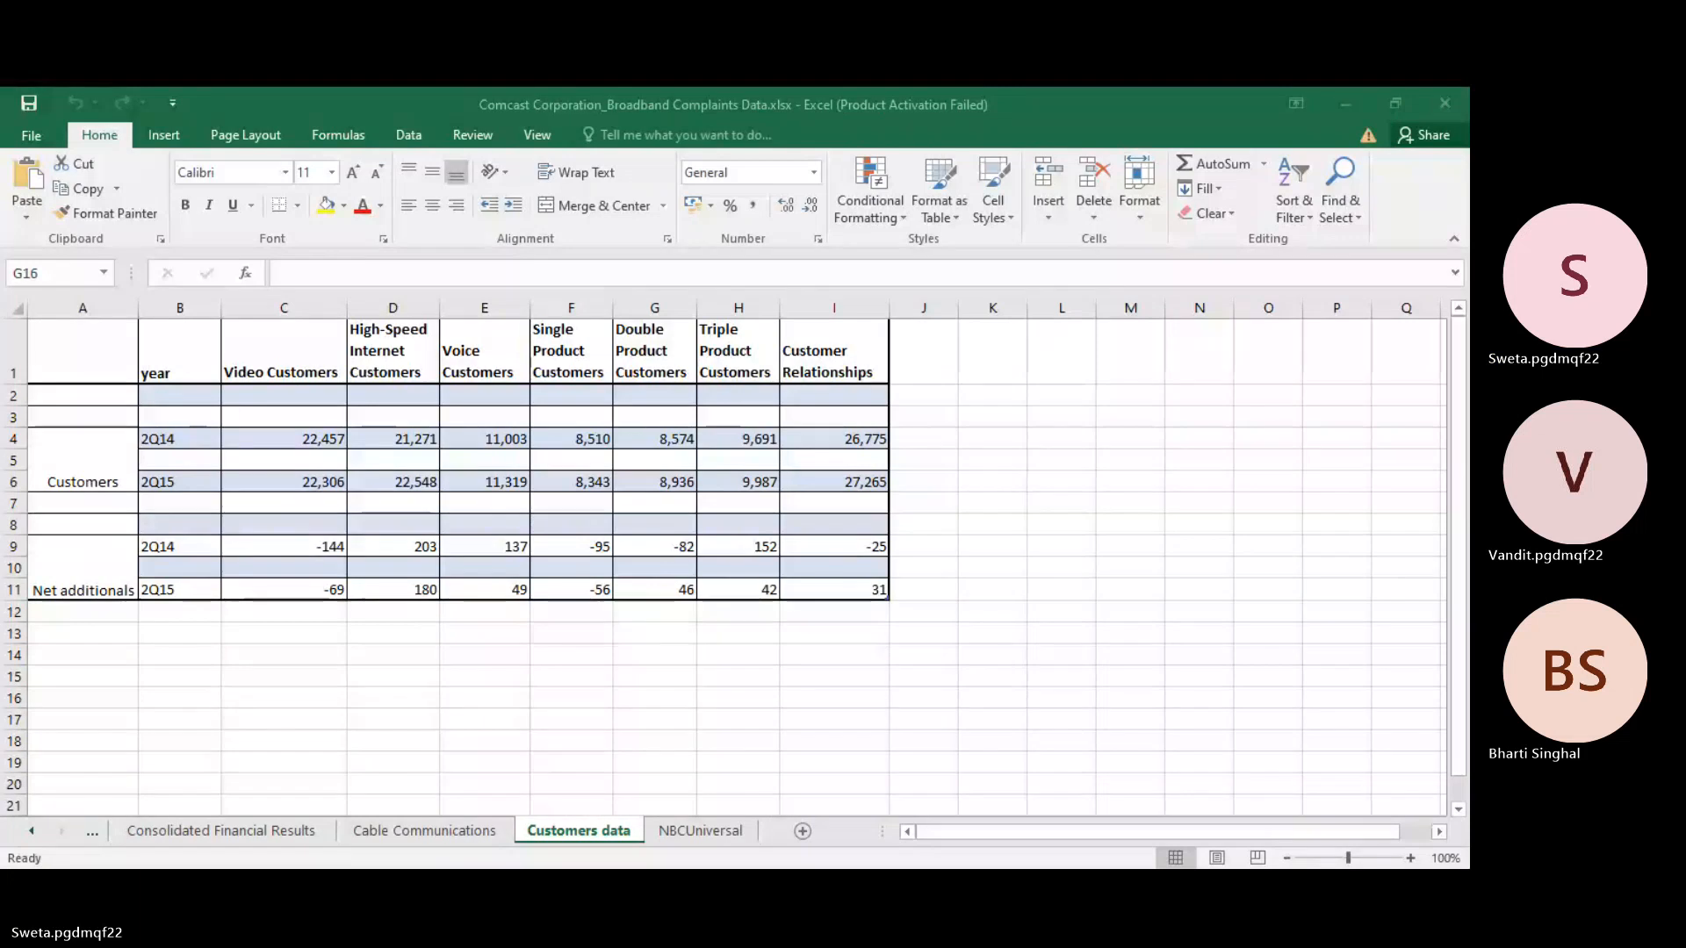
# Step: Switch to the Excel workbook and examine the Consolidated Financial Results sheet across its columns, back to column A
pyautogui.hotkey('alt', 'Tab')
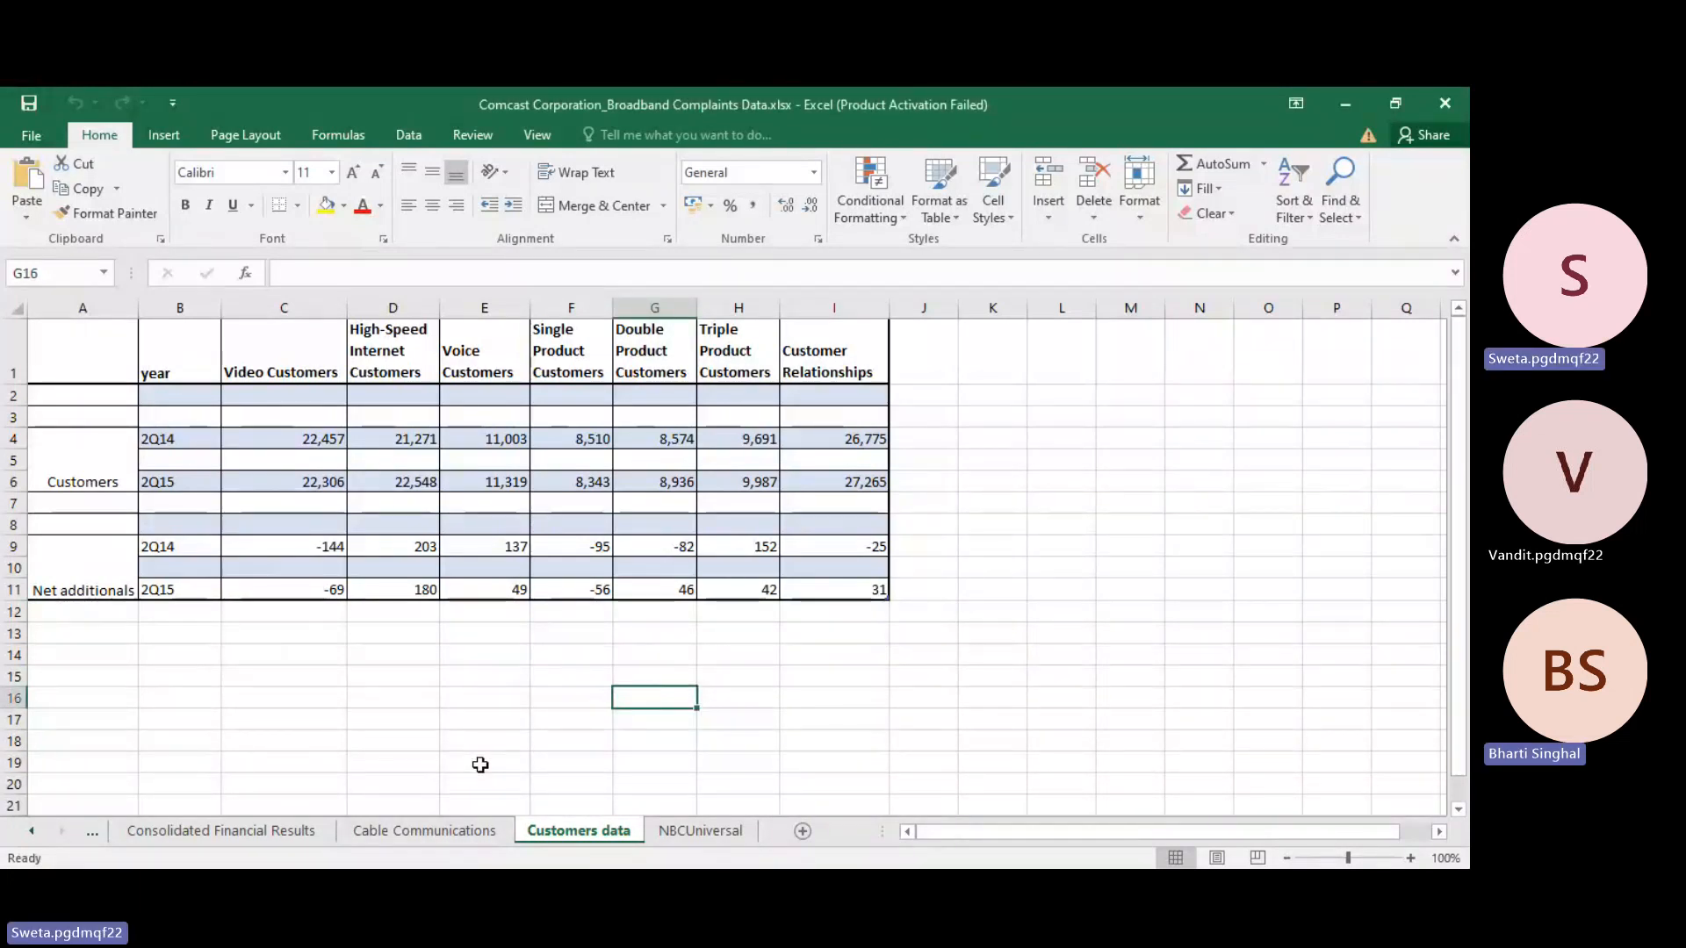
pyautogui.click(276, 833)
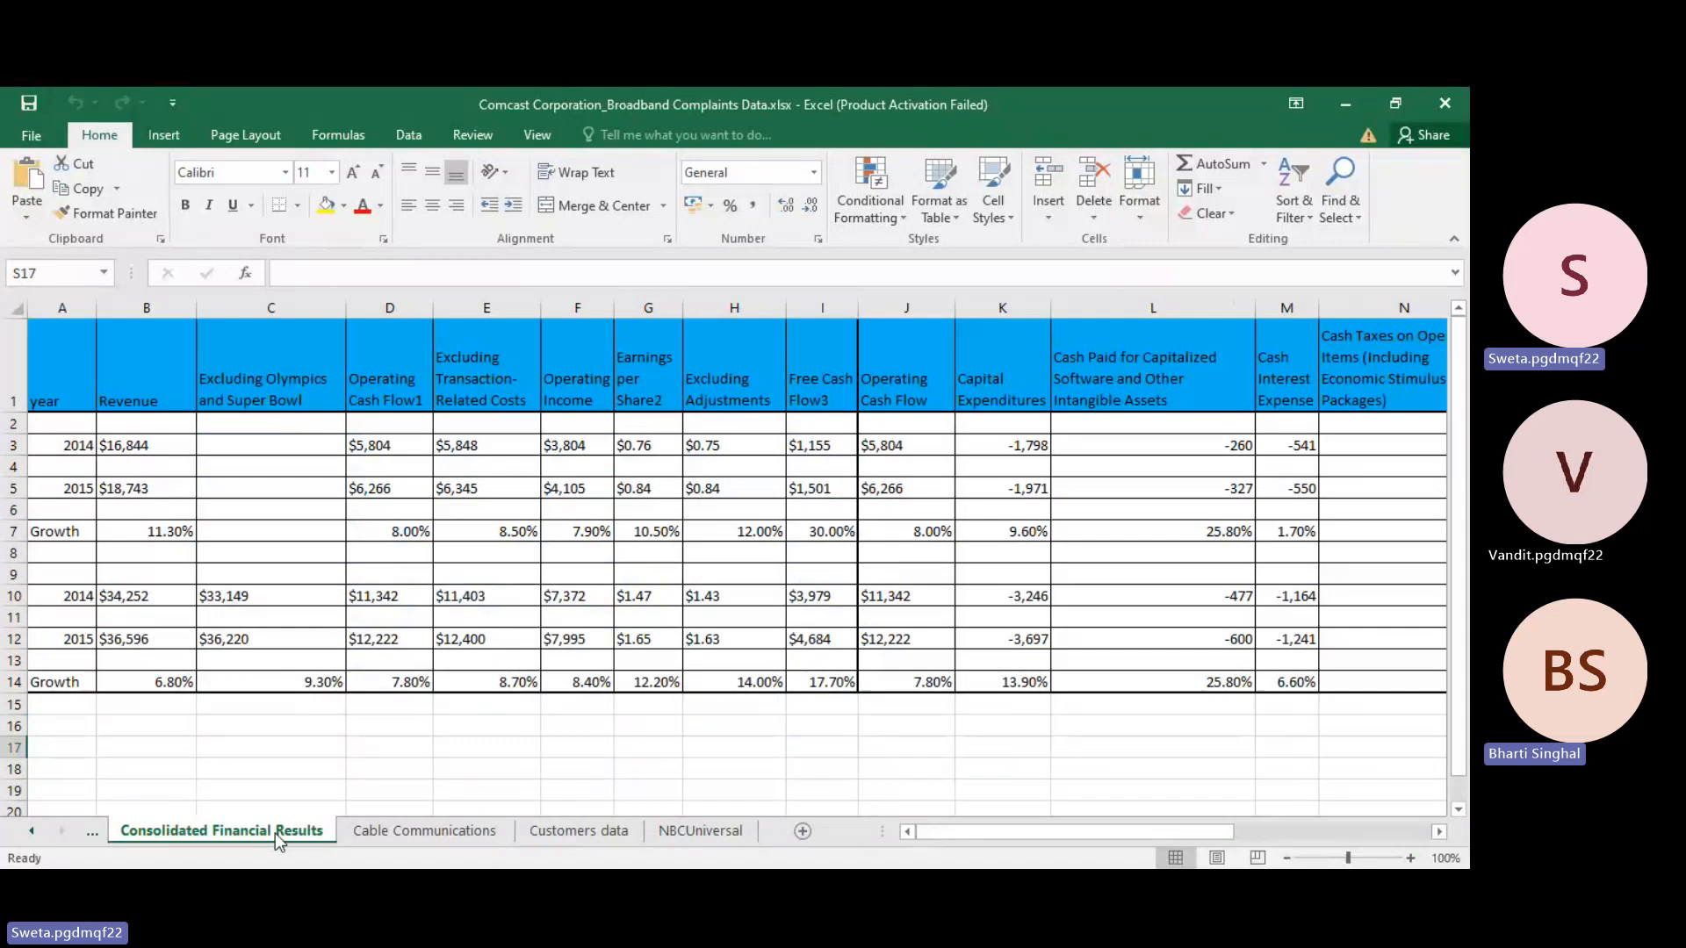
pyautogui.click(92, 830)
pyautogui.click(381, 833)
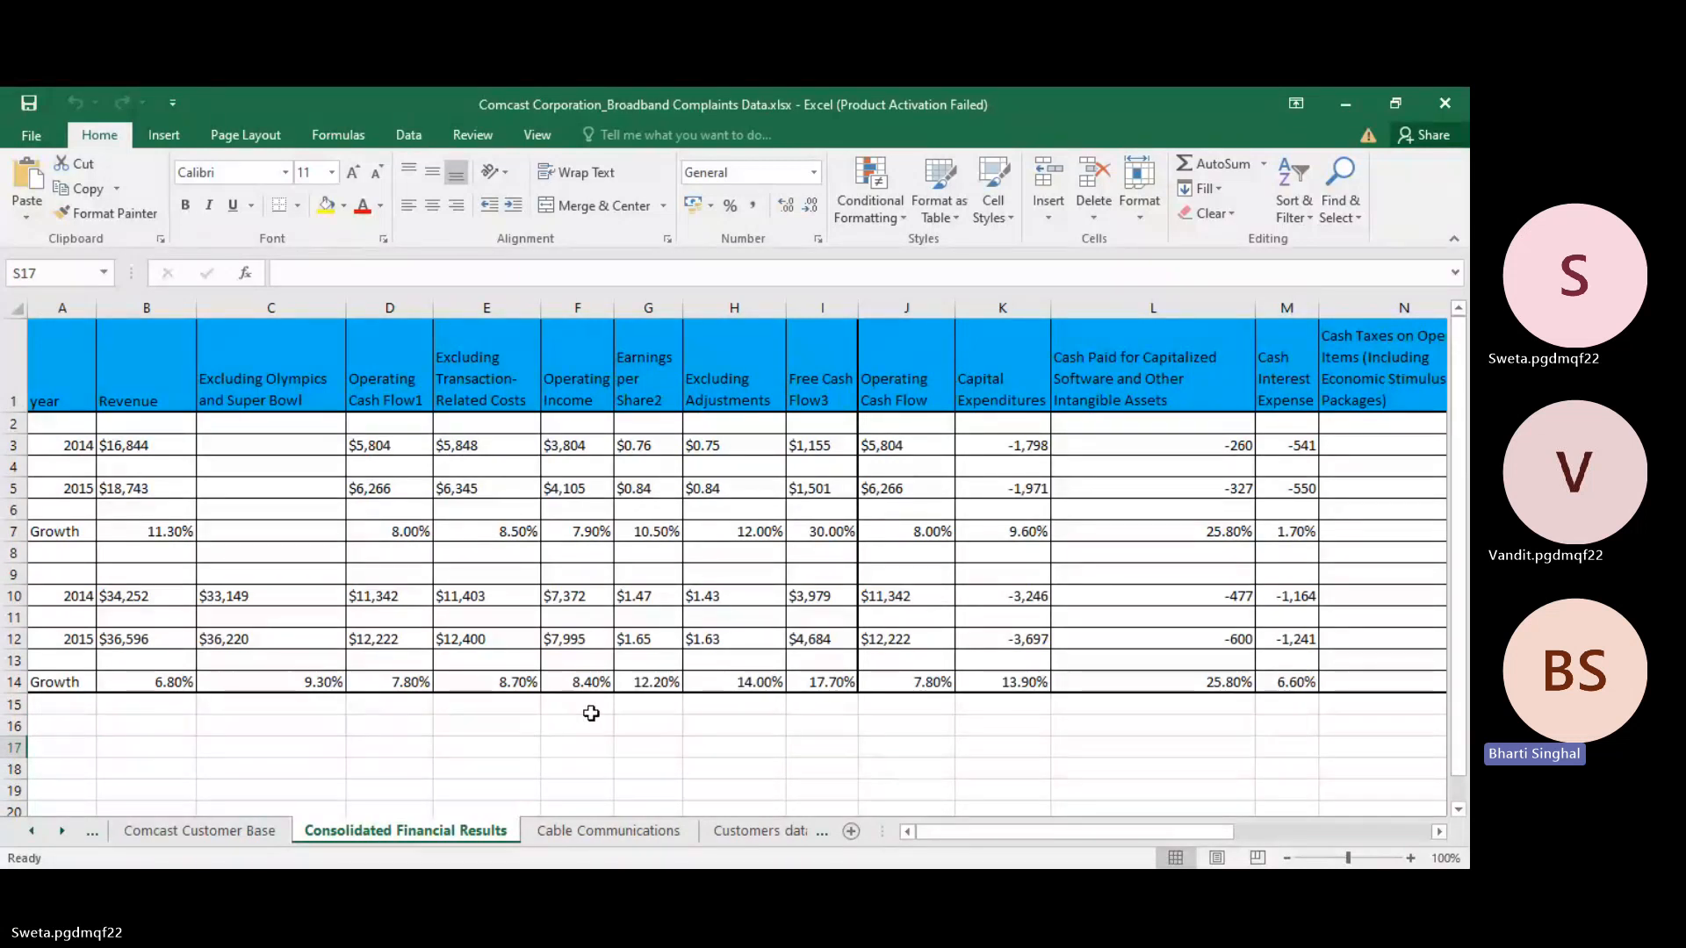
pyautogui.press('Down')
pyautogui.press('Left')
pyautogui.press('Left')
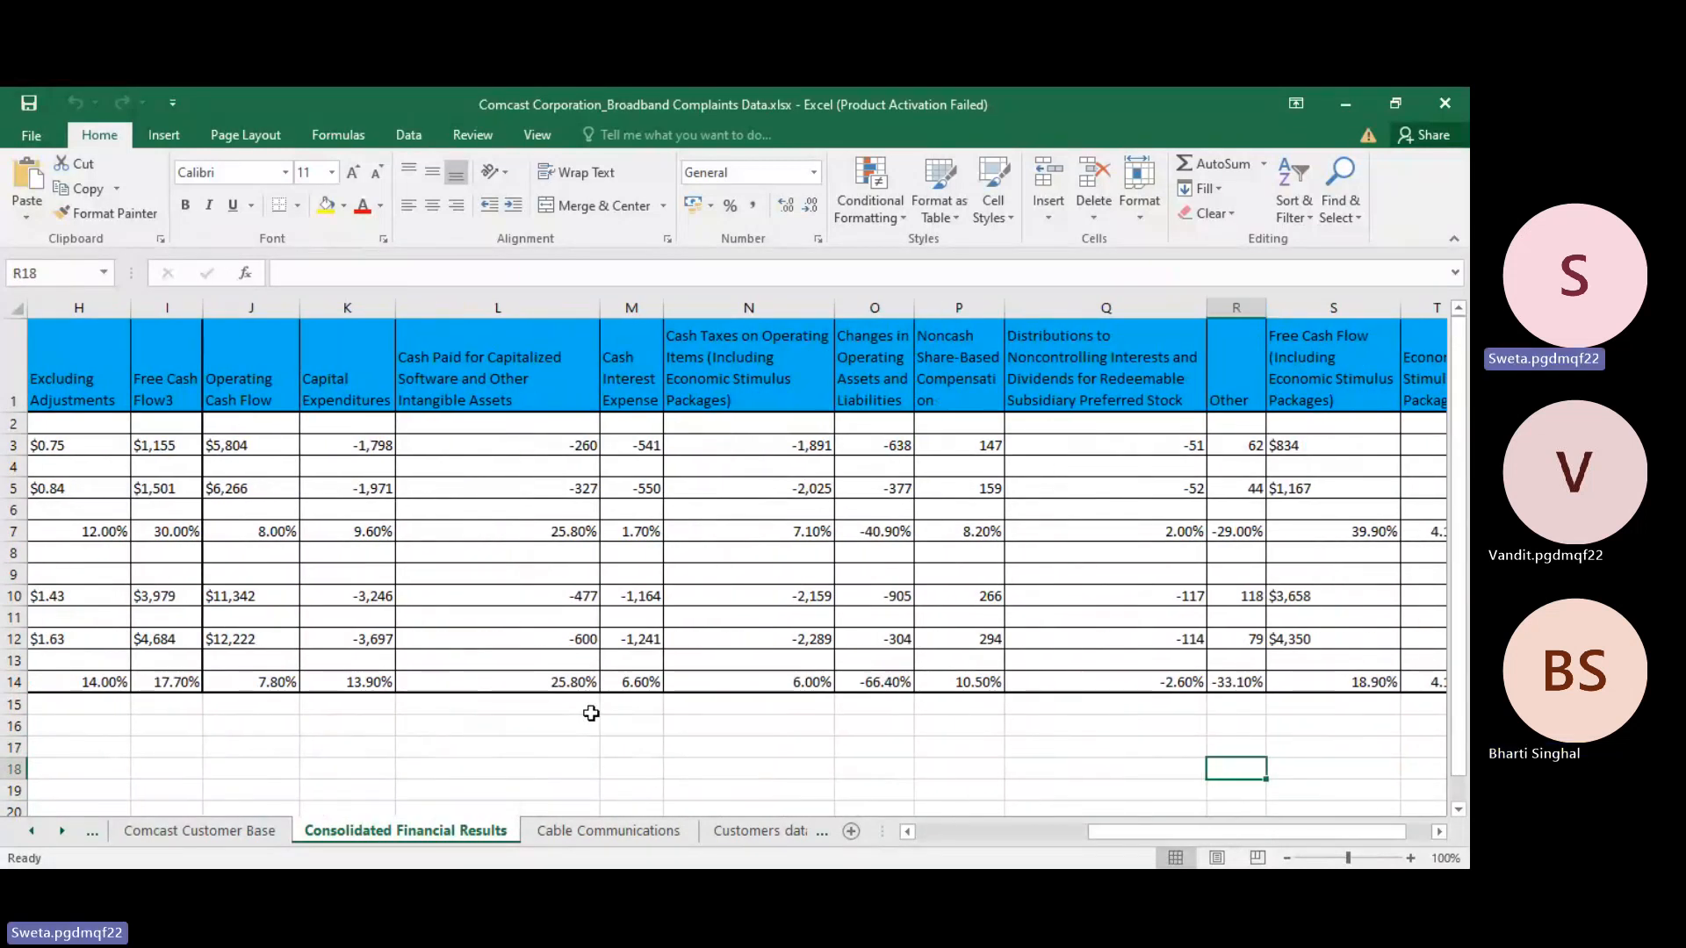
pyautogui.press('Left')
pyautogui.press('Left')
pyautogui.press('Left')
pyautogui.press('Left')
pyautogui.press('Left')
pyautogui.press('Left')
pyautogui.press('Left')
pyautogui.press('Left')
pyautogui.press('Left')
pyautogui.press('Left')
pyautogui.press('Left')
pyautogui.press('Left')
pyautogui.press('Left')
pyautogui.press('Left')
pyautogui.press('Left')
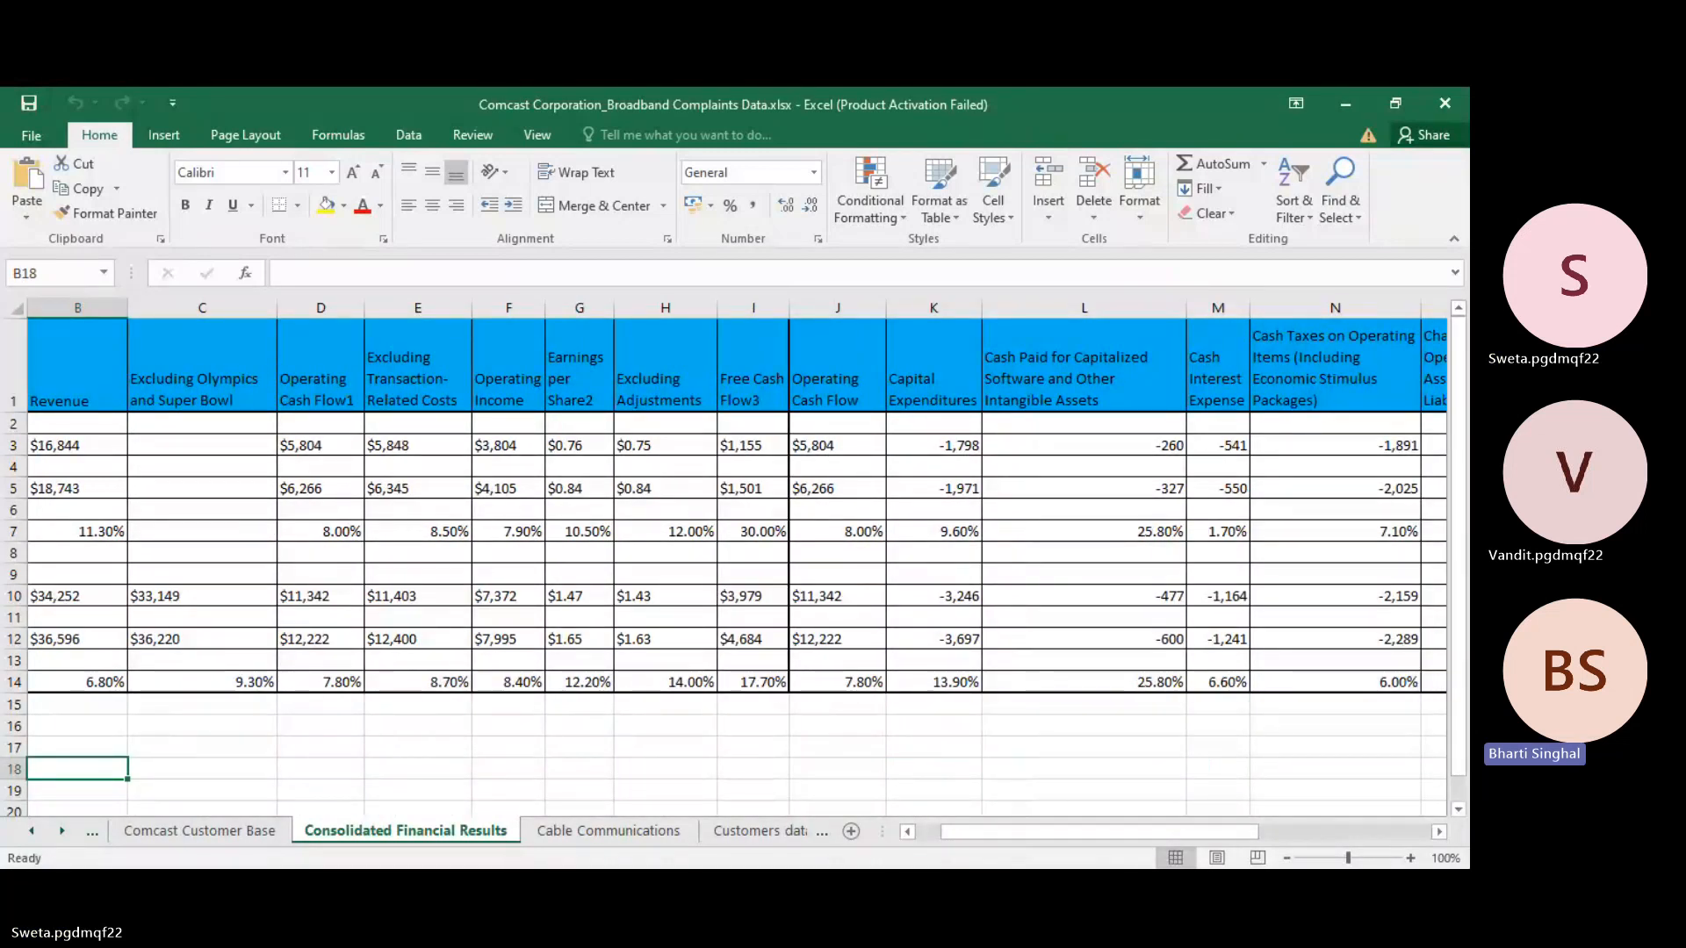
pyautogui.press('Left')
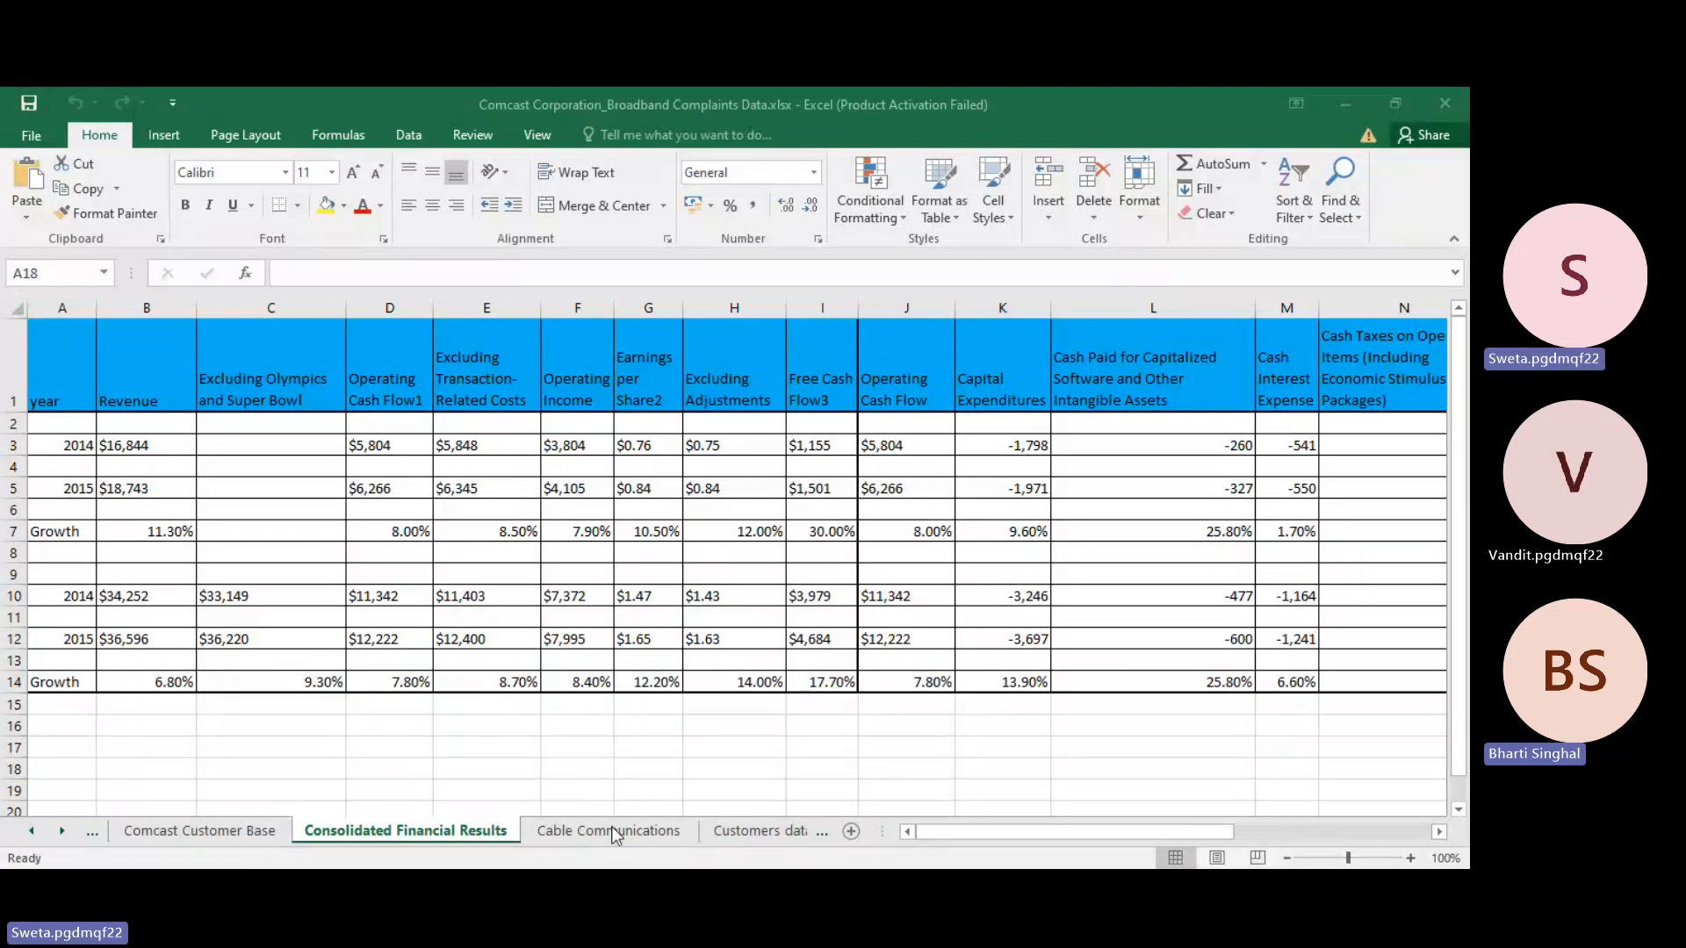
# Step: Delete the Video Customers and Voice Customers columns from the Customers data sheet
pyautogui.click(729, 831)
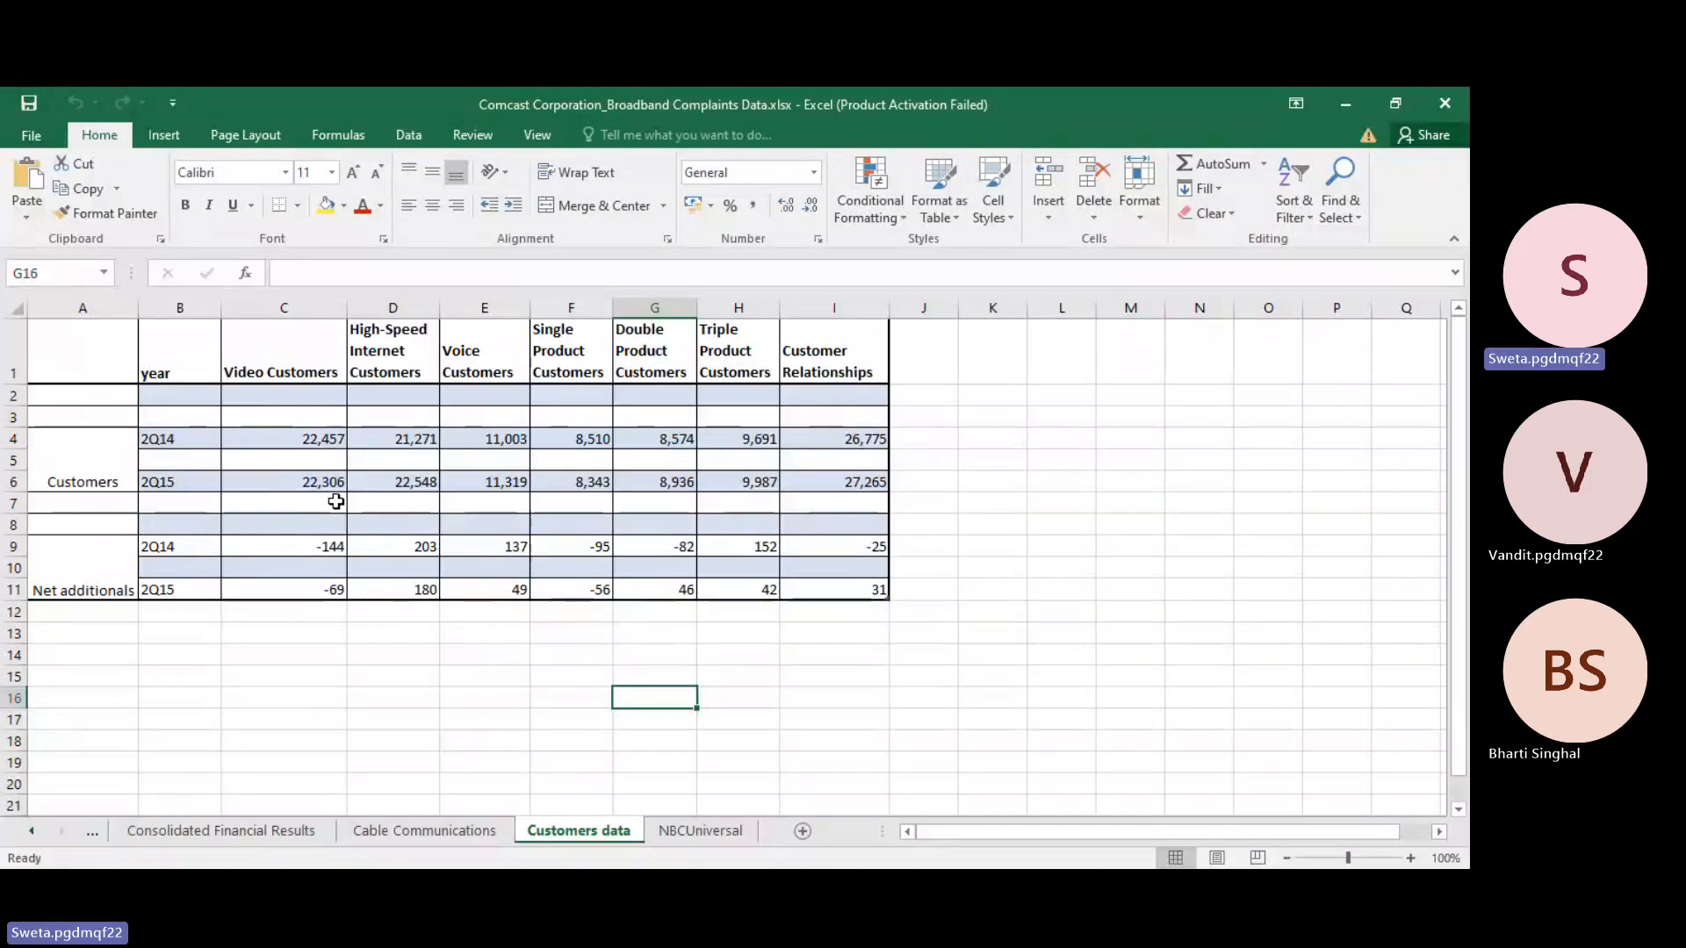
pyautogui.click(324, 306)
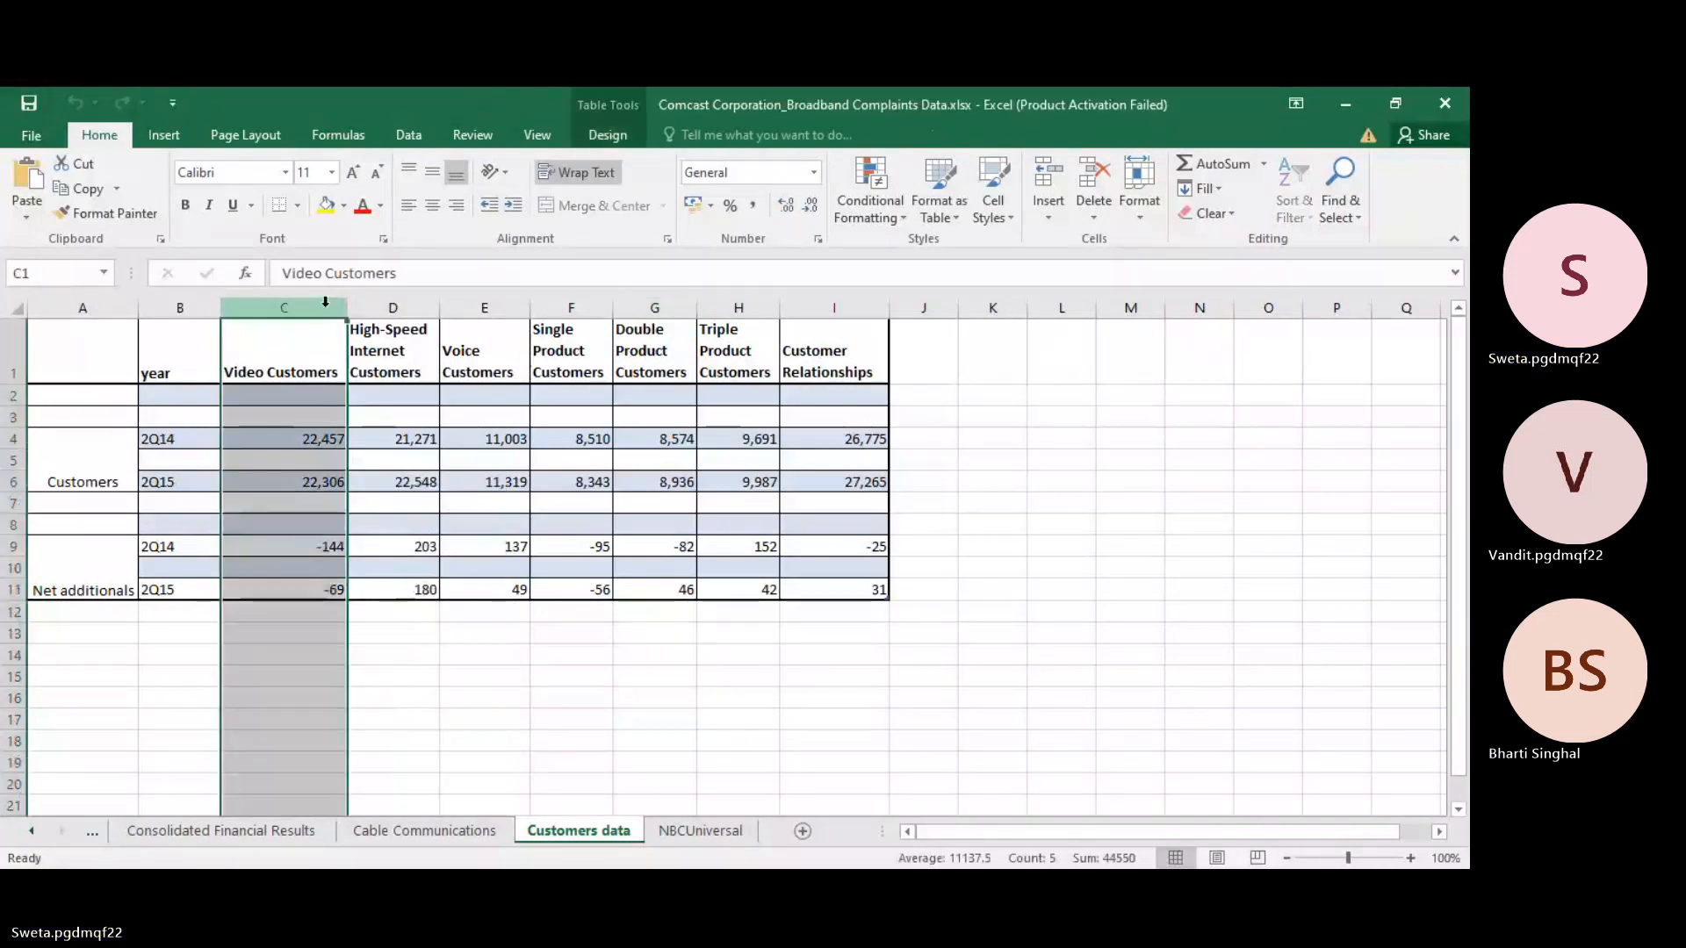
pyautogui.rightClick(325, 302)
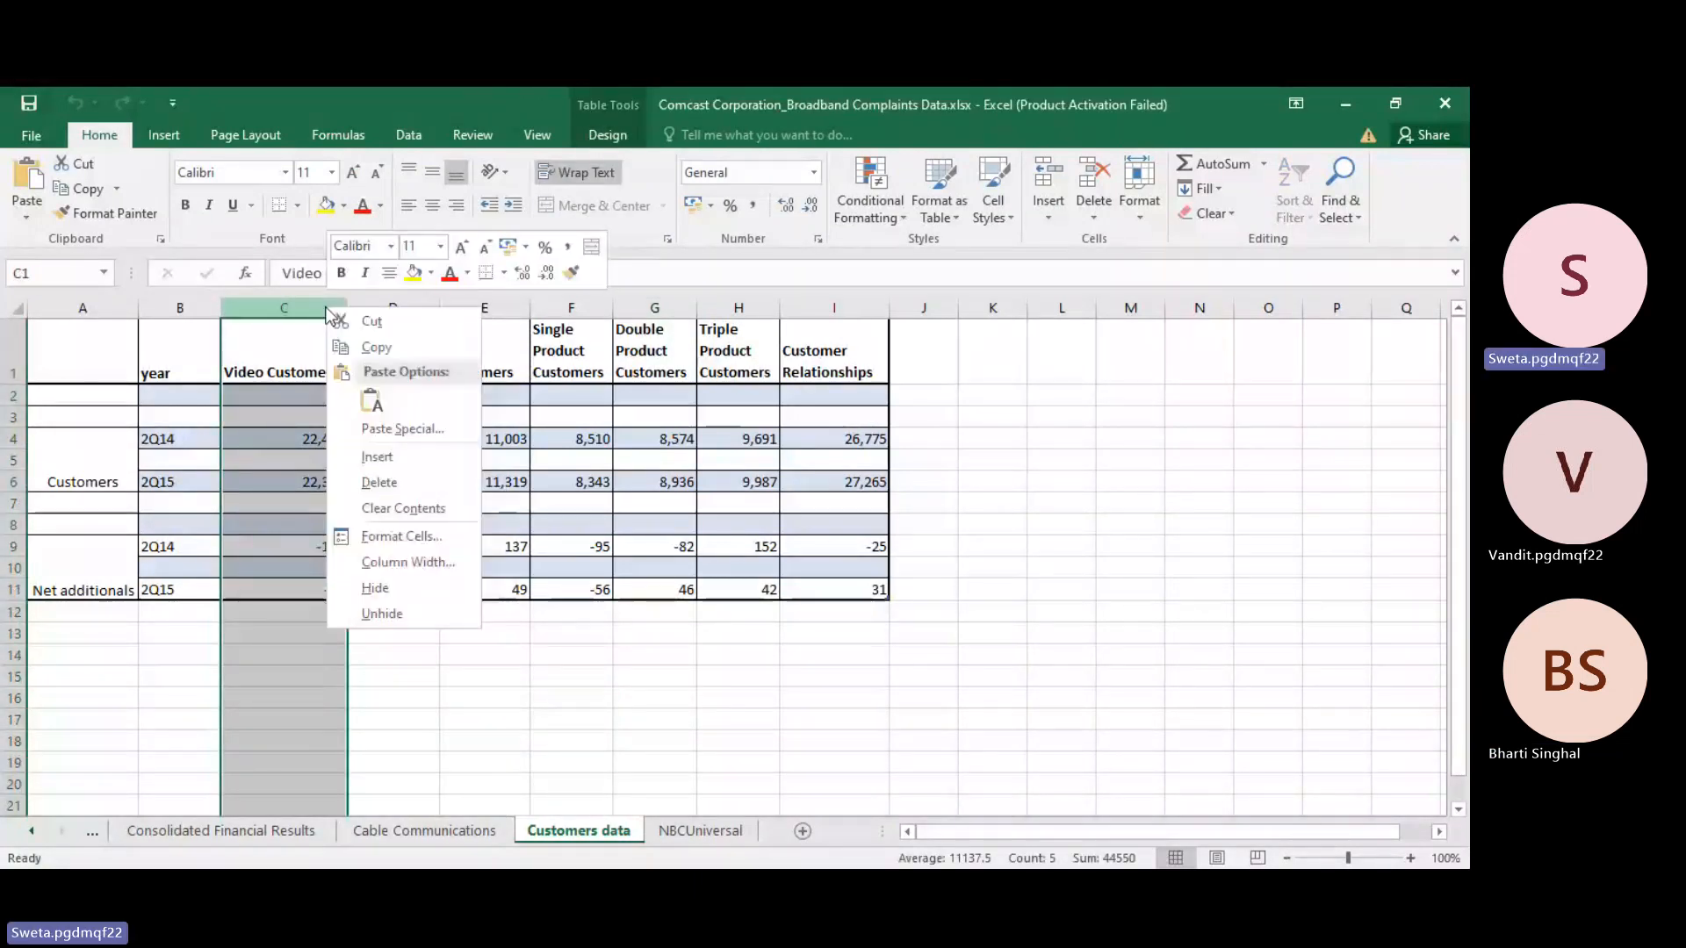
pyautogui.click(371, 483)
pyautogui.click(393, 702)
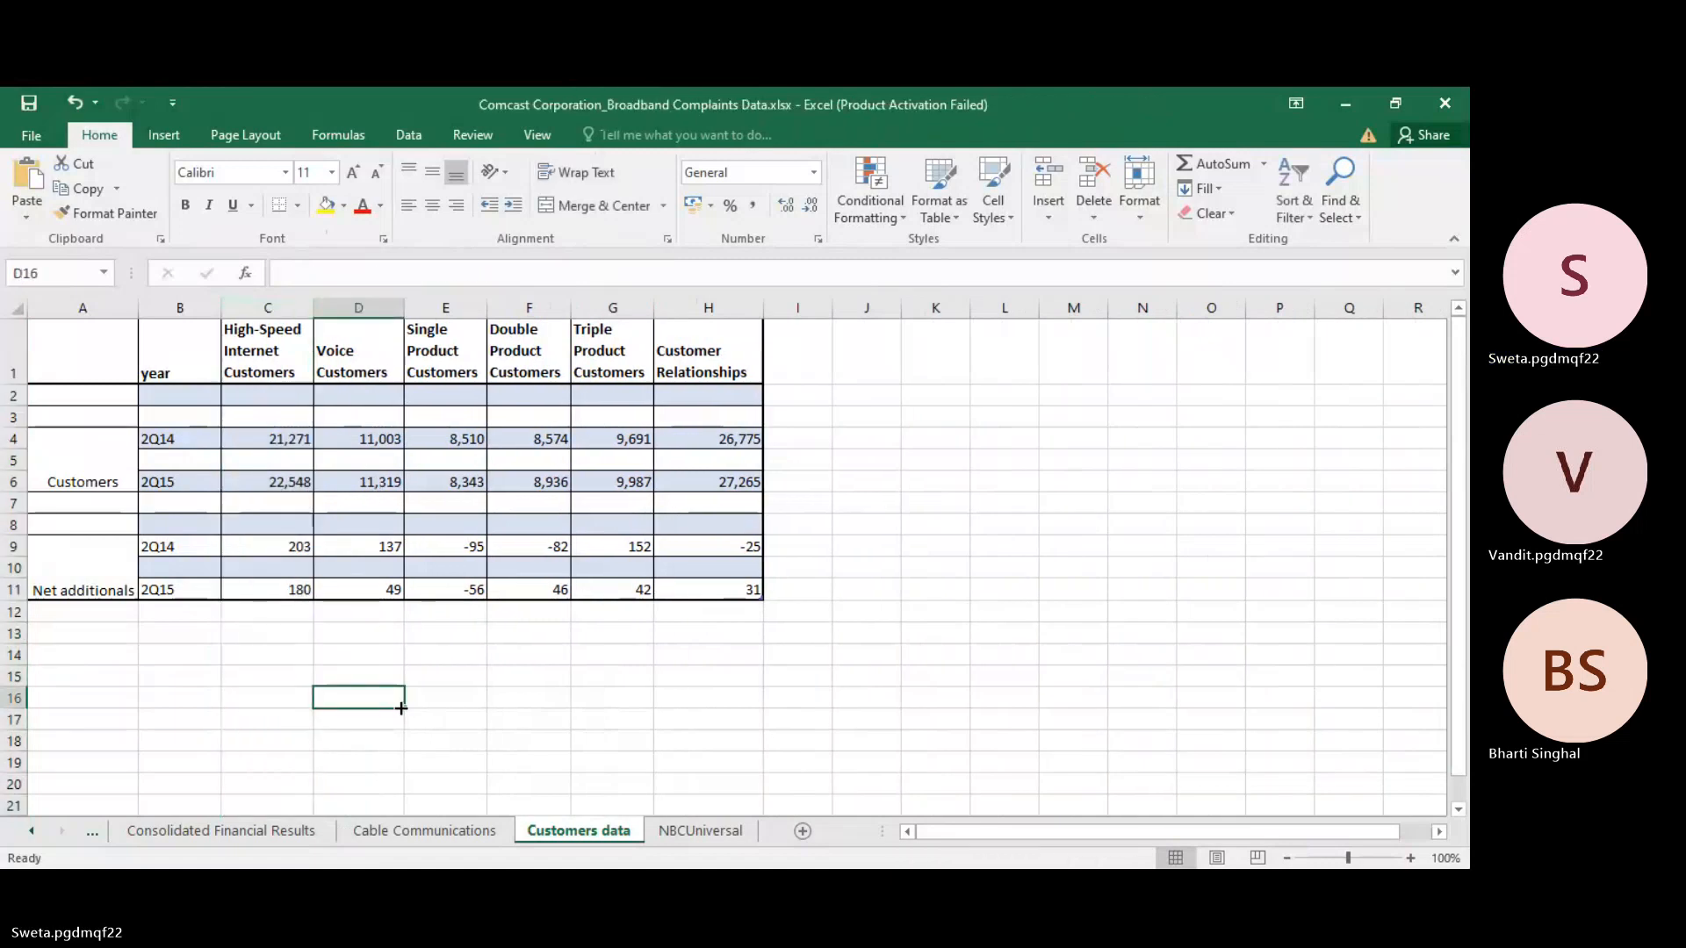
pyautogui.click(360, 308)
pyautogui.rightClick(364, 310)
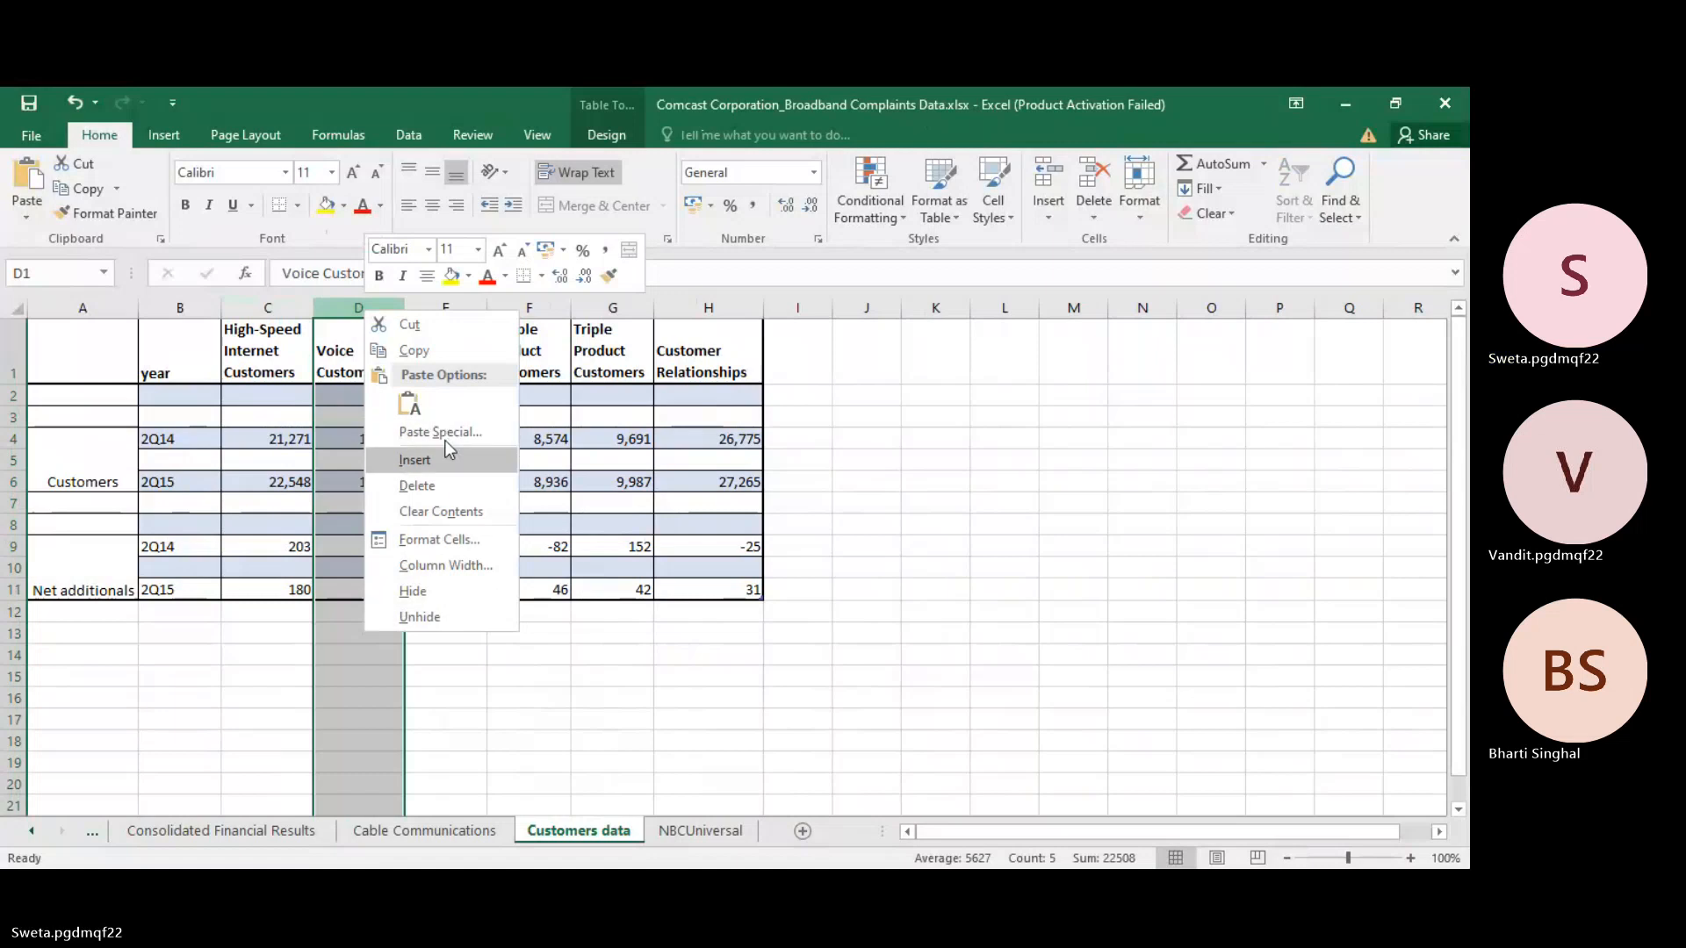
pyautogui.click(447, 490)
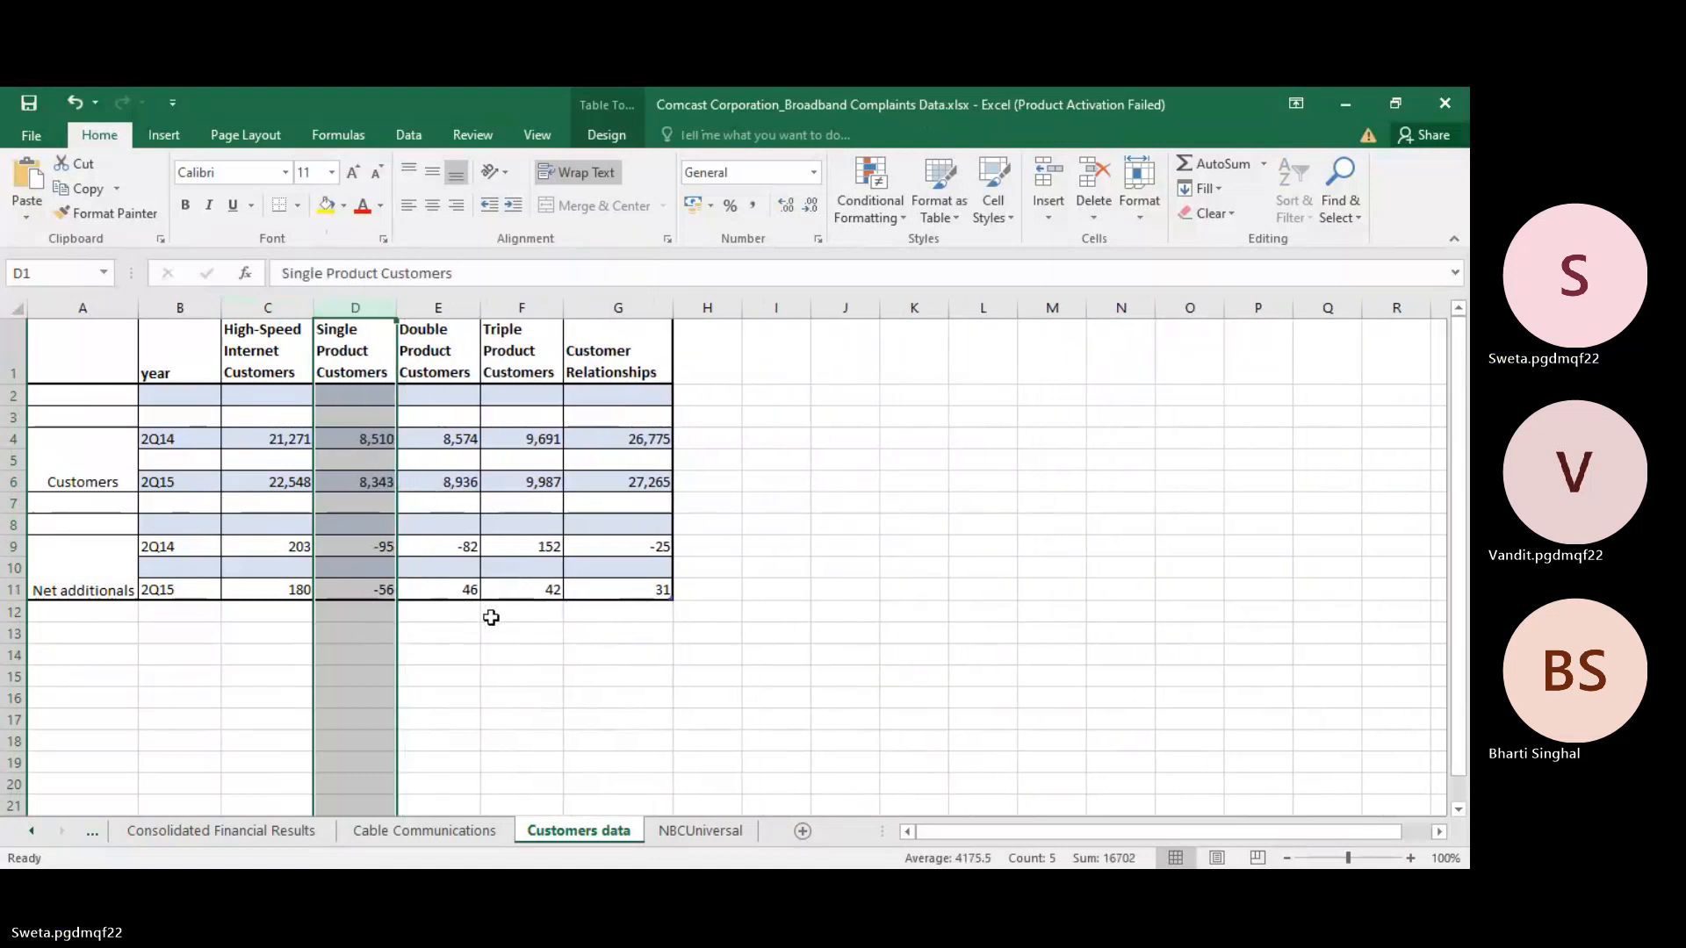
pyautogui.click(502, 674)
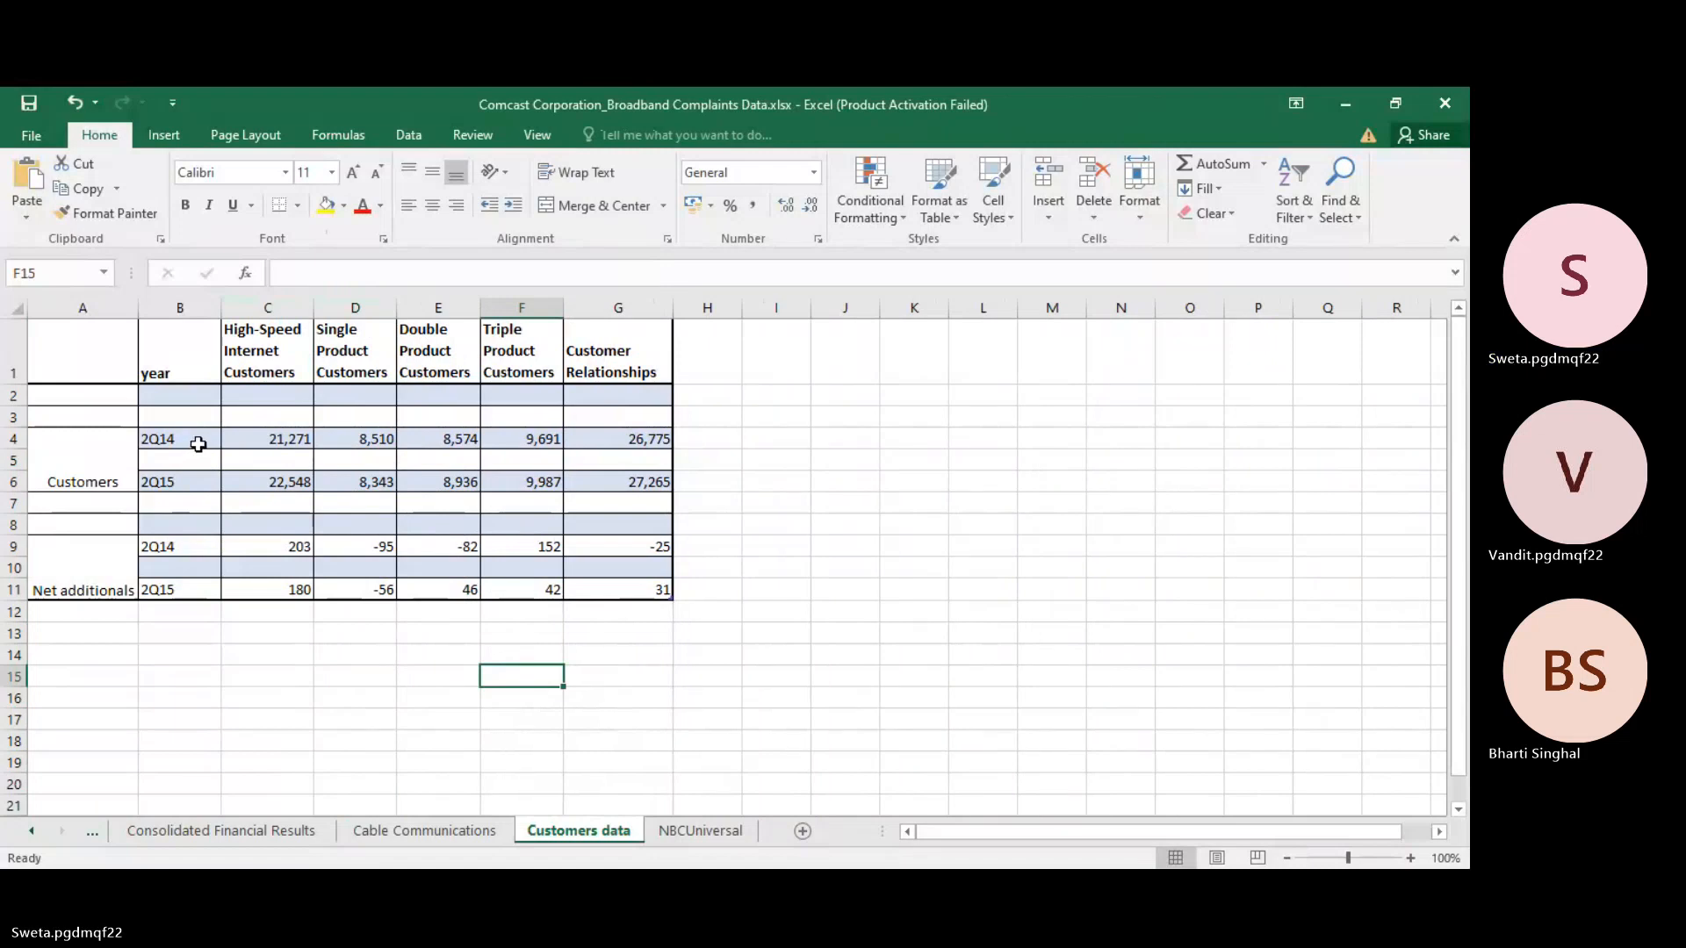
# Step: Delete column A, which holds the Customers and Net additionals labels
pyautogui.click(118, 305)
pyautogui.rightClick(118, 307)
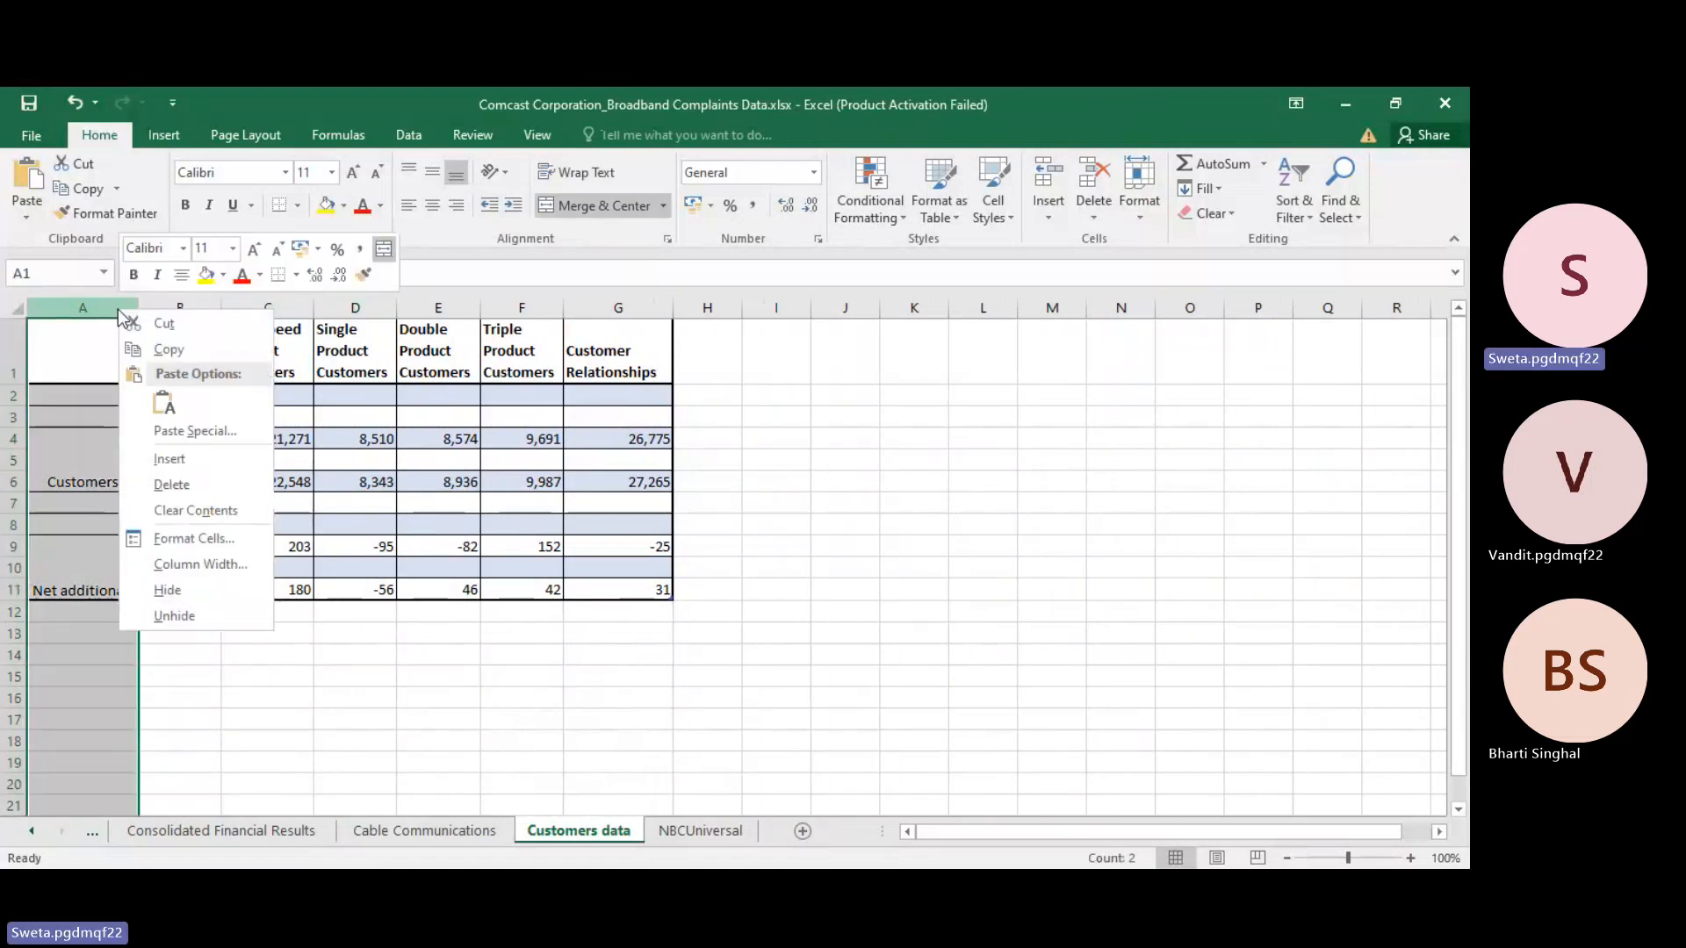
pyautogui.click(208, 481)
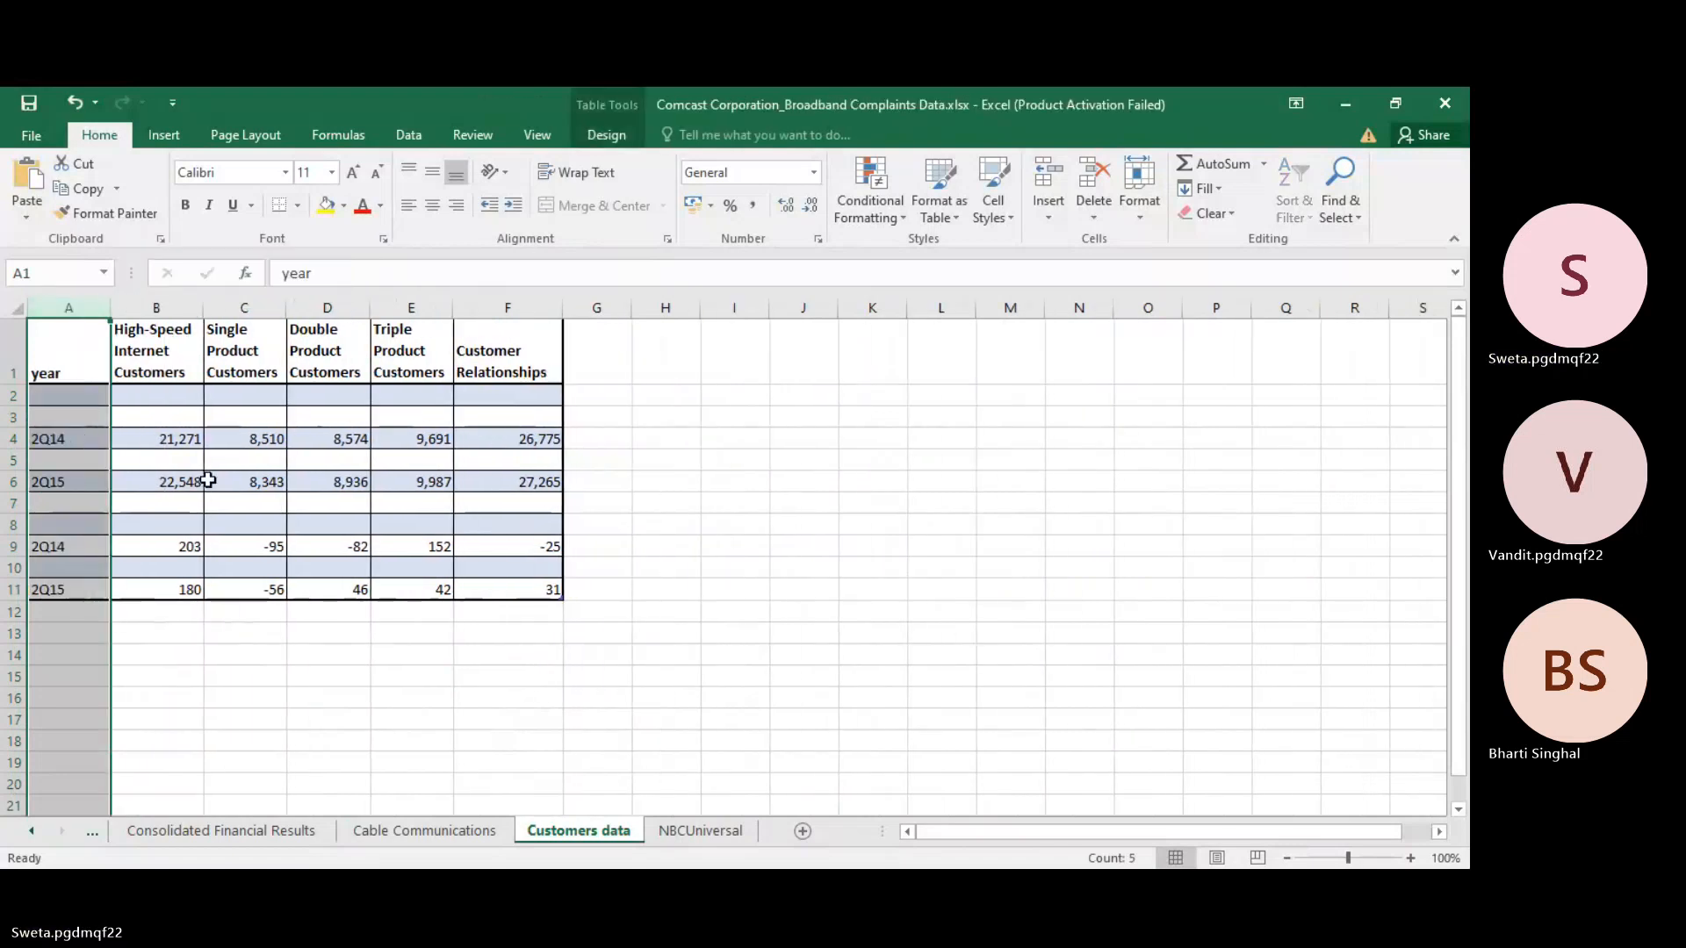
pyautogui.click(238, 673)
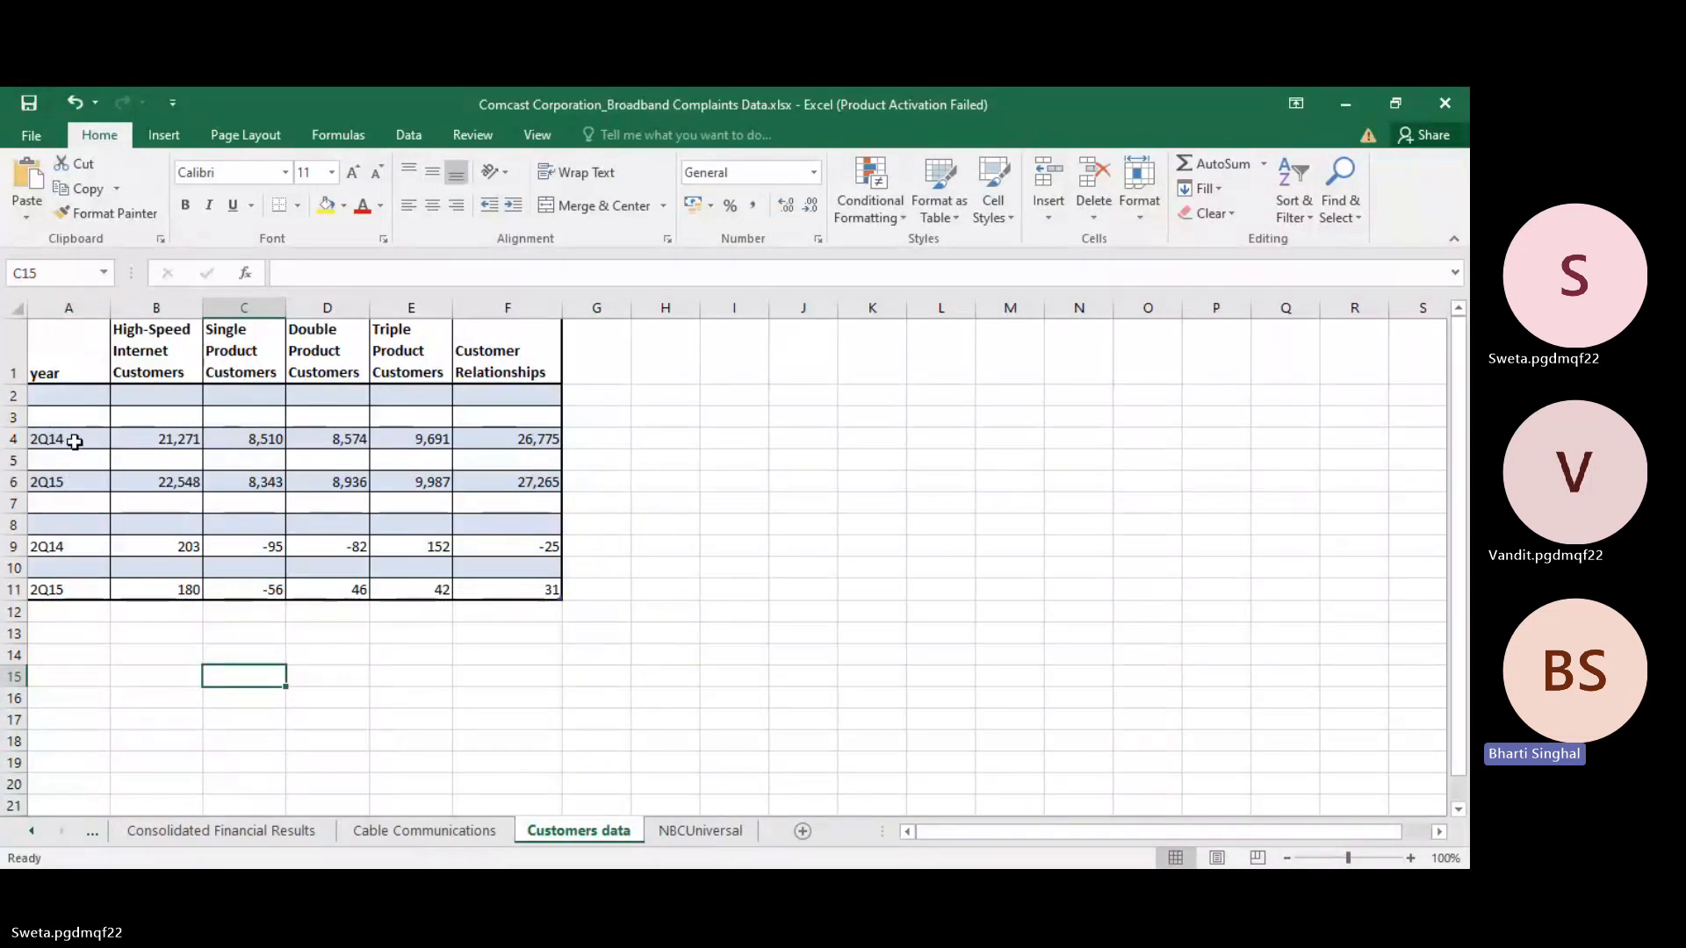
# Step: Delete rows 2 to 4, covering the first 2Q14 record and the two blank rows above it
pyautogui.click(7, 438)
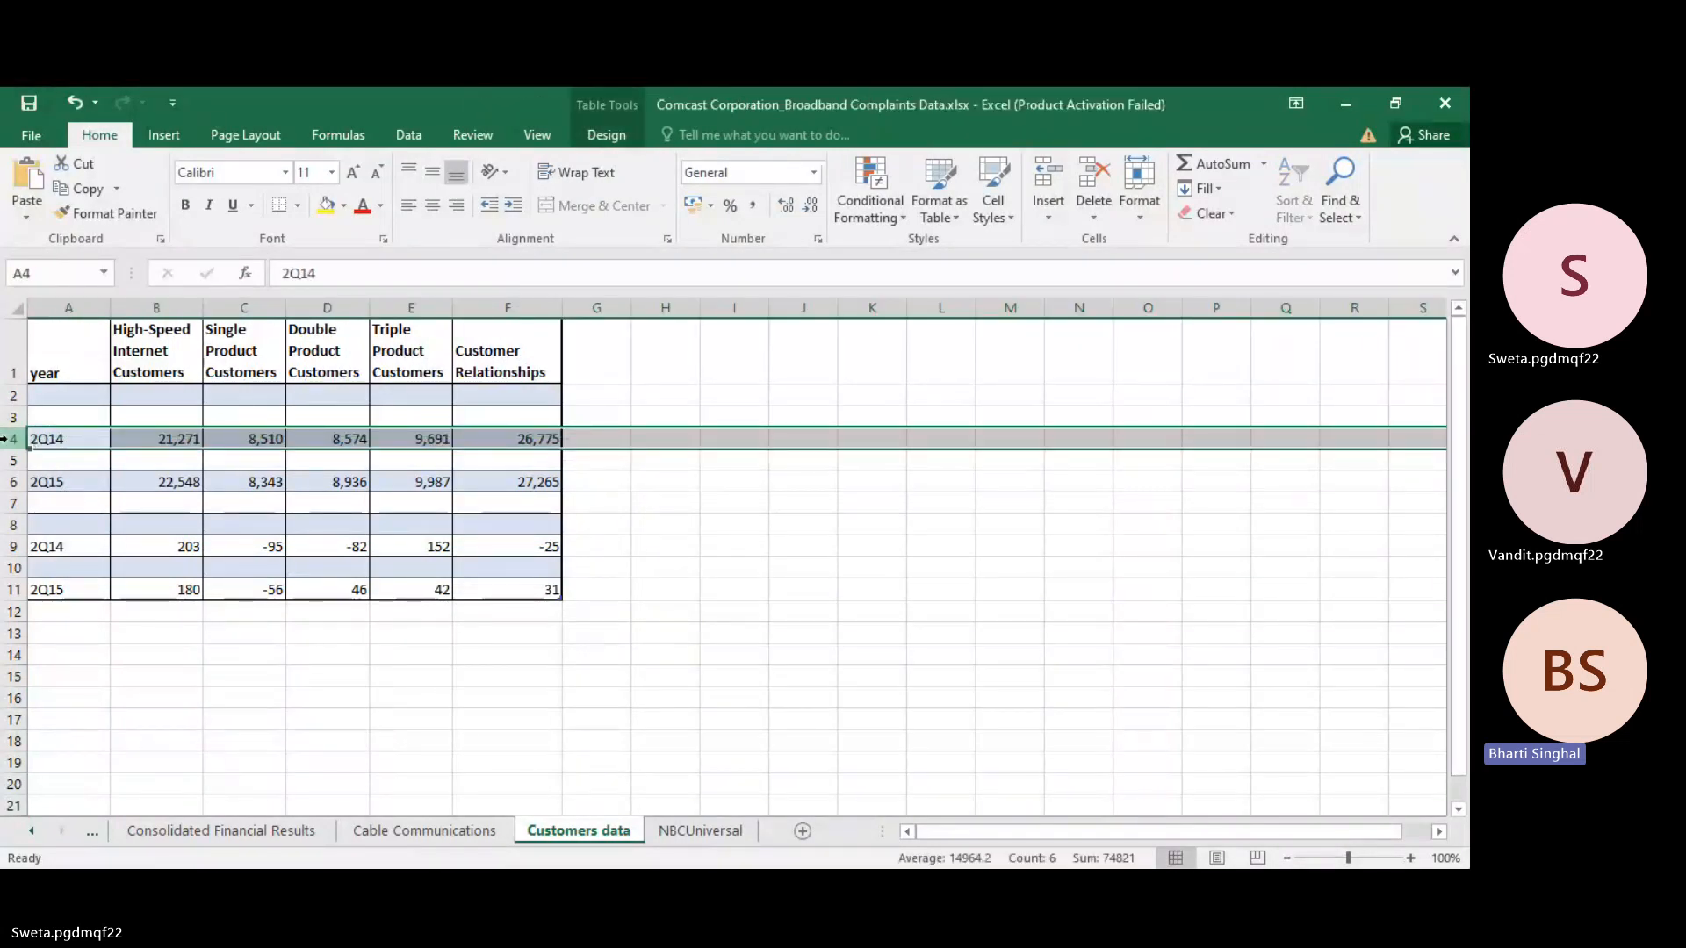
pyautogui.hotkey('shift', 'Up')
pyautogui.hotkey('shift', 'Up')
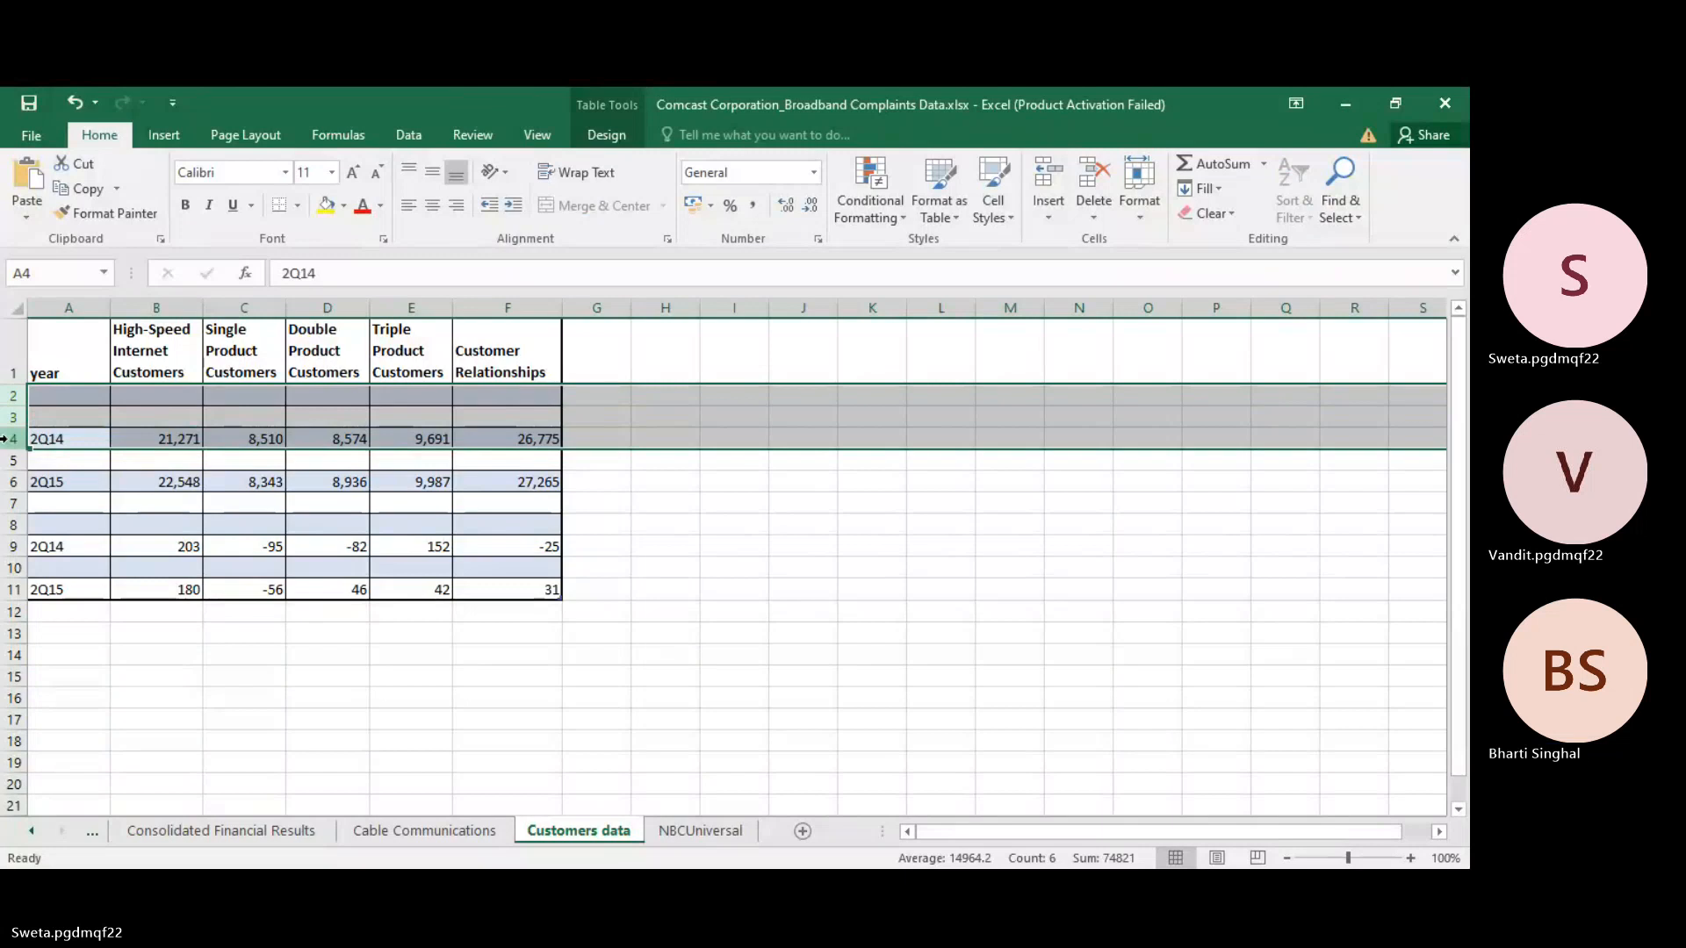
pyautogui.rightClick(6, 438)
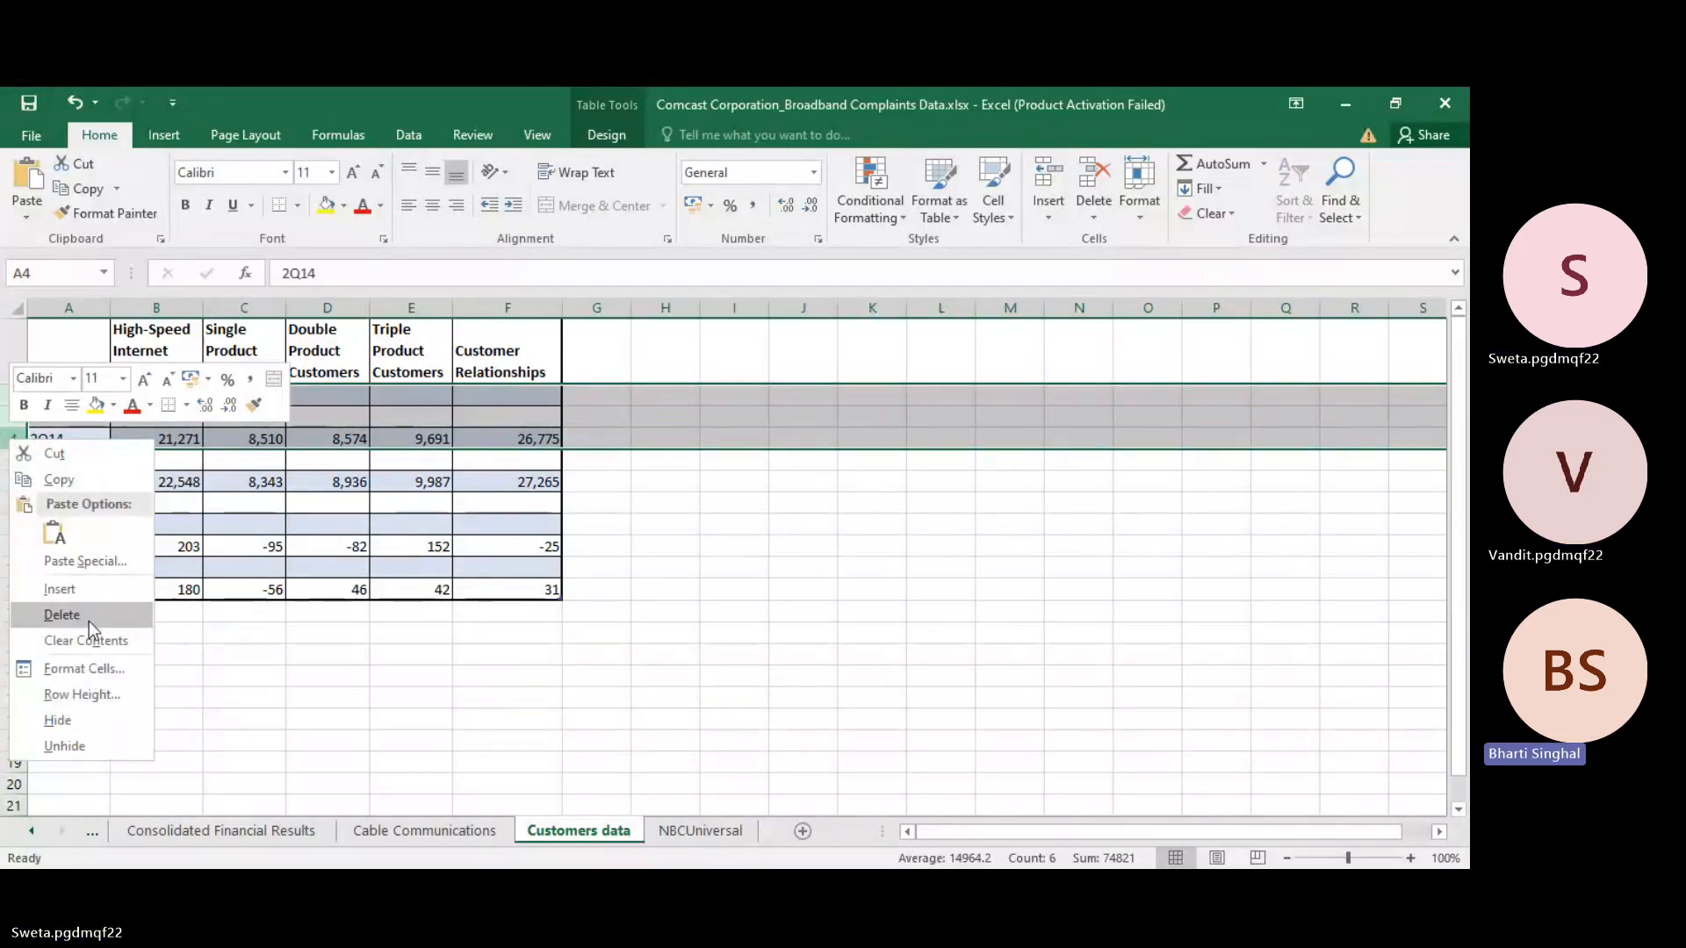
pyautogui.click(88, 614)
# Step: Delete rows 4 to 7, covering the remaining 2Q14 record and the blank rows around it
pyautogui.click(11, 461)
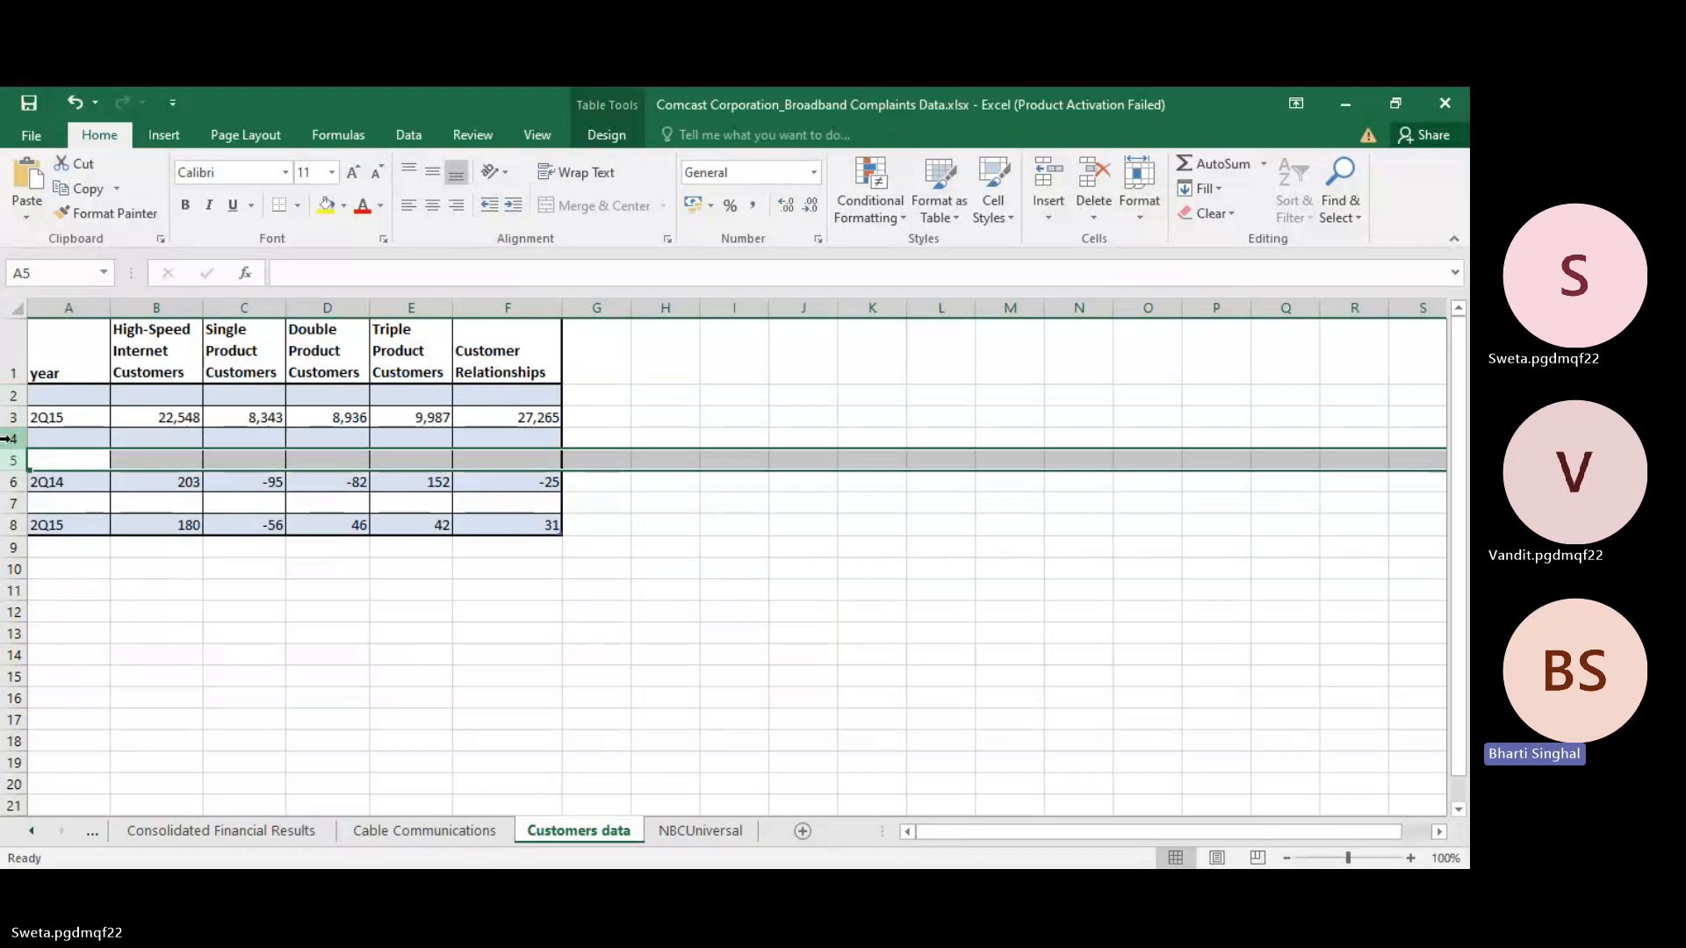
pyautogui.click(6, 438)
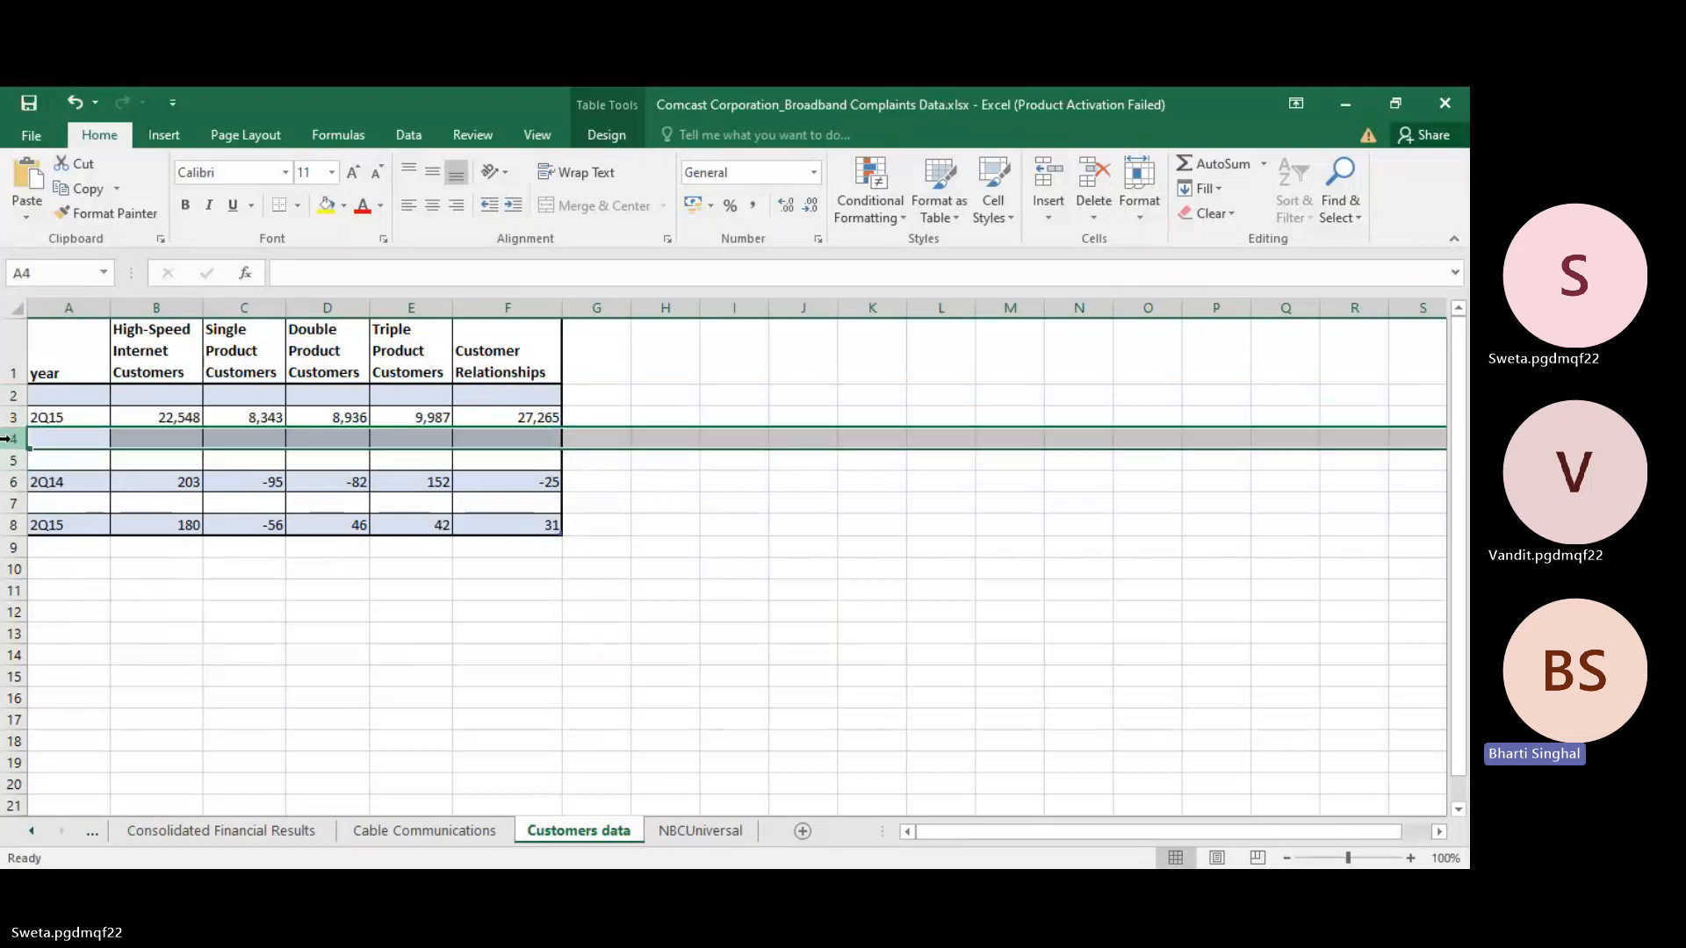
pyautogui.moveTo(5, 438); pyautogui.dragTo(7, 505)
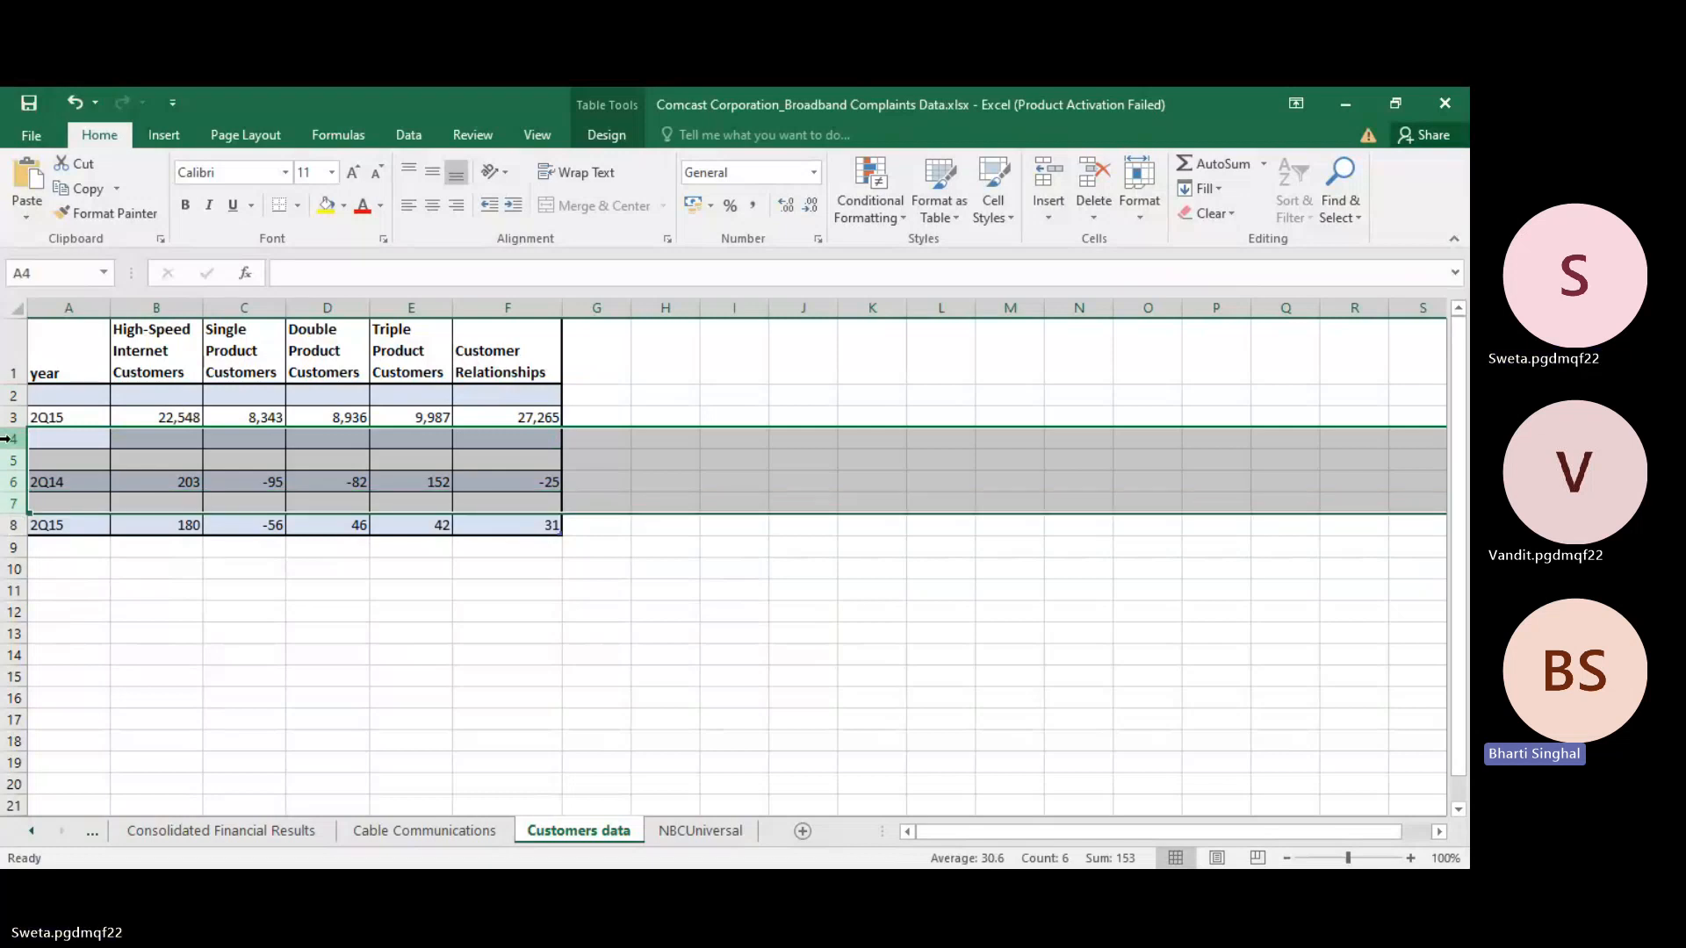
pyautogui.rightClick(9, 442)
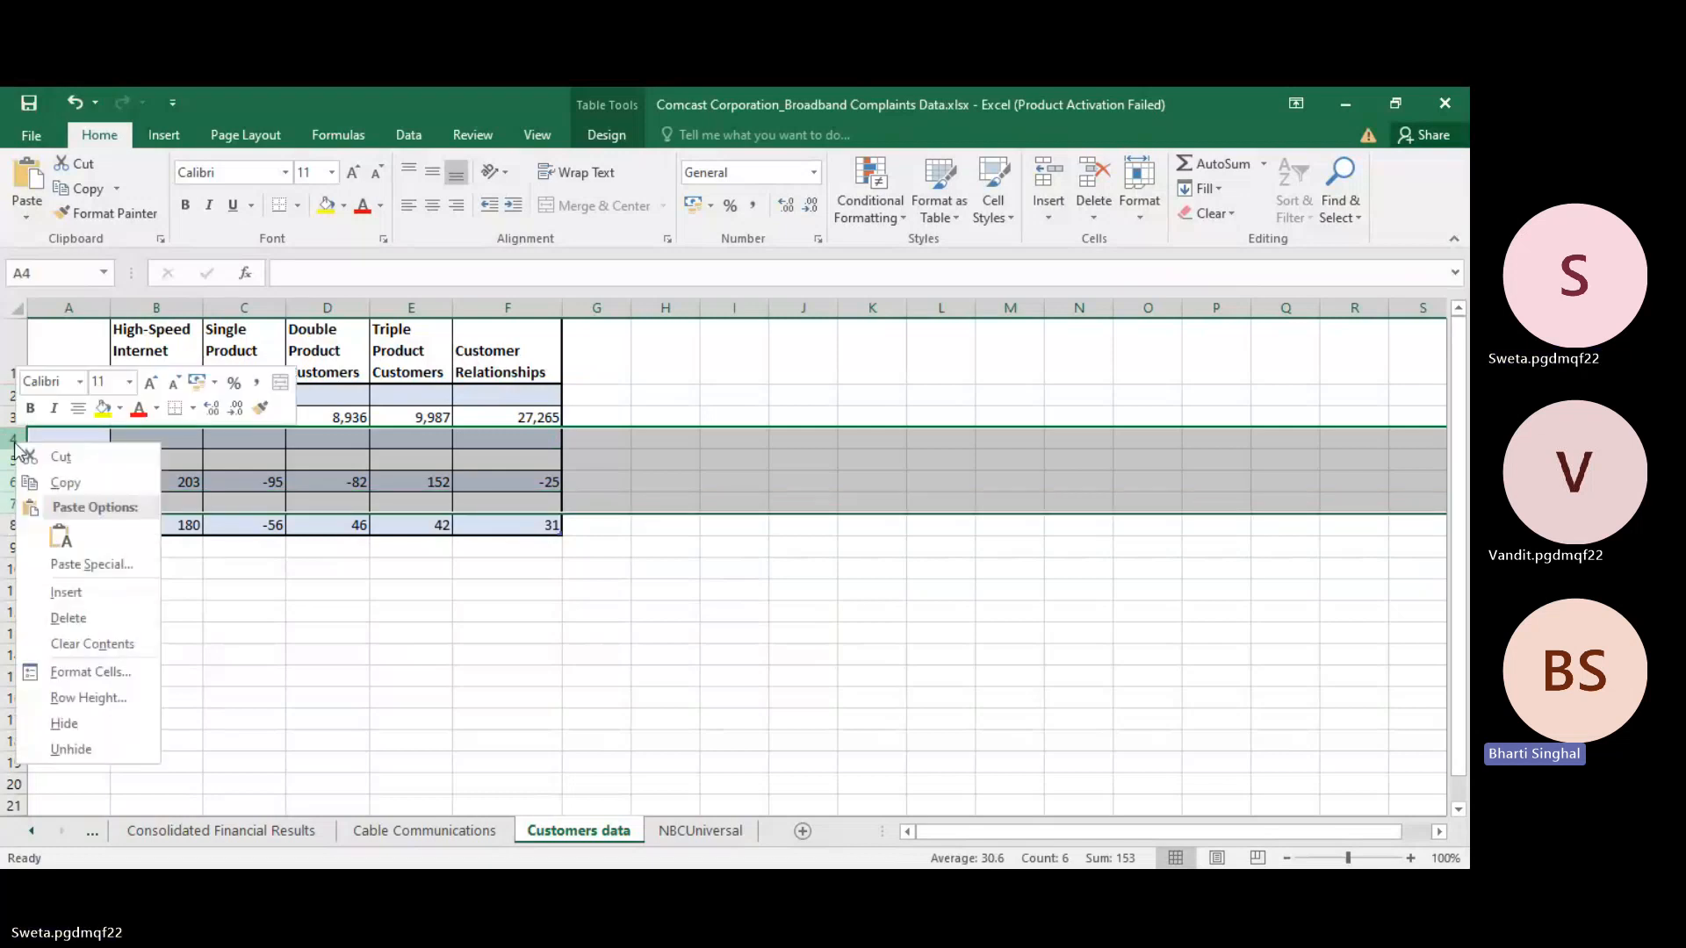
pyautogui.click(76, 615)
pyautogui.click(138, 592)
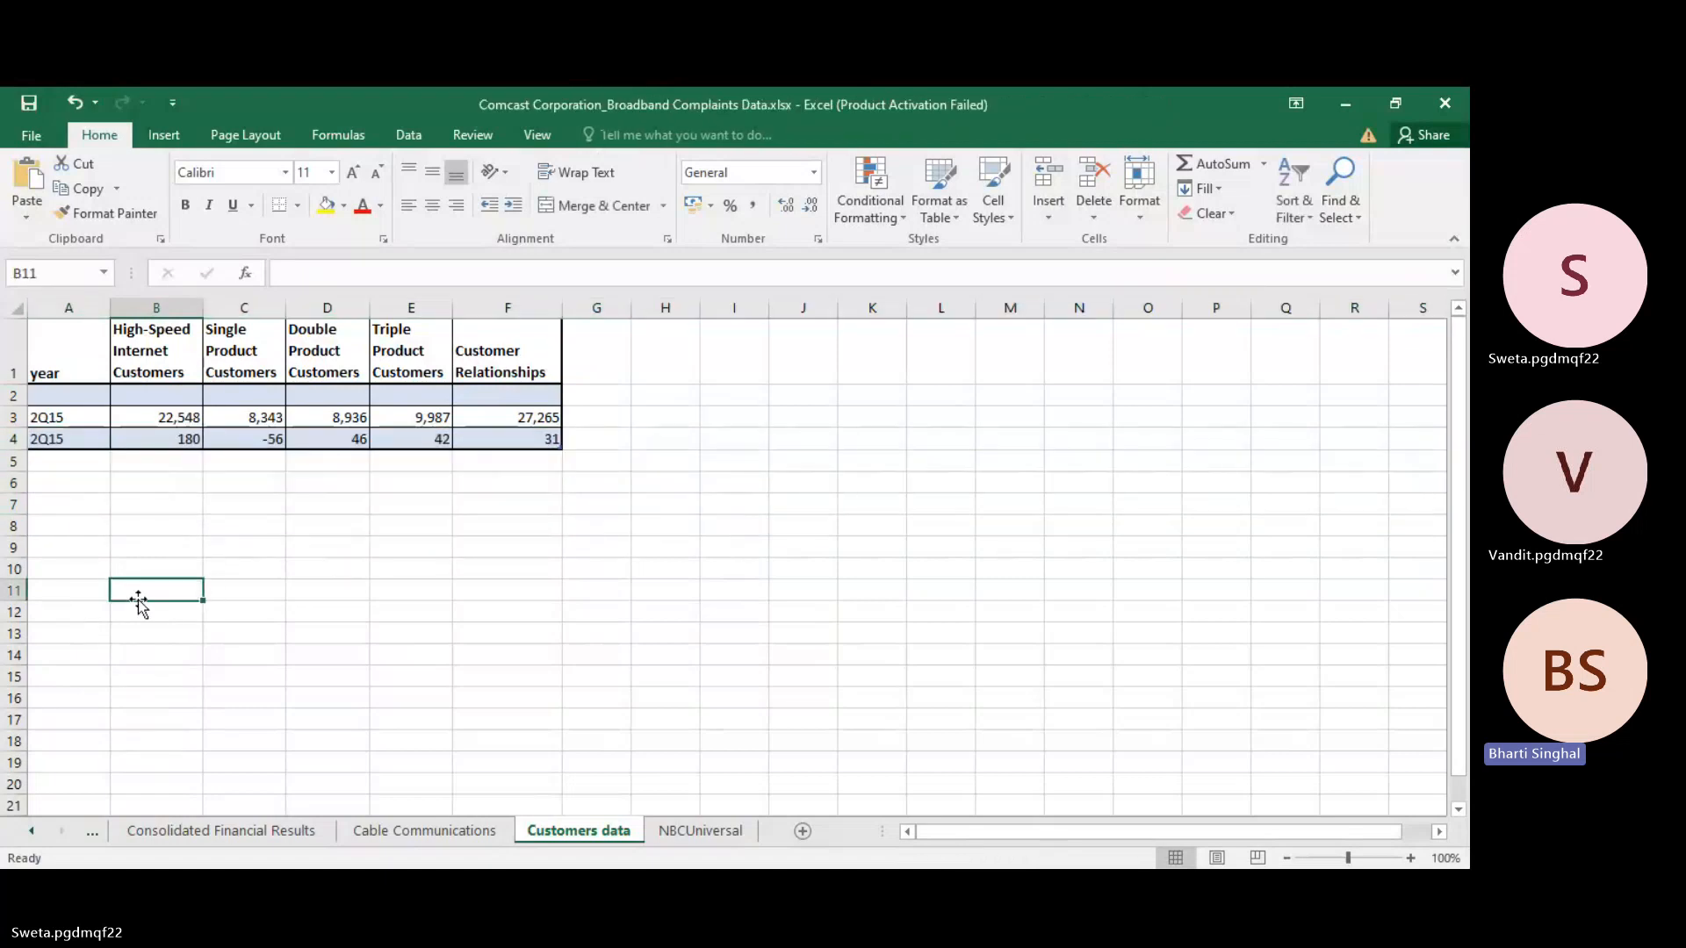
# Step: Delete columns C to F, from Single Product Customers through Customer Relationships
pyautogui.click(241, 306)
pyautogui.hotkey('shift', 'Right')
pyautogui.hotkey('shift', 'Right')
pyautogui.hotkey('shift', 'Right')
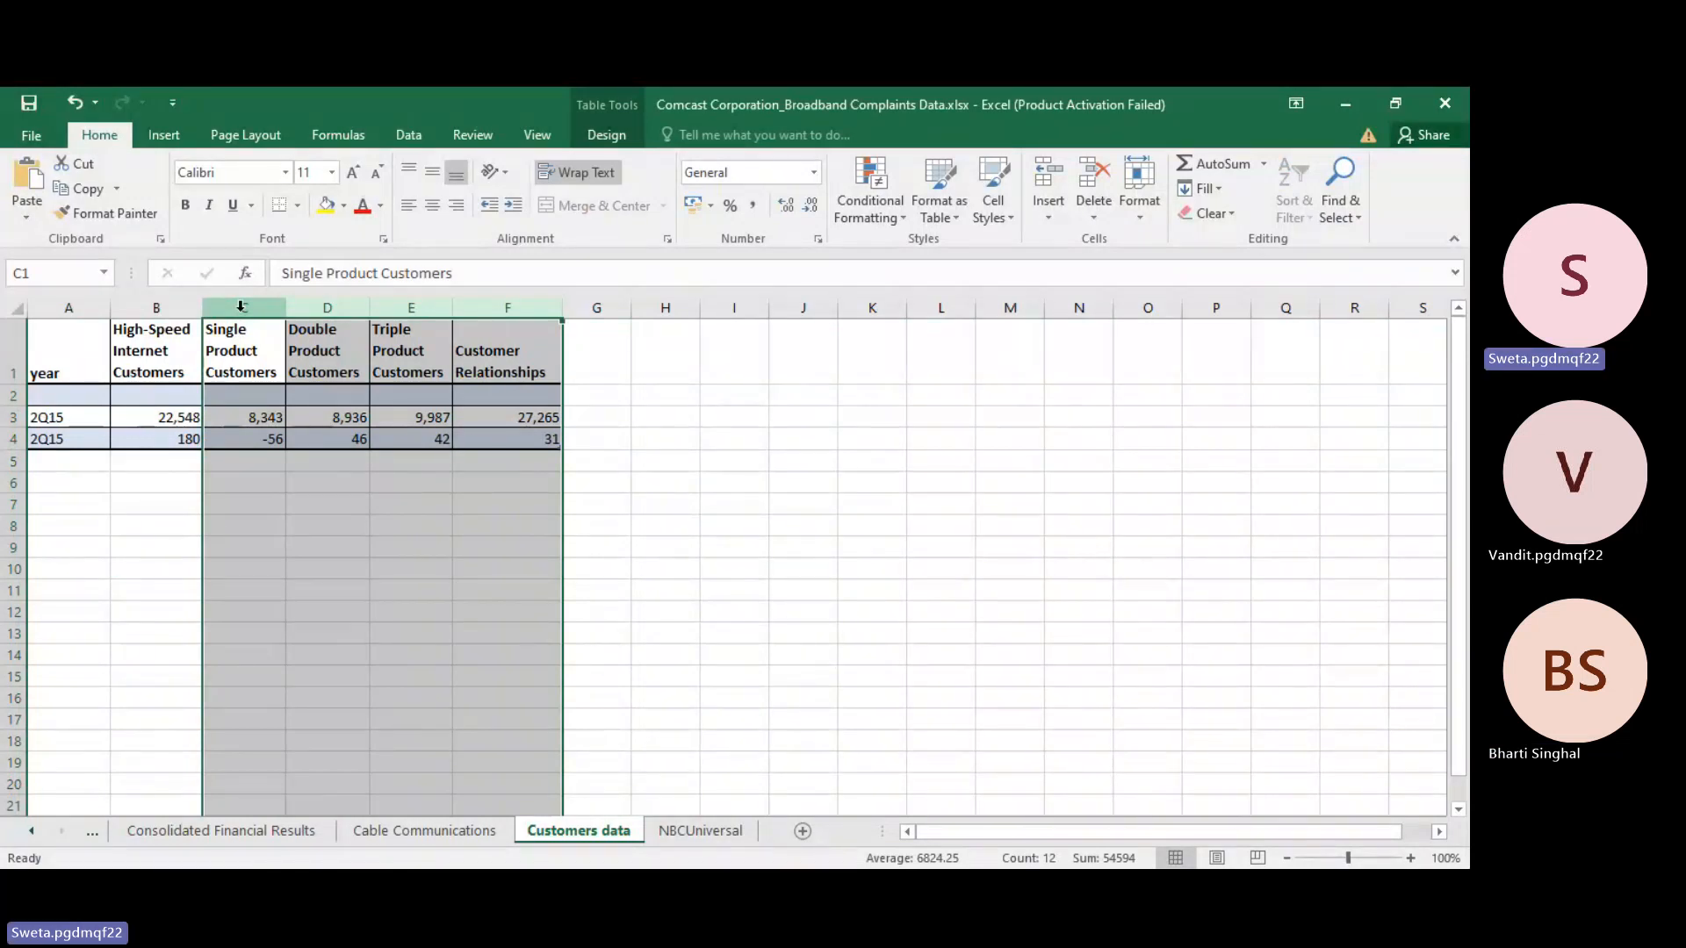
pyautogui.rightClick(264, 381)
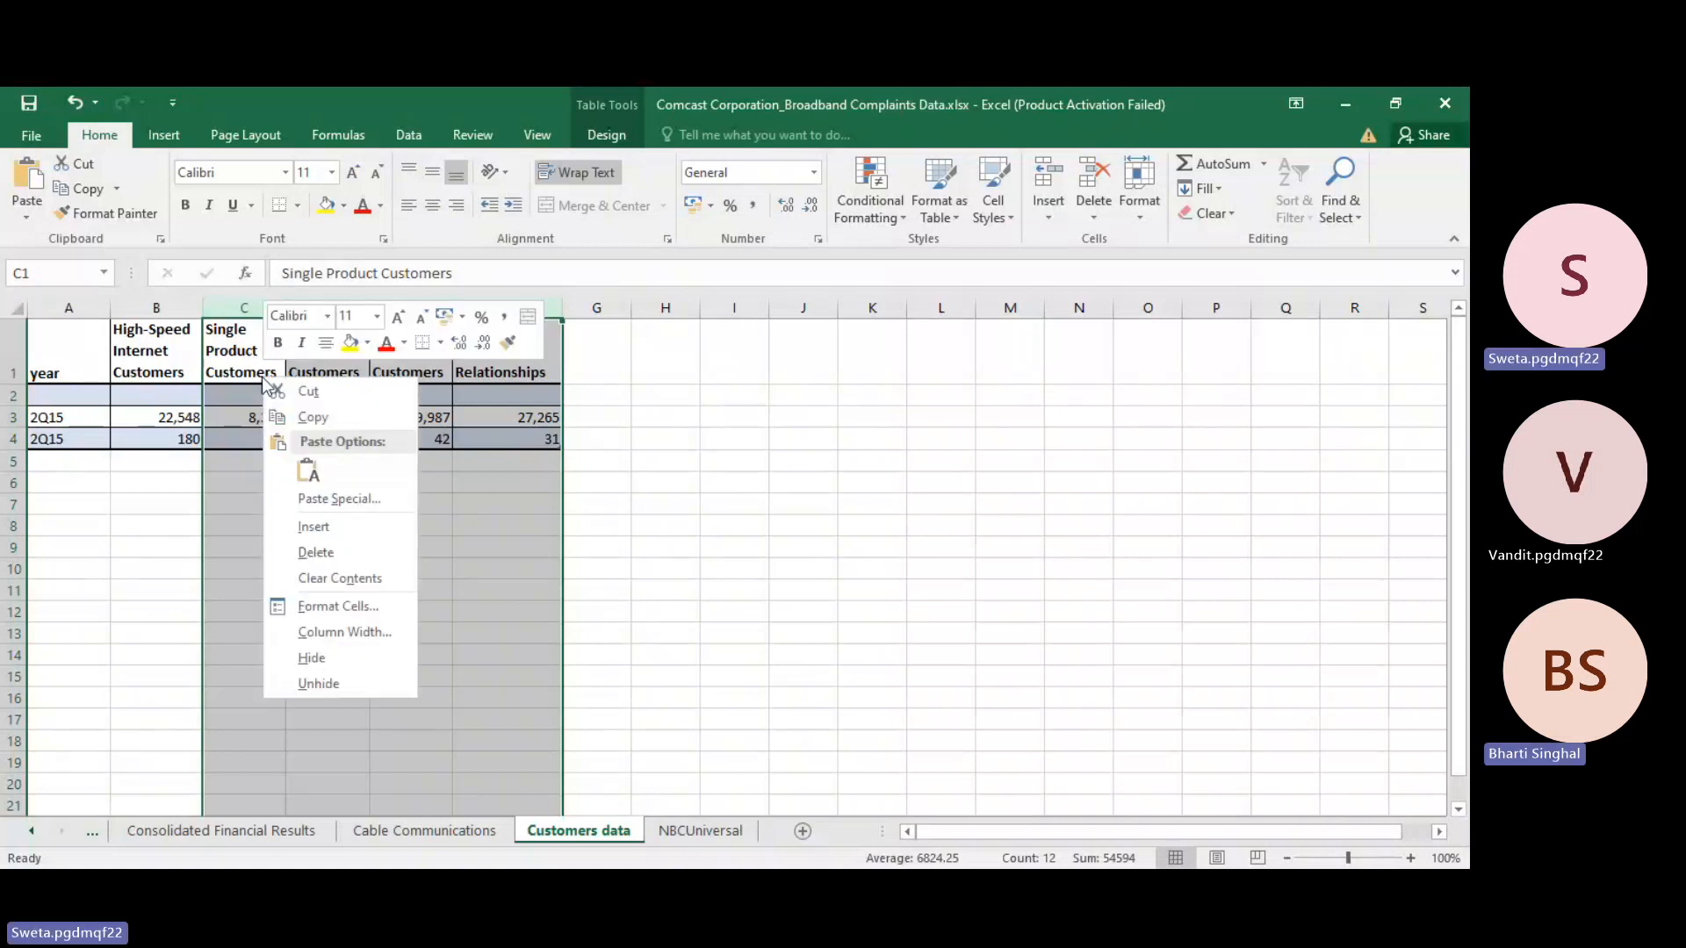
pyautogui.click(356, 553)
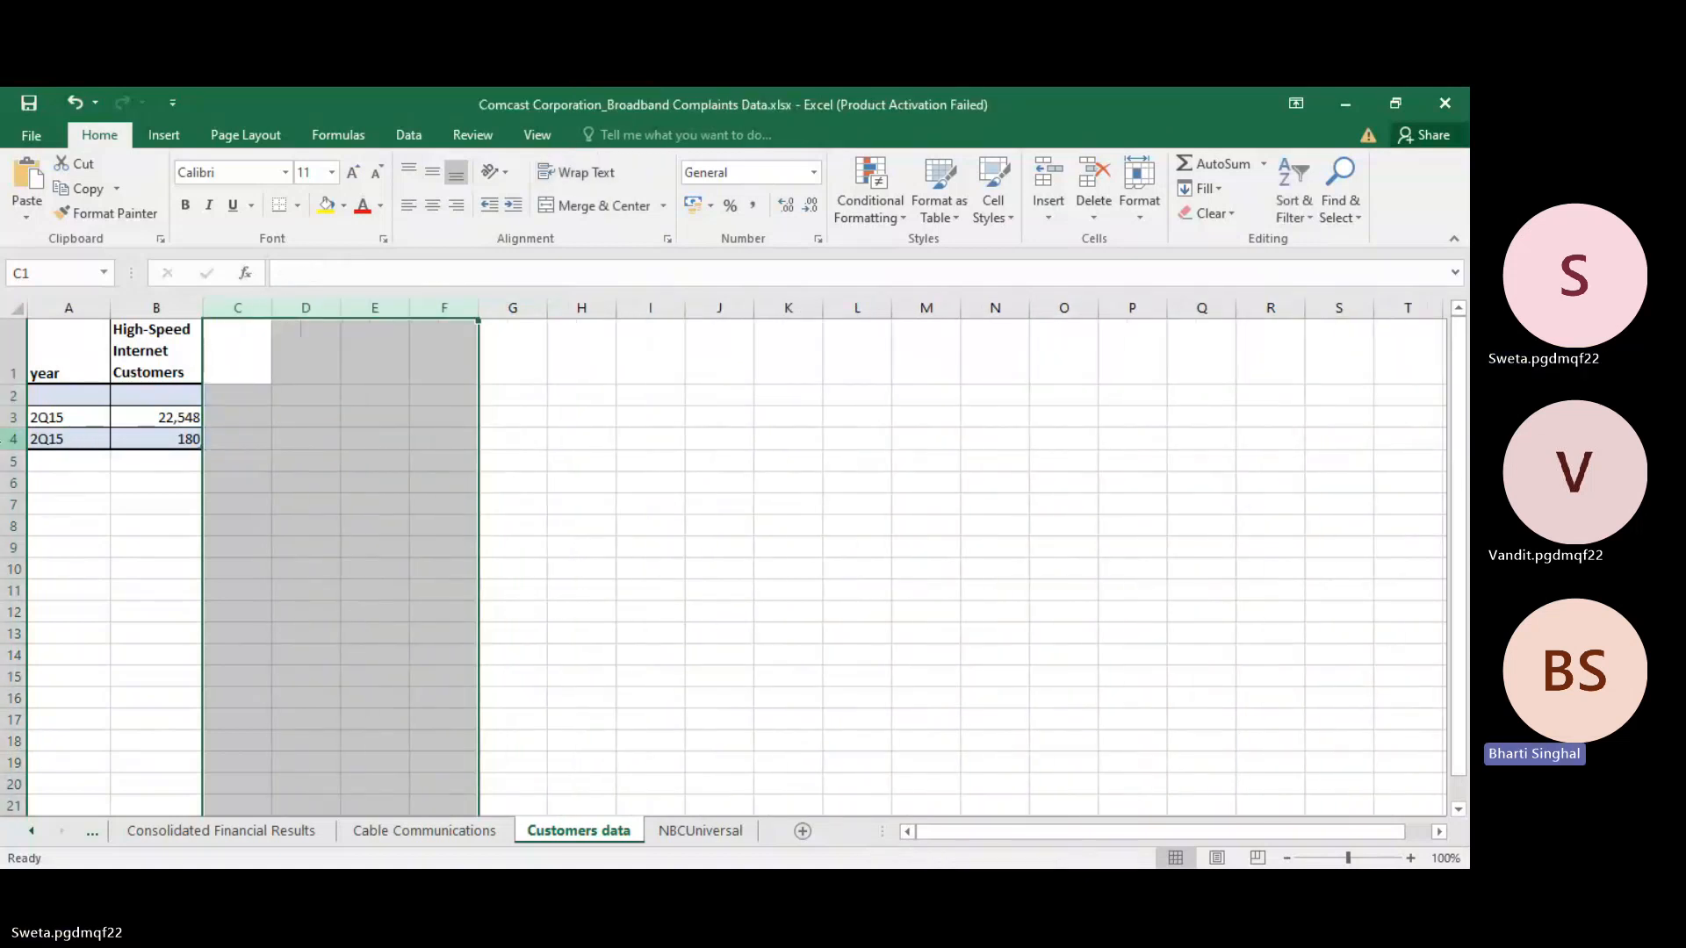
# Step: Delete the second 2Q15 row (row 4) and the blank row 2 beneath the header
pyautogui.click(9, 439)
pyautogui.rightClick(9, 439)
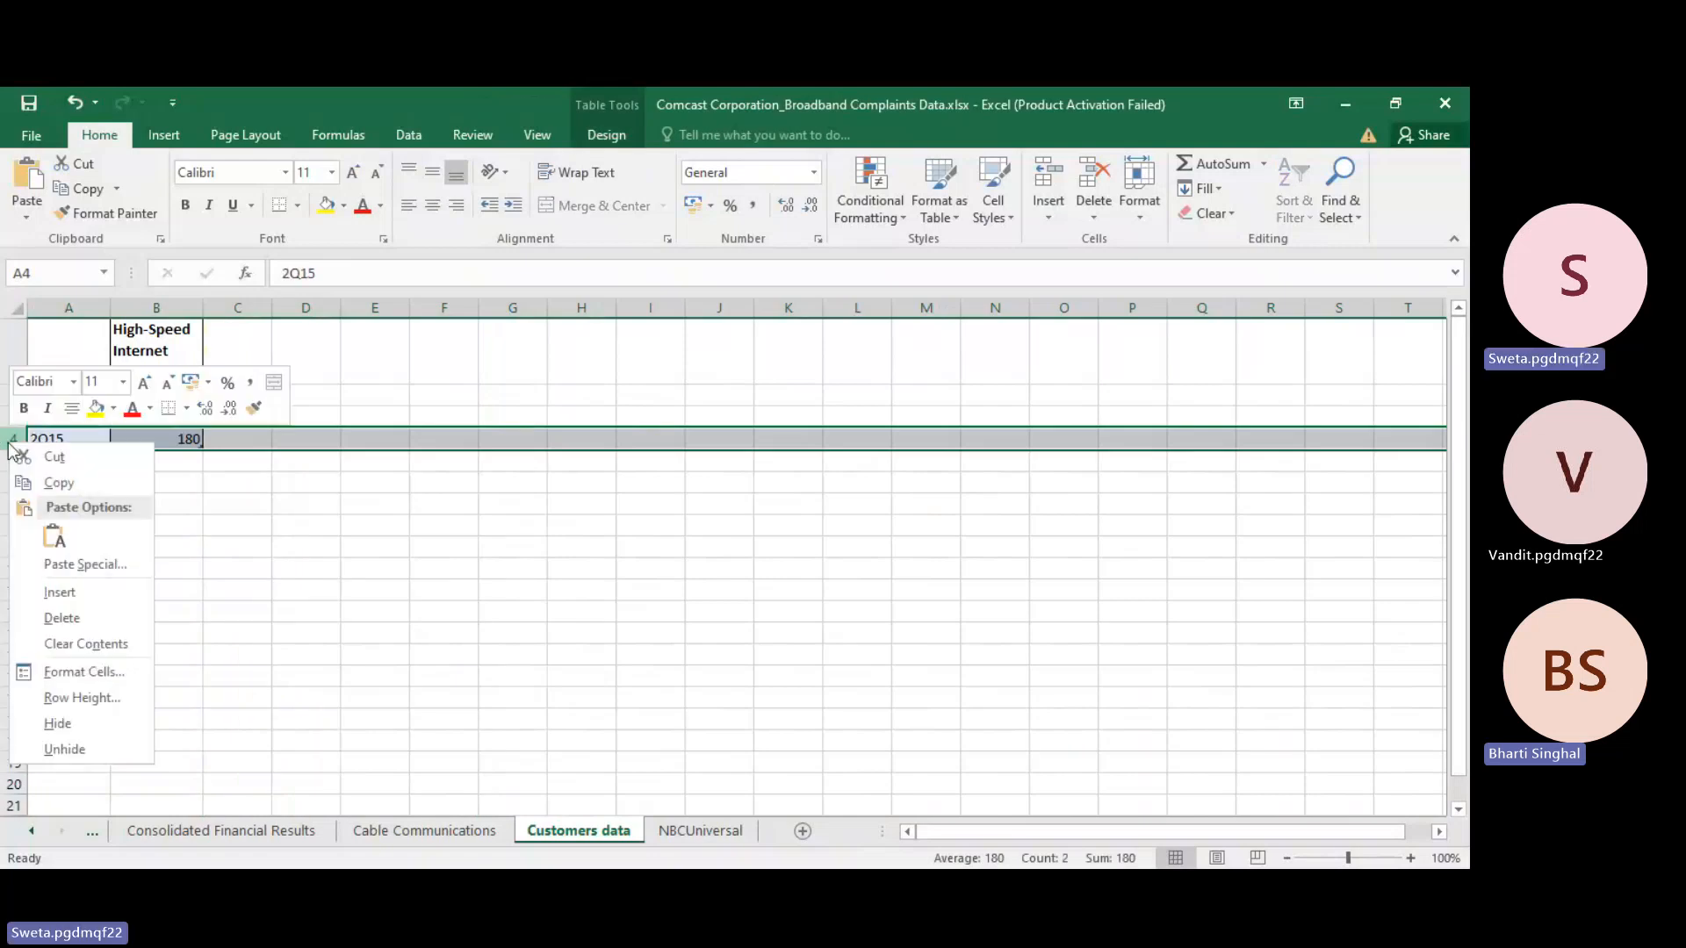
pyautogui.click(93, 617)
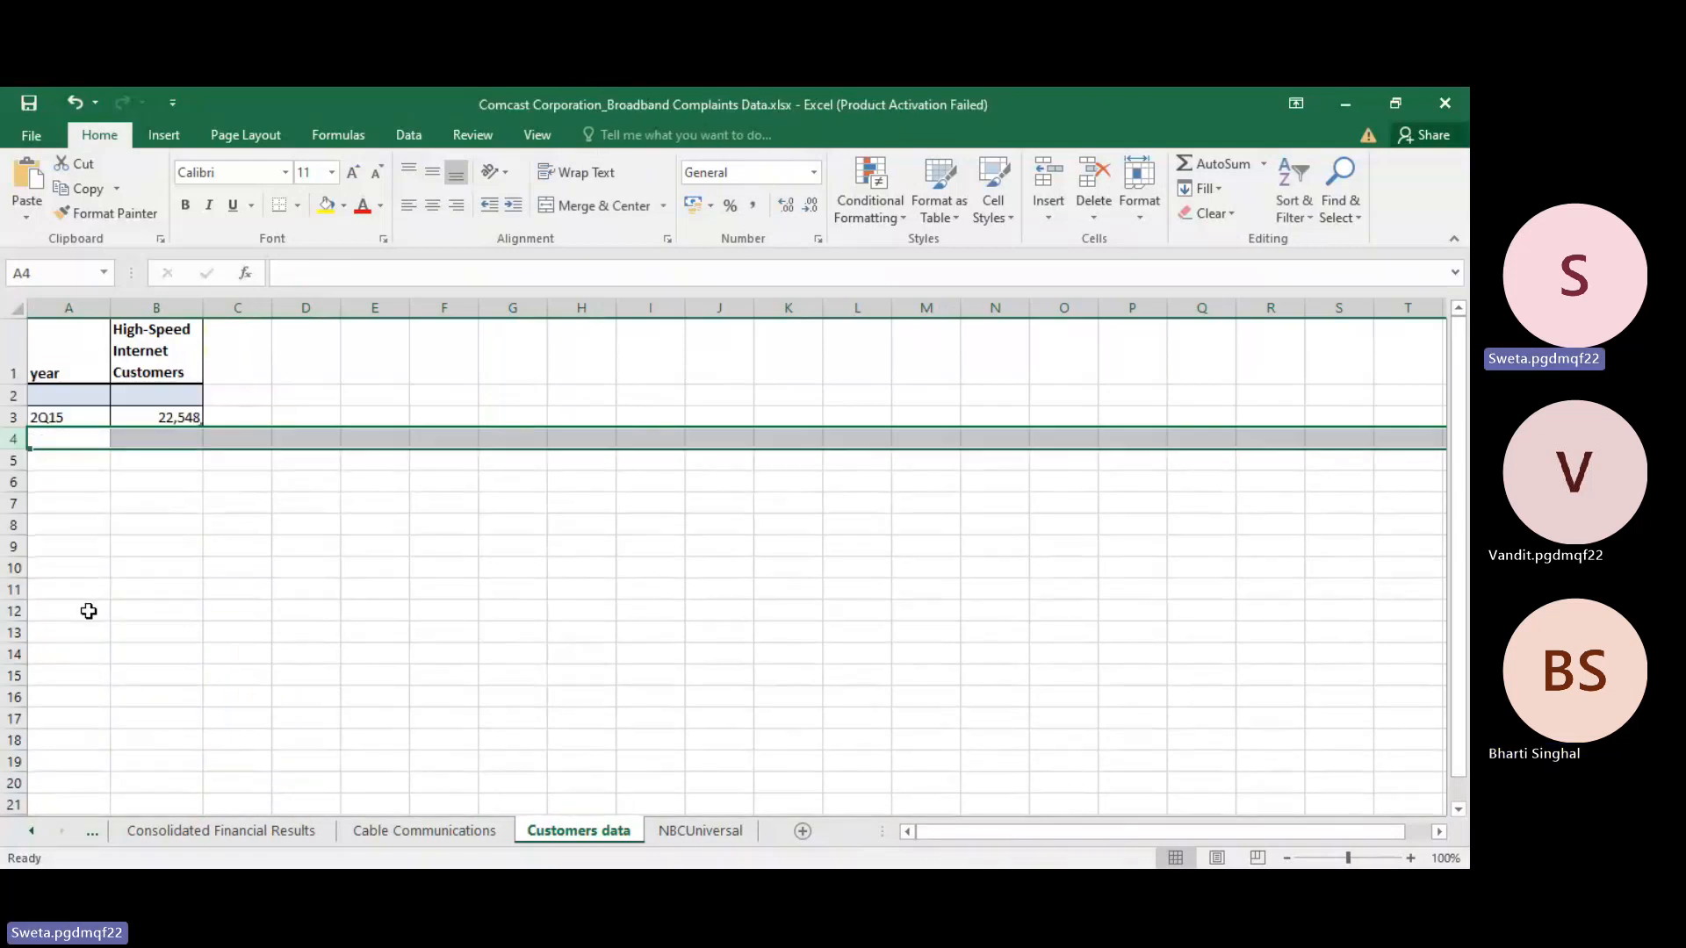
pyautogui.click(266, 519)
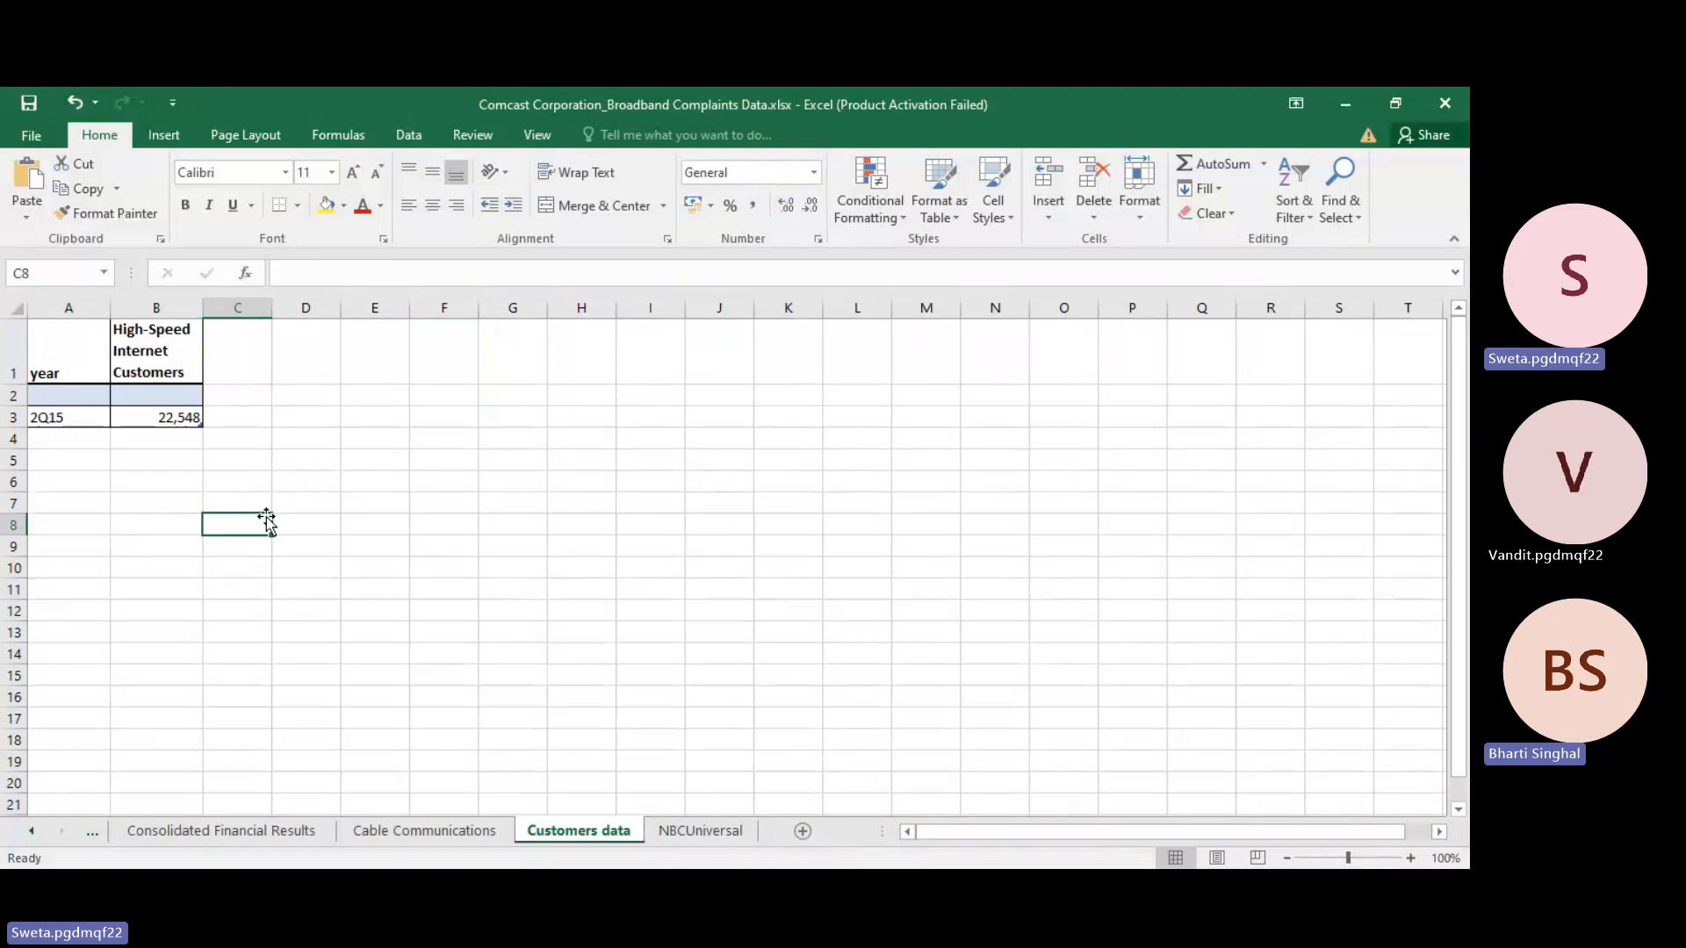
pyautogui.click(16, 396)
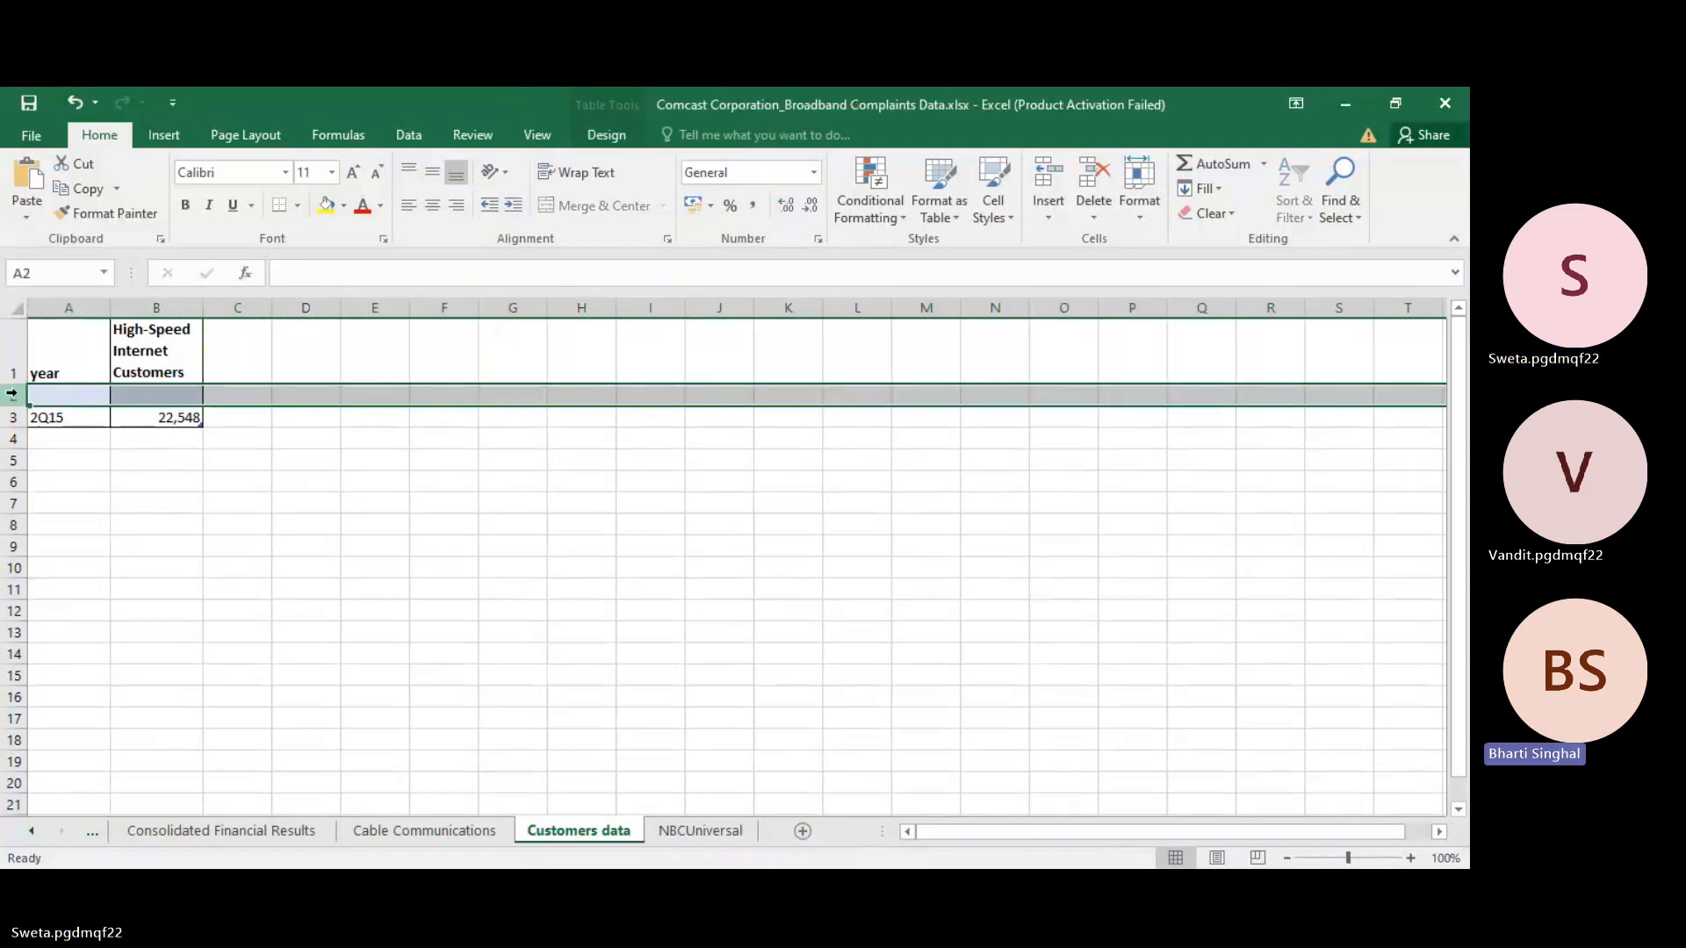
pyautogui.rightClick(19, 397)
pyautogui.click(99, 572)
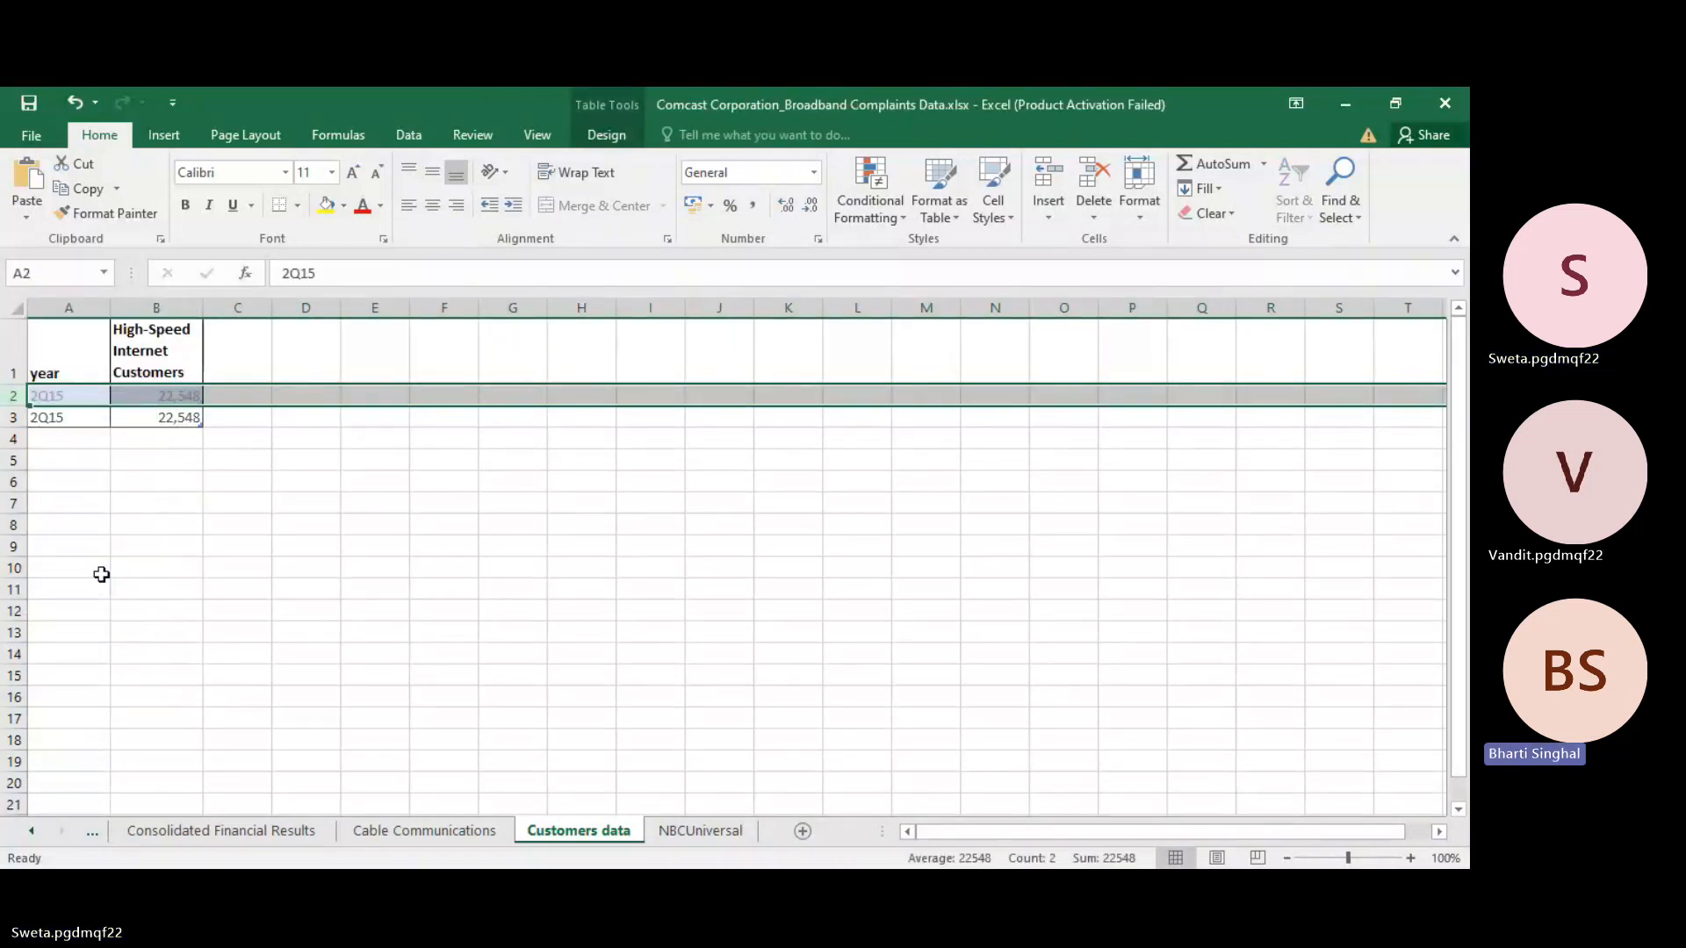
pyautogui.click(183, 583)
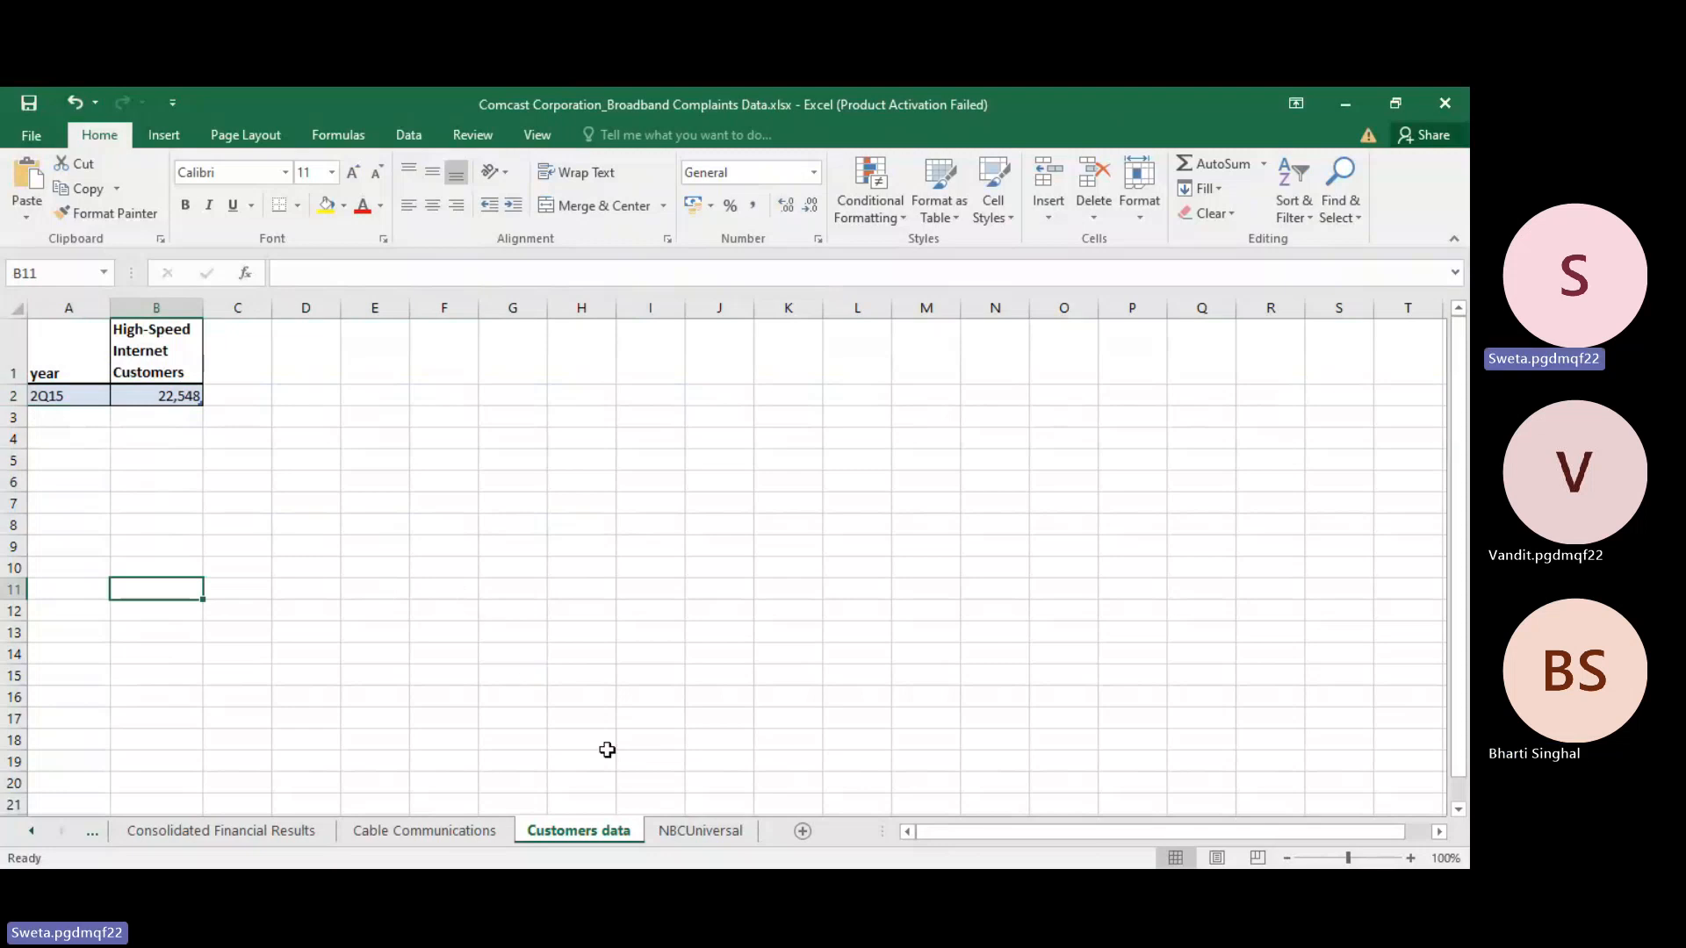
# Step: Look over the NBCUniversal sheet and the Cable Communications sheet
pyautogui.click(686, 830)
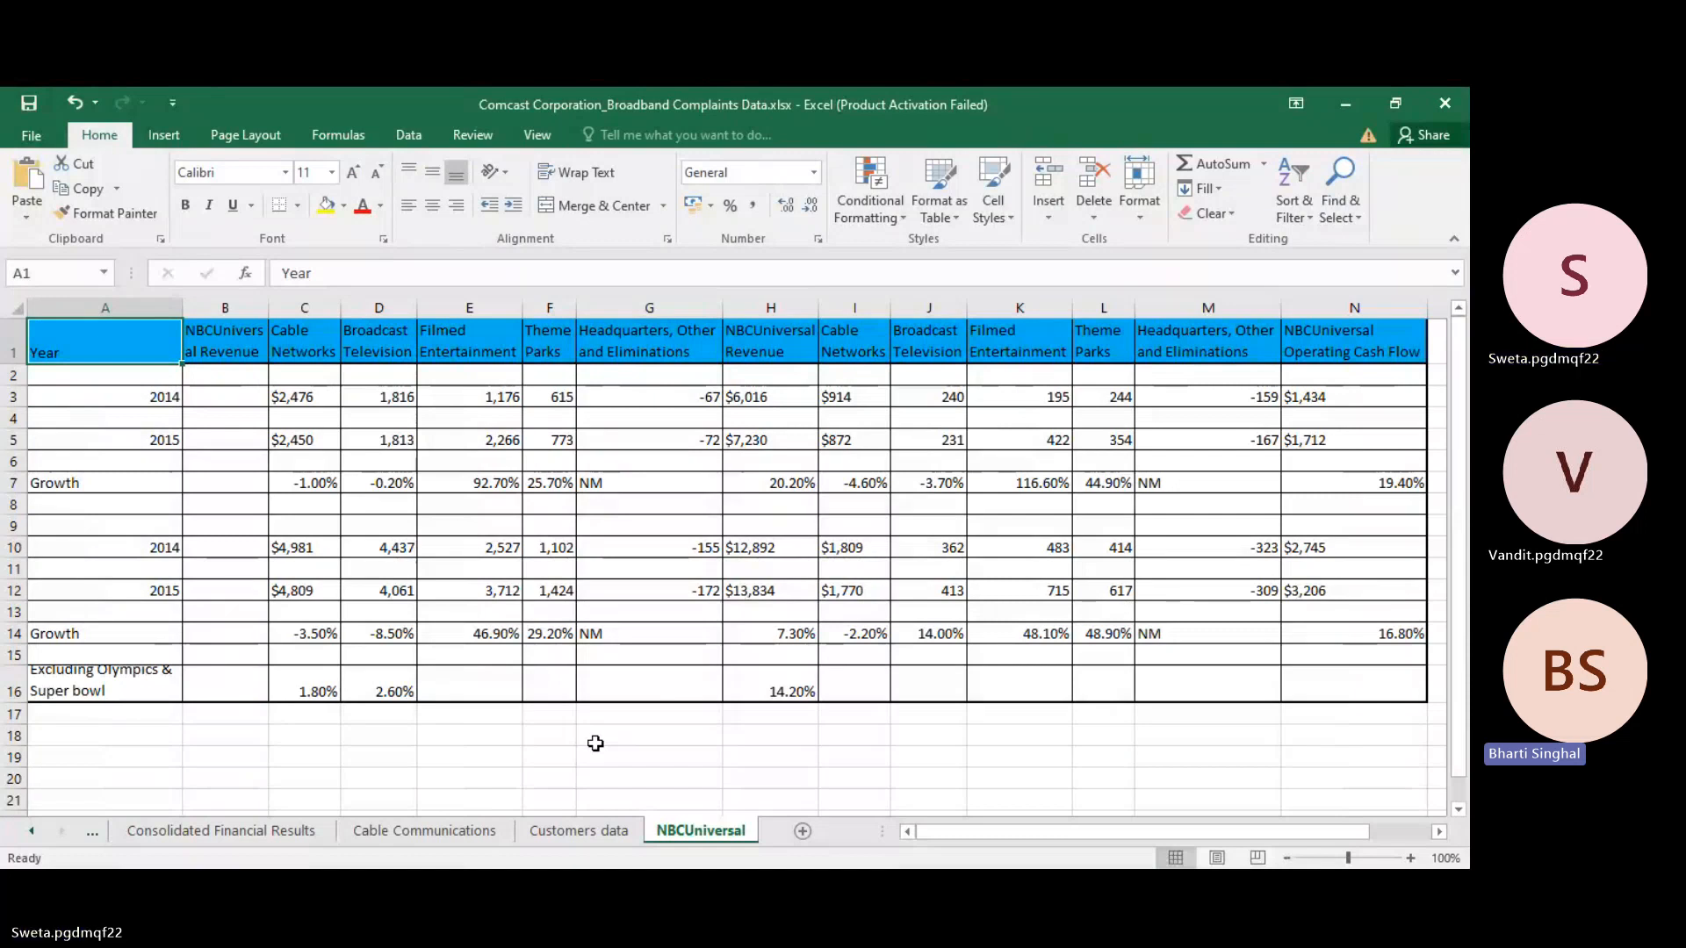
pyautogui.click(452, 830)
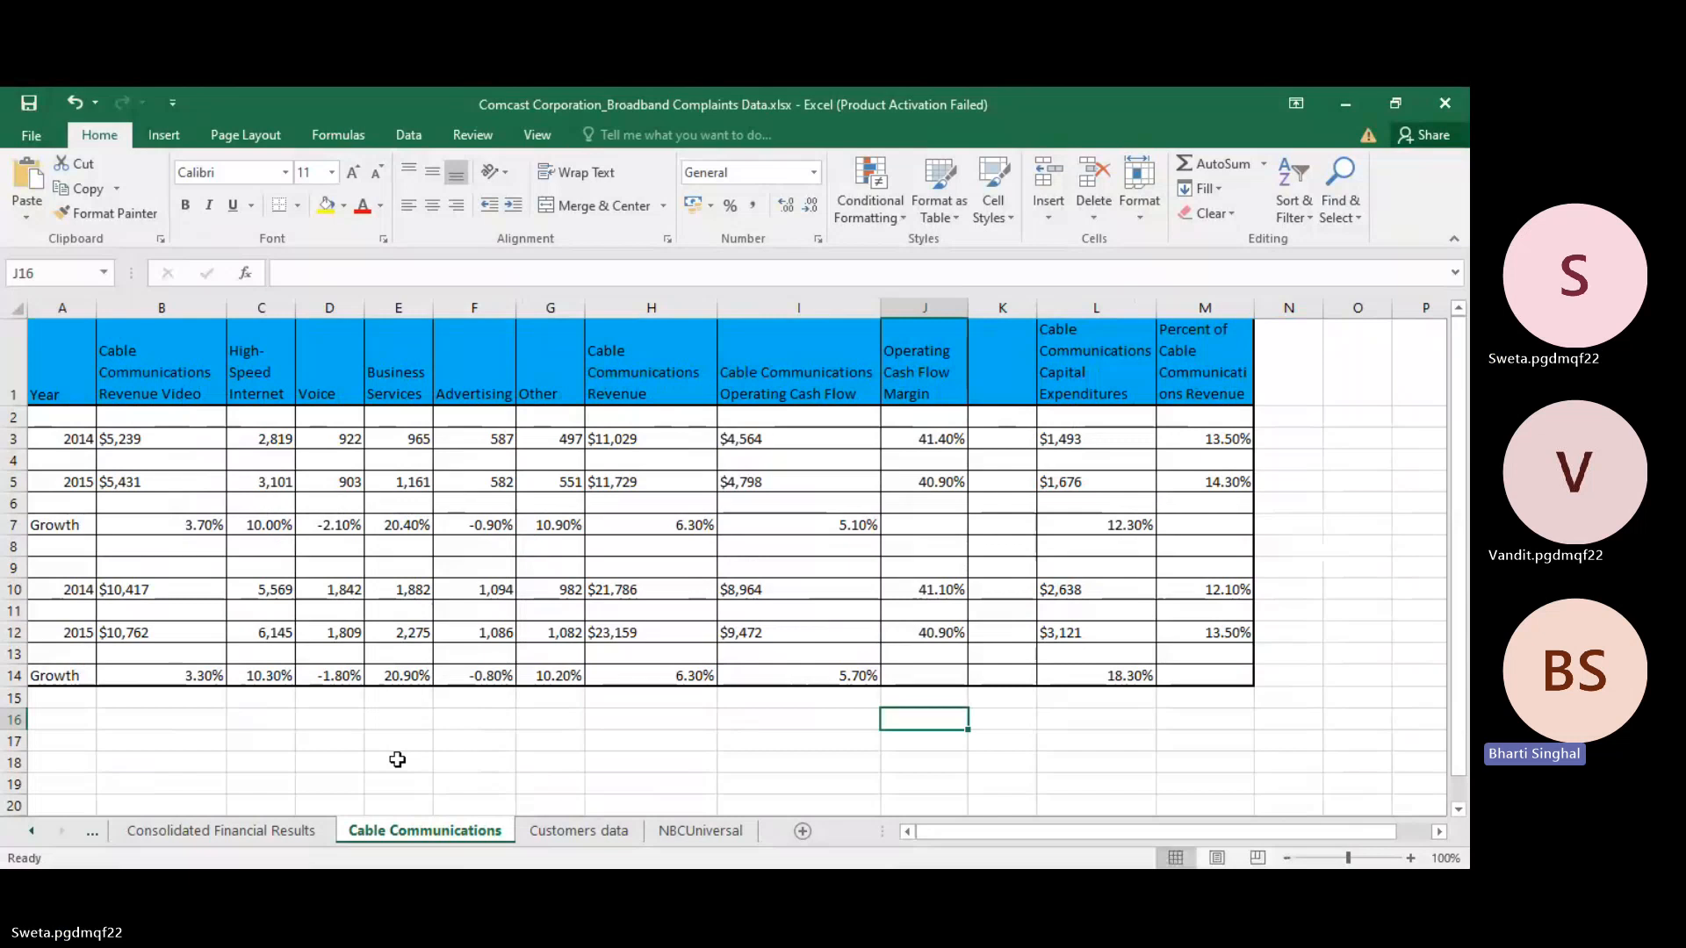
# Step: Permanently delete the NBCUniversal sheet from the workbook
pyautogui.click(688, 833)
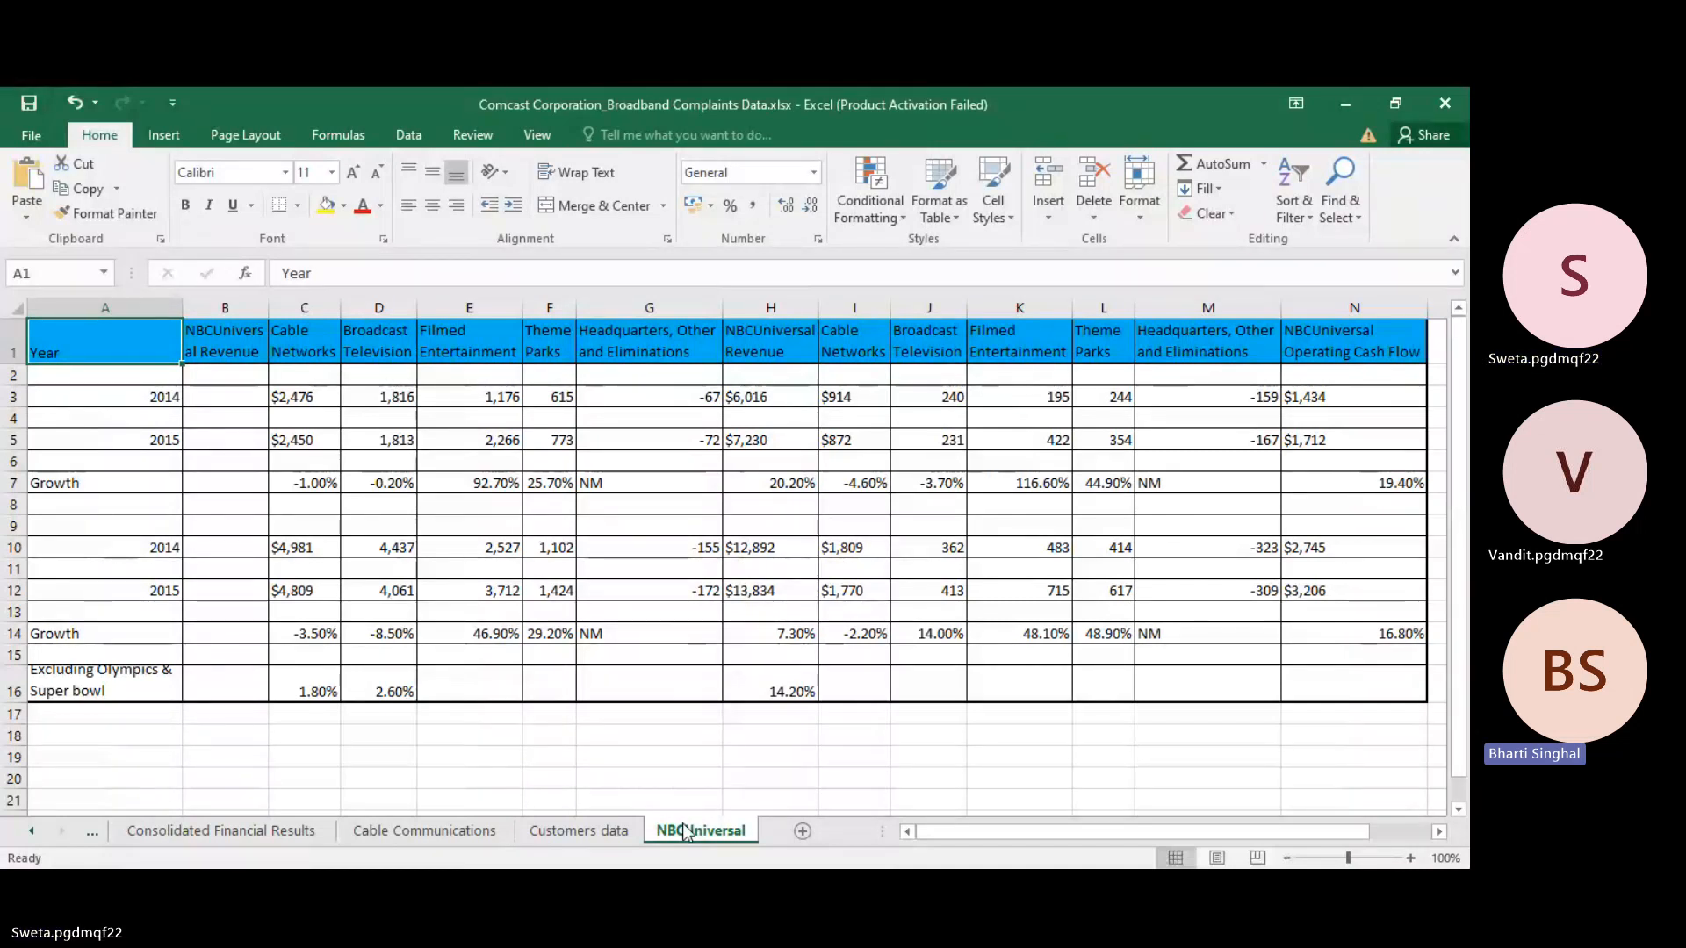
pyautogui.rightClick(686, 829)
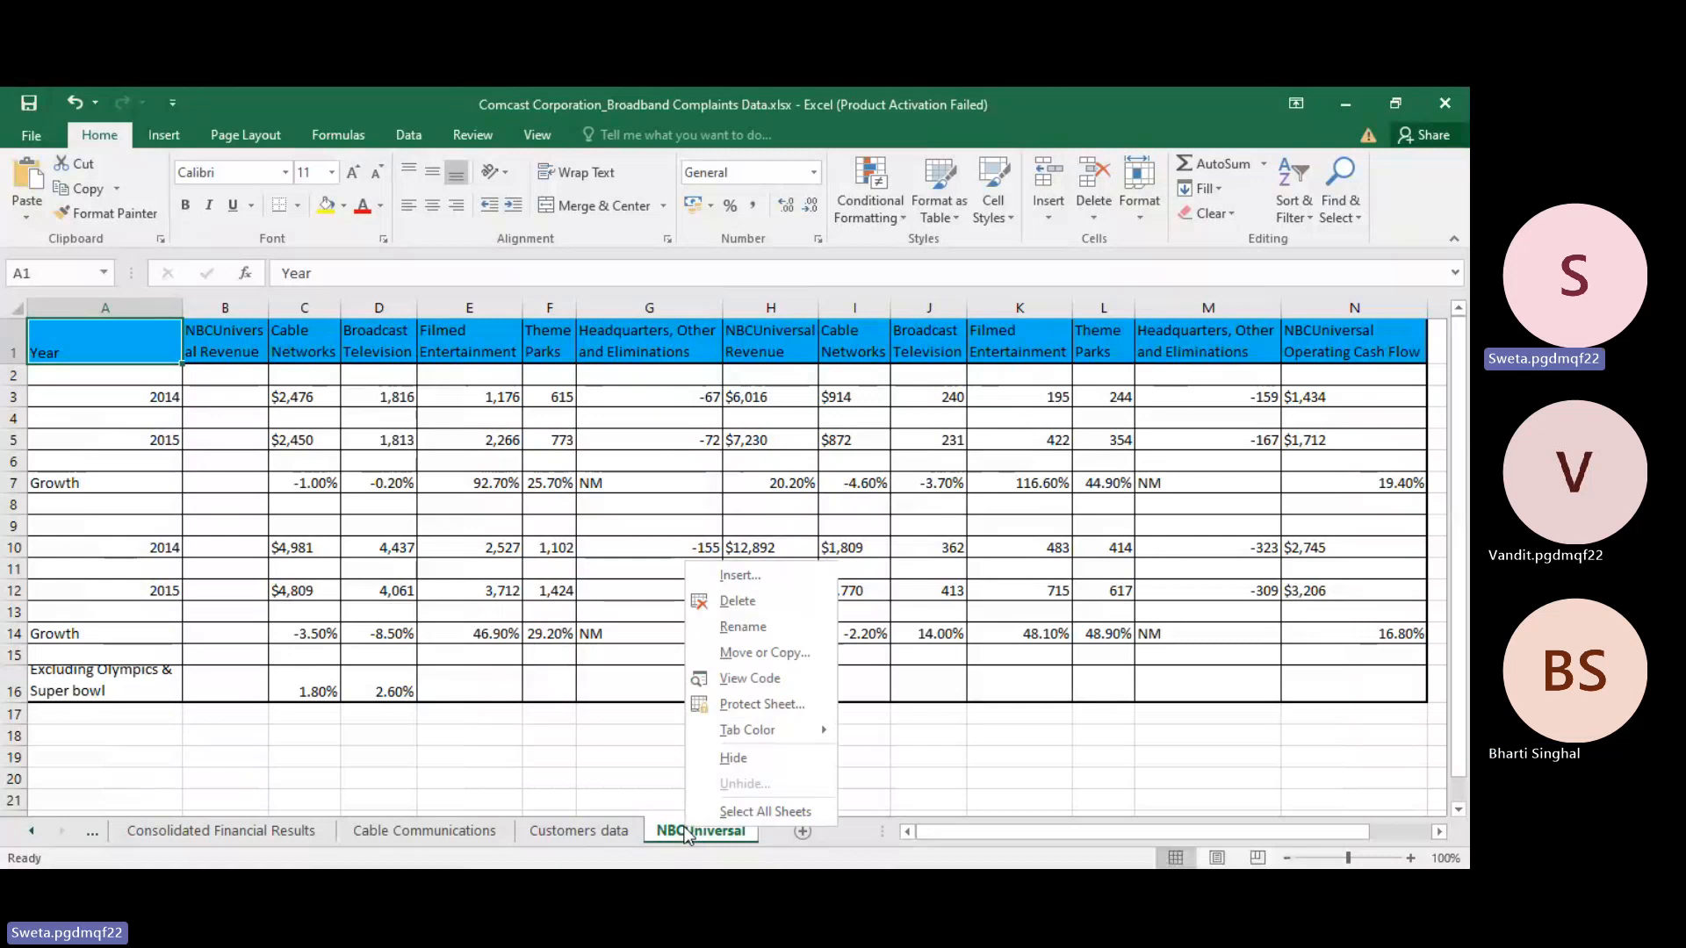
pyautogui.click(734, 606)
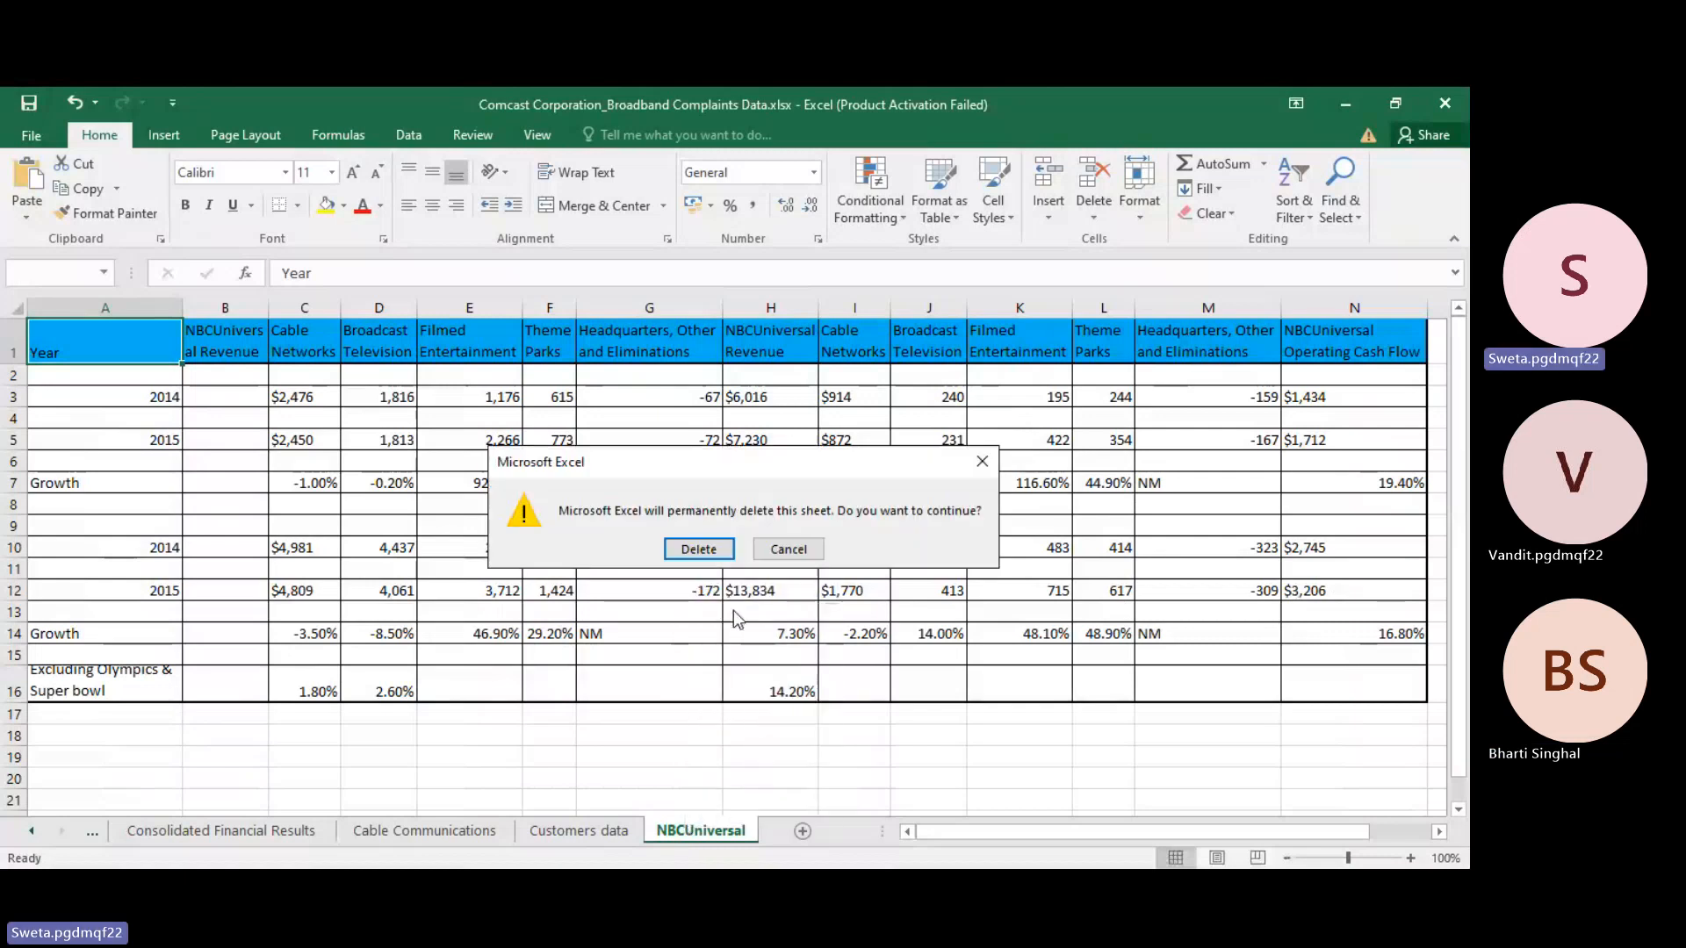
pyautogui.click(699, 549)
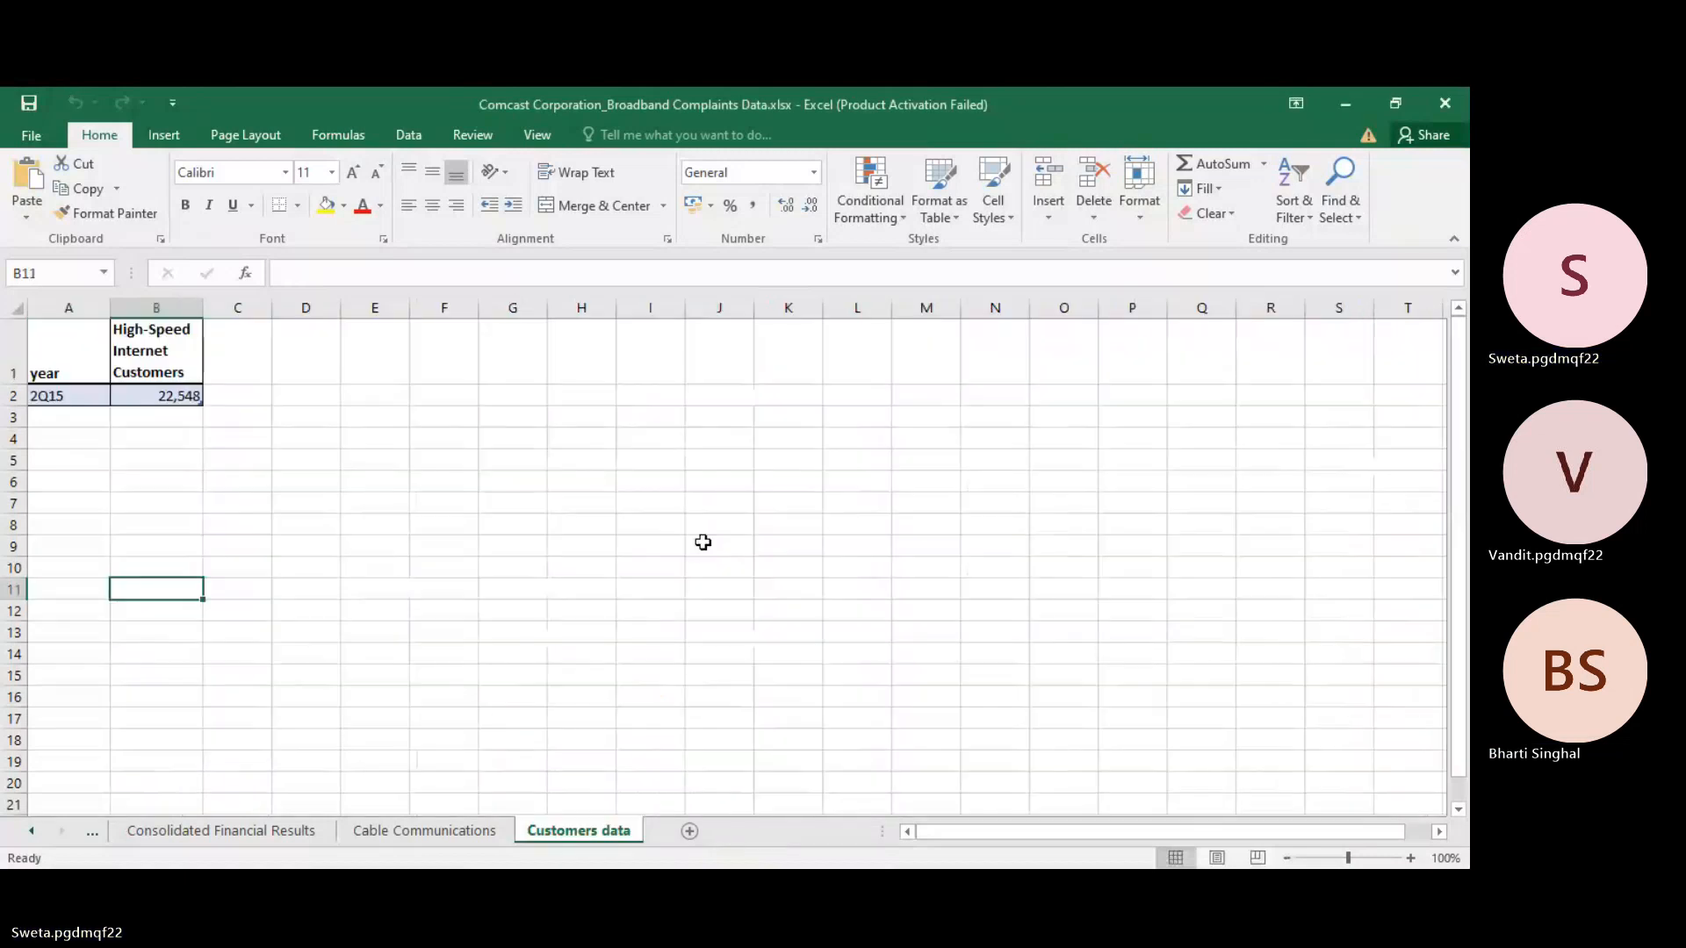
pyautogui.click(487, 830)
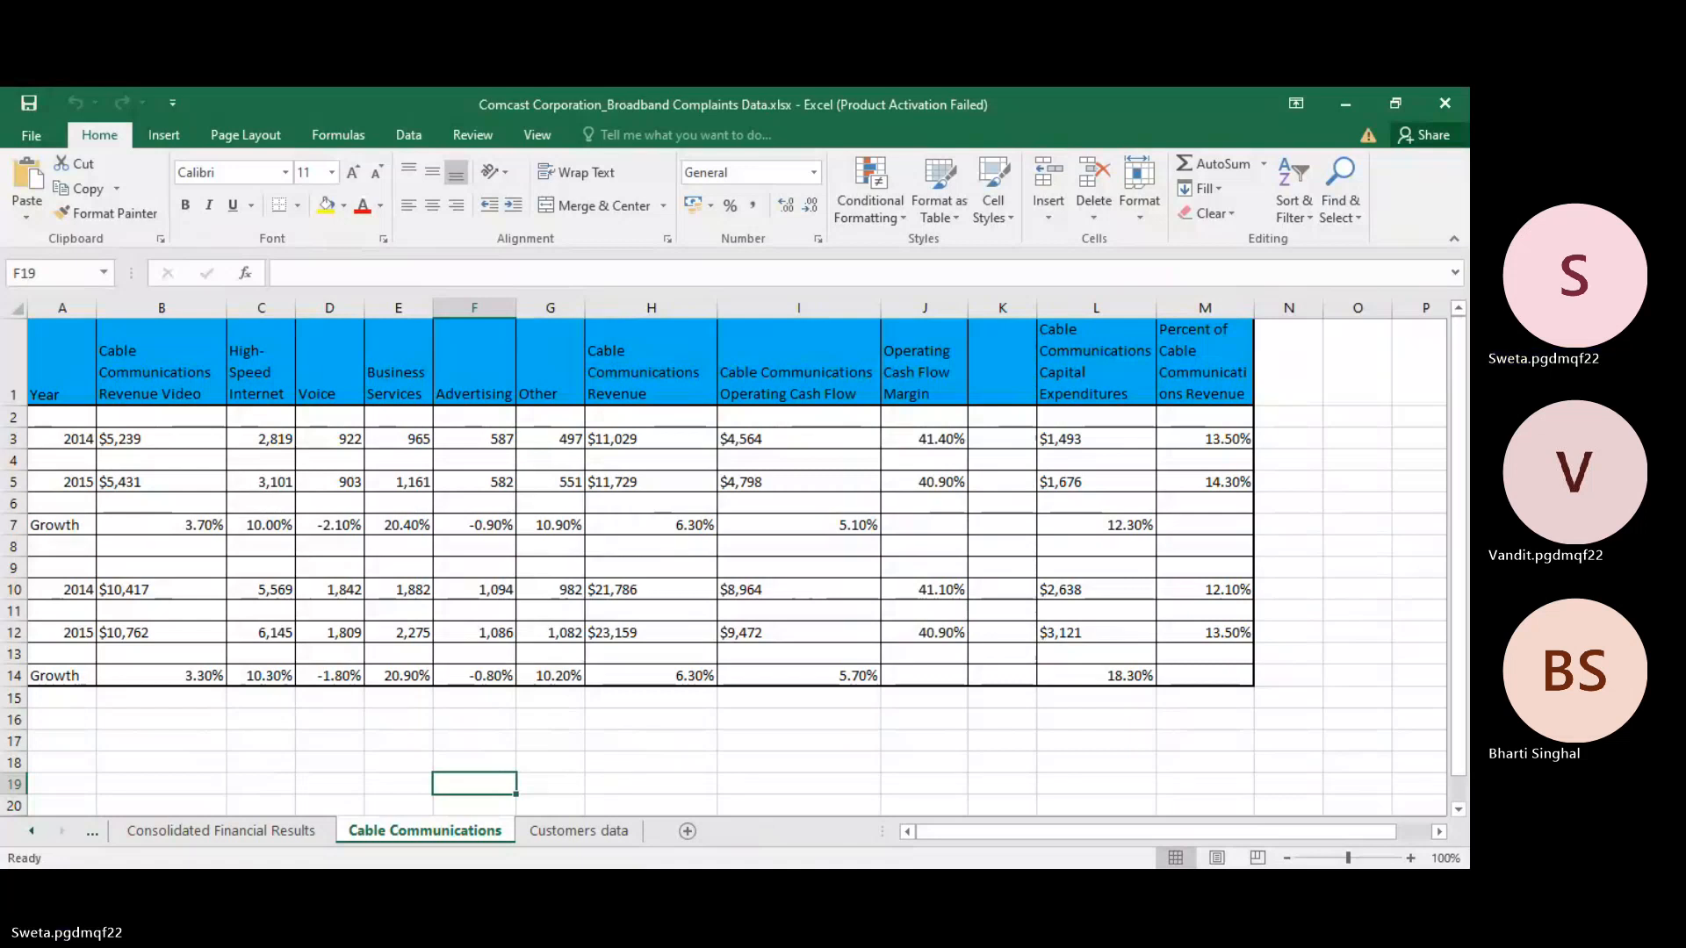
pyautogui.hotkey('alt', 'Tab')
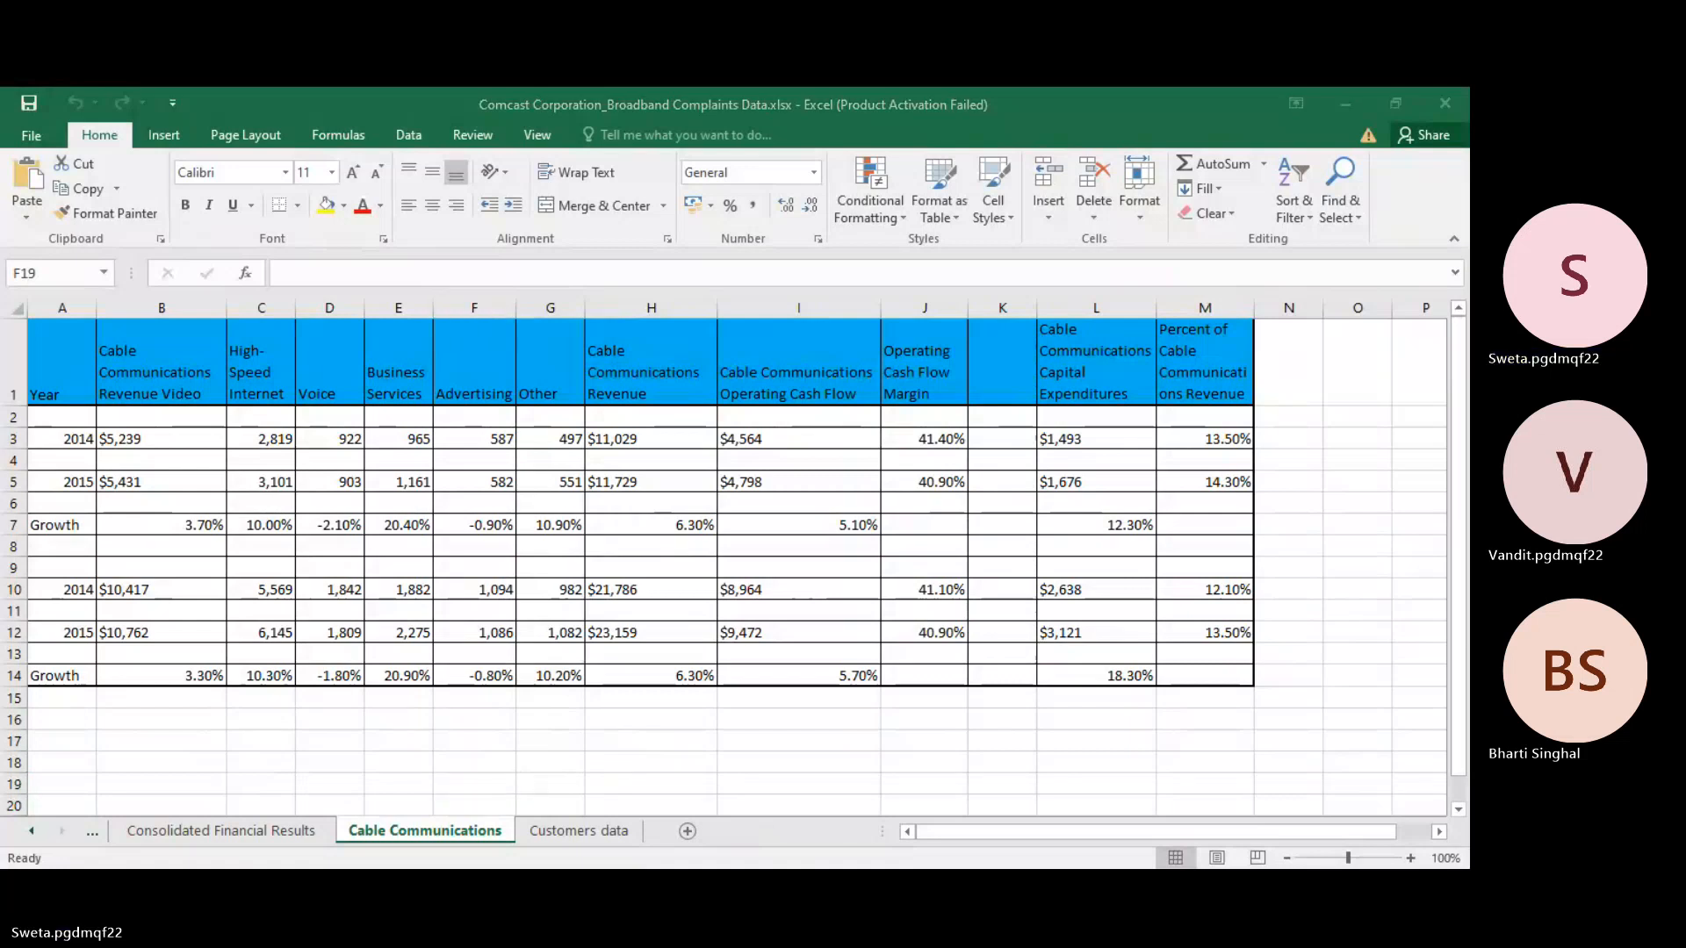
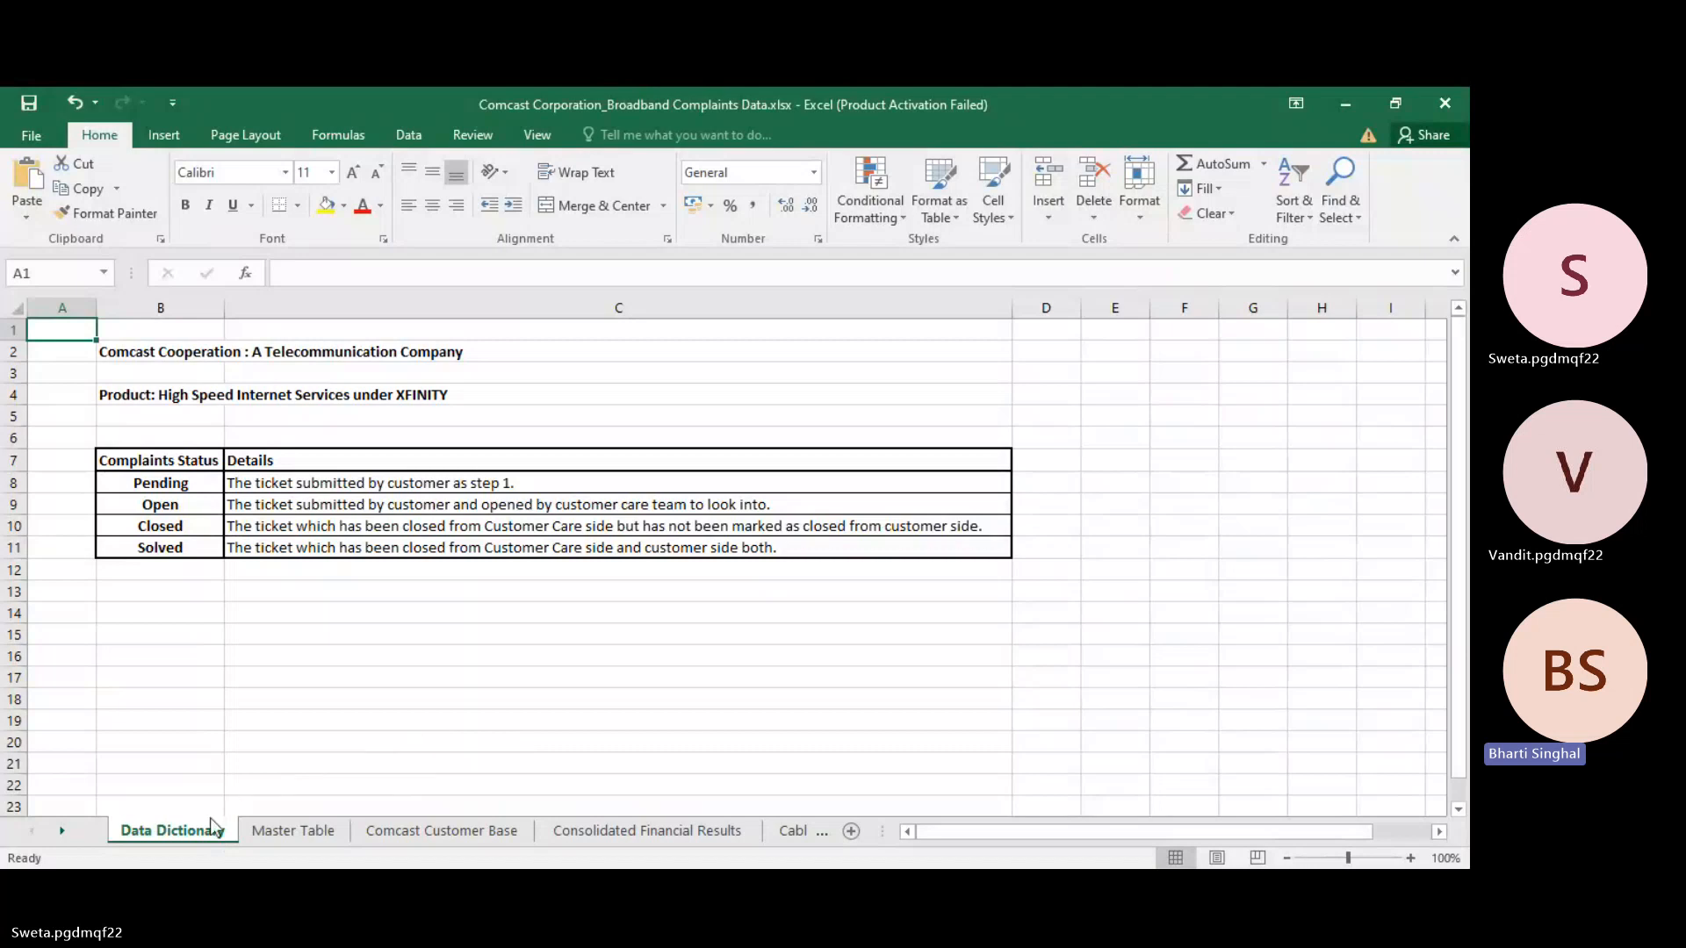
# Step: Rename the Comcast Customer Base sheet as "Raw Financial data"
pyautogui.click(432, 831)
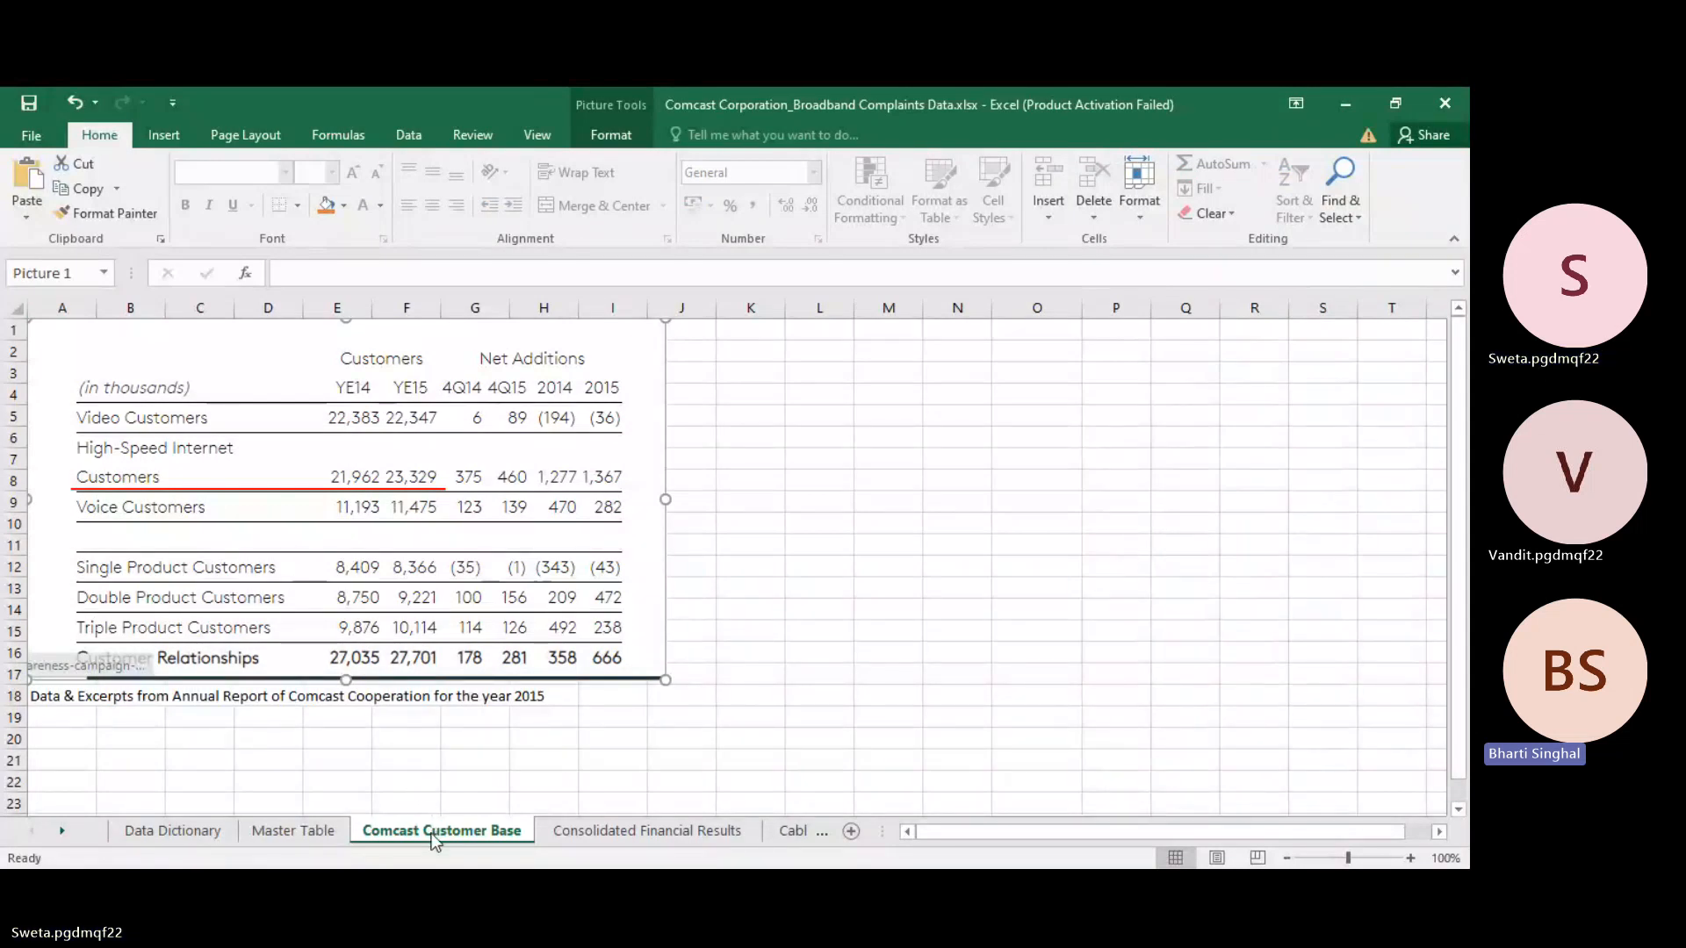
pyautogui.doubleClick(429, 825)
pyautogui.write('R')
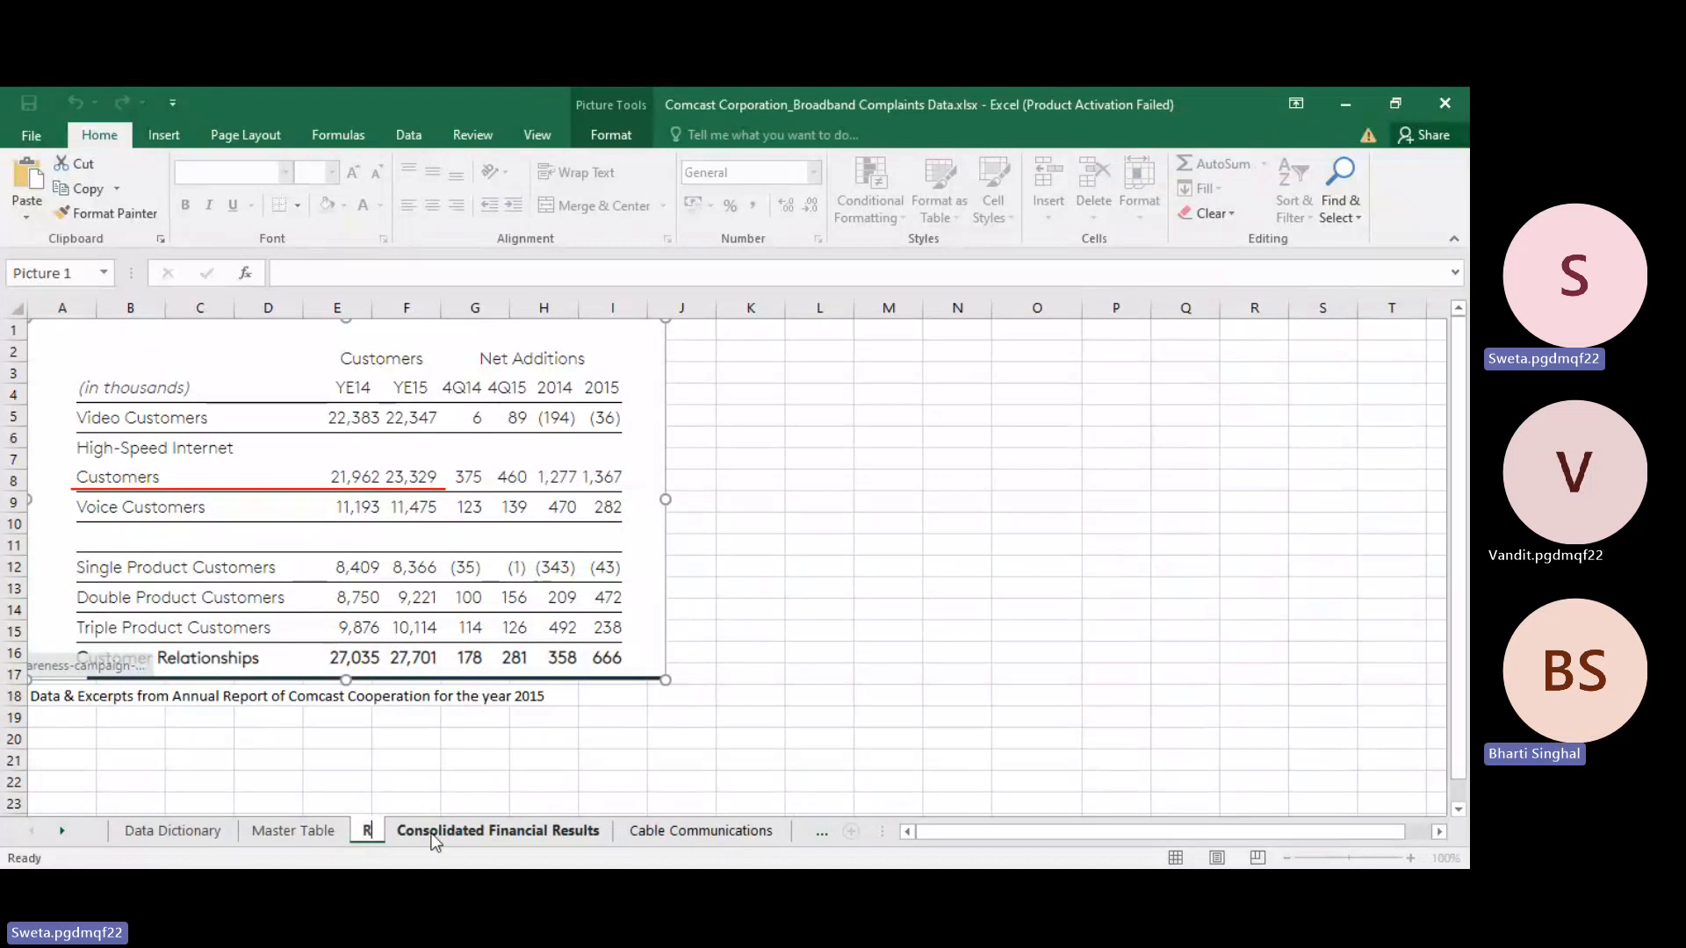
pyautogui.write('aw F')
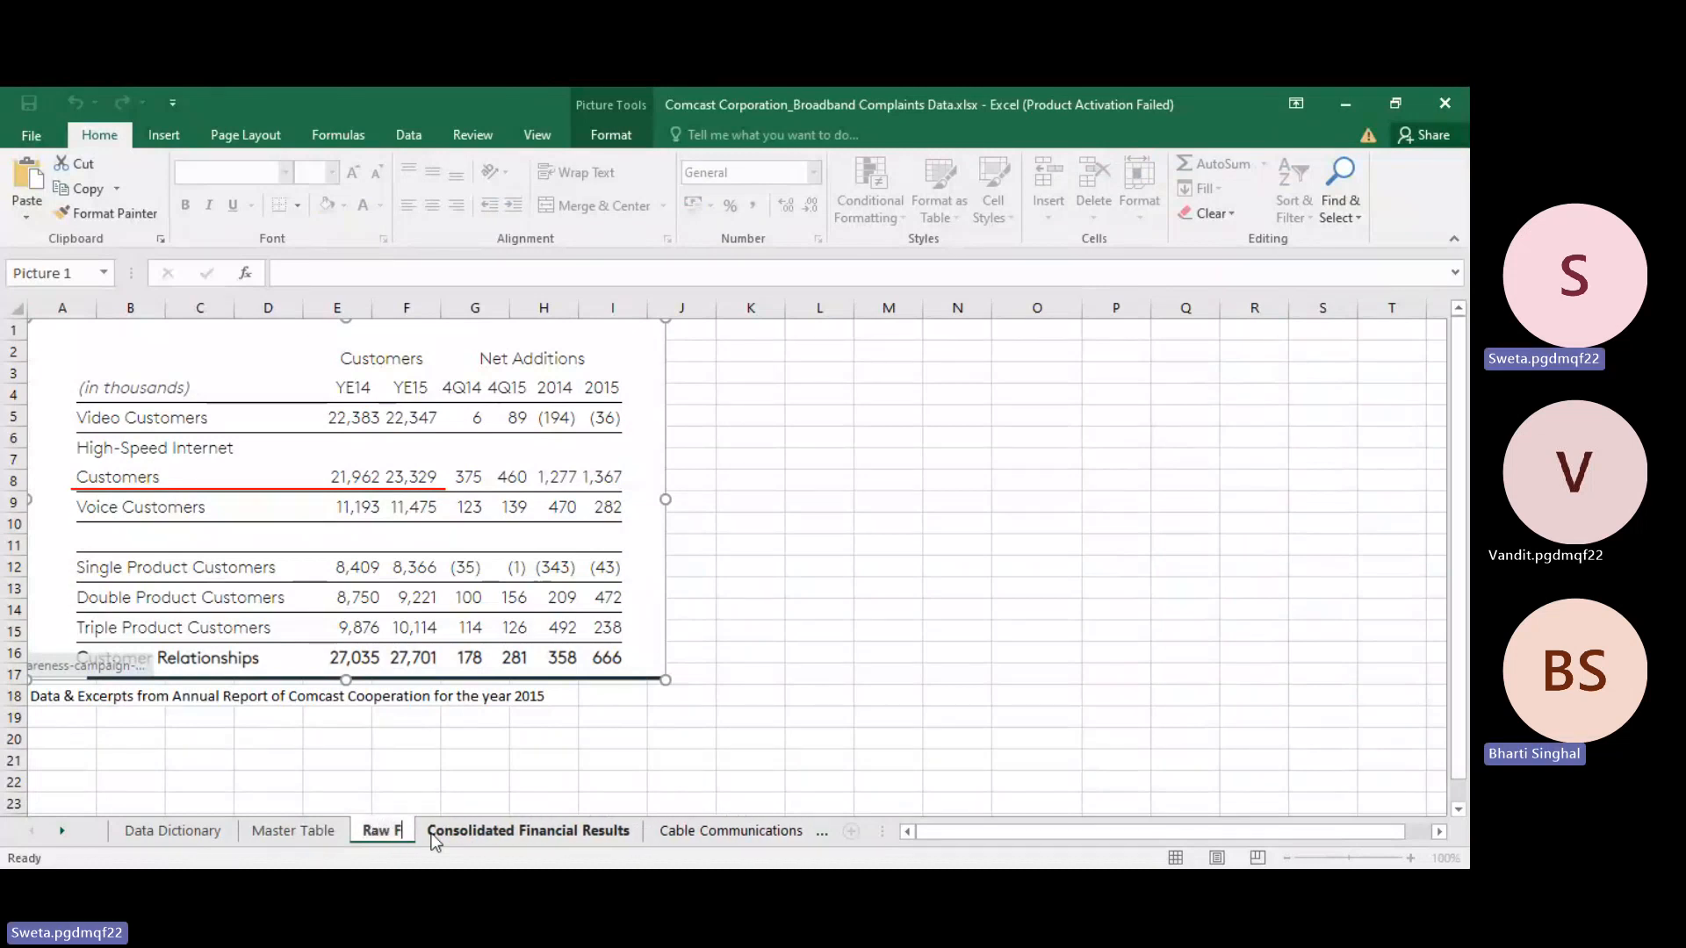
pyautogui.write('inancial ')
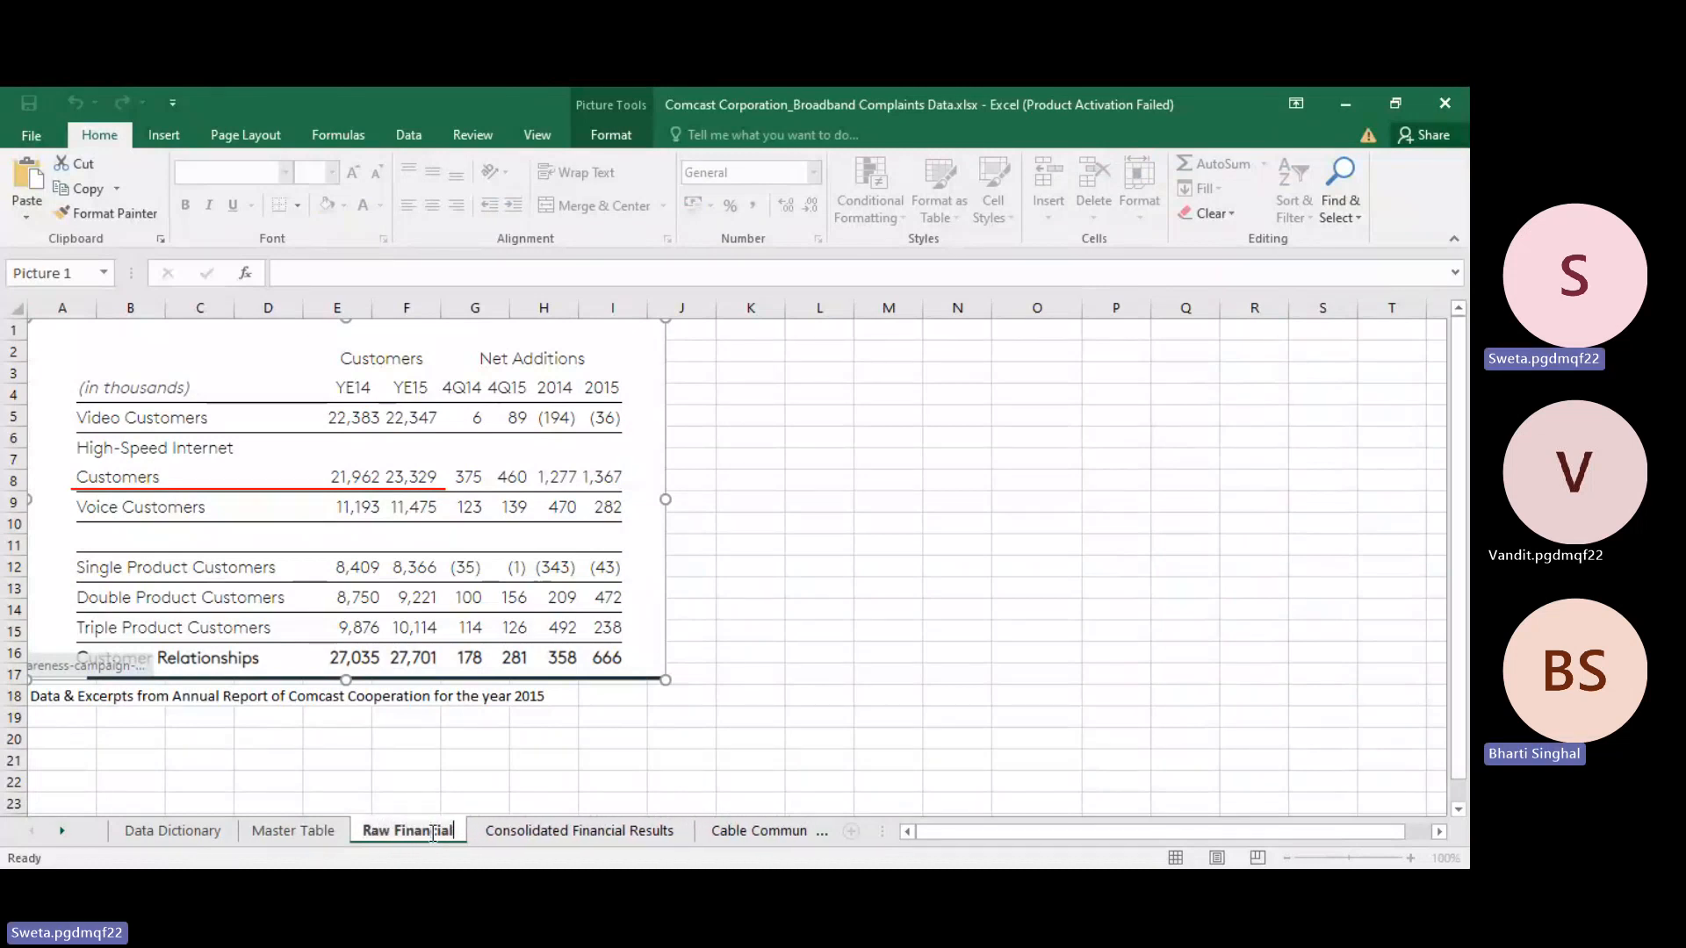
pyautogui.write('data')
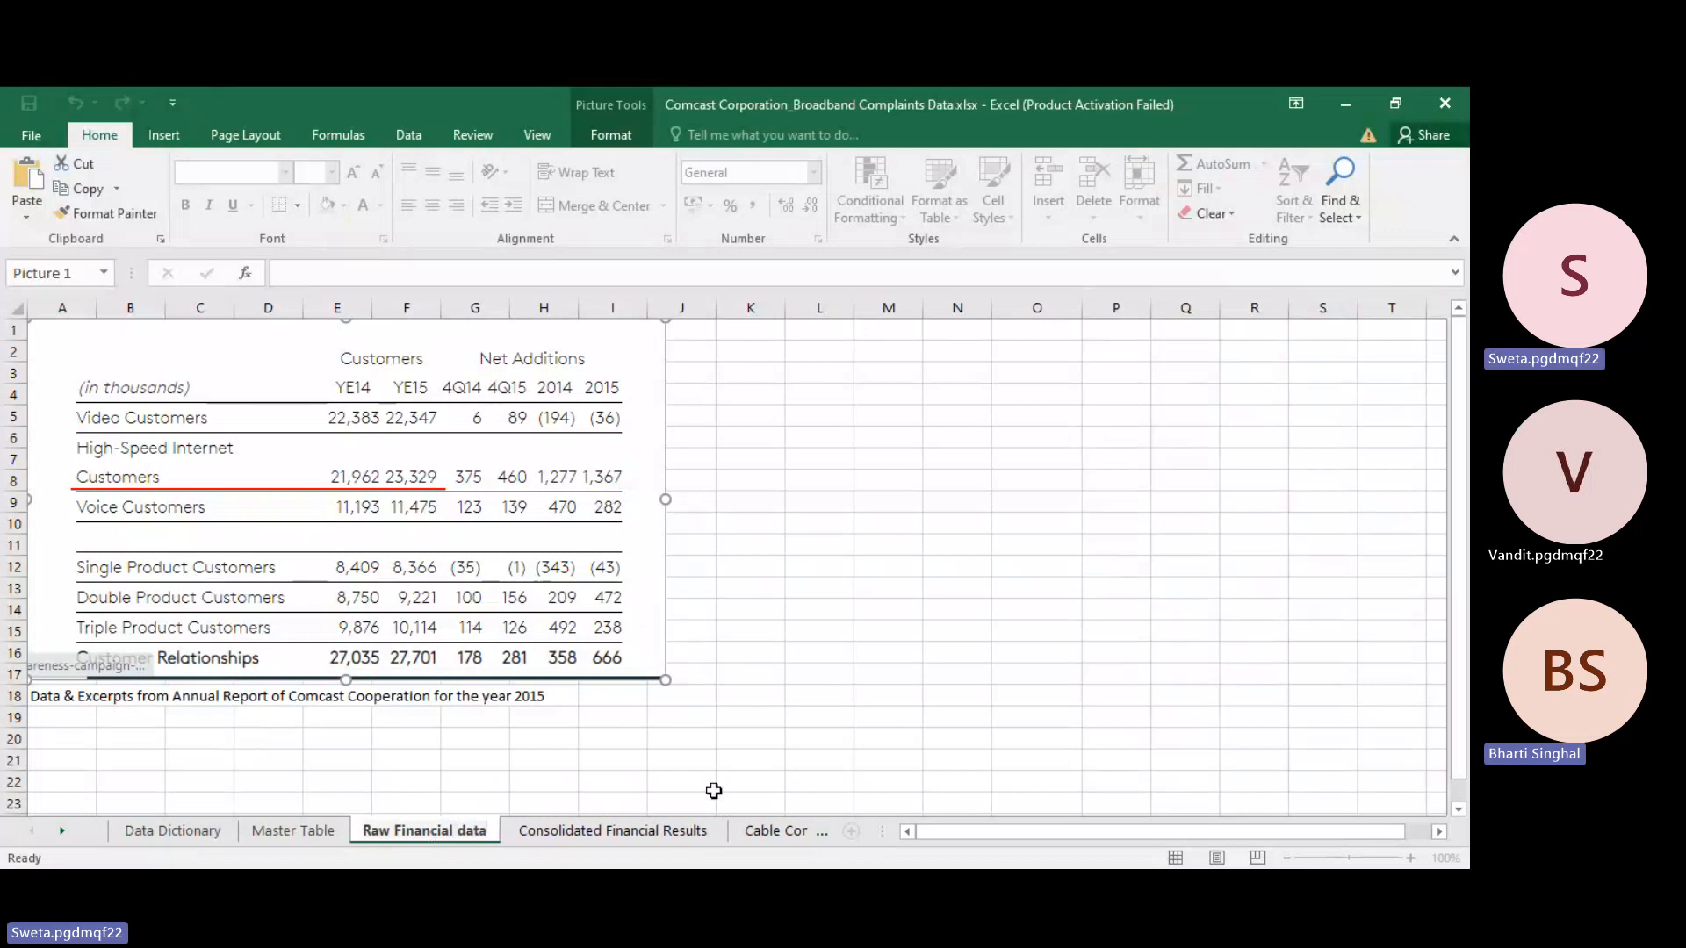
pyautogui.click(935, 682)
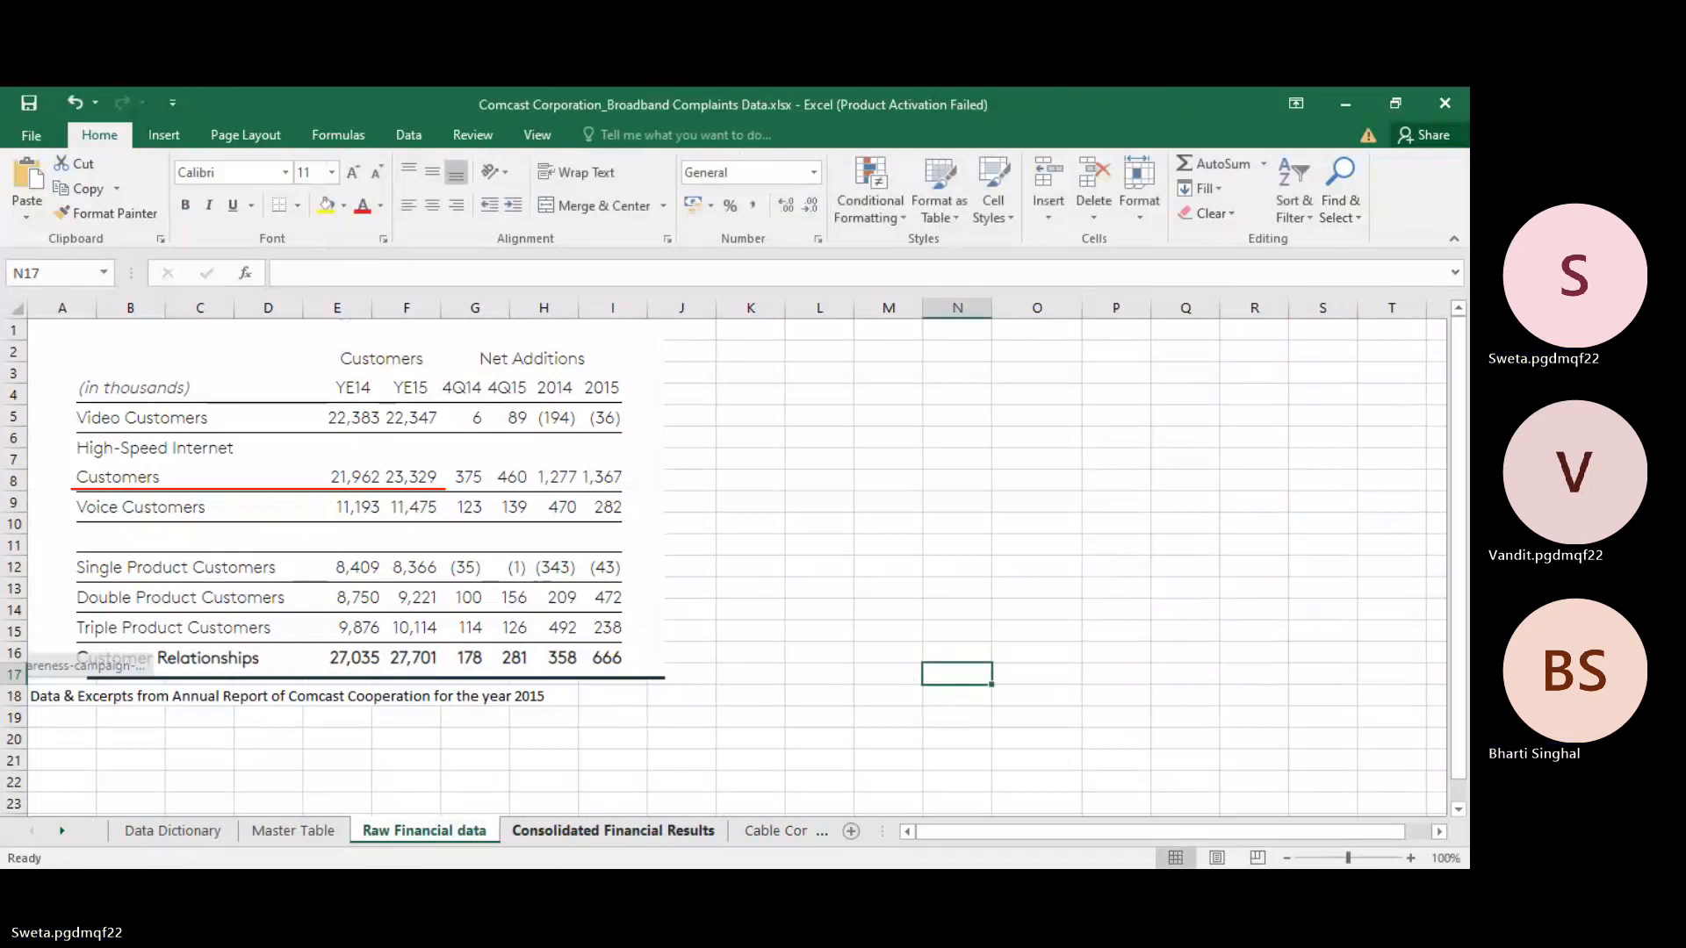
# Step: On the Consolidated Financial Results sheet, delete the headers and values from Operating Cash Flow1 through the last column, shifting cells left
pyautogui.click(588, 834)
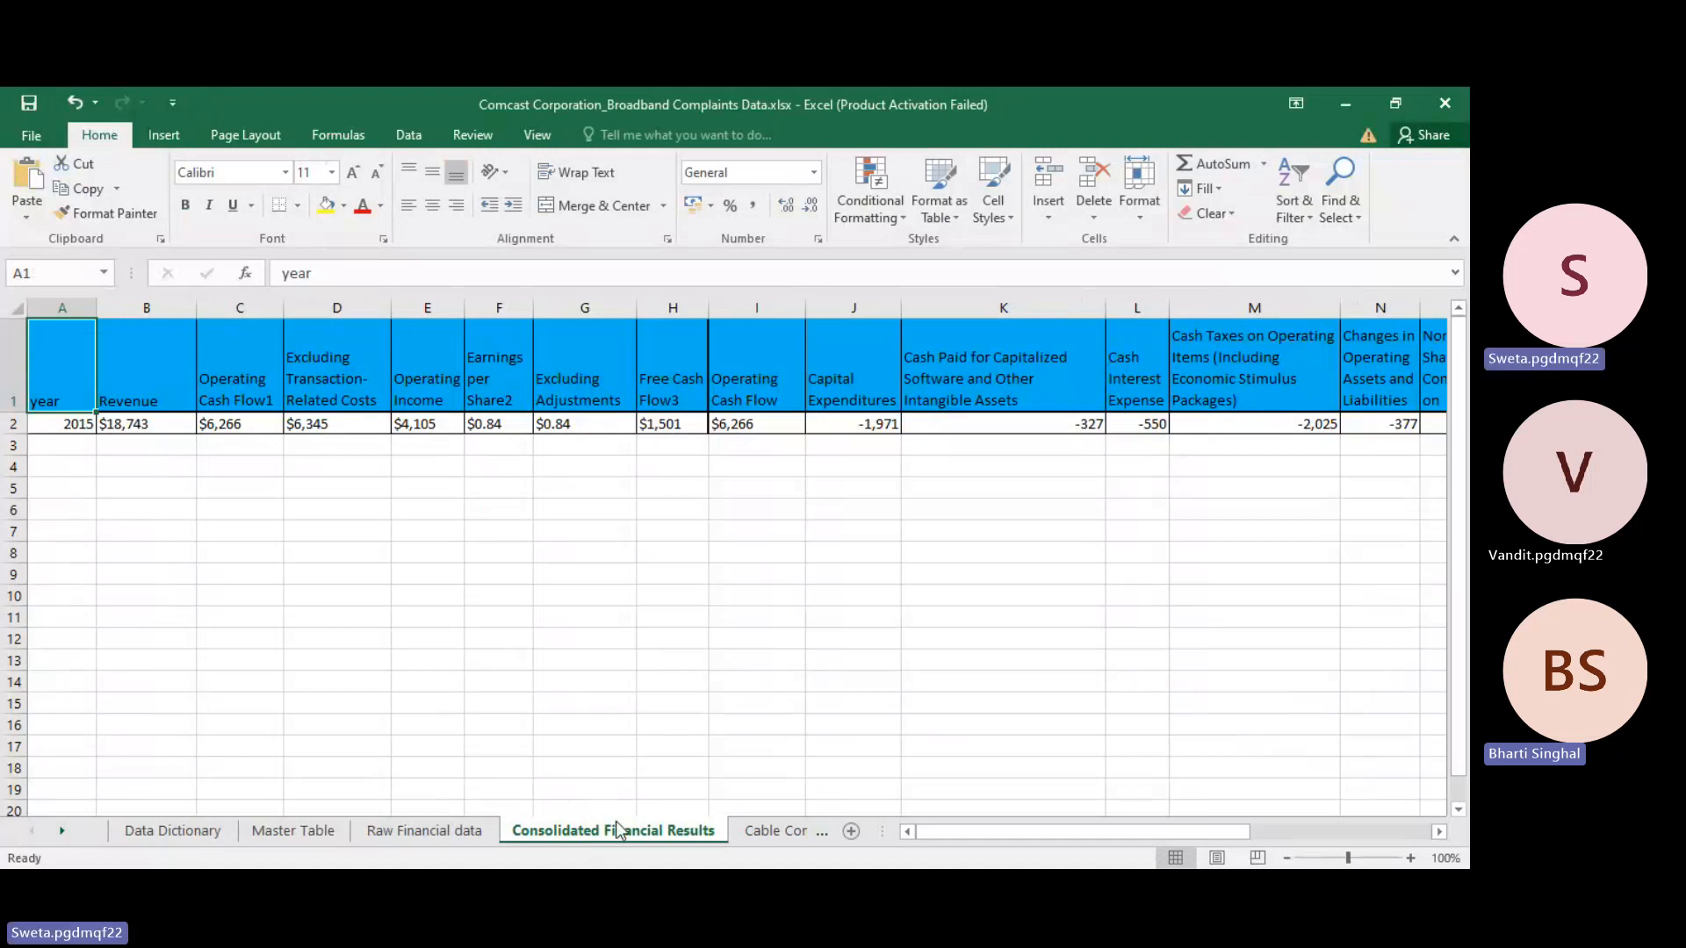
pyautogui.click(239, 376)
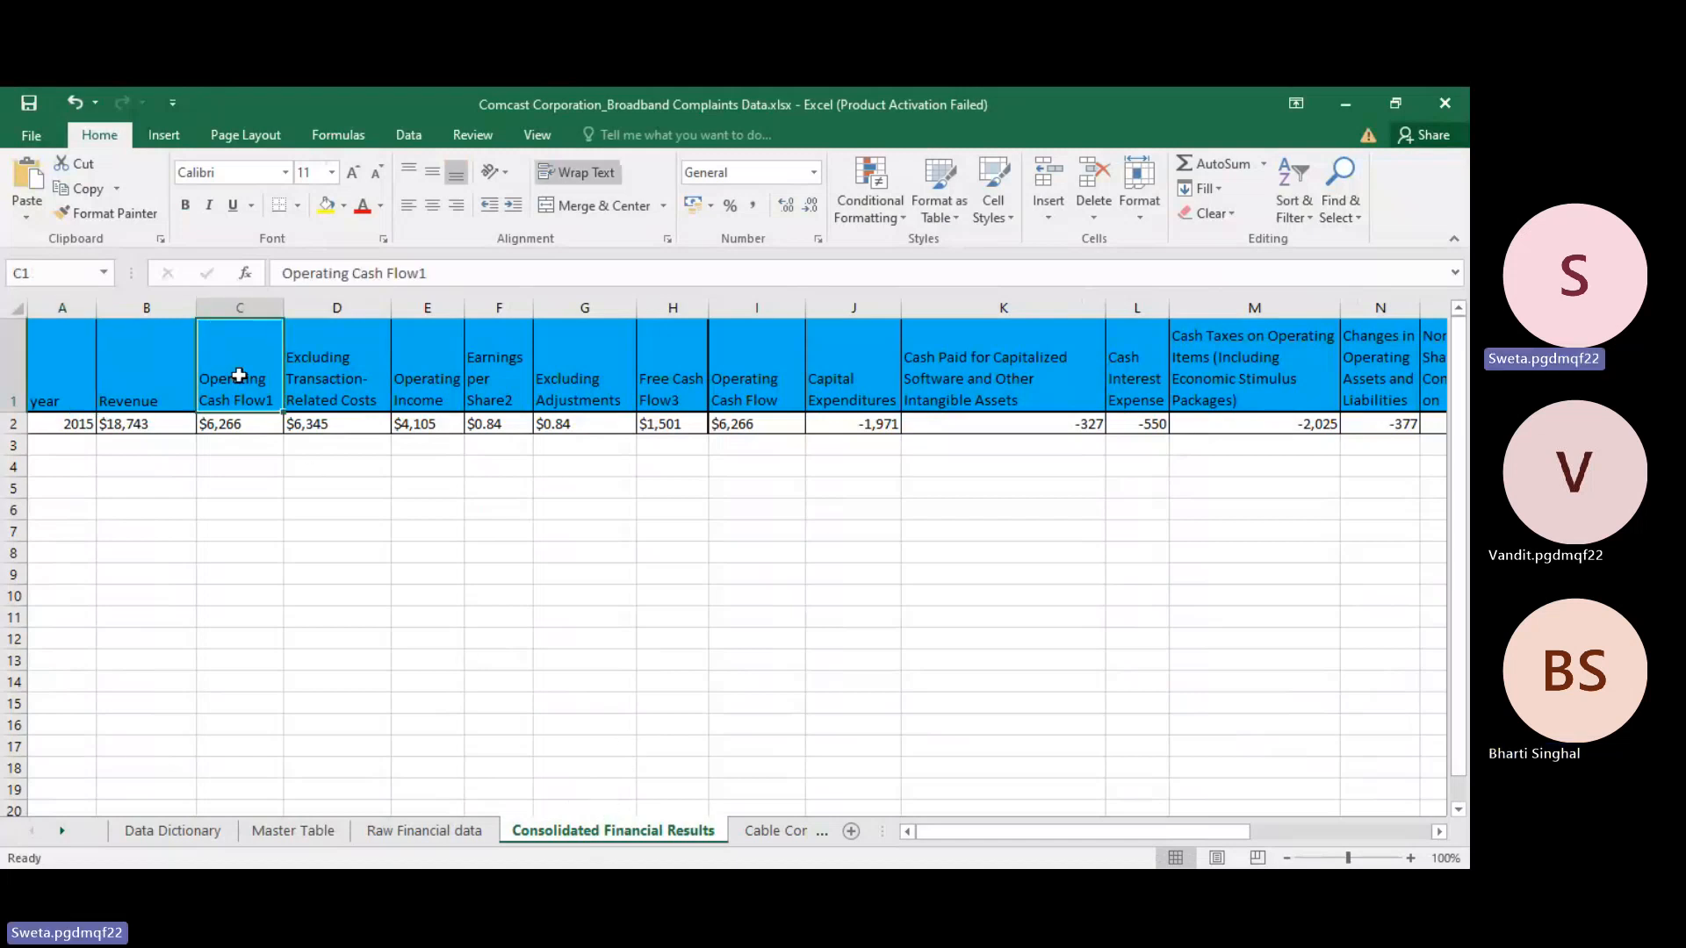
pyautogui.hotkey('shift', 'Down')
pyautogui.hotkey('shift', 'Right')
pyautogui.hotkey('ctrl', 'shift', 'Right')
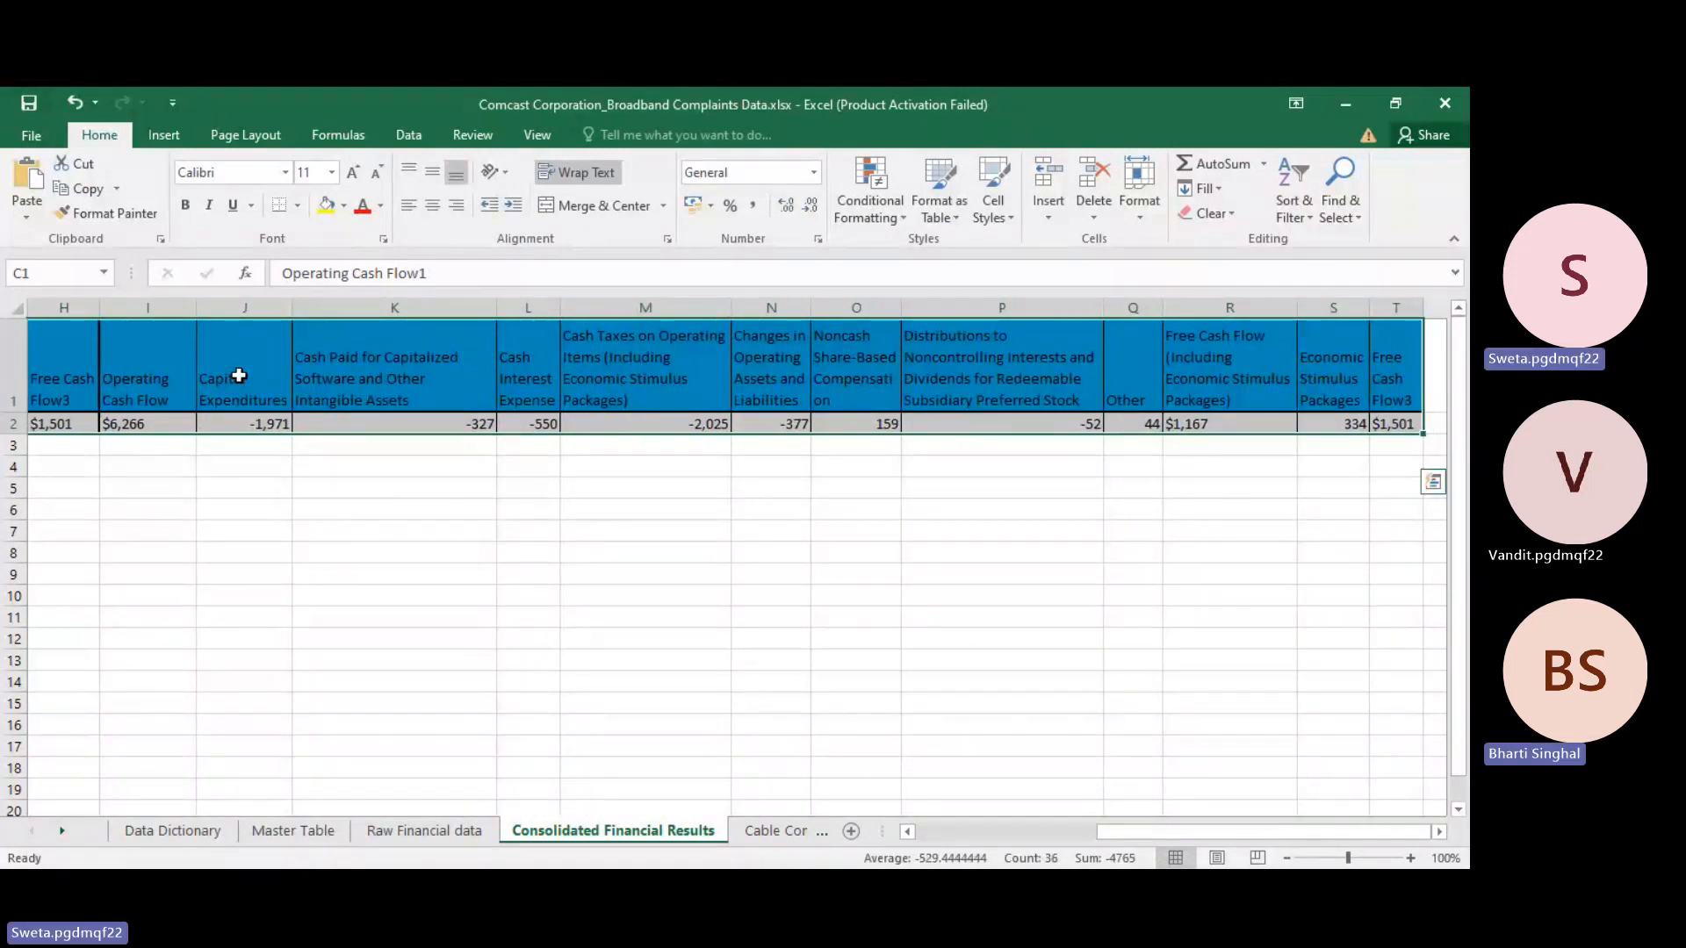
pyautogui.rightClick(254, 376)
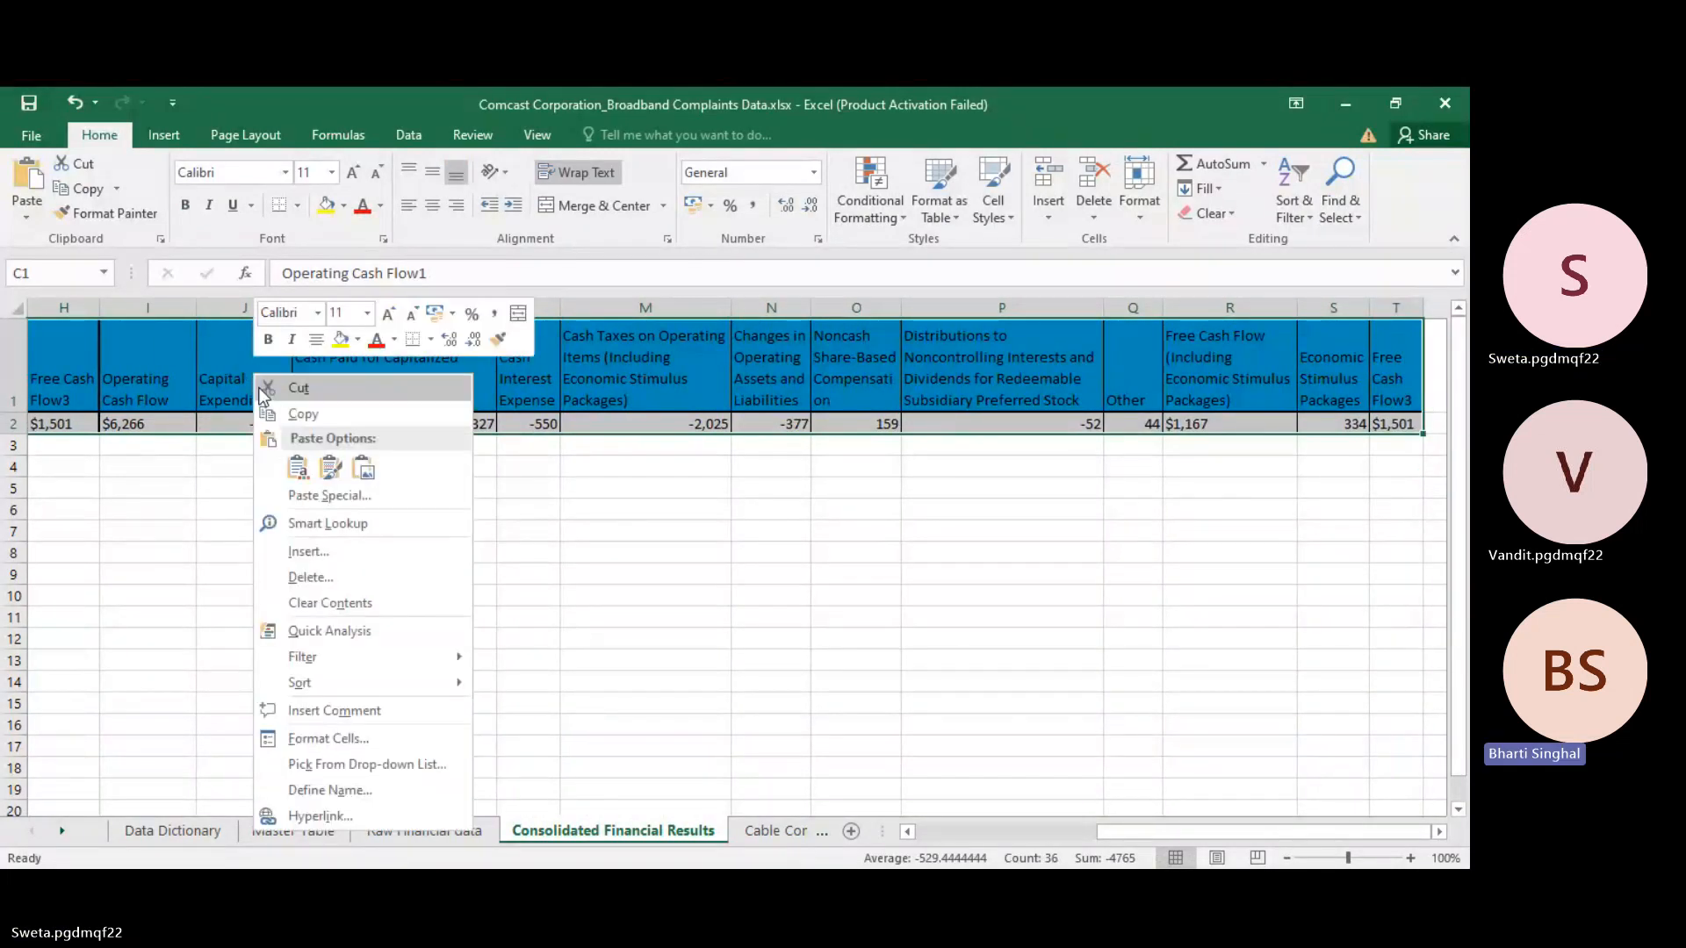
pyautogui.click(328, 569)
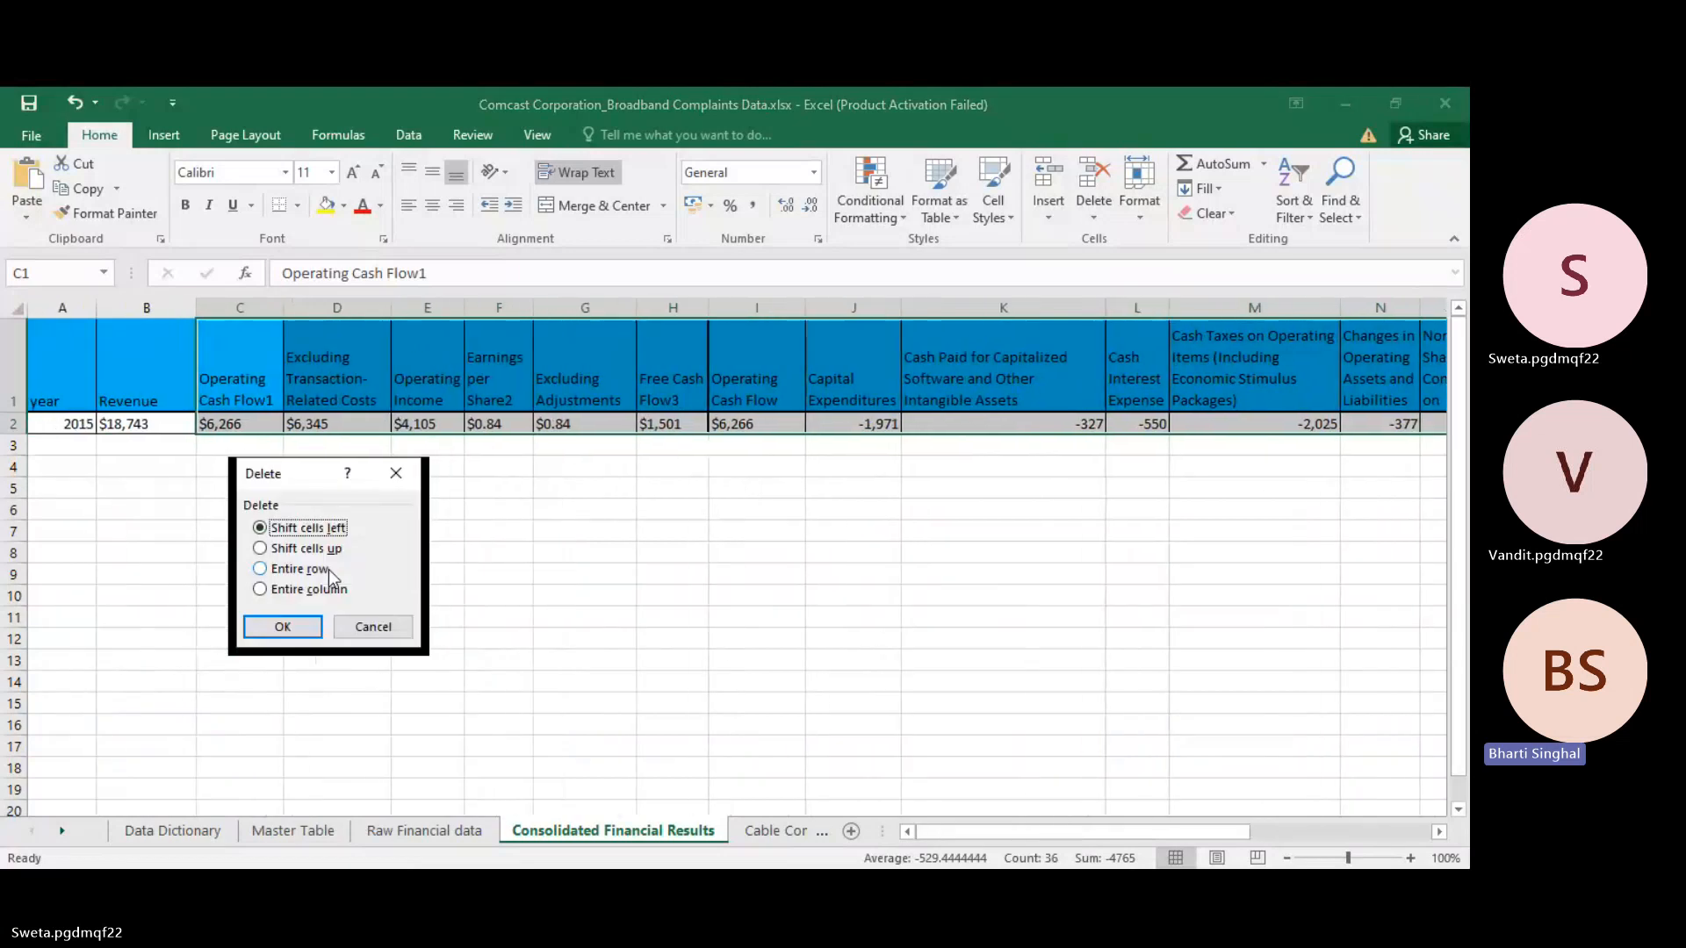
pyautogui.click(293, 624)
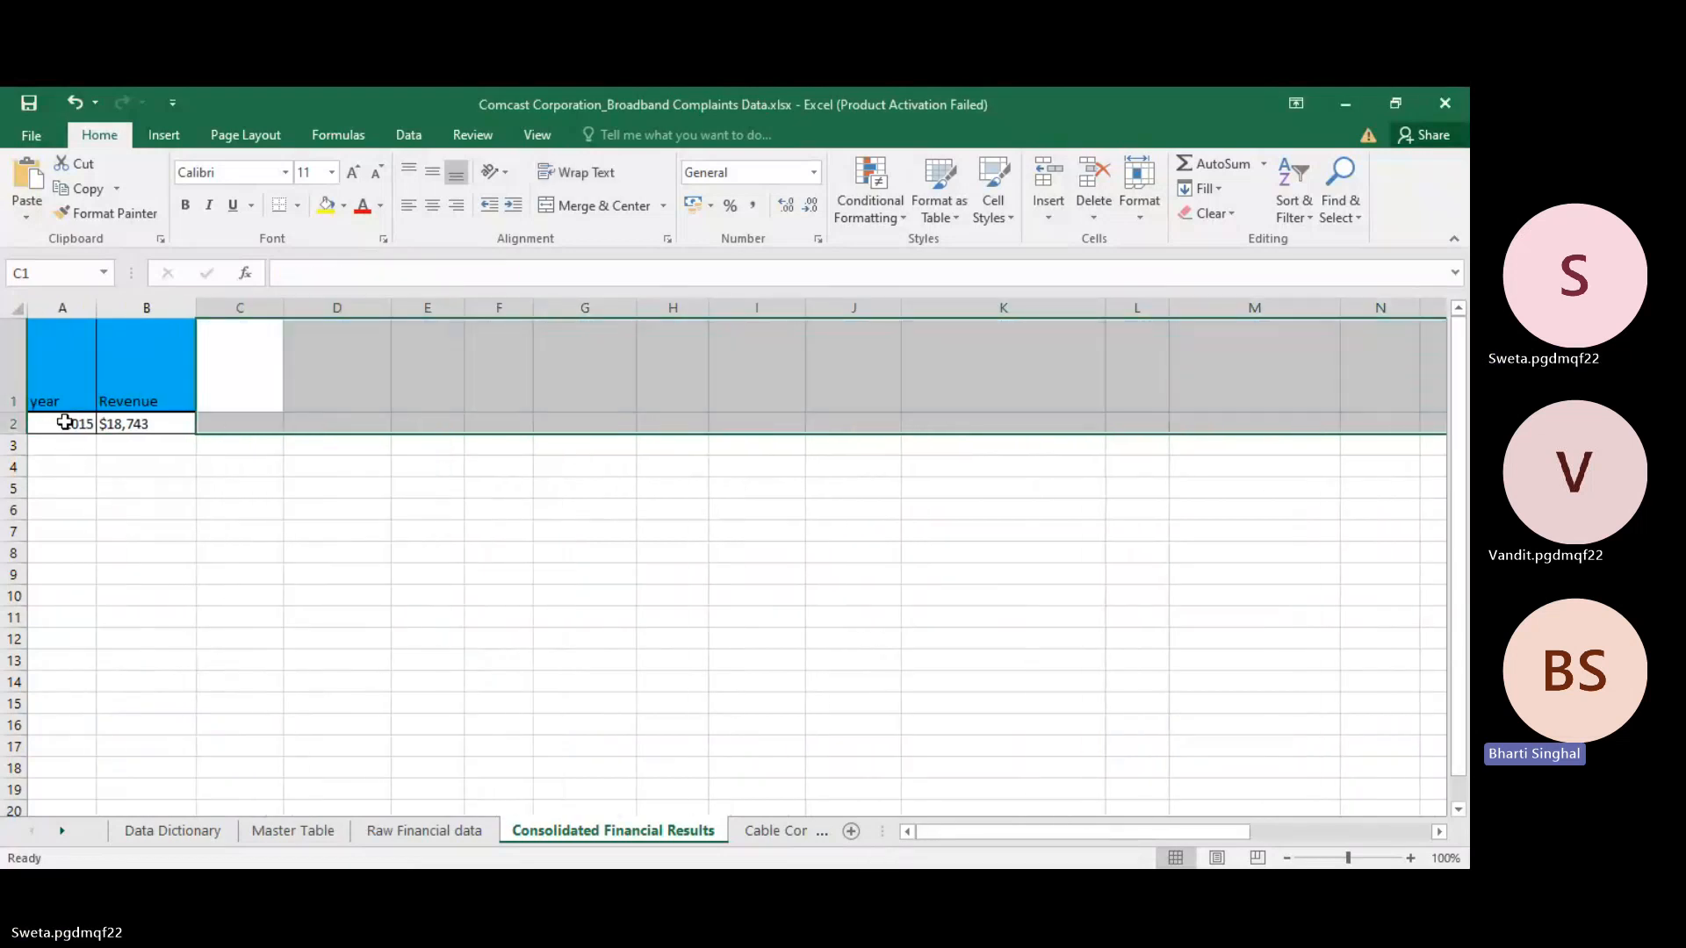
# Step: Replace the year value in cell A2 with 2Q
pyautogui.click(64, 423)
pyautogui.press('BackSpace')
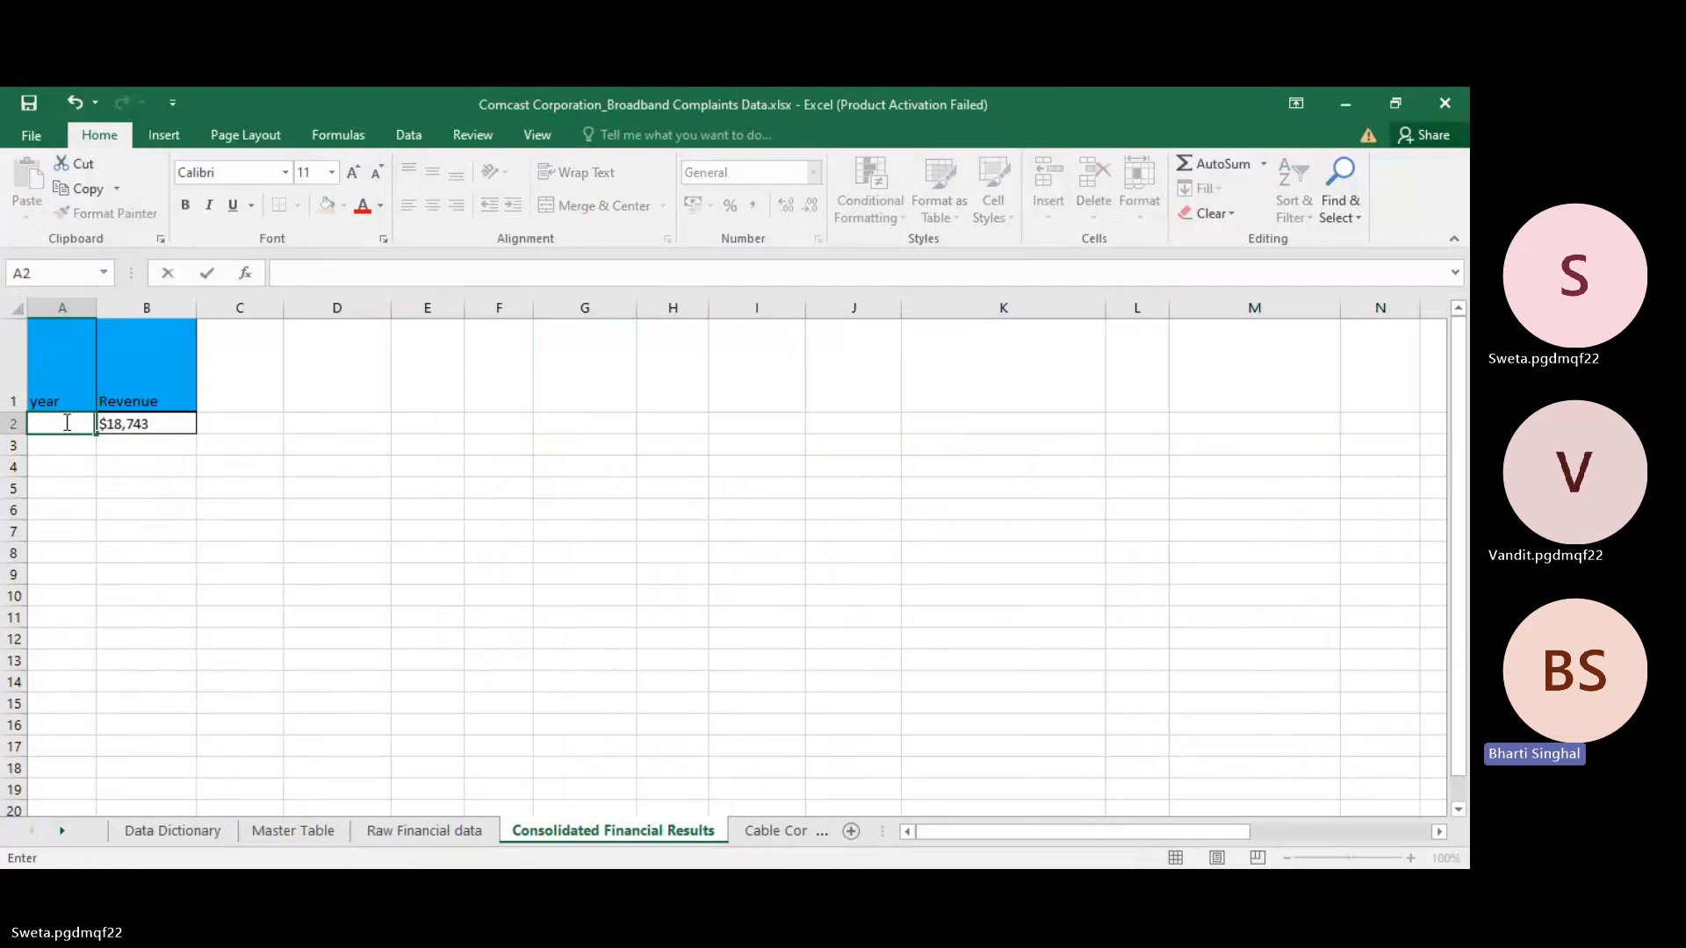
pyautogui.write('2Q')
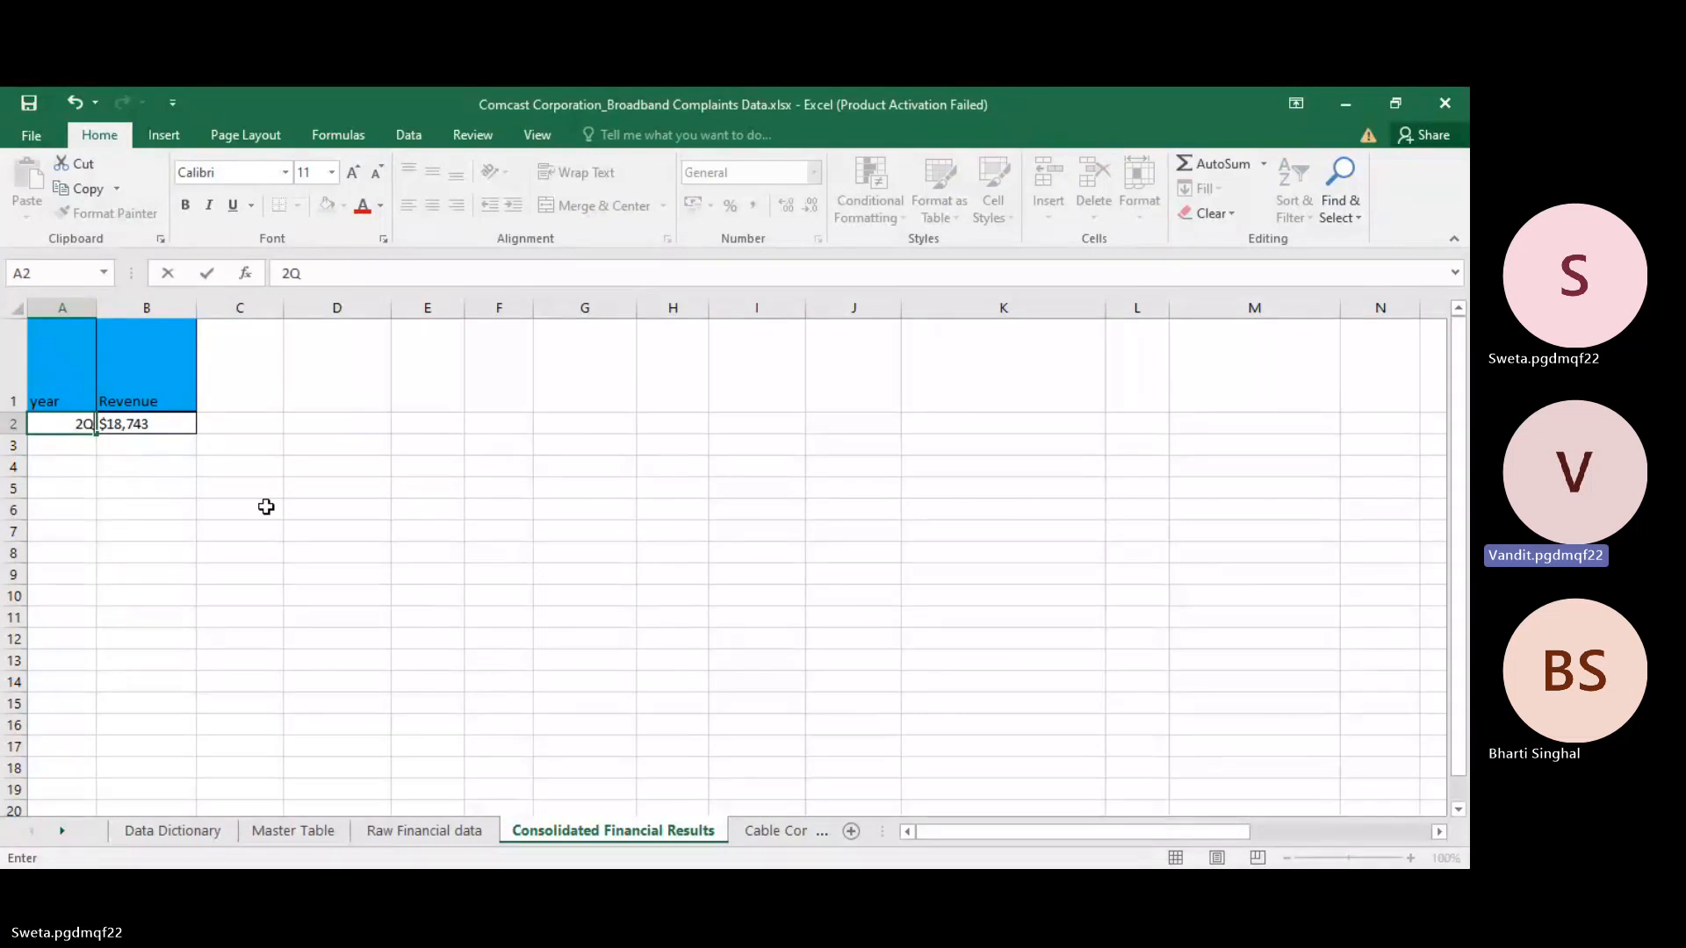
pyautogui.press('BackSpace')
pyautogui.write('Q')
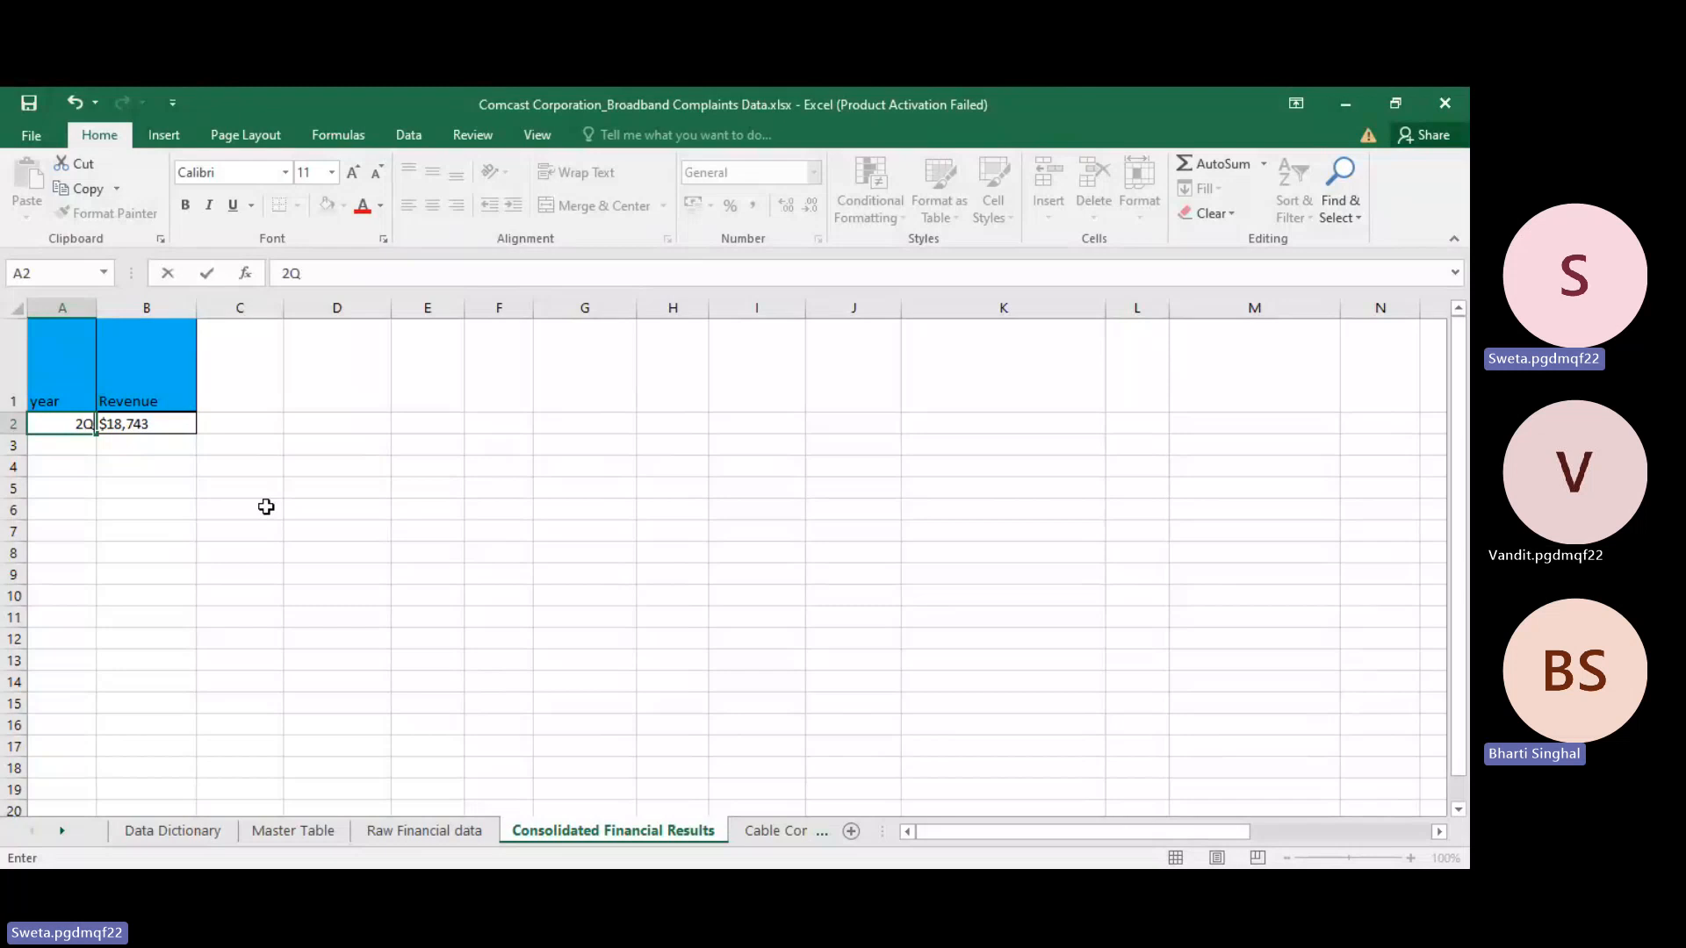
pyautogui.click(266, 506)
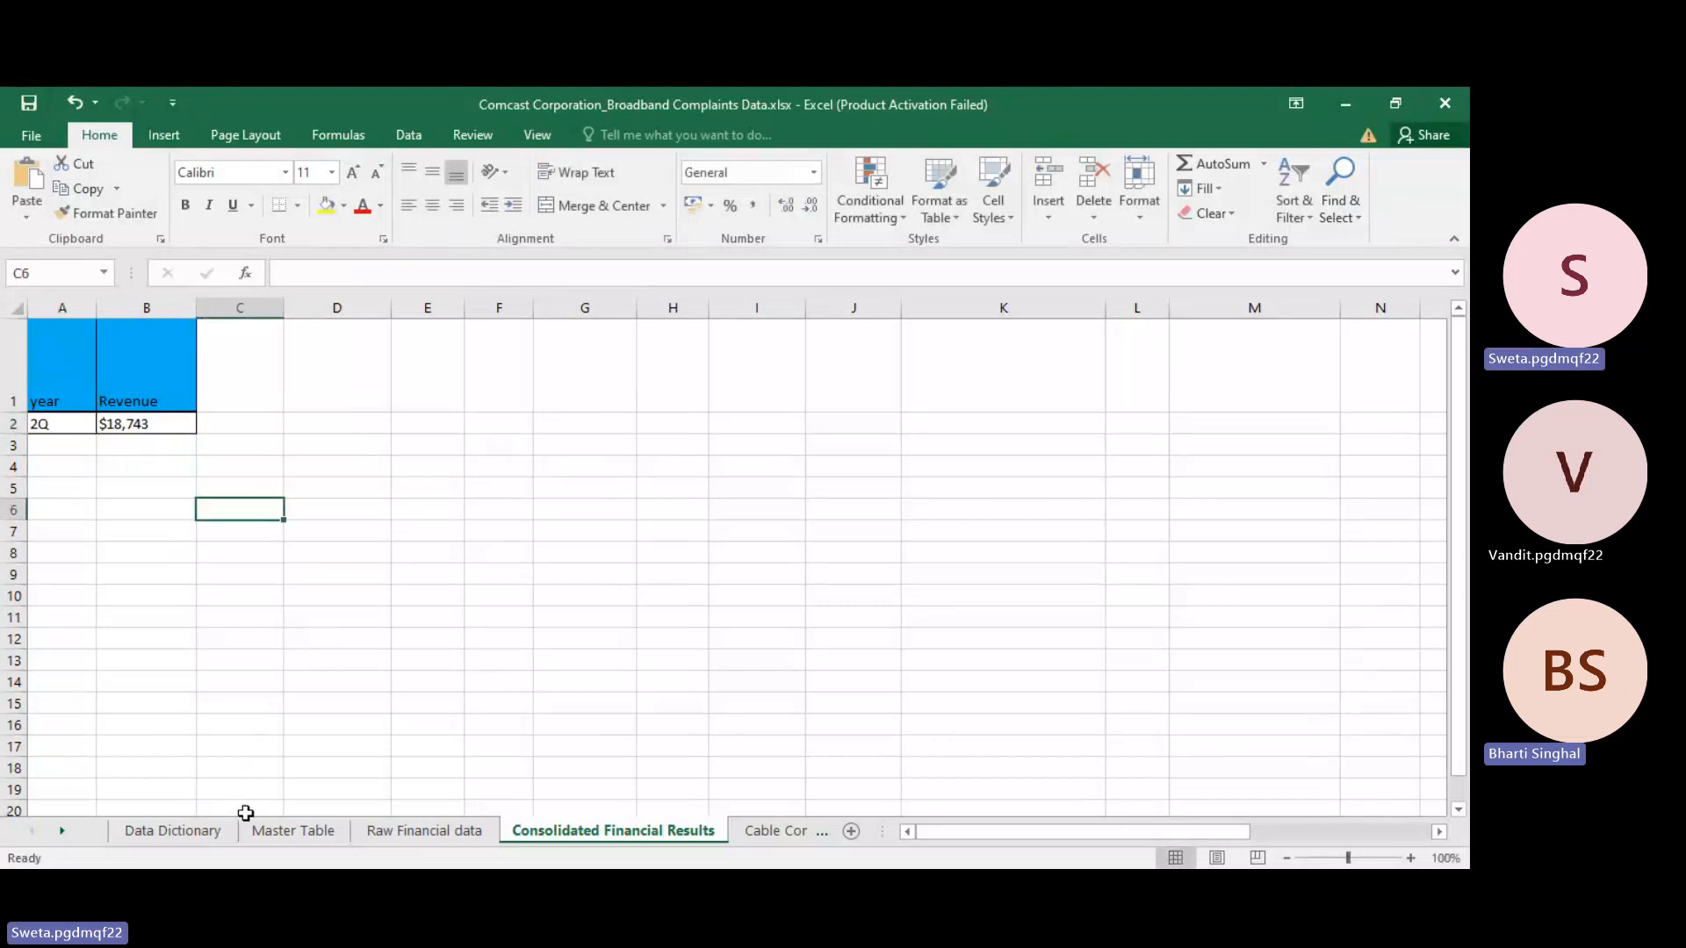
# Step: Check the complaint dates in the Master Table sheet and return to the Consolidated Financial Results sheet
pyautogui.click(281, 825)
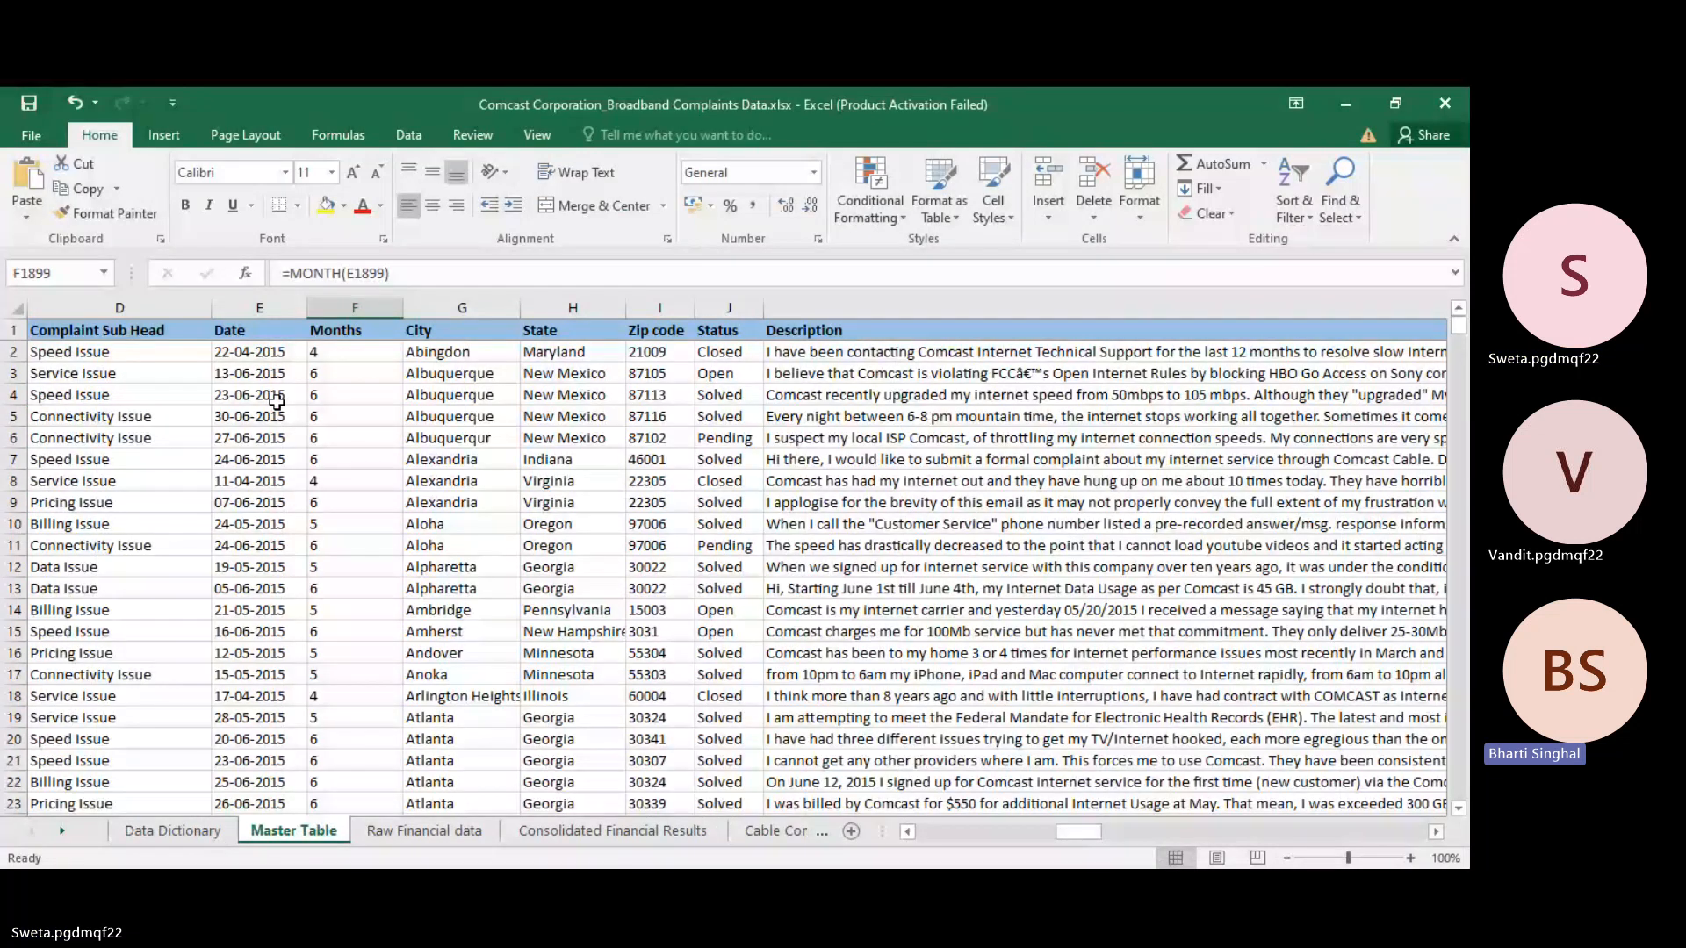
pyautogui.click(261, 356)
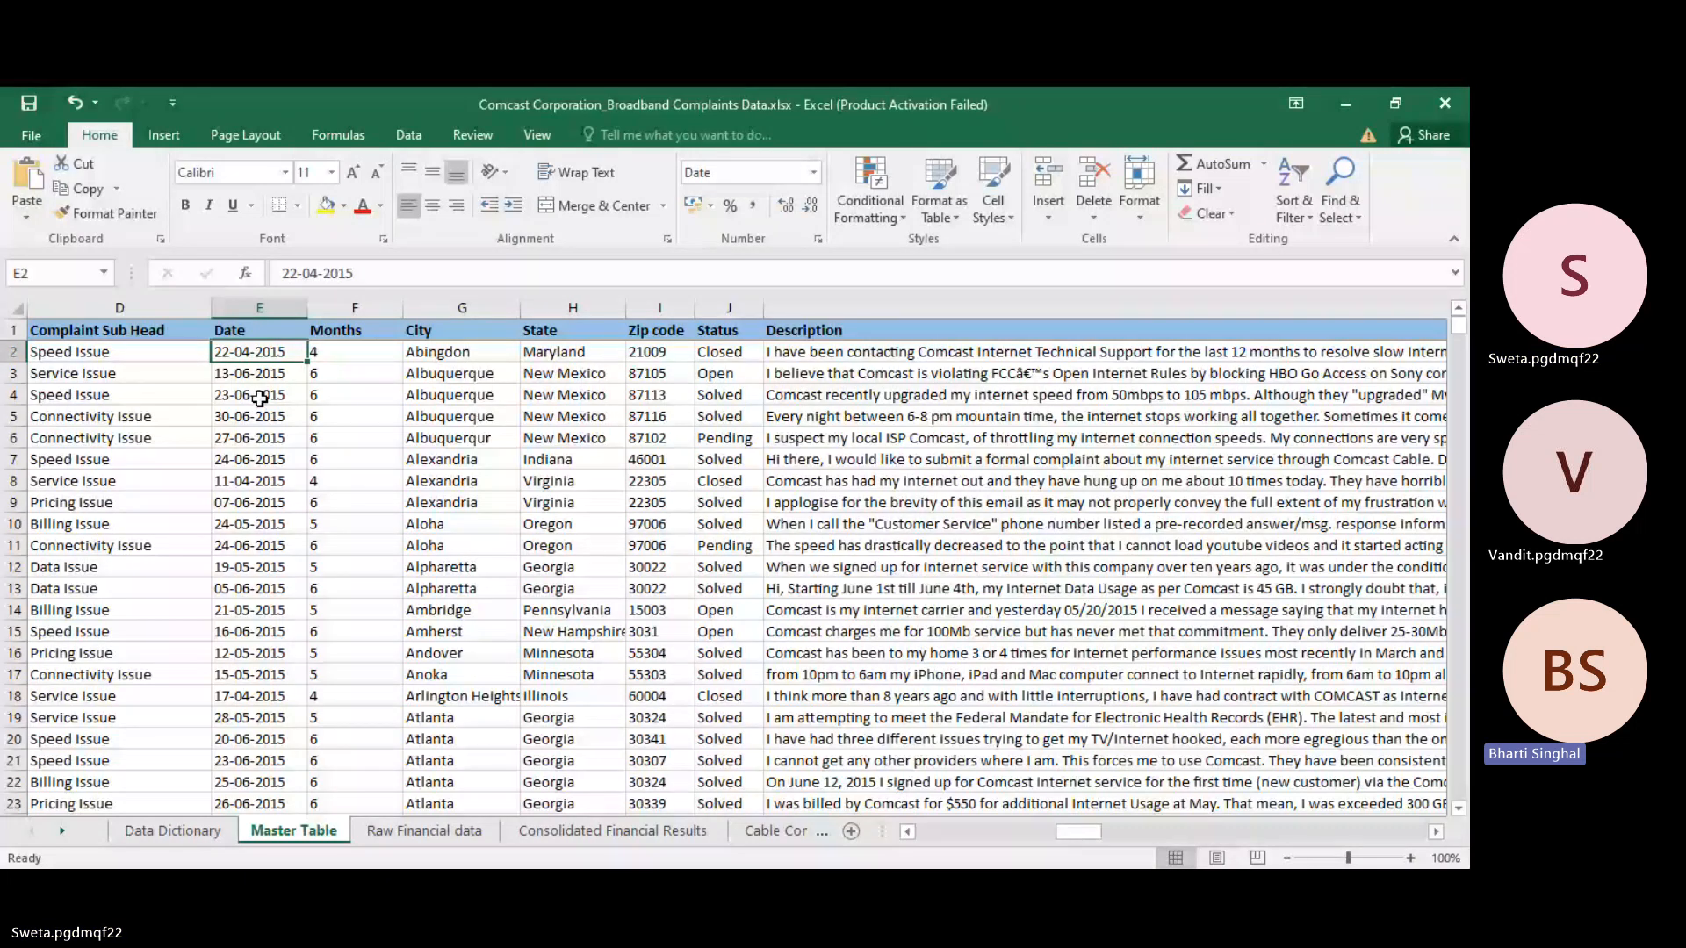
pyautogui.click(655, 831)
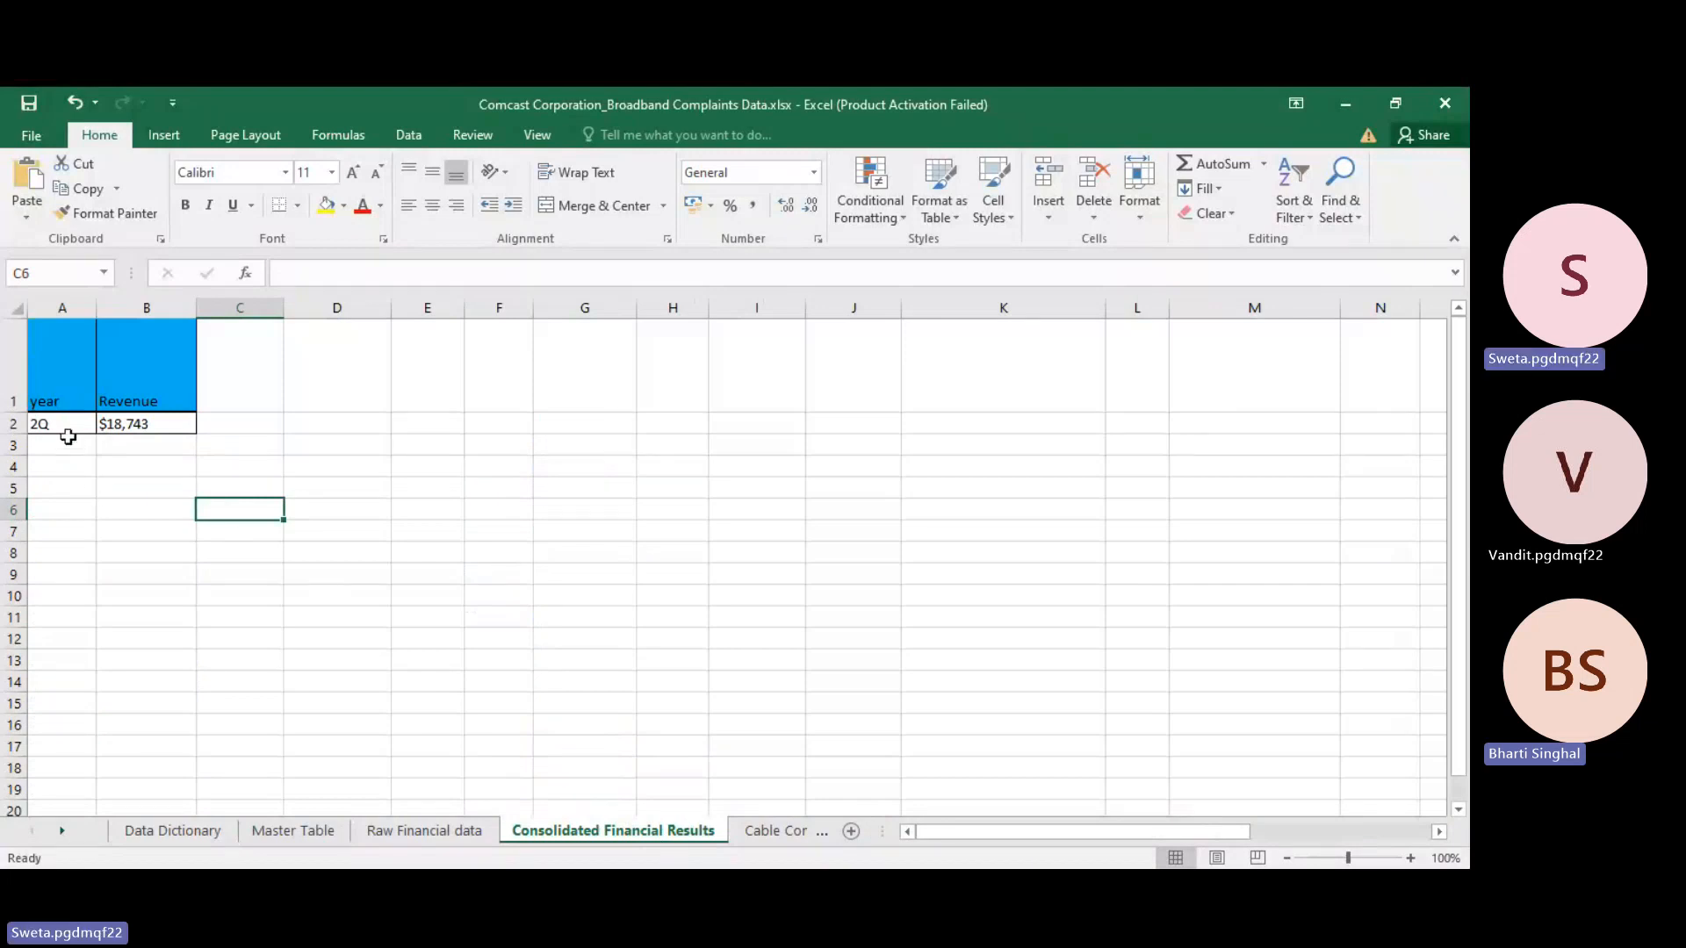
# Step: Change the header in A1 to Quarter and the entry below it in A2 to Q2
pyautogui.click(60, 402)
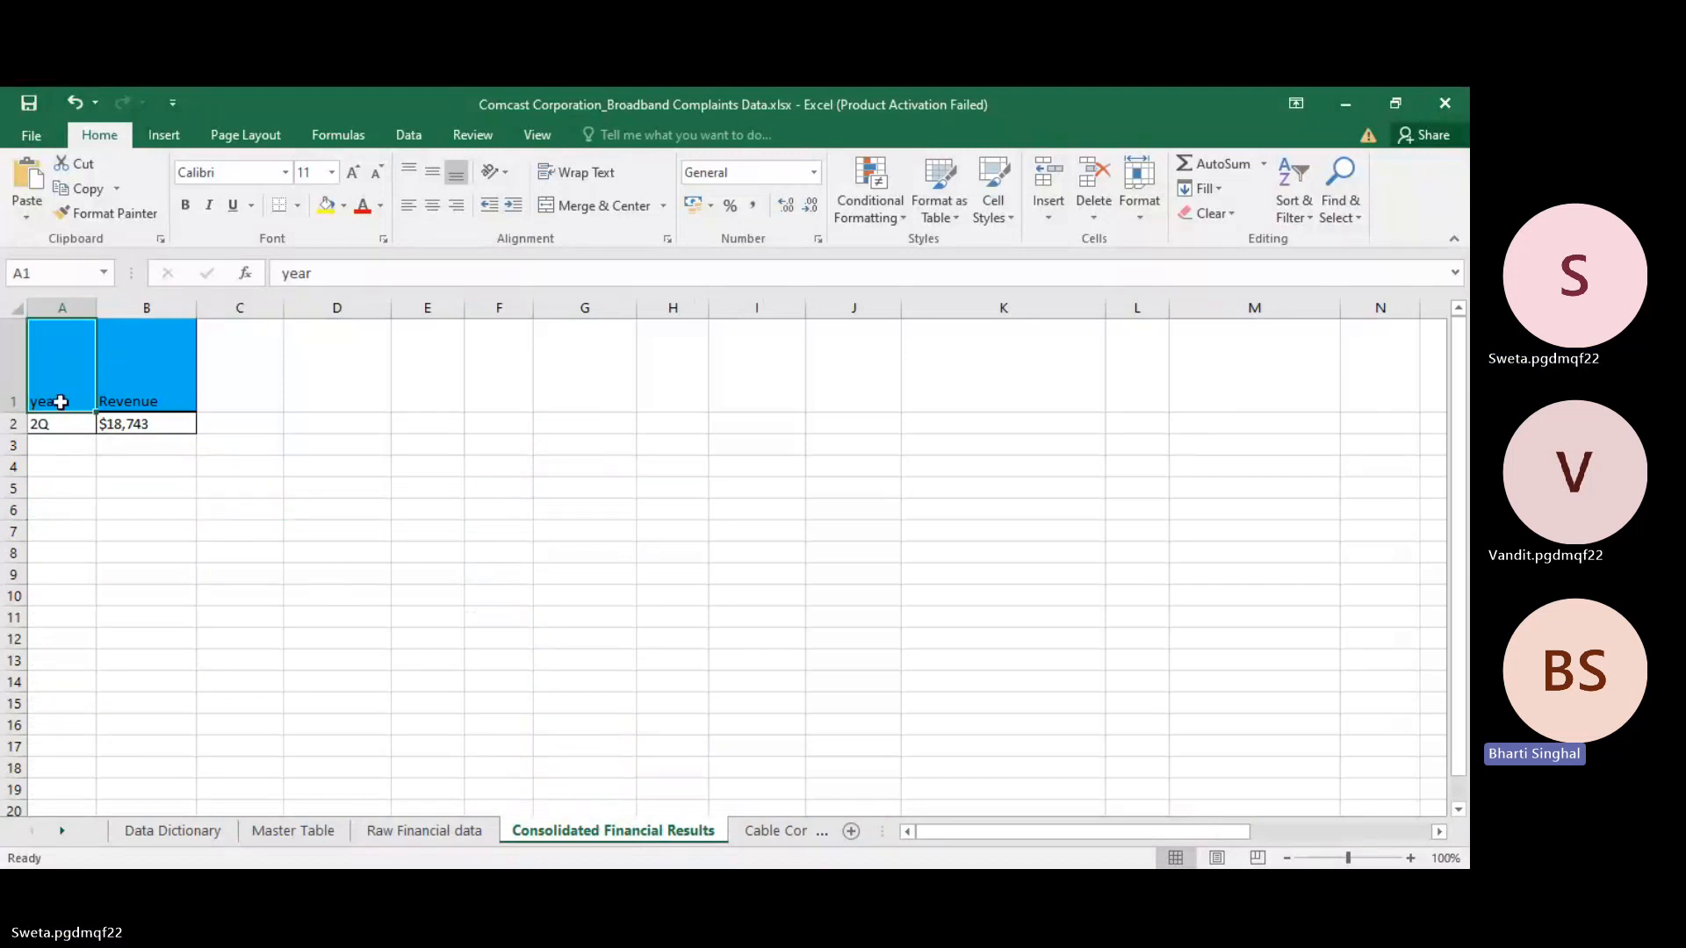
pyautogui.press('BackSpace')
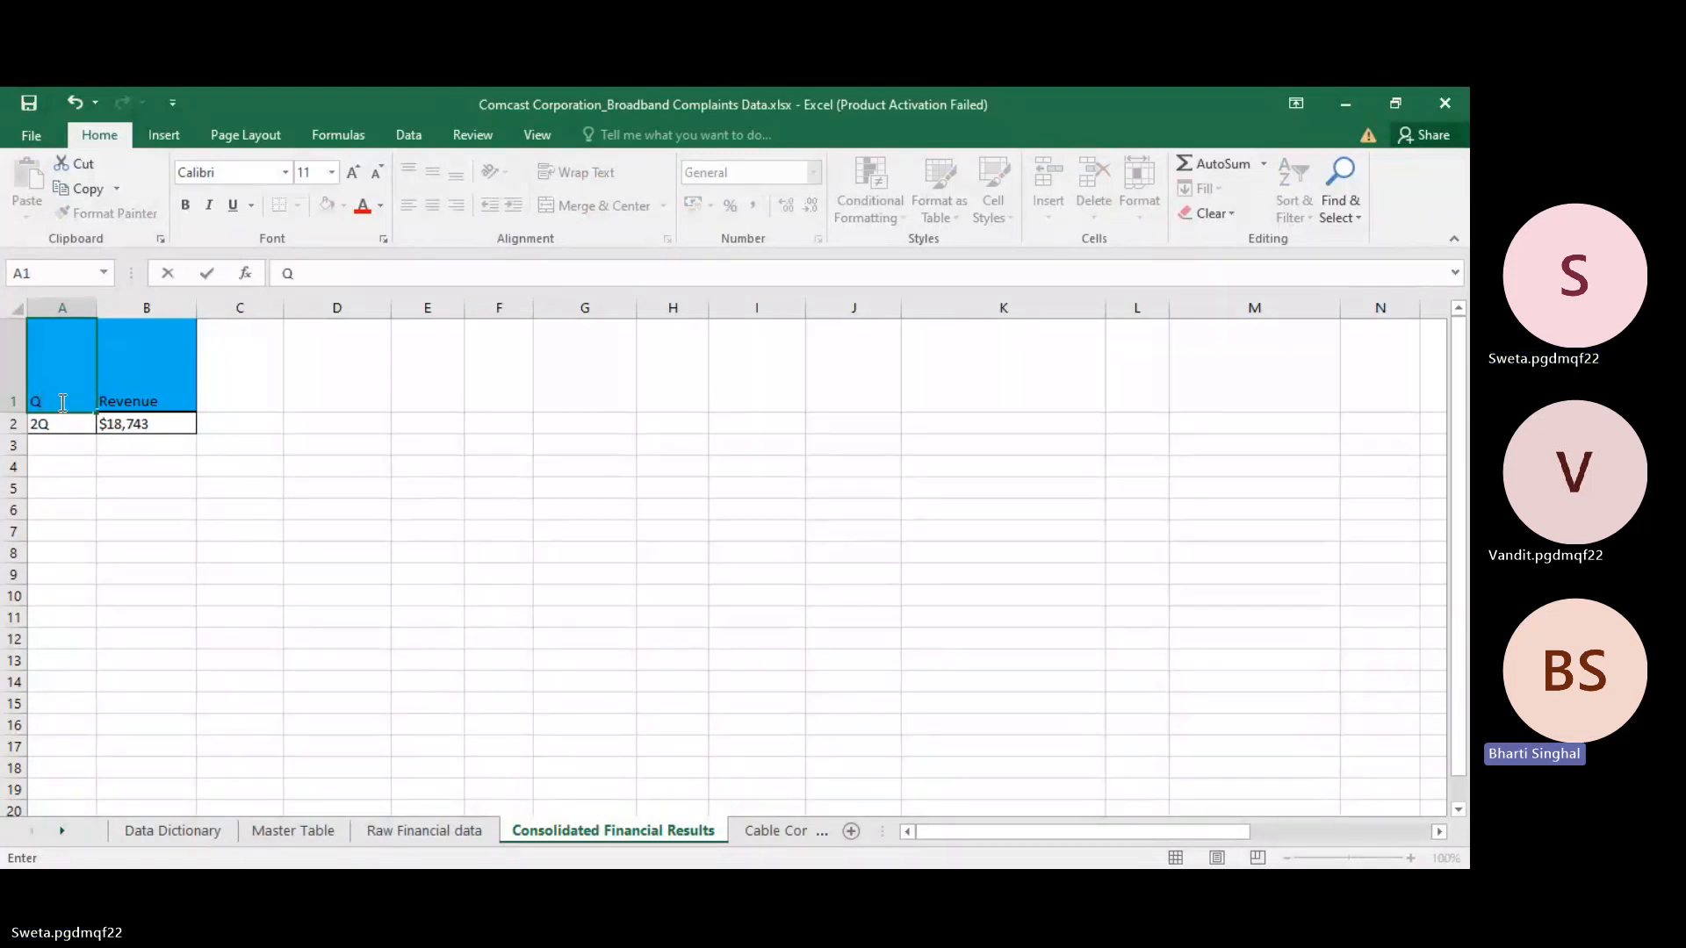
pyautogui.write('uarter')
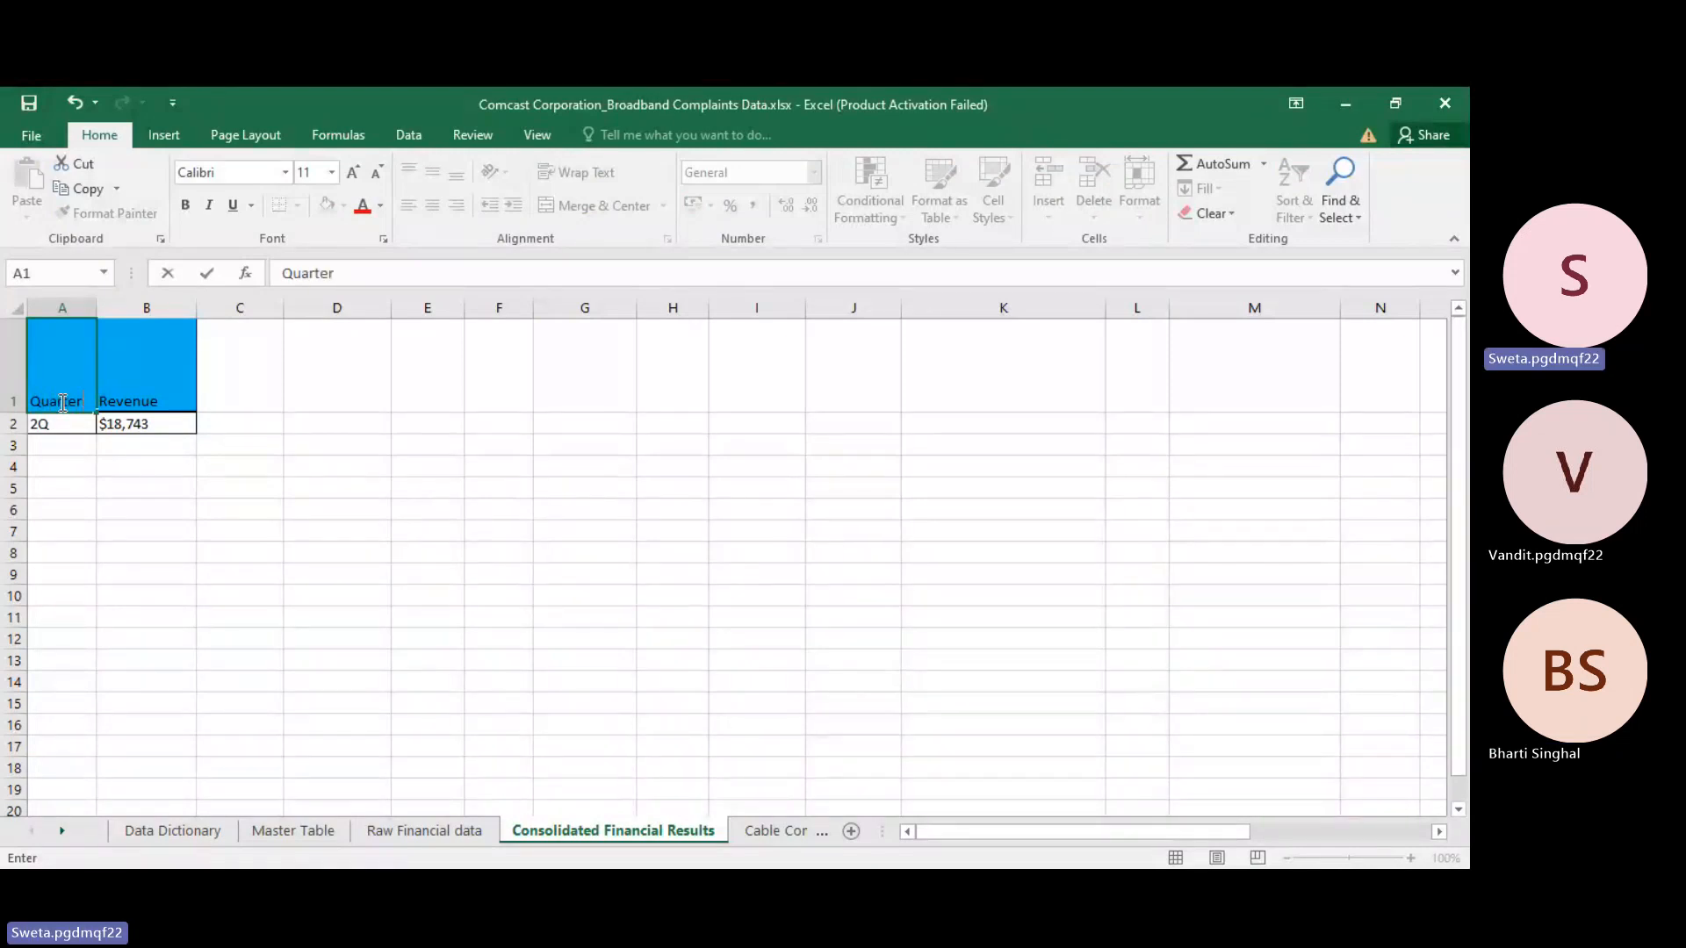
pyautogui.press('Return')
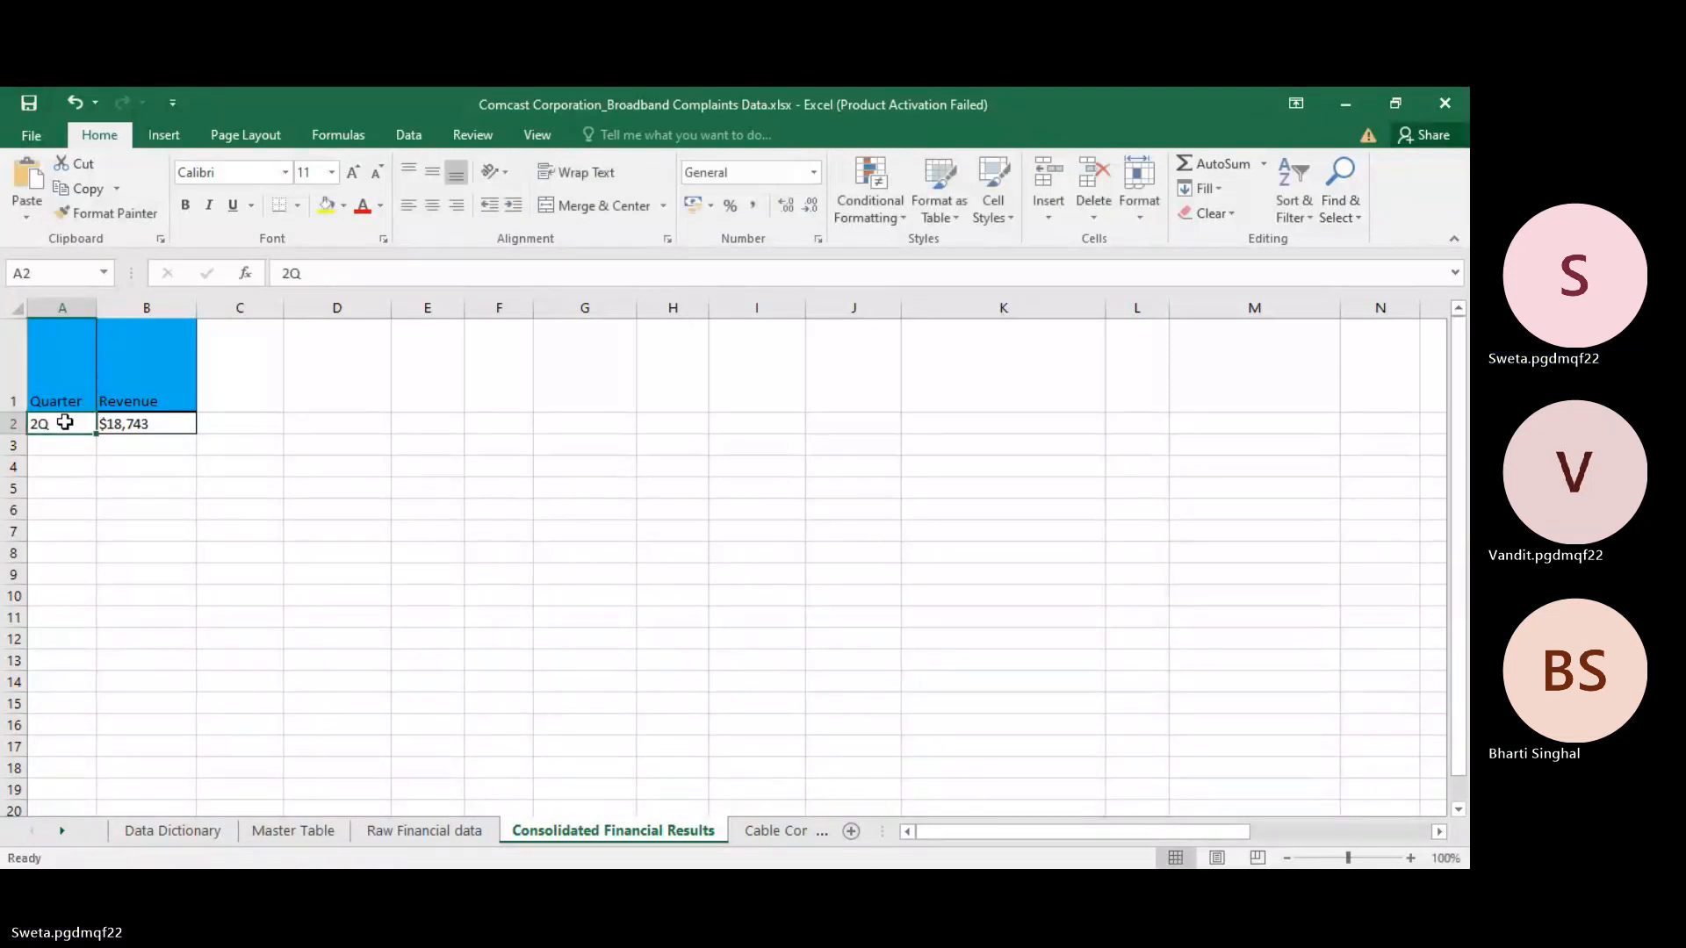
pyautogui.press('BackSpace')
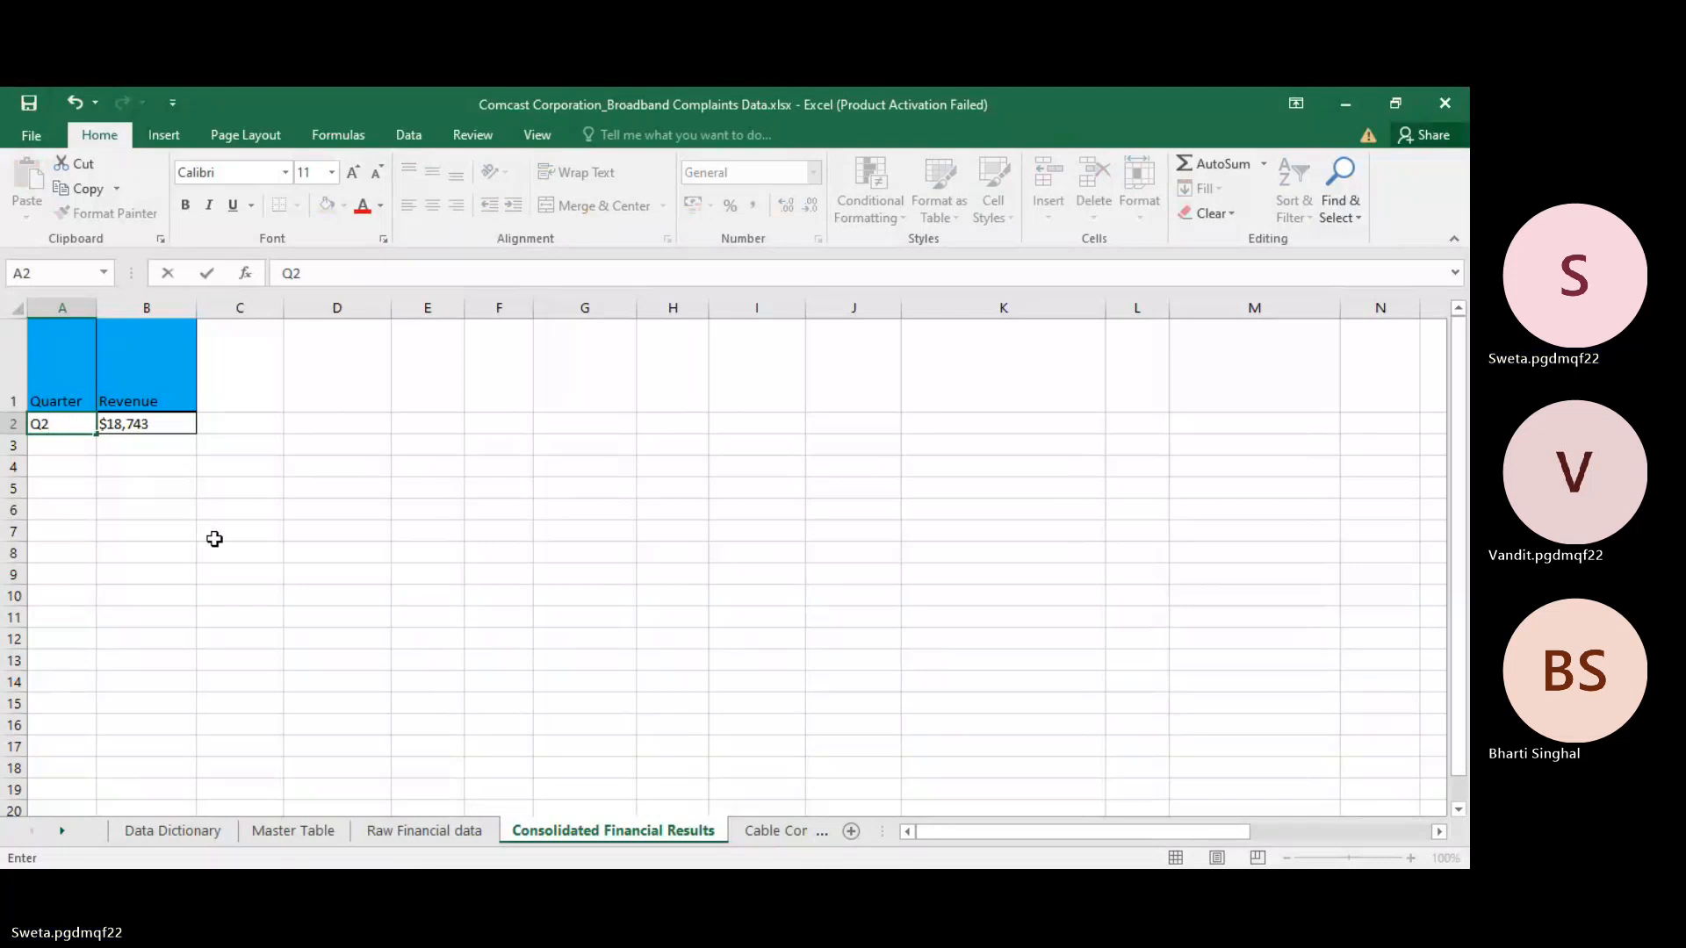
pyautogui.click(214, 539)
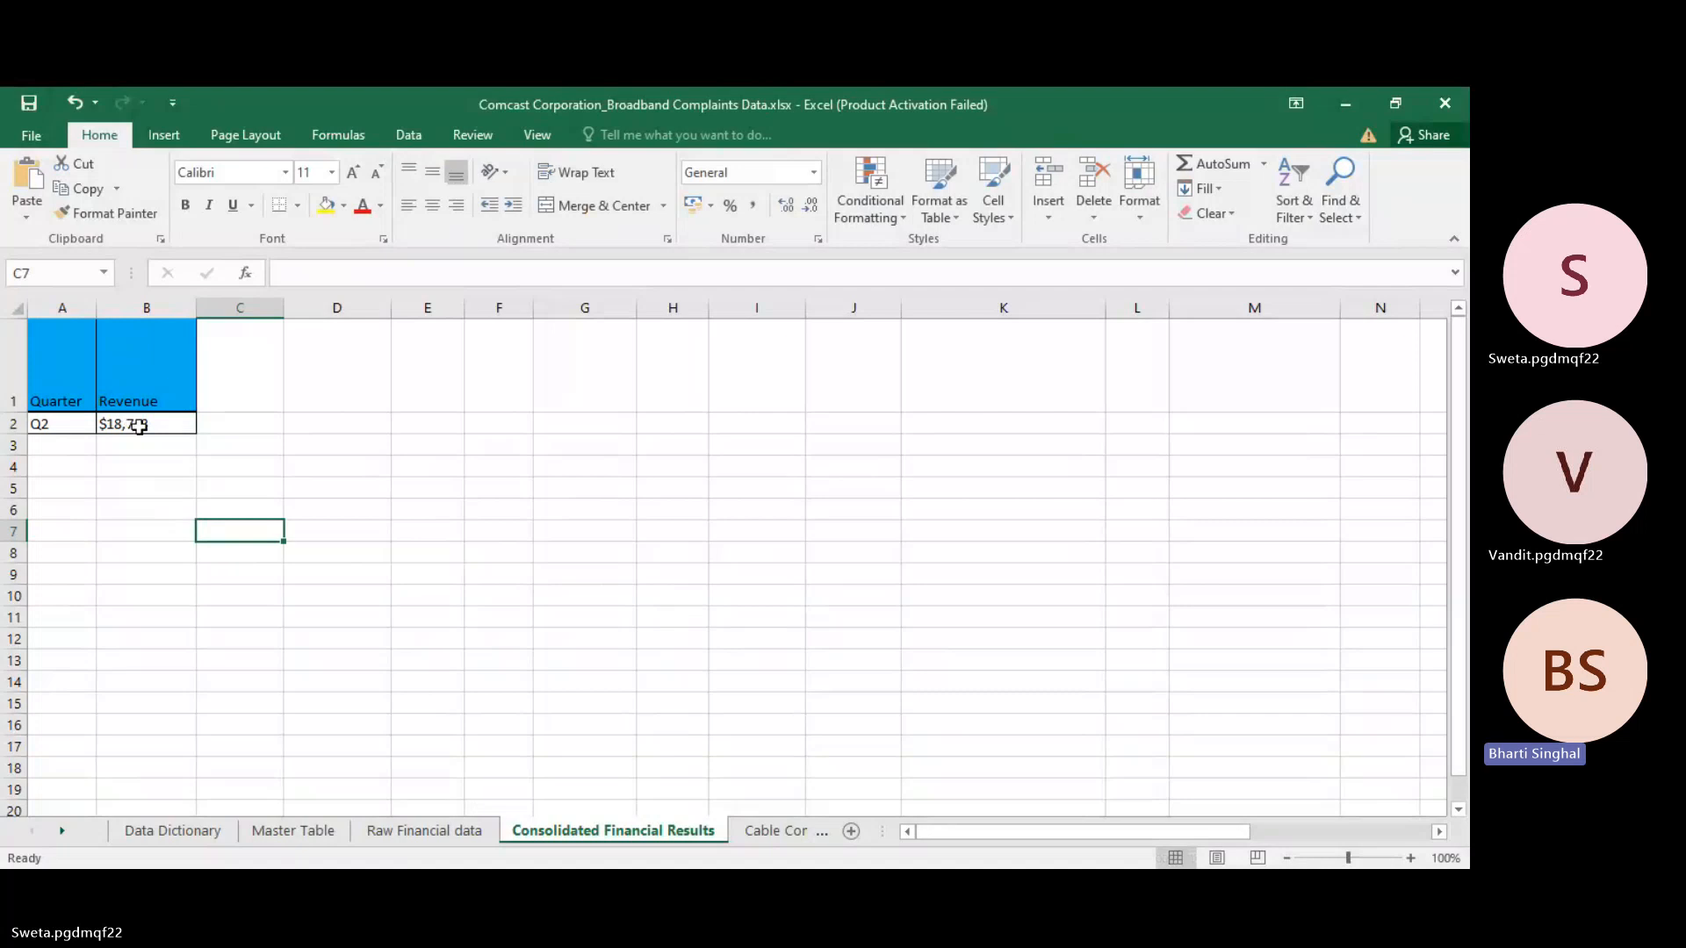
# Step: Review the complaint records from the first column in the Master Table sheet and go back to the Consolidated Financial Results sheet
pyautogui.click(266, 832)
pyautogui.click(316, 675)
pyautogui.click(304, 674)
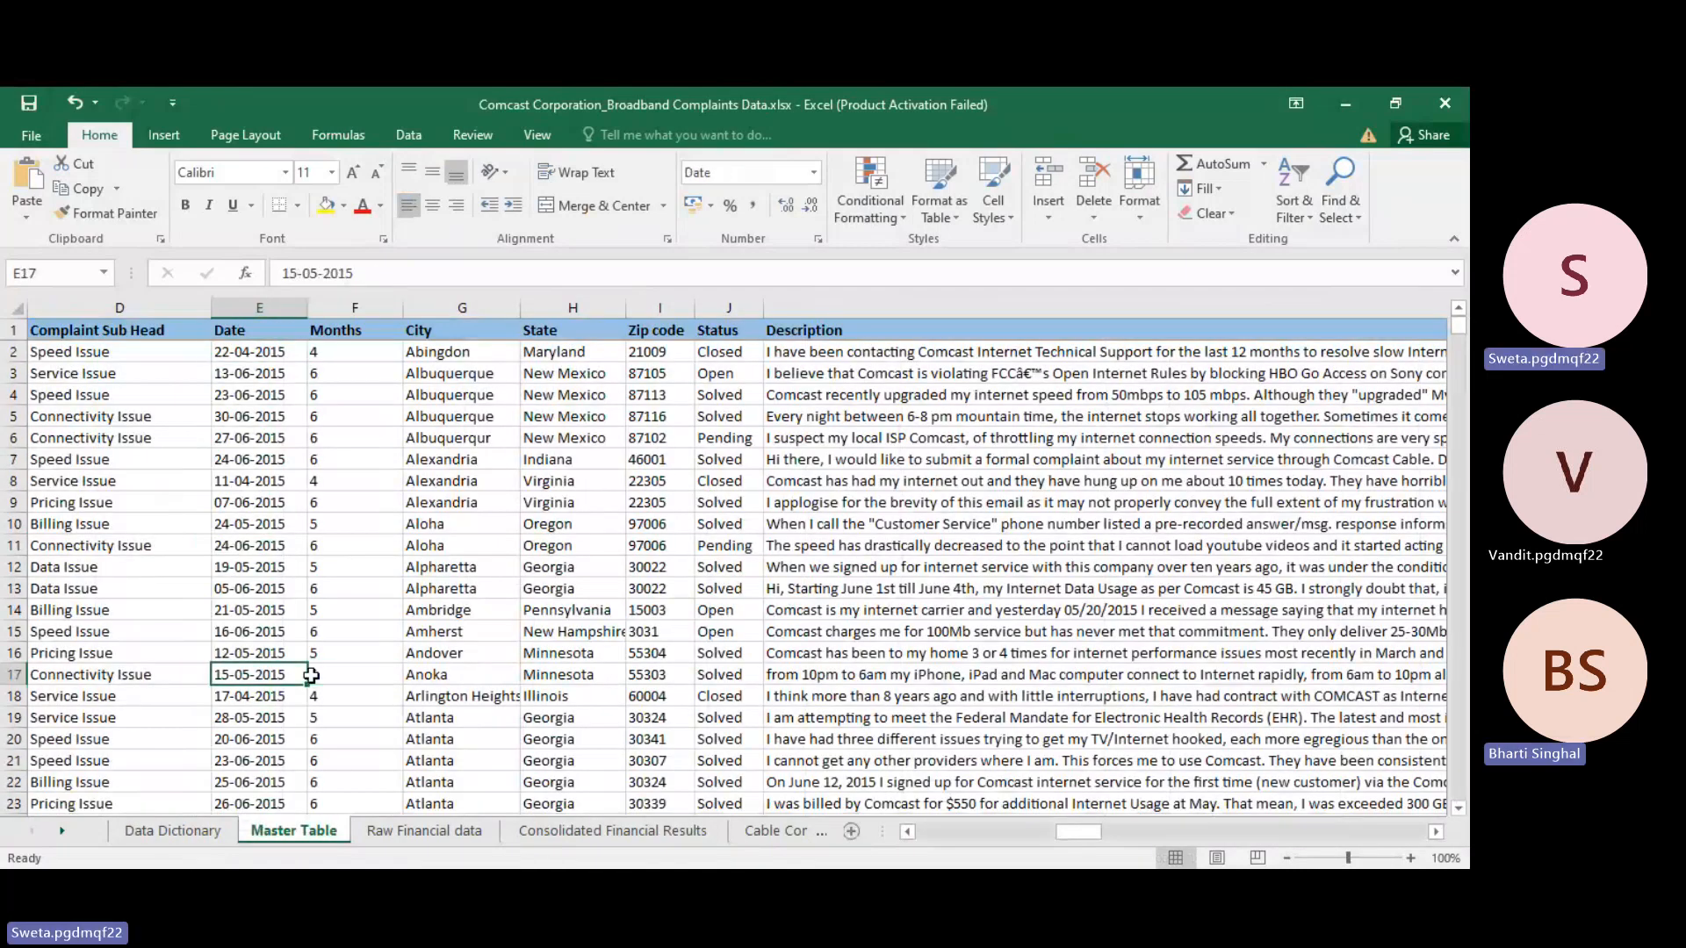
pyautogui.press('Home')
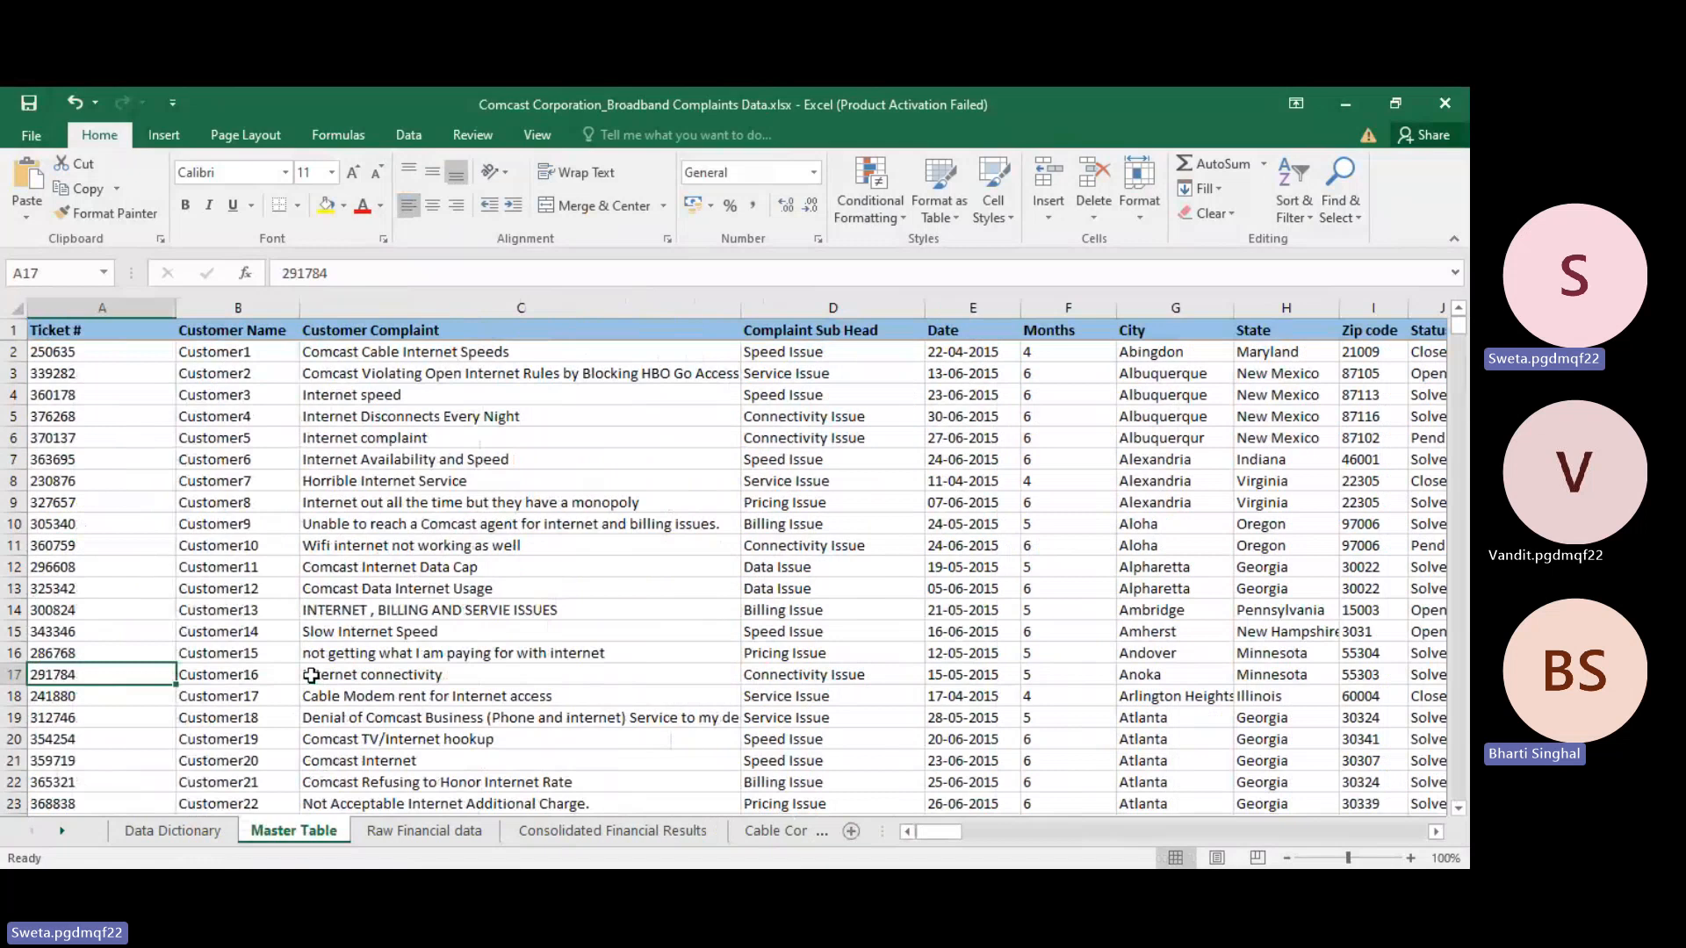
pyautogui.click(659, 832)
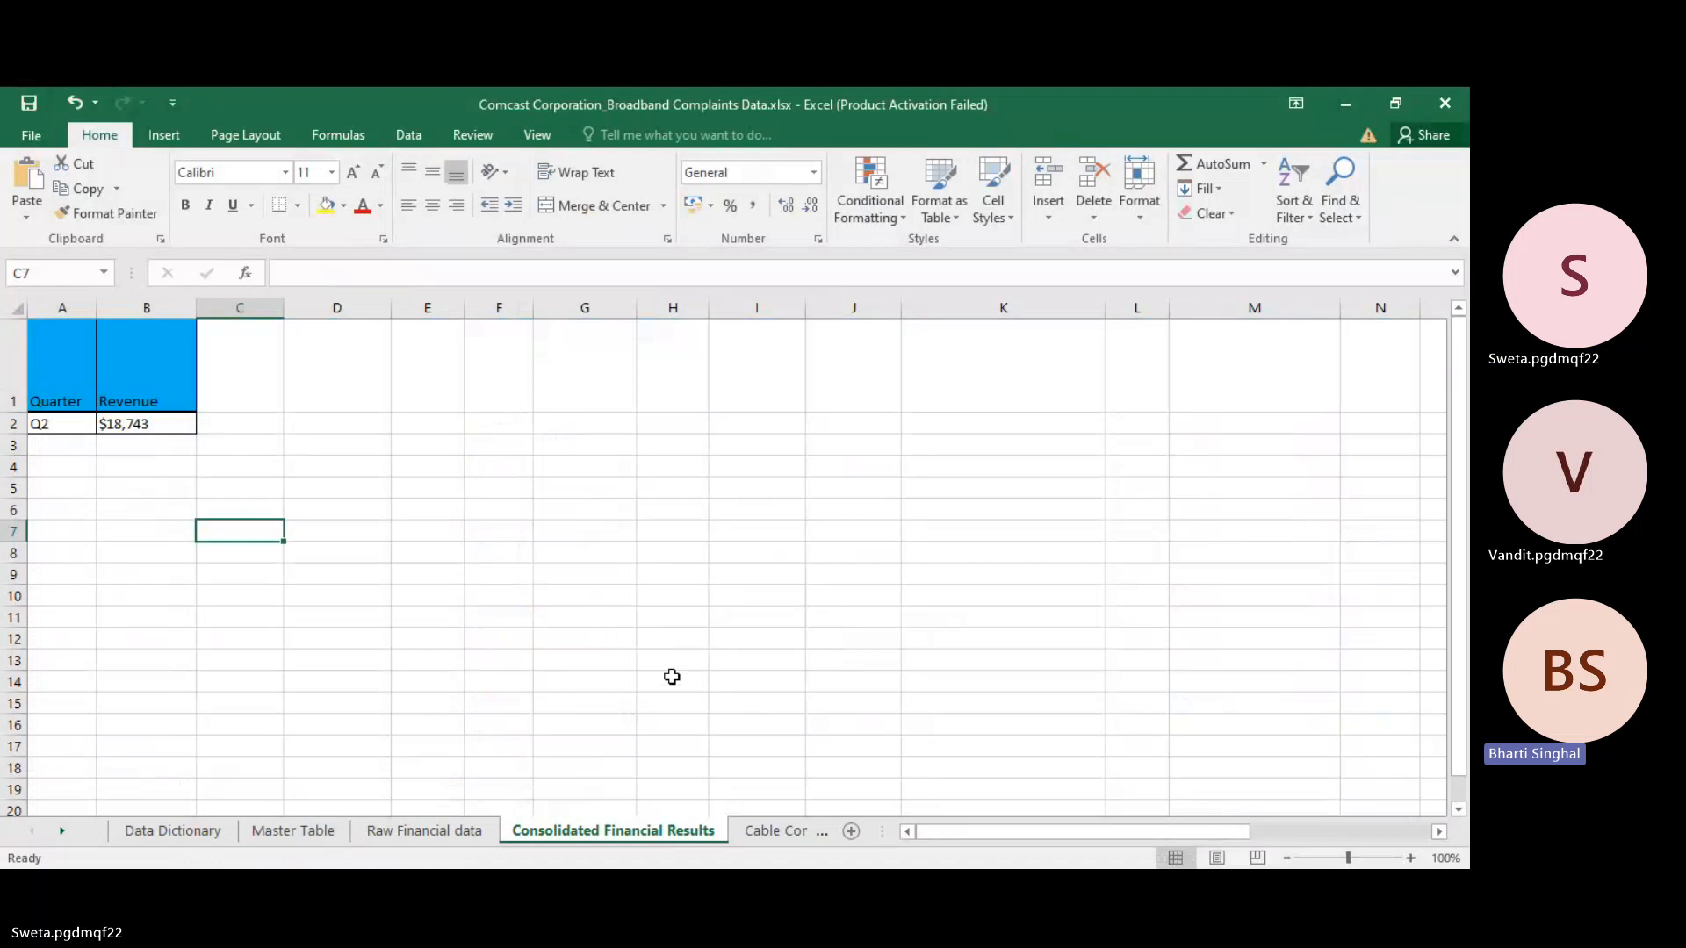
# Step: Rename the Consolidated Financial Results sheet as Revenue
pyautogui.doubleClick(652, 833)
pyautogui.press('BackSpace')
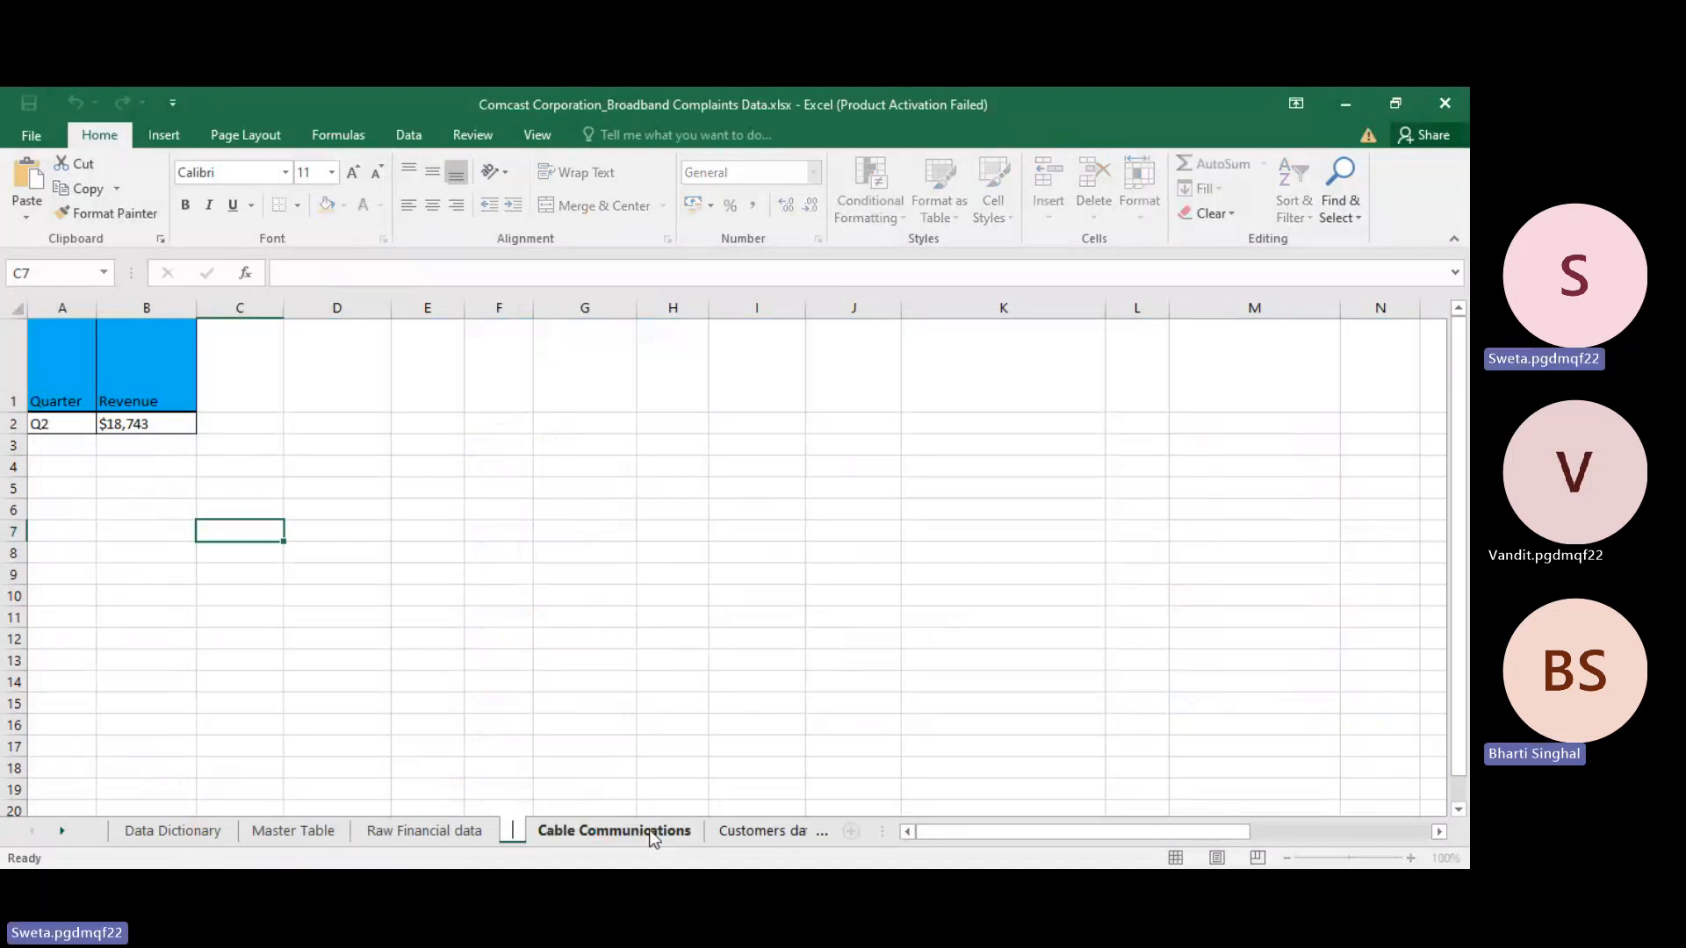
pyautogui.write('Revenue')
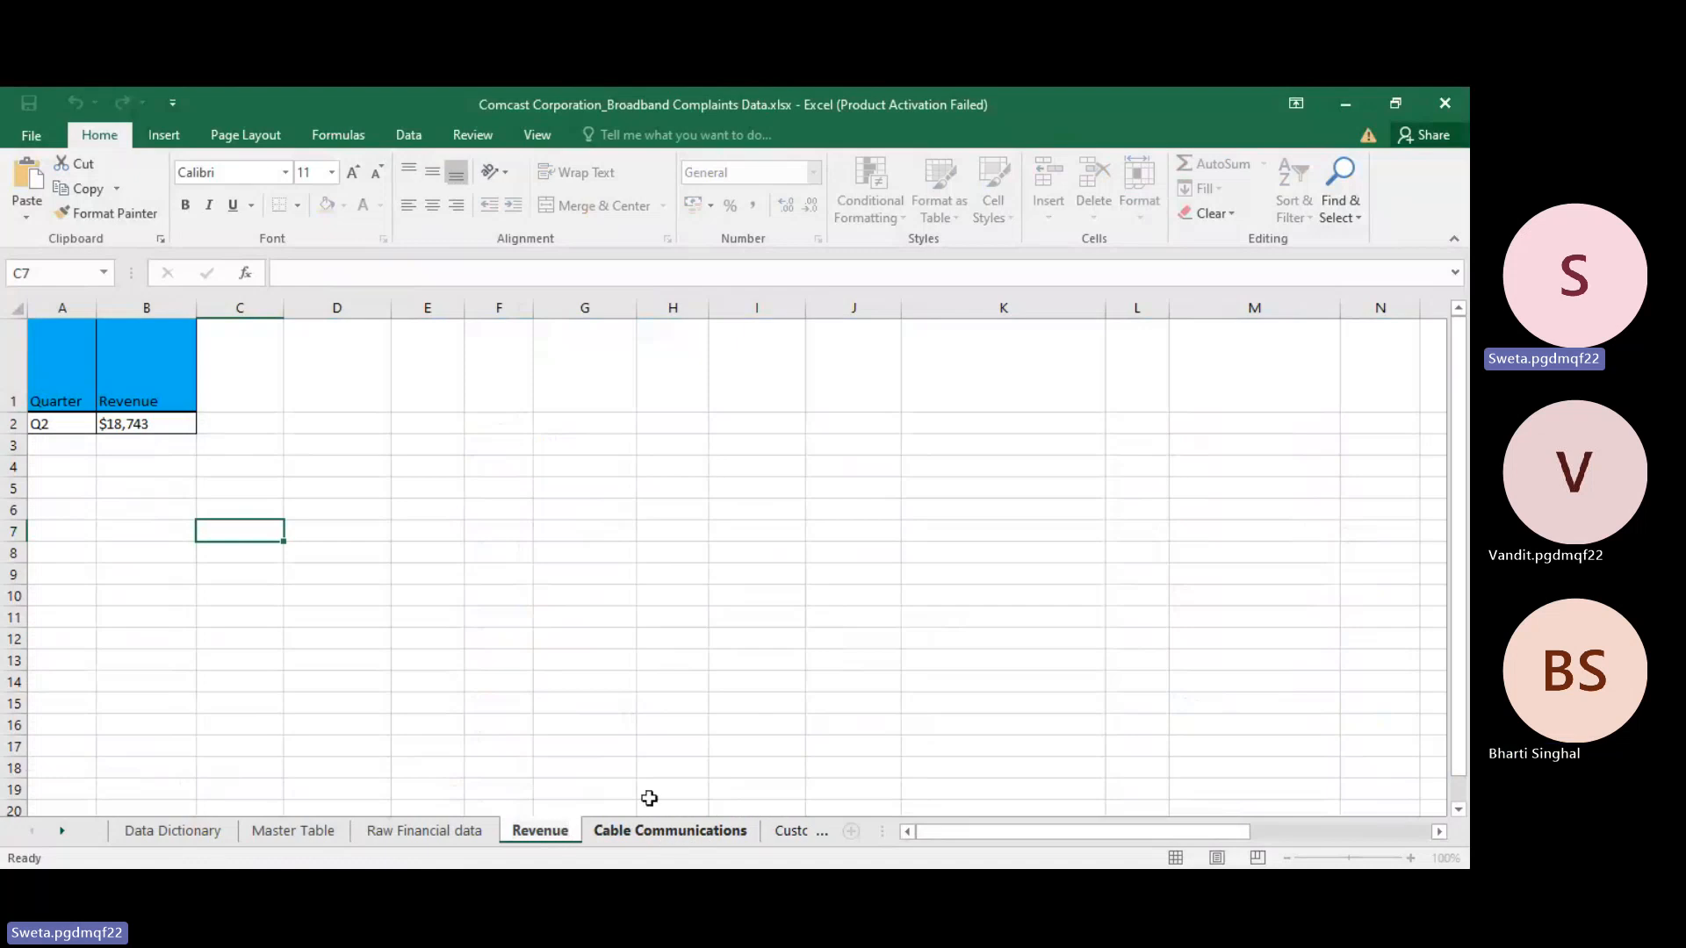
pyautogui.click(651, 743)
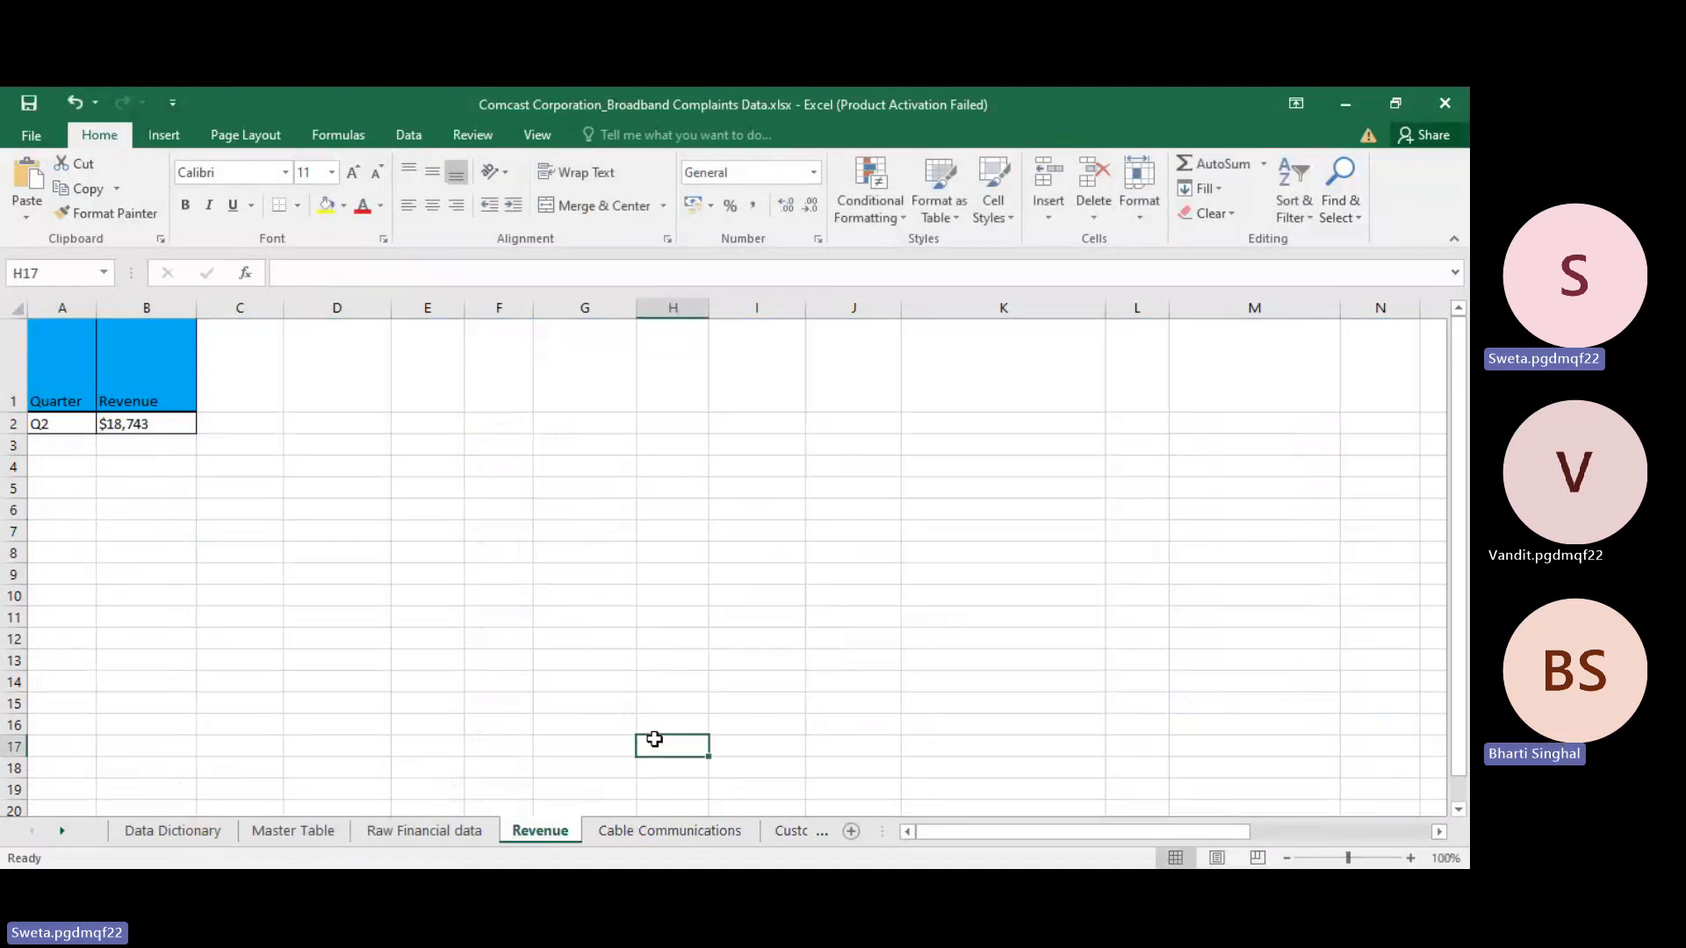
# Step: Compare the figures in the Cable Communications sheet with the revenue entry in the Revenue sheet
pyautogui.click(665, 834)
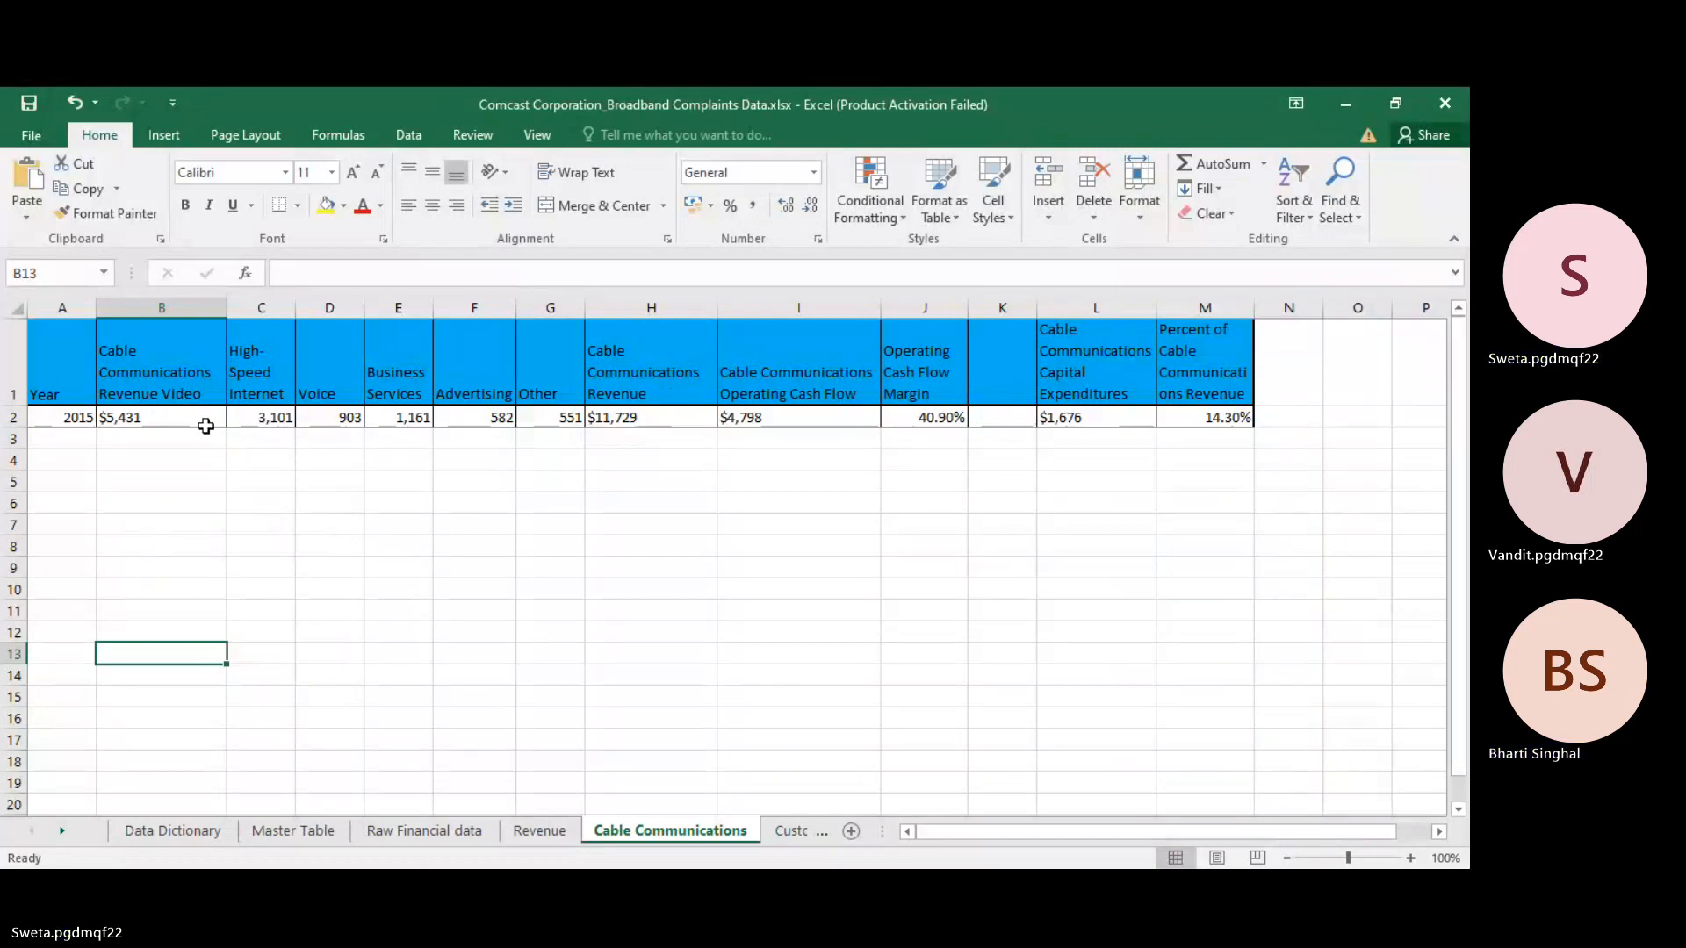
pyautogui.click(205, 424)
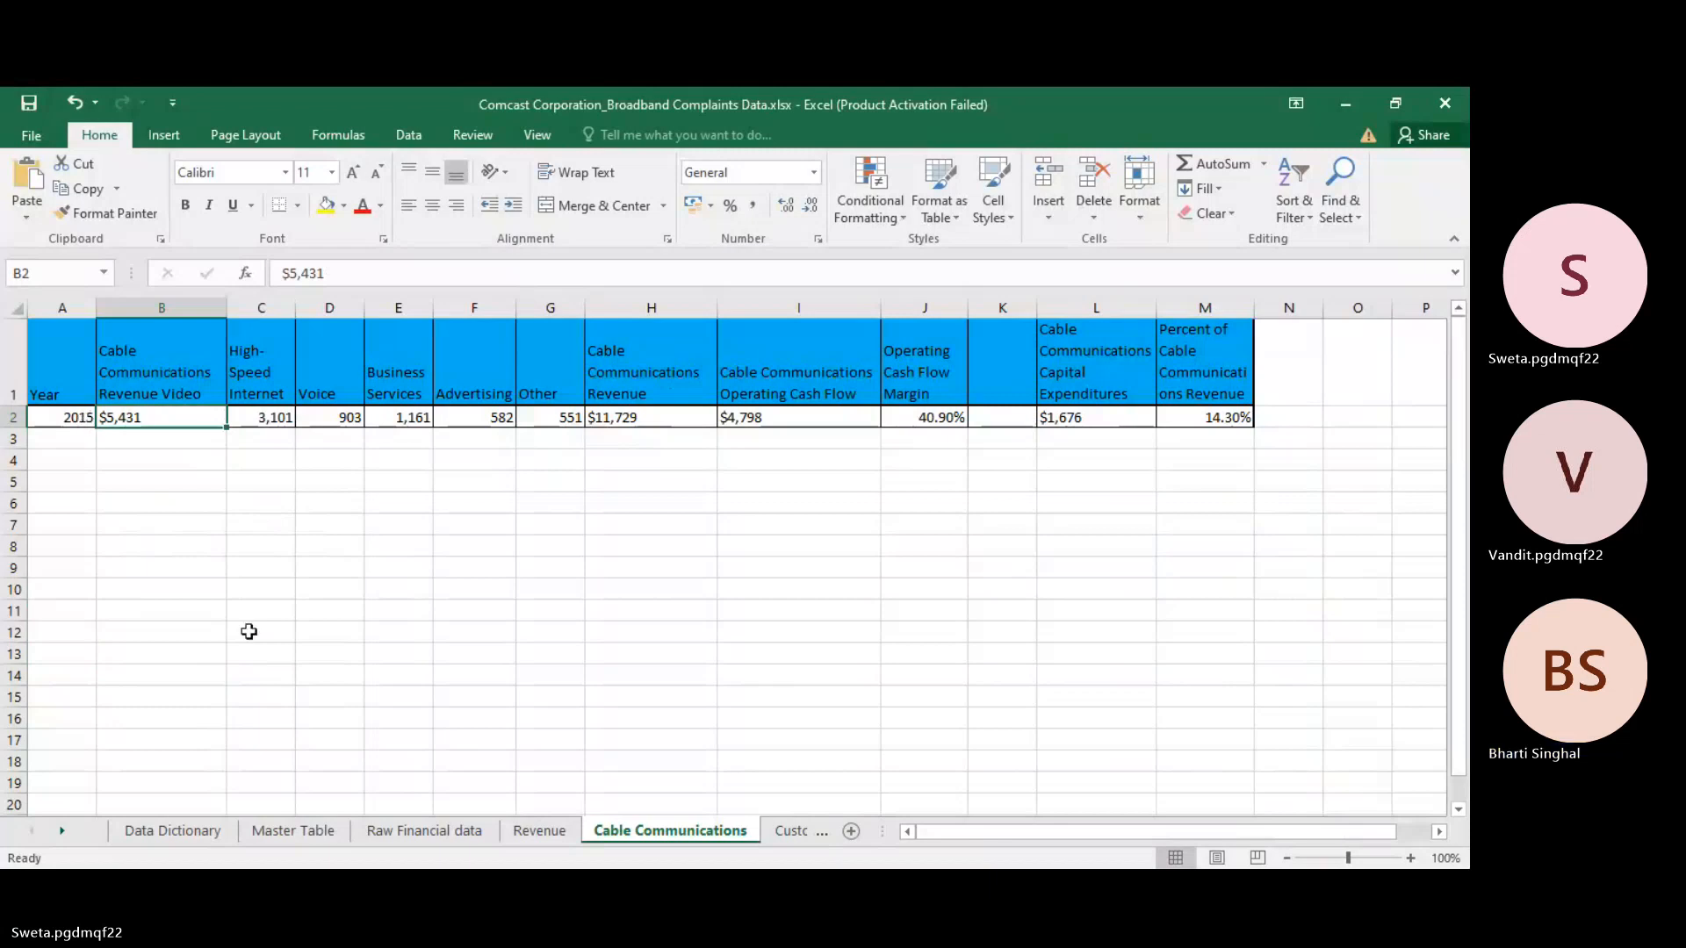
pyautogui.click(543, 833)
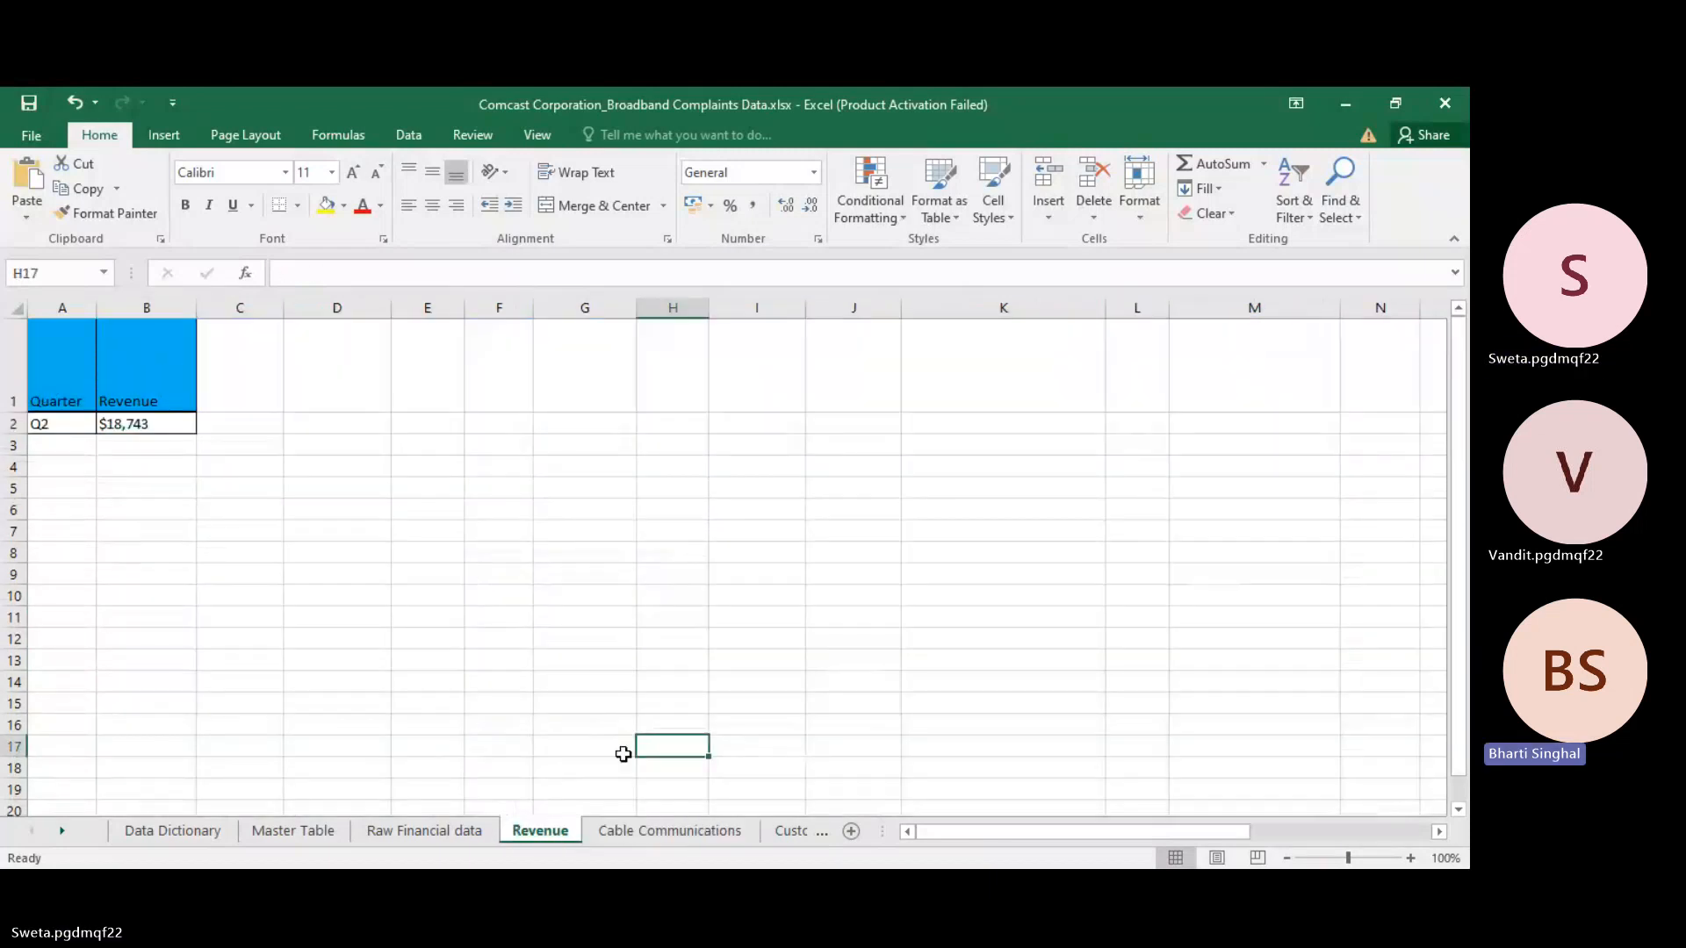
pyautogui.click(632, 832)
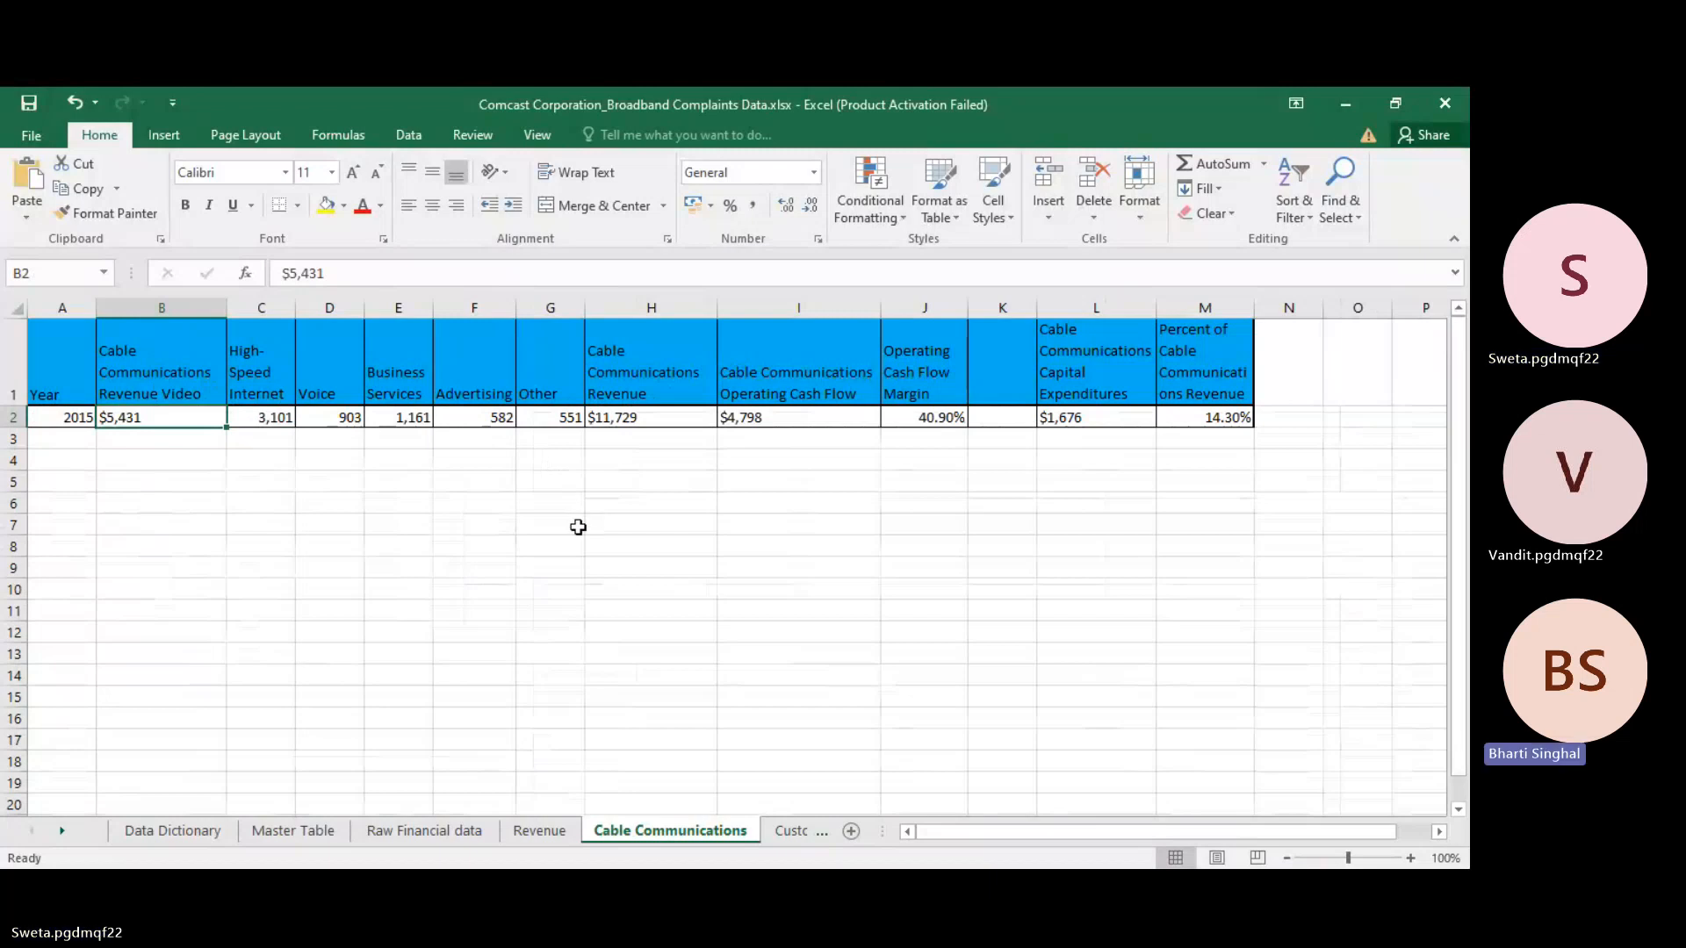
pyautogui.click(567, 835)
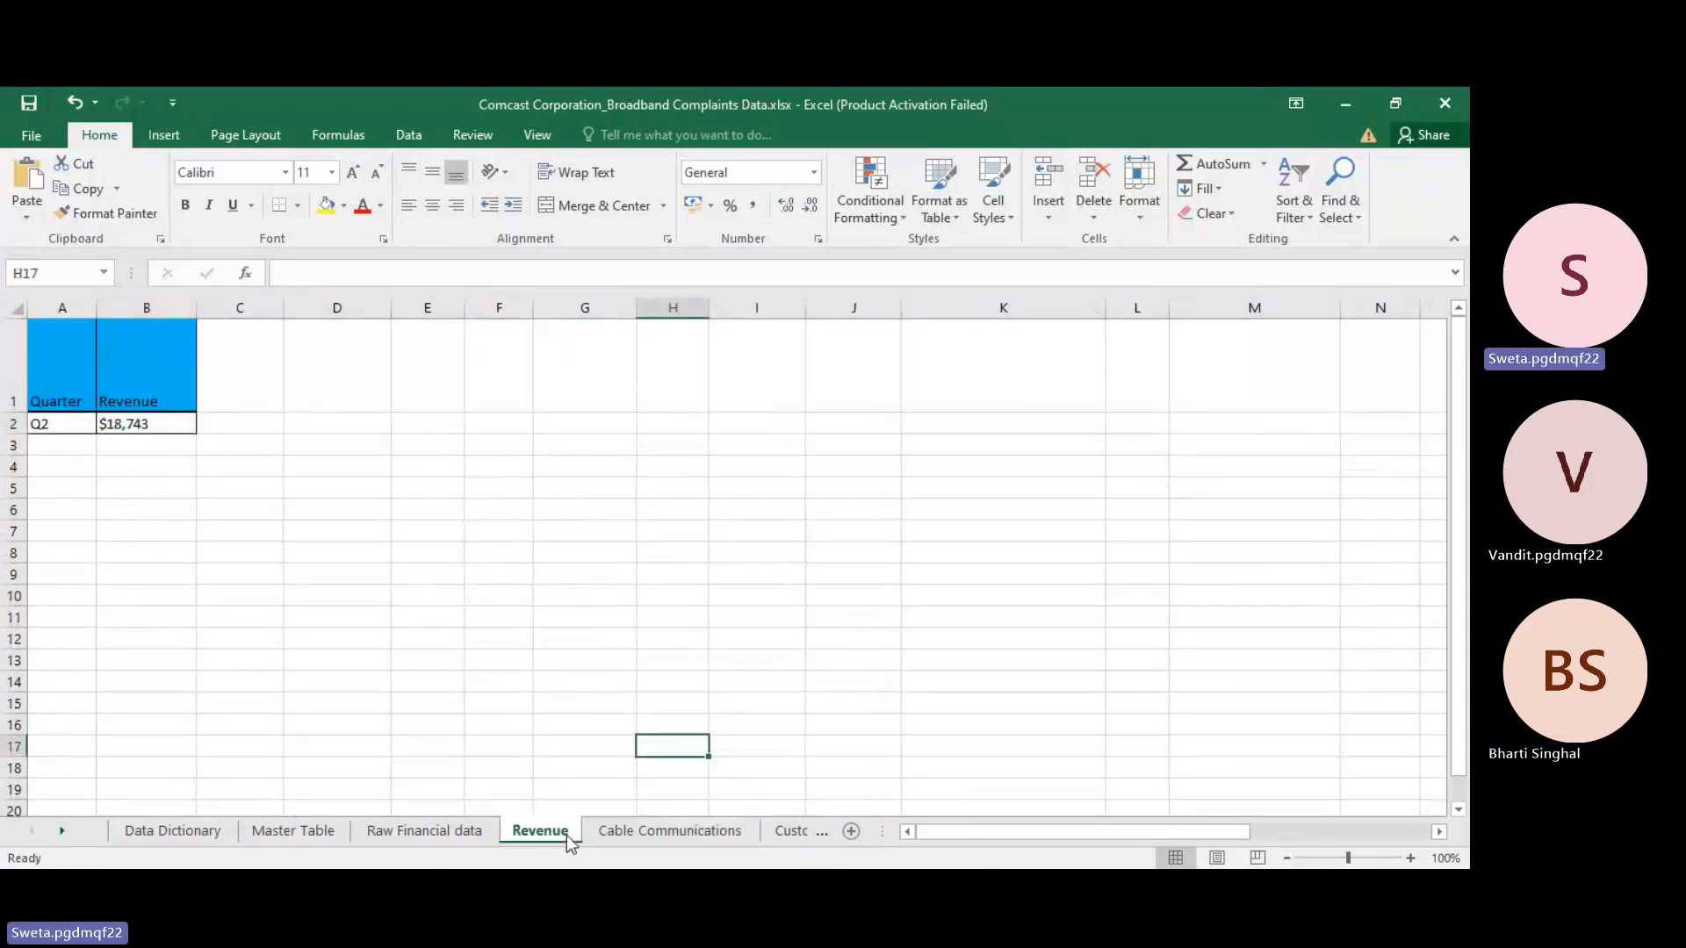
pyautogui.click(644, 837)
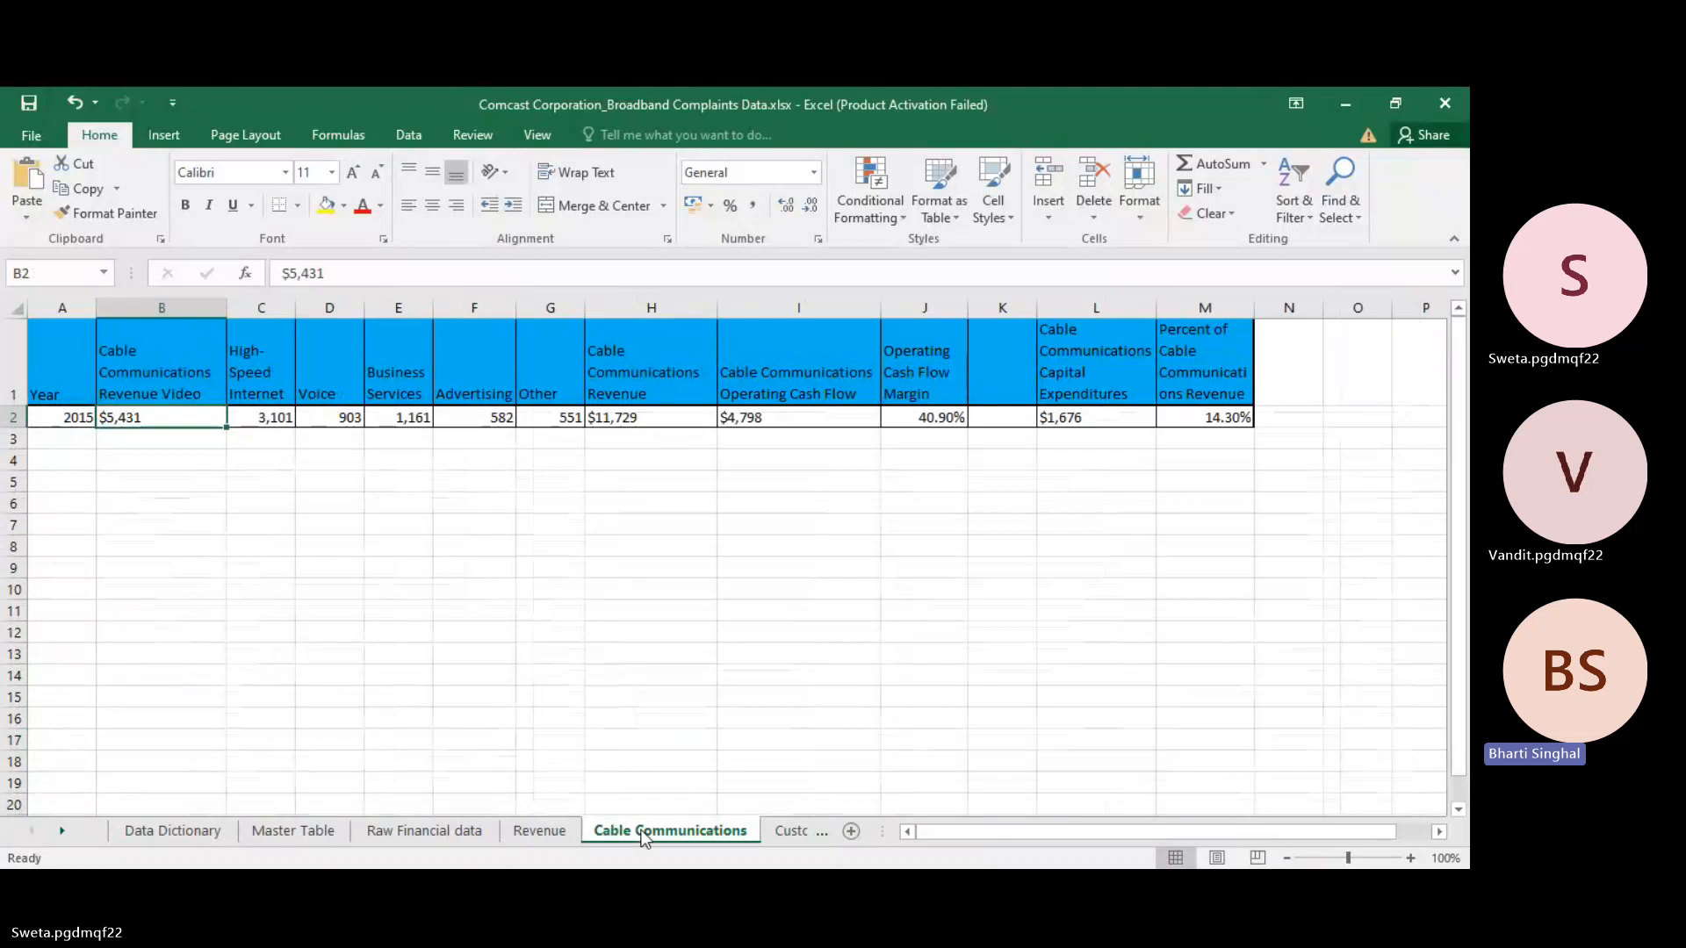
pyautogui.click(559, 835)
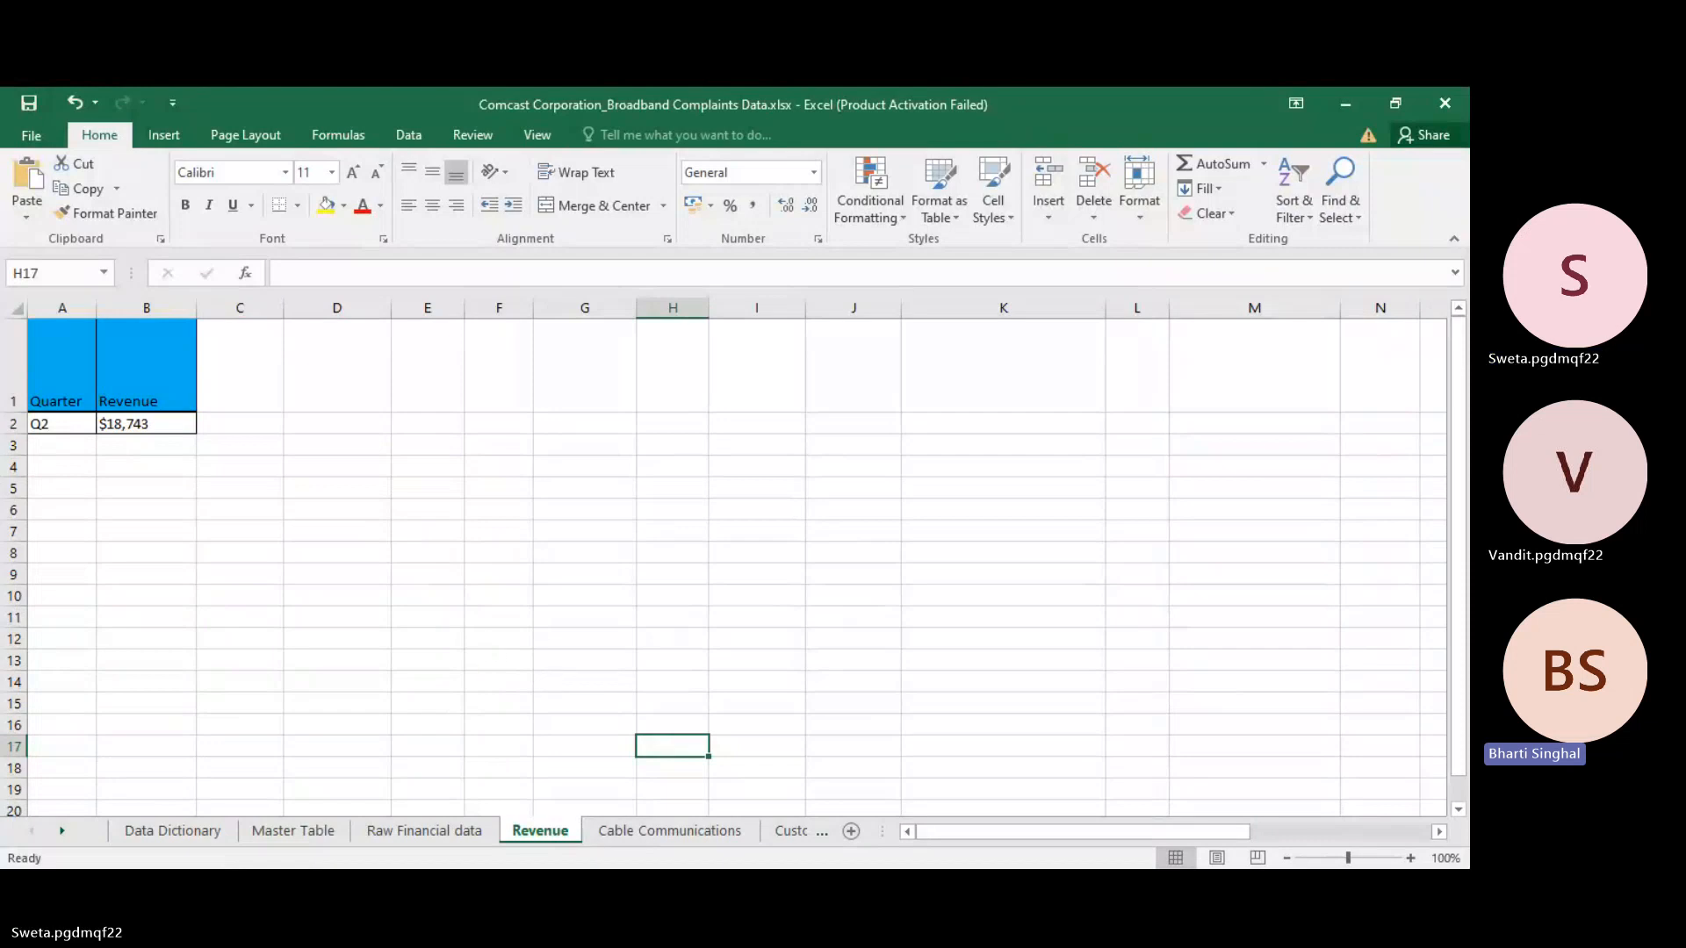
# Step: Replace the revenue in cell B2 of the Revenue sheet with the High-Speed Internet figure copied from C2 of Cable Communications
pyautogui.click(643, 836)
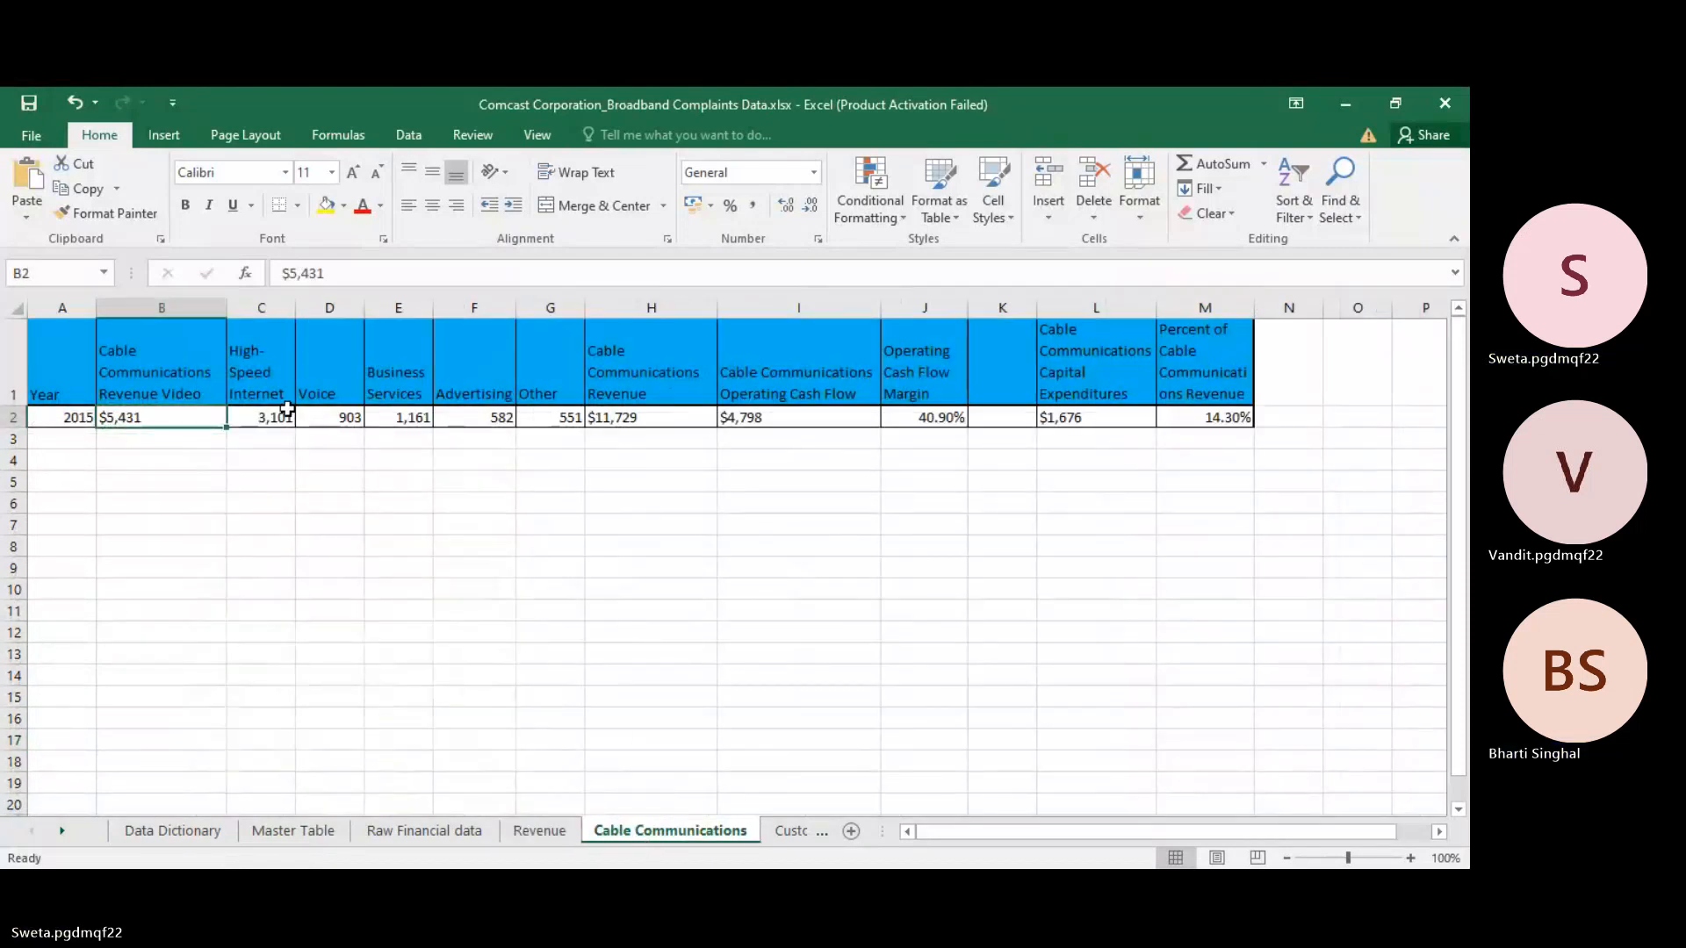
pyautogui.click(286, 417)
pyautogui.hotkey('ctrl', 'c')
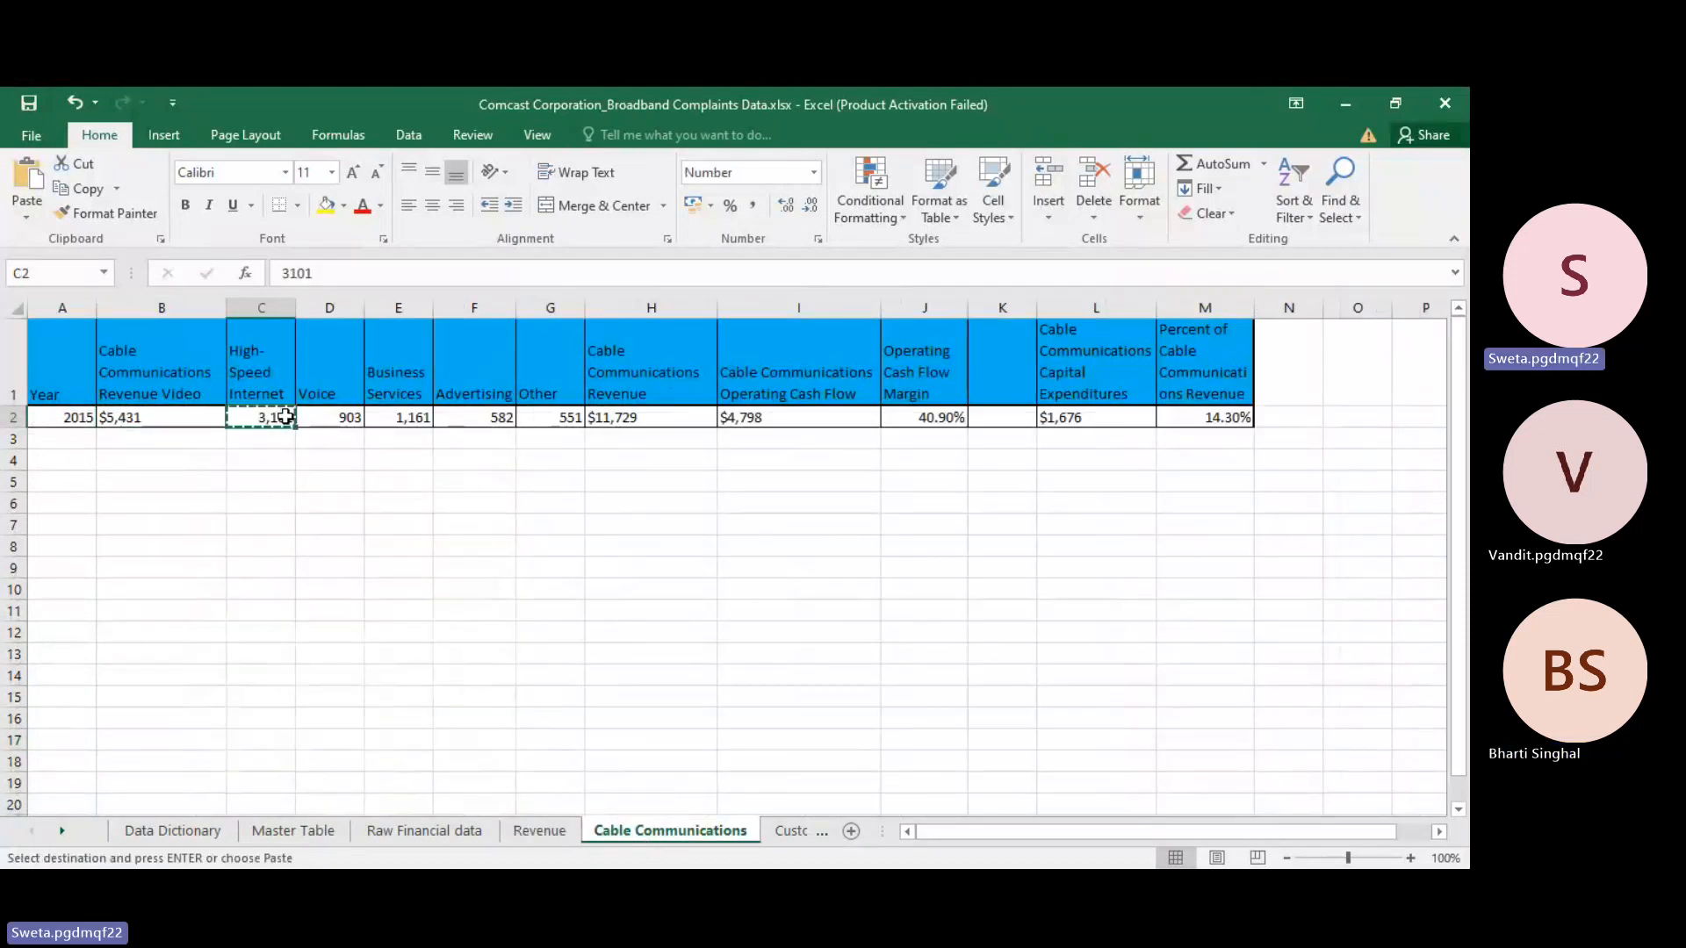
pyautogui.click(543, 831)
pyautogui.click(167, 429)
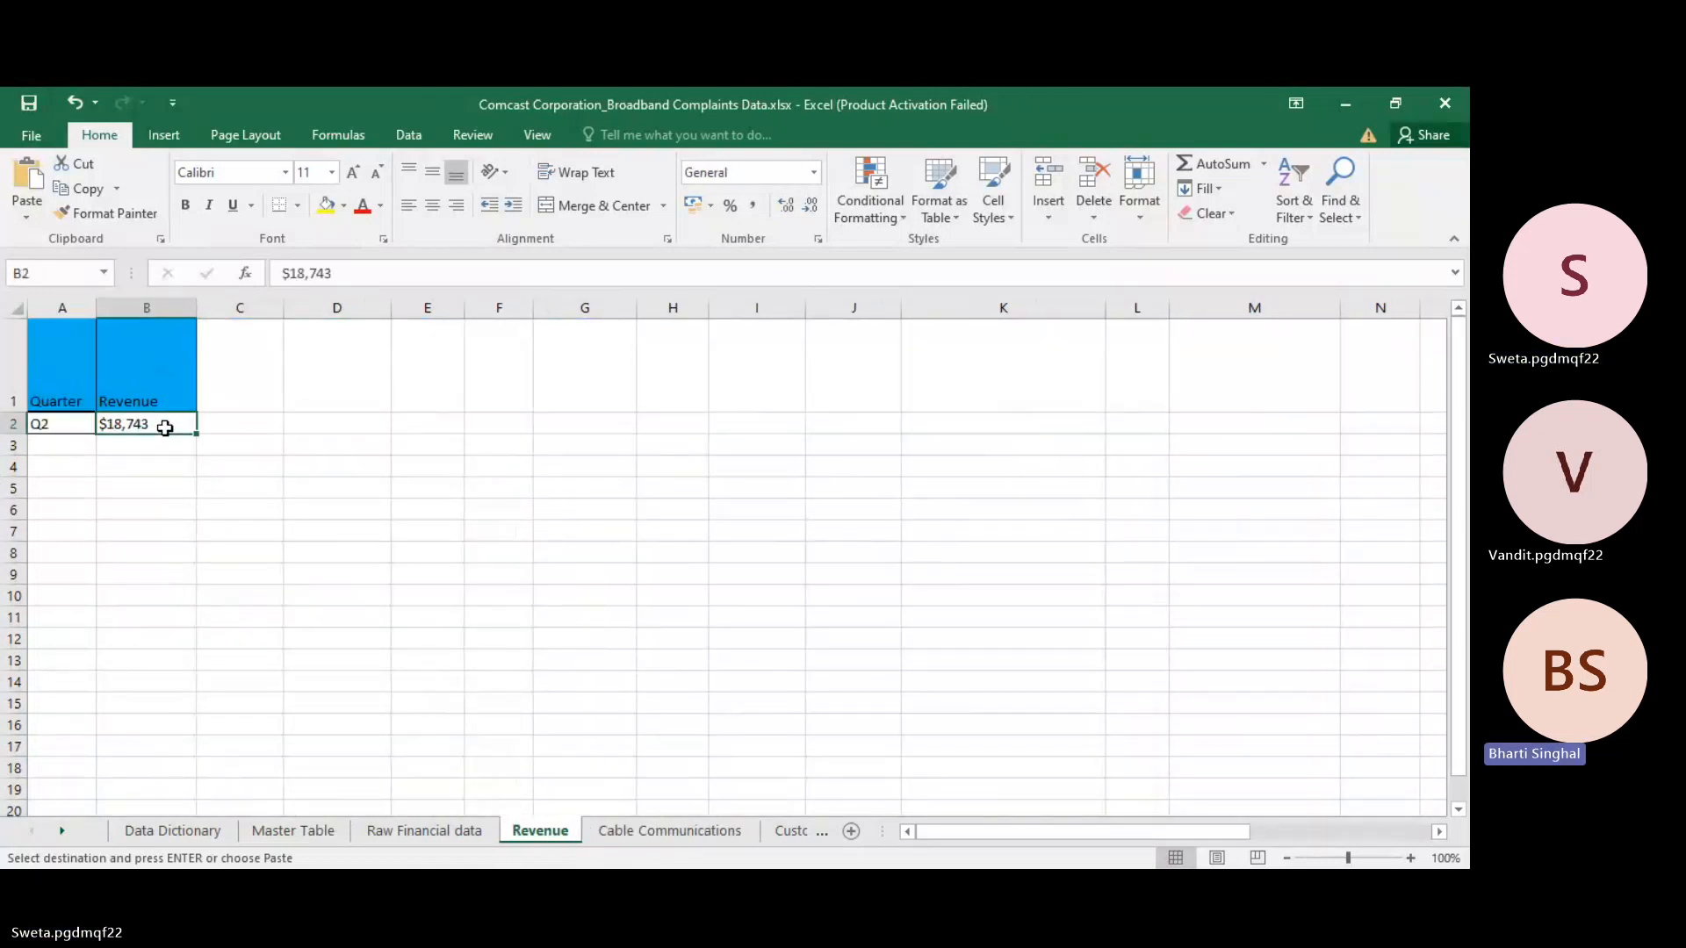
pyautogui.hotkey('ctrl', 'v')
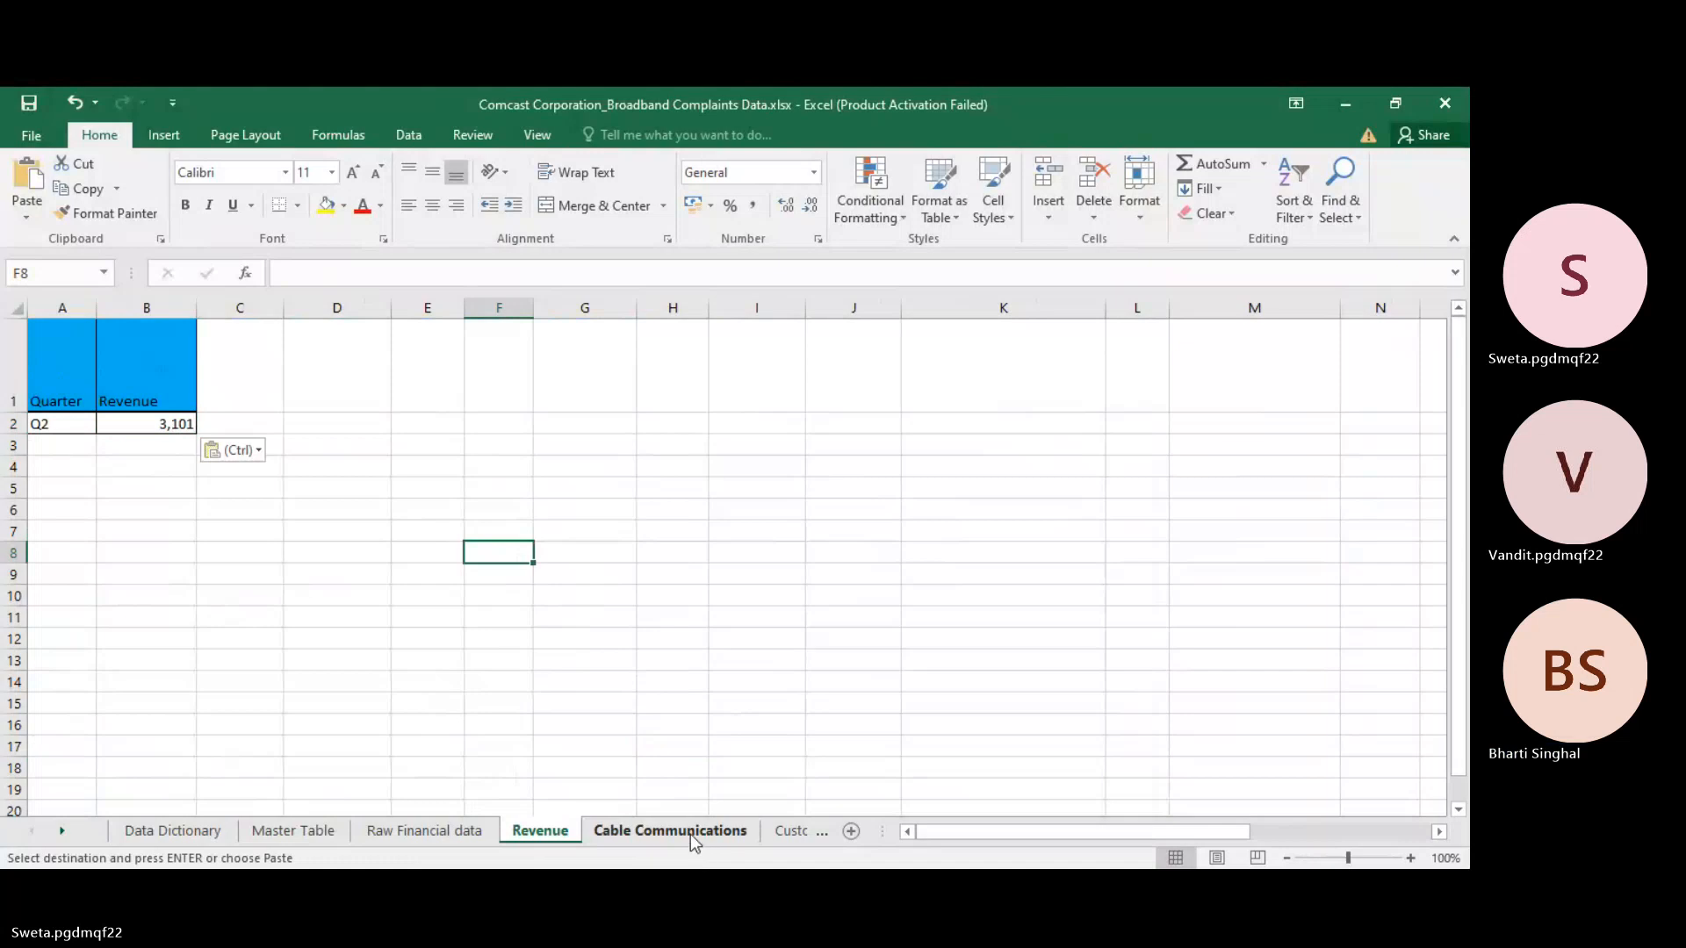
# Step: Delete the Cable Communications sheet from the workbook
pyautogui.click(690, 833)
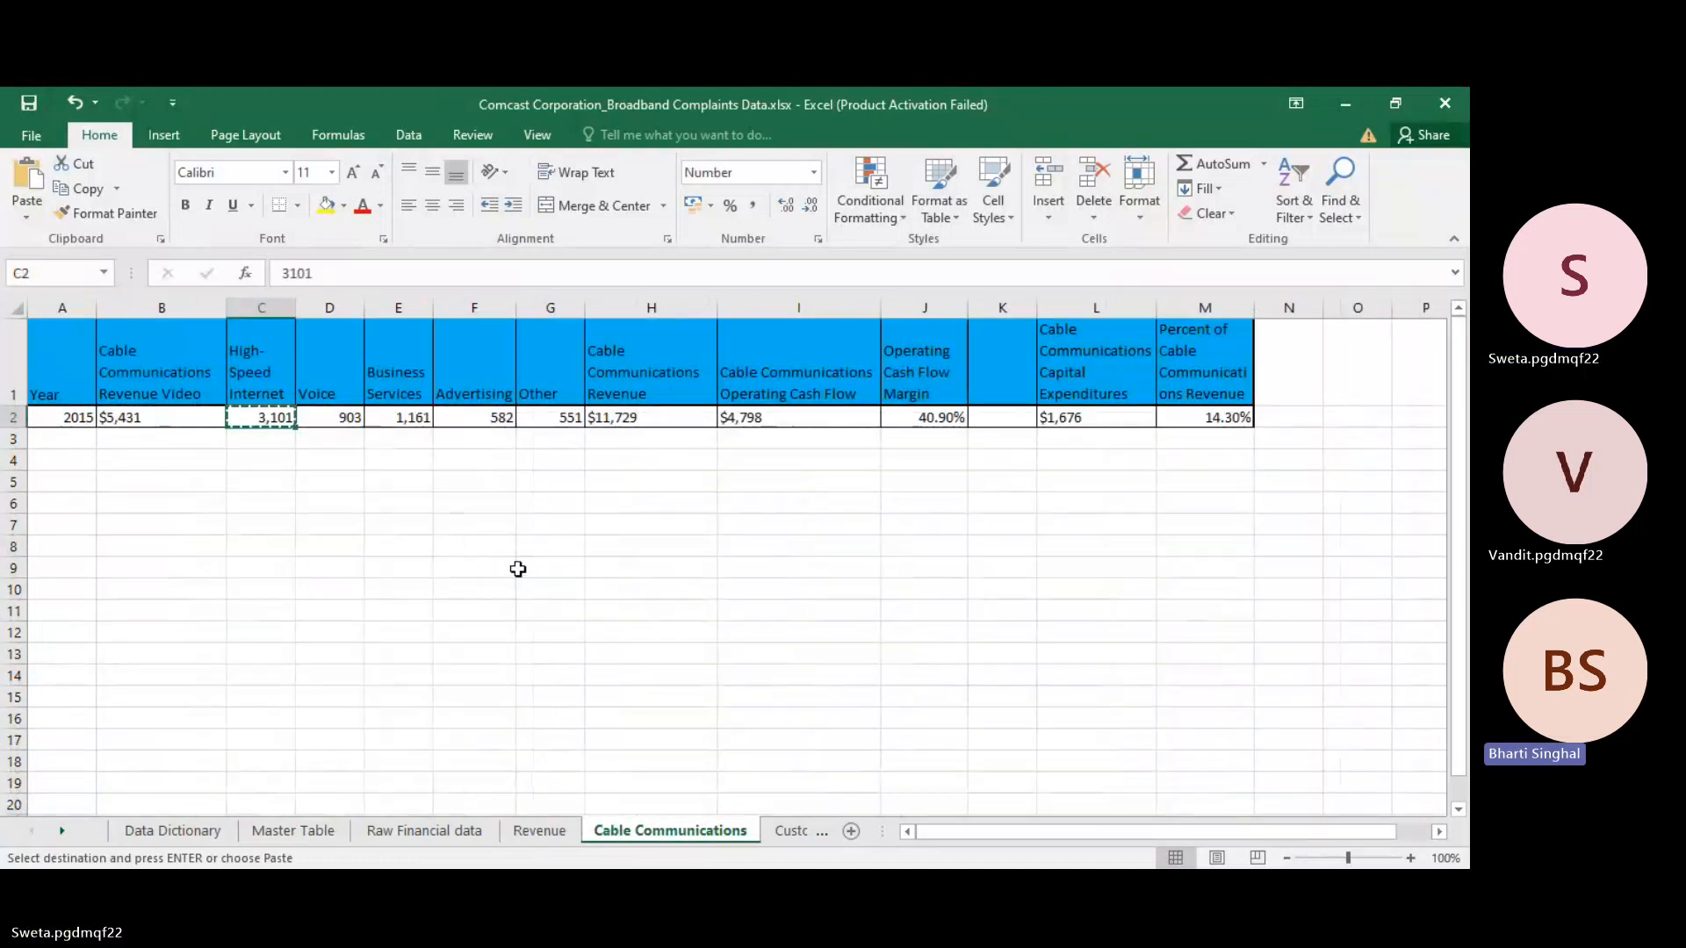
pyautogui.rightClick(650, 831)
pyautogui.click(698, 608)
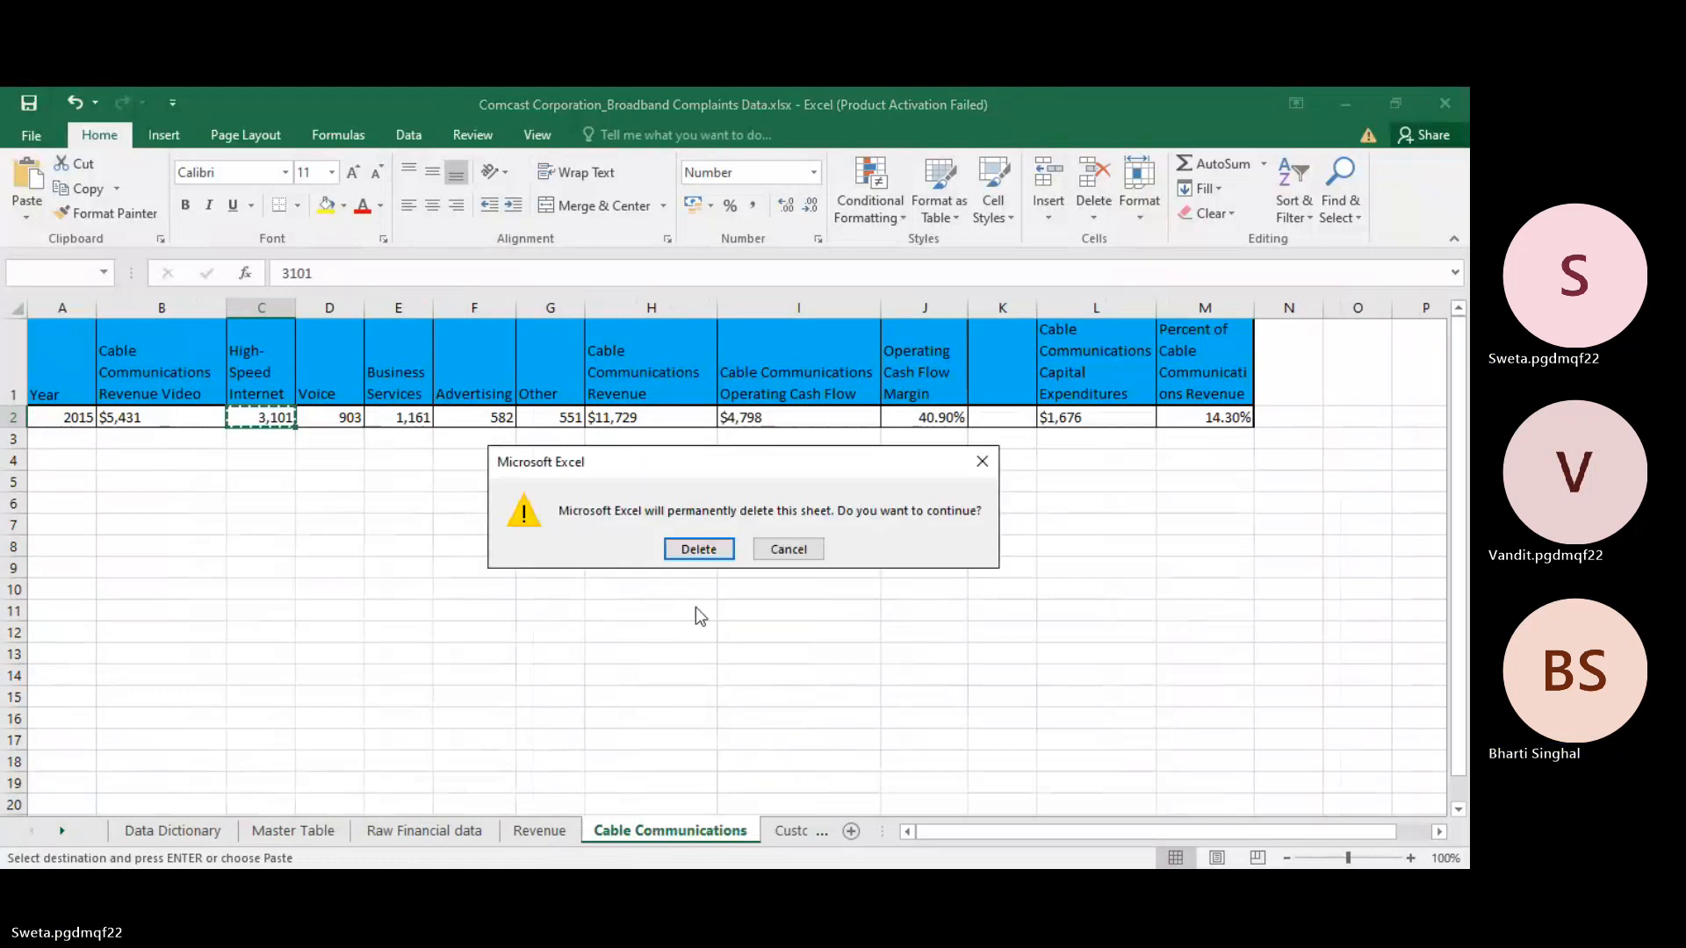
pyautogui.click(710, 559)
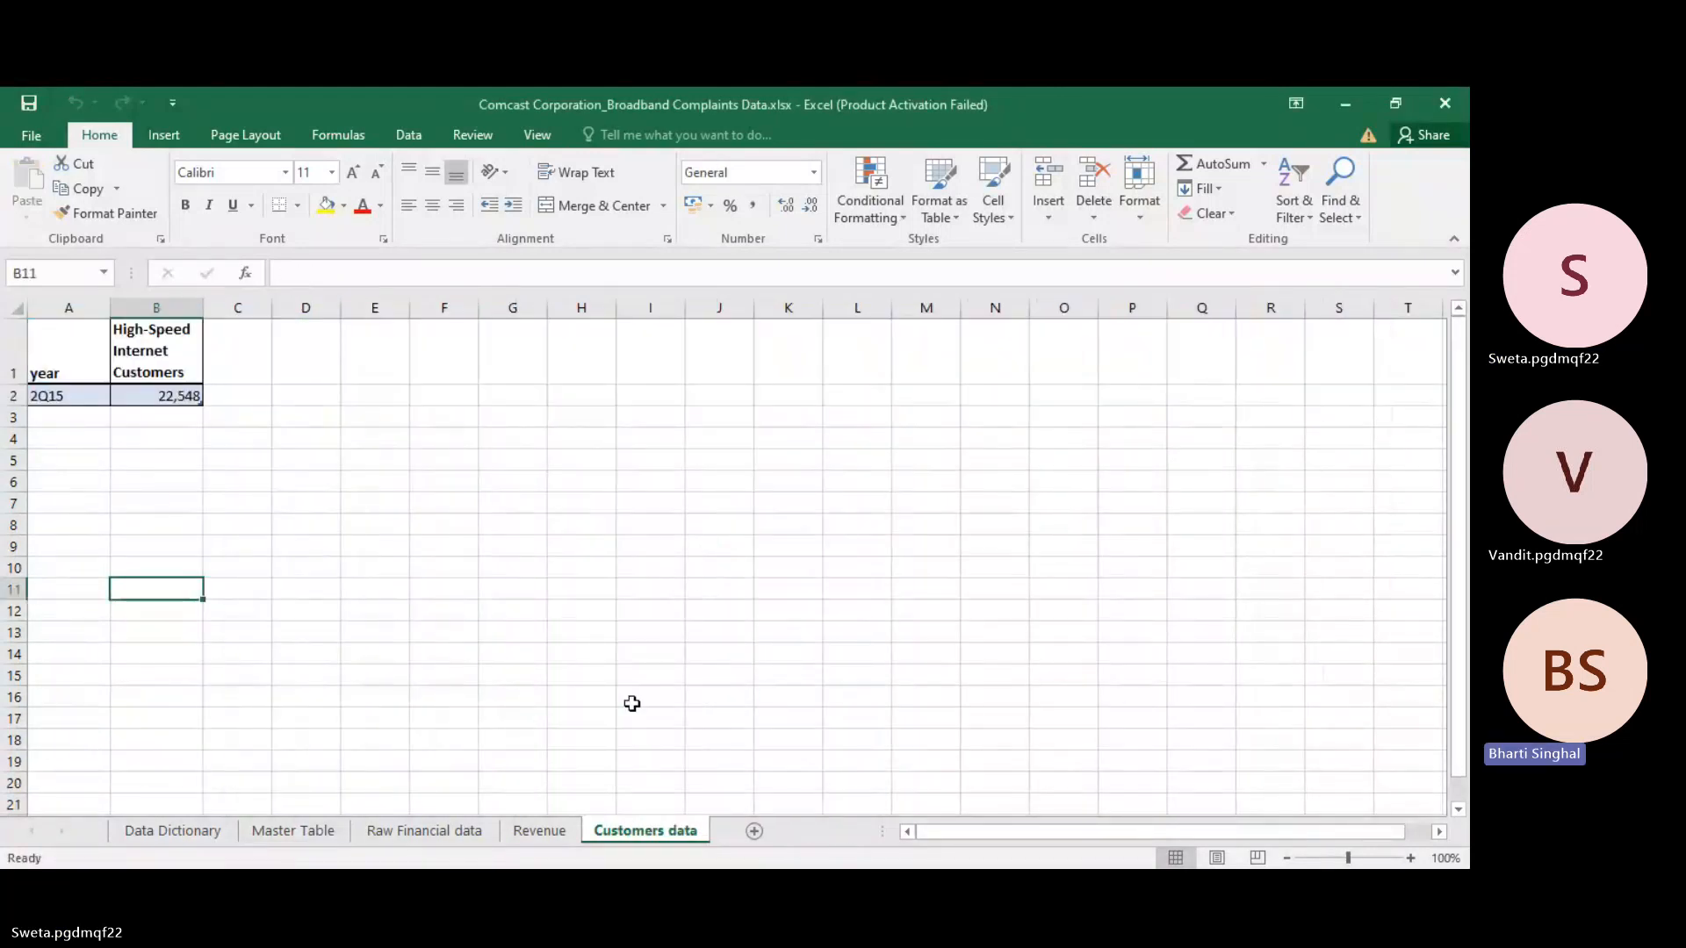
pyautogui.click(701, 720)
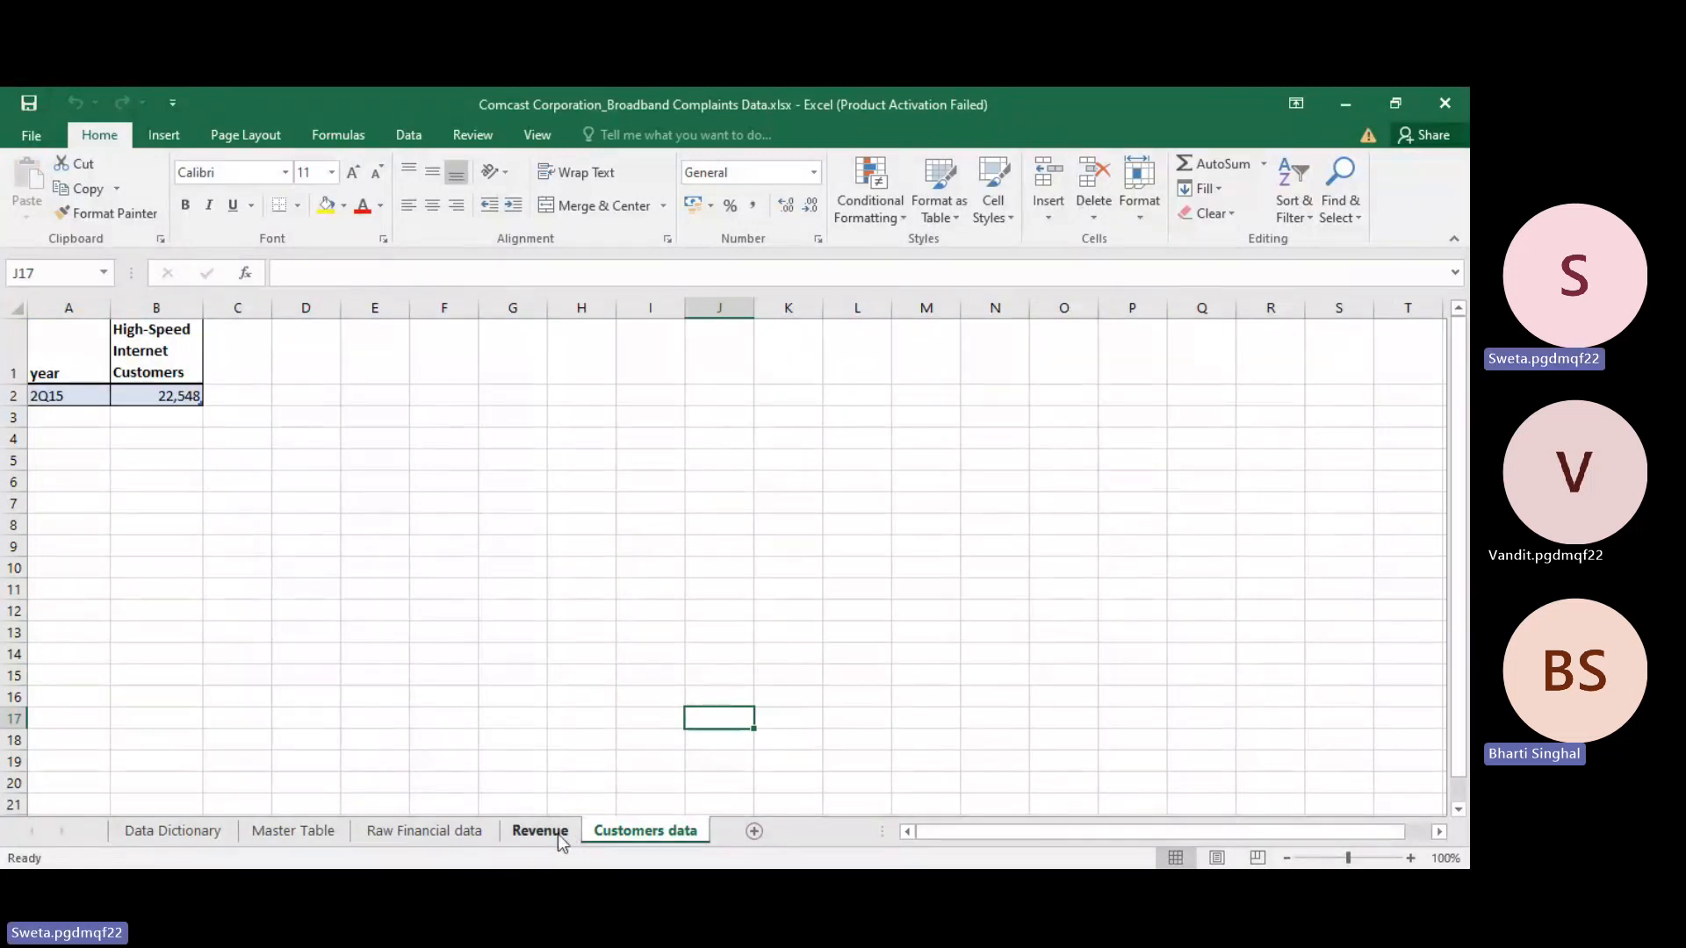
# Step: Save the workbook as Comcast Corporation_Broadband Complaints Data2.xlsx in the tableua folder
pyautogui.hotkey('ctrl', 's')
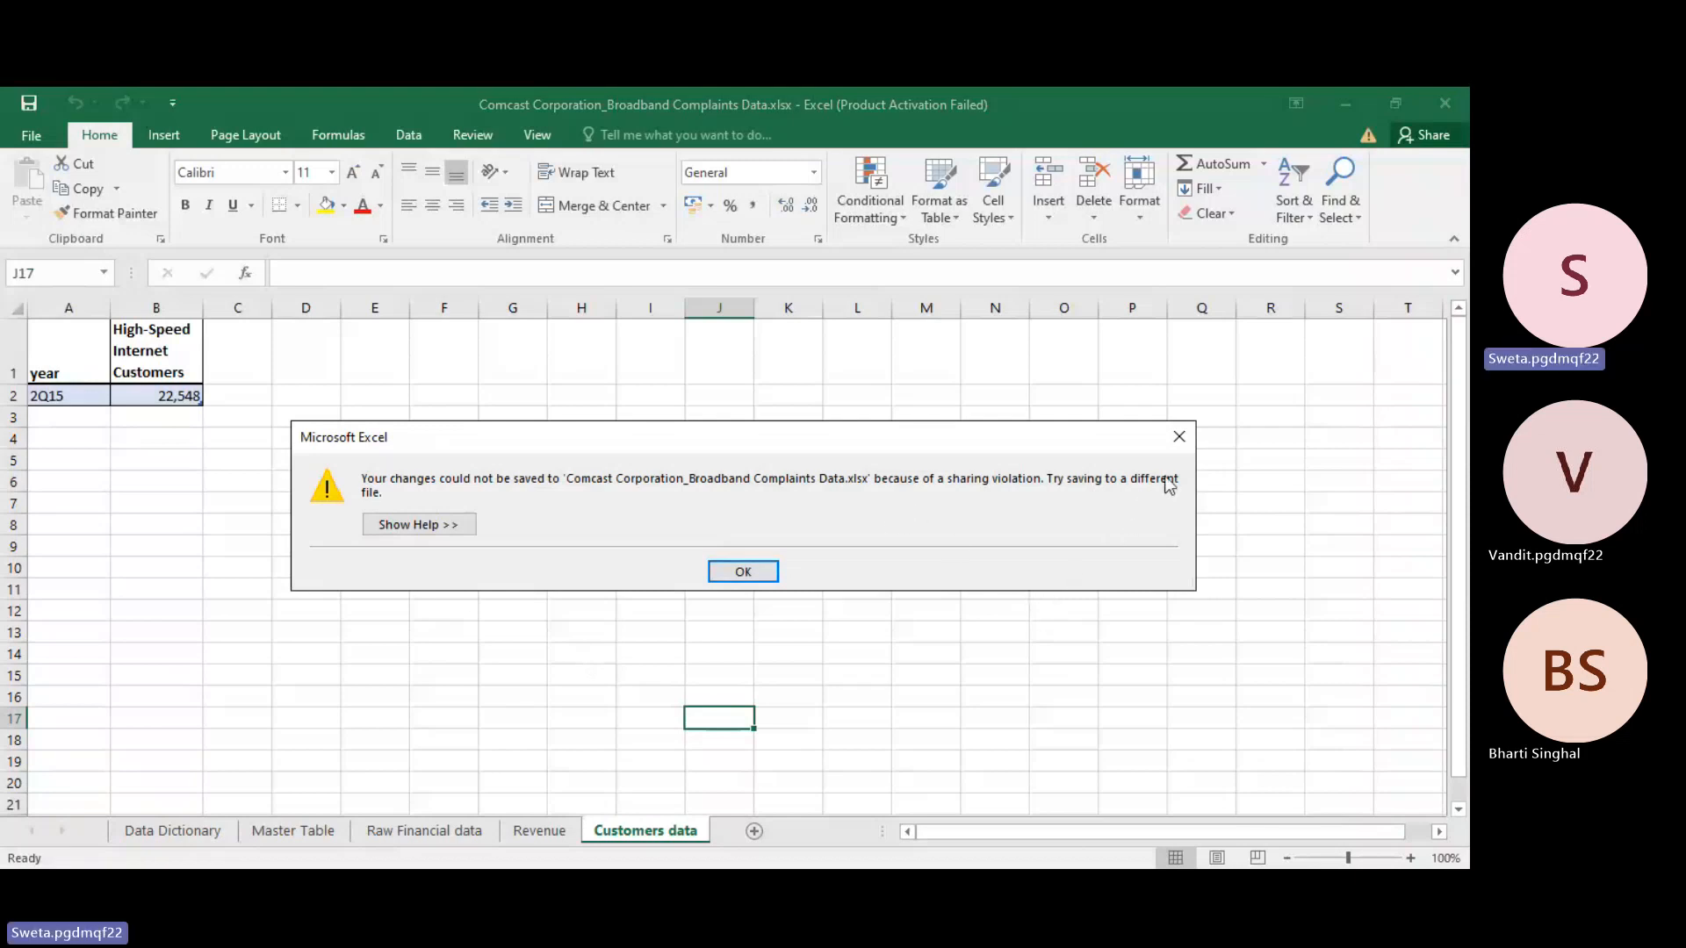
pyautogui.click(1179, 437)
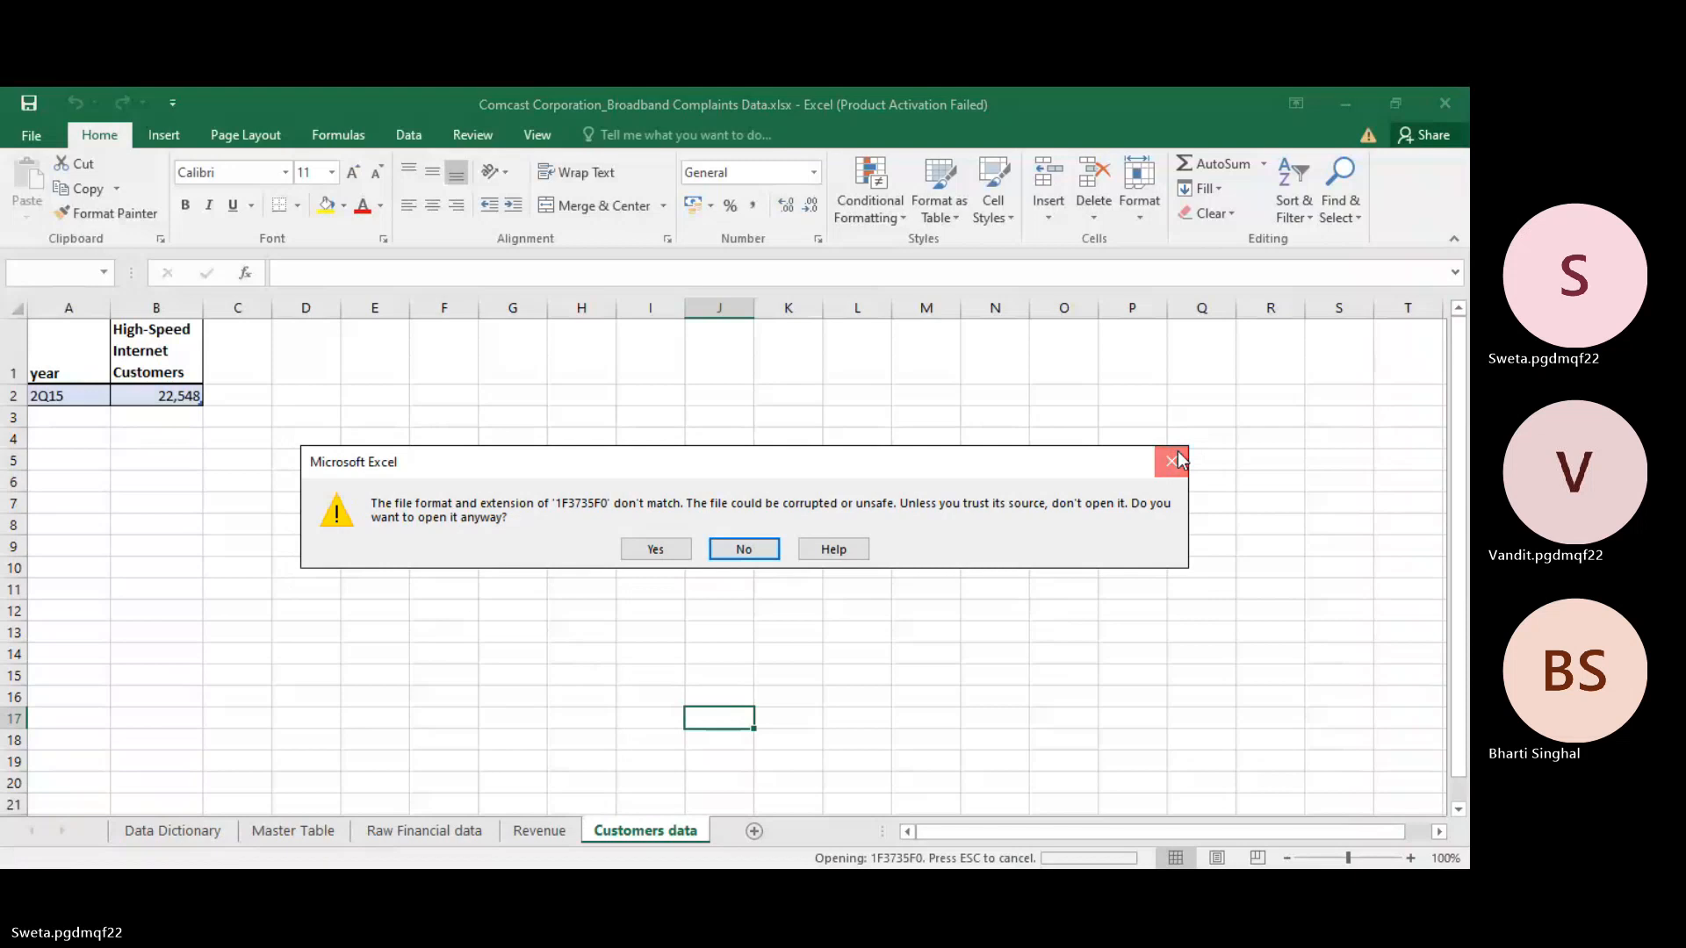
pyautogui.click(1179, 460)
pyautogui.click(1177, 452)
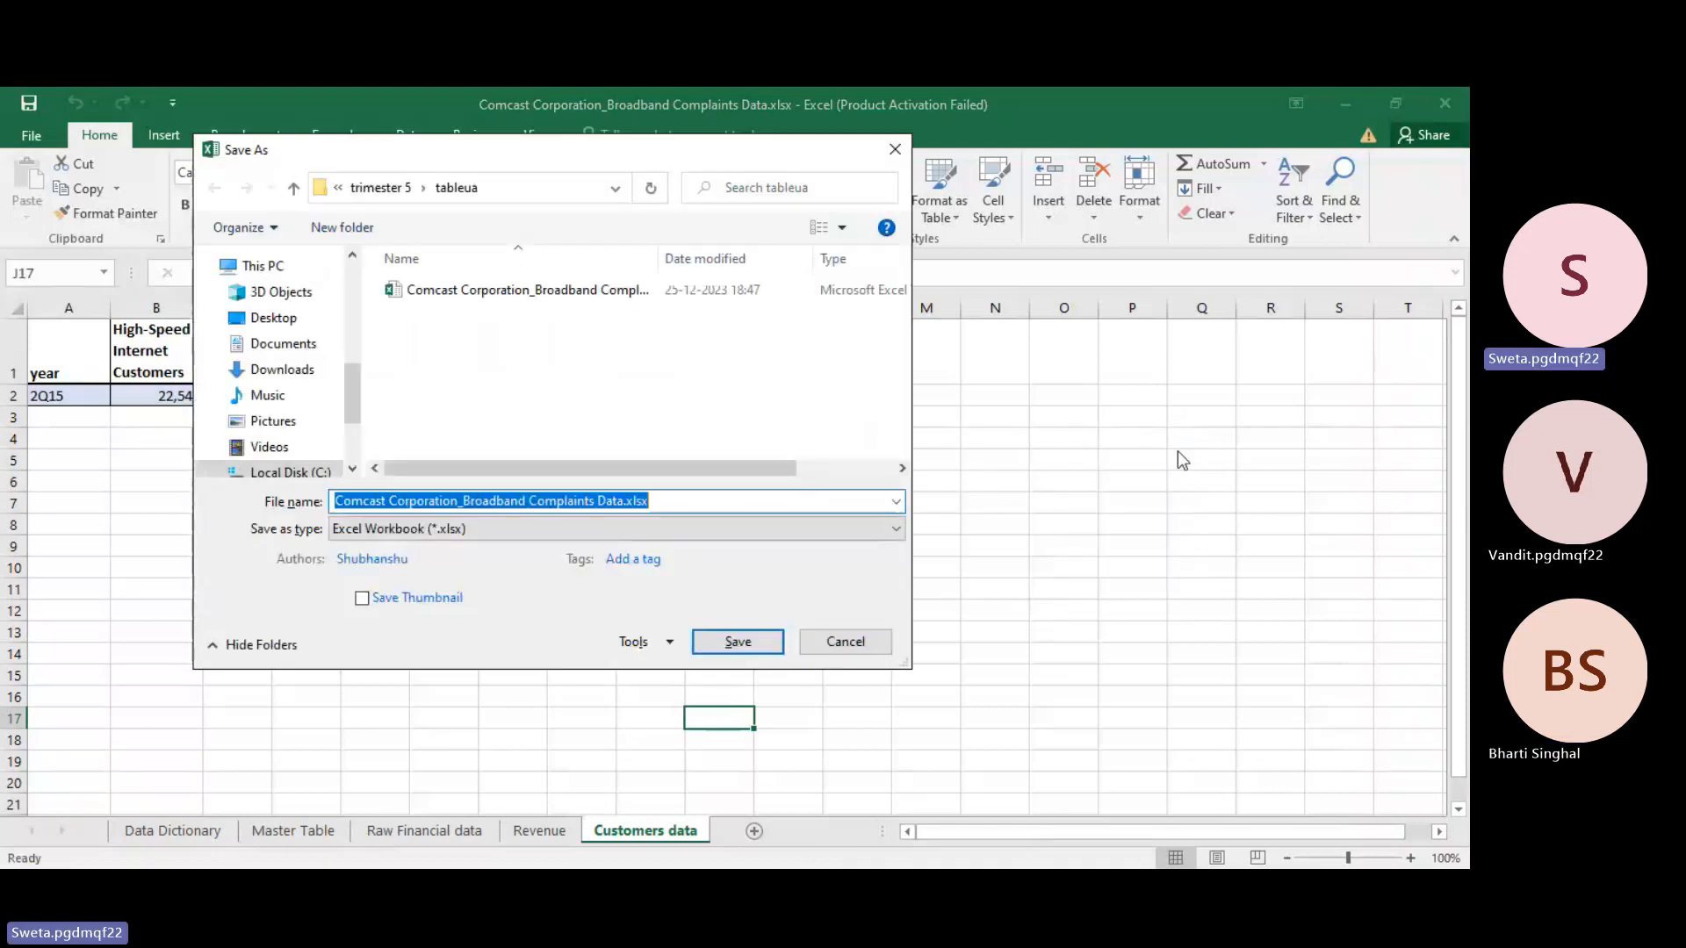
pyautogui.click(625, 509)
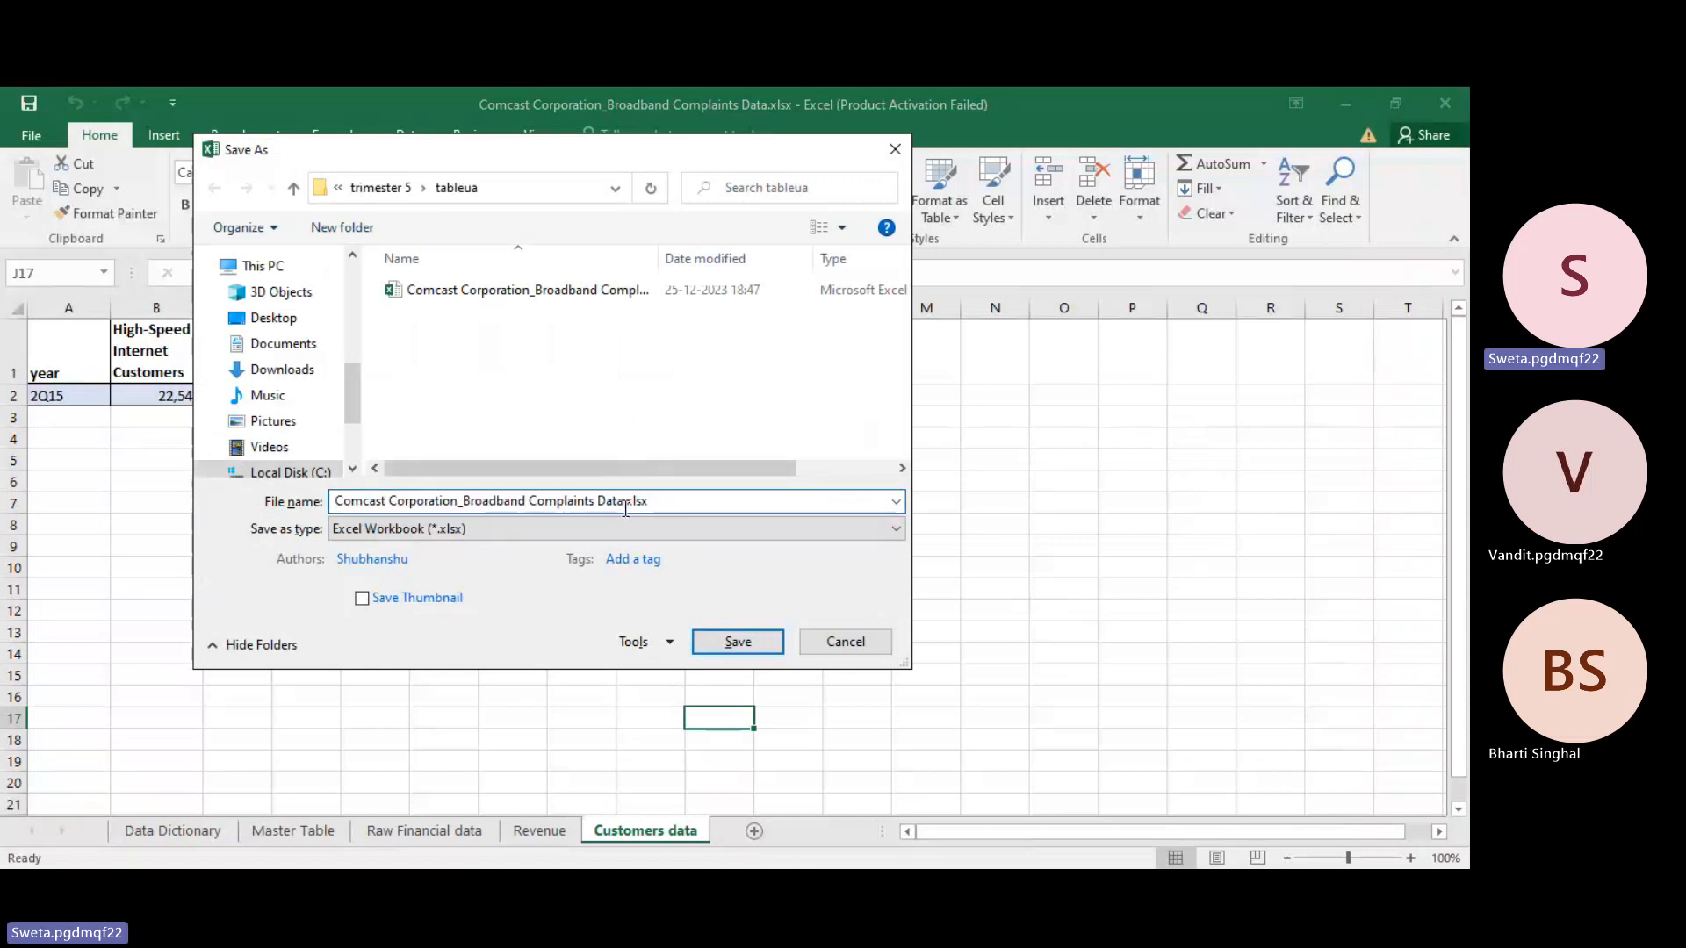
pyautogui.click(737, 642)
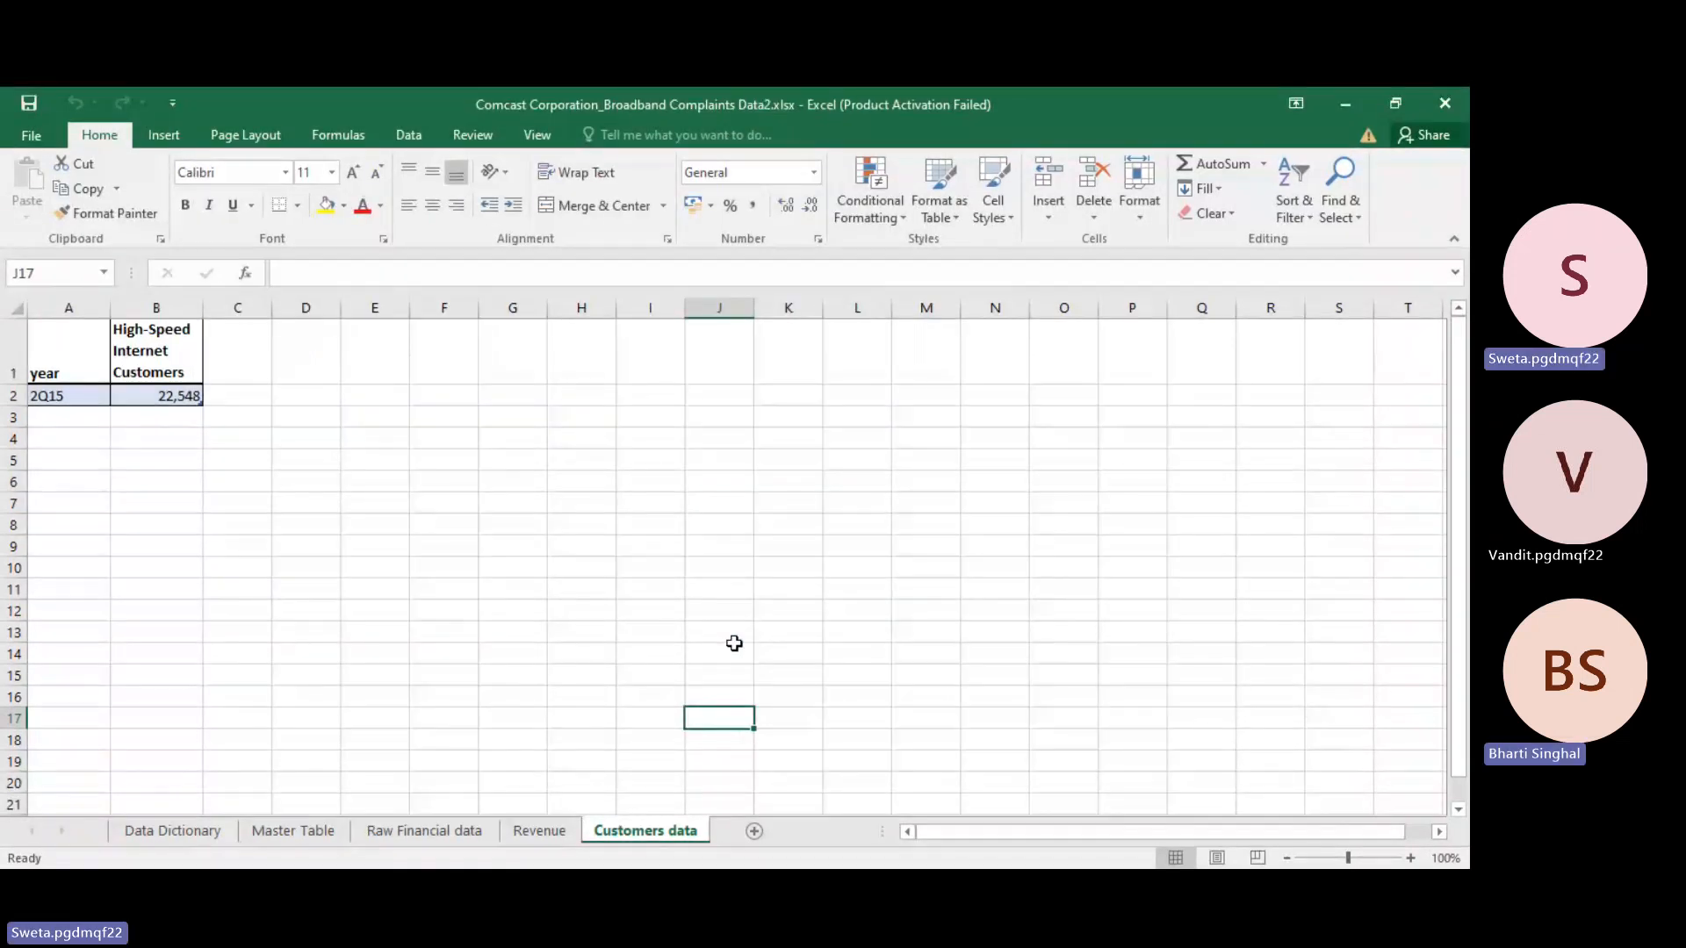
# Step: Review the complaint status definitions in the Data Dictionary sheet
pyautogui.click(178, 835)
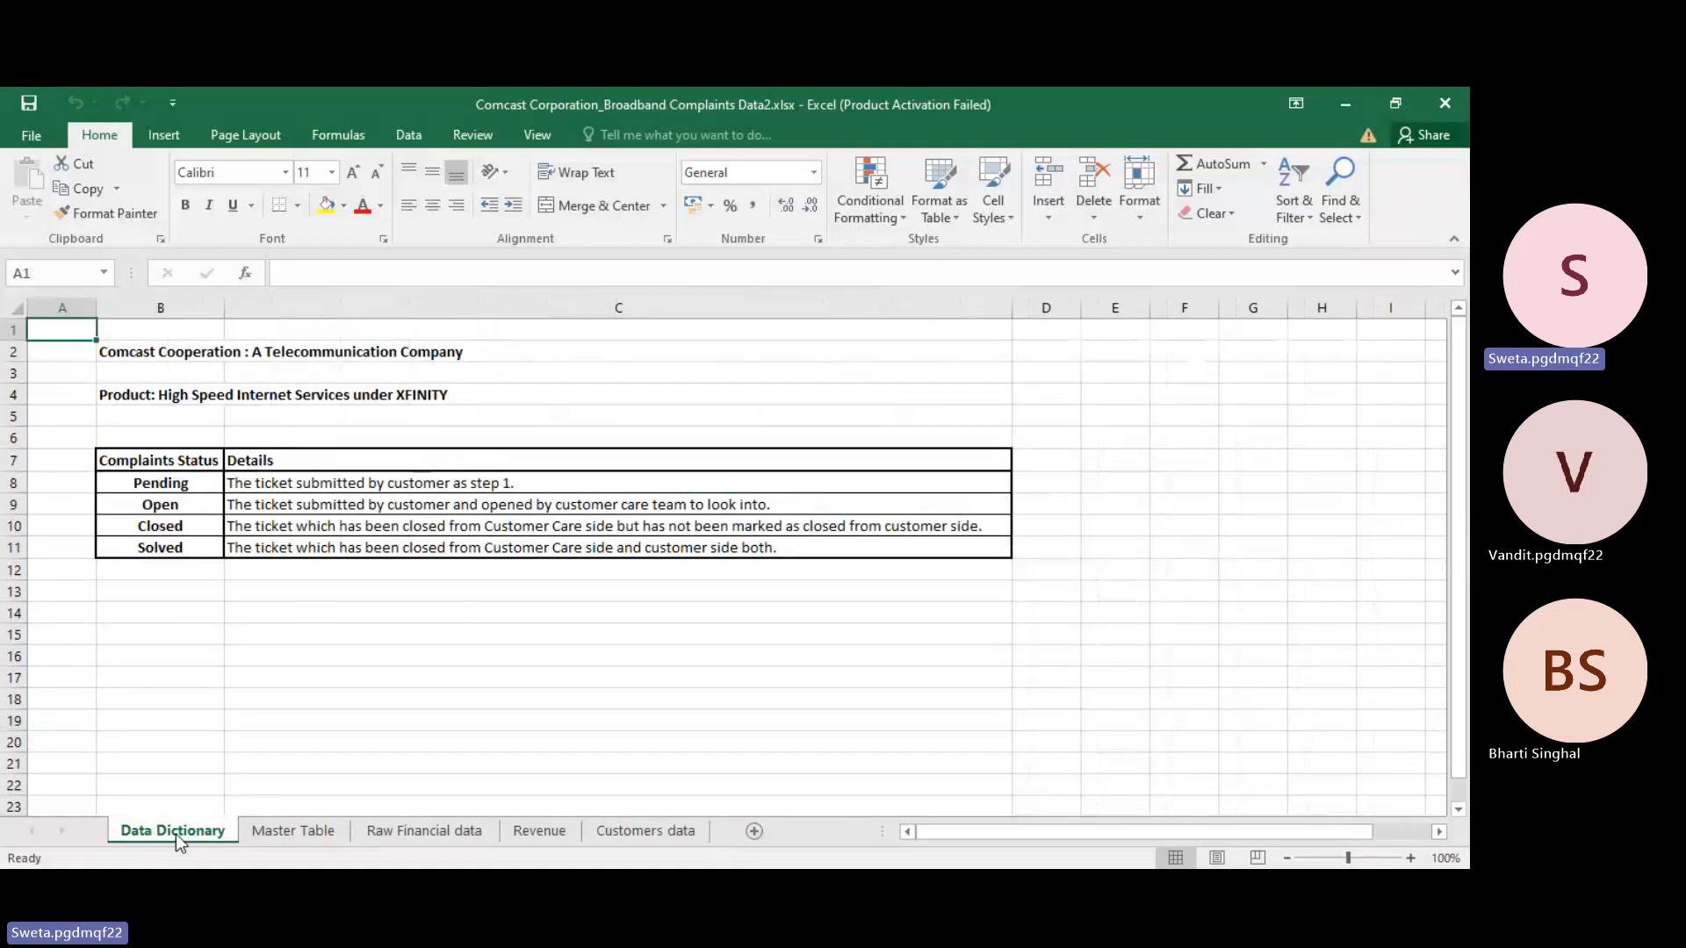
pyautogui.rightClick(176, 834)
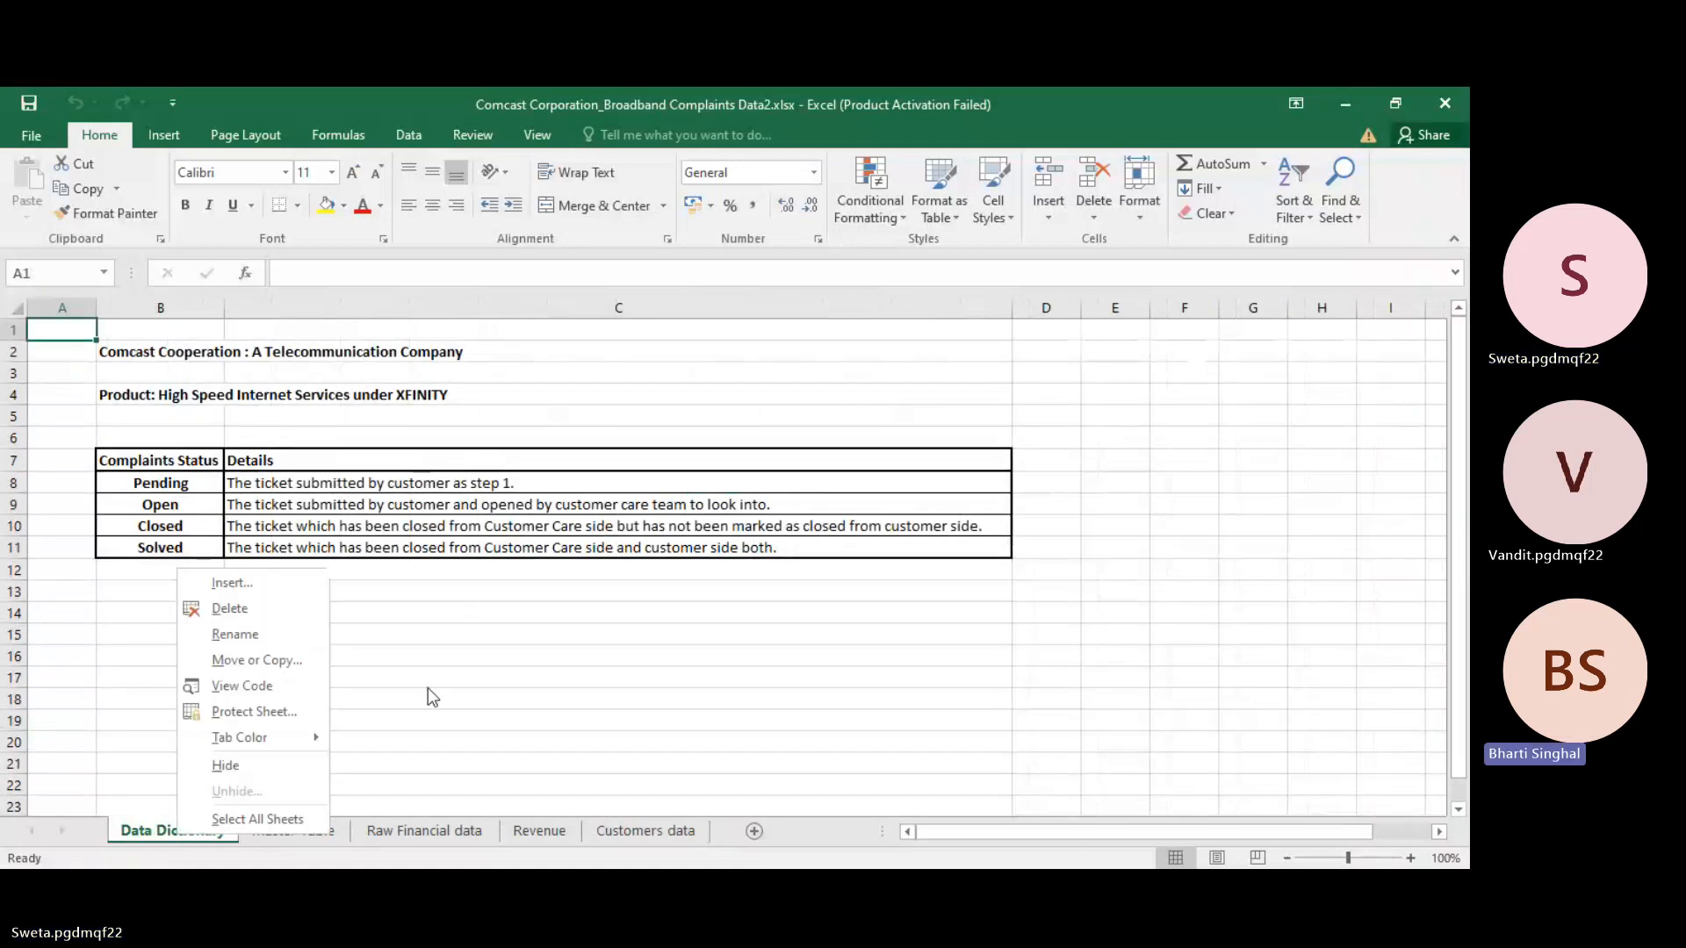
pyautogui.click(530, 686)
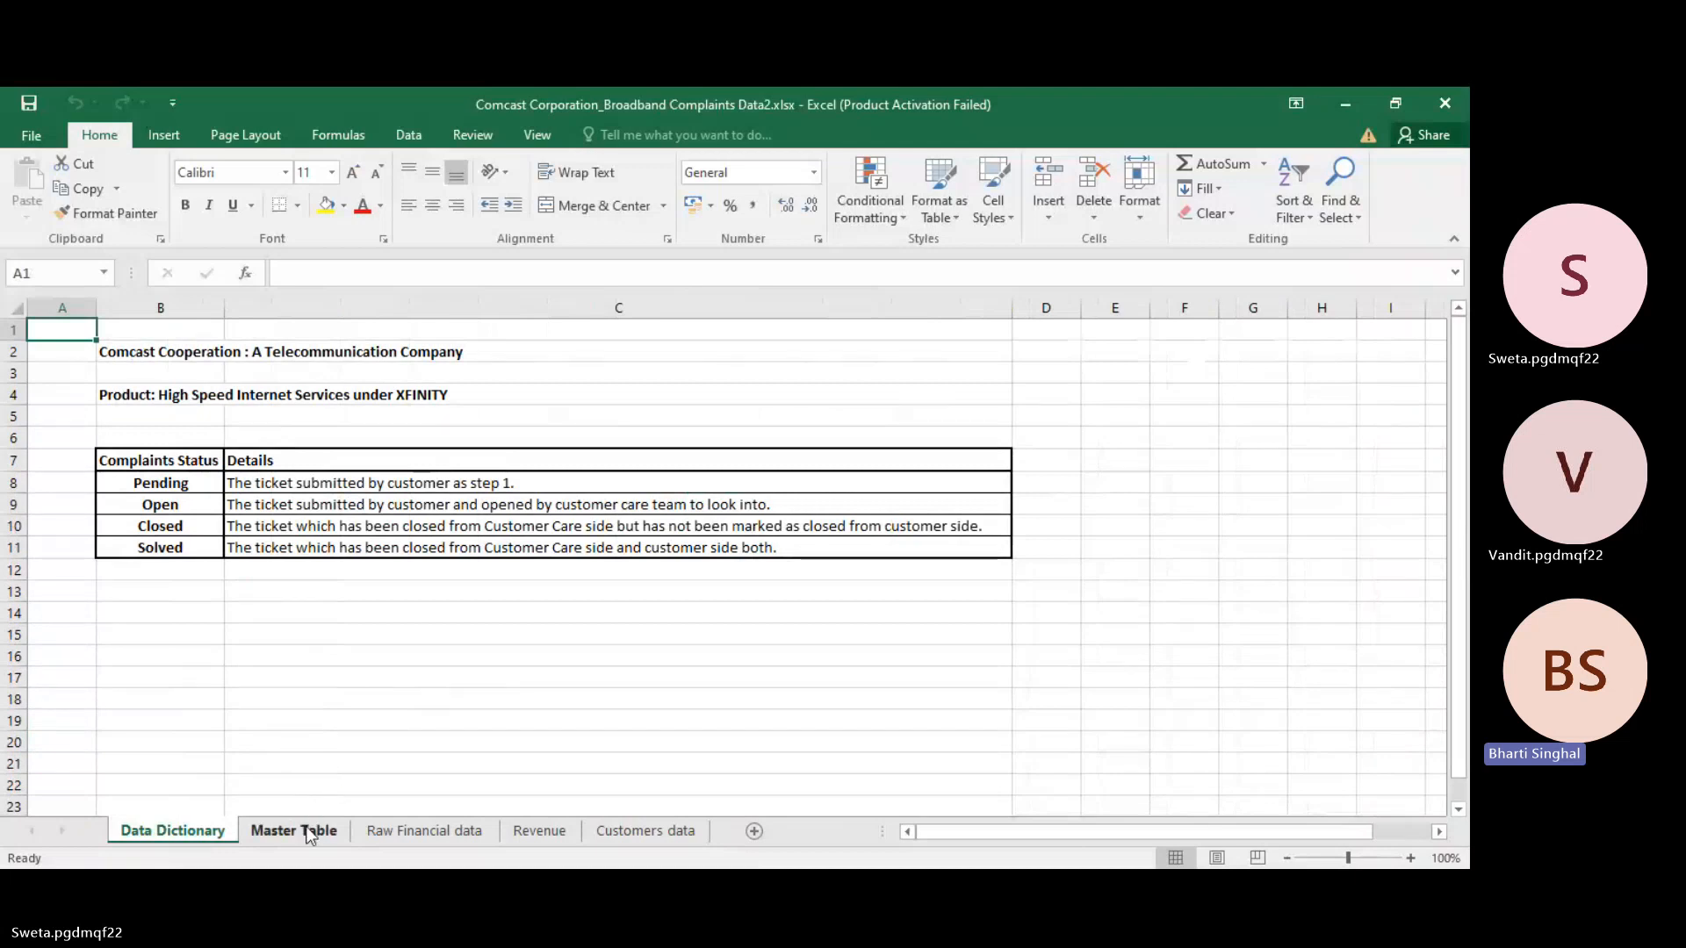
pyautogui.click(648, 660)
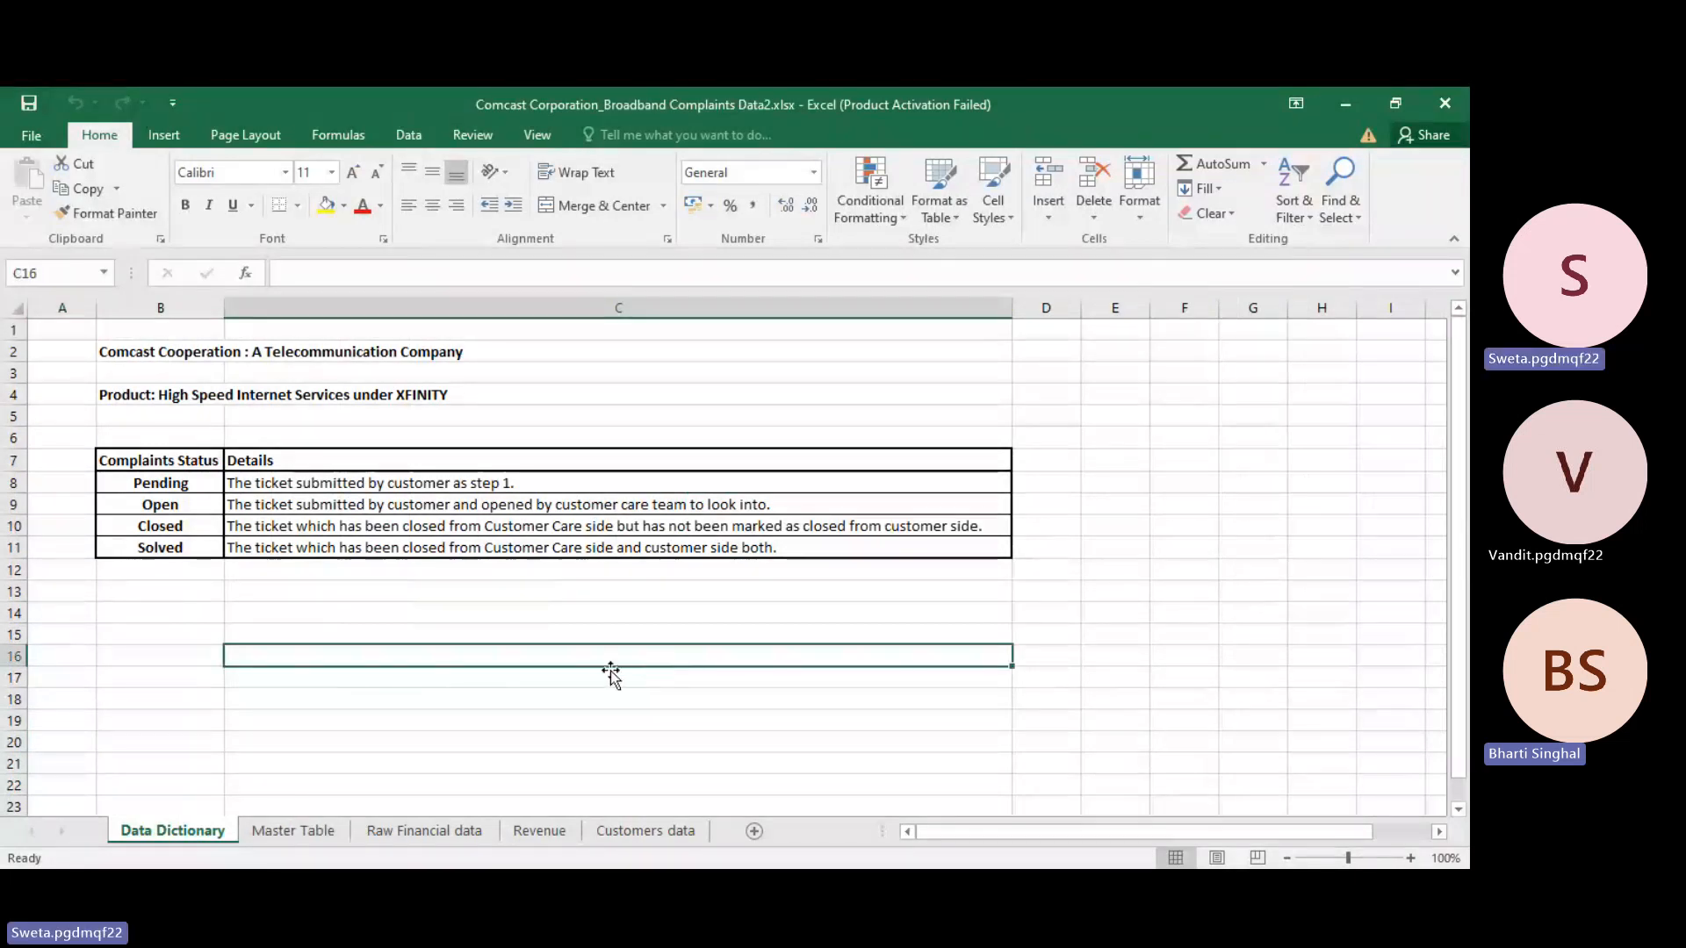
pyautogui.click(514, 701)
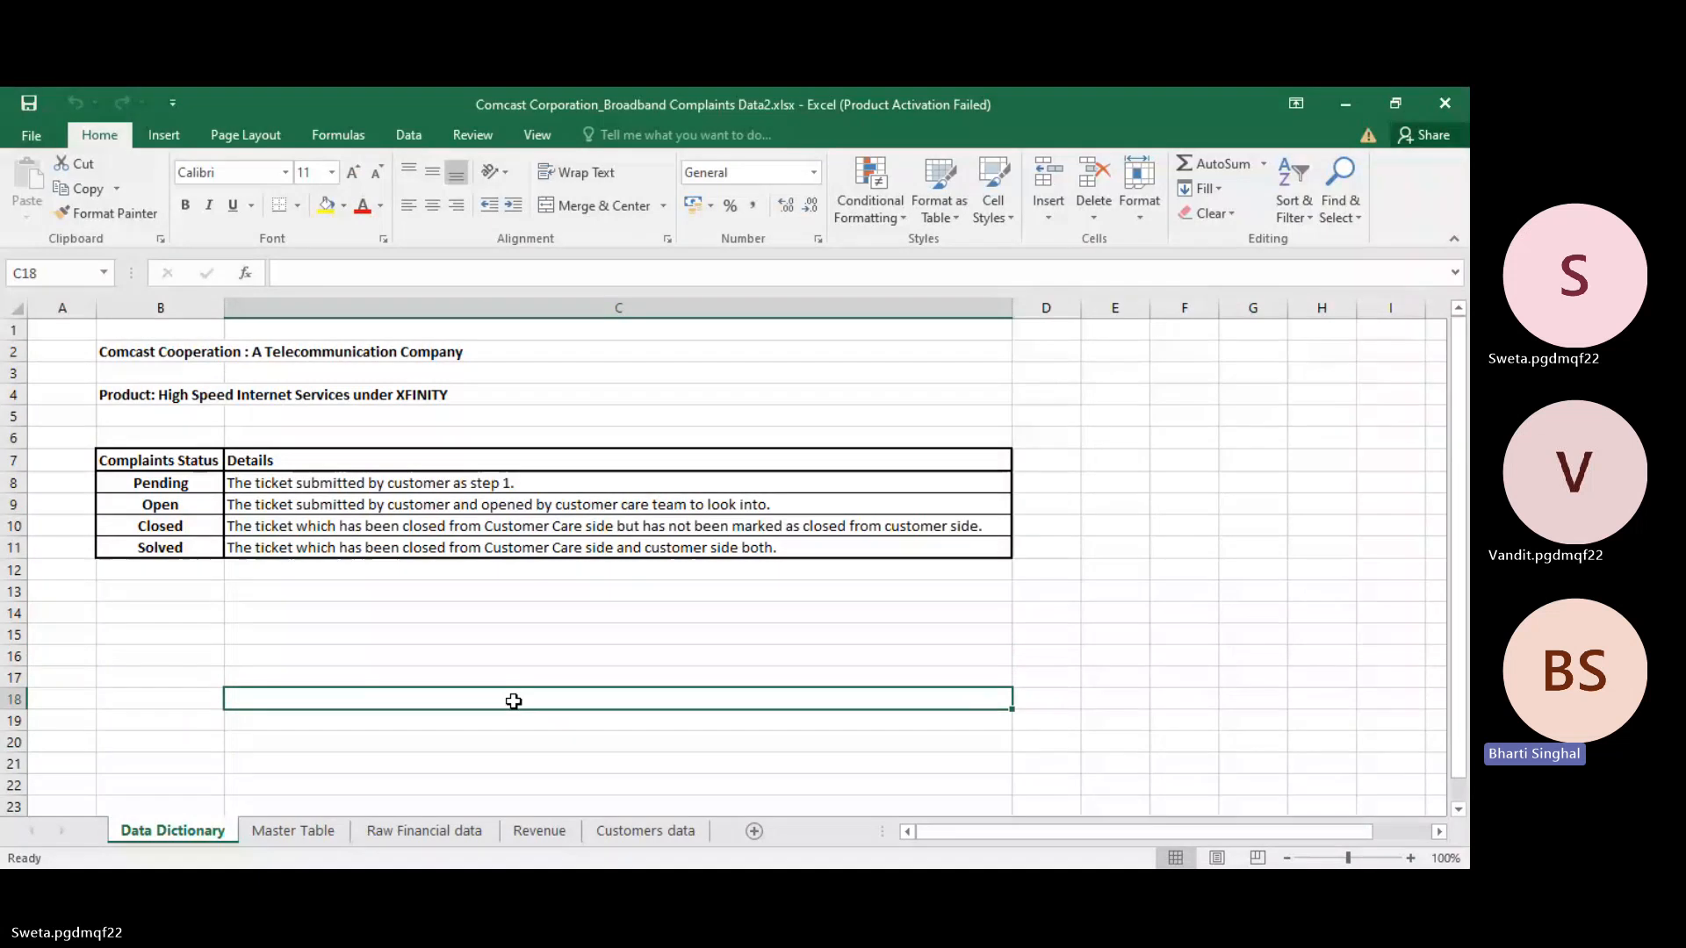
pyautogui.click(543, 615)
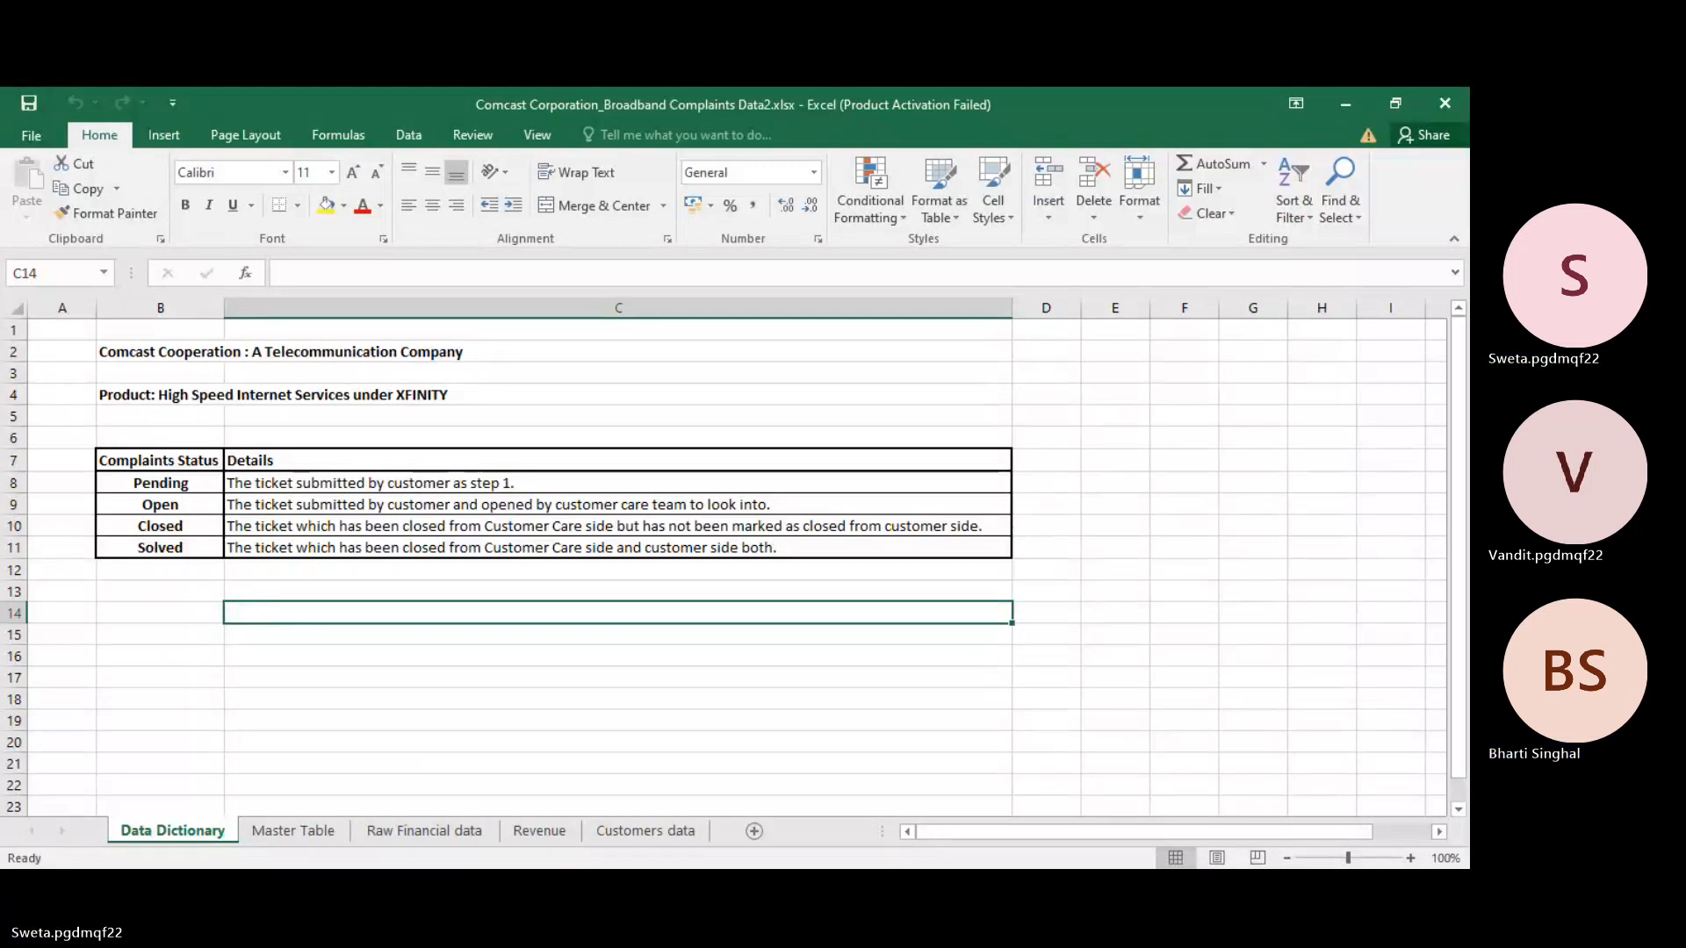
# Step: Switch to Tableau and connect to the Excel workbook Comcast Corporation_Broadband Complaints Data2.xlsx in the tableua folder
pyautogui.hotkey('alt', 'Tab')
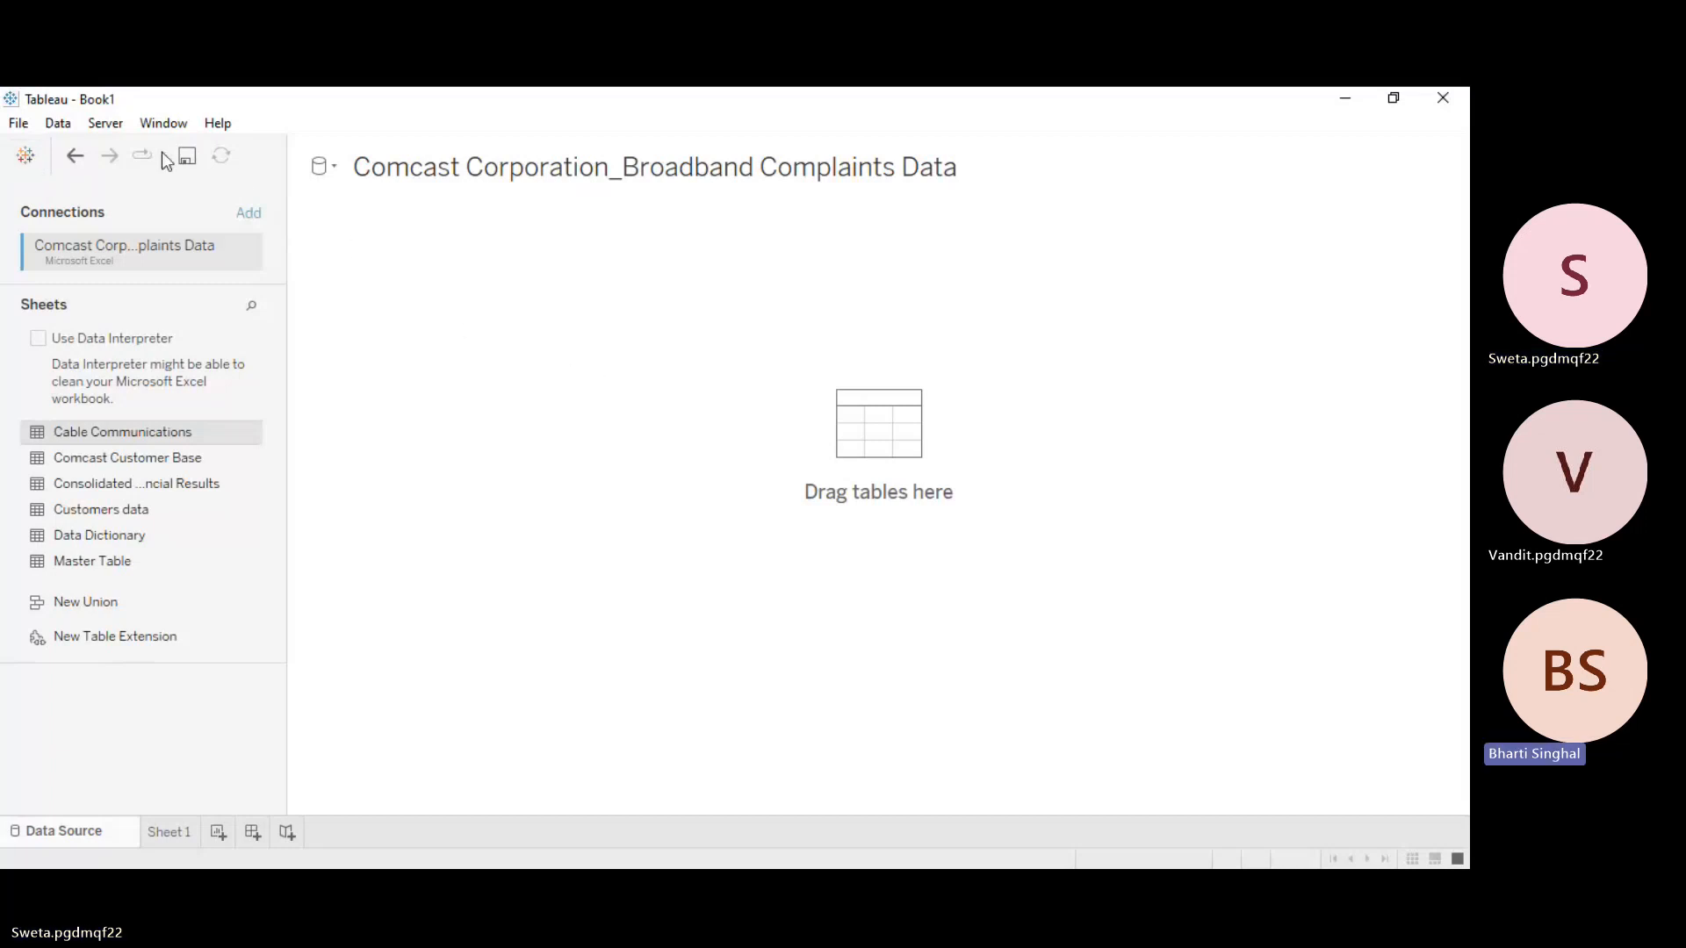
pyautogui.click(74, 156)
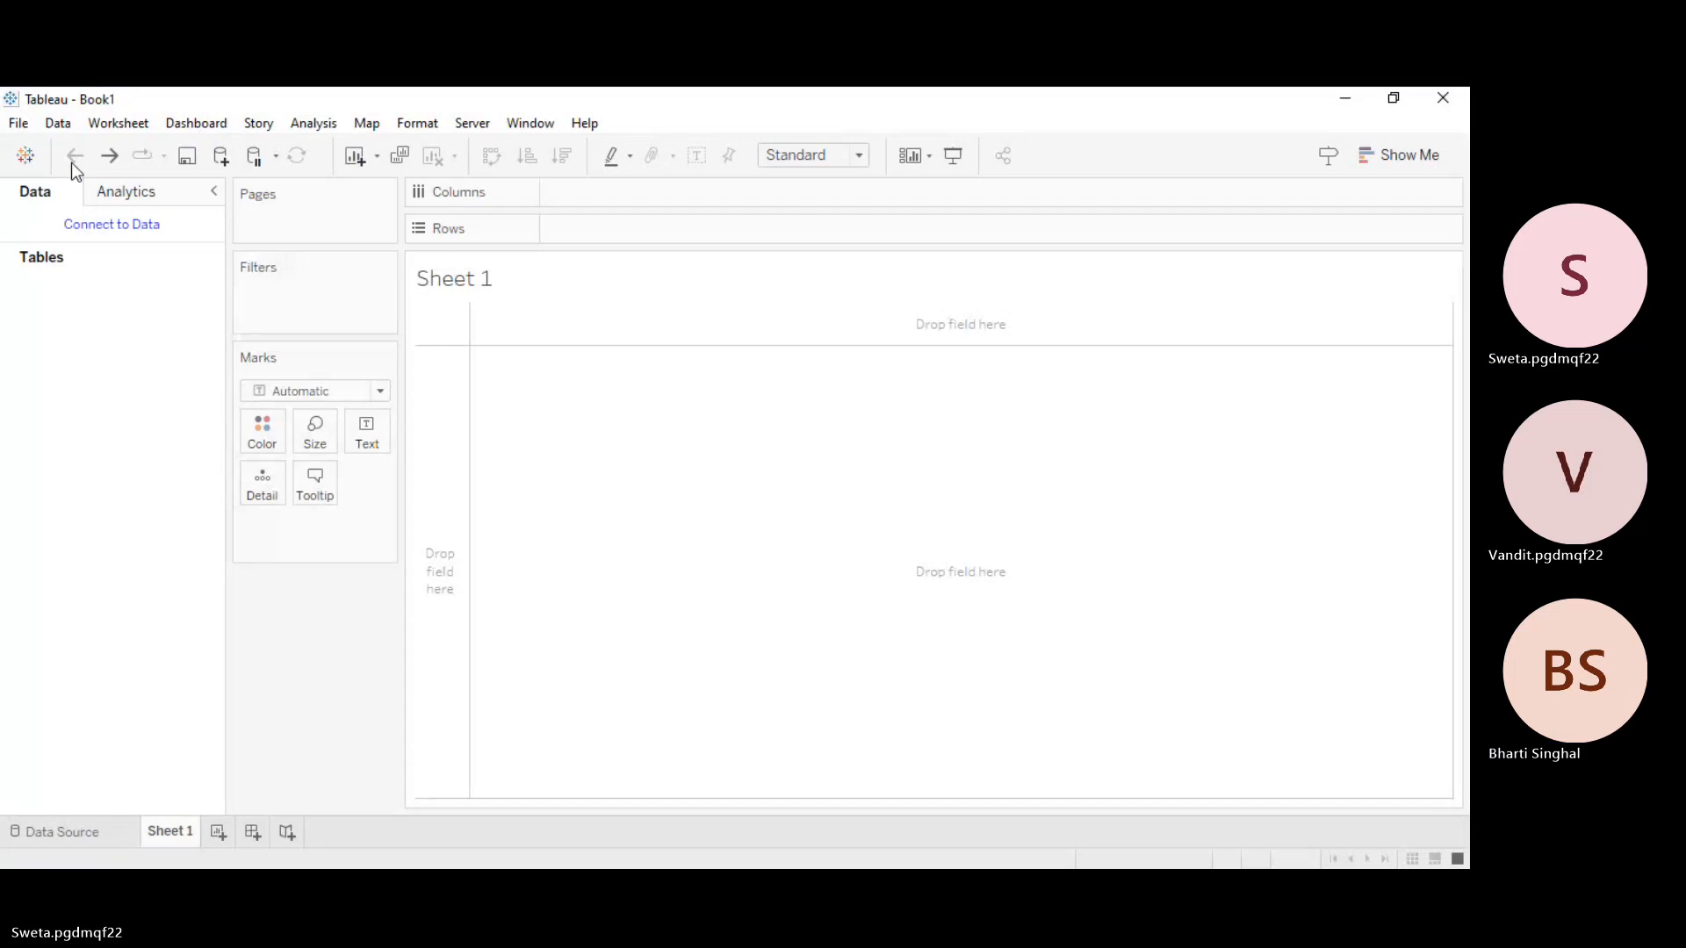
pyautogui.click(25, 155)
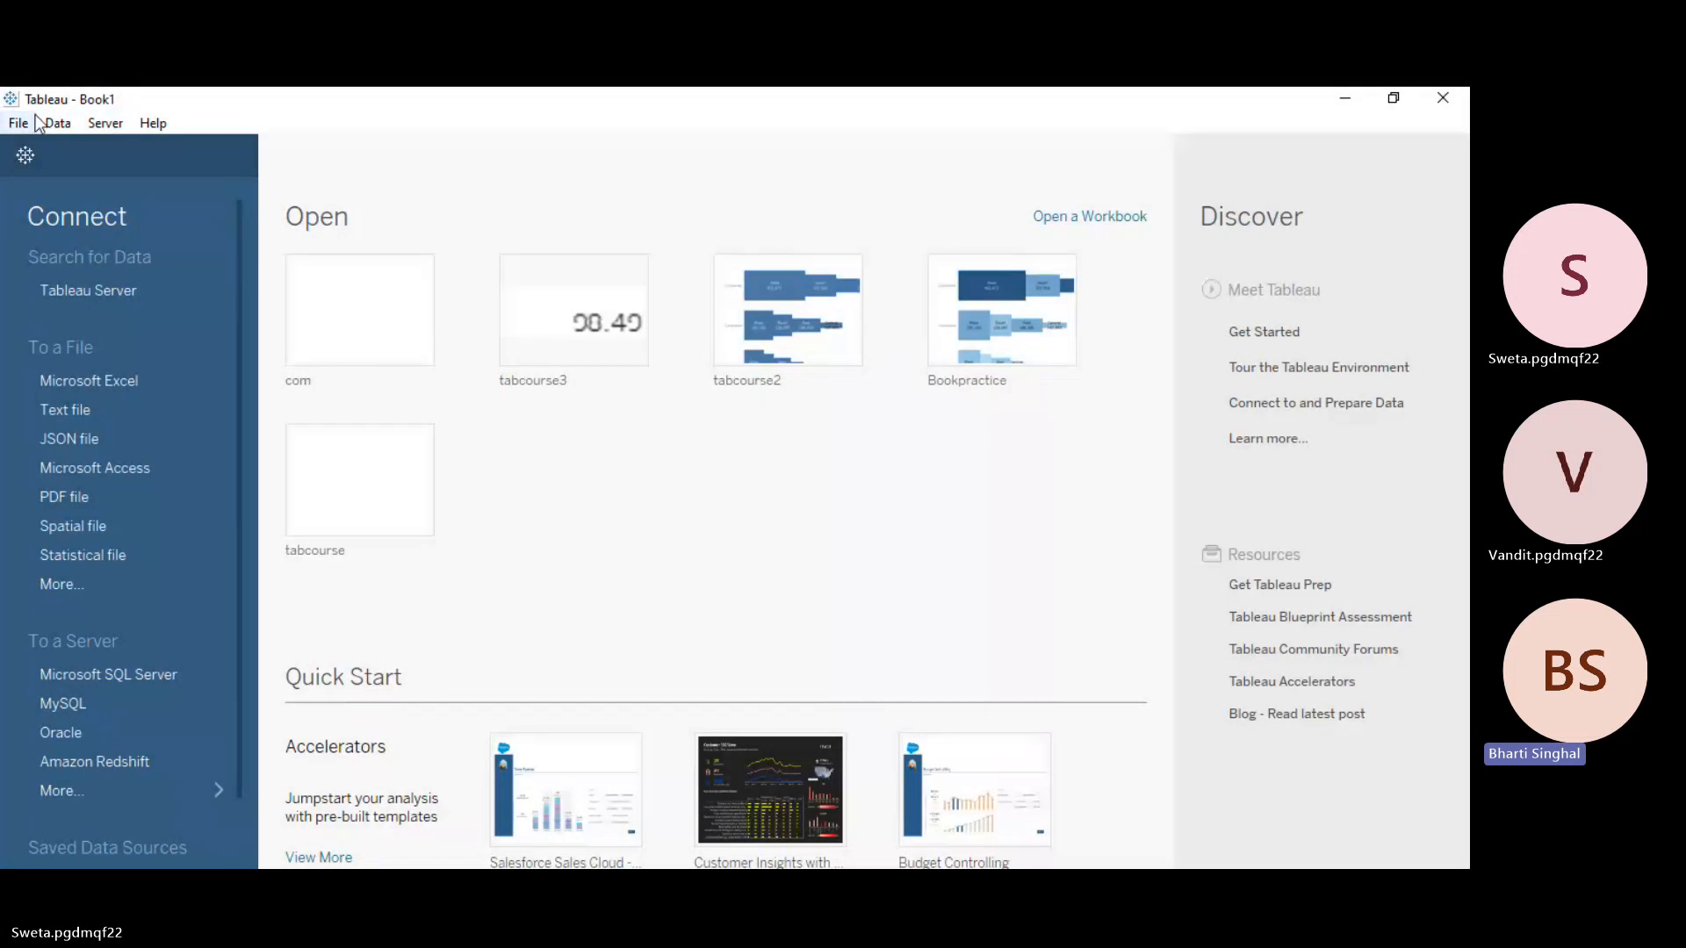
pyautogui.click(26, 155)
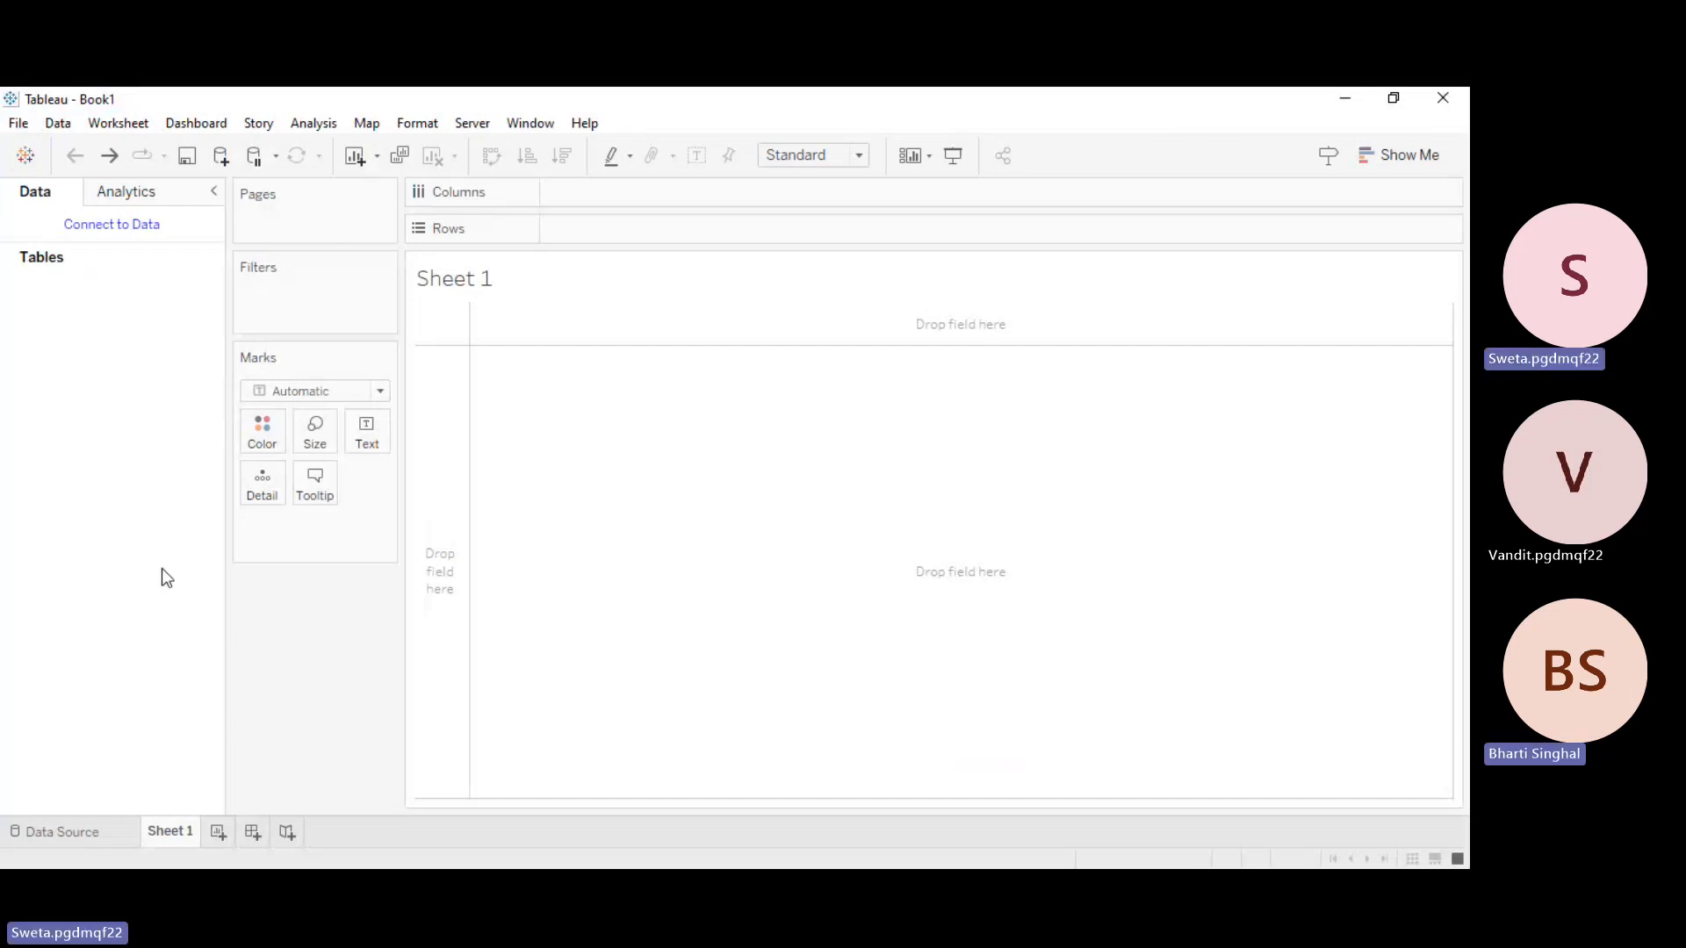
pyautogui.click(25, 160)
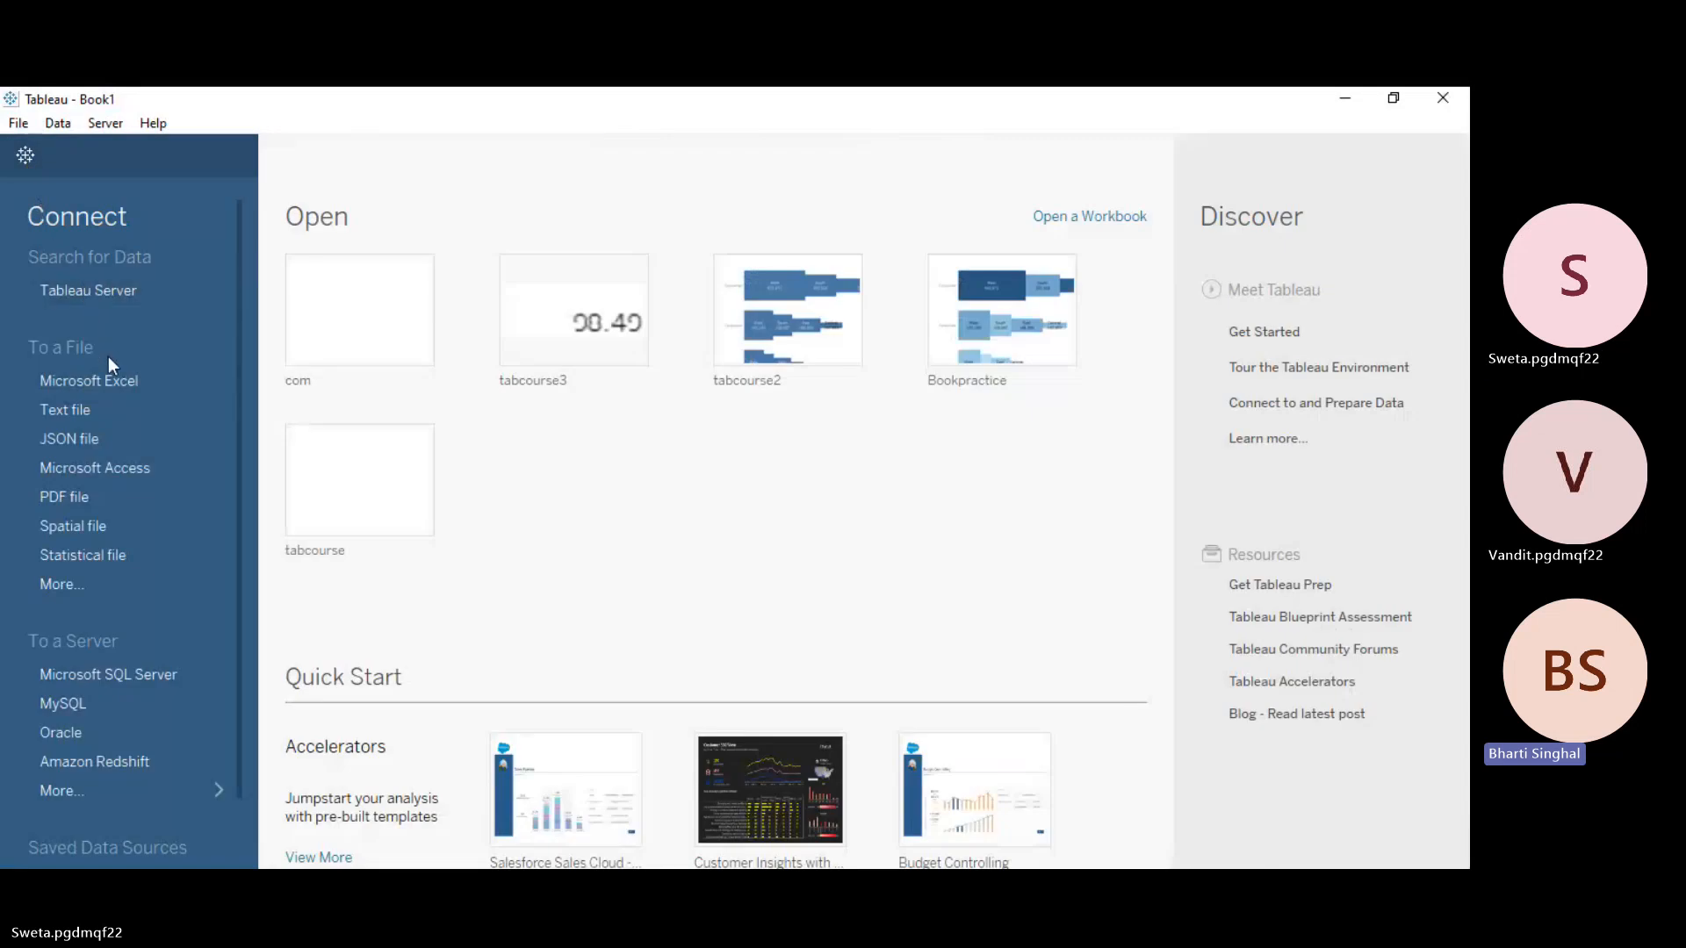
pyautogui.click(120, 378)
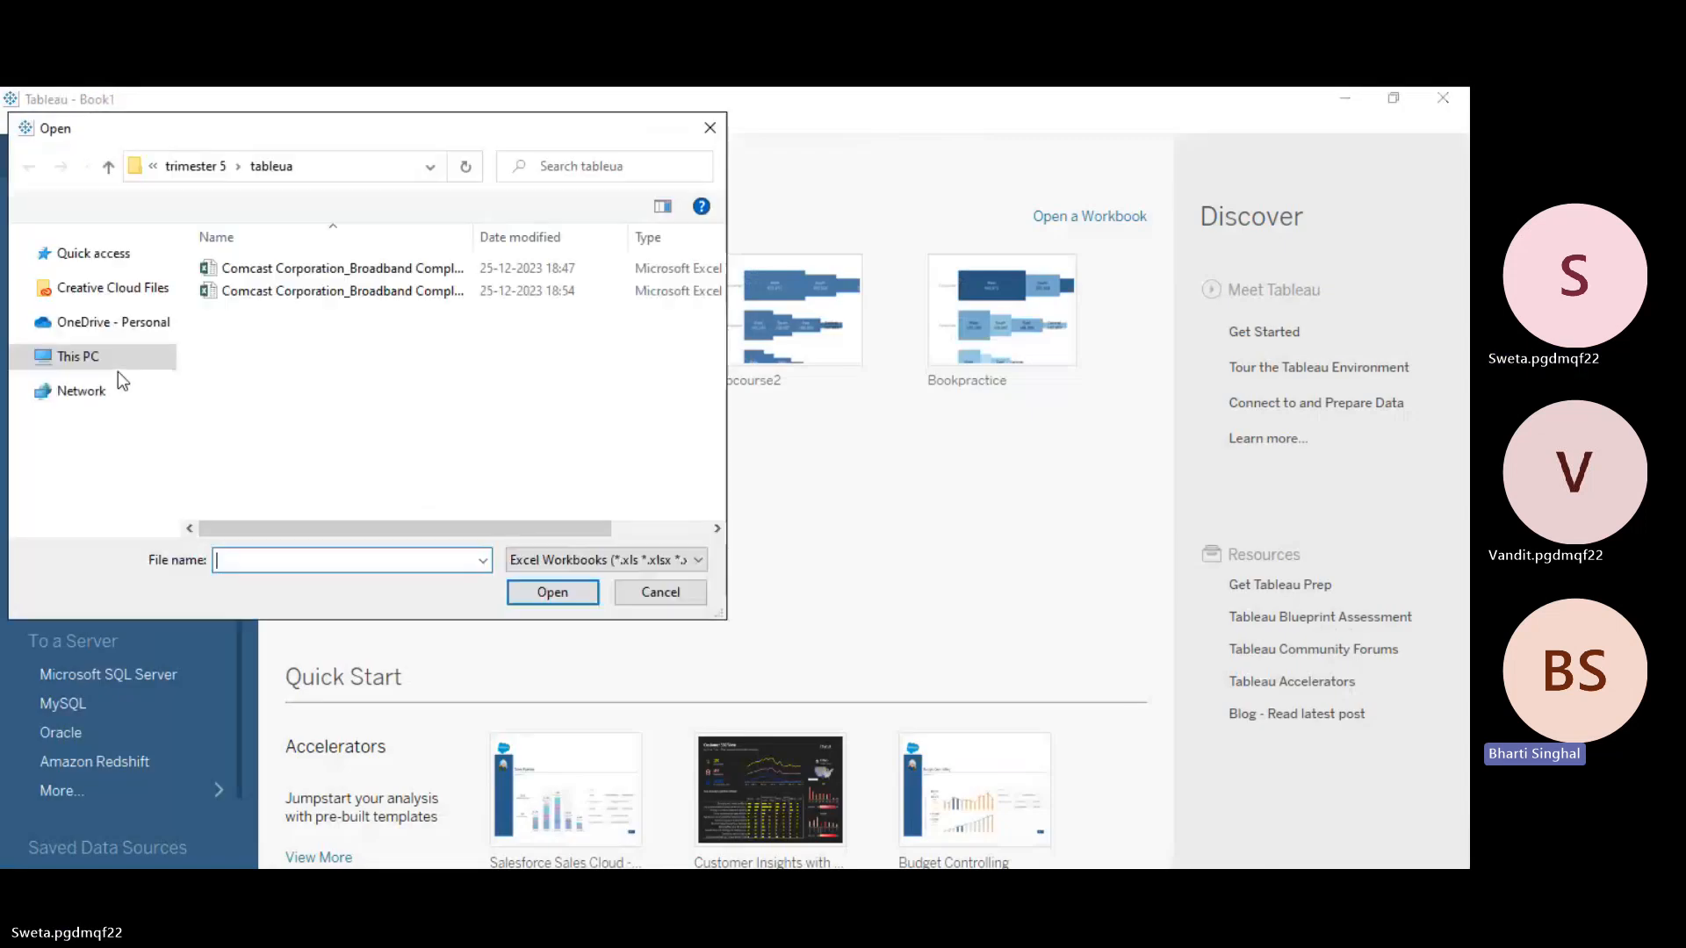
pyautogui.click(381, 290)
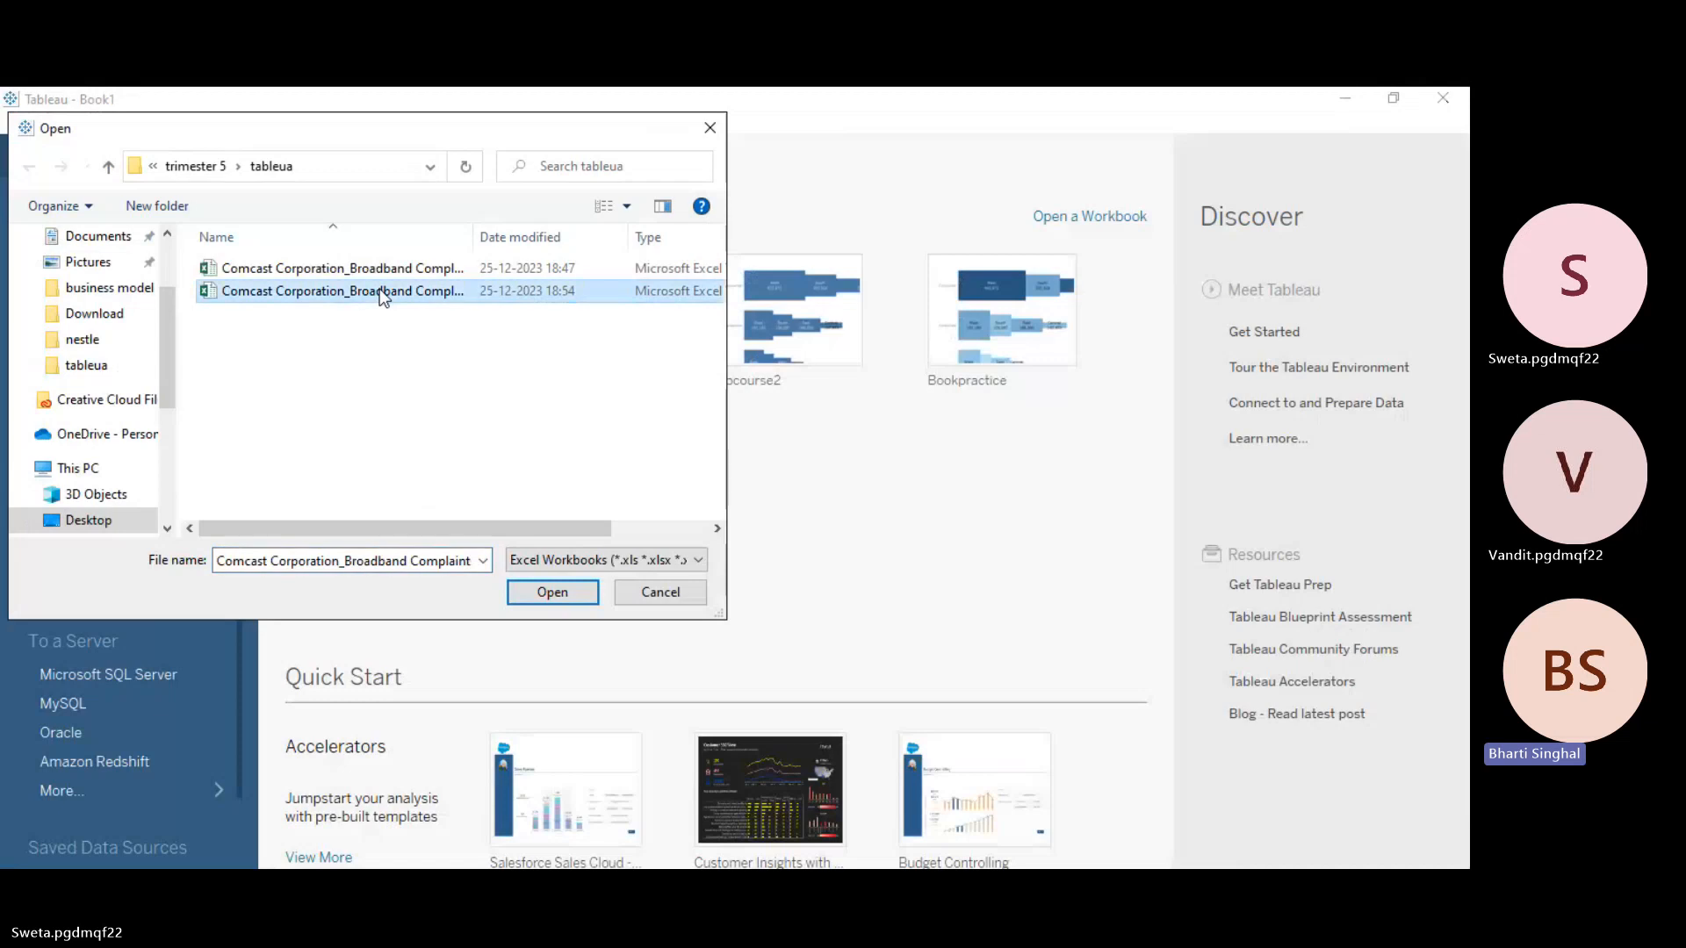
pyautogui.click(401, 560)
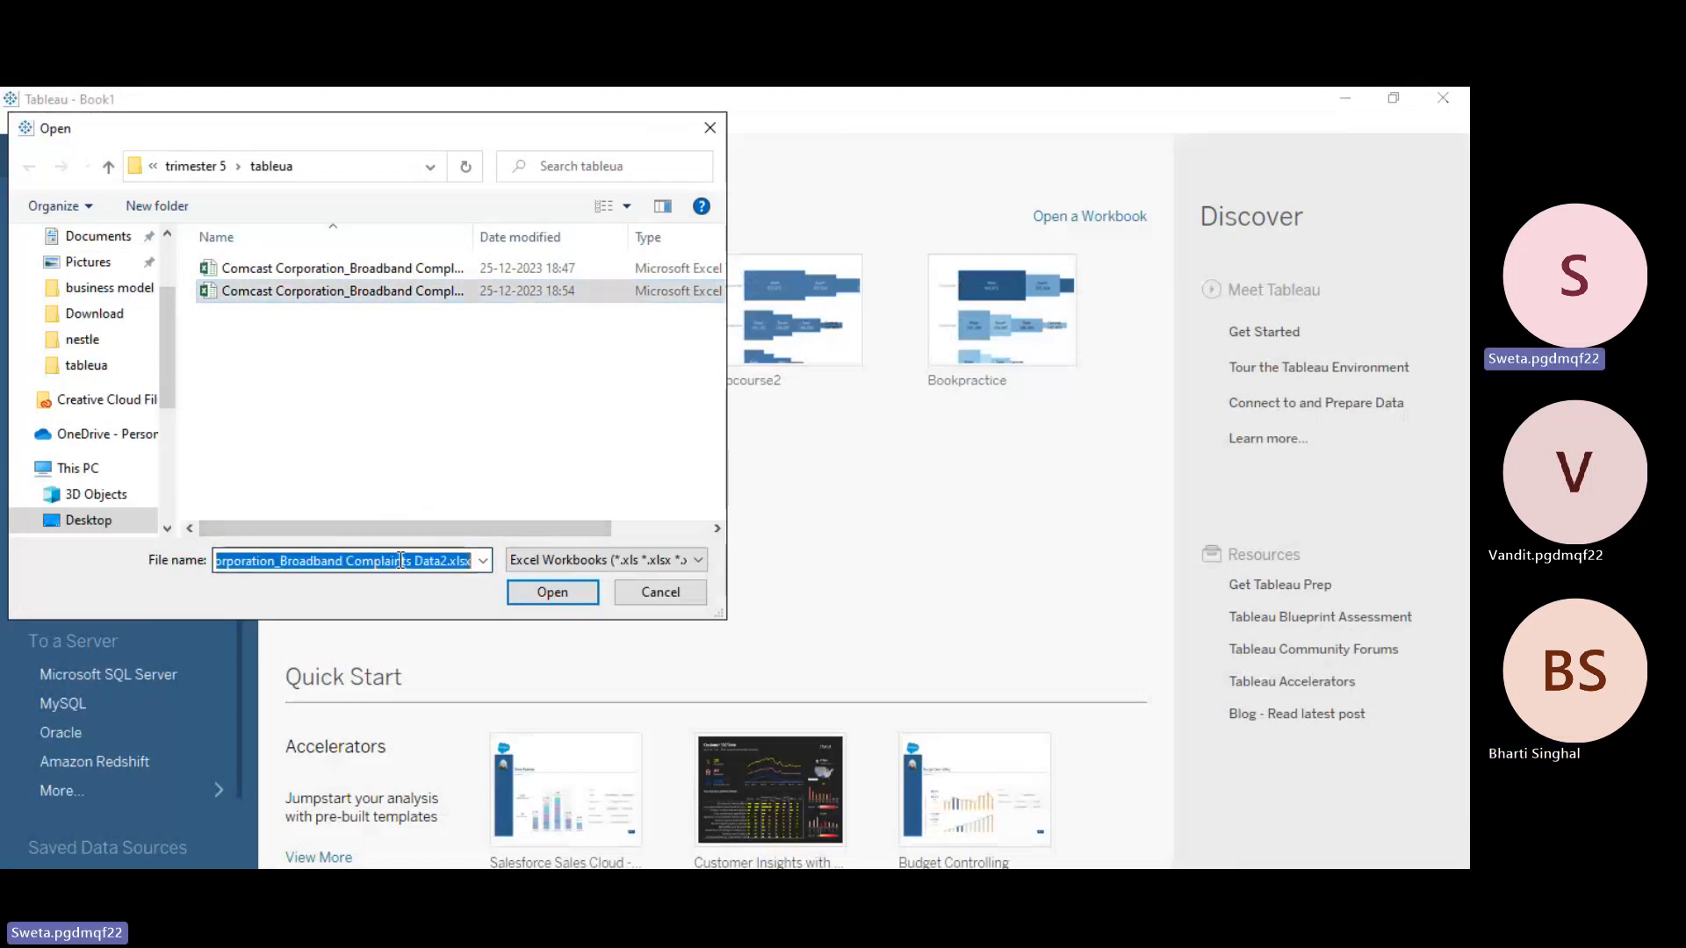
pyautogui.press('End')
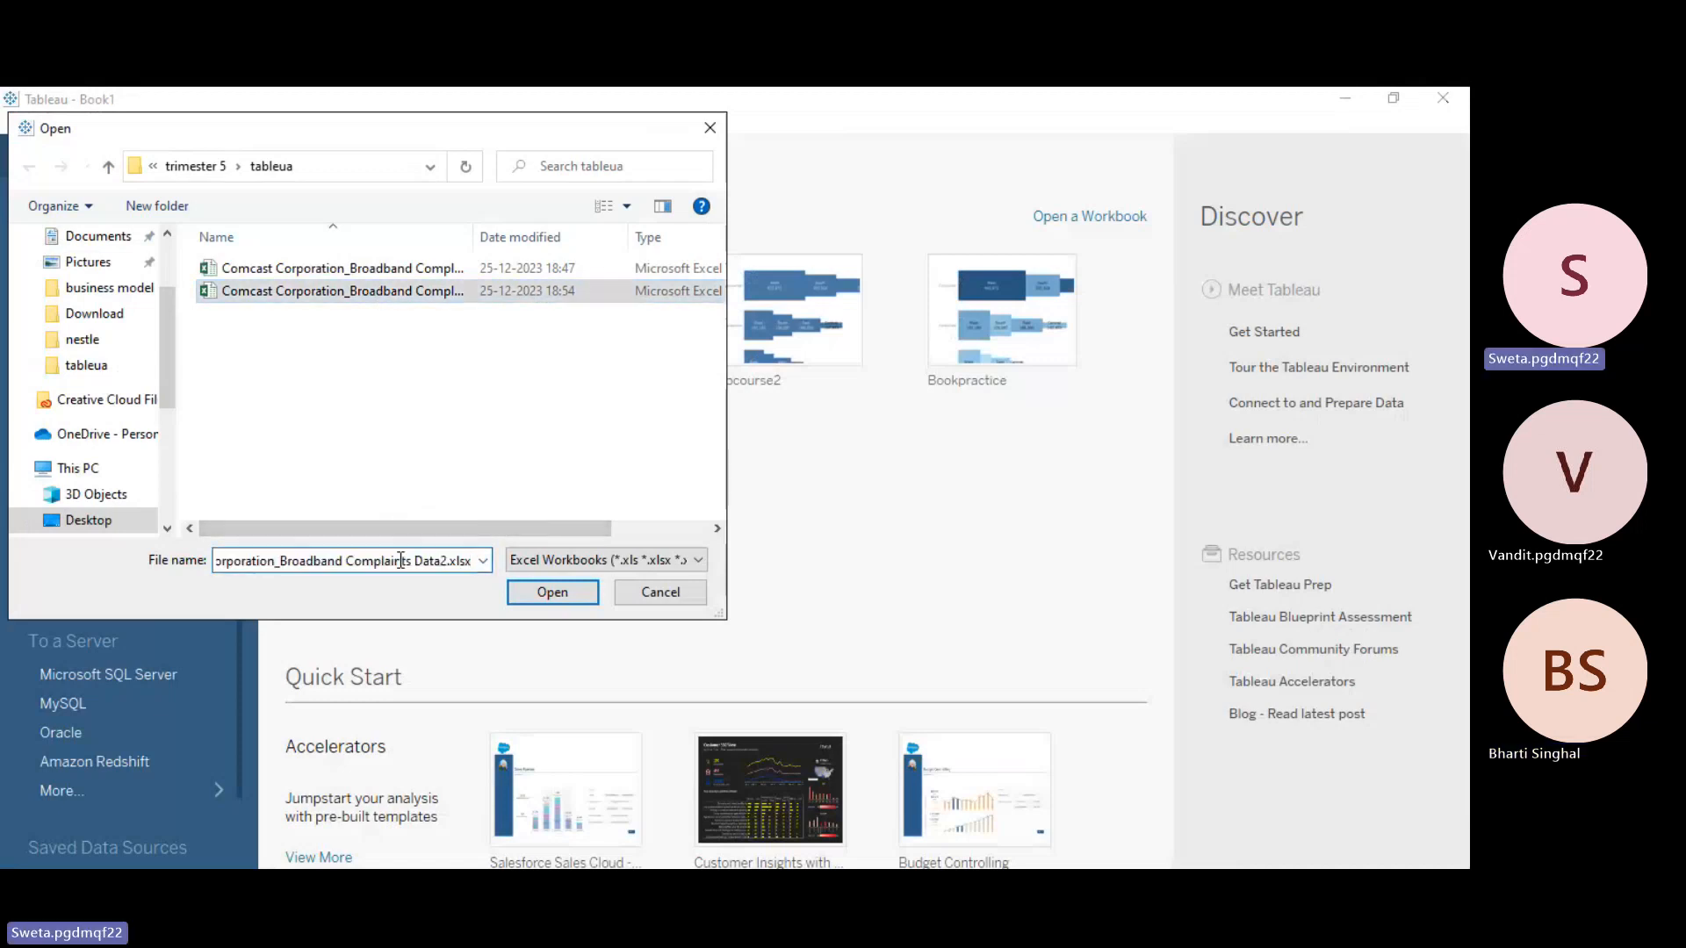
pyautogui.click(577, 596)
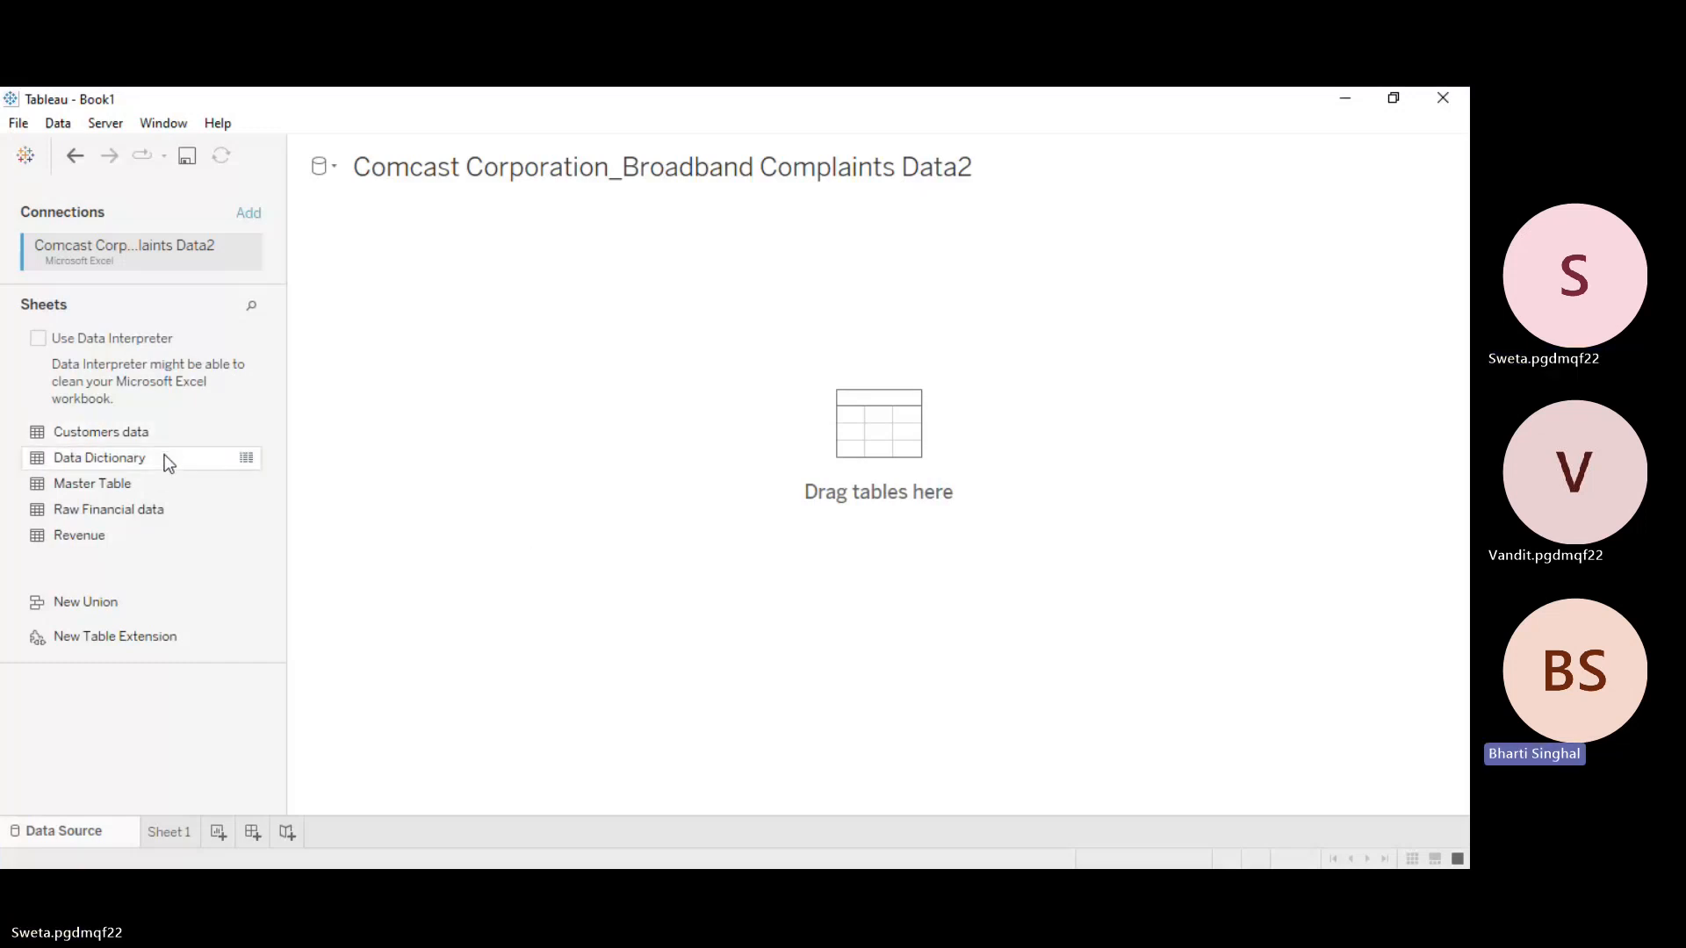
# Step: Try adding the Raw Financial data sheet to the data source canvas, and undo the addition
pyautogui.click(150, 518)
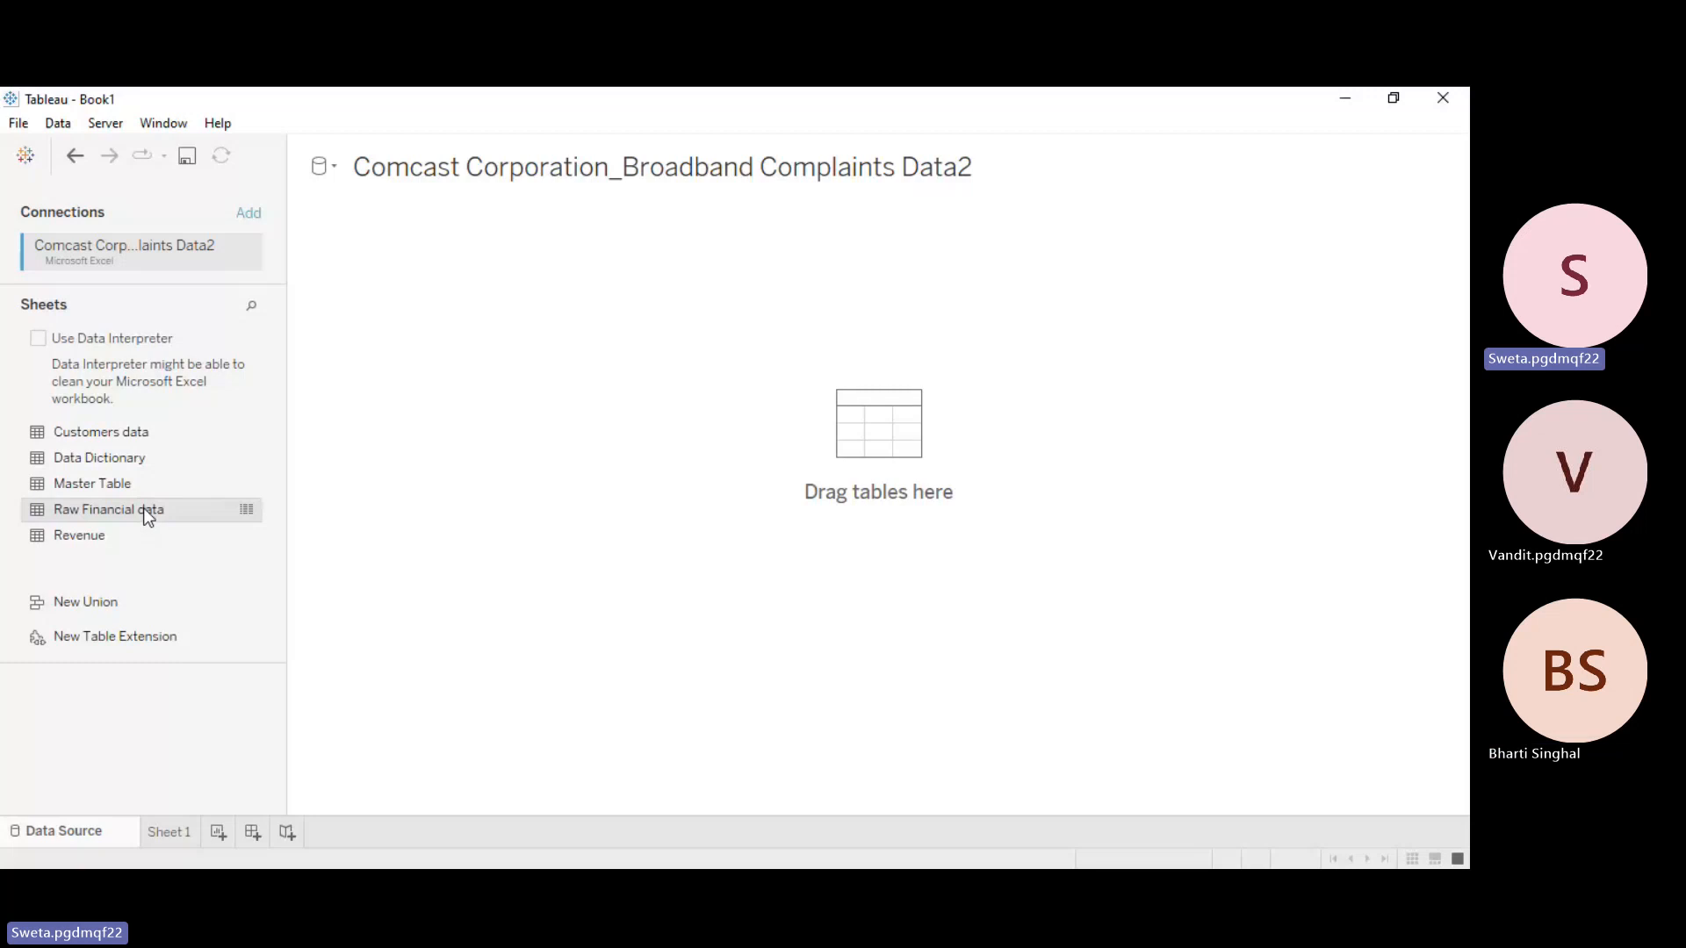
pyautogui.doubleClick(205, 510)
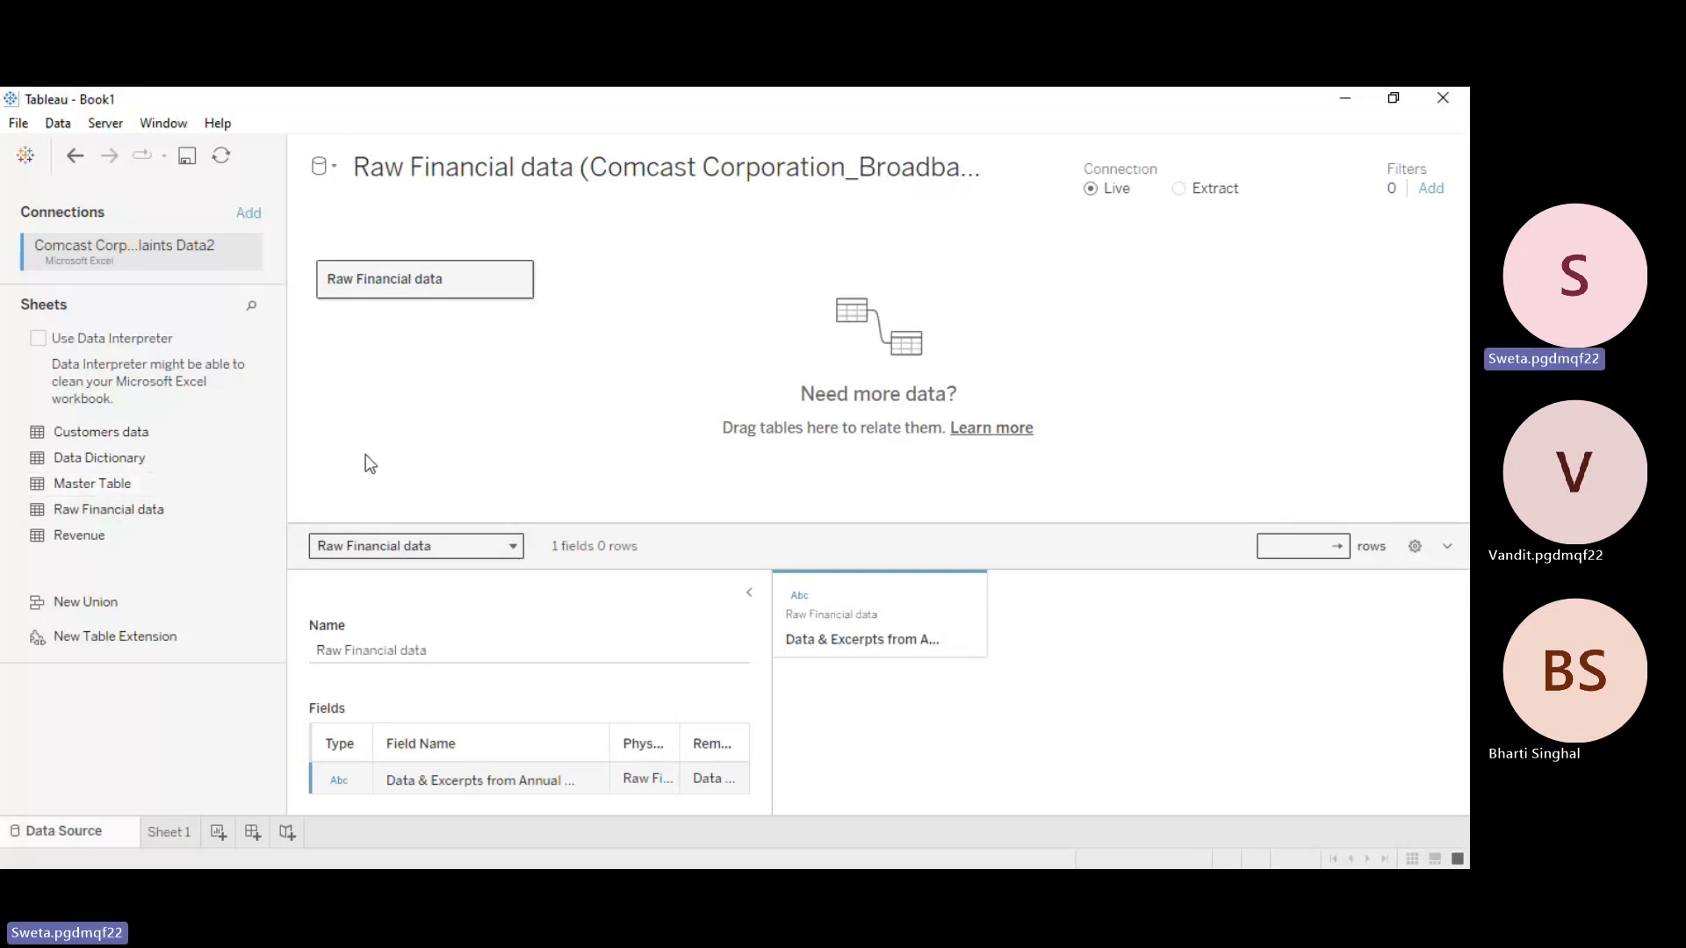
pyautogui.hotkey('ctrl', 'z')
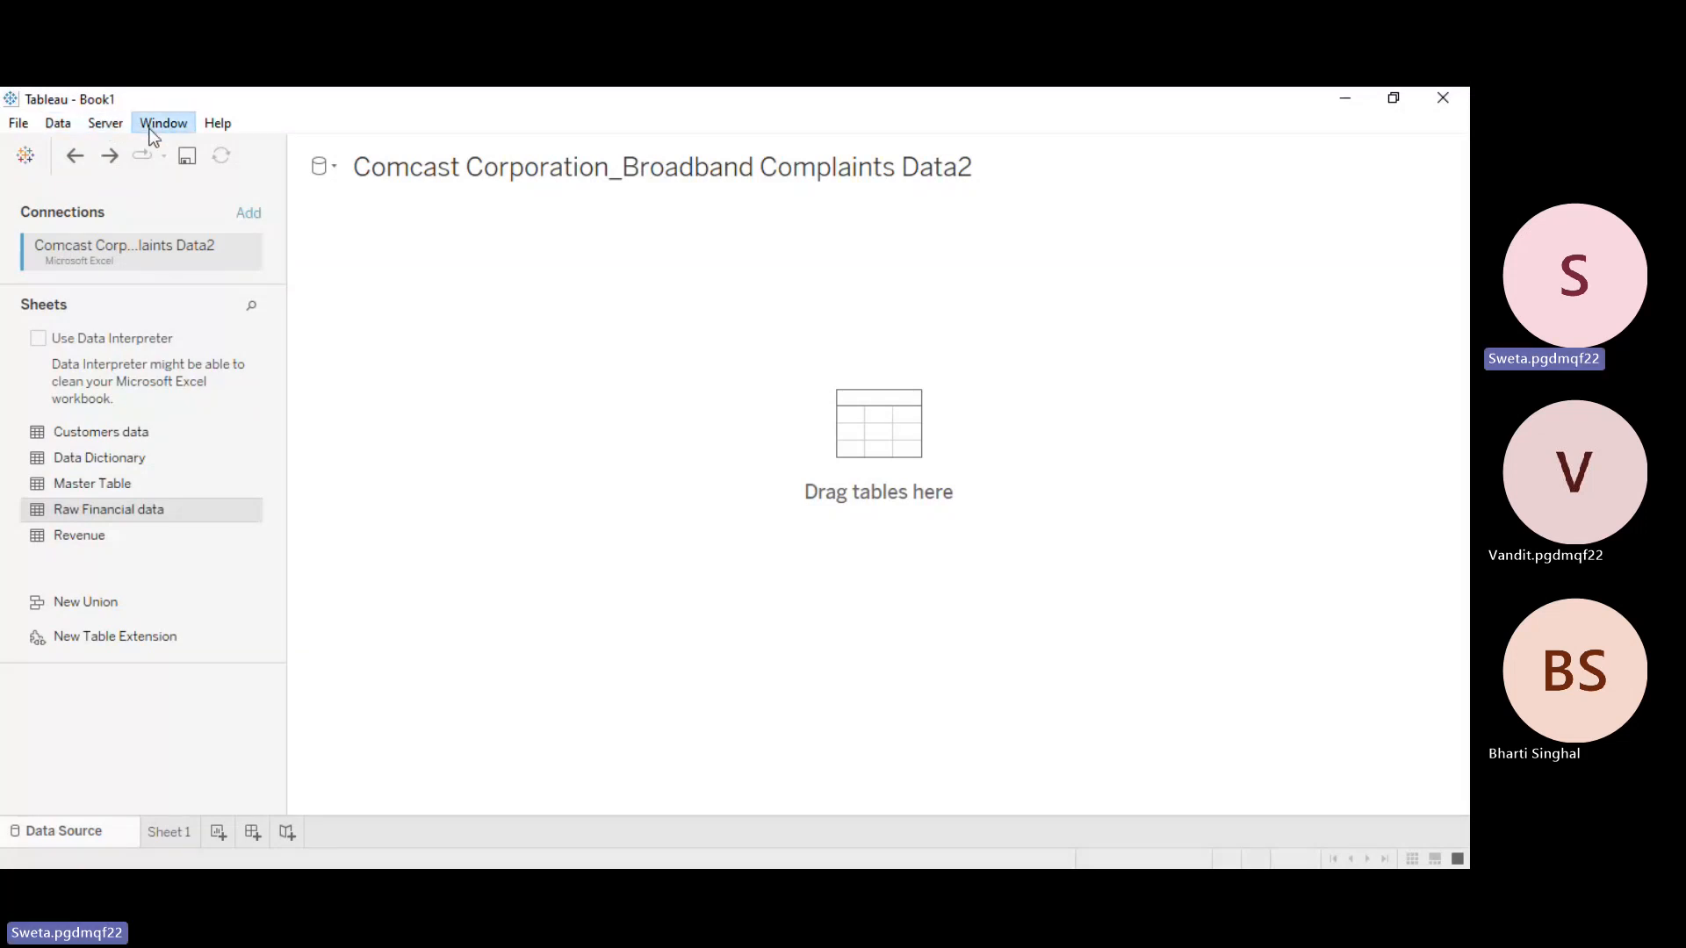
pyautogui.click(26, 156)
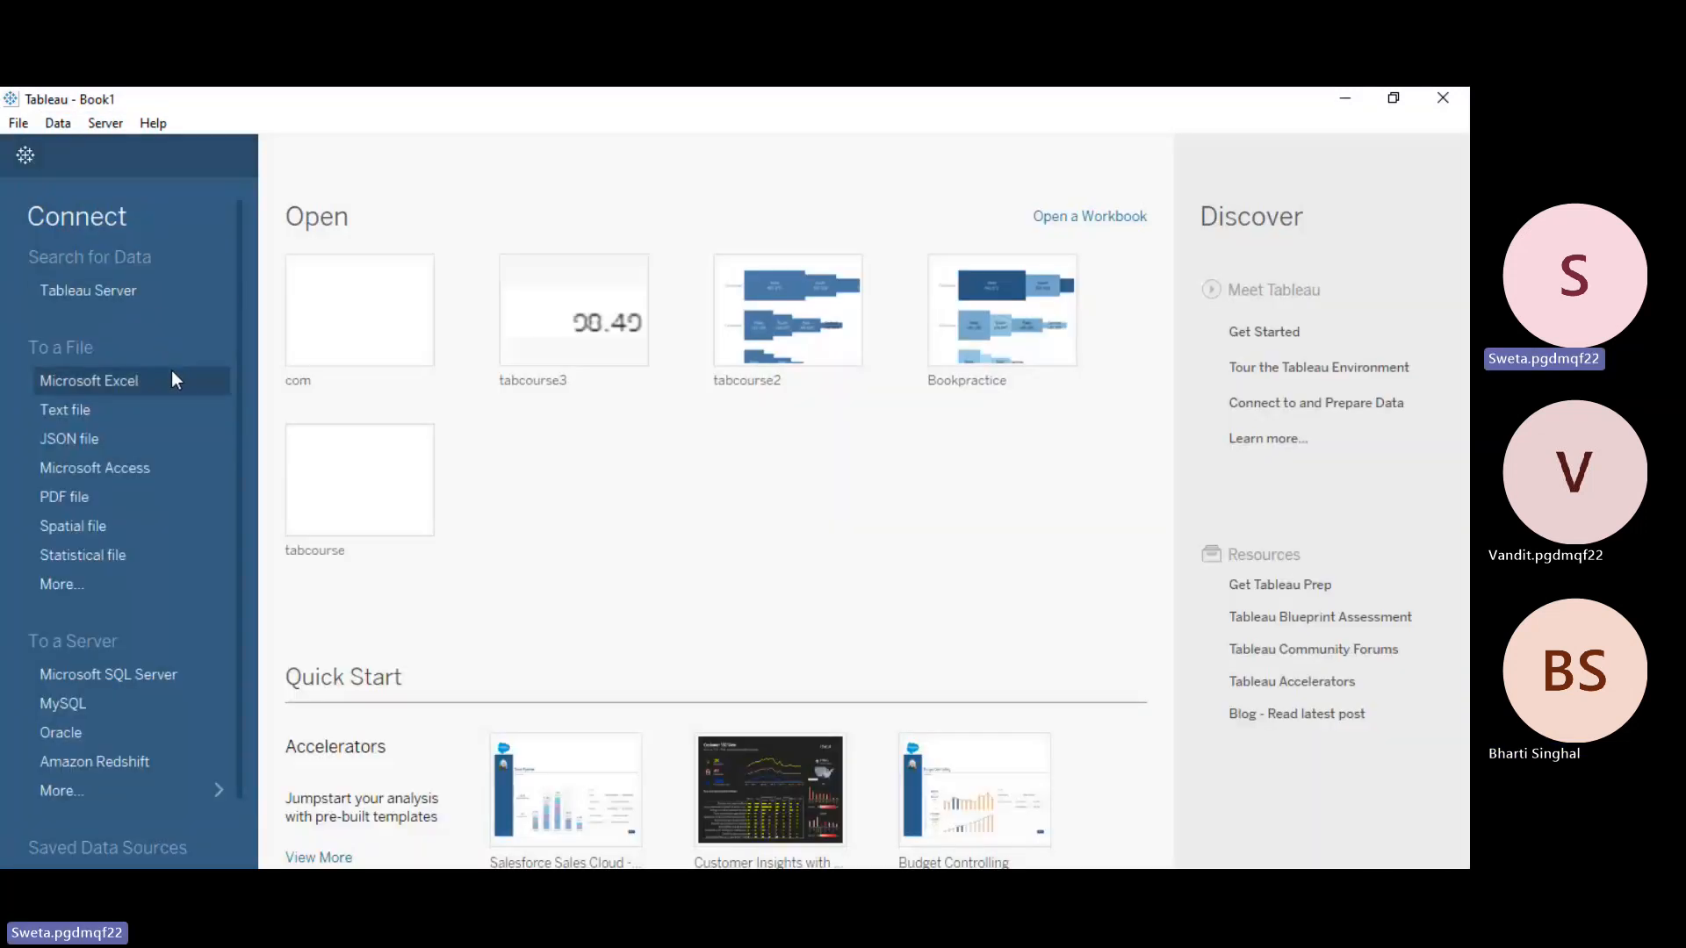
pyautogui.click(172, 379)
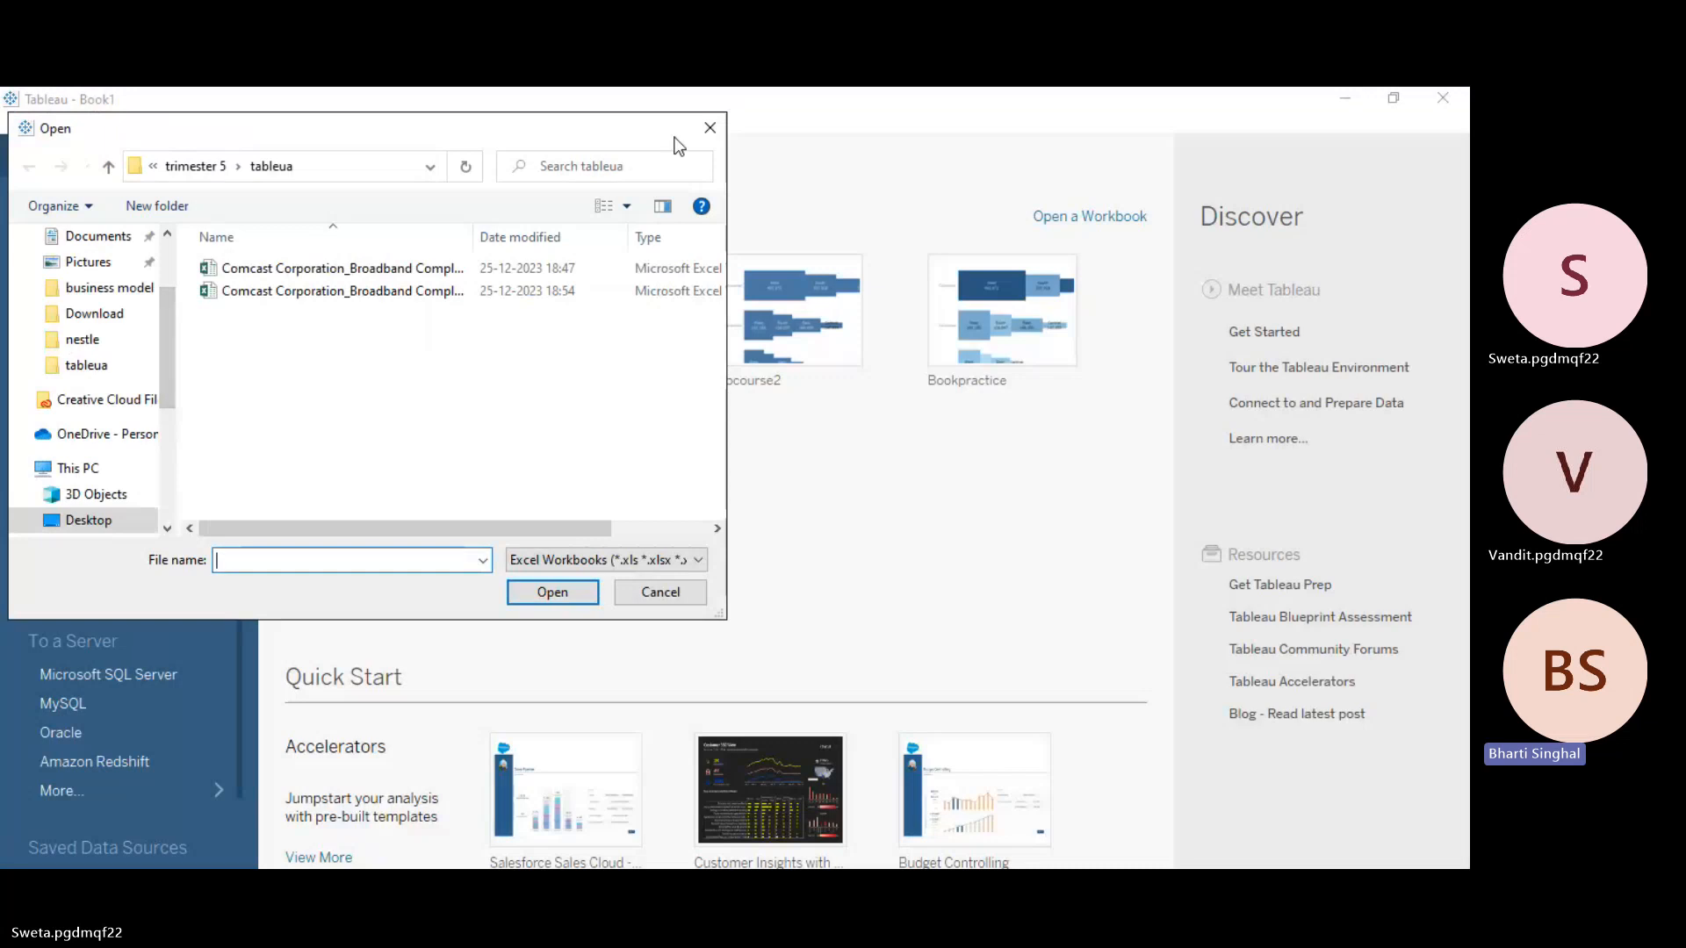
pyautogui.click(708, 128)
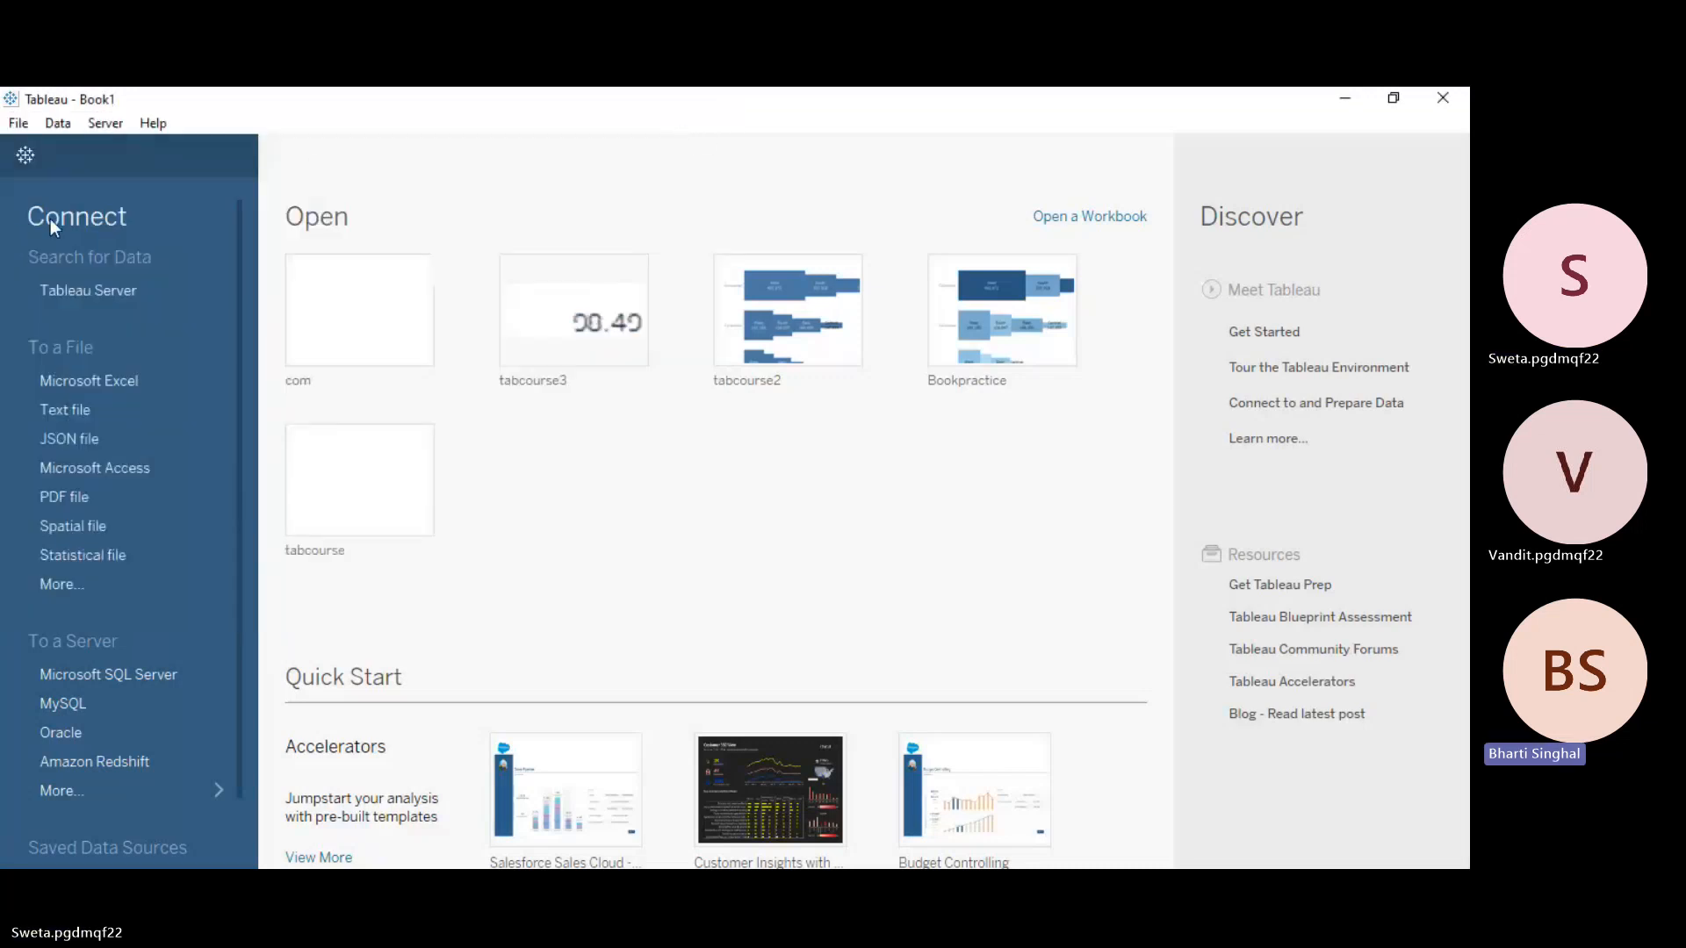
# Step: Save the Tableau workbook as Book1.twb in the tableua folder
pyautogui.click(26, 156)
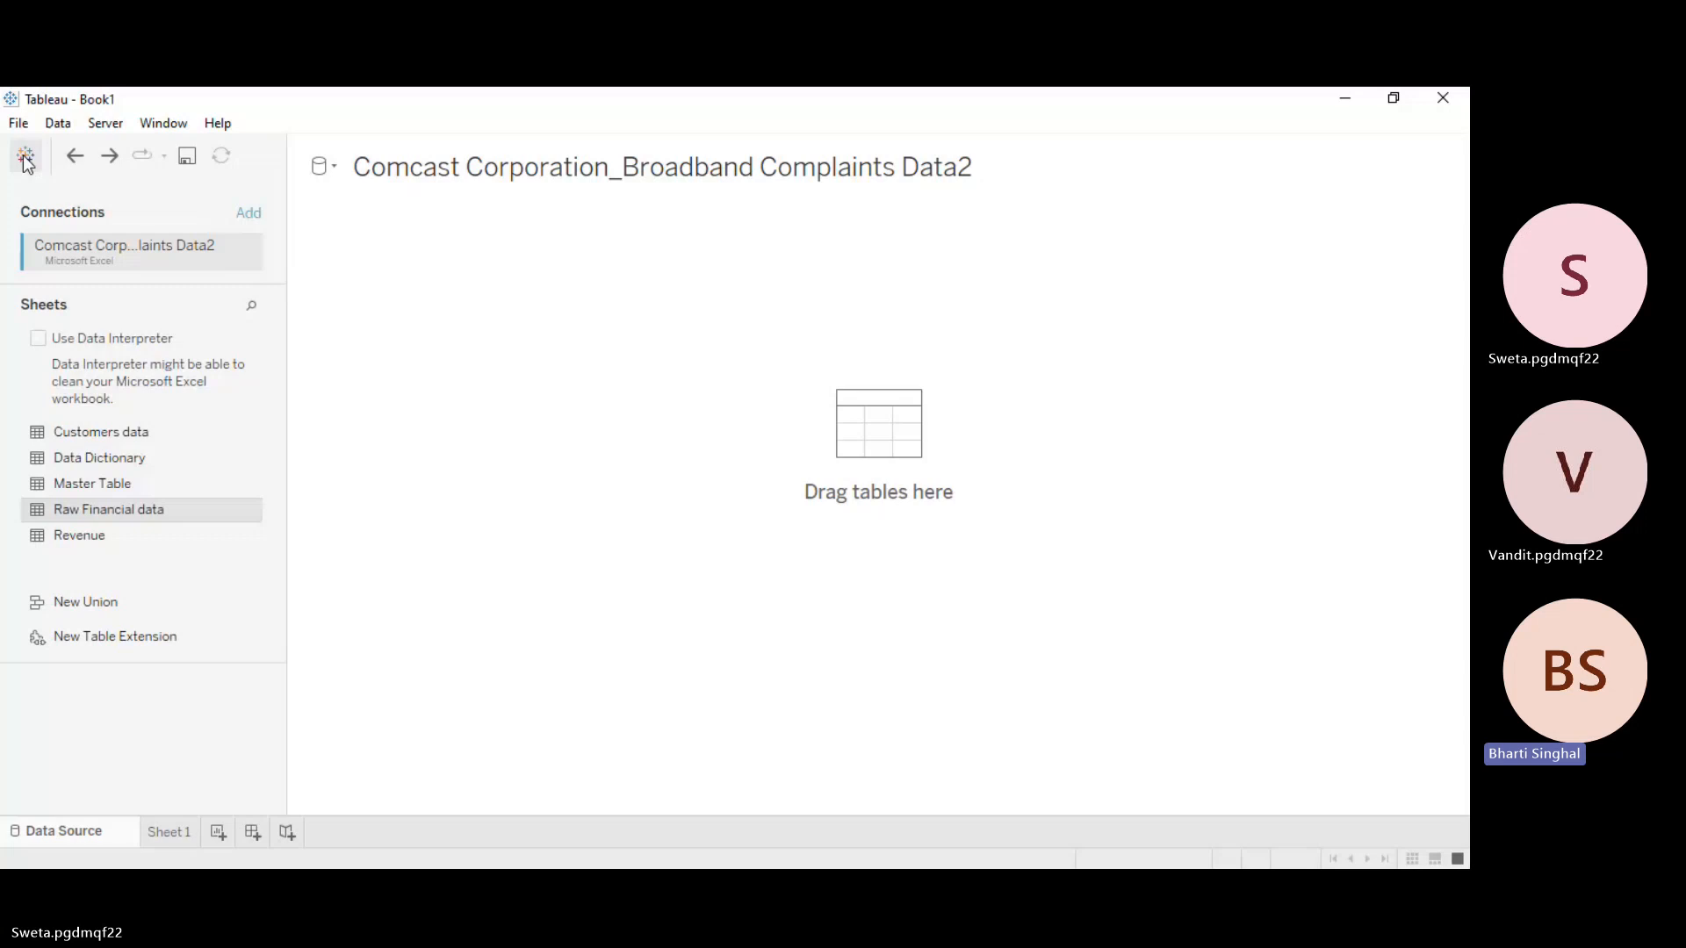
pyautogui.hotkey('ctrl', 's')
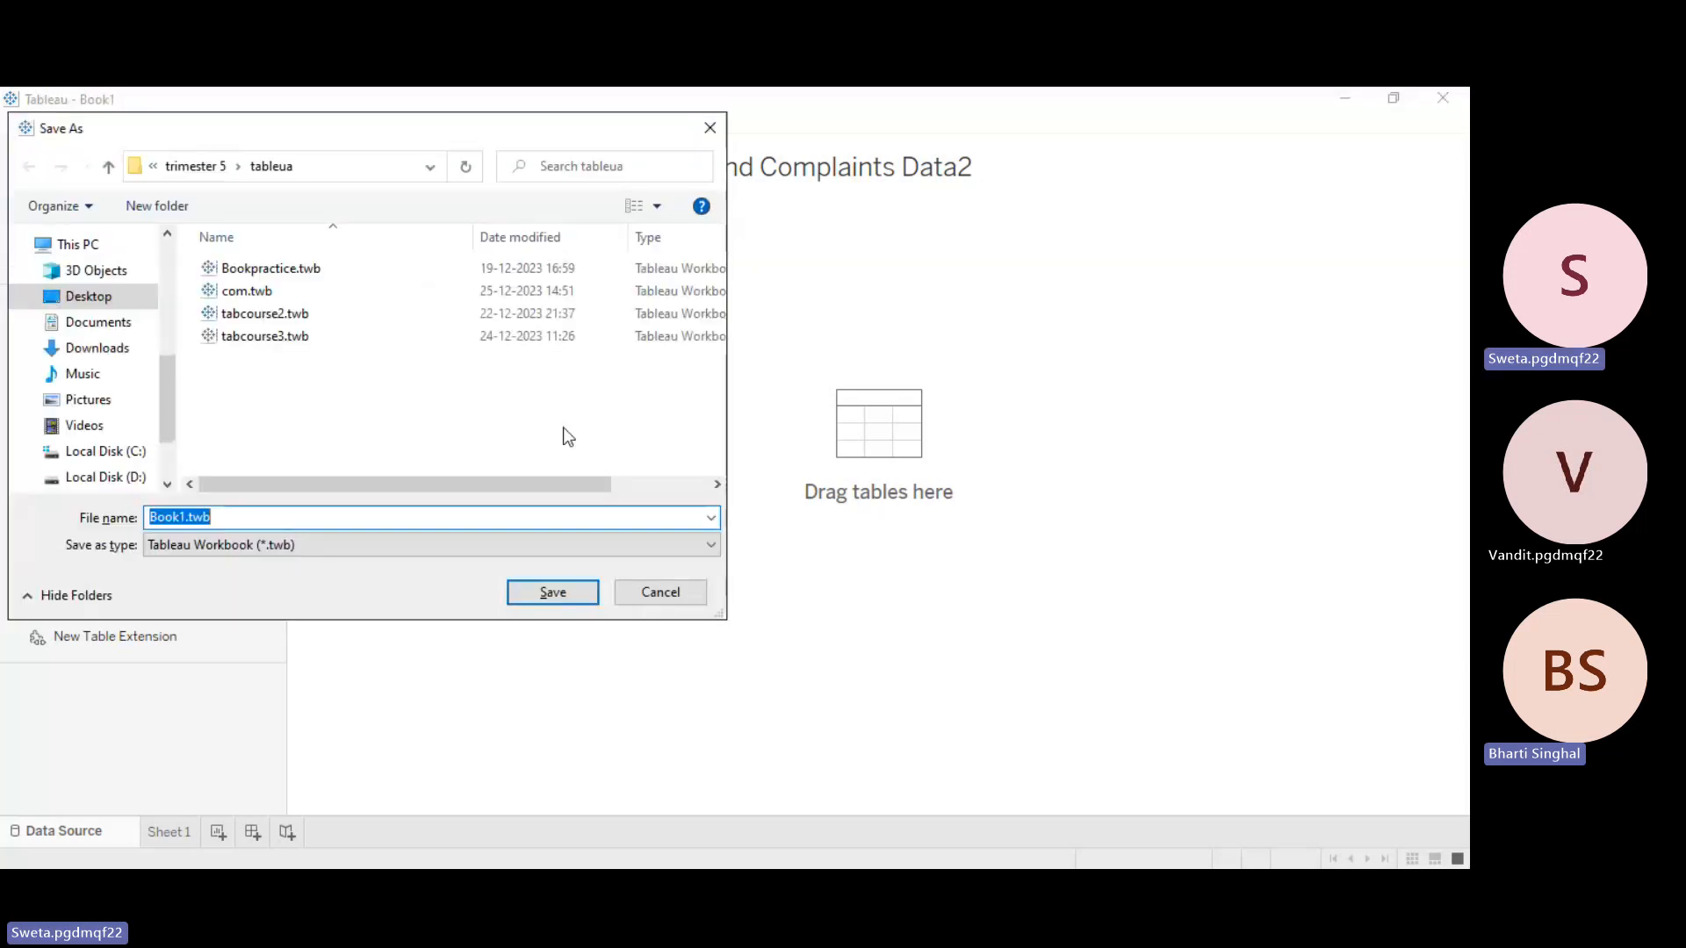
pyautogui.click(579, 593)
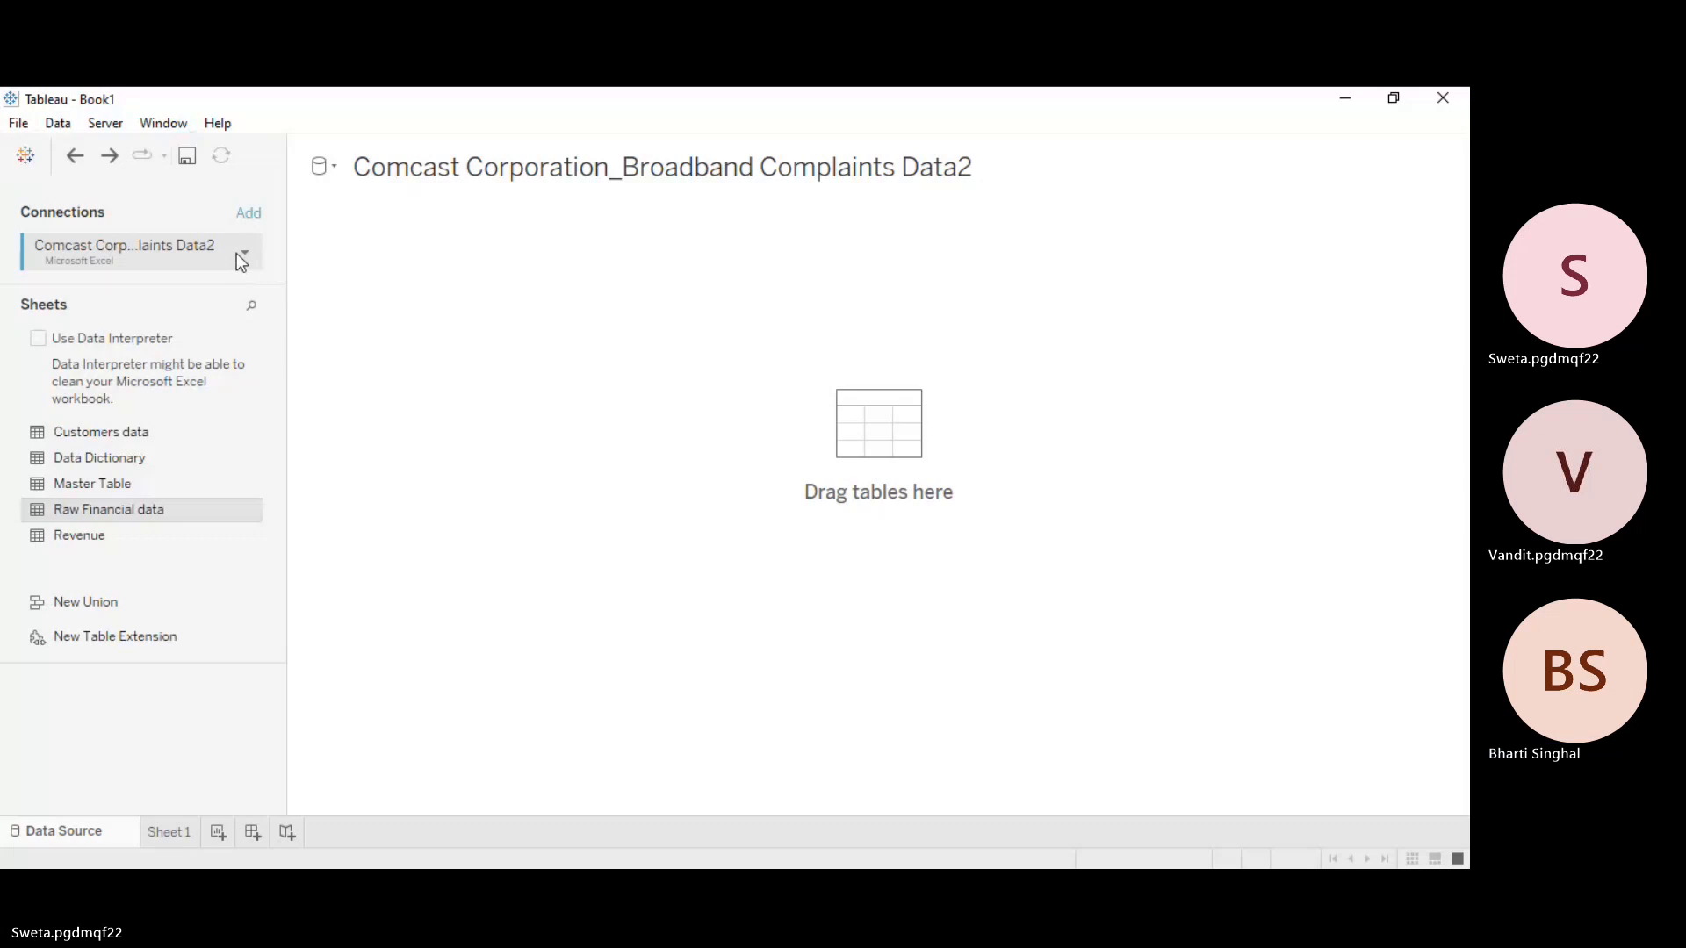
pyautogui.doubleClick(194, 254)
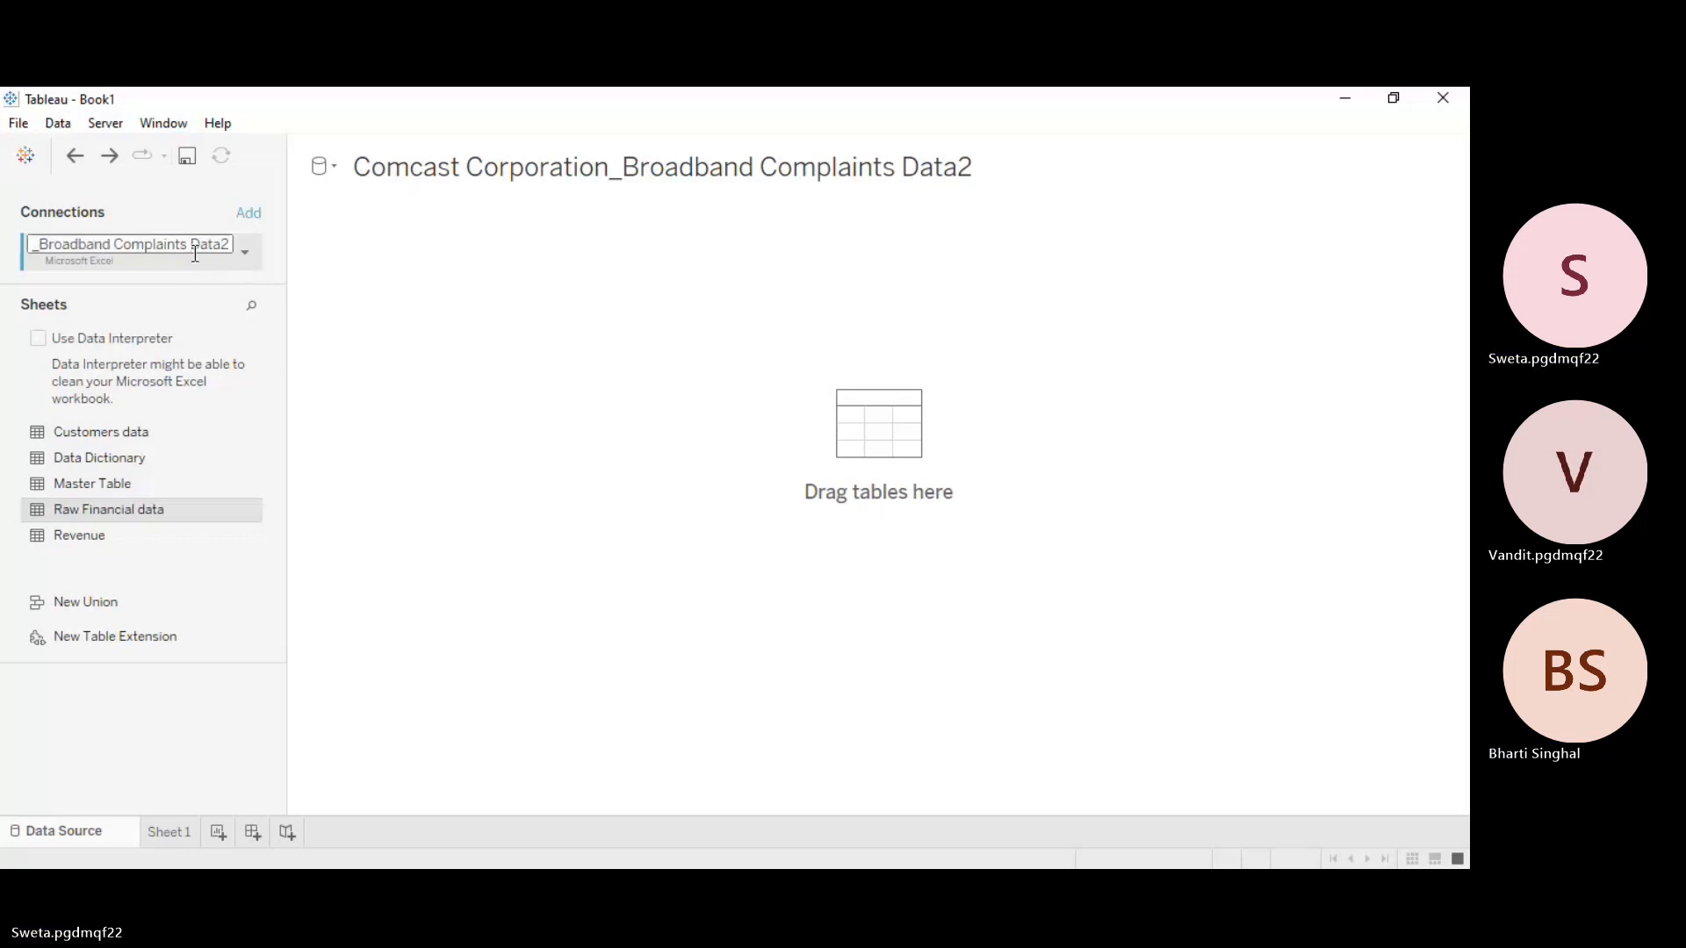
pyautogui.click(216, 260)
pyautogui.doubleClick(216, 260)
pyautogui.click(216, 260)
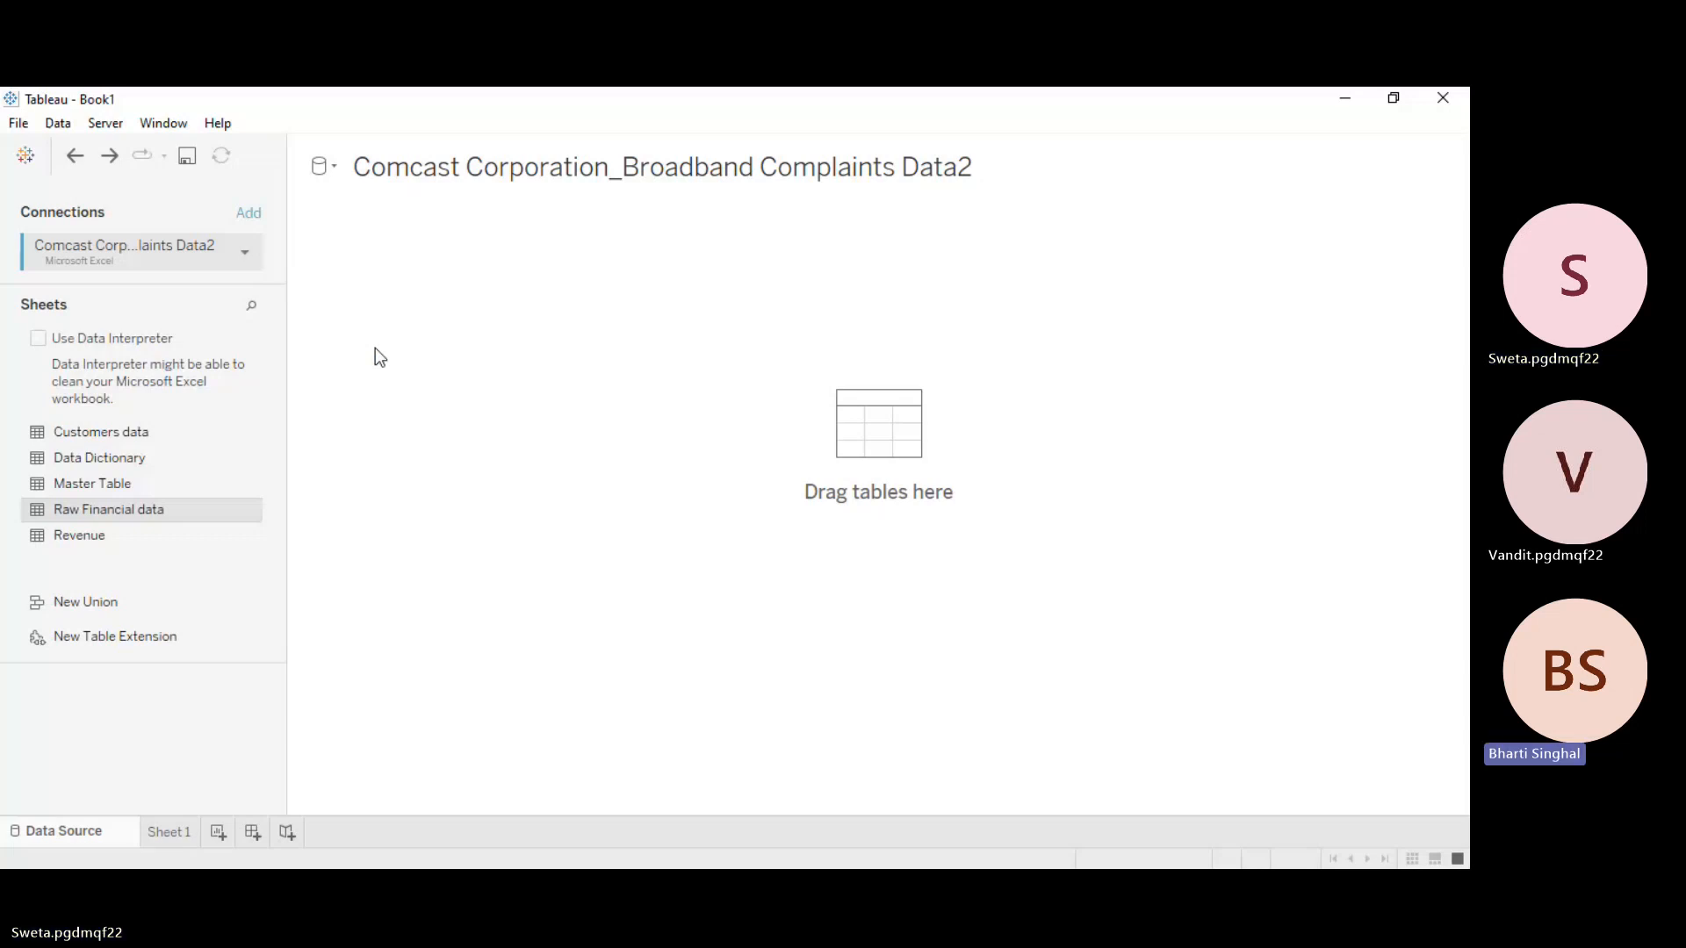
# Step: Connect to Comcast Corporation_Broadband Complaints Data2.xlsx again as another Excel data source
pyautogui.click(25, 156)
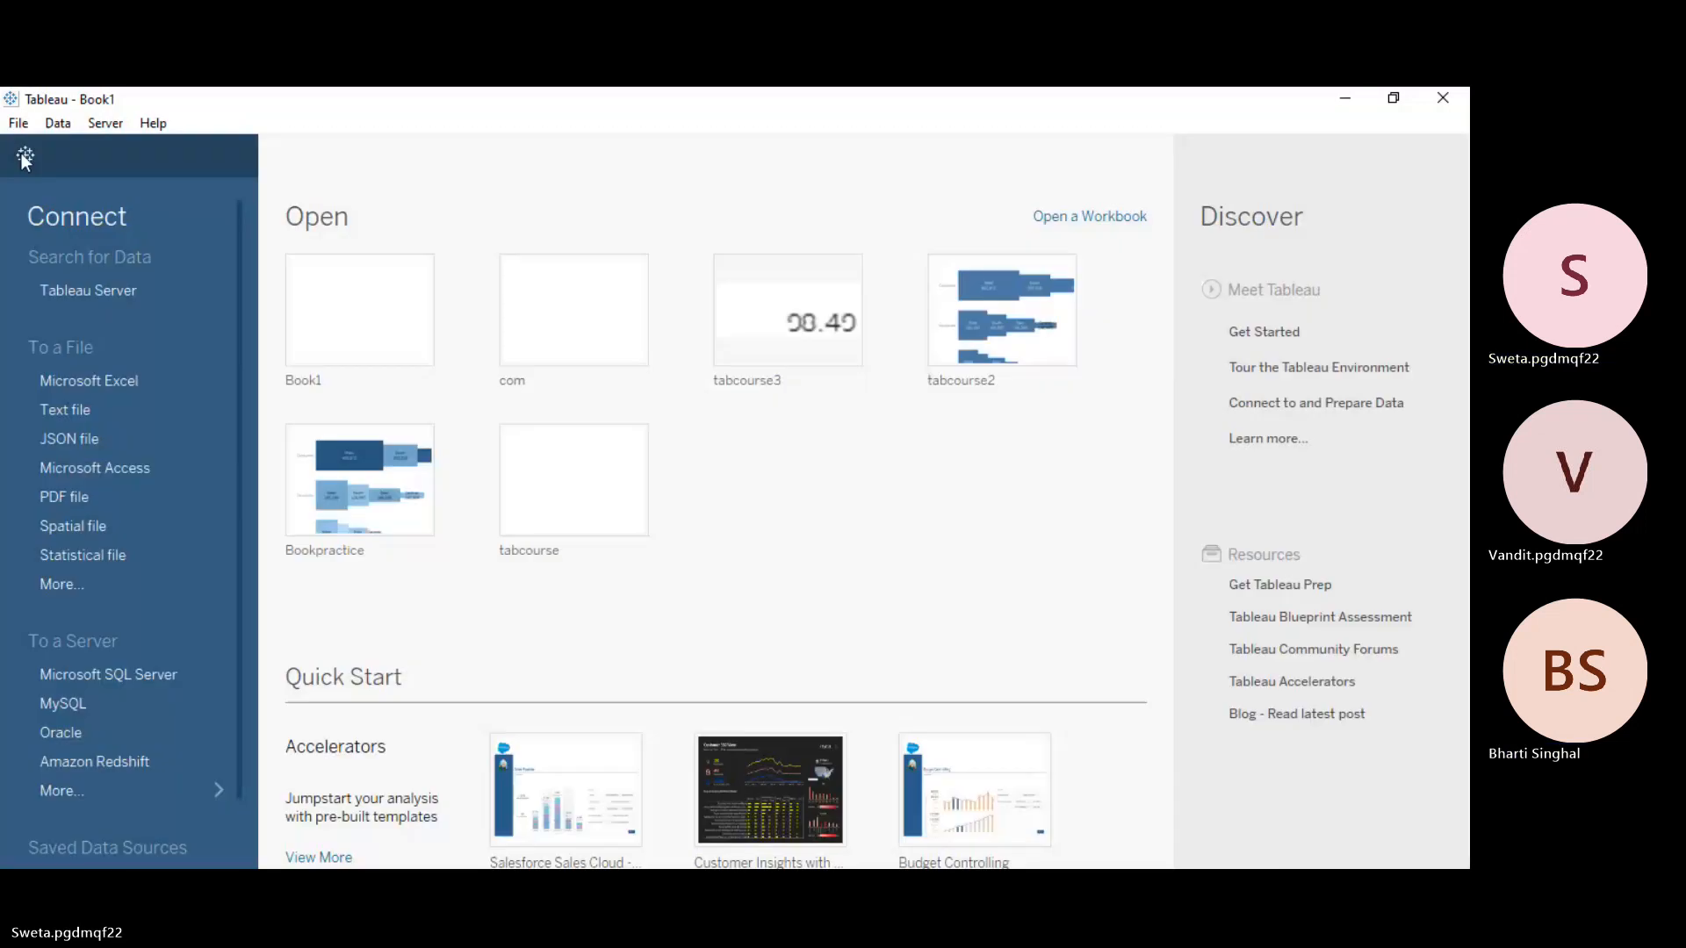
pyautogui.click(129, 378)
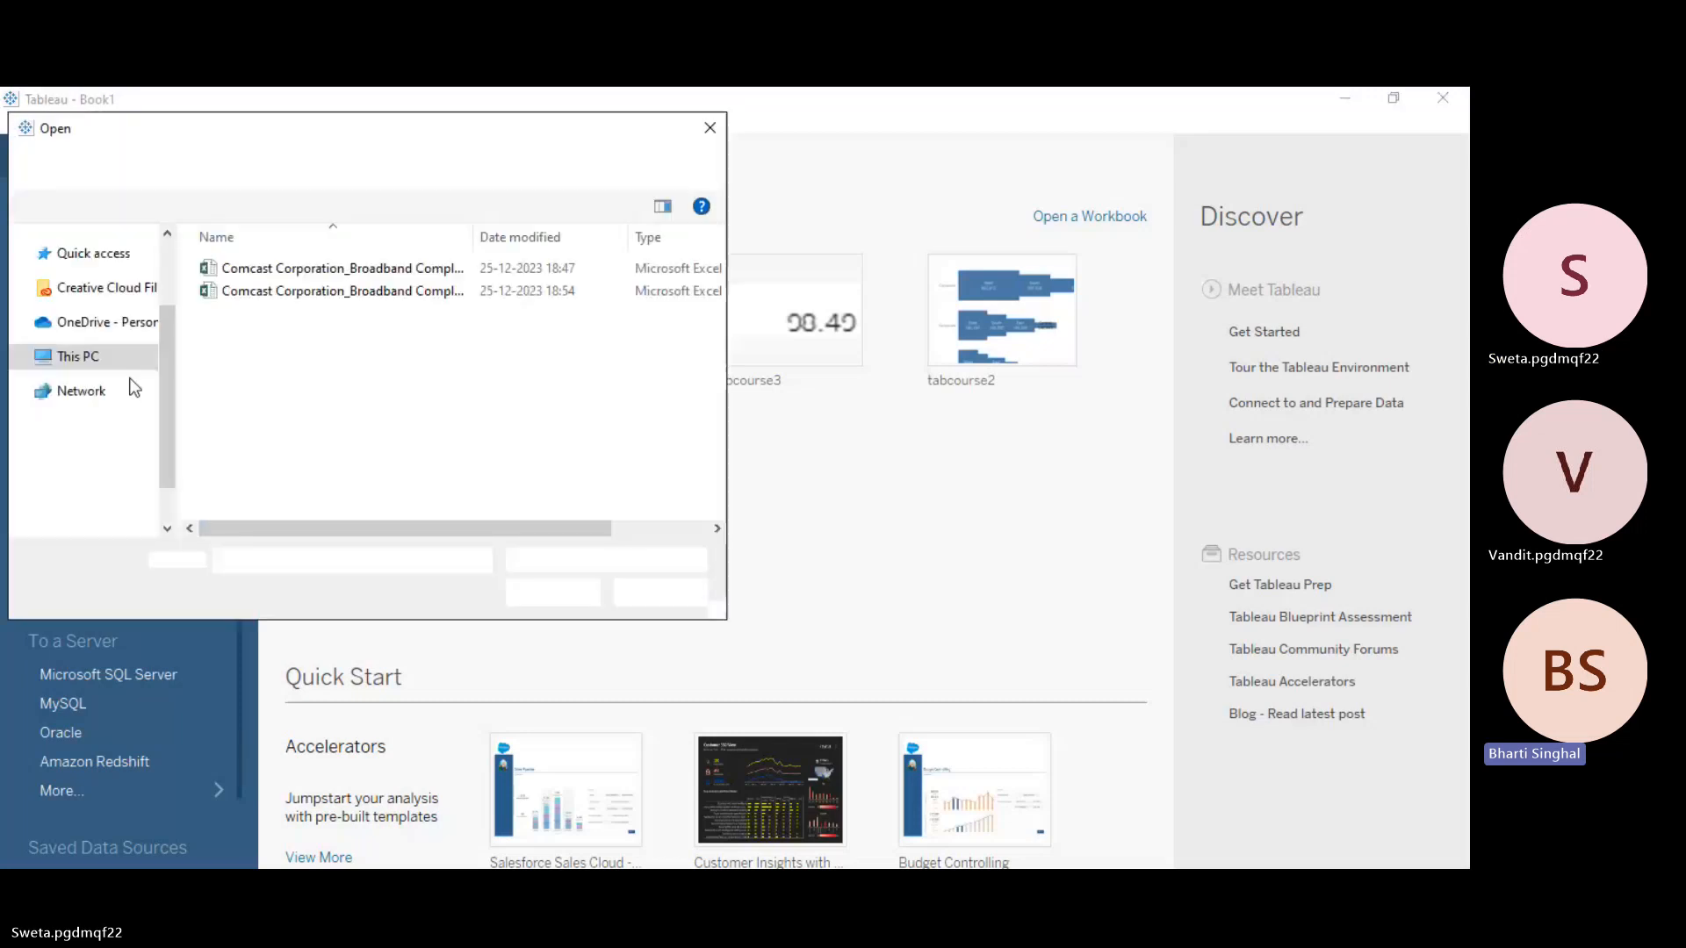
pyautogui.click(308, 295)
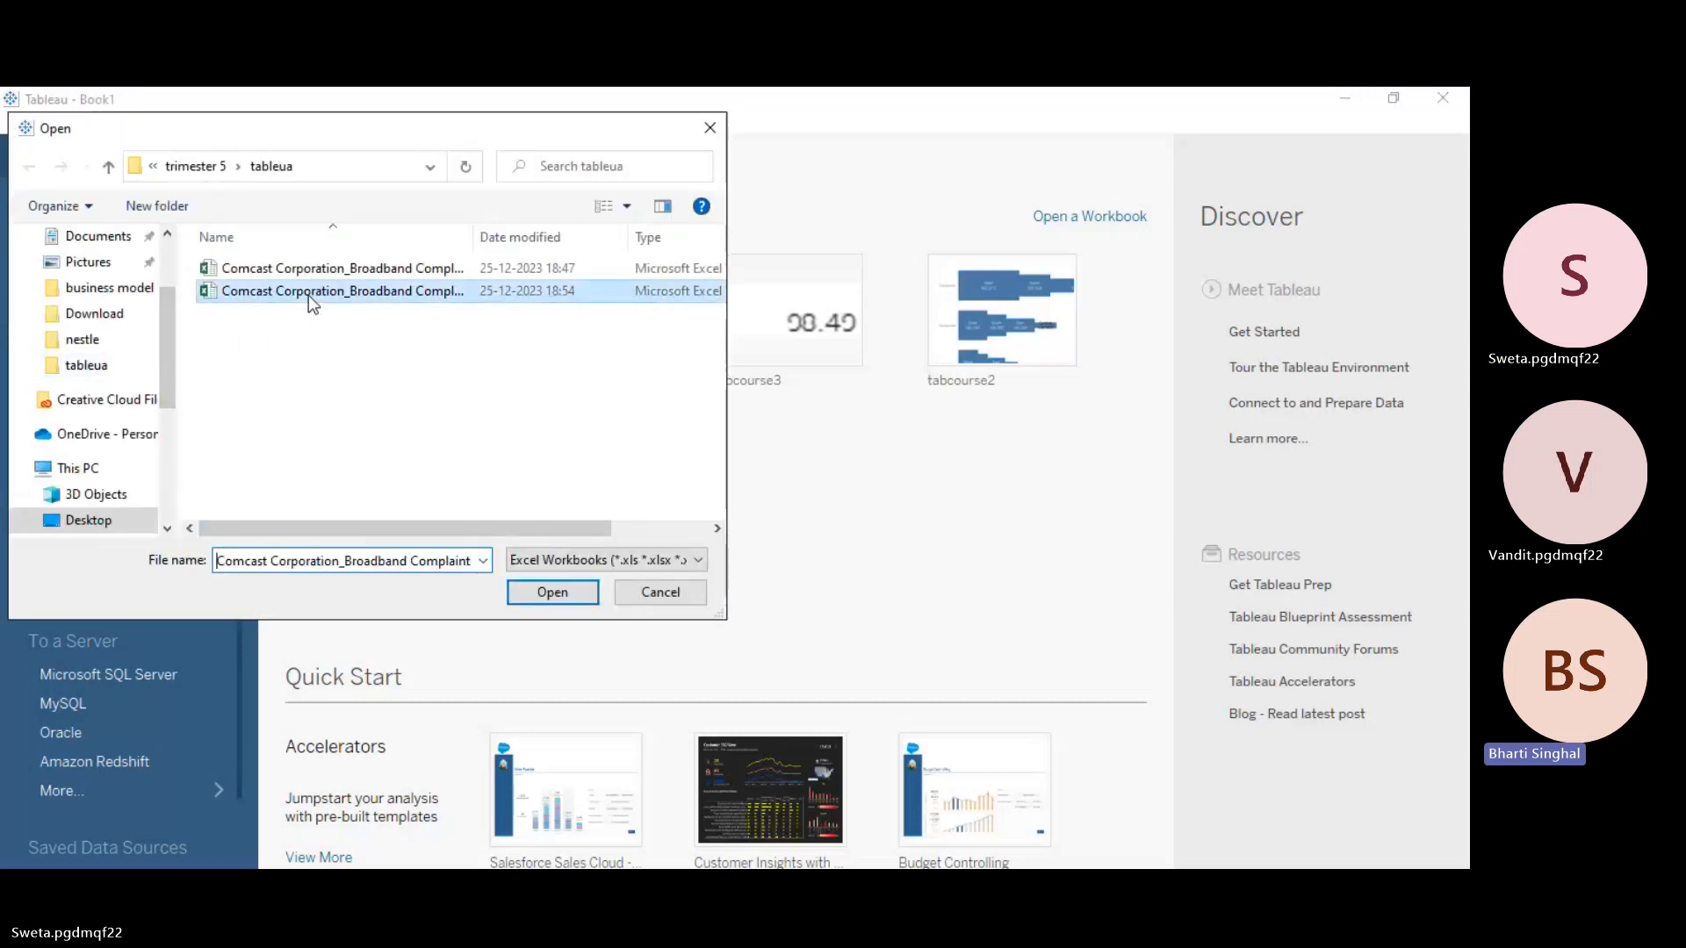
pyautogui.click(546, 597)
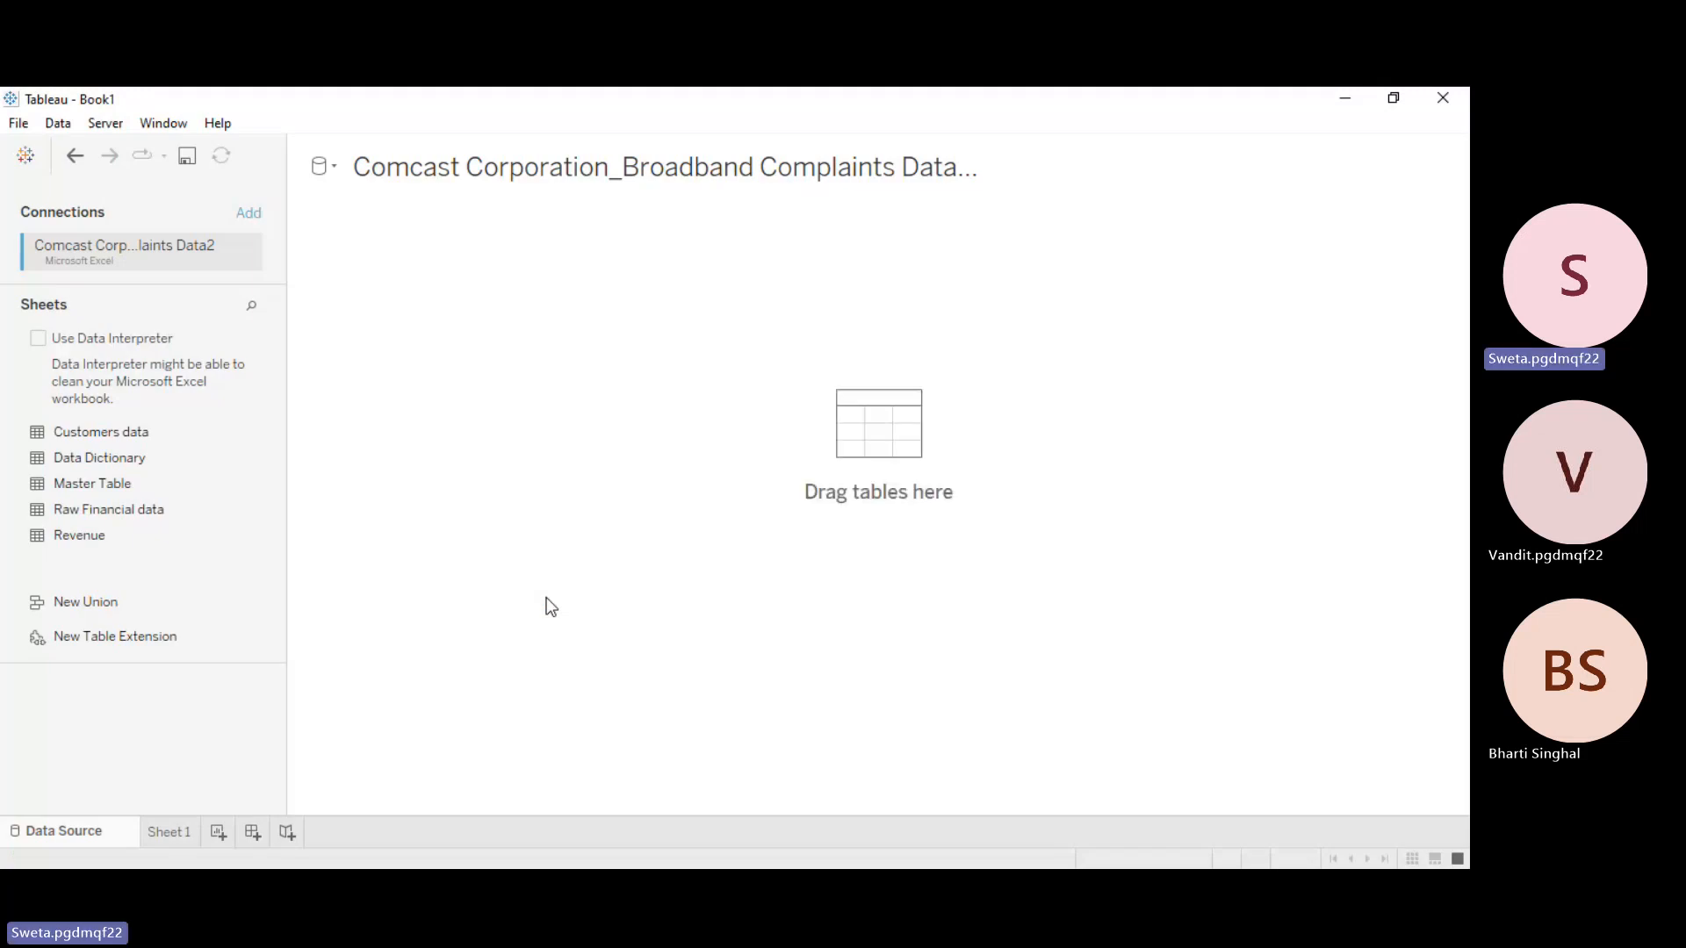
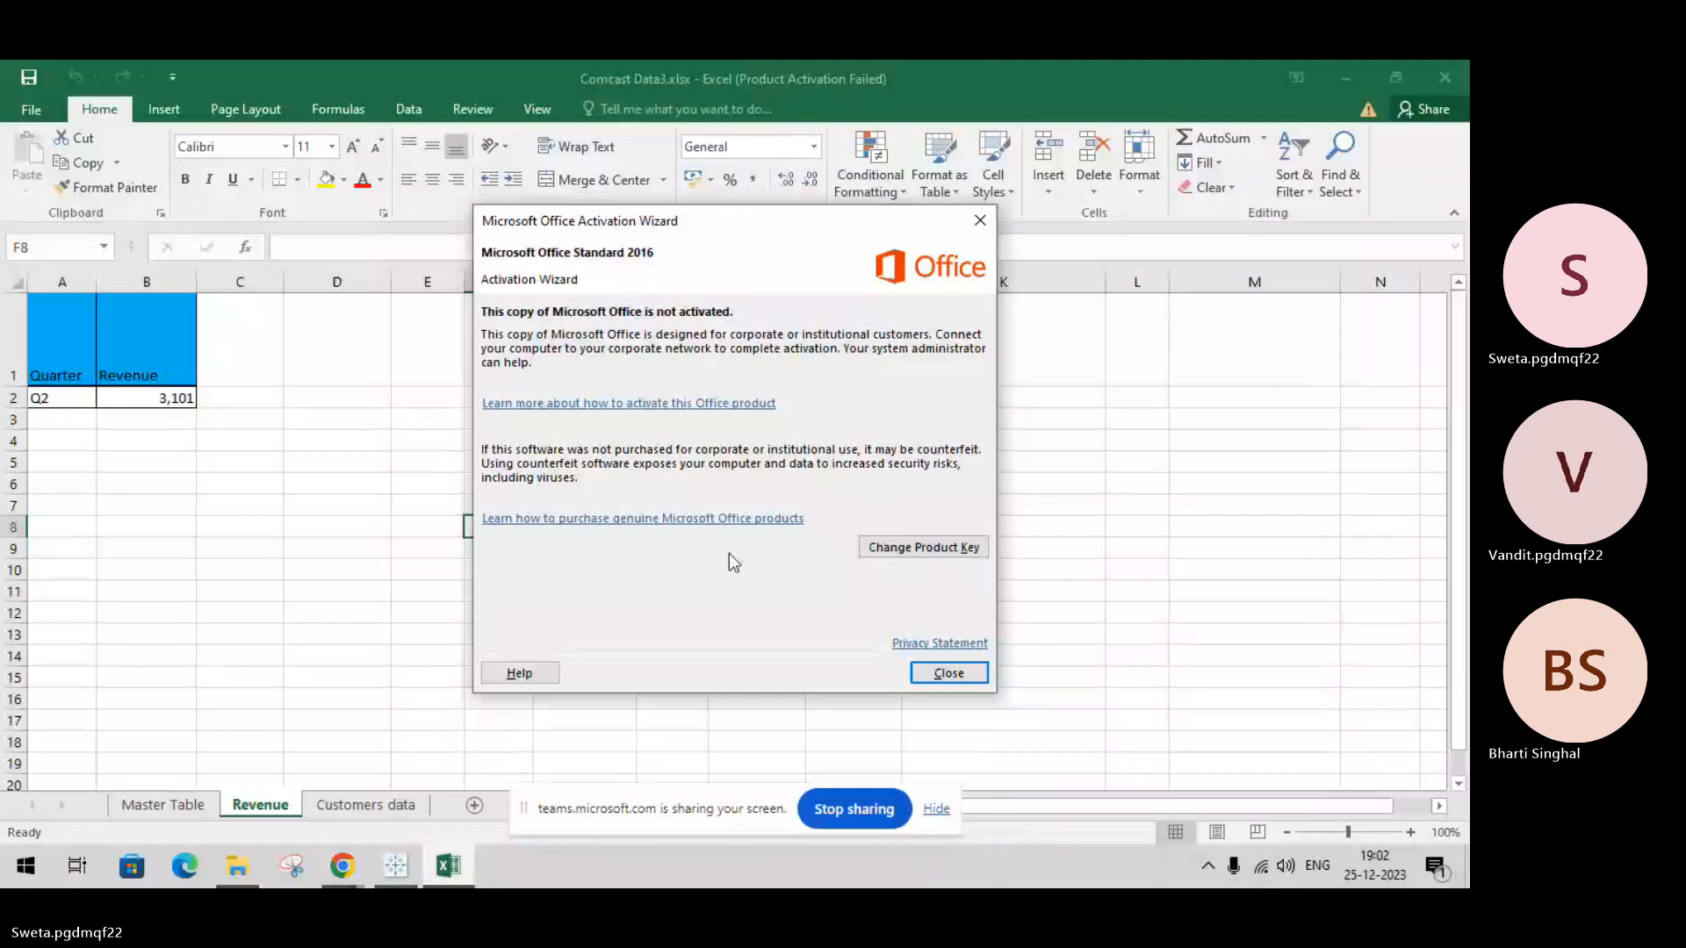
# Step: In the Excel workbook Comcast Data3.xlsx, clear the entire Months column from the Master Table sheet
pyautogui.click(980, 221)
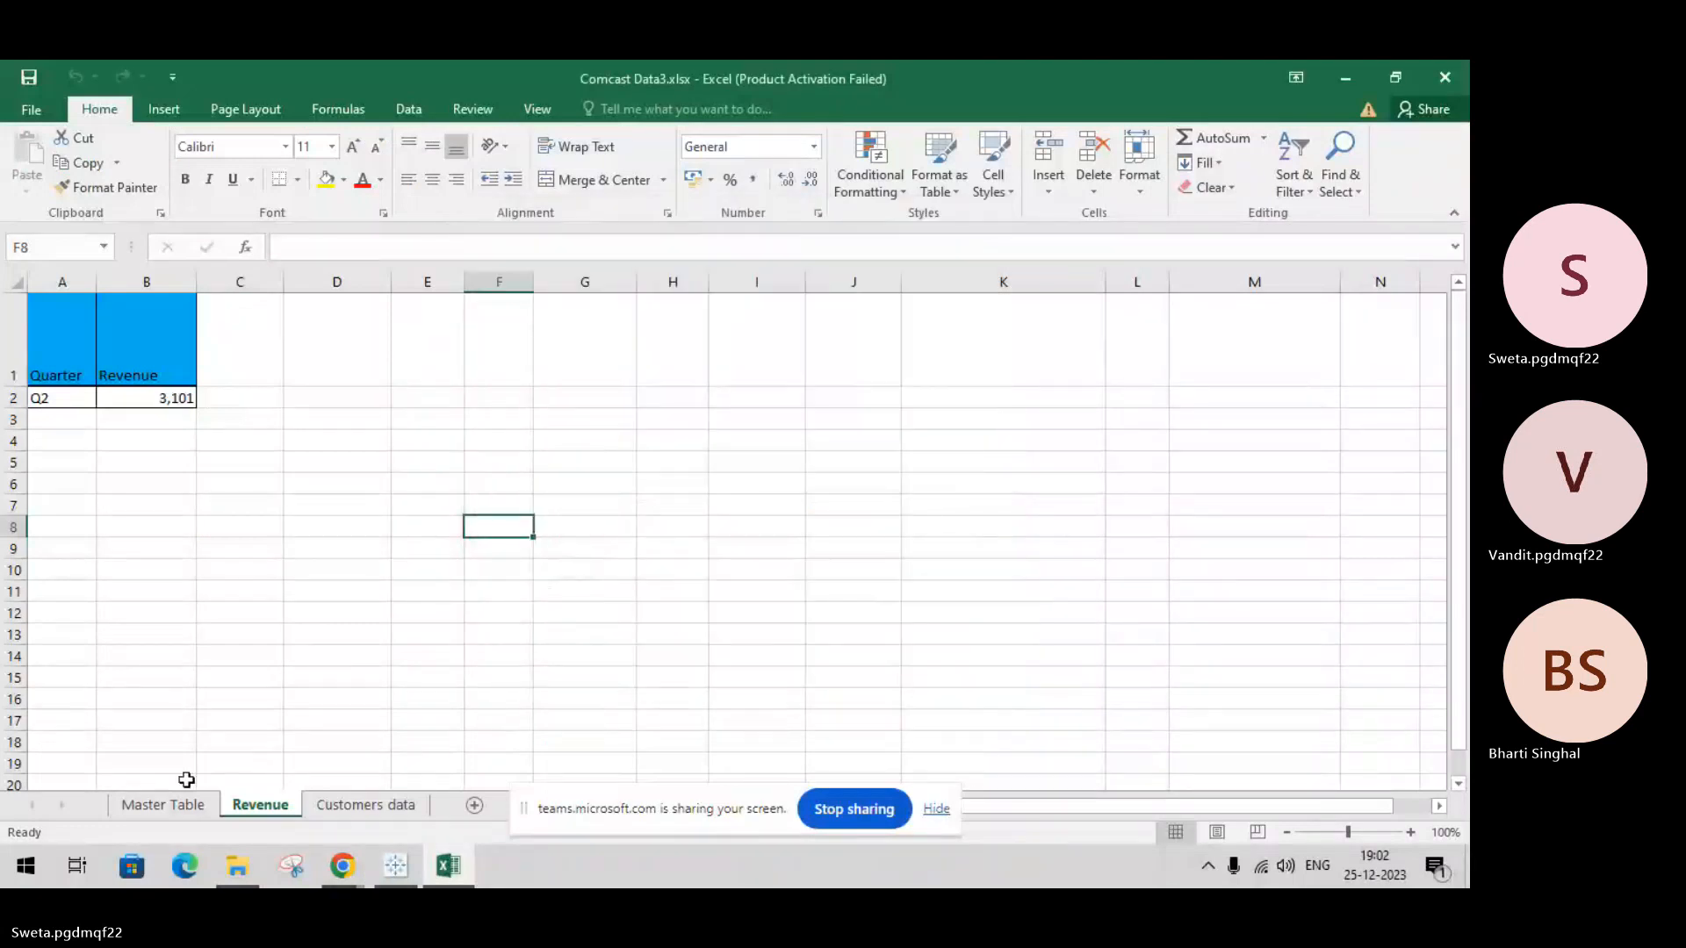
pyautogui.click(182, 809)
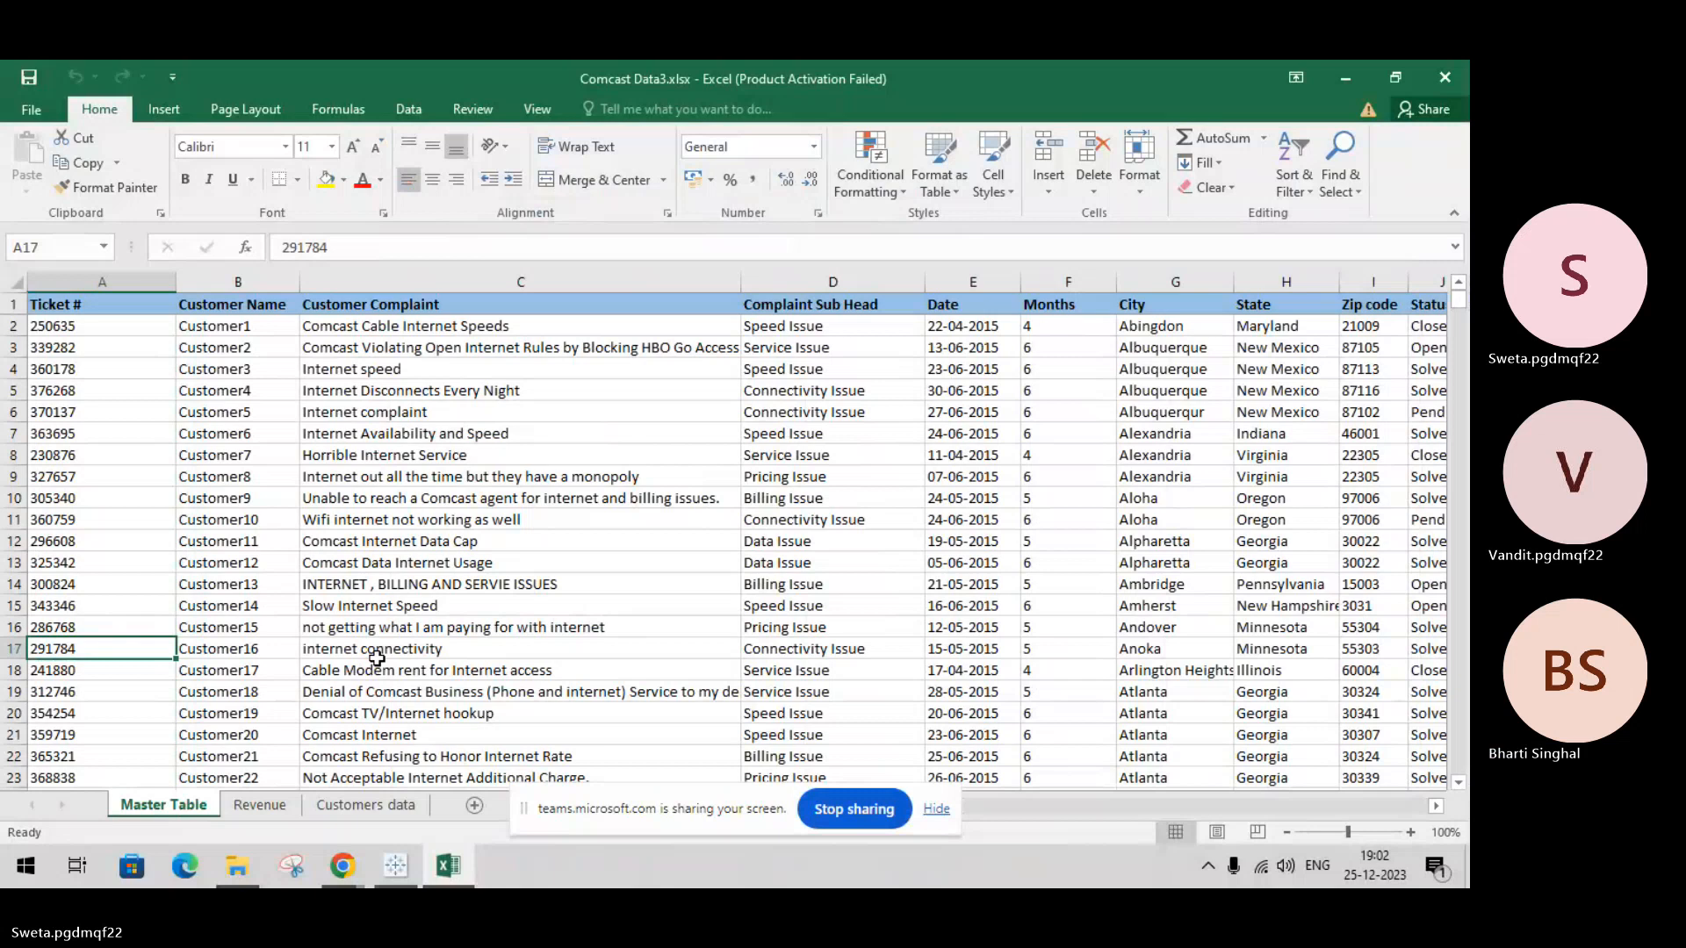
pyautogui.press('Right')
pyautogui.press('Right')
pyautogui.press('Right')
pyautogui.press('Right')
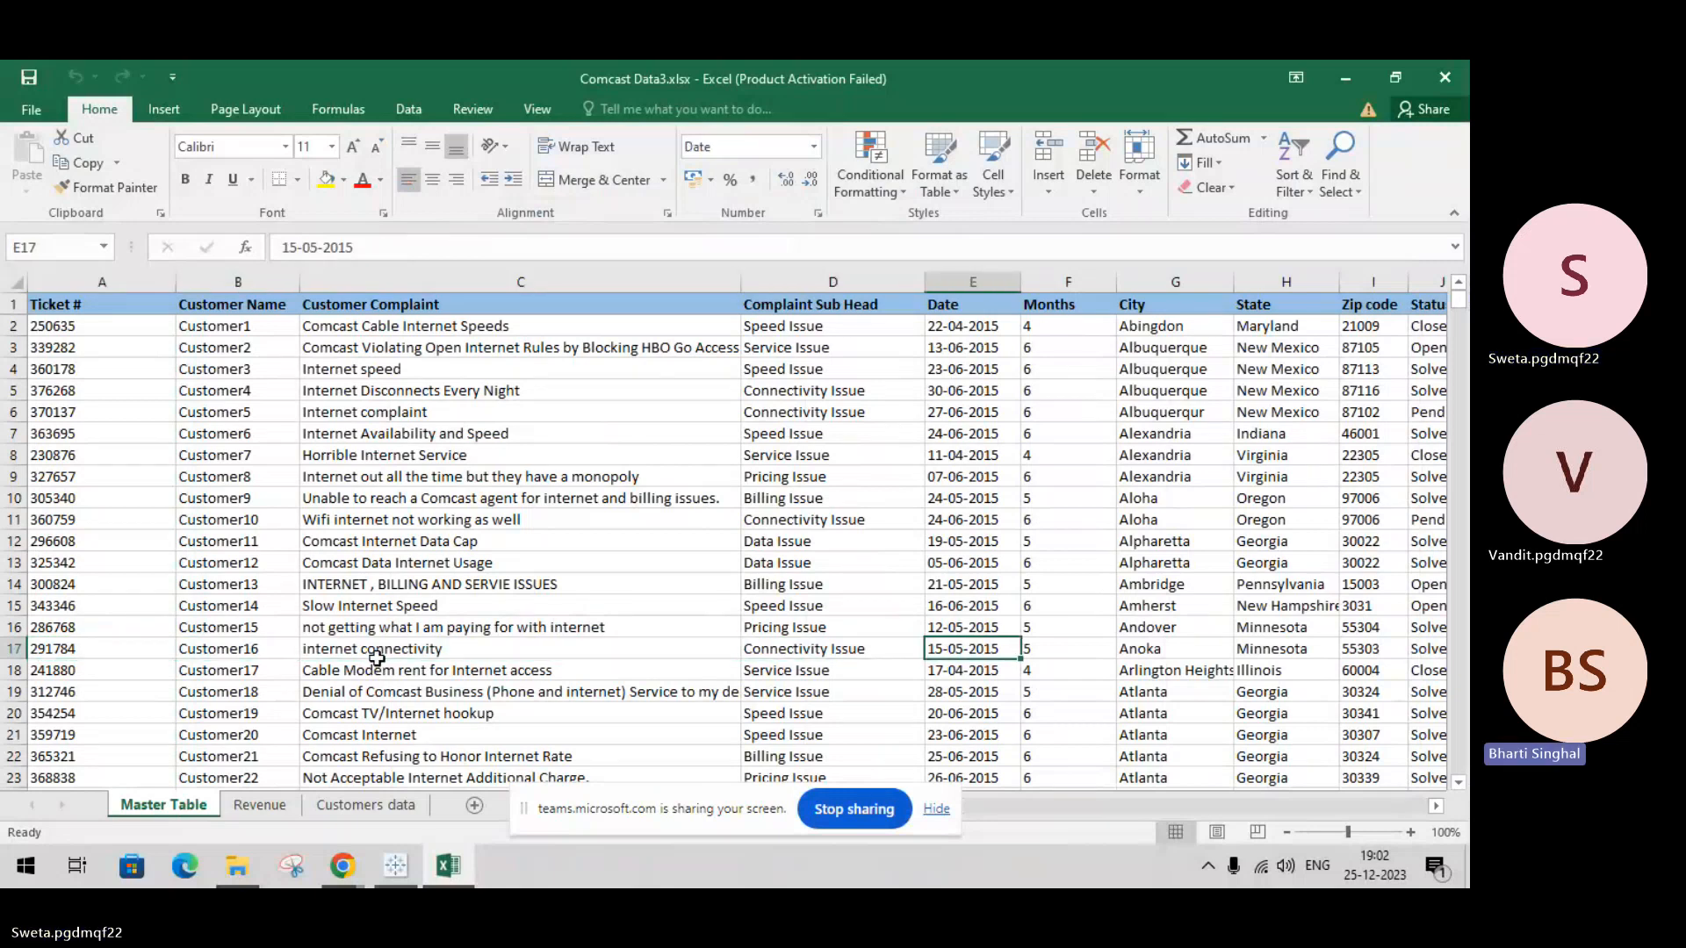
pyautogui.press('Right')
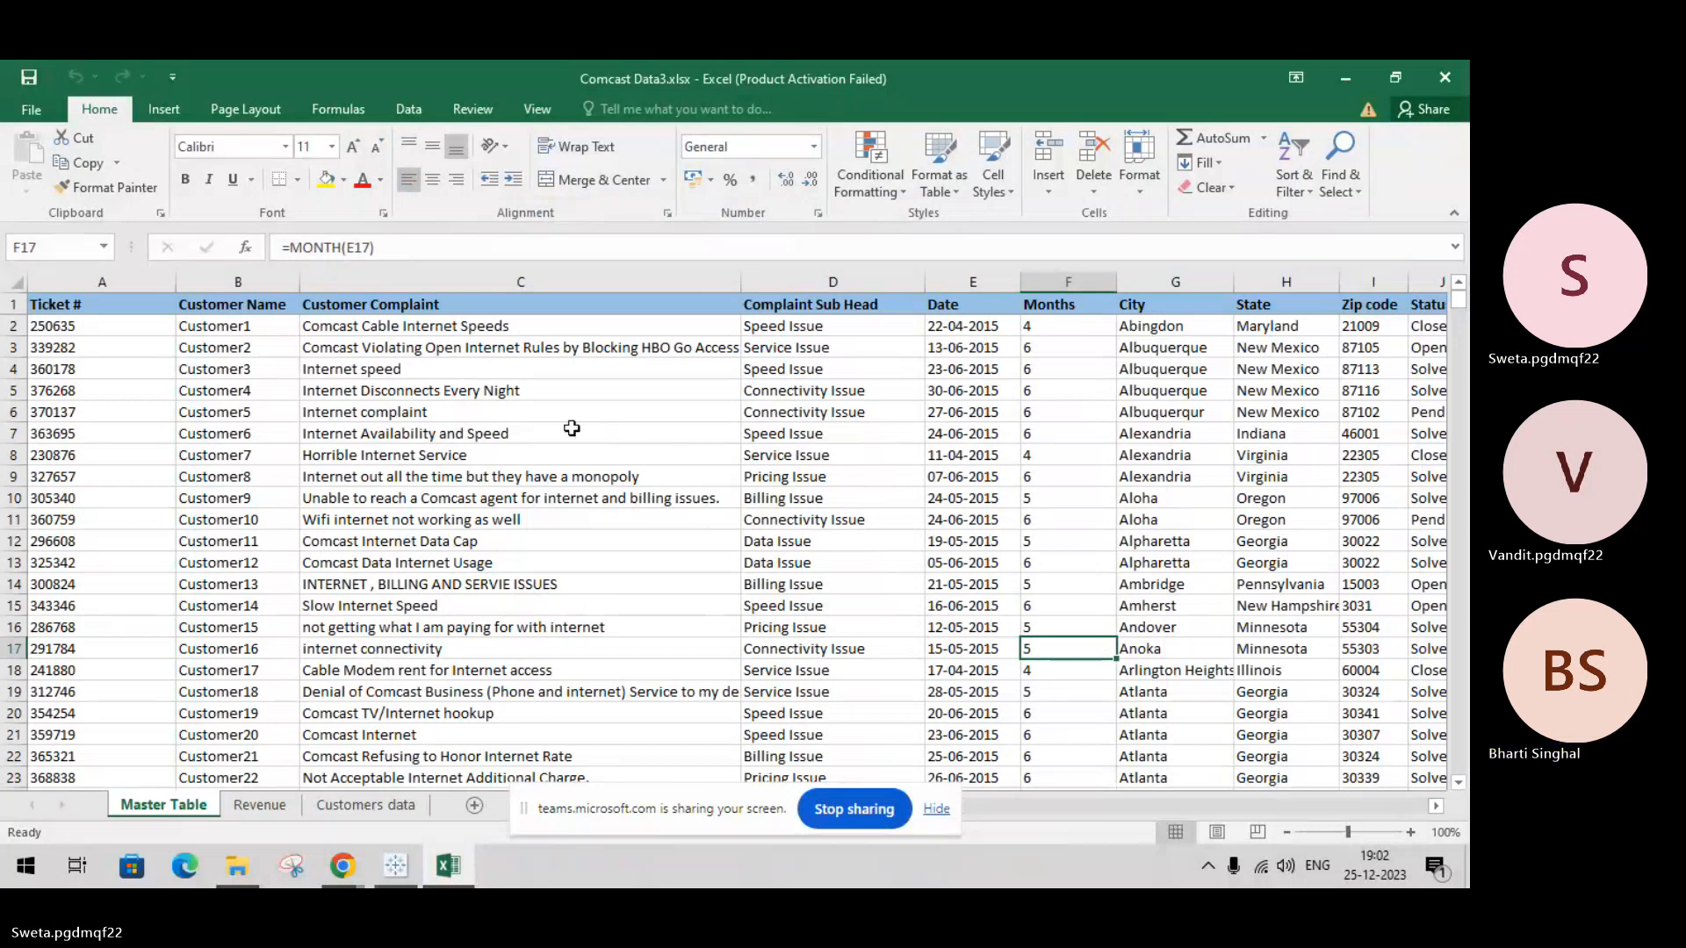
pyautogui.click(1052, 275)
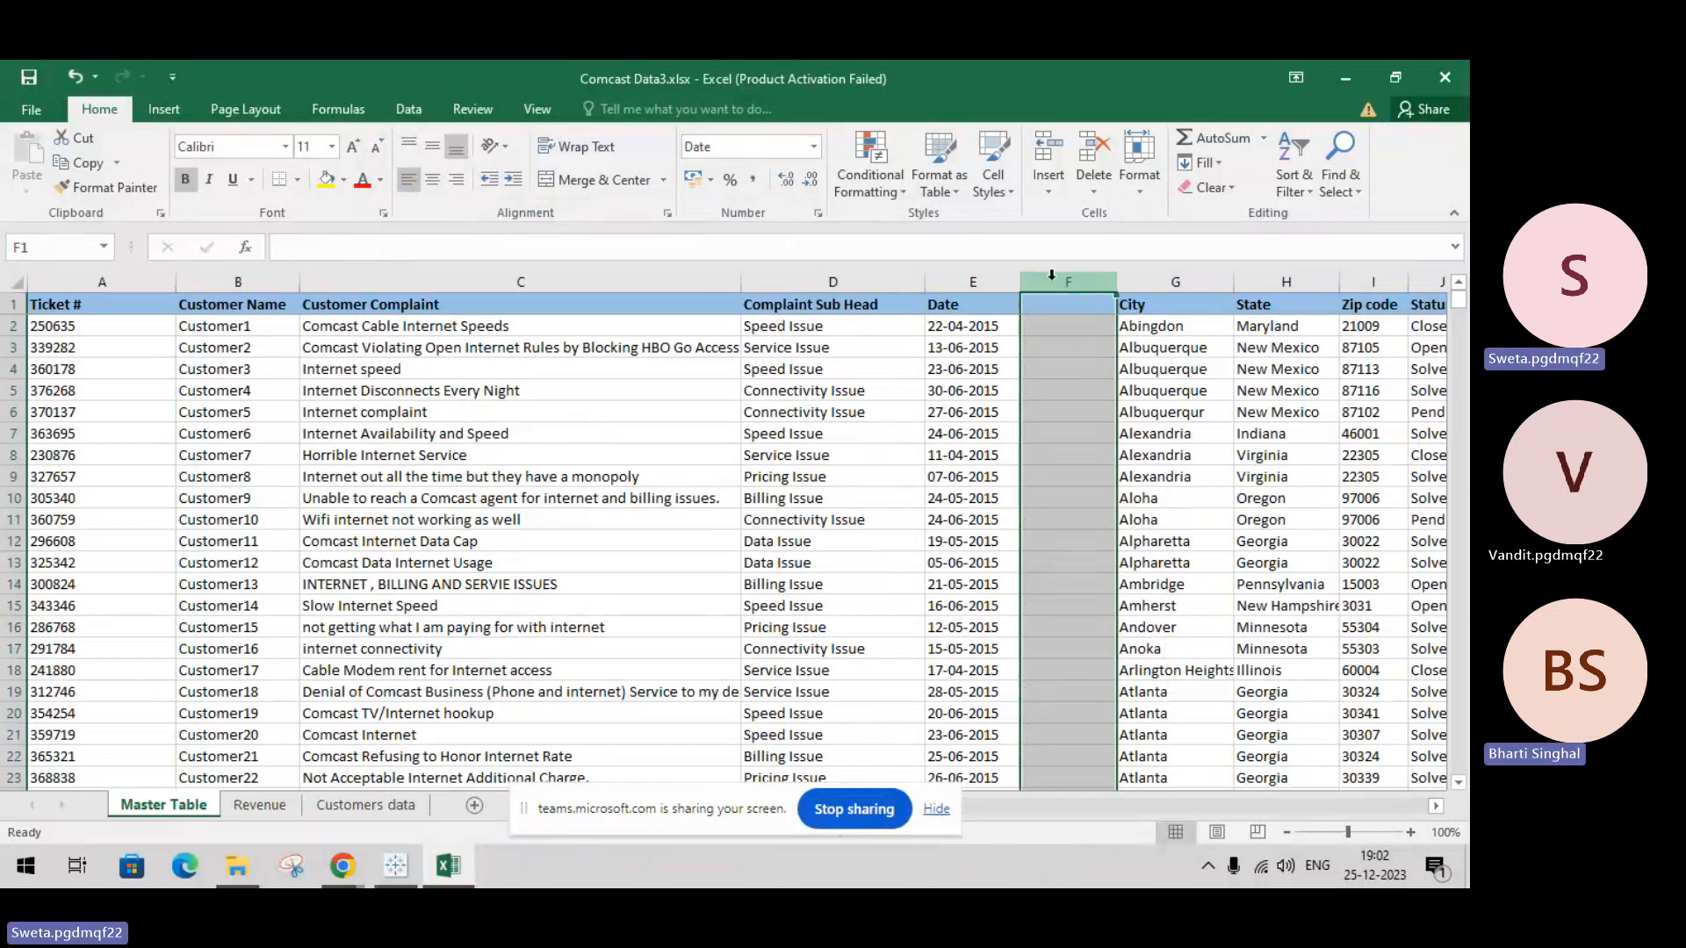
pyautogui.press('Delete')
pyautogui.click(843, 469)
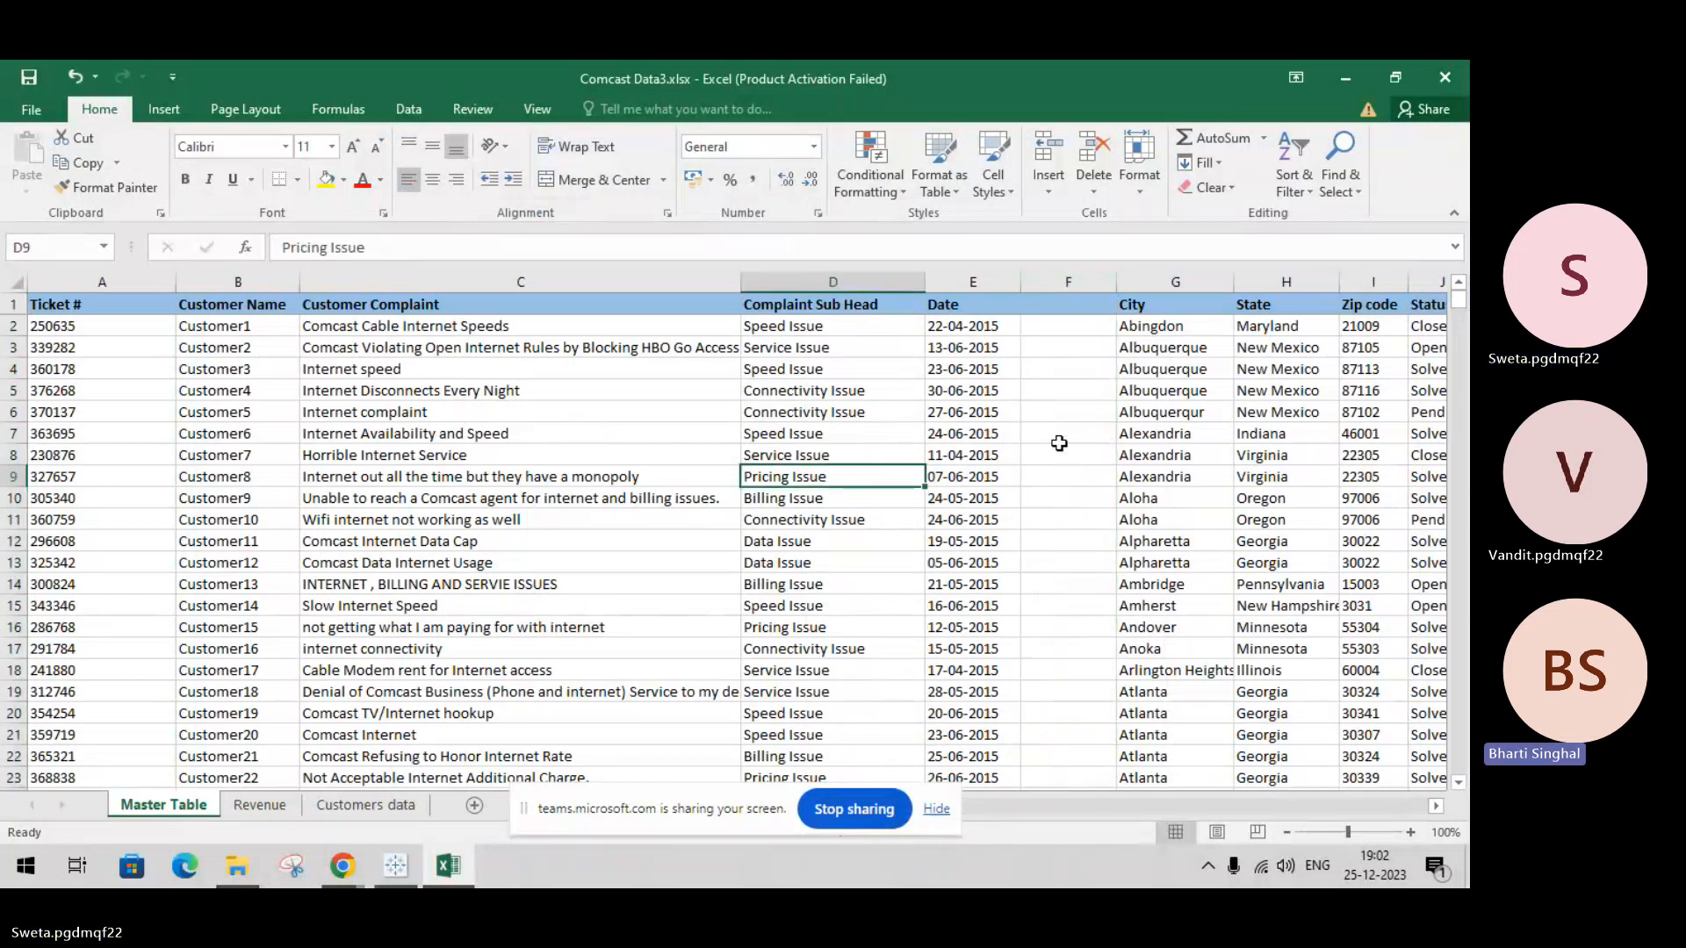
# Step: Enter the heading Quarter in cell F1 of the Master Table sheet
pyautogui.click(1055, 303)
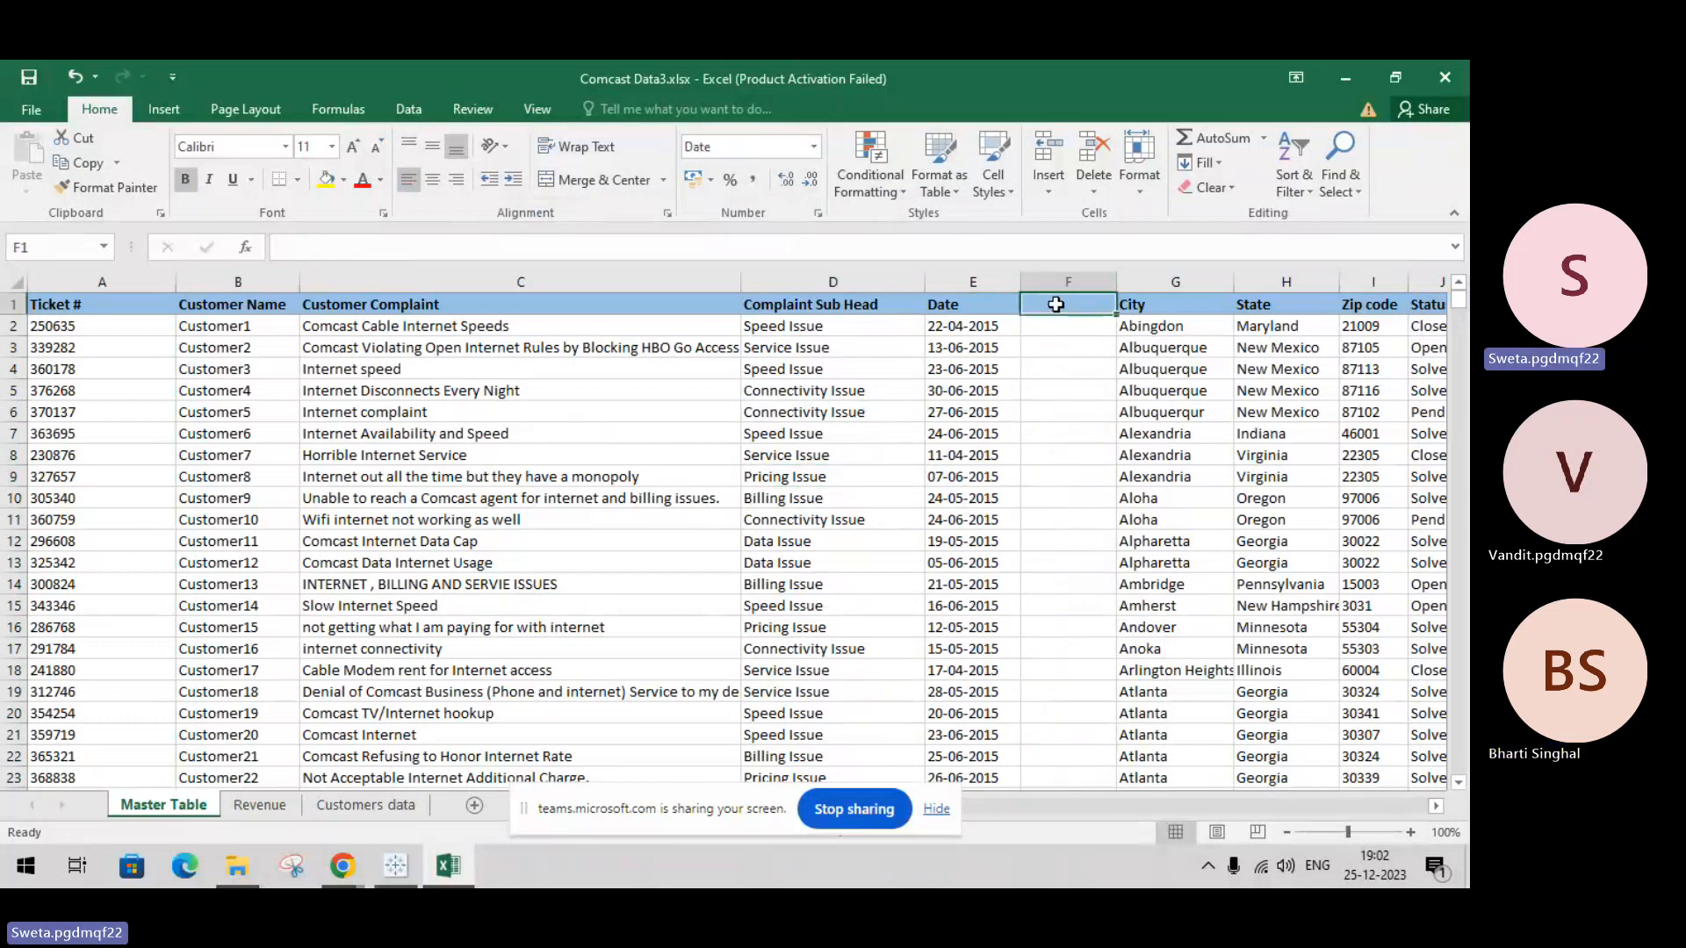
pyautogui.write('Q')
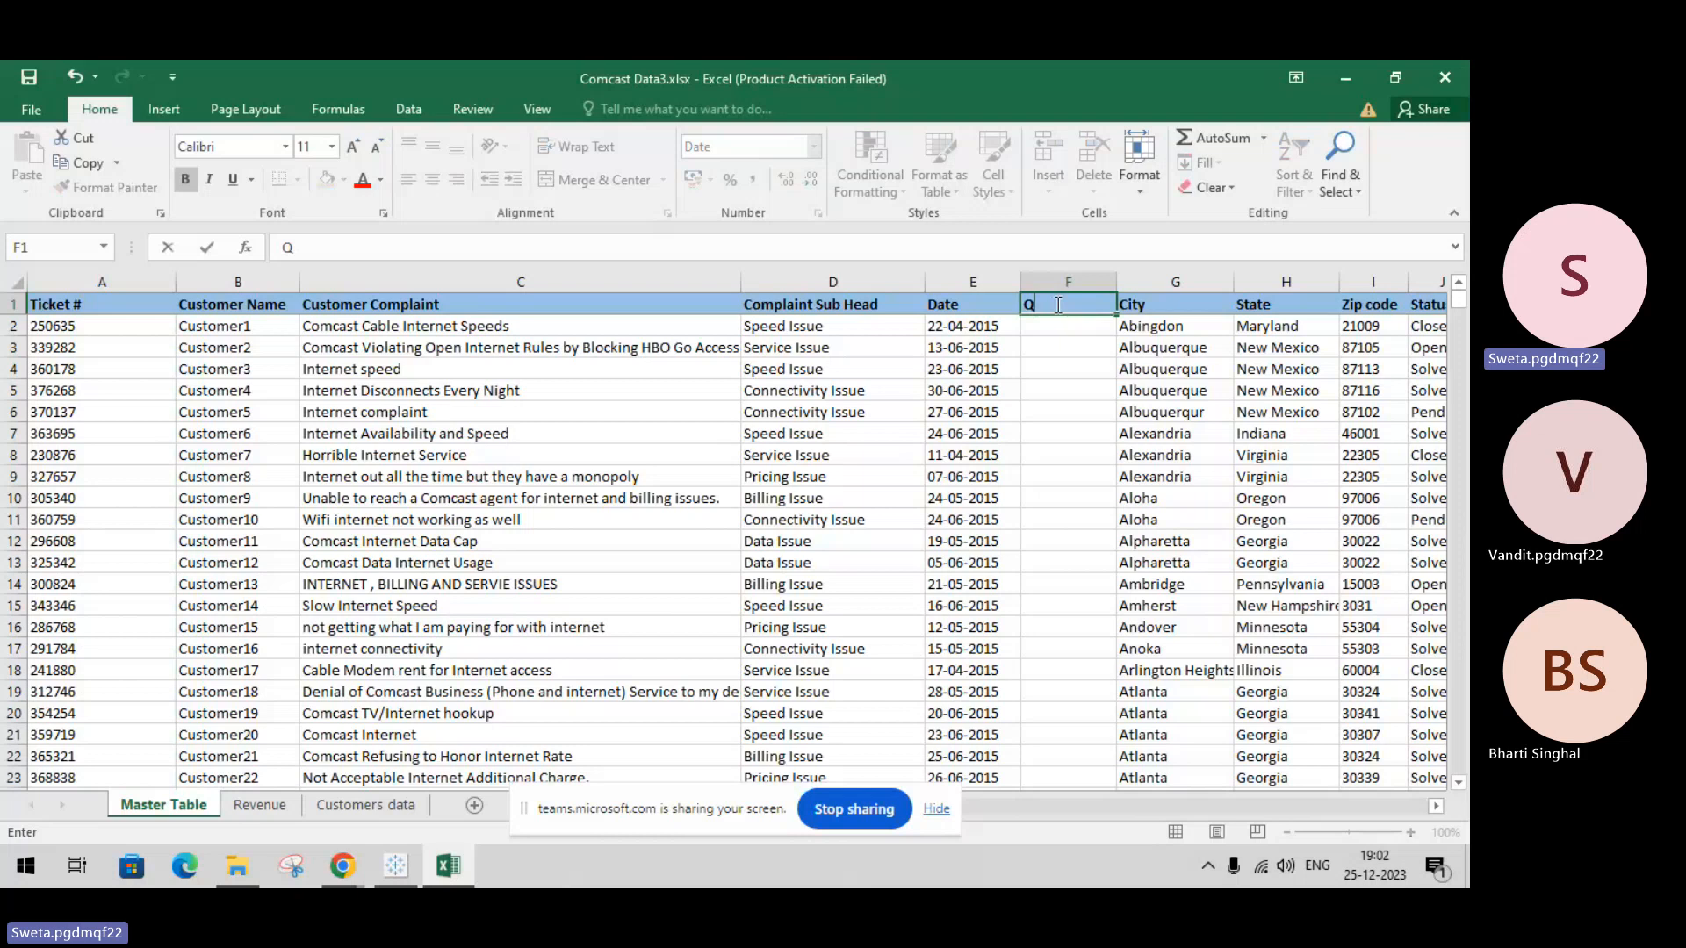
pyautogui.write('uart')
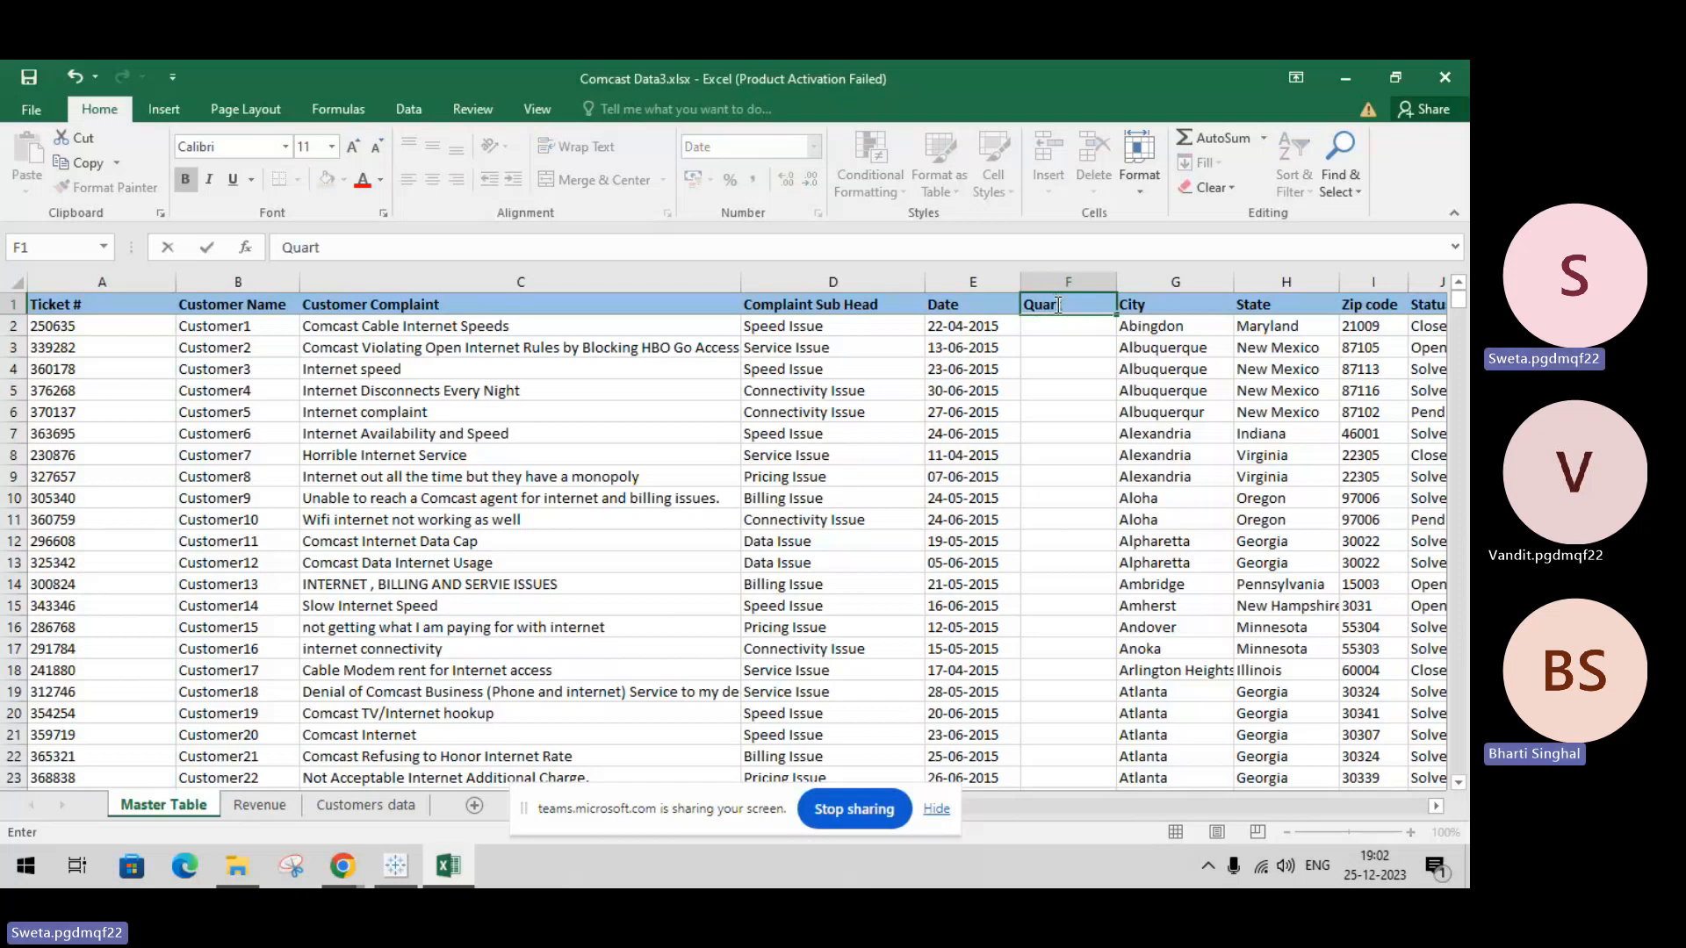
pyautogui.write('er')
pyautogui.click(1054, 387)
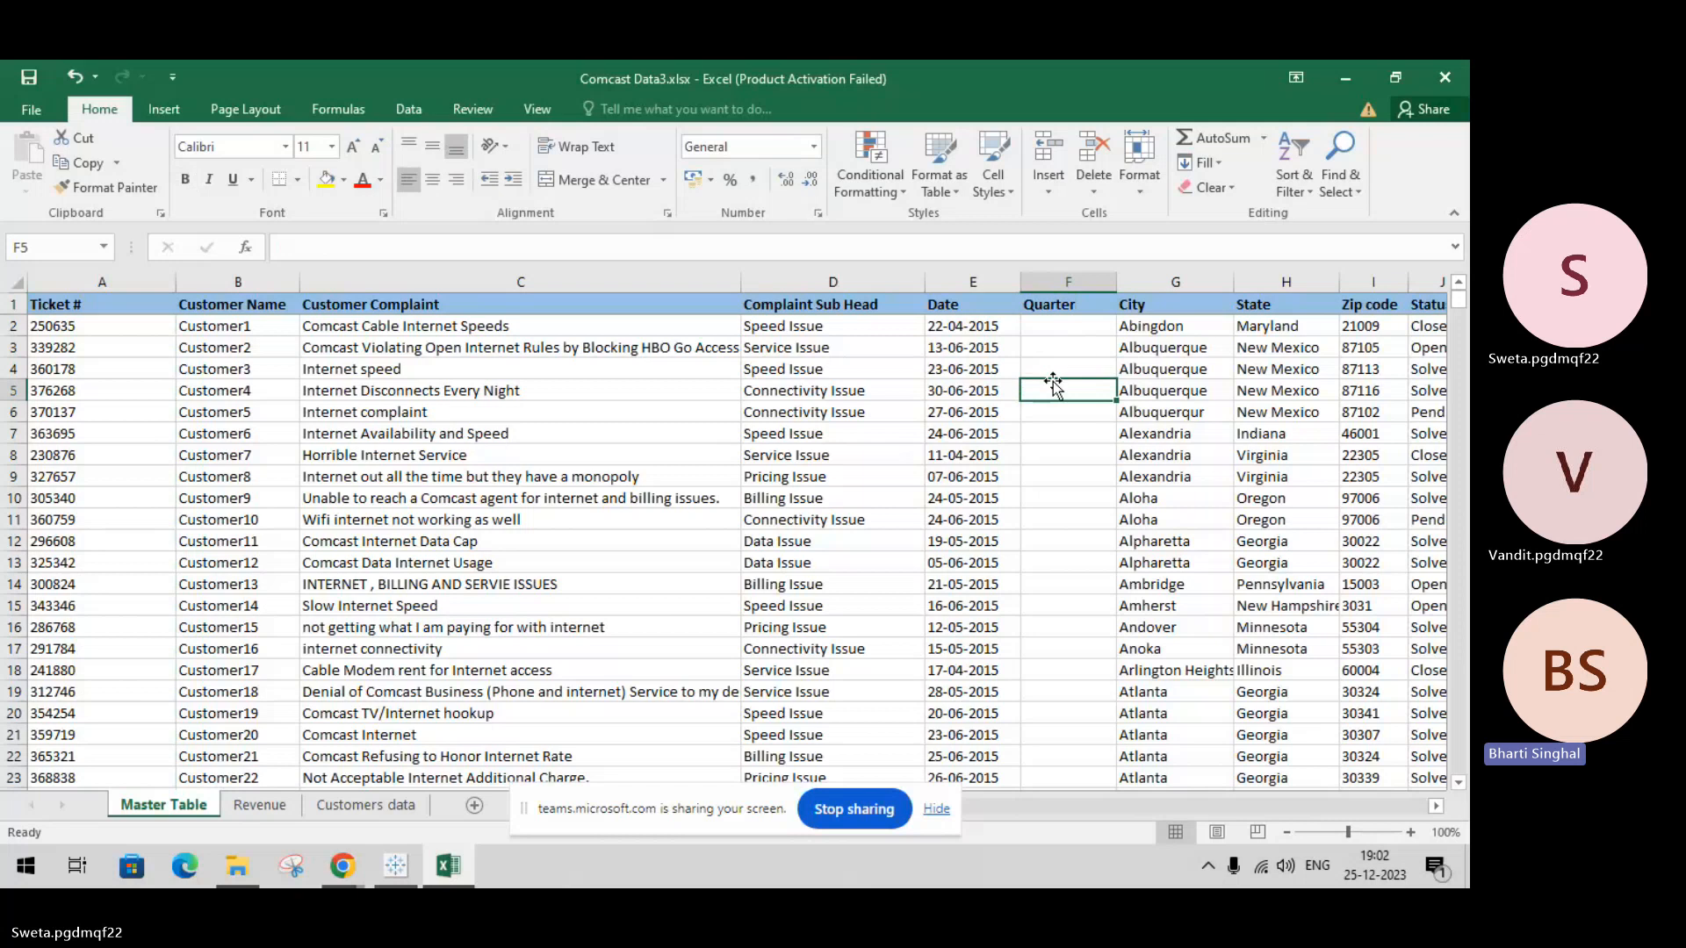
pyautogui.click(1060, 334)
pyautogui.write('=')
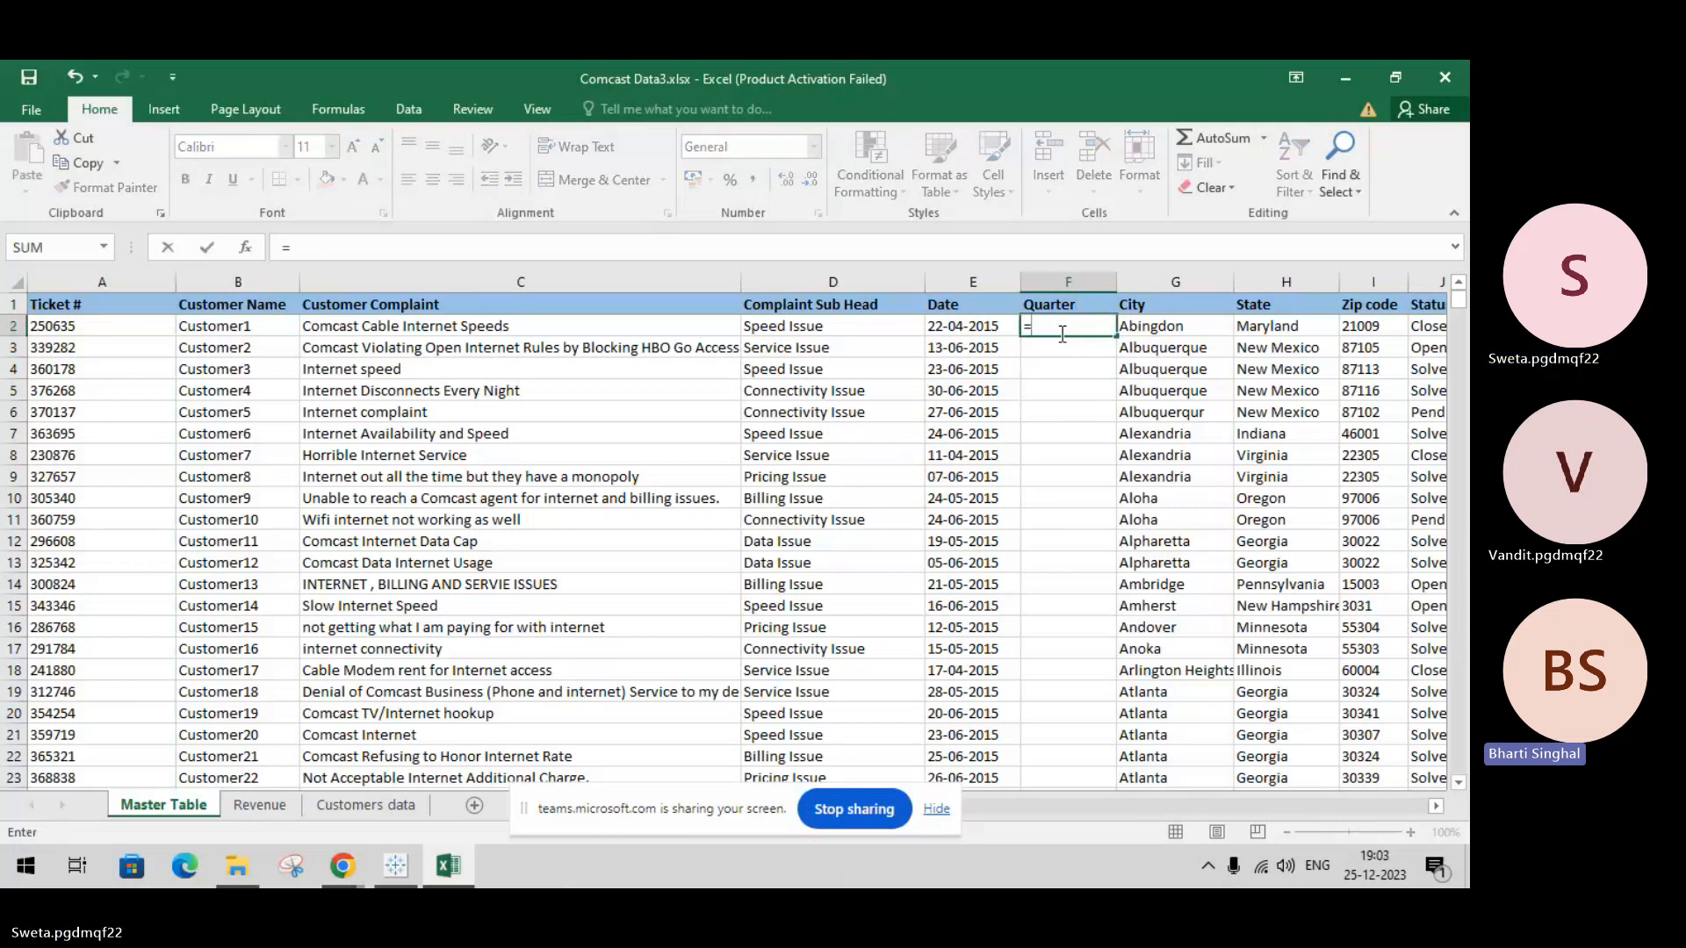
pyautogui.write('qu')
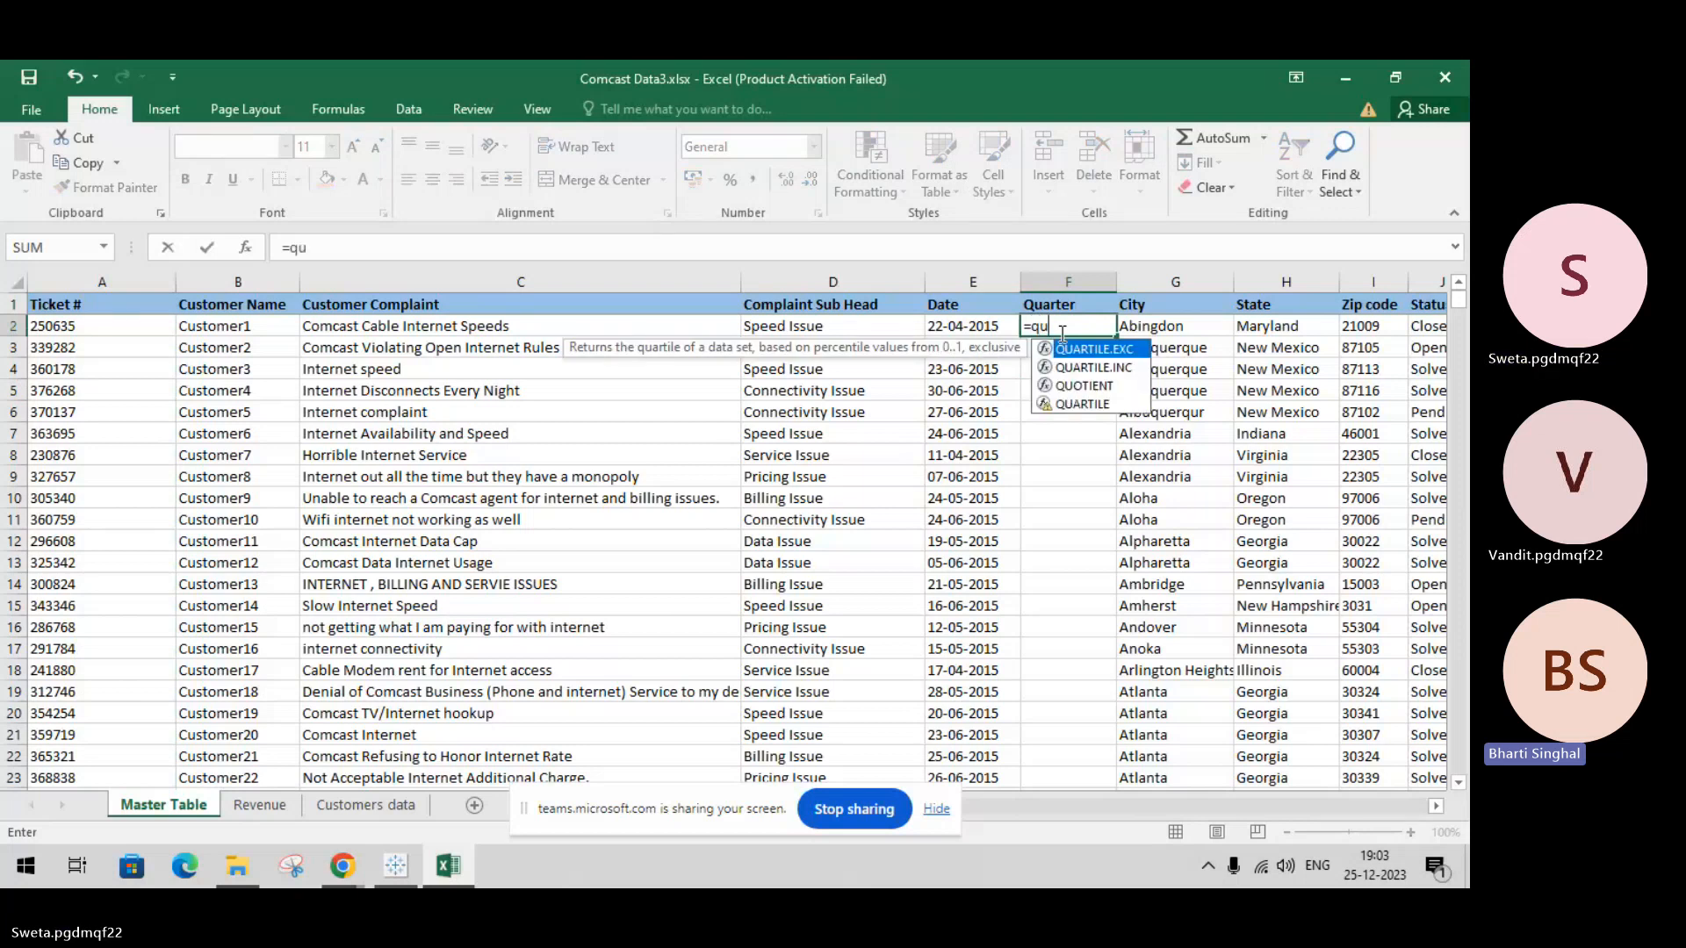
pyautogui.write('a')
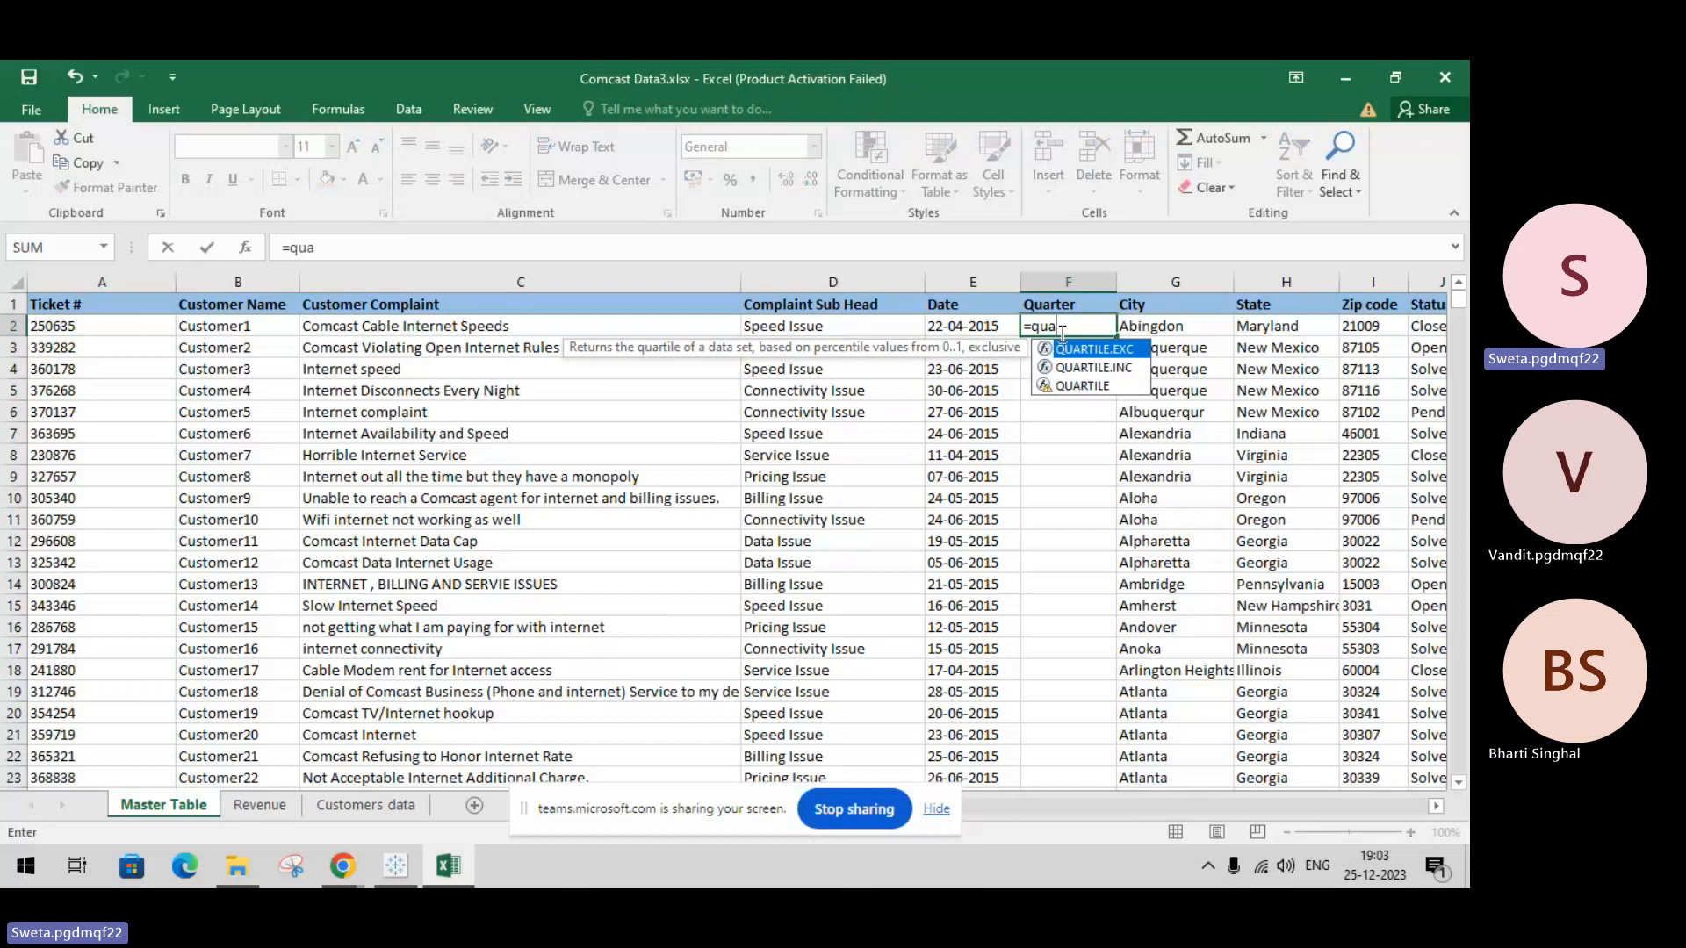
pyautogui.press('BackSpace')
pyautogui.press('BackSpace')
pyautogui.press('BackSpace')
pyautogui.press('BackSpace')
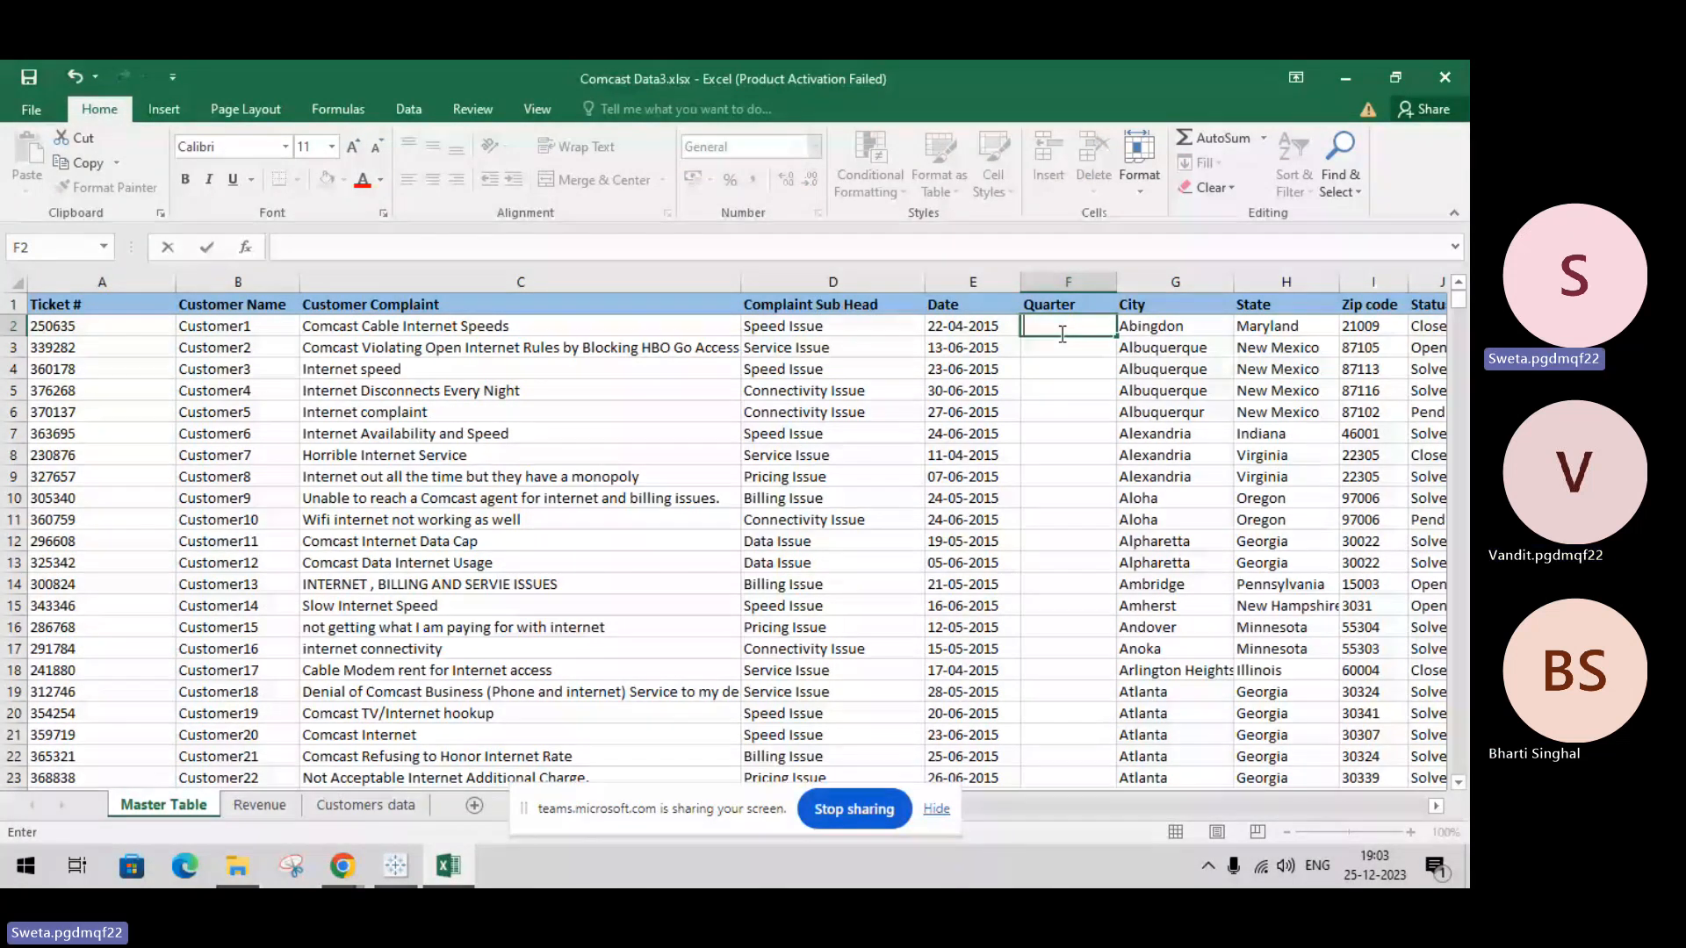
# Step: Calculate the first ticket's quarter in F2 from its date with the formula =ROUNDUP(MONTH(E2)/3,0)
pyautogui.write('=roun')
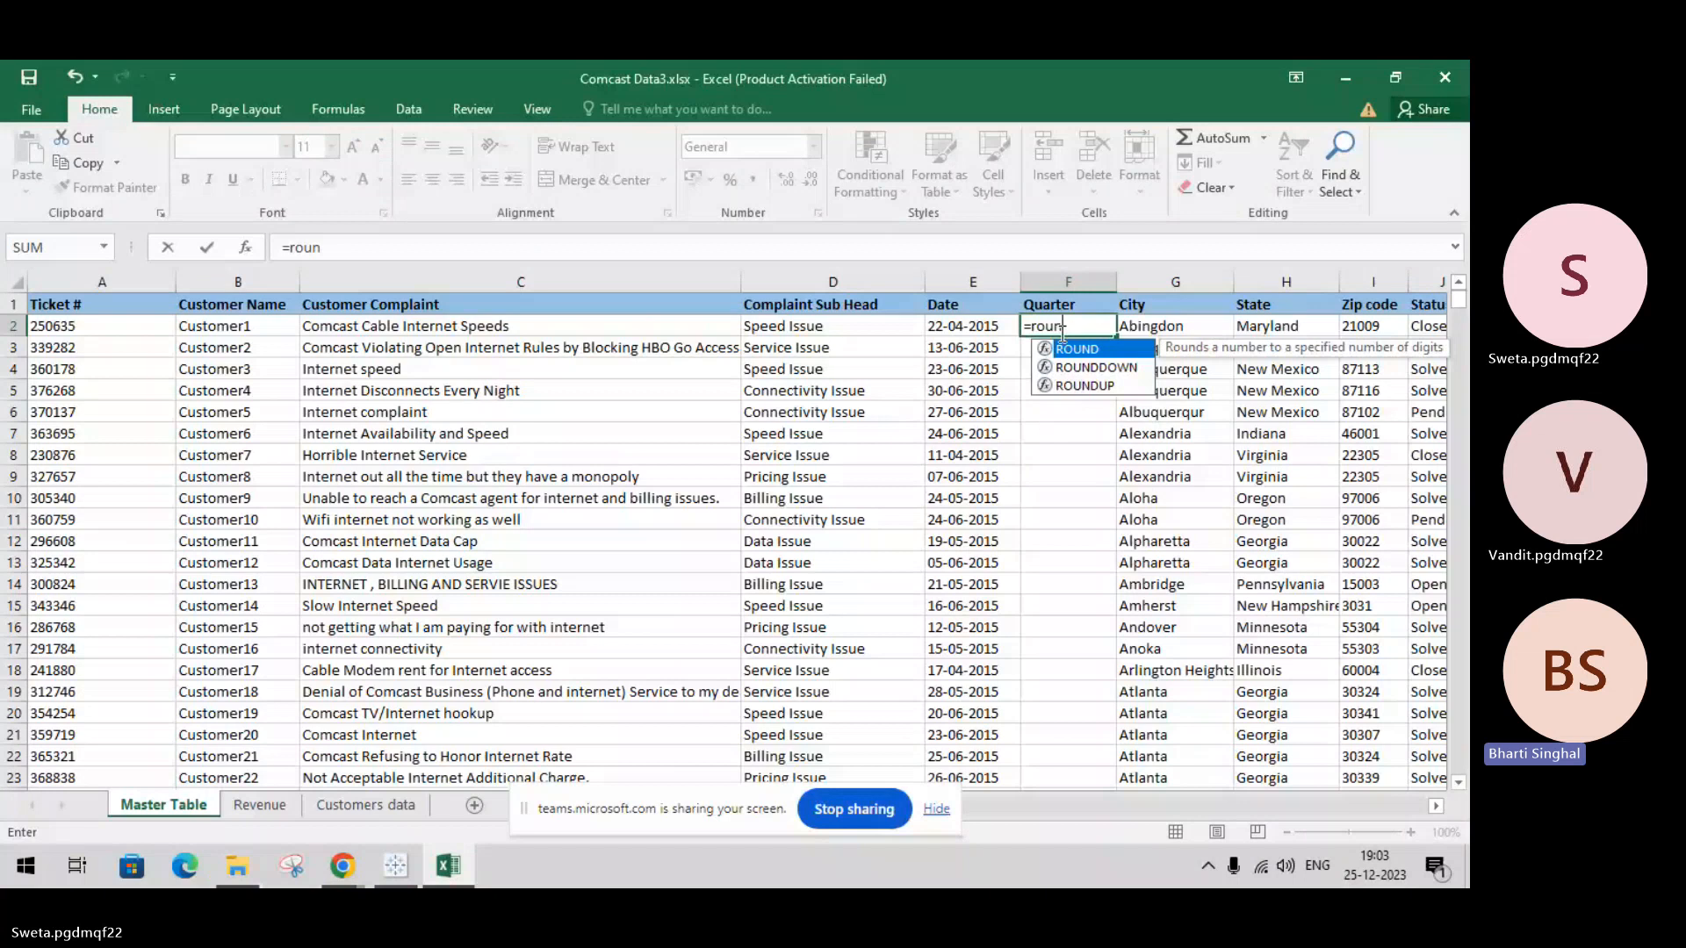
pyautogui.doubleClick(1086, 385)
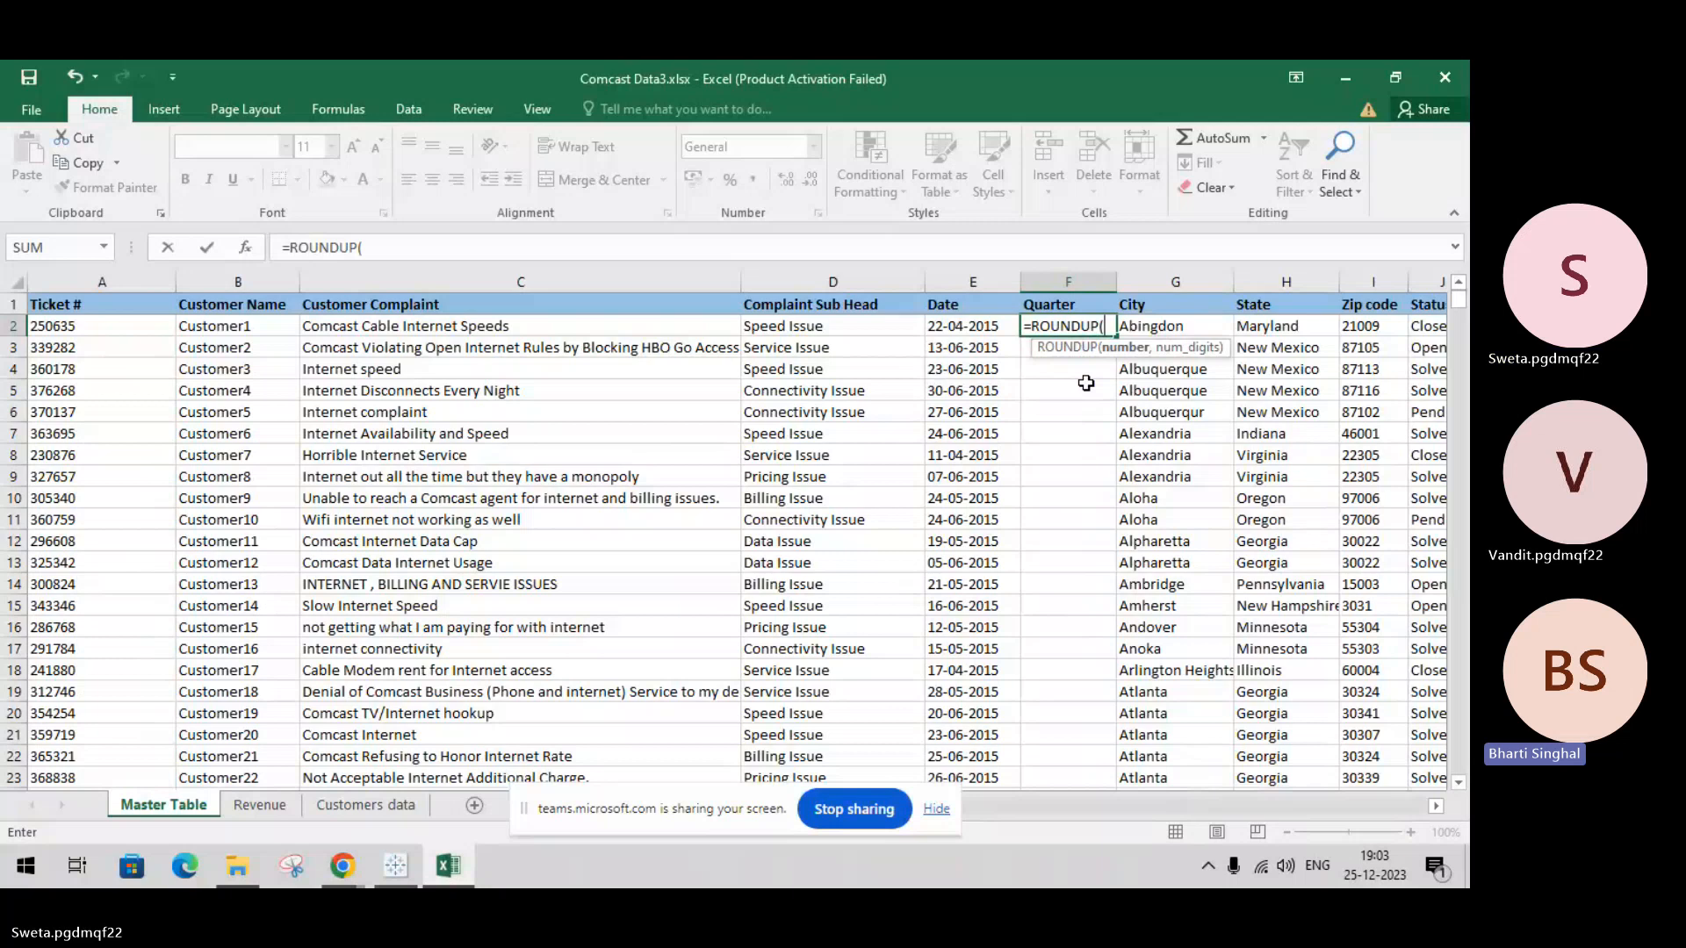
pyautogui.click(989, 327)
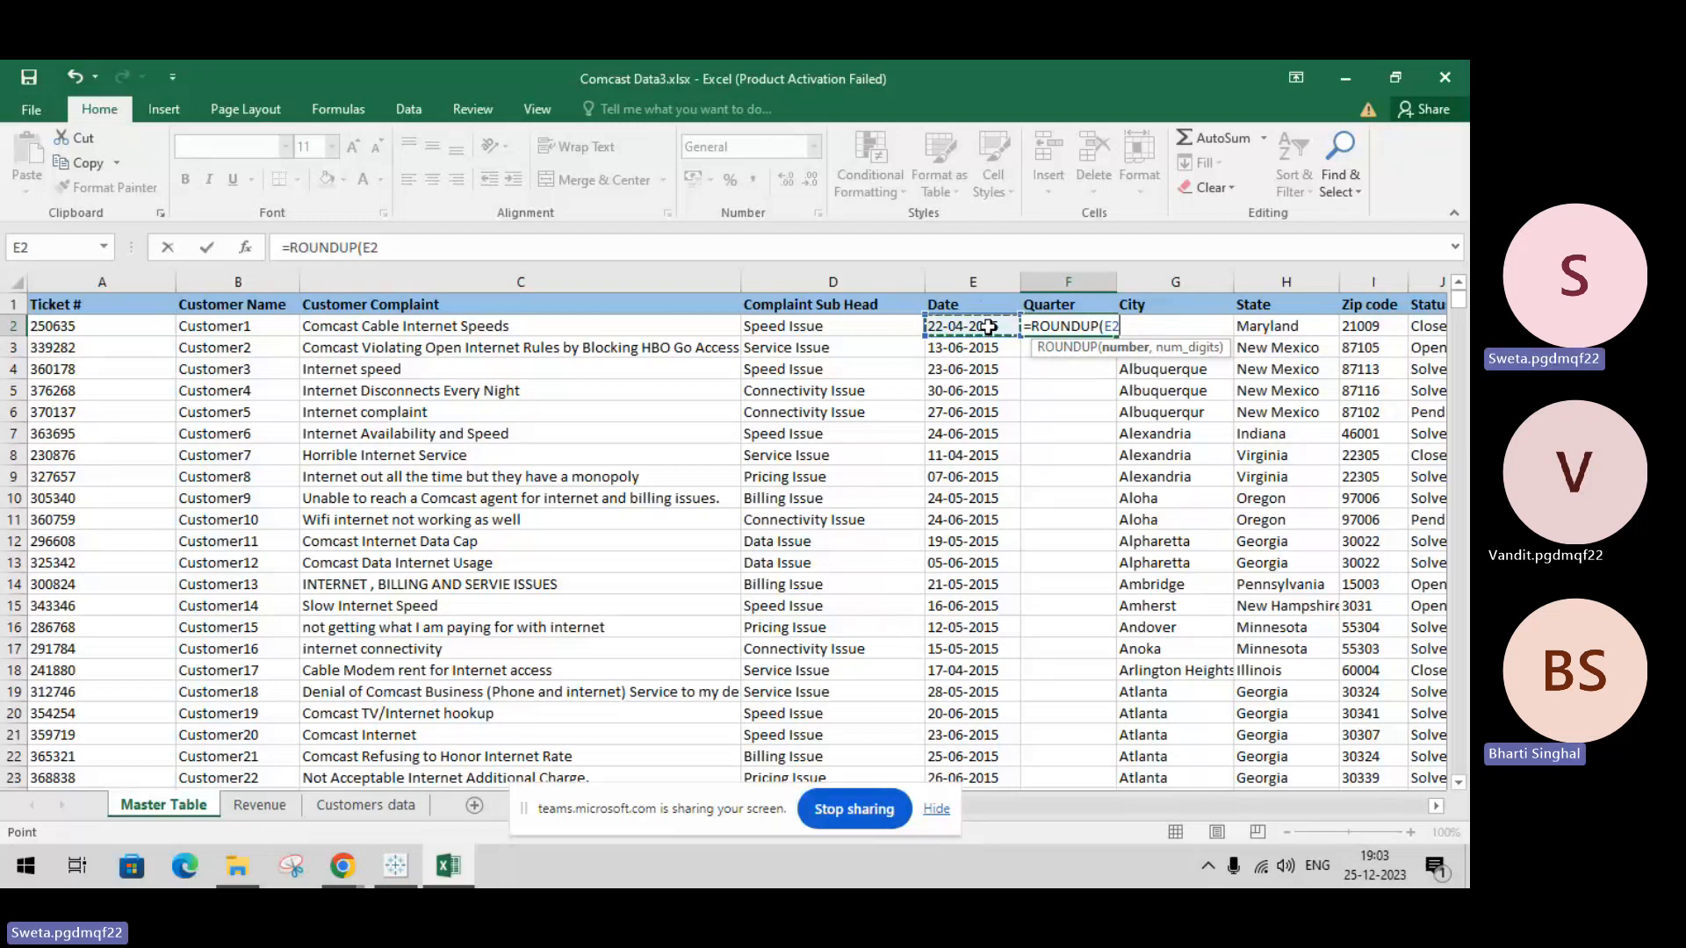
pyautogui.write('/3')
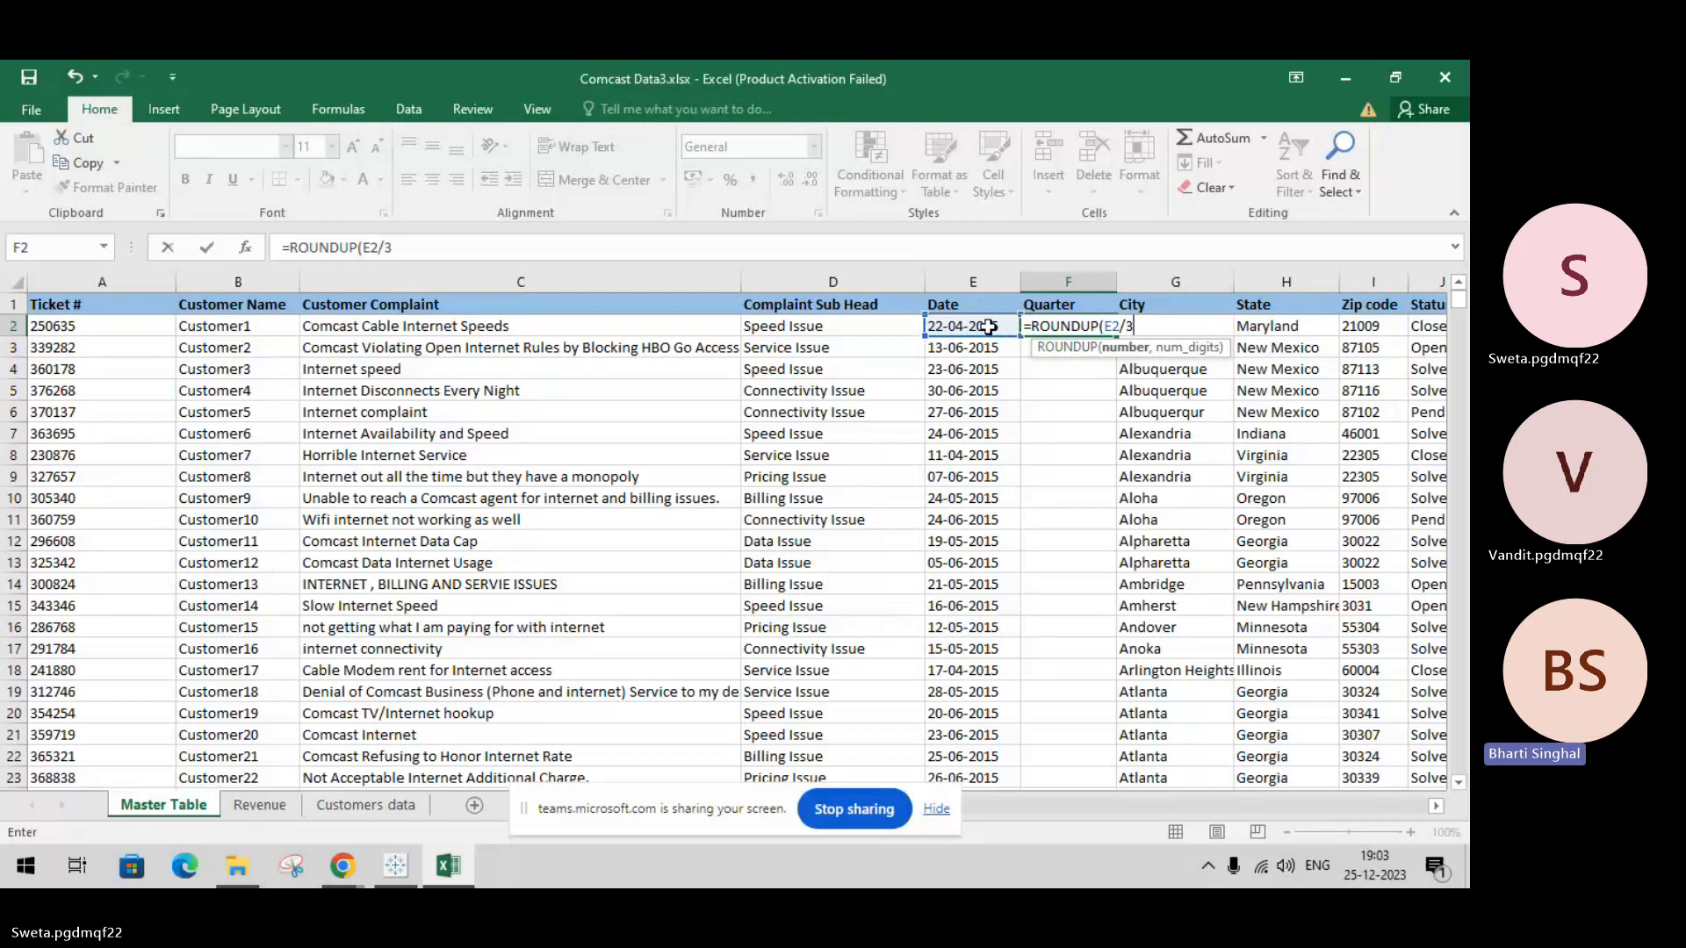
pyautogui.press('BackSpace')
pyautogui.press('Return')
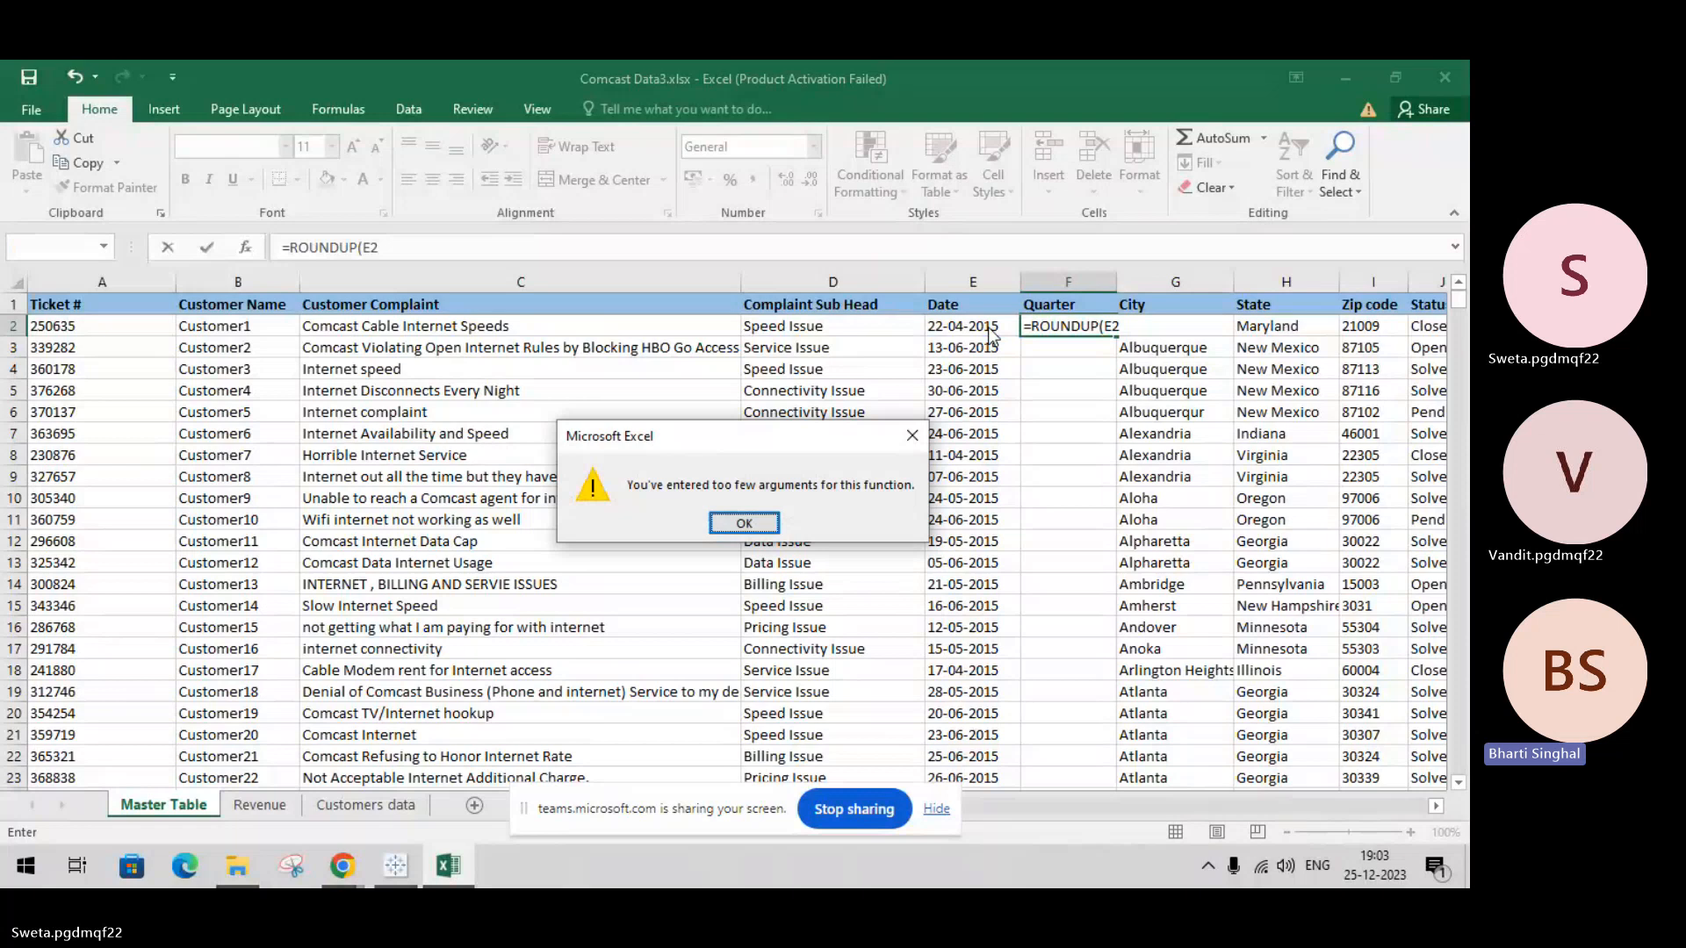
pyautogui.click(911, 439)
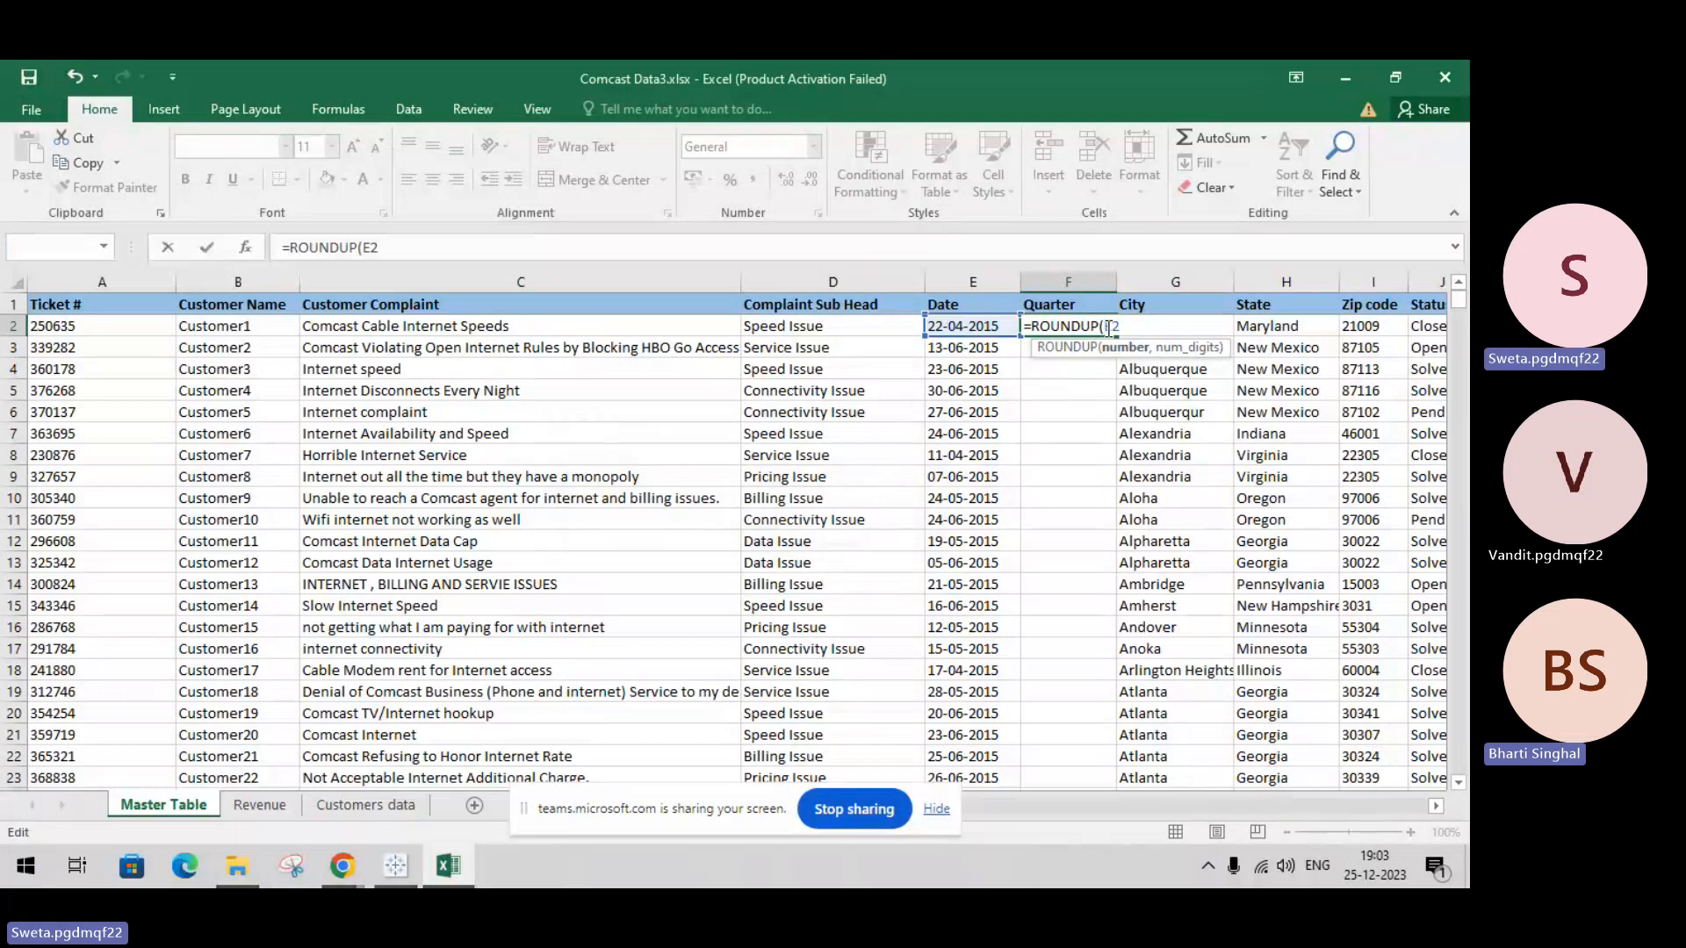
pyautogui.write('Month')
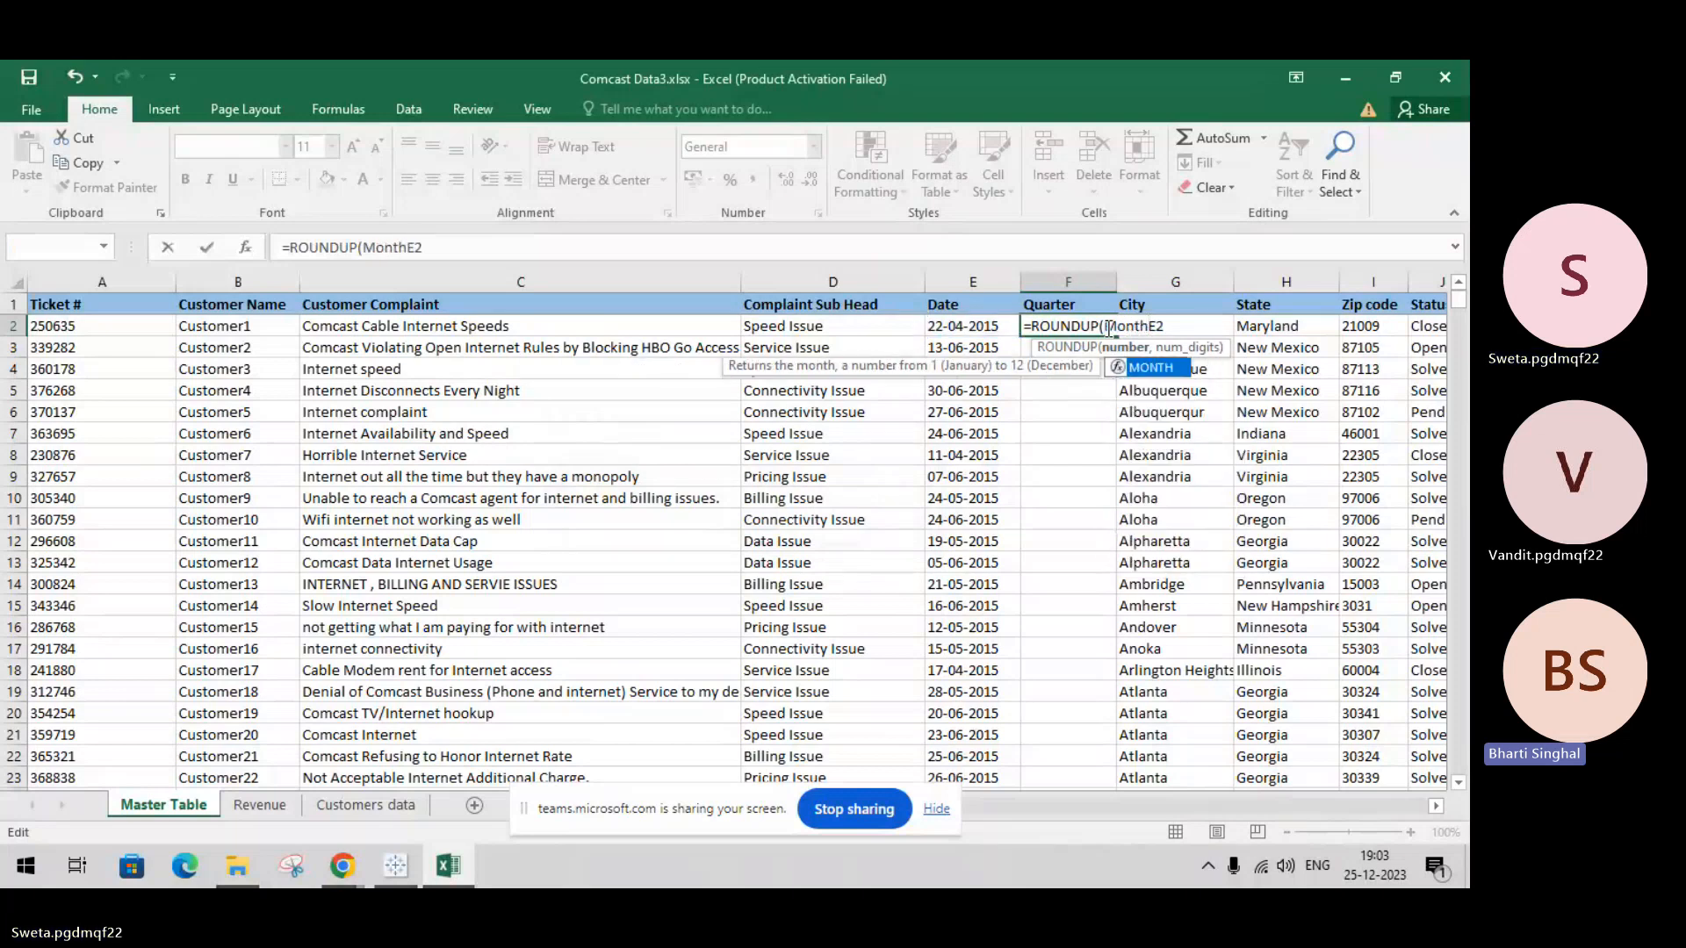
pyautogui.doubleClick(1159, 369)
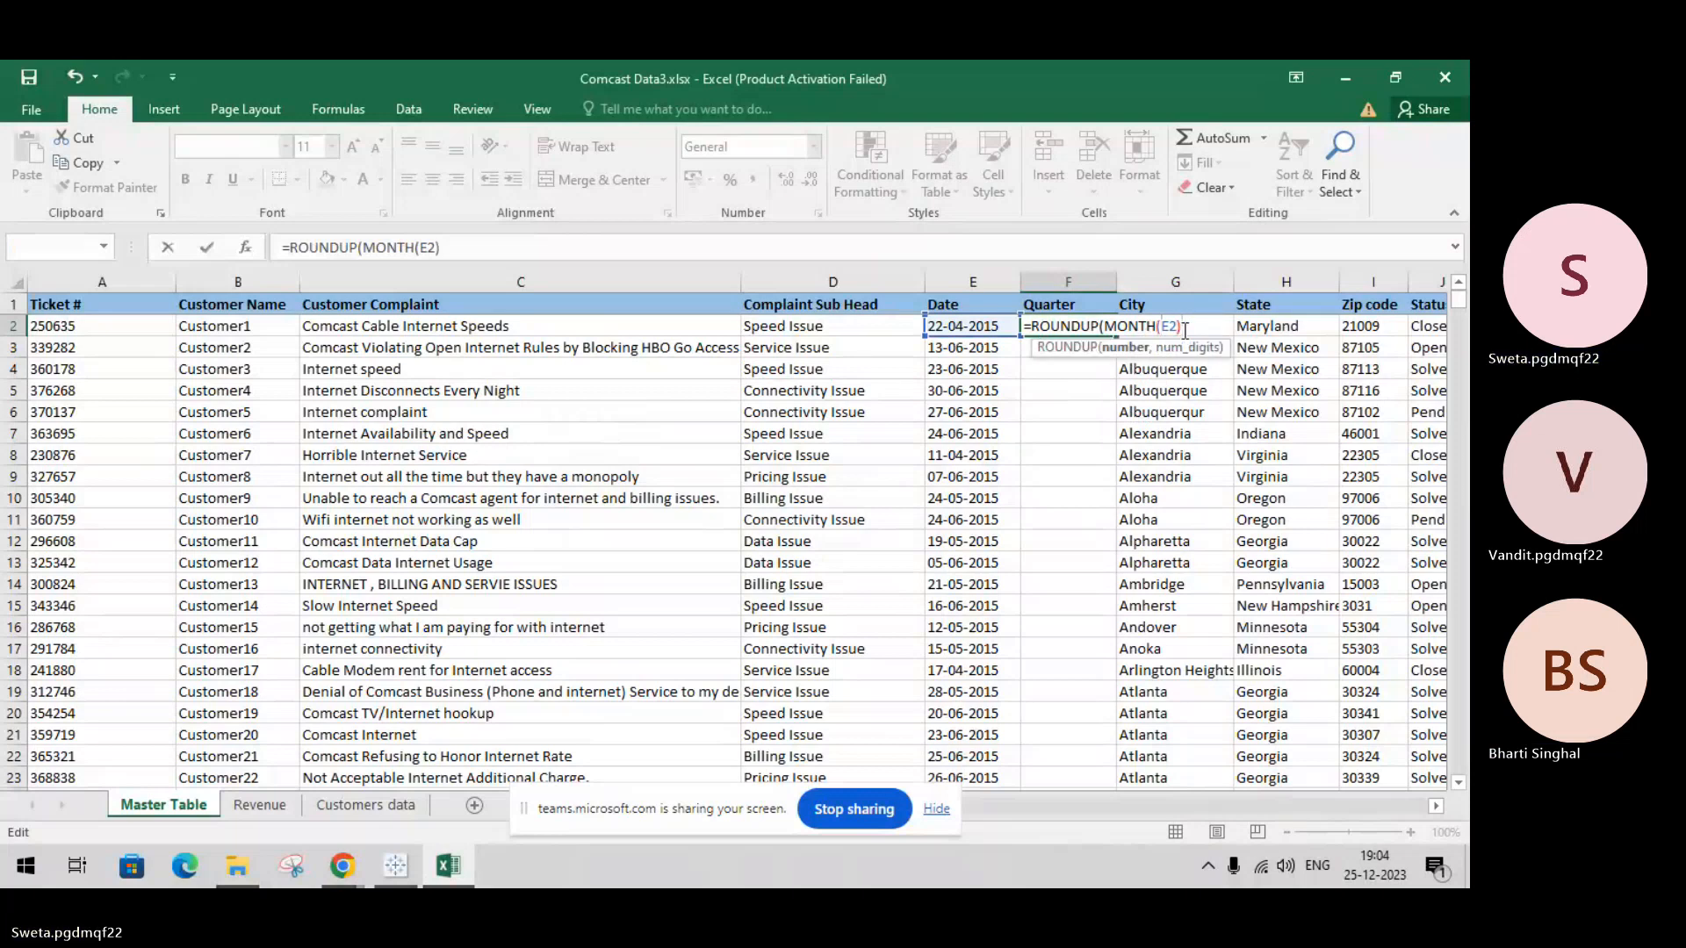
pyautogui.write('/')
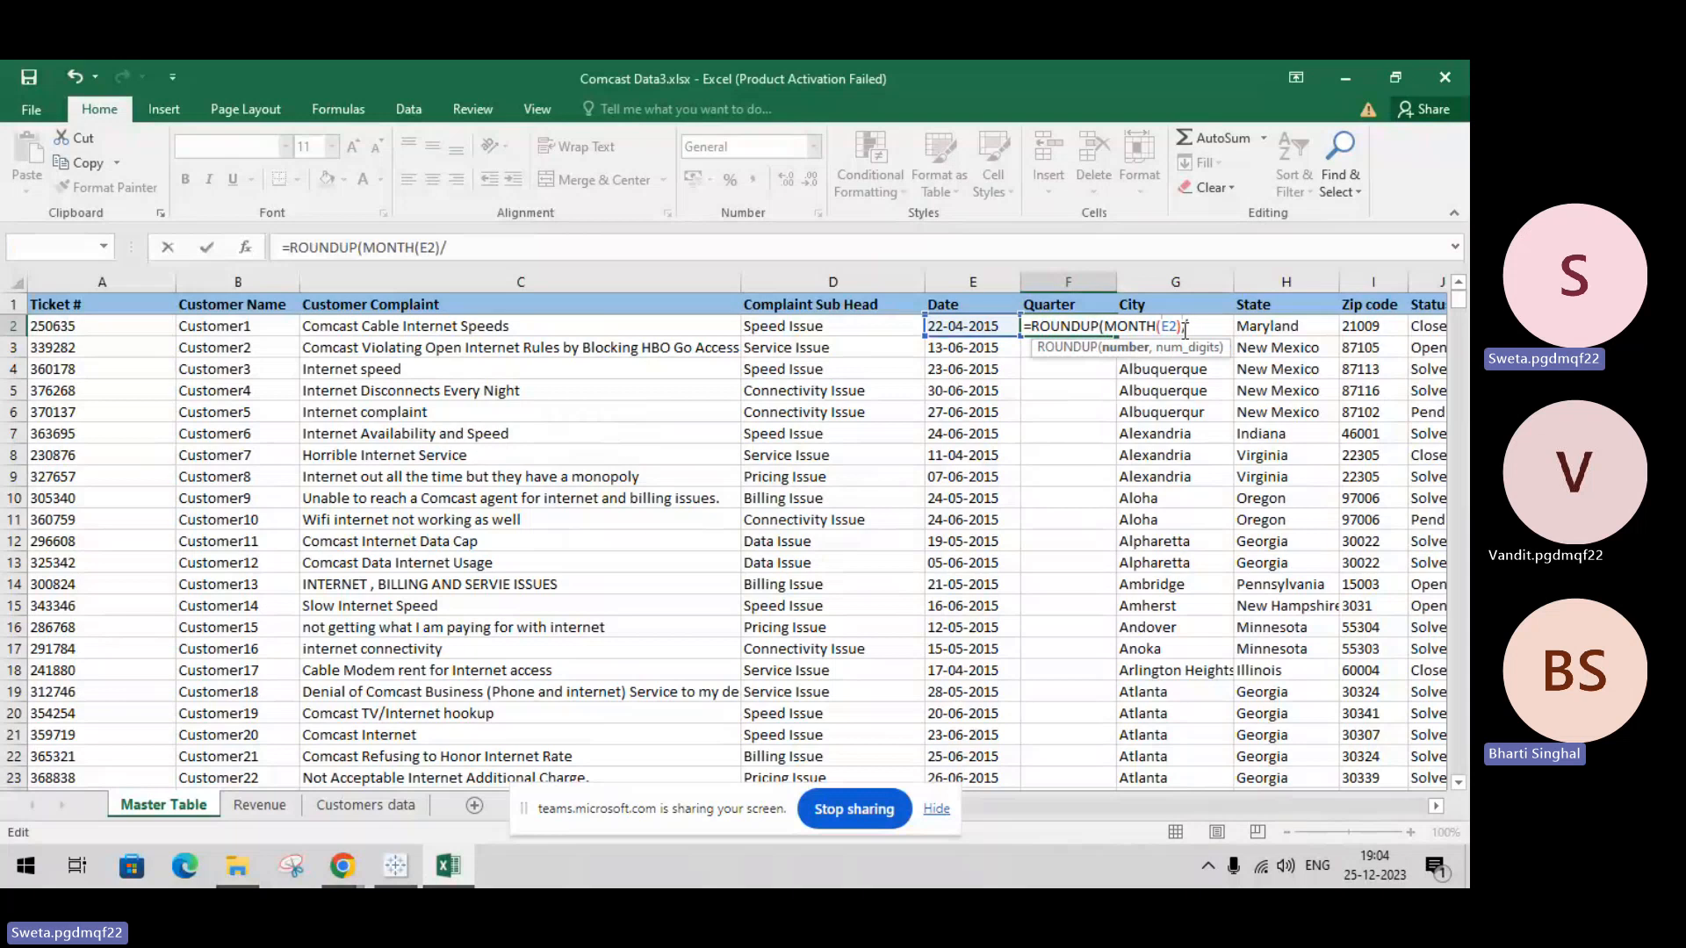
pyautogui.write('3,')
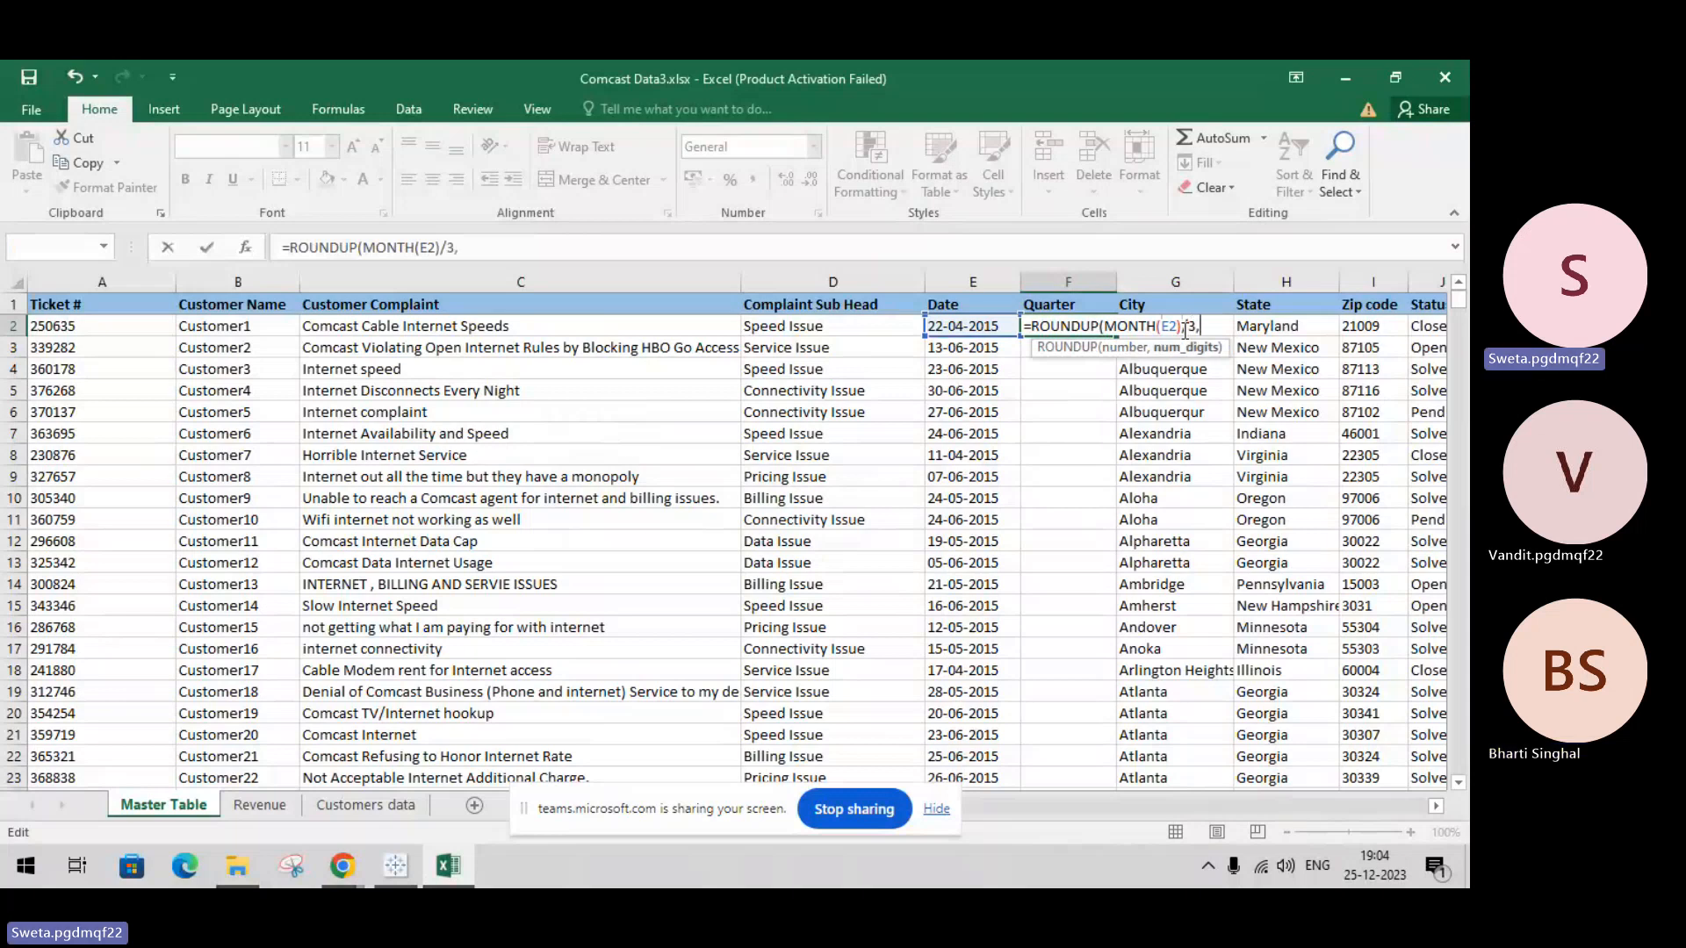
pyautogui.write('0')
pyautogui.press('Return')
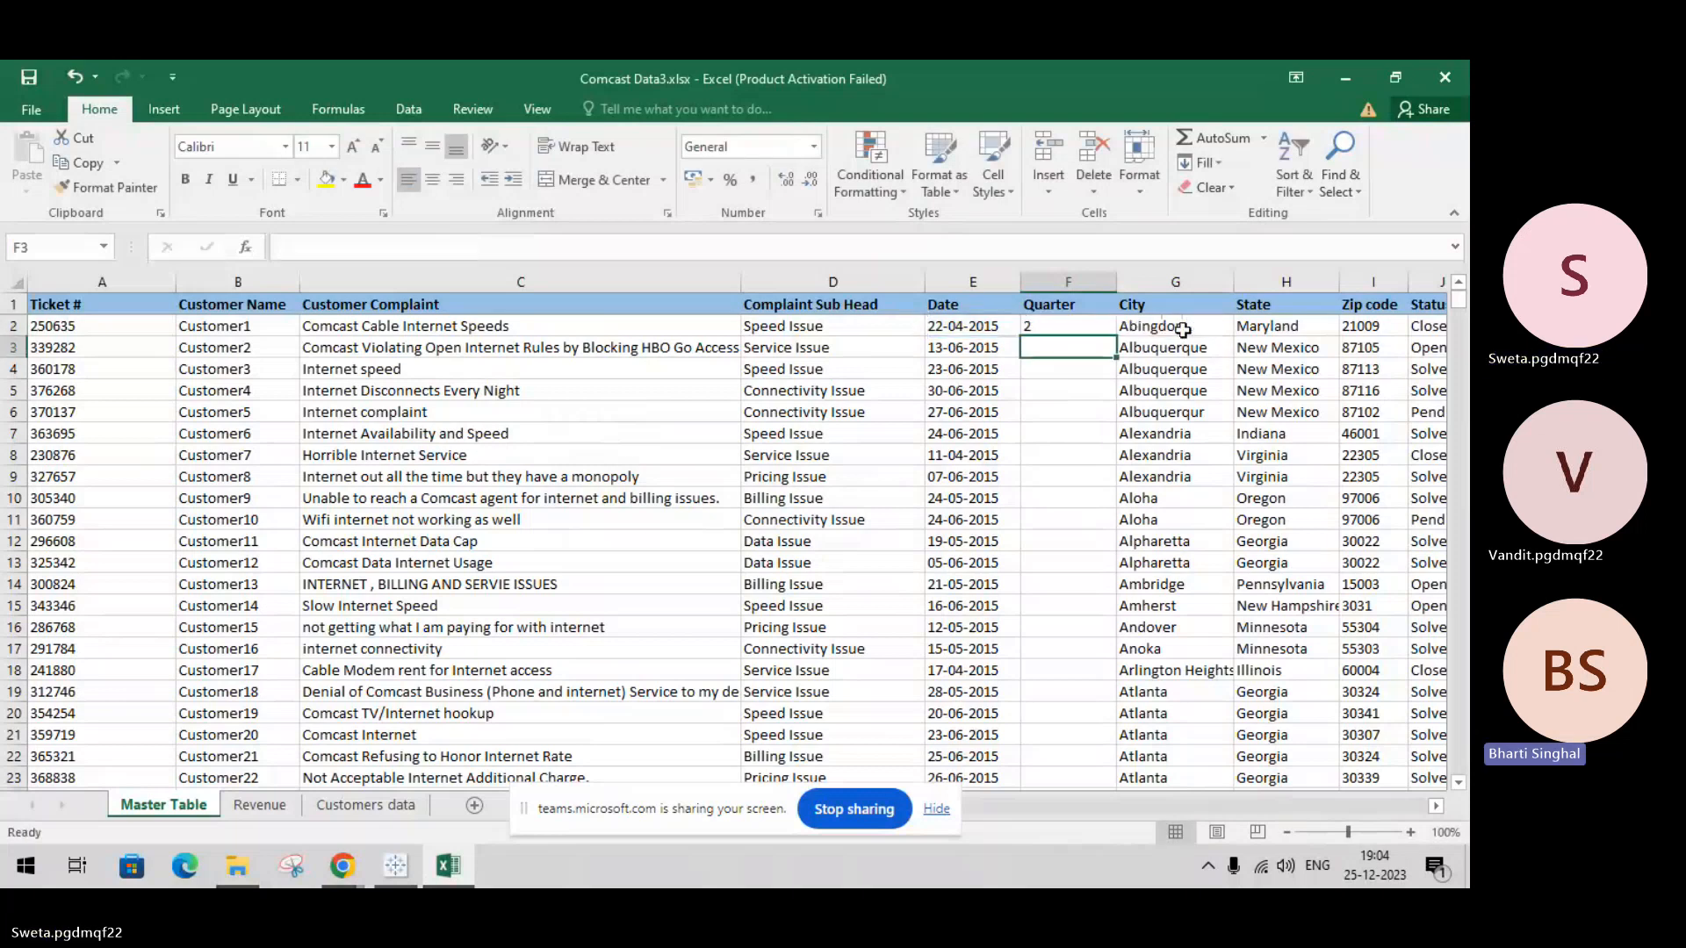
# Step: Fill the quarter formula from F2 down through all ticket rows of the Master Table
pyautogui.click(1087, 328)
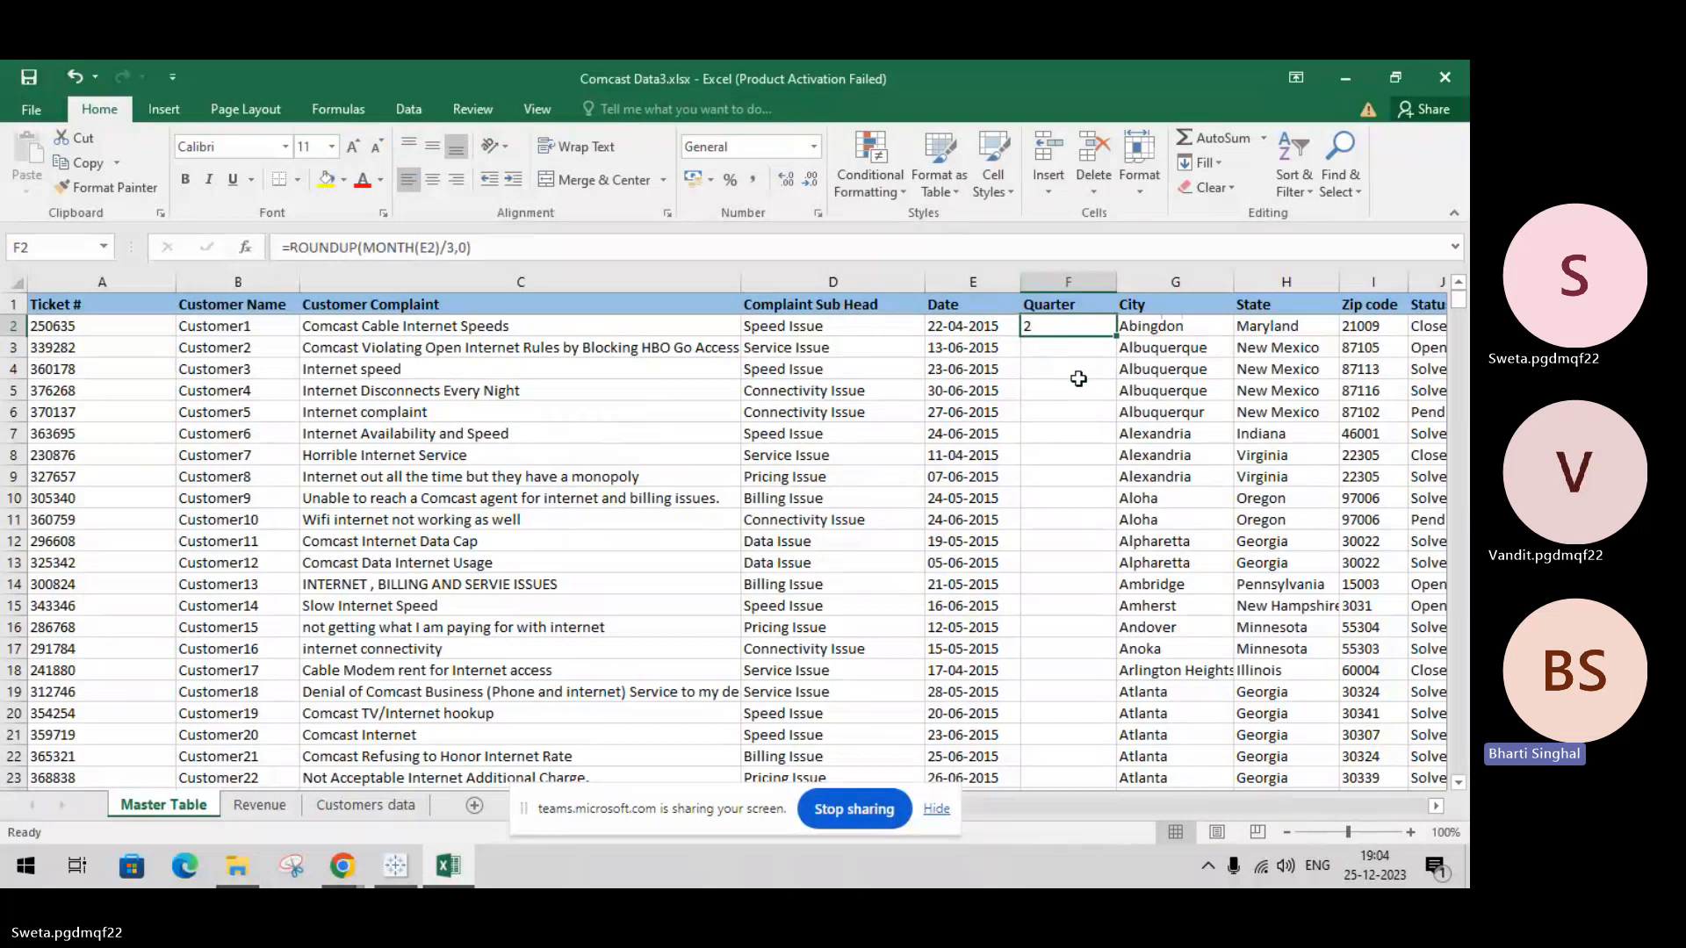
pyautogui.doubleClick(1116, 336)
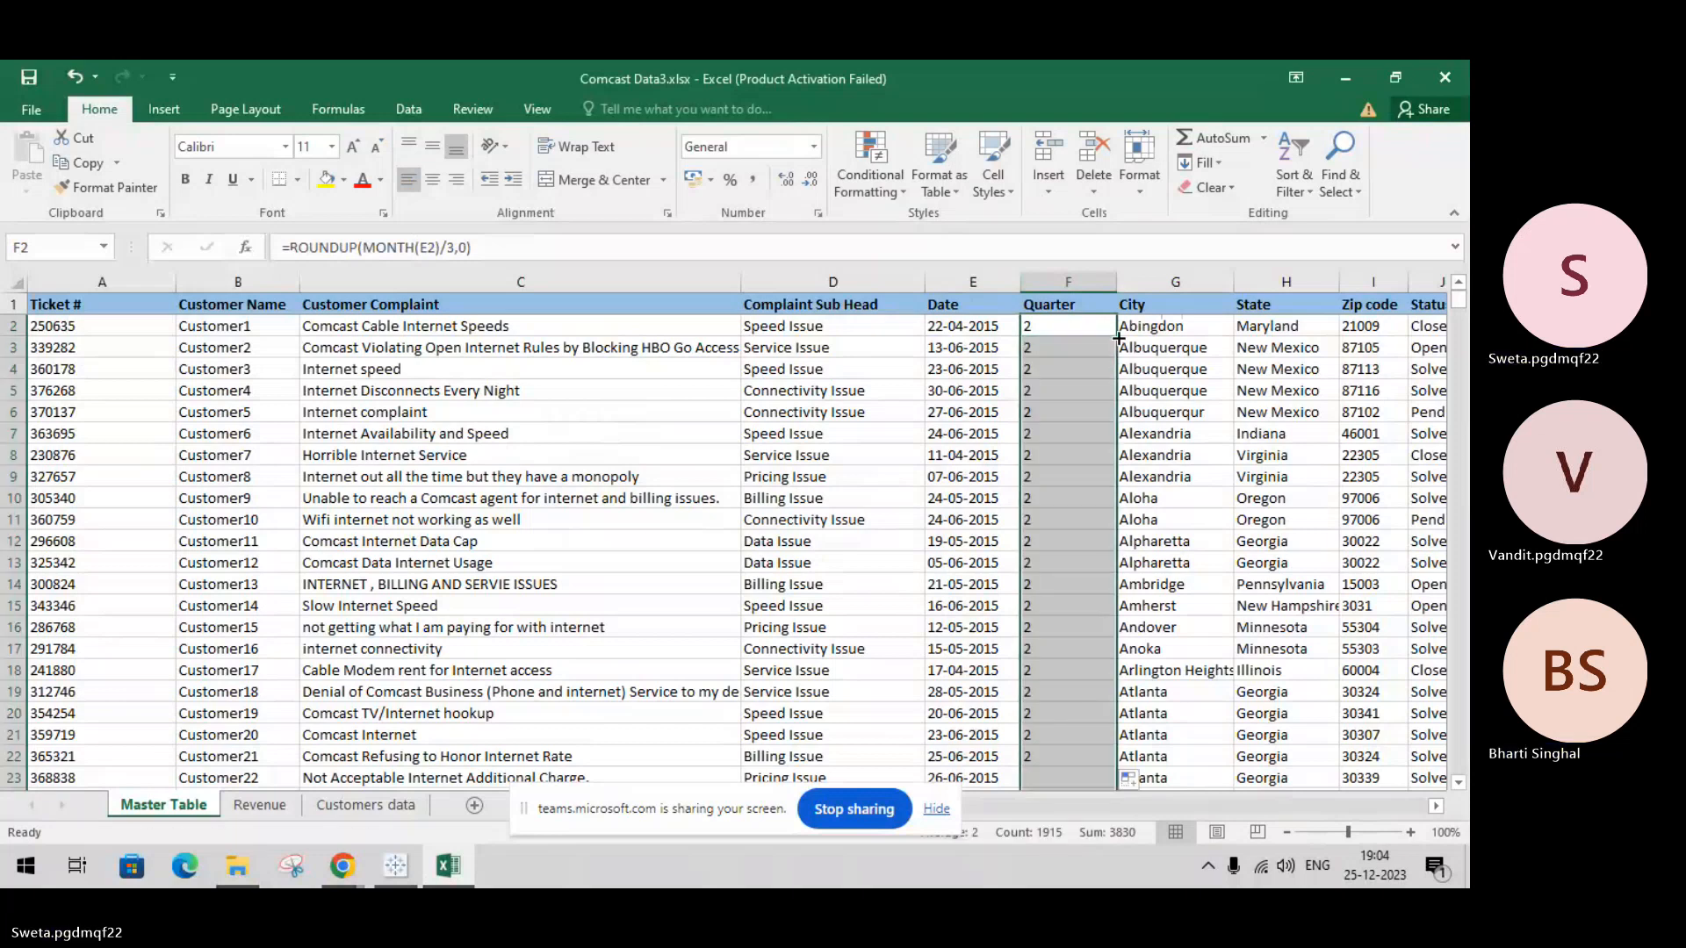
# Step: Check the copied formulas and quarter values down the Quarter column against the dates
pyautogui.click(1051, 534)
pyautogui.press('Down')
pyautogui.press('Down')
pyautogui.press('Down')
pyautogui.press('Down')
pyautogui.press('Down')
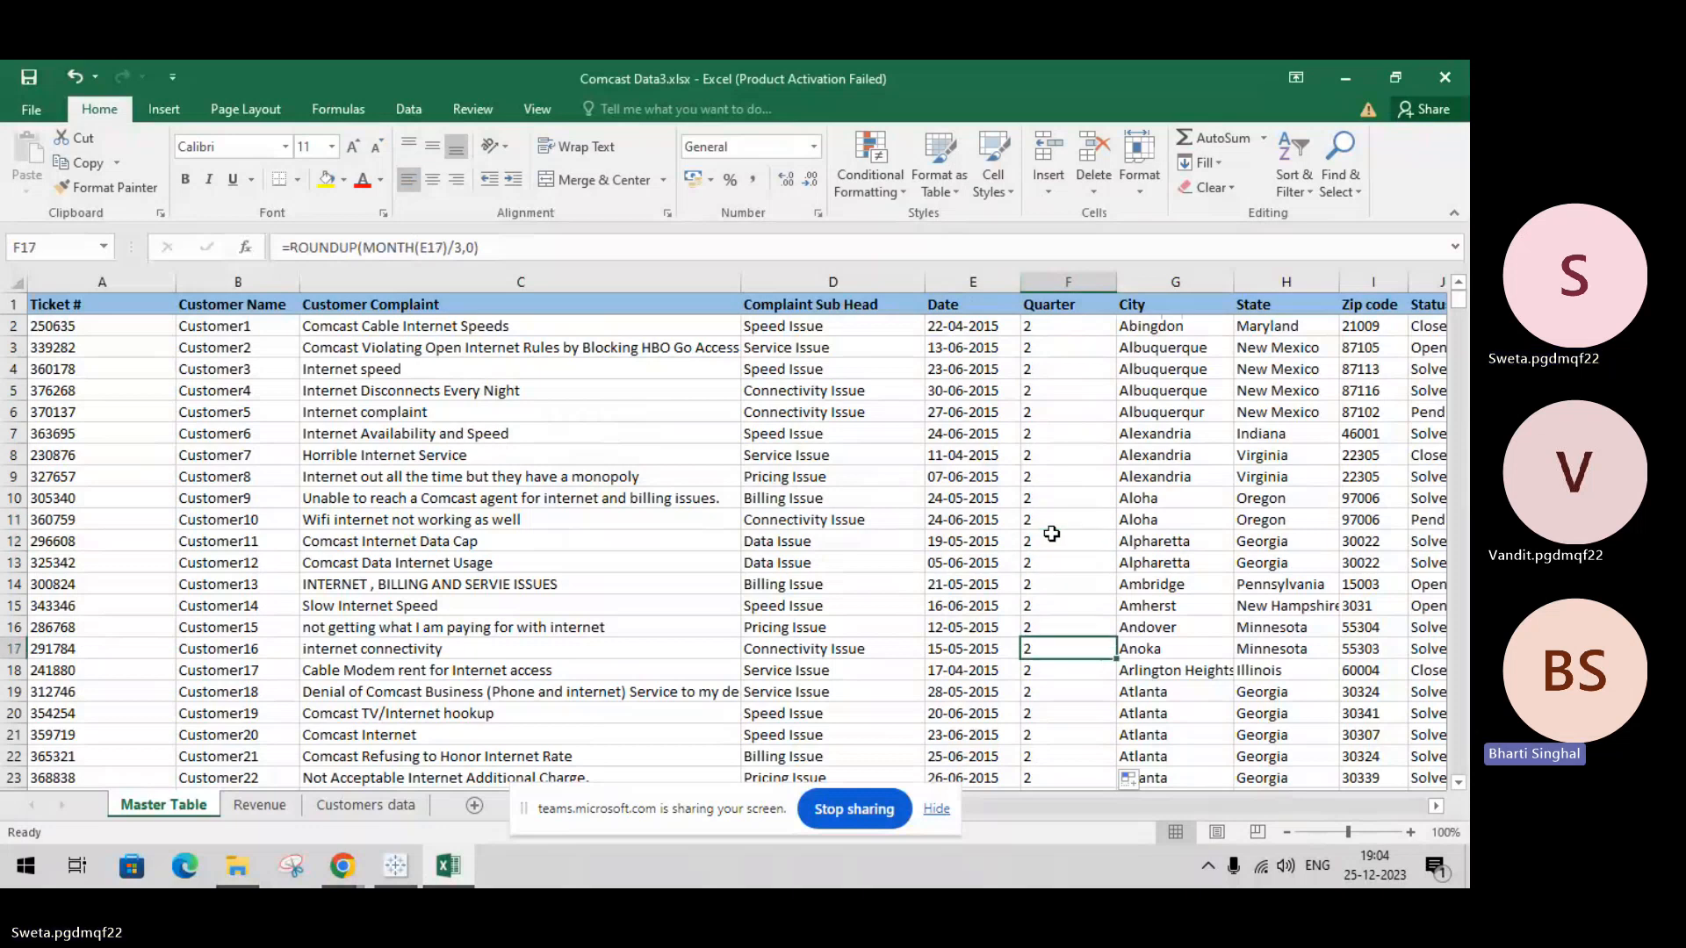
pyautogui.press('Down')
pyautogui.press('Up')
pyautogui.press('Up')
pyautogui.press('Up')
pyautogui.press('Up')
pyautogui.press('Up')
pyautogui.press('Up')
pyautogui.press('Up')
pyautogui.press('Up')
pyautogui.press('Up')
pyautogui.press('Up')
pyautogui.press('Up')
pyautogui.press('Up')
pyautogui.press('Up')
pyautogui.press('Up')
pyautogui.press('Up')
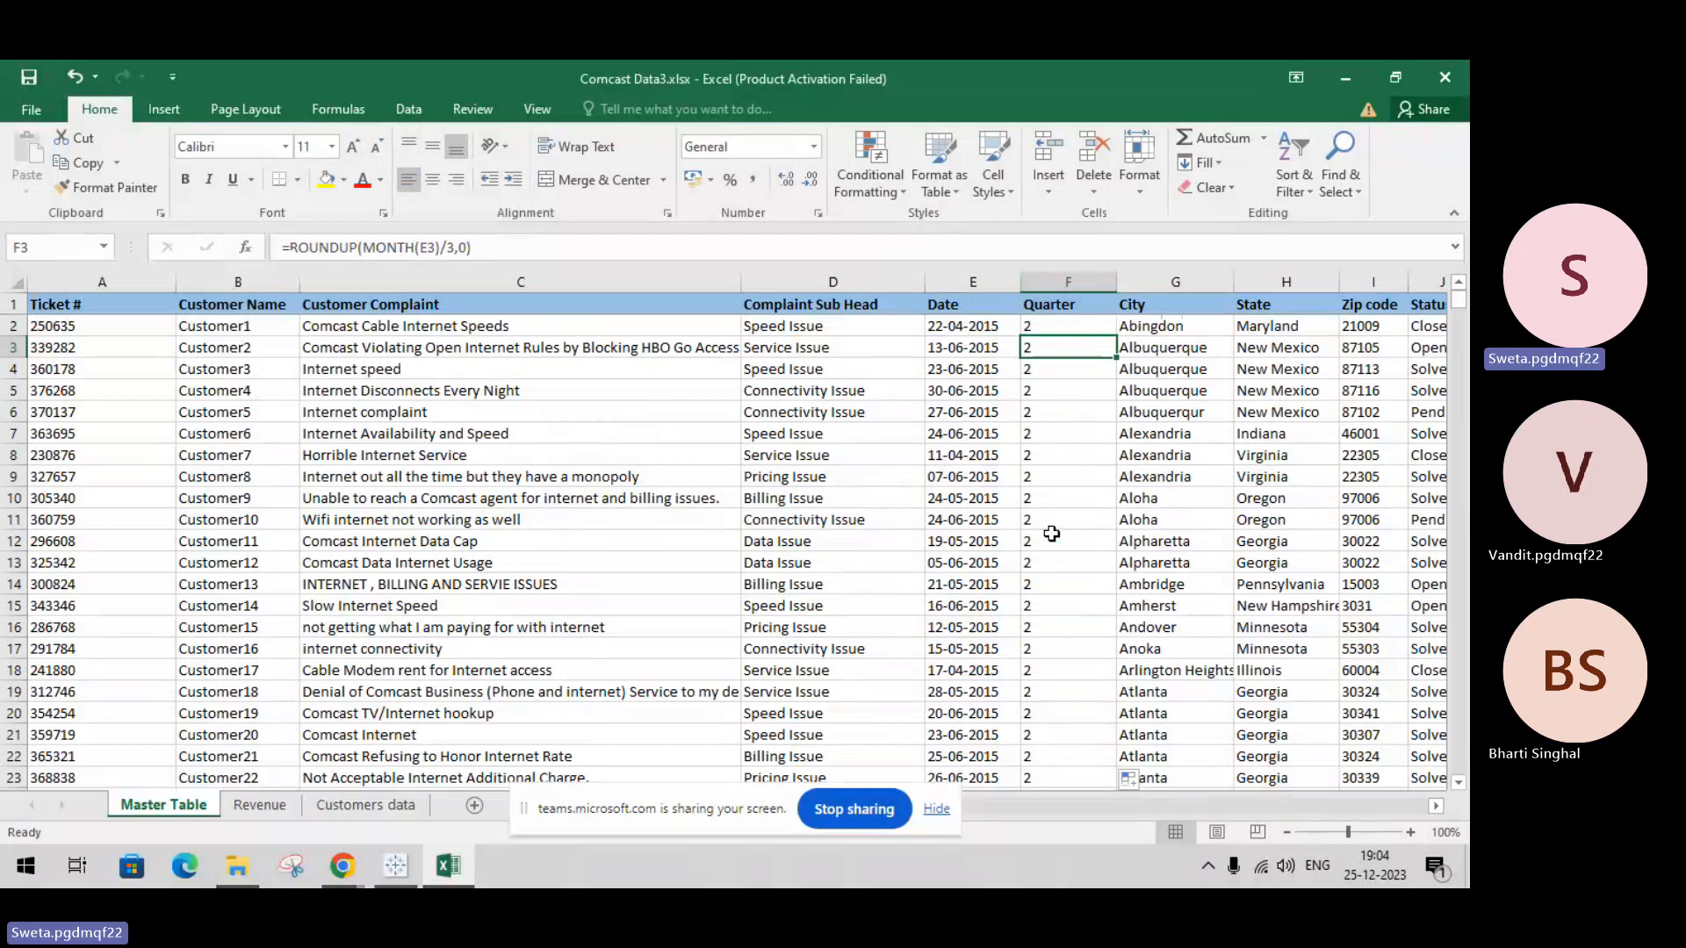
pyautogui.press('Down')
pyautogui.press('Down')
pyautogui.press('Down')
pyautogui.press('Down')
pyautogui.press('Down')
pyautogui.press('Down')
pyautogui.press('Down')
pyautogui.press('Down')
pyautogui.press('Down')
pyautogui.press('Down')
pyautogui.press('Down')
pyautogui.press('Down')
pyautogui.press('Down')
pyautogui.press('Down')
pyautogui.press('Down')
pyautogui.press('Down')
pyautogui.press('Down')
pyautogui.press('Down')
pyautogui.press('Down')
pyautogui.press('Down')
pyautogui.press('Down')
pyautogui.press('Down')
pyautogui.press('Down')
pyautogui.press('Down')
pyautogui.press('Down')
pyautogui.press('Down')
pyautogui.press('Down')
pyautogui.press('Down')
pyautogui.press('Down')
pyautogui.press('Down')
pyautogui.press('Down')
pyautogui.press('Down')
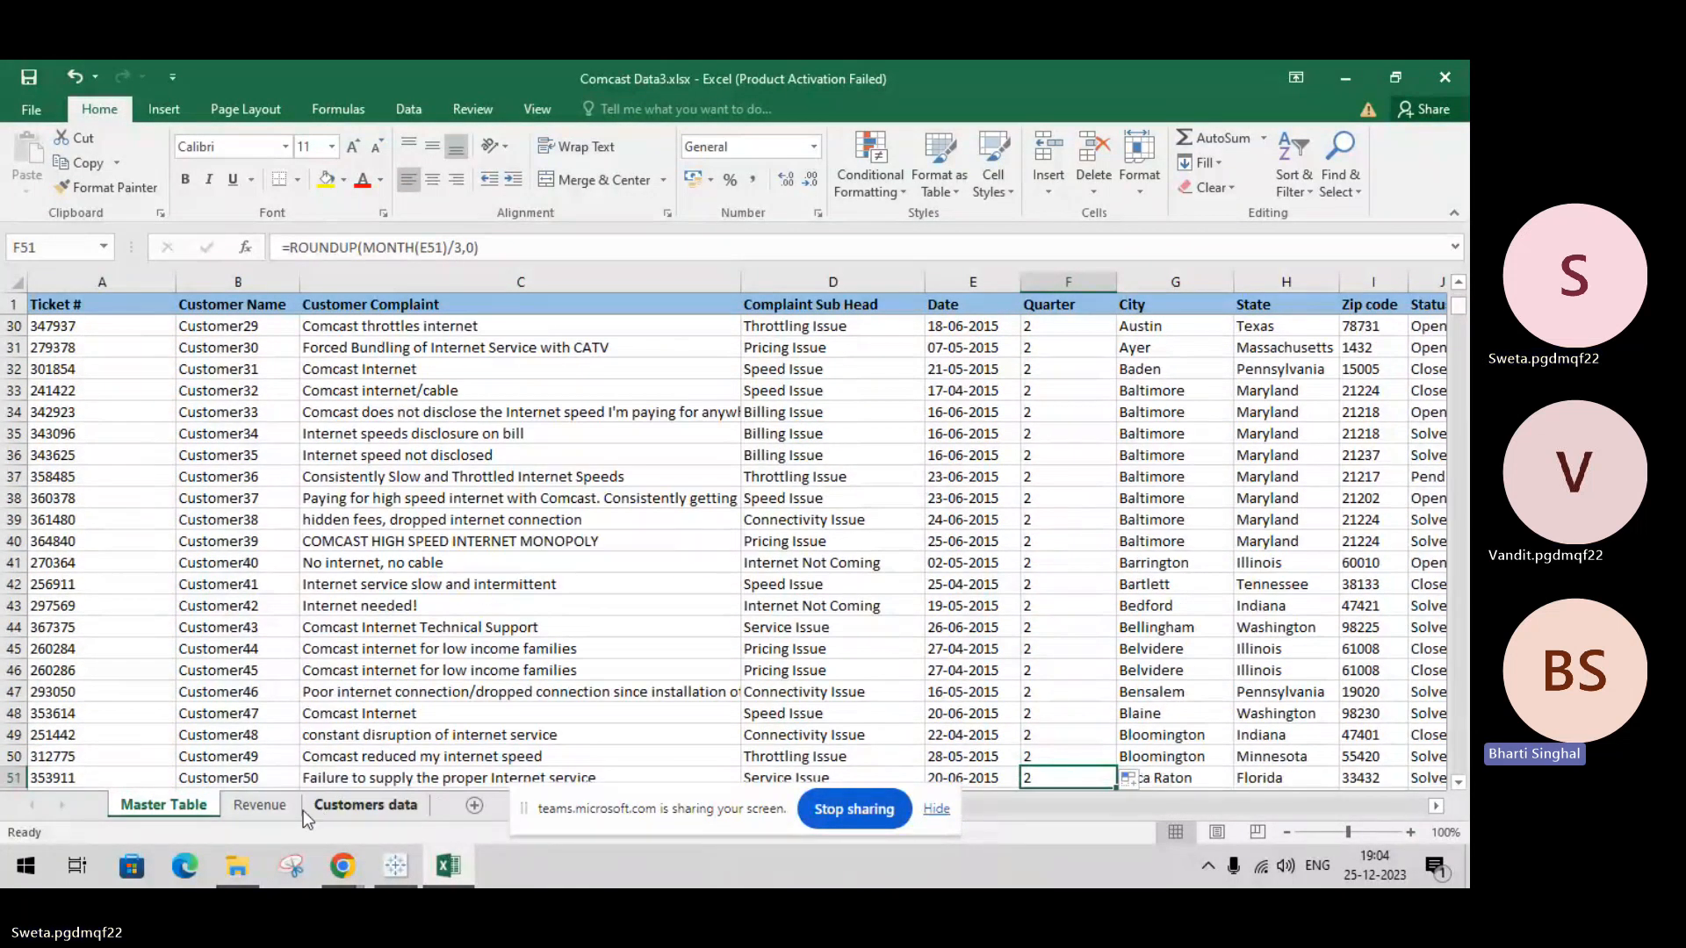
# Step: On the Revenue sheet, set the quarter value in cell A2 to 2
pyautogui.click(258, 805)
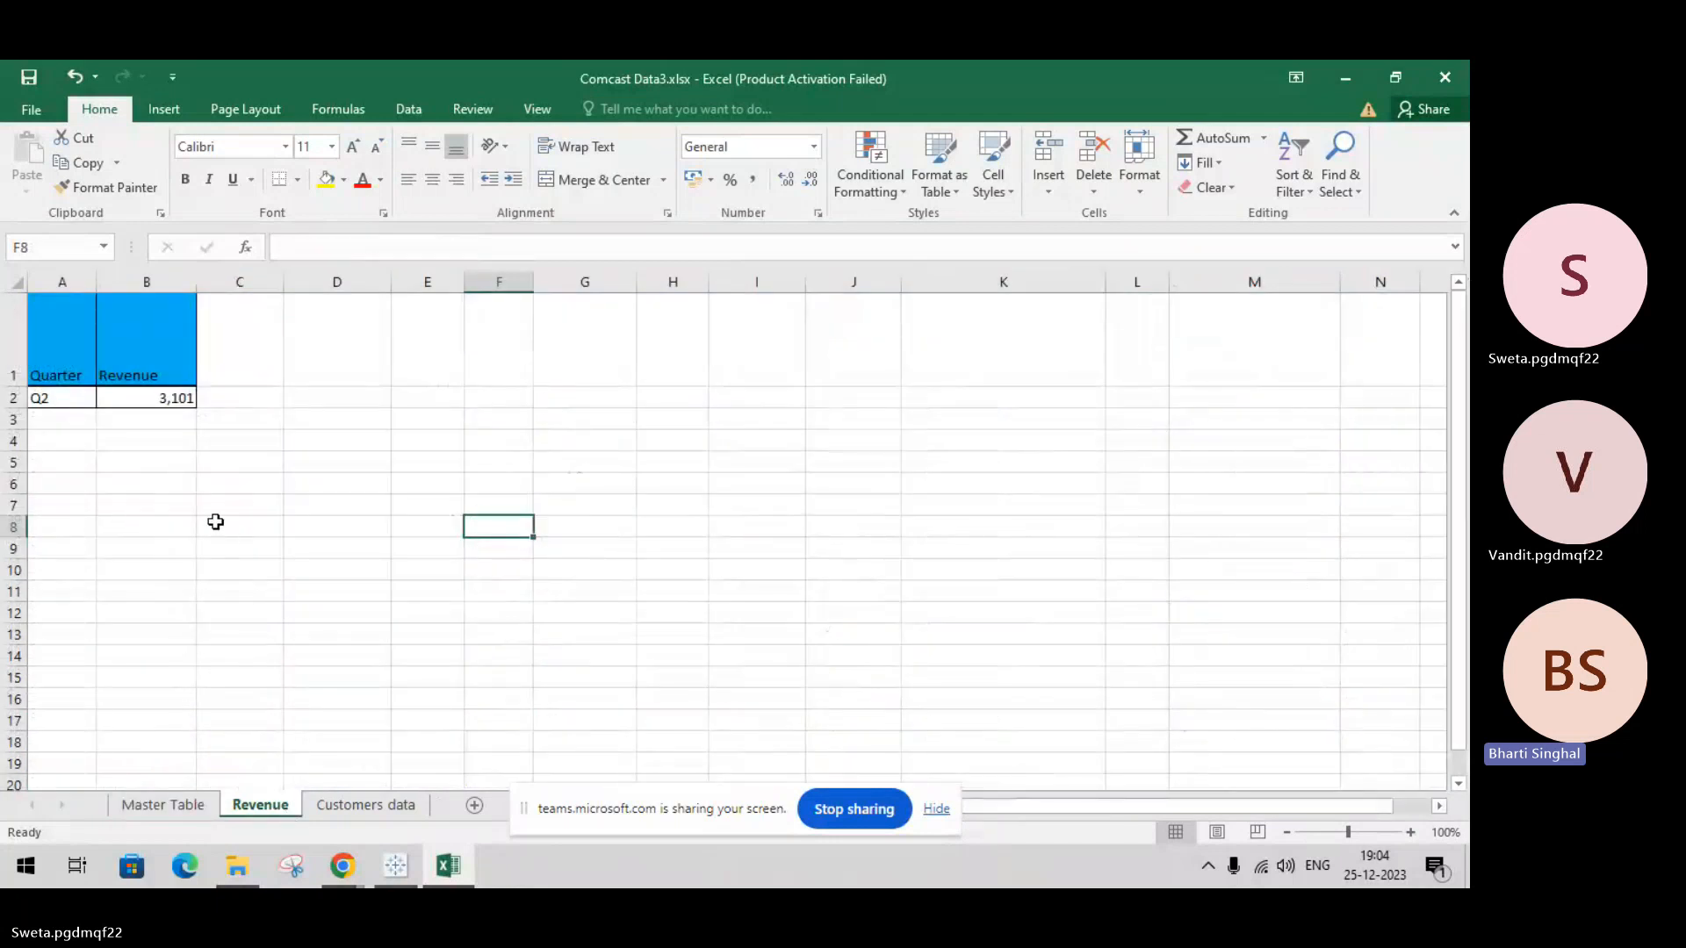
pyautogui.click(81, 401)
pyautogui.write('2')
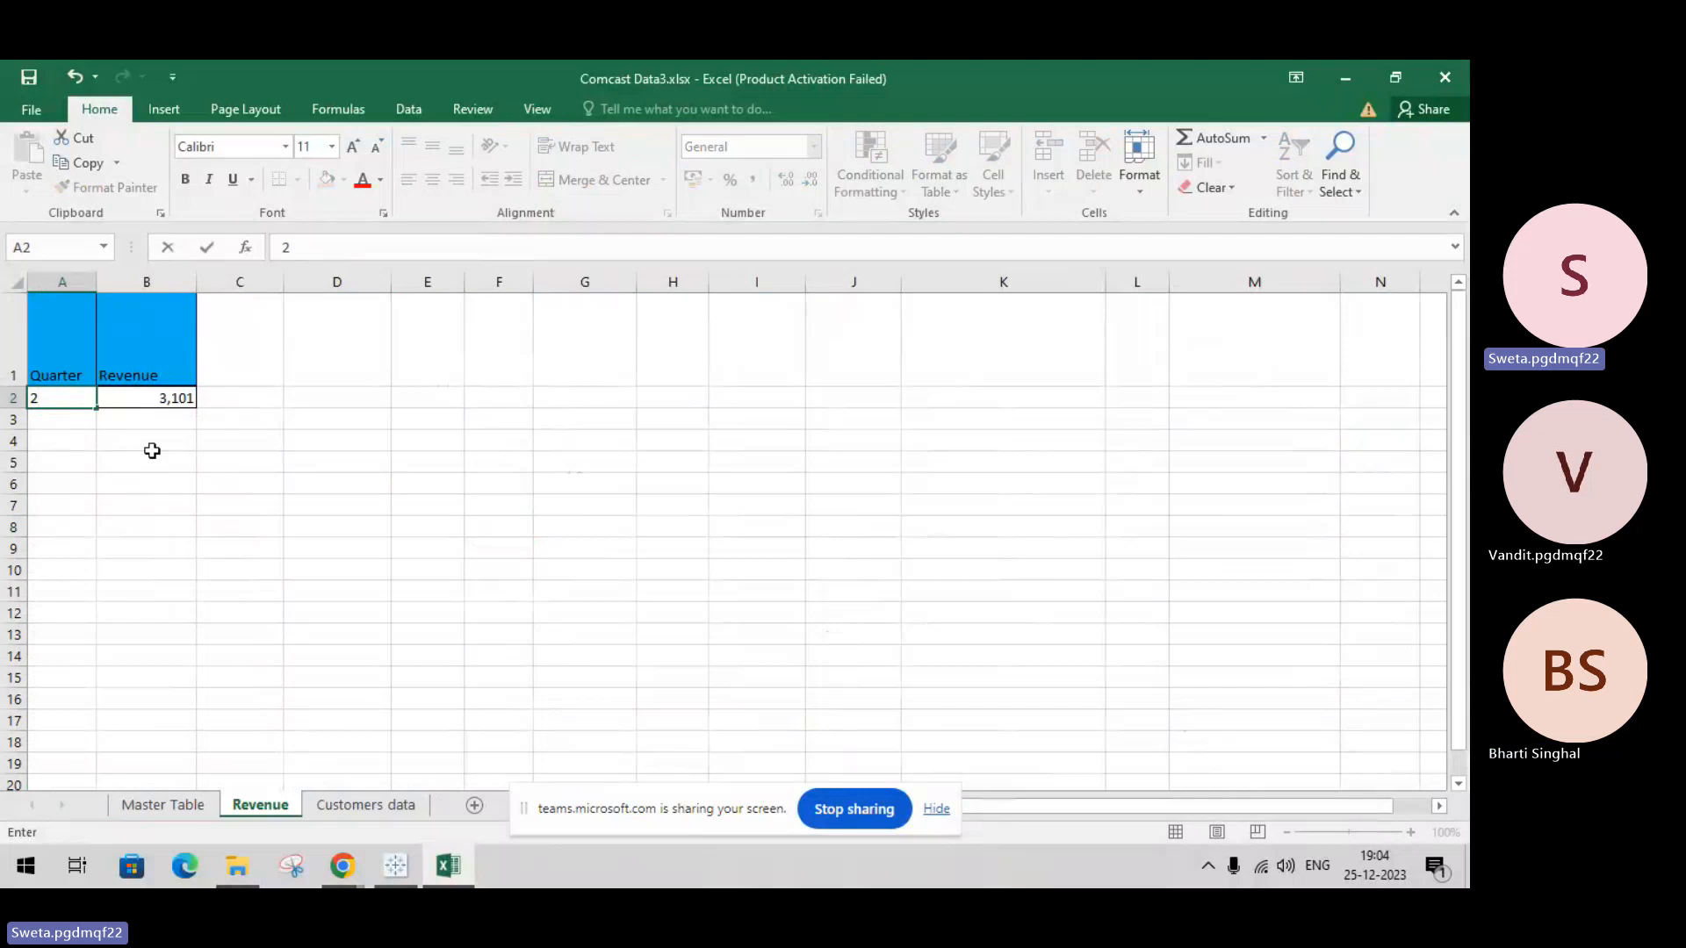
pyautogui.click(151, 450)
# Step: On the Customers data sheet, replace the period value in cell A2 with 2
pyautogui.click(395, 806)
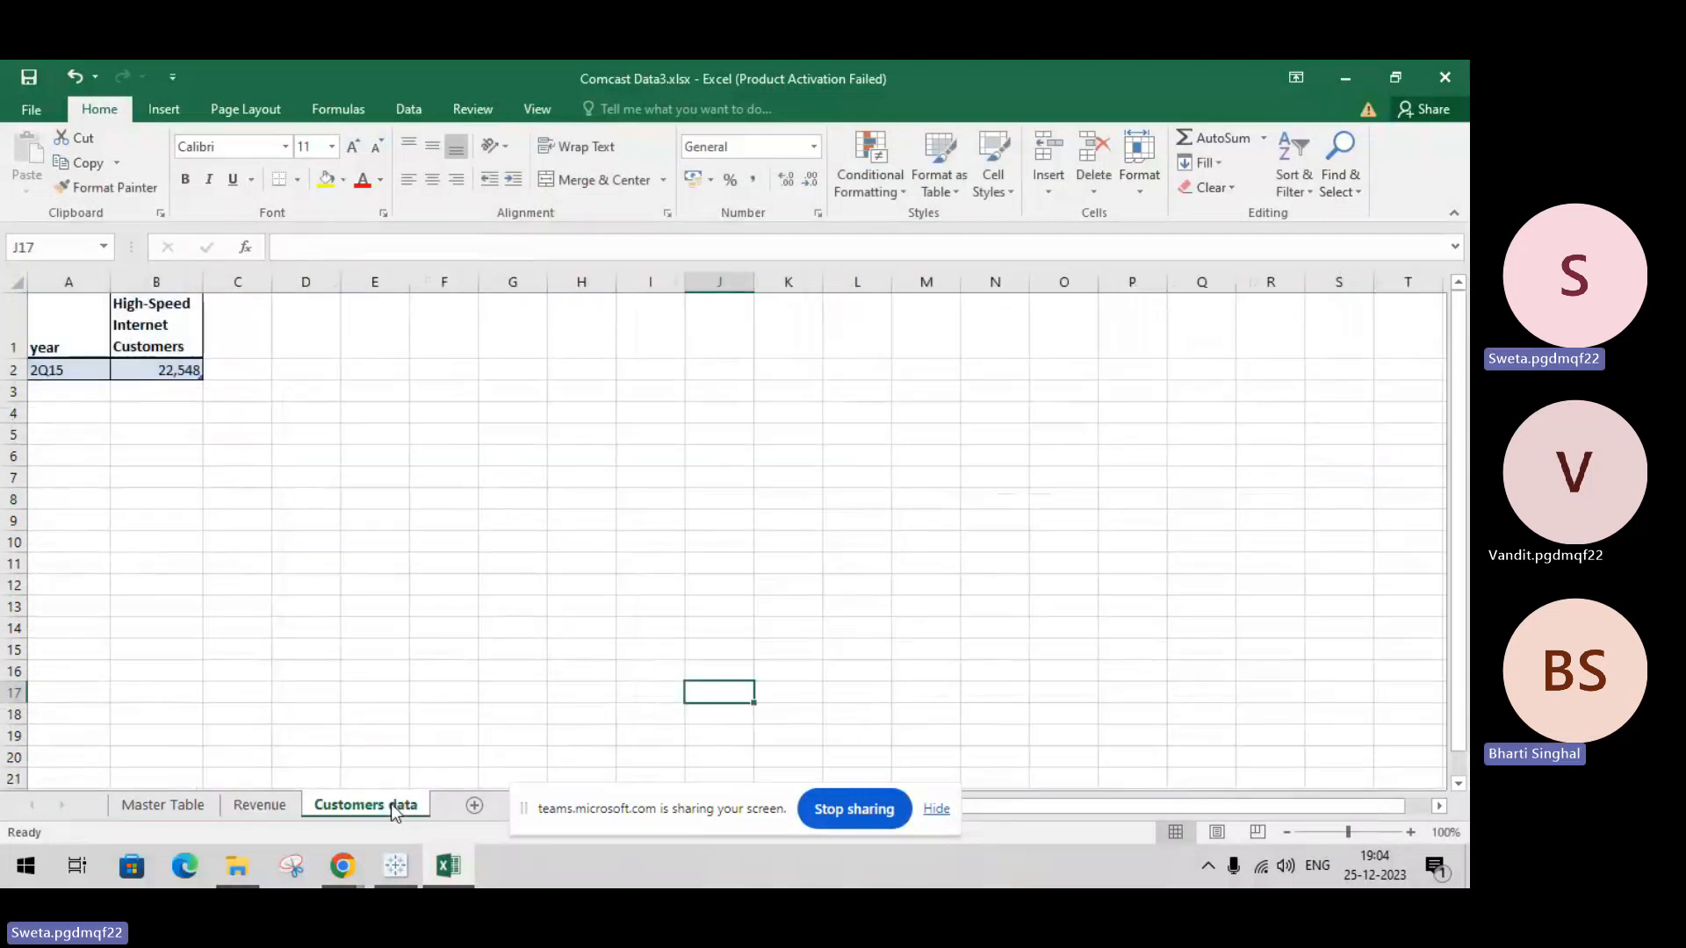
pyautogui.click(70, 370)
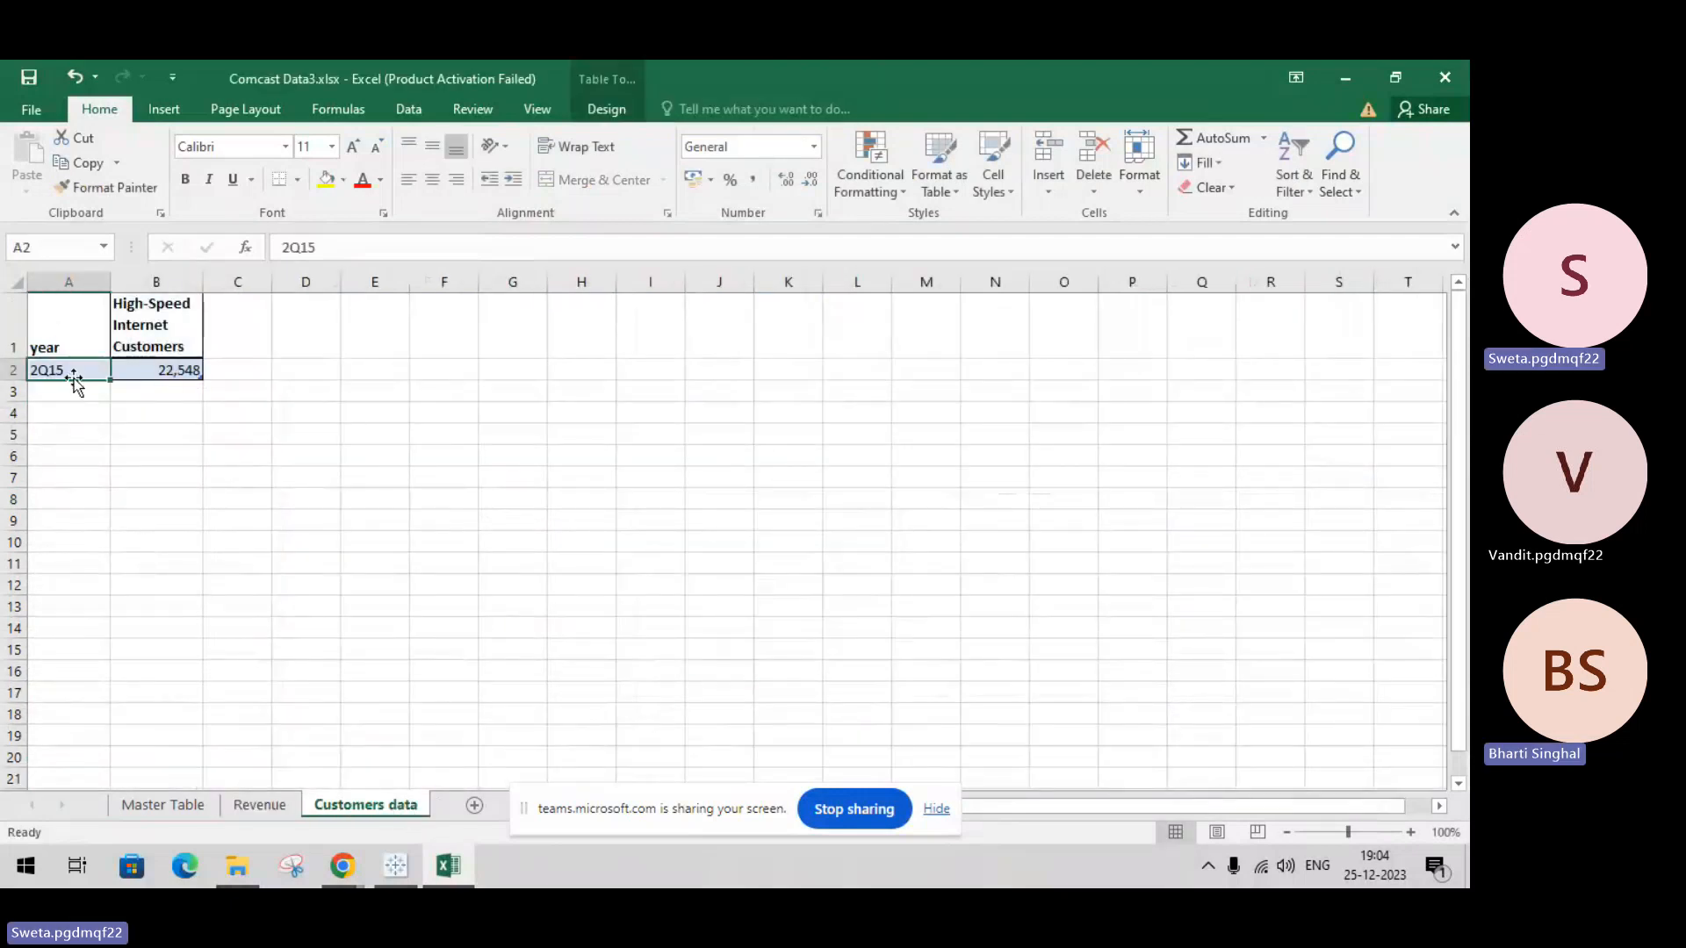
pyautogui.press('BackSpace')
pyautogui.write('2')
# Step: Rename the year heading in A1 of the Customers data sheet to Quarter, and return to the Revenue sheet
pyautogui.click(62, 347)
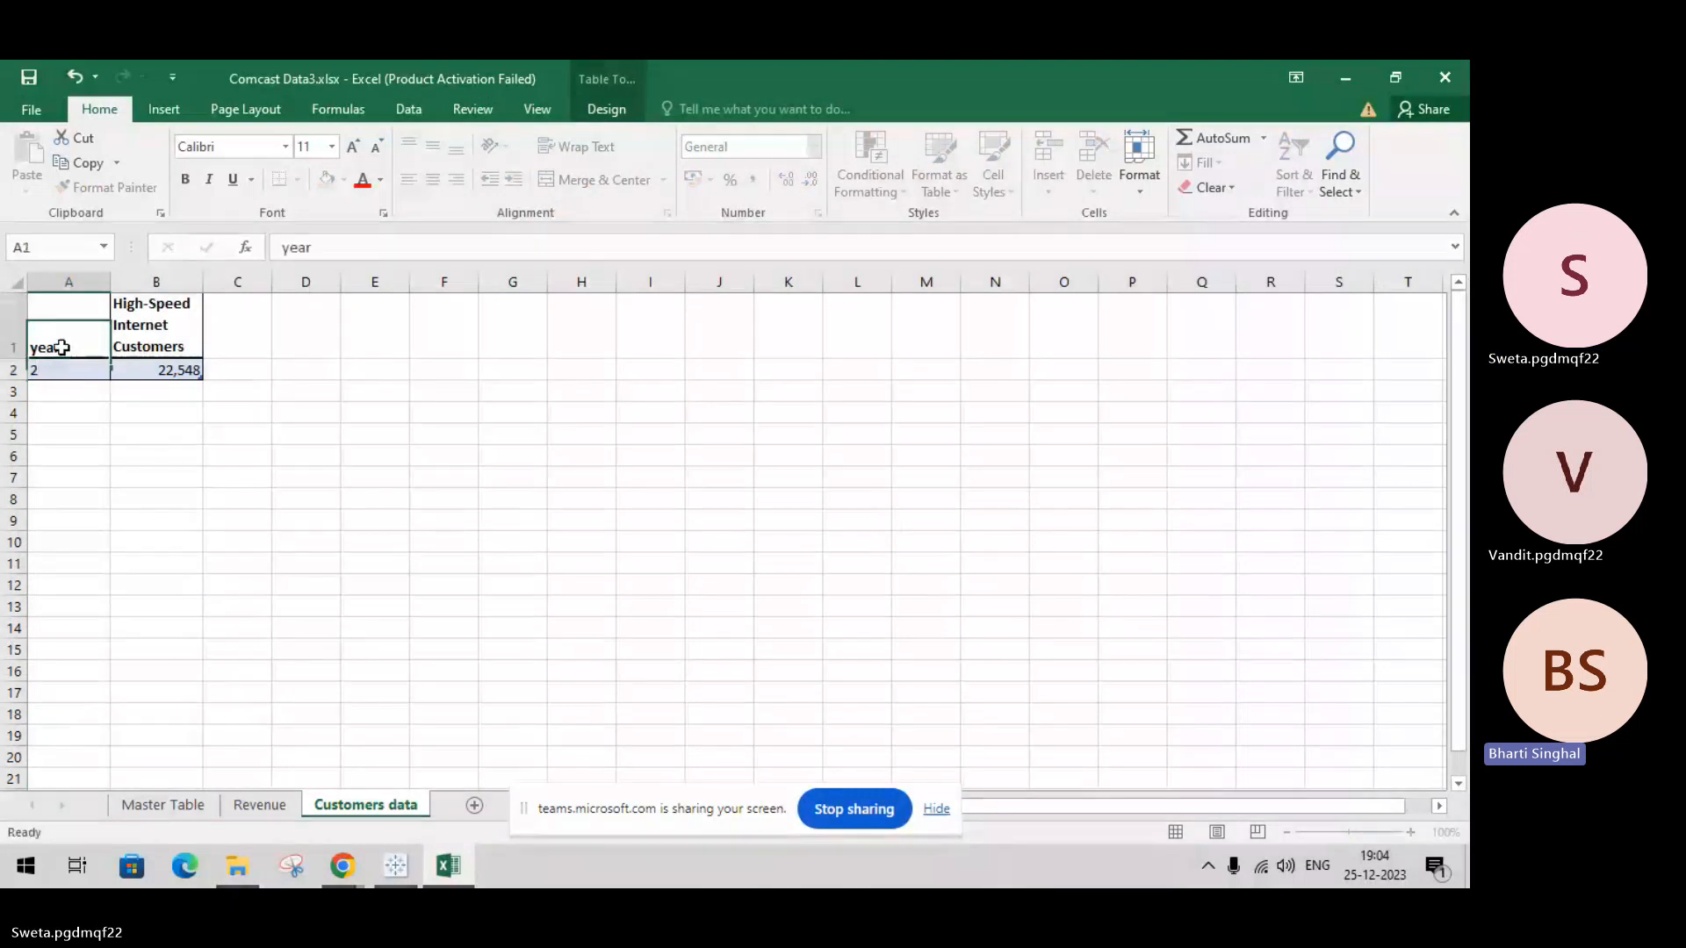
pyautogui.write('q')
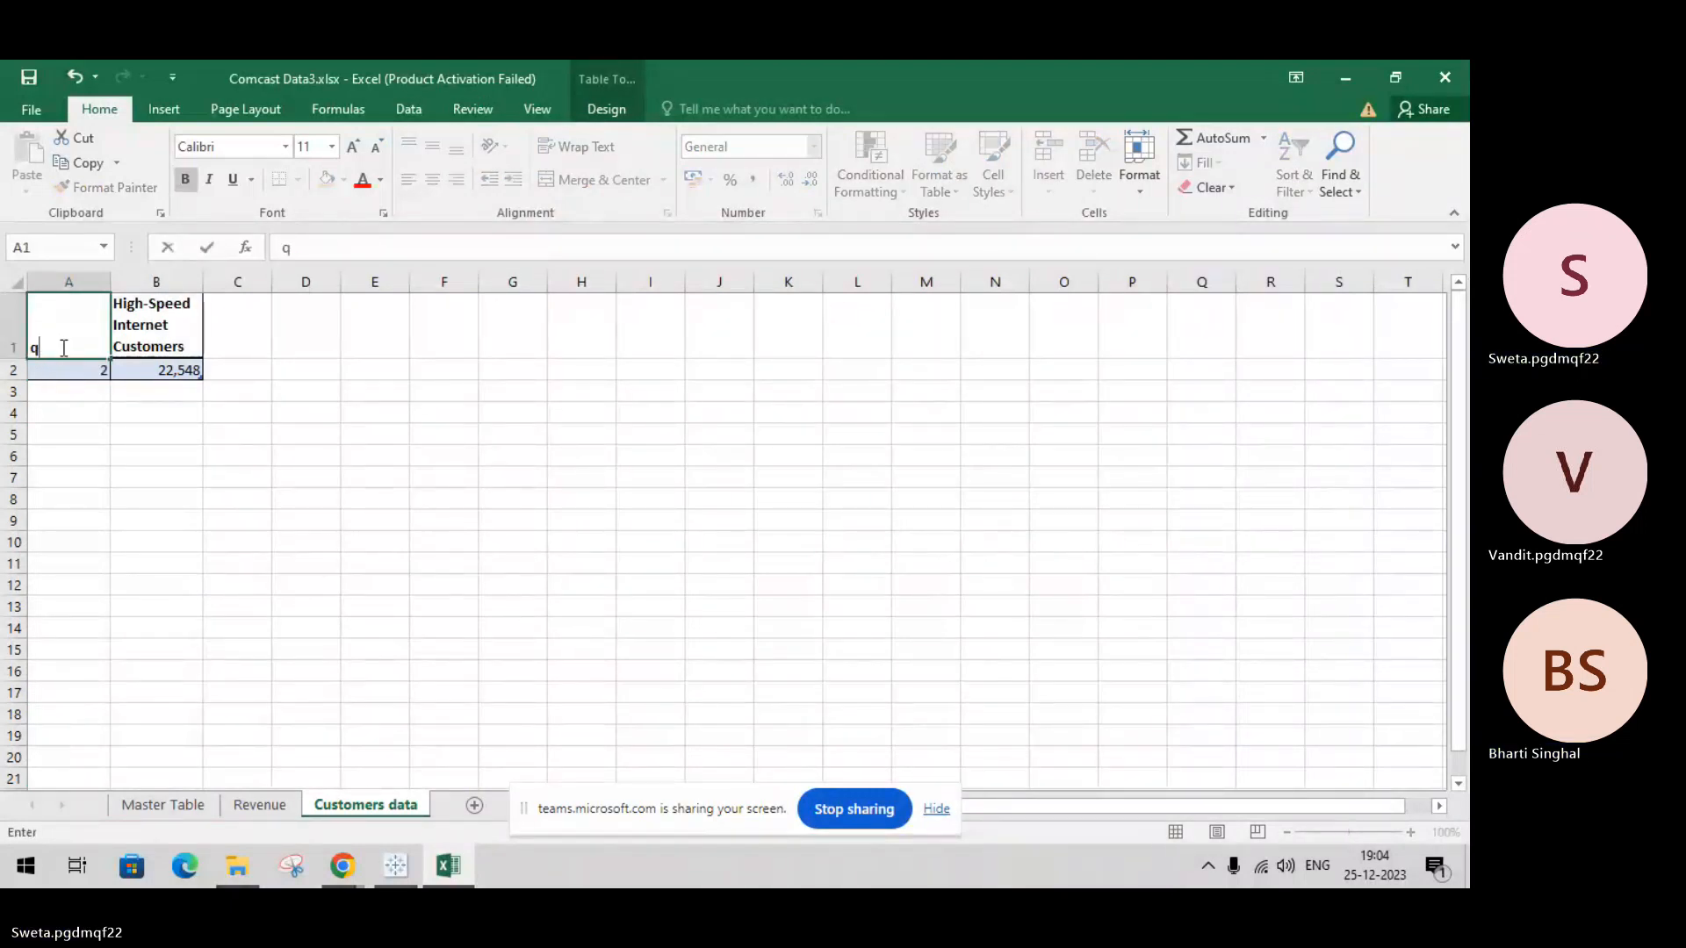
pyautogui.write('uater')
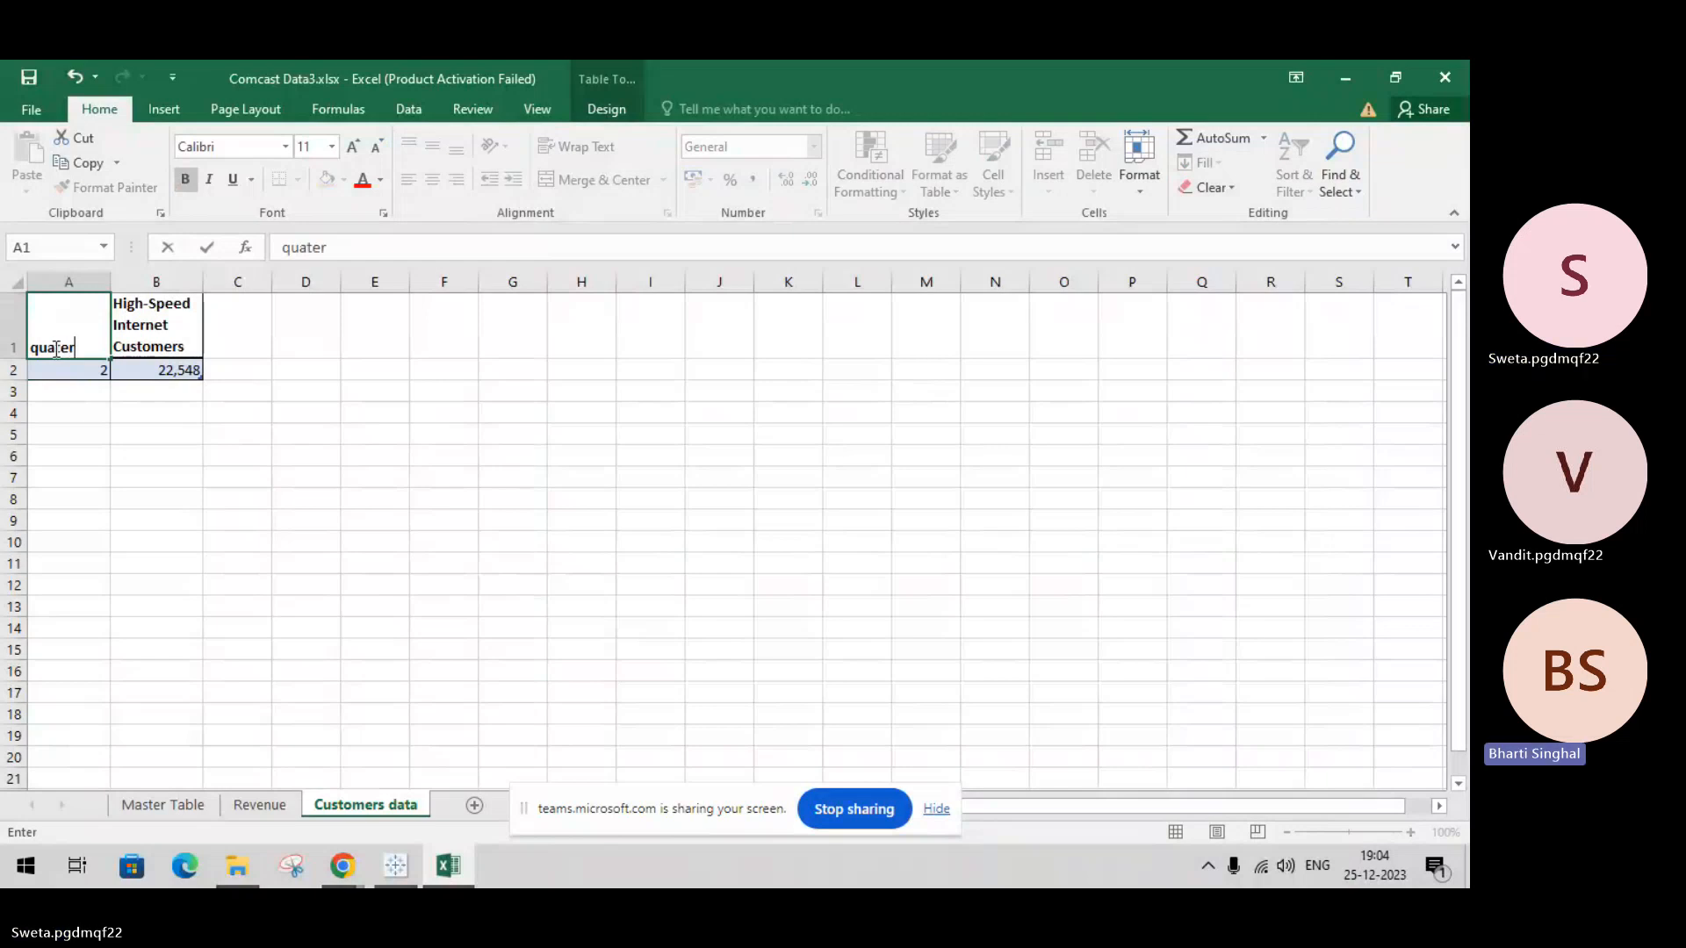
pyautogui.click(57, 349)
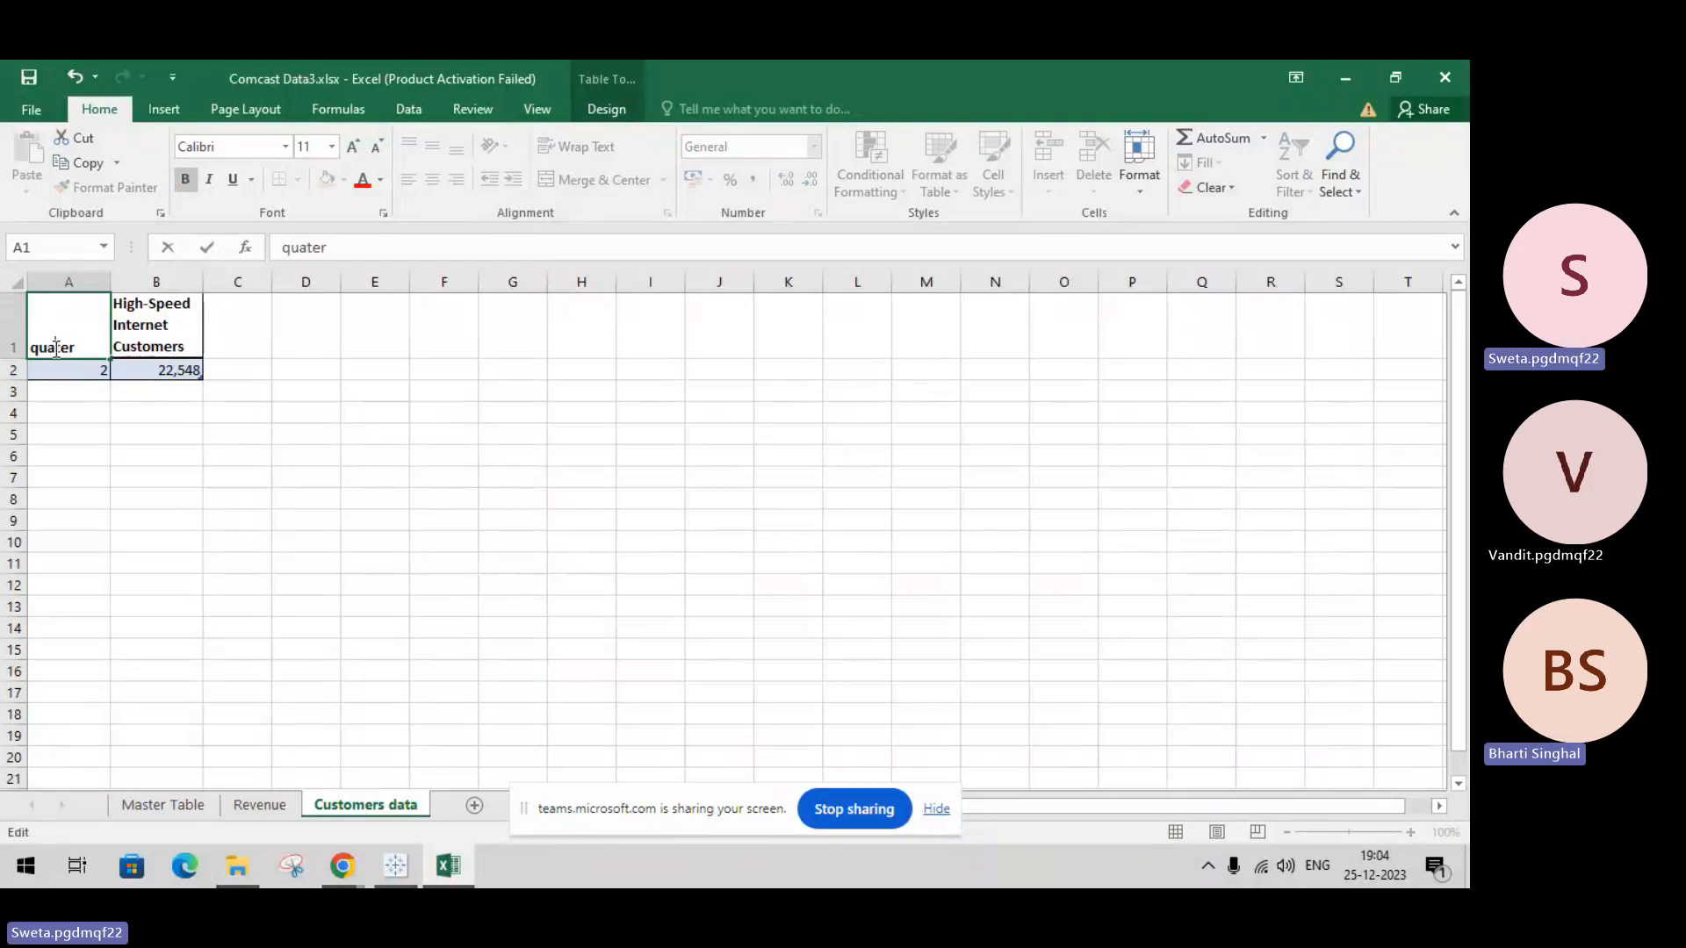
pyautogui.write('rter')
pyautogui.click(37, 353)
pyautogui.press('BackSpace')
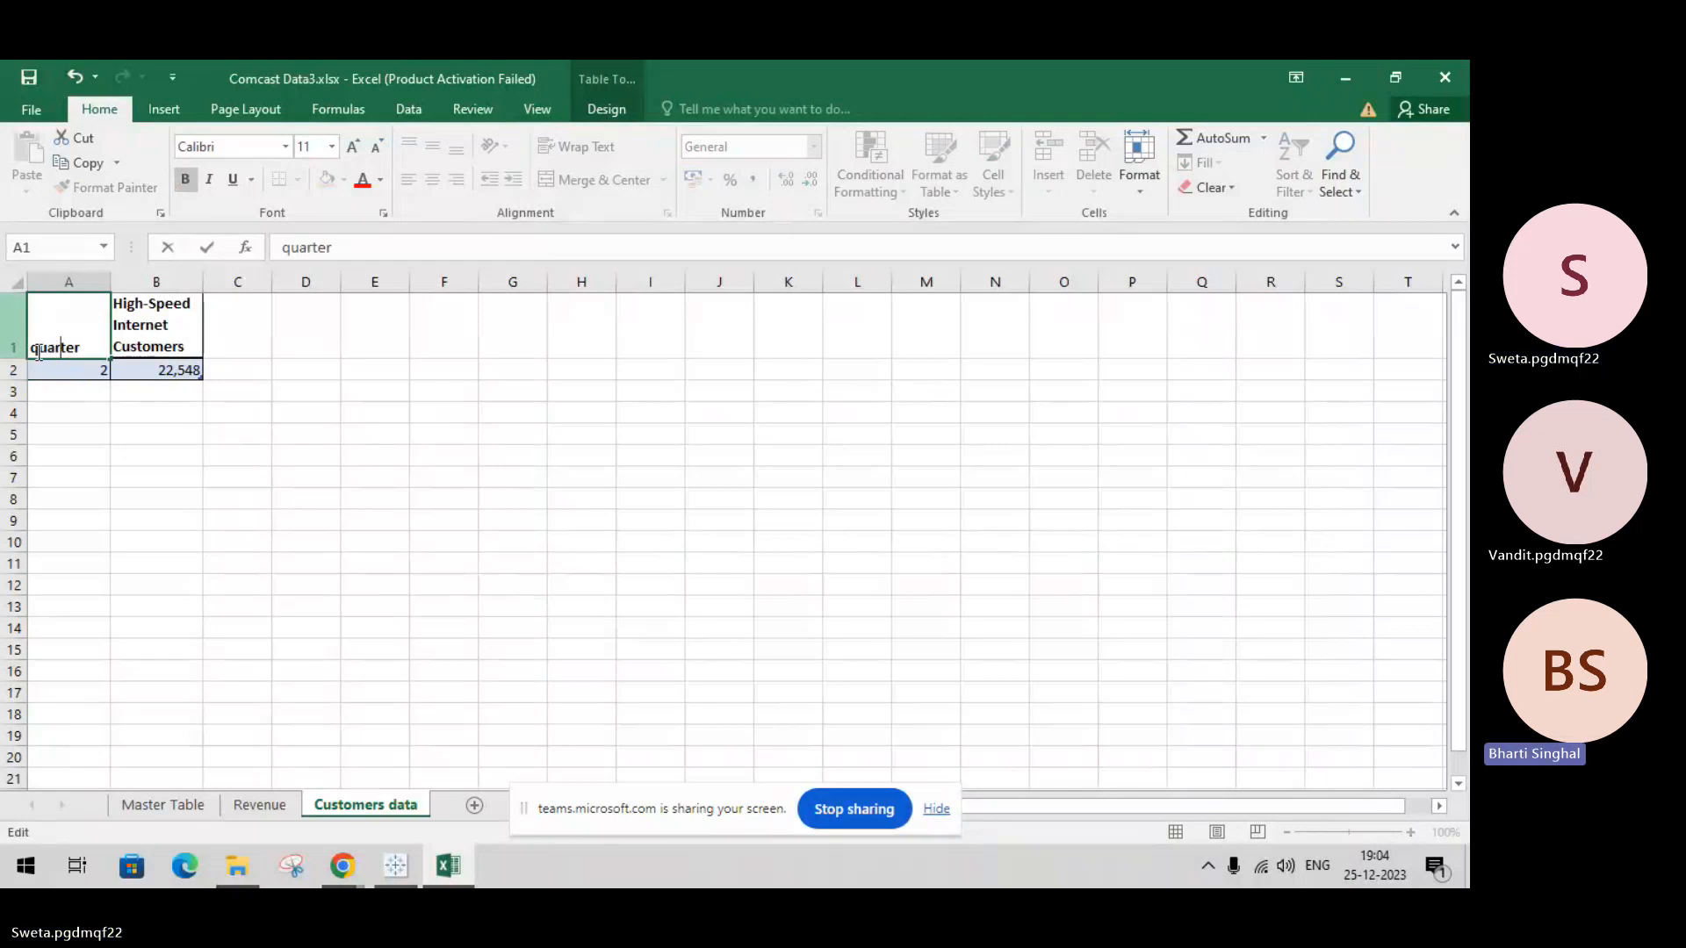
pyautogui.write('Q')
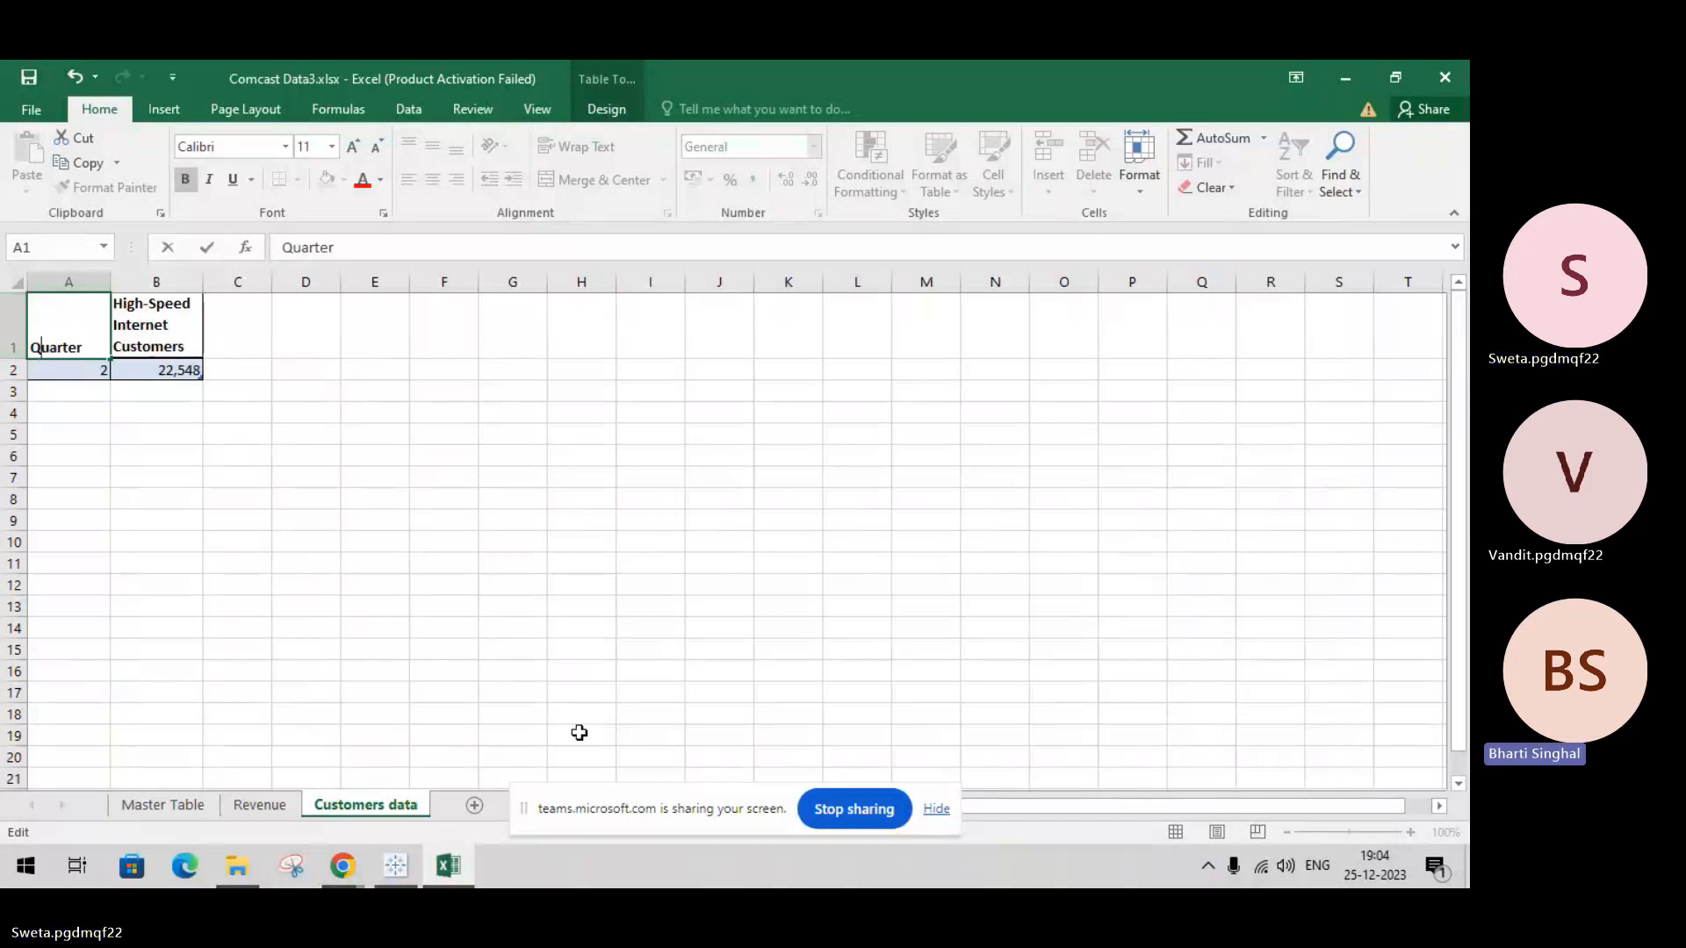
pyautogui.click(275, 808)
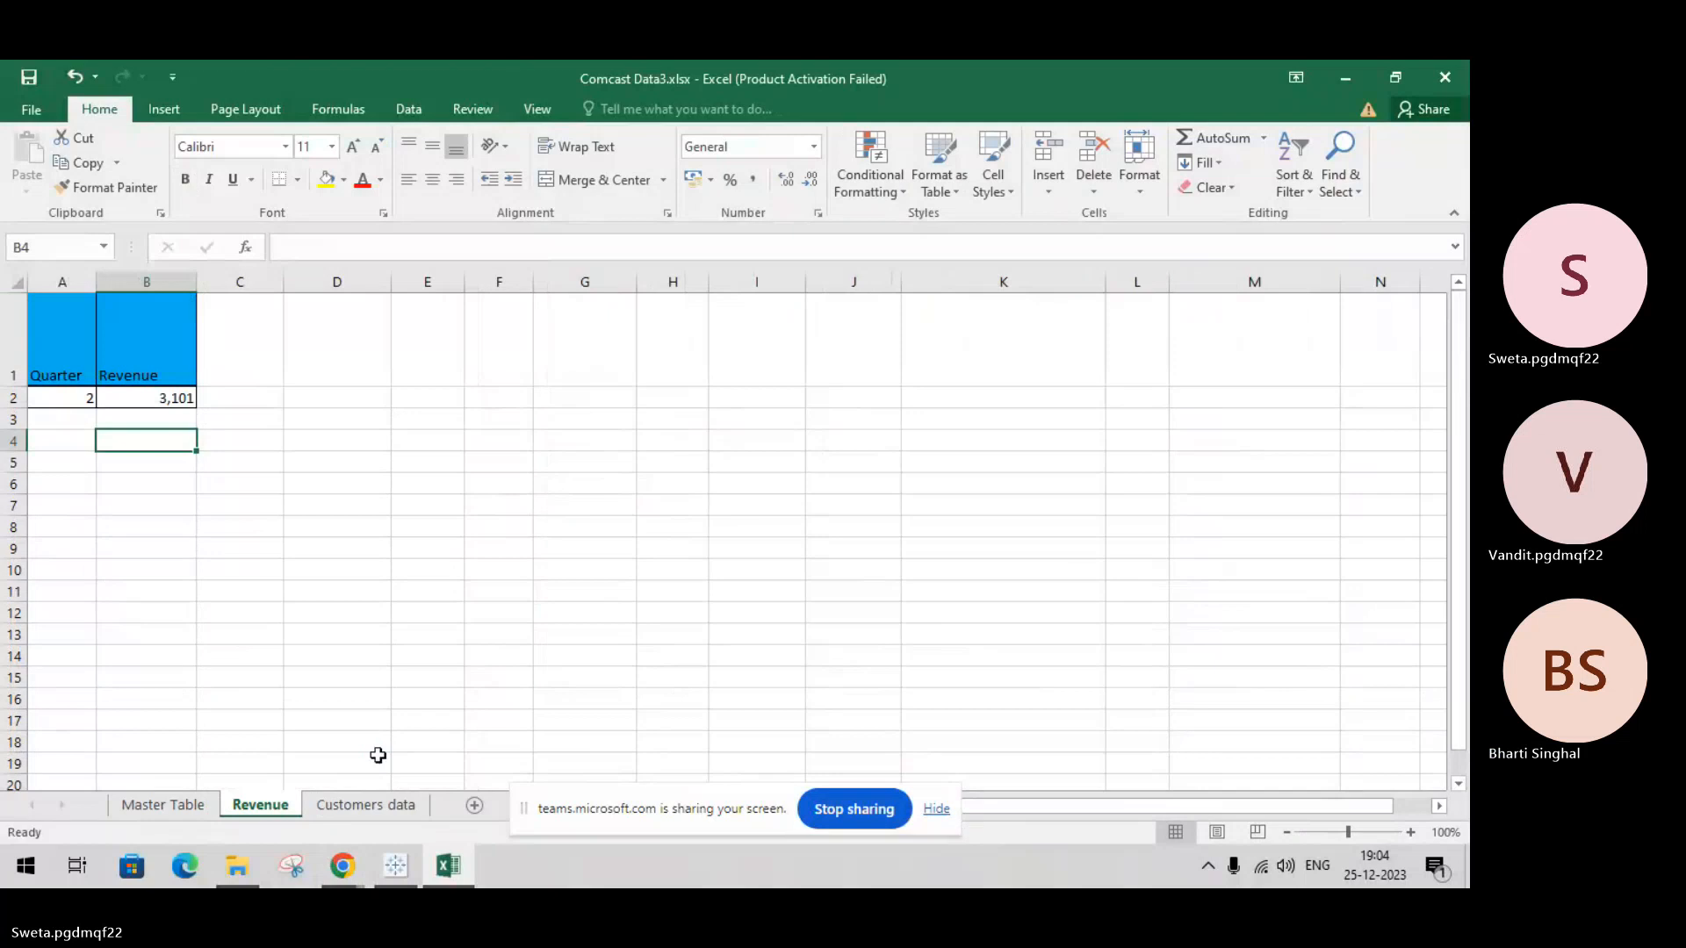
# Step: Switch to Tableau, add the Customers data sheet to the data model and refresh the Comcast Data3 data source
pyautogui.click(400, 880)
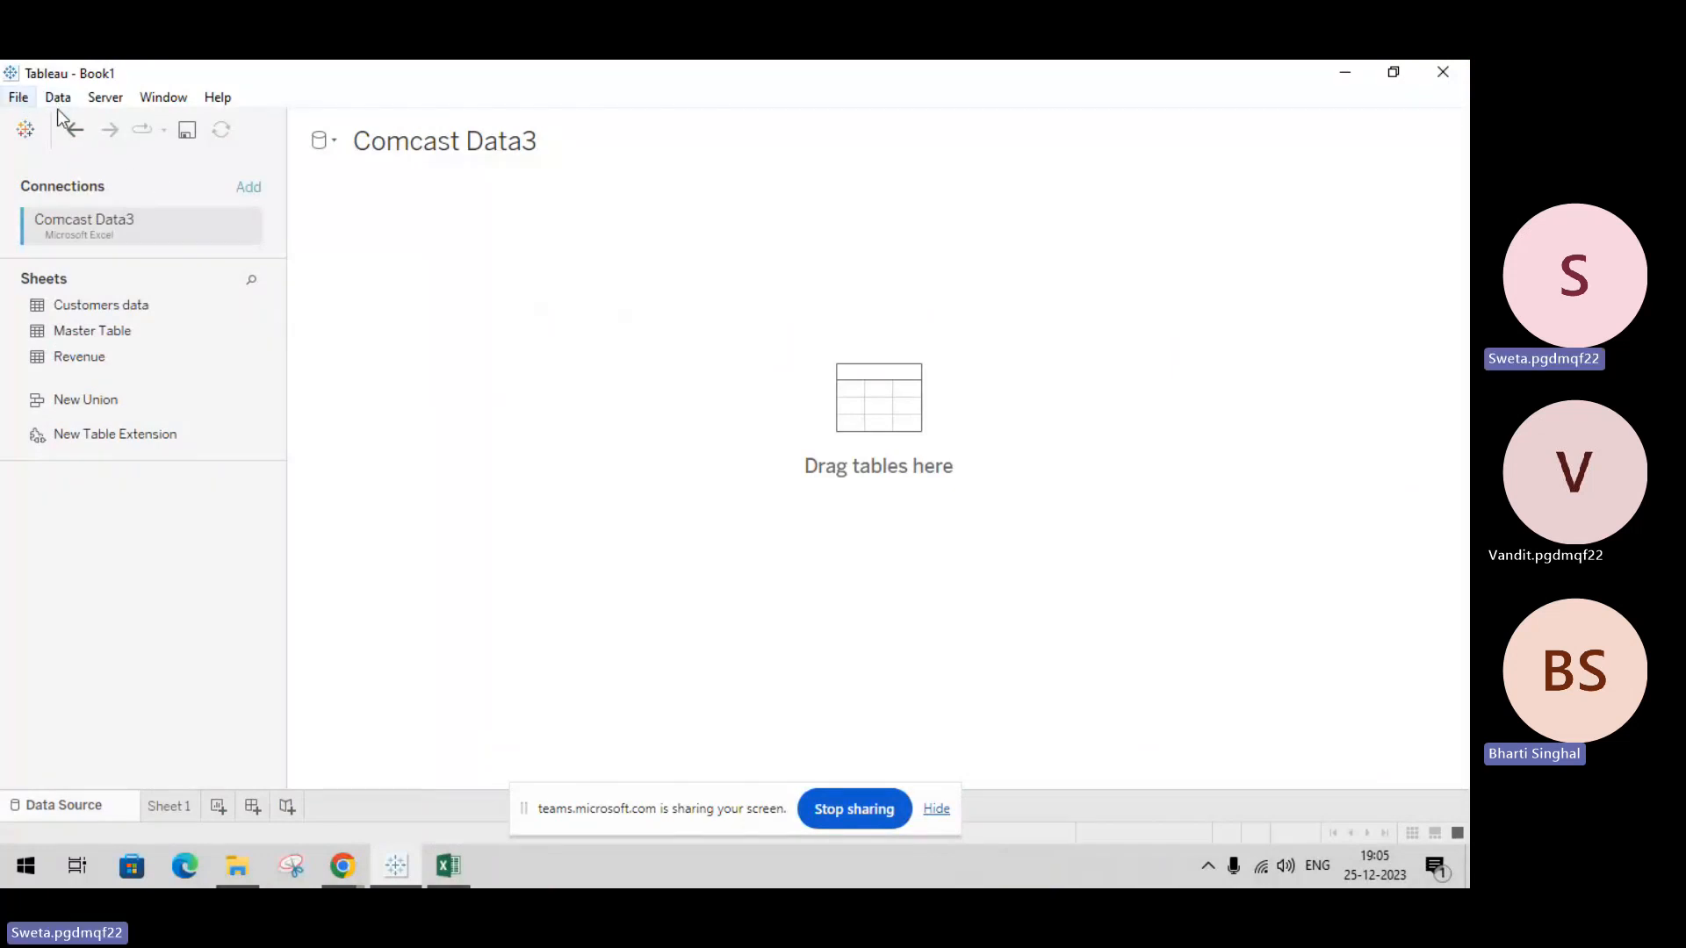
pyautogui.doubleClick(176, 309)
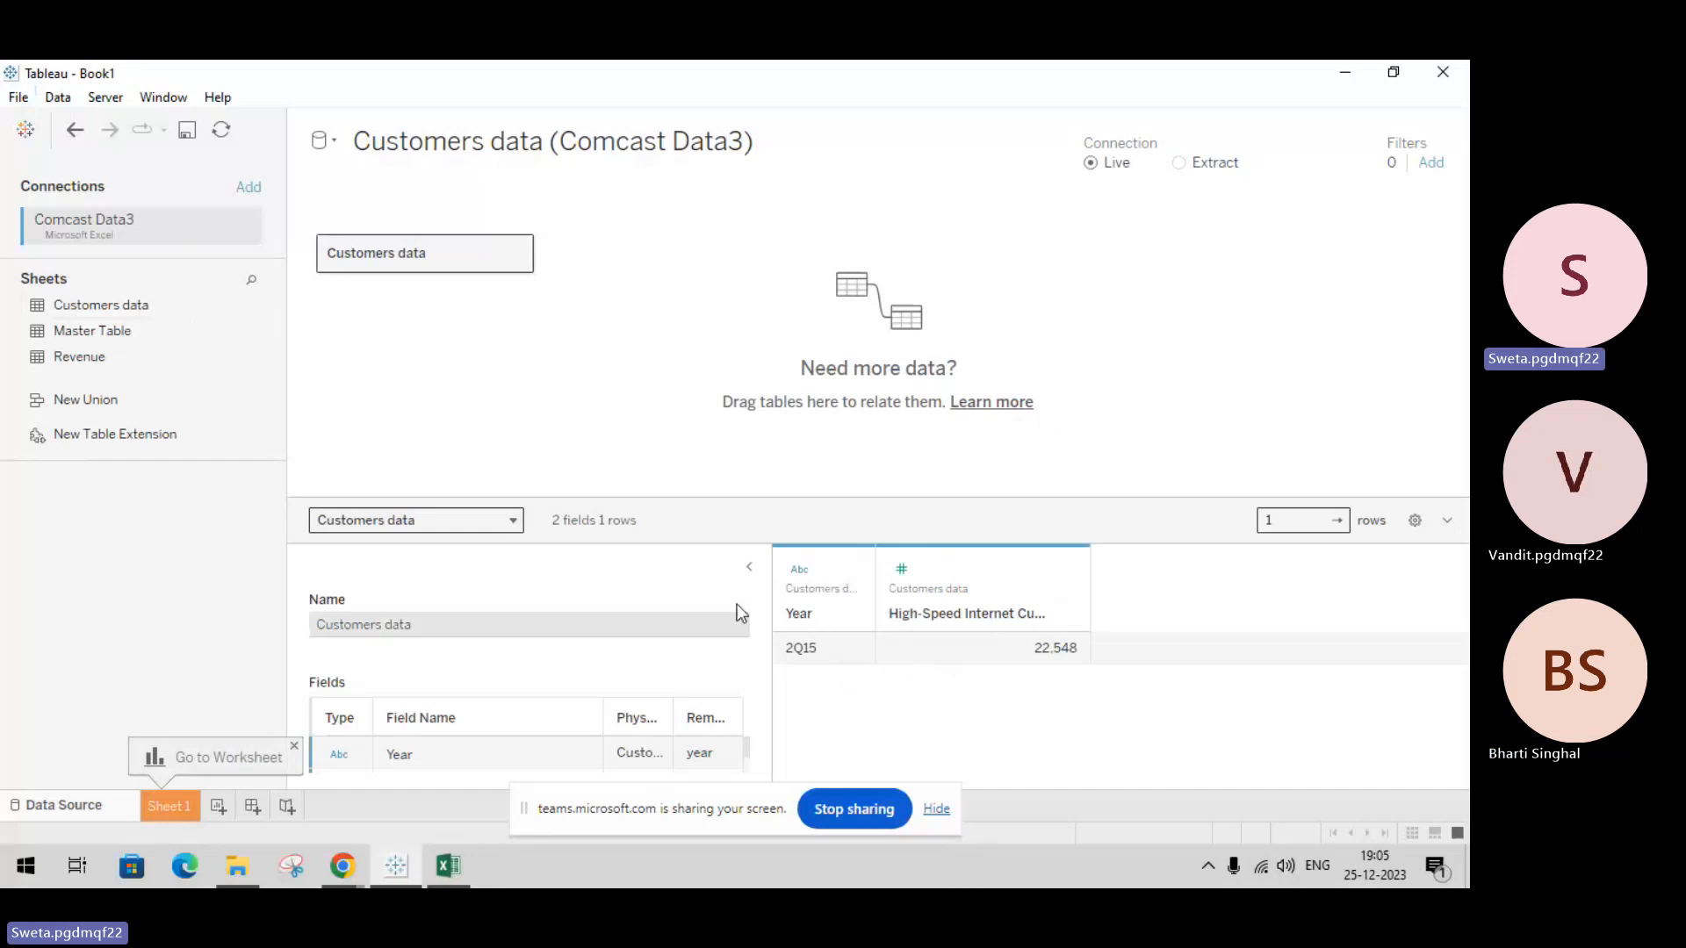
pyautogui.click(19, 98)
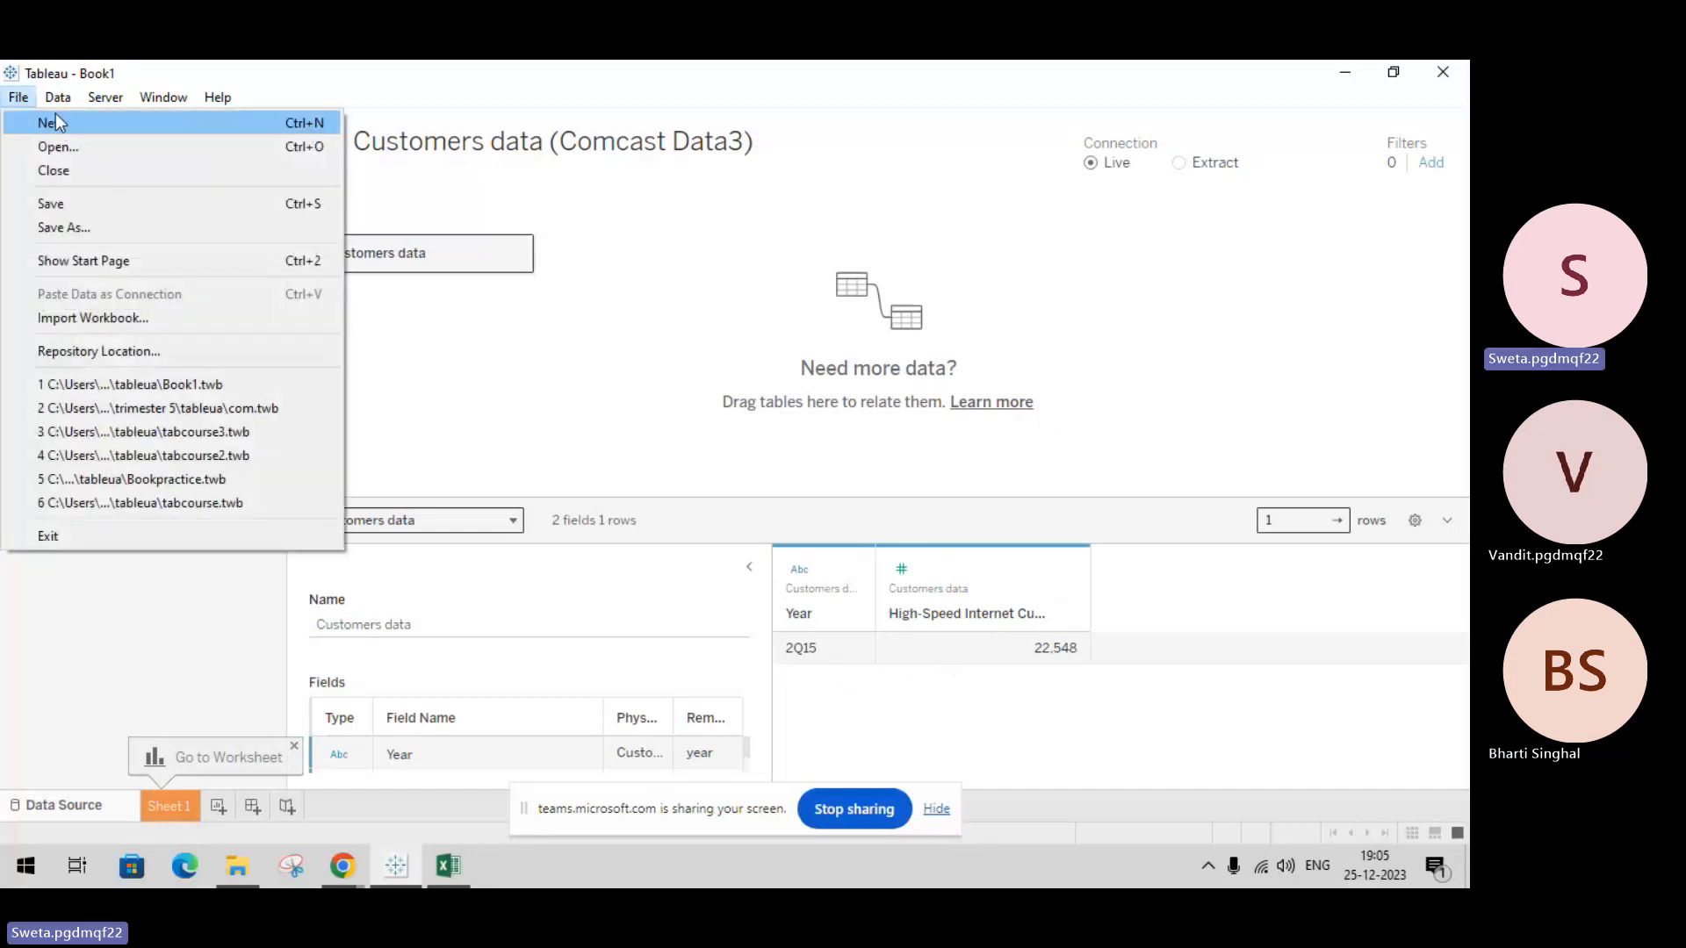
pyautogui.moveTo(55, 101)
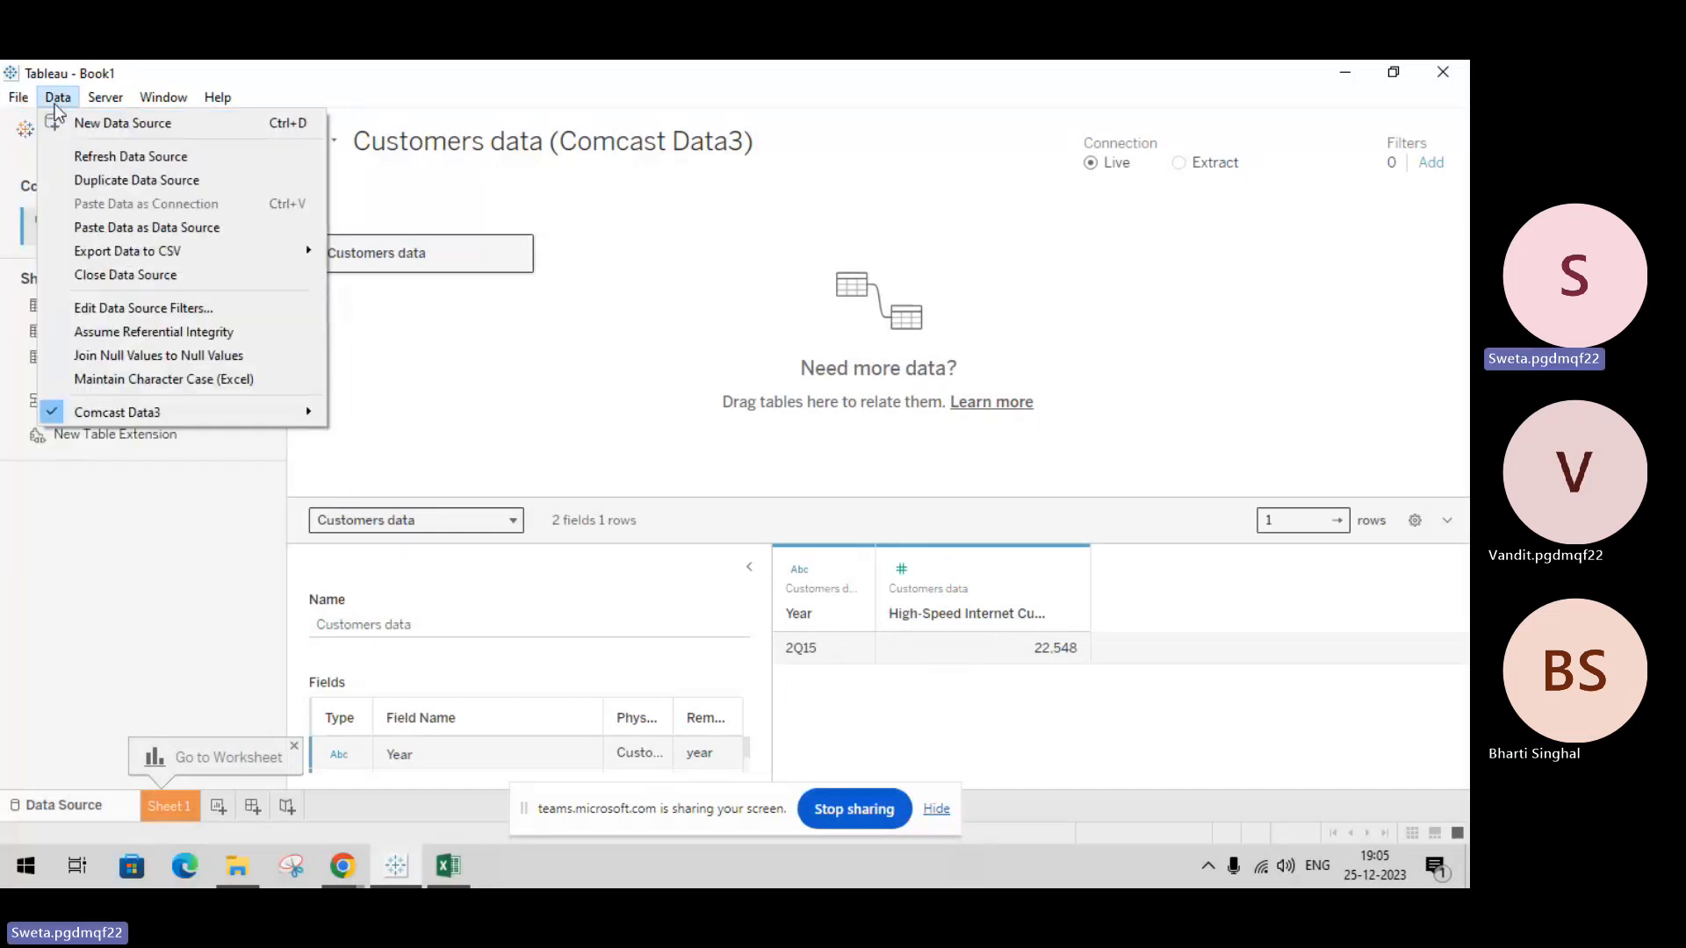
pyautogui.click(90, 155)
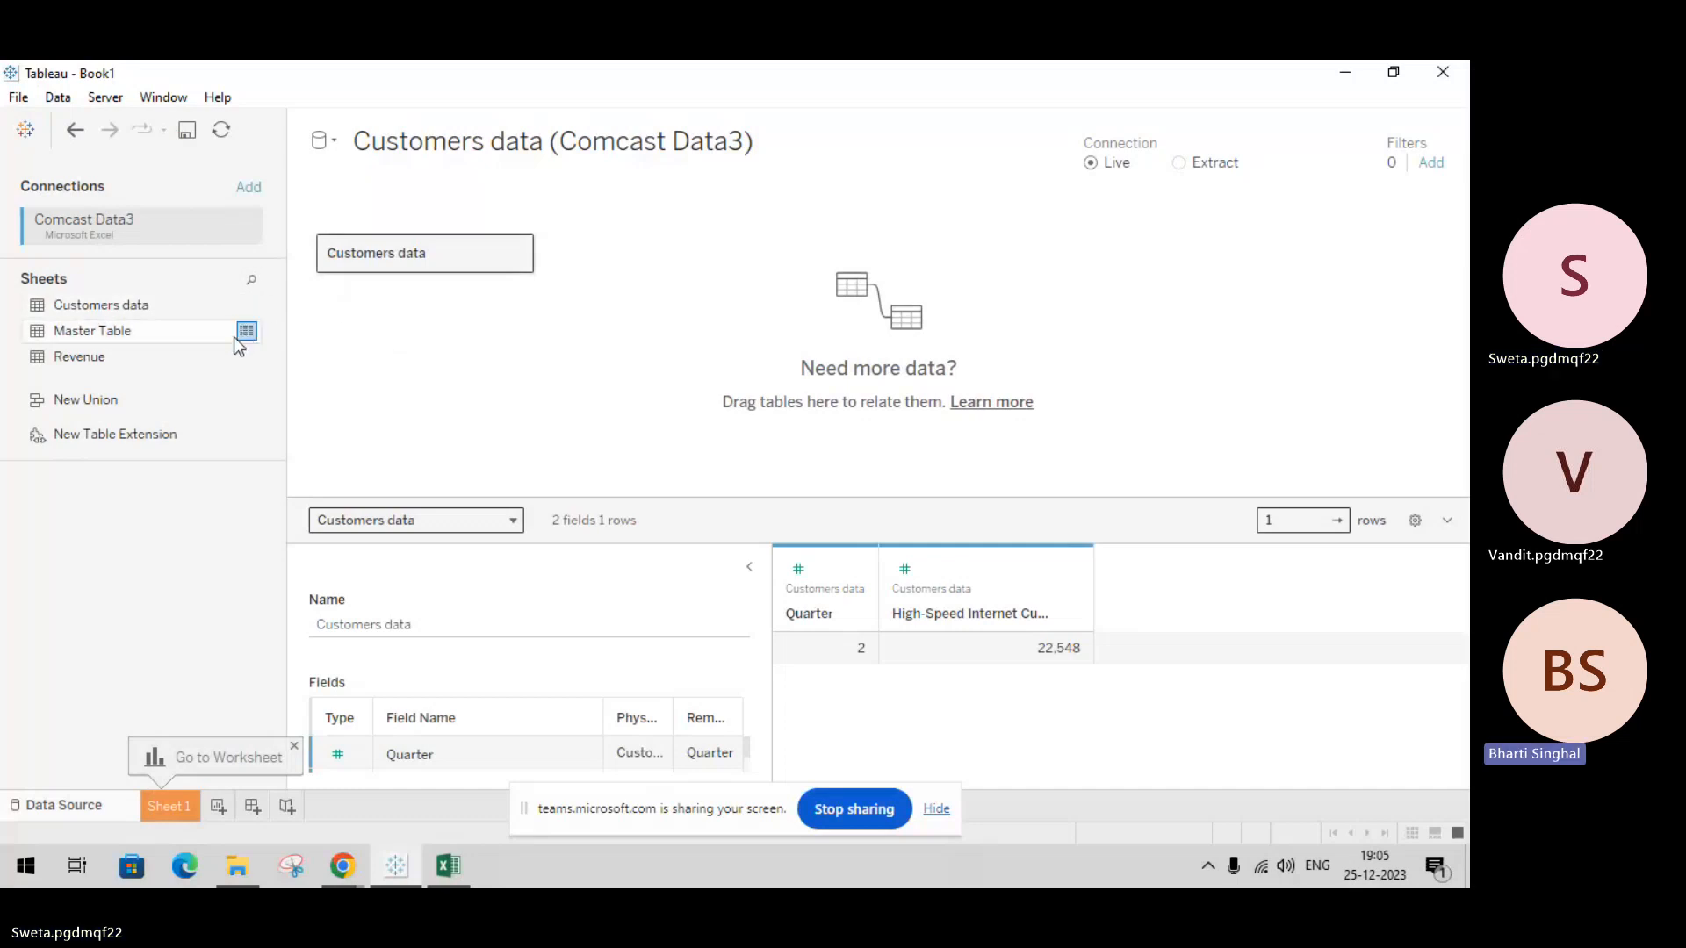
# Step: Relate the Master Table to Customers data on Quarter, setting the cardinality to One for Customers data
pyautogui.moveTo(176, 332); pyautogui.dragTo(627, 268)
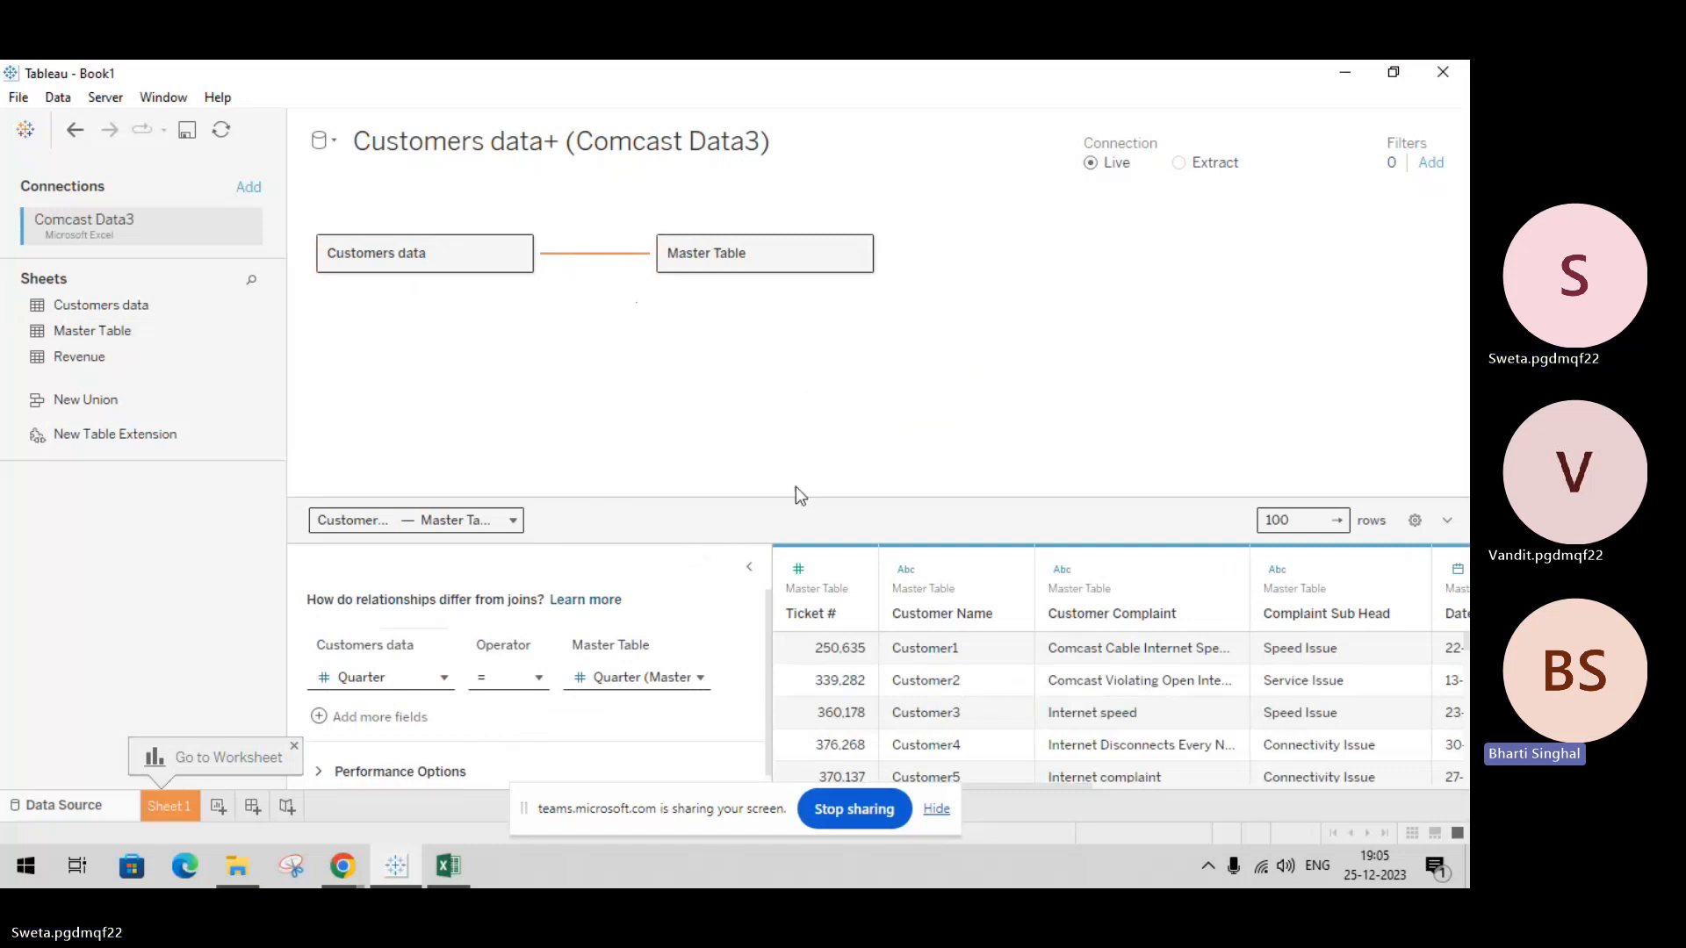
pyautogui.moveTo(800, 497); pyautogui.dragTo(799, 317)
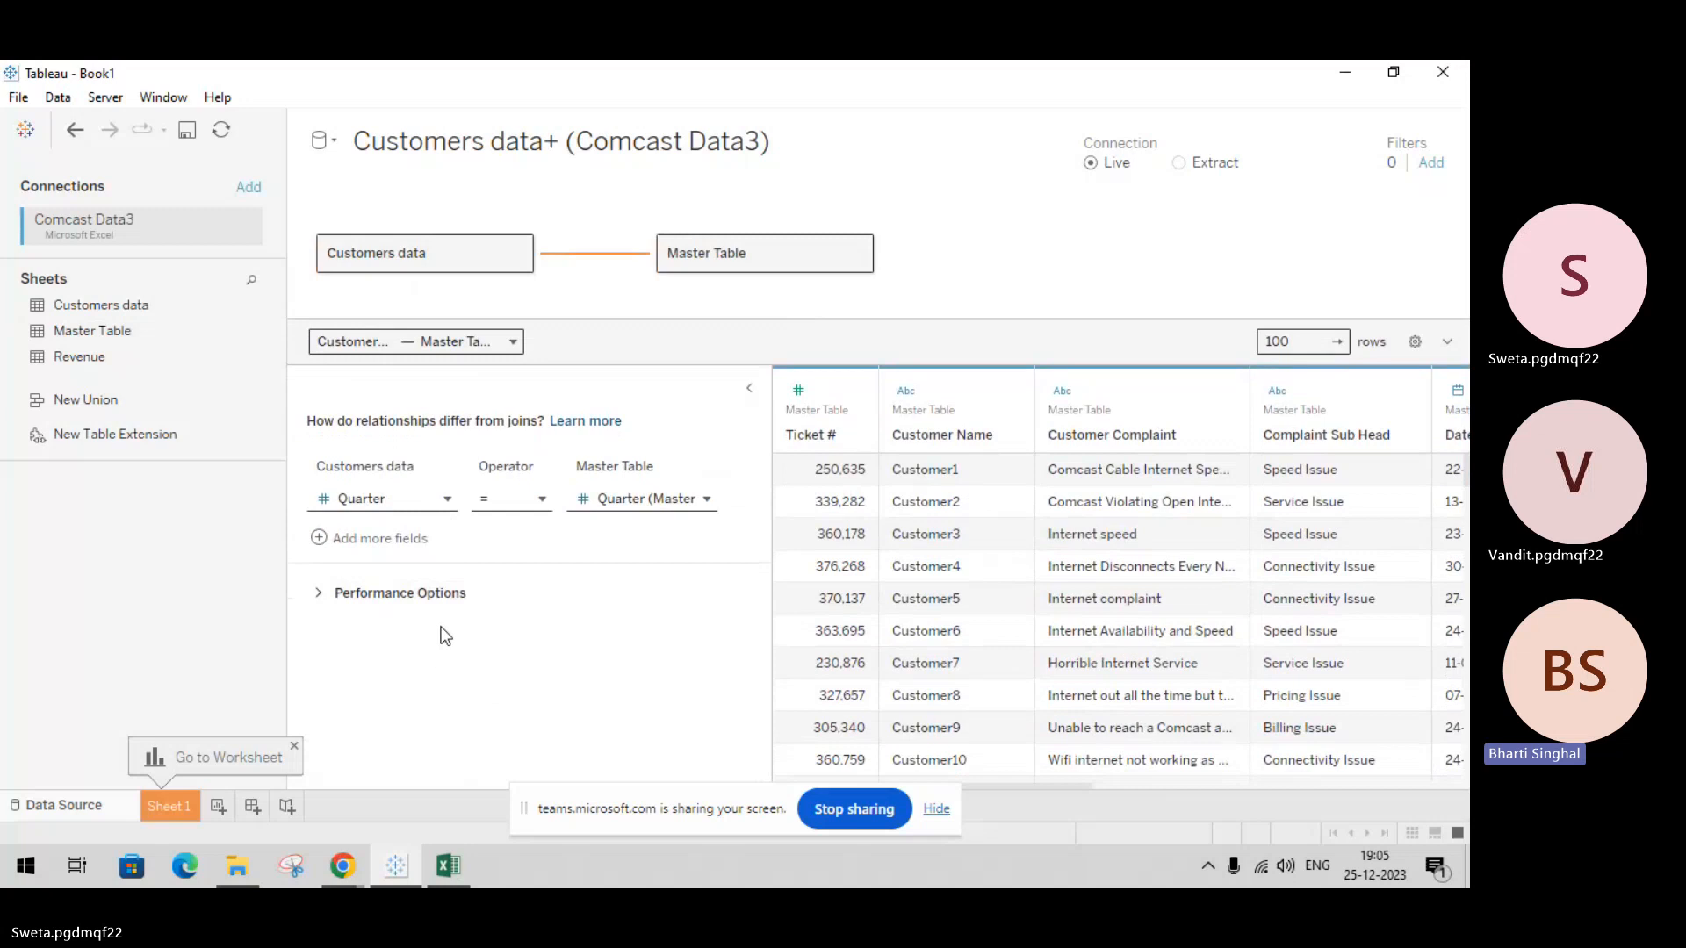
pyautogui.click(432, 601)
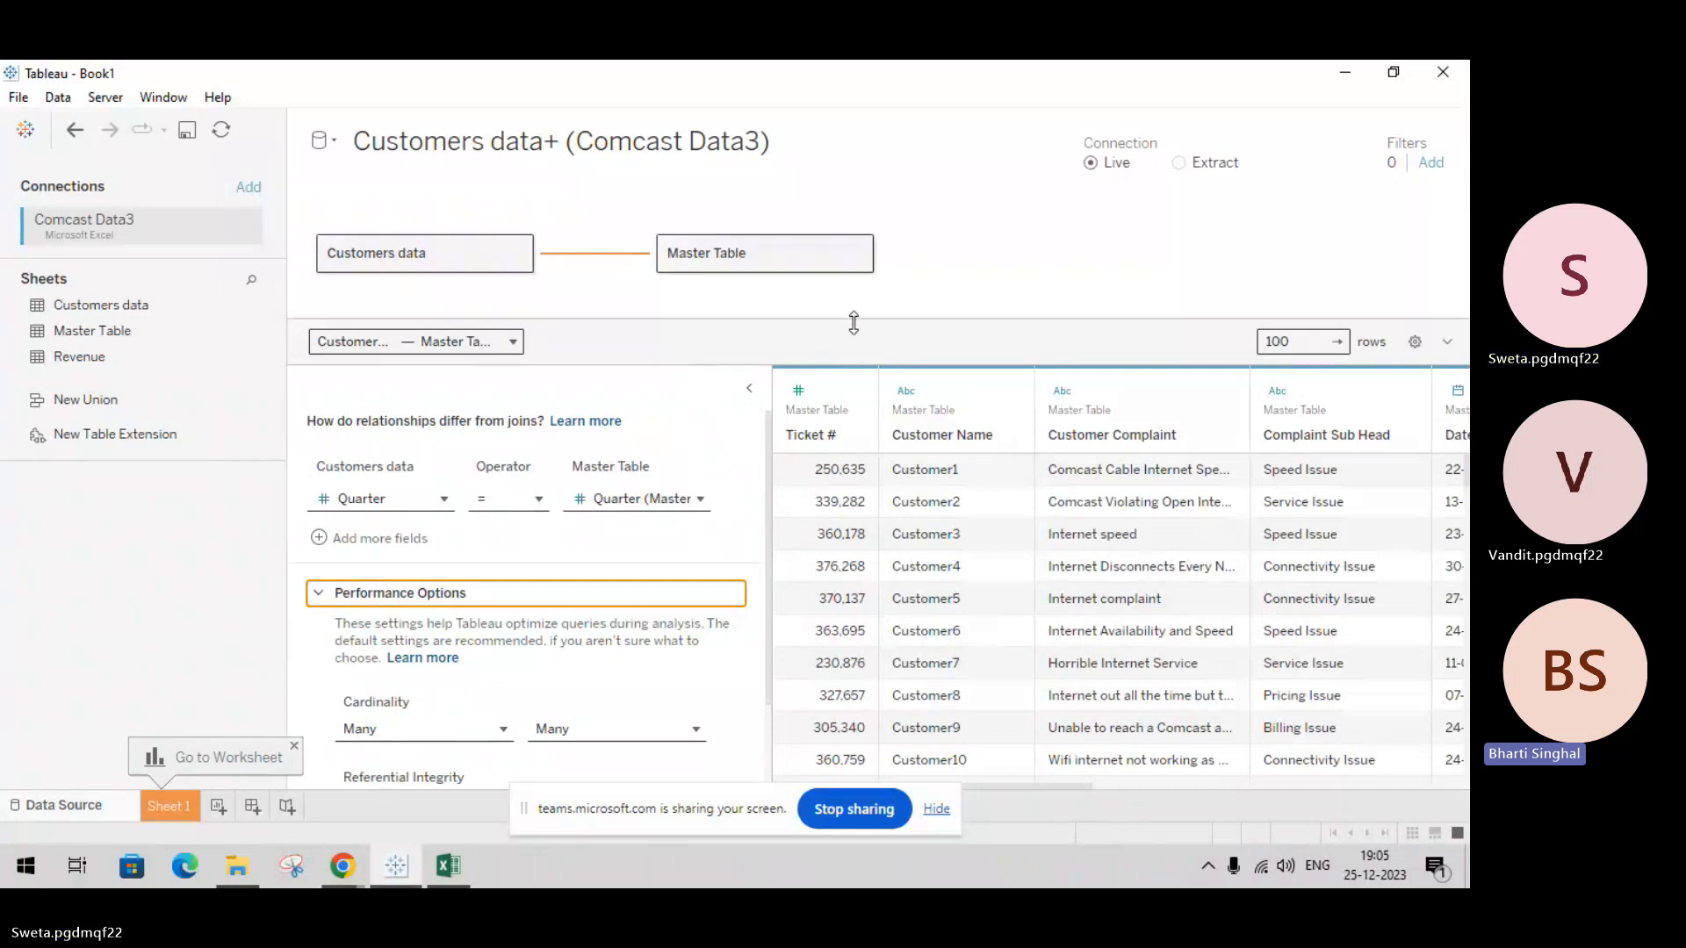
pyautogui.moveTo(855, 319); pyautogui.dragTo(849, 209)
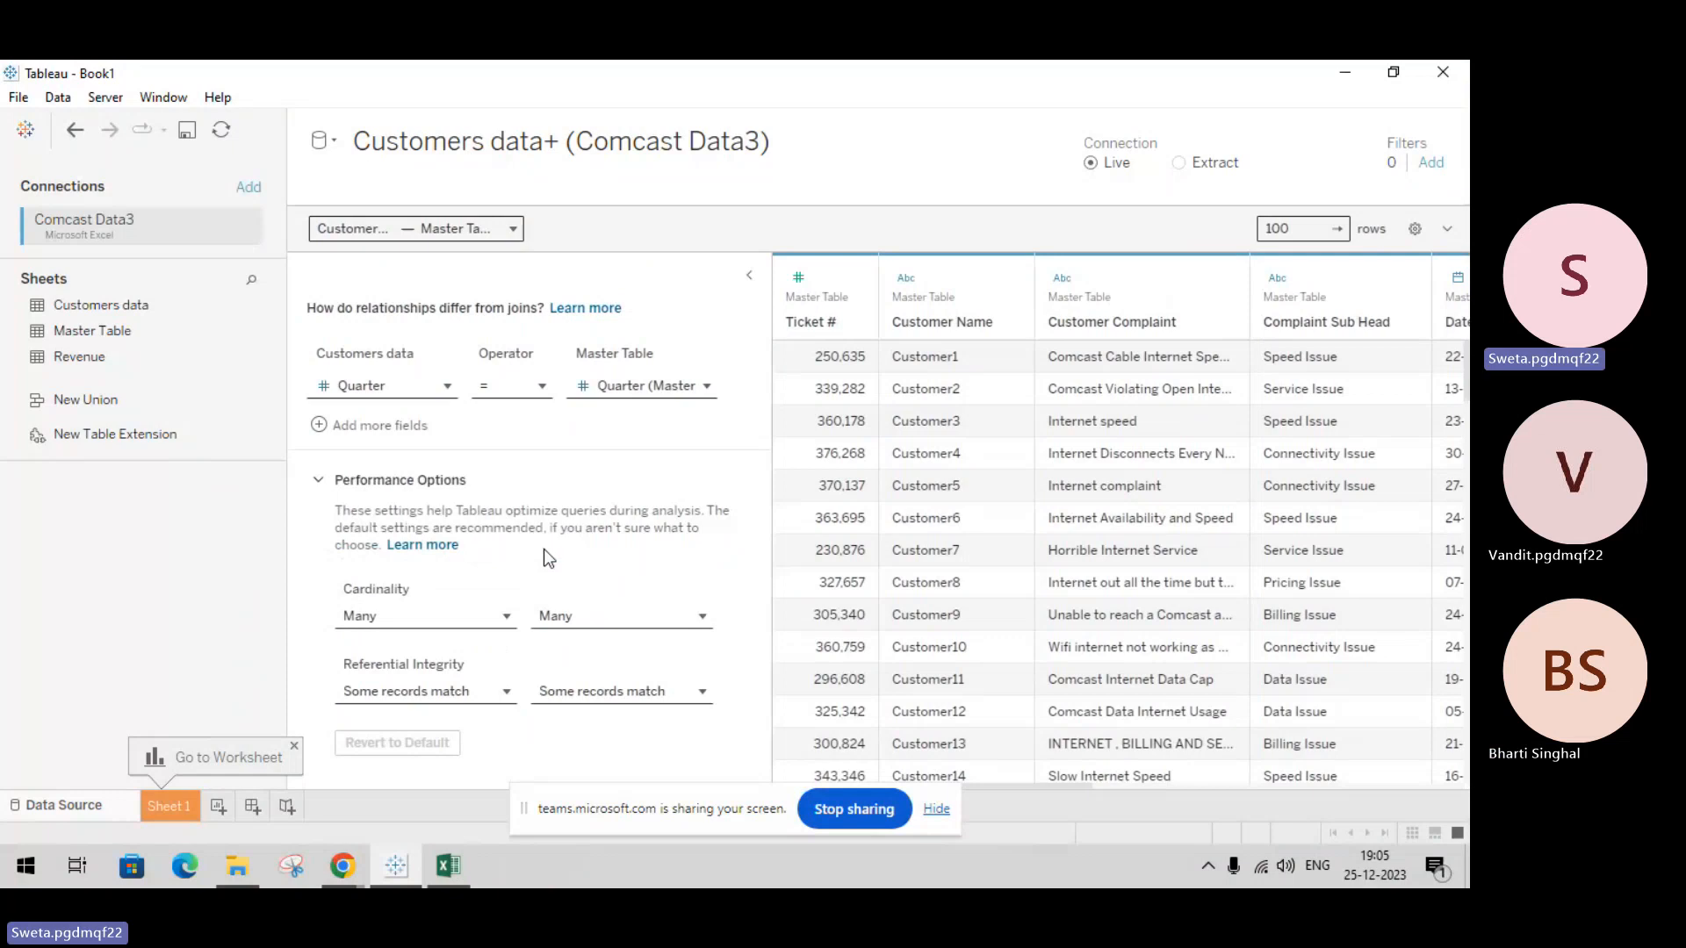
pyautogui.click(505, 615)
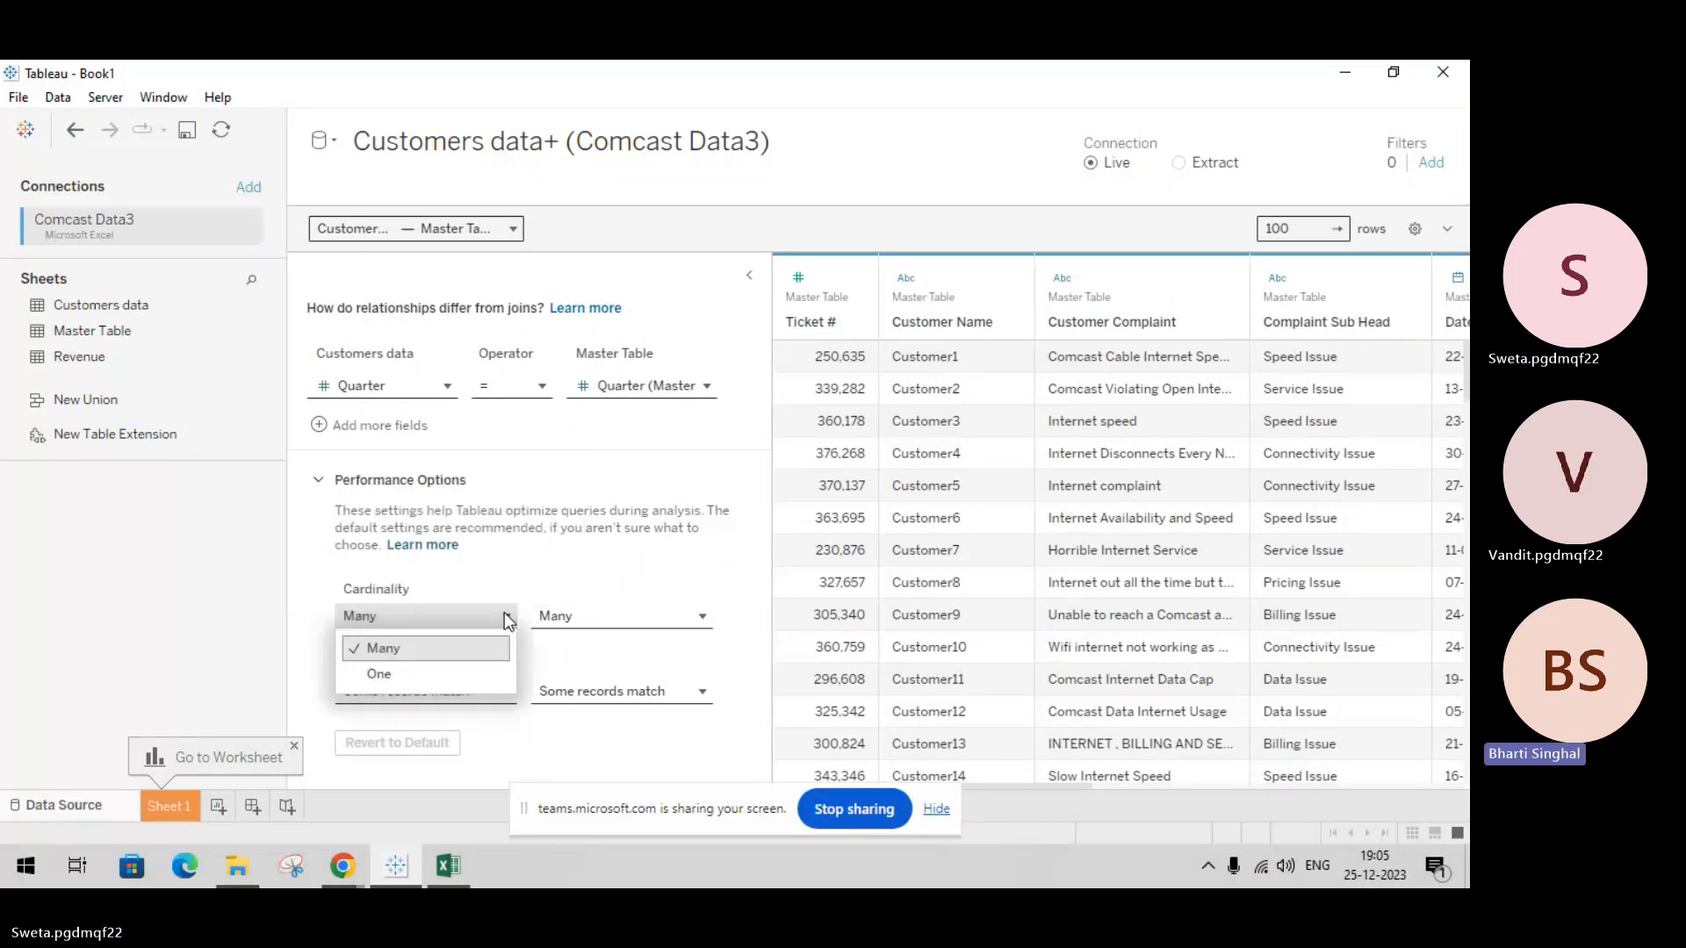
pyautogui.click(455, 671)
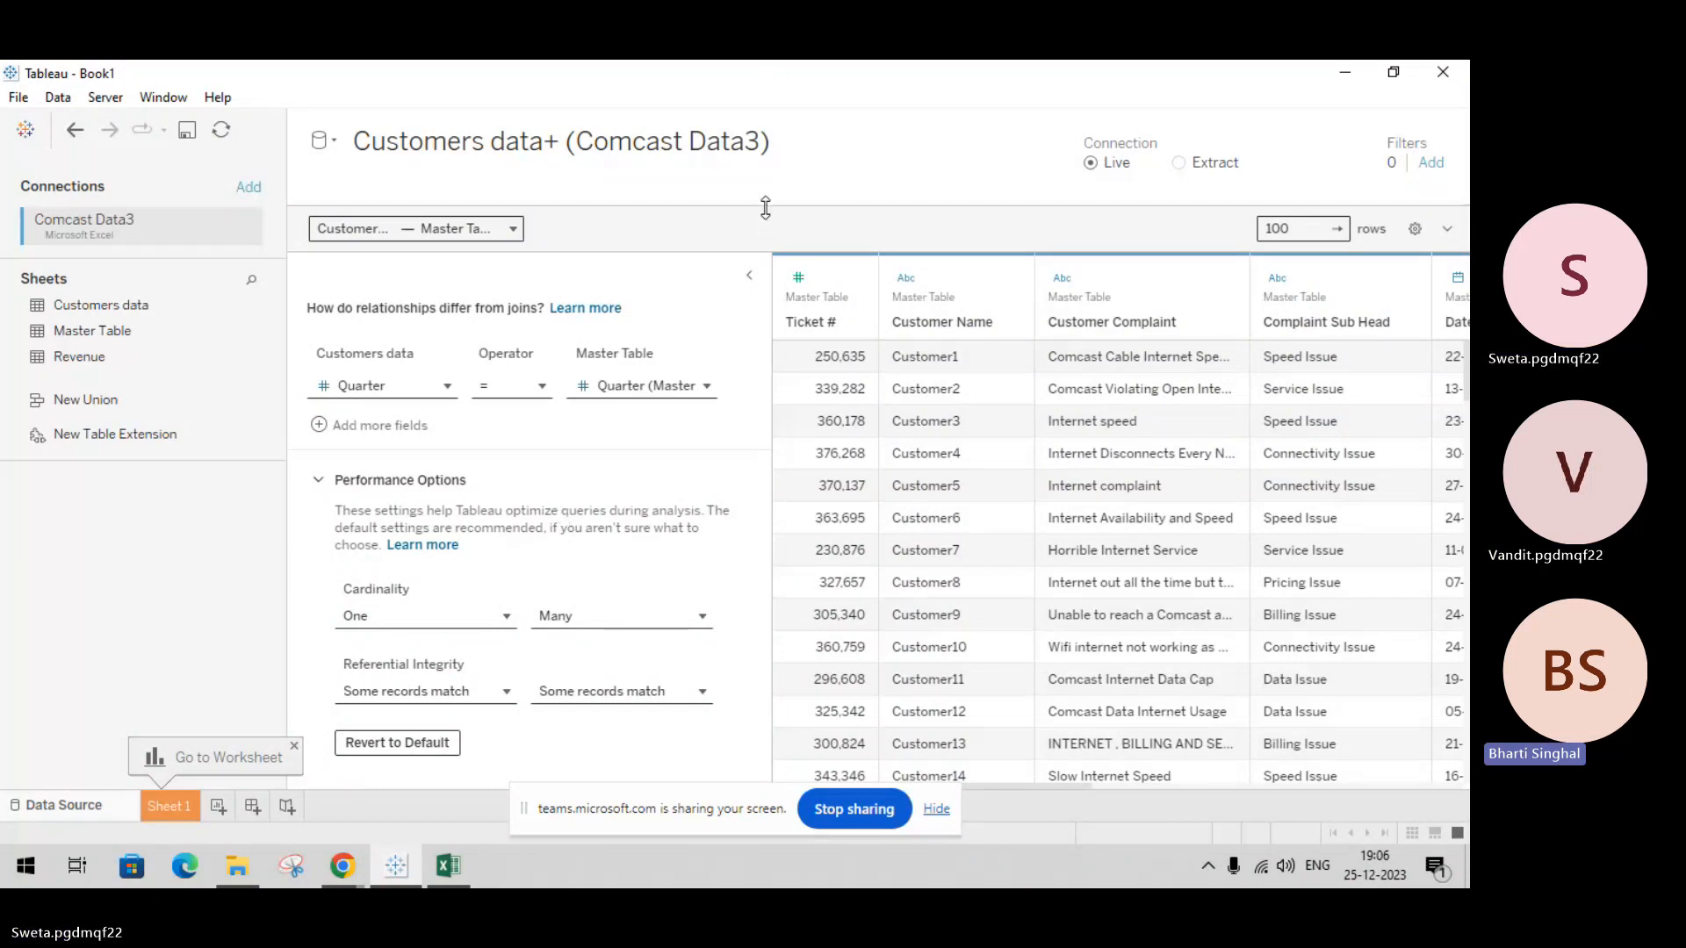
# Step: Try relating the Revenue sheet directly to Customers data, and undo that relationship
pyautogui.moveTo(765, 206); pyautogui.dragTo(787, 446)
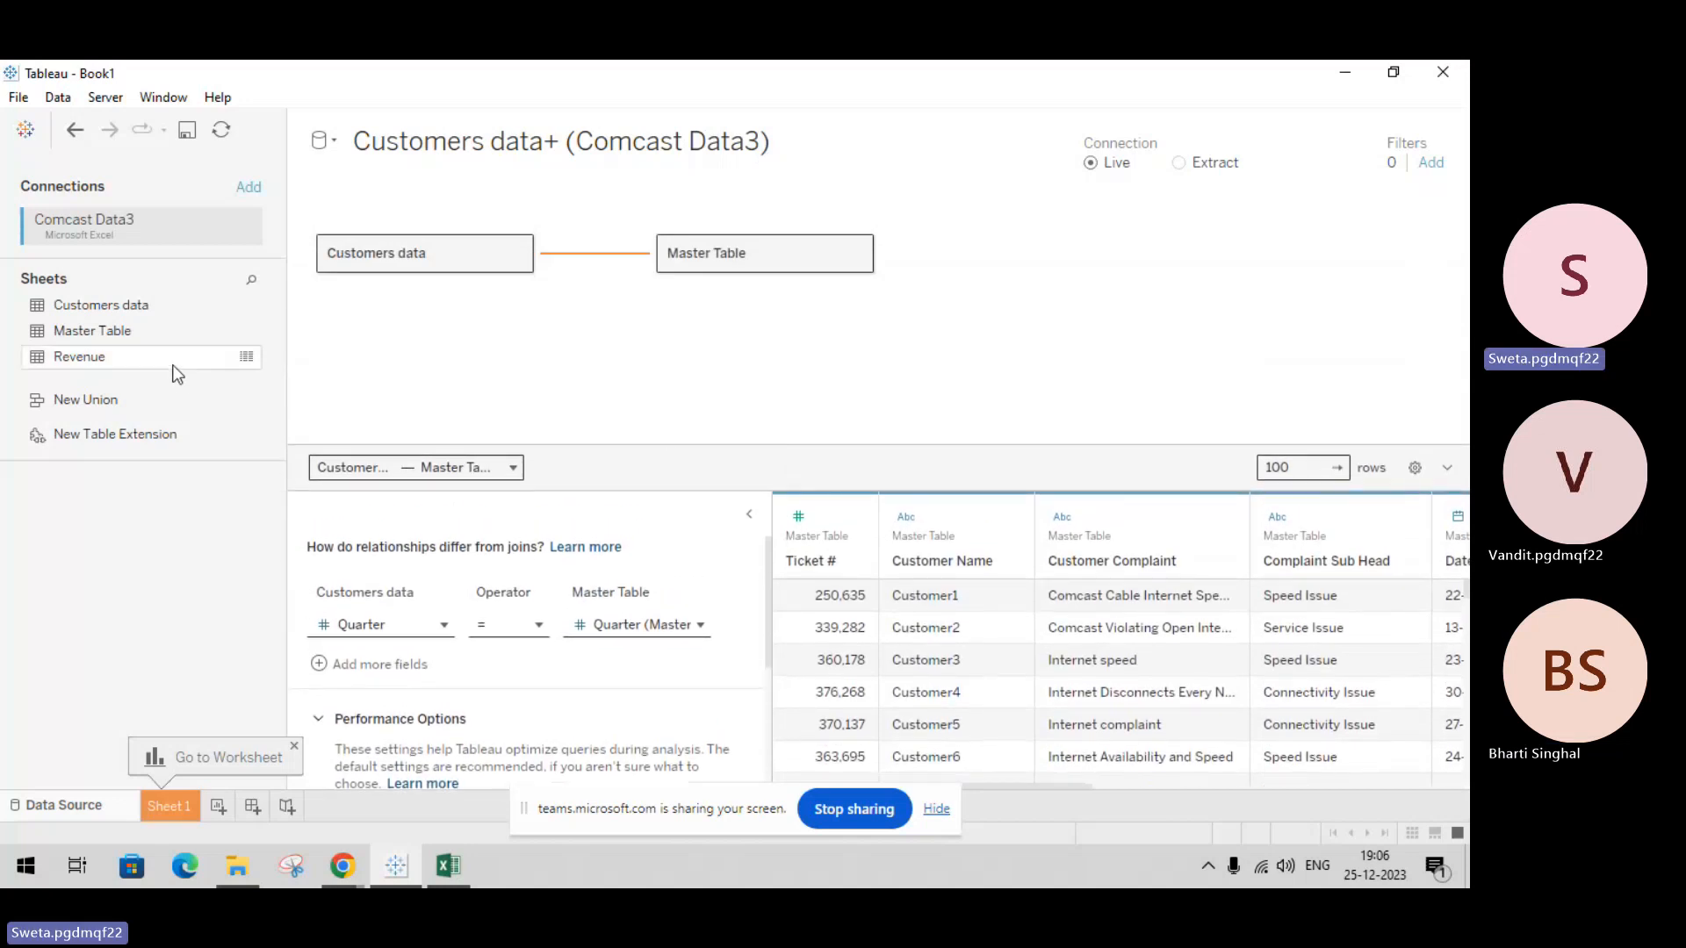
pyautogui.moveTo(188, 356); pyautogui.dragTo(656, 321)
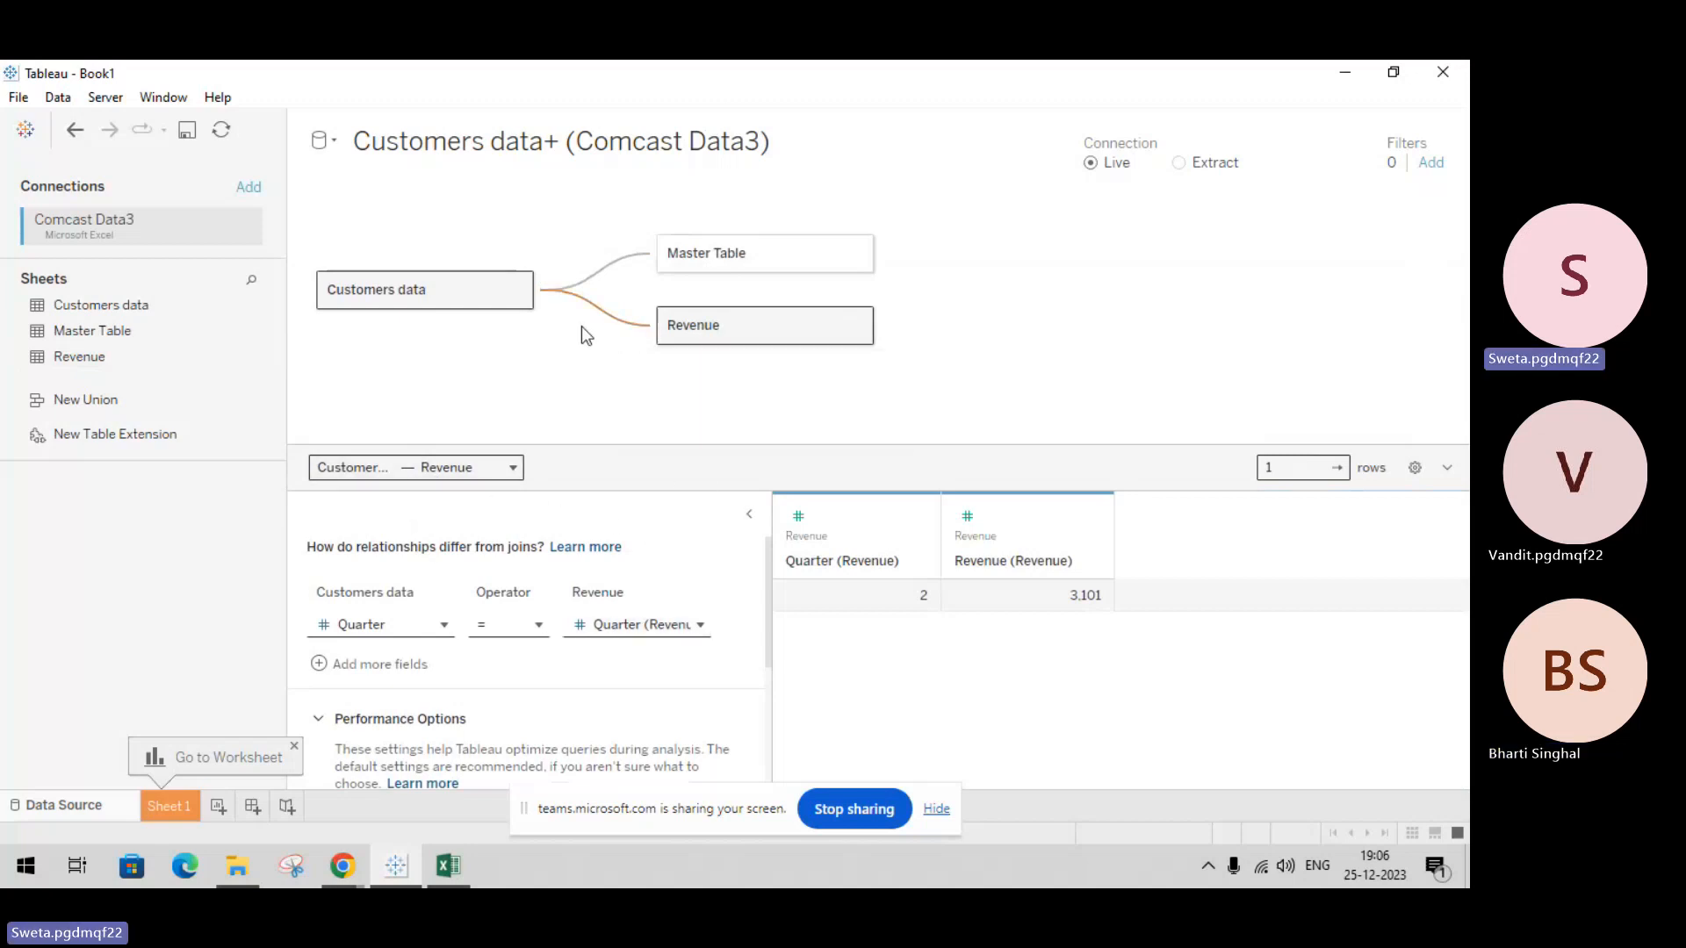
pyautogui.hotkey('ctrl', 'z')
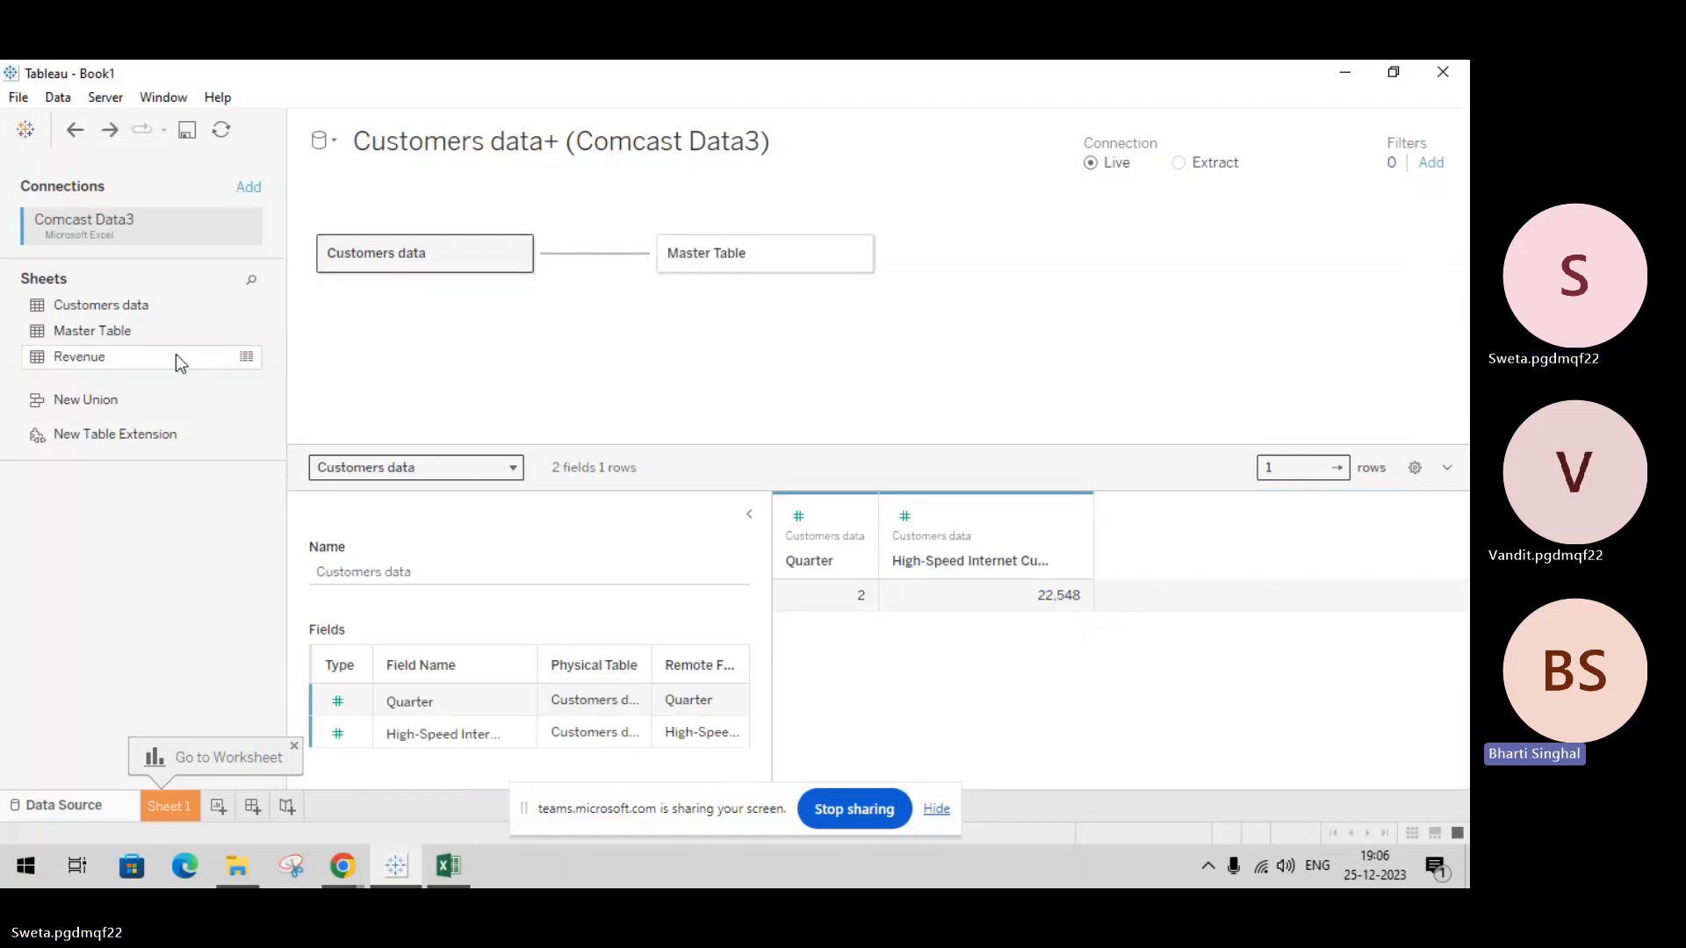
# Step: Relate the Revenue sheet to the Master Table on Quarter, setting the cardinality to One for Revenue
pyautogui.moveTo(176, 355); pyautogui.dragTo(963, 257)
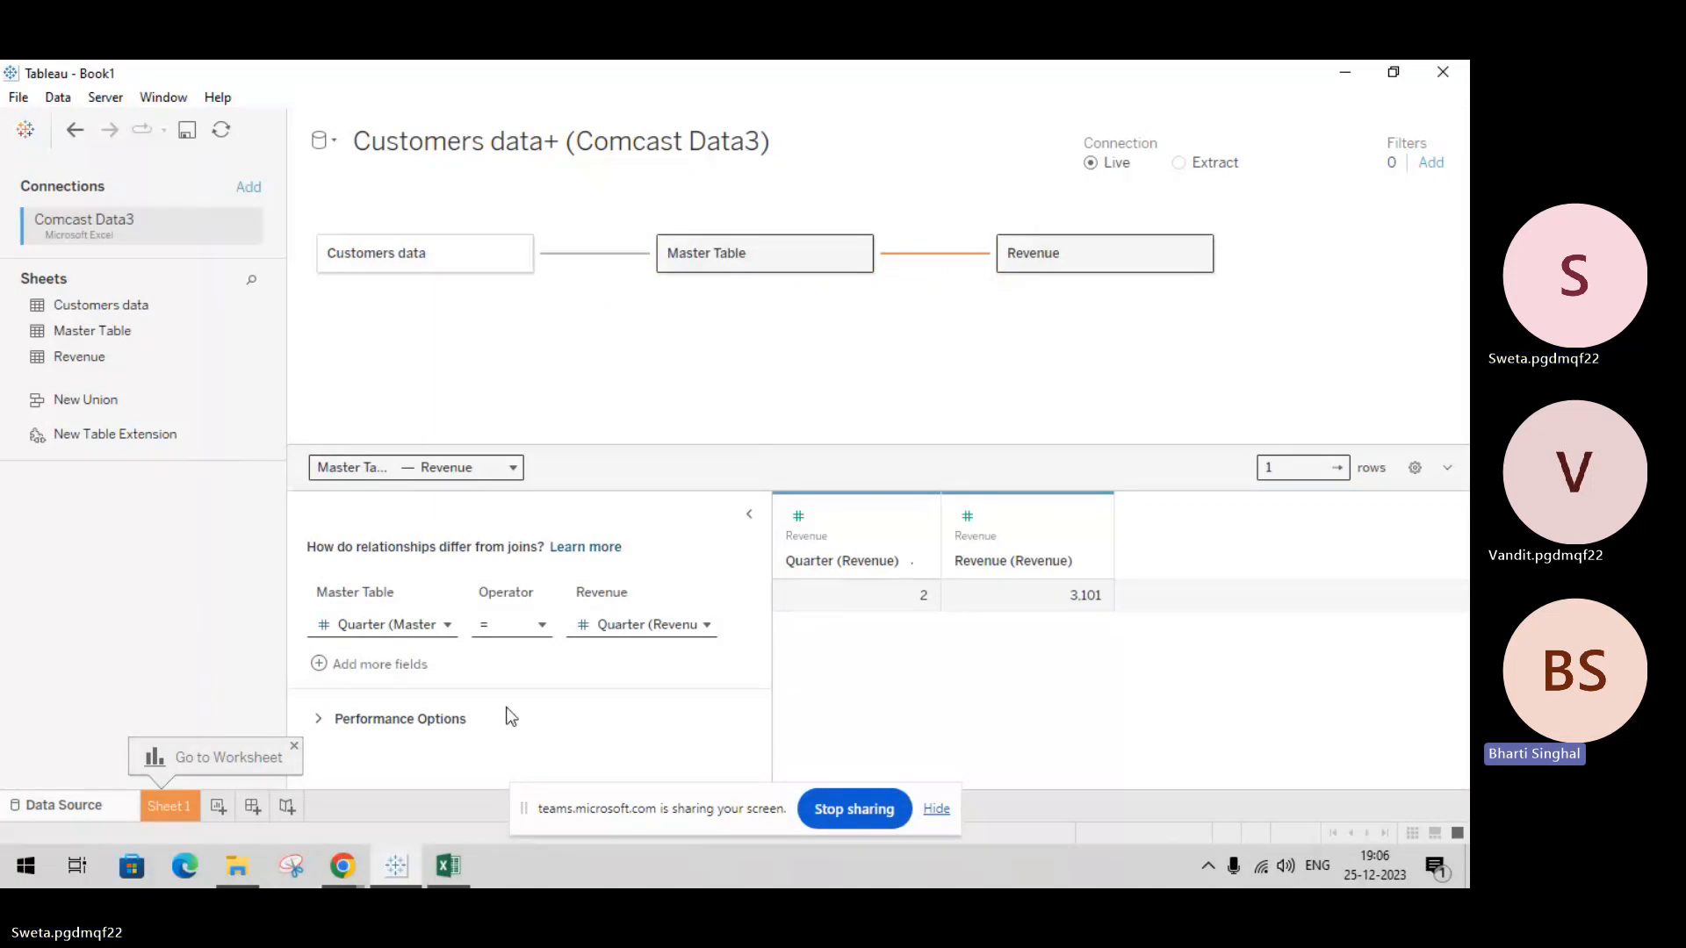
pyautogui.click(393, 724)
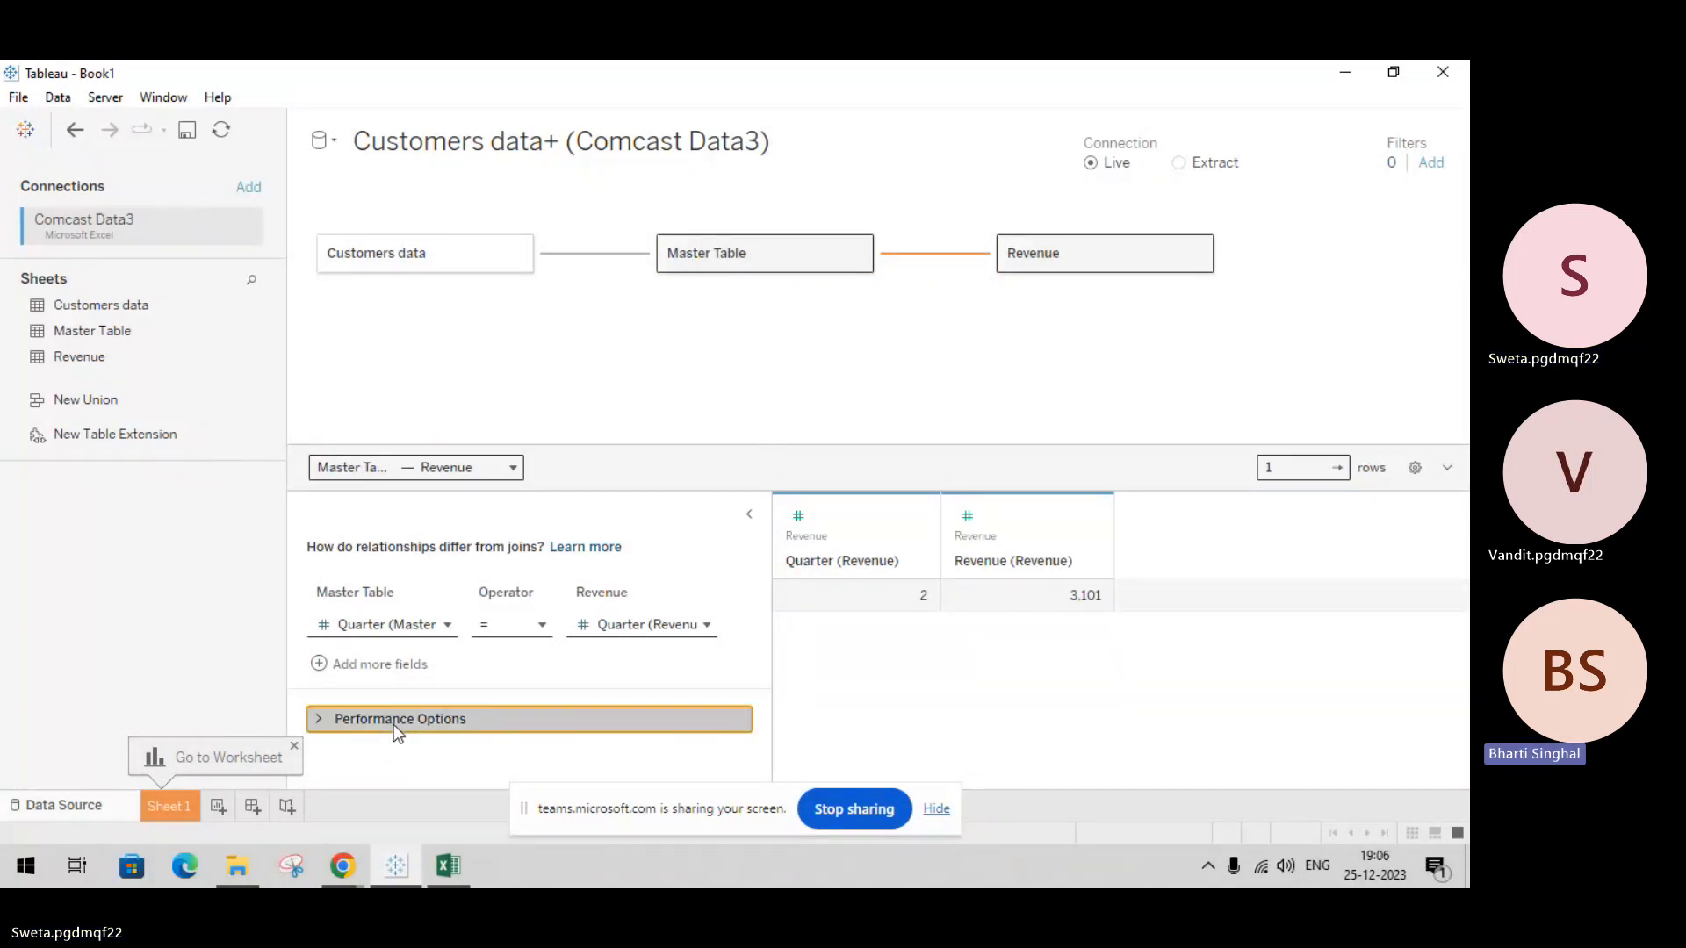
pyautogui.moveTo(784, 446); pyautogui.dragTo(768, 297)
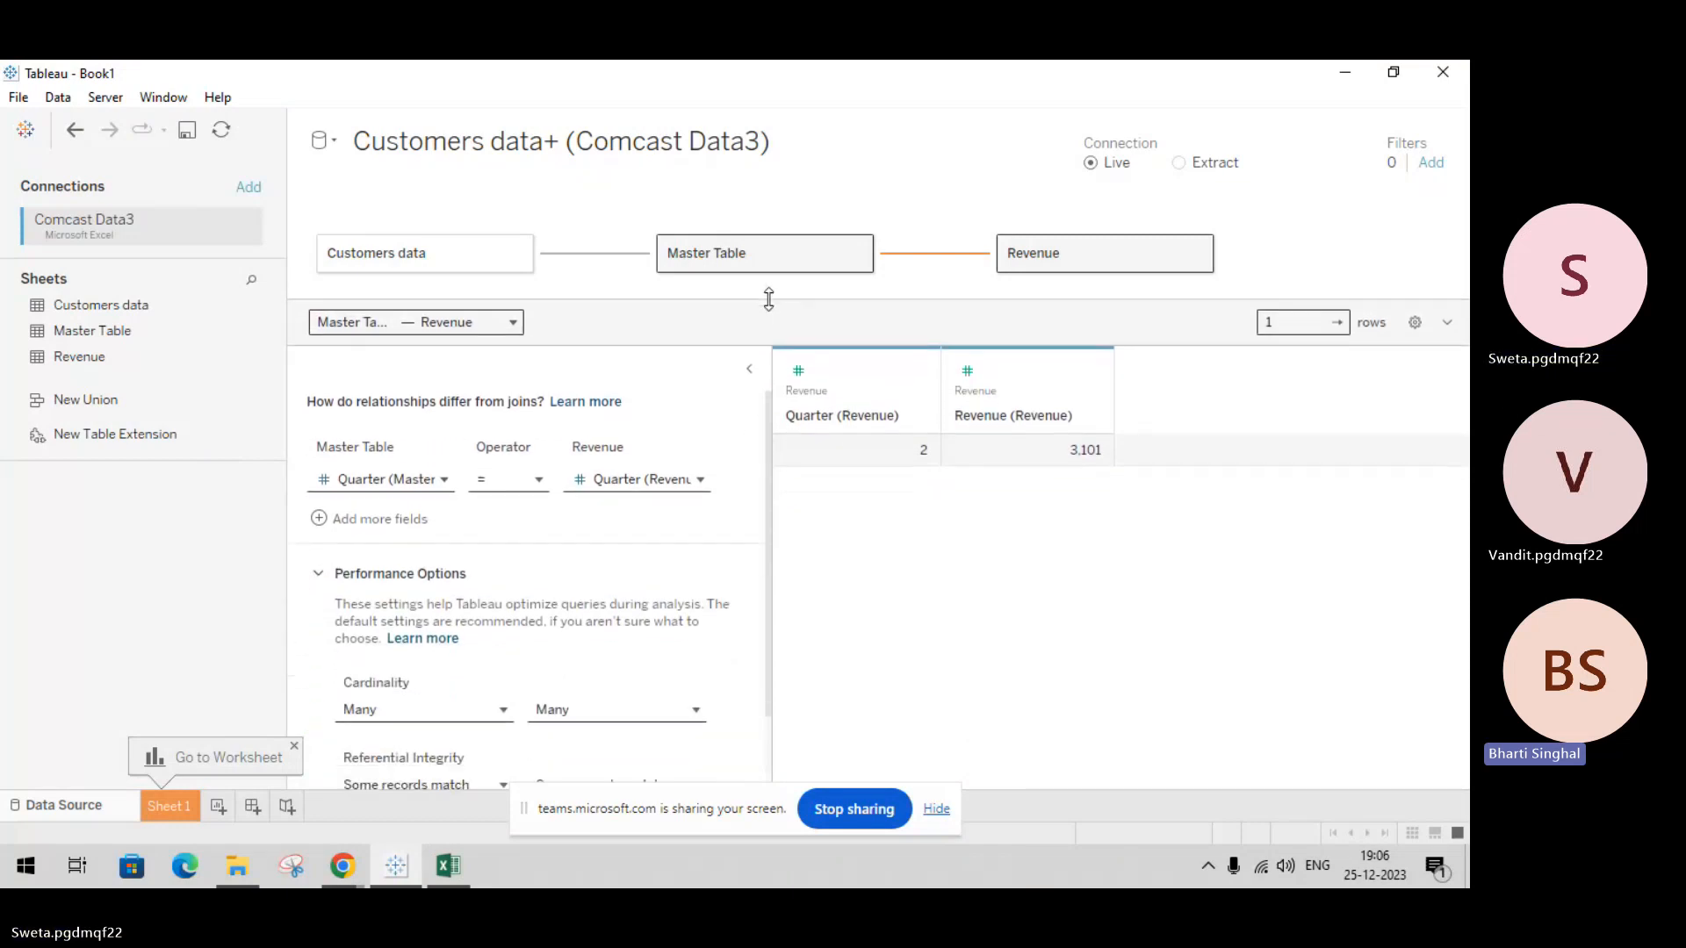
pyautogui.click(651, 711)
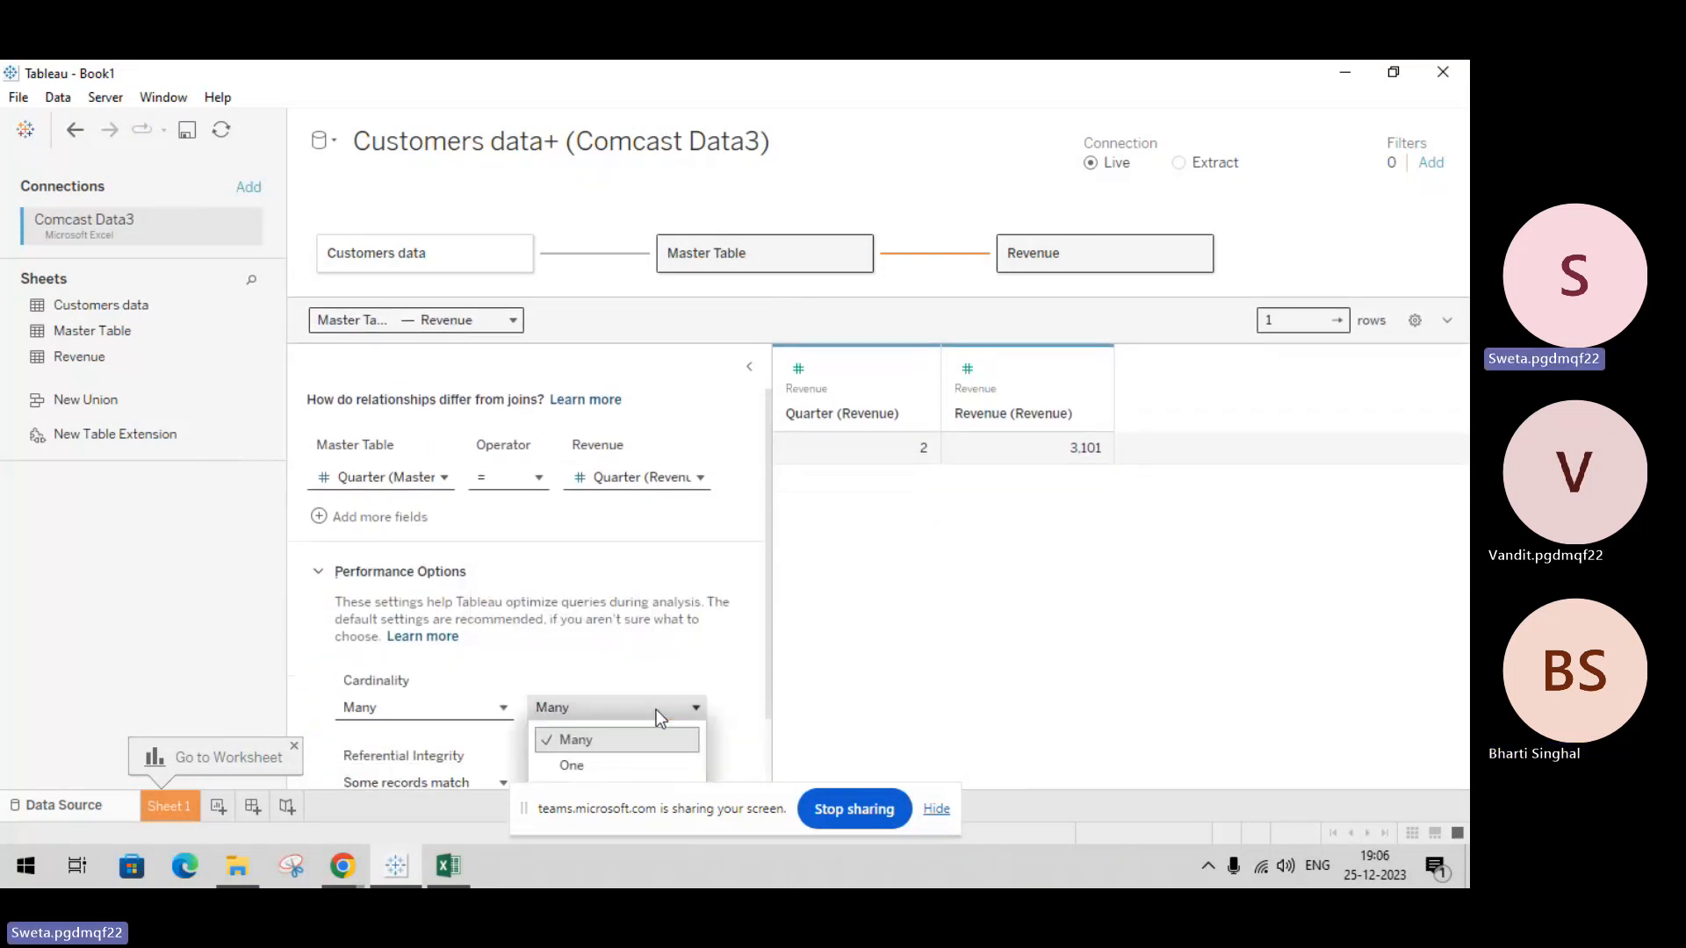
pyautogui.click(641, 766)
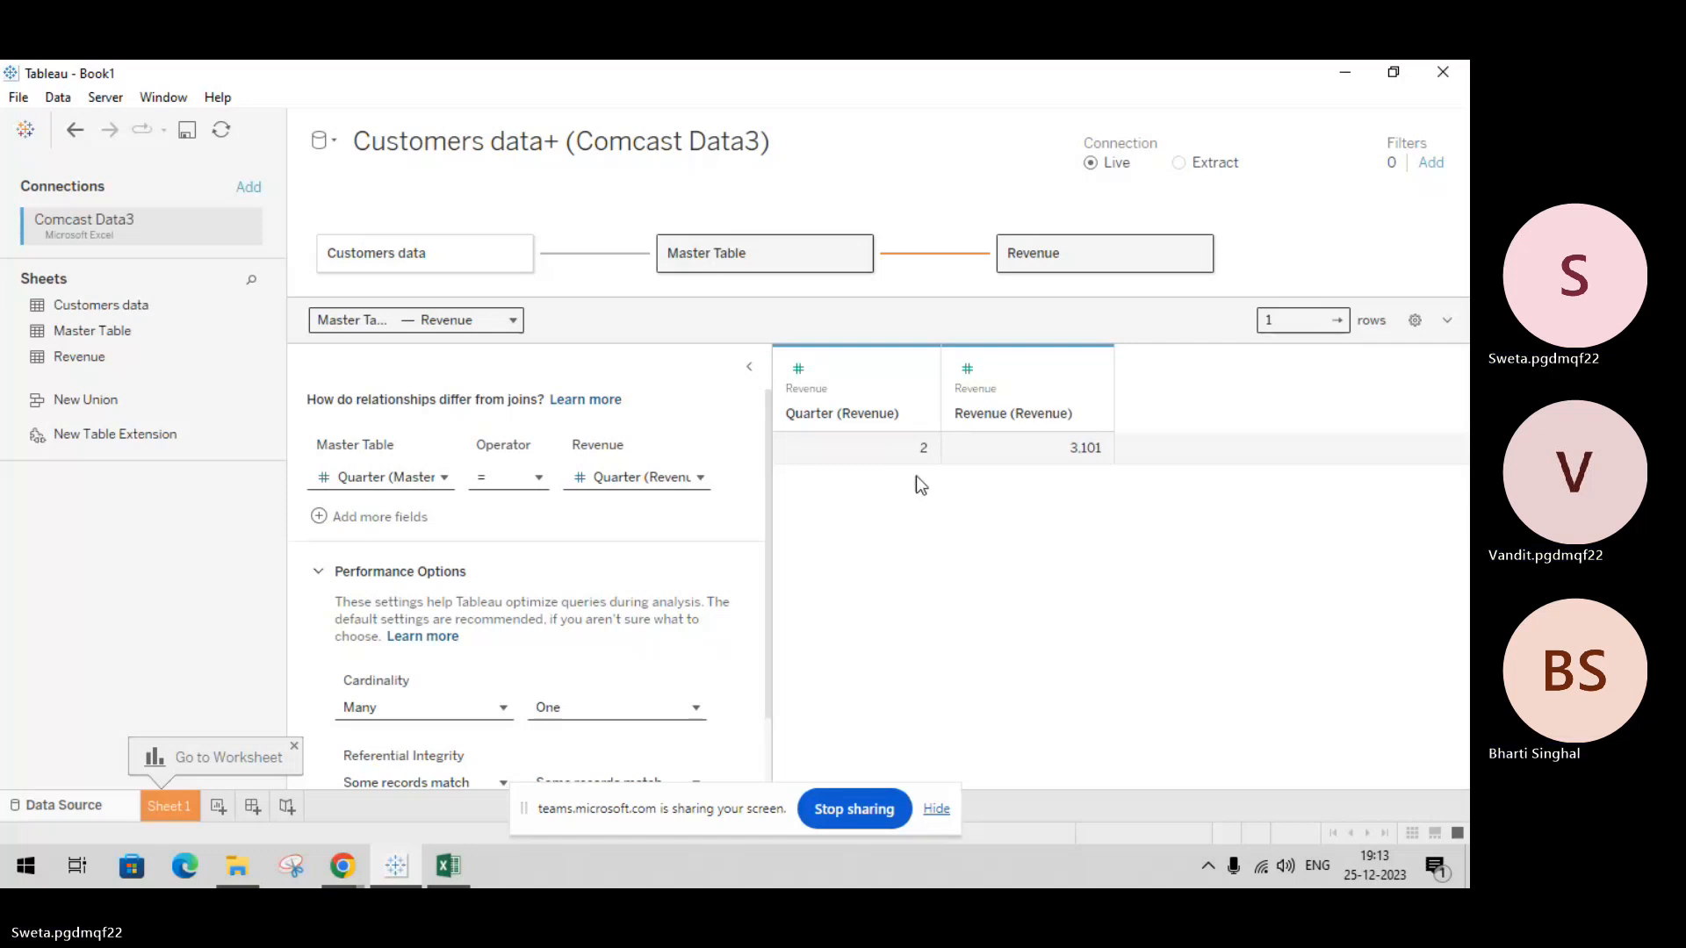
# Step: Open the Sheet 1 worksheet with the fields of the related tables
pyautogui.click(185, 806)
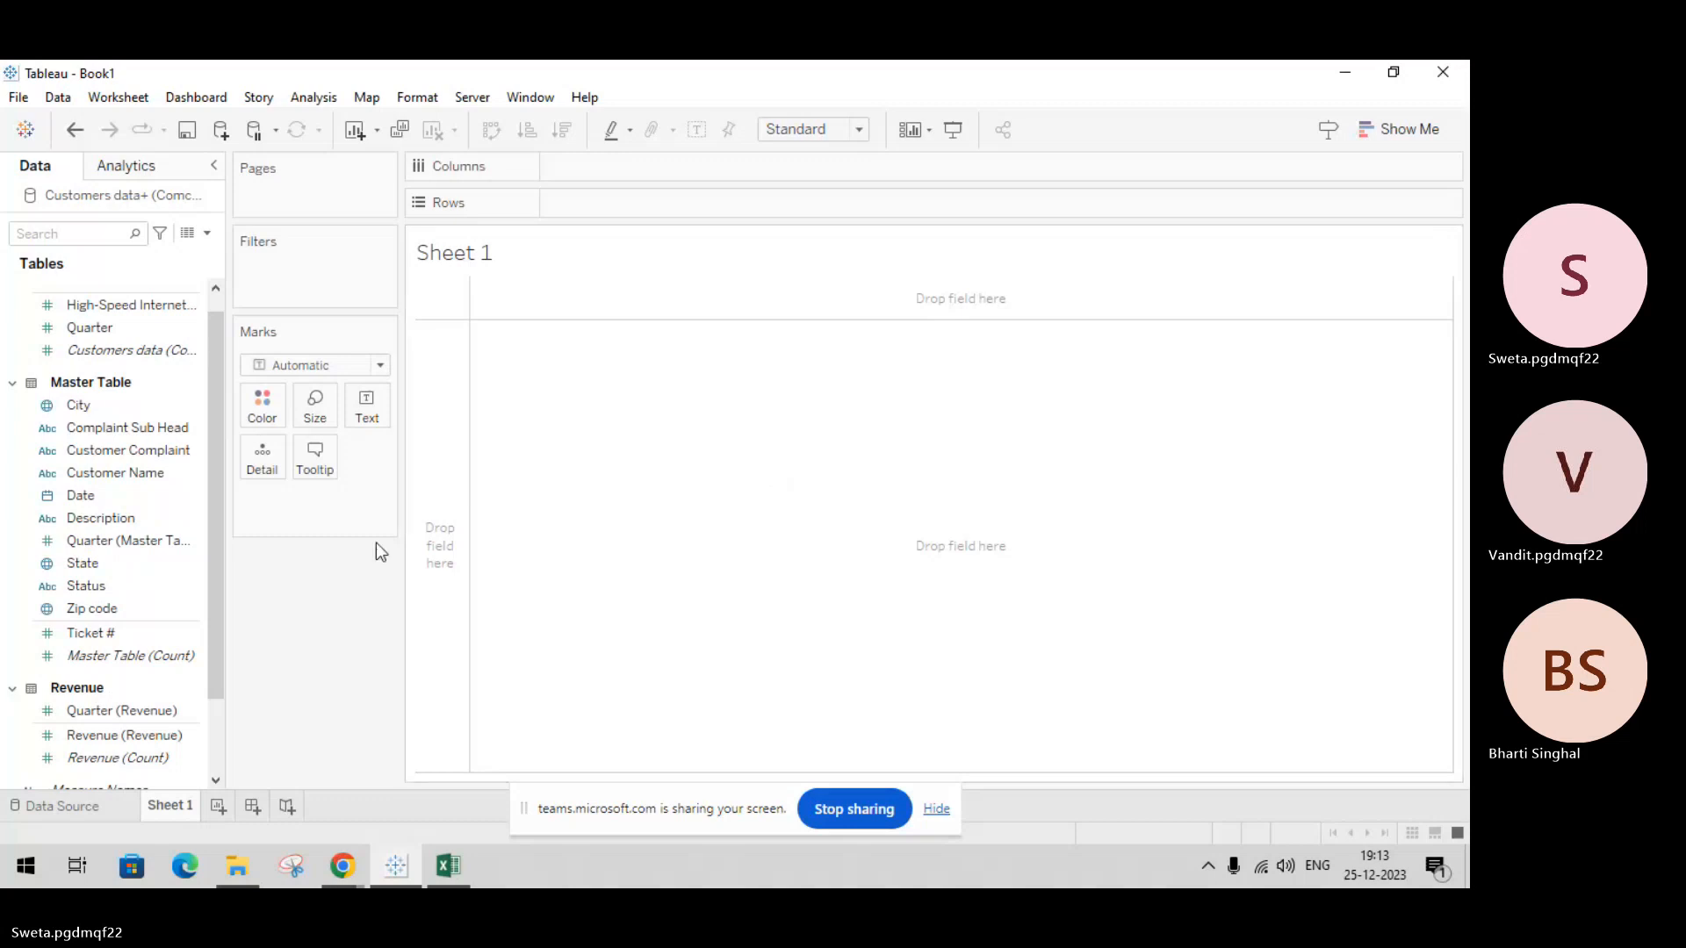
pyautogui.moveTo(218, 434); pyautogui.dragTo(217, 411)
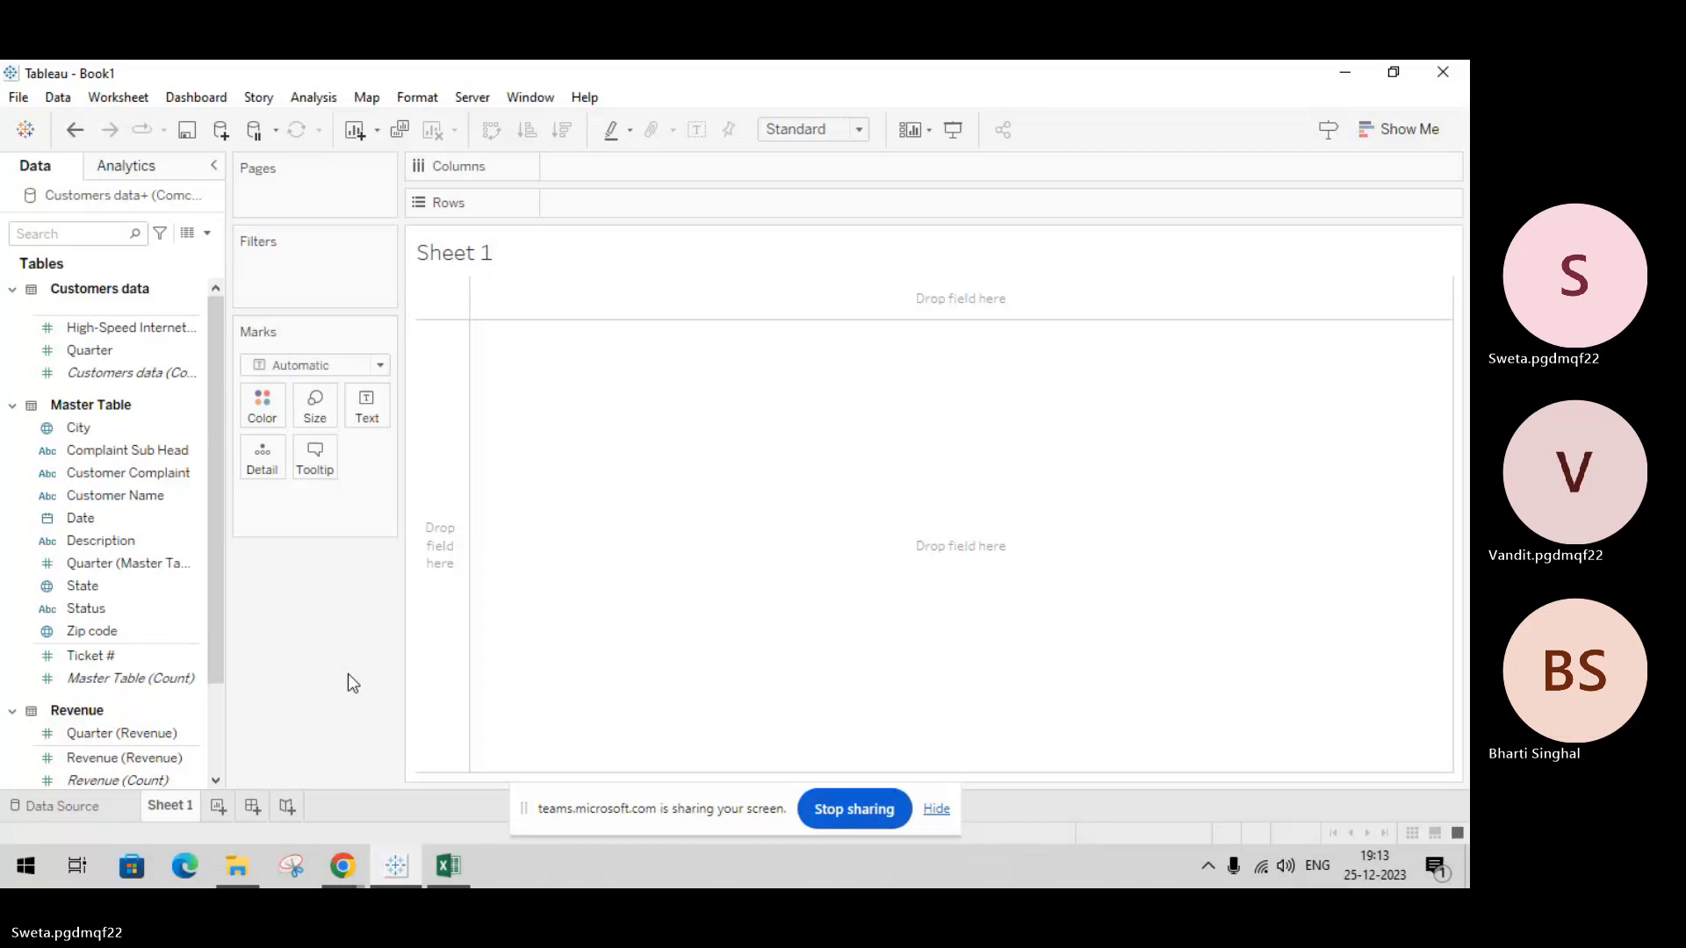
# Step: Switch to the Teams meeting in Chrome, mute the microphone and return to Tableau
pyautogui.click(342, 876)
pyautogui.click(294, 812)
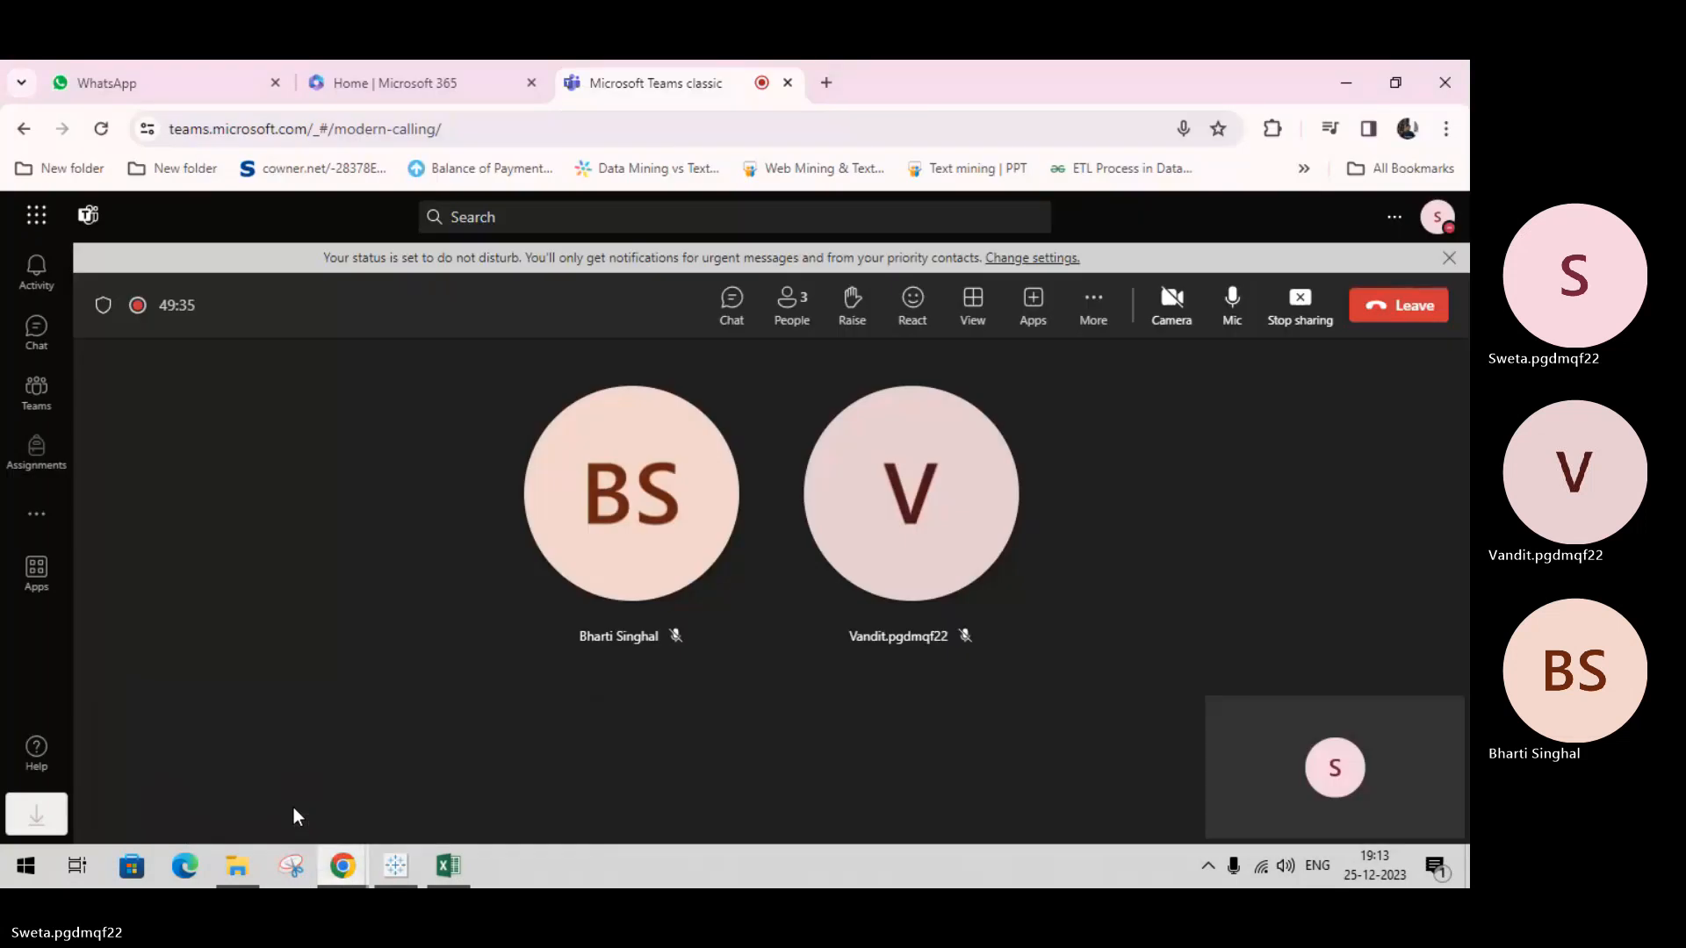
pyautogui.click(1229, 305)
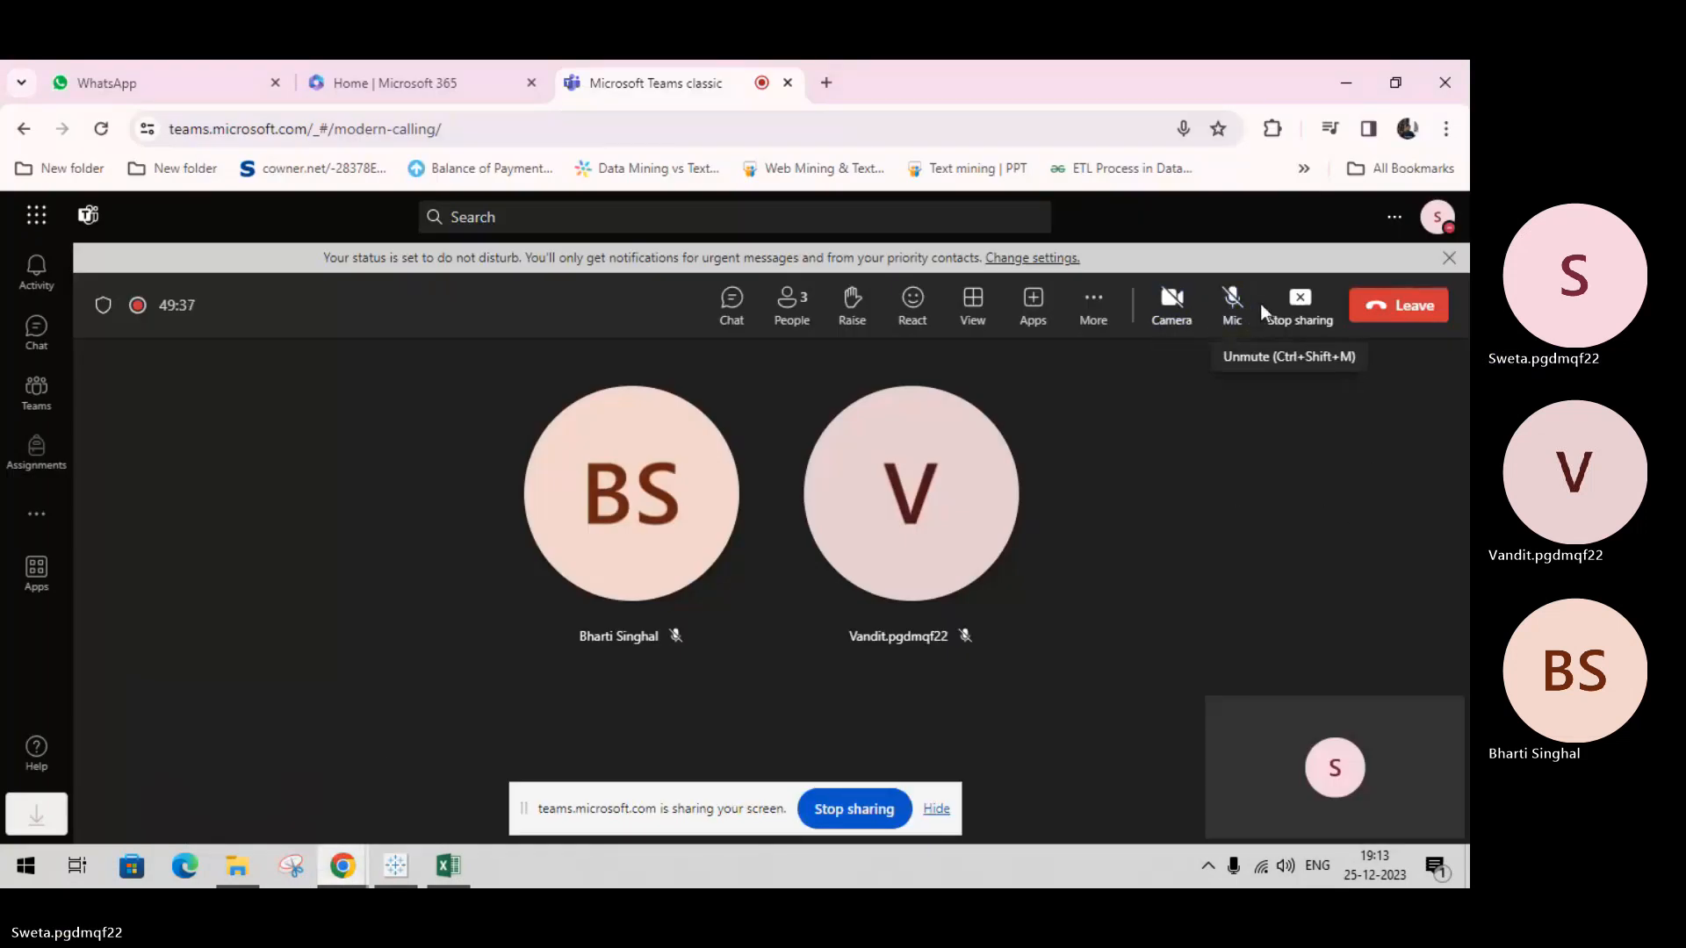
pyautogui.click(397, 868)
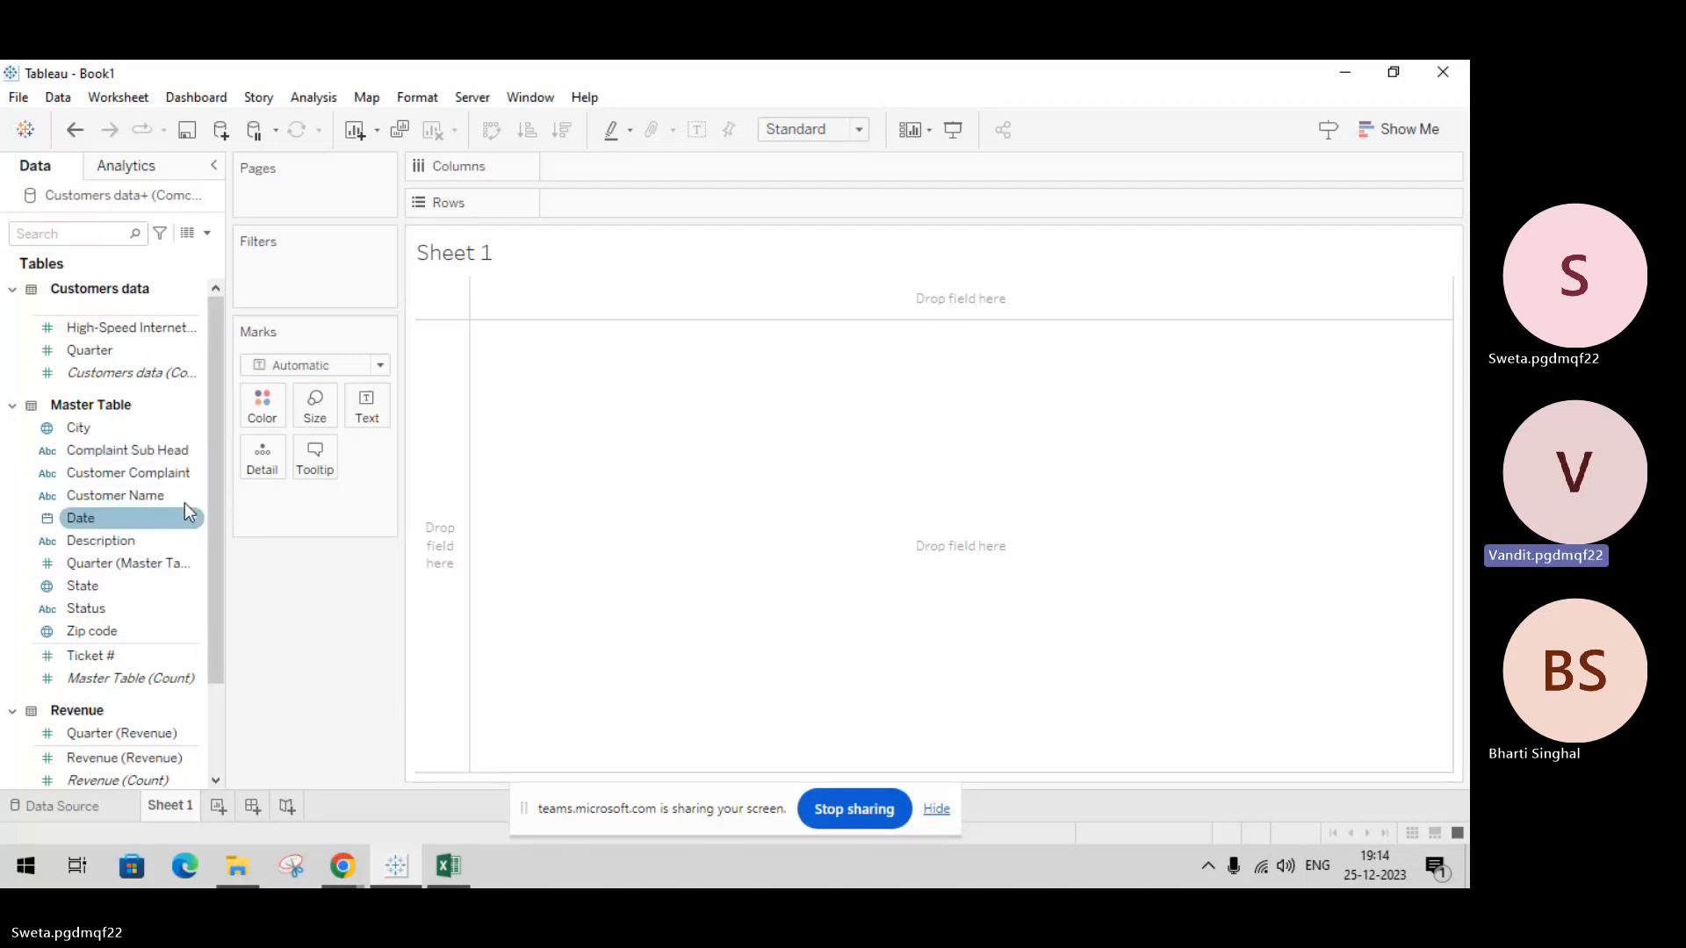
# Step: Add the Complaint Sub Head field from the Master Table to the rows of Sheet 1
pyautogui.doubleClick(153, 446)
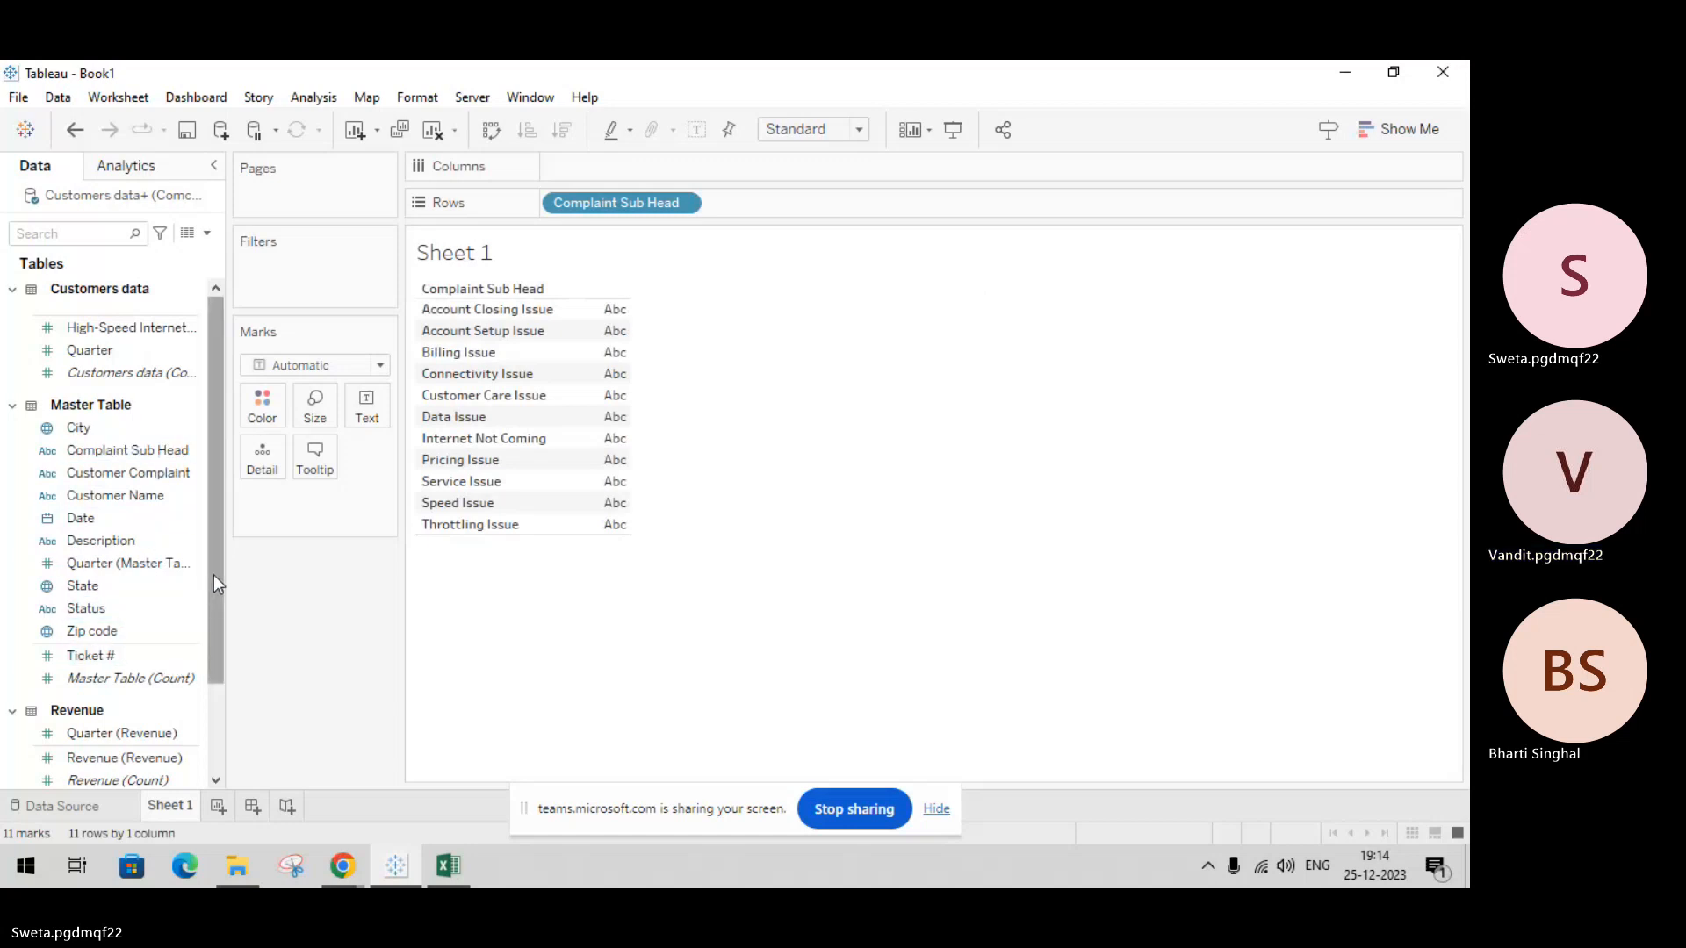
pyautogui.moveTo(213, 575); pyautogui.dragTo(216, 665)
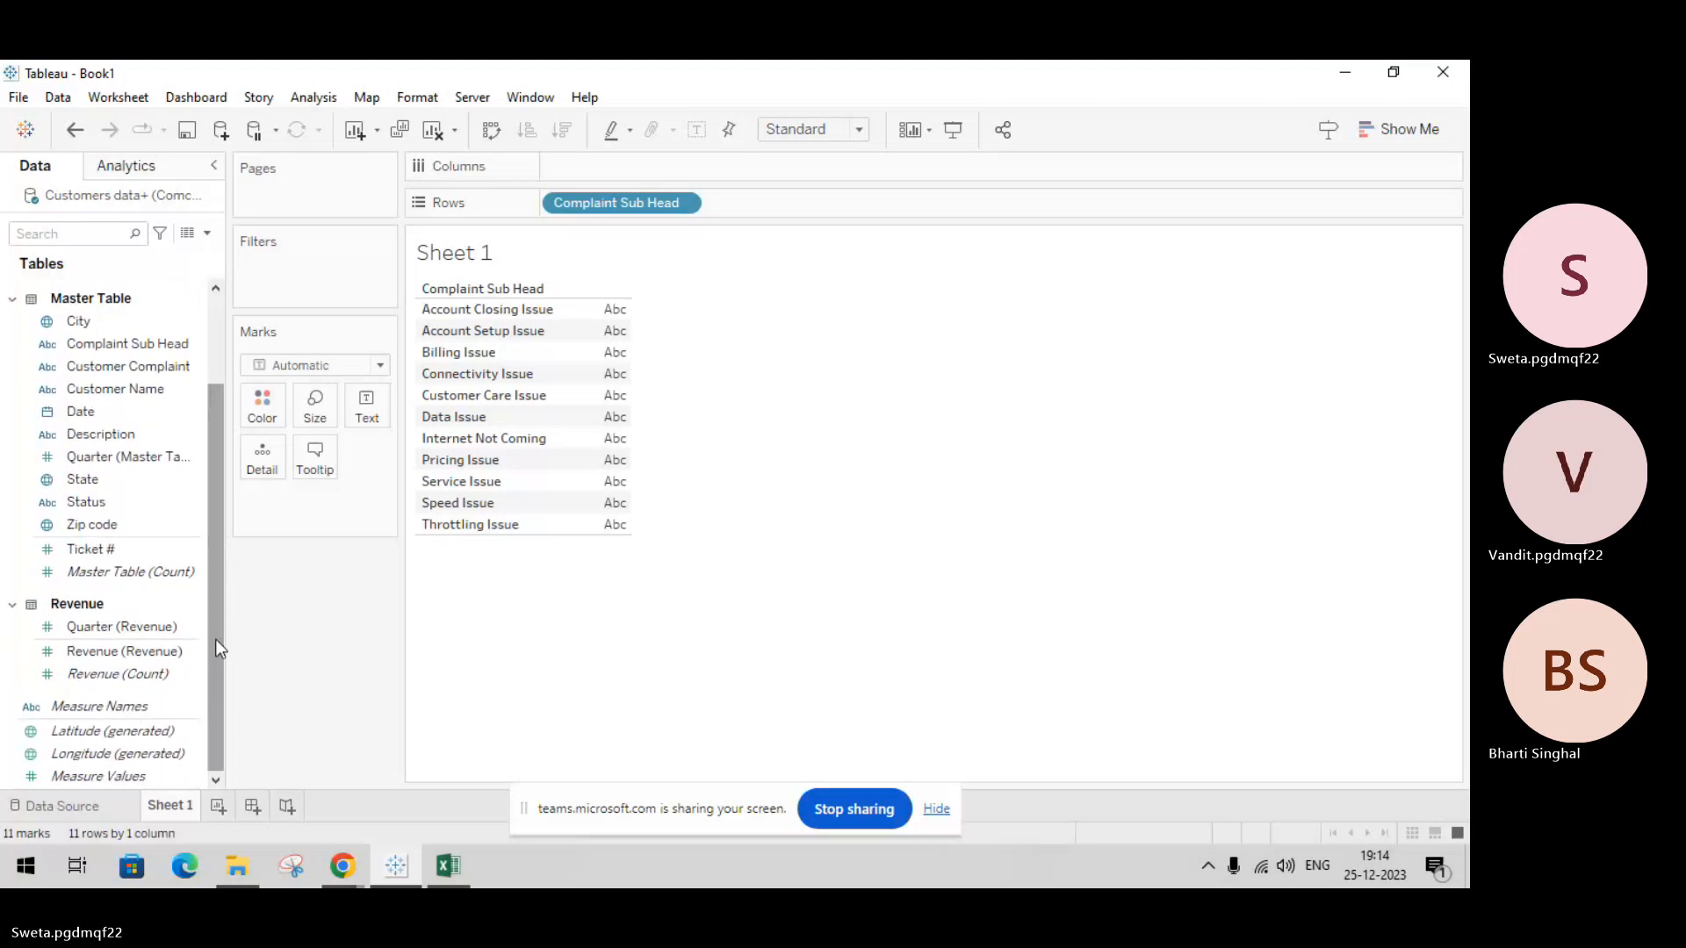
pyautogui.moveTo(214, 618); pyautogui.dragTo(214, 521)
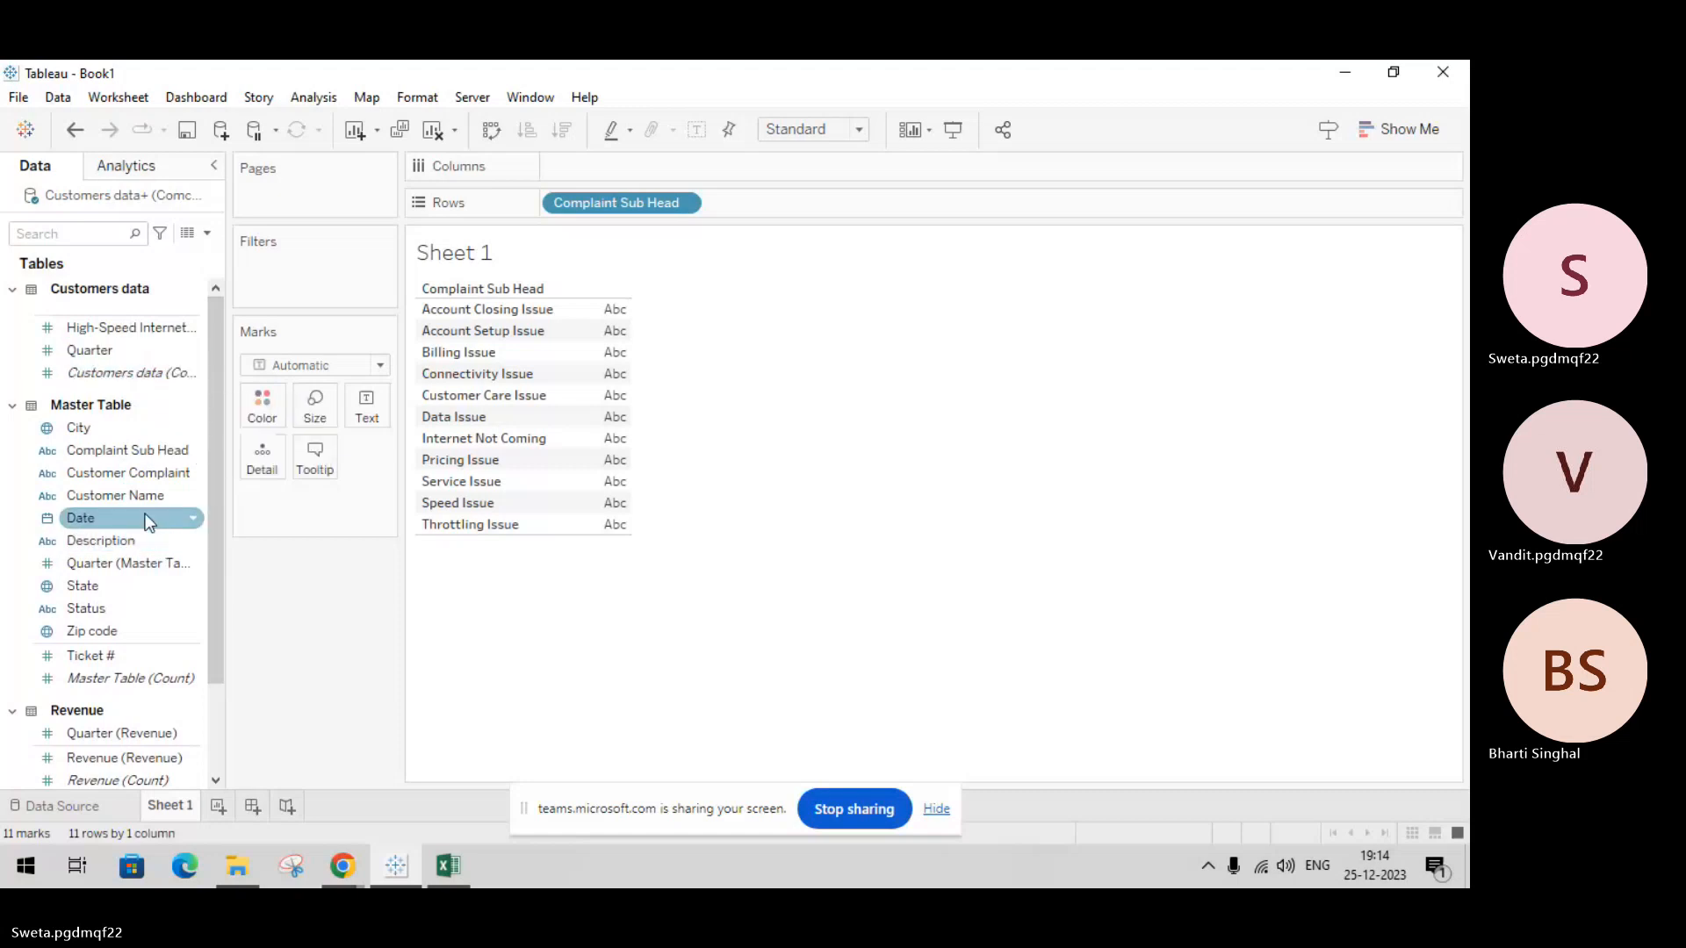
# Step: Switch to the Teams meeting in Chrome, unmute the microphone and return to Tableau
pyautogui.click(342, 865)
pyautogui.click(277, 797)
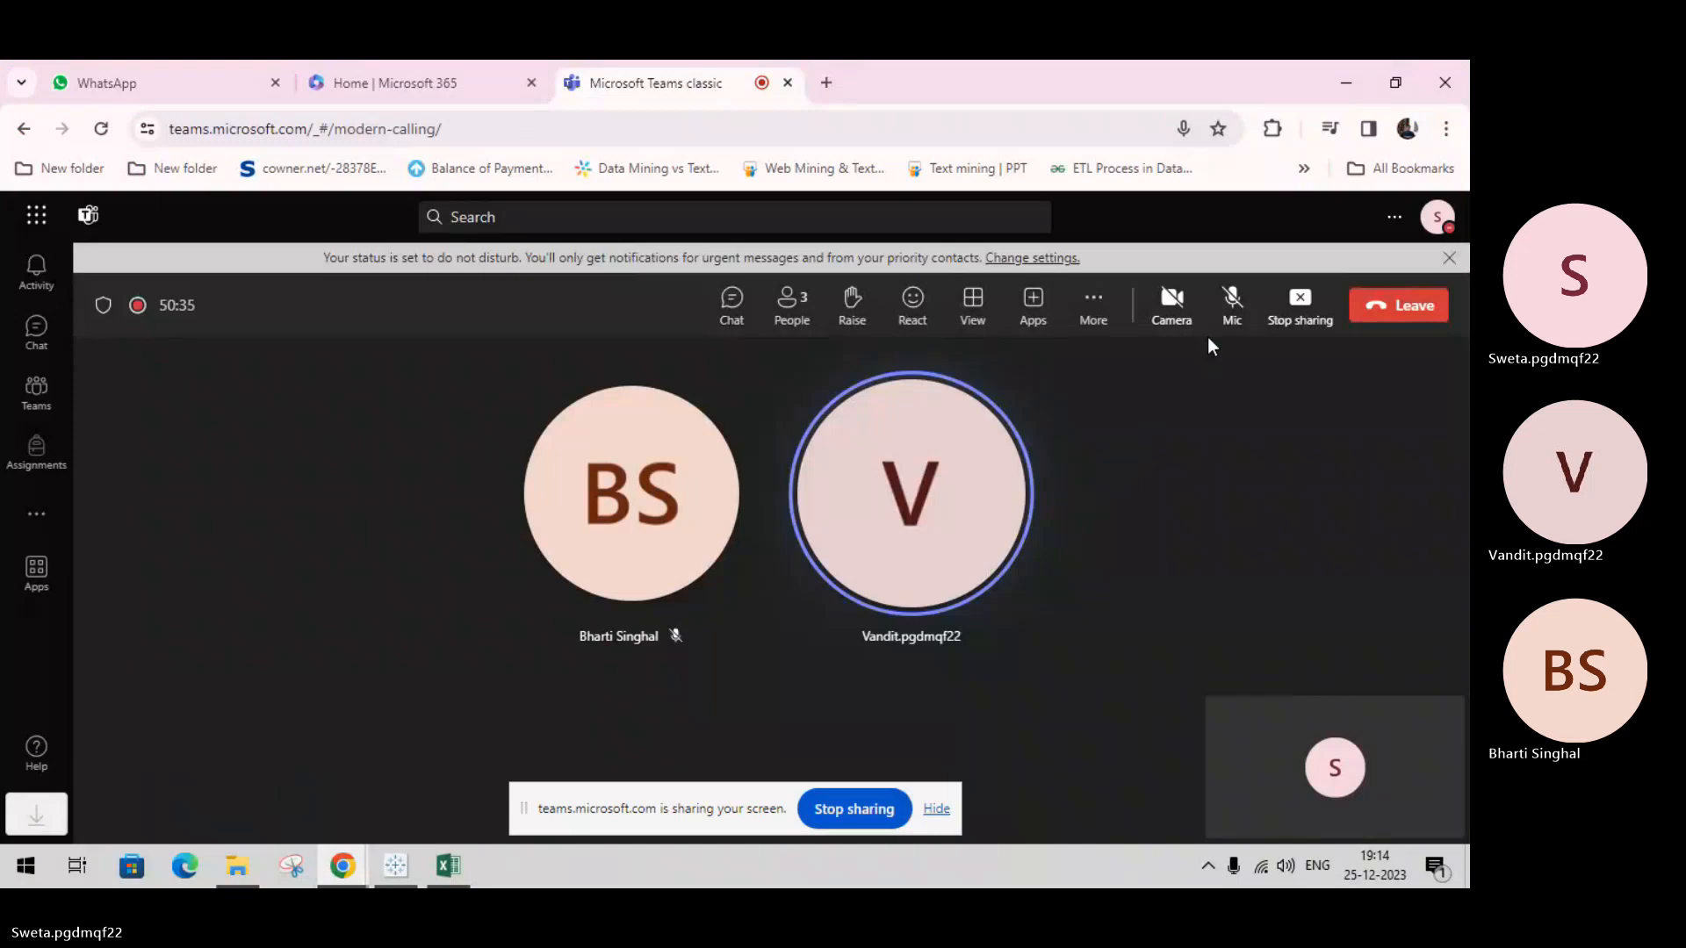
pyautogui.click(1232, 303)
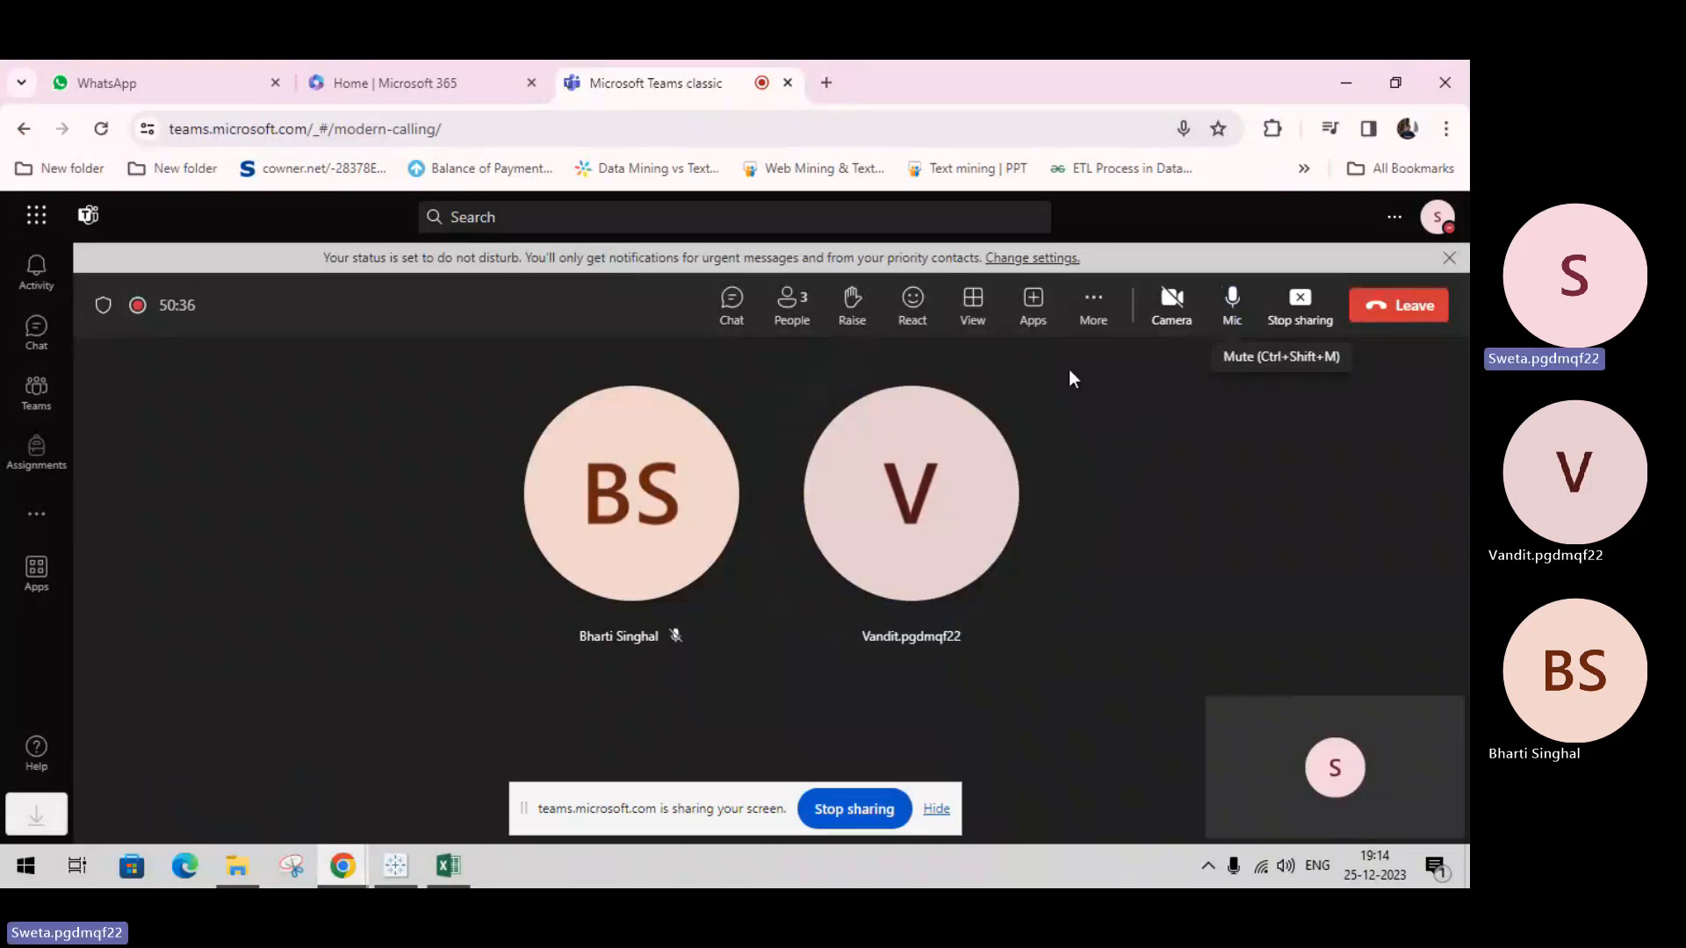
pyautogui.click(397, 866)
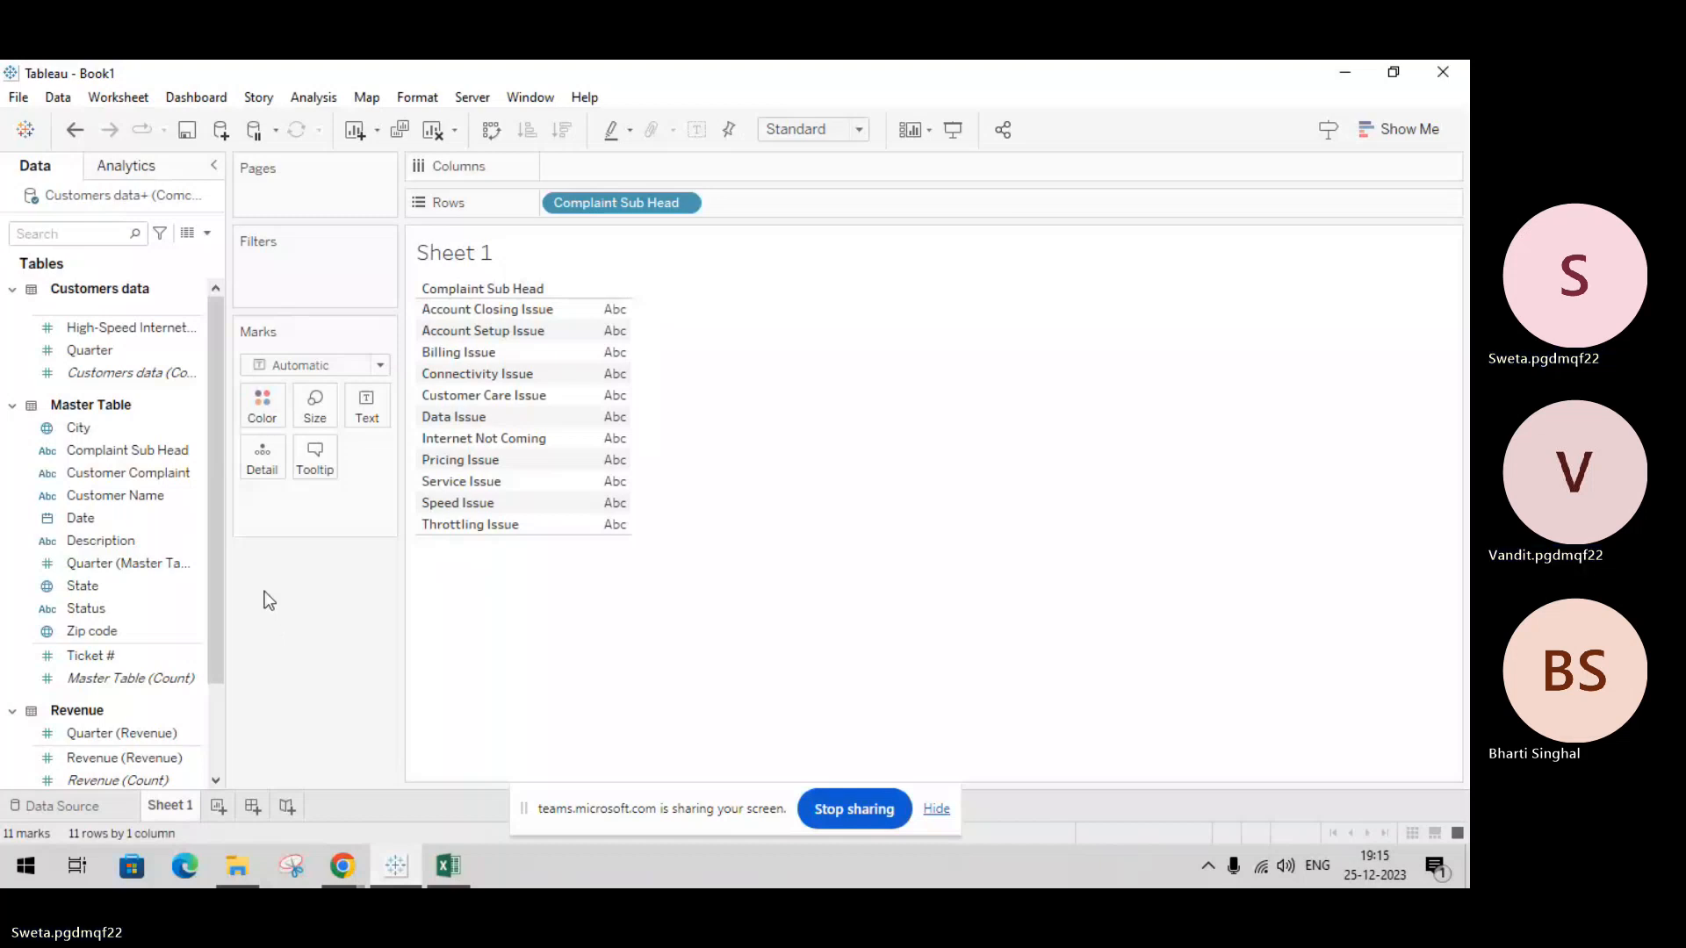
# Step: Try adding Customer Name to the view and moving it from rows to columns, and undo both changes
pyautogui.click(151, 497)
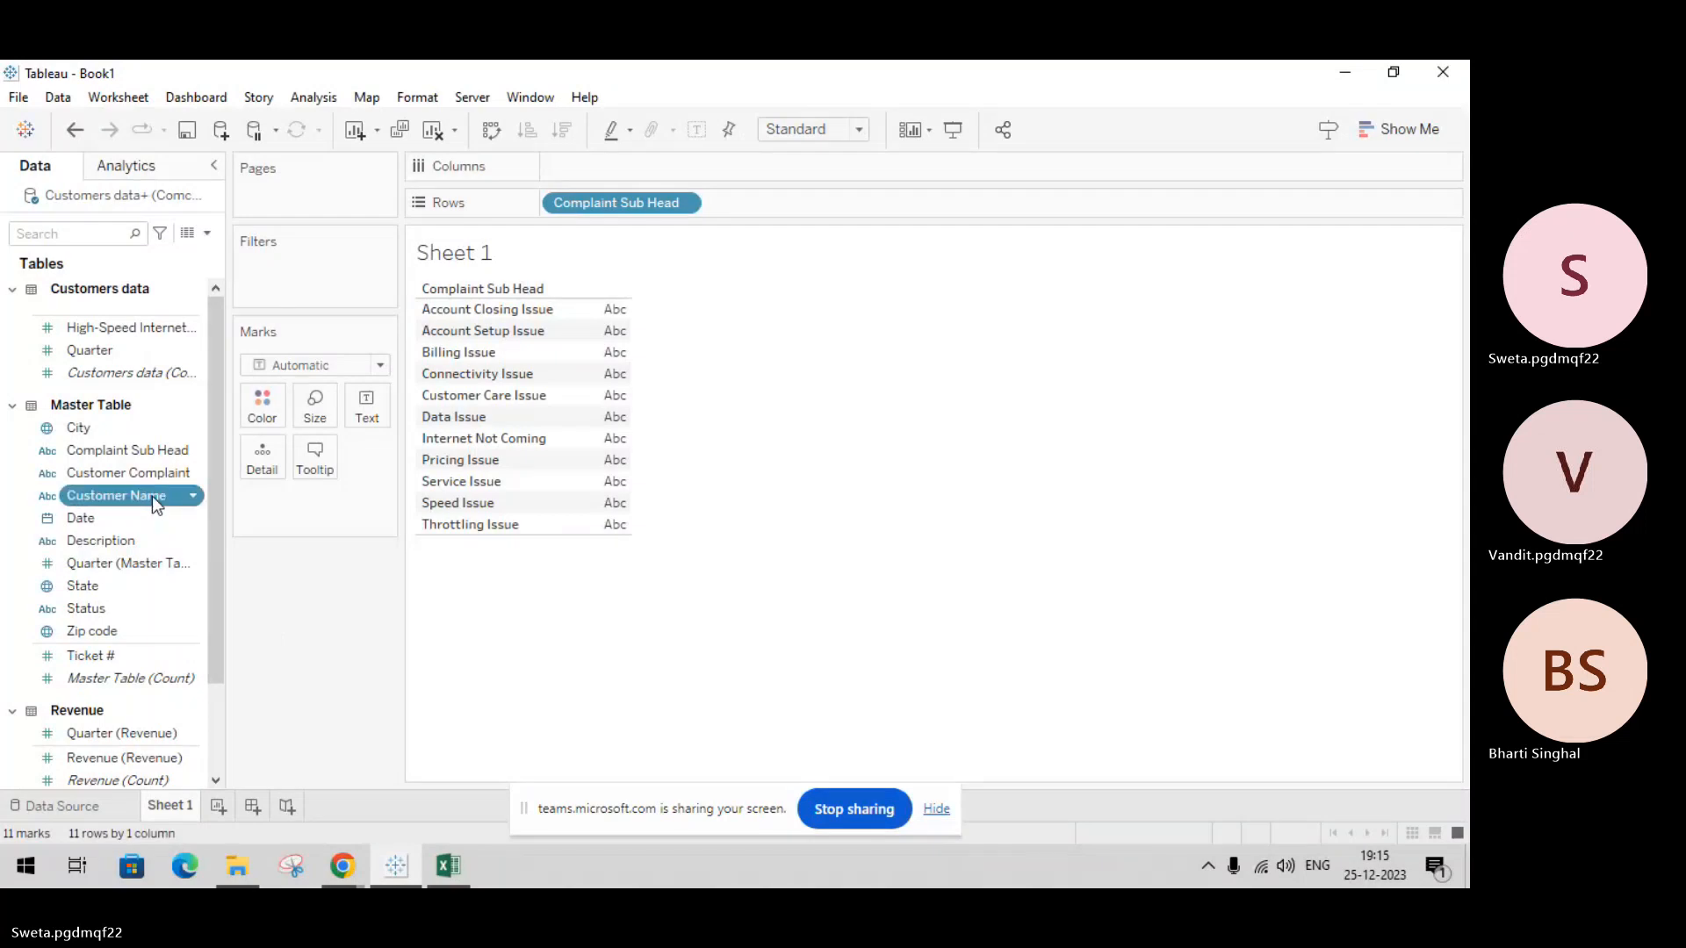
pyautogui.doubleClick(151, 497)
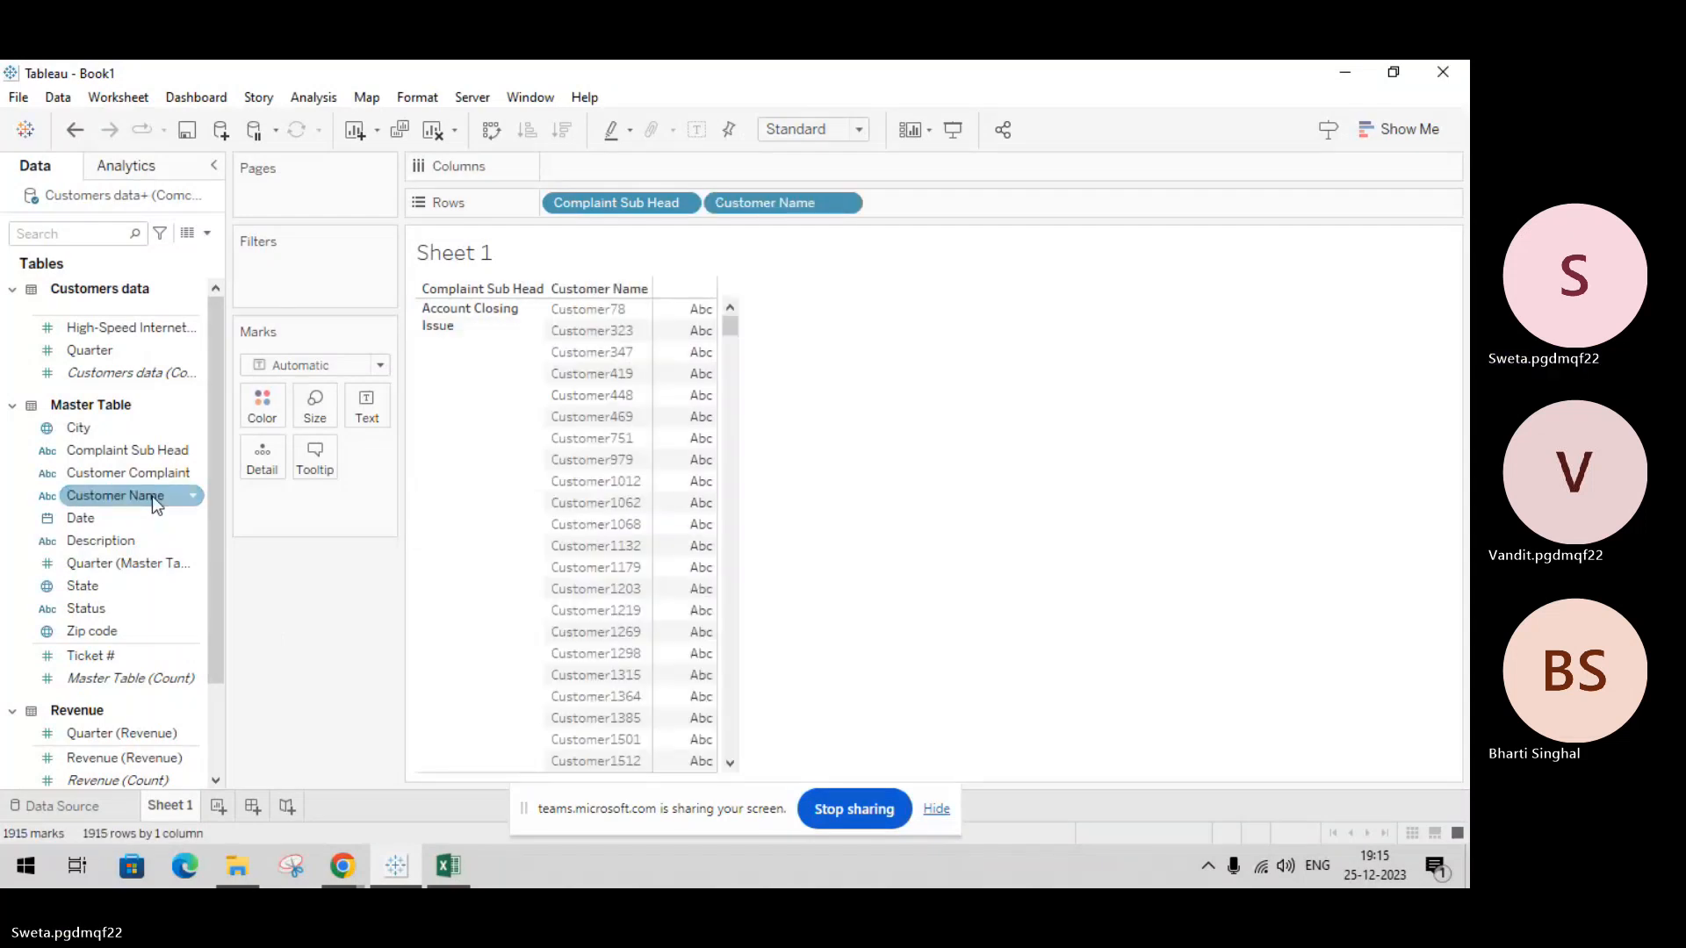
pyautogui.moveTo(738, 205); pyautogui.dragTo(630, 158)
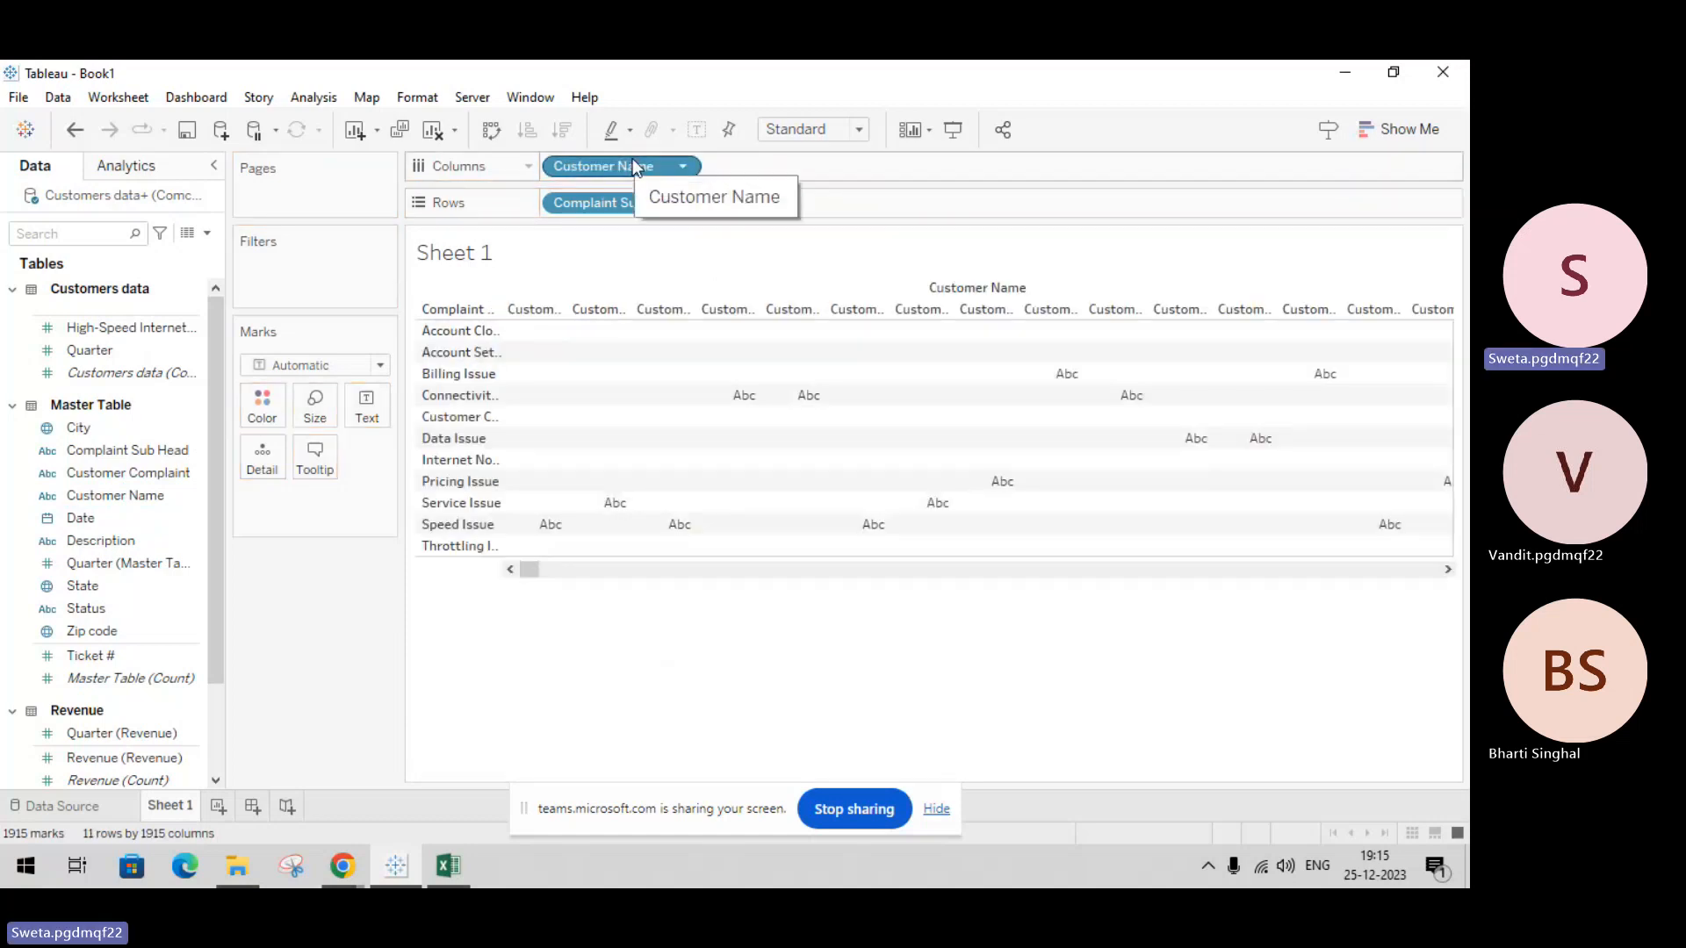
pyautogui.hotkey('ctrl', 'z')
pyautogui.hotkey('ctrl', 'z')
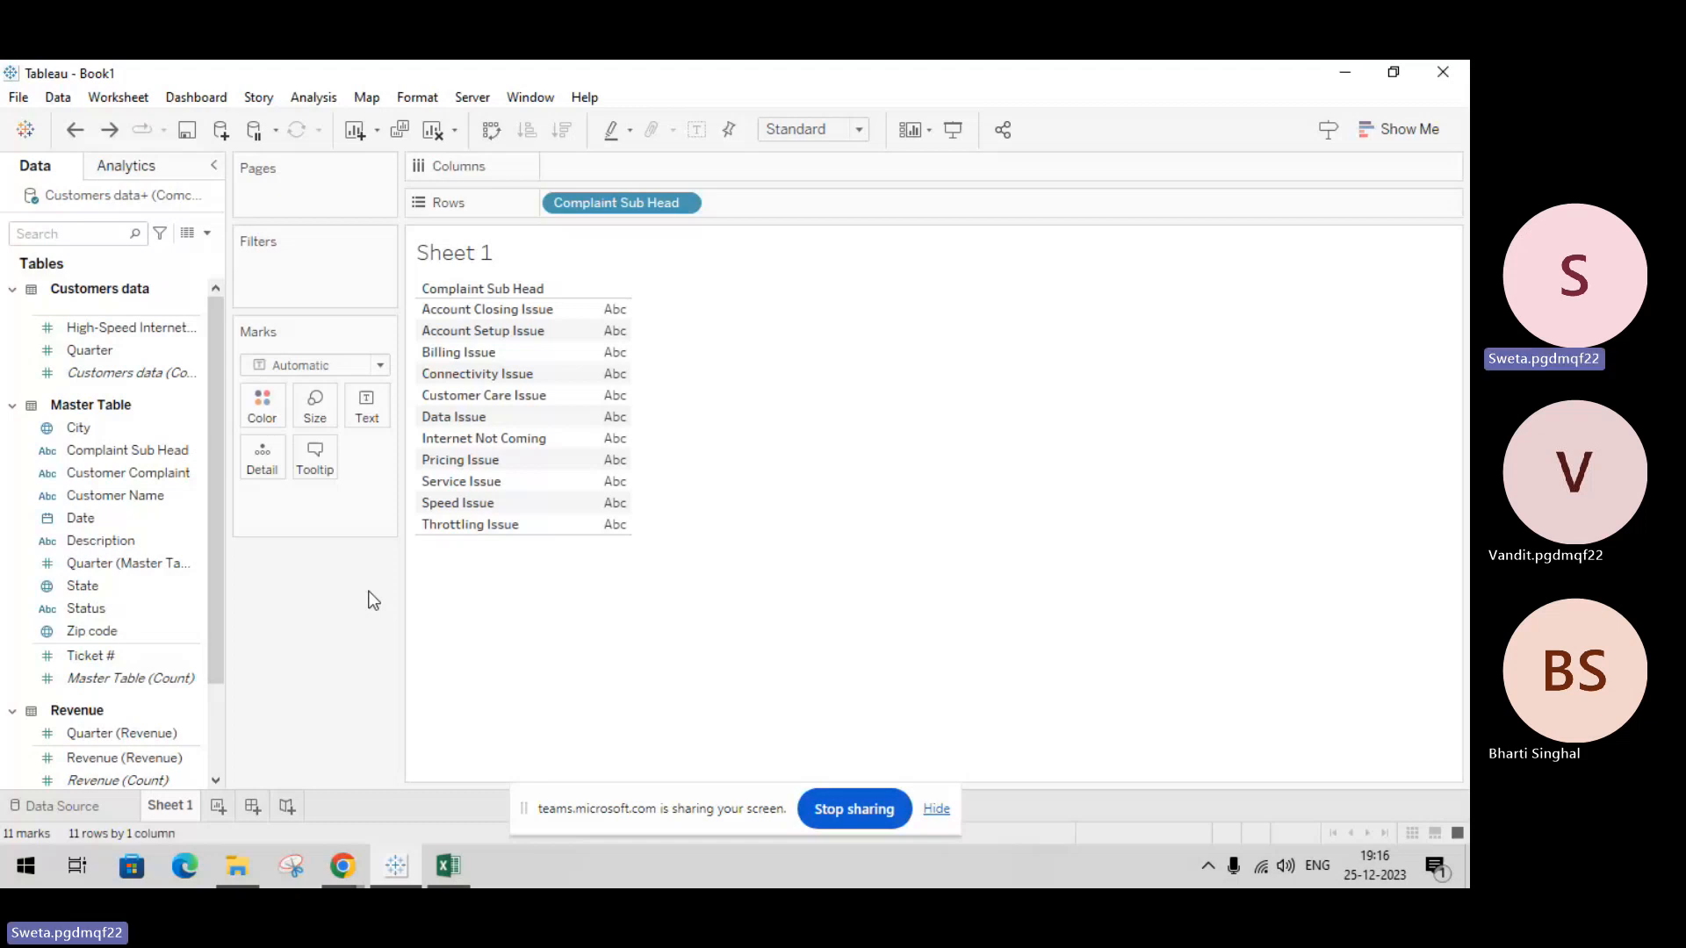
pyautogui.moveTo(329, 871)
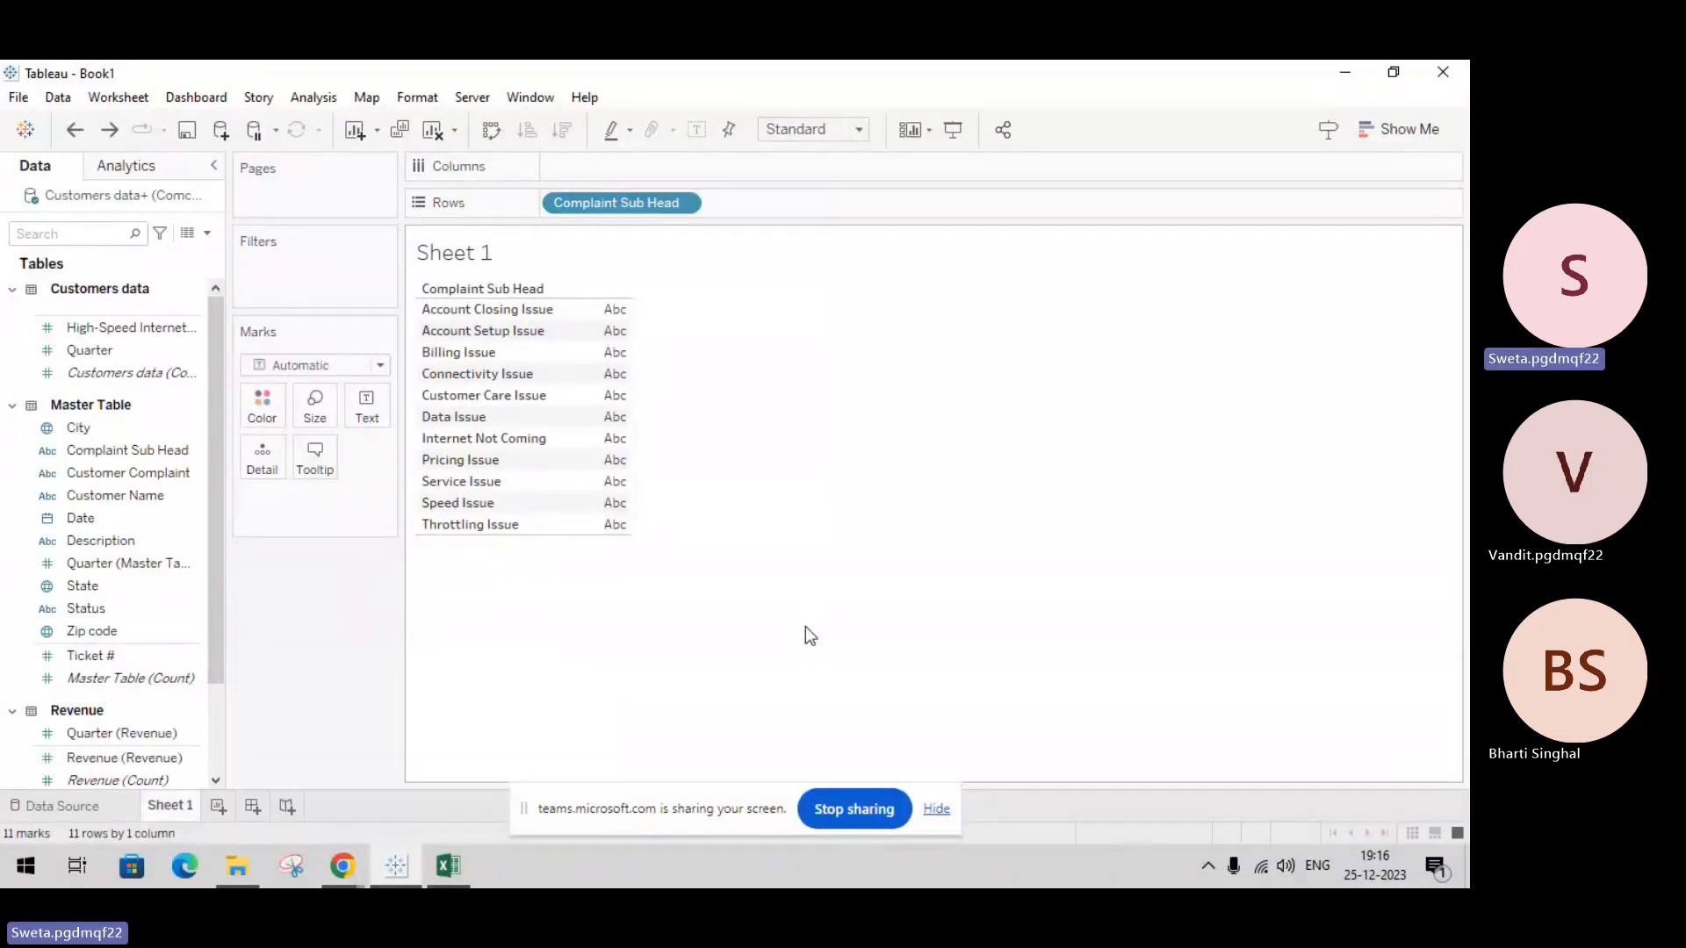
# Step: Switch to the Teams meeting in Chrome, mute the microphone and return to Tableau
pyautogui.click(344, 867)
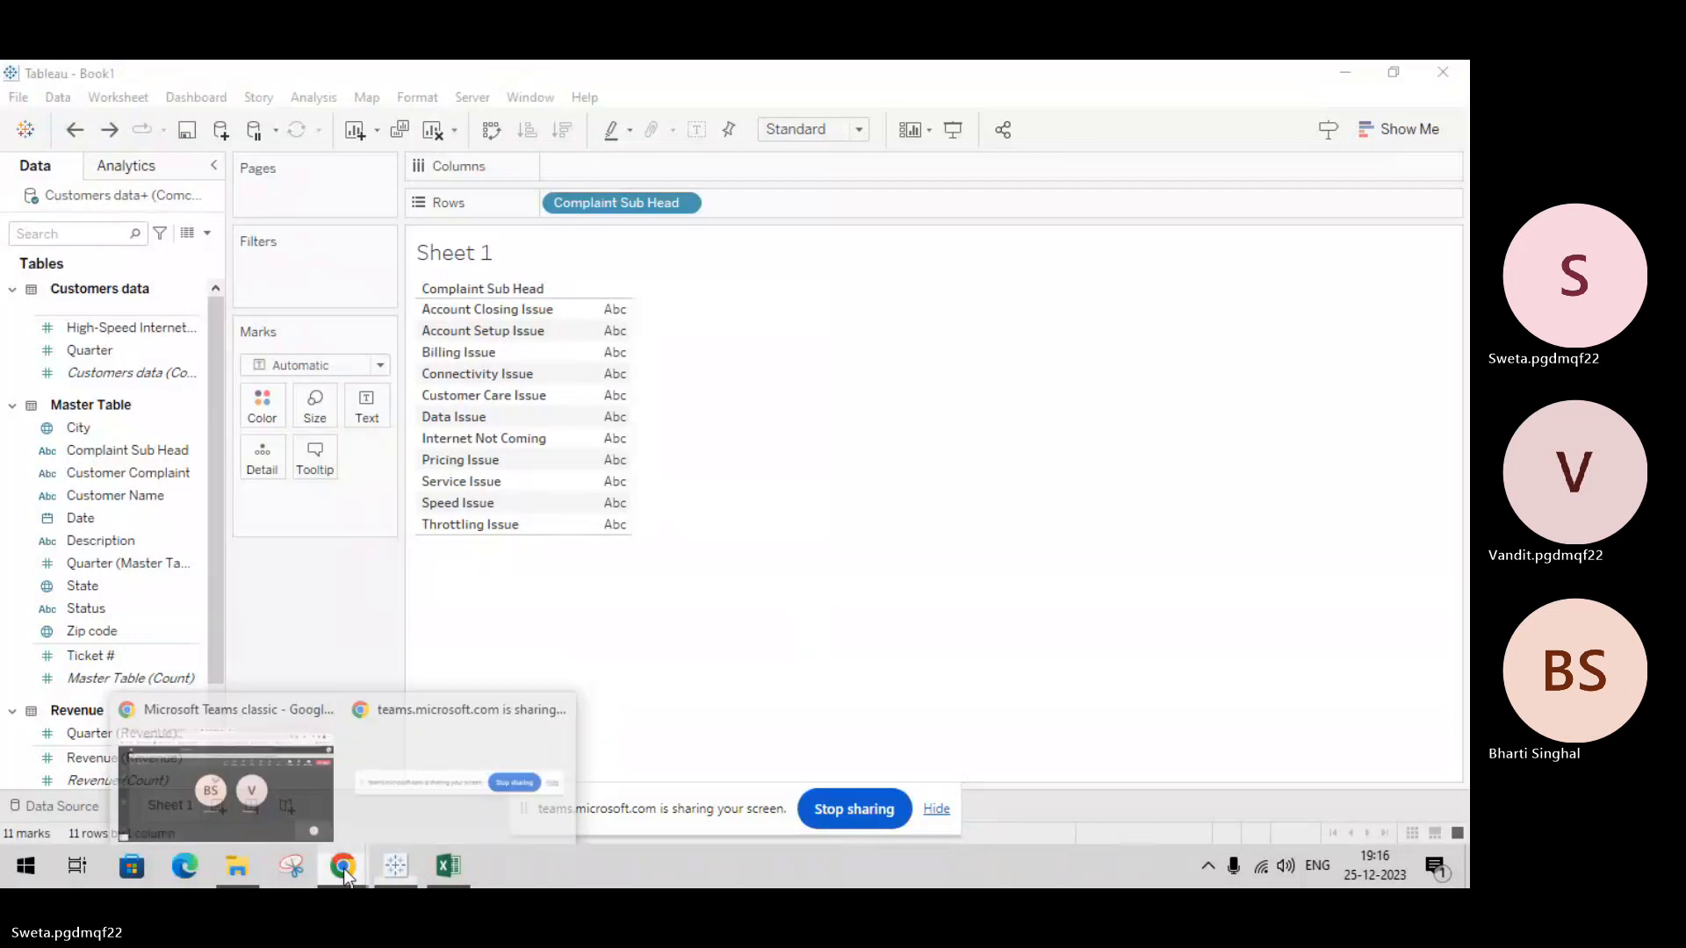
pyautogui.click(282, 774)
pyautogui.click(1241, 323)
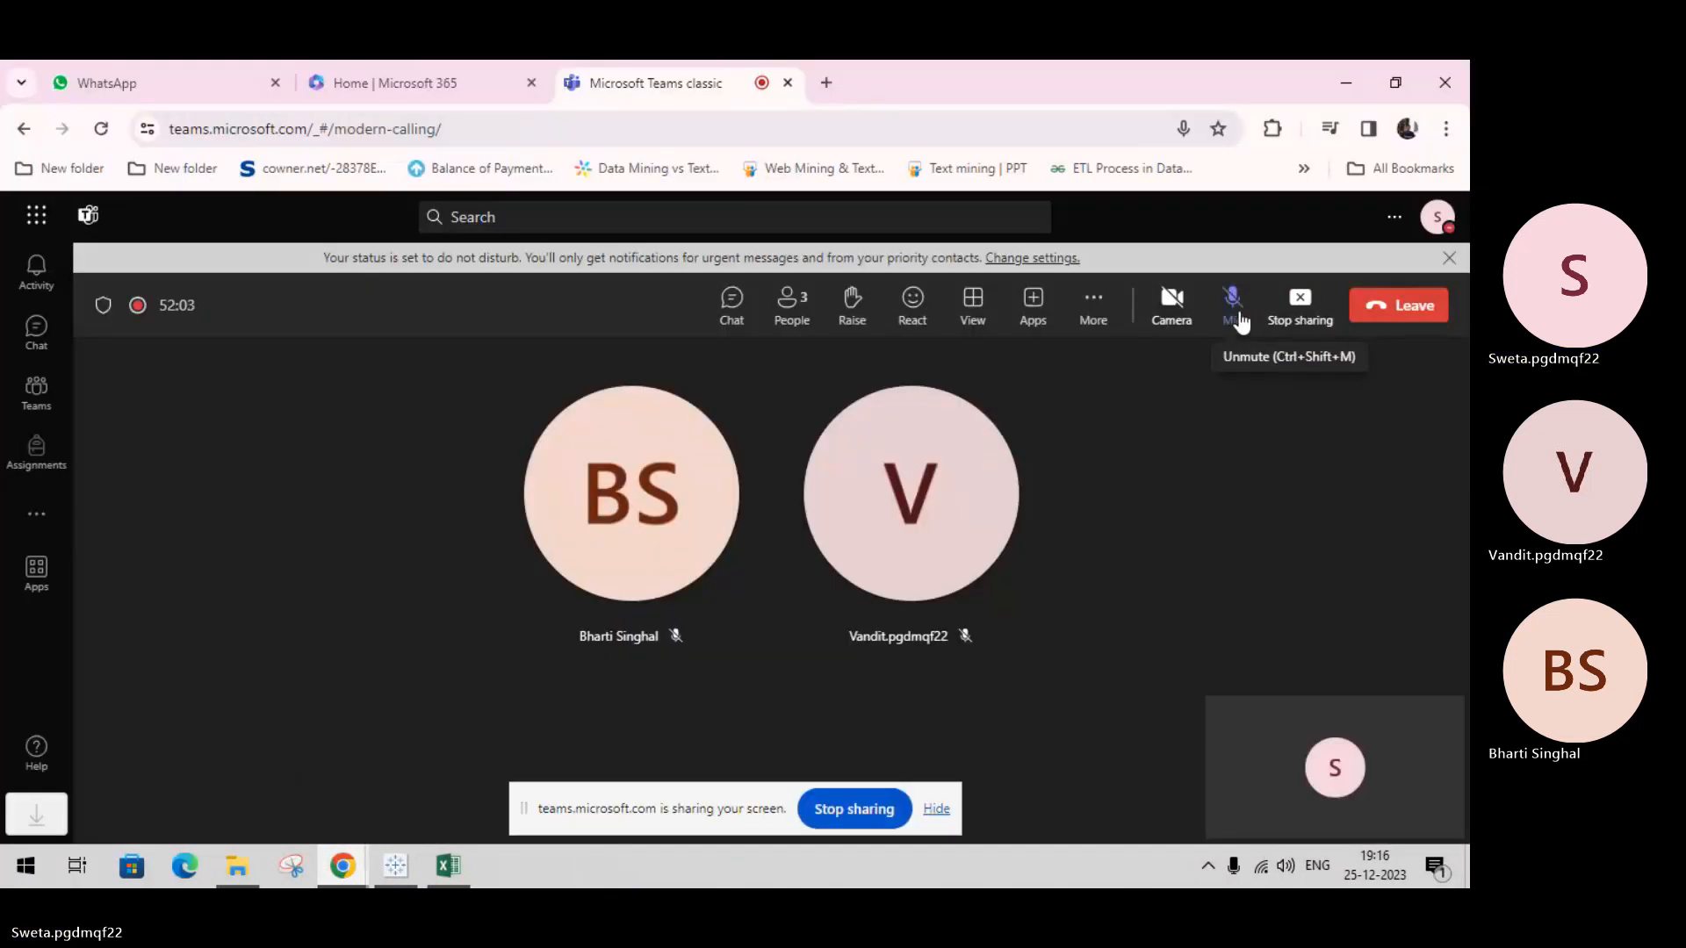
pyautogui.click(397, 868)
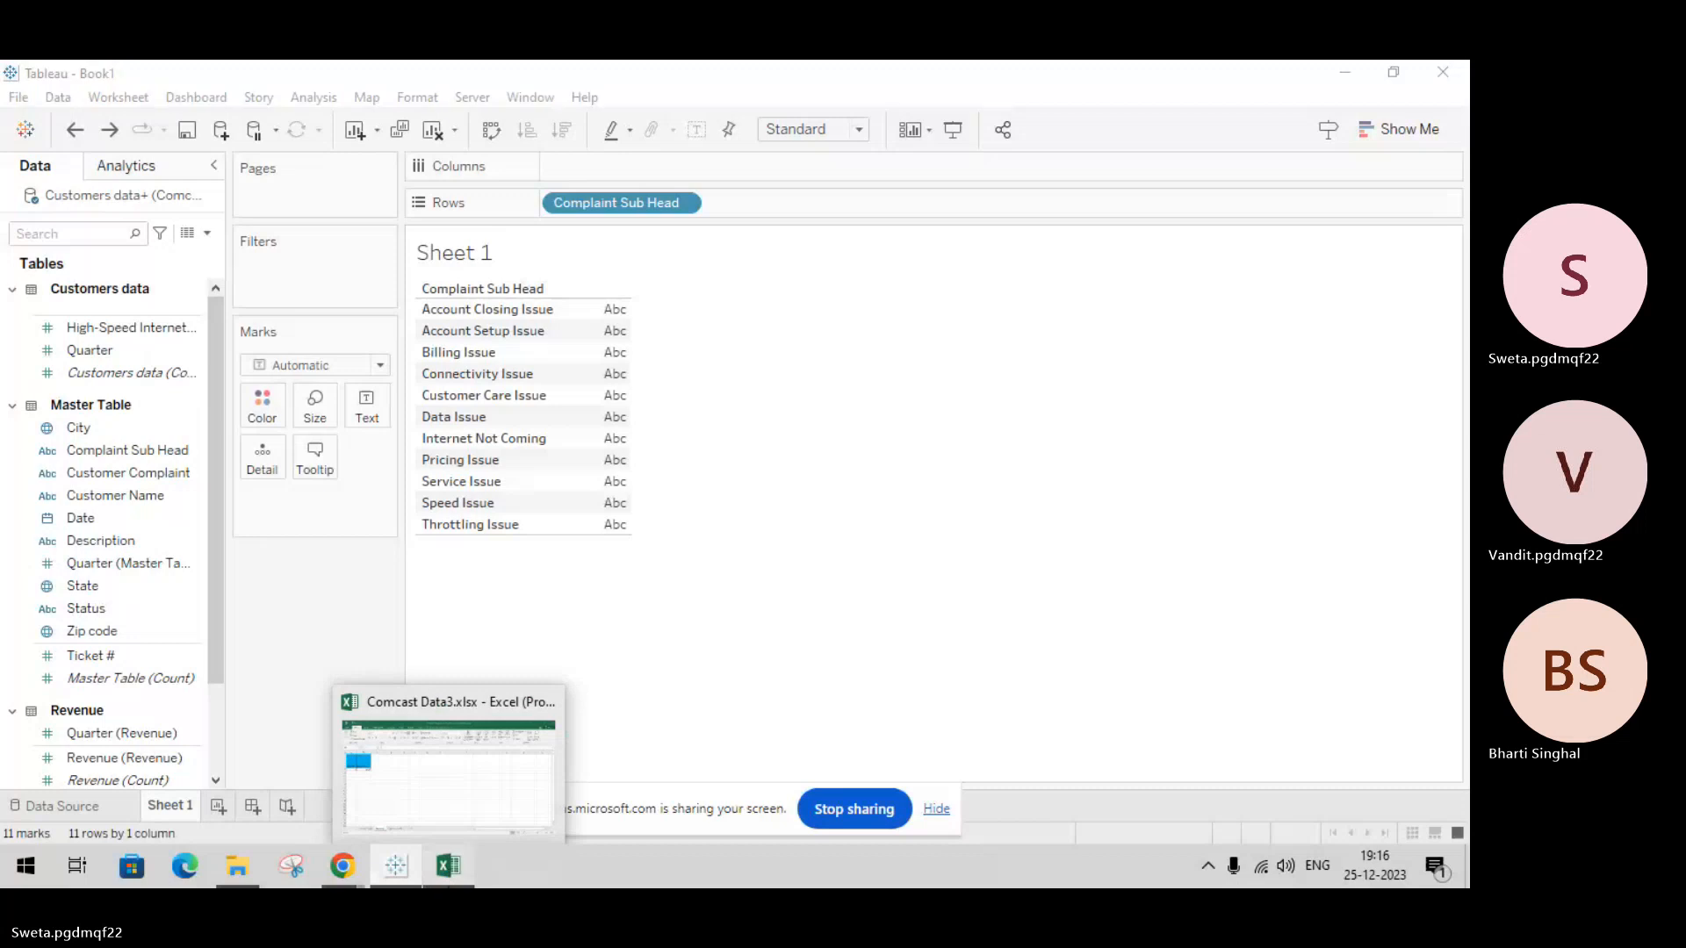
# Step: Switch to the Comcast Data3 workbook in Excel, examine the Customer Name column of the Master Table sheet and return to Tableau
pyautogui.click(343, 782)
pyautogui.click(342, 808)
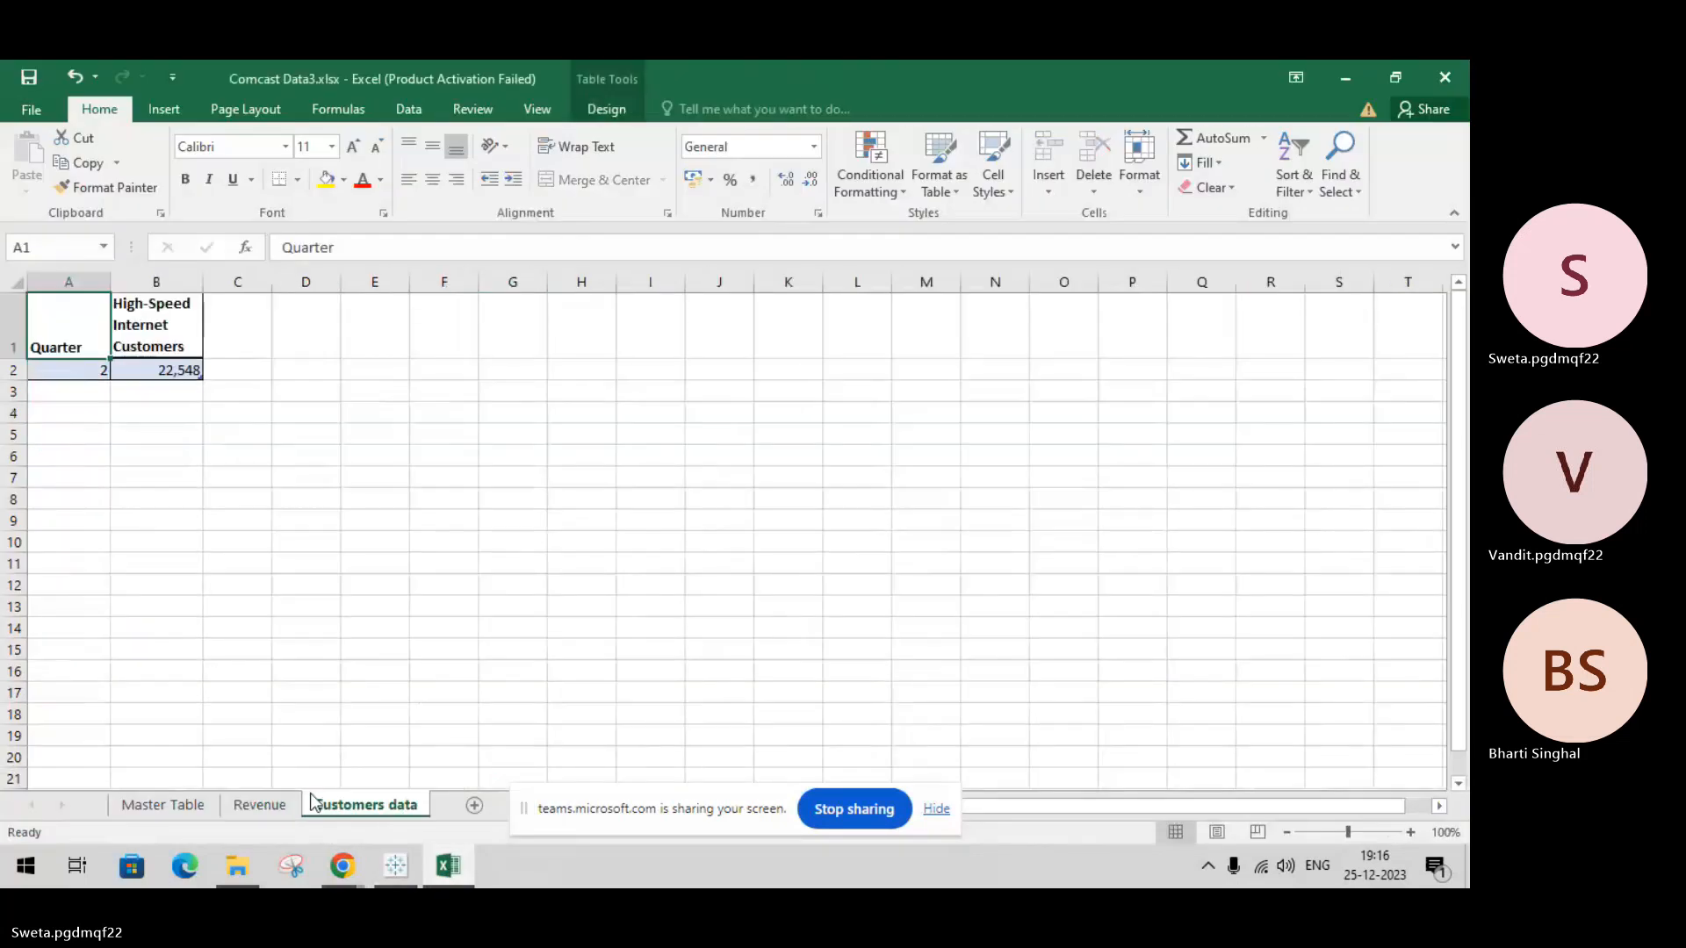
pyautogui.click(167, 806)
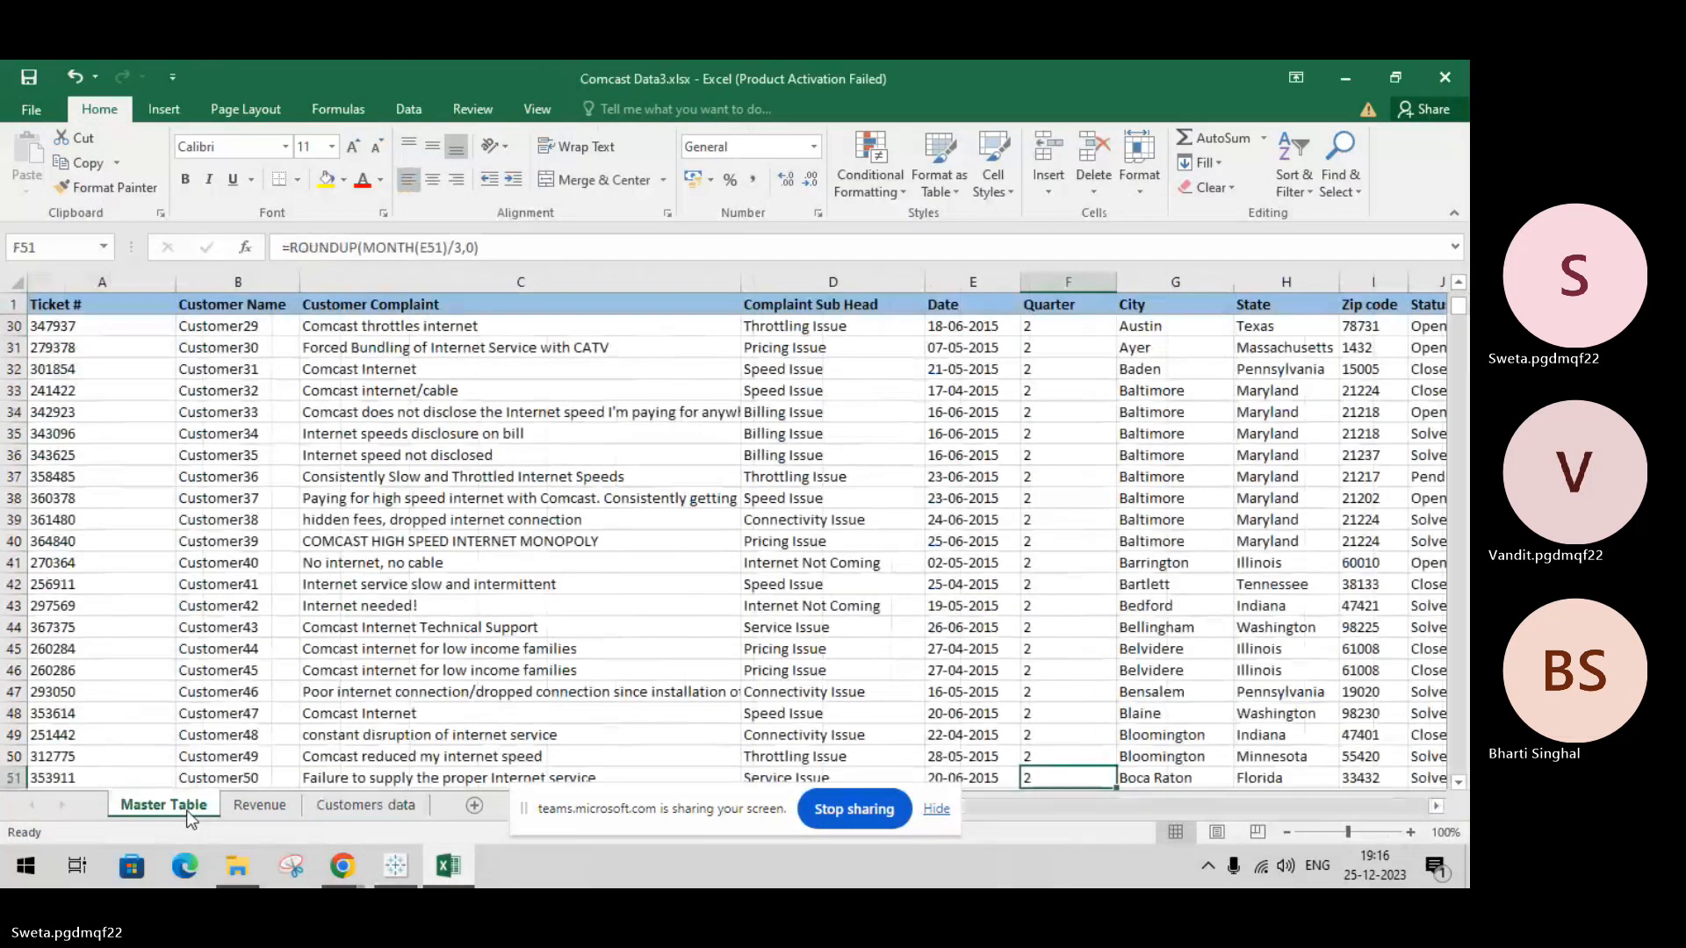
pyautogui.click(407, 583)
pyautogui.click(233, 568)
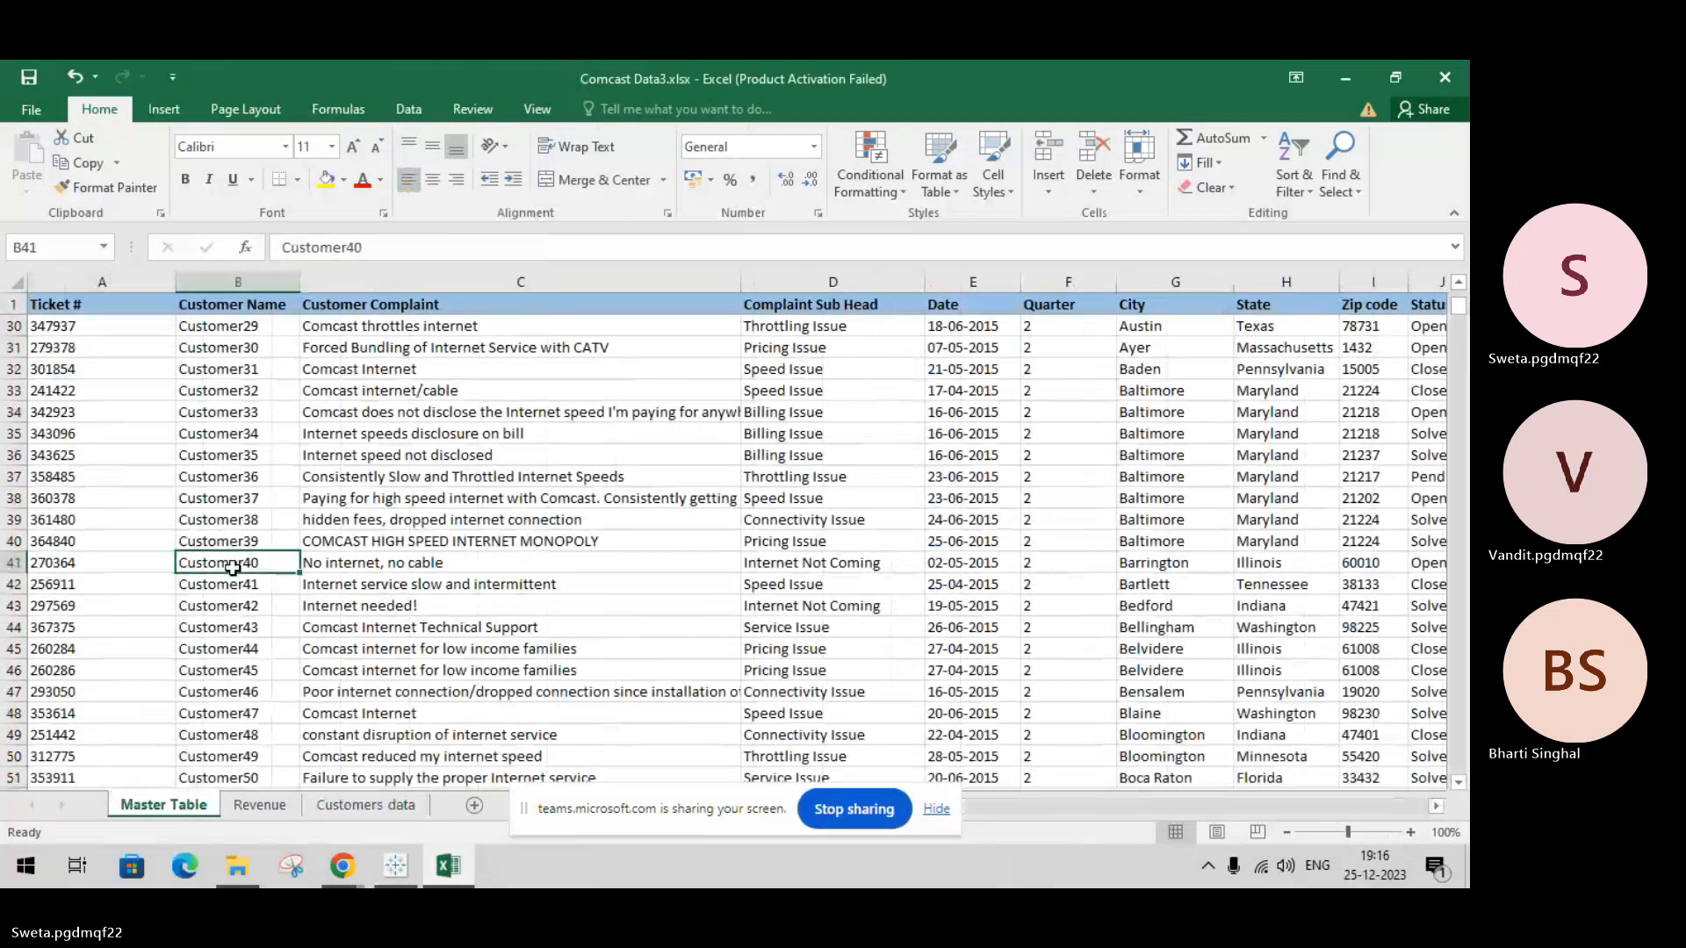
pyautogui.click(224, 542)
pyautogui.click(224, 391)
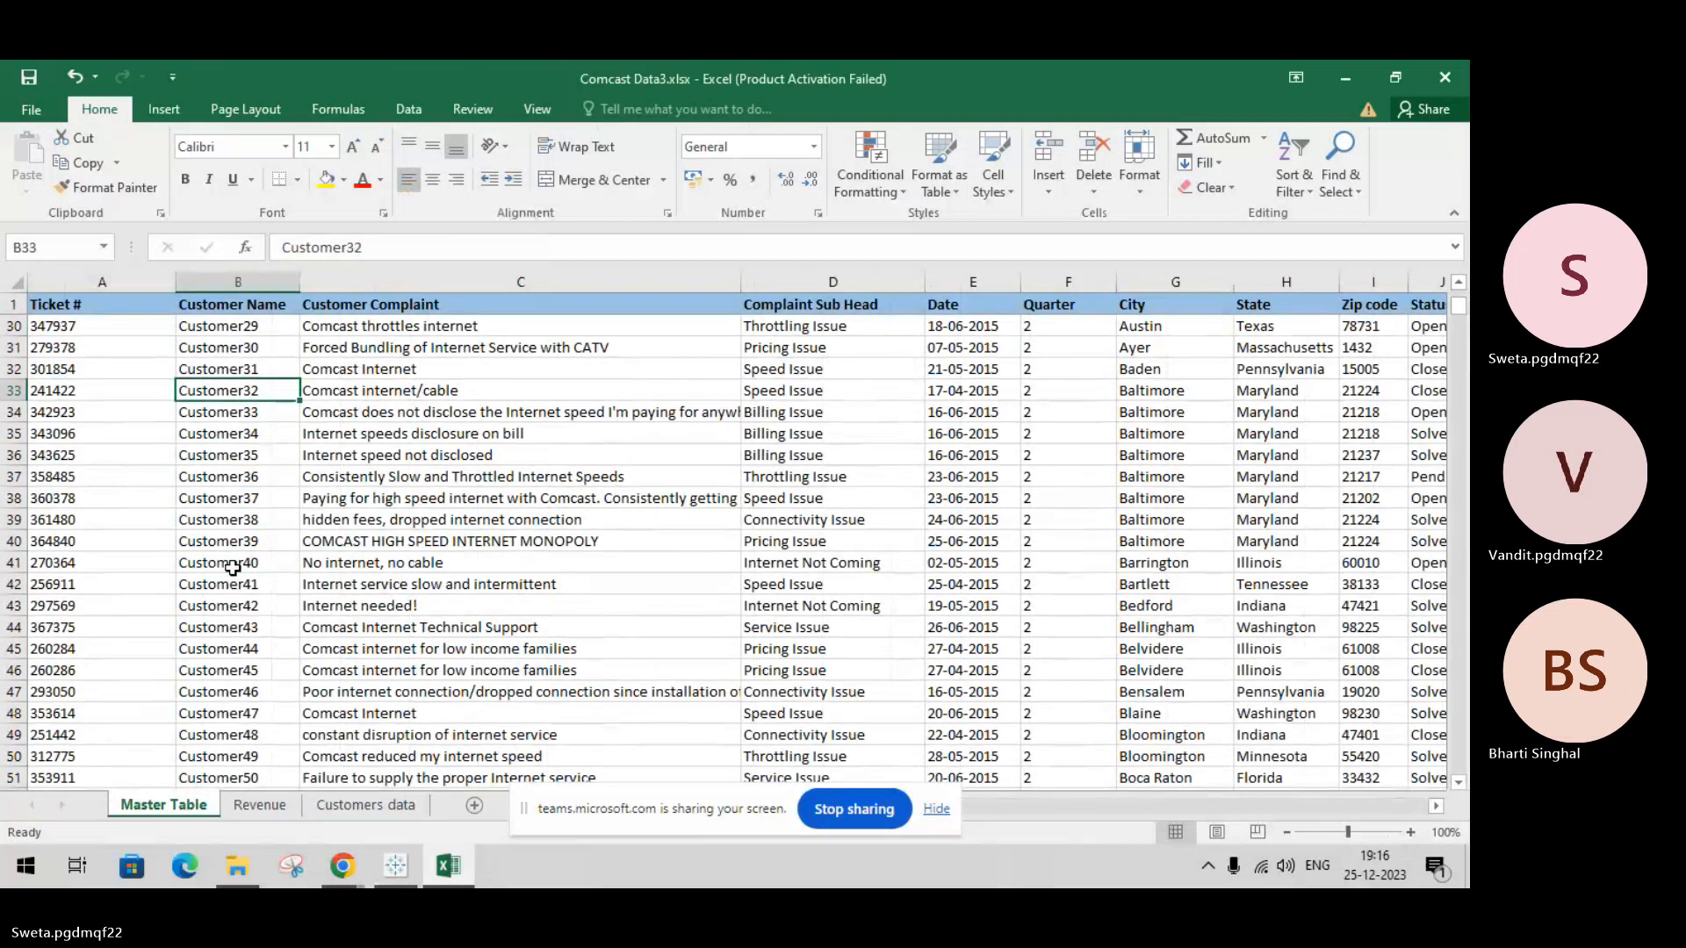
pyautogui.click(418, 884)
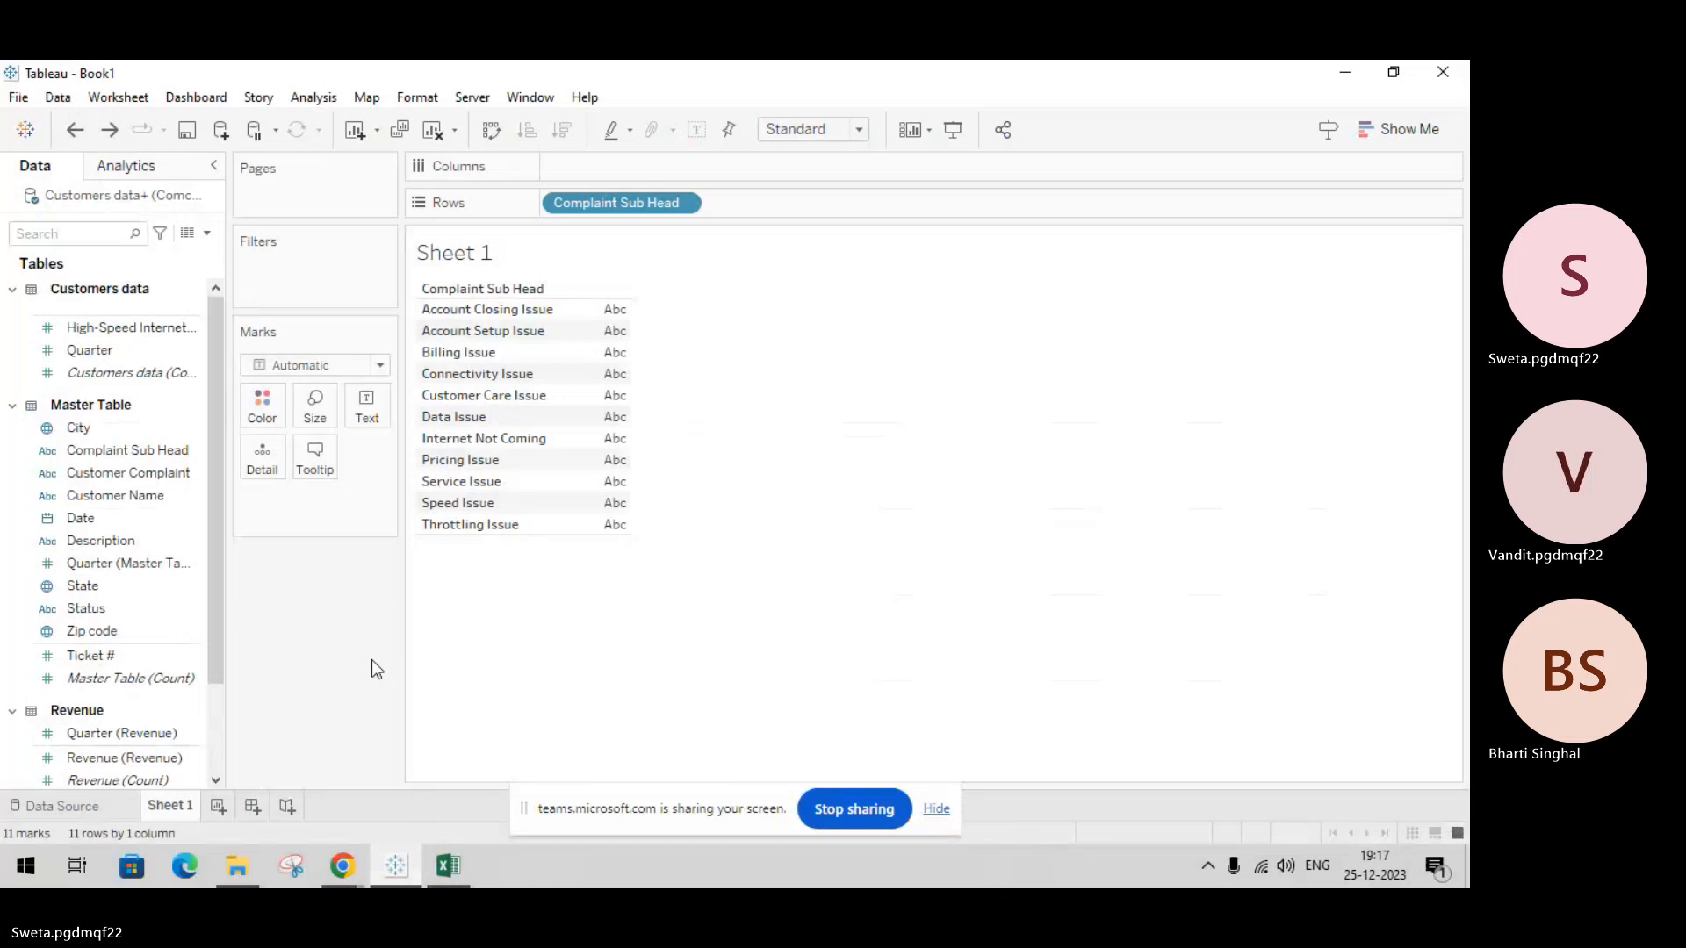
pyautogui.click(183, 379)
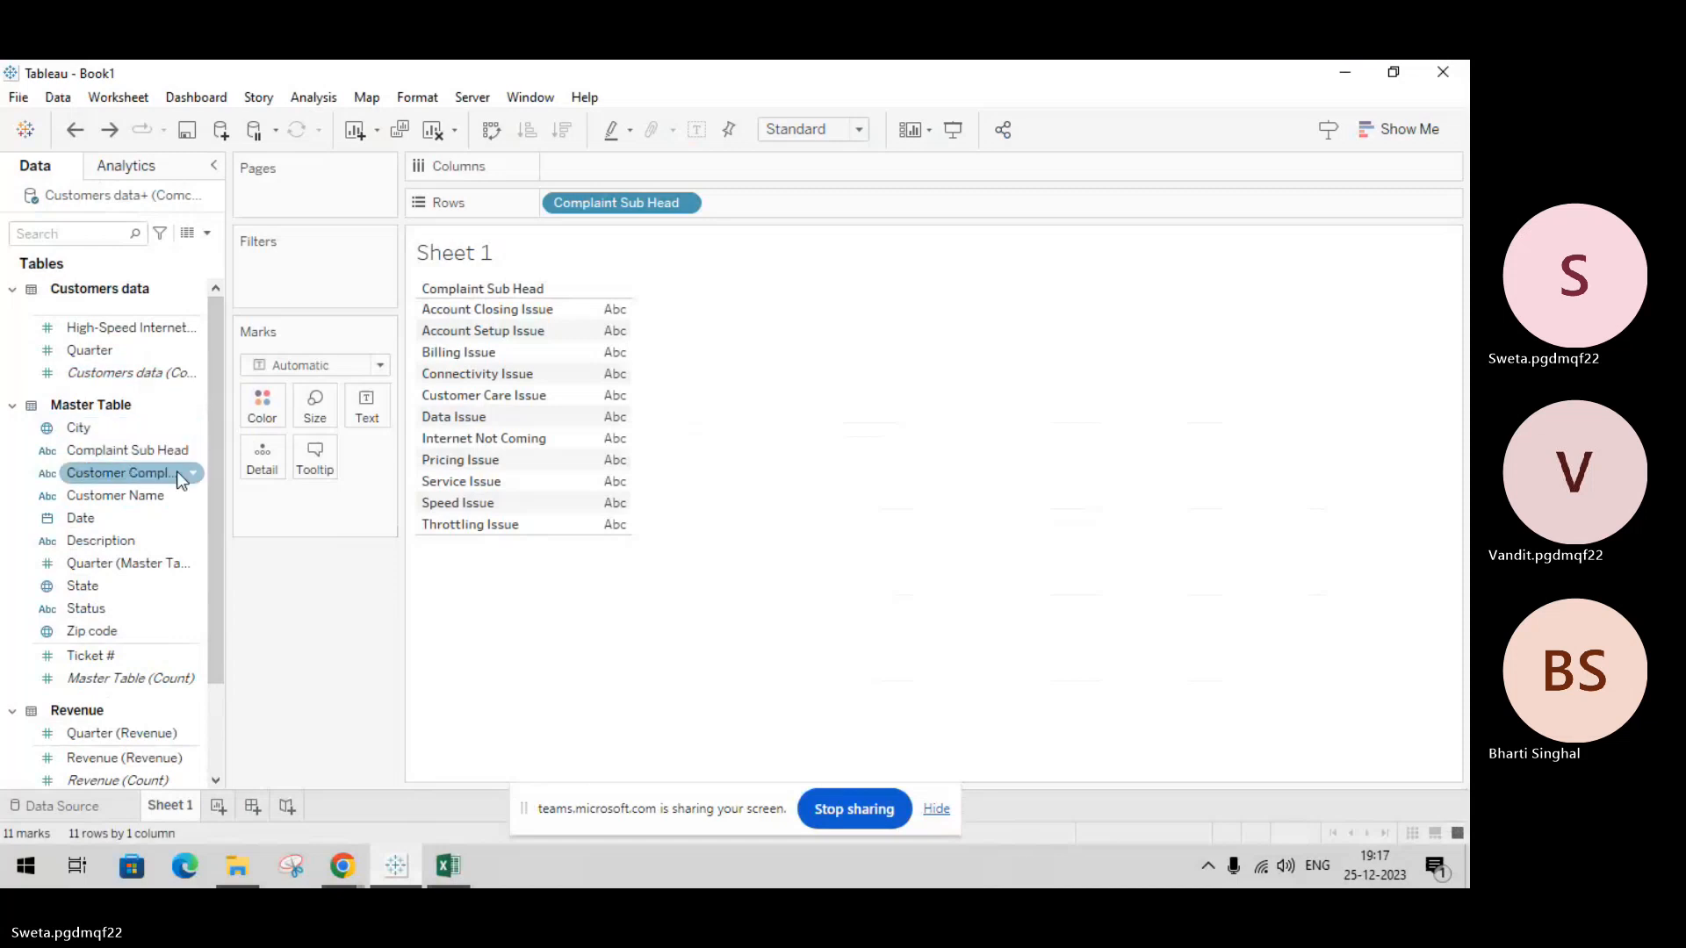
pyautogui.rightClick(193, 498)
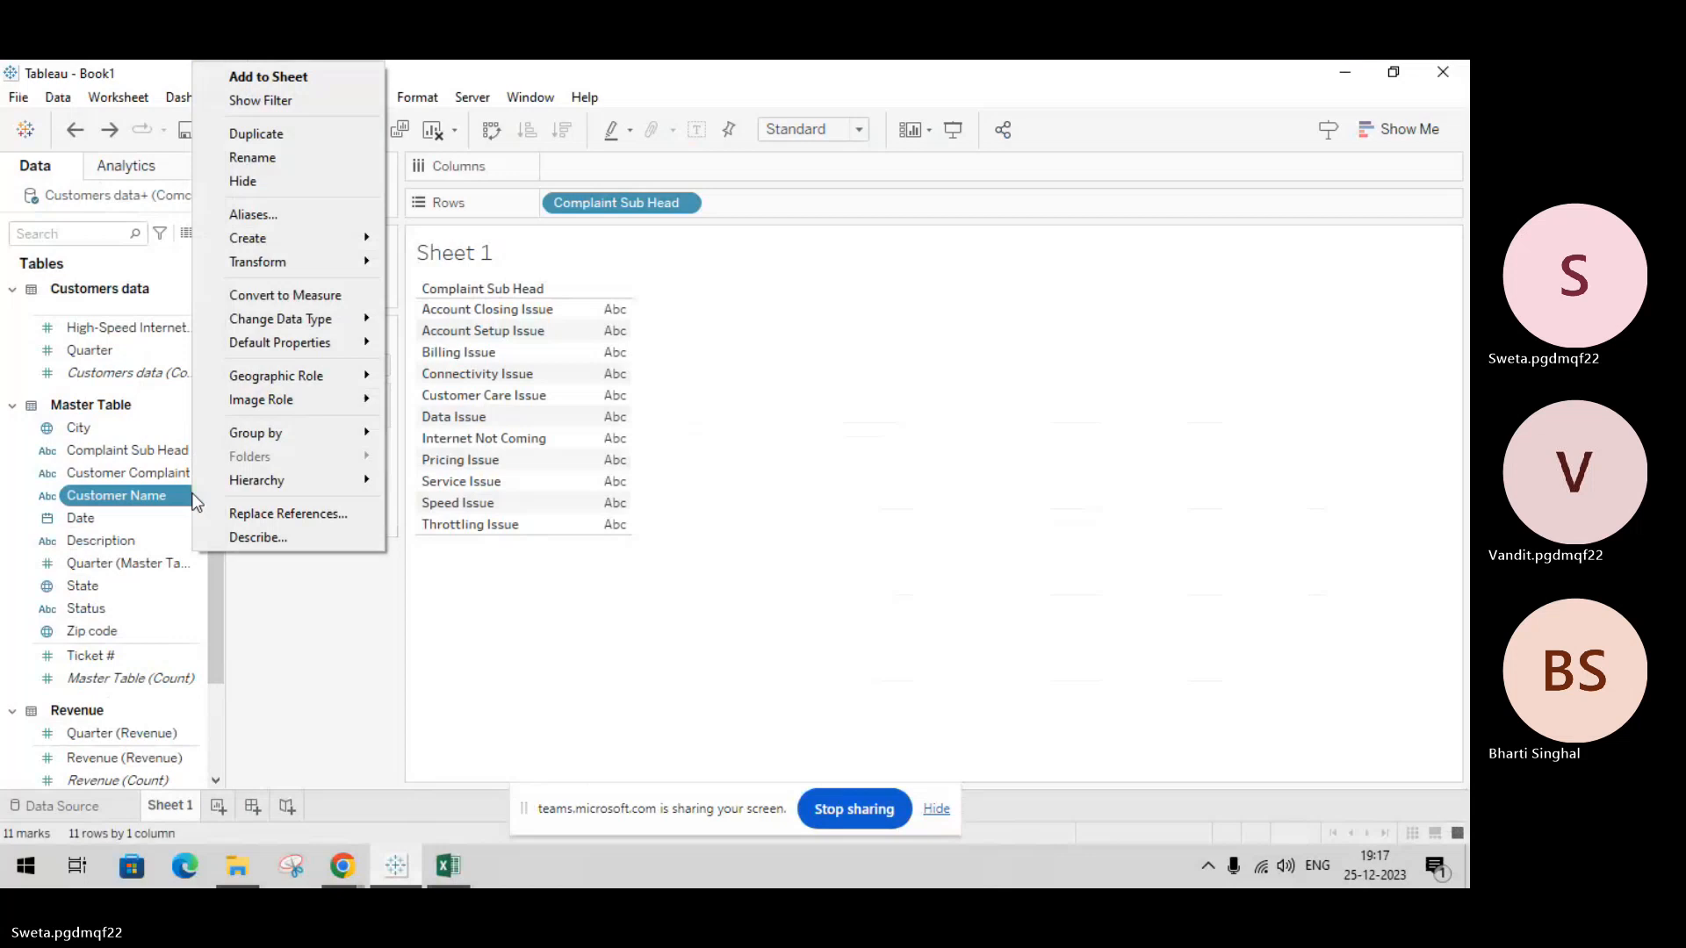
pyautogui.click(304, 615)
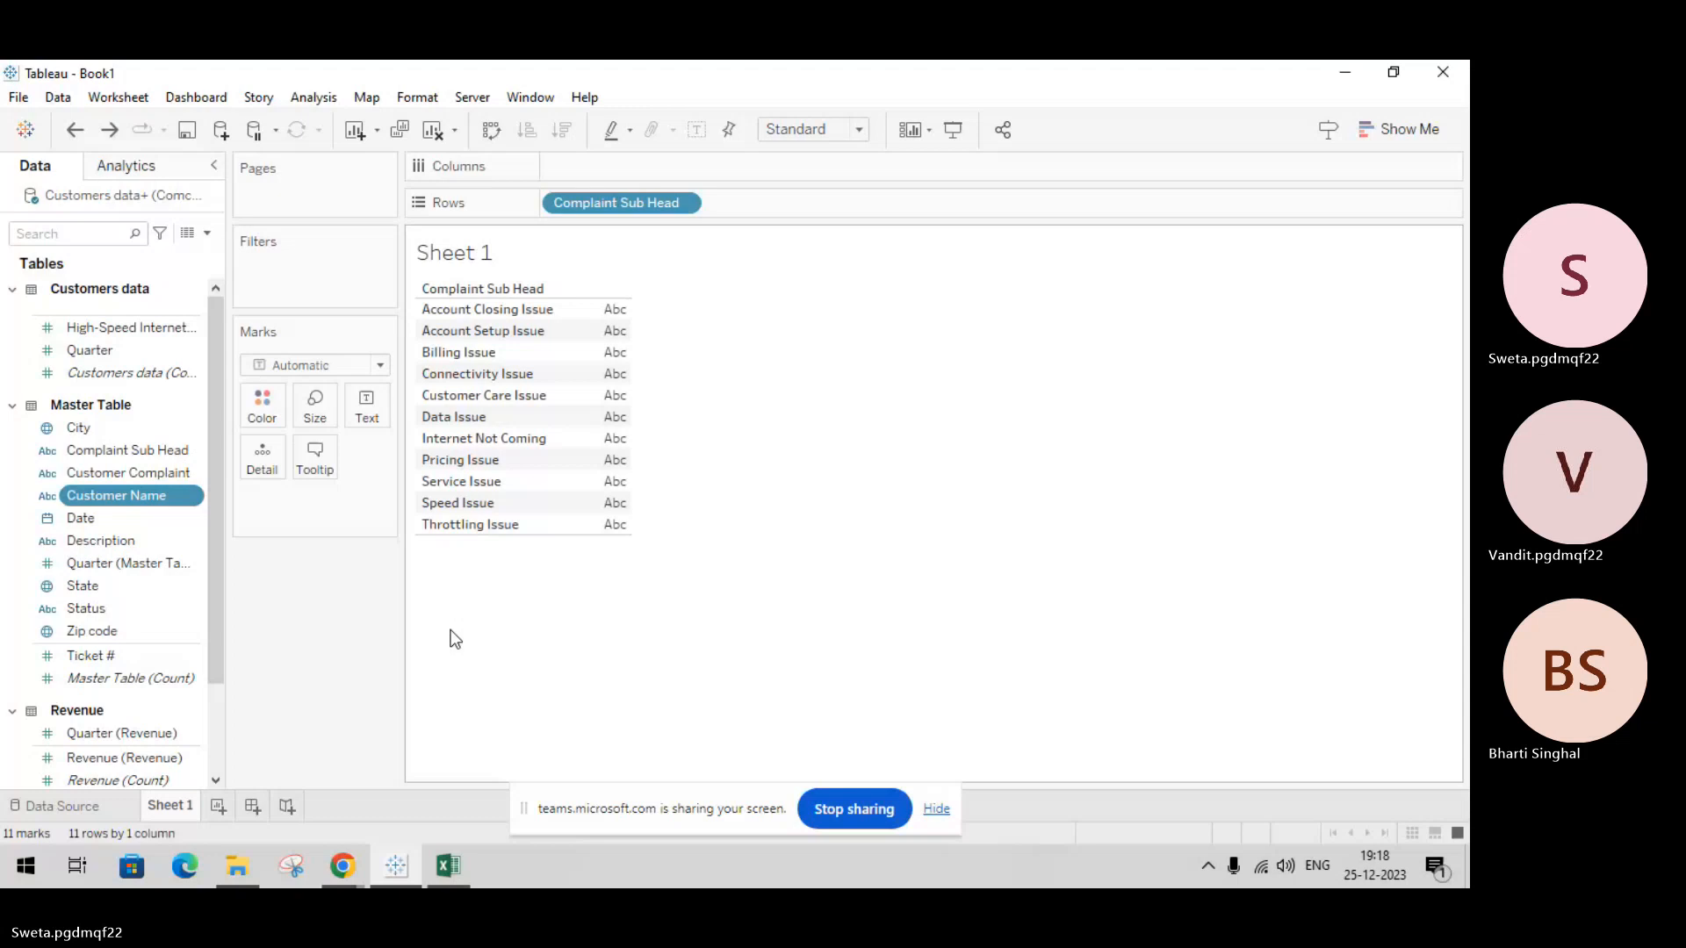
pyautogui.click(462, 867)
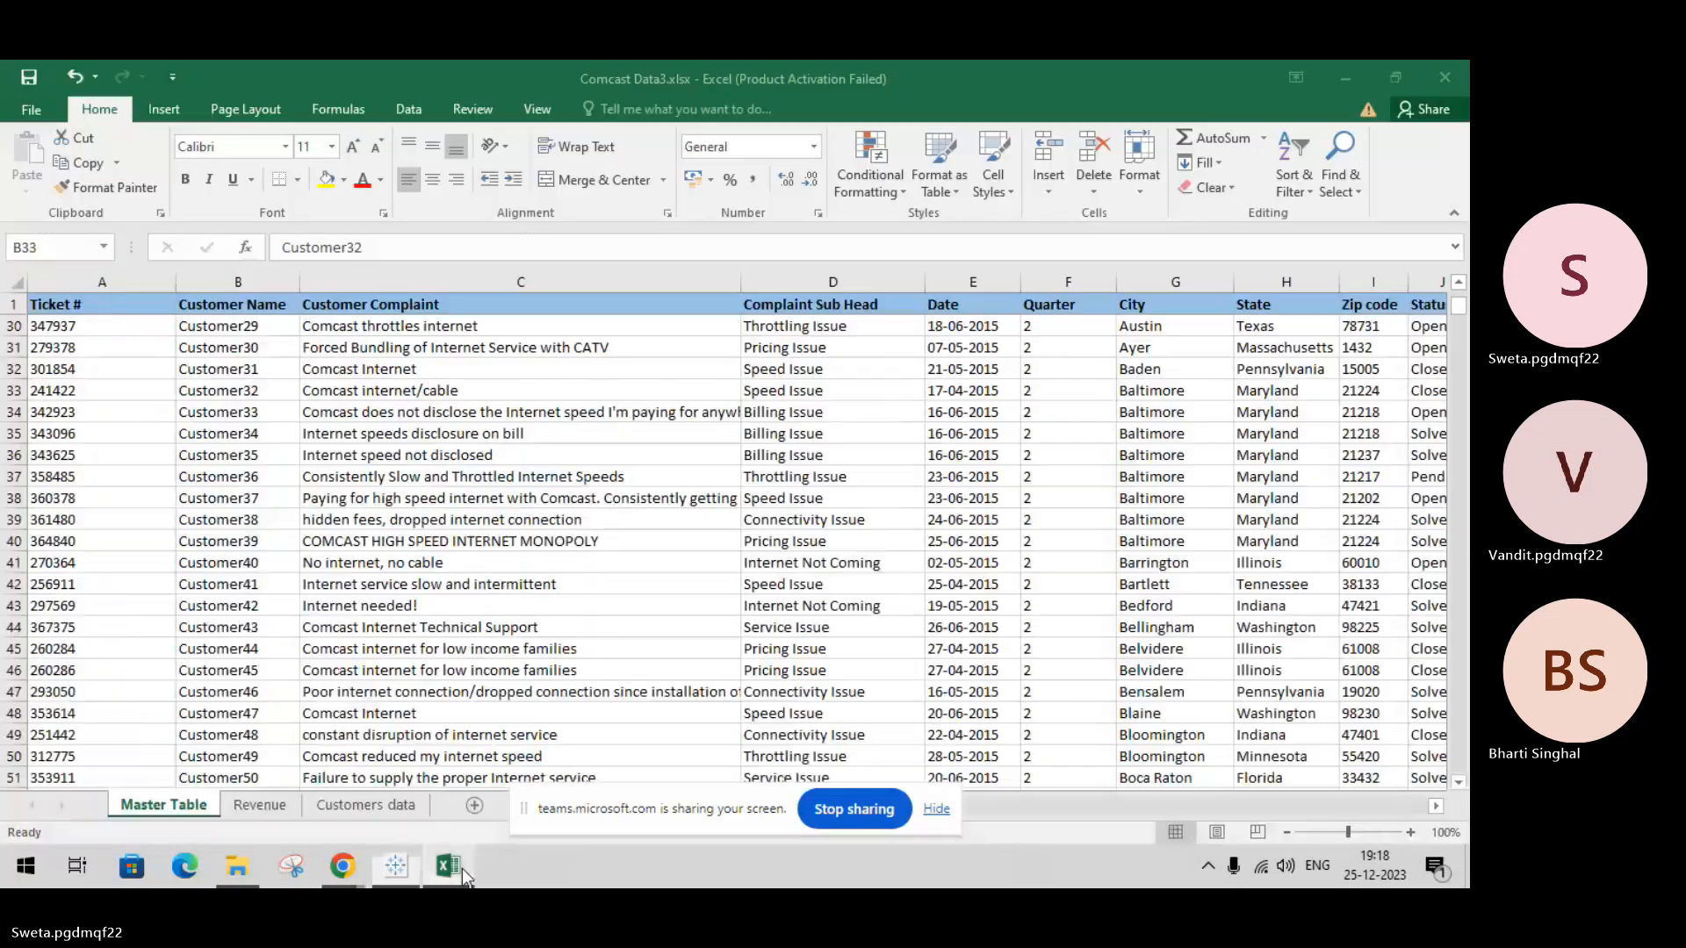
pyautogui.click(393, 869)
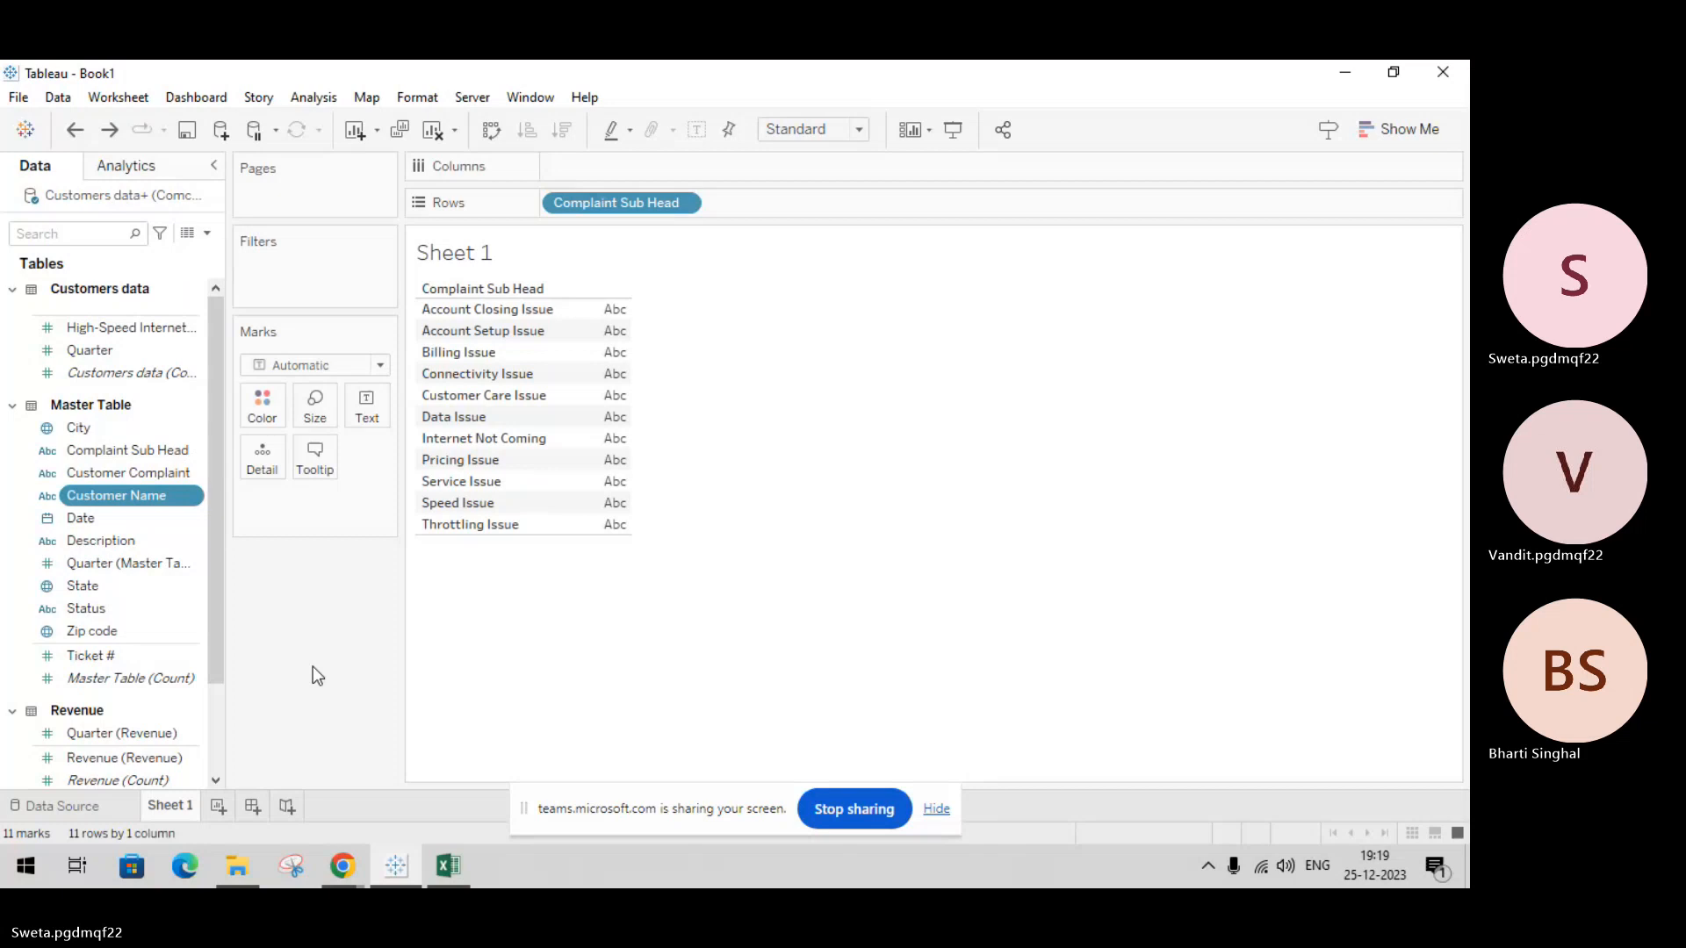
# Step: Try placing the Customers data count on the columns of Sheet 1 and undo it
pyautogui.moveTo(136, 373); pyautogui.dragTo(633, 172)
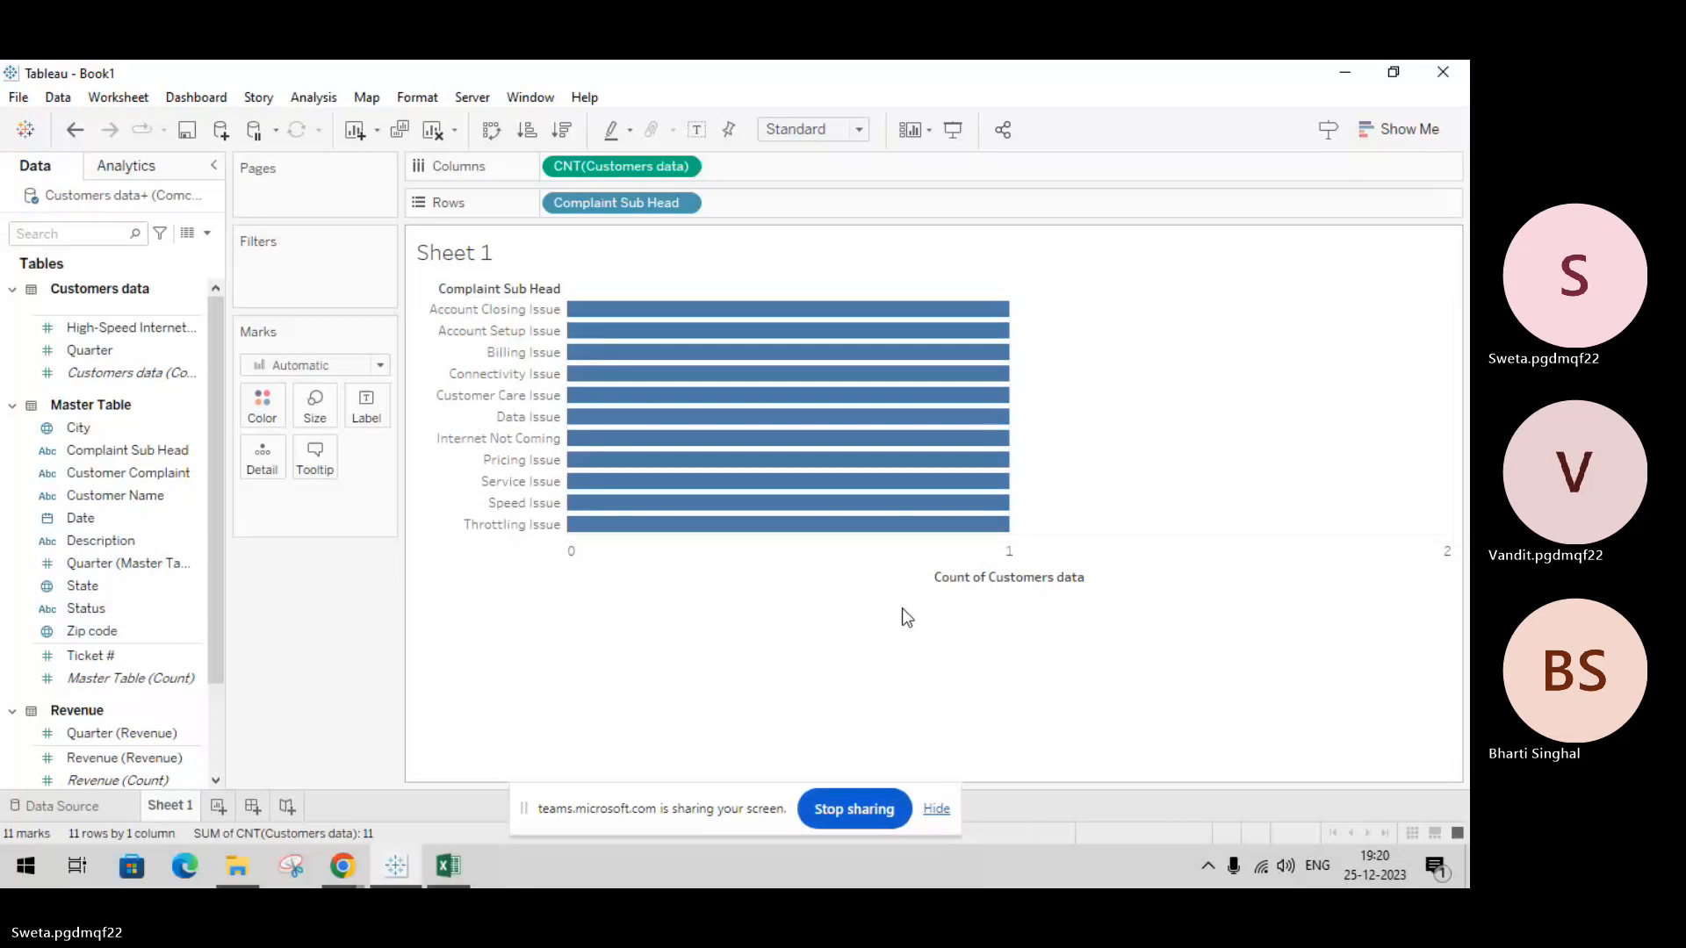
pyautogui.hotkey('ctrl', 'z')
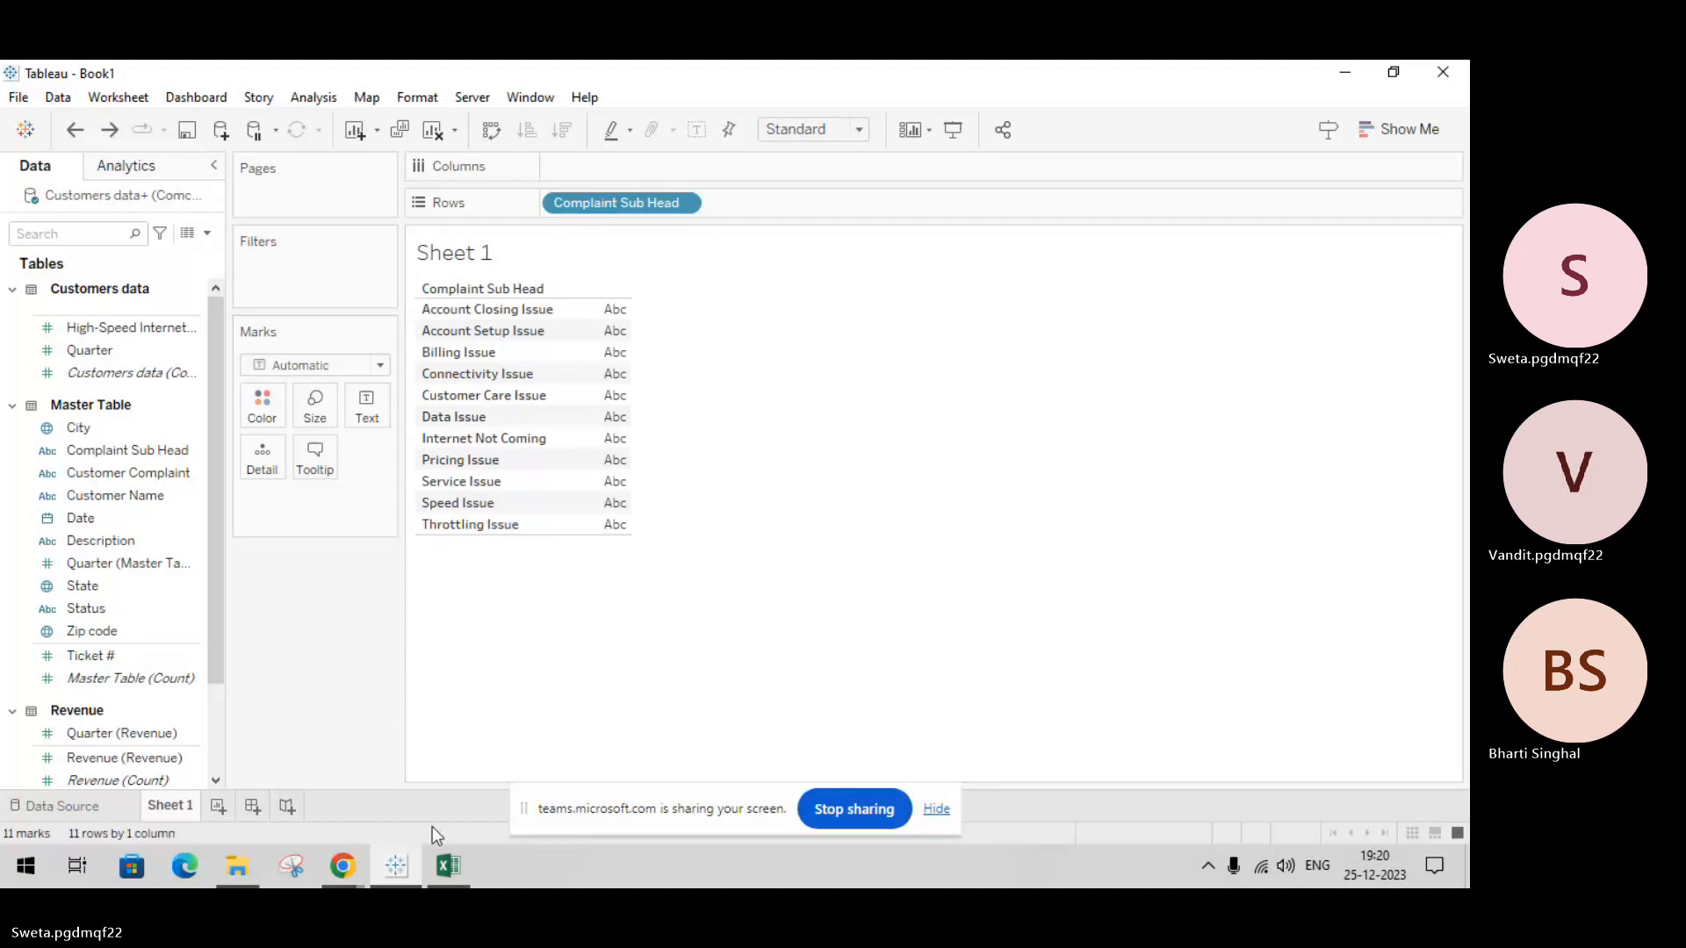
# Step: Switch to Excel, look over the complaint records in the Master Table sheet and return to Tableau
pyautogui.moveTo(439, 865)
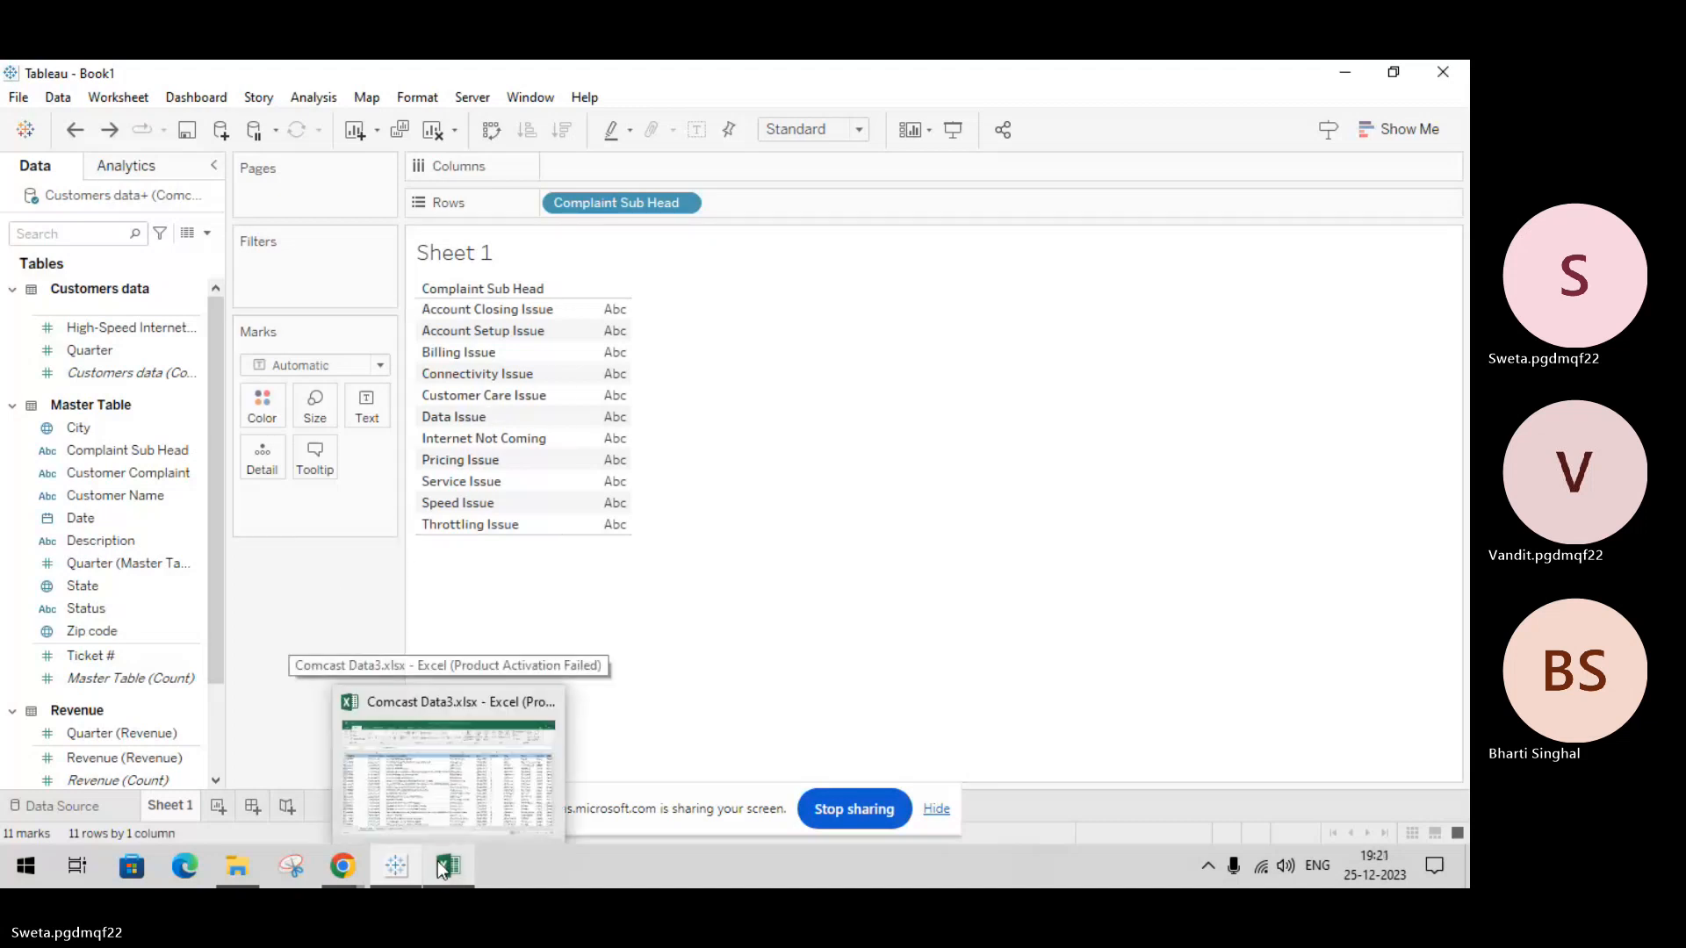
pyautogui.click(439, 865)
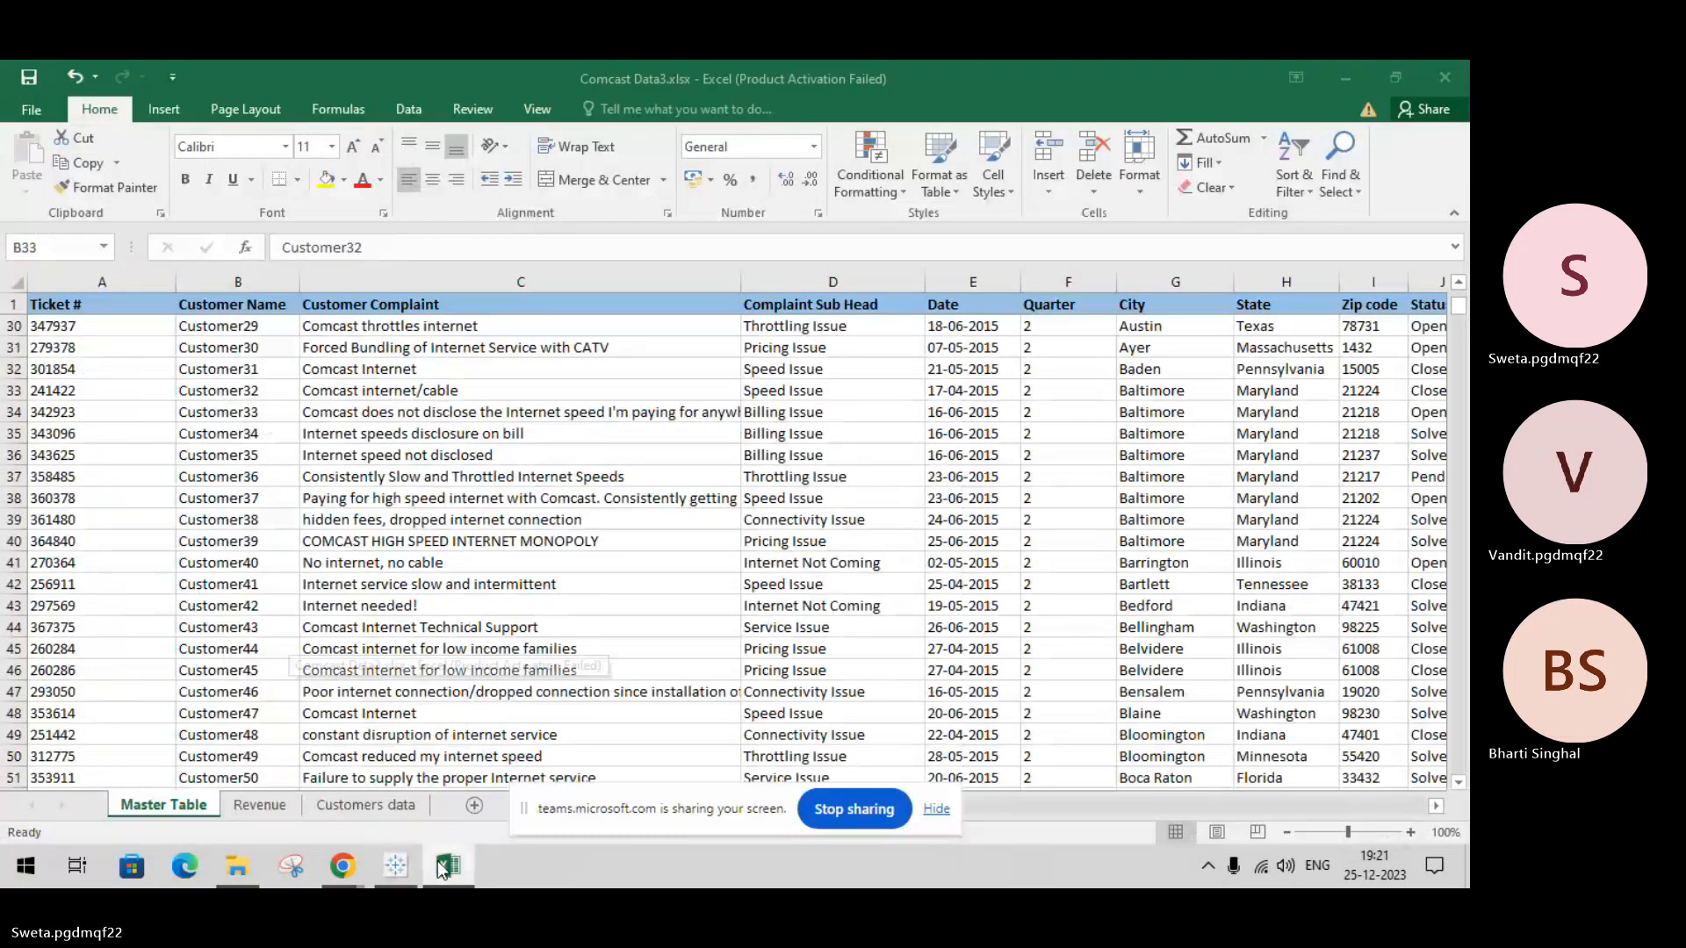
pyautogui.click(443, 868)
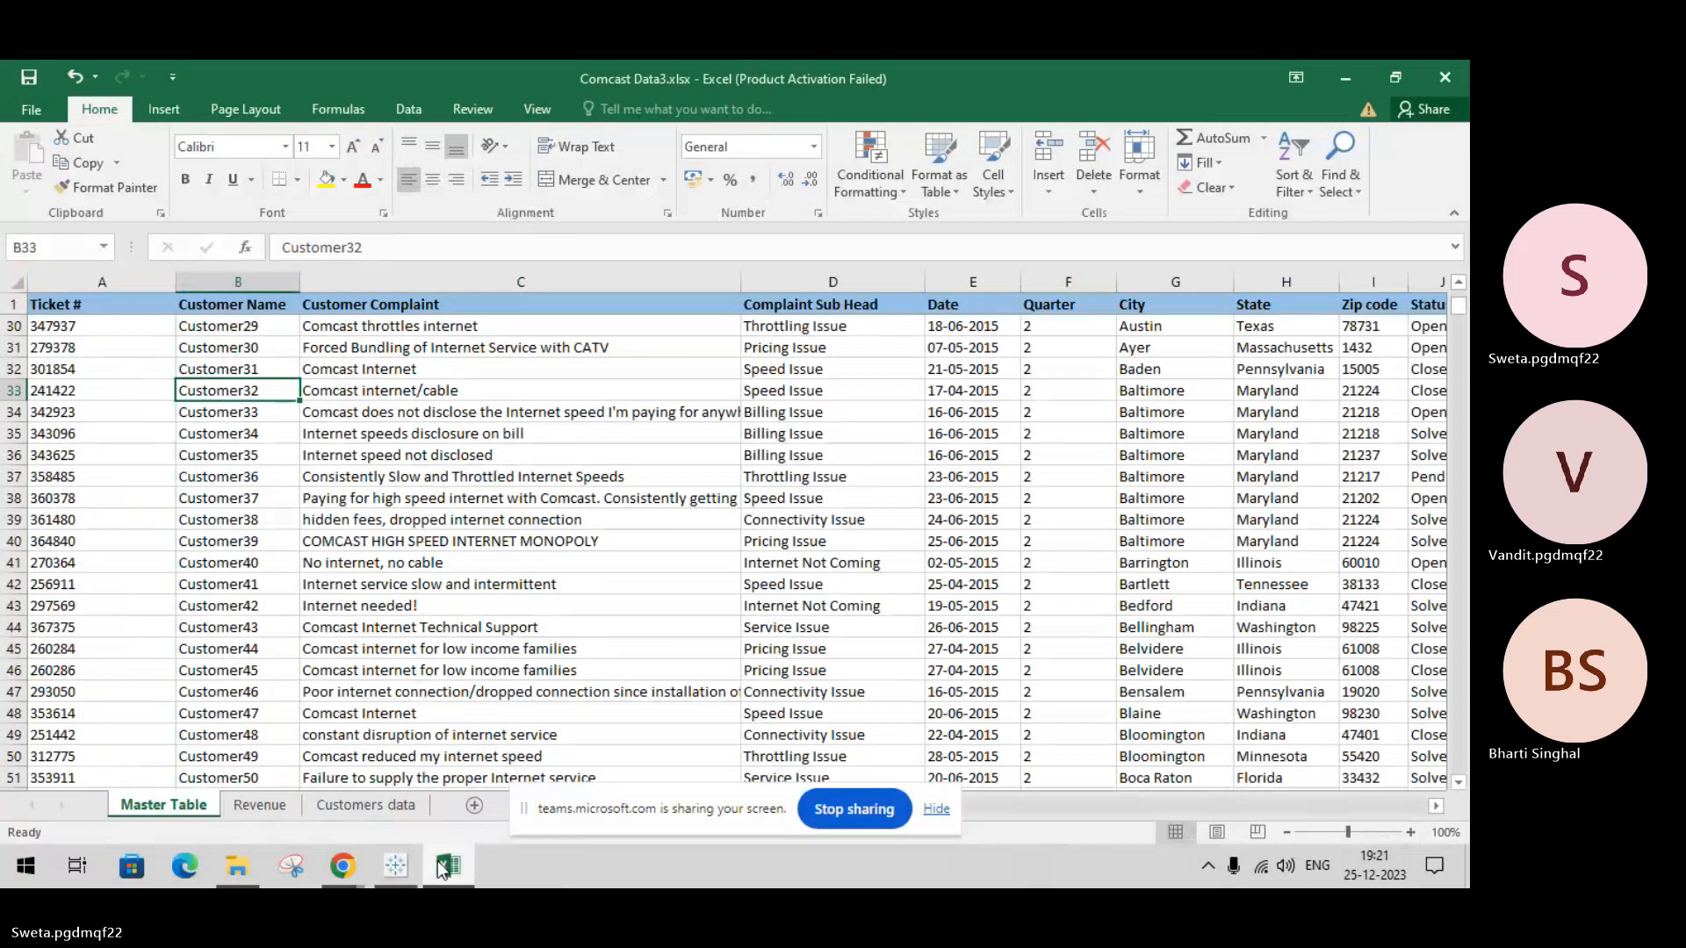
pyautogui.click(430, 654)
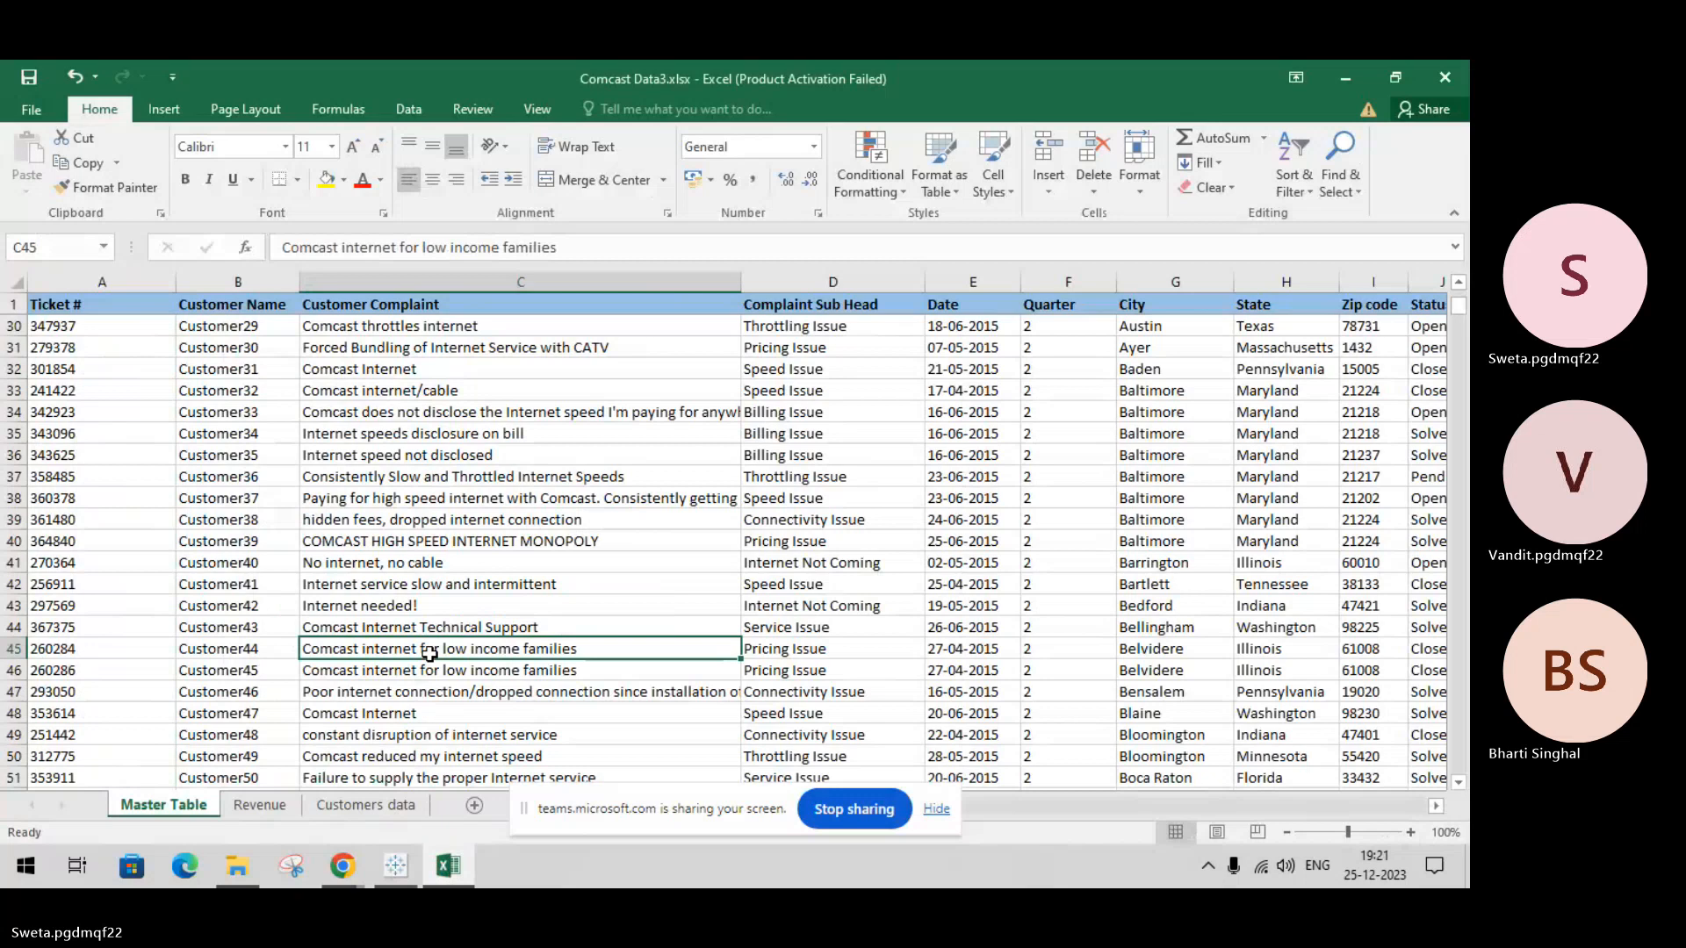
pyautogui.moveTo(391, 869)
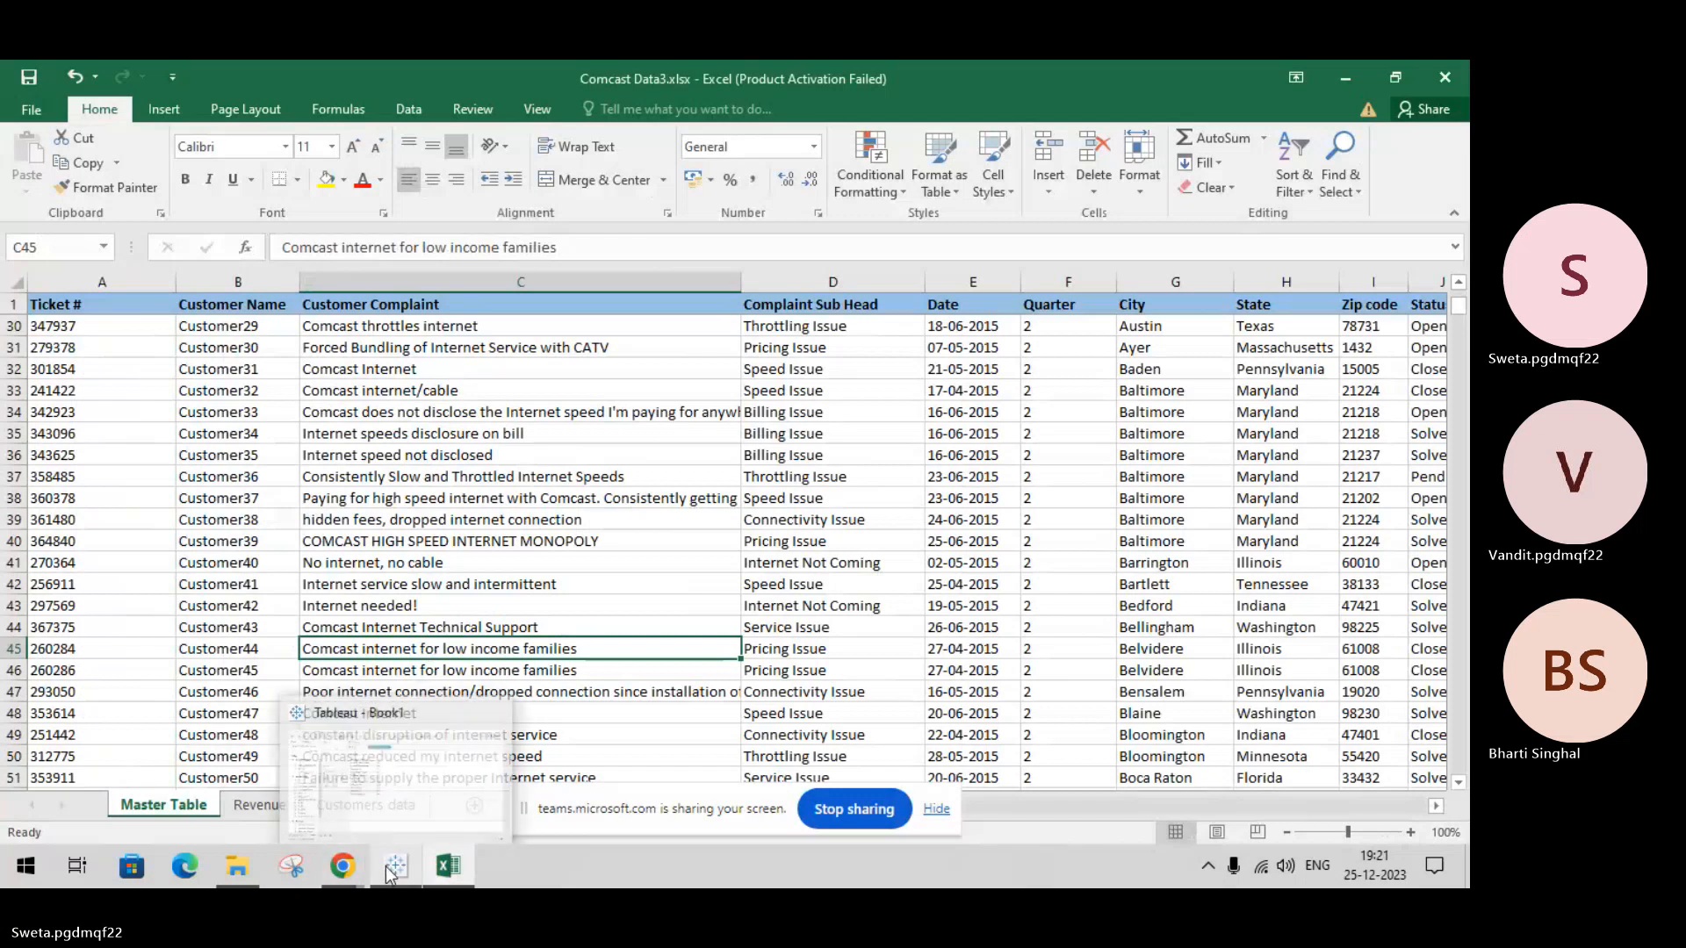
pyautogui.click(386, 777)
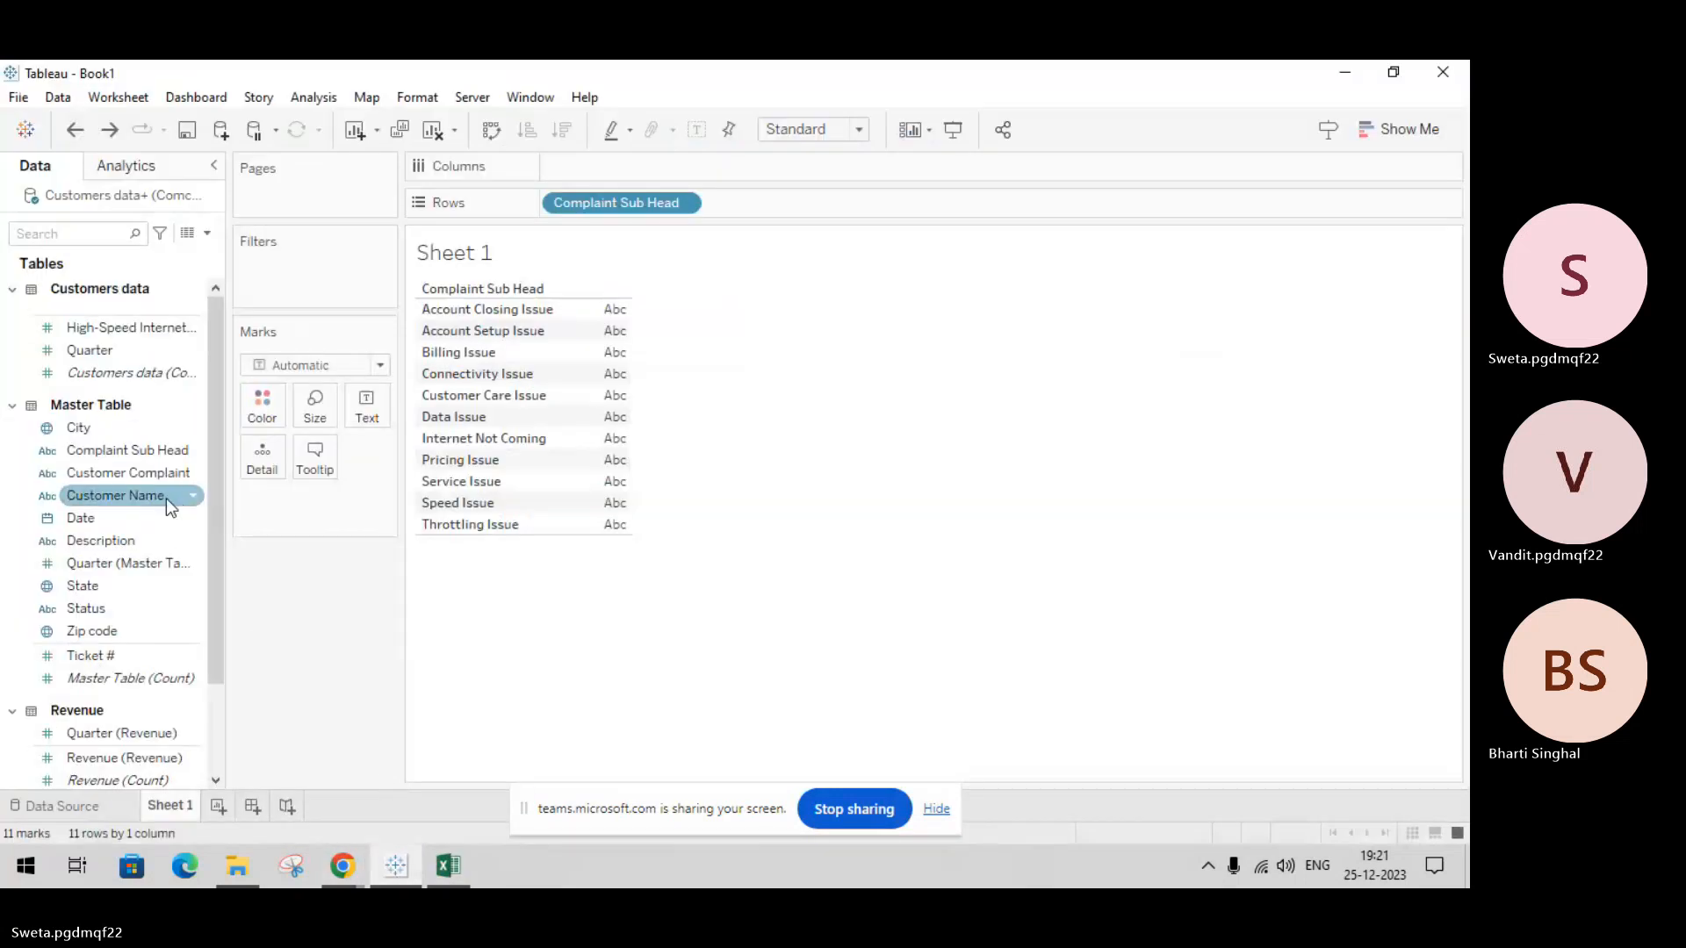
# Step: Try adding Complaint Sub Head a second time and the Customers data count to the view, undoing each addition
pyautogui.doubleClick(155, 450)
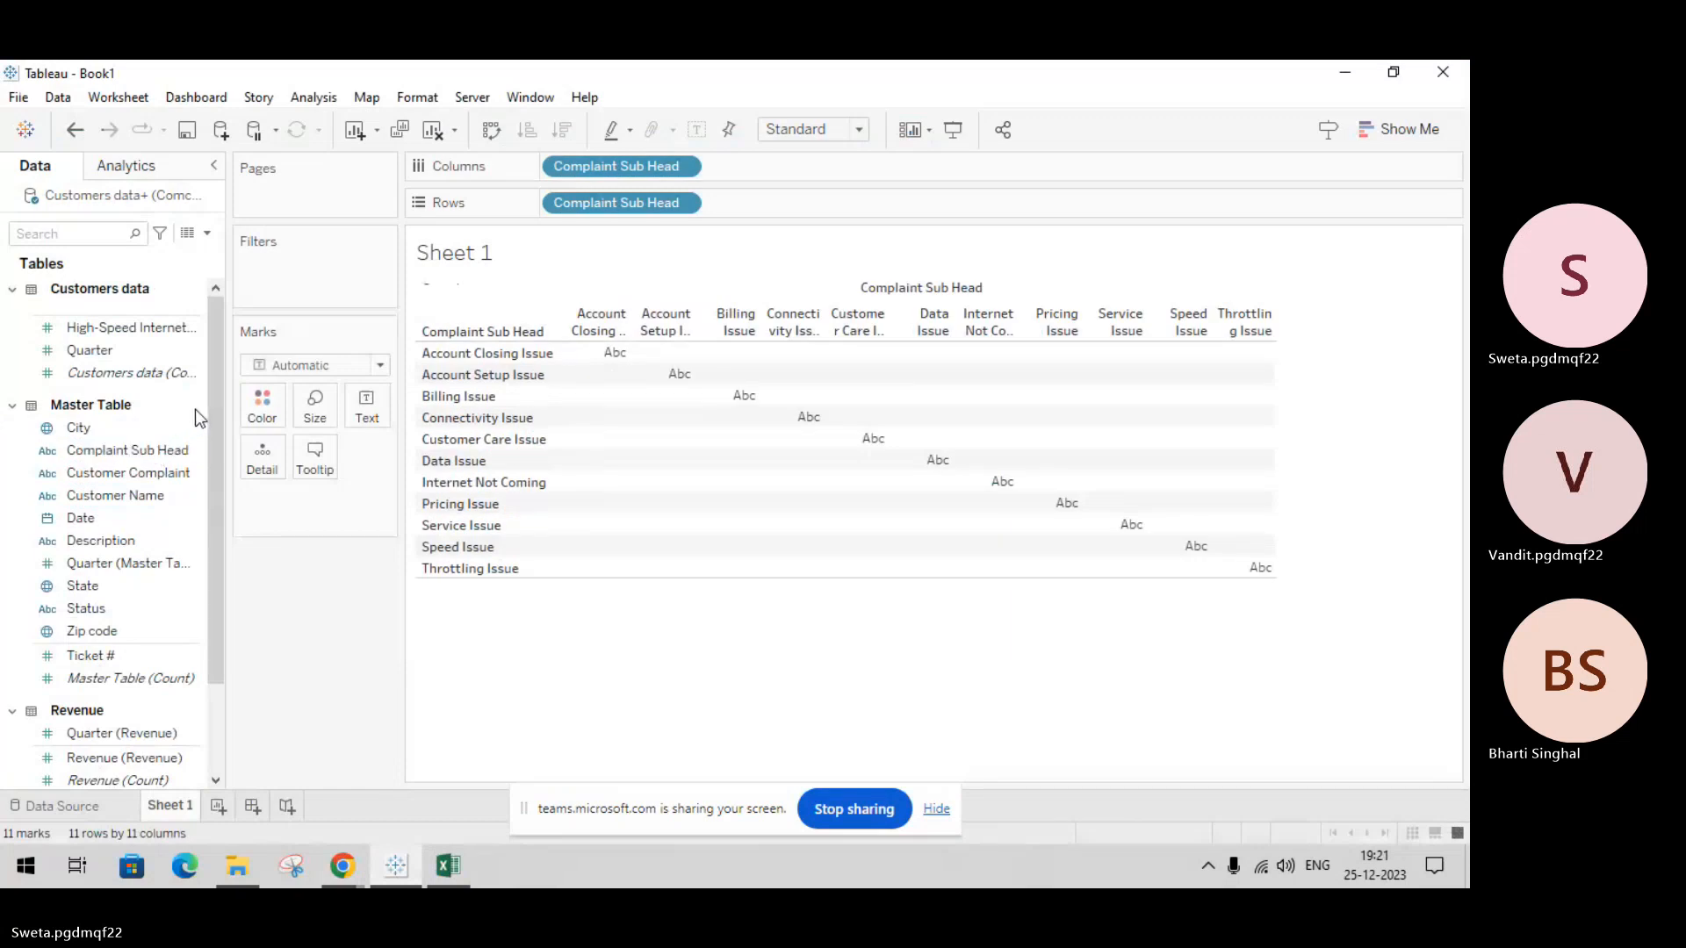
pyautogui.hotkey('ctrl', 'z')
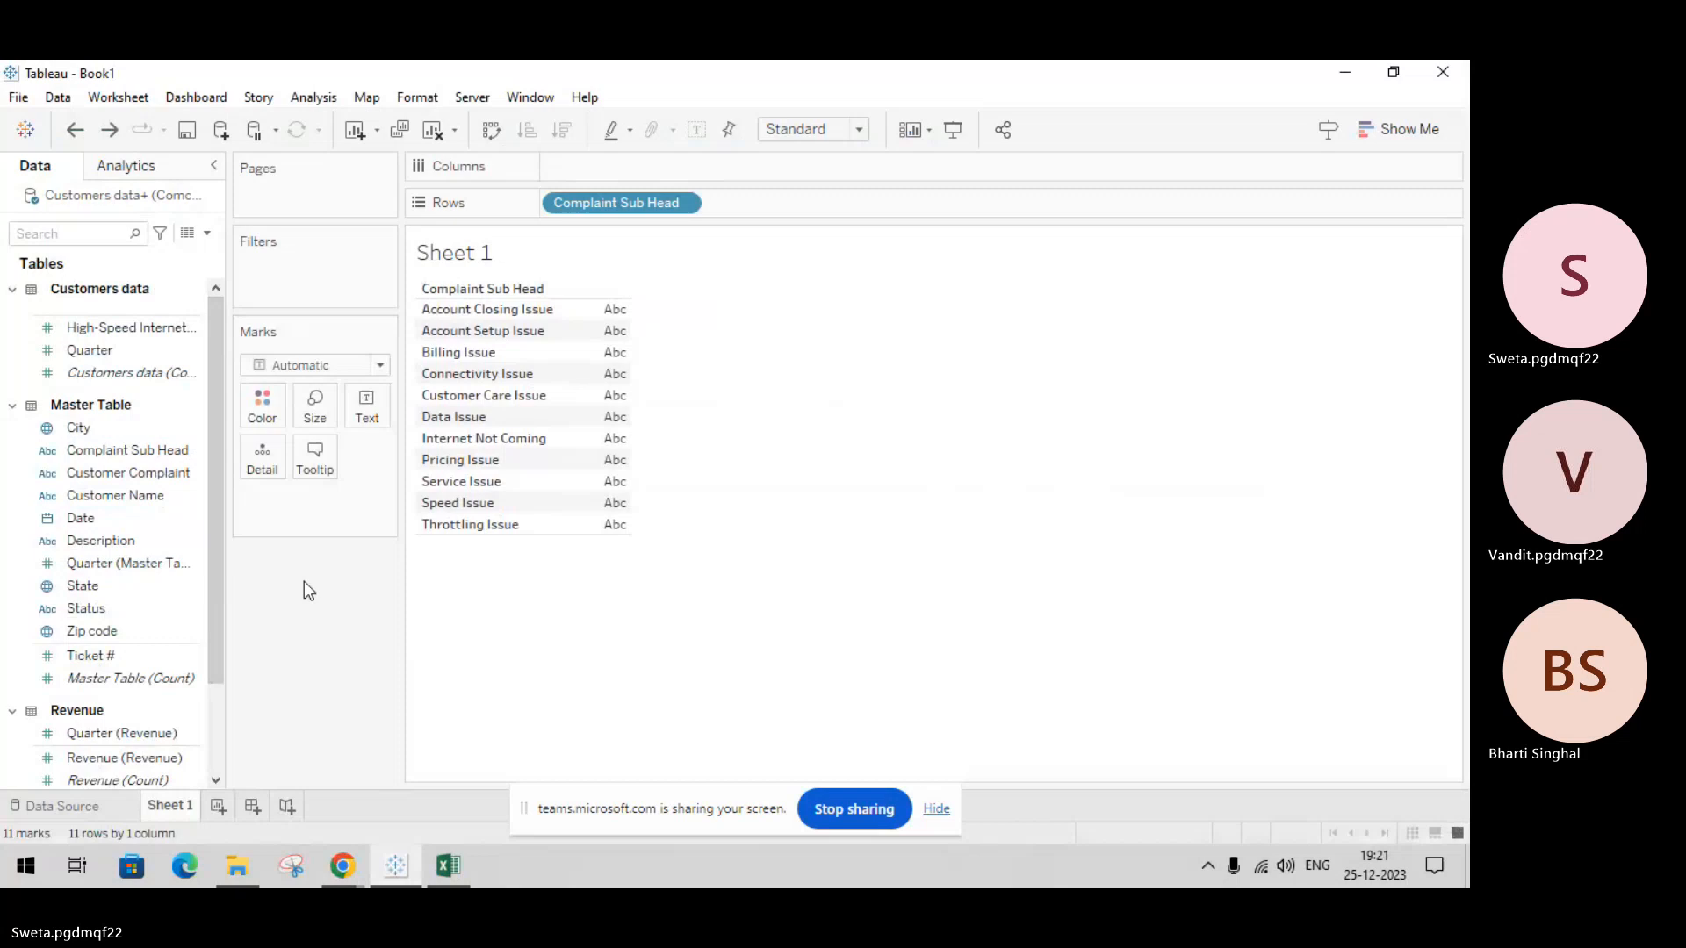
pyautogui.click(170, 376)
pyautogui.click(132, 379)
pyautogui.doubleClick(151, 374)
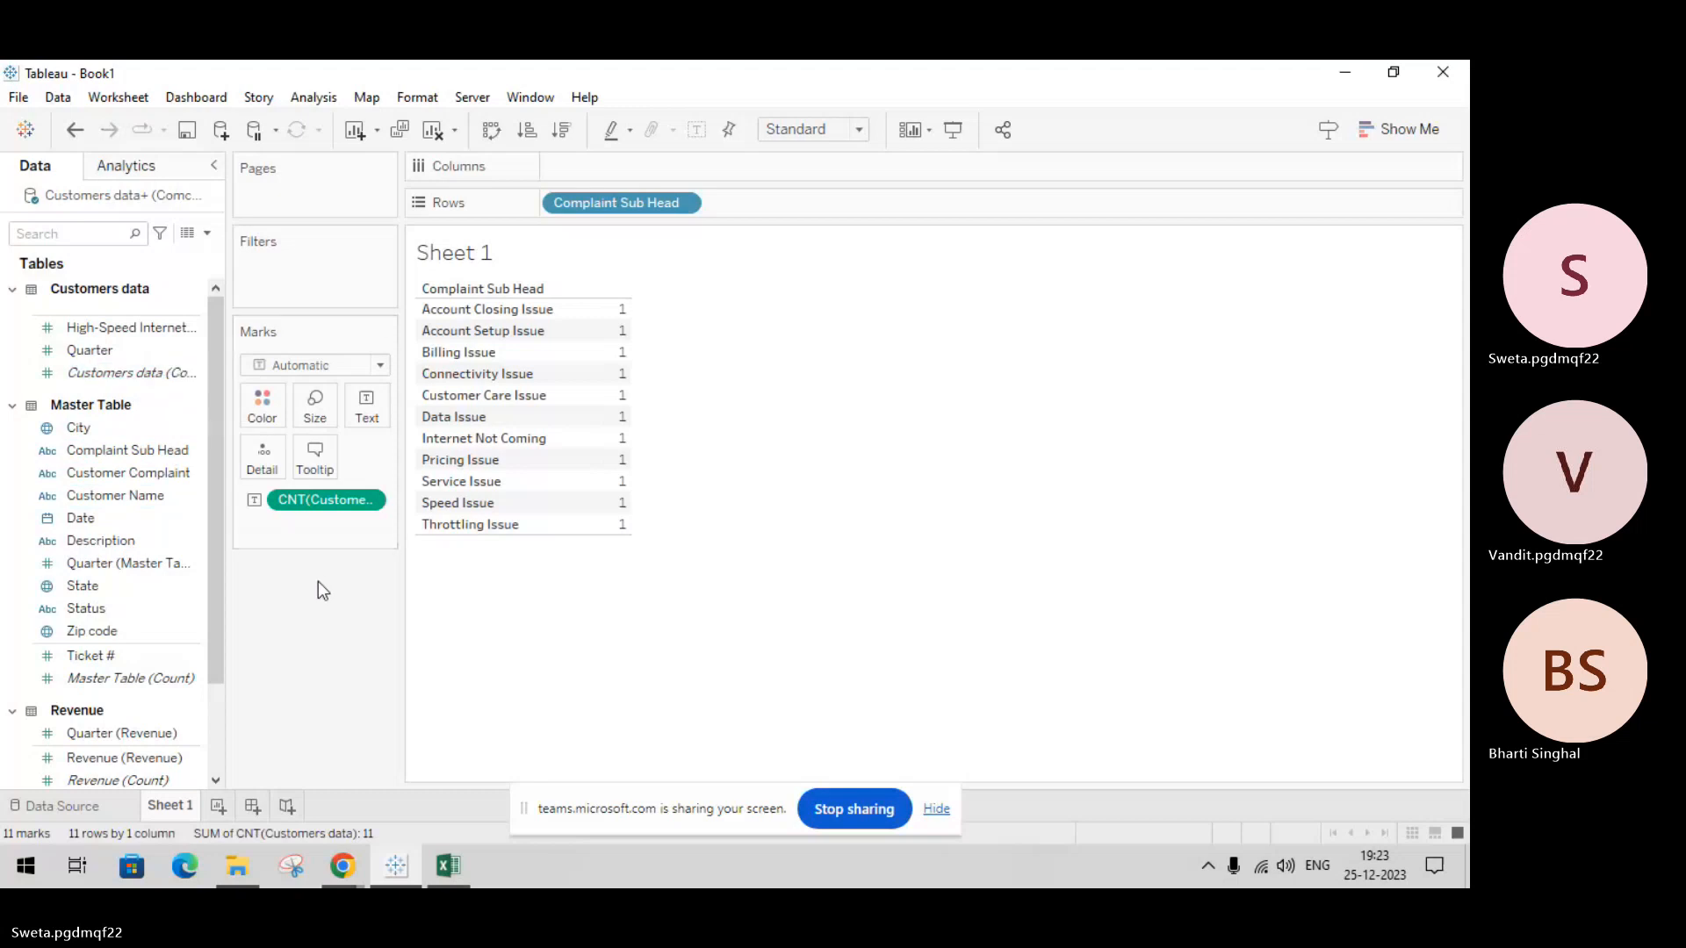
pyautogui.hotkey('ctrl', 'z')
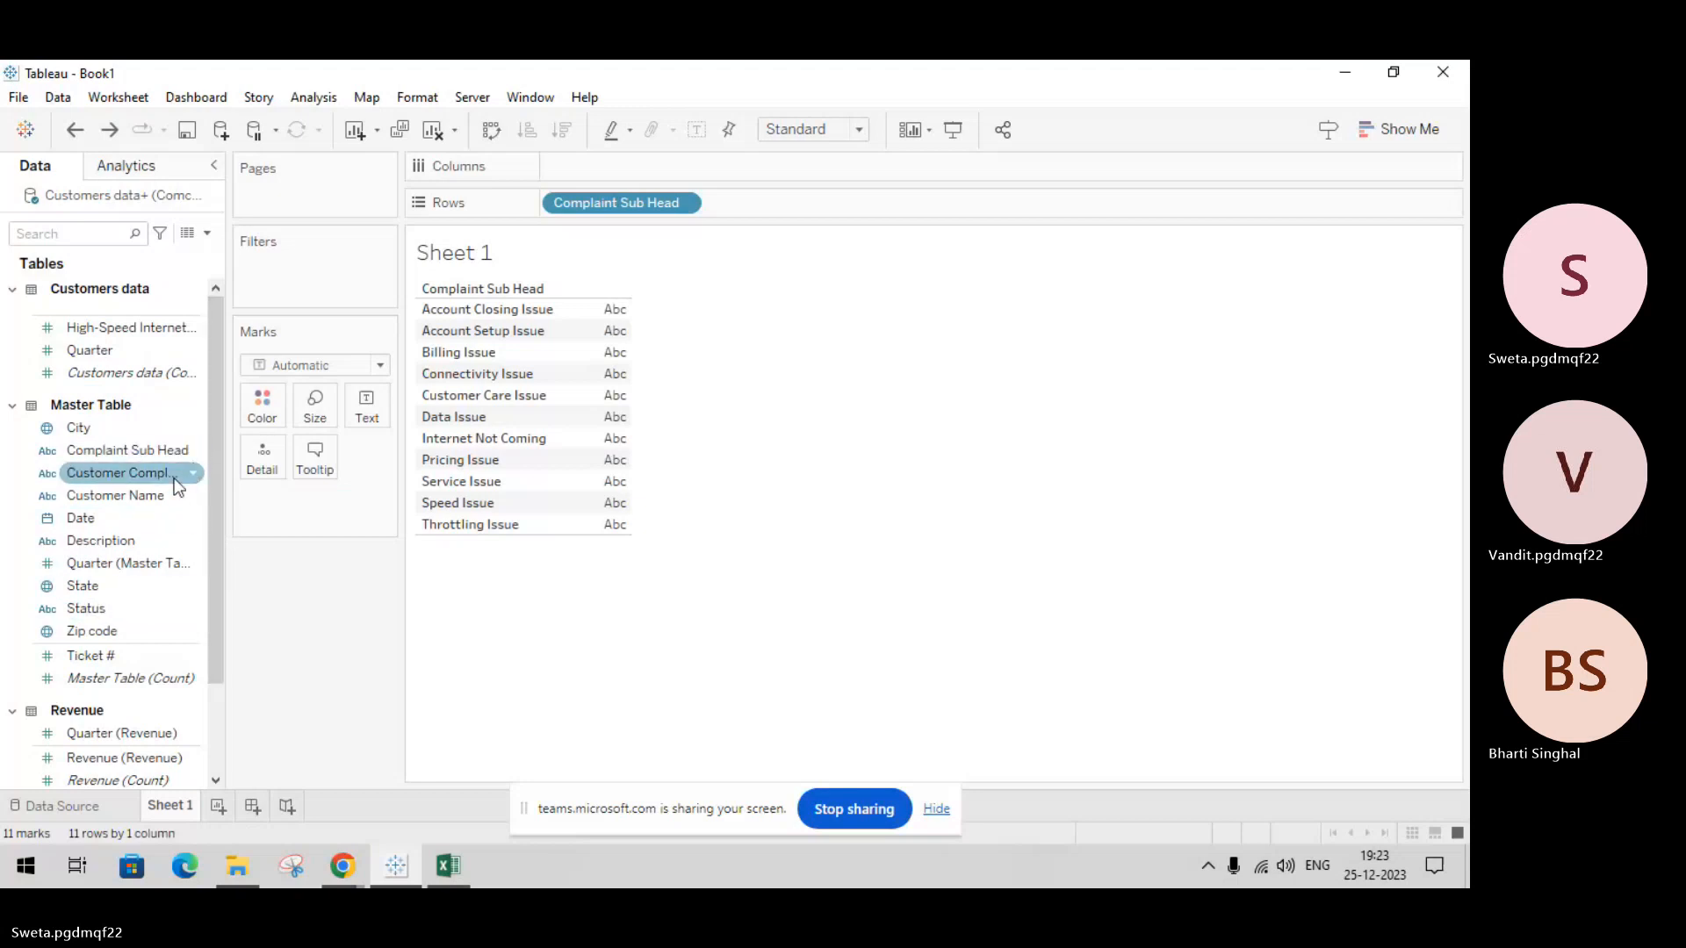
# Step: Add Customer Name to Sheet 1 as a Count measure and move it from rows to columns to chart complaints per sub head
pyautogui.doubleClick(148, 496)
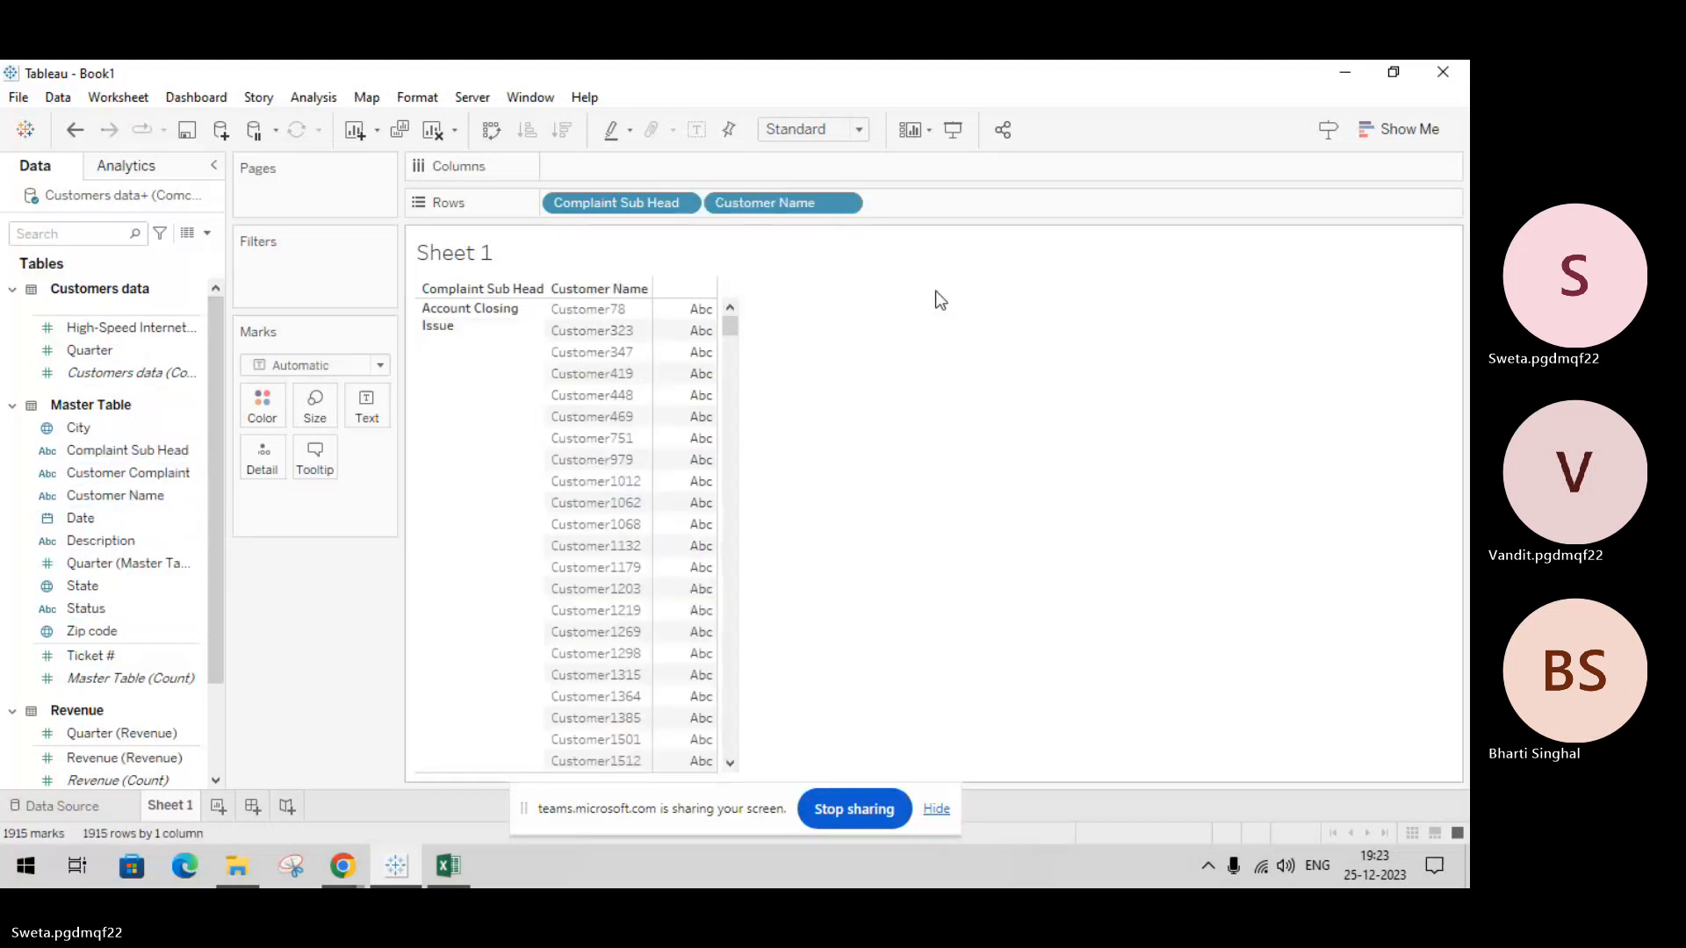
pyautogui.click(843, 202)
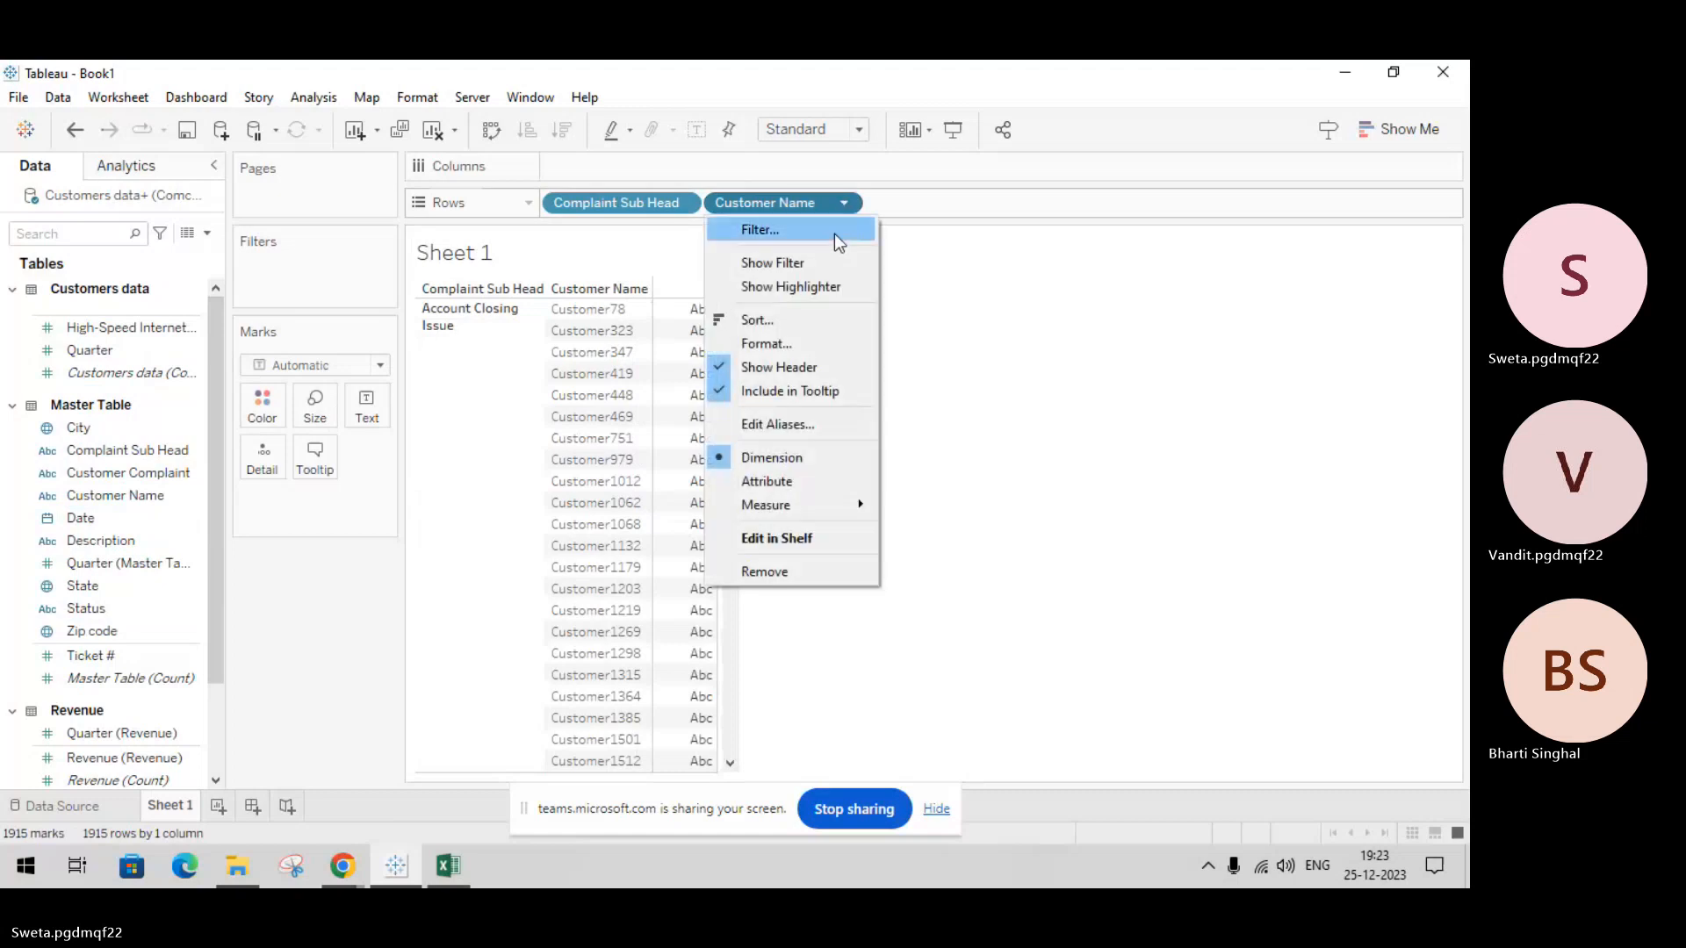
pyautogui.moveTo(845, 502)
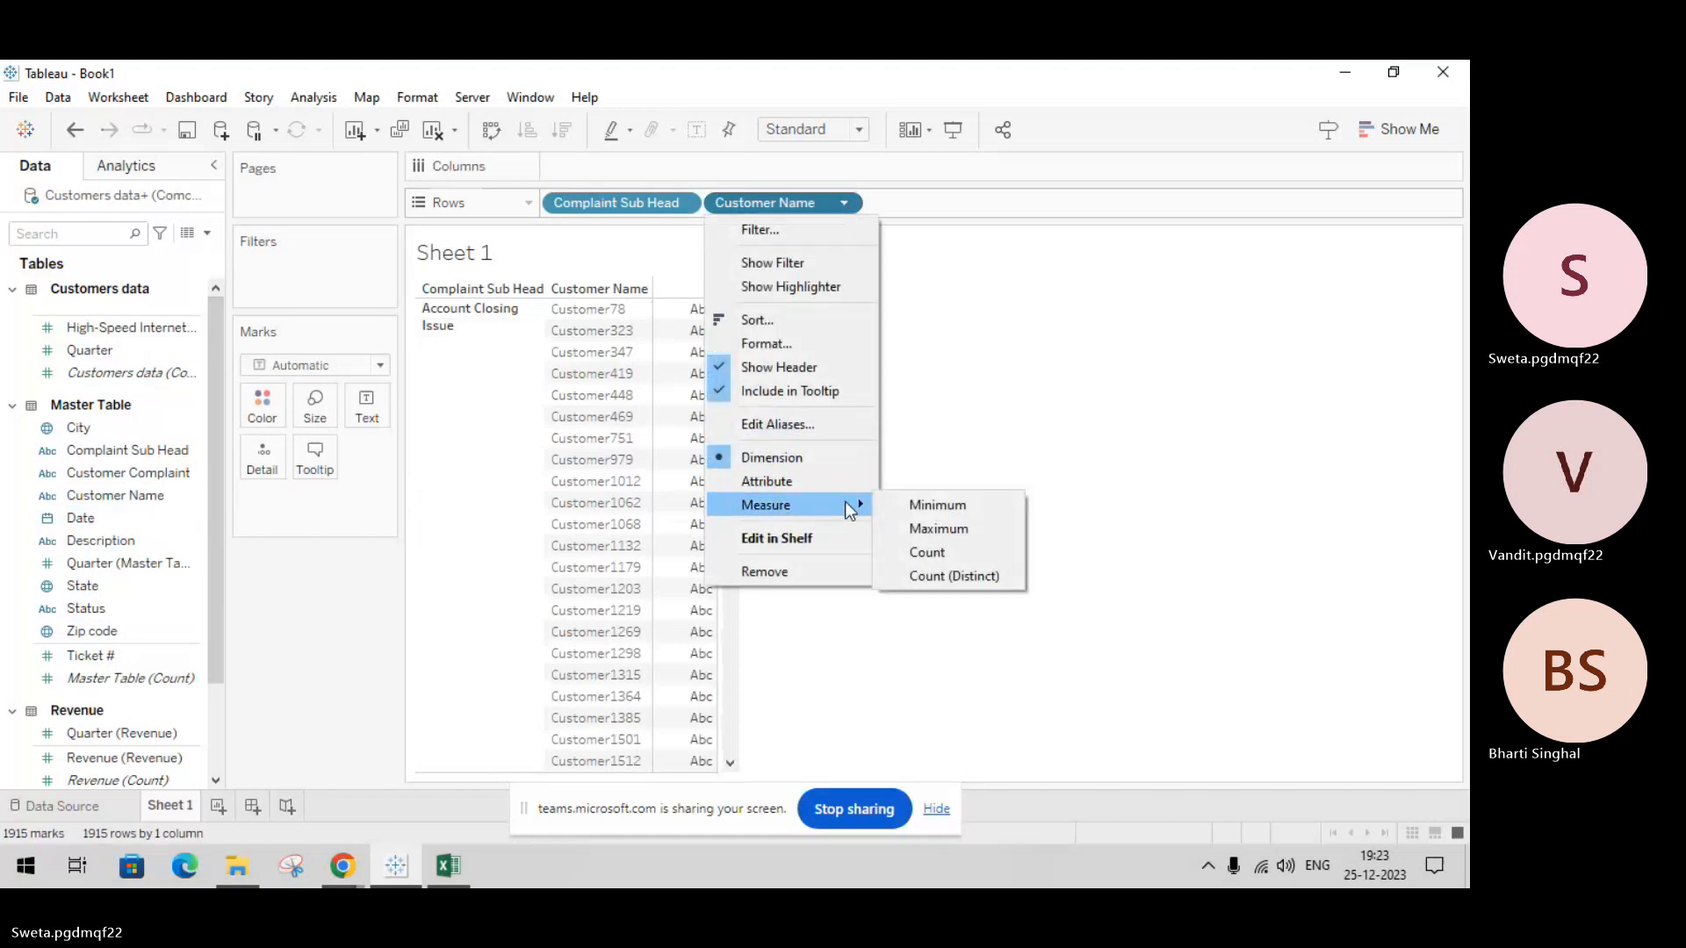
pyautogui.click(931, 553)
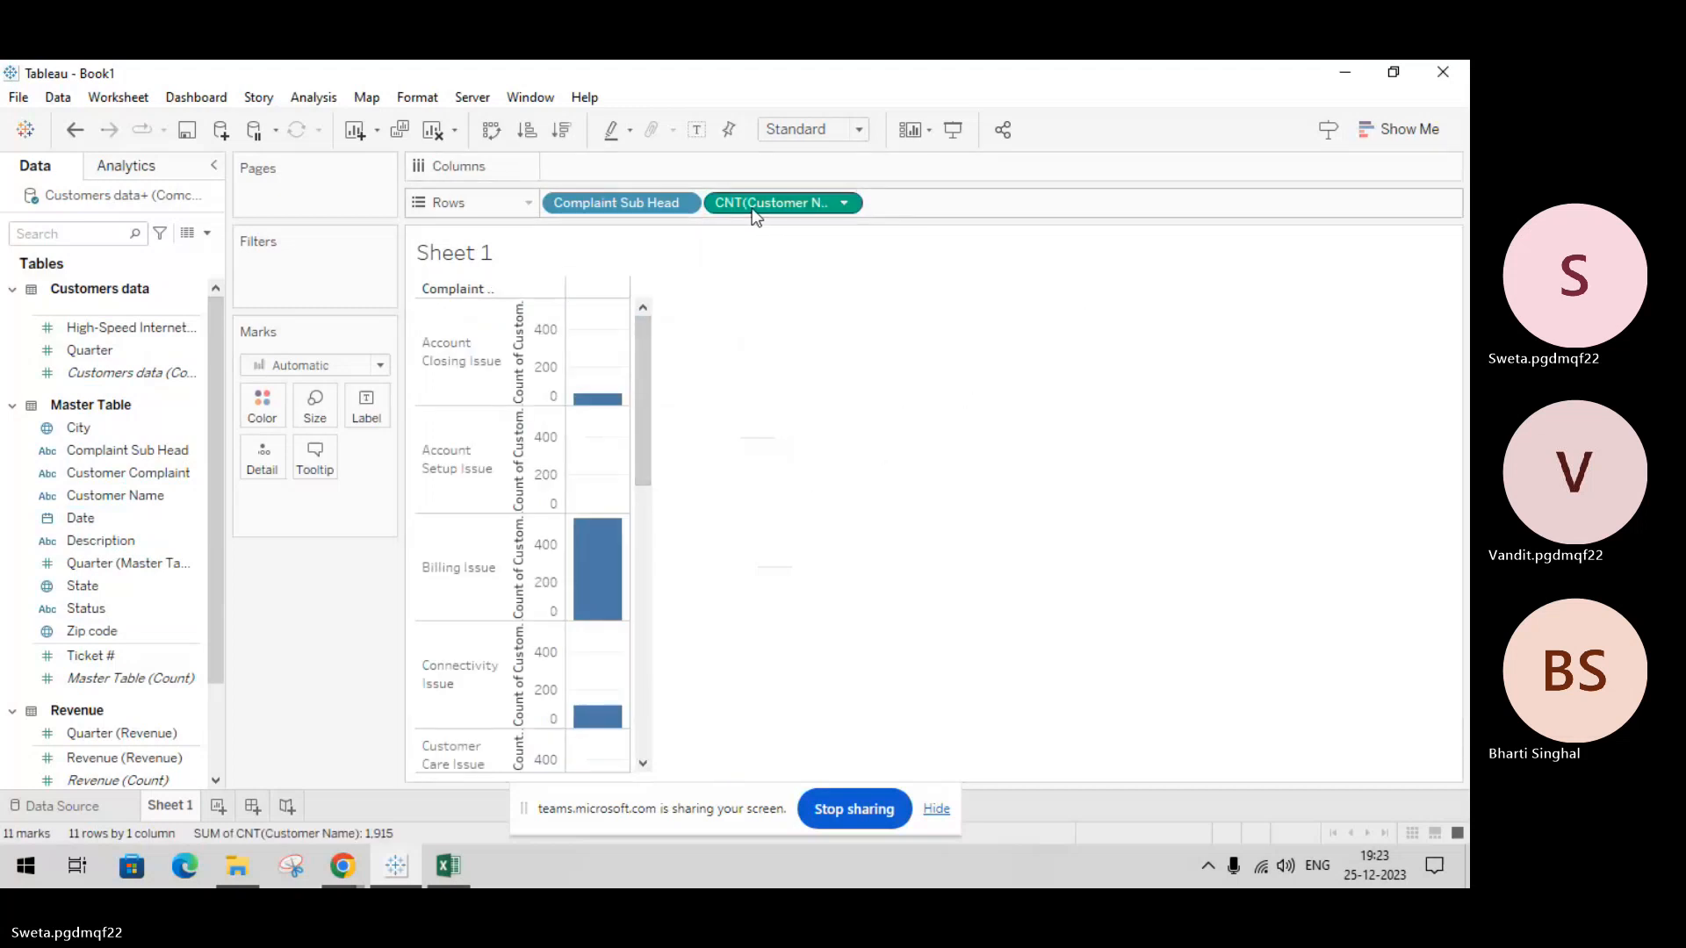
pyautogui.moveTo(750, 207); pyautogui.dragTo(730, 176)
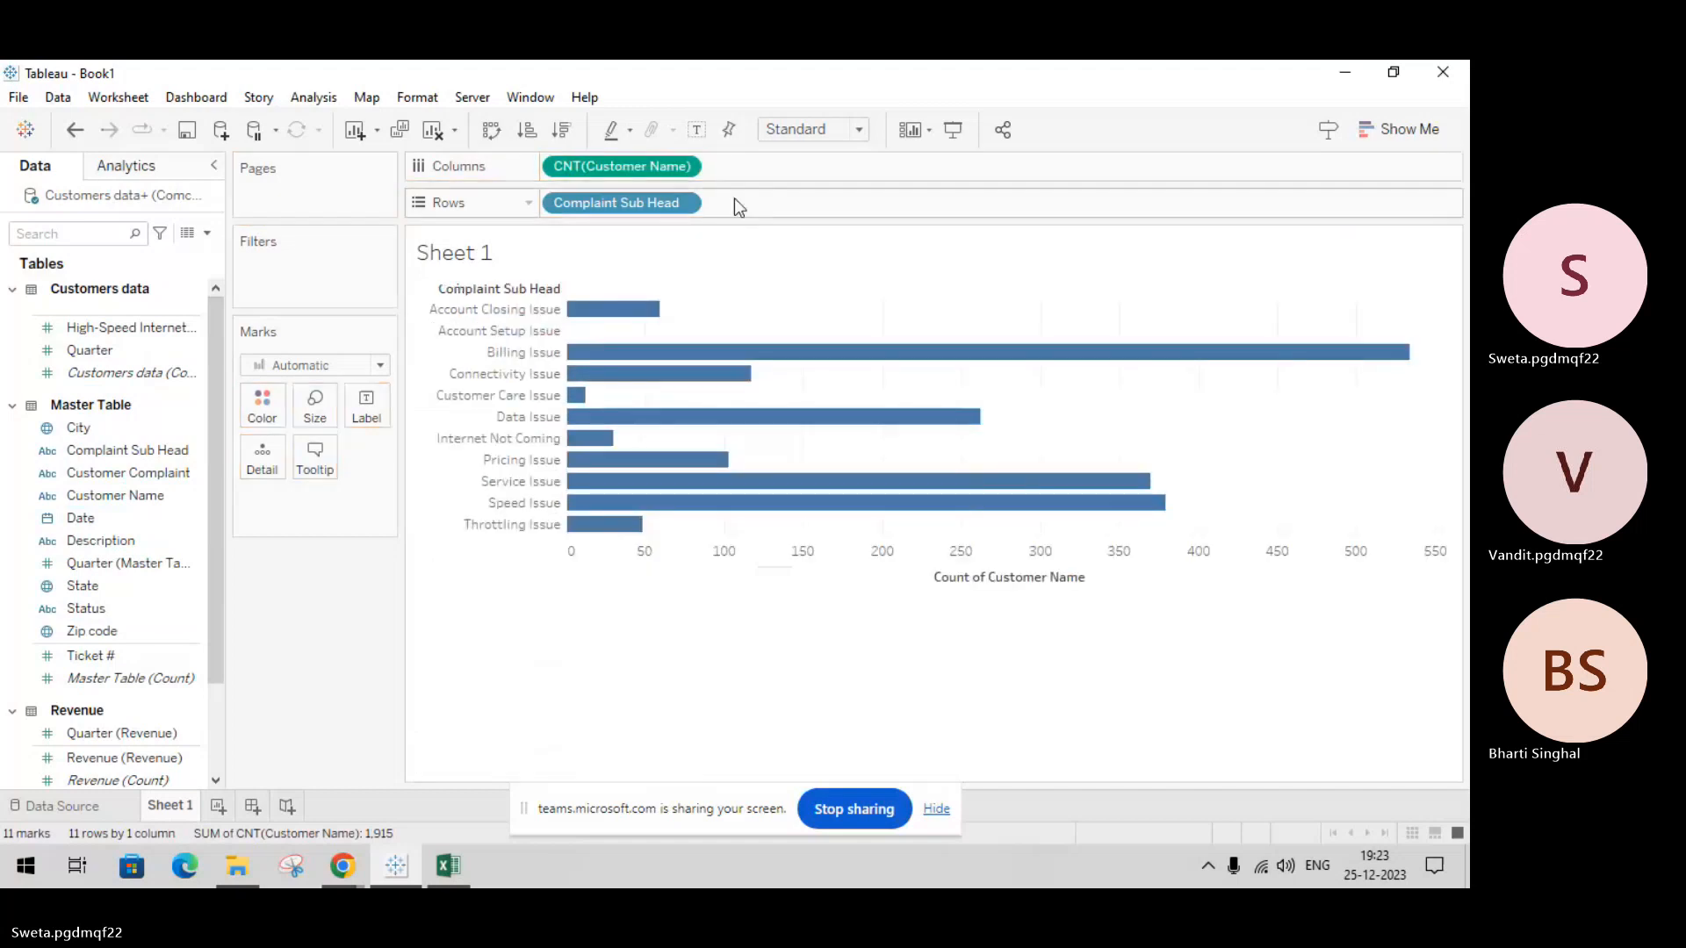
pyautogui.moveTo(612, 320)
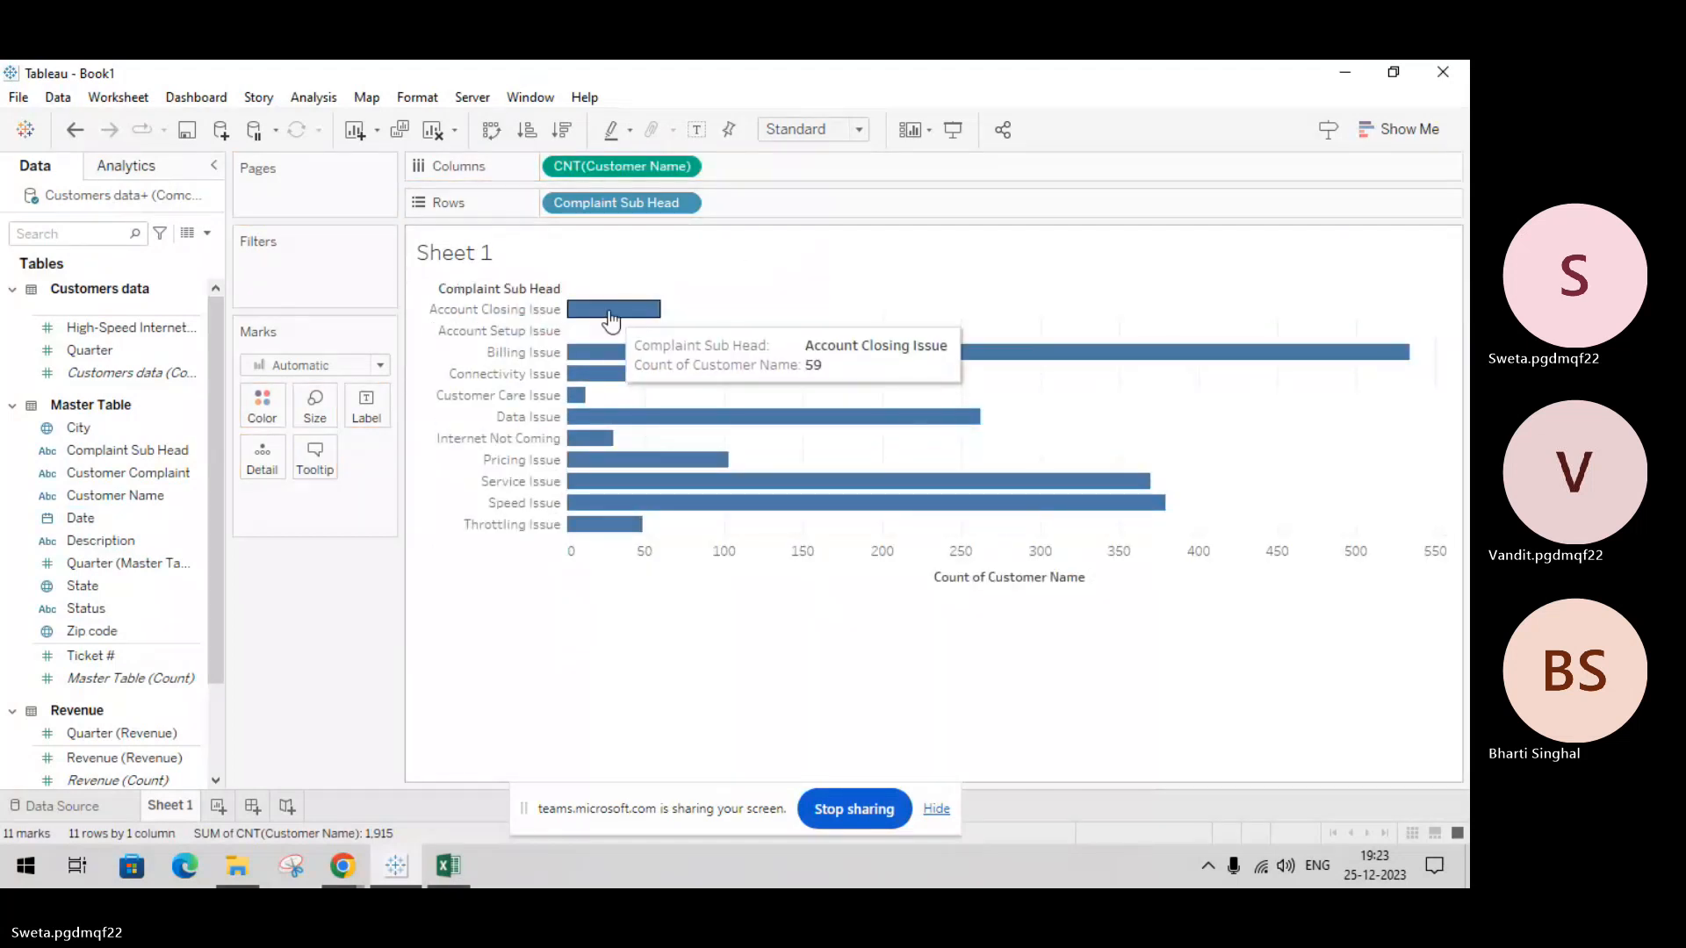
pyautogui.moveTo(573, 339)
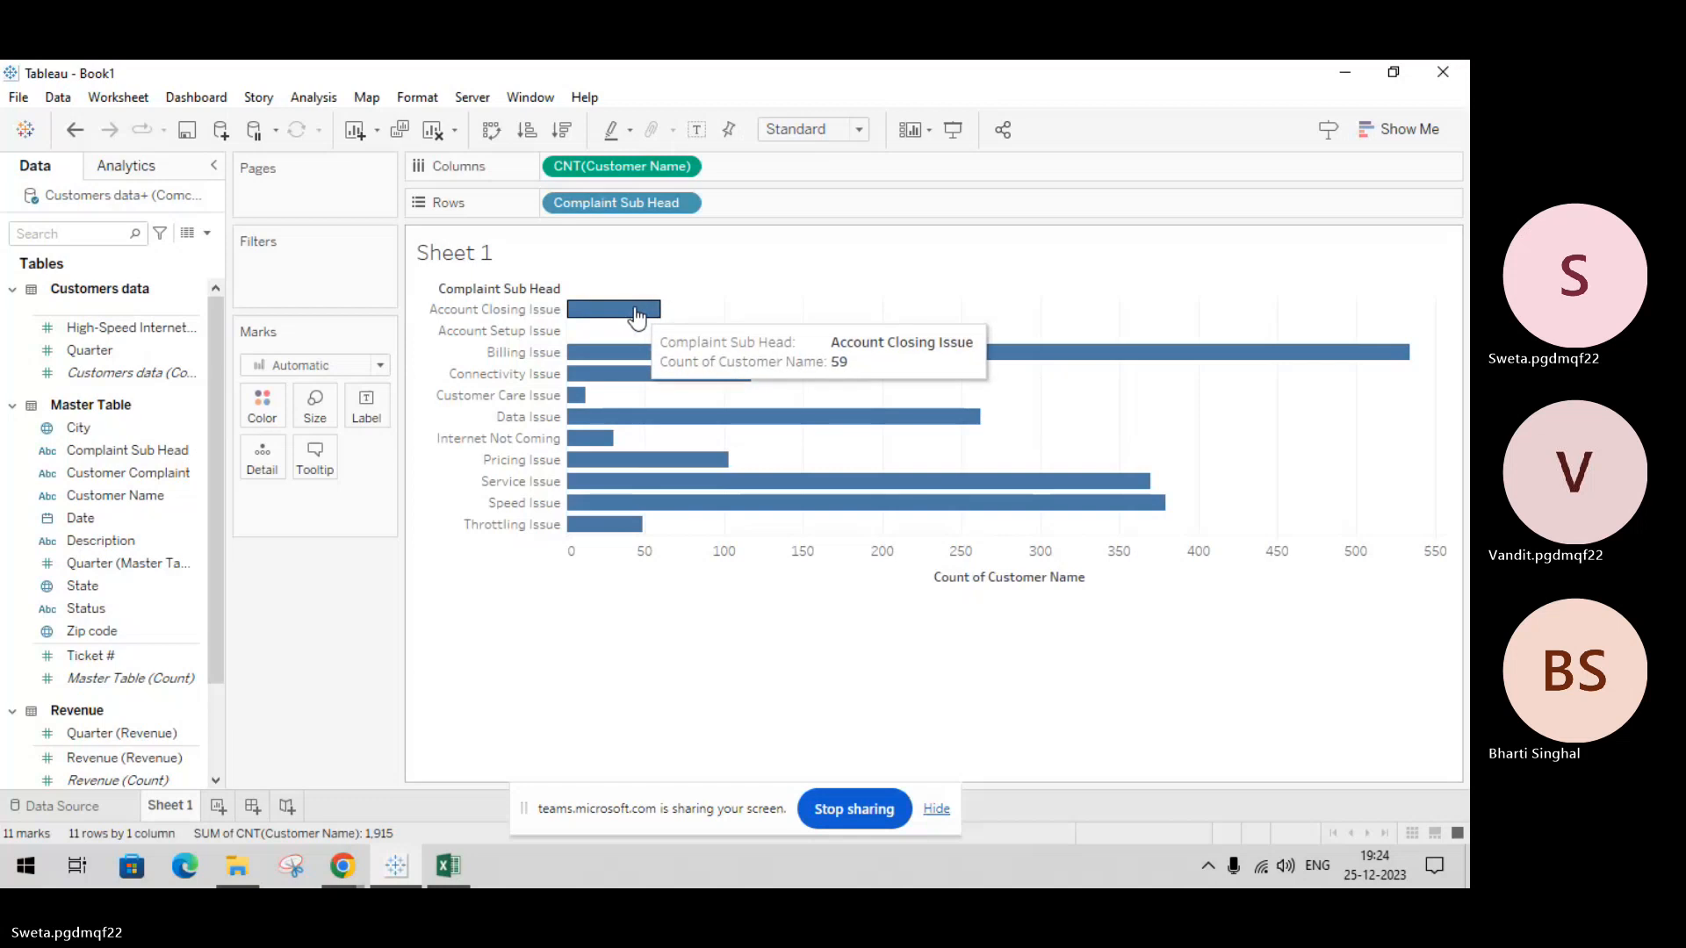
pyautogui.moveTo(655, 360)
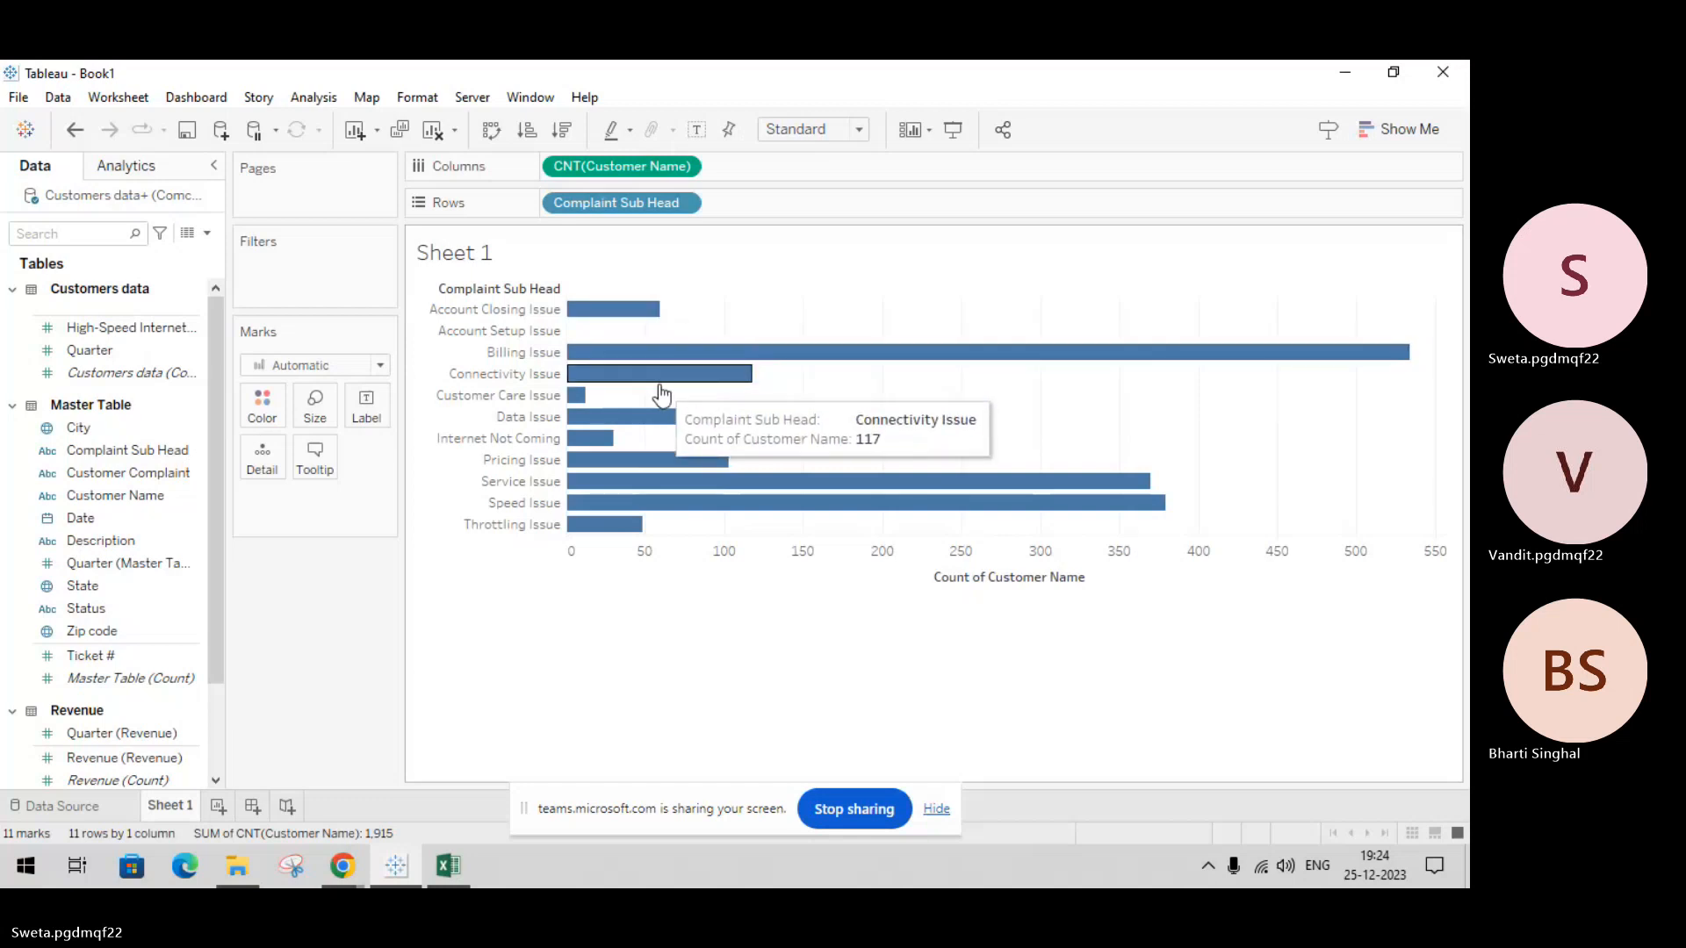
pyautogui.moveTo(672, 427)
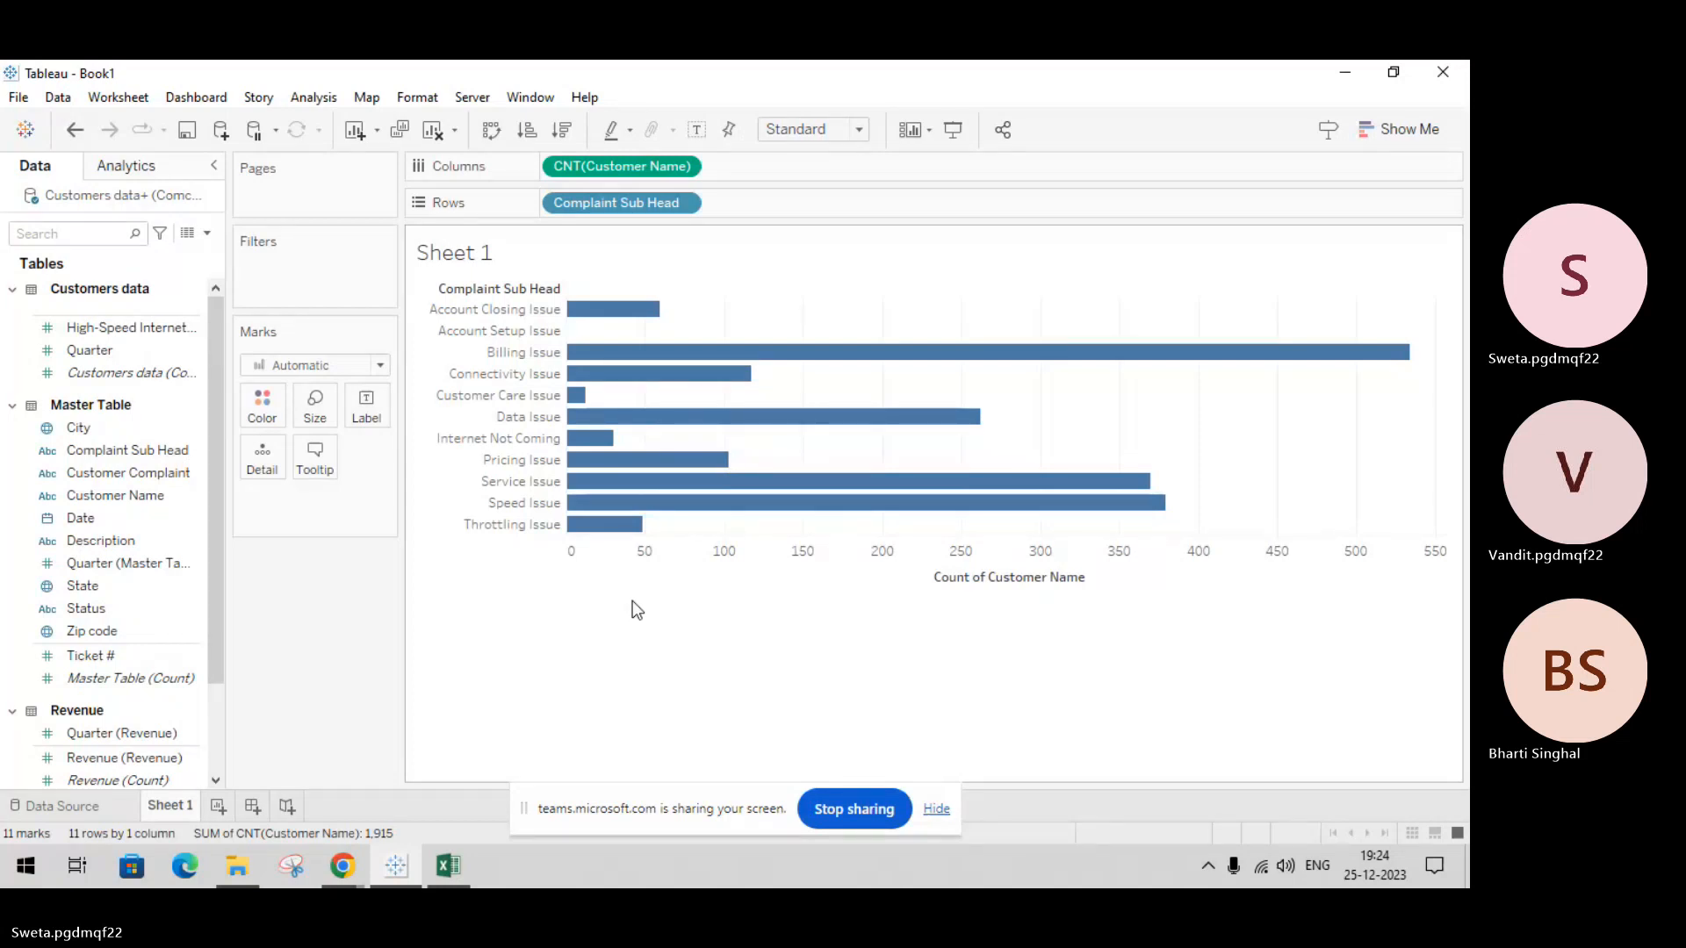
# Step: Add a new worksheet to the workbook after Sheet 1
pyautogui.click(214, 809)
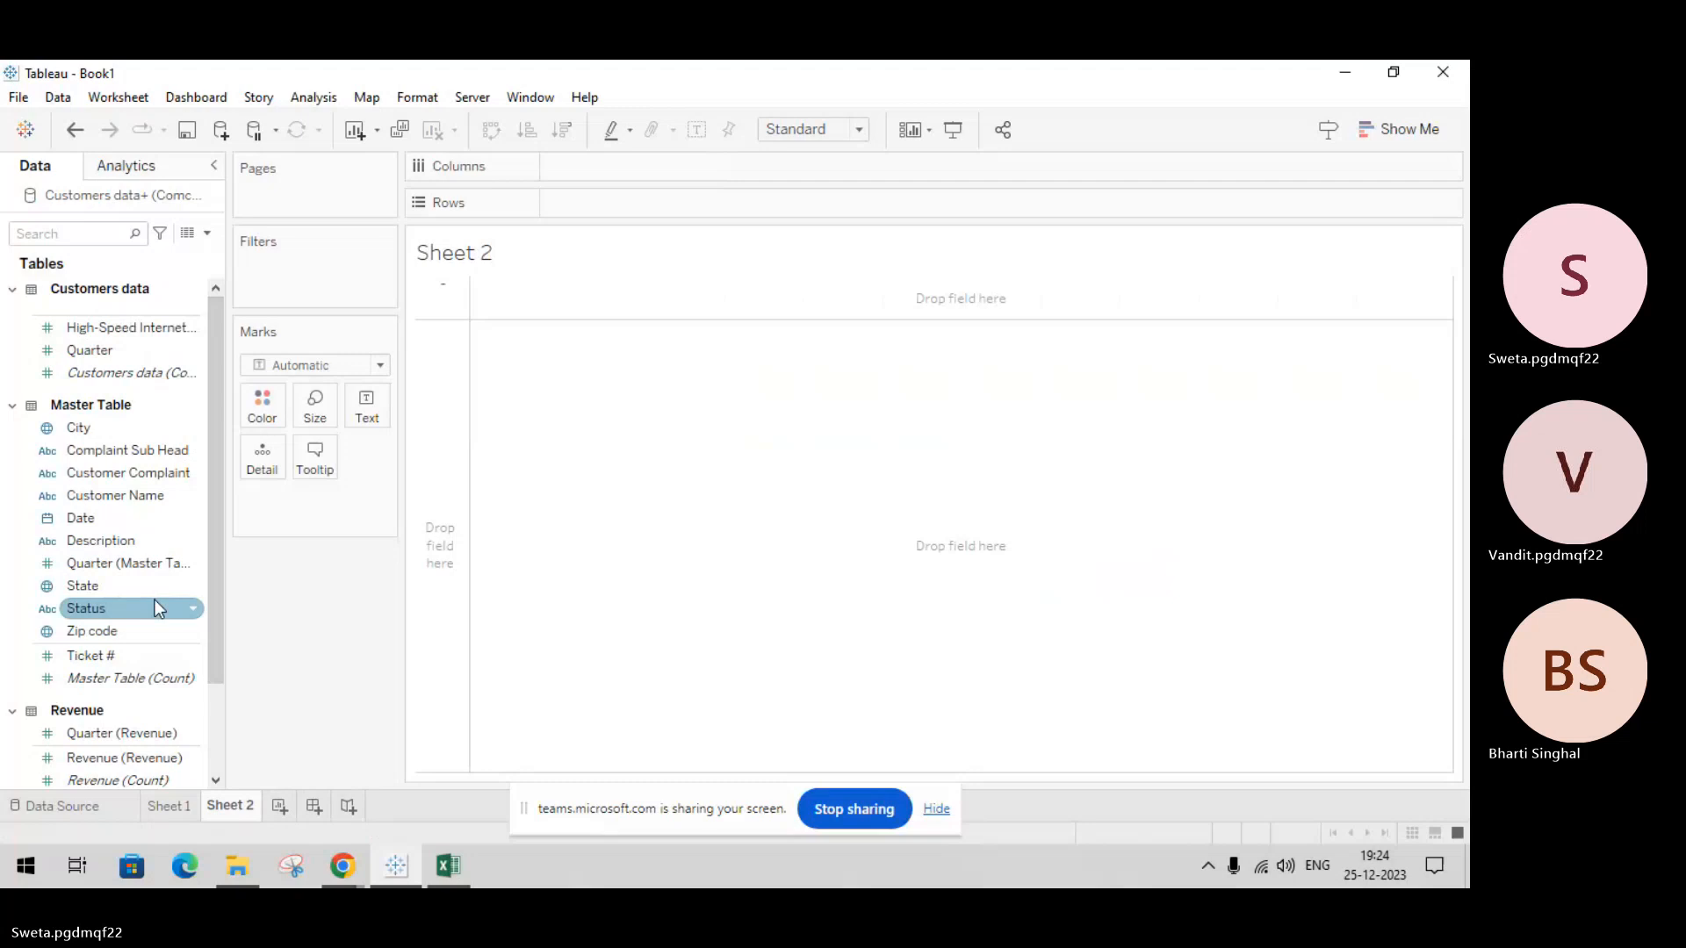
# Step: Try adding Status to the columns and Customer Complaint to the rows of Sheet 2, discarding both additions
pyautogui.moveTo(155, 599); pyautogui.dragTo(646, 161)
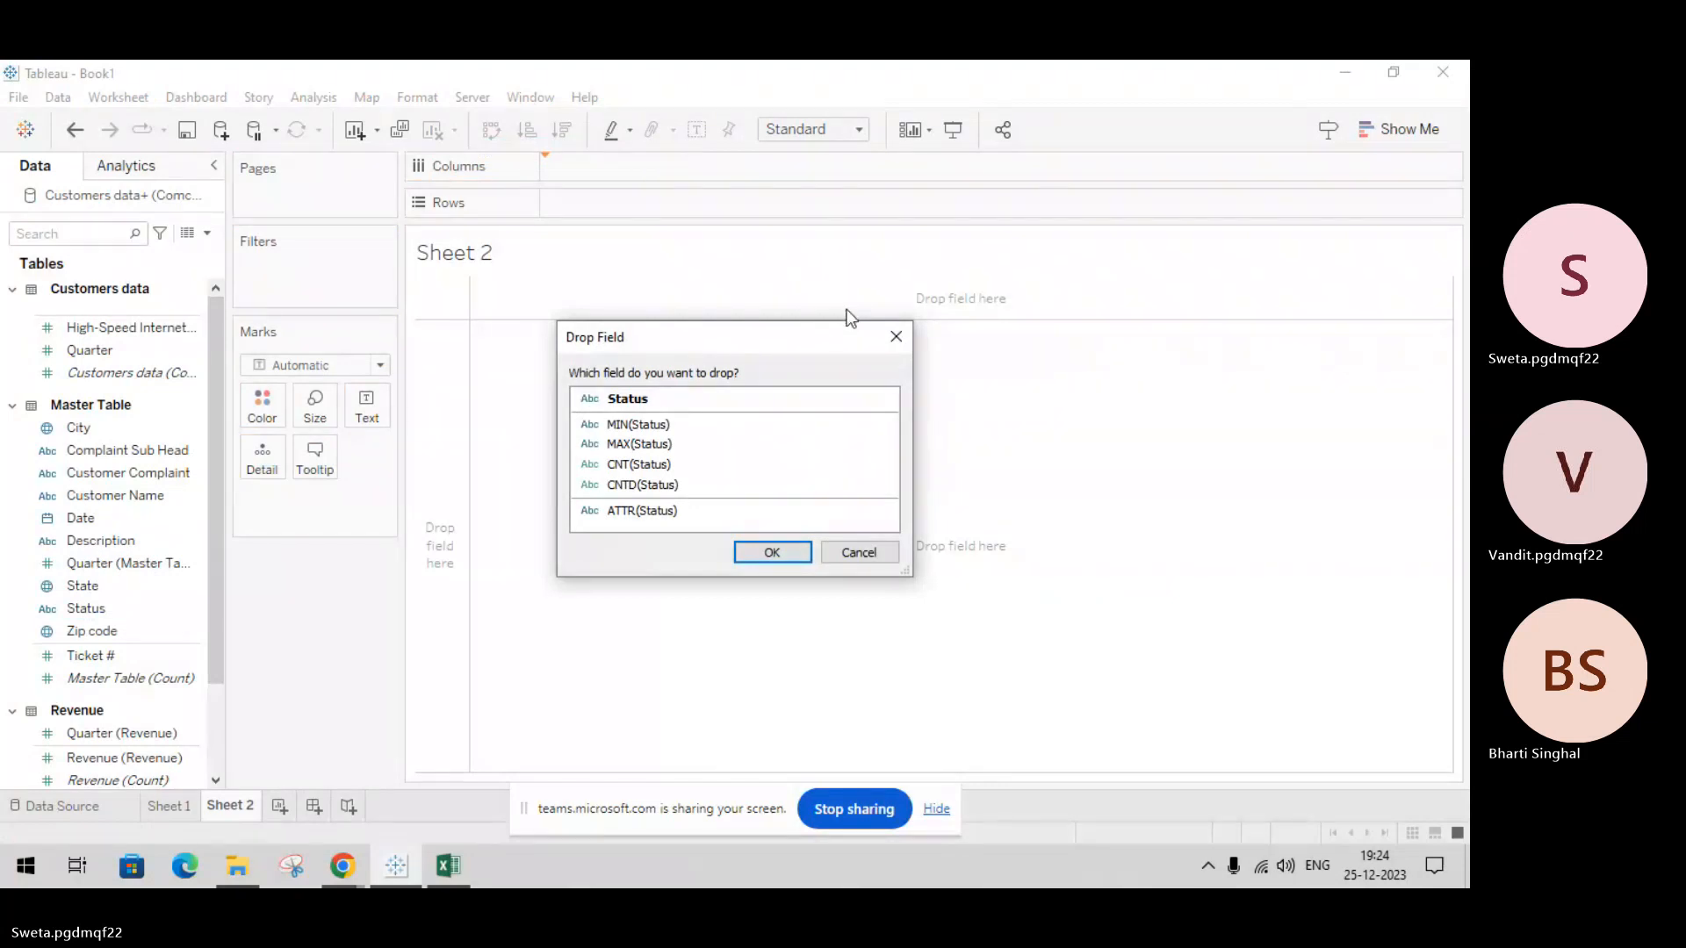
pyautogui.click(897, 338)
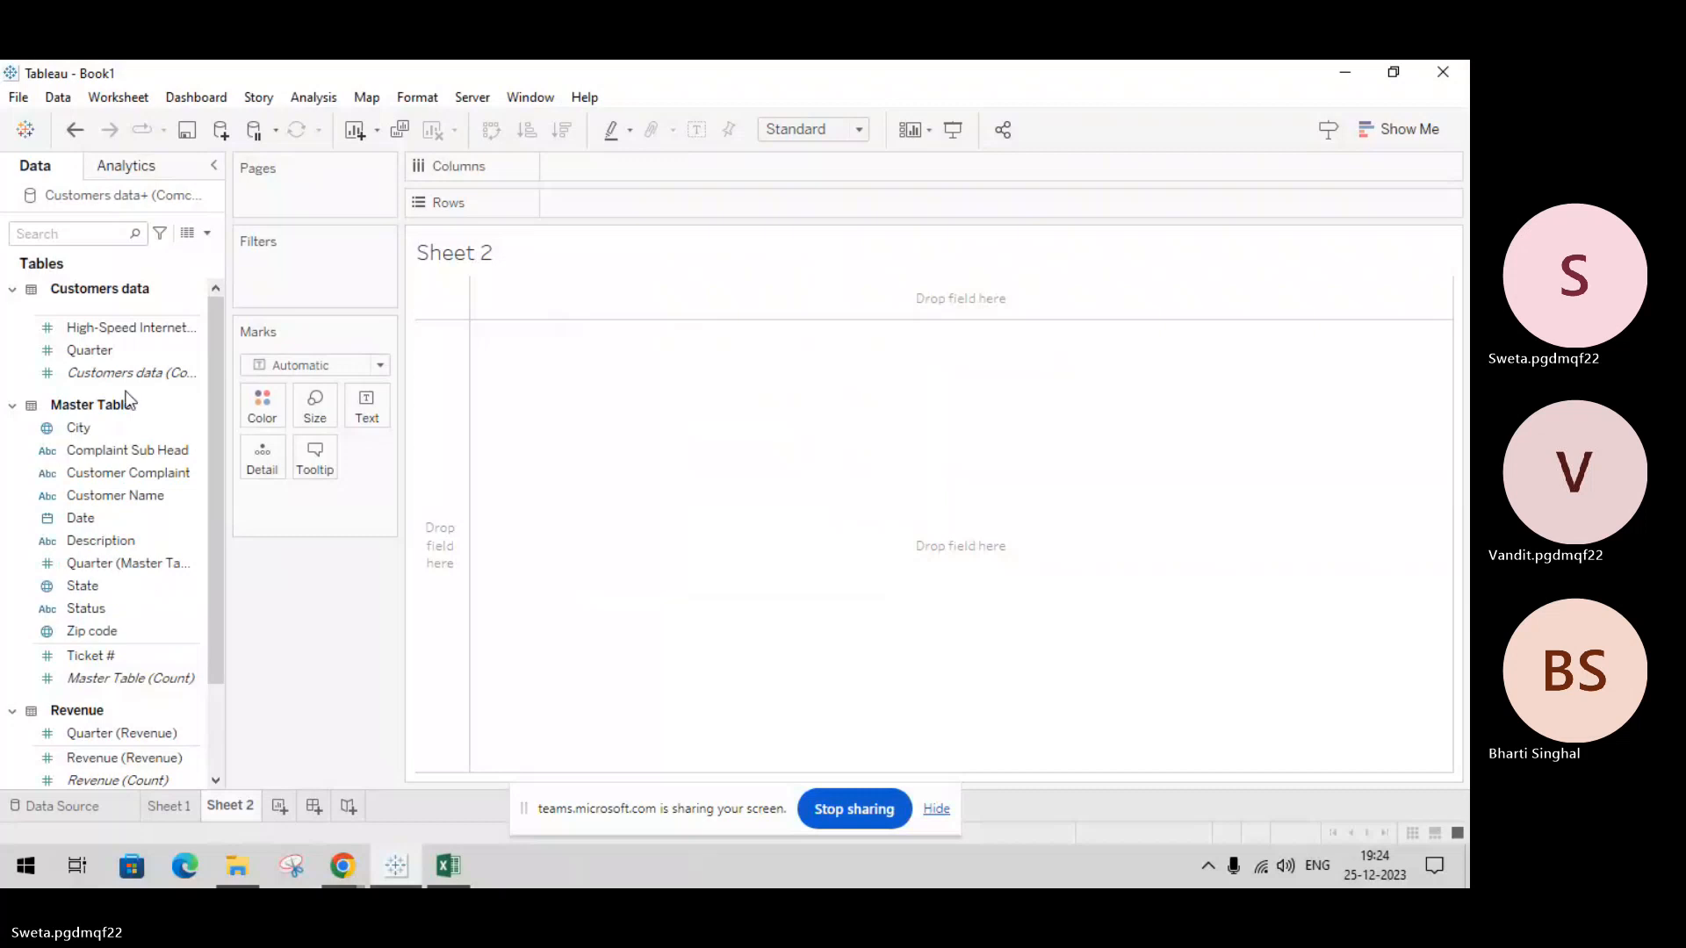
pyautogui.doubleClick(141, 473)
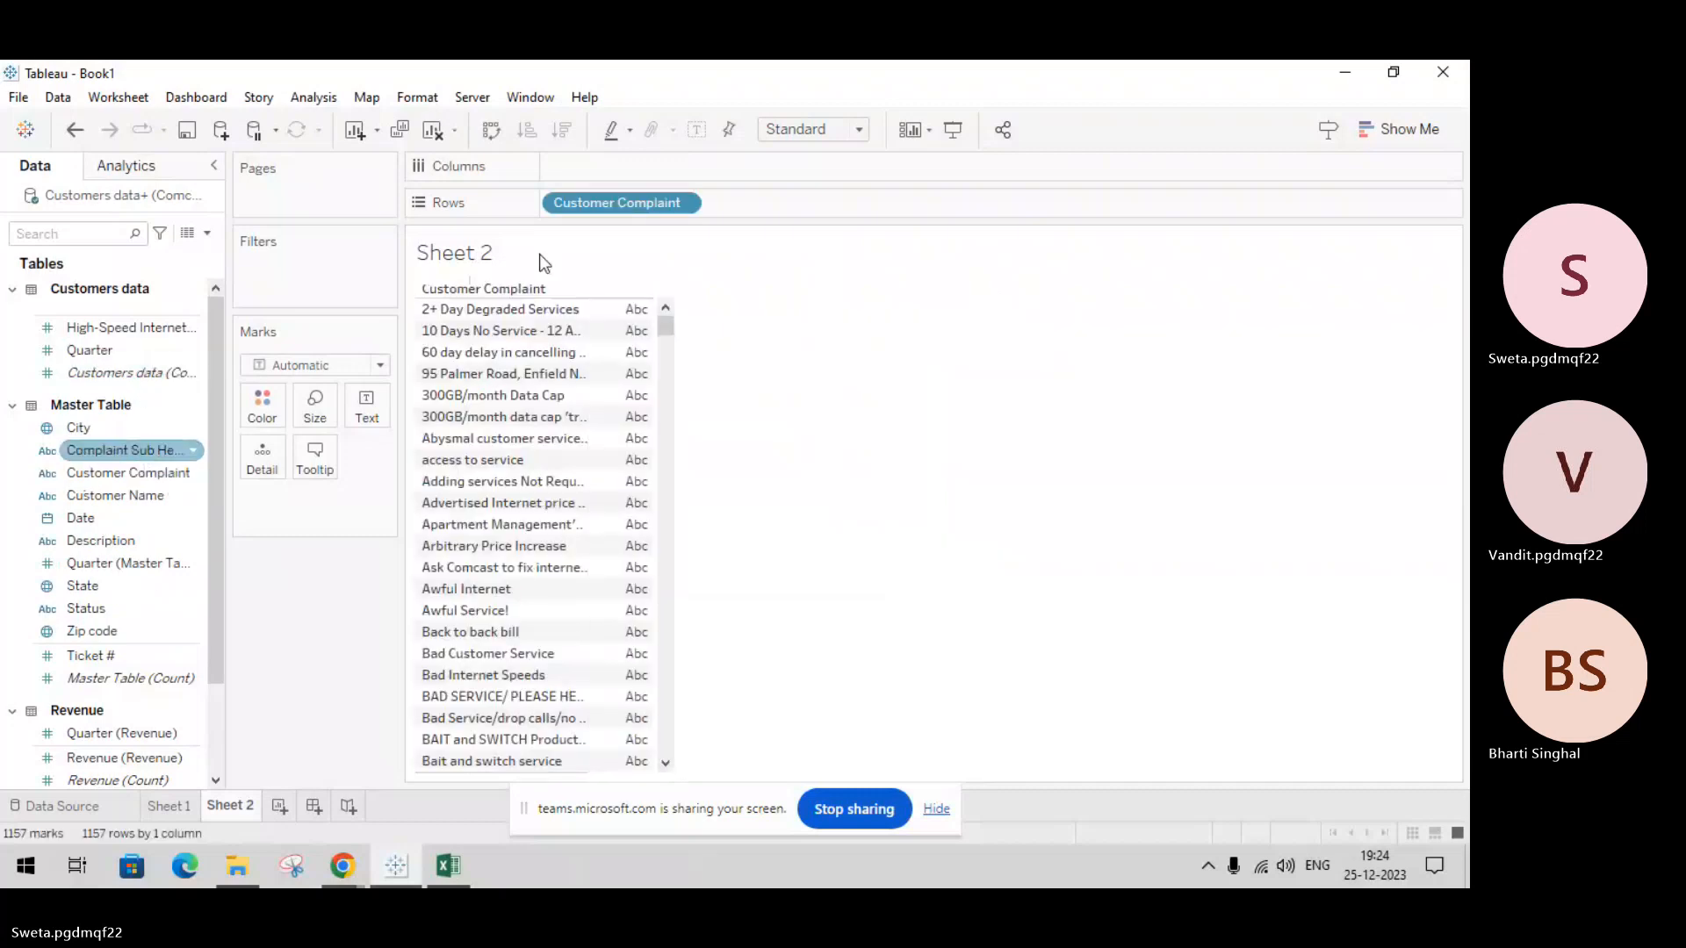
pyautogui.click(681, 204)
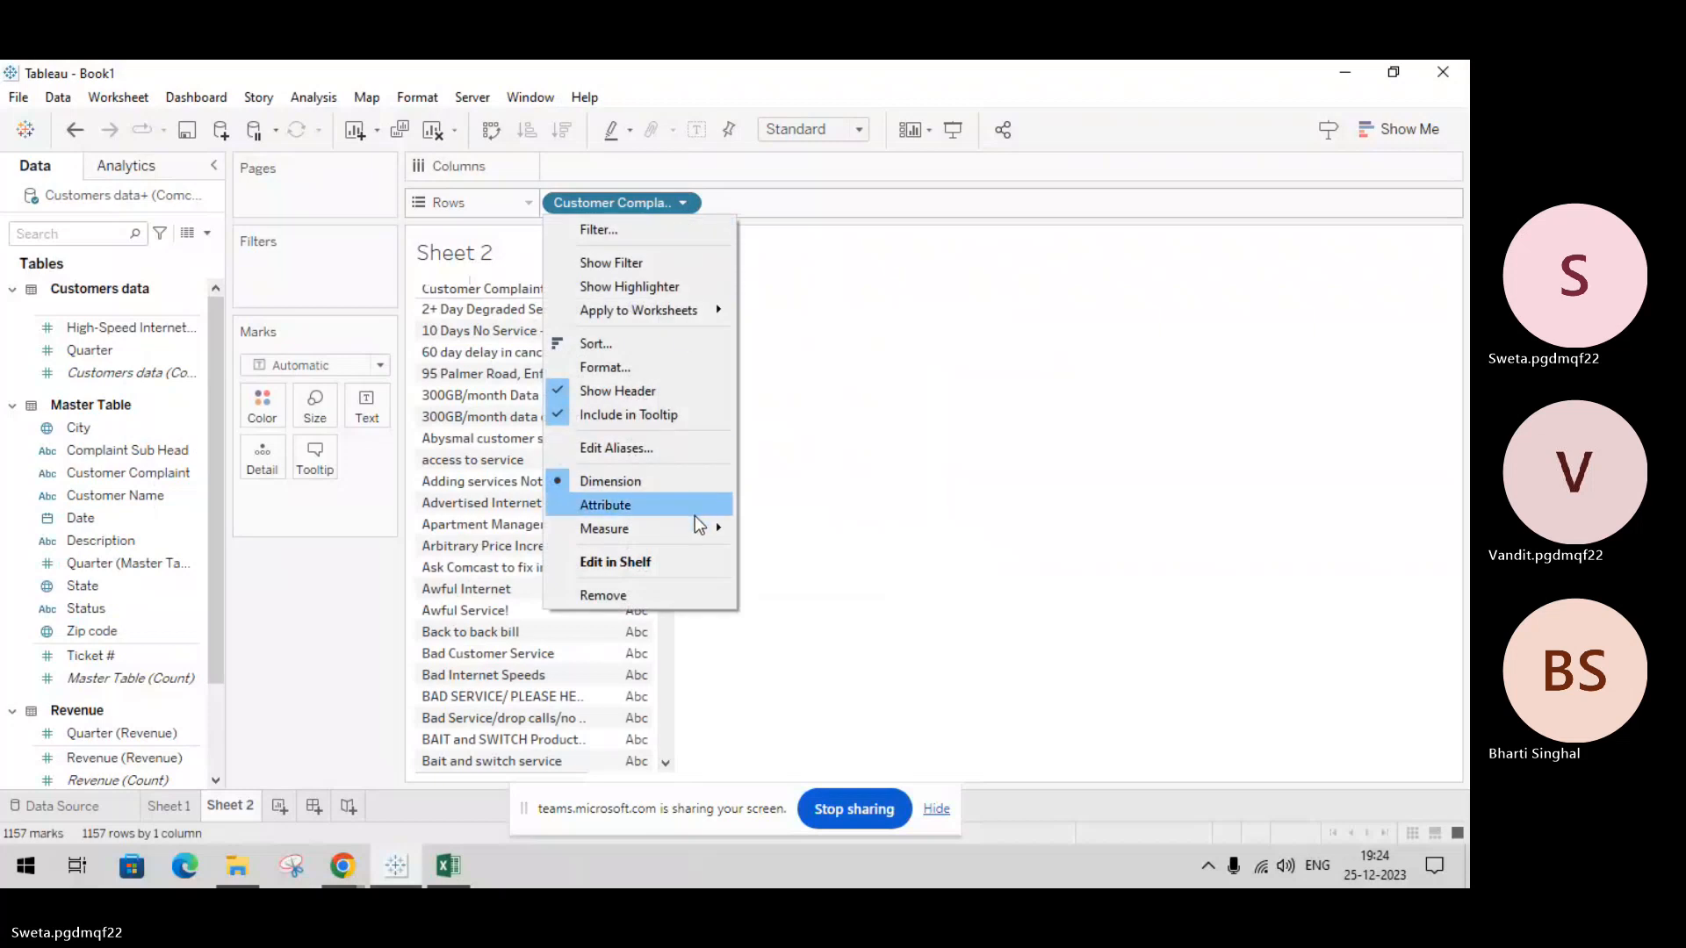
pyautogui.moveTo(703, 528)
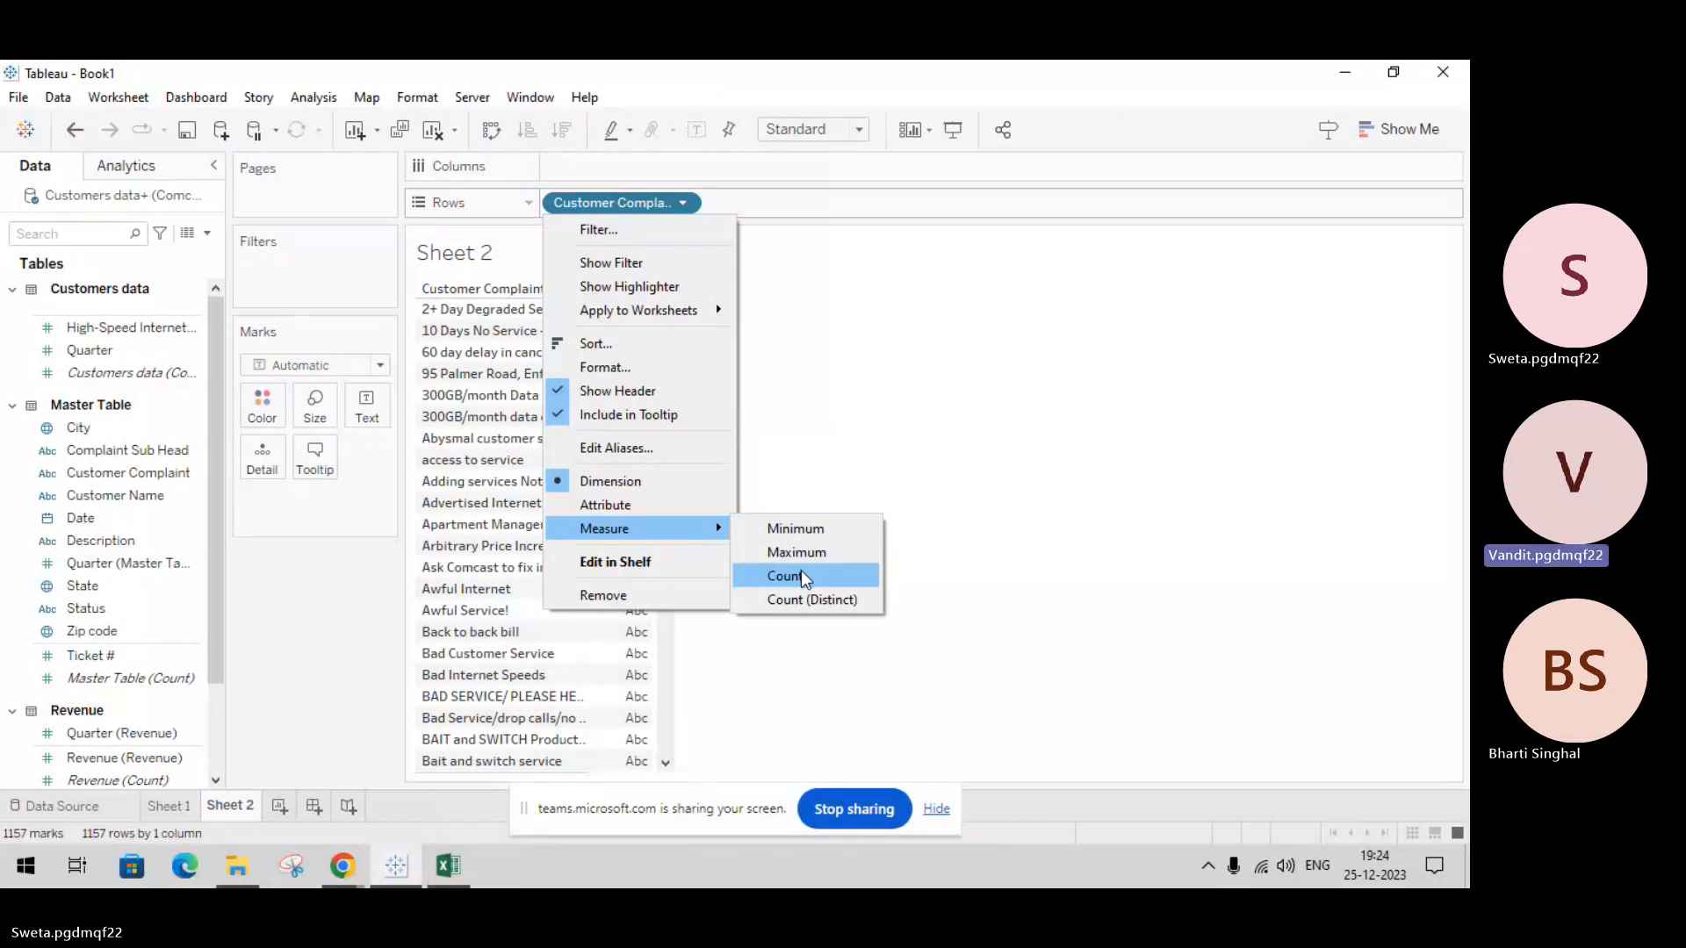
pyautogui.click(786, 404)
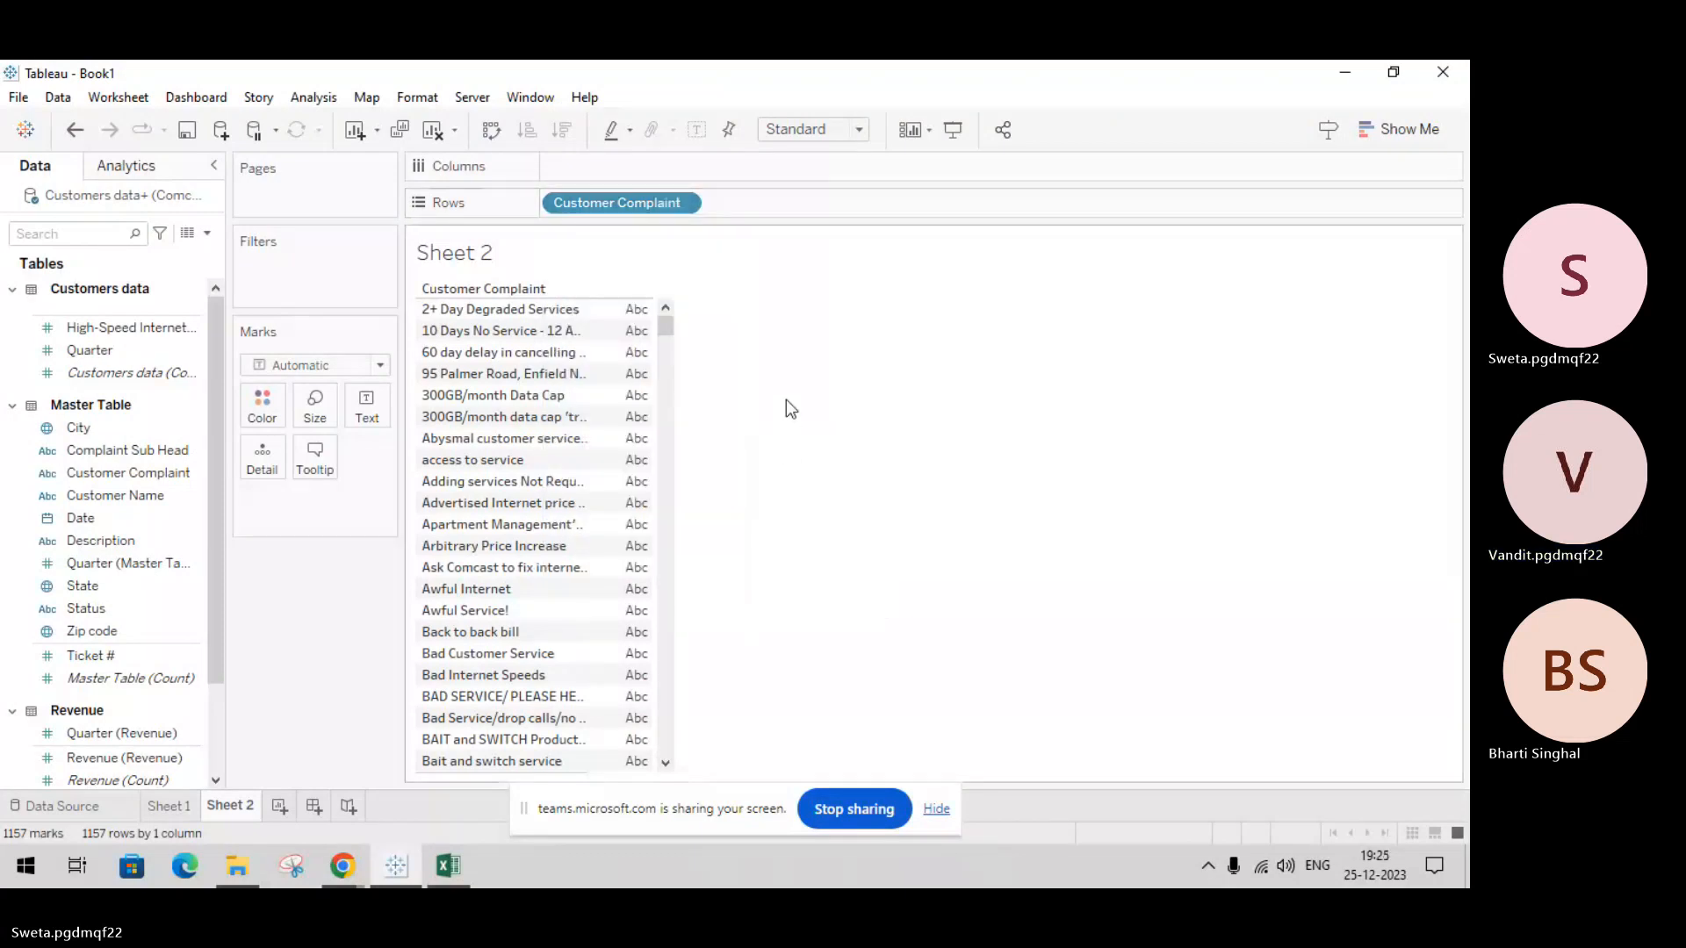
pyautogui.hotkey('ctrl', 'z')
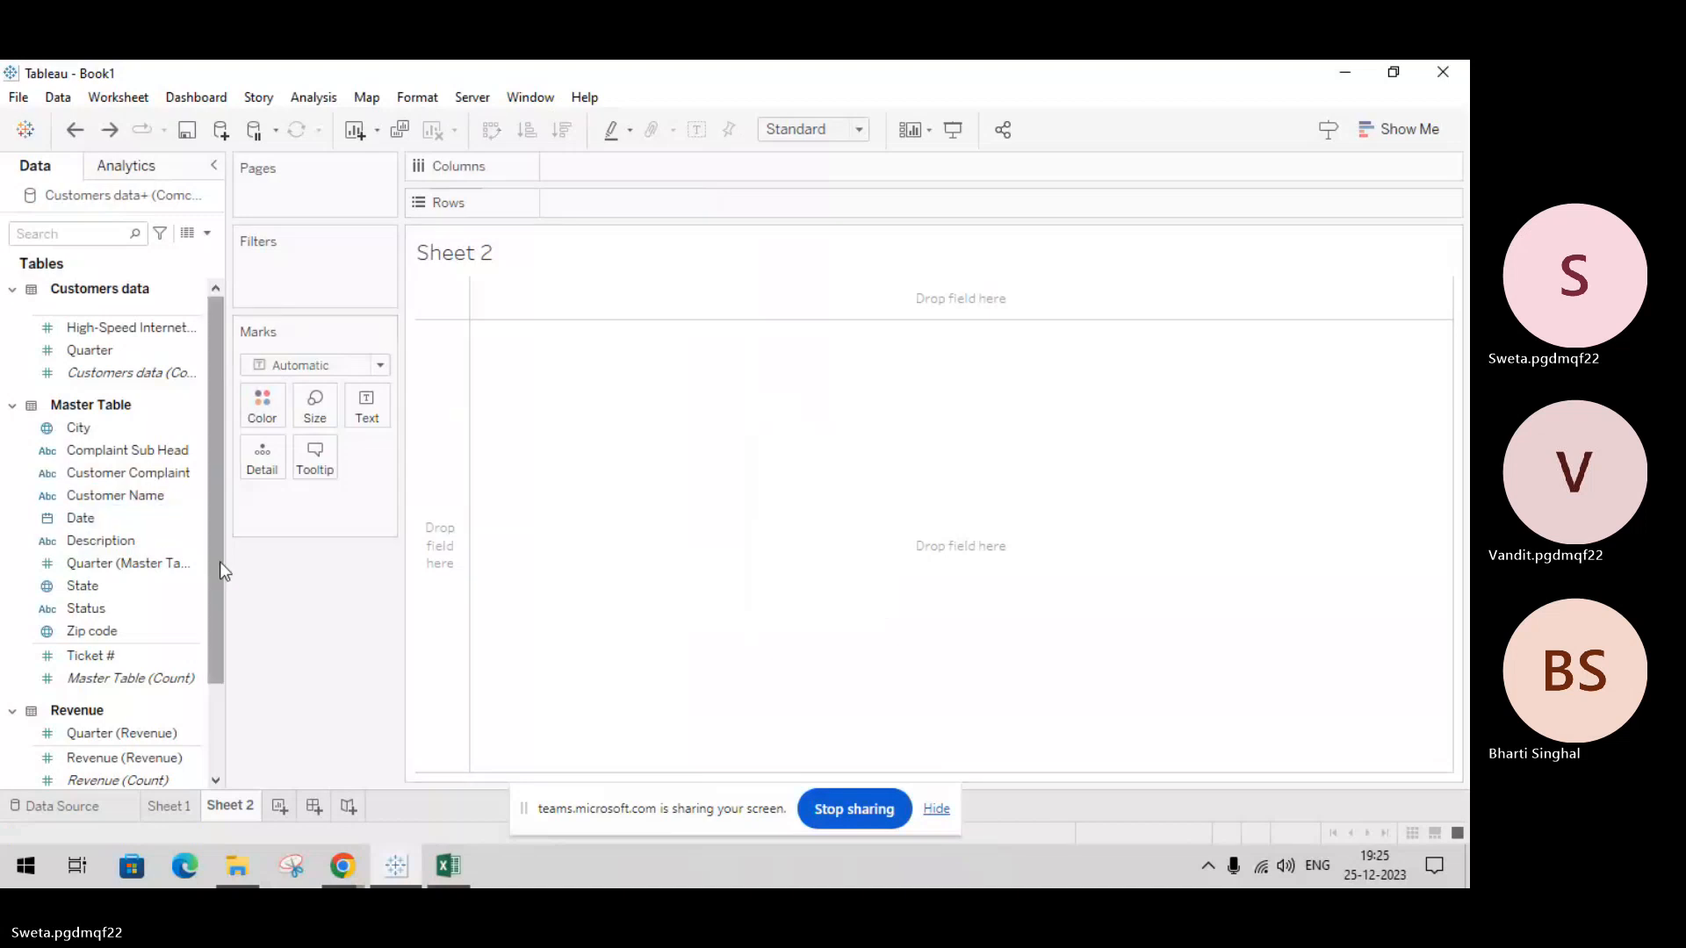
# Step: Add Complaint Sub Head from the Master Table to the rows of Sheet 2 as a Count measure
pyautogui.moveTo(218, 563); pyautogui.dragTo(226, 670)
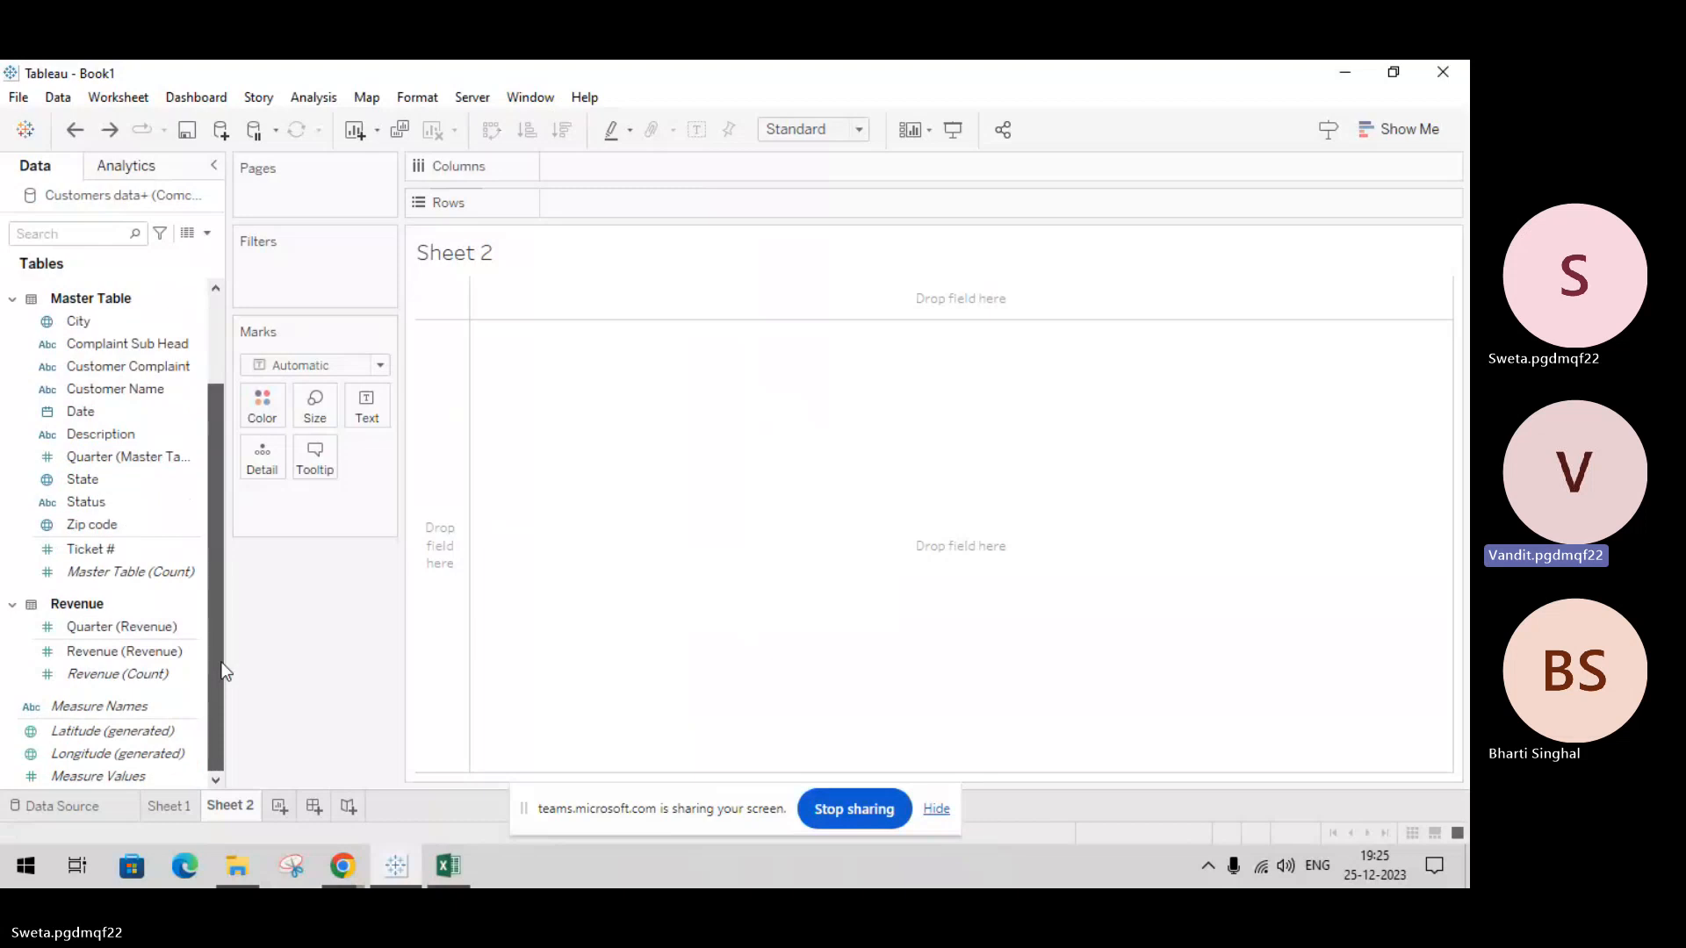
pyautogui.moveTo(226, 672); pyautogui.dragTo(211, 619)
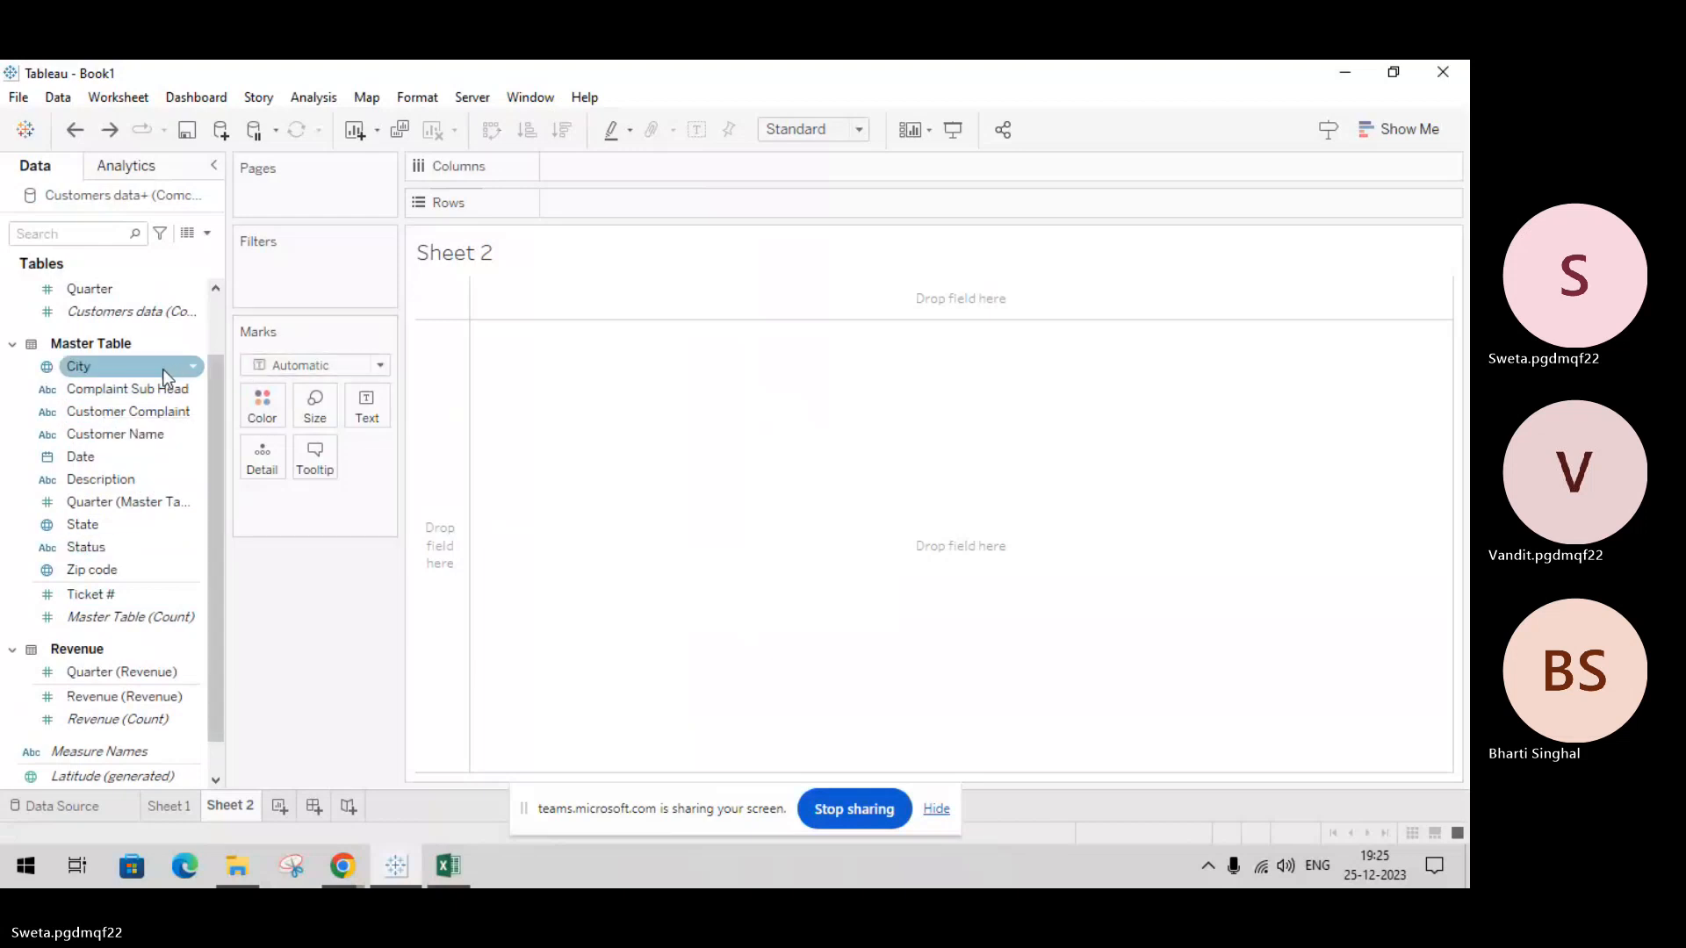
pyautogui.doubleClick(162, 391)
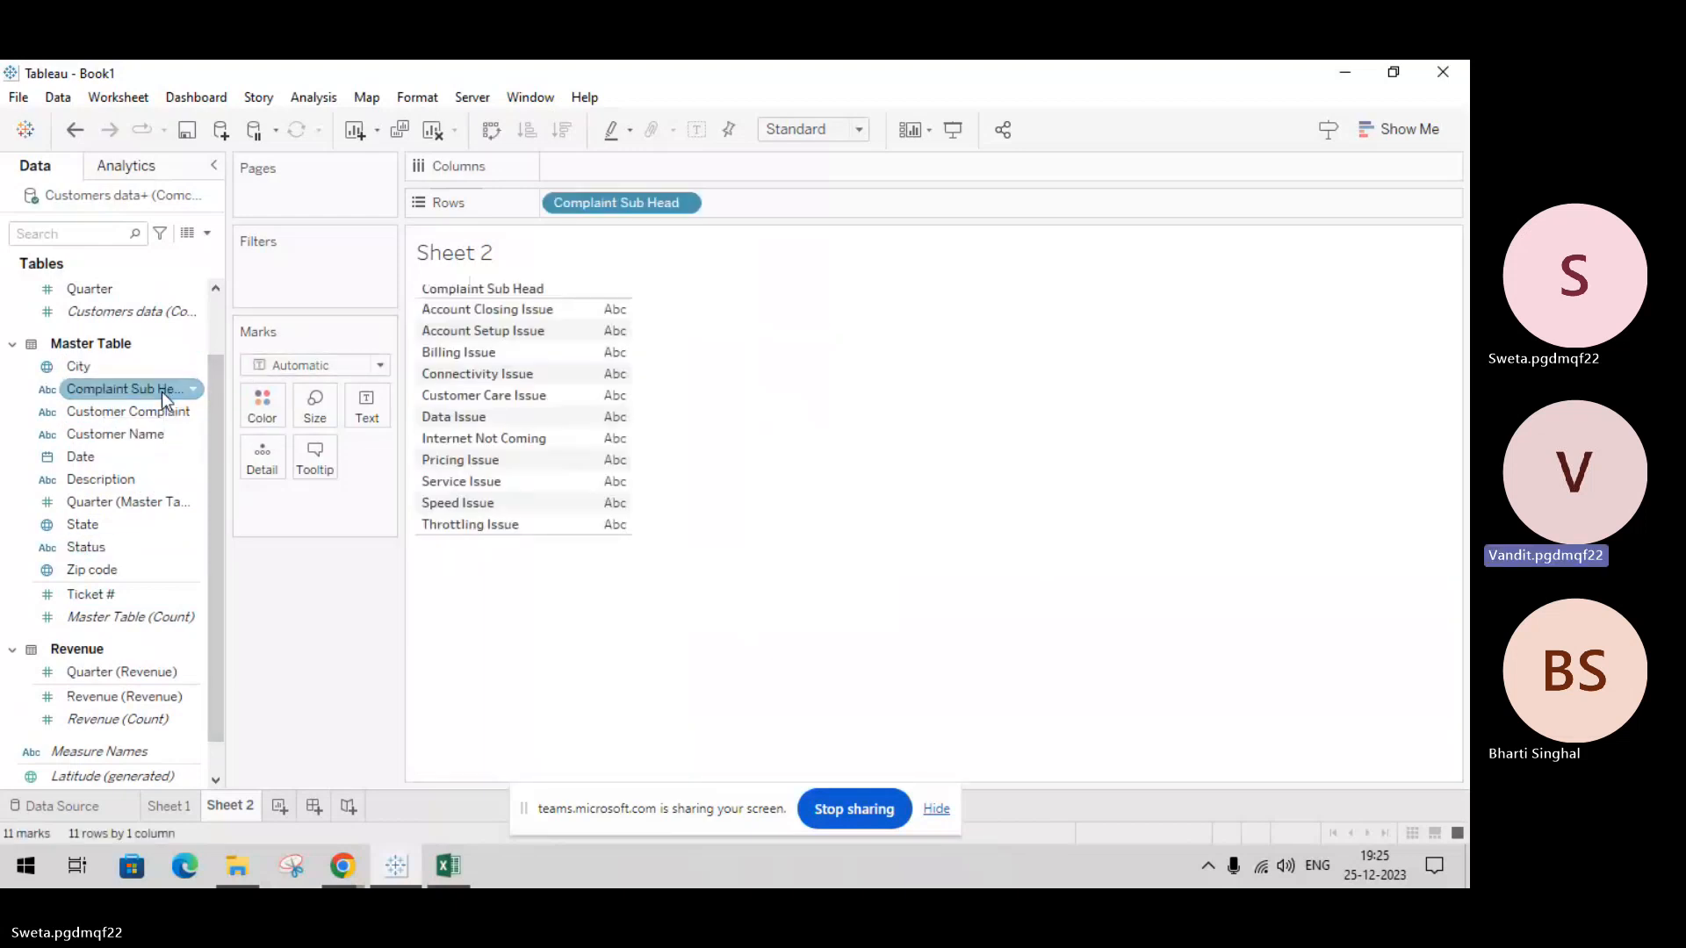
pyautogui.click(684, 203)
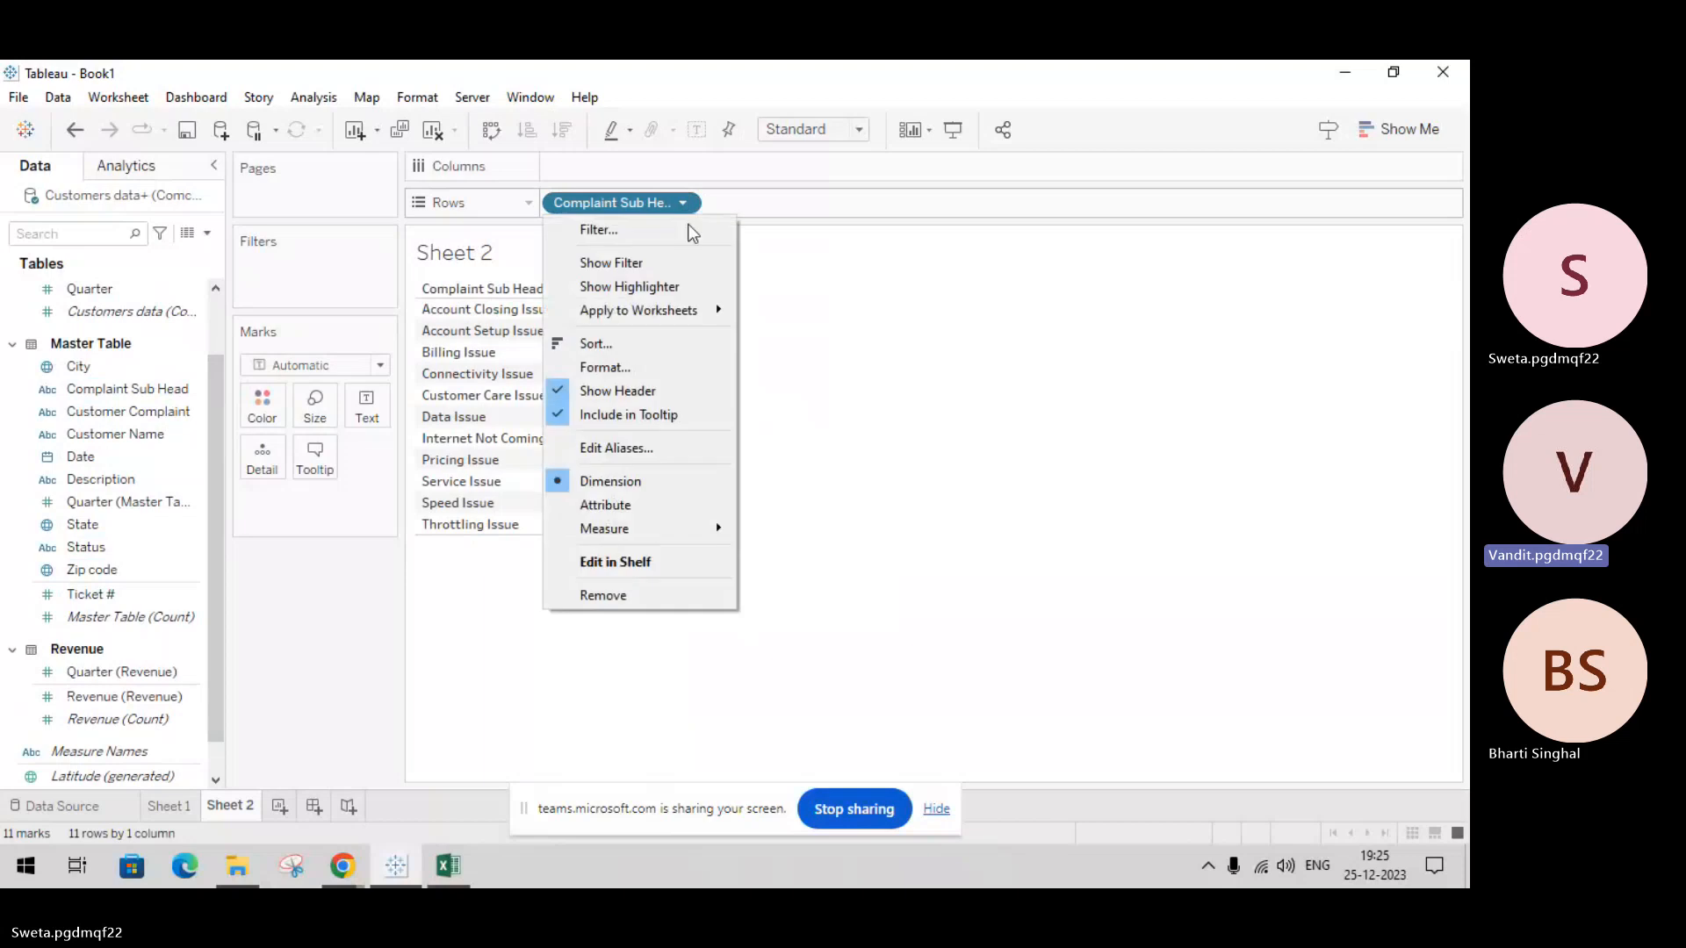
pyautogui.moveTo(716, 528)
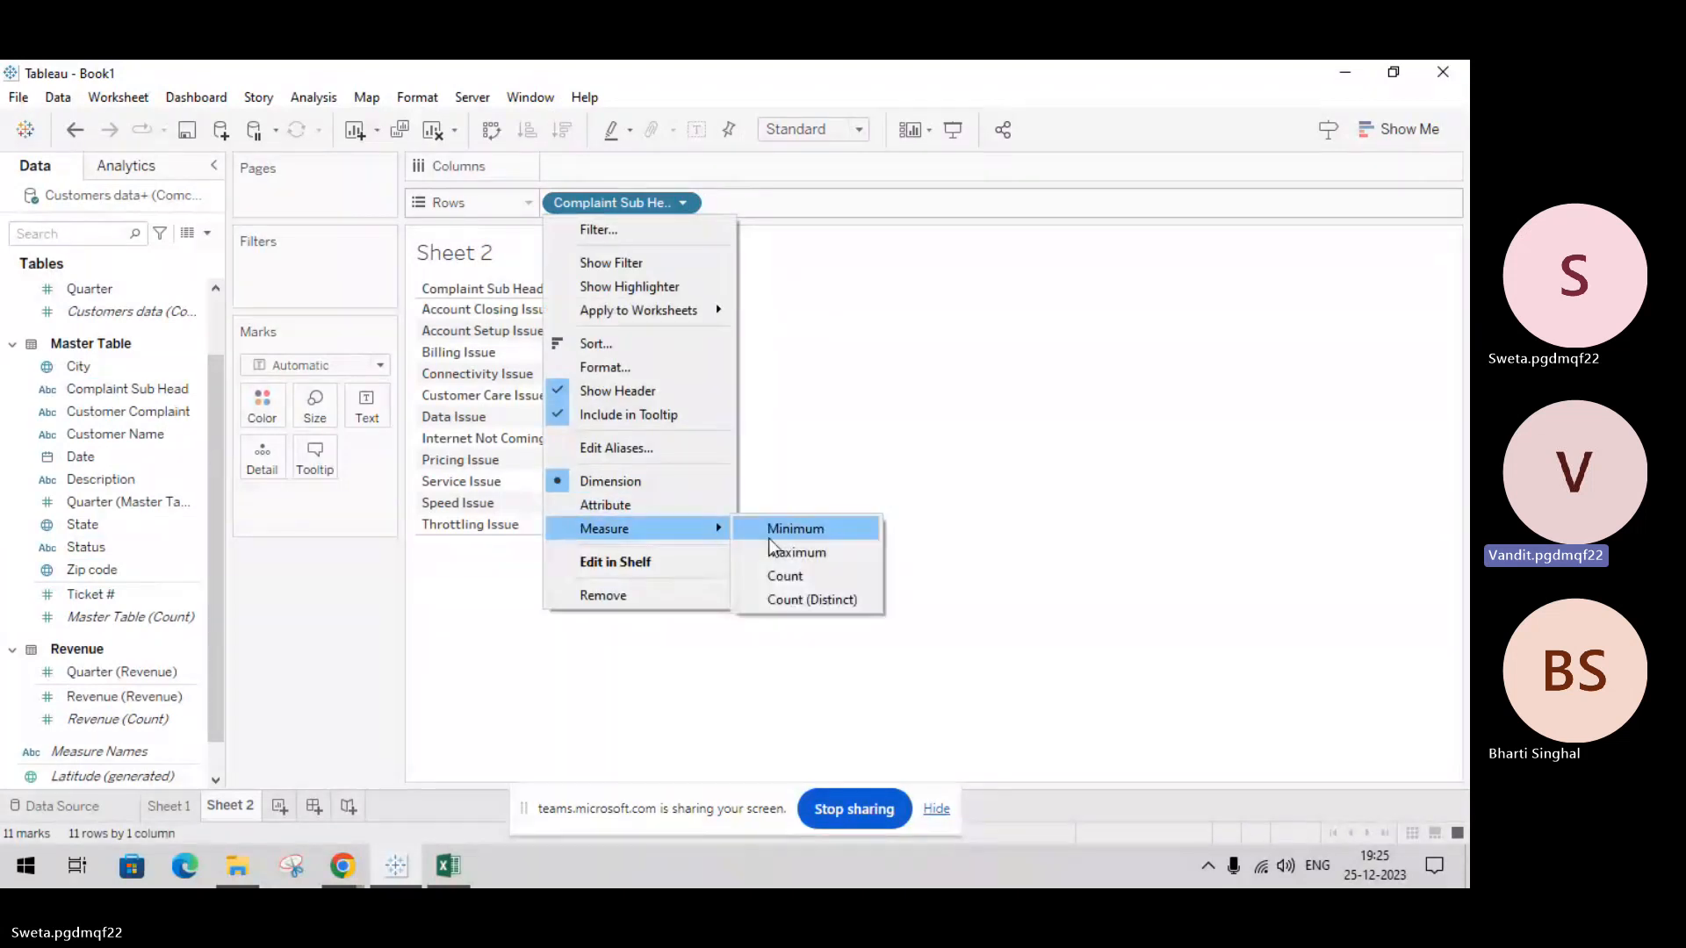
pyautogui.click(790, 575)
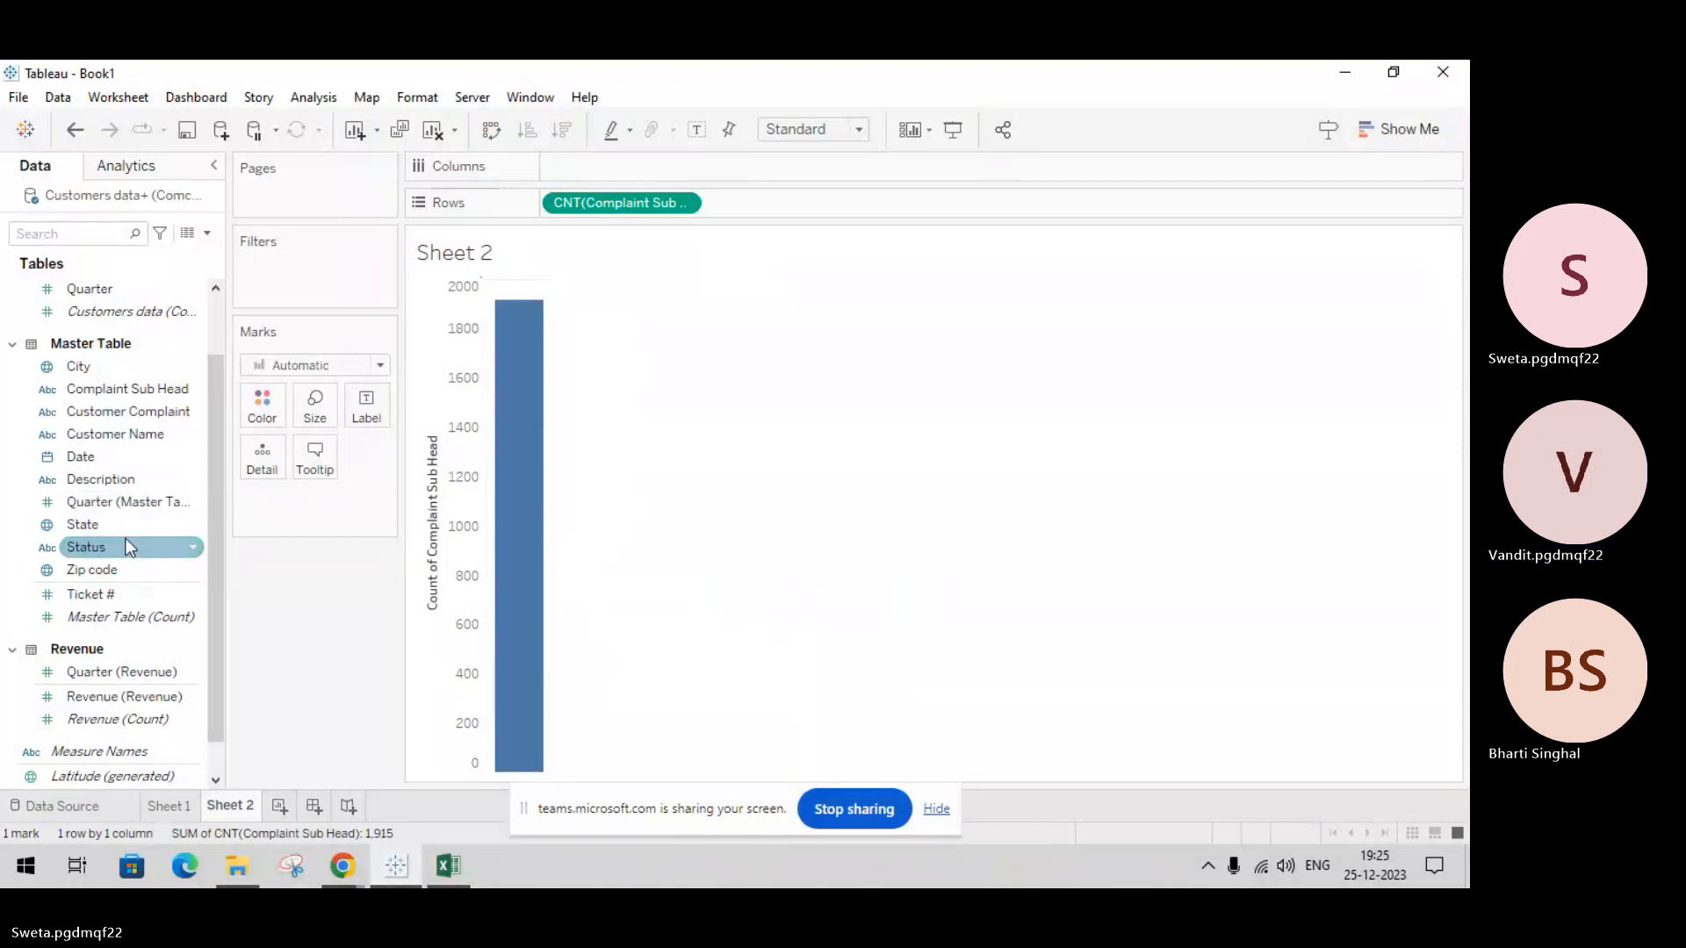
# Step: Break the complaint count down by Status in the columns and colour the bars by Status
pyautogui.moveTo(125, 539); pyautogui.dragTo(624, 156)
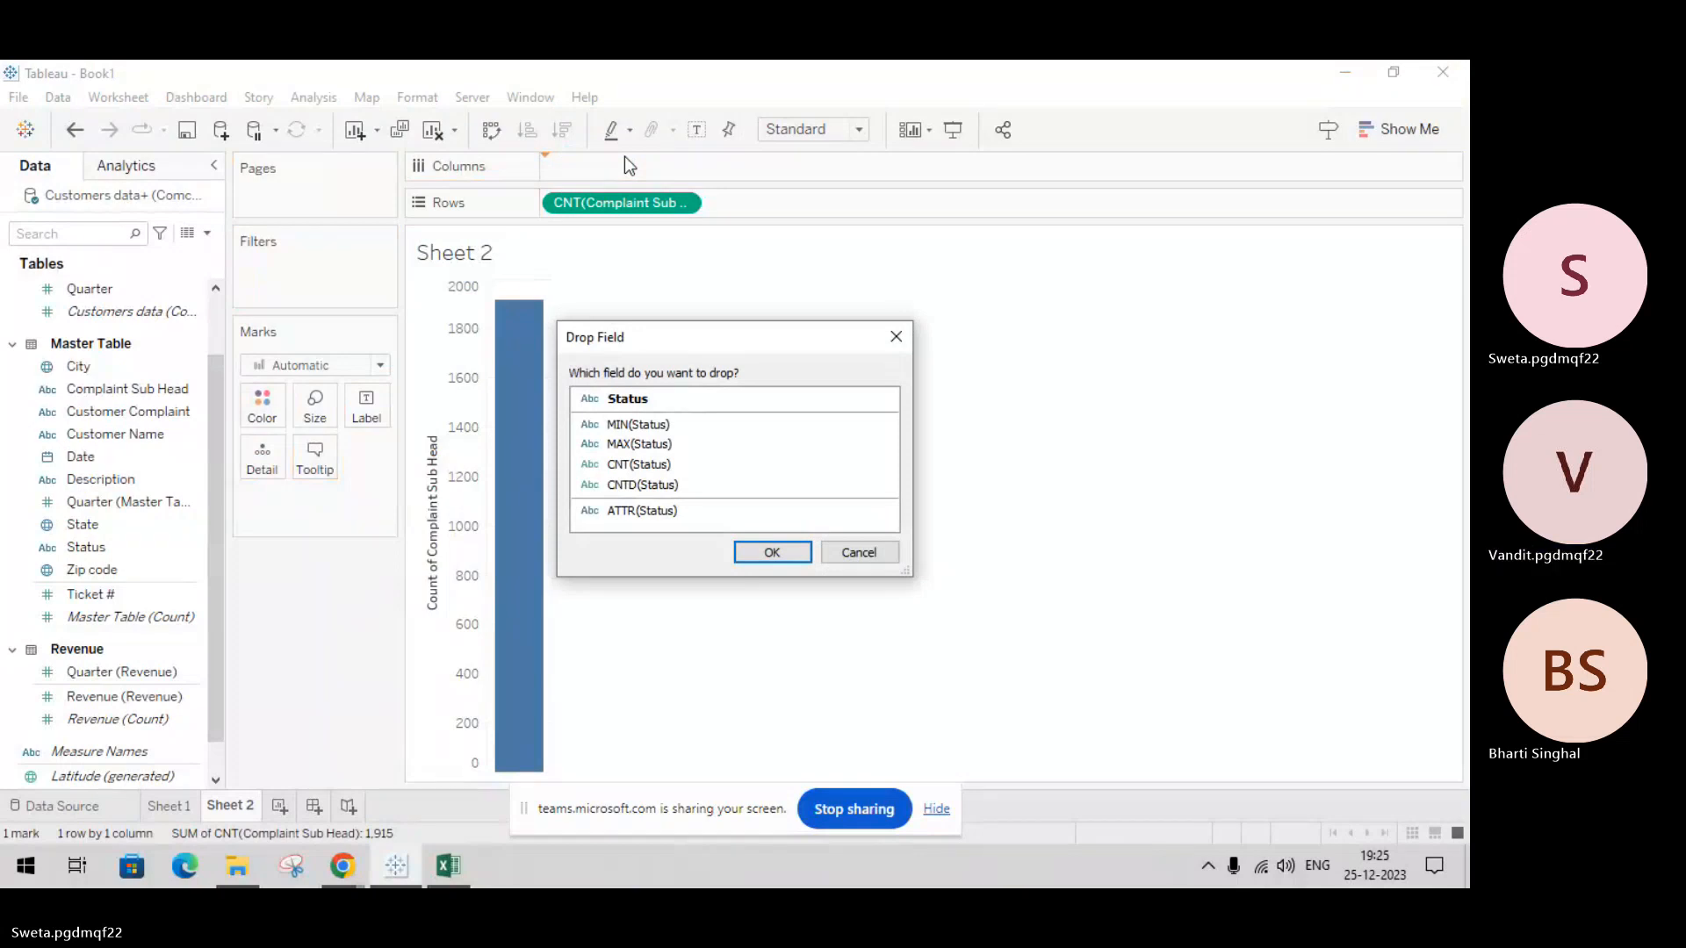
pyautogui.click(787, 551)
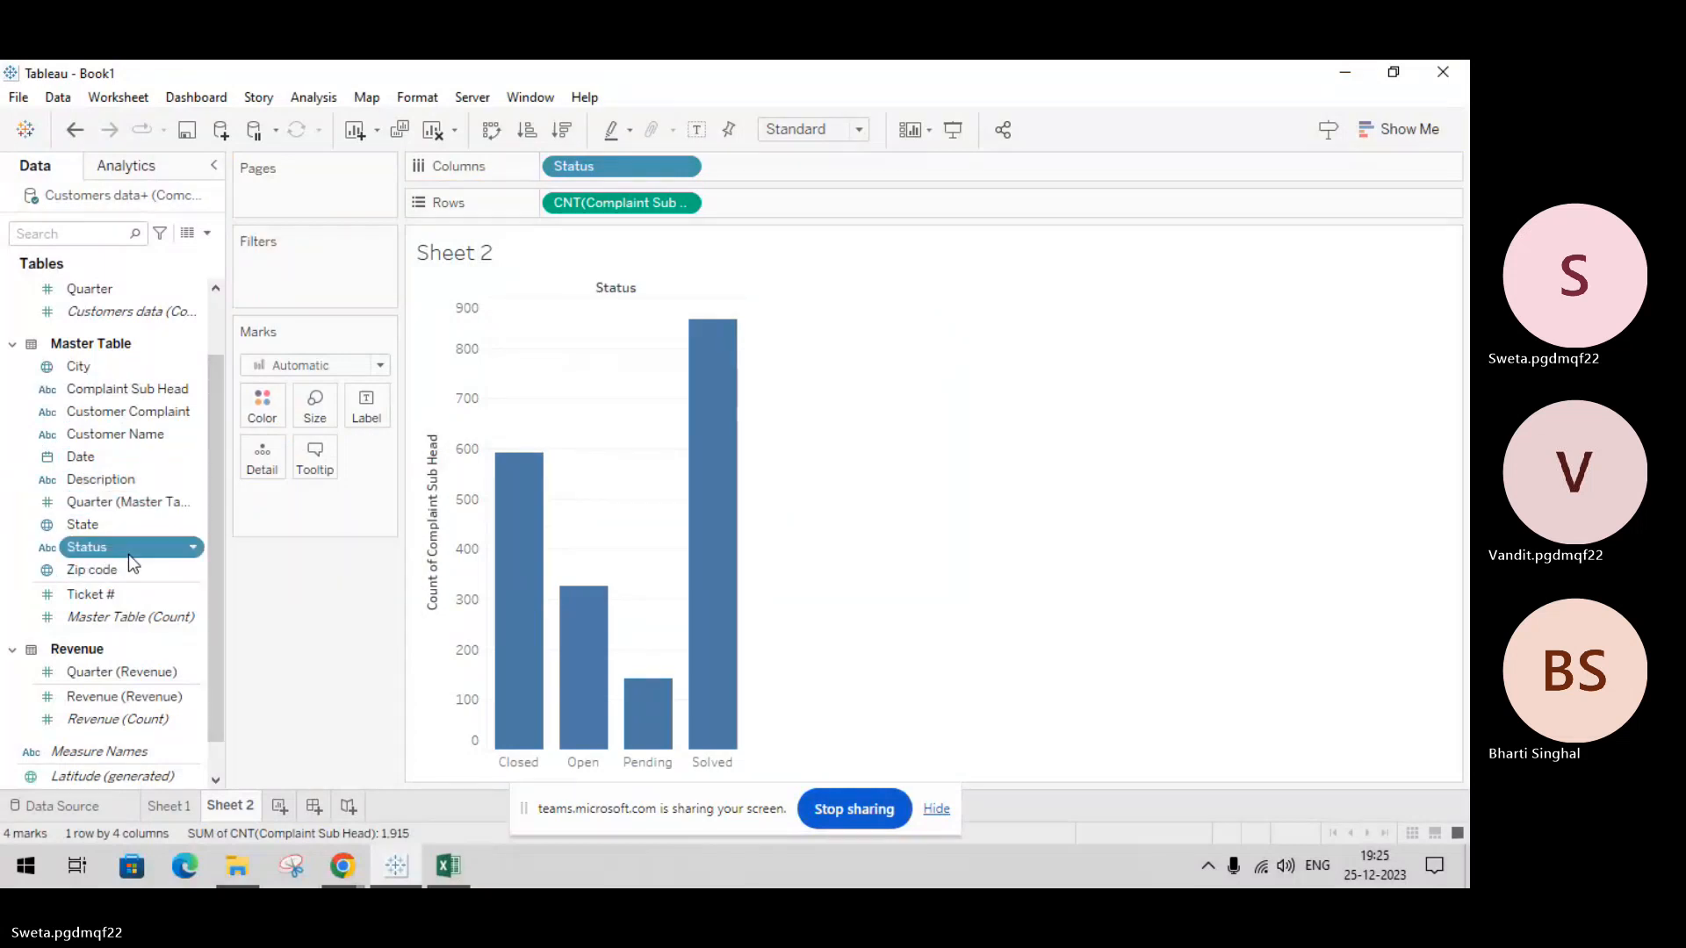
pyautogui.moveTo(129, 555); pyautogui.dragTo(260, 419)
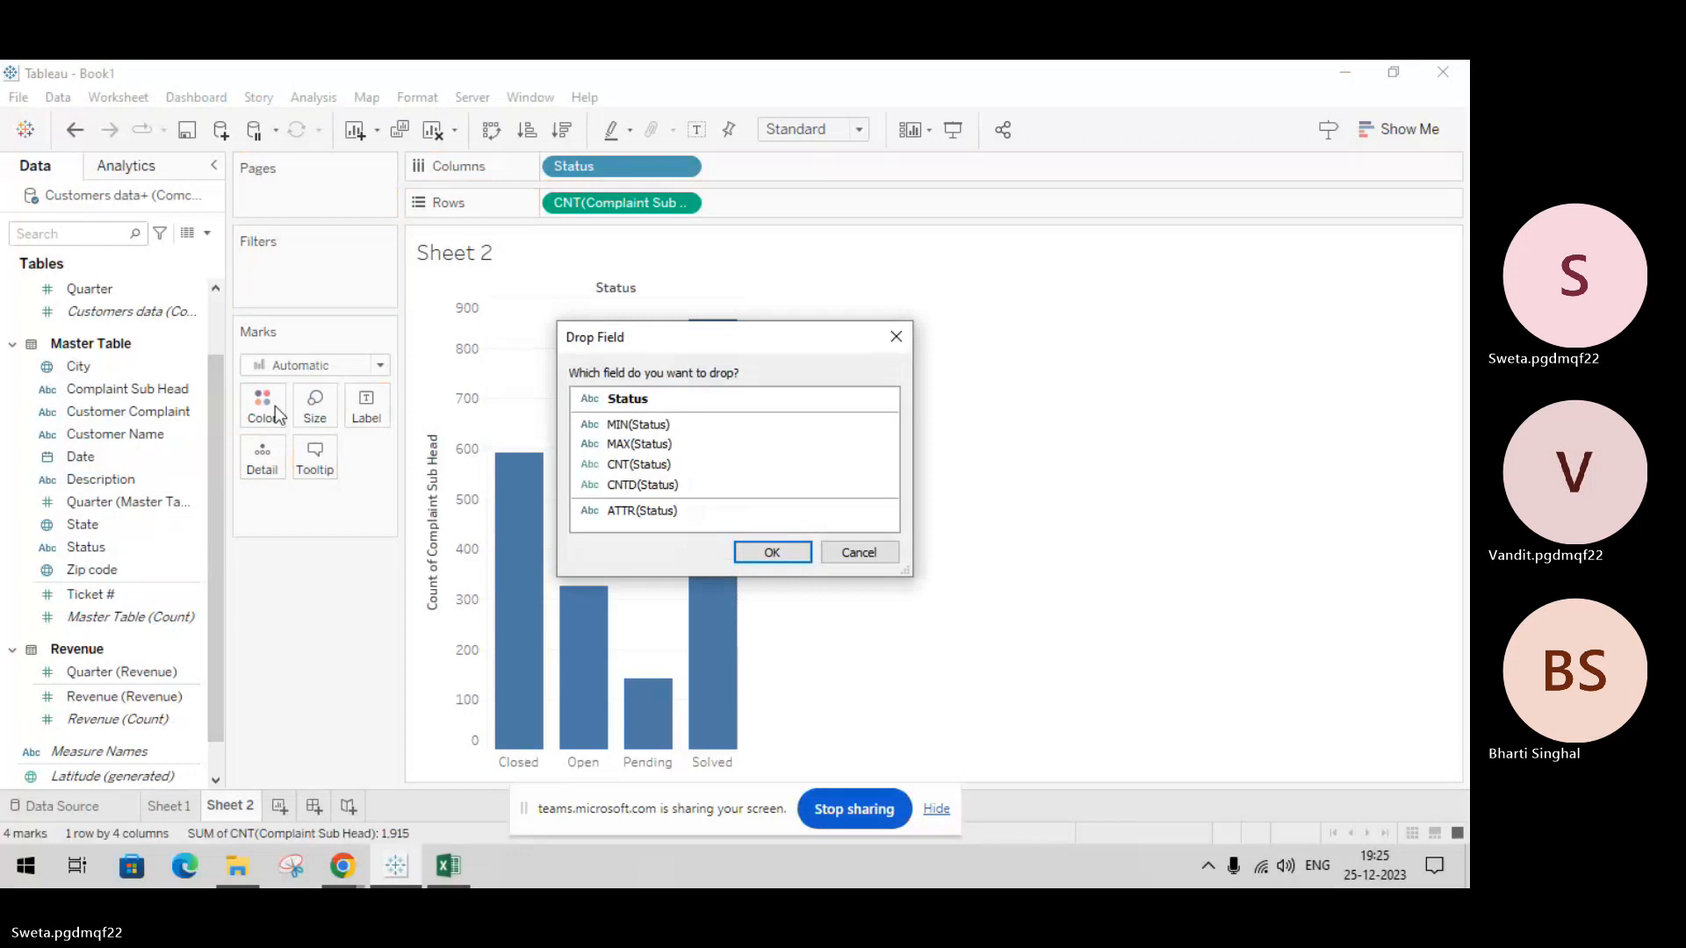
pyautogui.click(772, 552)
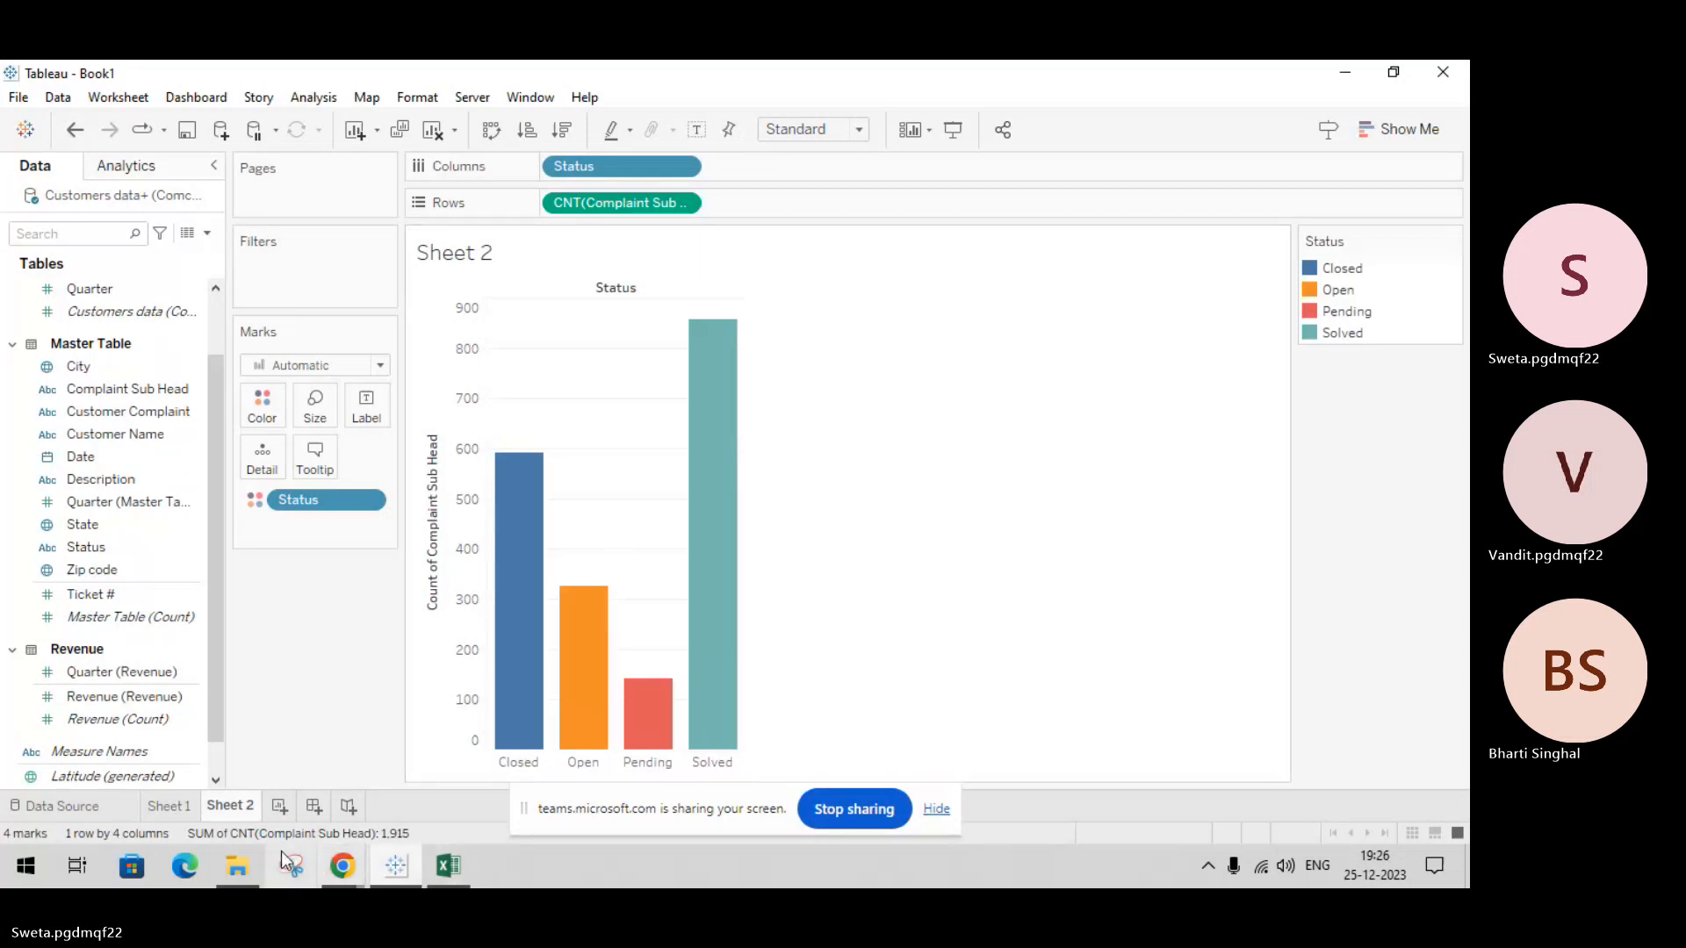
# Step: Rename Sheet 2 as Complaint Status
pyautogui.doubleClick(230, 807)
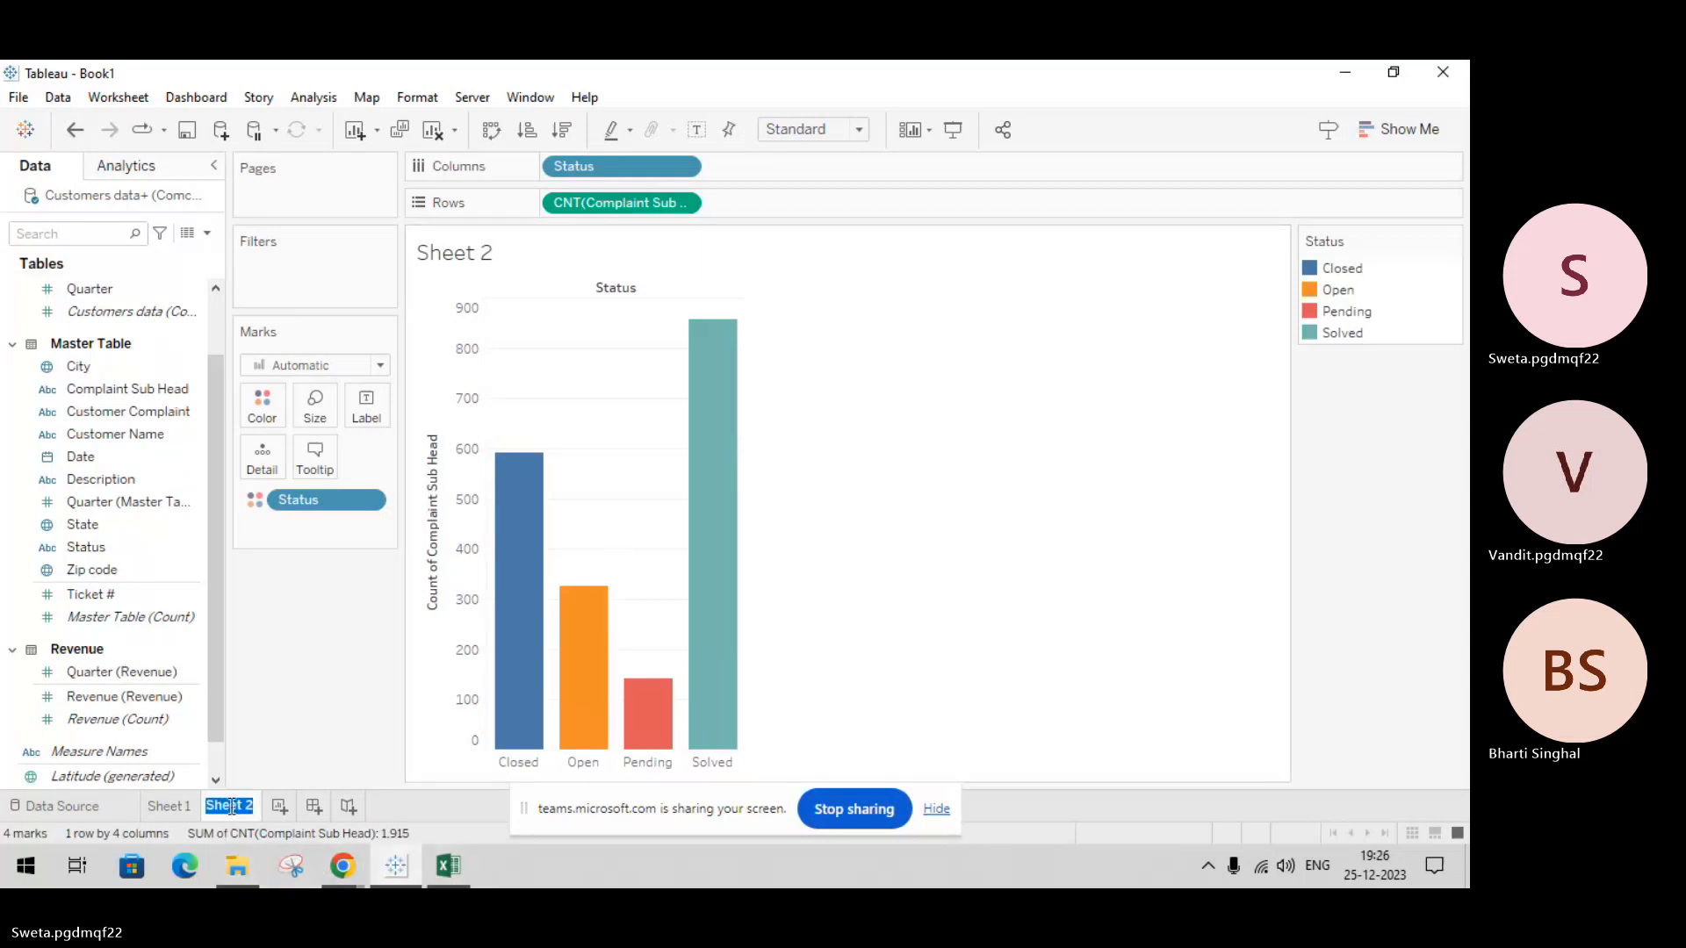
pyautogui.press('BackSpace')
pyautogui.write('C')
pyautogui.write('o')
pyautogui.write('n')
pyautogui.write('pl')
pyautogui.write('aint')
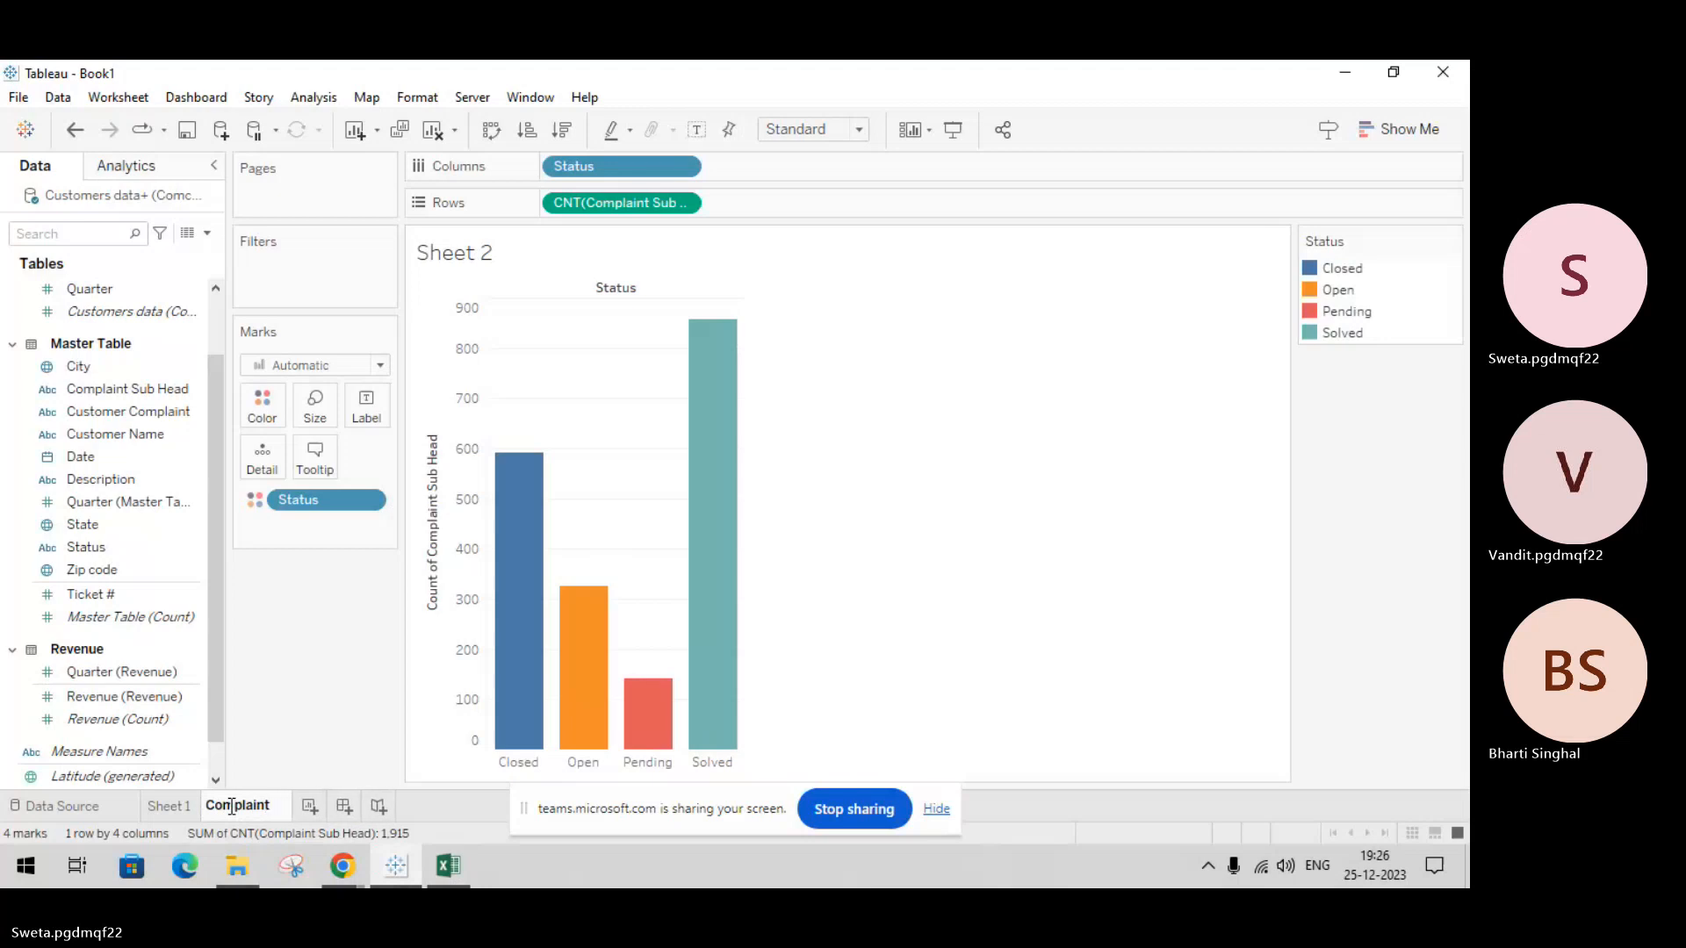
pyautogui.write(' Sta')
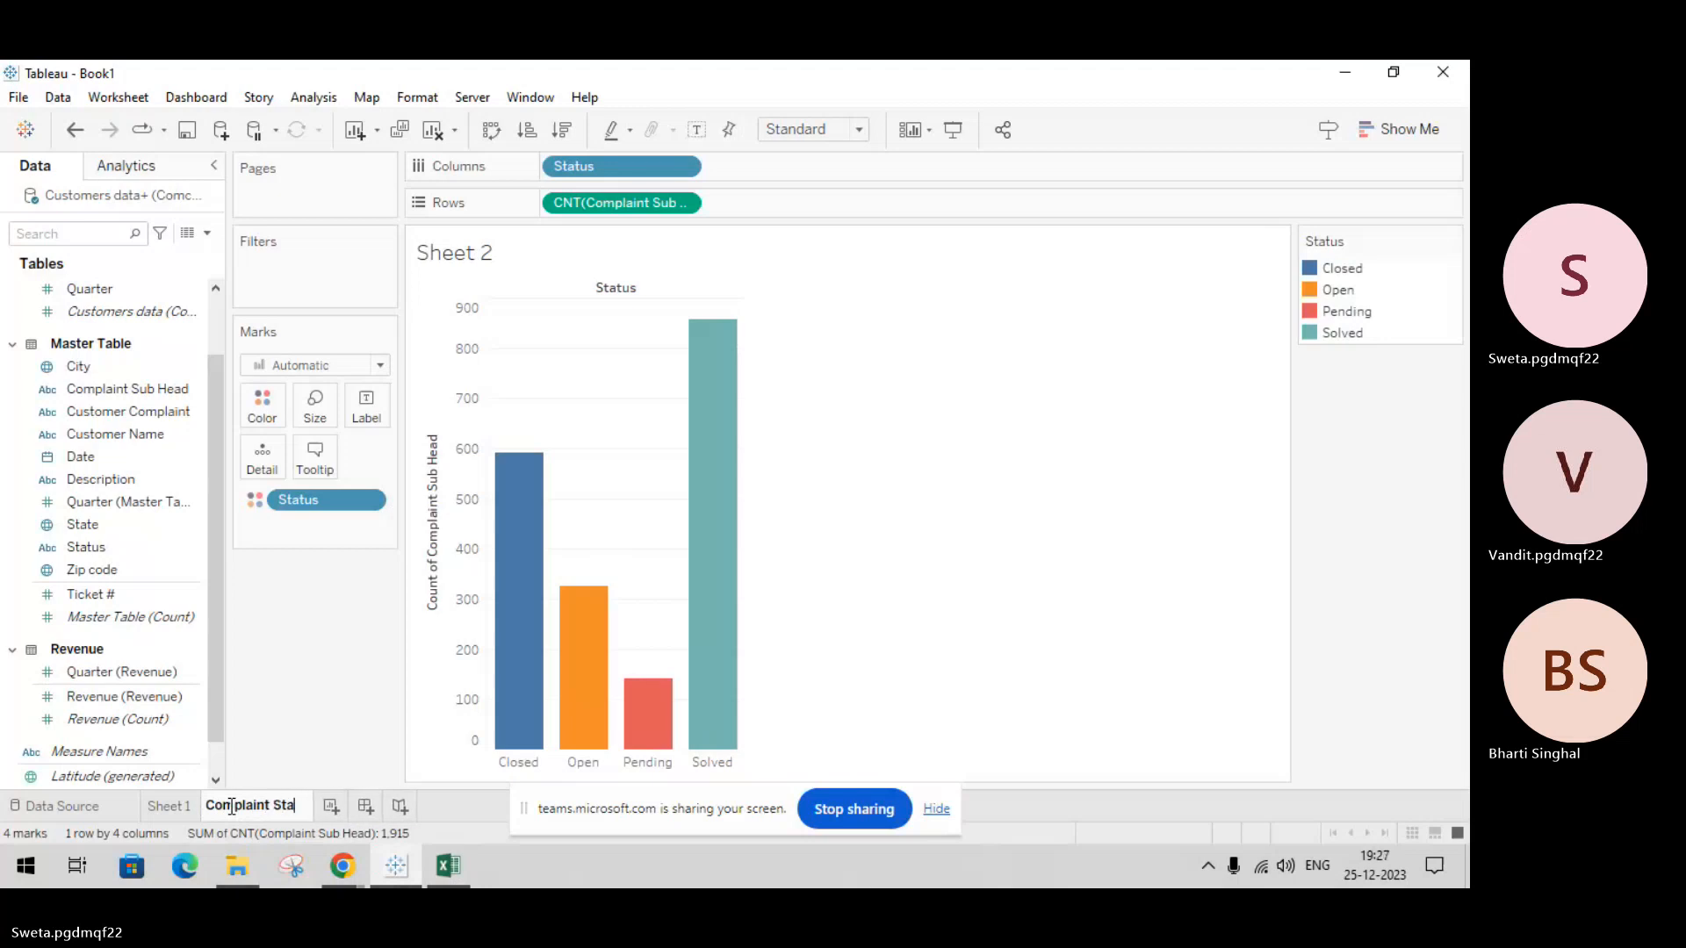
pyautogui.write('tus')
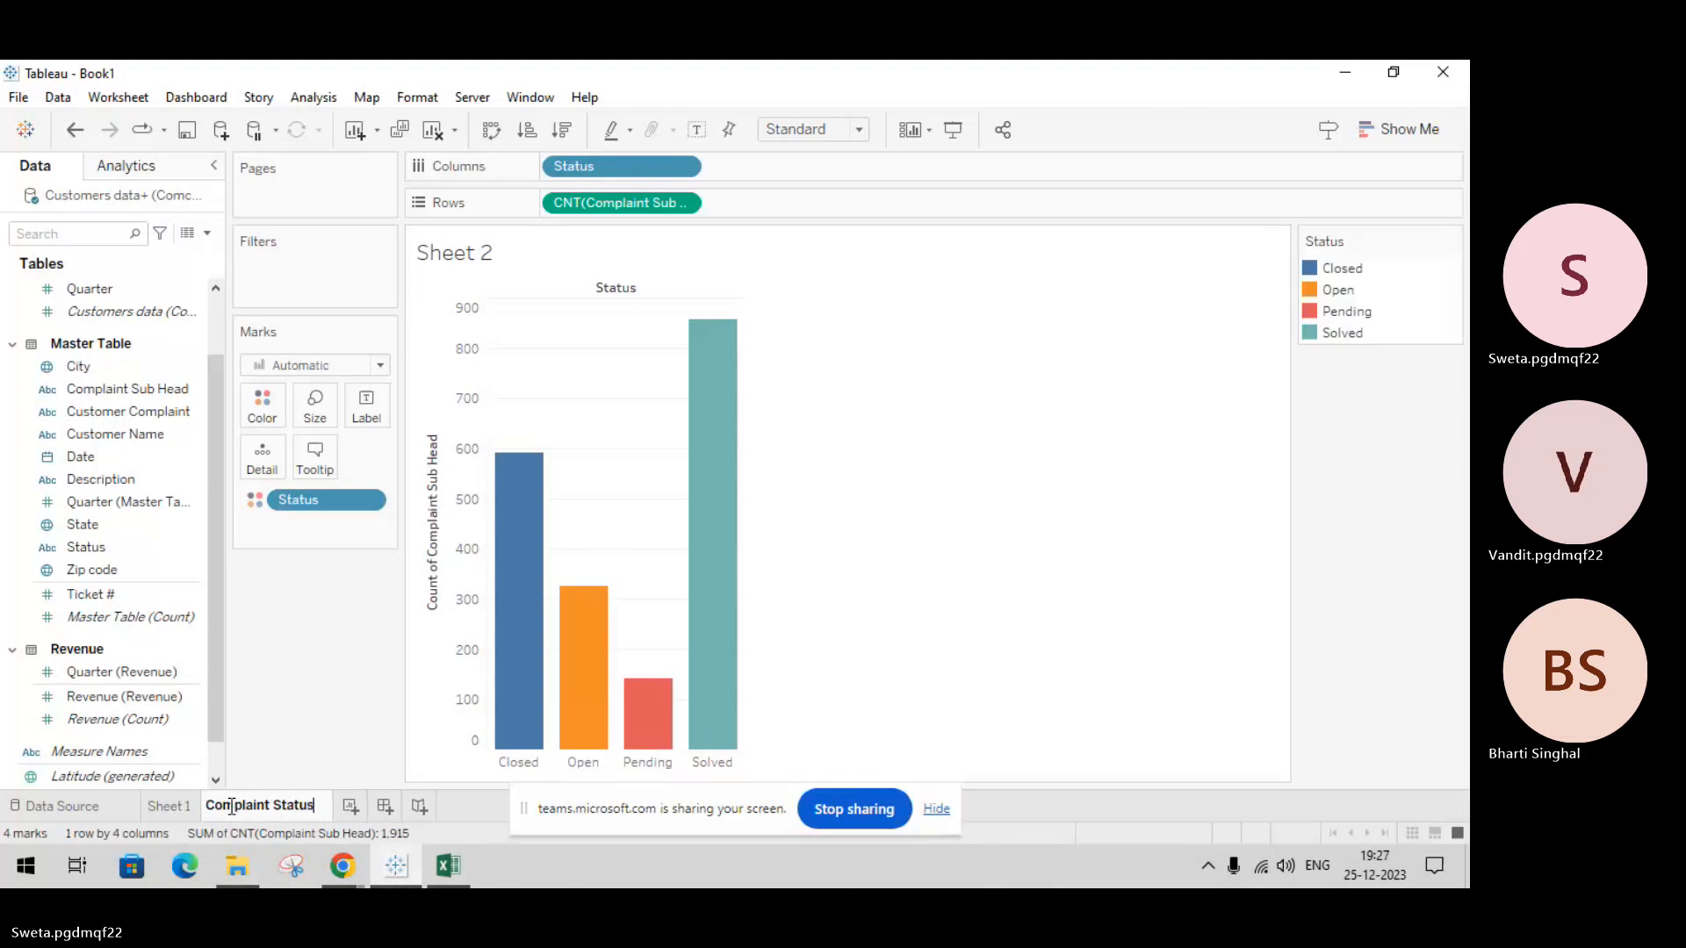
pyautogui.press('Return')
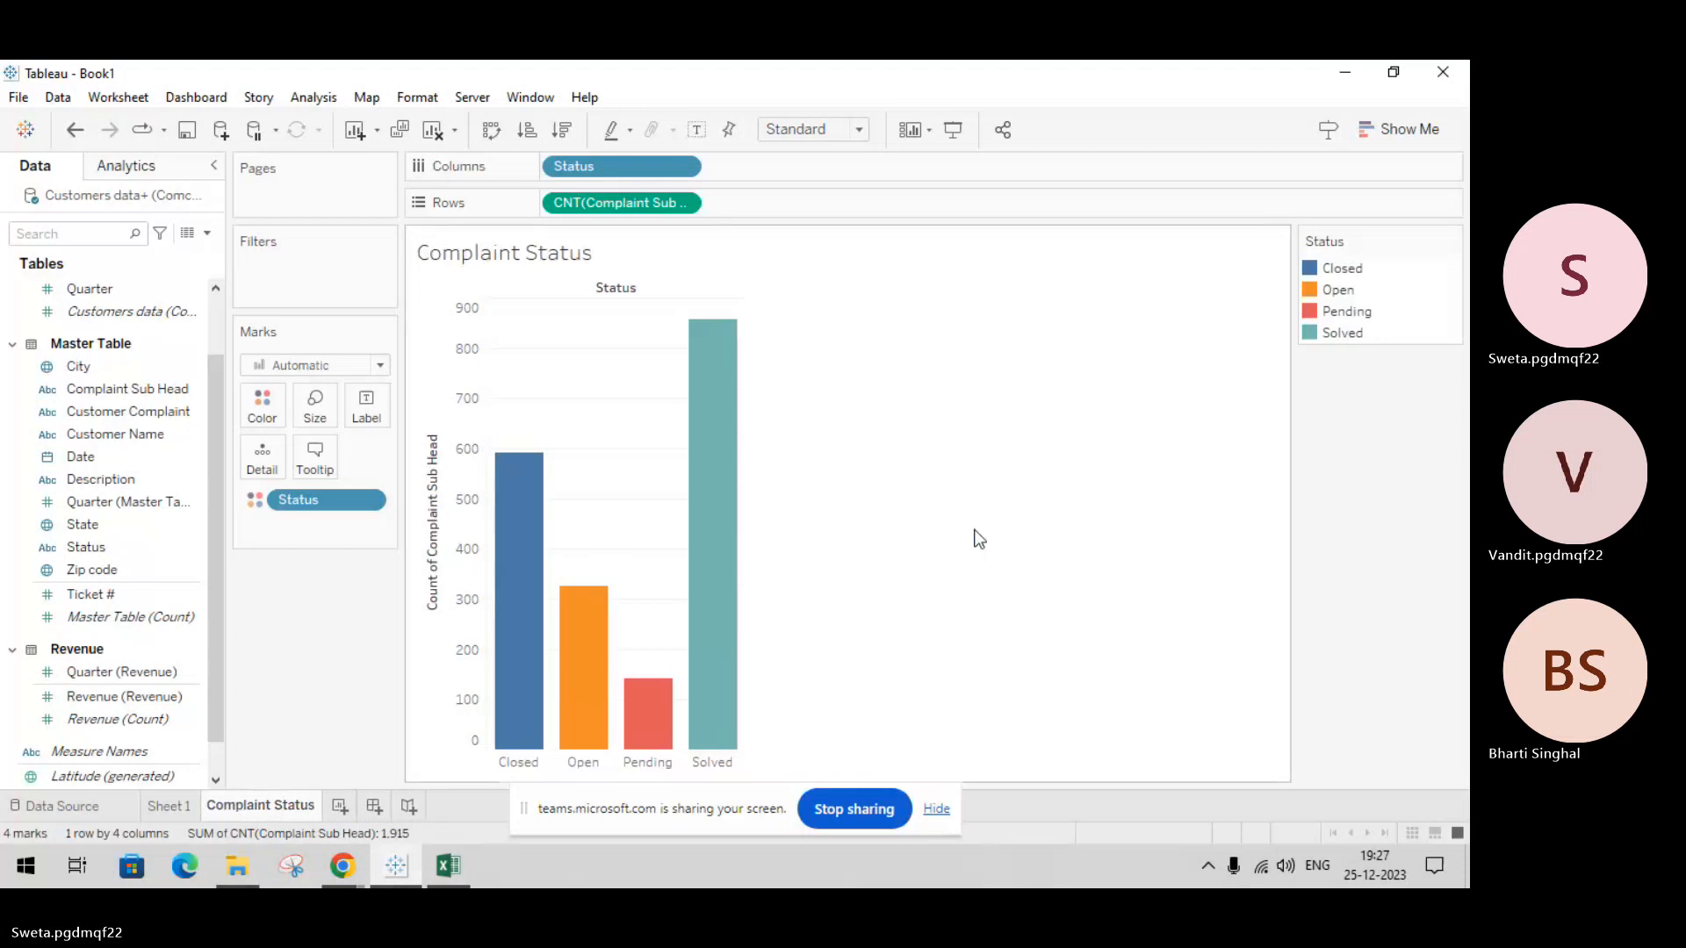
# Step: Switch to Sheet 1 and fit its bar chart to Entire View
pyautogui.click(186, 806)
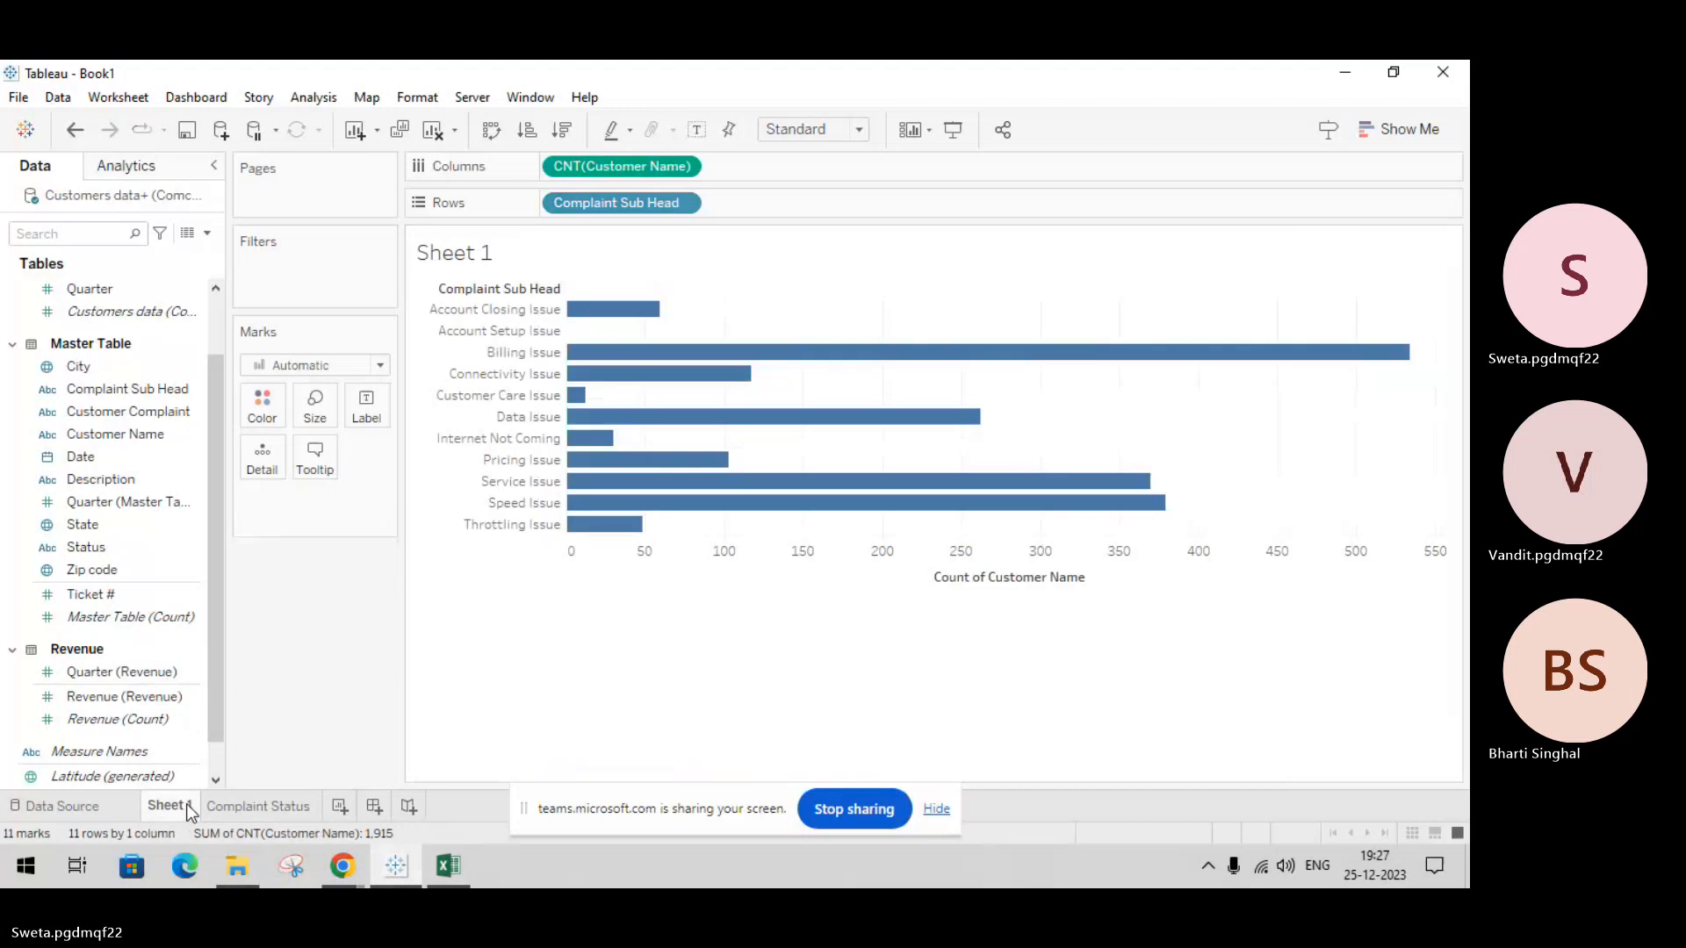
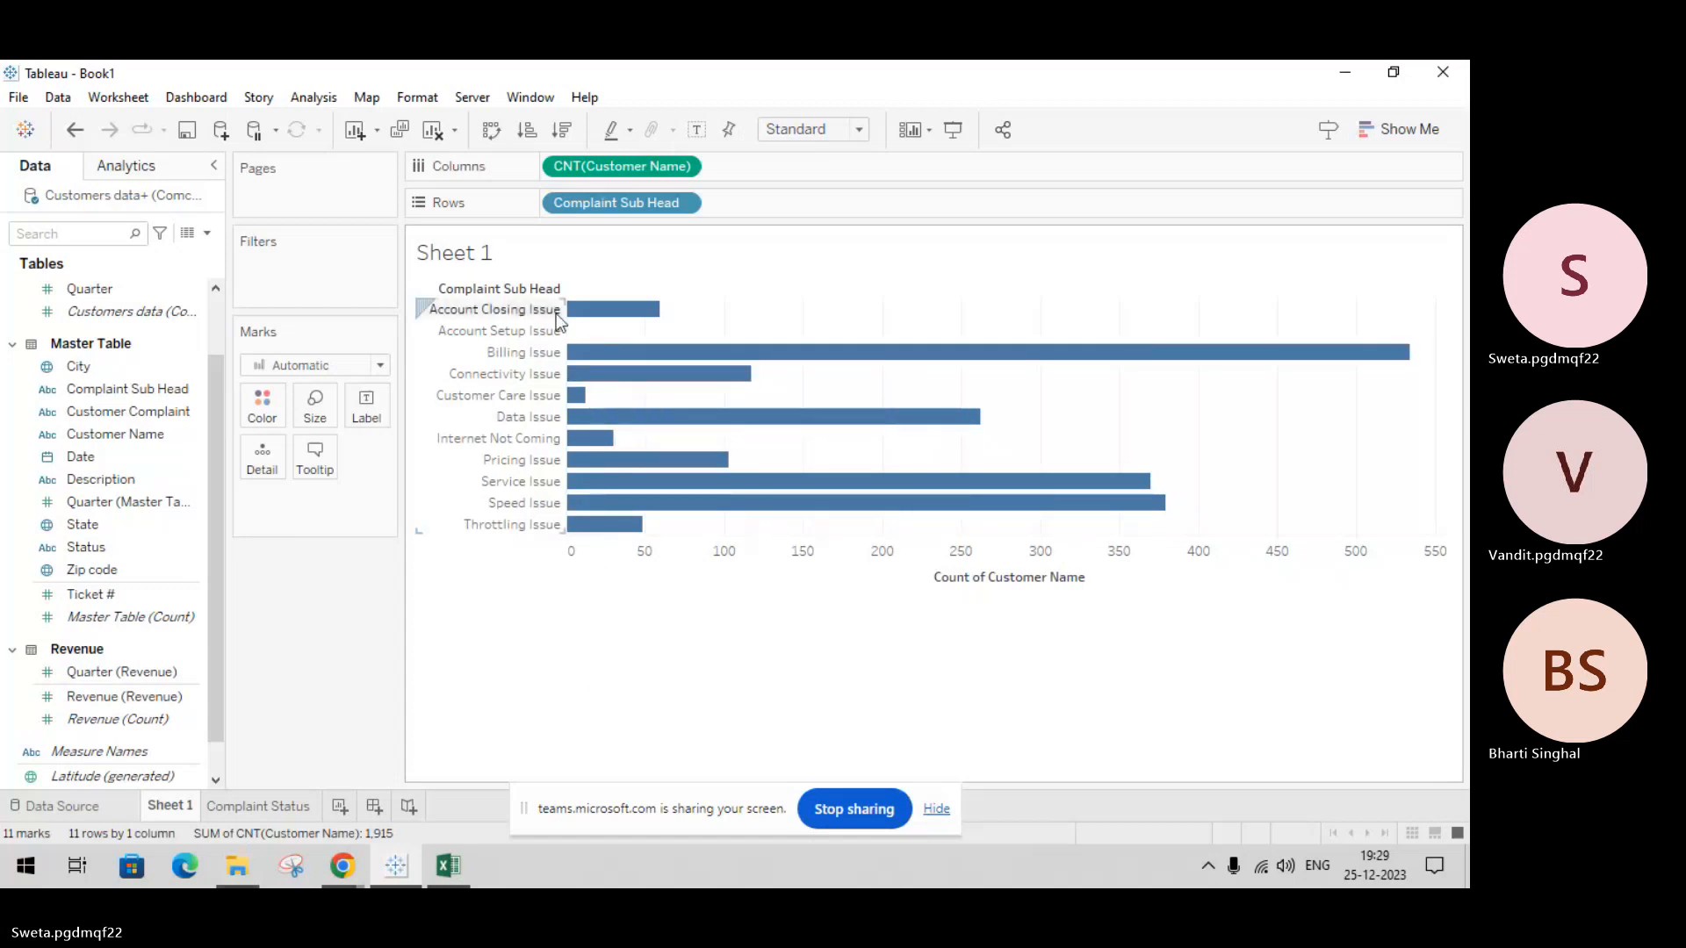
pyautogui.click(856, 131)
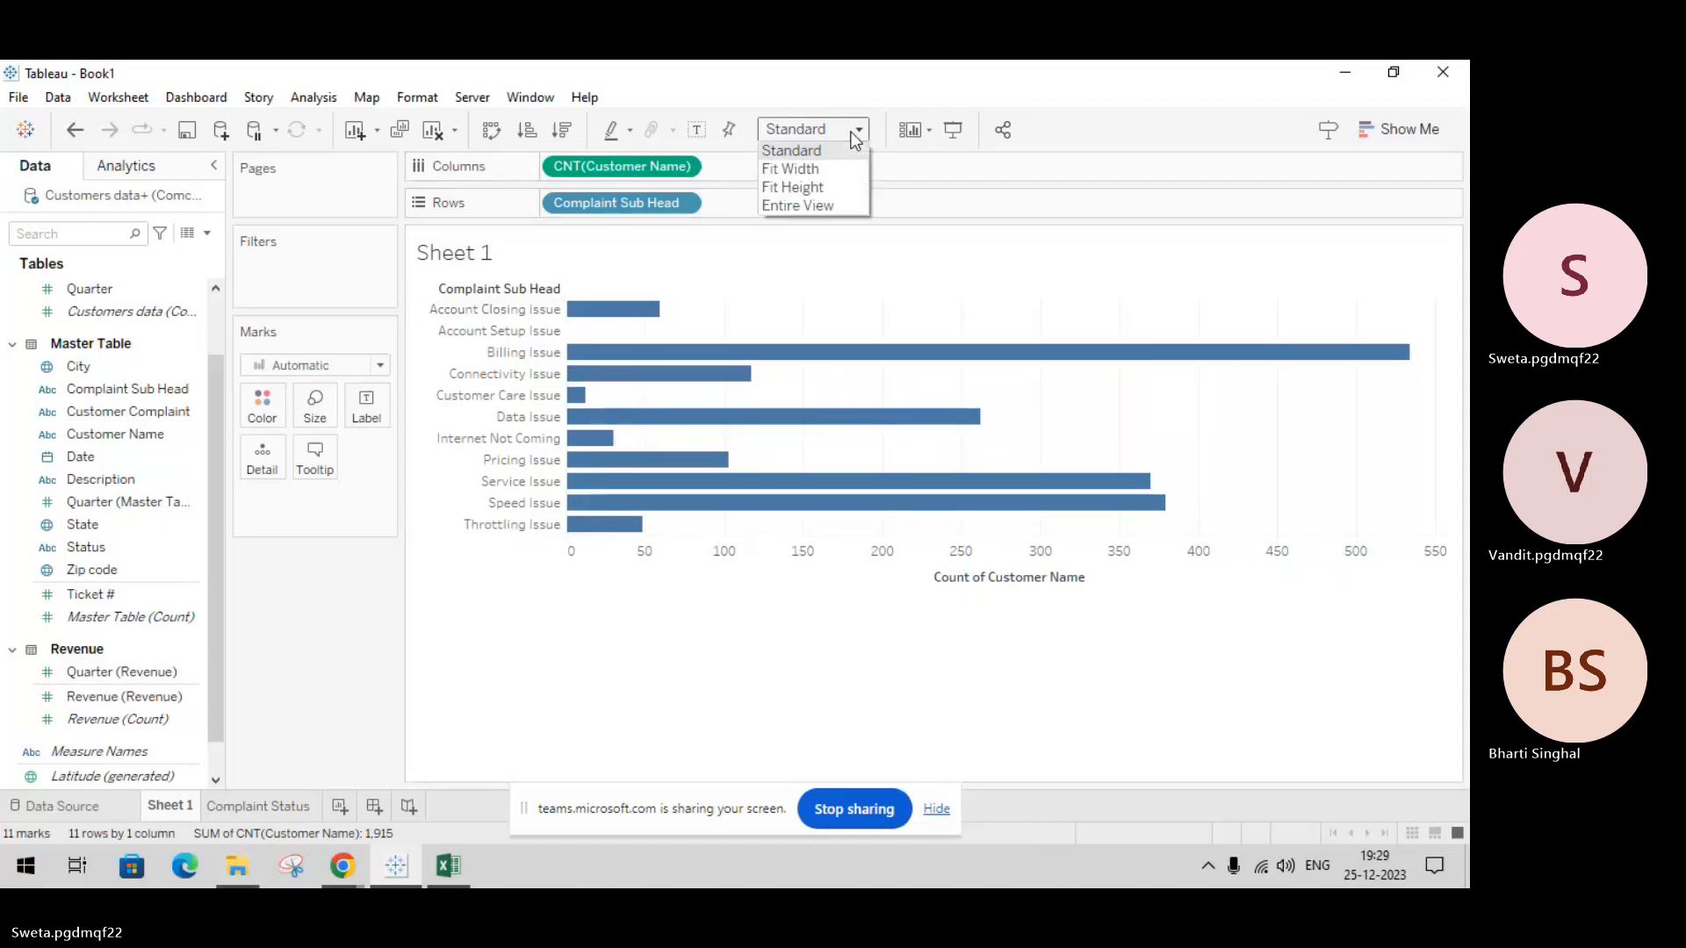
pyautogui.click(830, 205)
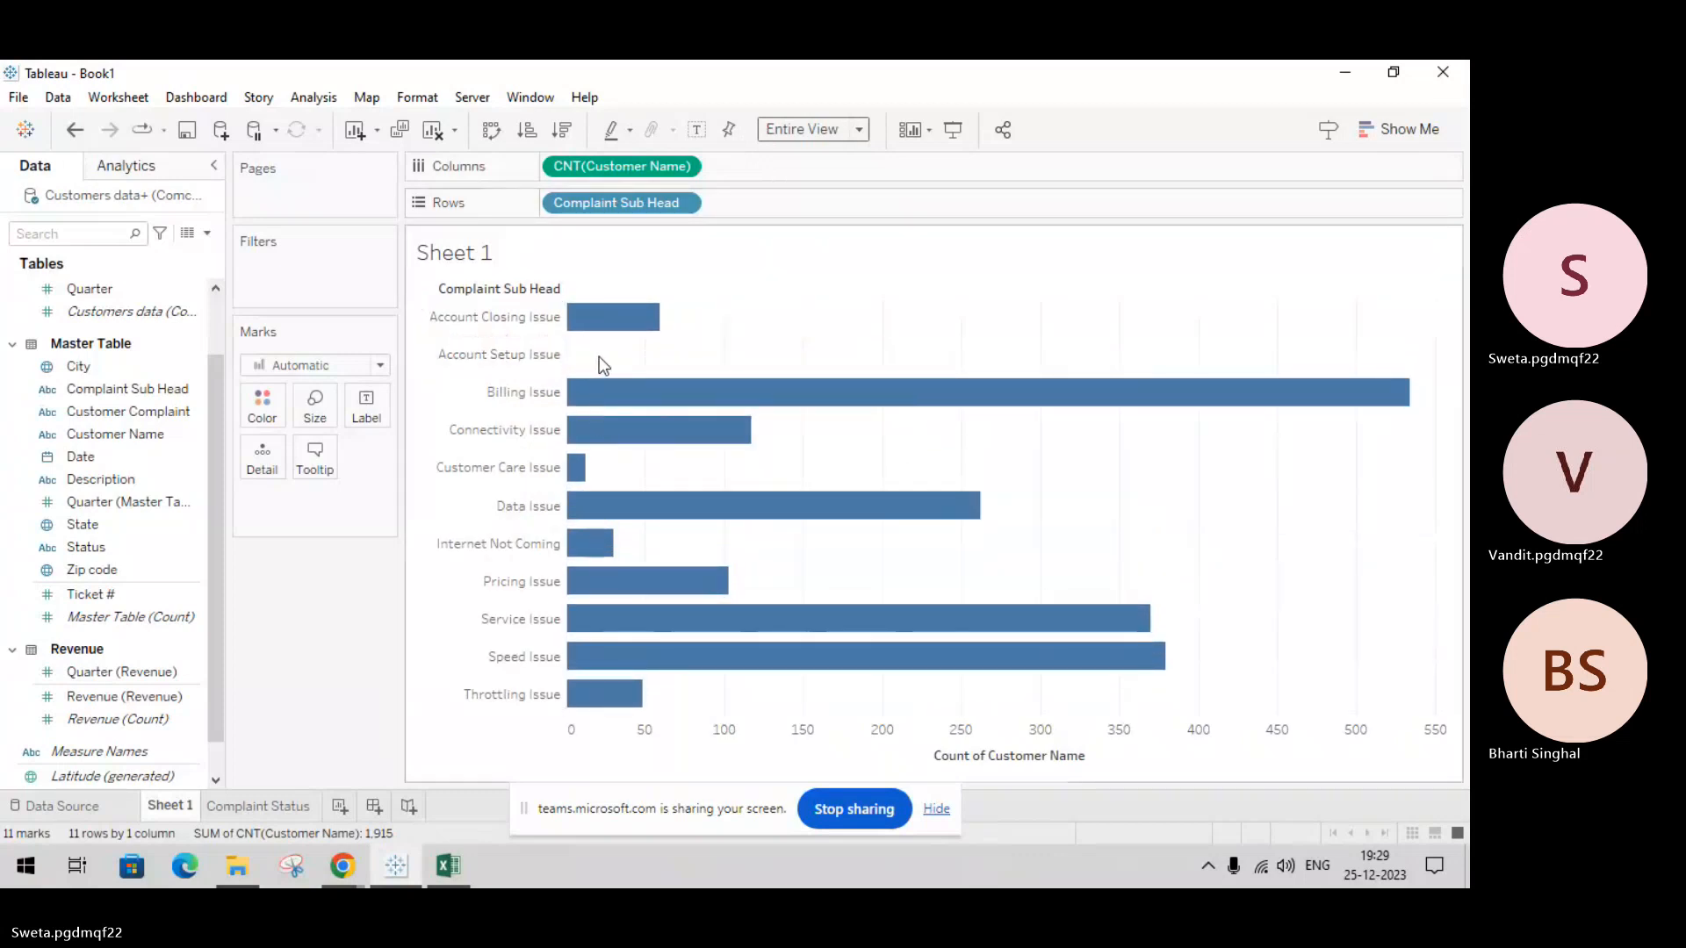
pyautogui.moveTo(573, 362)
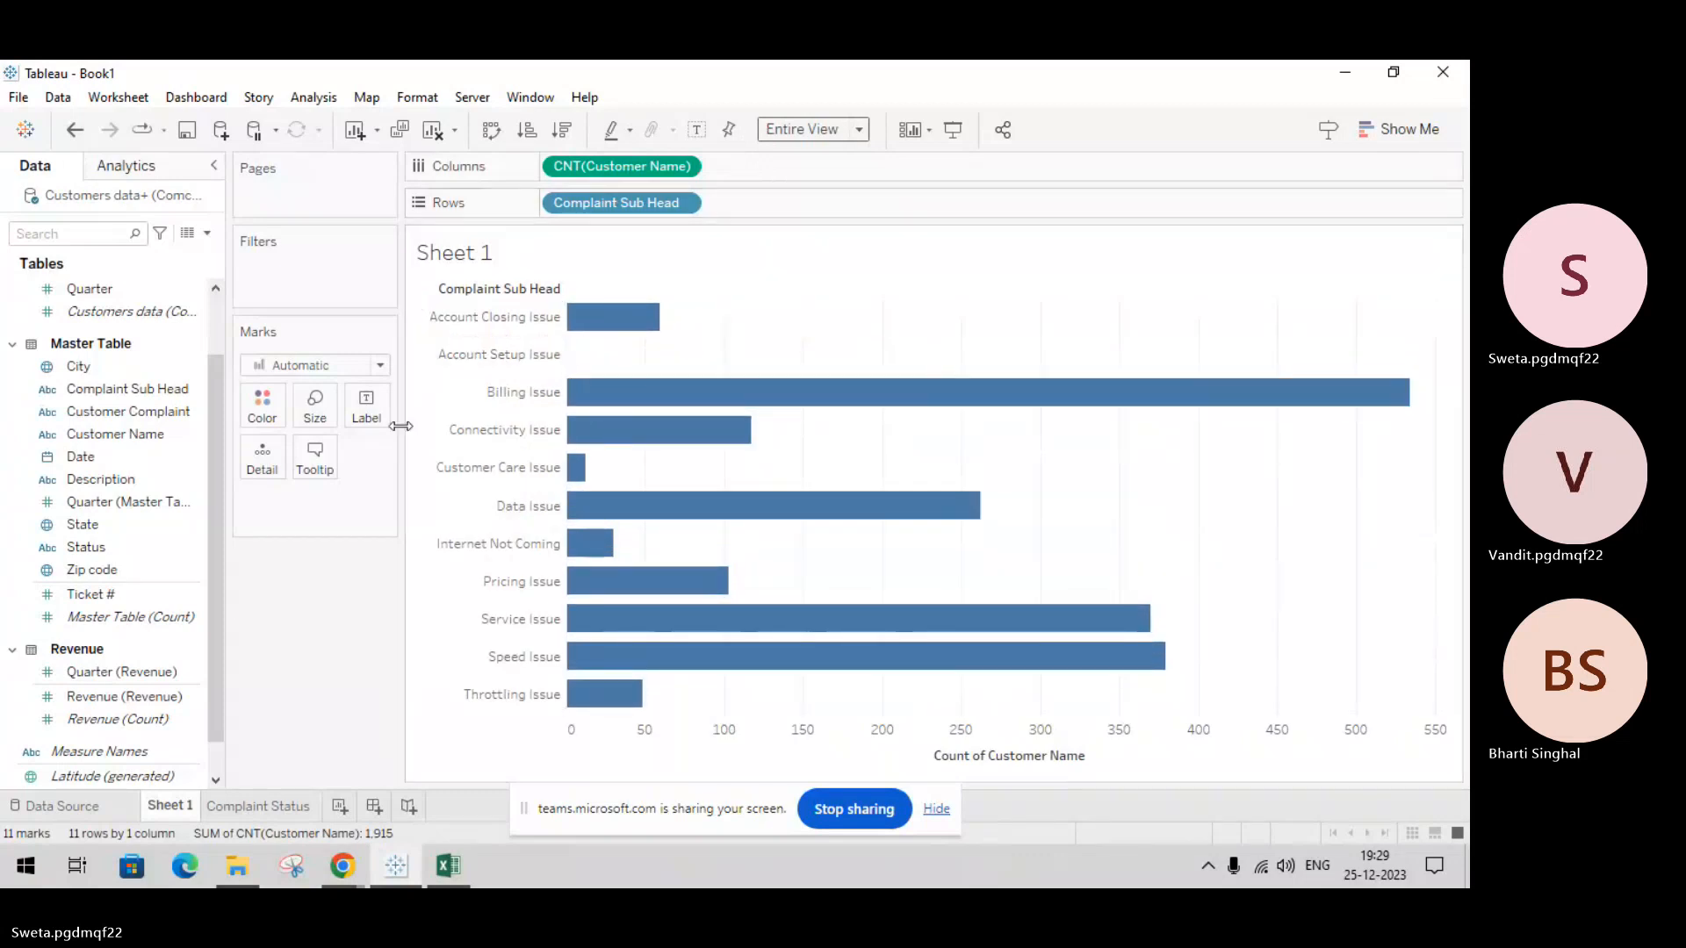
pyautogui.click(266, 425)
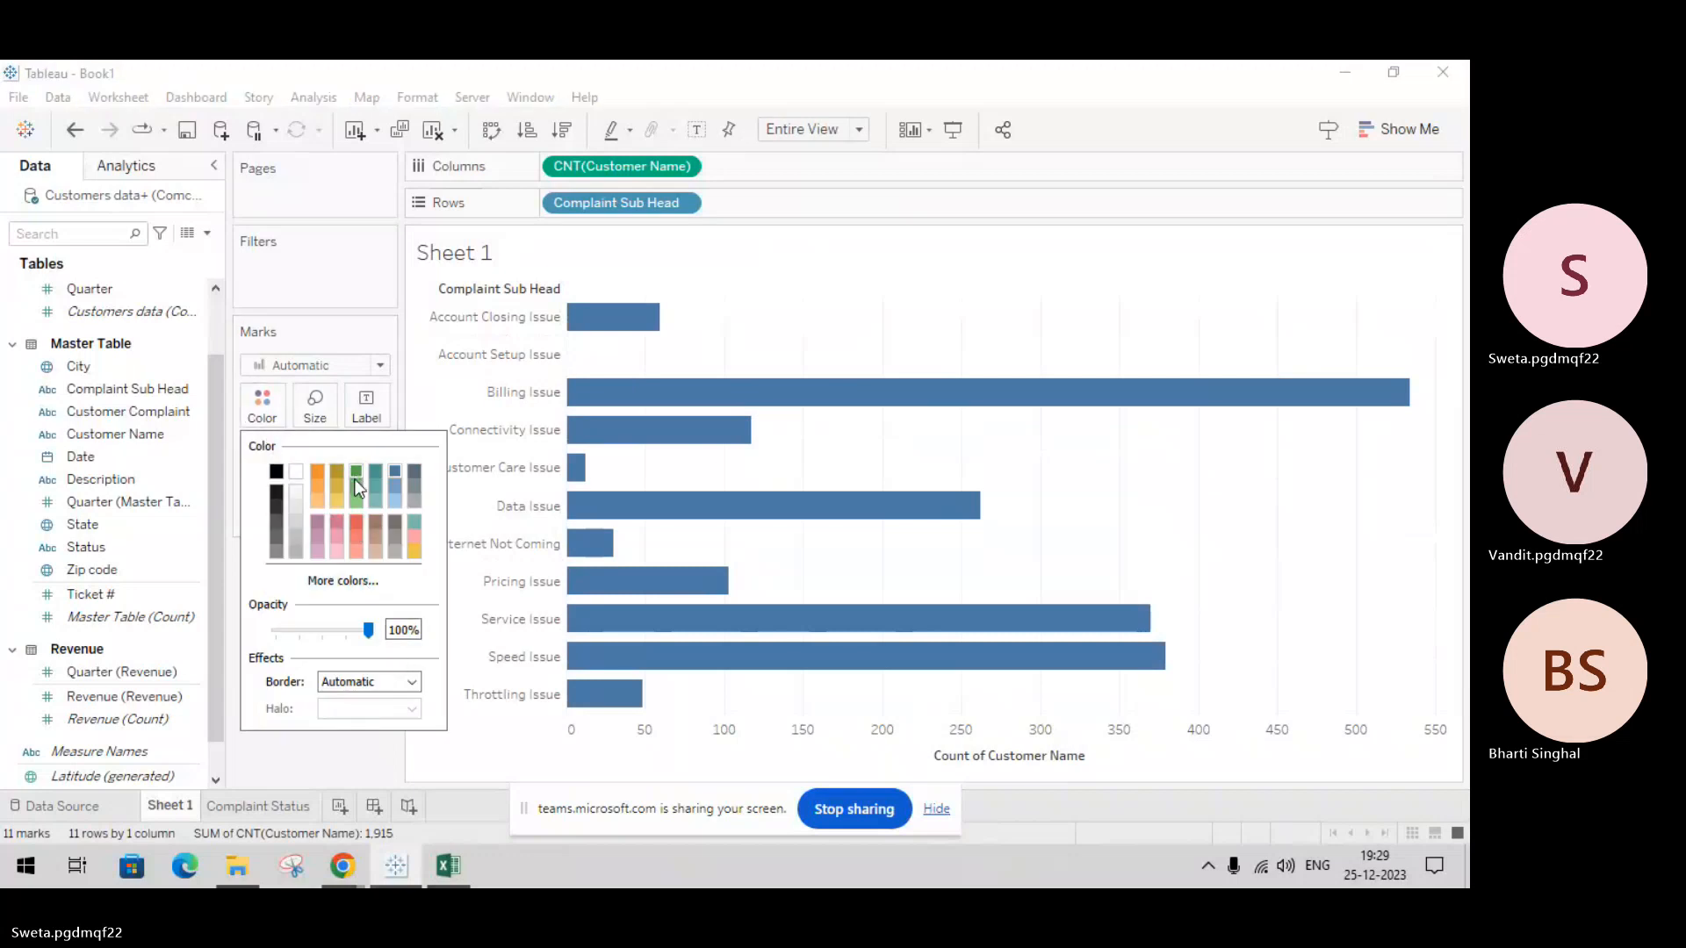
pyautogui.click(412, 395)
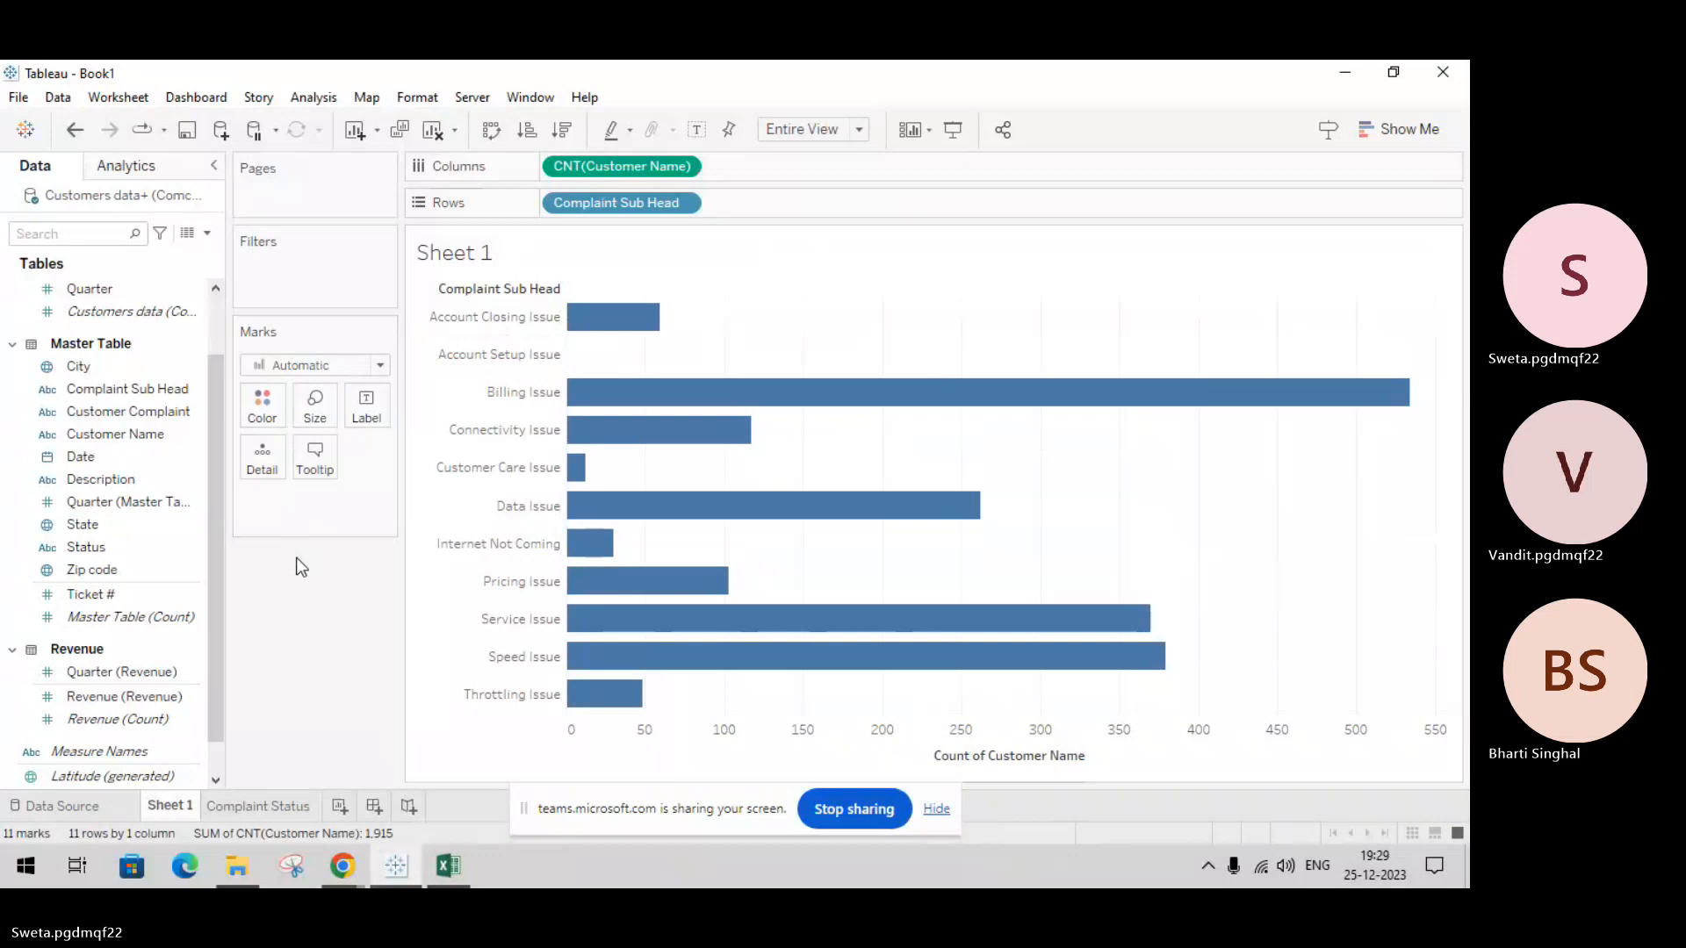
# Step: Try the text table and stacked bars chart types on Sheet 1 and return to horizontal bars
pyautogui.click(1392, 139)
pyautogui.click(1291, 190)
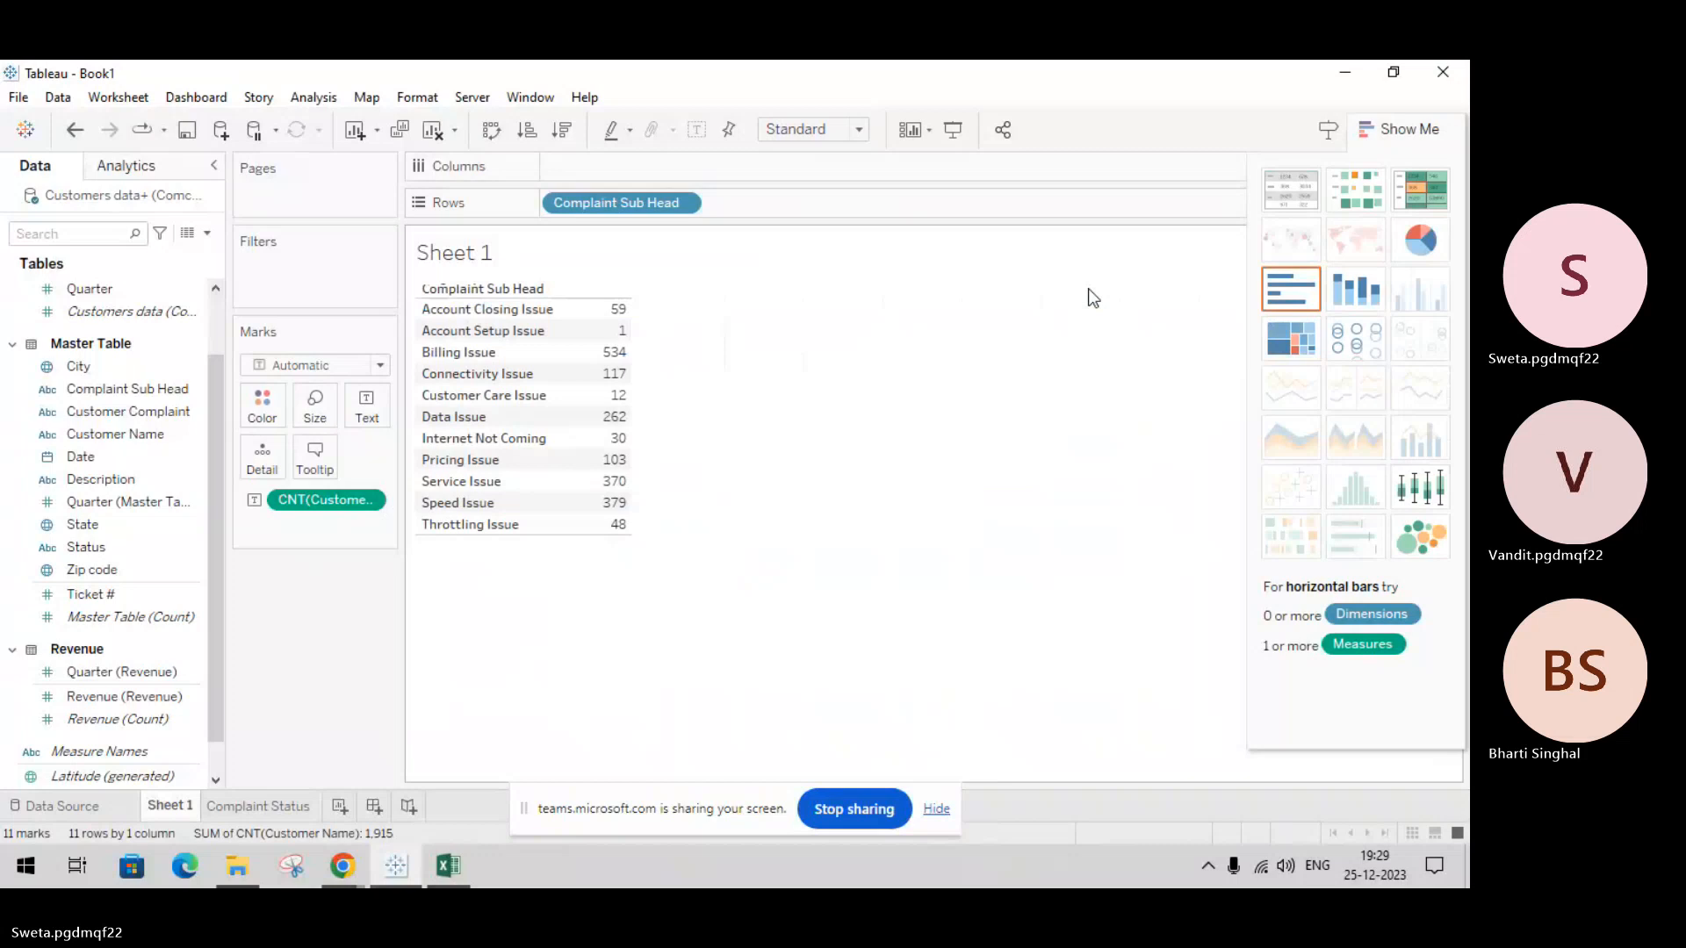
pyautogui.click(1368, 291)
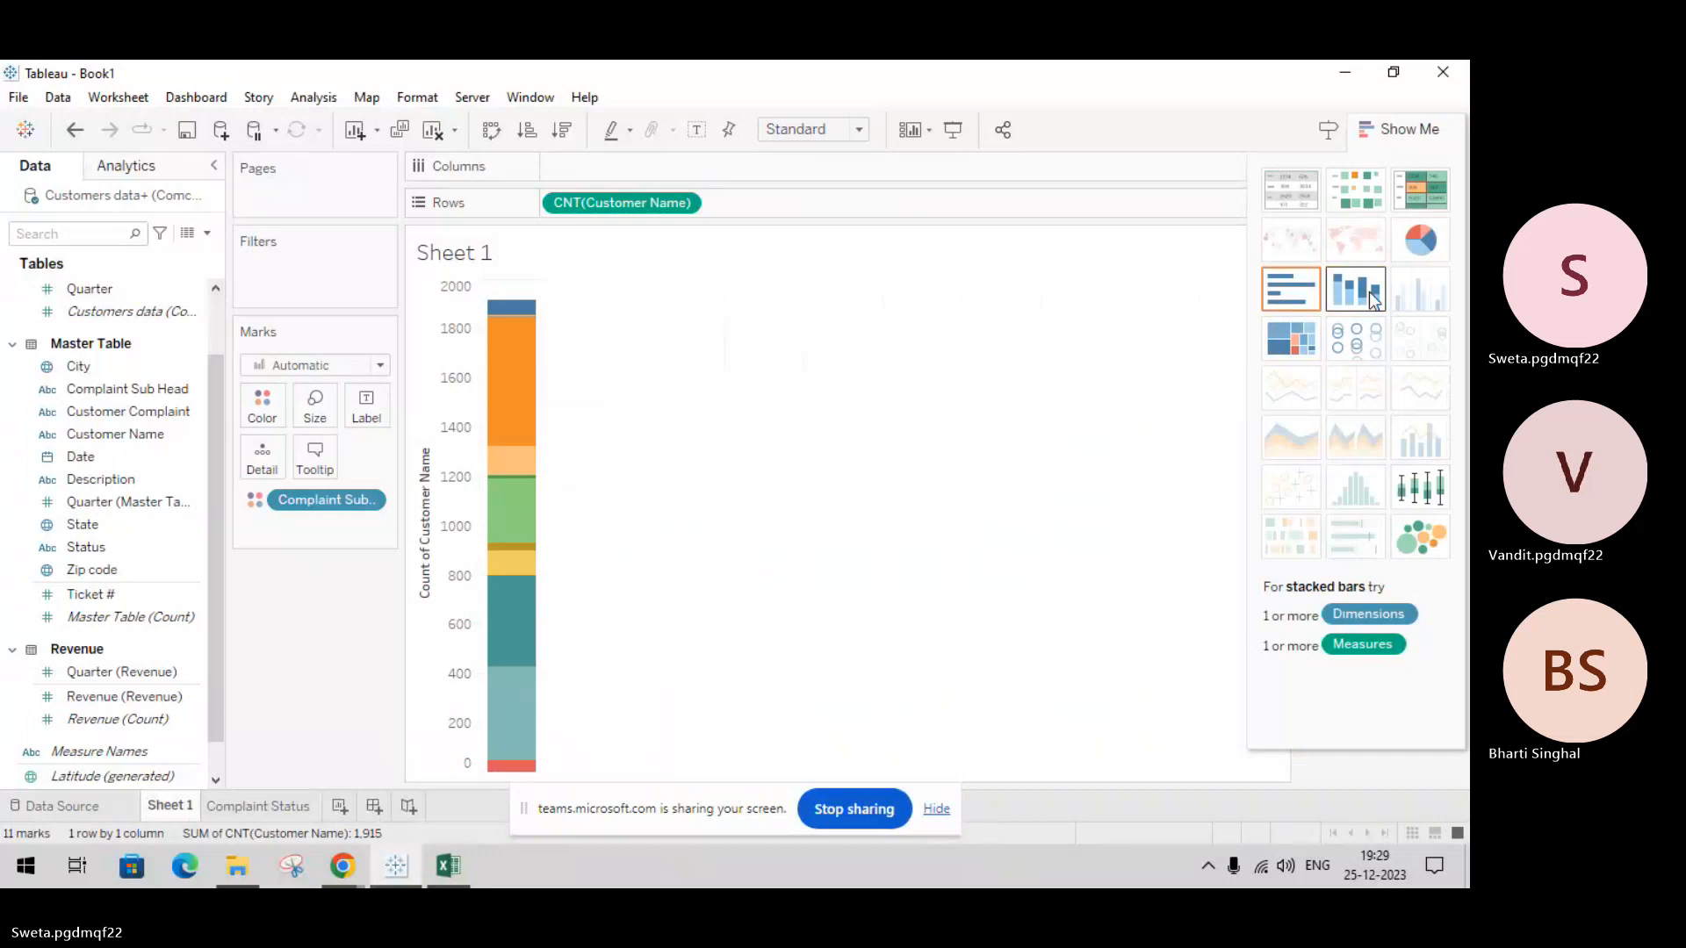
pyautogui.click(1297, 302)
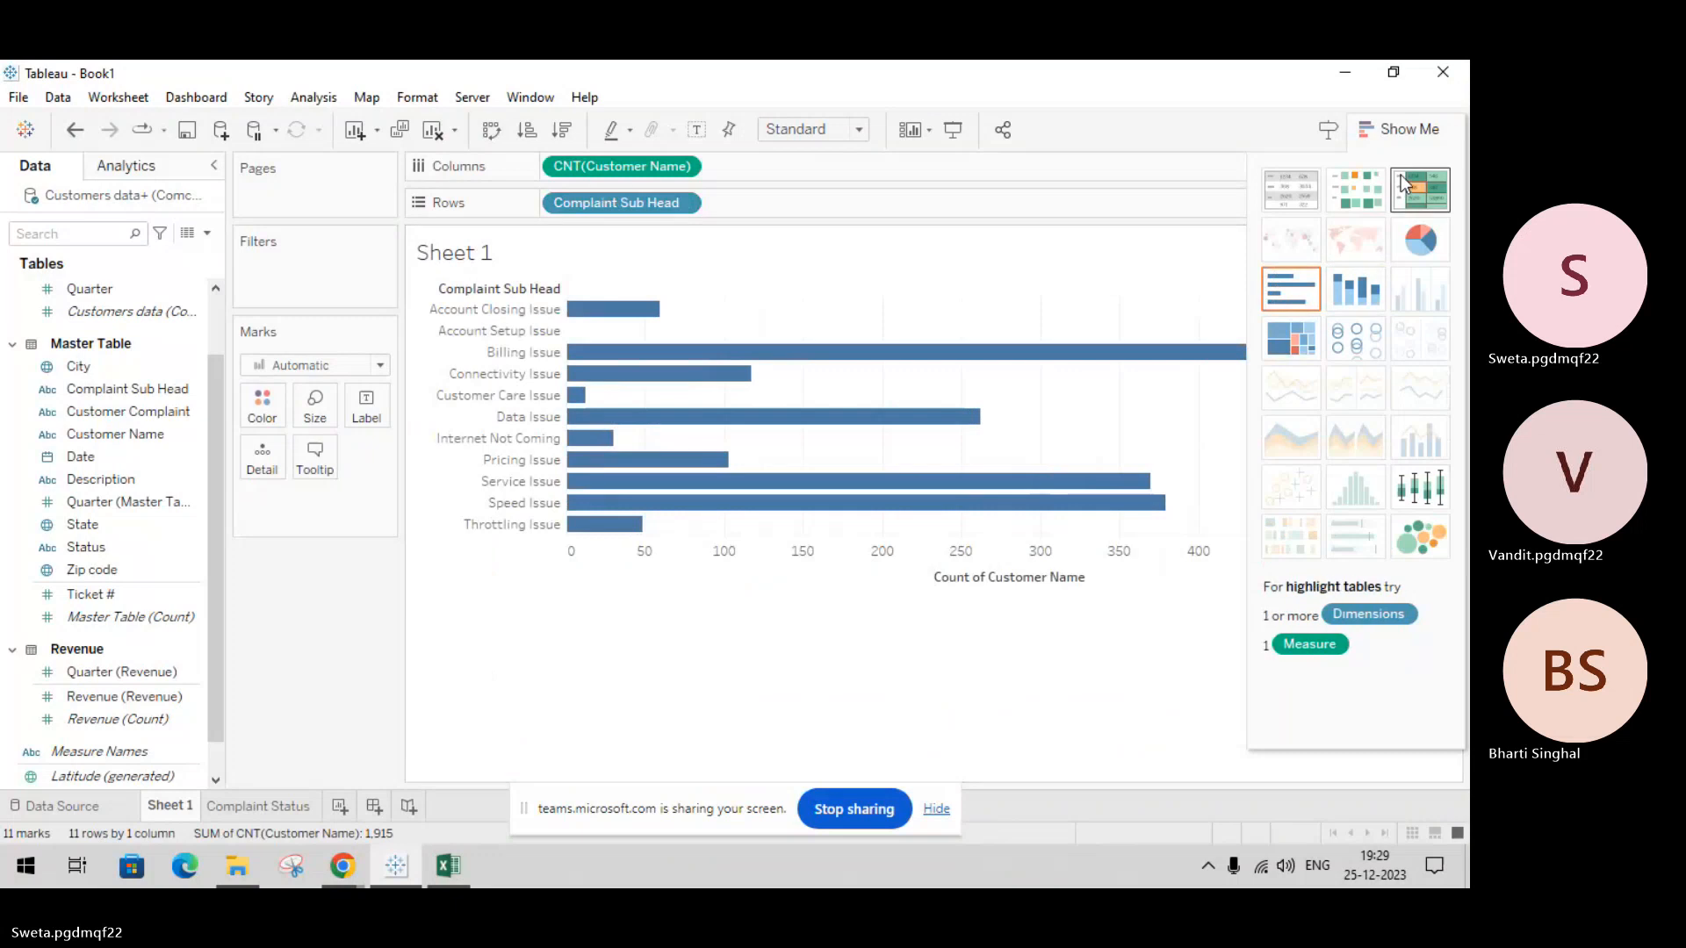
pyautogui.click(1403, 141)
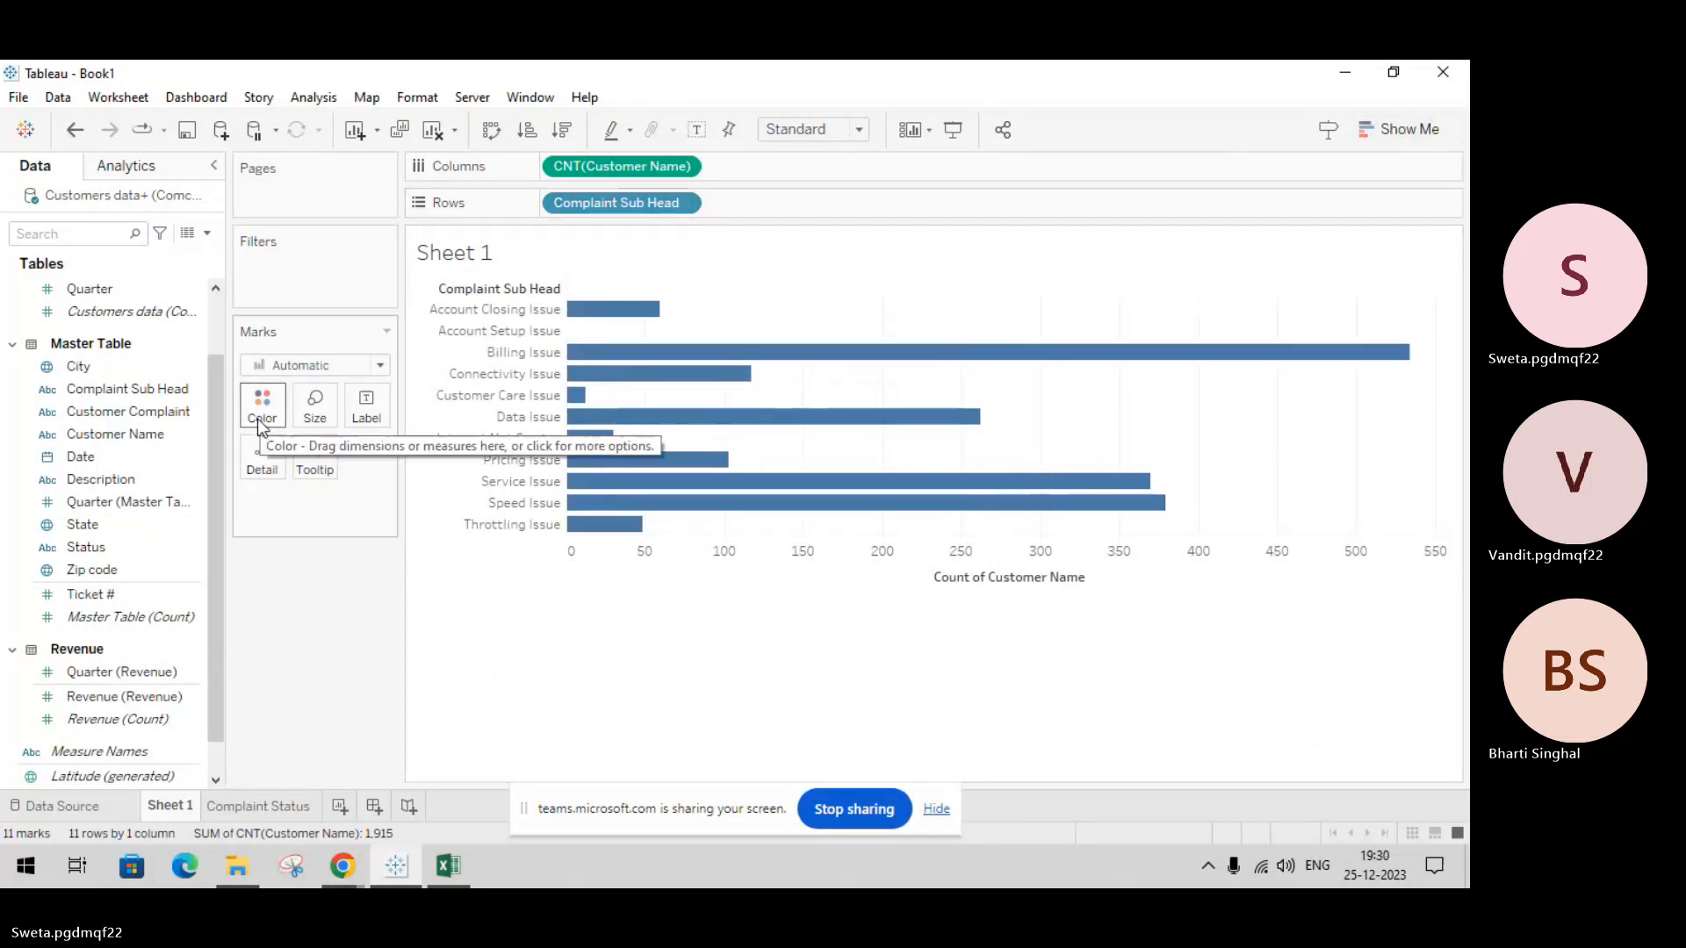
# Step: Try the Square and Circle mark types on the Sheet 1 chart and set the marks to Bar
pyautogui.click(383, 364)
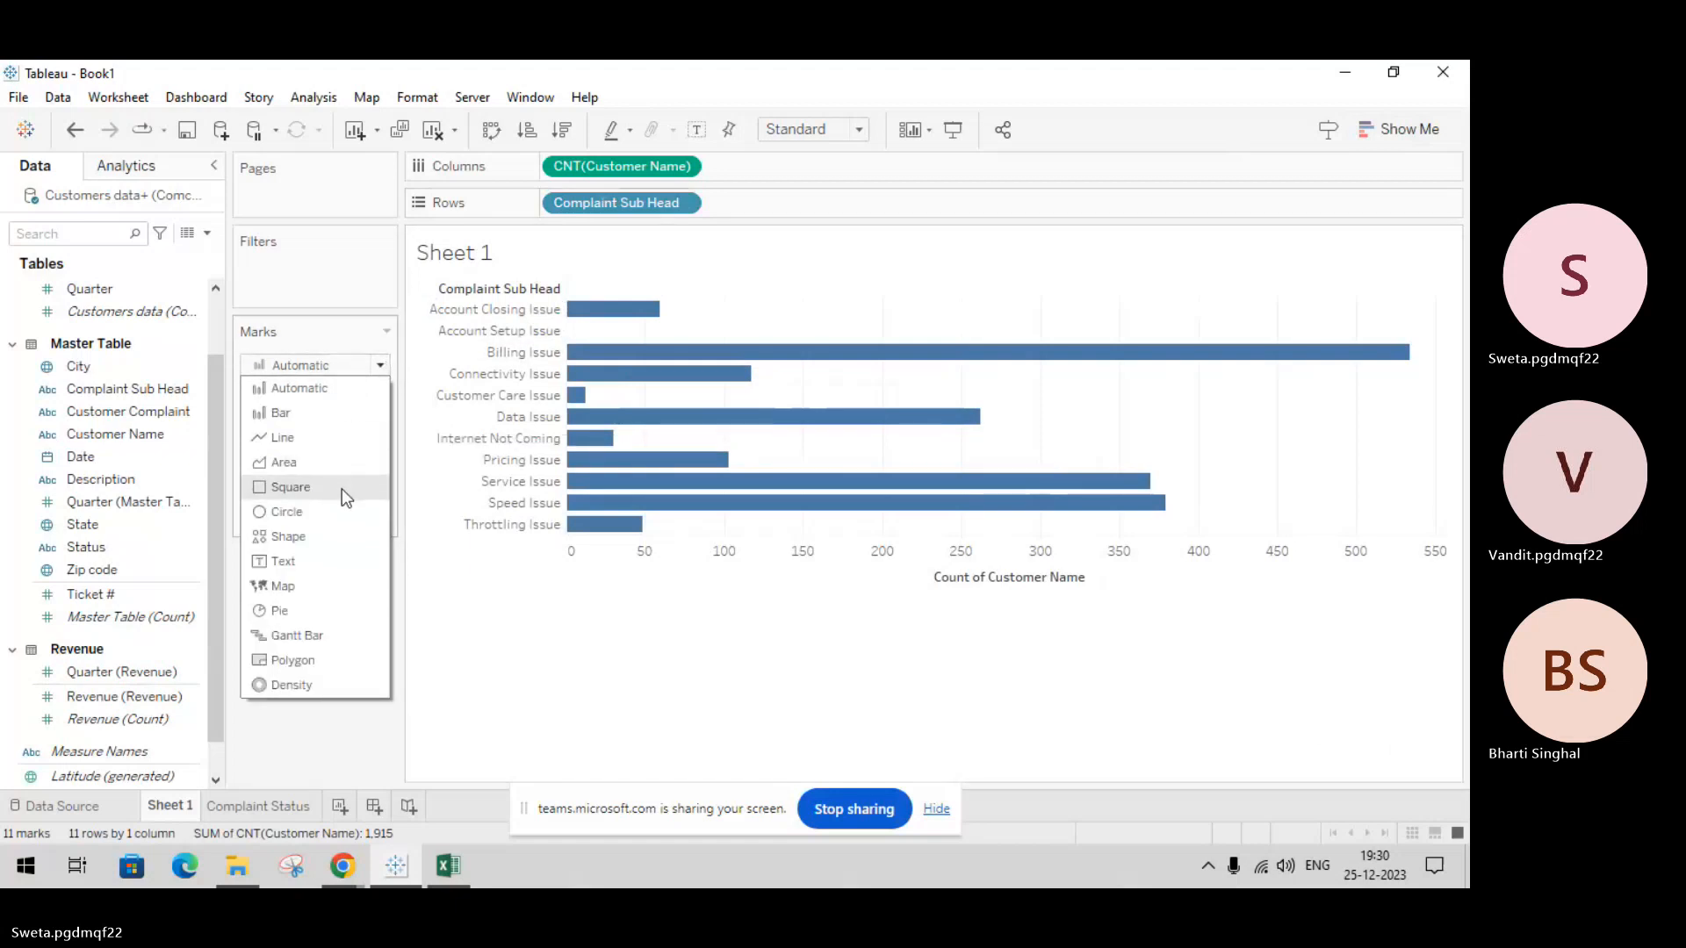
pyautogui.click(343, 489)
pyautogui.click(380, 364)
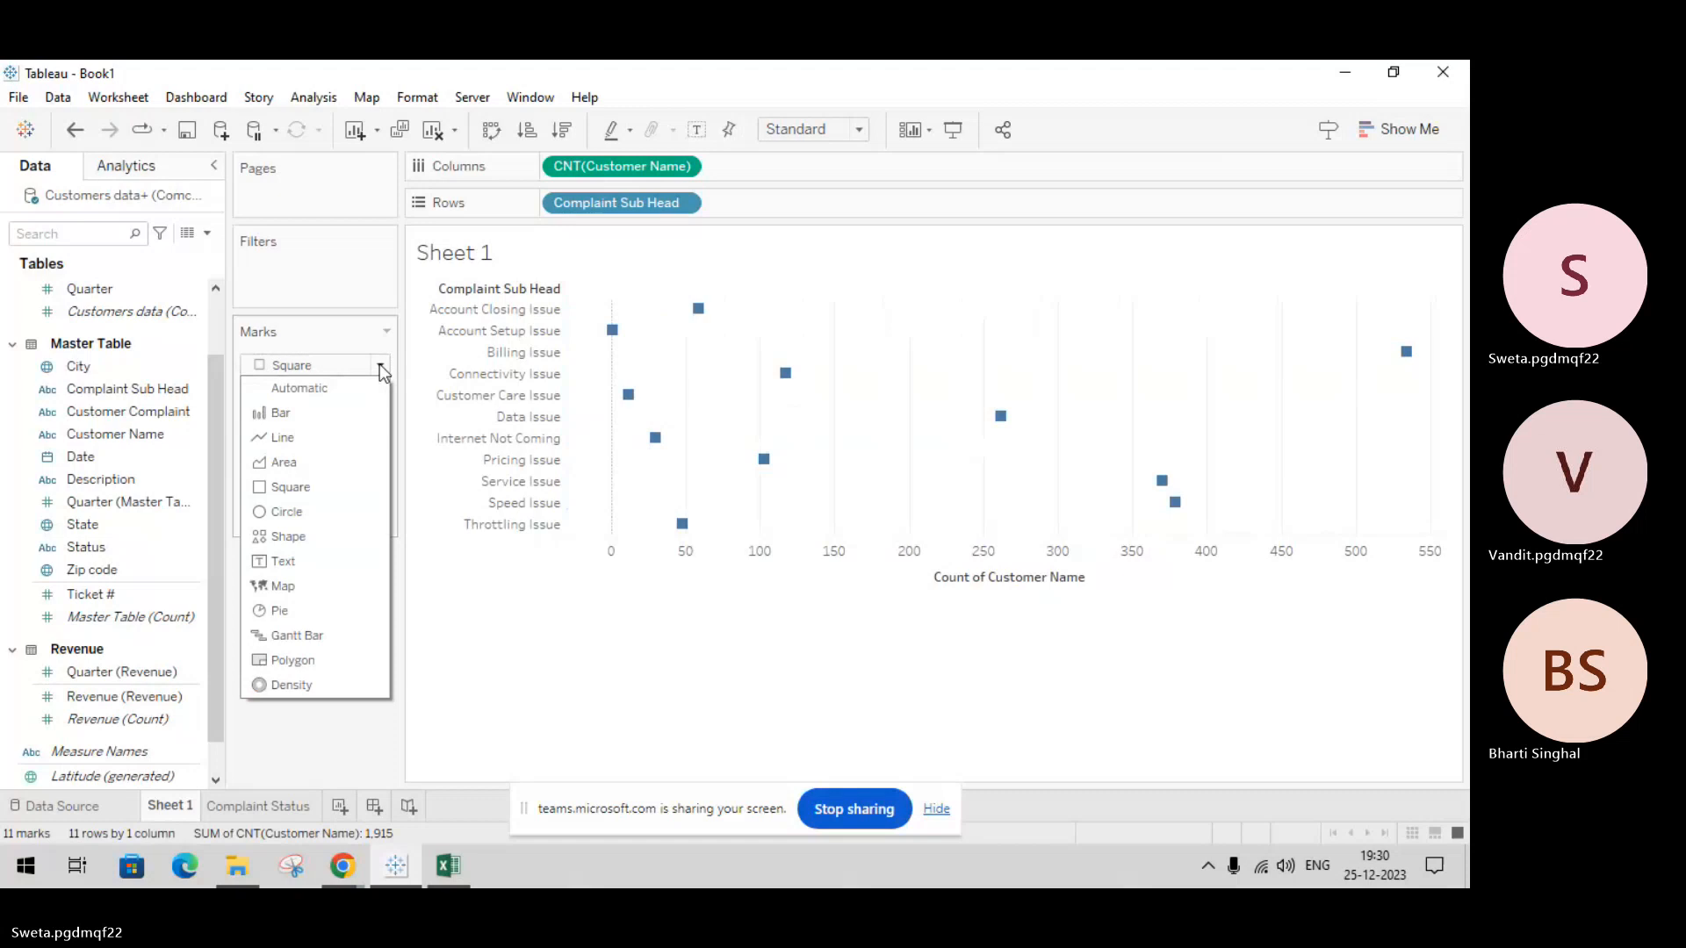
pyautogui.click(369, 512)
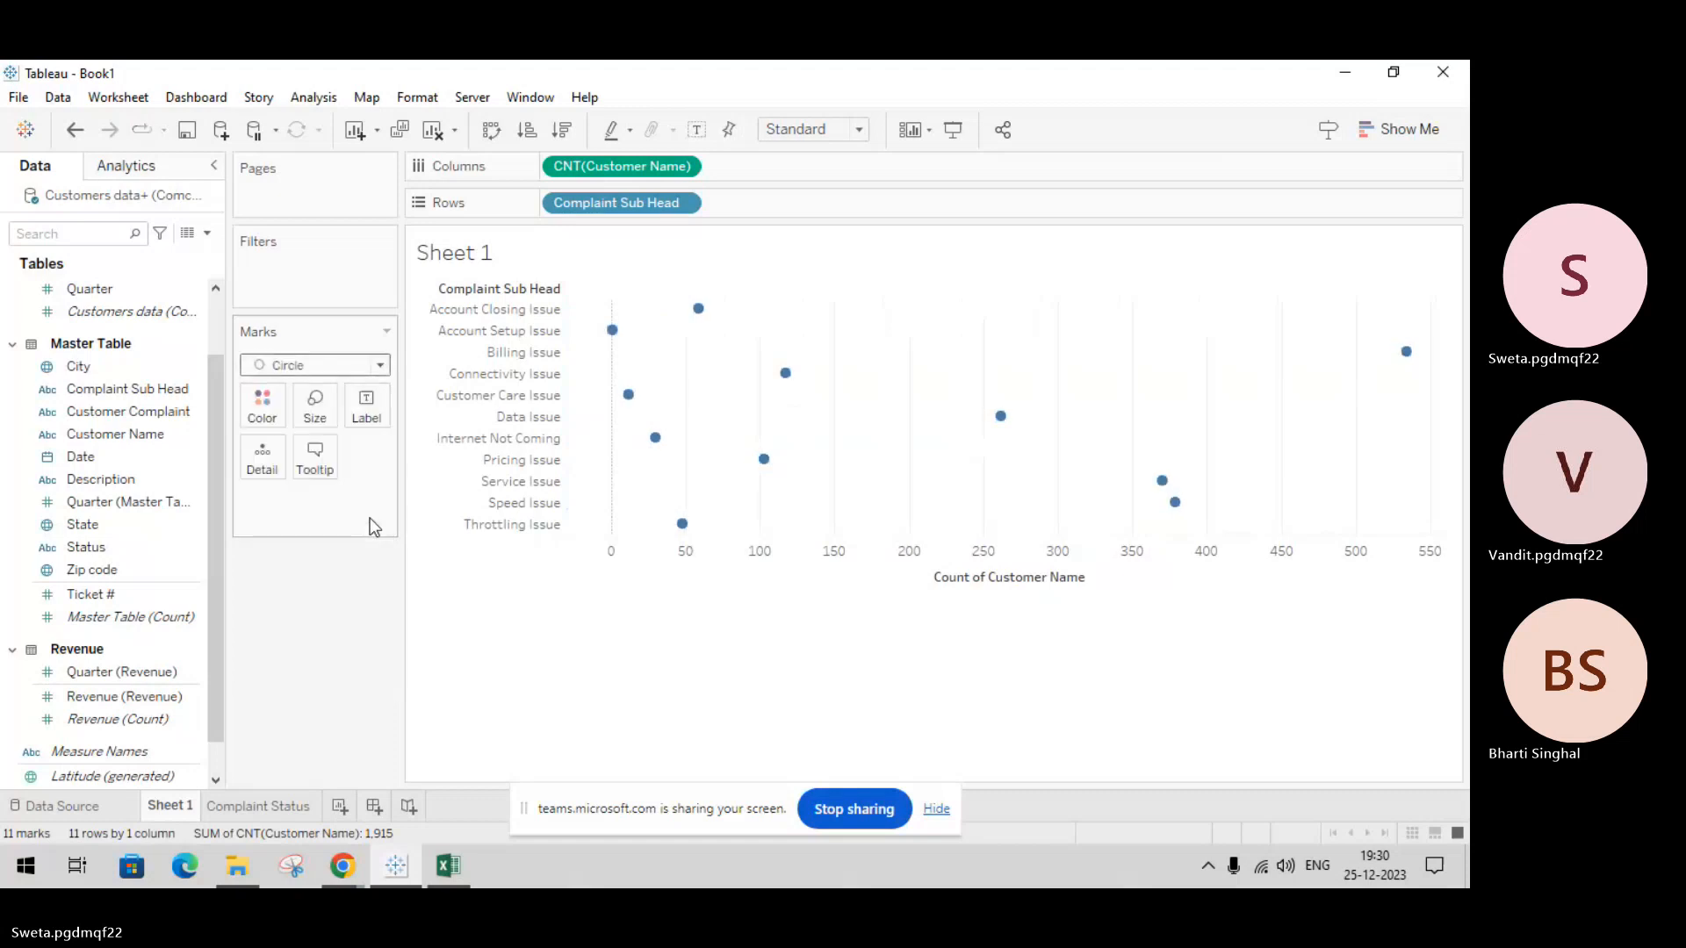
pyautogui.click(383, 365)
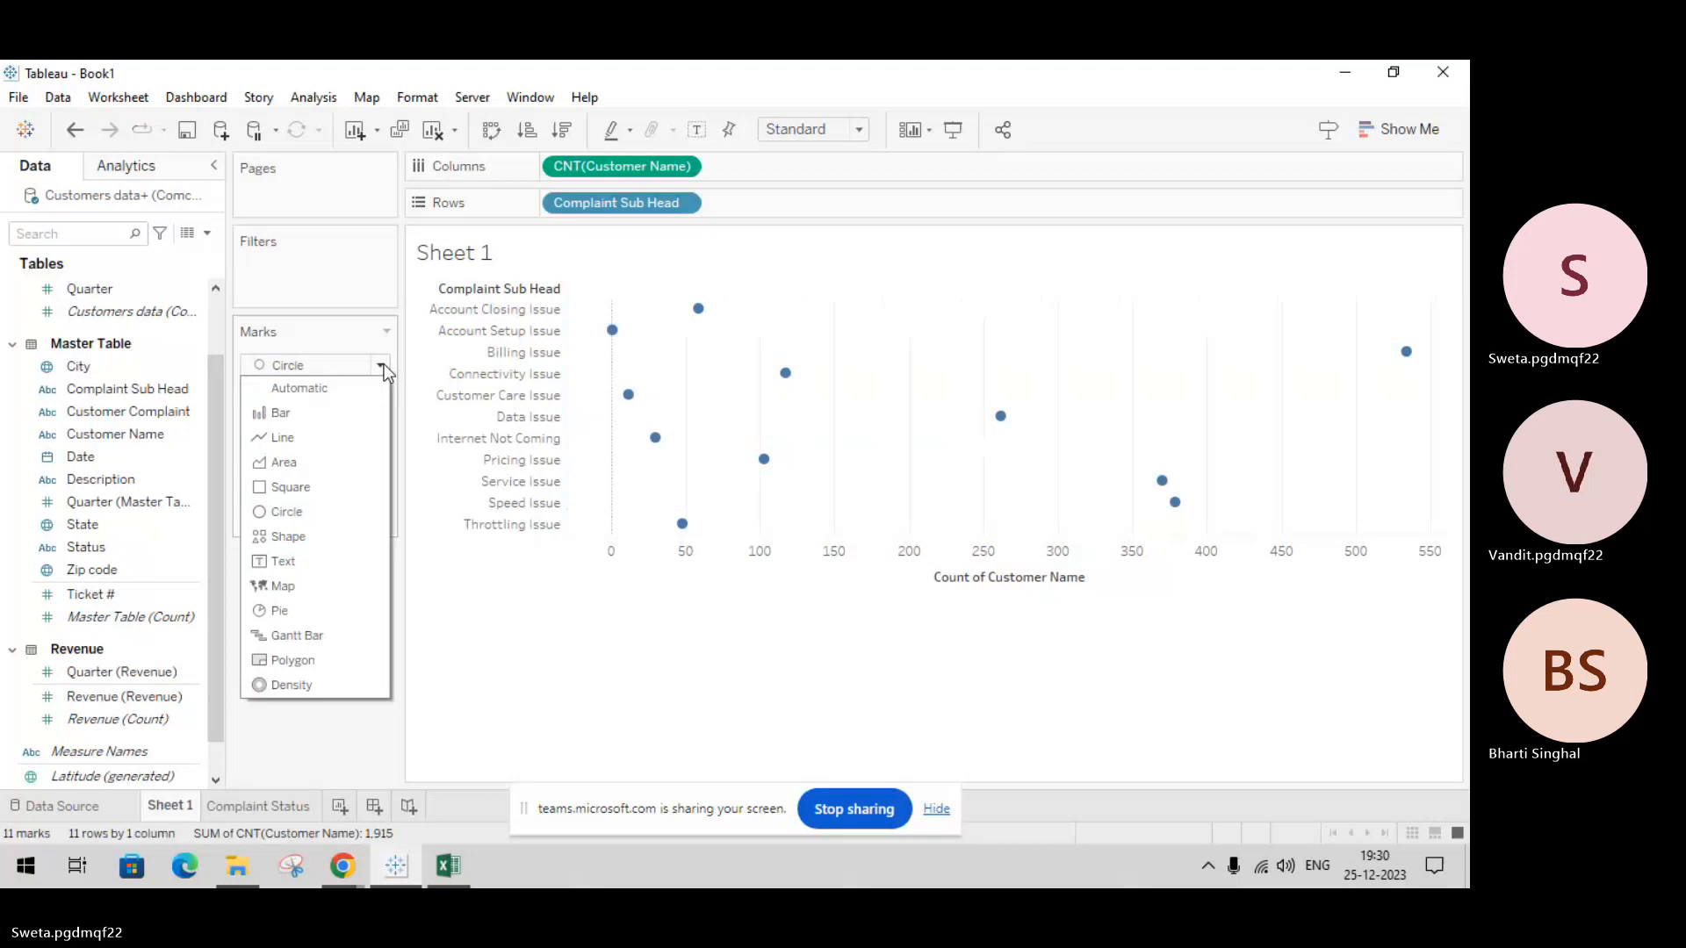
pyautogui.click(353, 412)
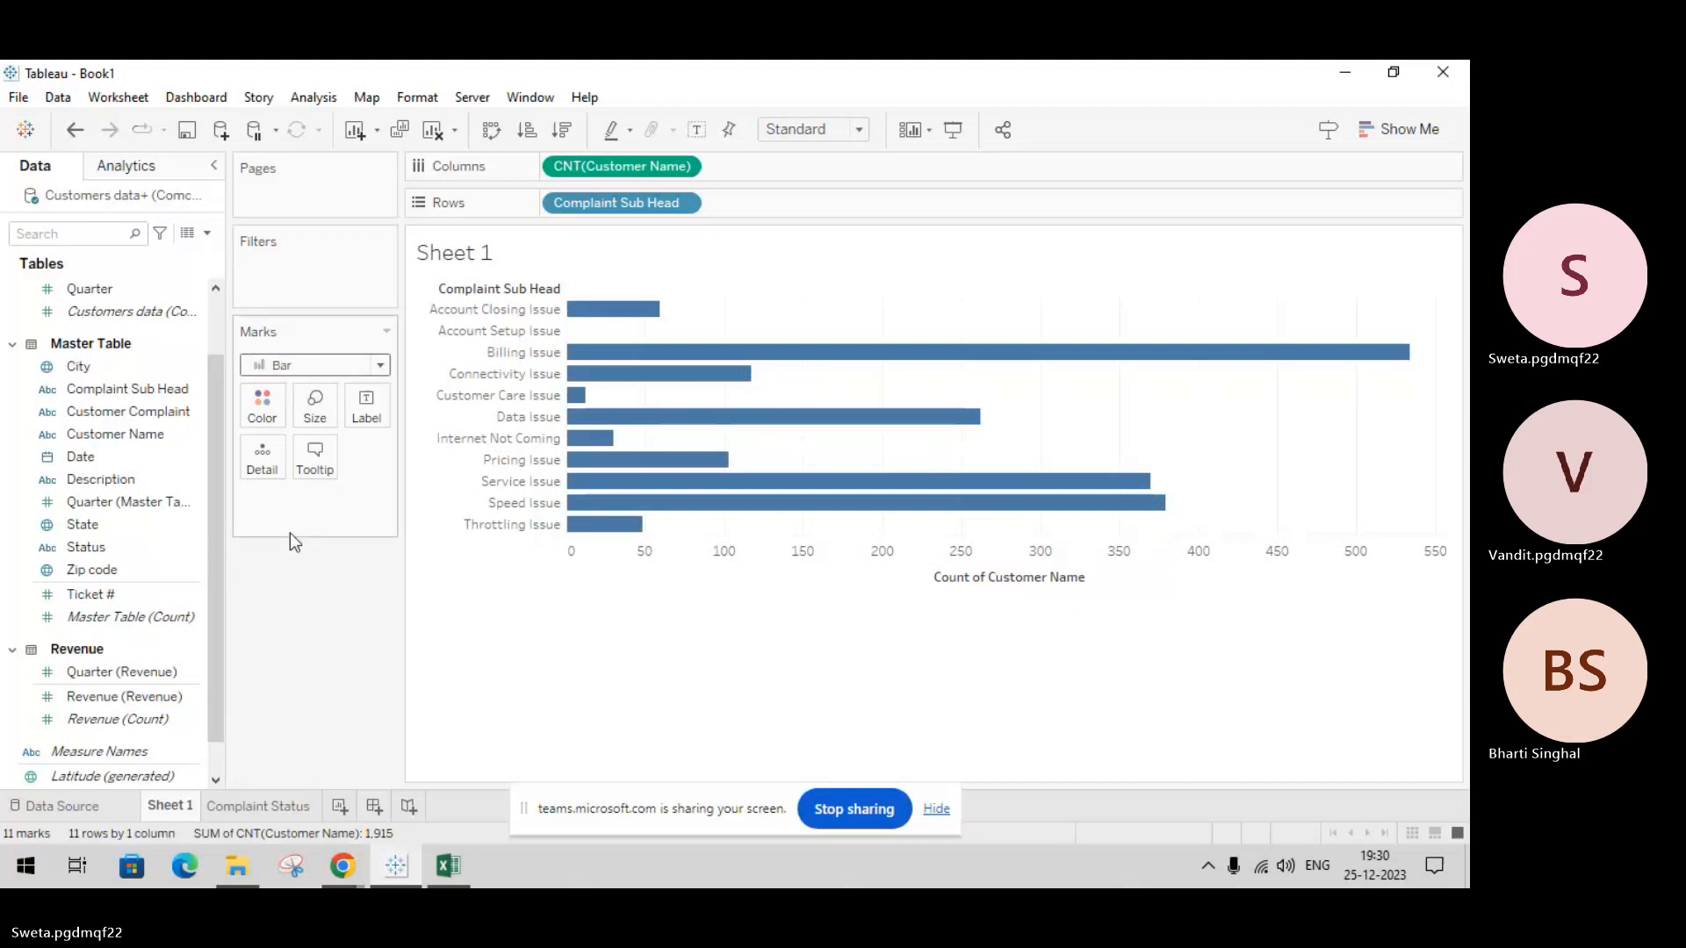
# Step: Check the Complaint Status sheet, return to Sheet 1 and colour its bars red after trying green
pyautogui.click(252, 802)
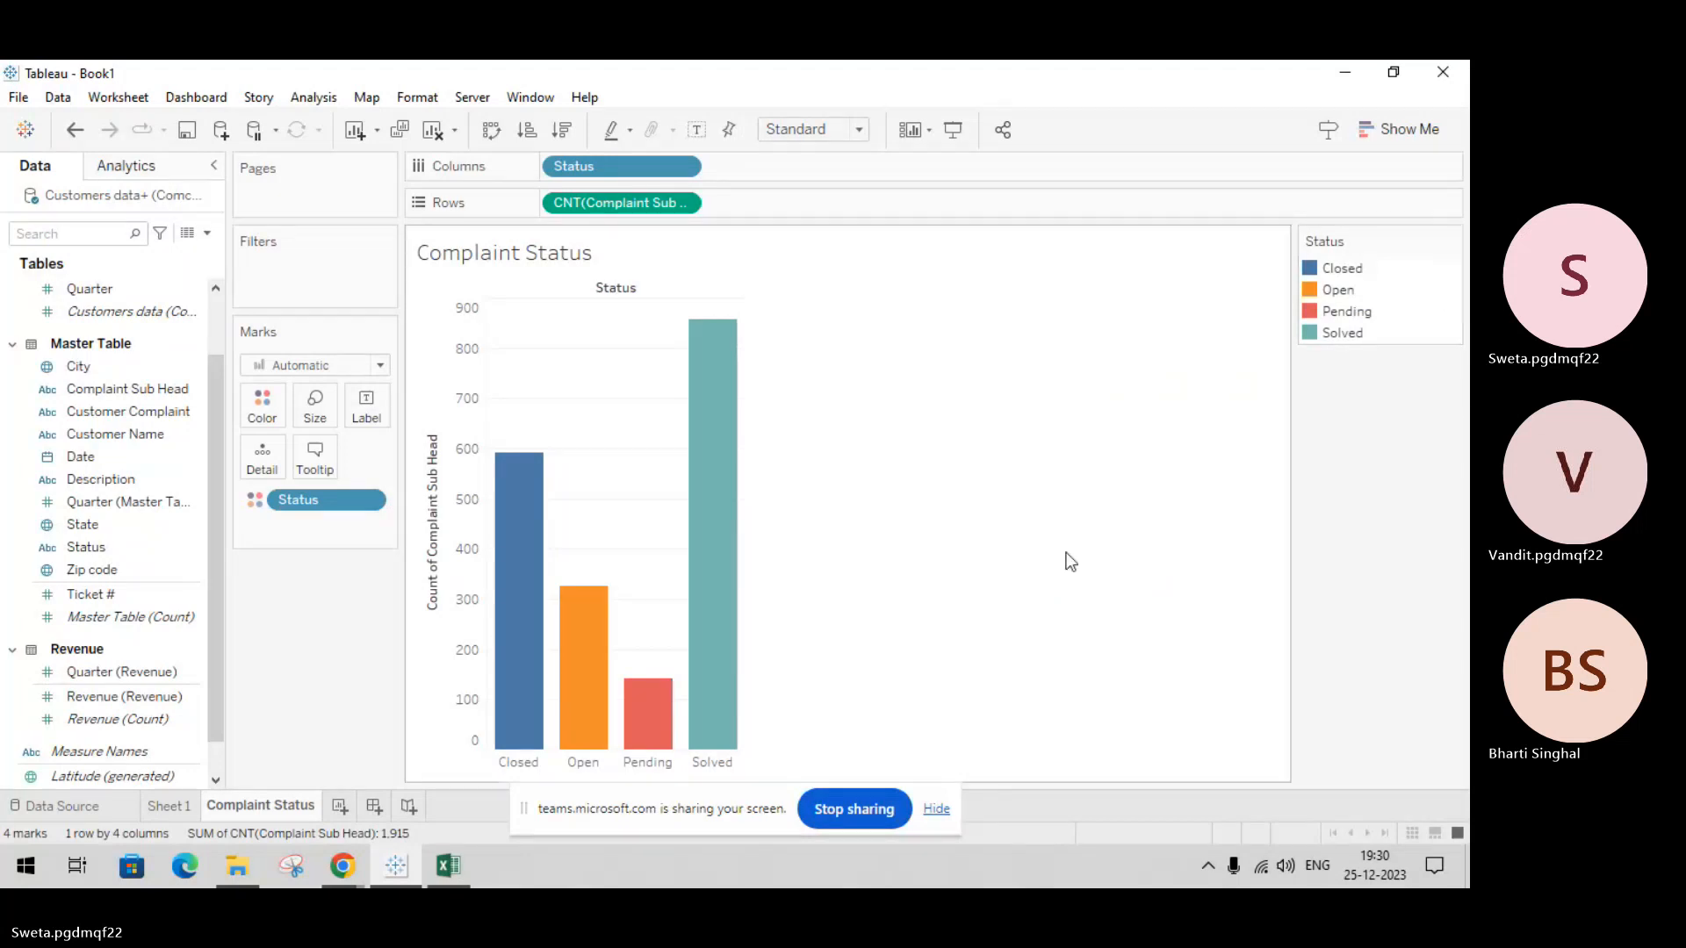
pyautogui.click(192, 805)
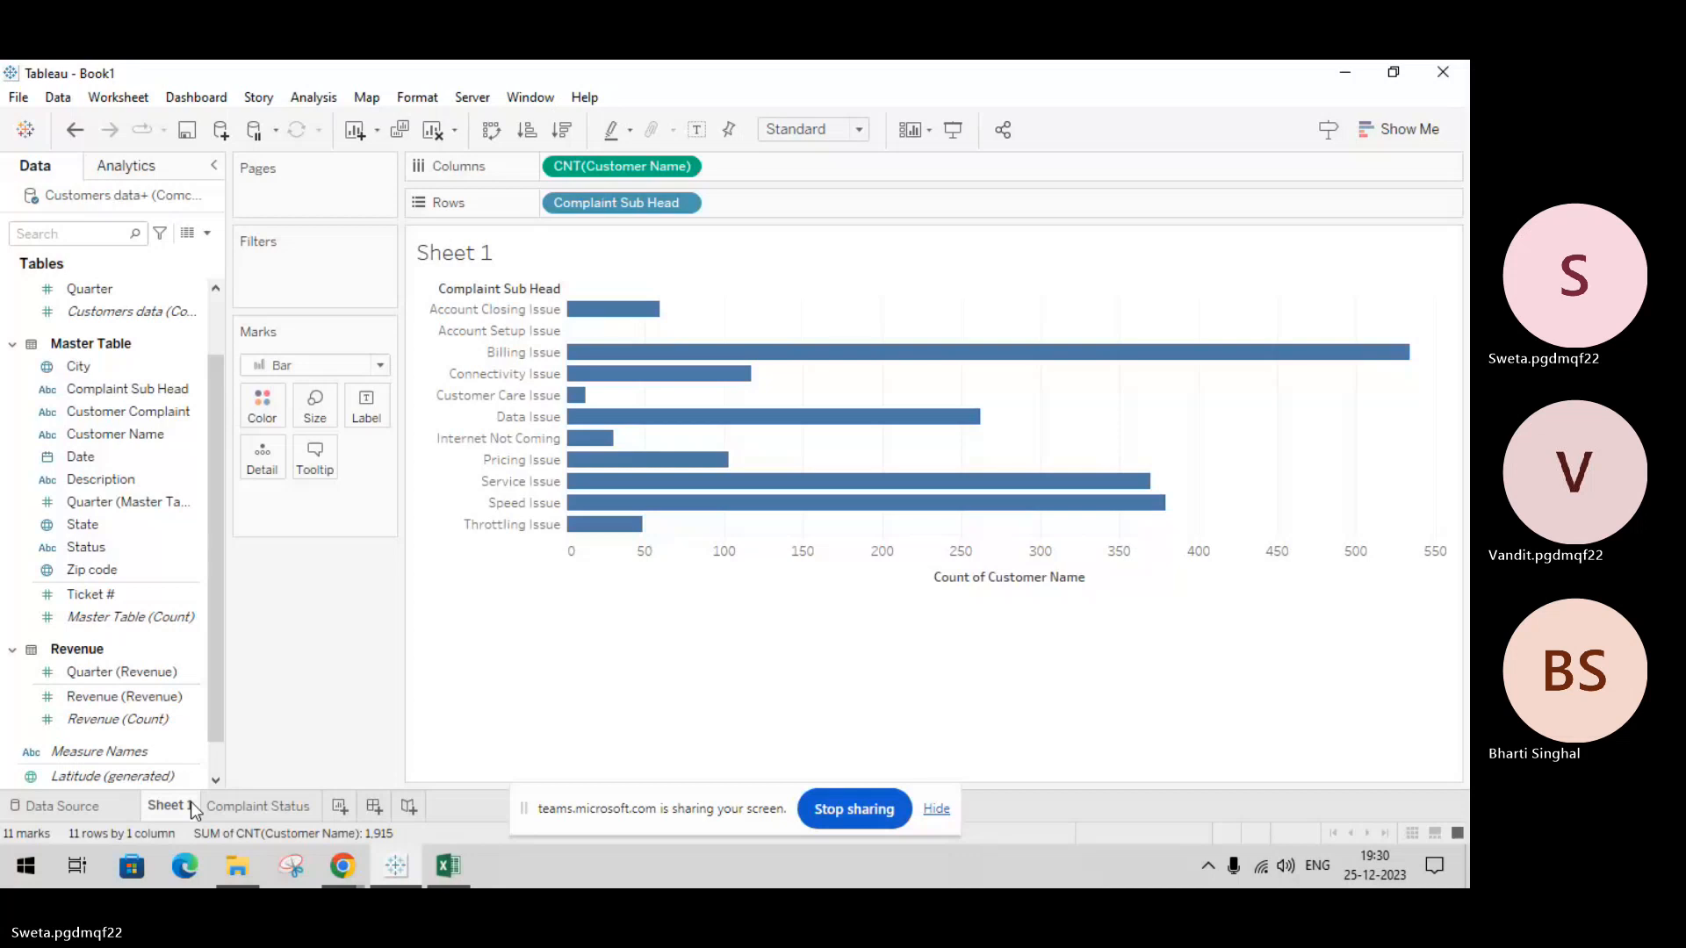
pyautogui.click(264, 421)
pyautogui.click(354, 487)
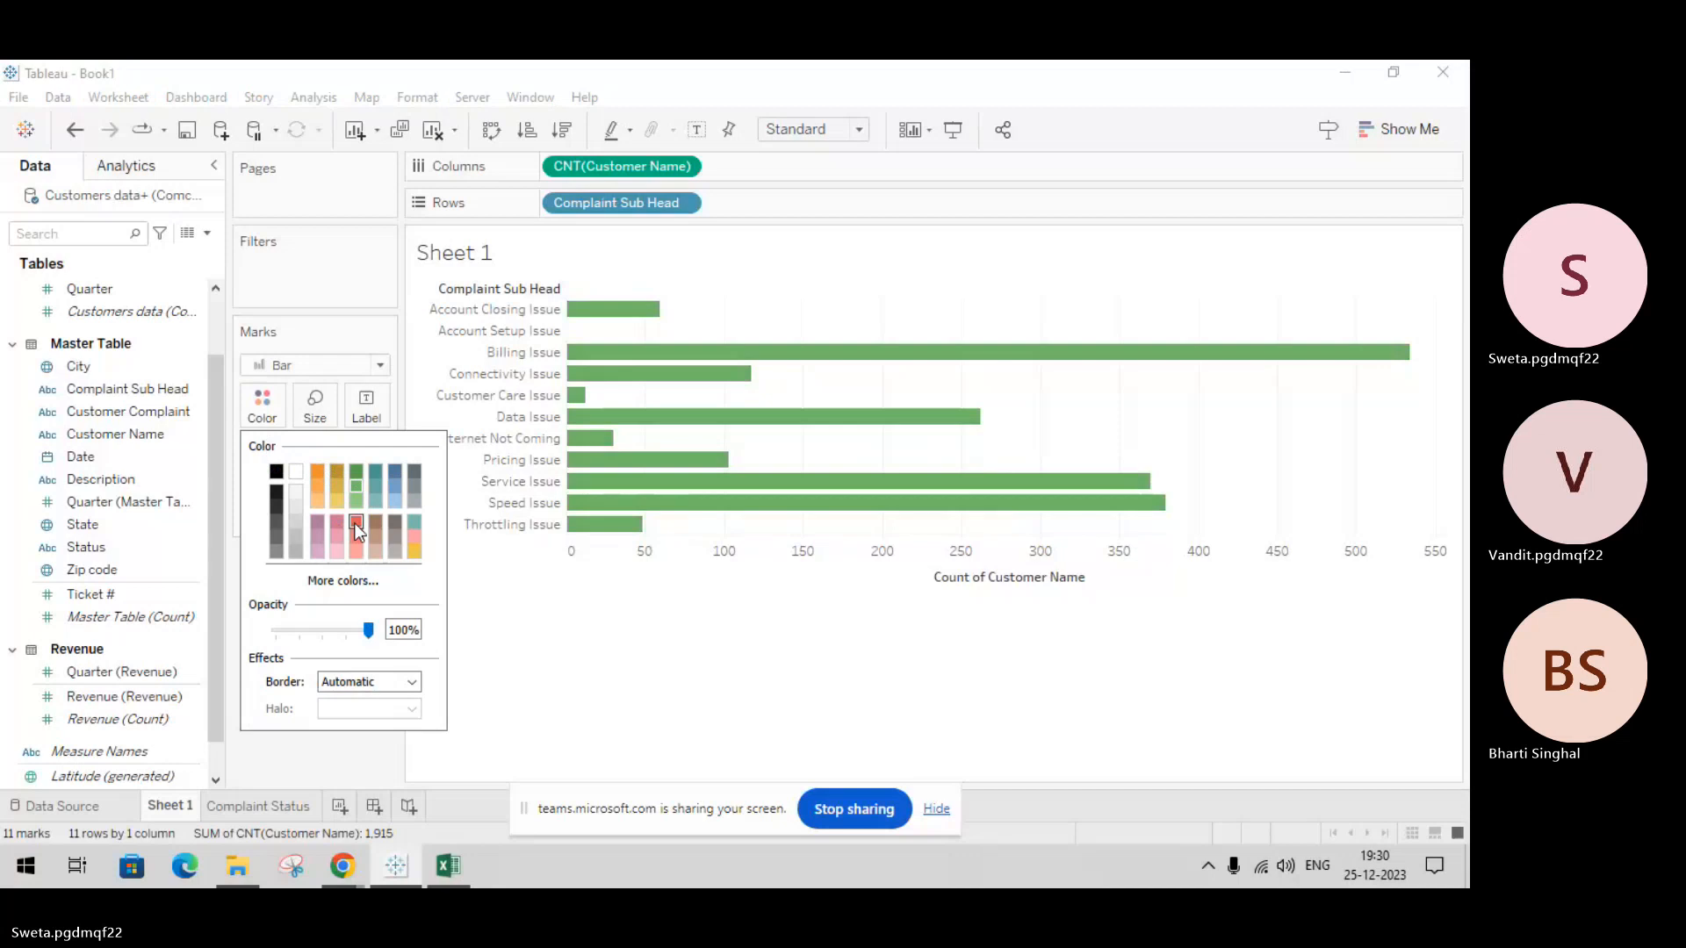
pyautogui.click(355, 524)
pyautogui.click(728, 626)
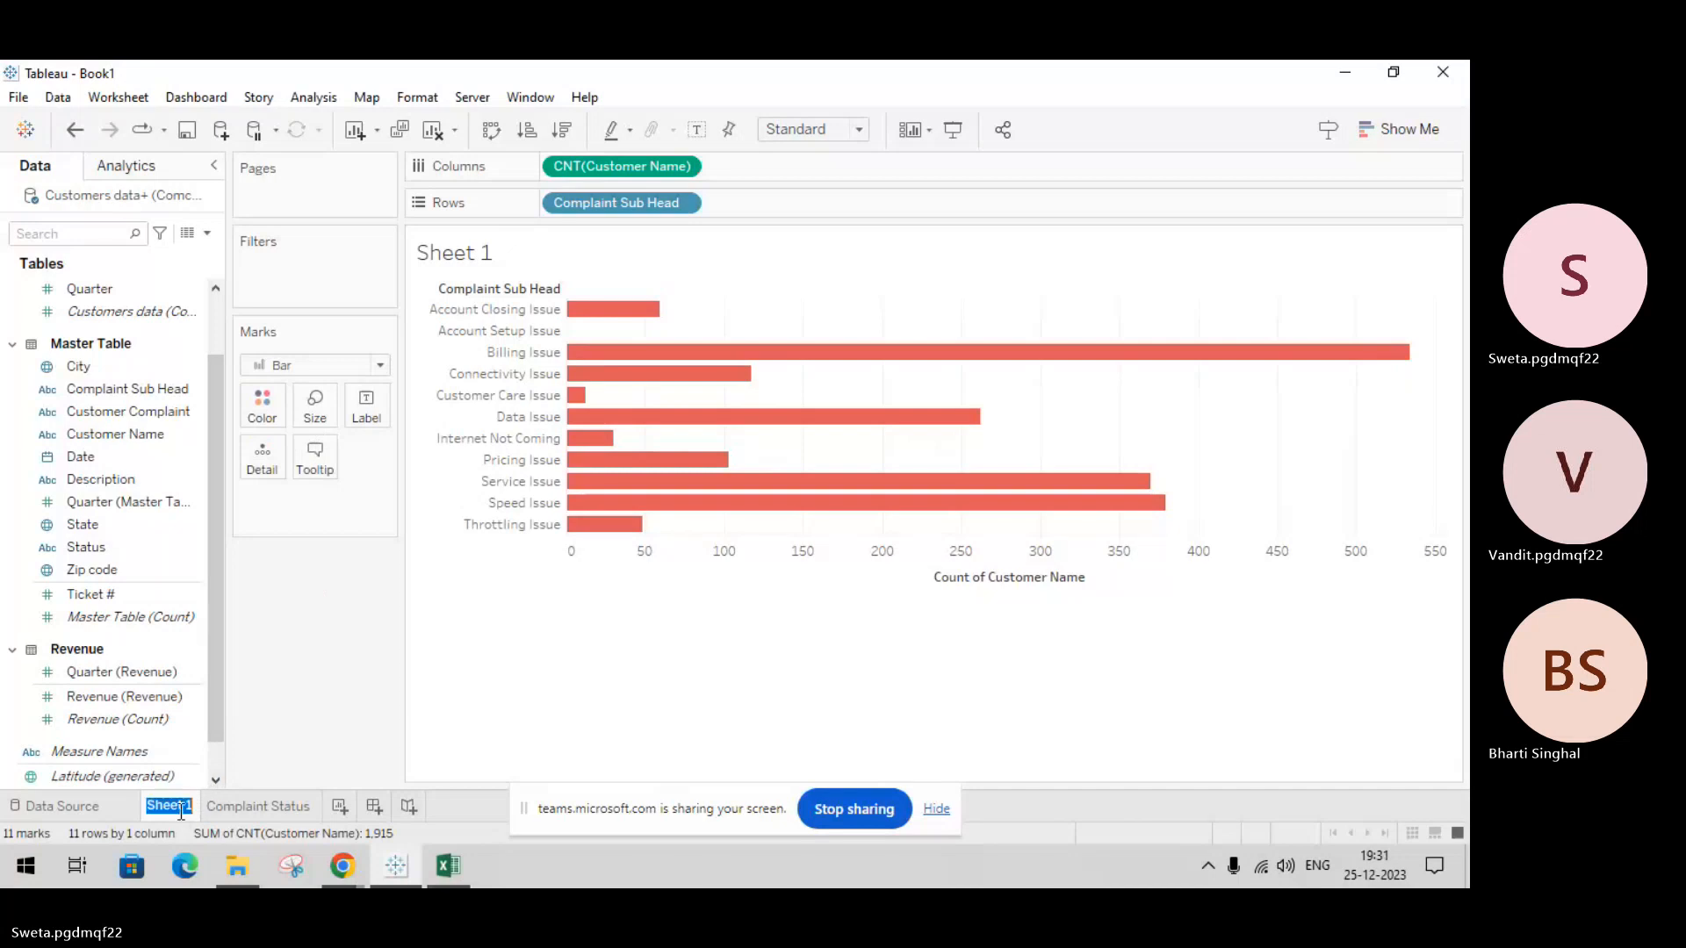
# Step: Rename Sheet 1 as No. of customer
pyautogui.press('BackSpace')
pyautogui.click(333, 729)
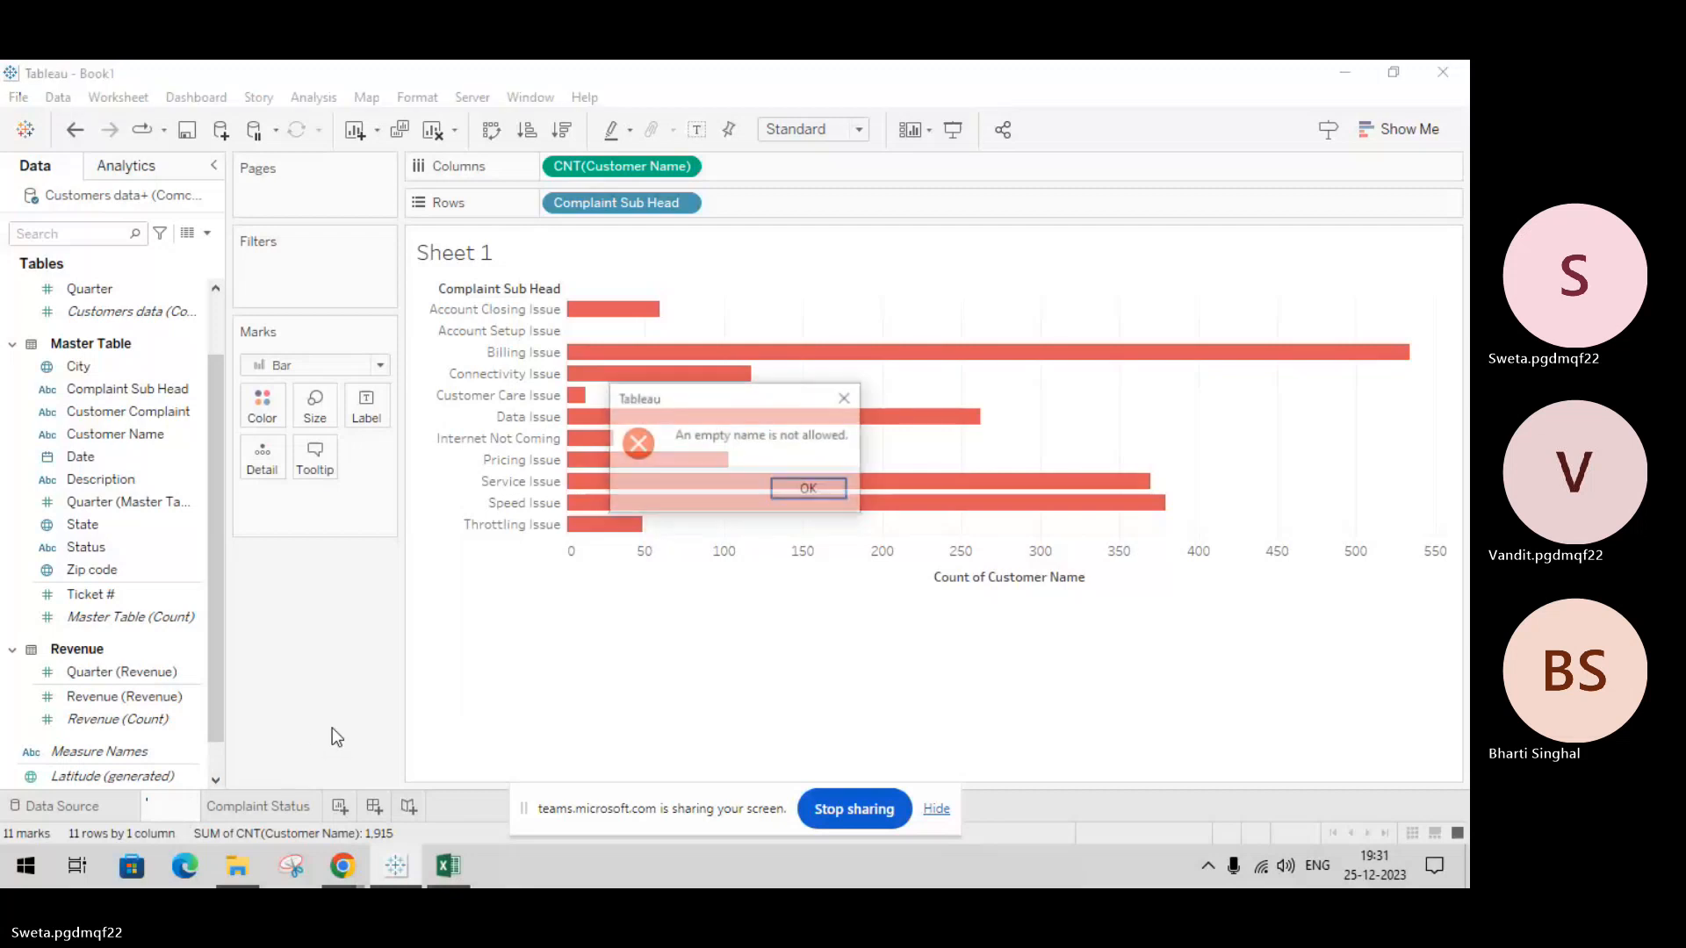
pyautogui.click(830, 491)
pyautogui.moveTo(198, 808)
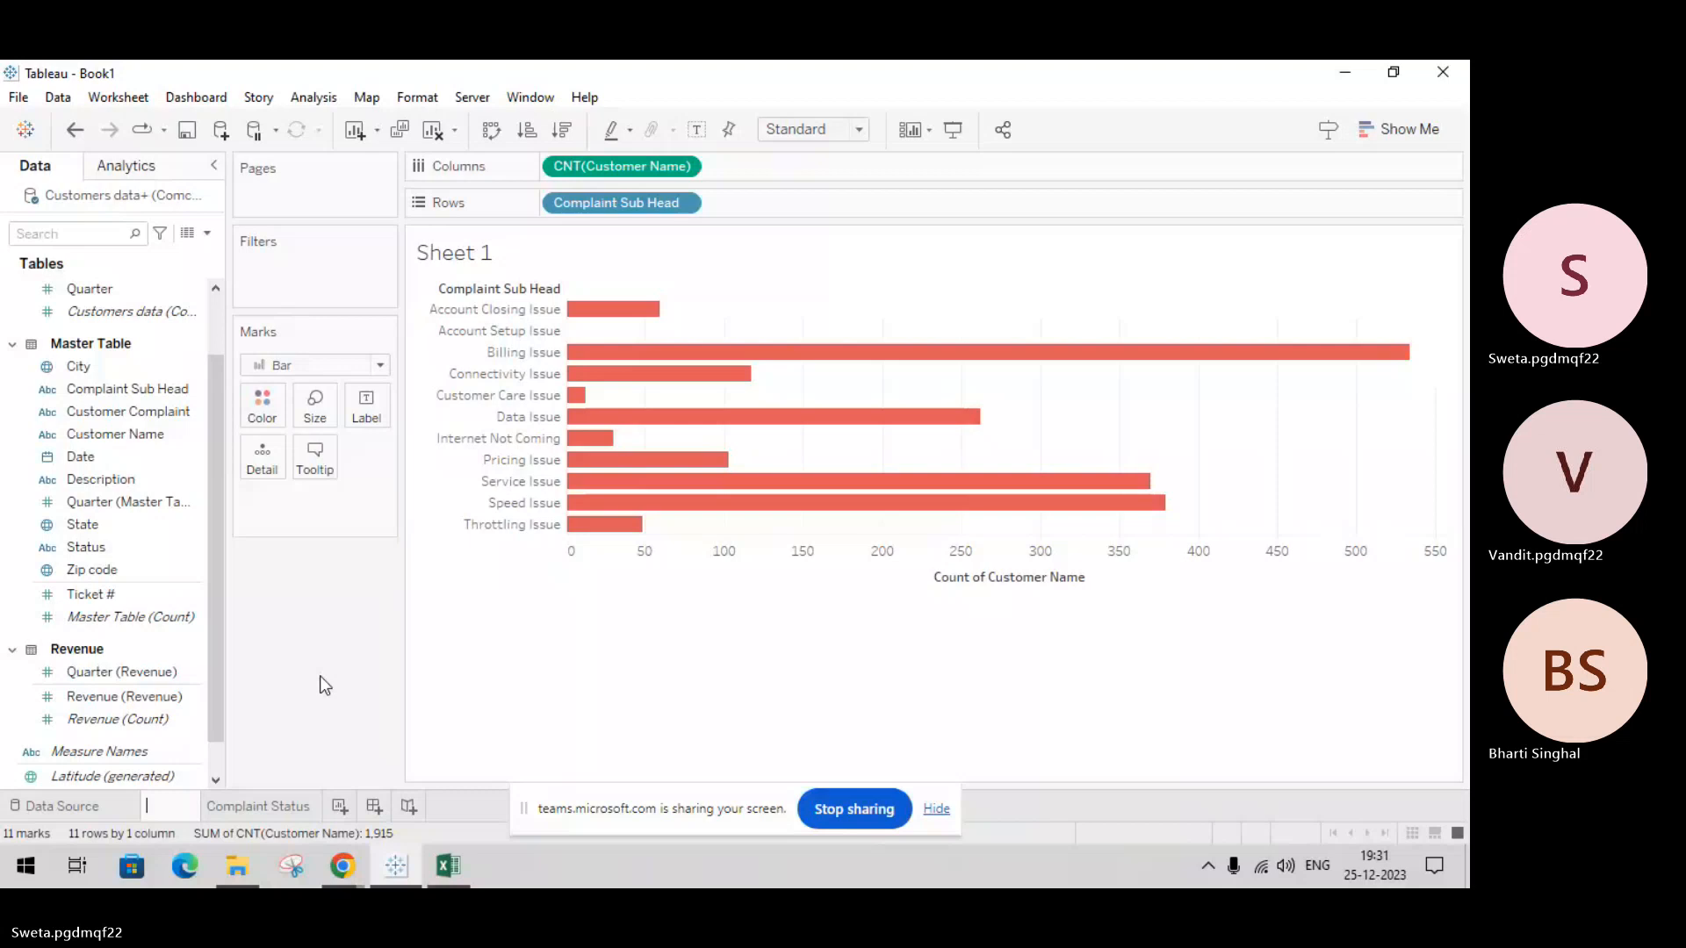
pyautogui.write('No. of c')
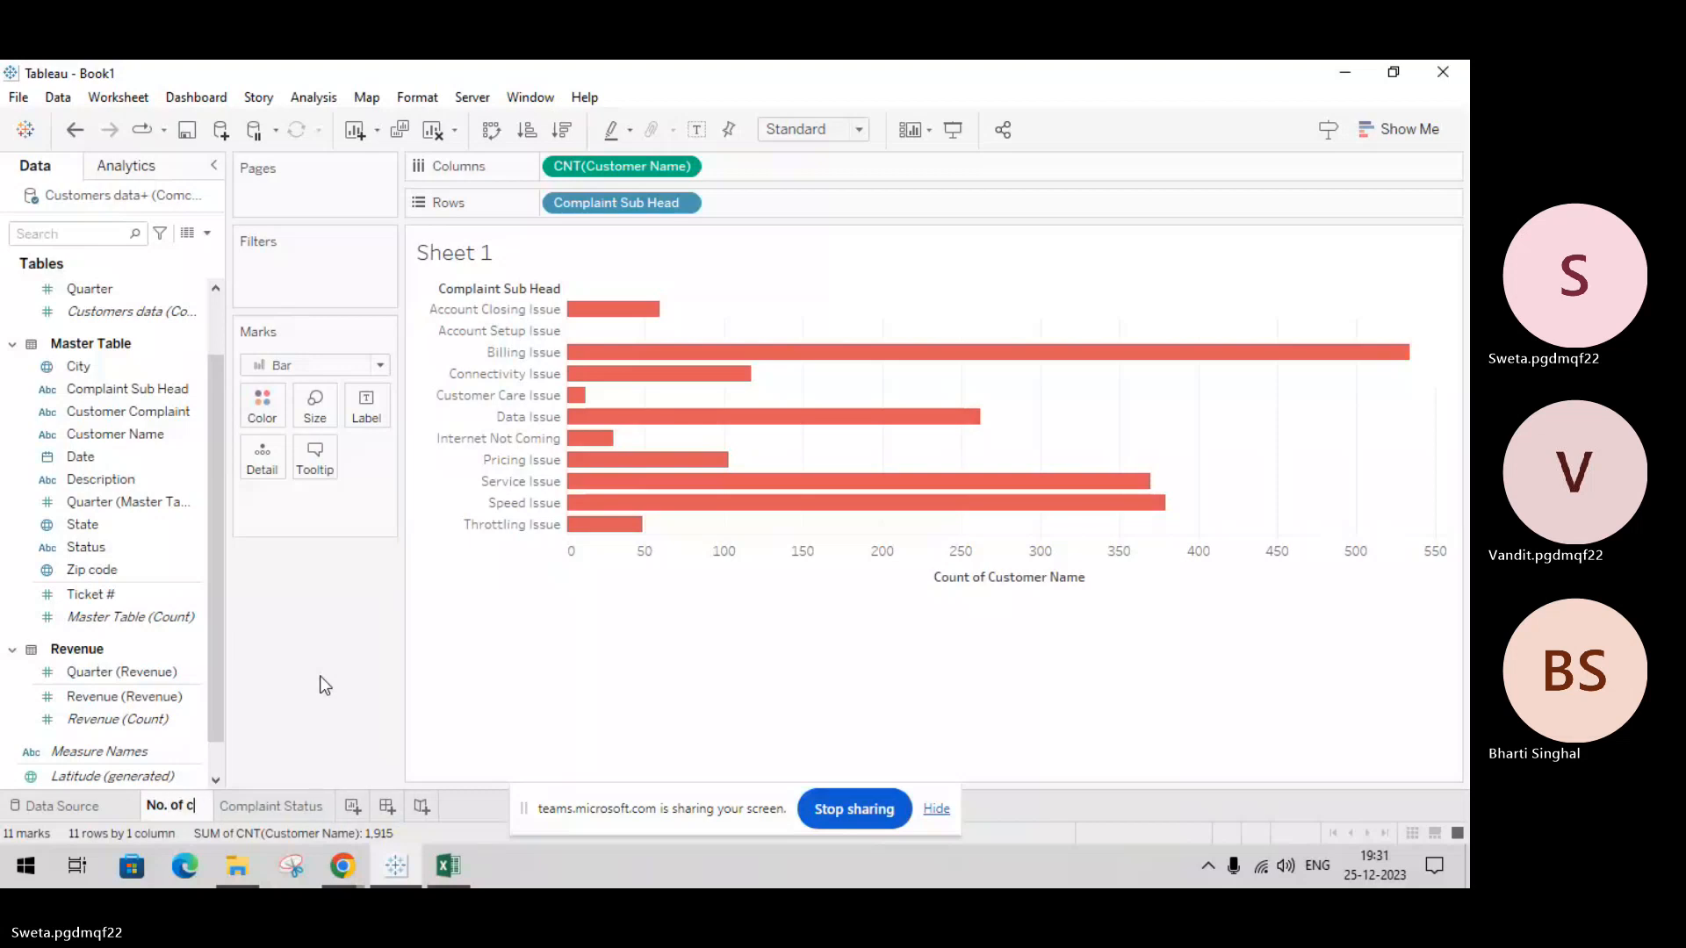
pyautogui.write('ustom')
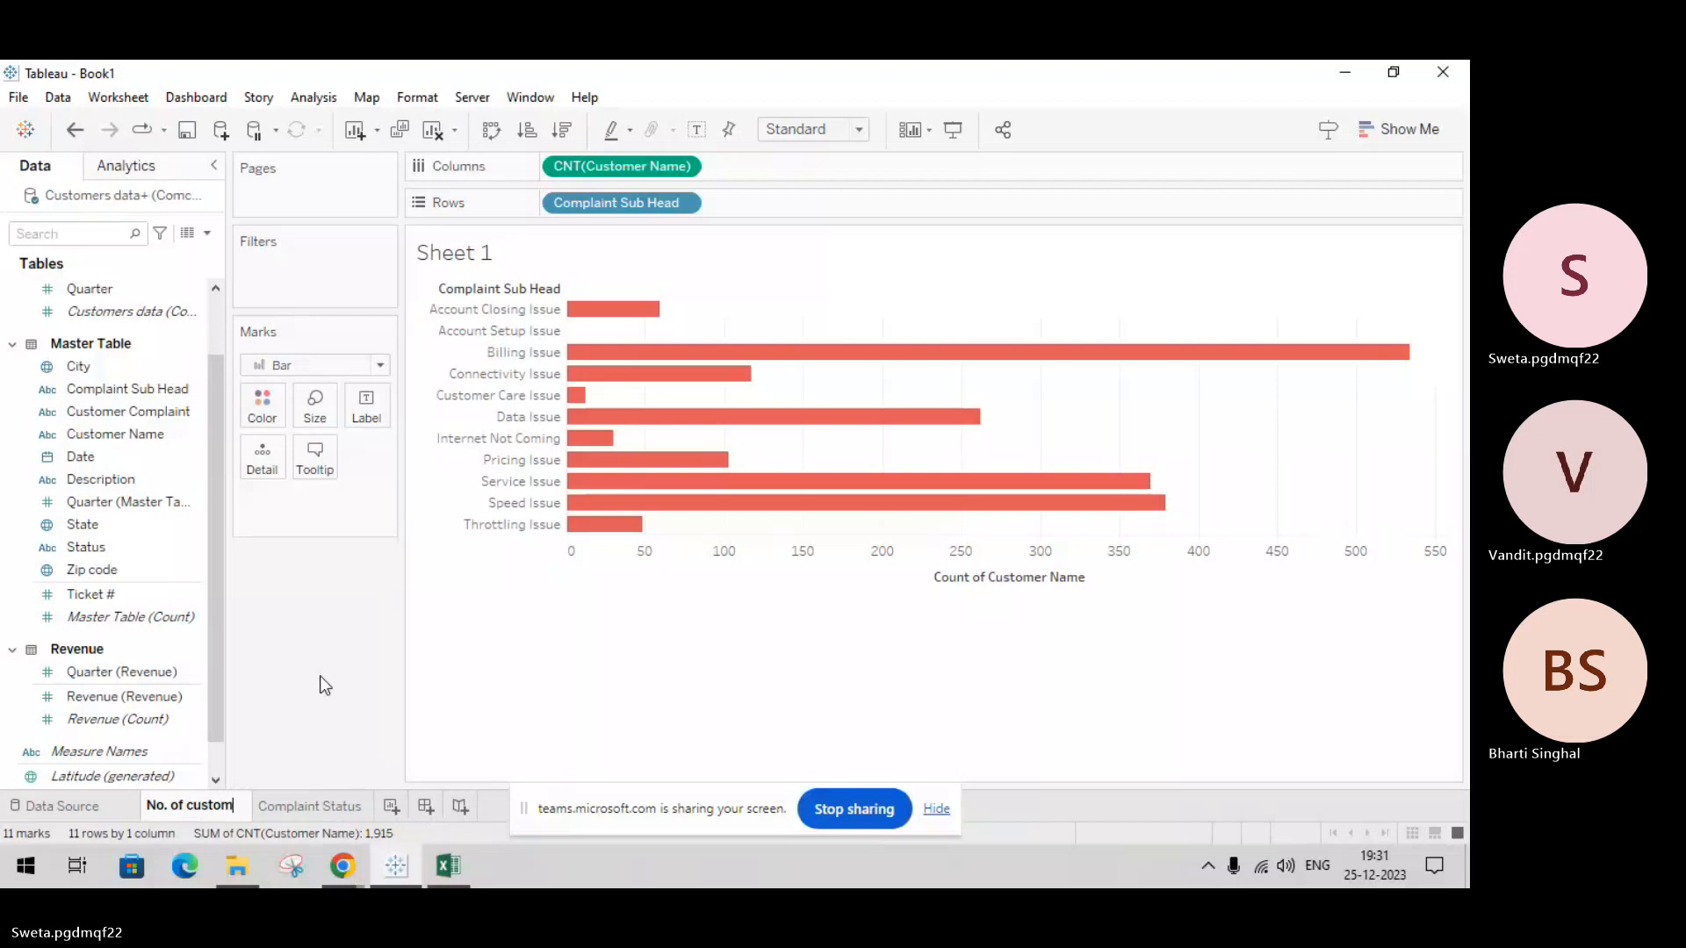
pyautogui.write('er')
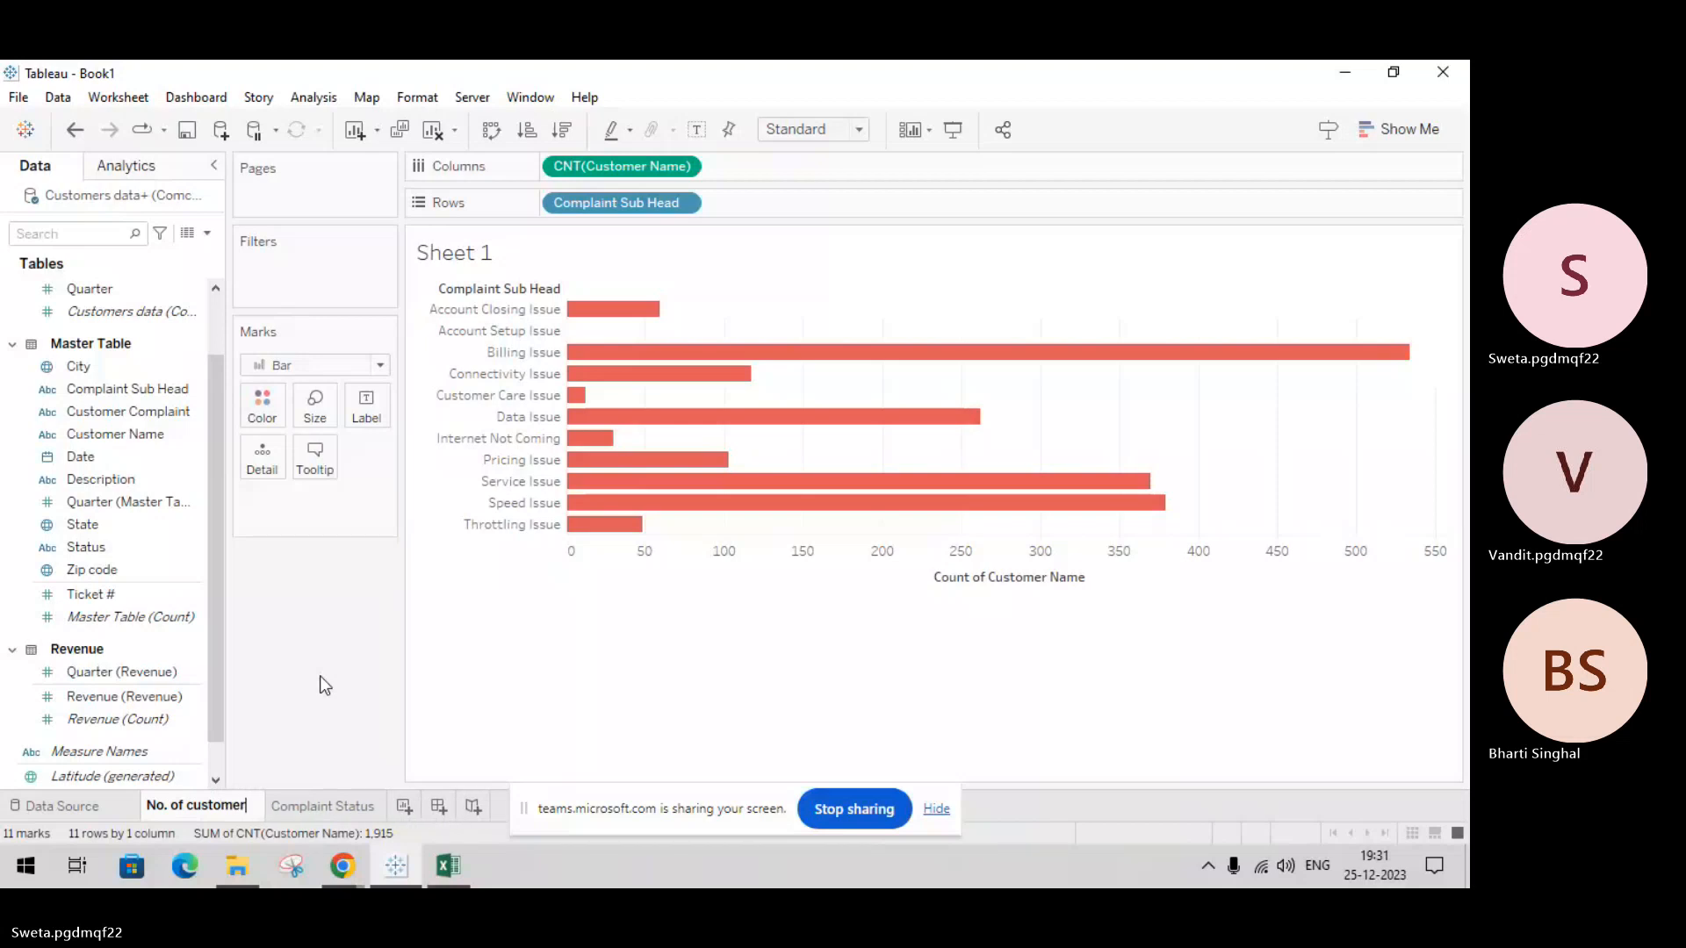
pyautogui.press('Return')
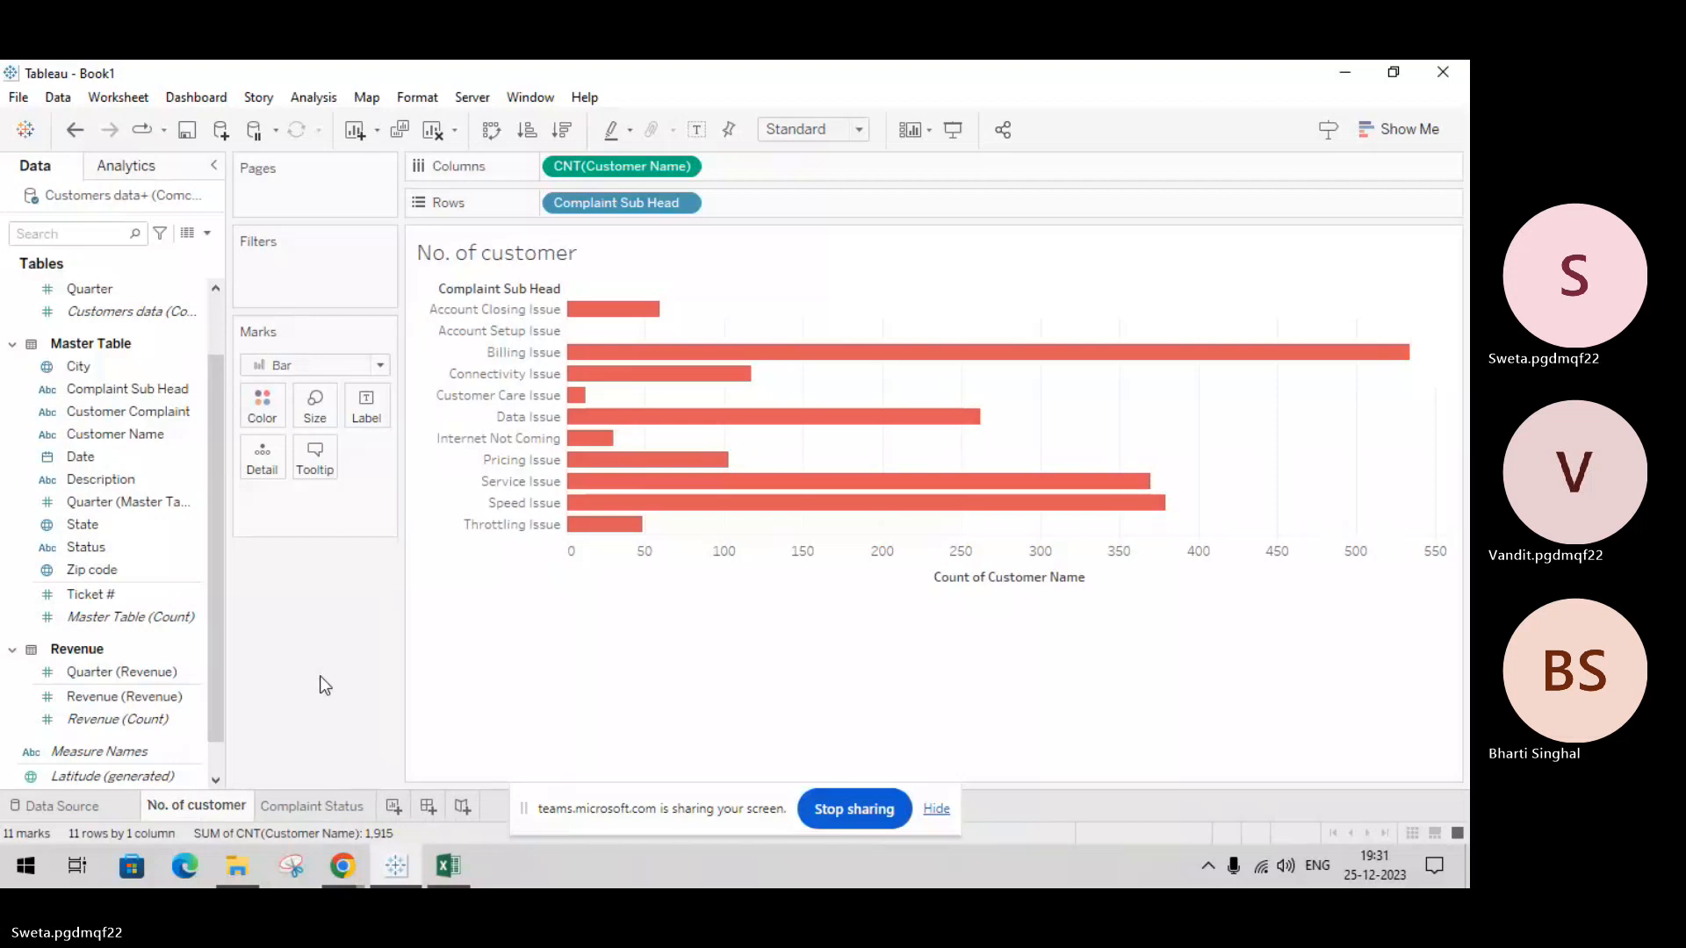
# Step: Add a new worksheet after the existing sheets
pyautogui.click(394, 807)
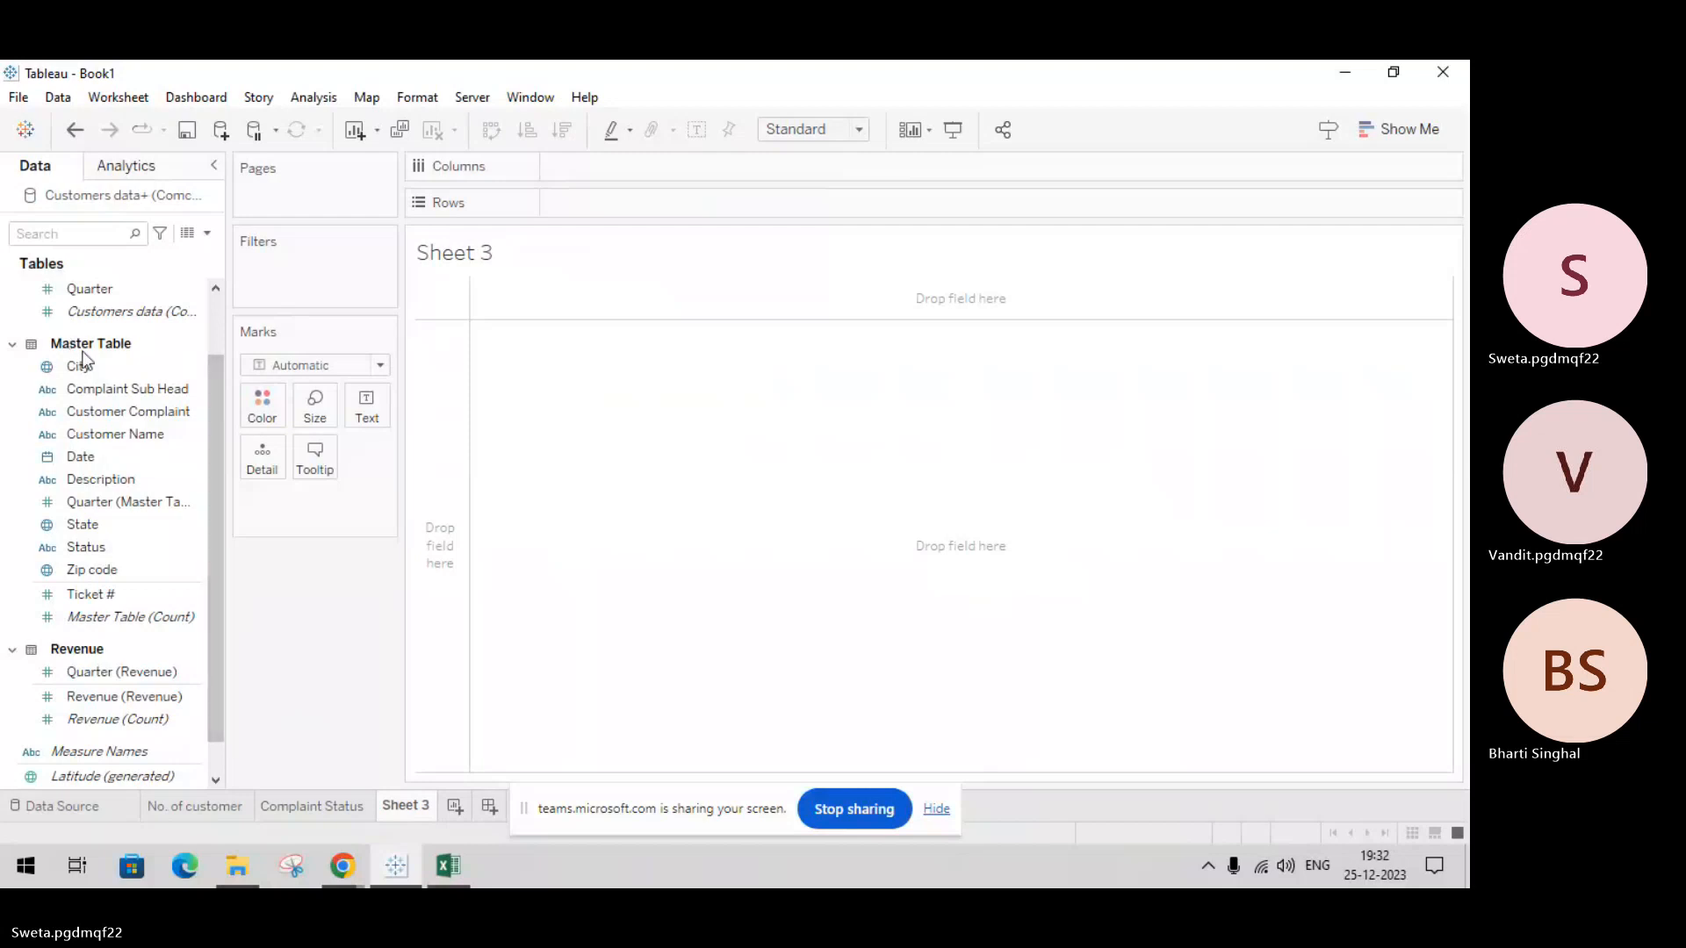
# Step: Try Customer Complaint and Customer Name as row fields on Sheet 3 and undo their placement
pyautogui.click(143, 415)
pyautogui.doubleClick(150, 419)
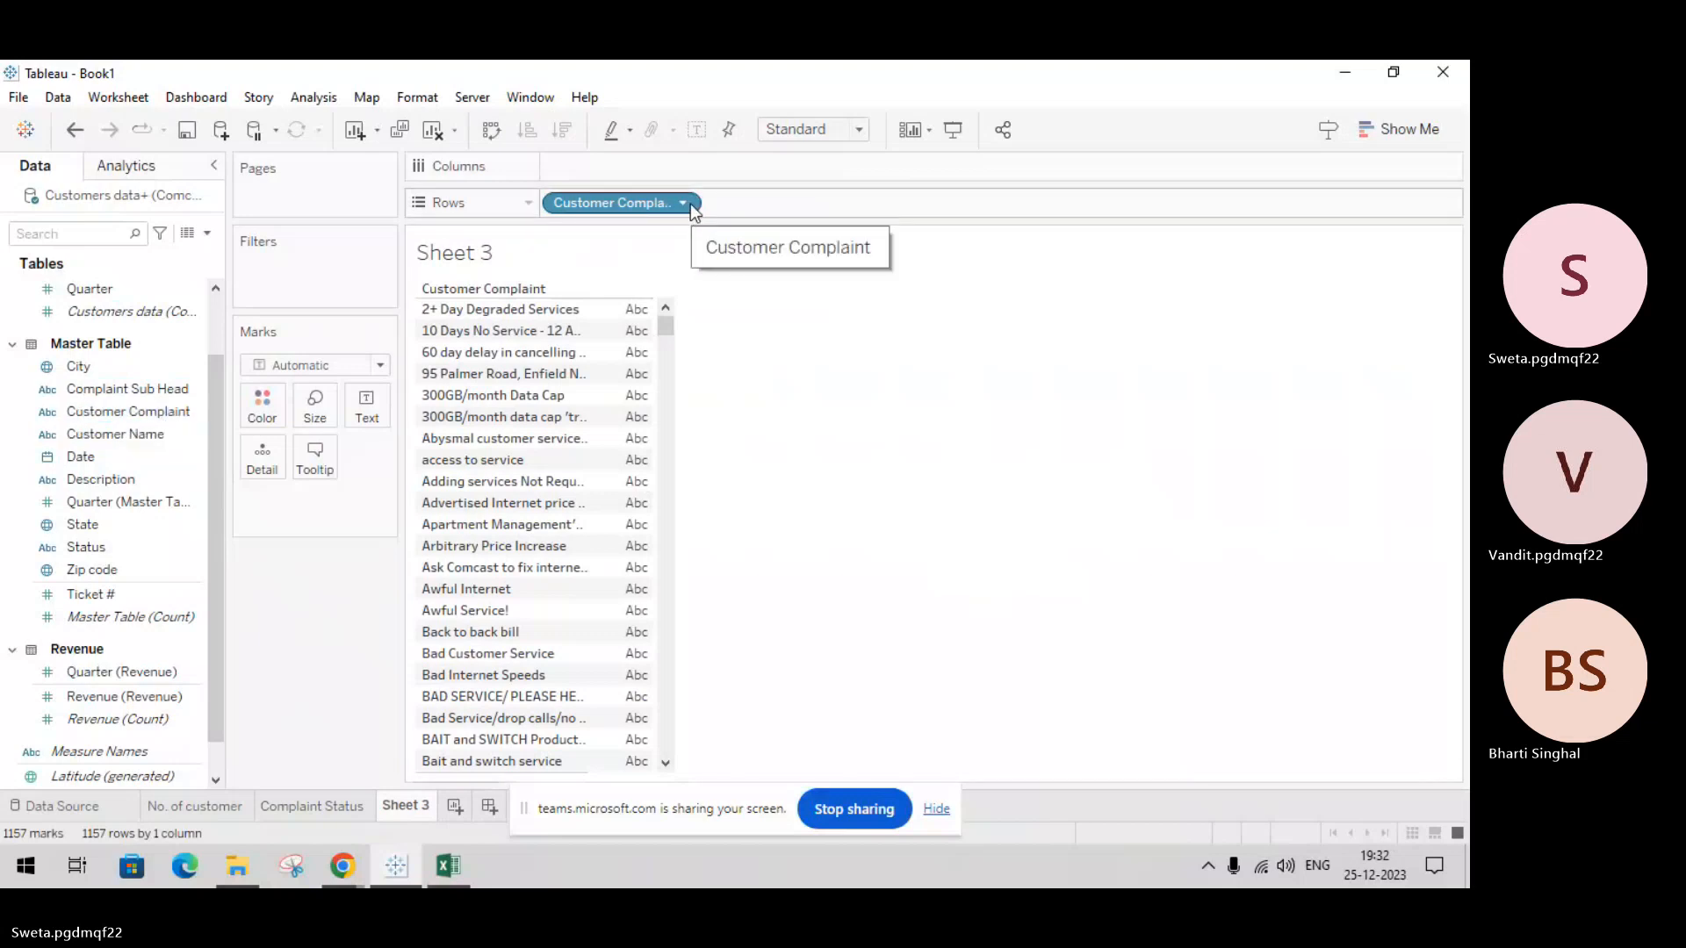
pyautogui.moveTo(666, 324)
pyautogui.mouseDown()
pyautogui.moveTo(676, 761)
pyautogui.moveTo(689, 317)
pyautogui.mouseUp()
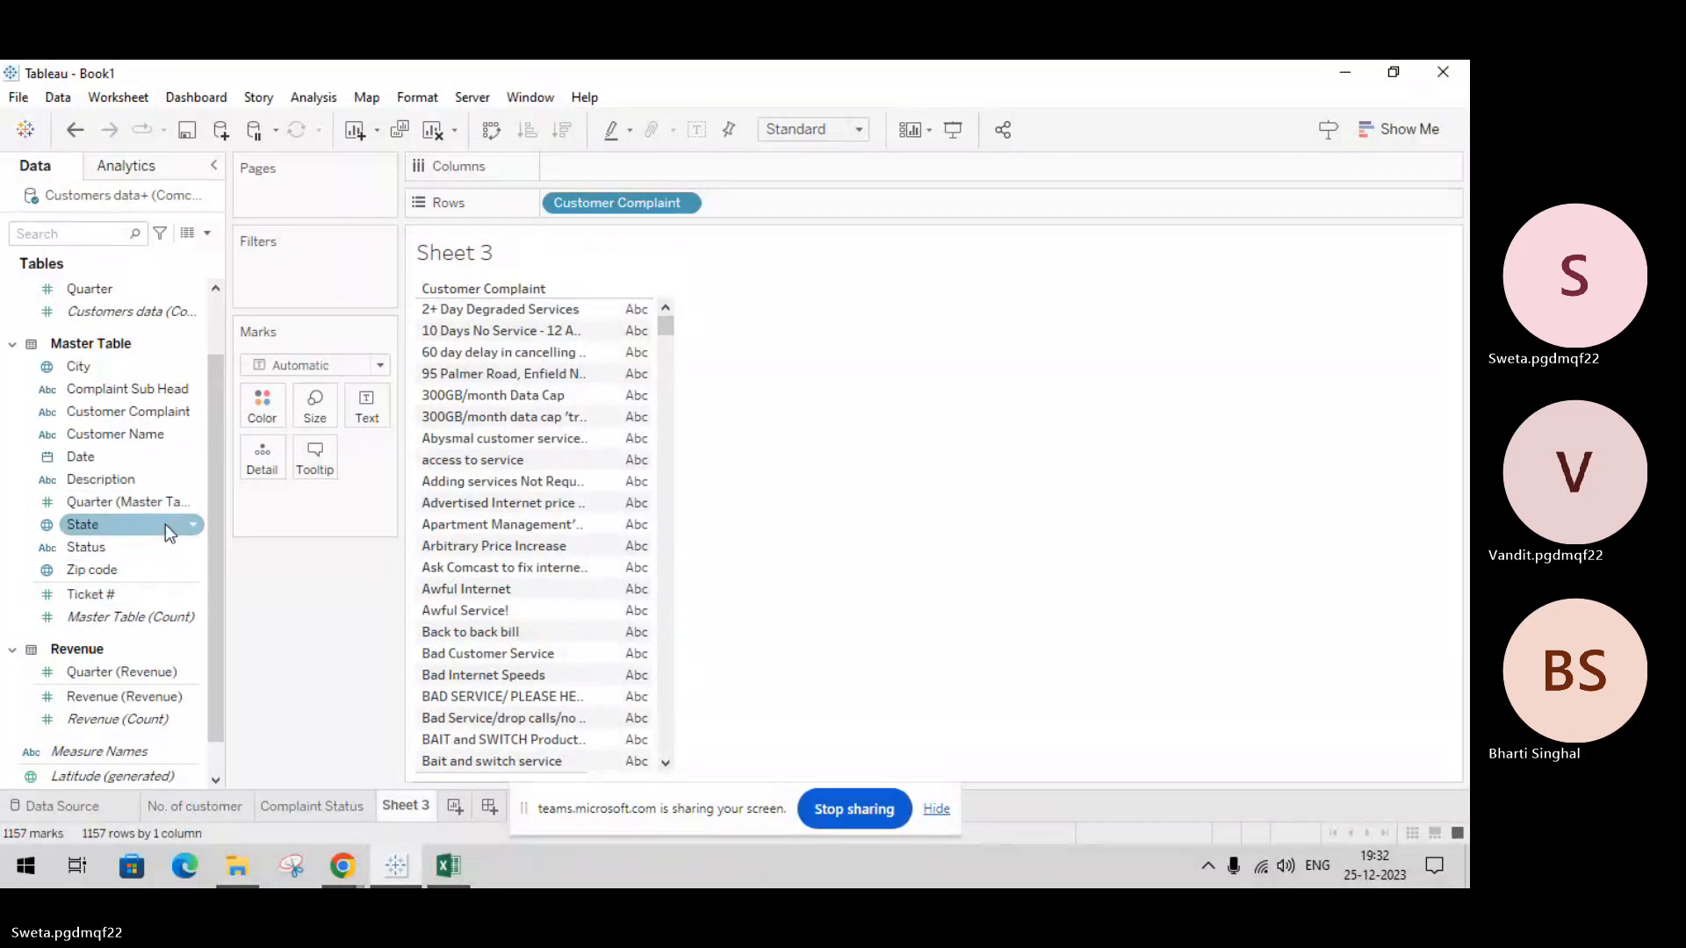
pyautogui.doubleClick(161, 432)
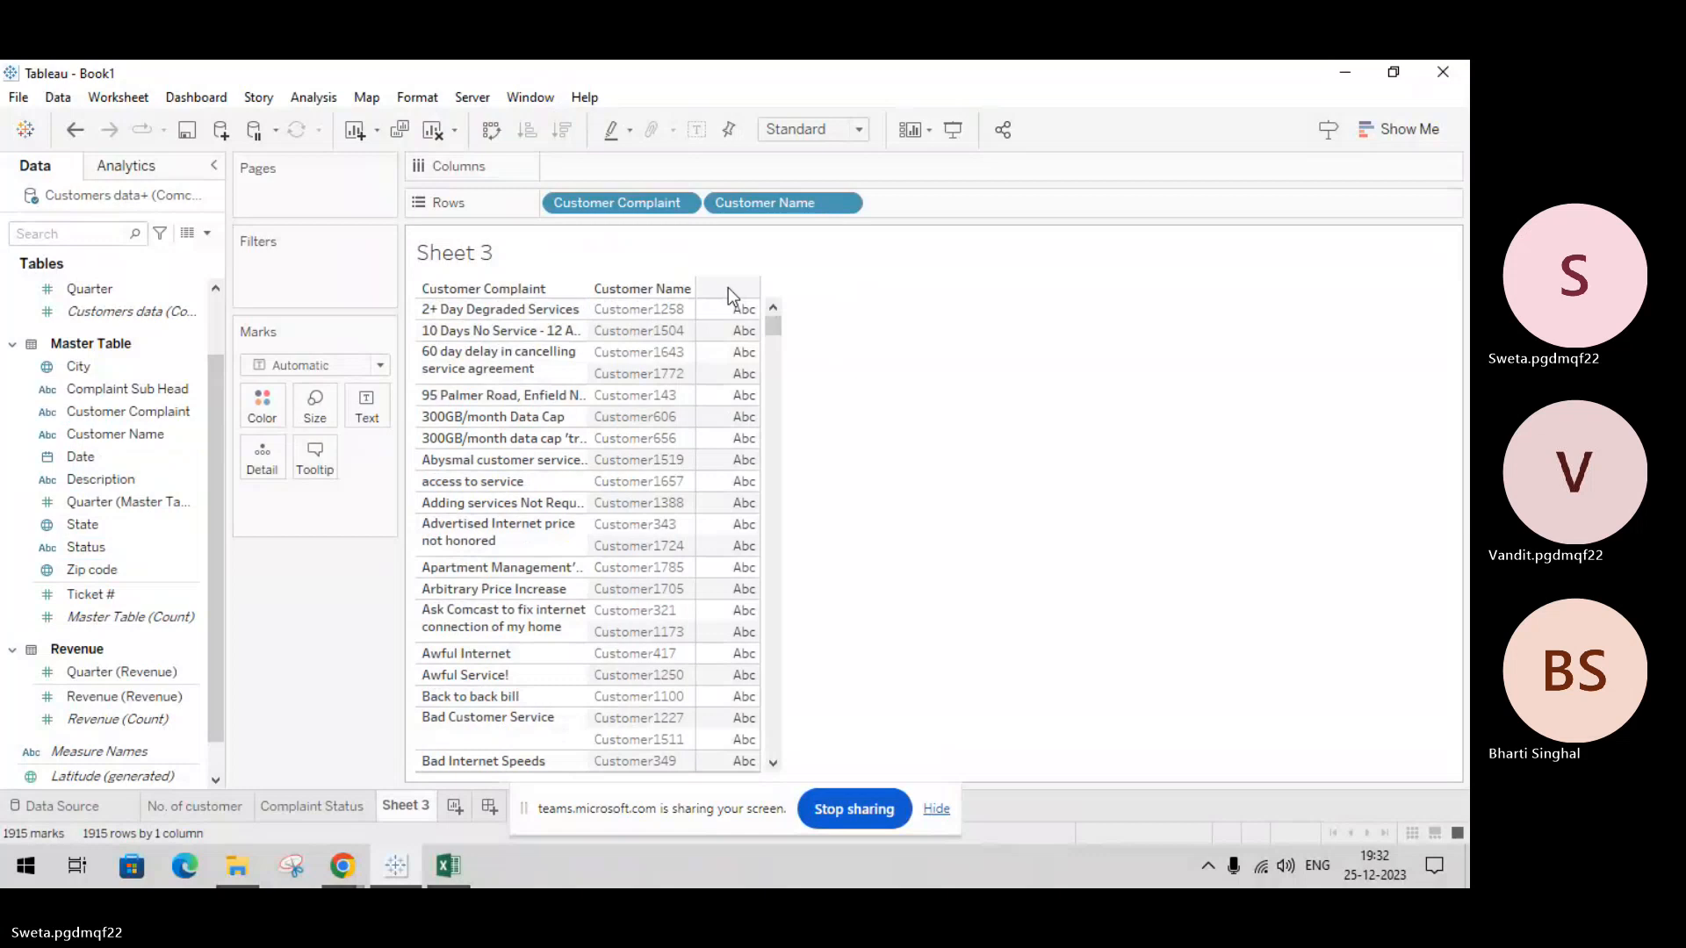
pyautogui.moveTo(772, 208); pyautogui.dragTo(721, 190)
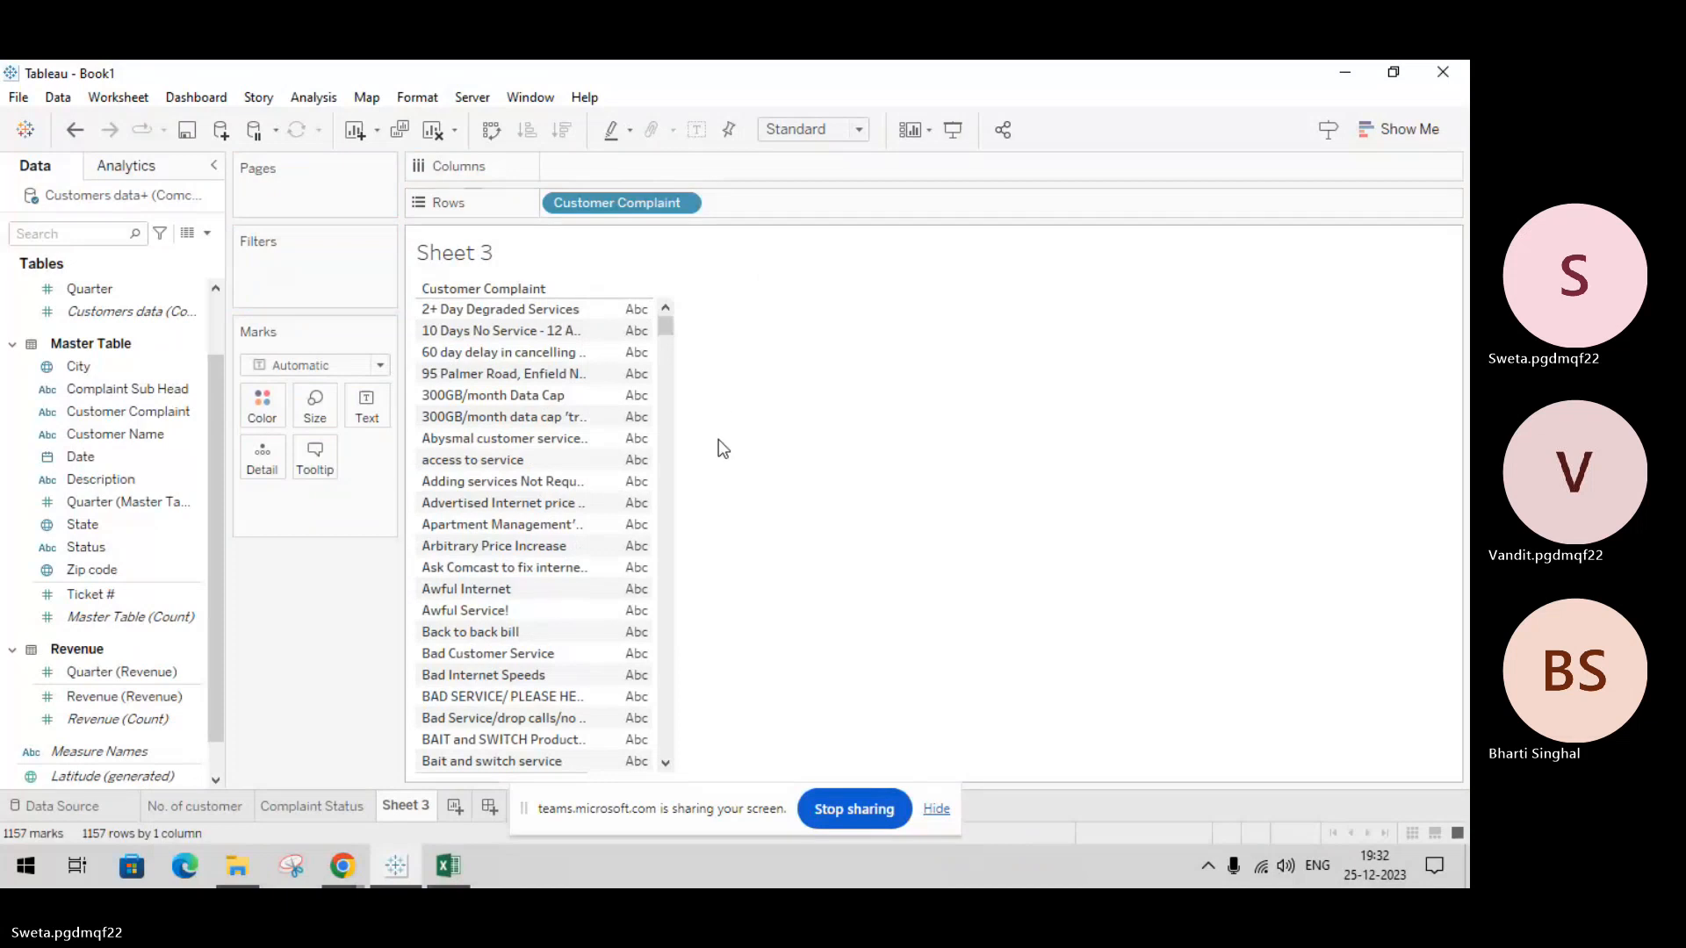
pyautogui.hotkey('ctrl', 'z')
pyautogui.hotkey('ctrl', 'y')
pyautogui.hotkey('ctrl', 'z')
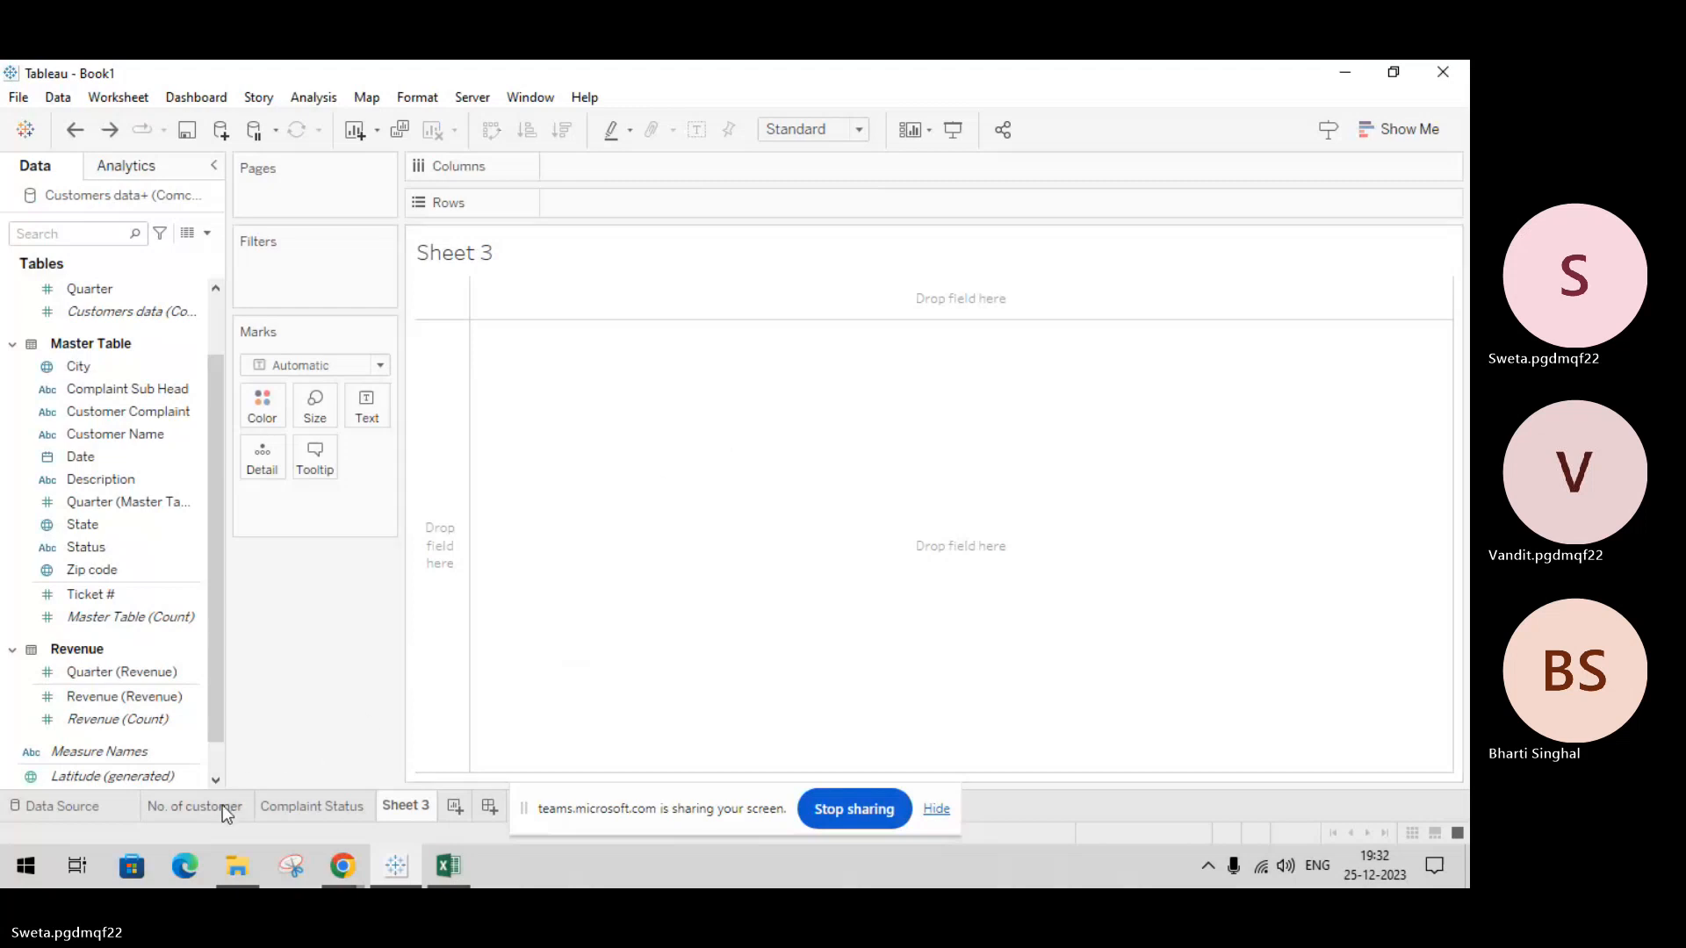
# Step: Rename the No. of customer sheet as Status count of complaints
pyautogui.moveTo(223, 804)
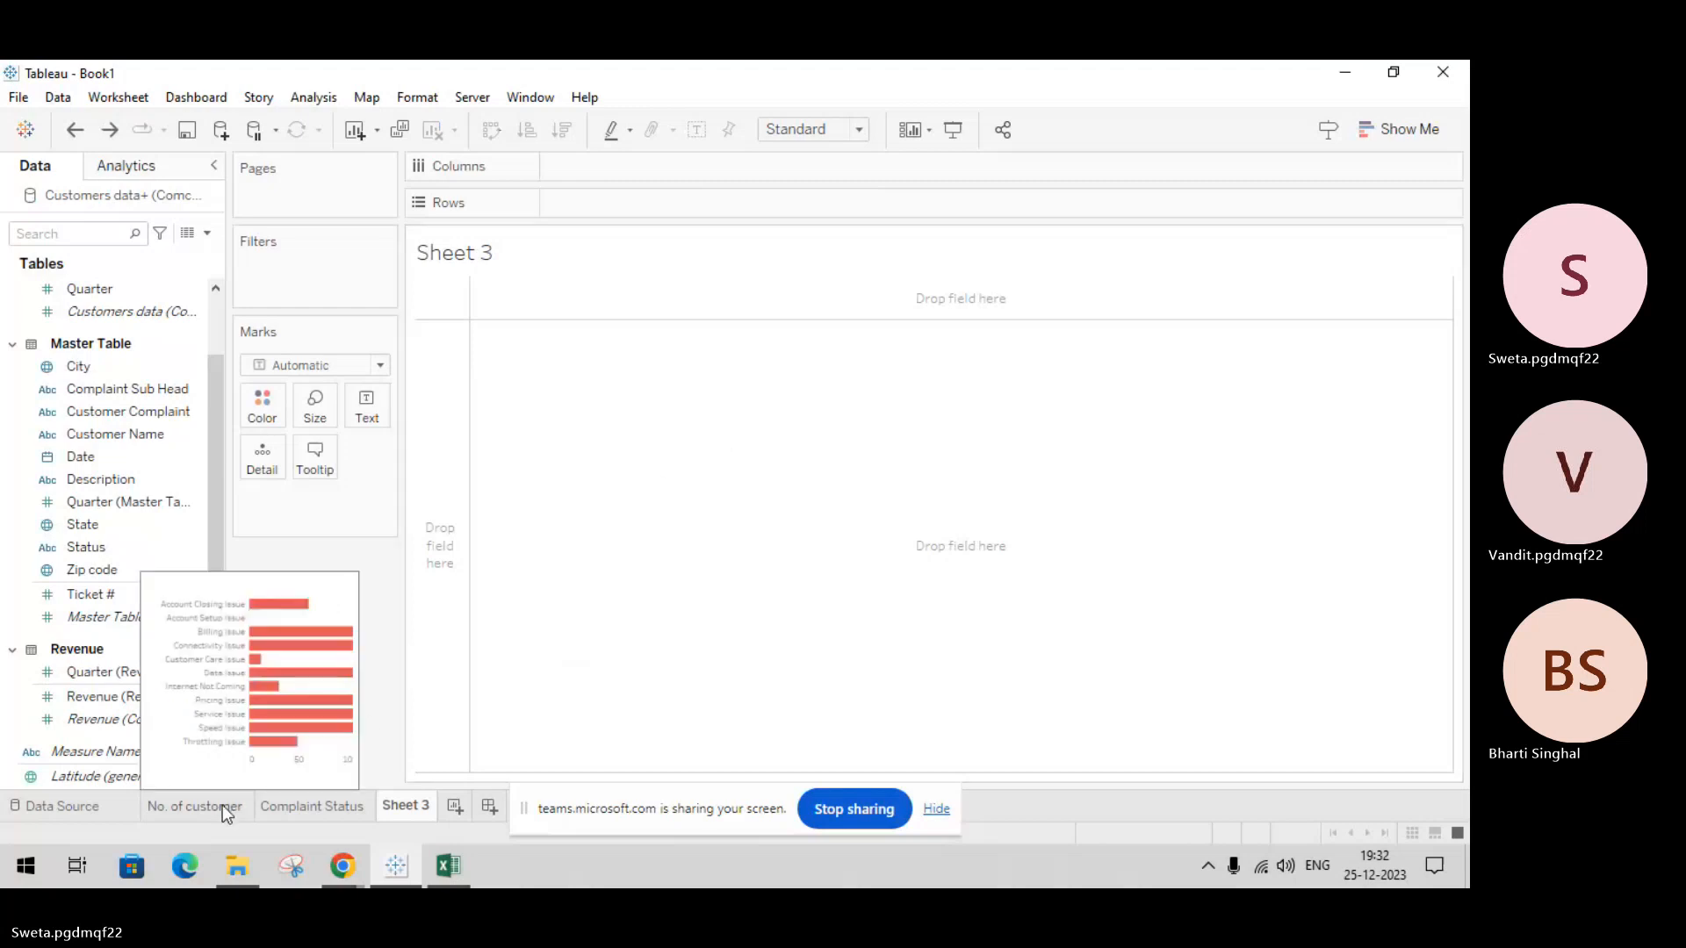
pyautogui.click(291, 805)
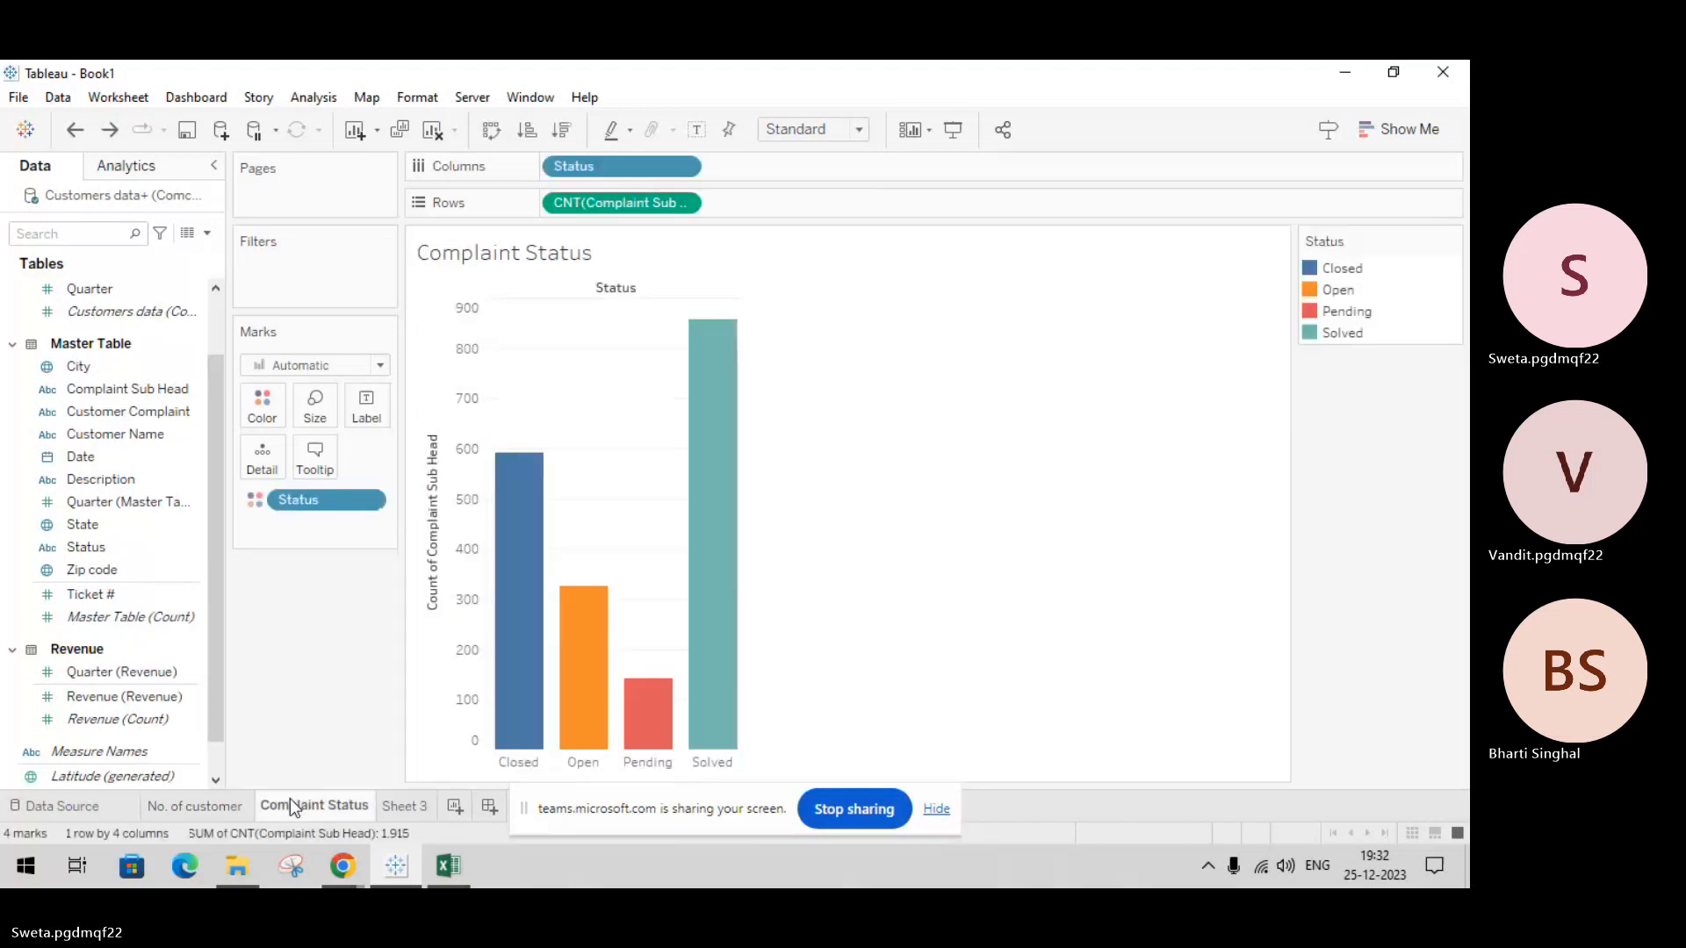
pyautogui.click(237, 808)
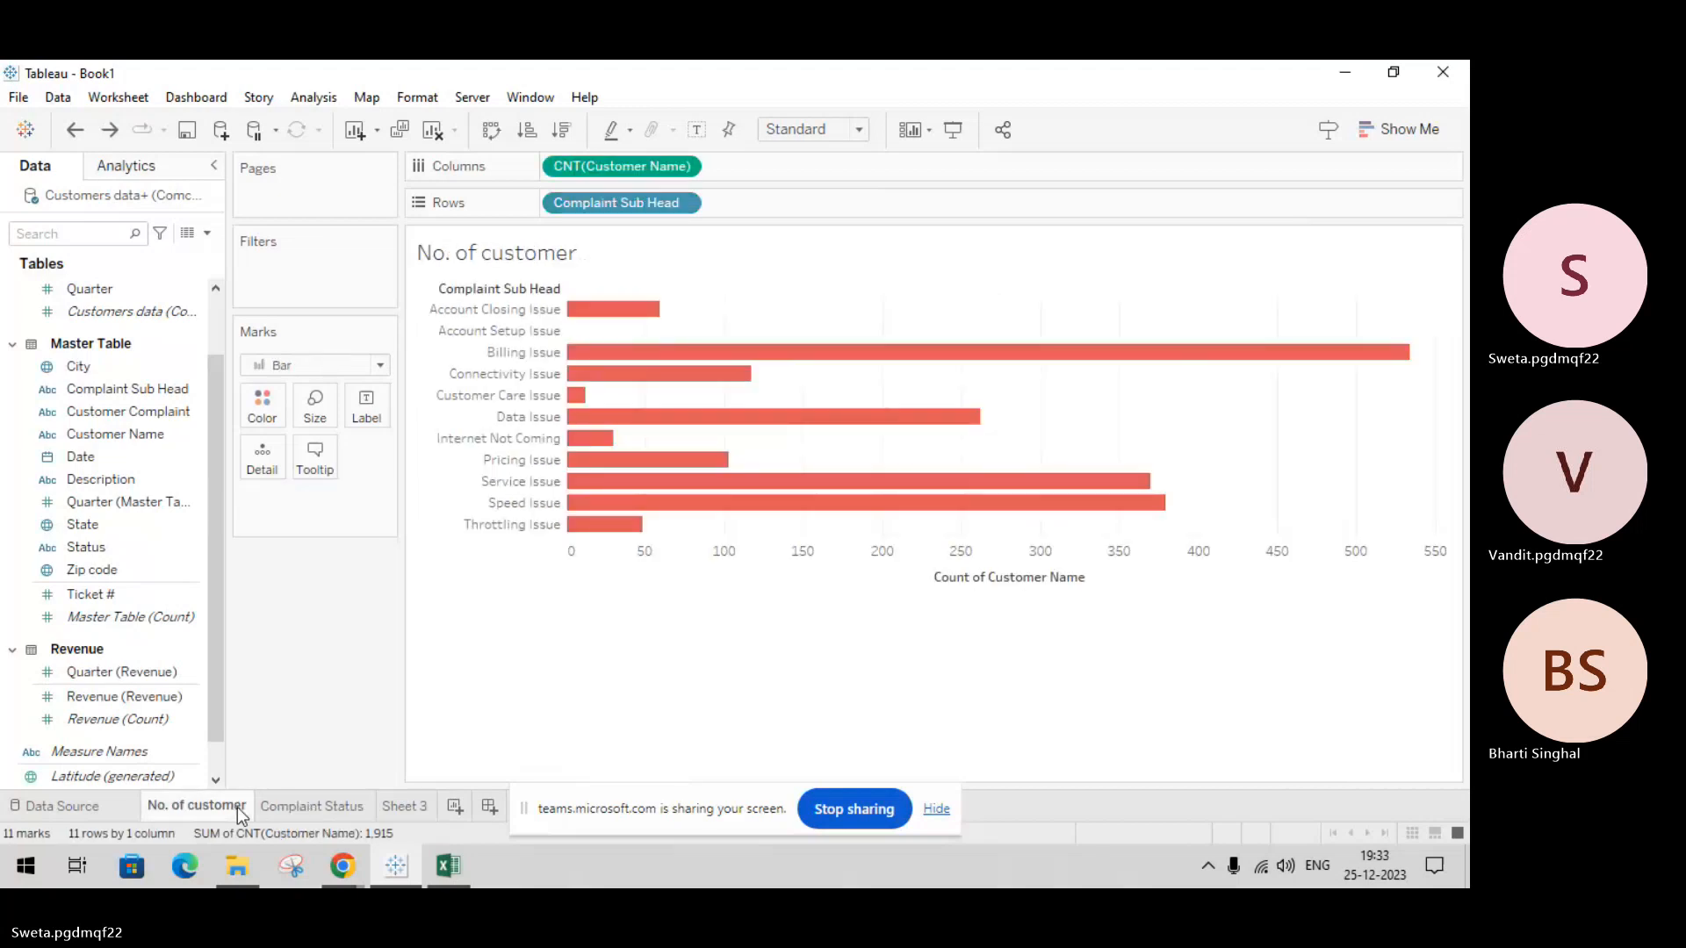
pyautogui.doubleClick(237, 808)
pyautogui.press('BackSpace')
pyautogui.write('Status count of complaints')
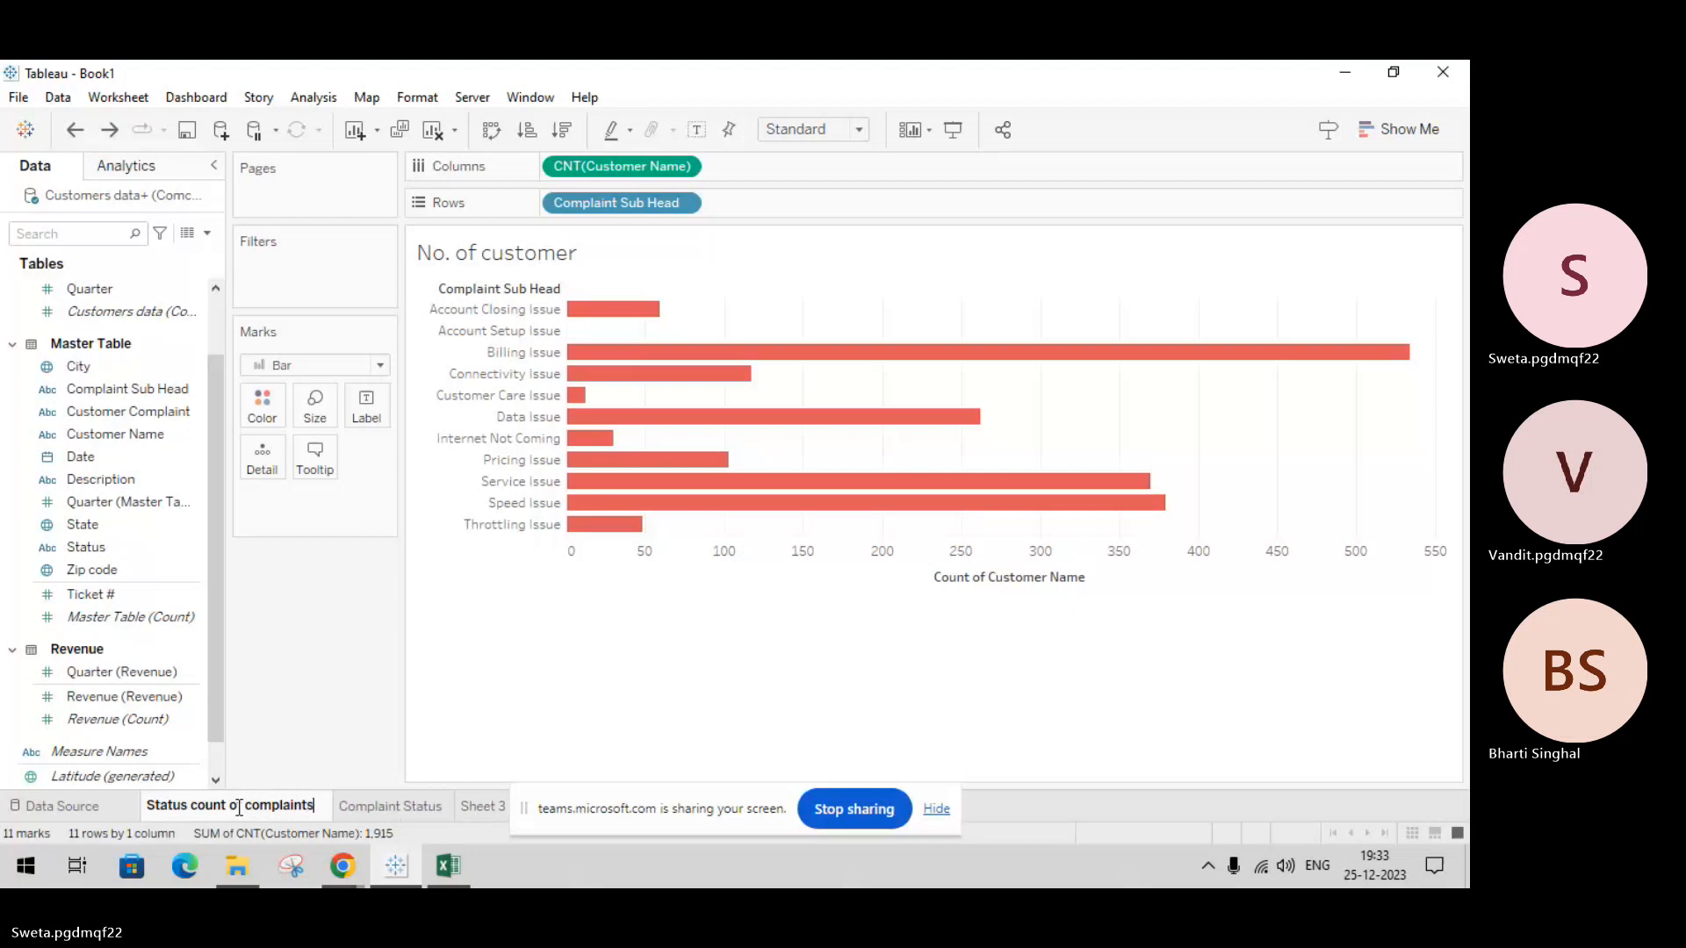
pyautogui.press('Return')
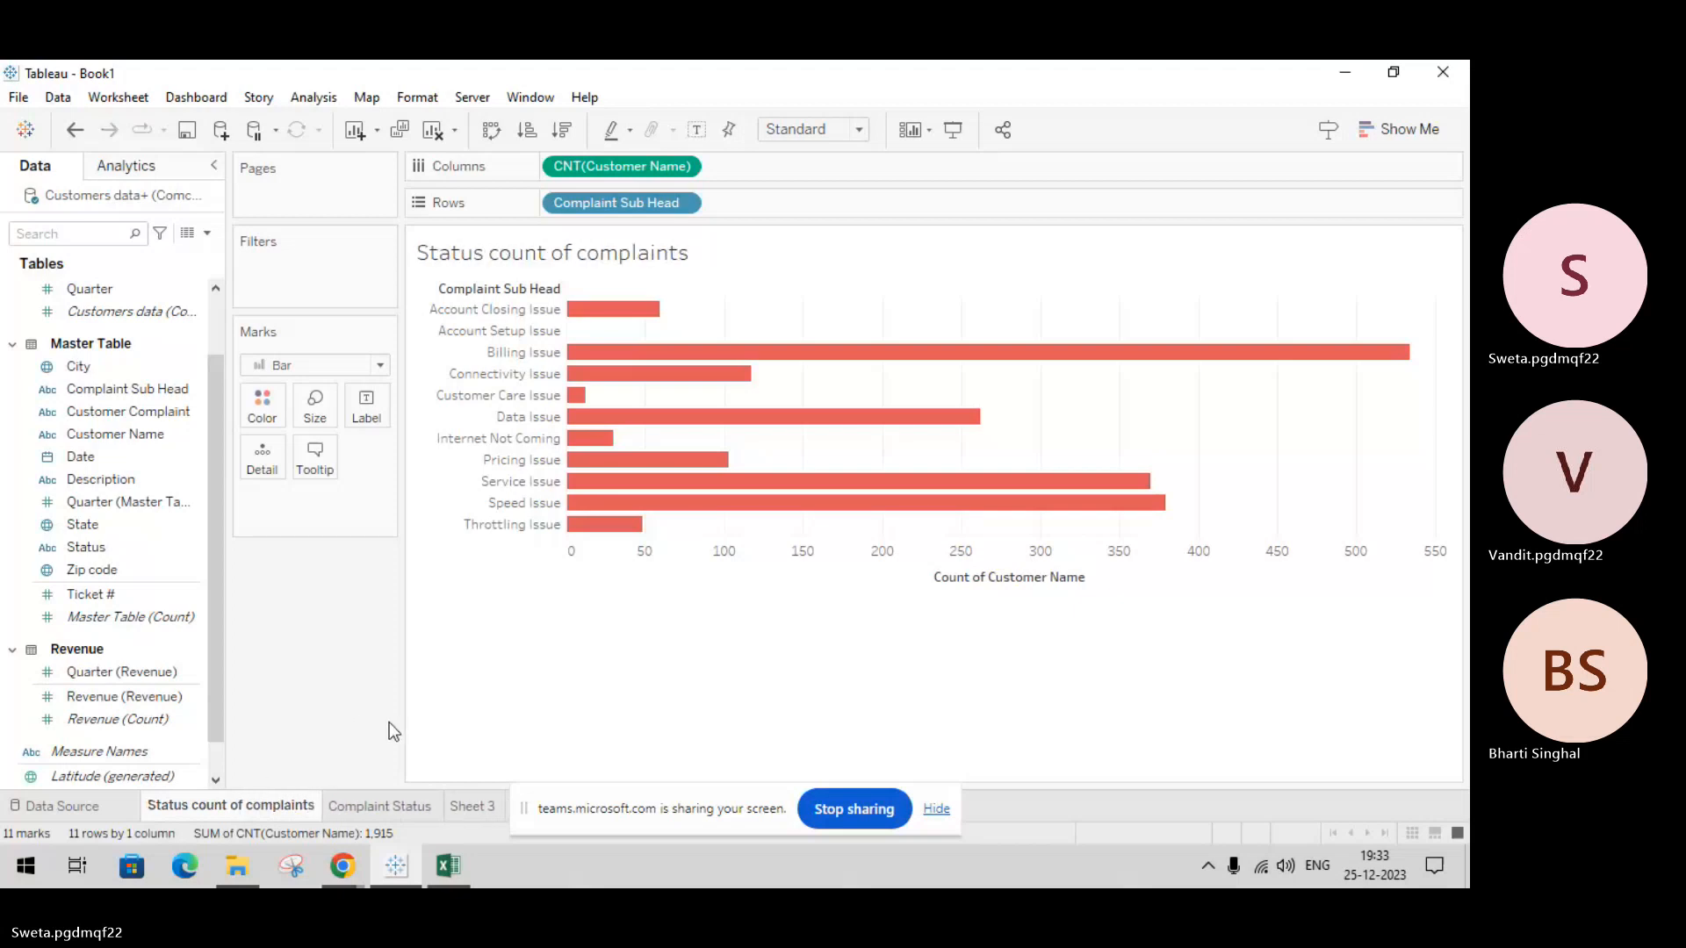
# Step: Try the Quarter (Revenue) field from the Revenue table on Sheet 3 and undo its placement
pyautogui.click(473, 806)
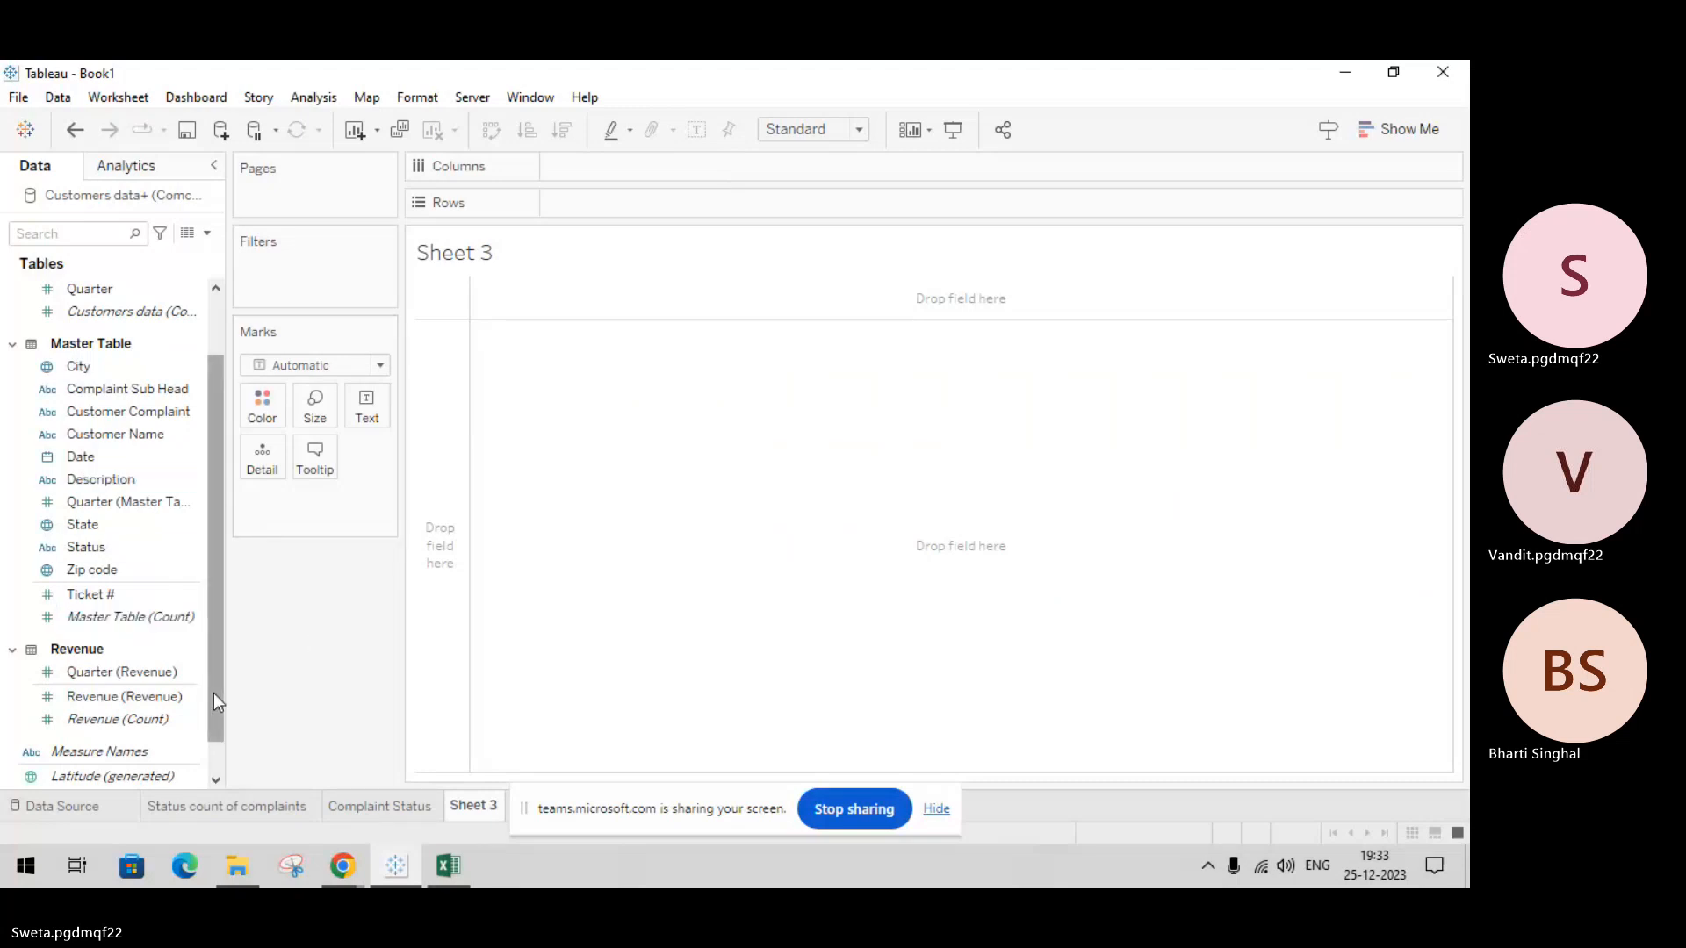
pyautogui.moveTo(213, 693); pyautogui.dragTo(217, 725)
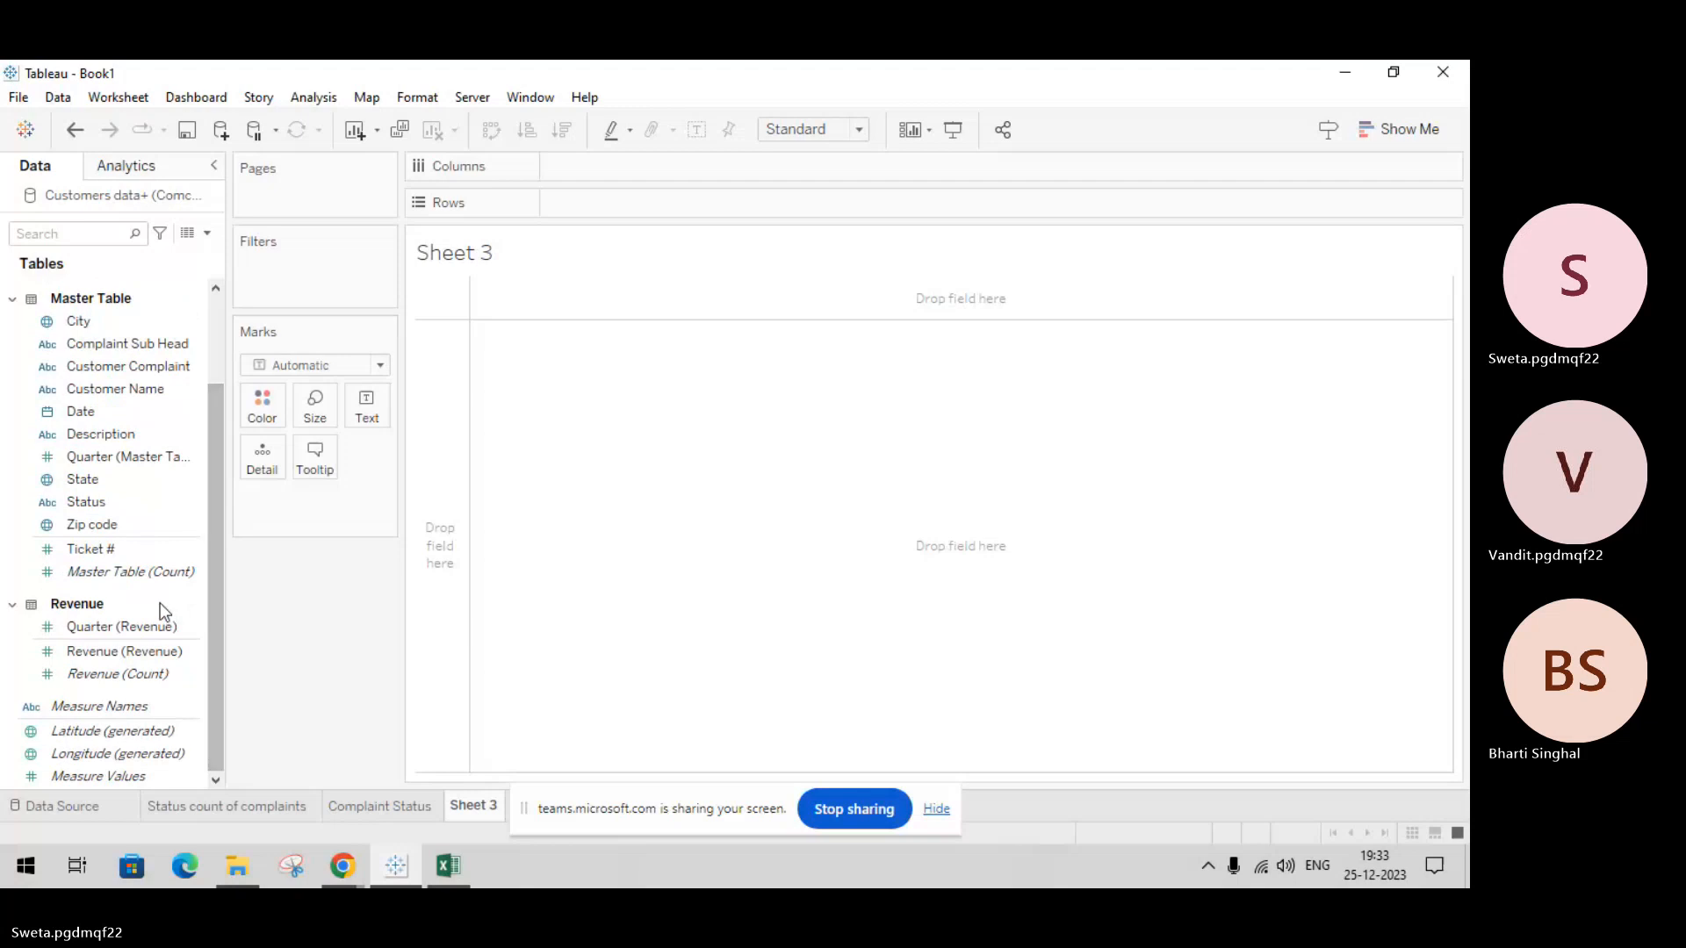
pyautogui.click(170, 628)
pyautogui.click(166, 650)
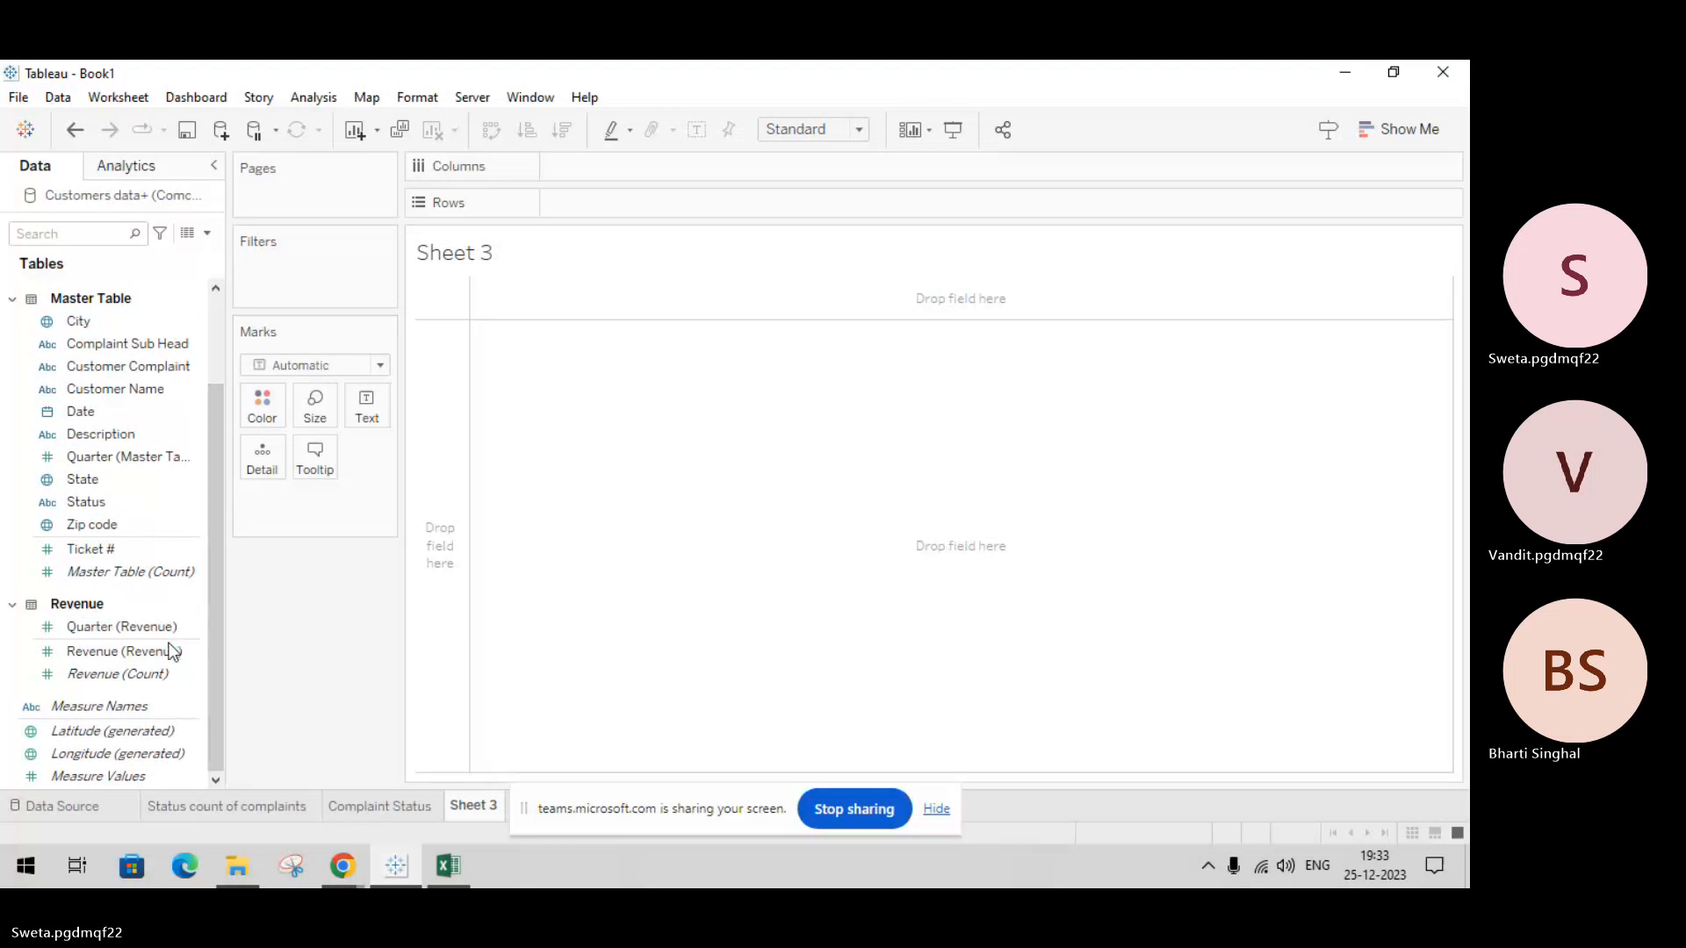
pyautogui.click(167, 632)
pyautogui.doubleClick(167, 630)
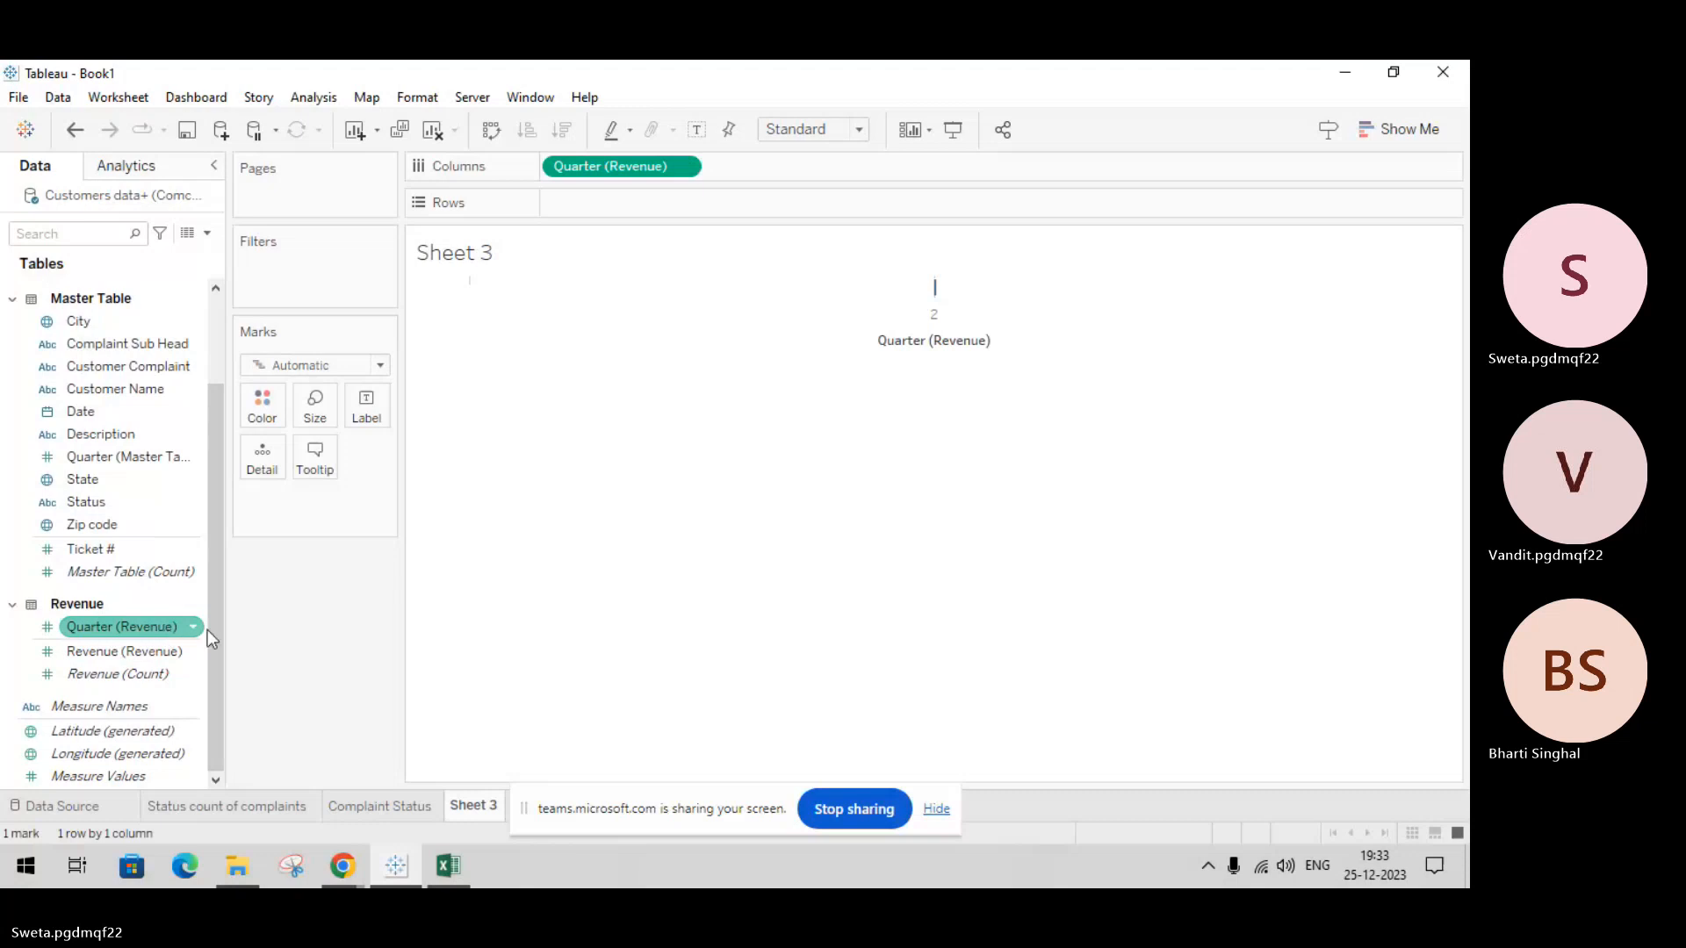
pyautogui.click(259, 641)
pyautogui.hotkey('ctrl', 'z')
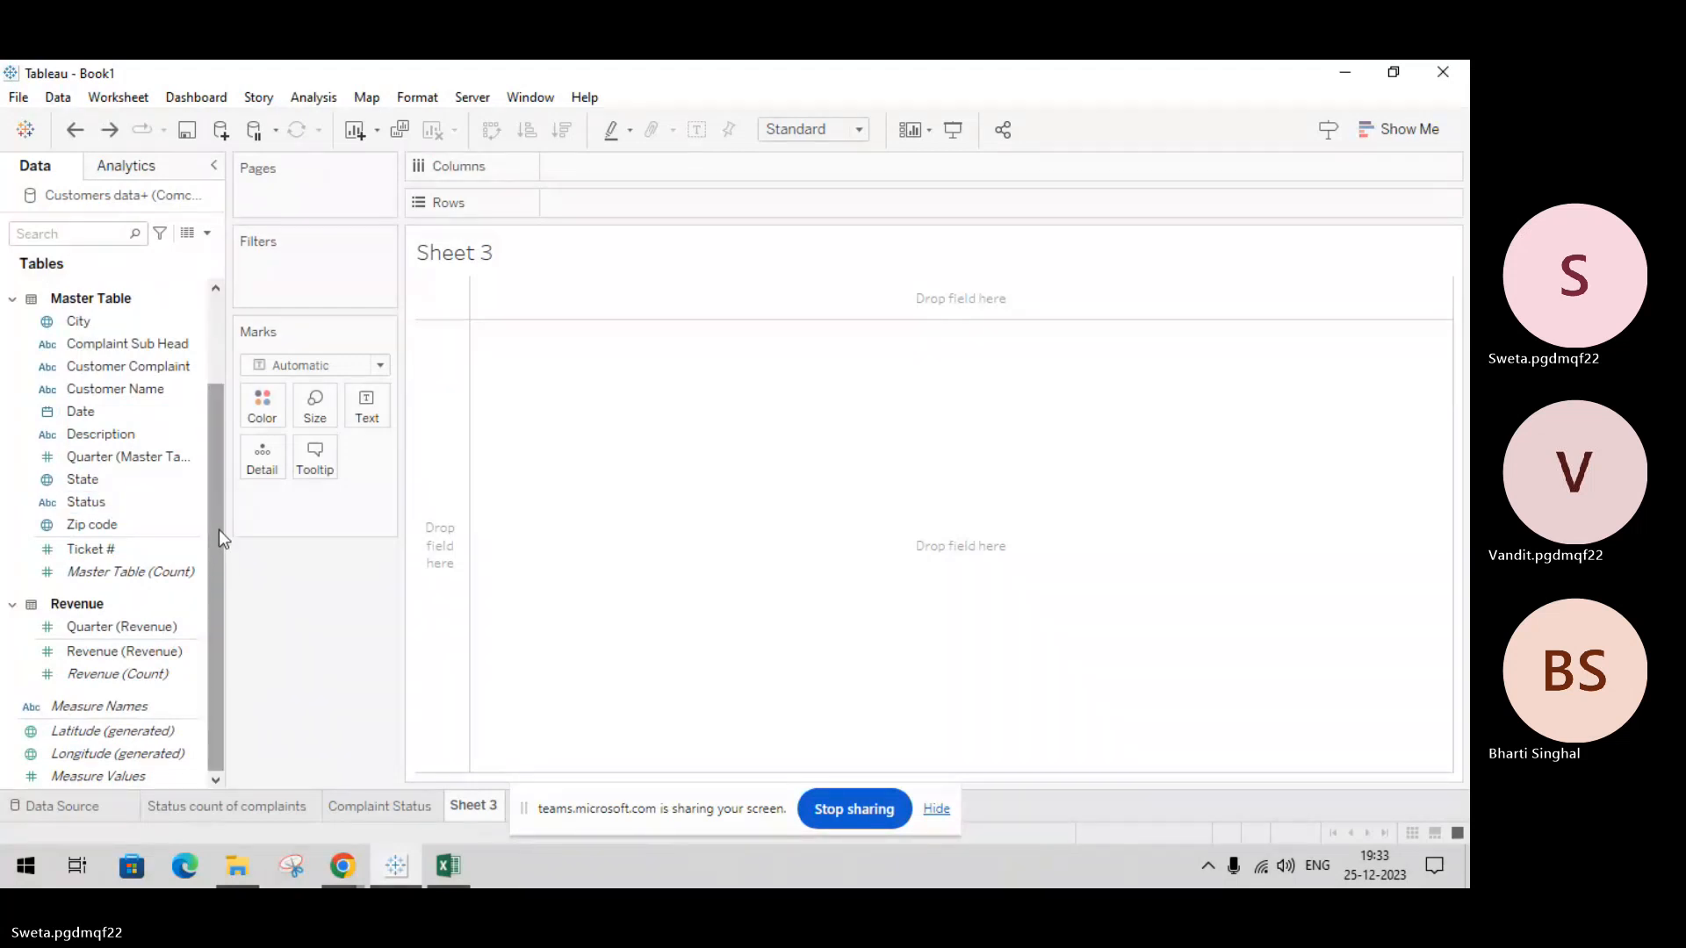
# Step: Switch to the Comcast Data3.xlsx workbook in Excel and examine which columns the Master Table contains
pyautogui.click(450, 870)
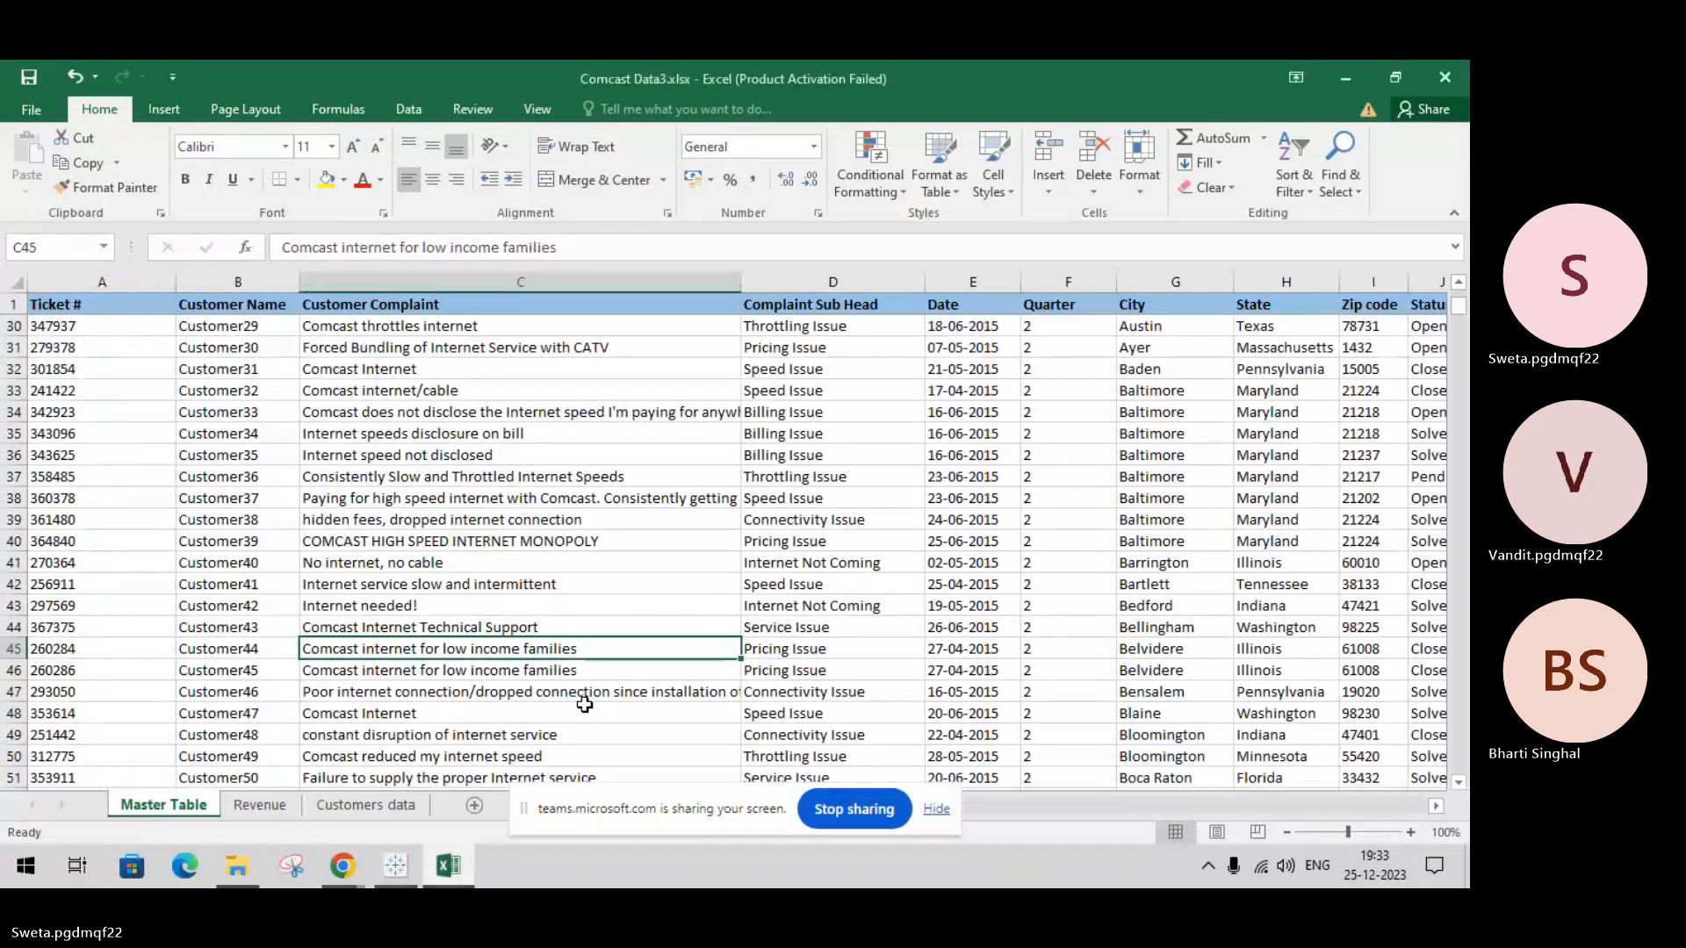
pyautogui.press('Right')
pyautogui.press('Right')
pyautogui.press('Right')
pyautogui.press('Right')
pyautogui.press('Right')
pyautogui.press('Right')
pyautogui.press('Right')
pyautogui.press('Right')
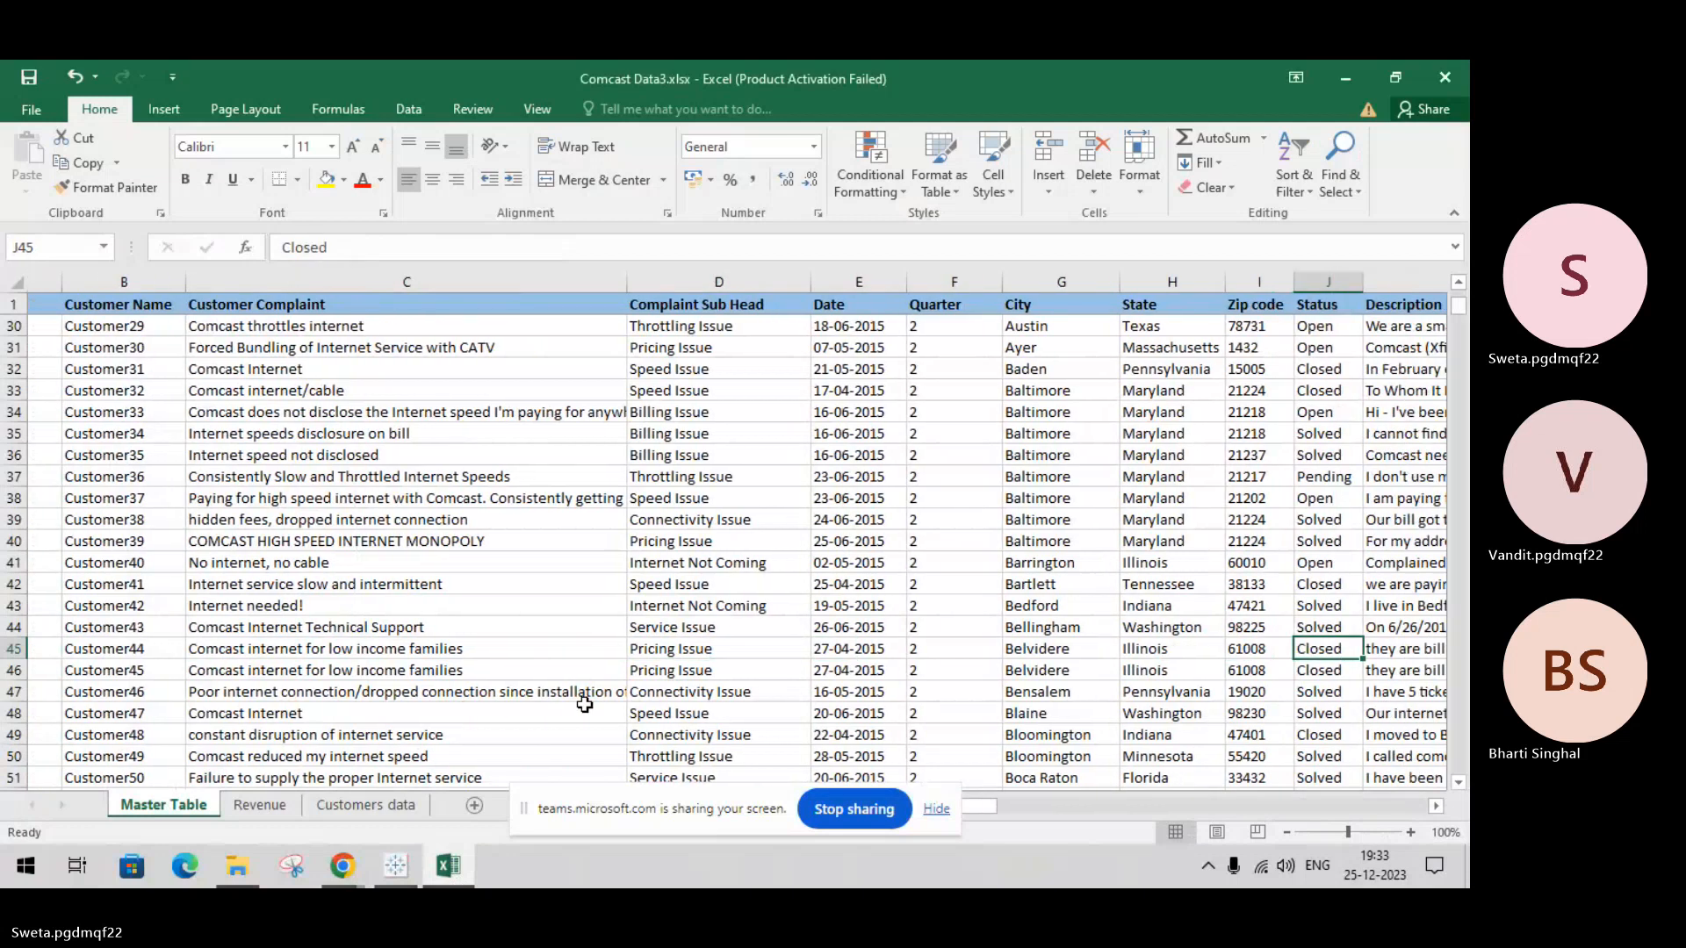
pyautogui.press('Left')
pyautogui.press('Left')
pyautogui.press('Left')
pyautogui.press('Left')
pyautogui.press('Left')
pyautogui.press('Left')
pyautogui.press('Left')
pyautogui.press('Left')
pyautogui.press('Left')
pyautogui.press('Left')
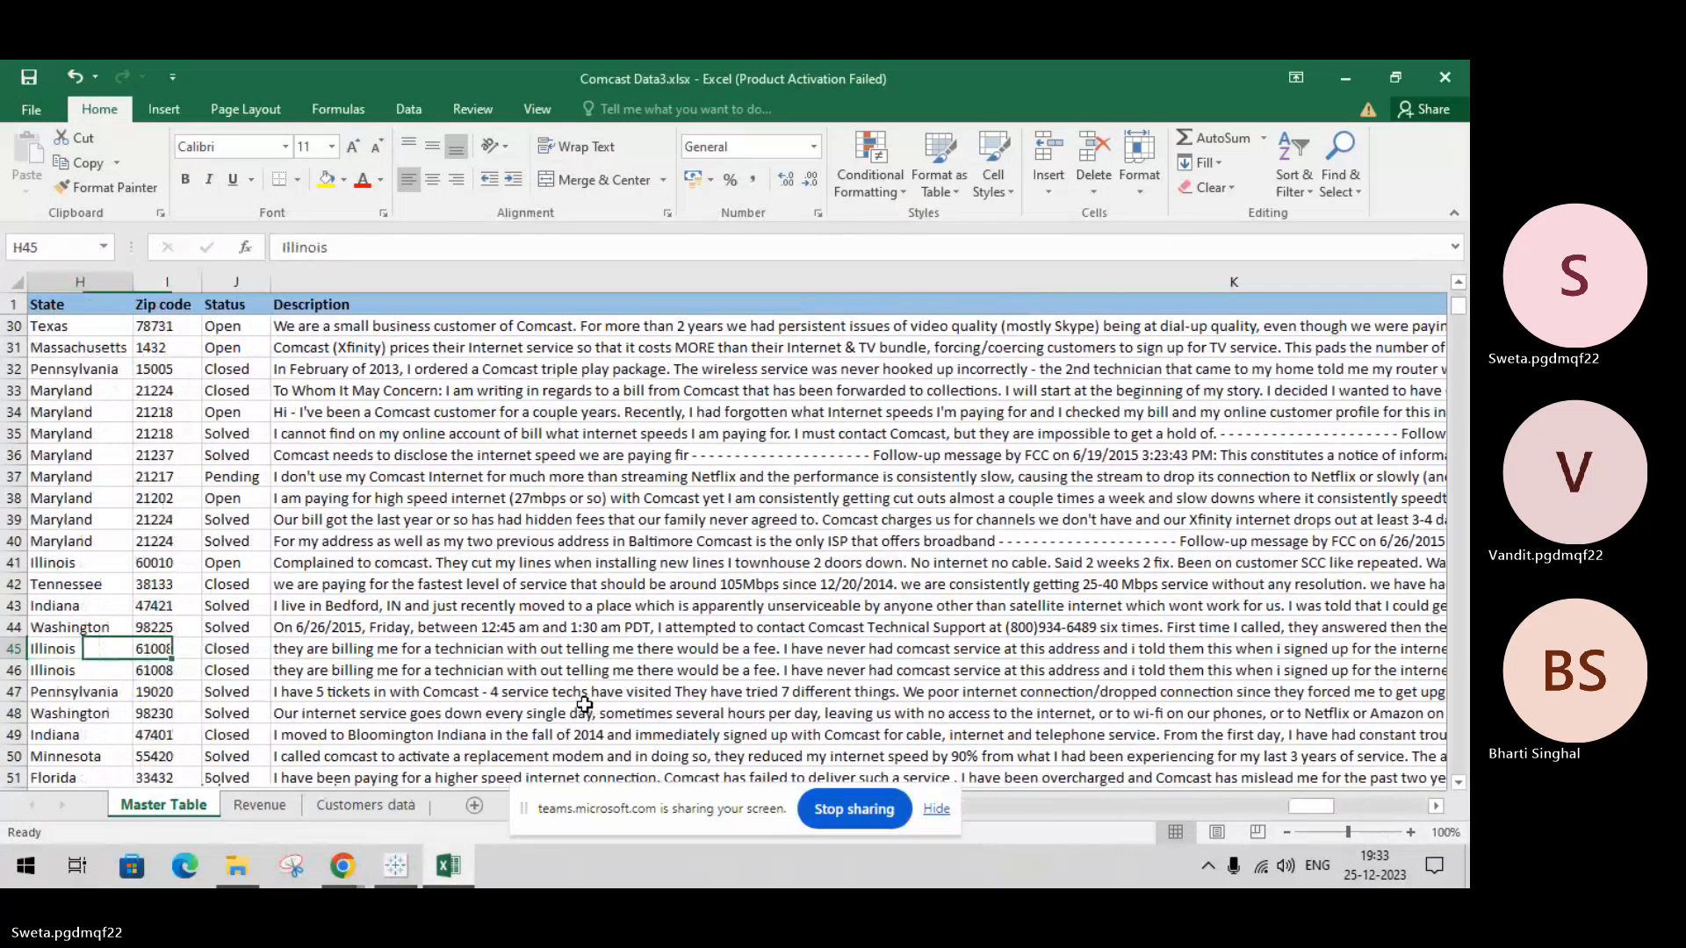
# Step: Switch back to Tableau and plot the Master Table's State field as a map on Sheet 3
pyautogui.click(393, 870)
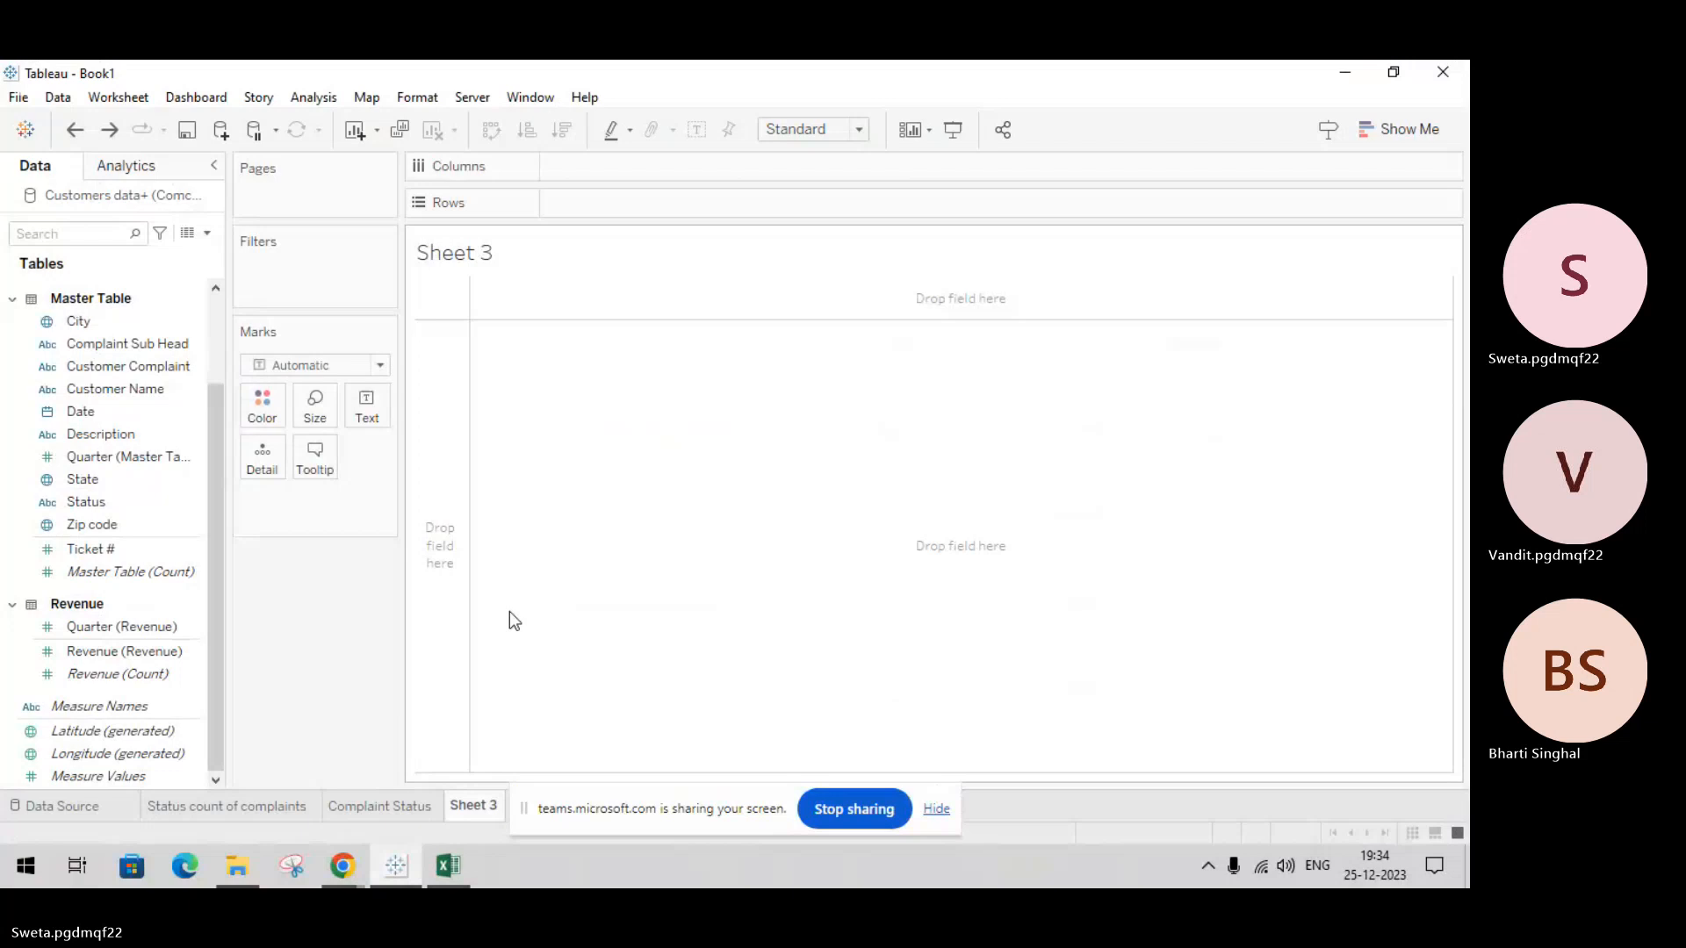
pyautogui.click(142, 478)
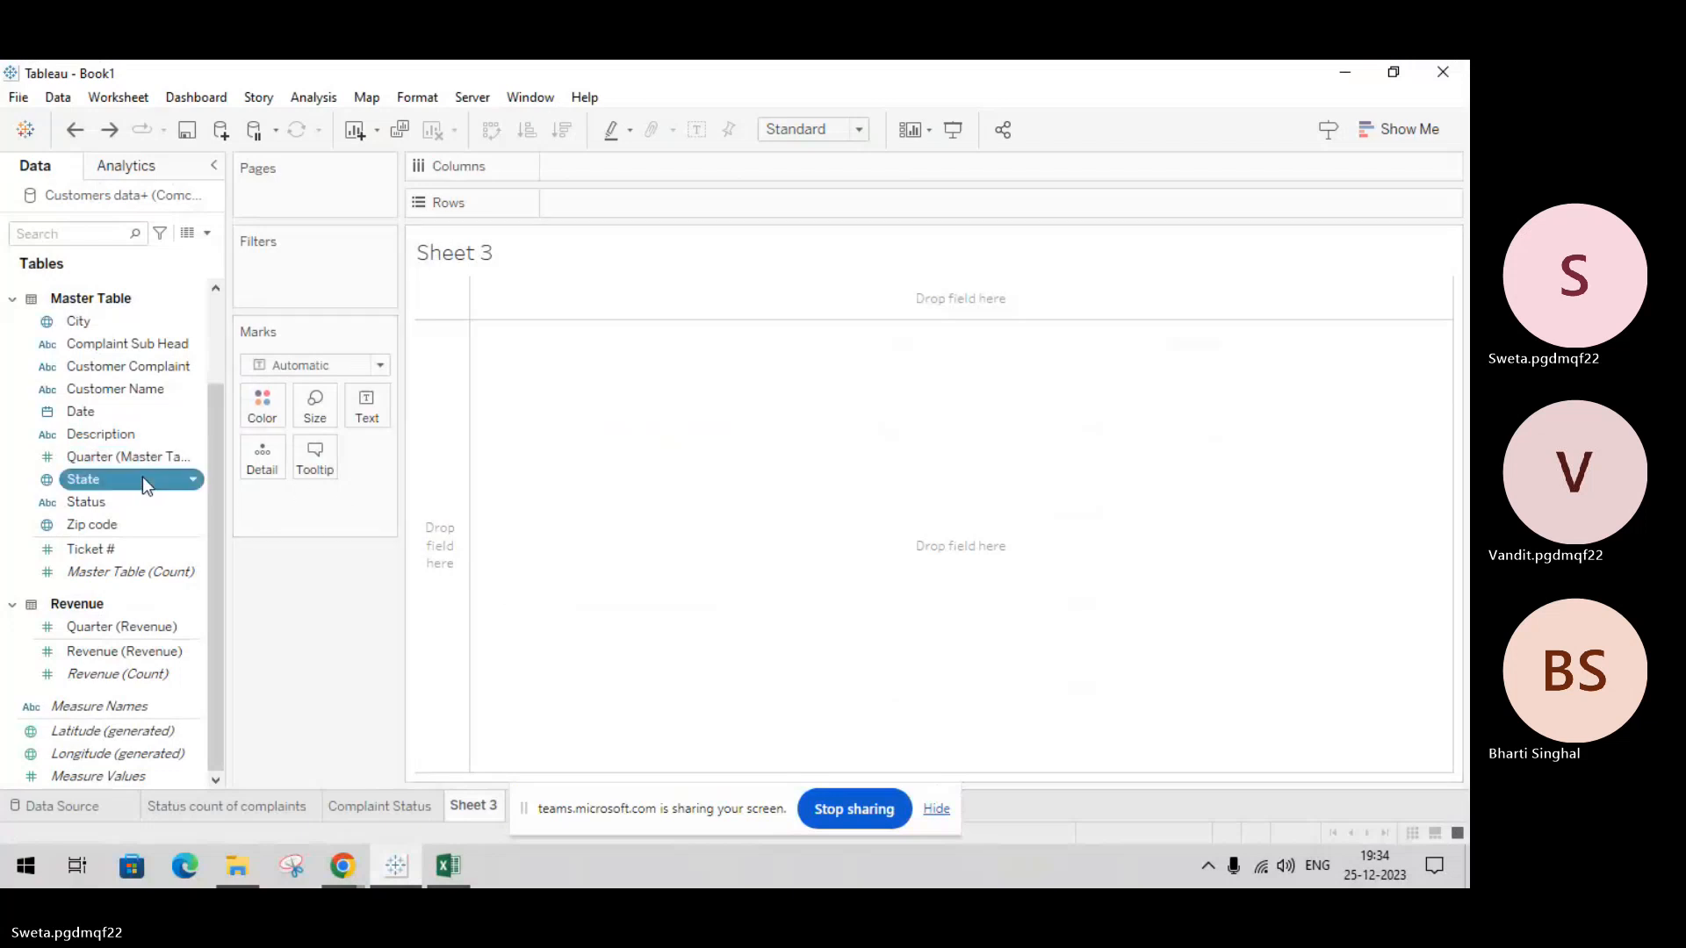
pyautogui.doubleClick(143, 478)
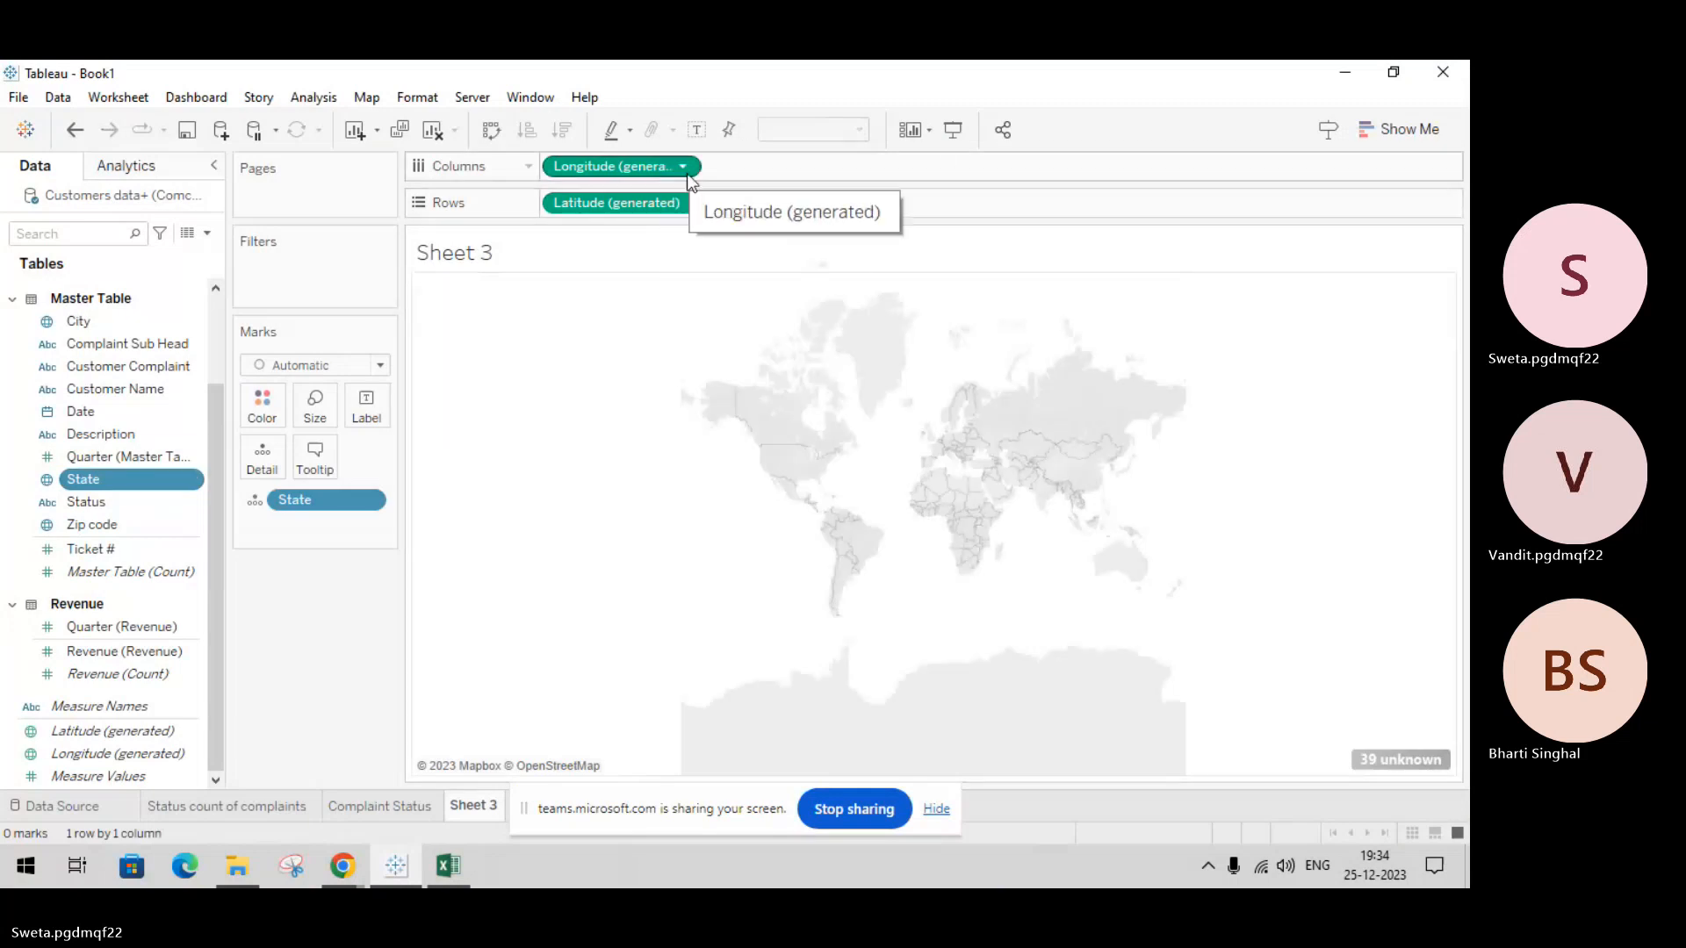
# Step: Open the location matching for the map's unknown State values and check the State column in the Comcast Data3.xlsx workbook in Excel
pyautogui.click(1385, 760)
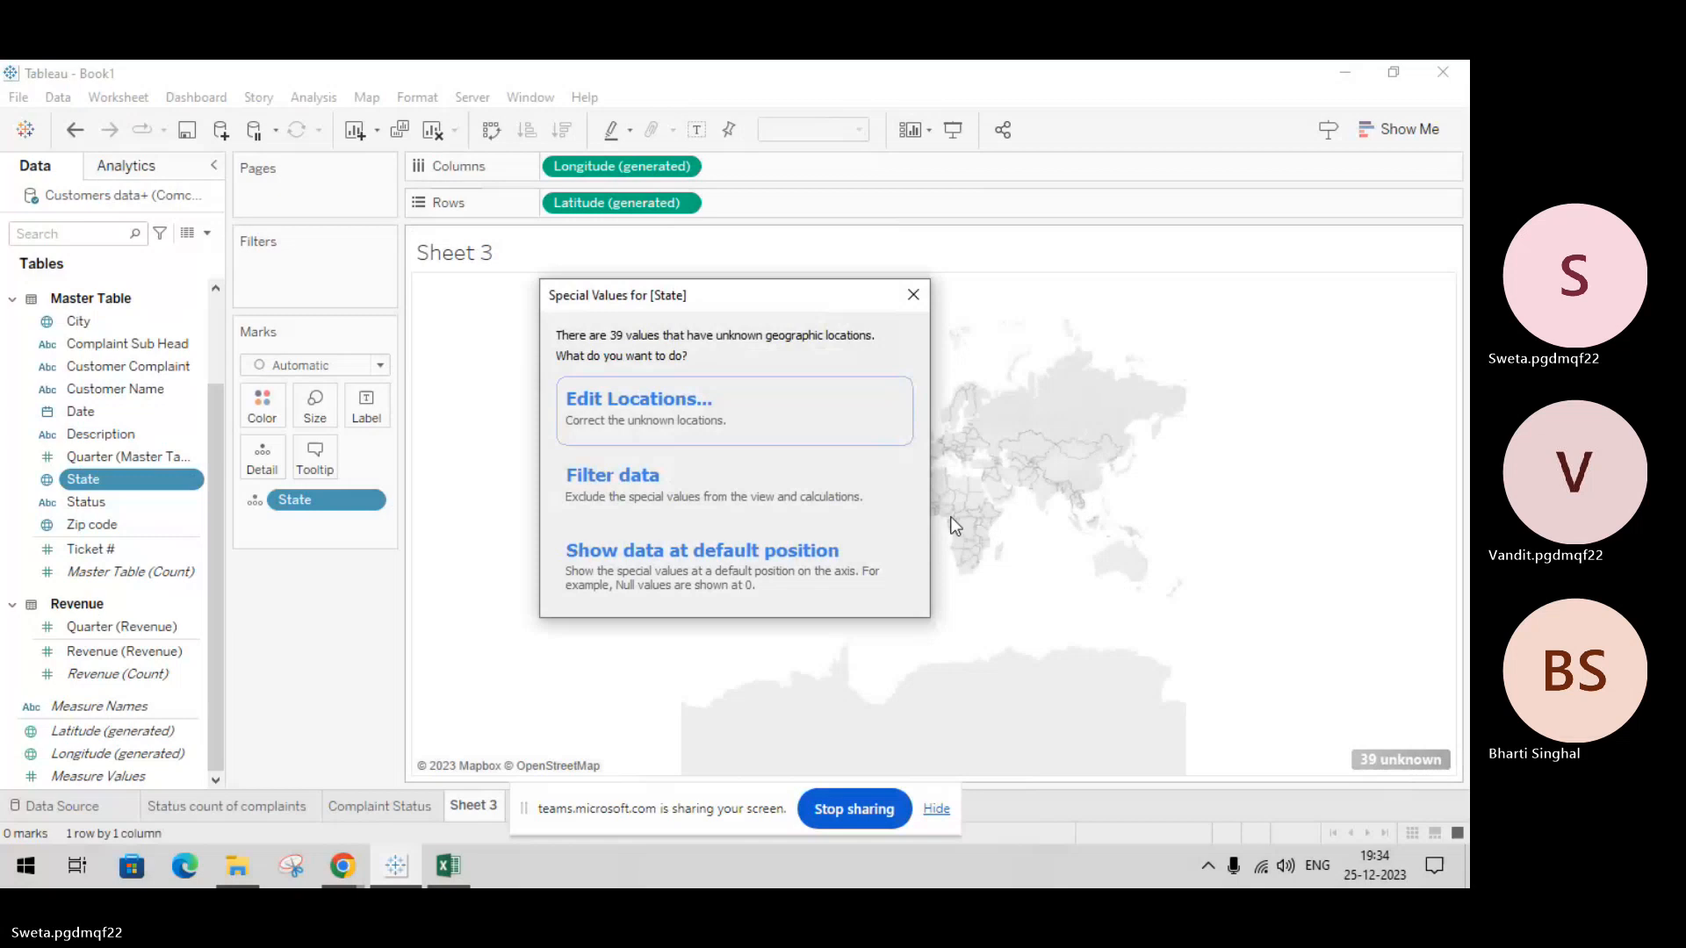
pyautogui.click(852, 436)
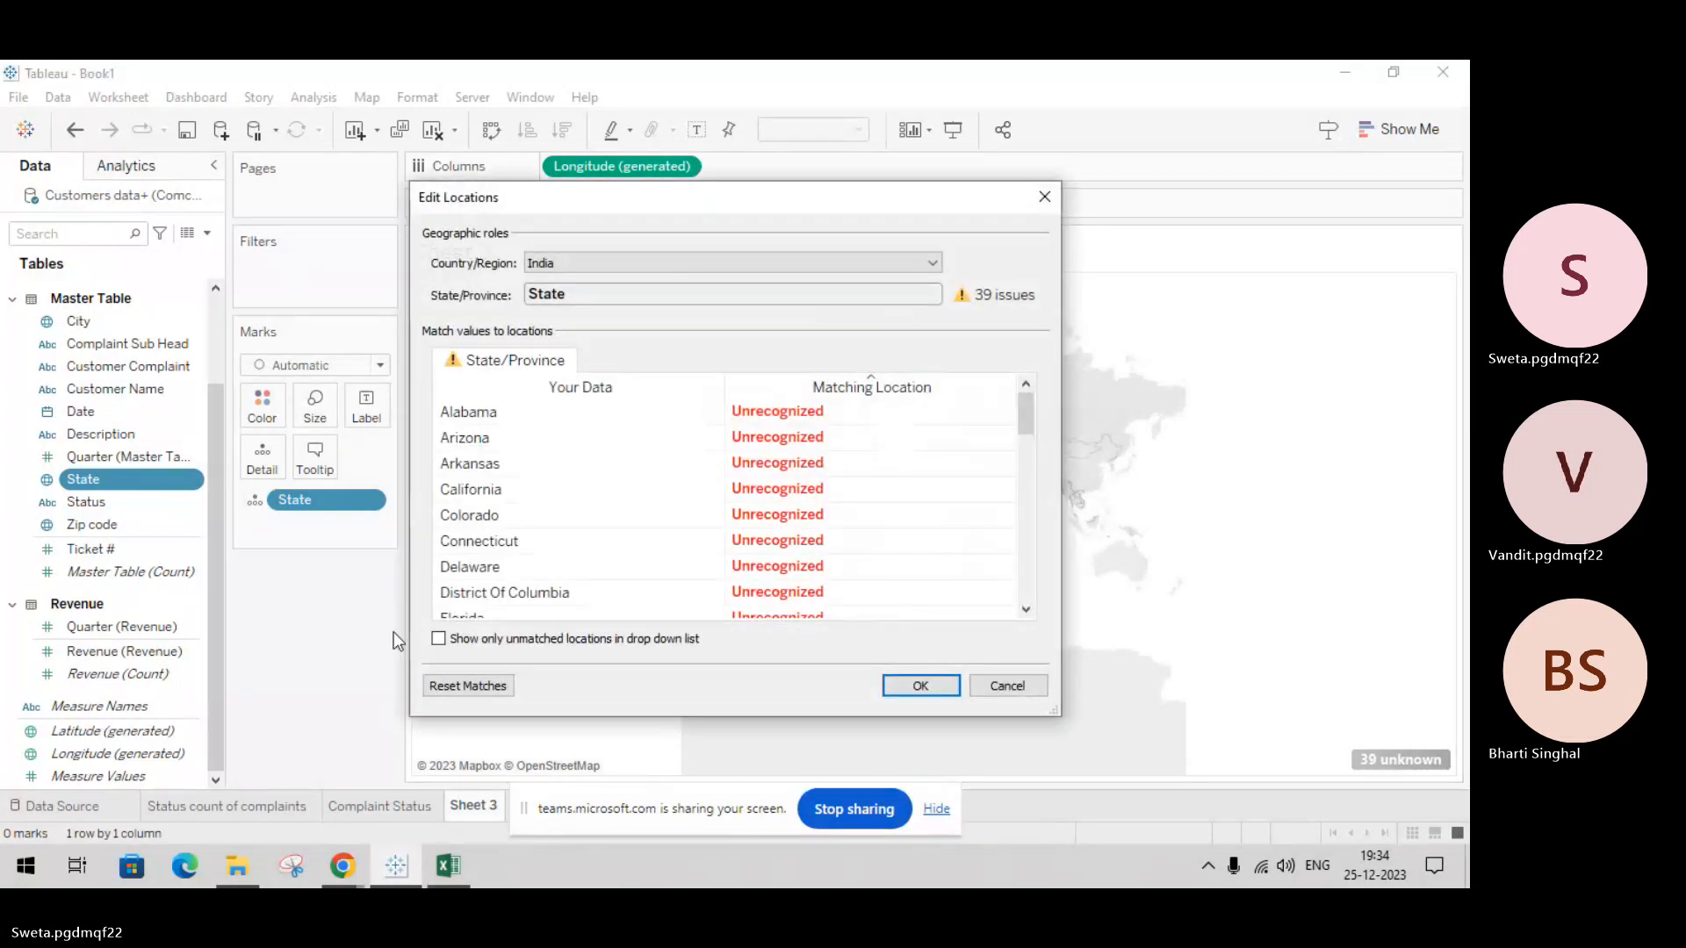
pyautogui.moveTo(452, 878)
pyautogui.click(453, 878)
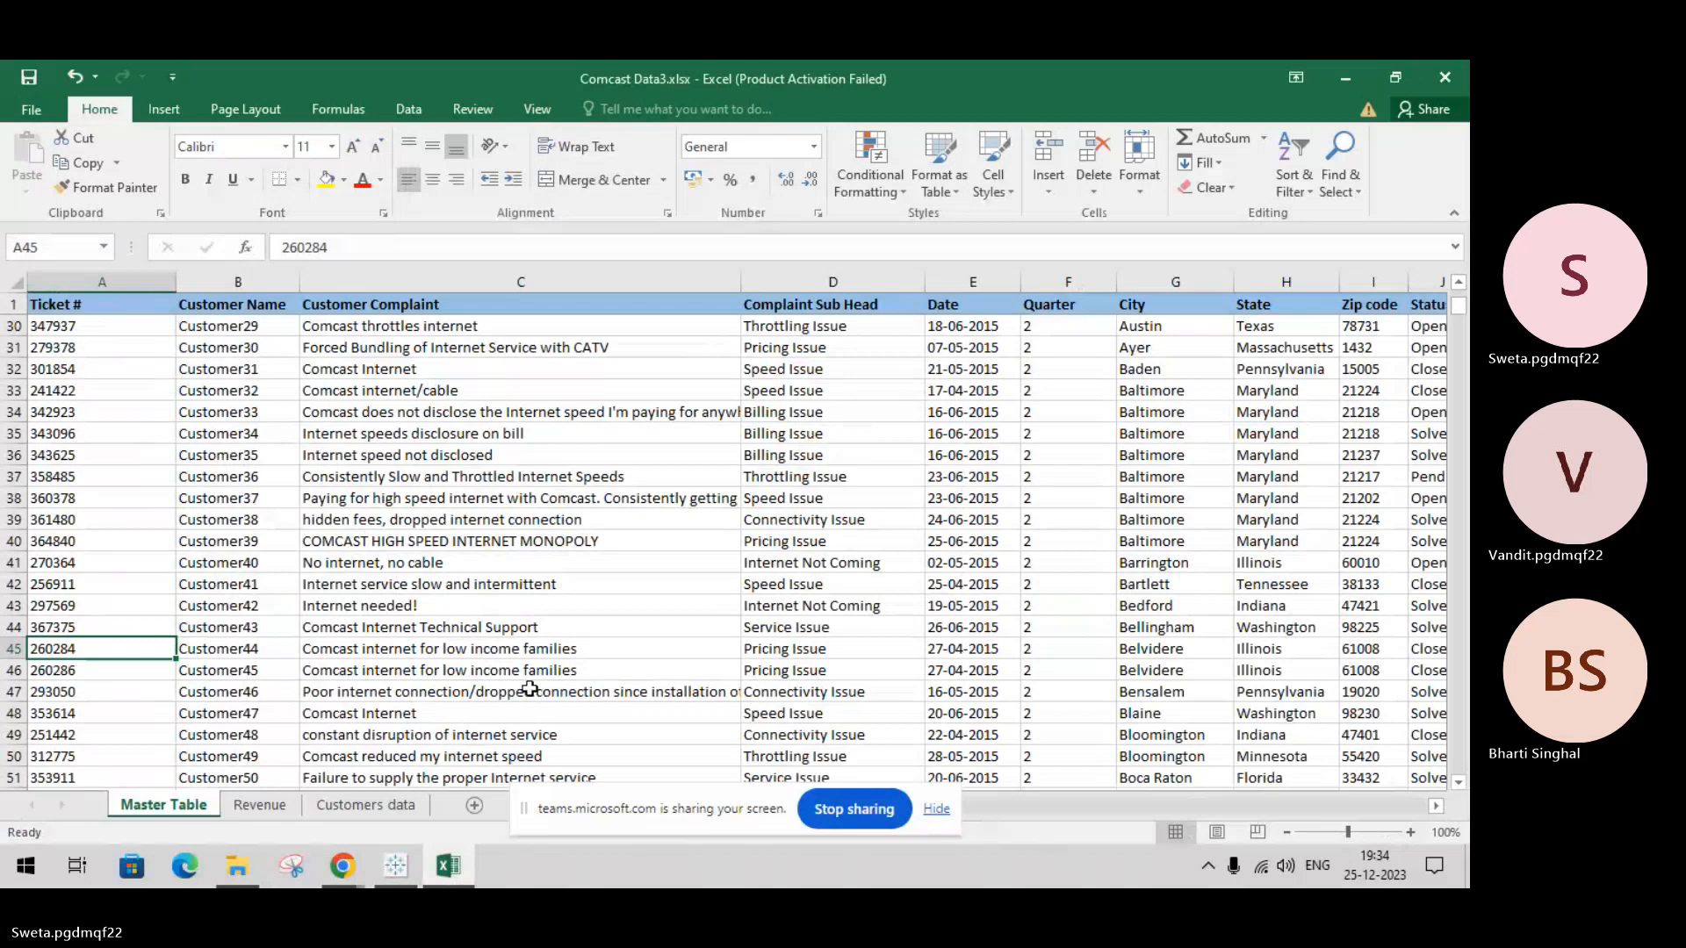
pyautogui.click(402, 868)
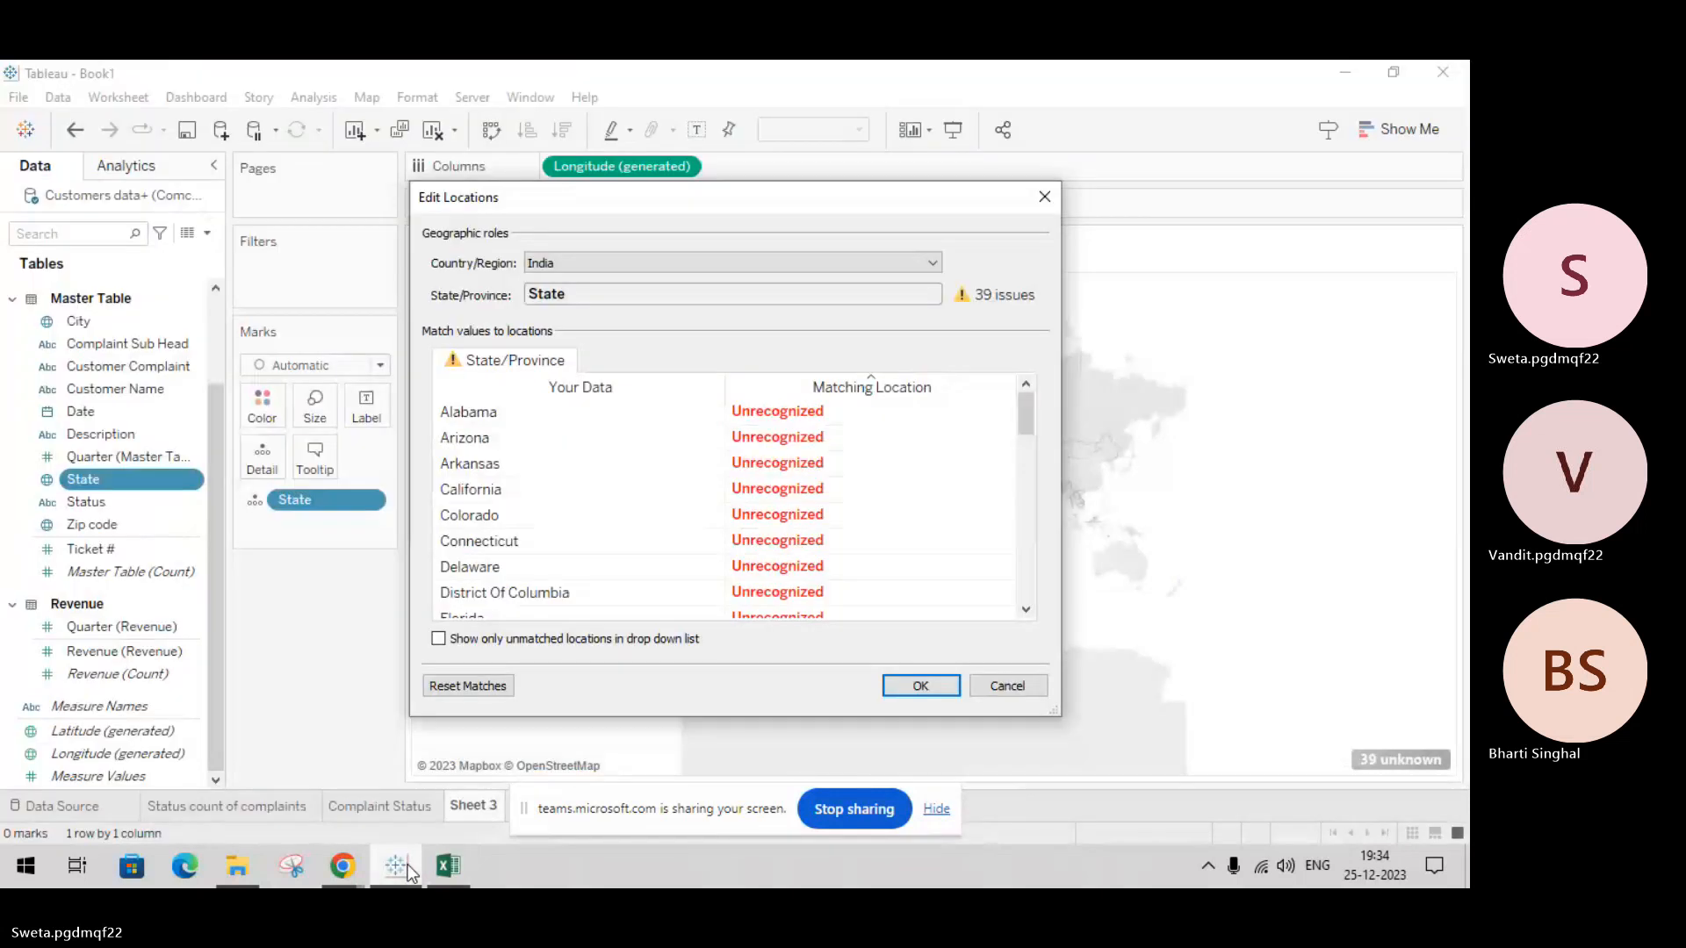
# Step: Open the fixed country choices for the State locations and search them for "usa"
pyautogui.click(931, 263)
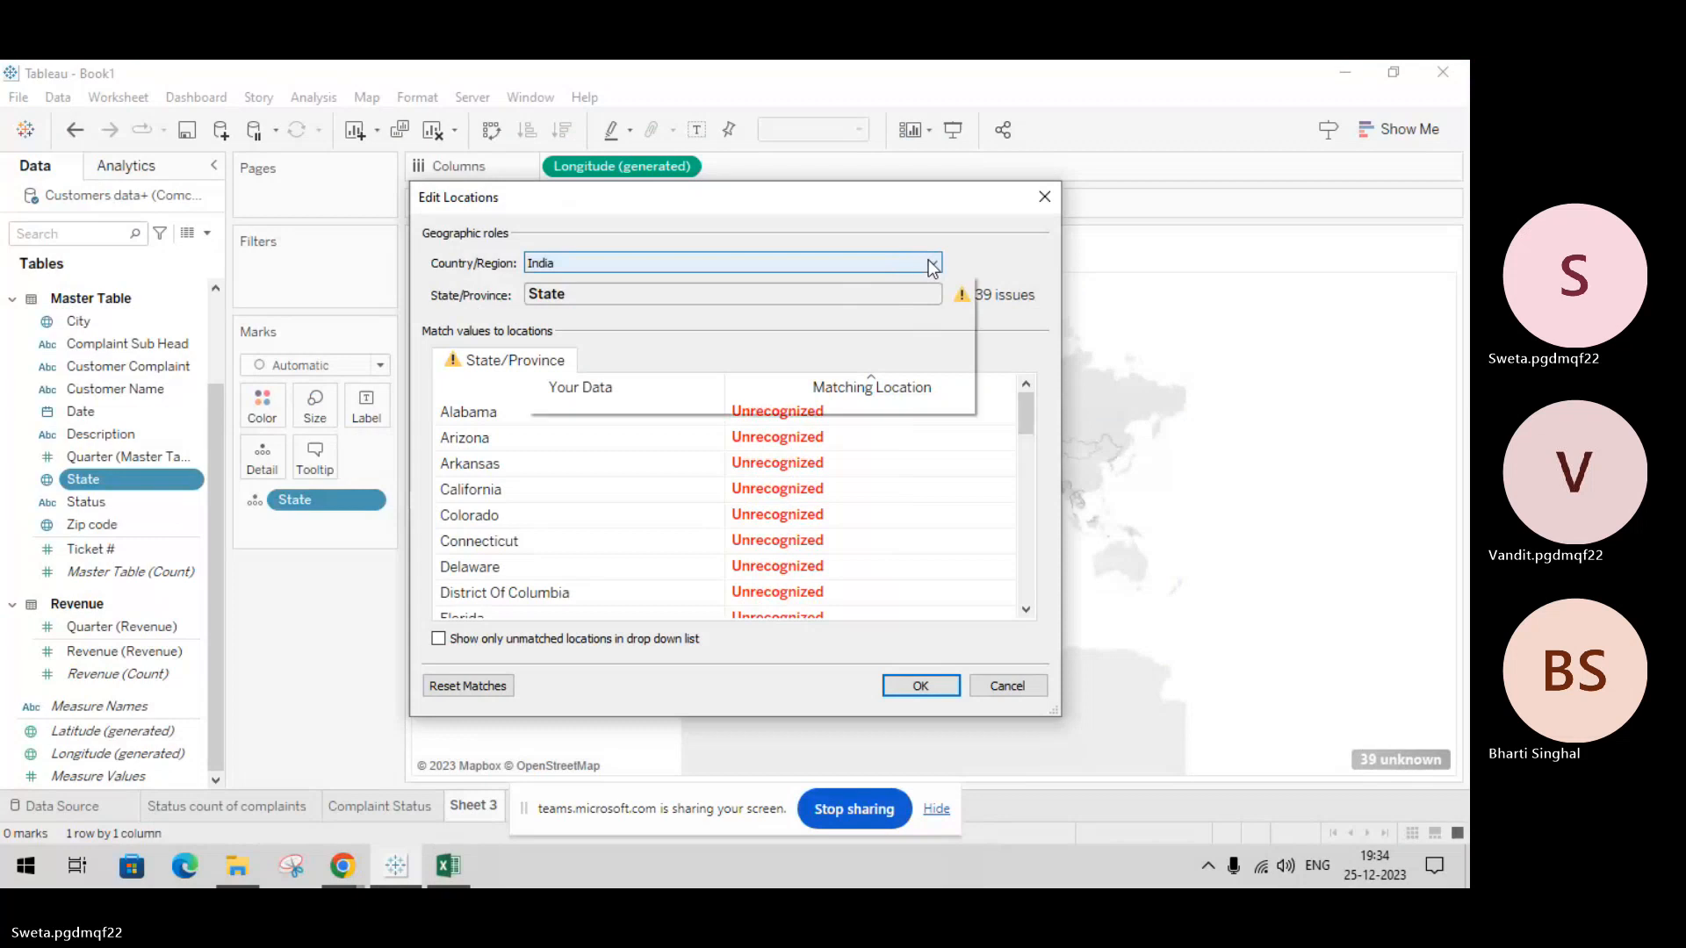
pyautogui.click(858, 333)
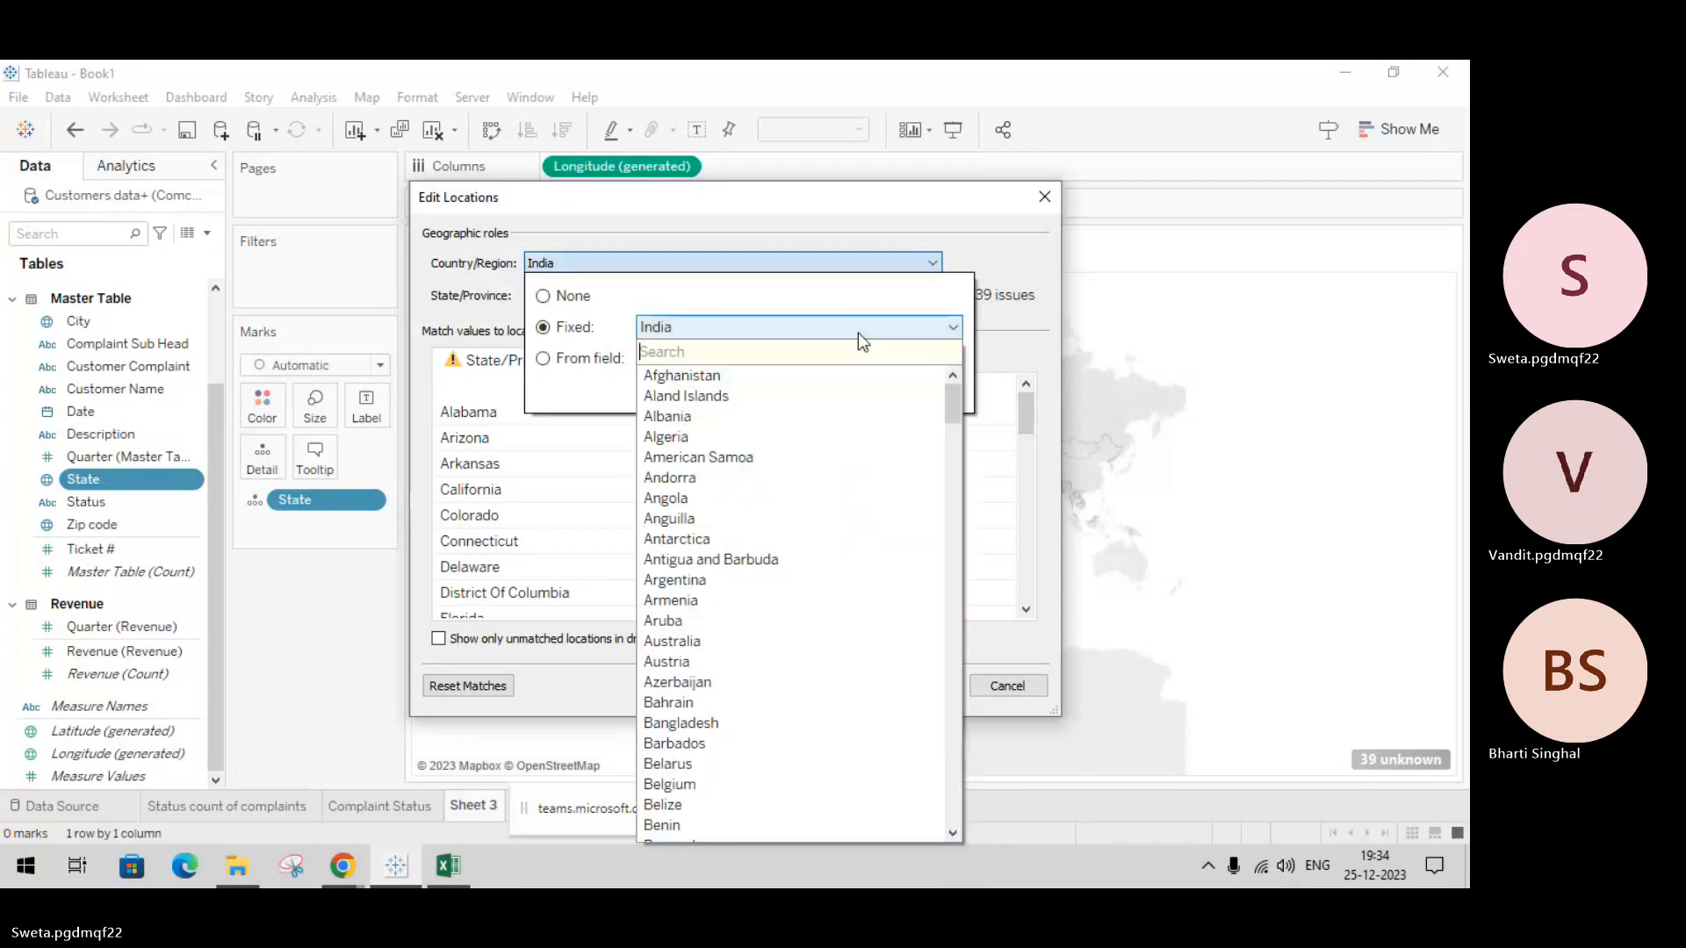
pyautogui.write('us')
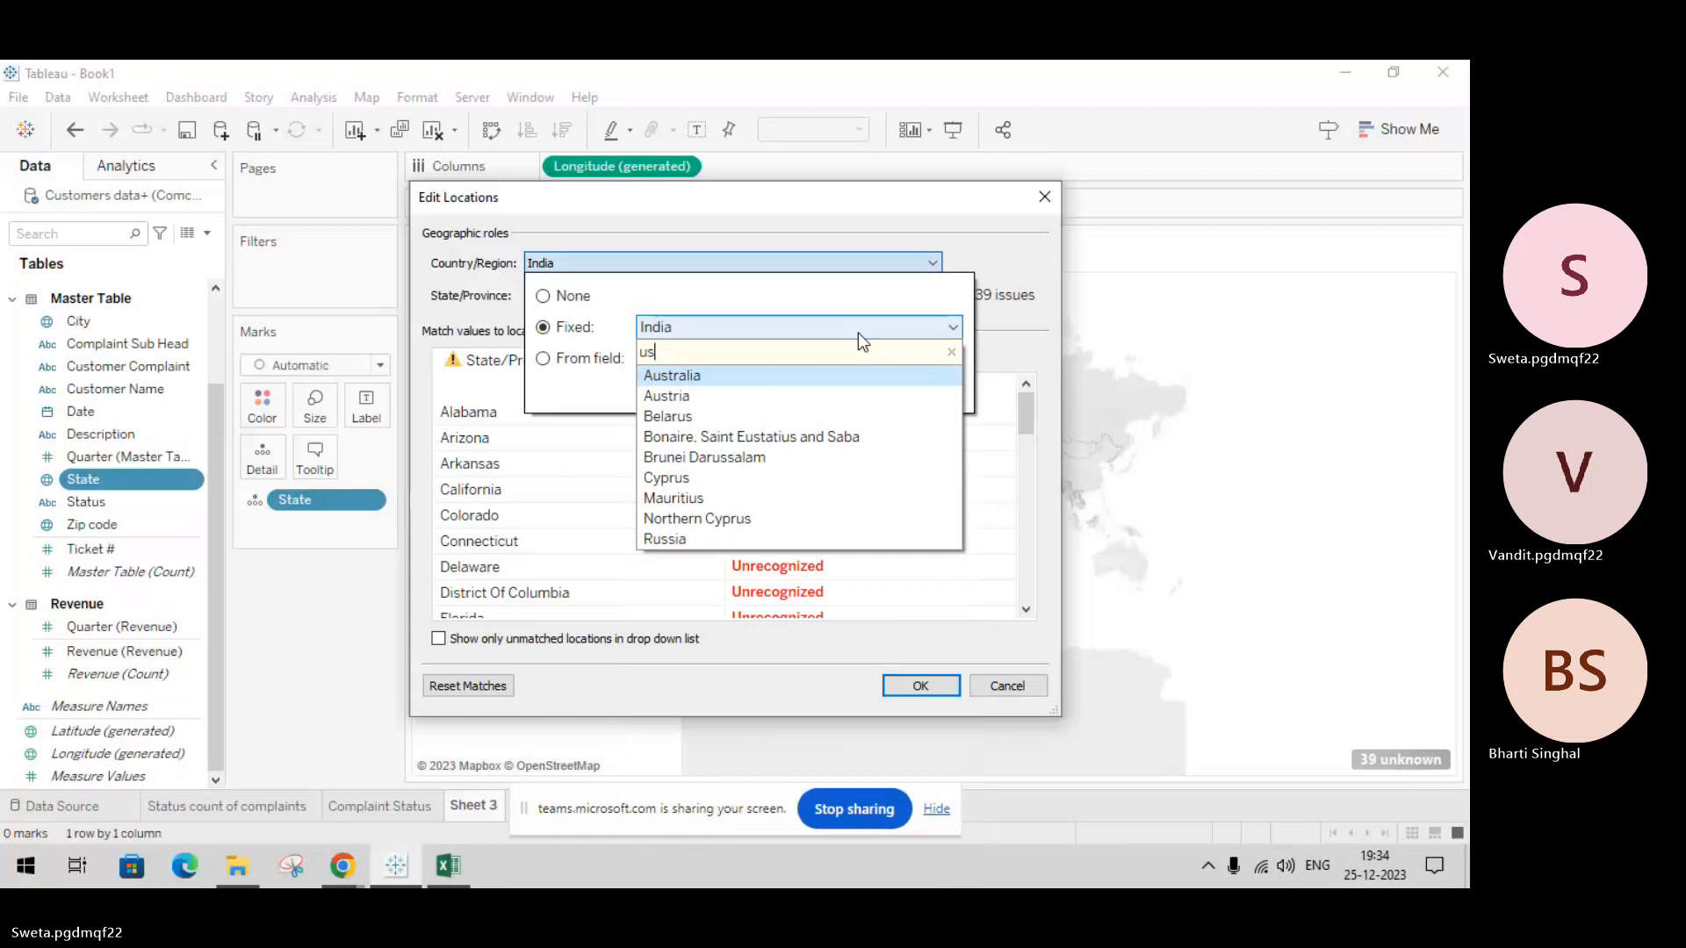
pyautogui.write('a')
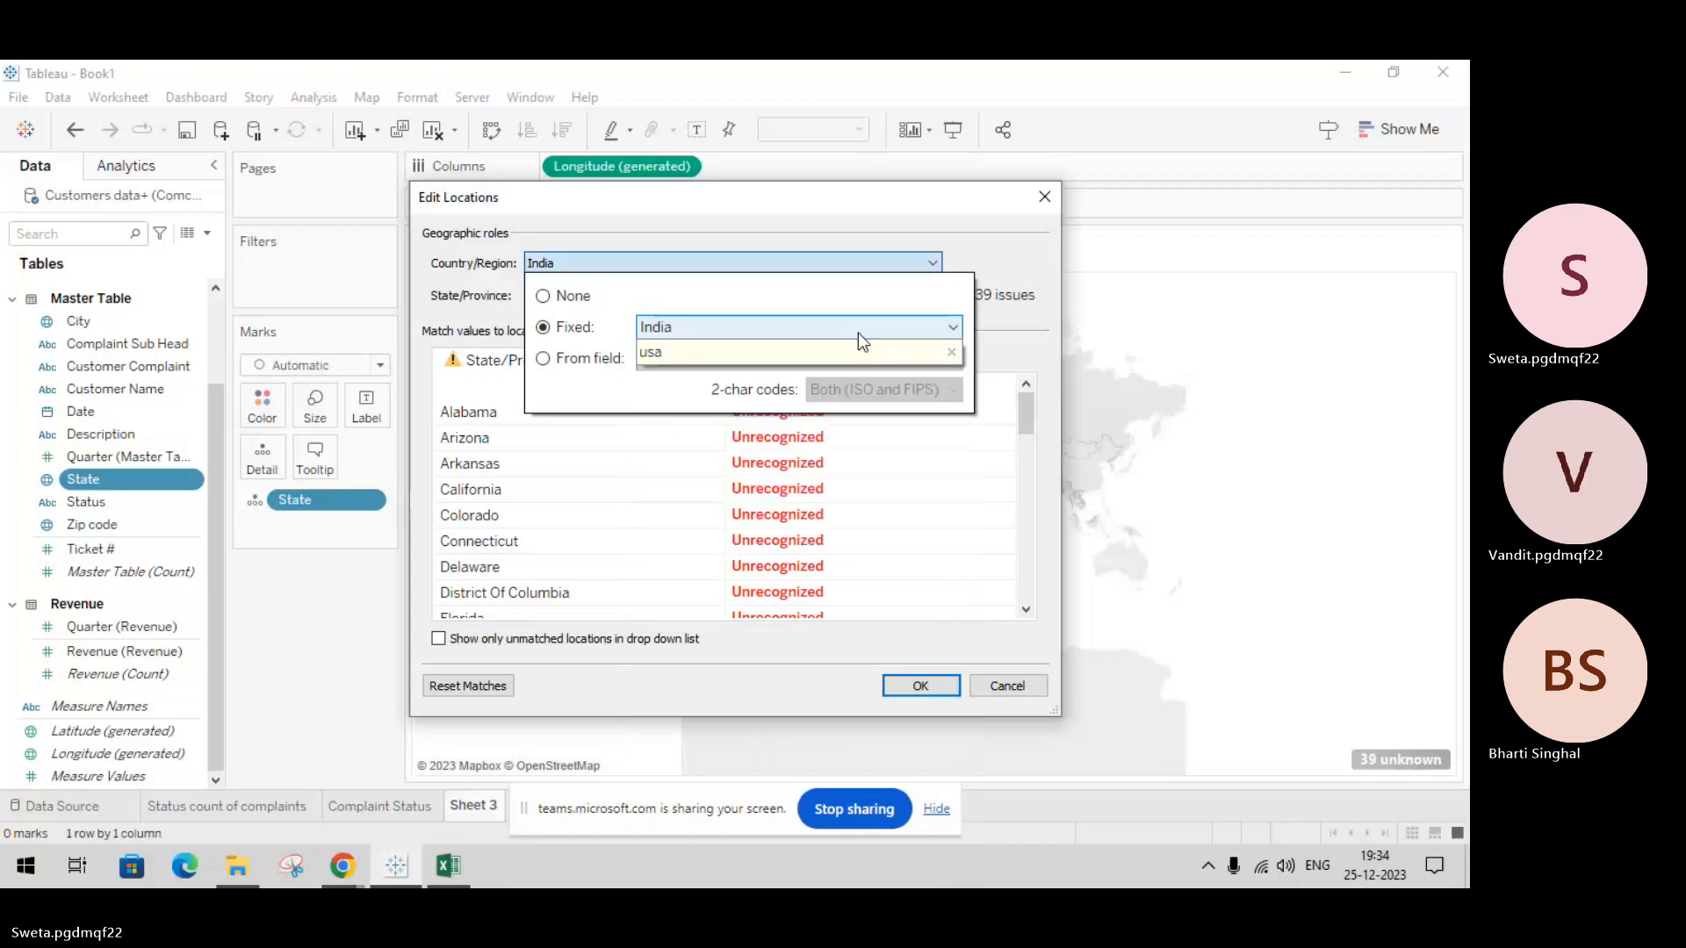
pyautogui.press('BackSpace')
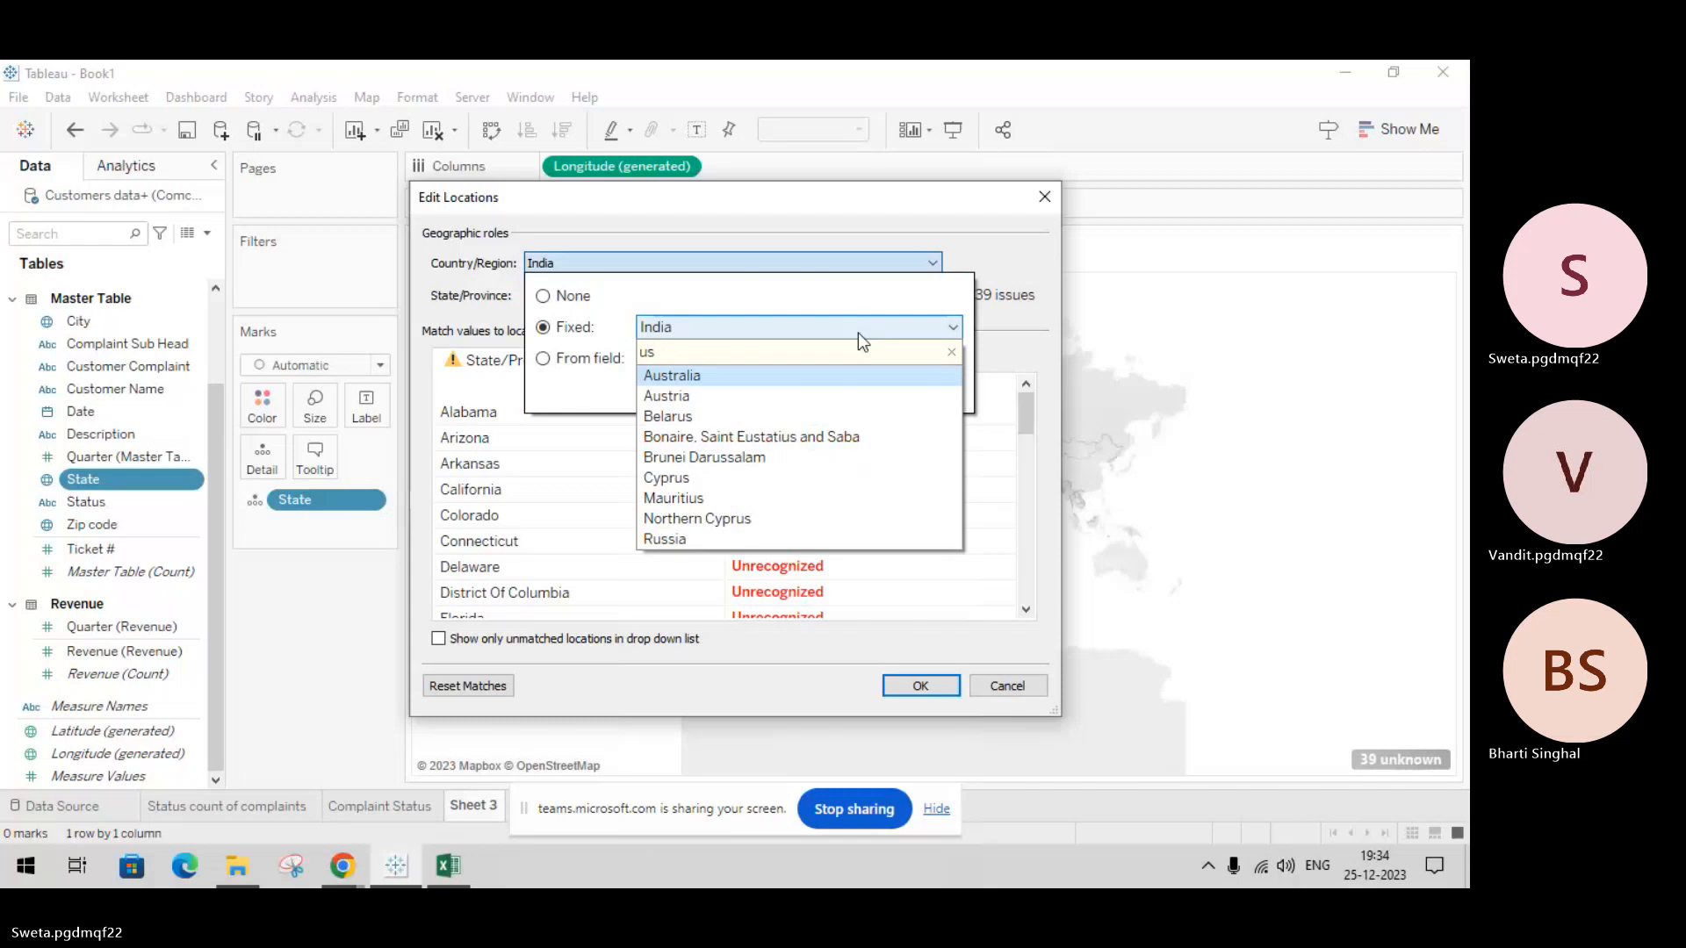
pyautogui.press('BackSpace')
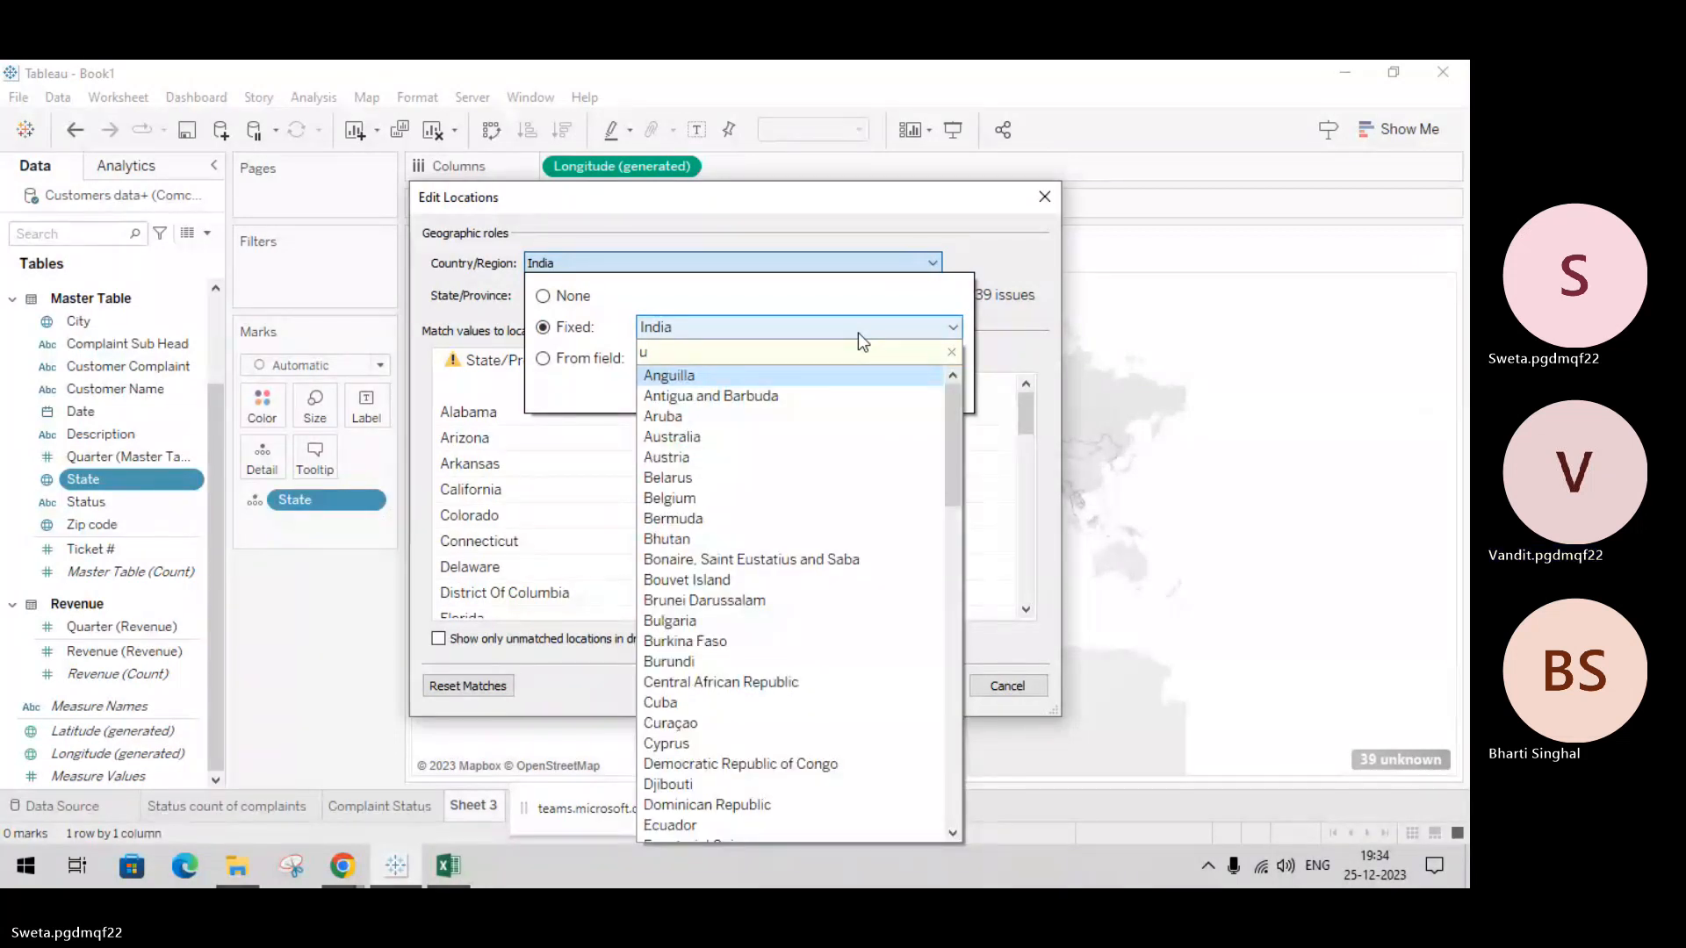
pyautogui.press('BackSpace')
pyautogui.write('usa')
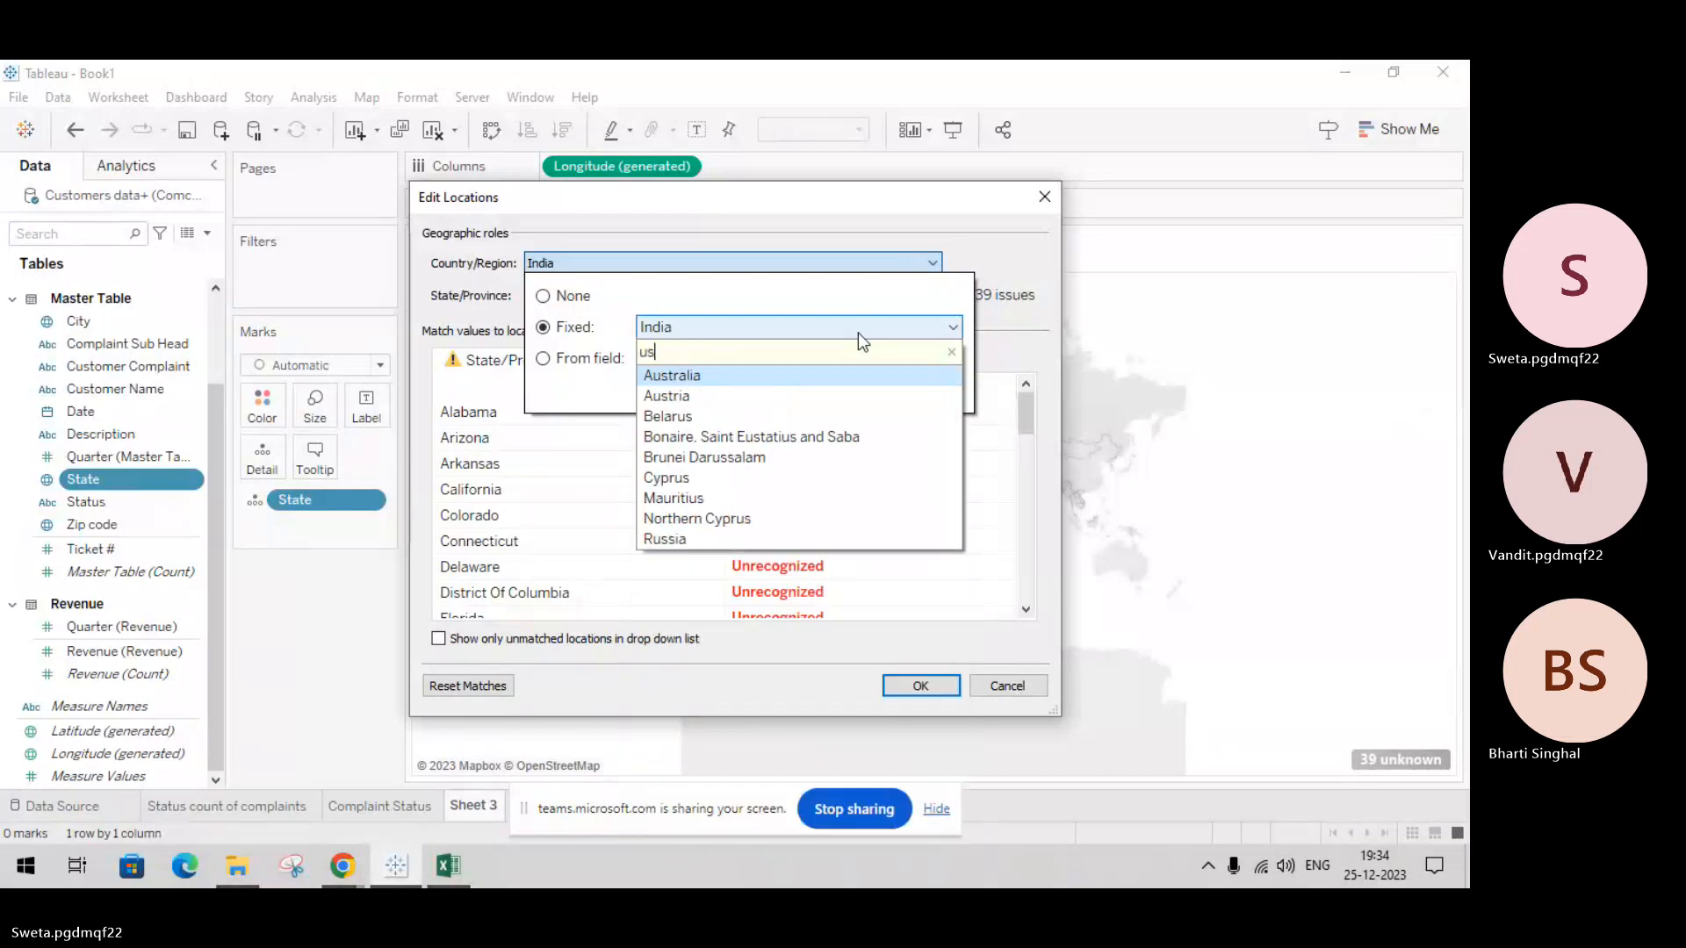
pyautogui.press('BackSpace')
pyautogui.press('BackSpace')
pyautogui.press('BackSpace')
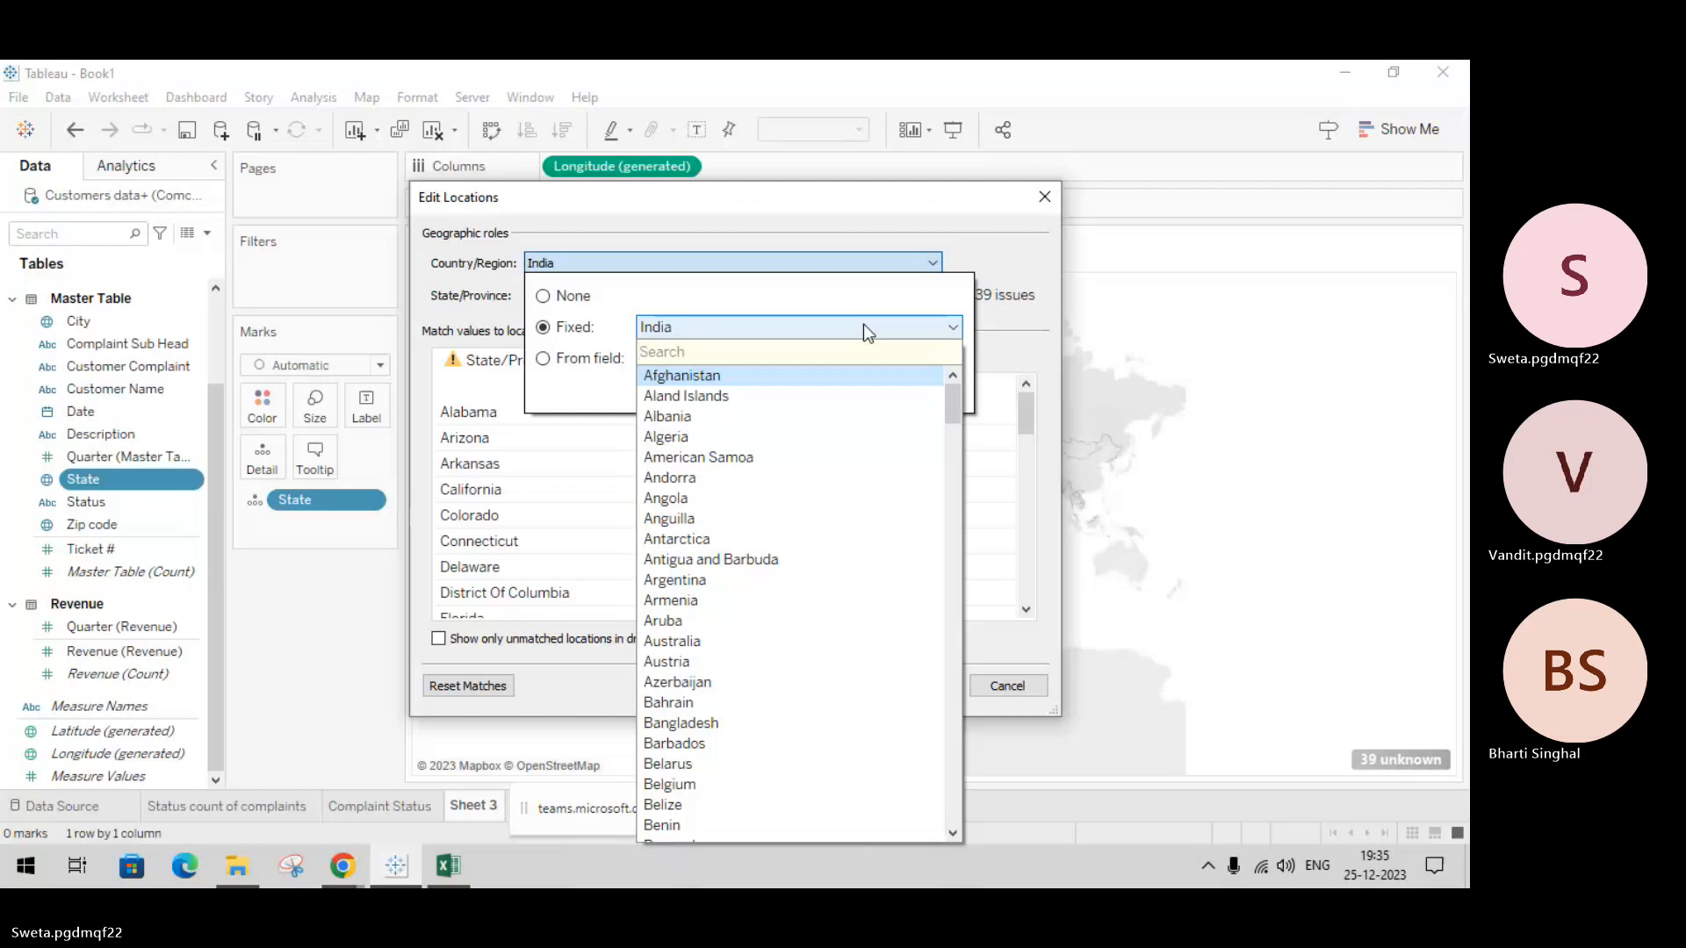
# Step: Set the fixed country for the State locations to United States and apply the matching
pyautogui.write('un')
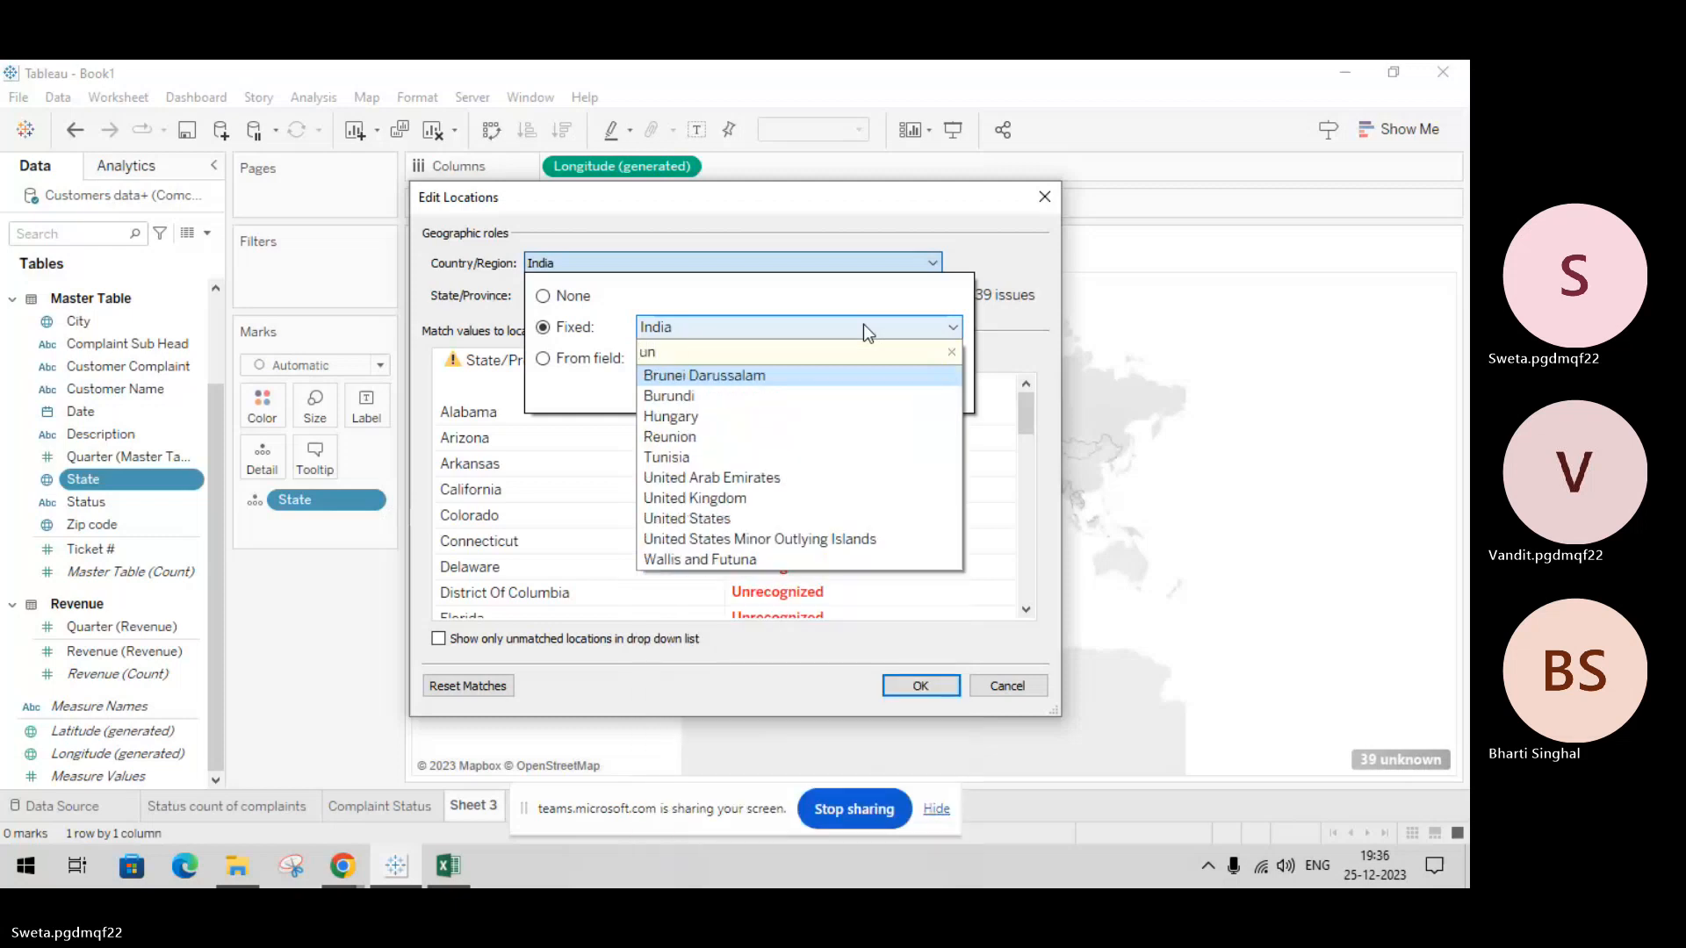
pyautogui.click(839, 517)
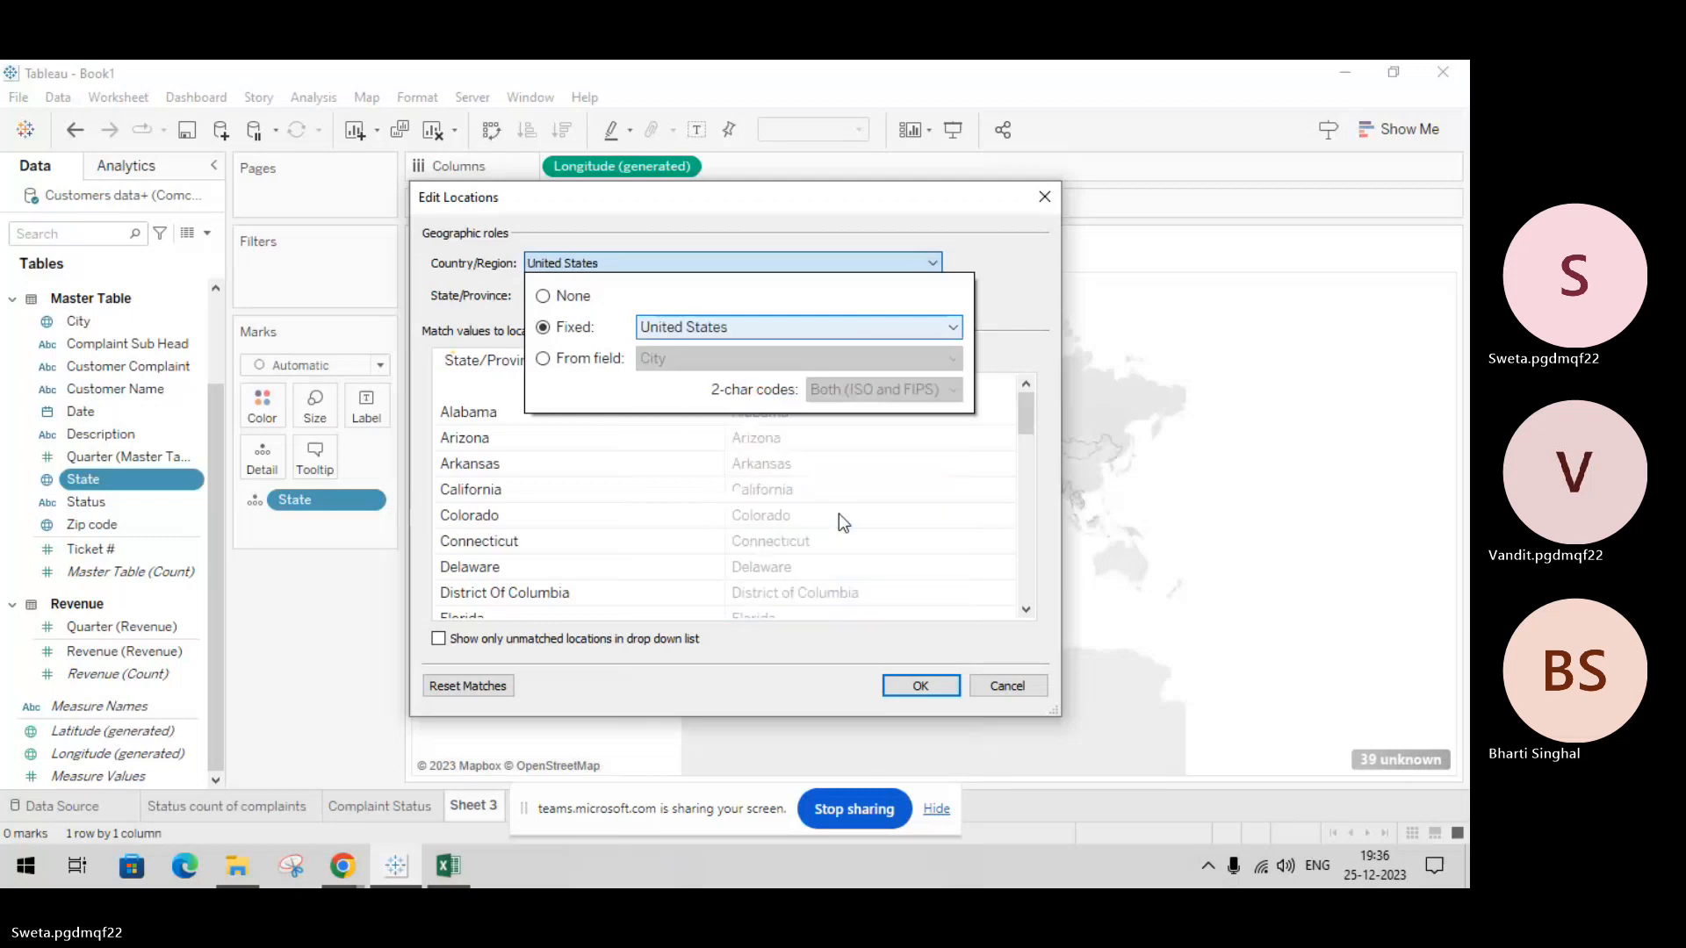
pyautogui.click(919, 691)
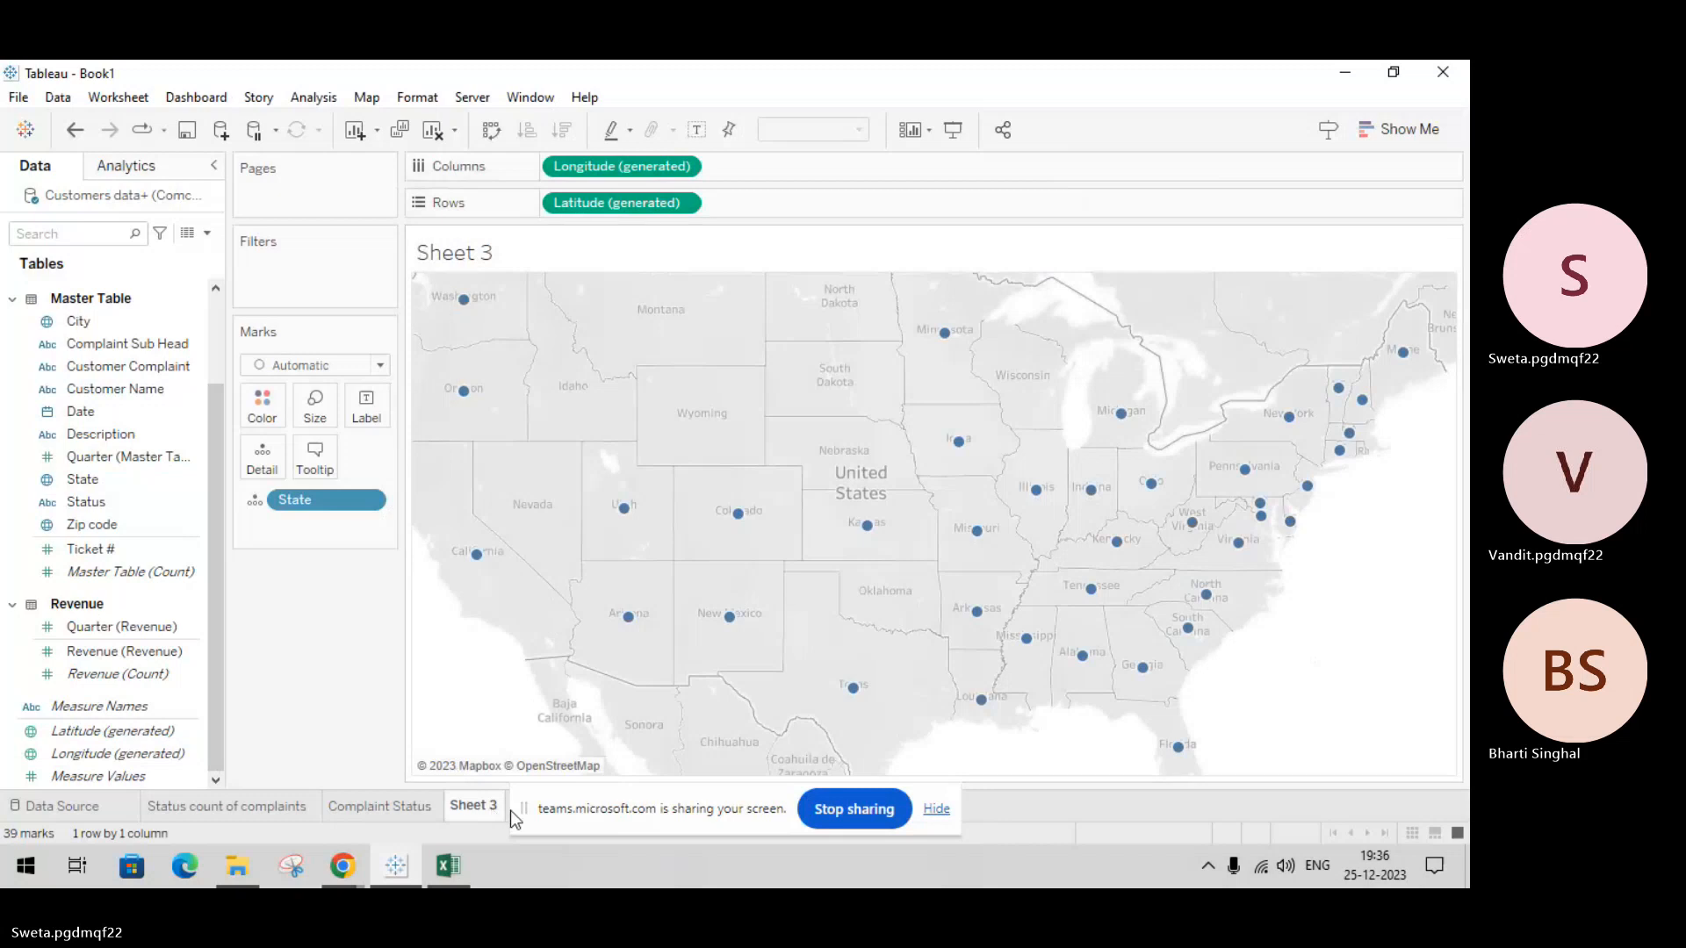
# Step: Add a new worksheet with Complaint Sub Head on Rows and Date on Columns
pyautogui.click(577, 798)
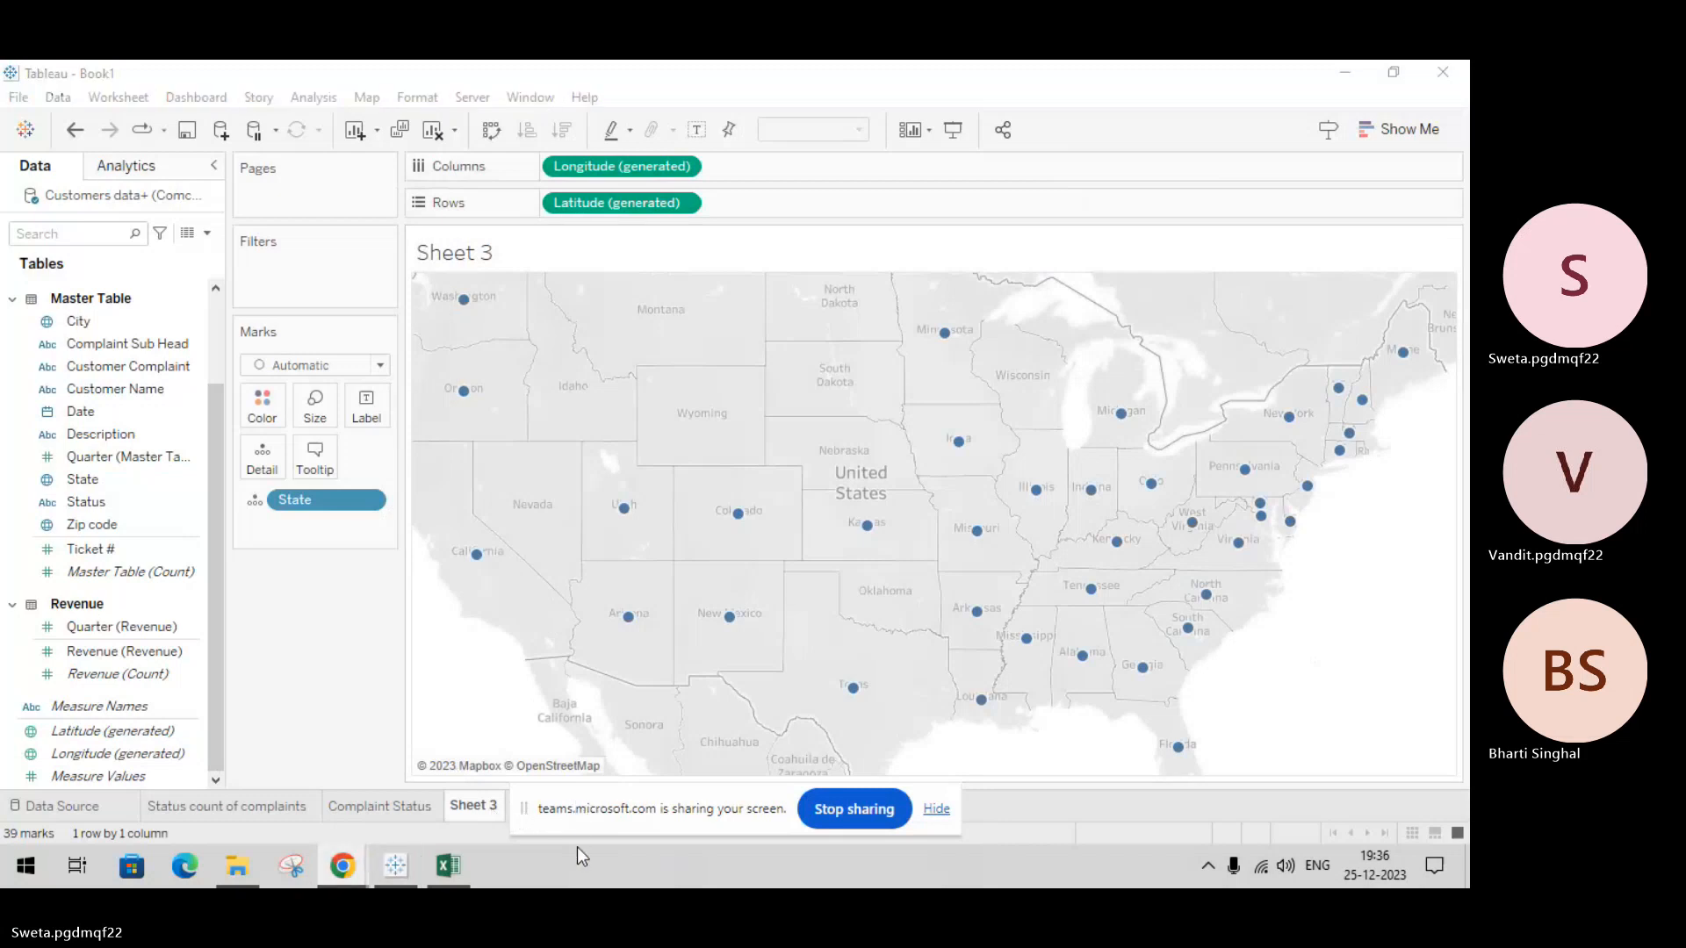
pyautogui.moveTo(592, 797); pyautogui.dragTo(597, 850)
pyautogui.click(523, 806)
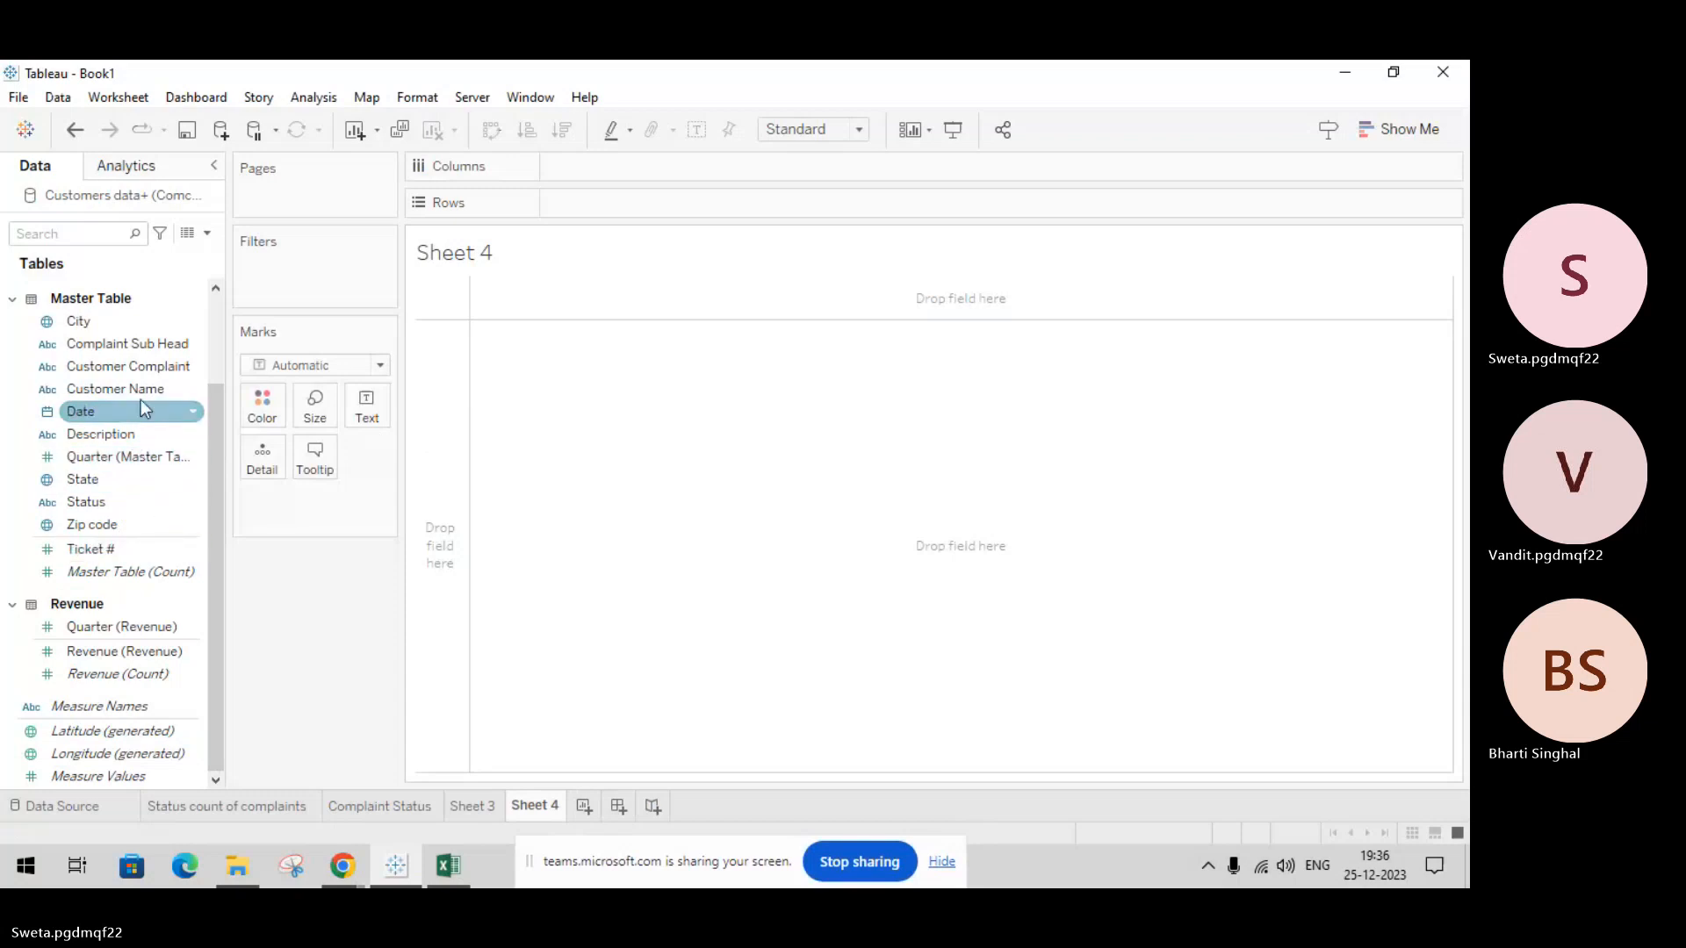
pyautogui.doubleClick(145, 343)
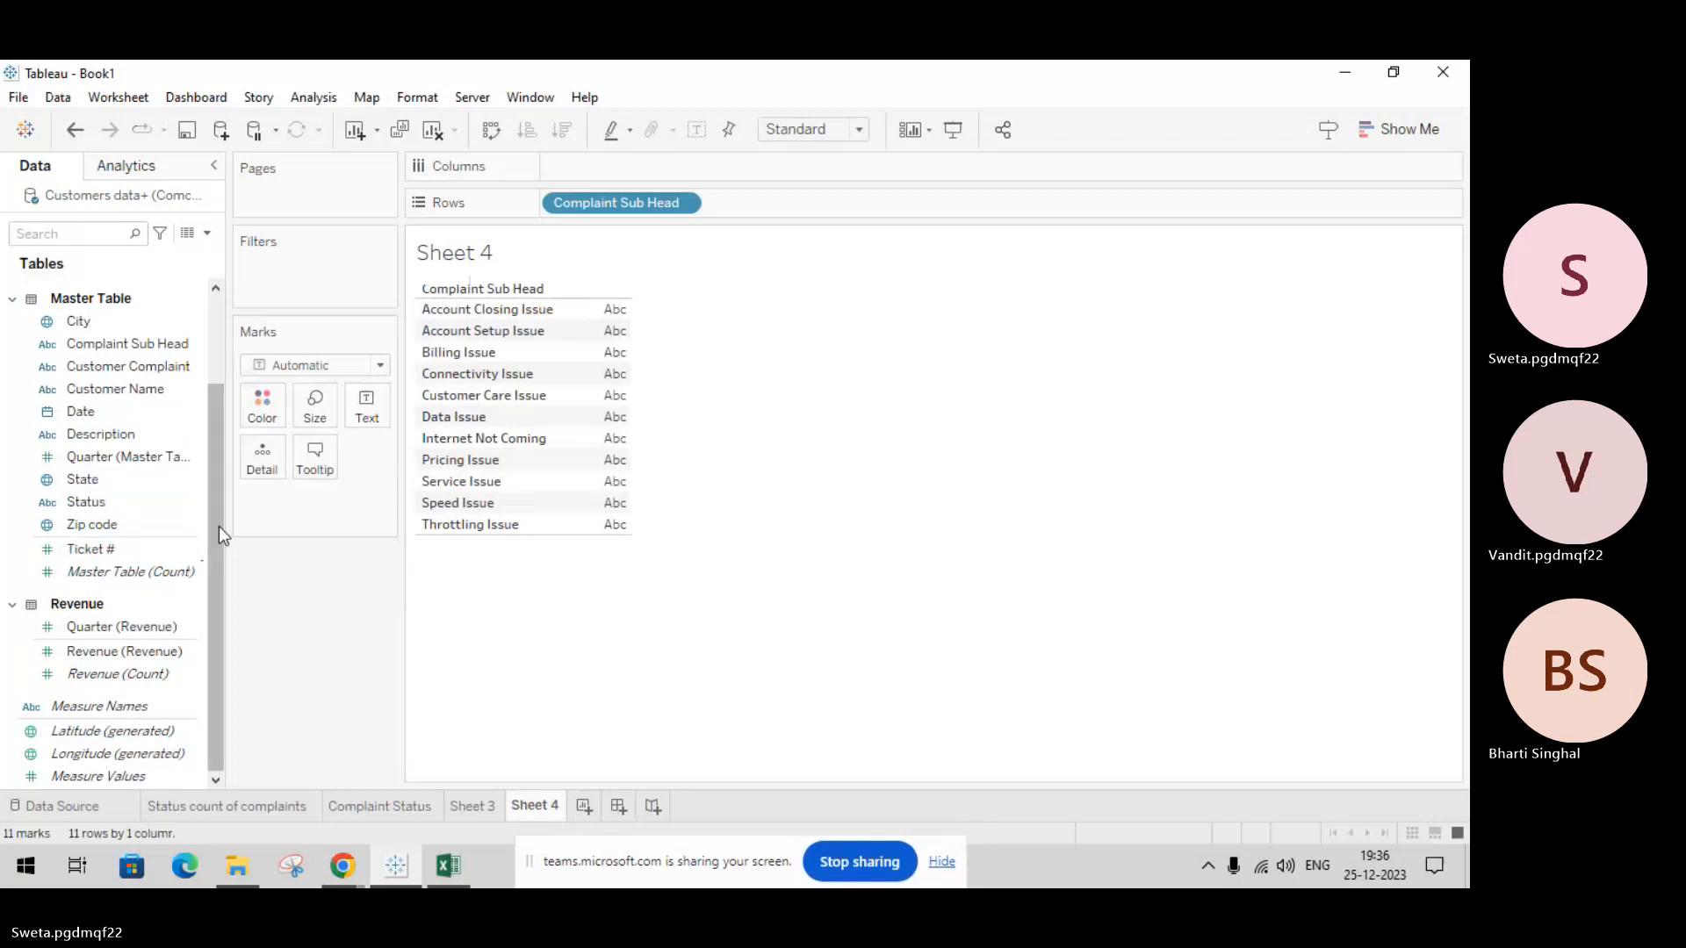
pyautogui.doubleClick(129, 413)
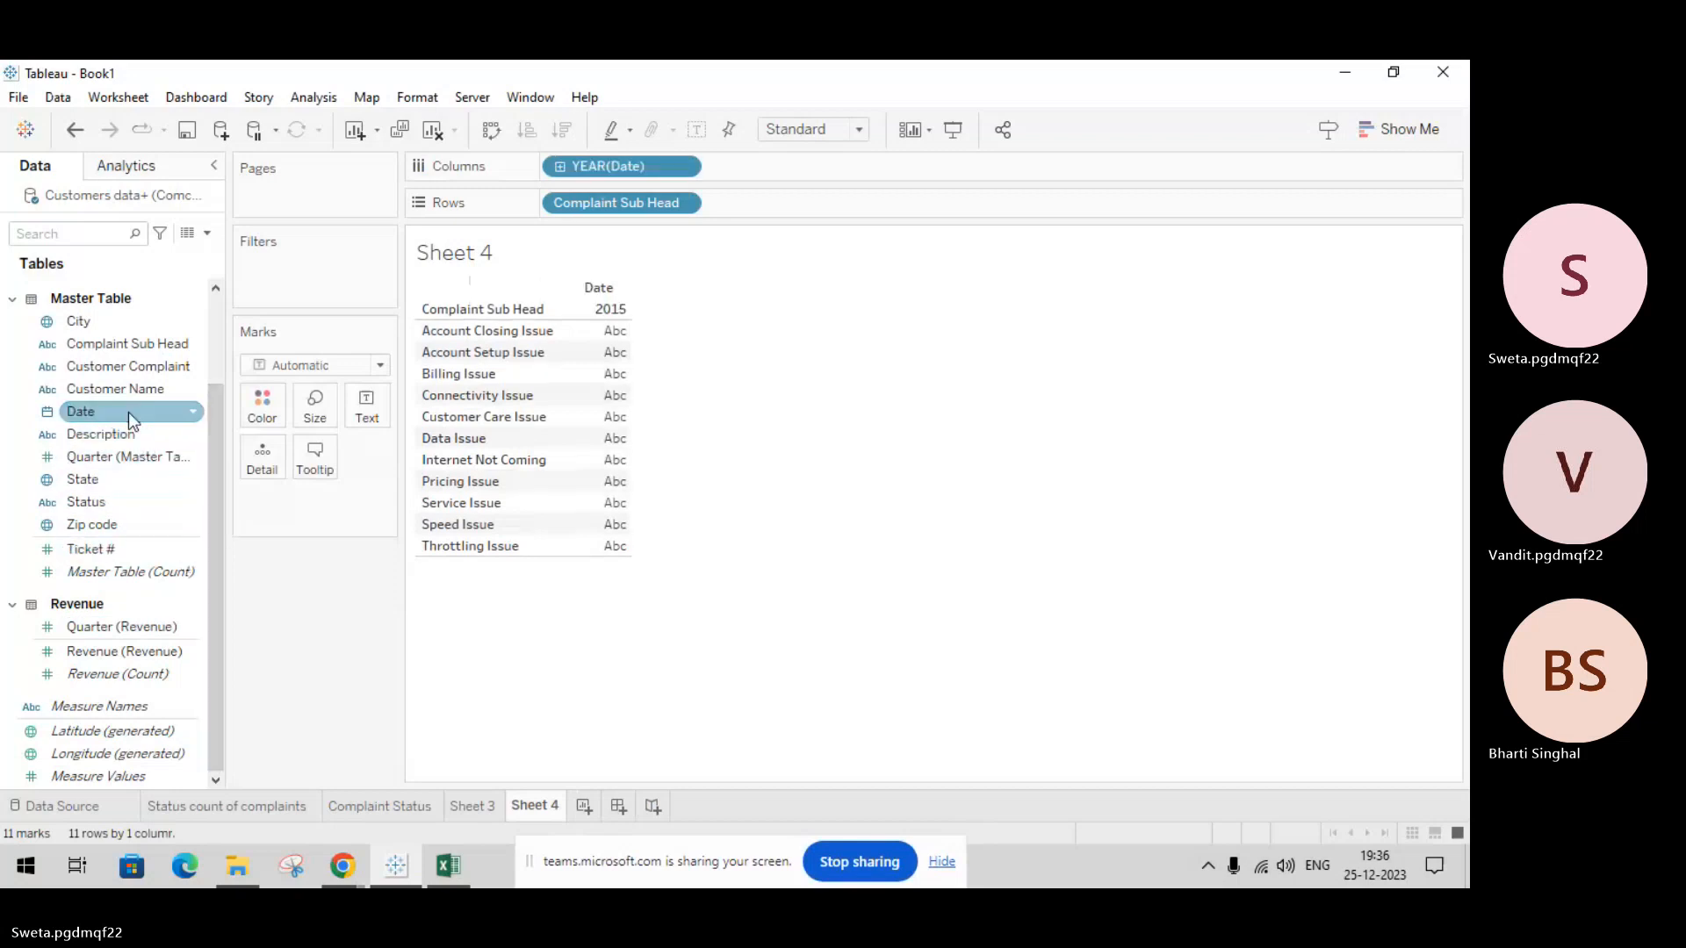
# Step: Break the Date column down by month and turn Complaint Sub Head into a Count measure
pyautogui.click(684, 167)
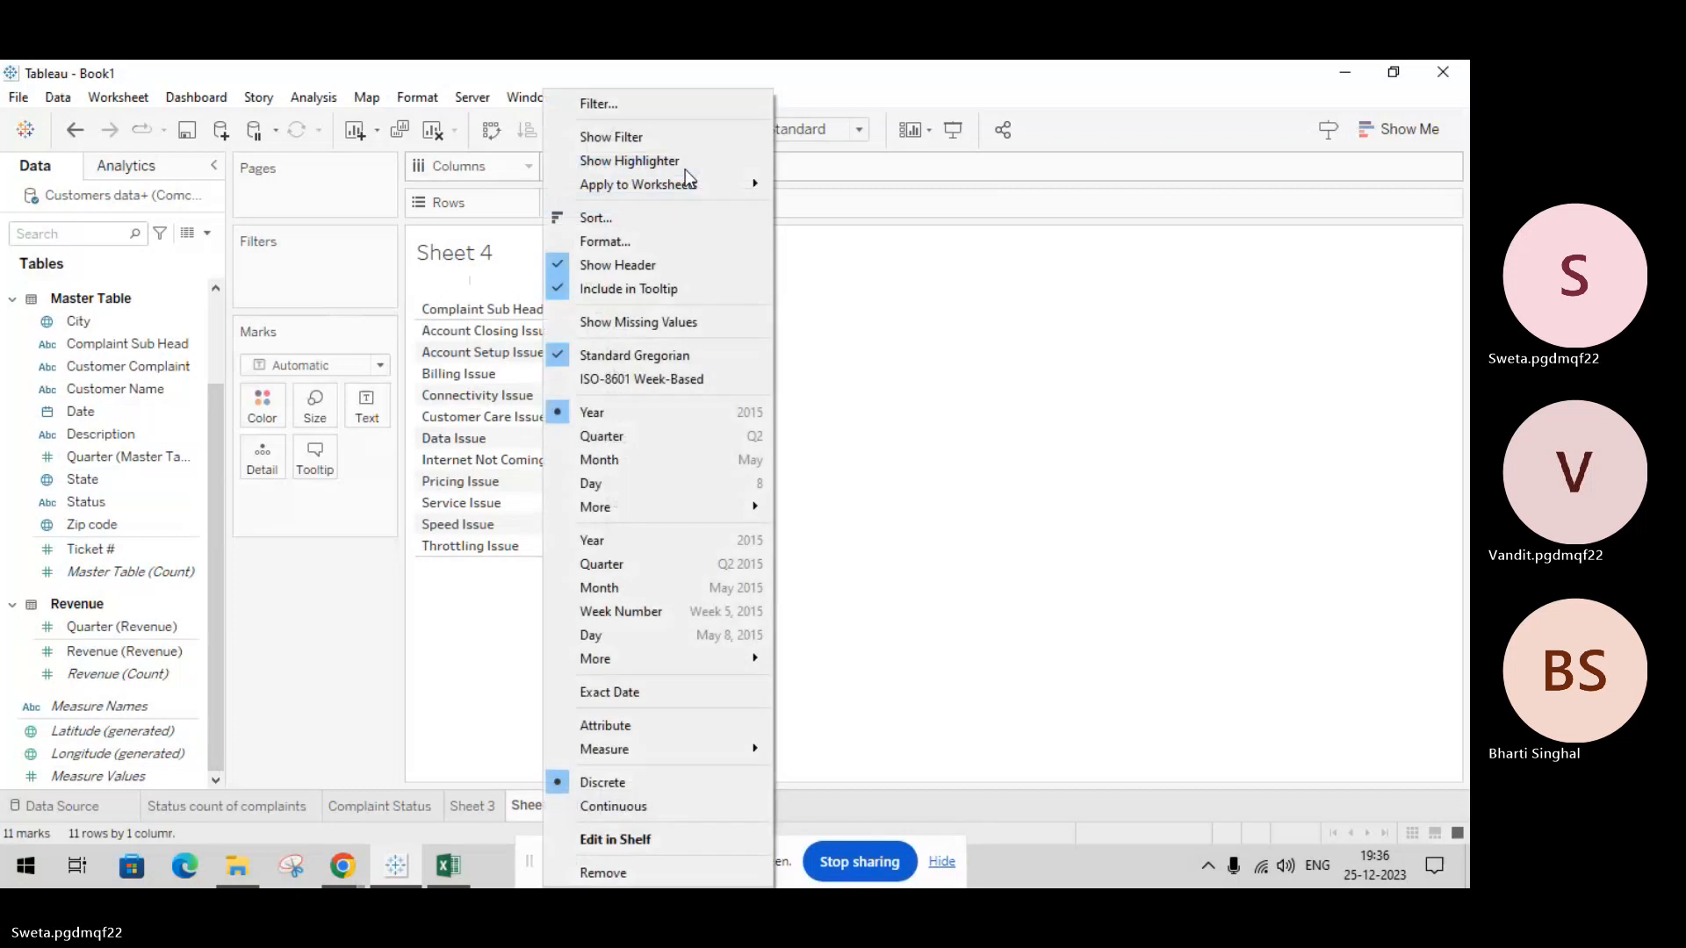
pyautogui.click(704, 465)
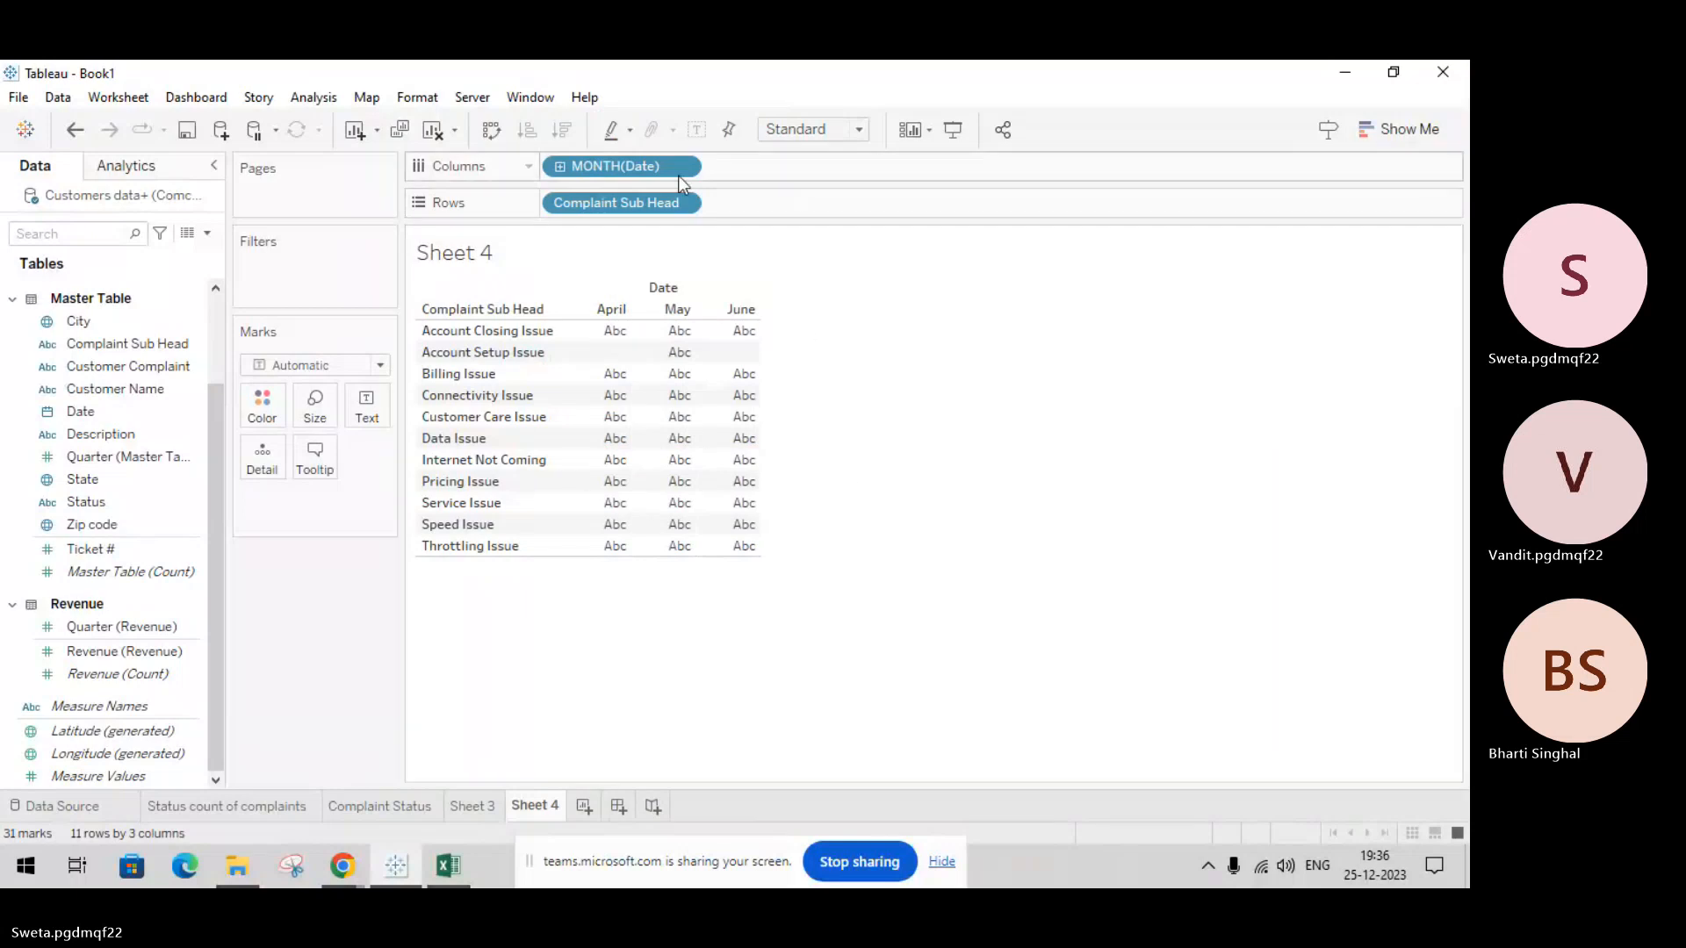
pyautogui.click(683, 203)
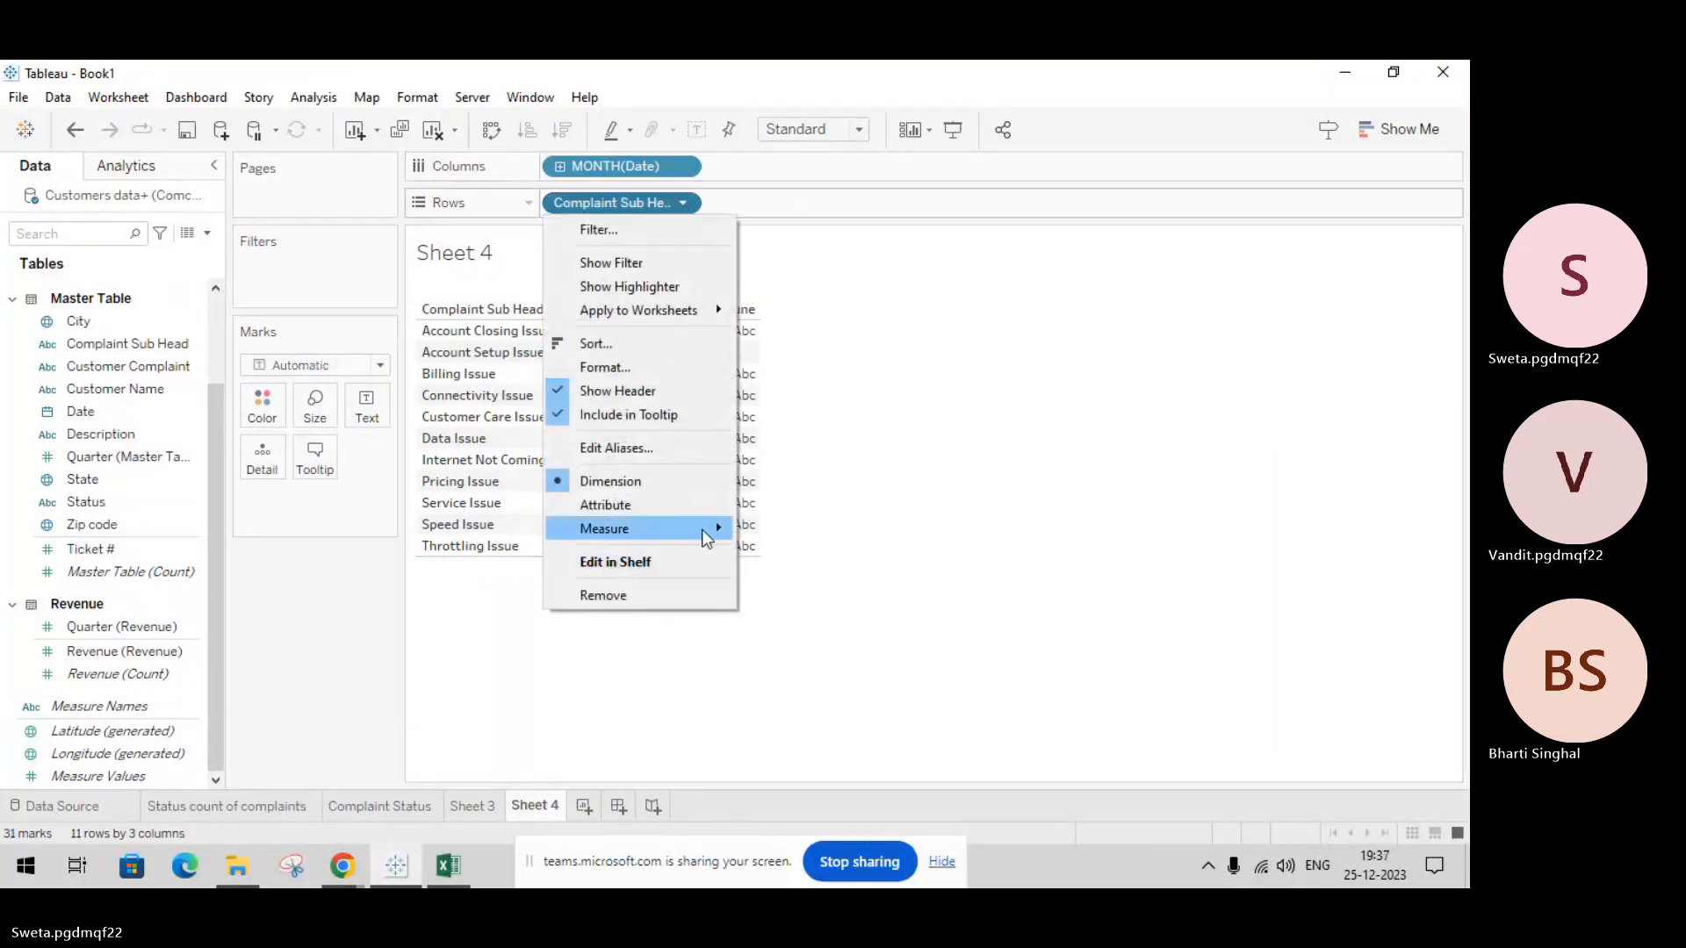
pyautogui.moveTo(702, 529)
pyautogui.click(771, 577)
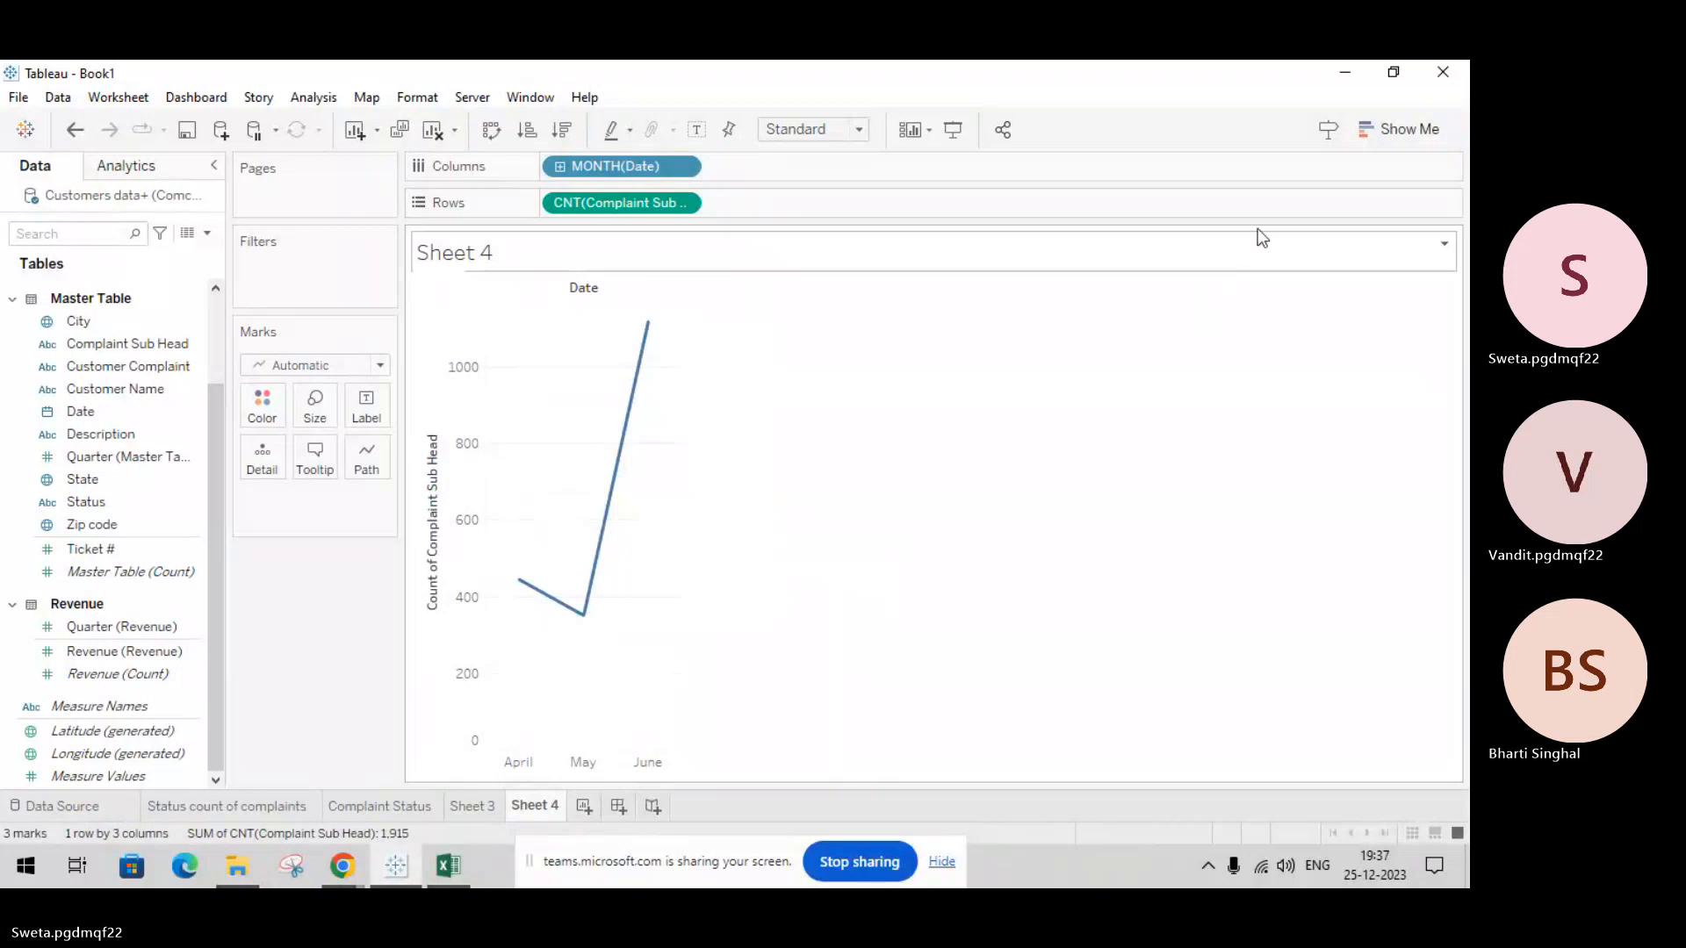
# Step: Try stacked bar, pie, area and horizontal bar charts for the monthly complaint count
pyautogui.click(1397, 134)
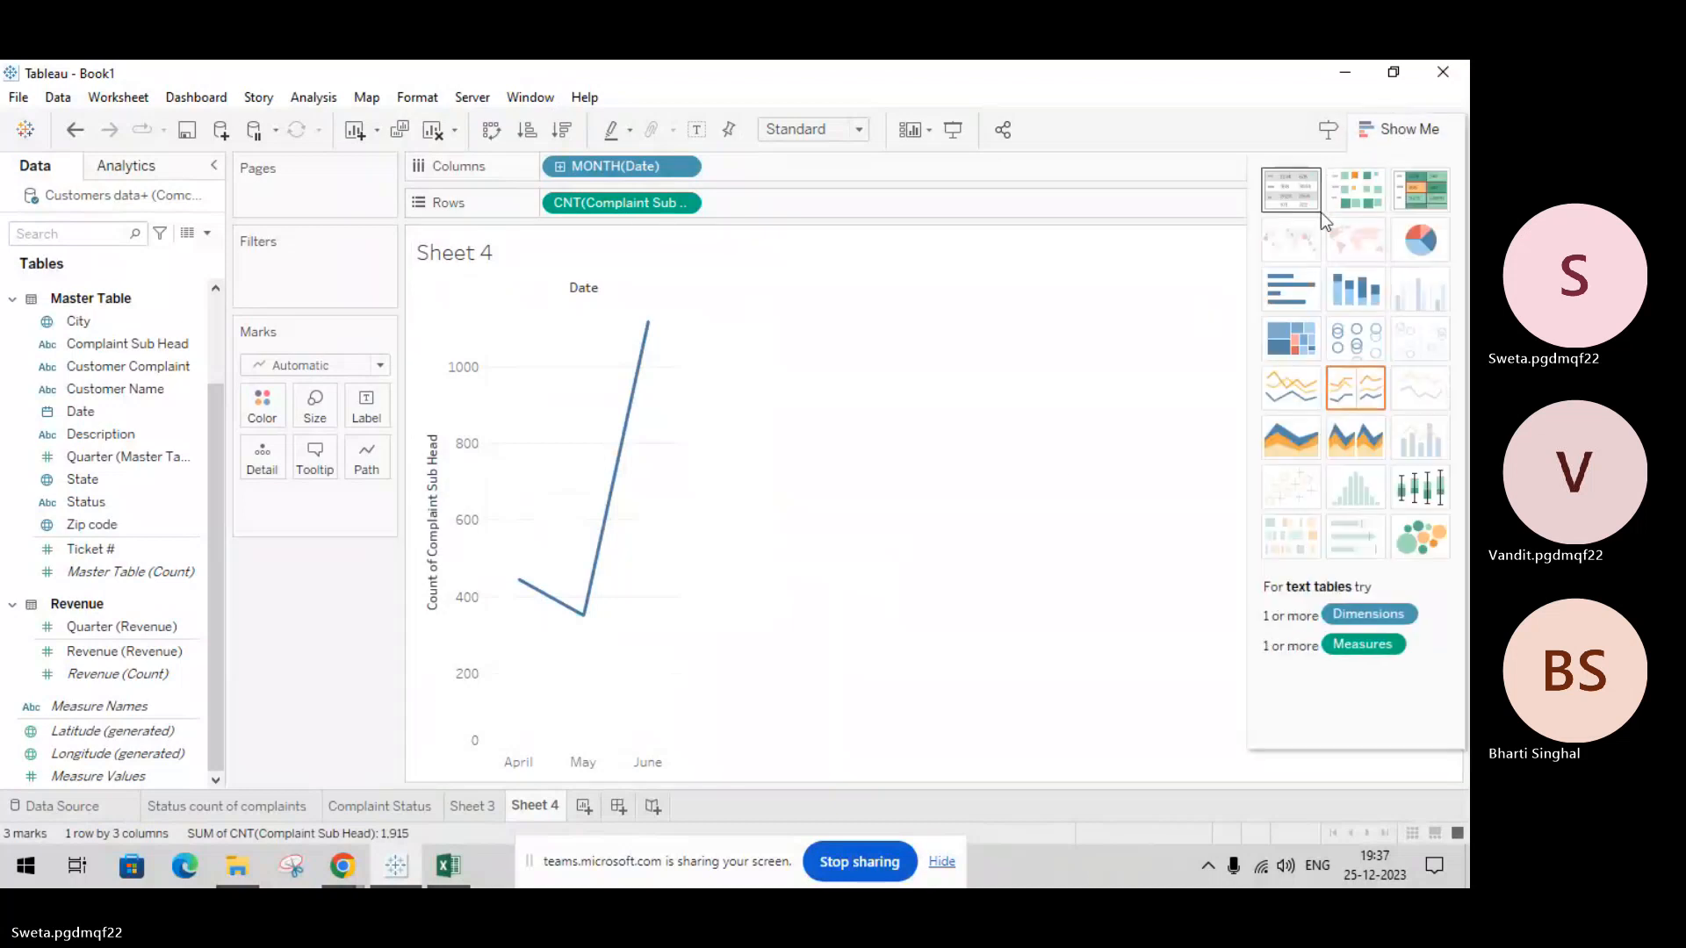
pyautogui.click(1293, 284)
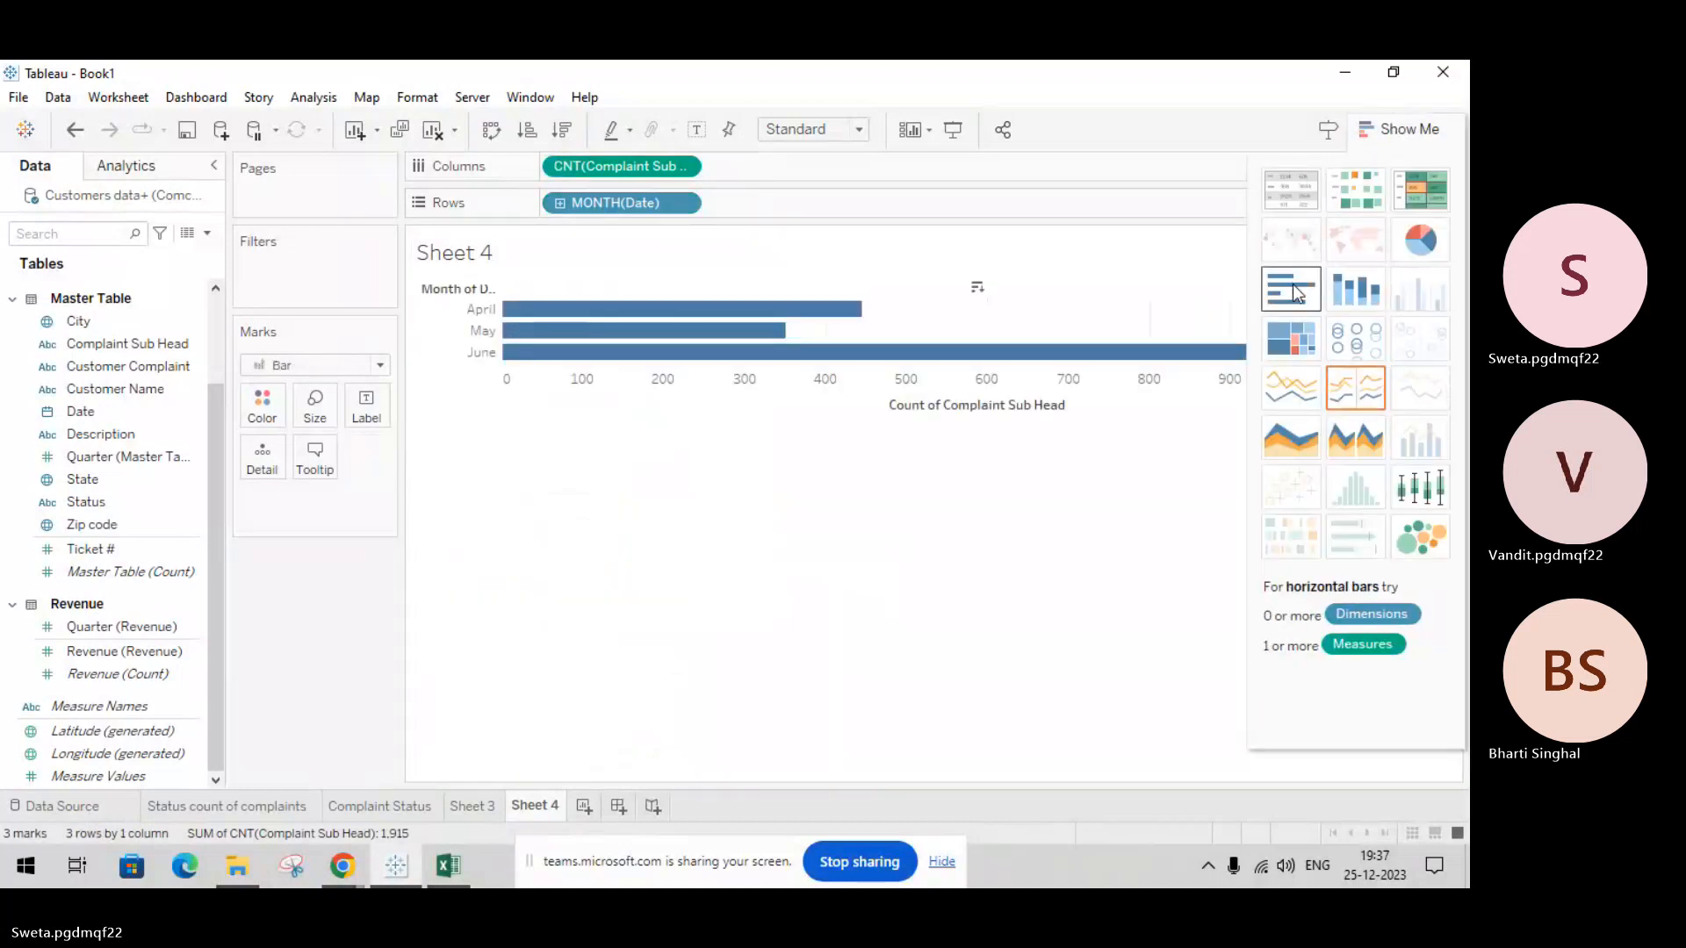
pyautogui.click(1364, 287)
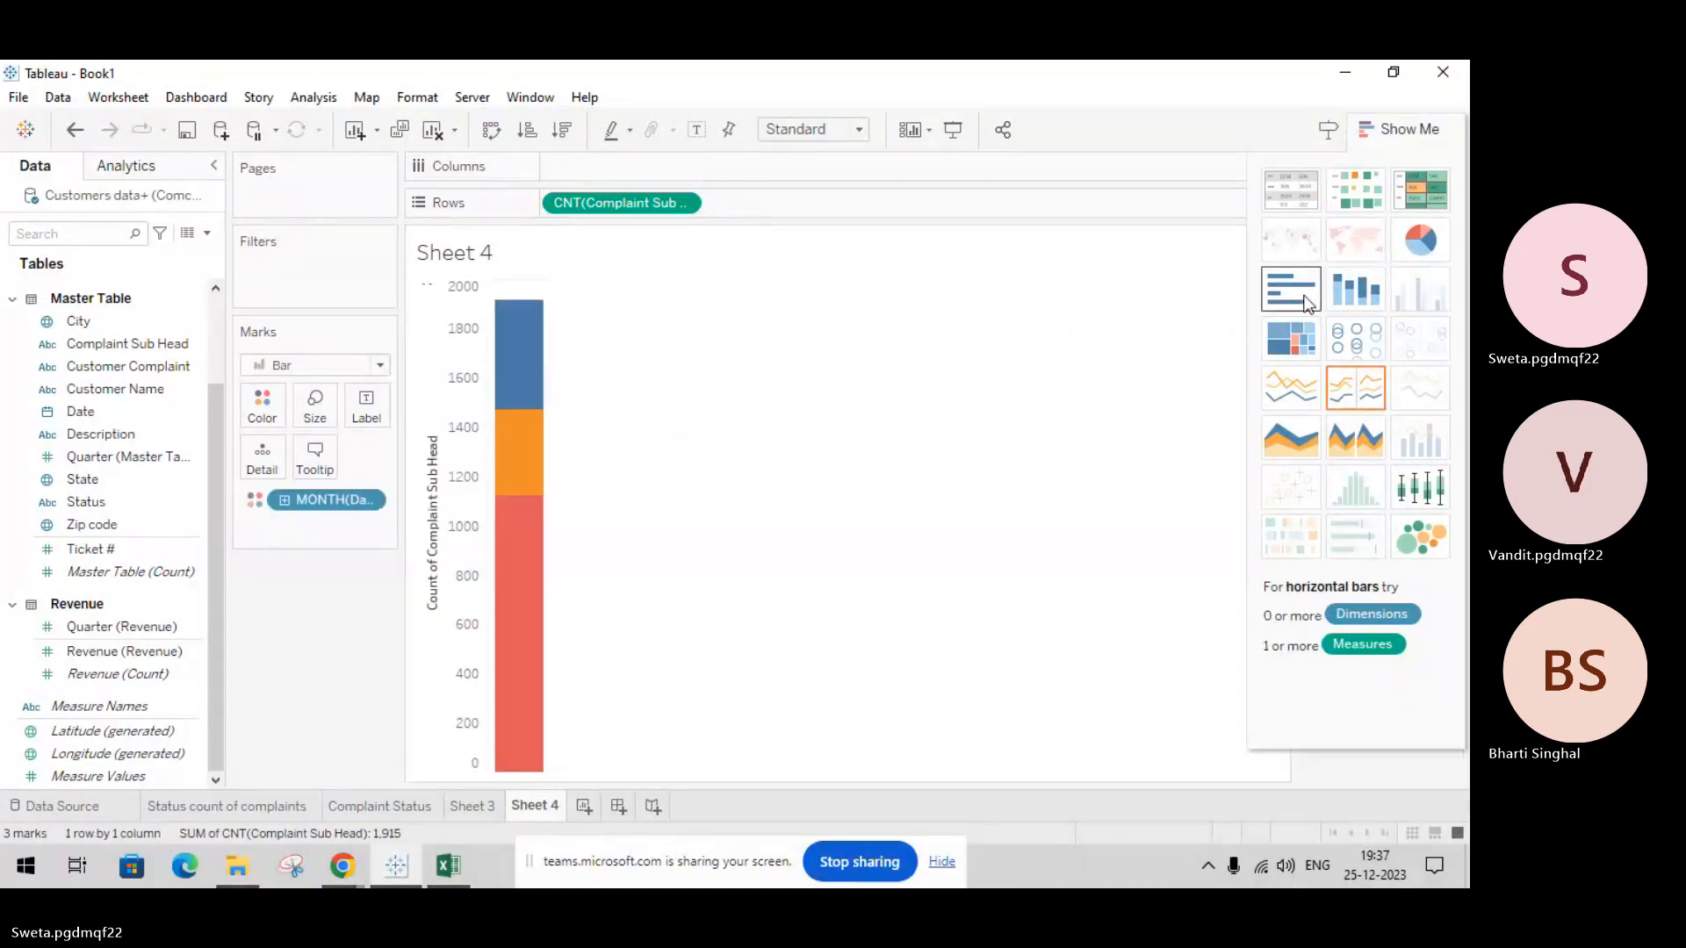
pyautogui.click(1306, 303)
pyautogui.click(1431, 253)
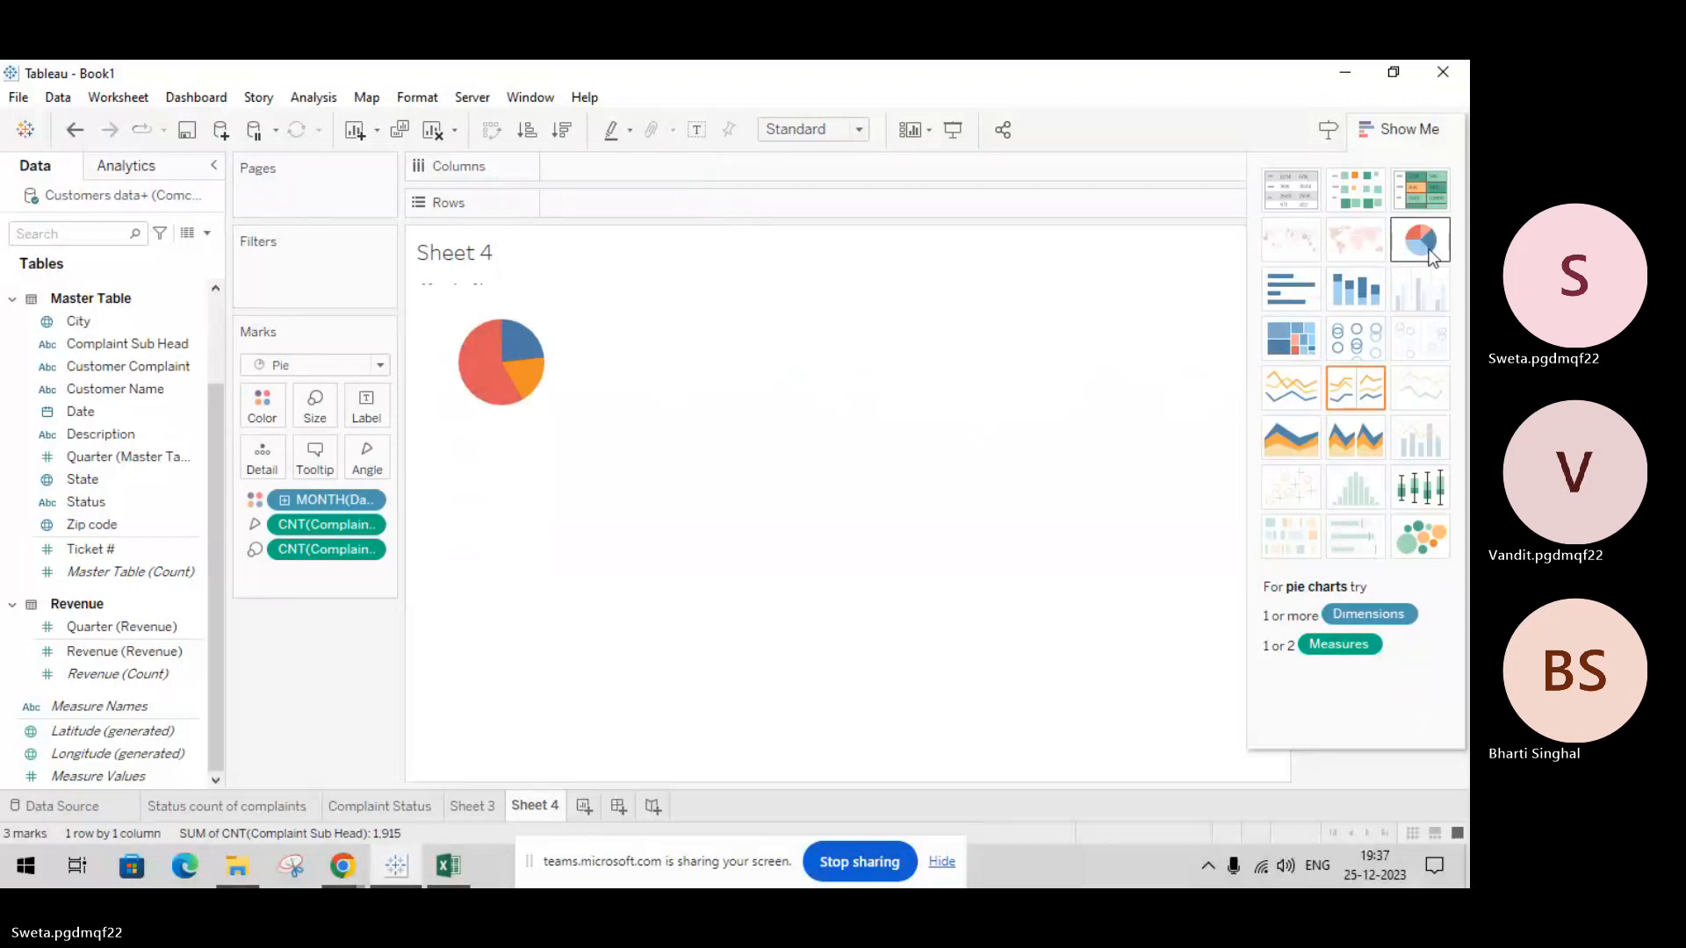
pyautogui.click(1301, 440)
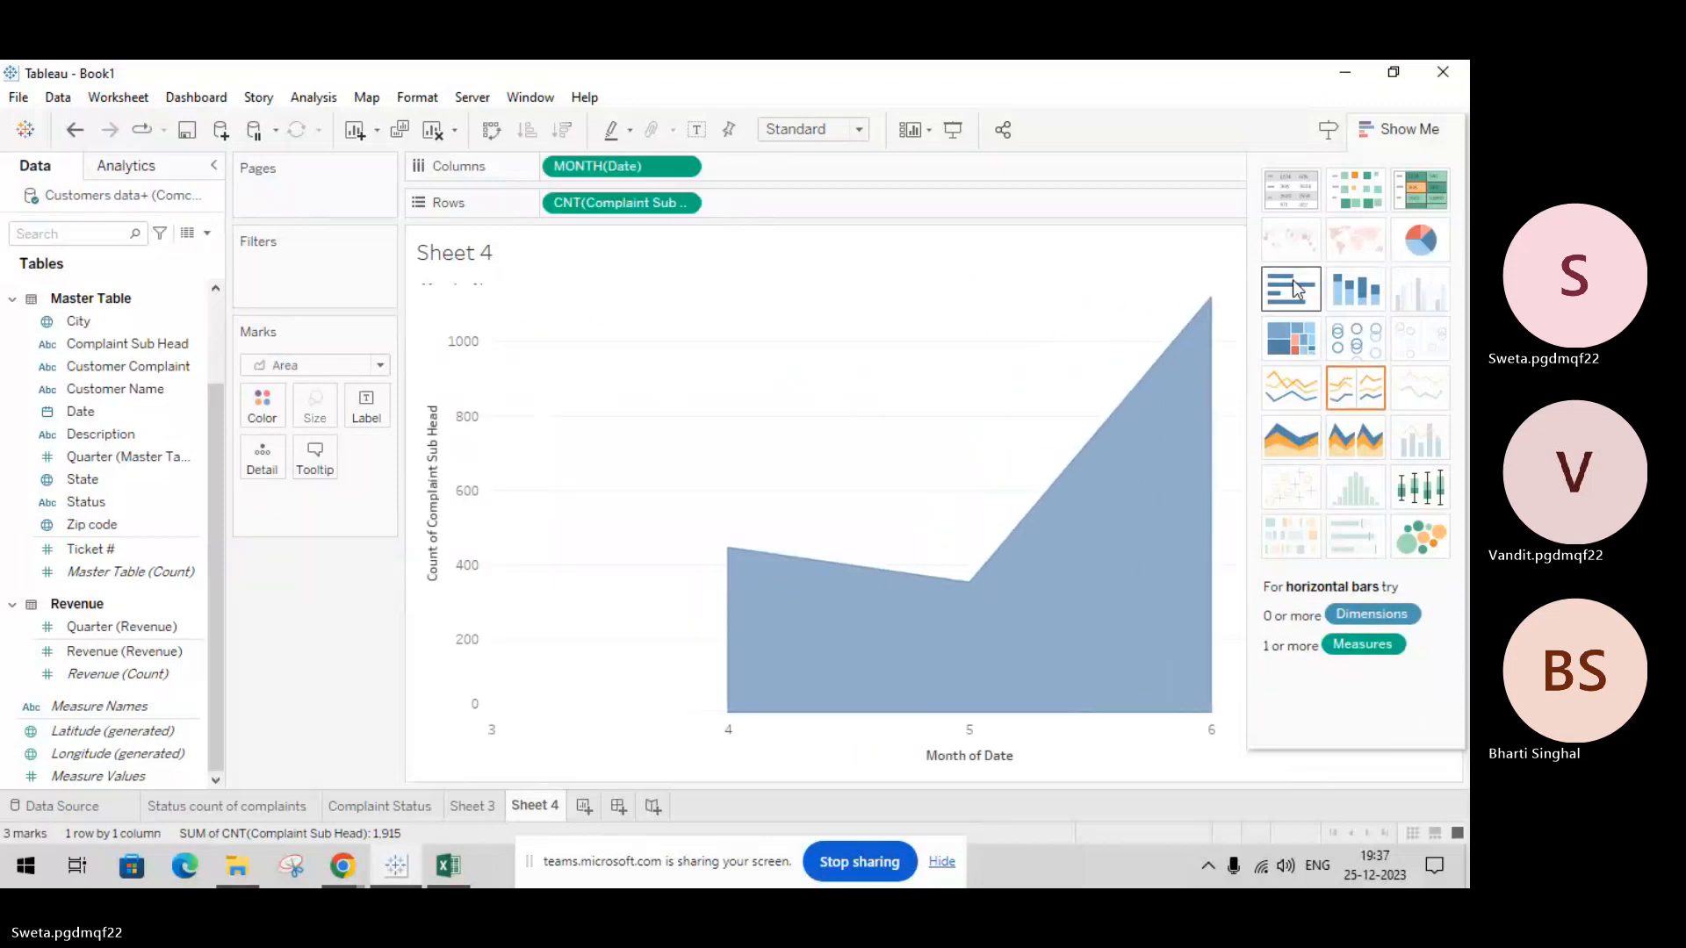
pyautogui.click(1295, 290)
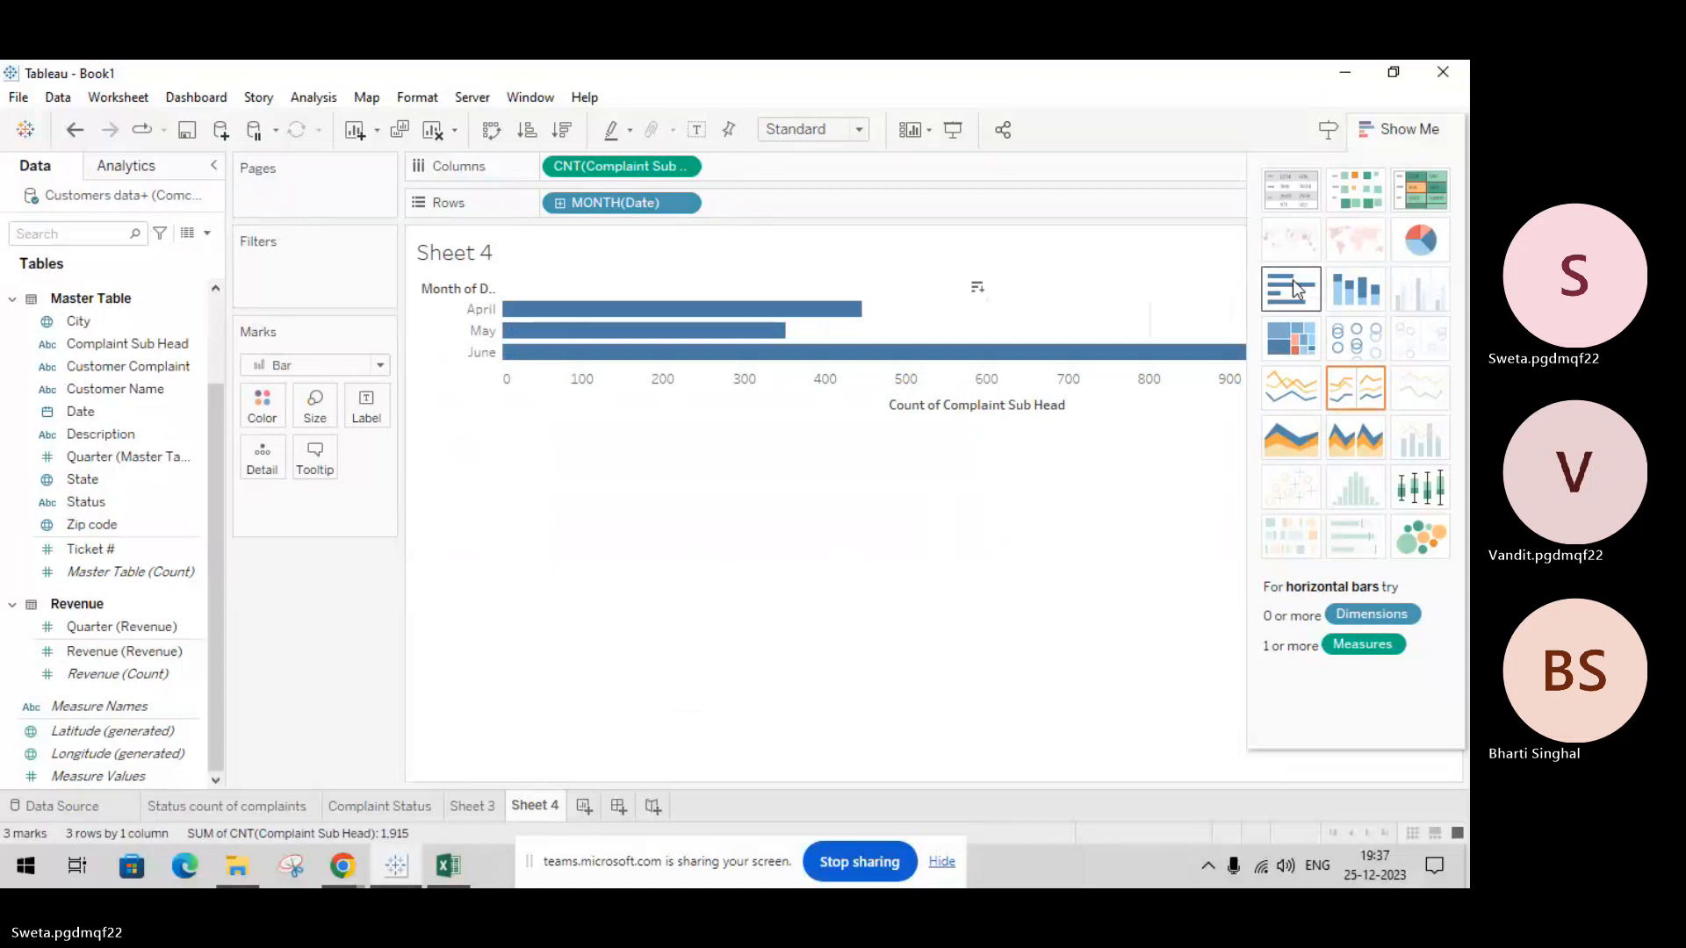
# Step: Try the Area mark type on the monthly complaint chart, then set the mark type to Automatic
pyautogui.click(381, 366)
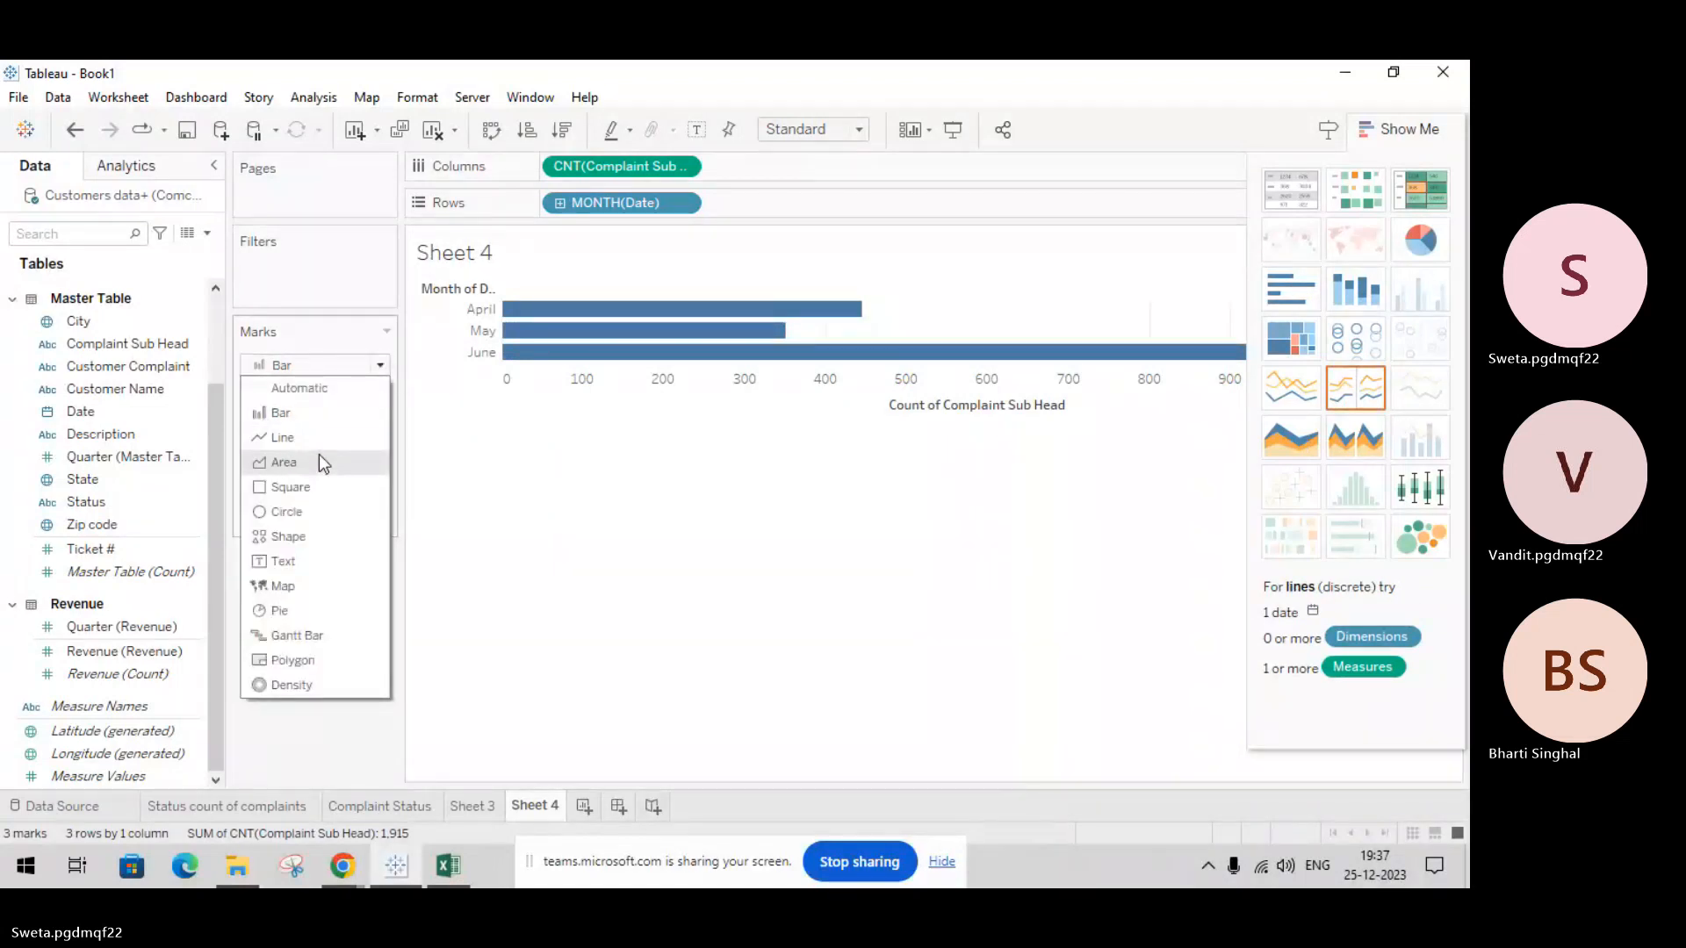
pyautogui.click(319, 457)
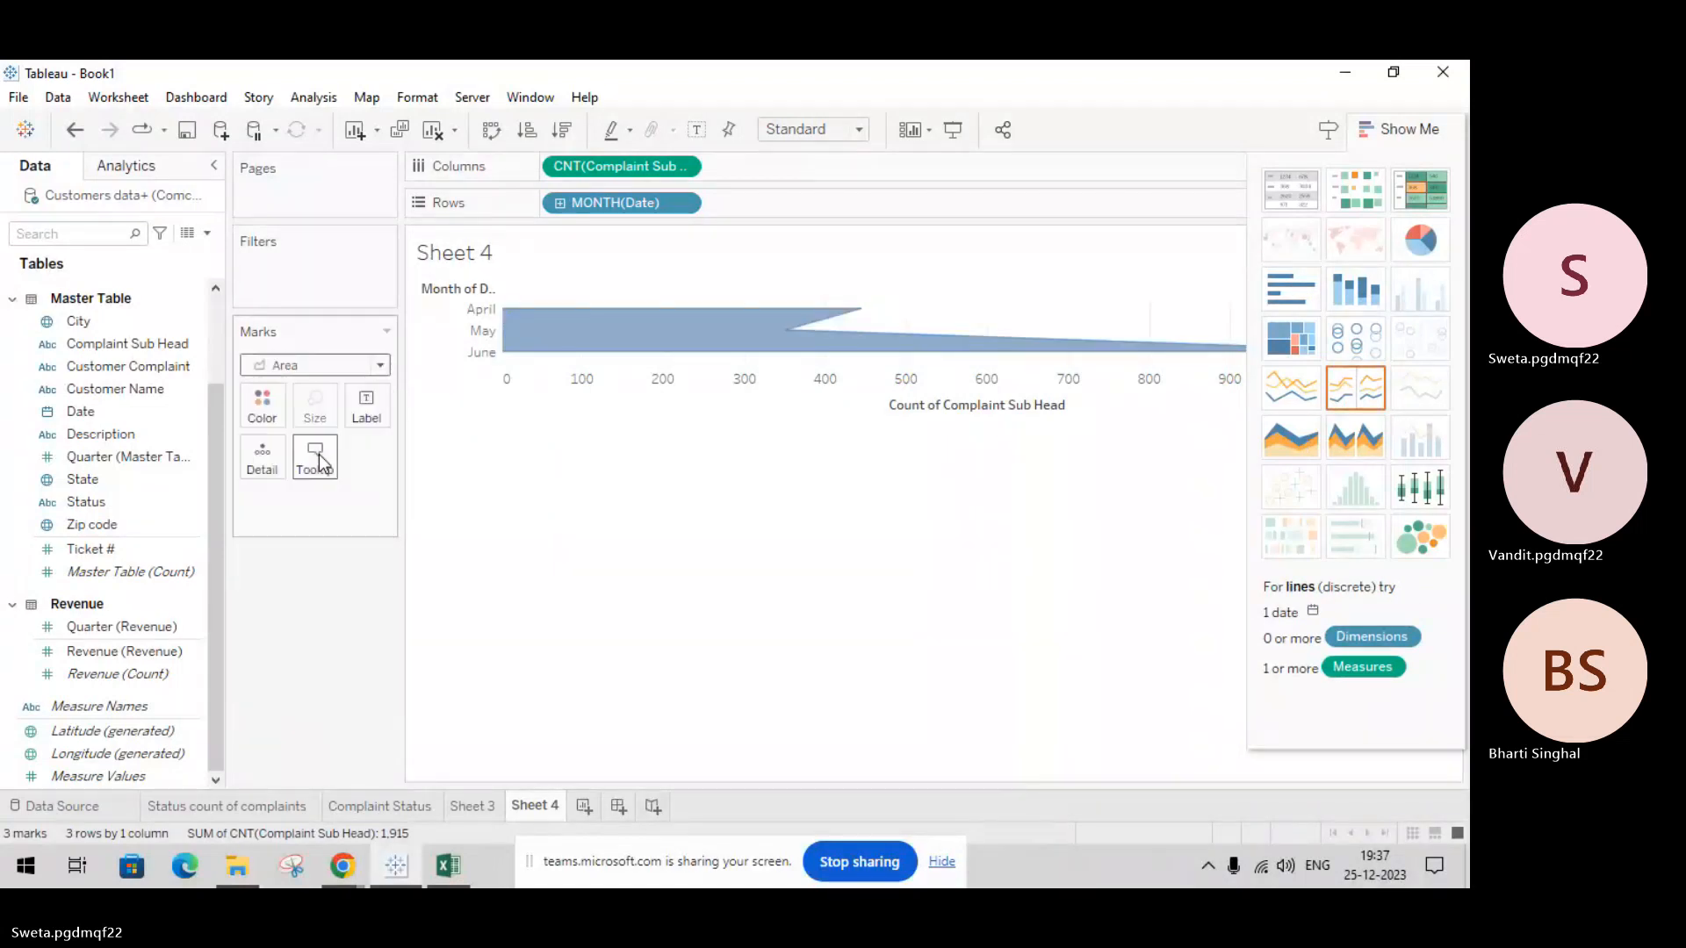
pyautogui.click(378, 365)
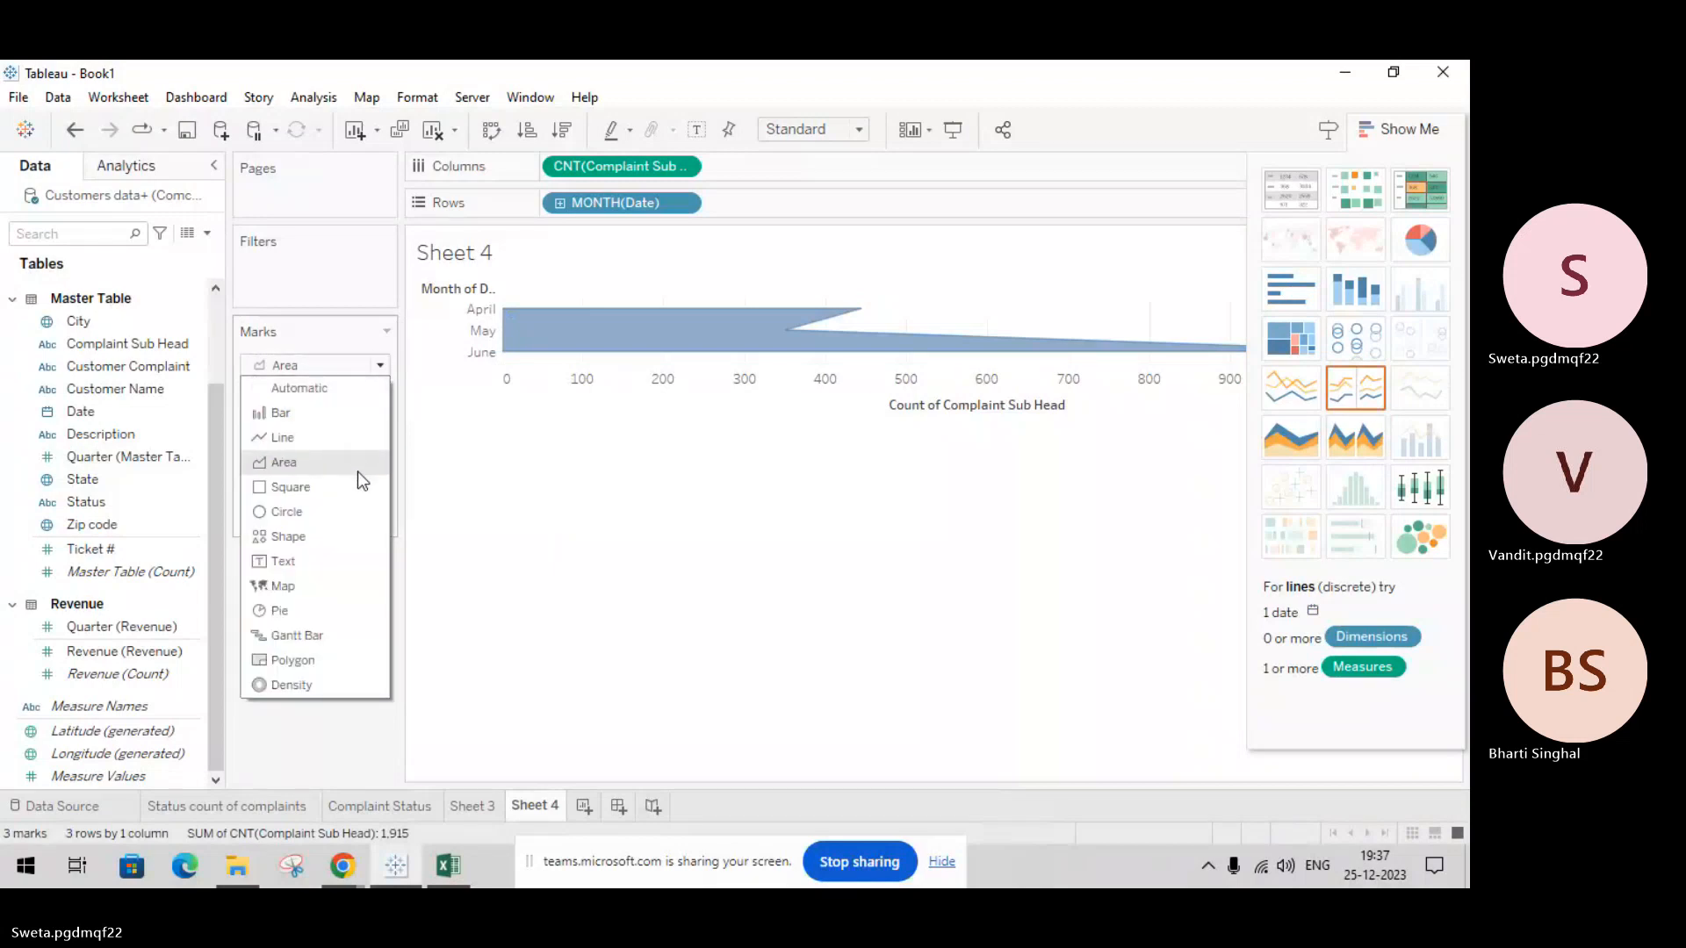
pyautogui.click(365, 393)
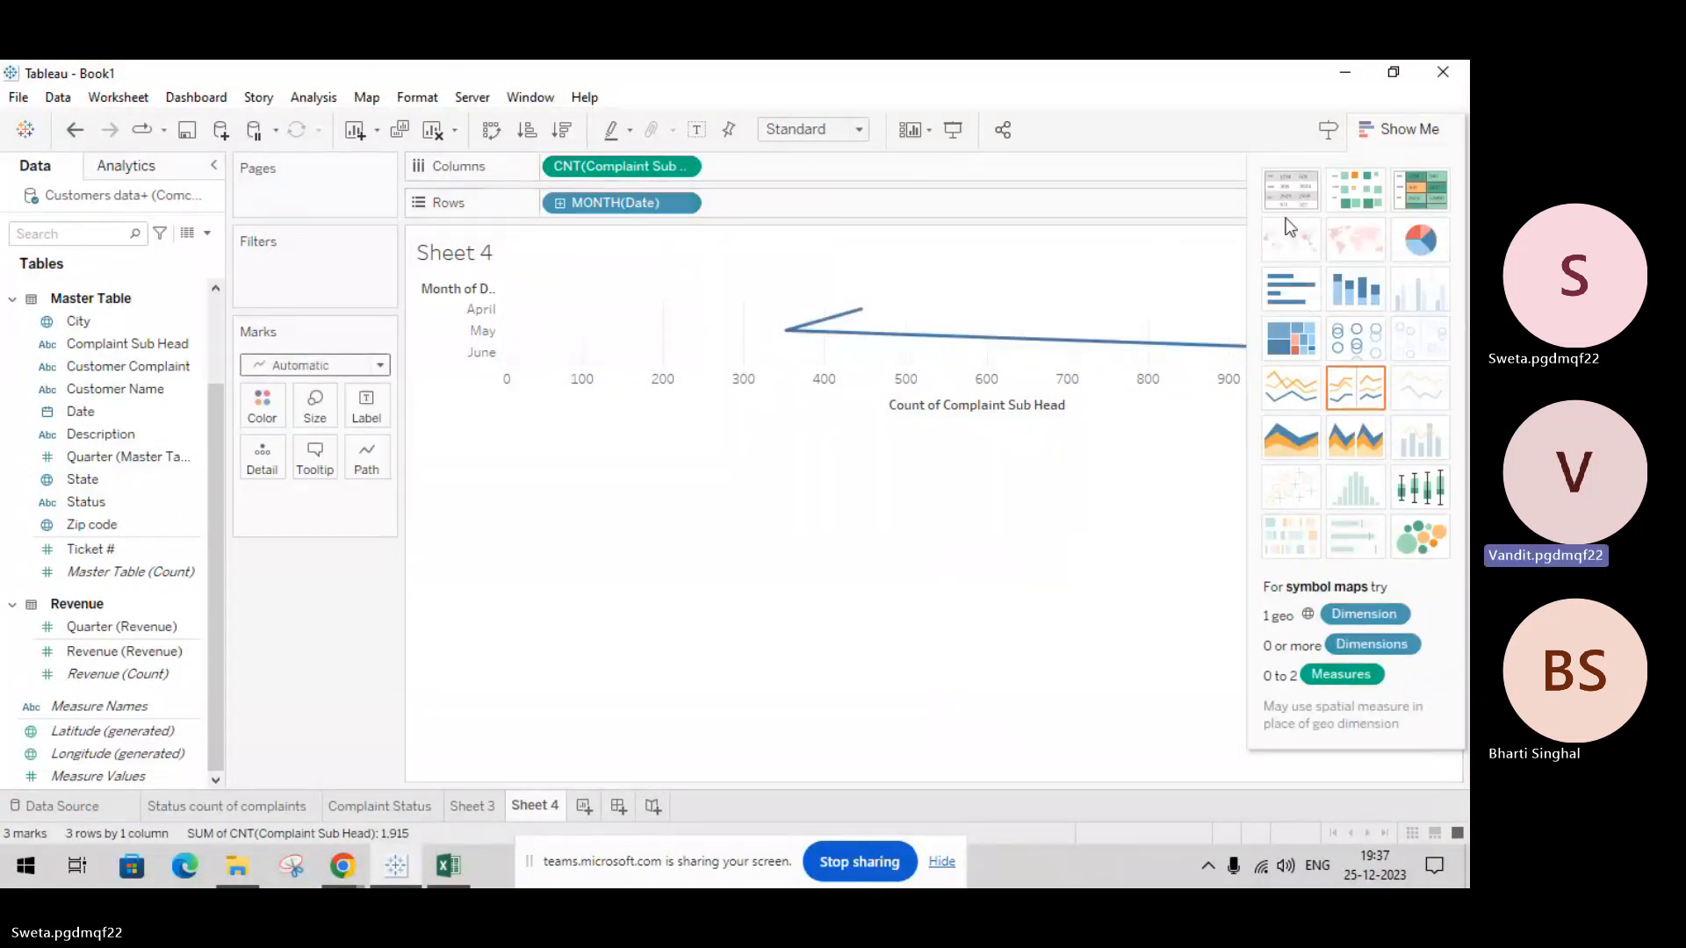
# Step: Convert the view to a text table and move the complaint count onto Rows to plot it by month as a line
pyautogui.click(1289, 209)
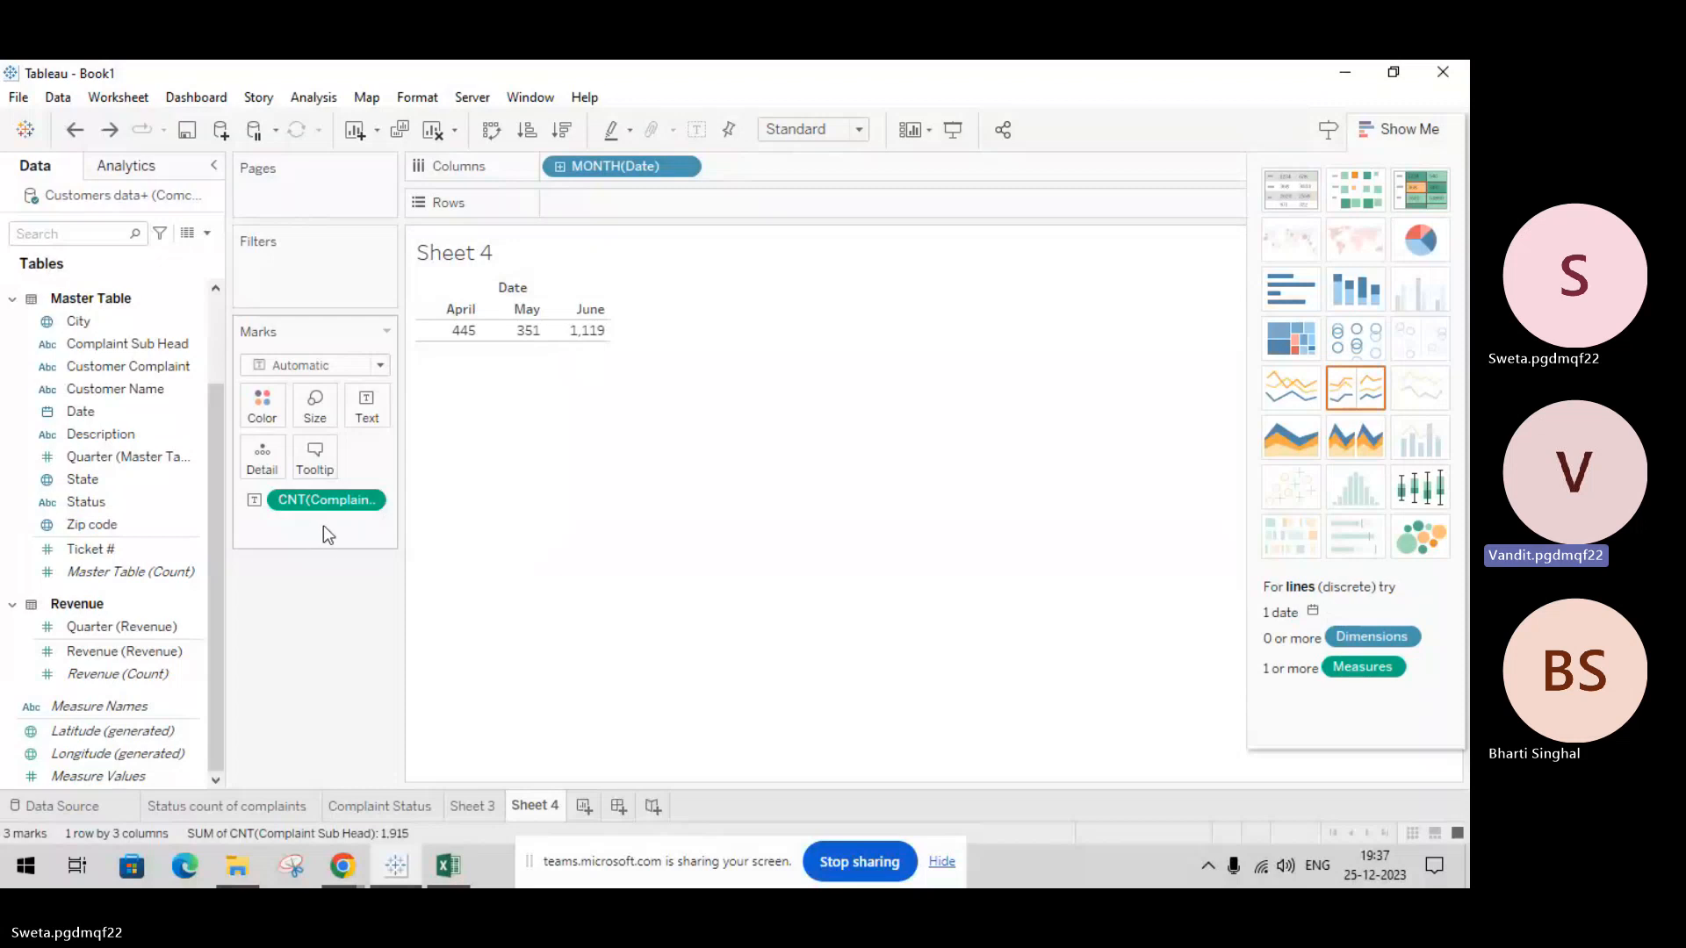
pyautogui.moveTo(328, 497); pyautogui.dragTo(648, 198)
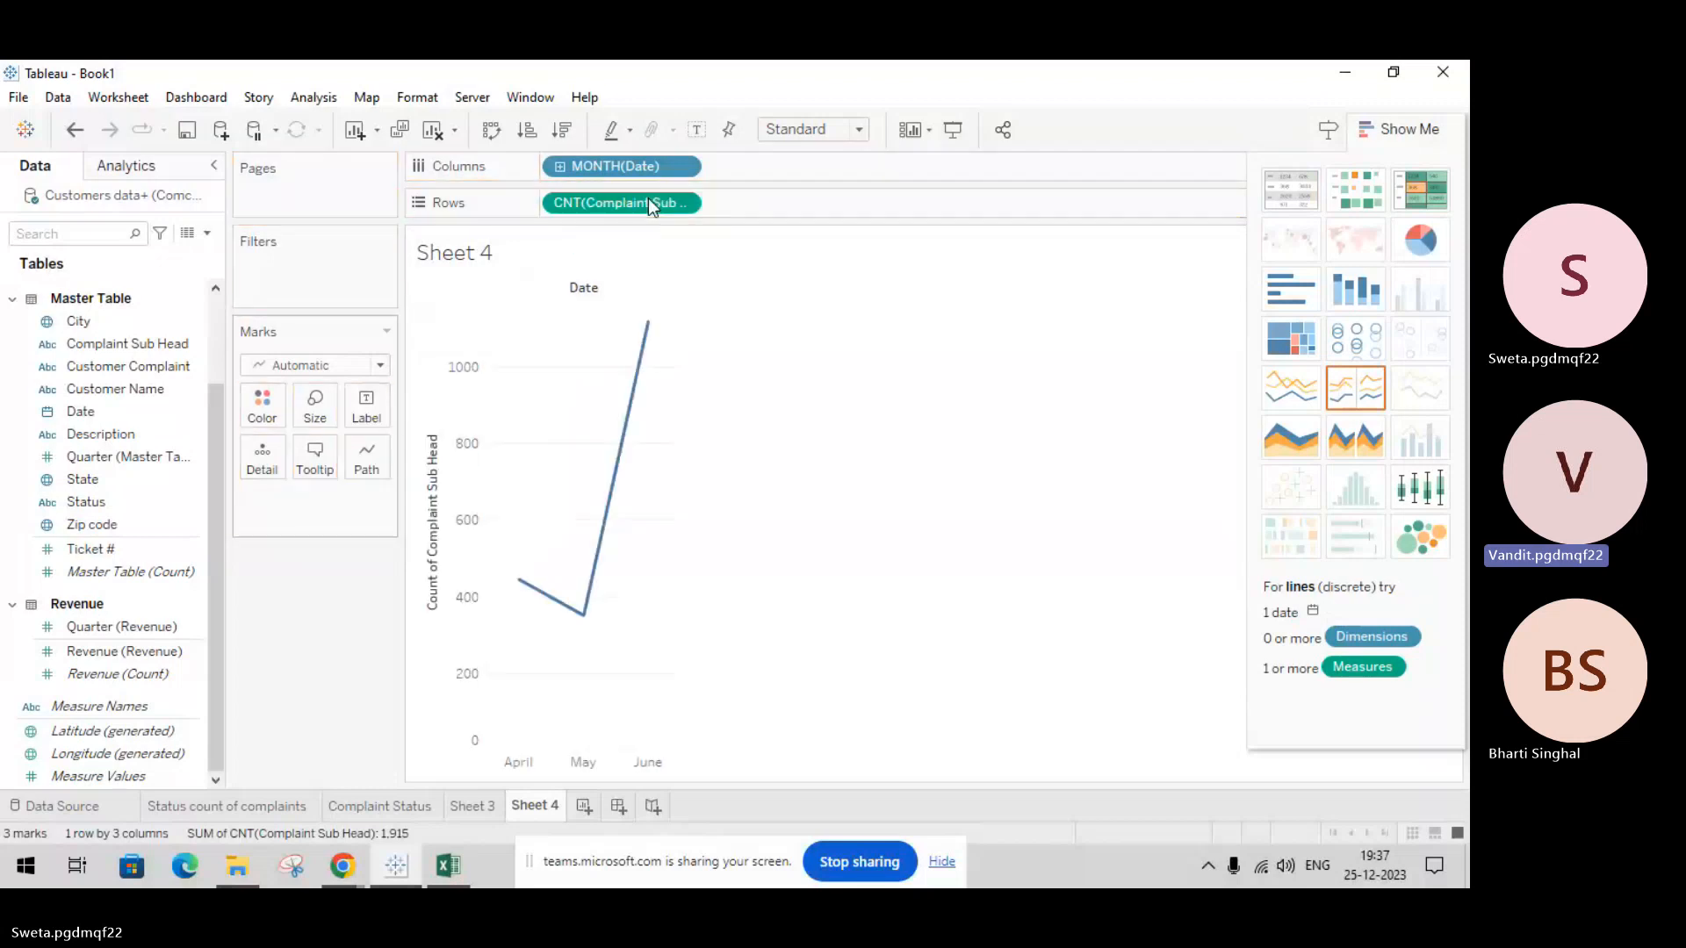
# Step: Hide the chart type suggestions and rename Sheet 4 as "Month wise complaint"
pyautogui.click(1409, 131)
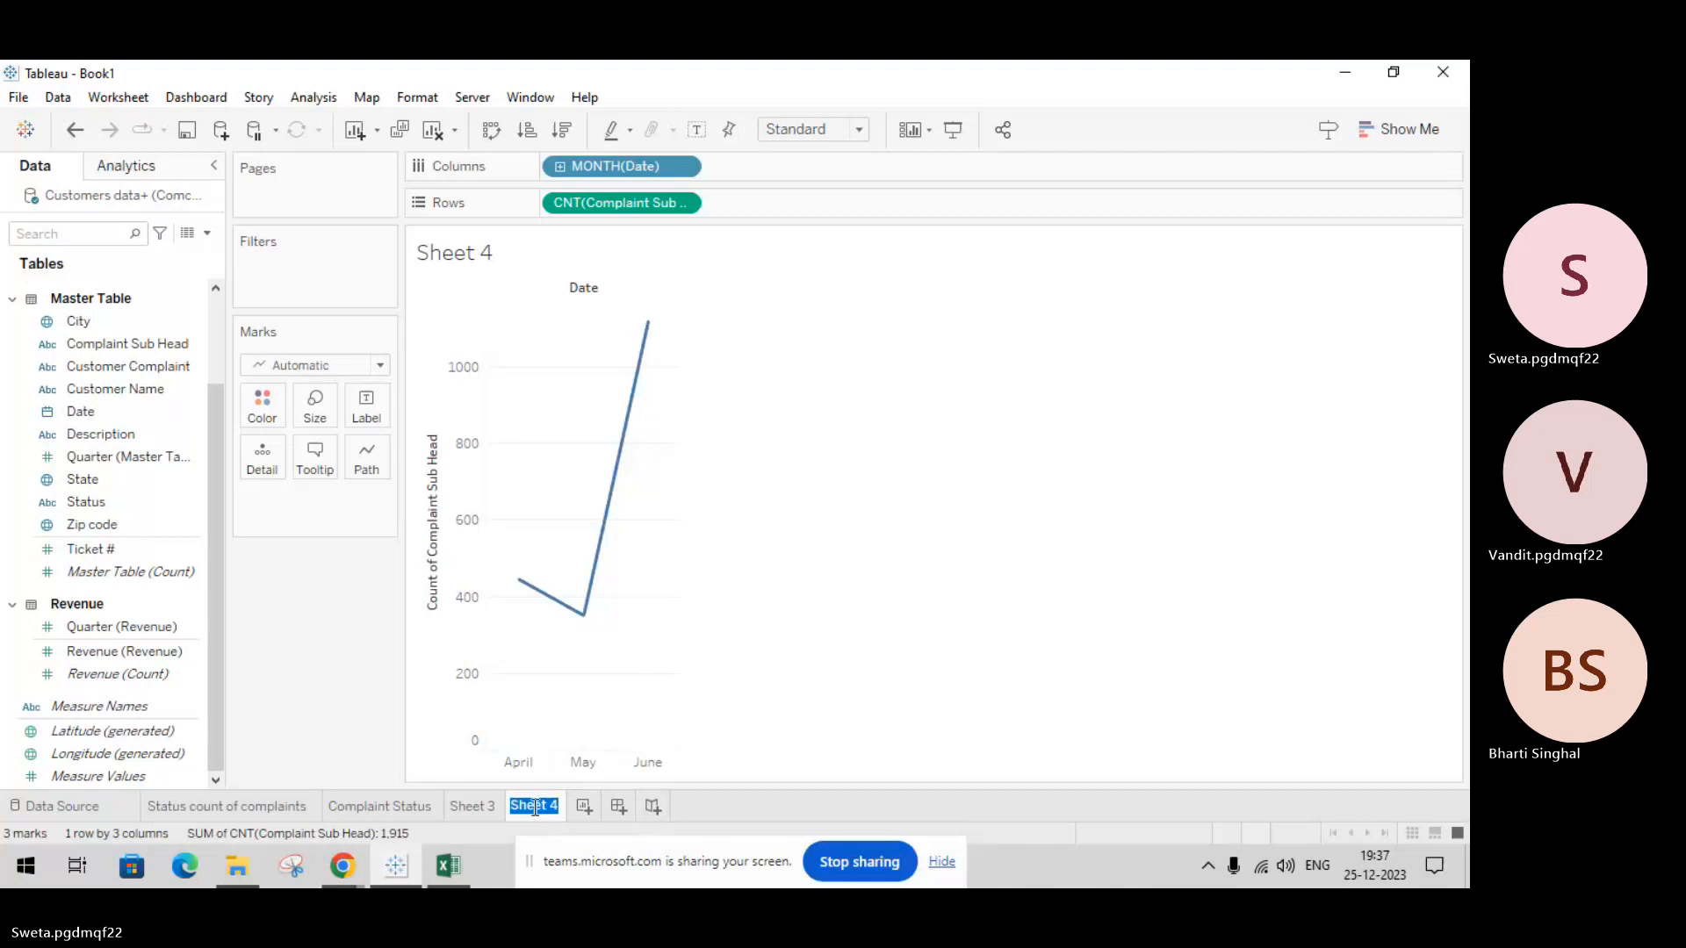
pyautogui.press('BackSpace')
pyautogui.write('Month')
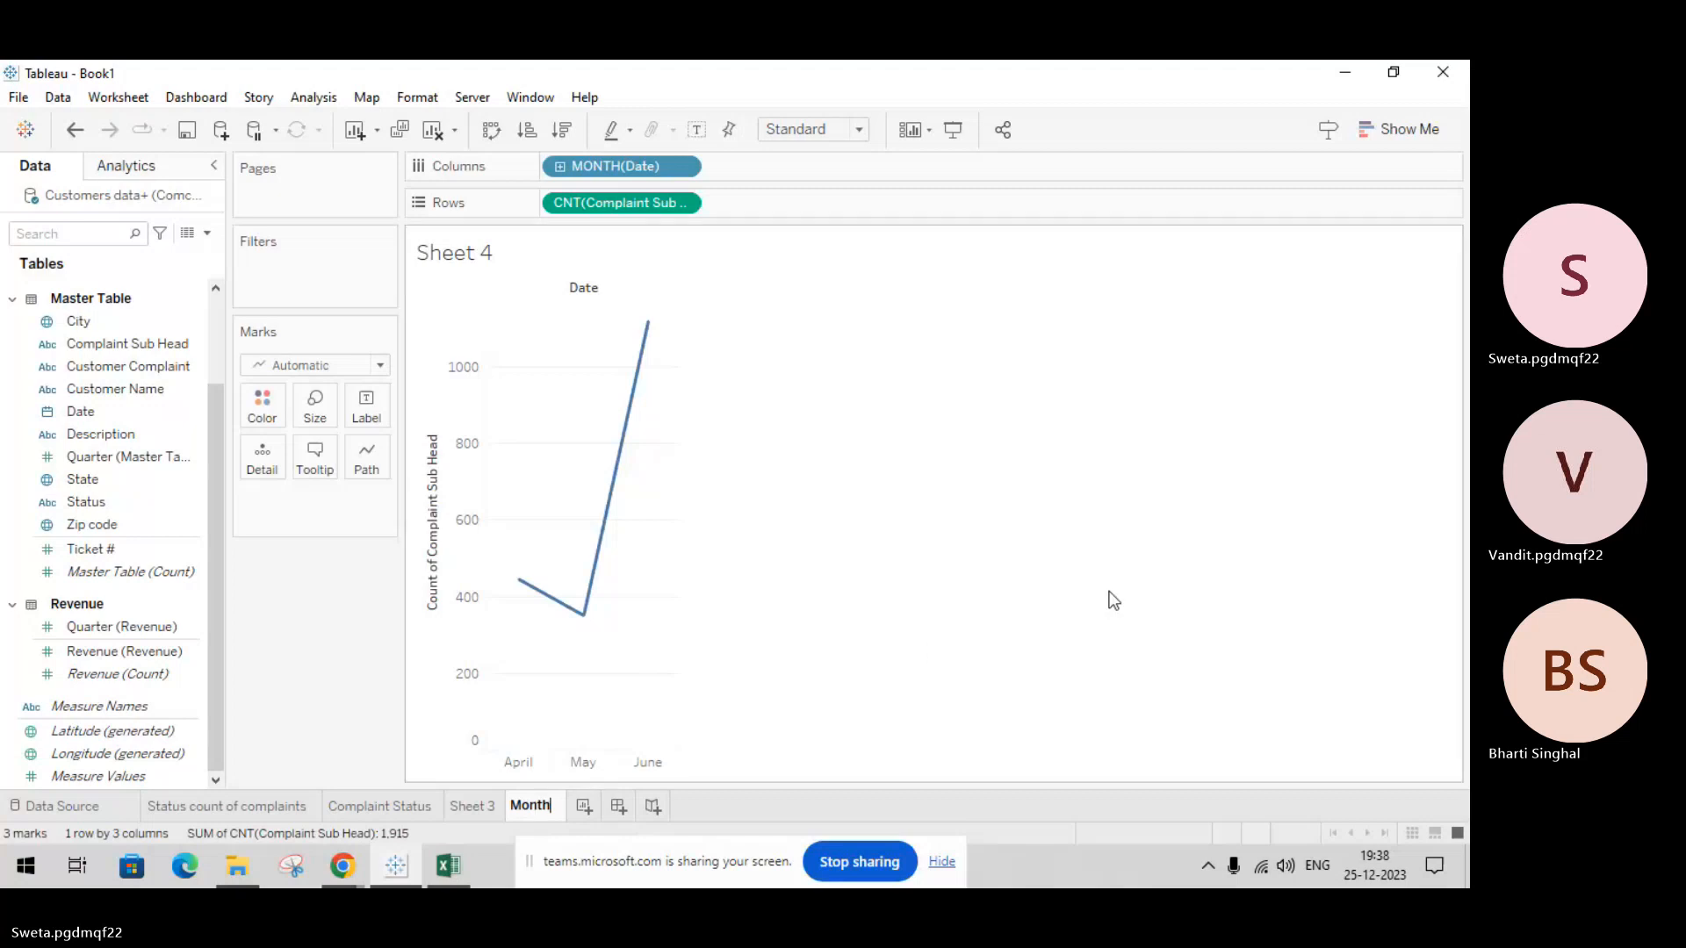
pyautogui.write(' wise')
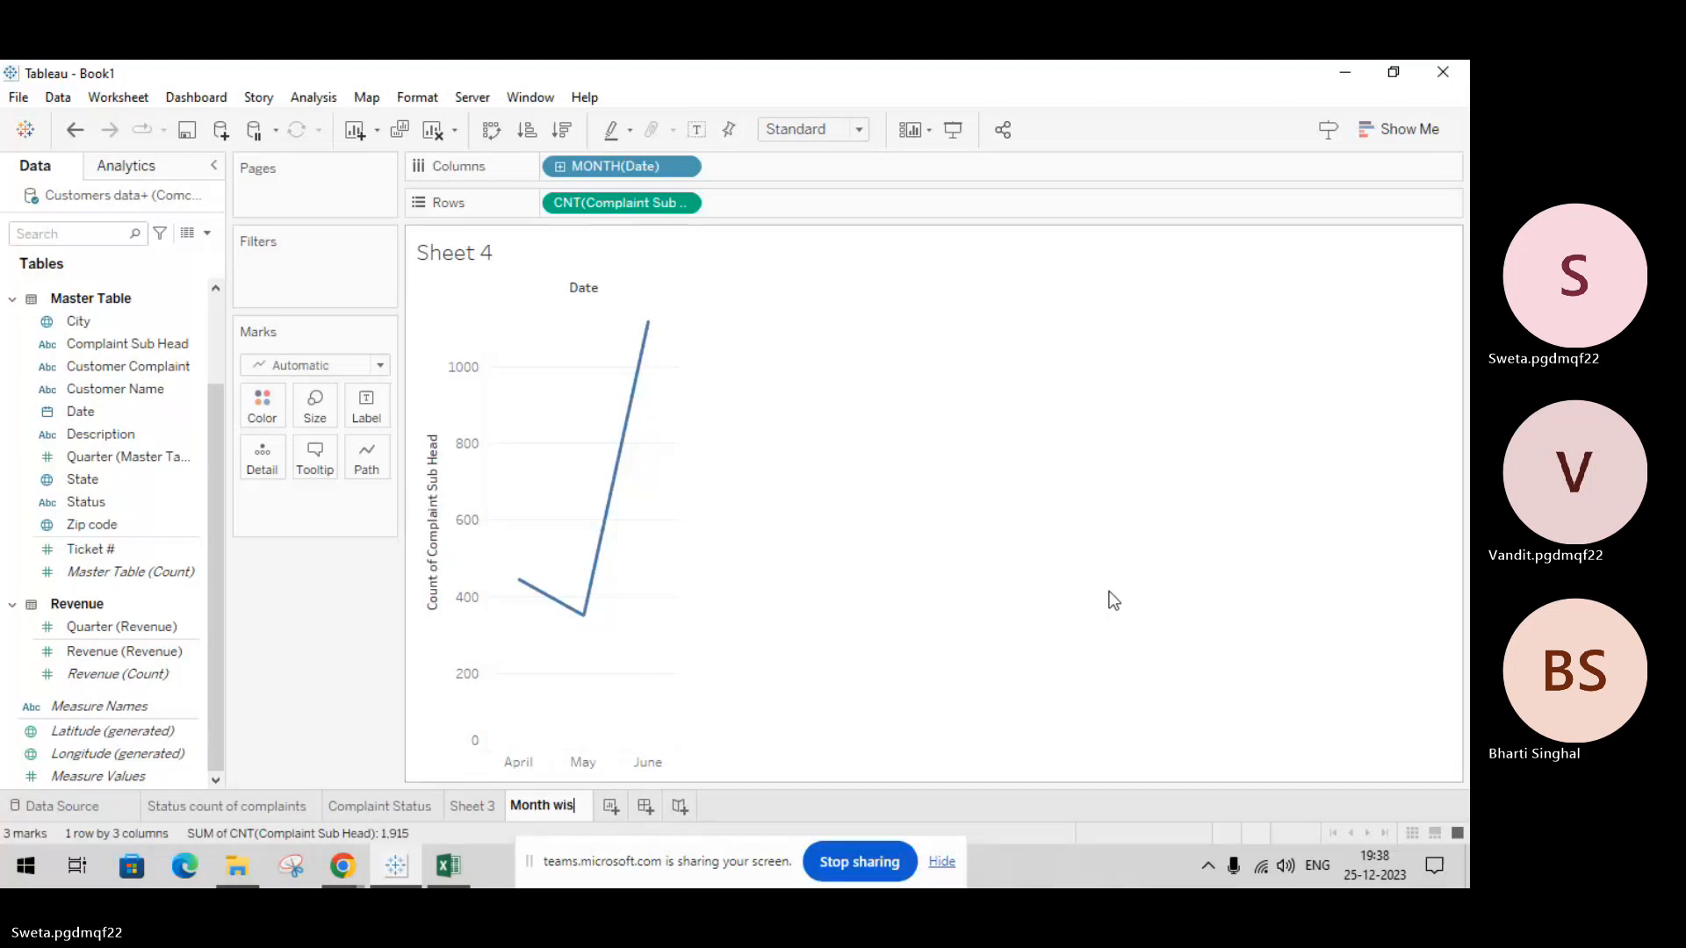
pyautogui.press('BackSpace')
pyautogui.press('BackSpace')
pyautogui.press('BackSpace')
pyautogui.press('BackSpace')
pyautogui.press('BackSpace')
pyautogui.press('BackSpace')
pyautogui.press('BackSpace')
pyautogui.press('BackSpace')
pyautogui.press('BackSpace')
pyautogui.press('BackSpace')
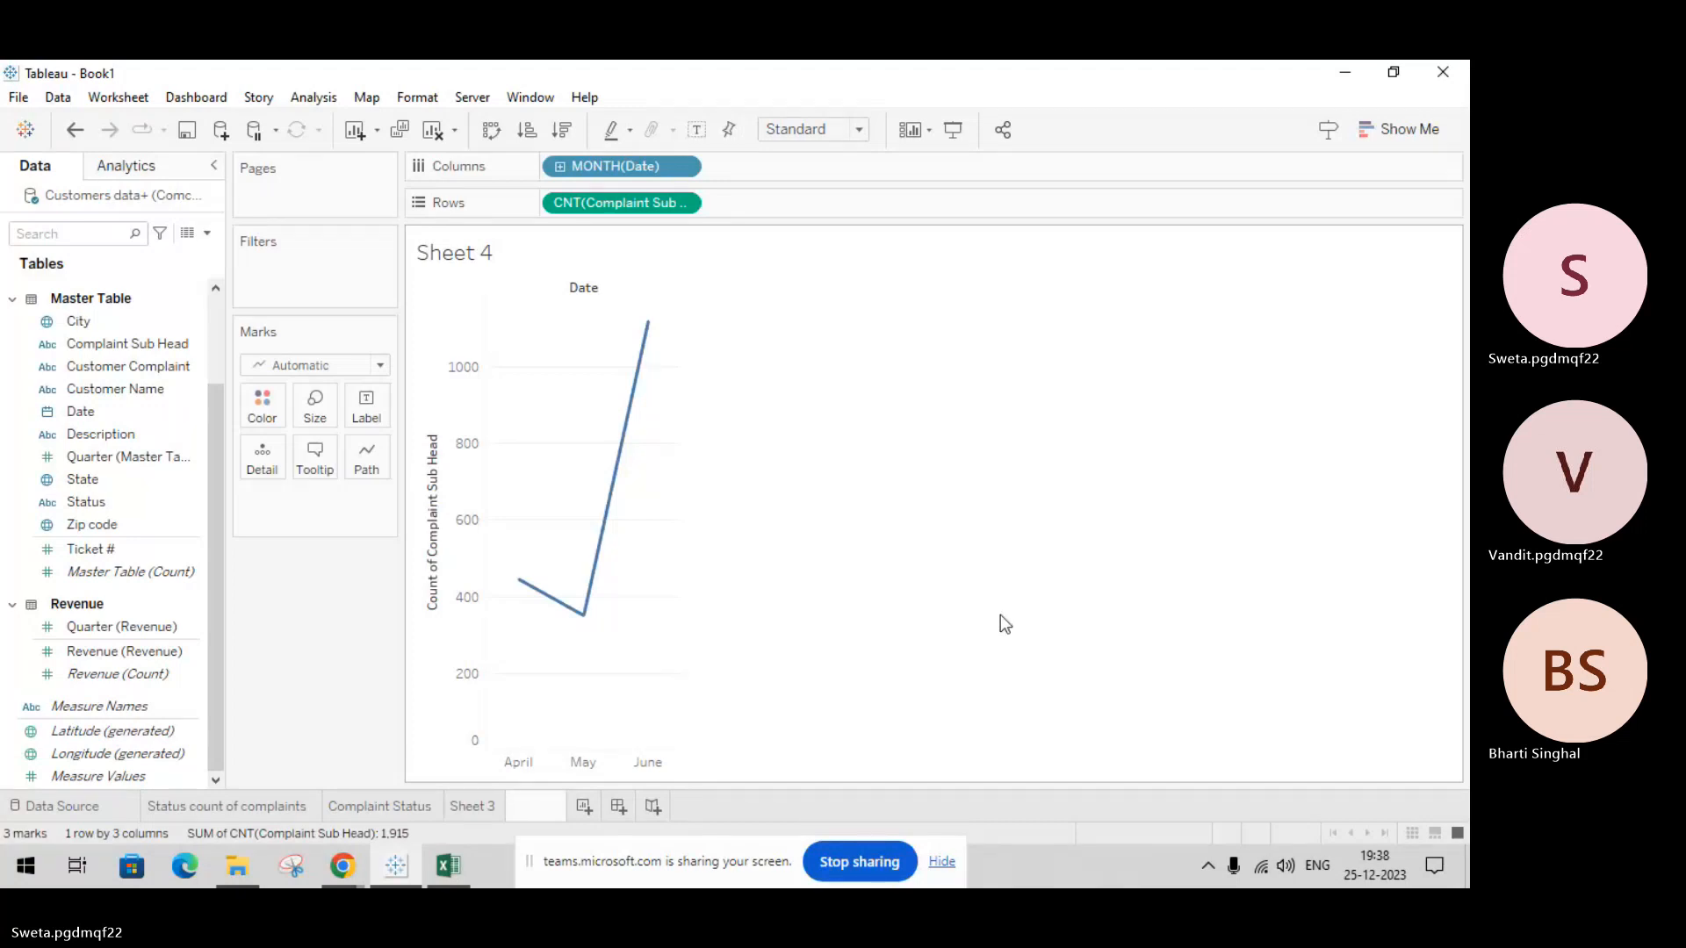
pyautogui.write('Monthly ')
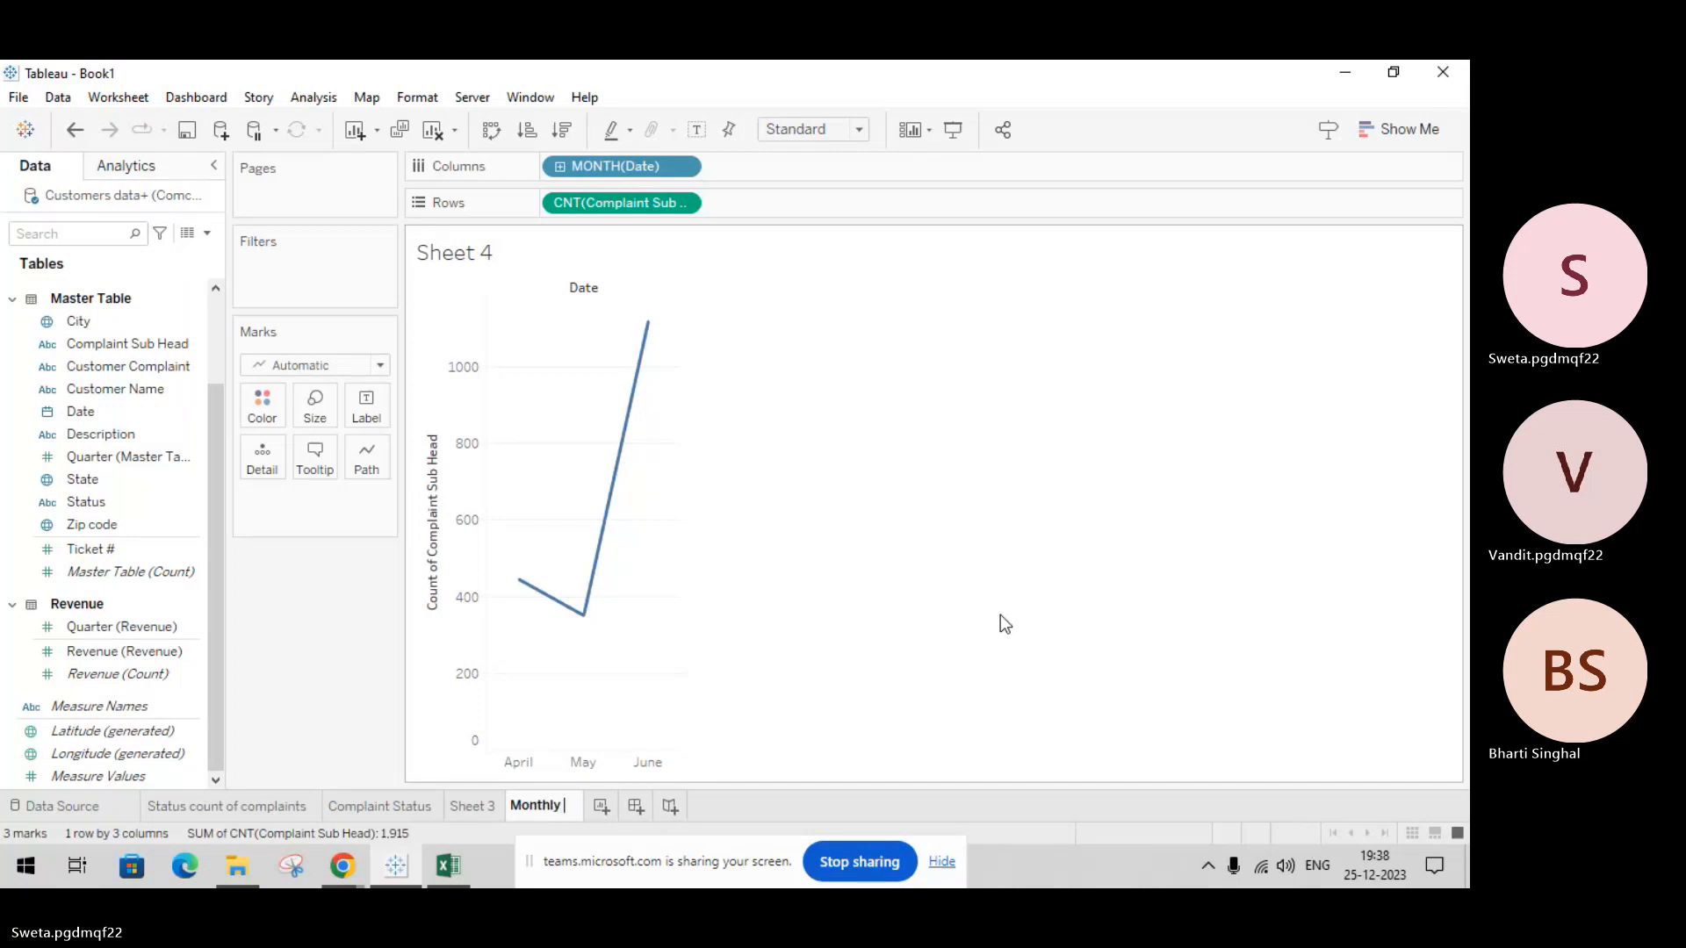
pyautogui.write('wise')
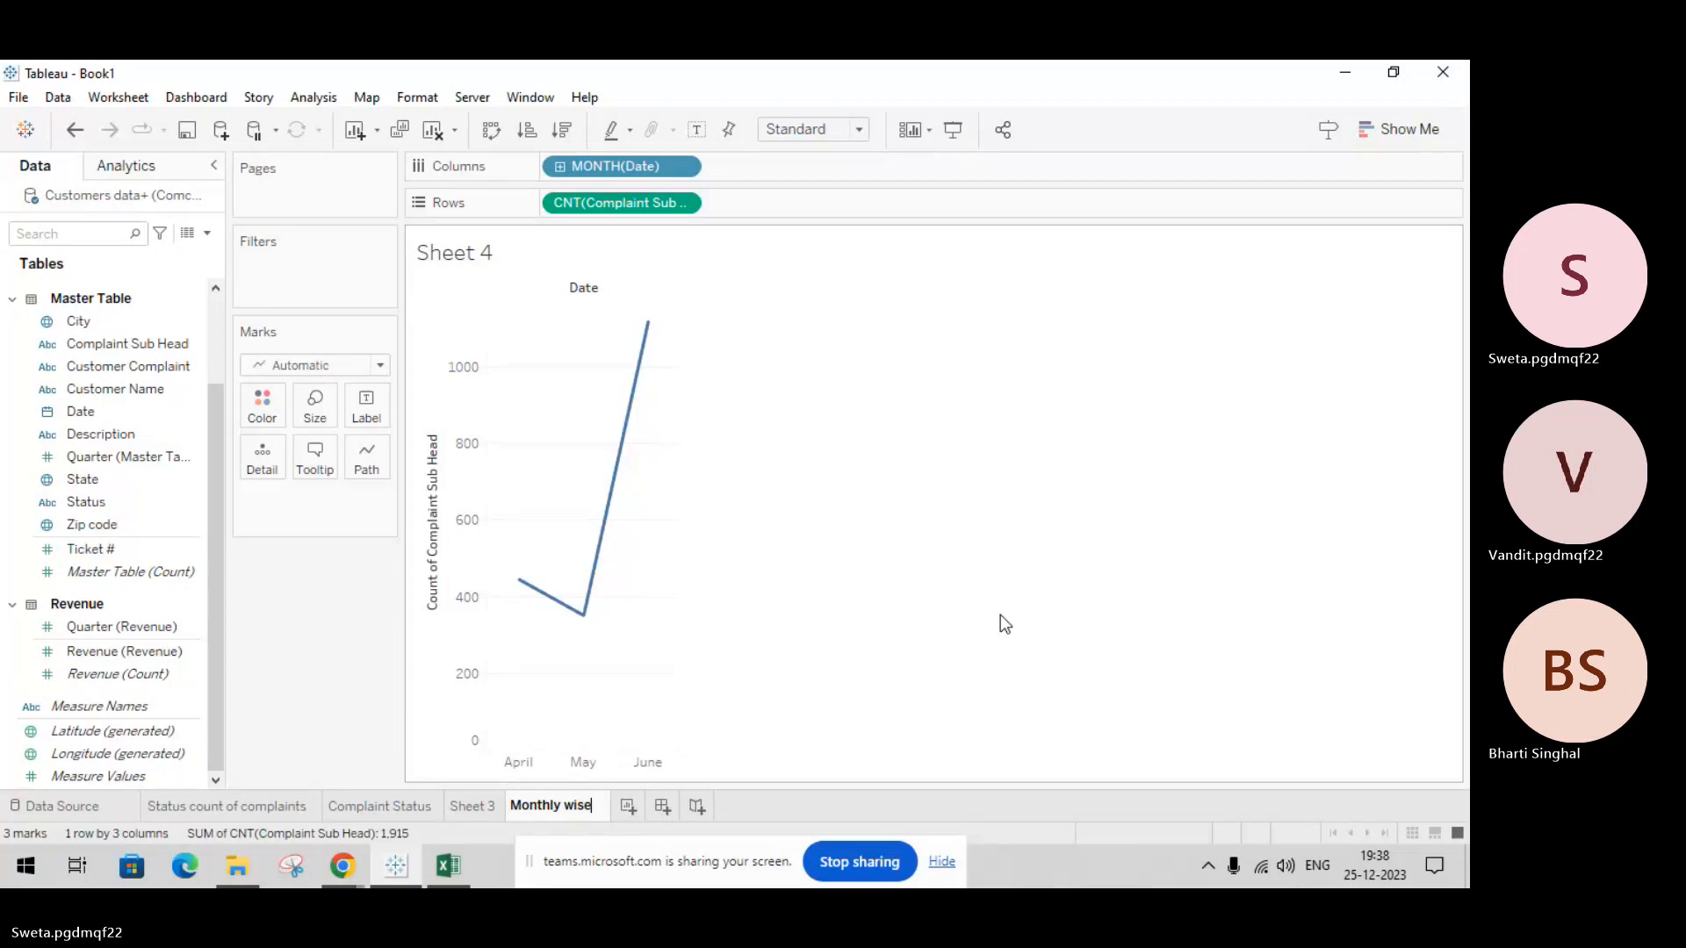
pyautogui.write(' com')
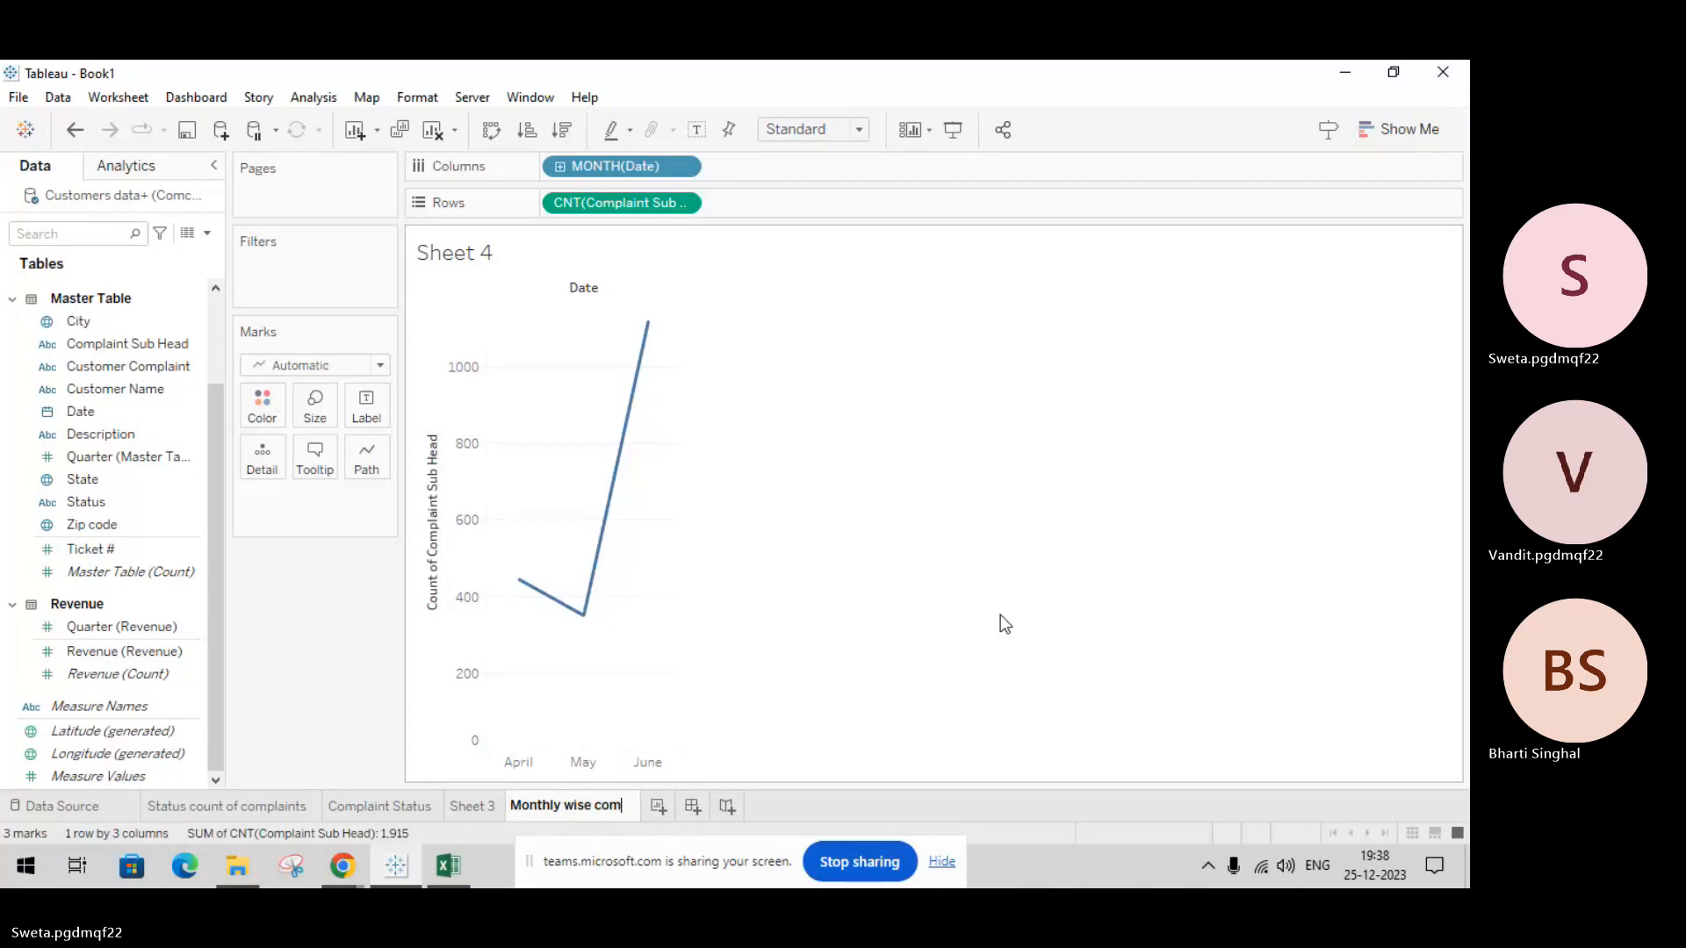
pyautogui.write('pl')
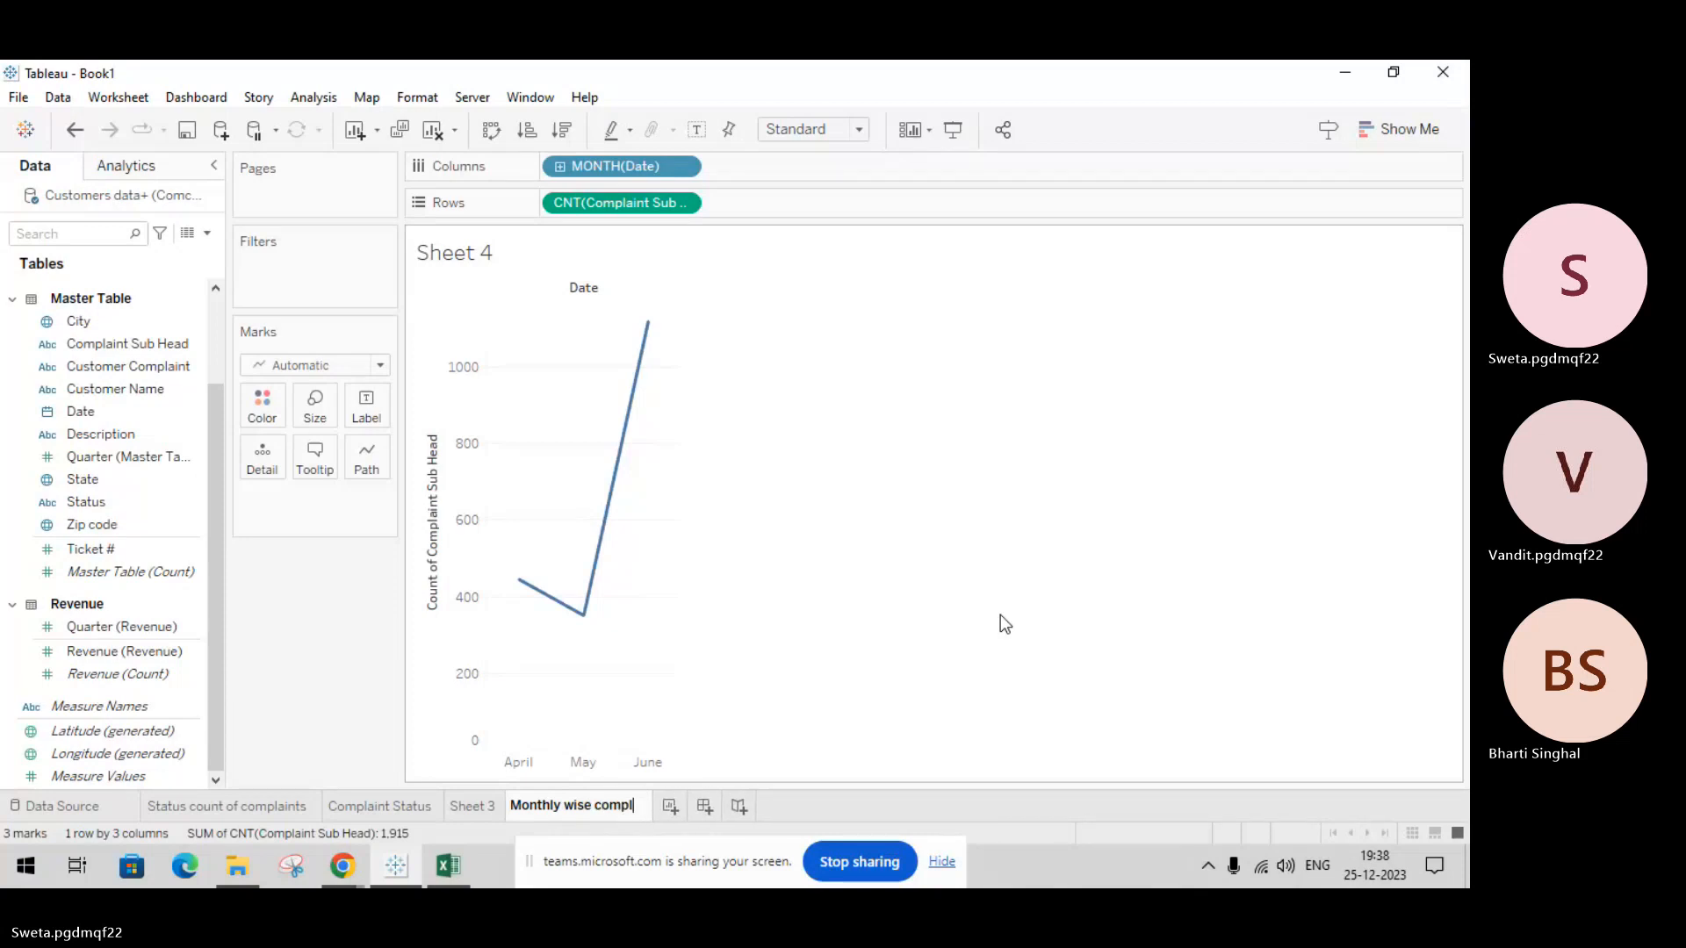
pyautogui.write('aint')
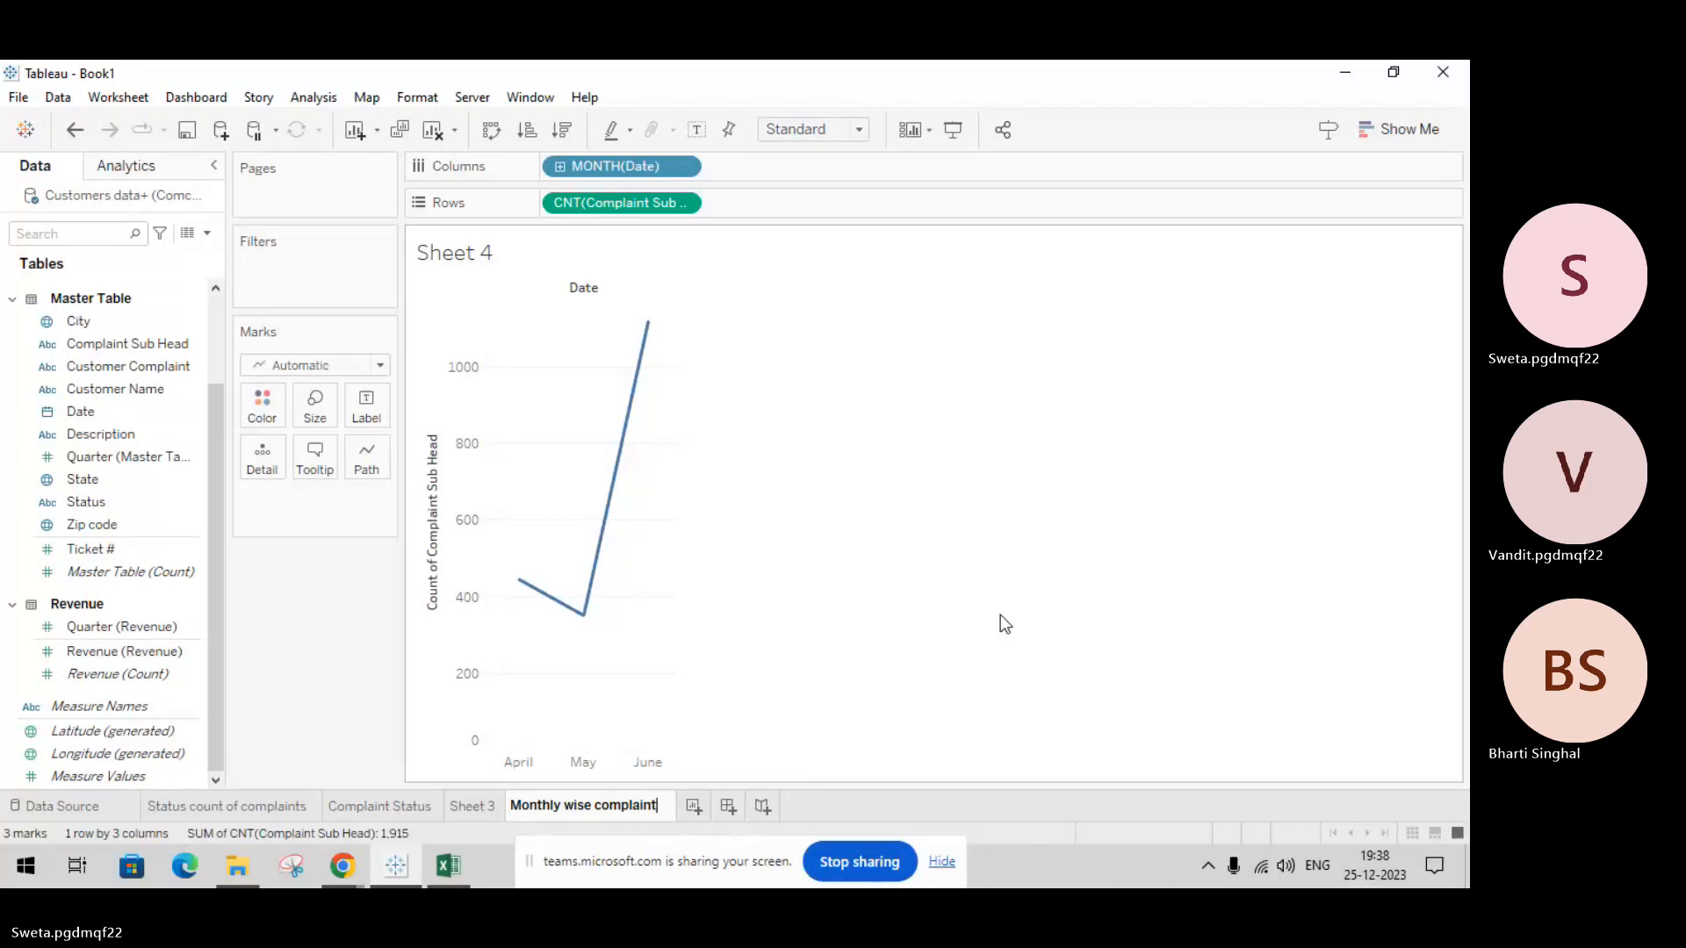
pyautogui.click(562, 805)
pyautogui.press('BackSpace')
pyautogui.press('BackSpace')
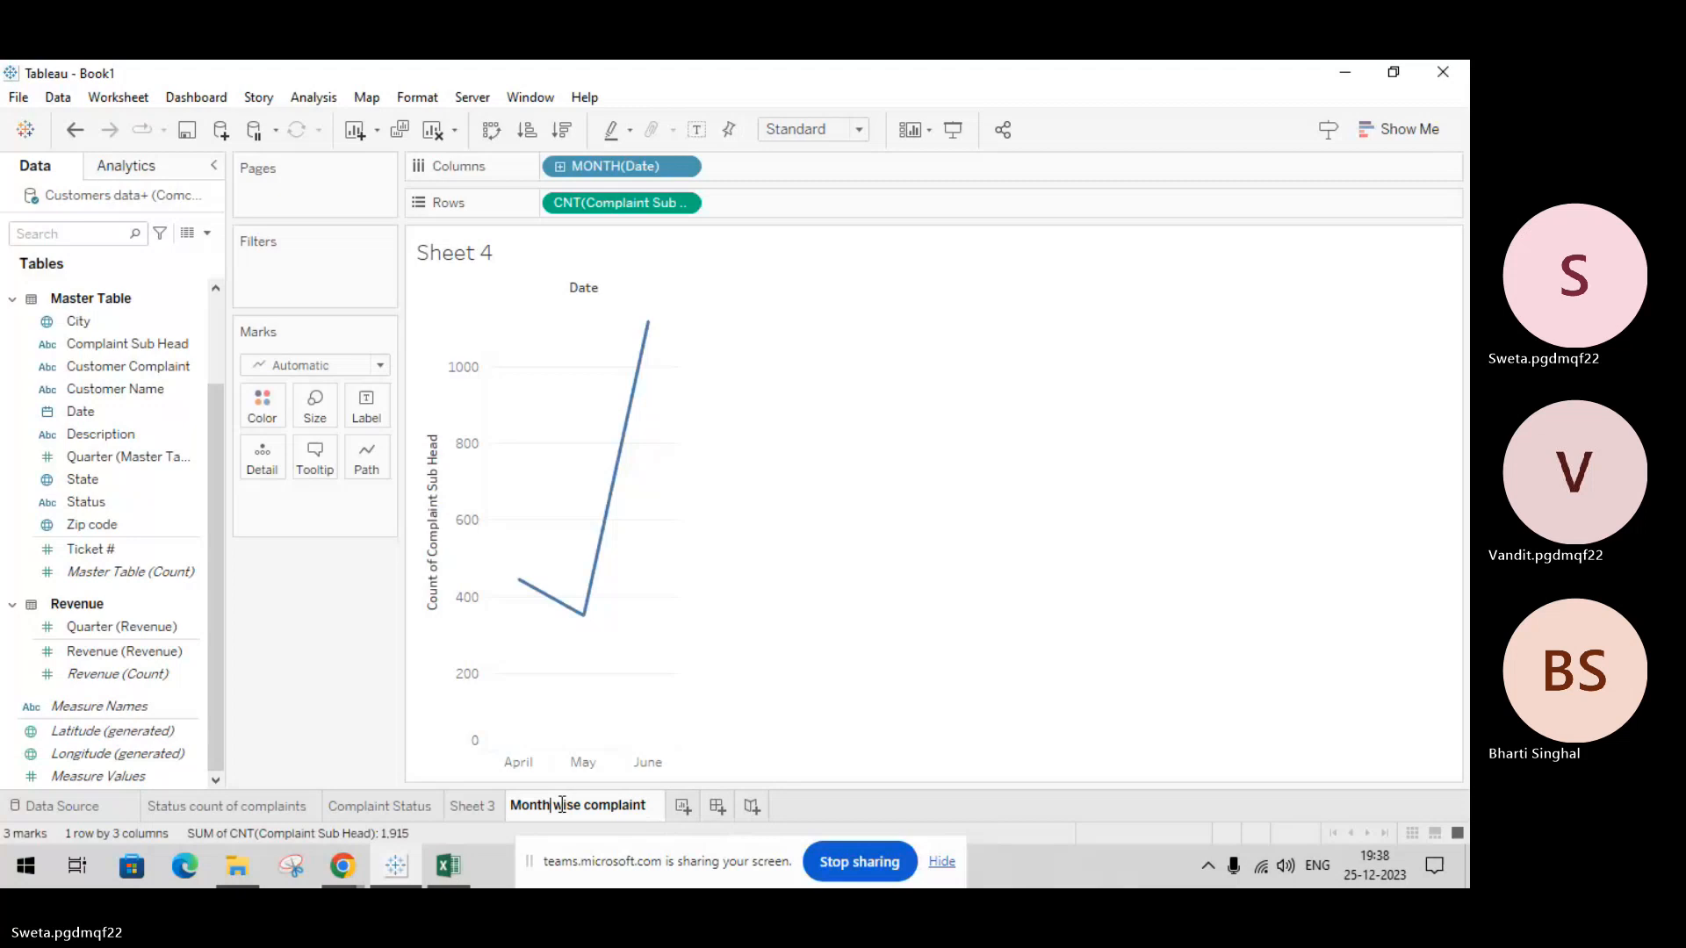
pyautogui.click(909, 662)
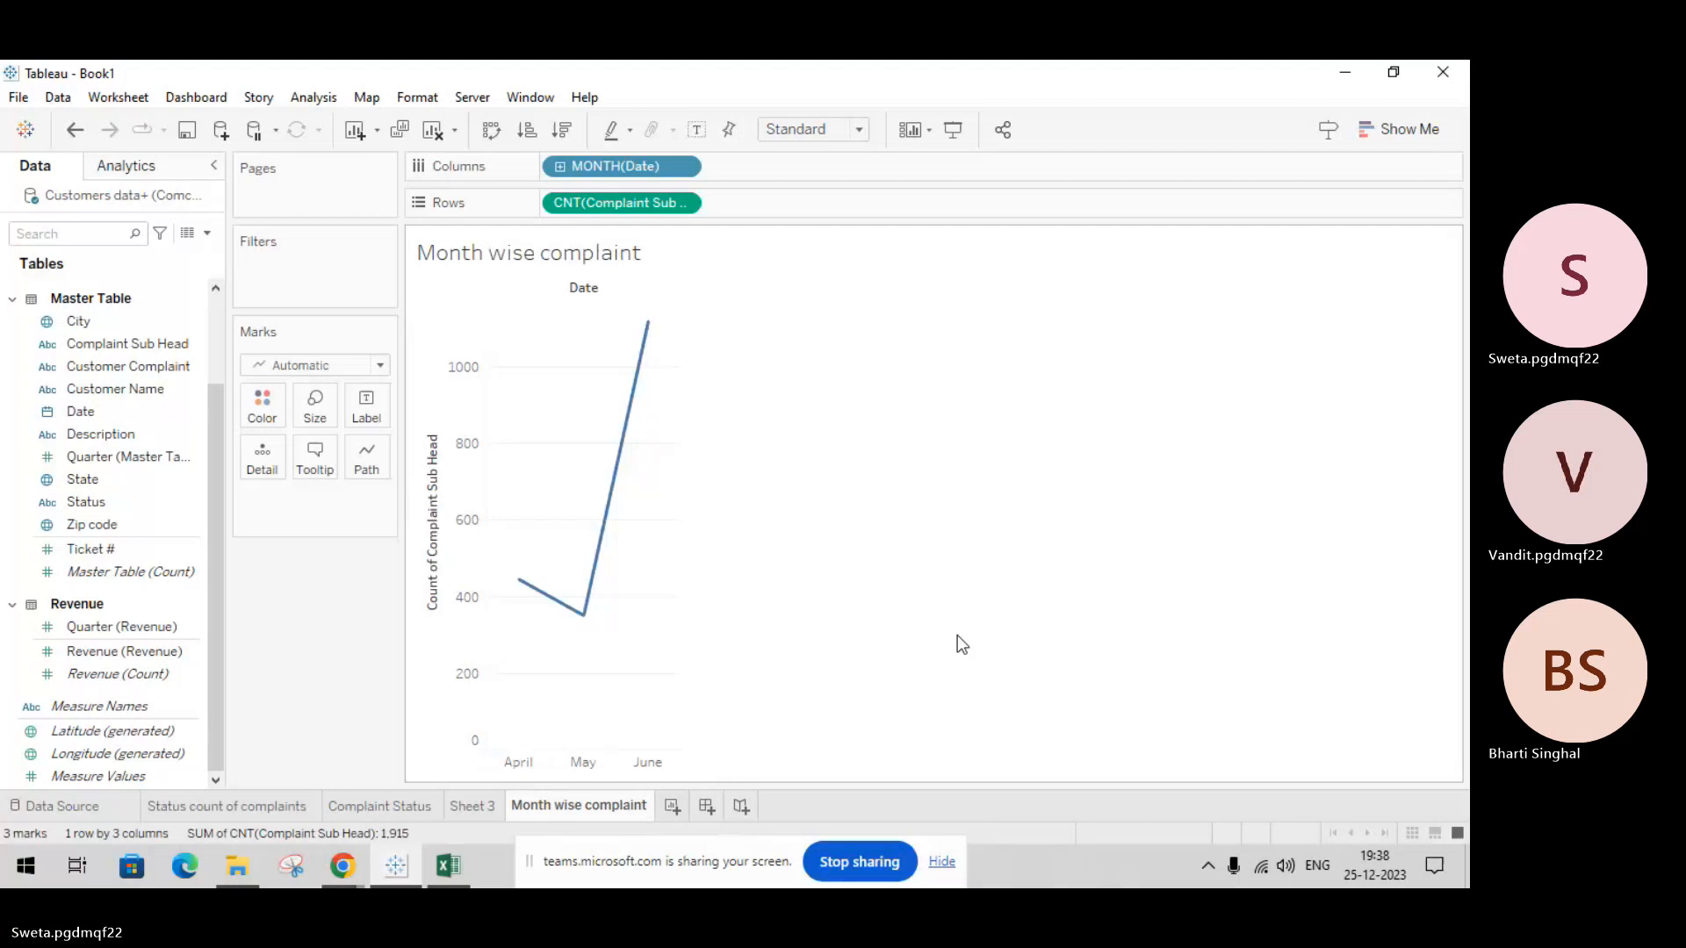
# Step: Change the name of the monthly line chart sheet to "Trend line of complaint"
pyautogui.doubleClick(562, 810)
pyautogui.click(583, 810)
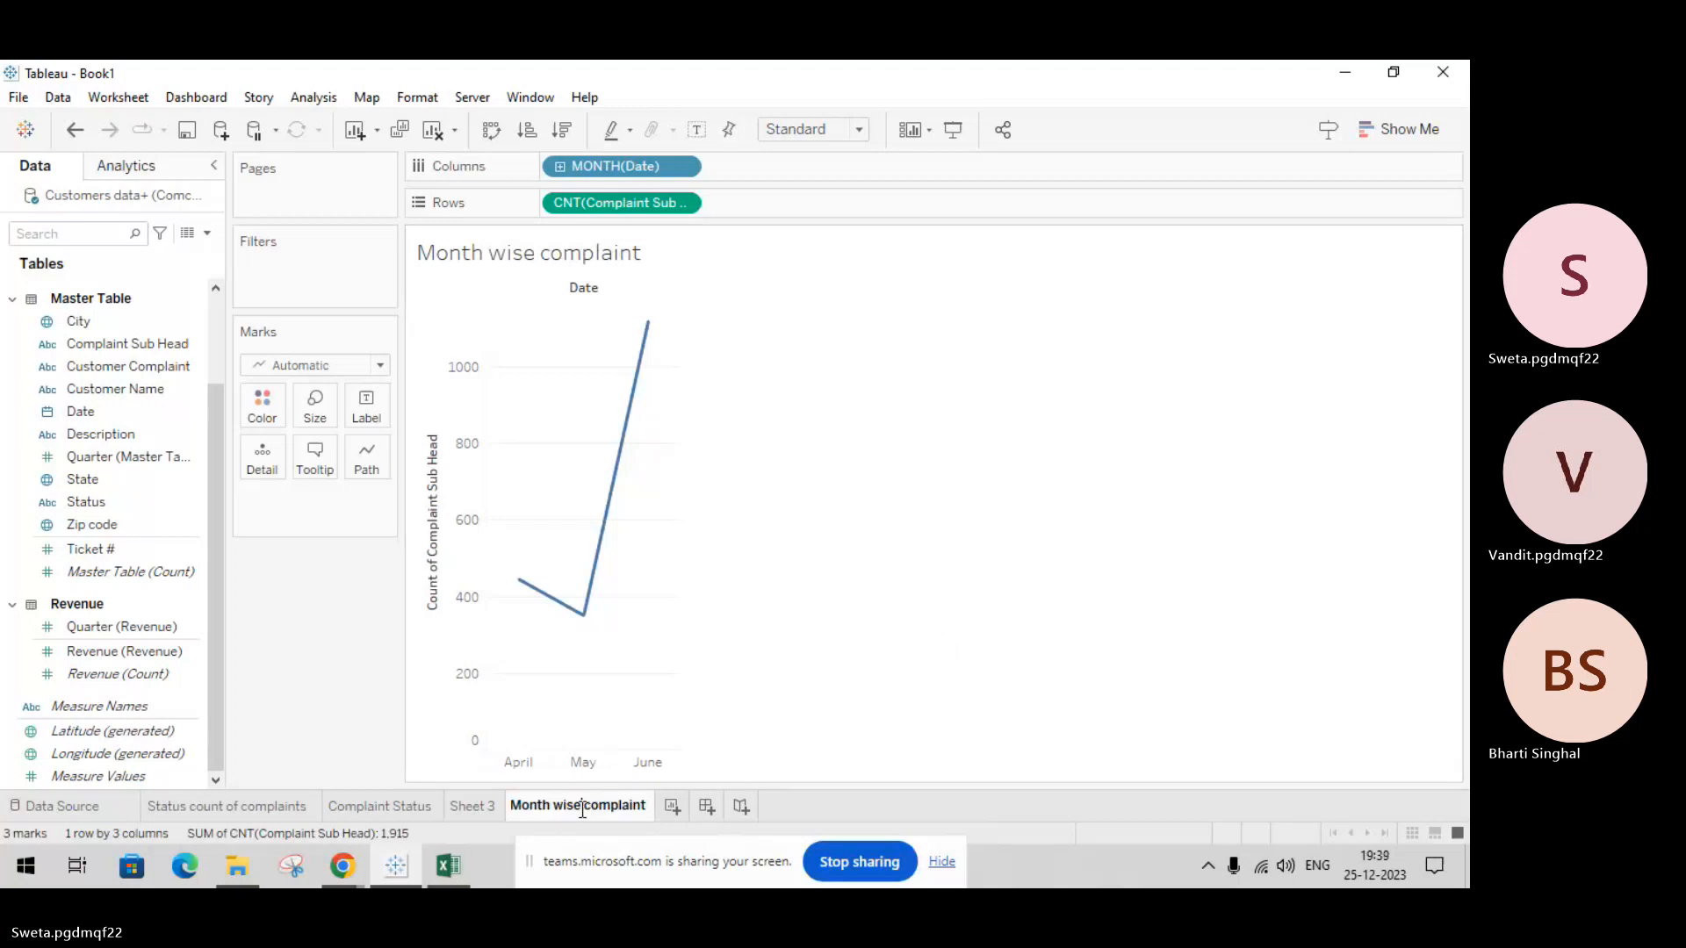
pyautogui.press('BackSpace')
pyautogui.press('BackSpace')
pyautogui.press('BackSpace')
pyautogui.press('BackSpace')
pyautogui.press('BackSpace')
pyautogui.press('BackSpace')
pyautogui.press('BackSpace')
pyautogui.press('BackSpace')
pyautogui.press('BackSpace')
pyautogui.press('BackSpace')
pyautogui.press('BackSpace')
pyautogui.write('Trend line of')
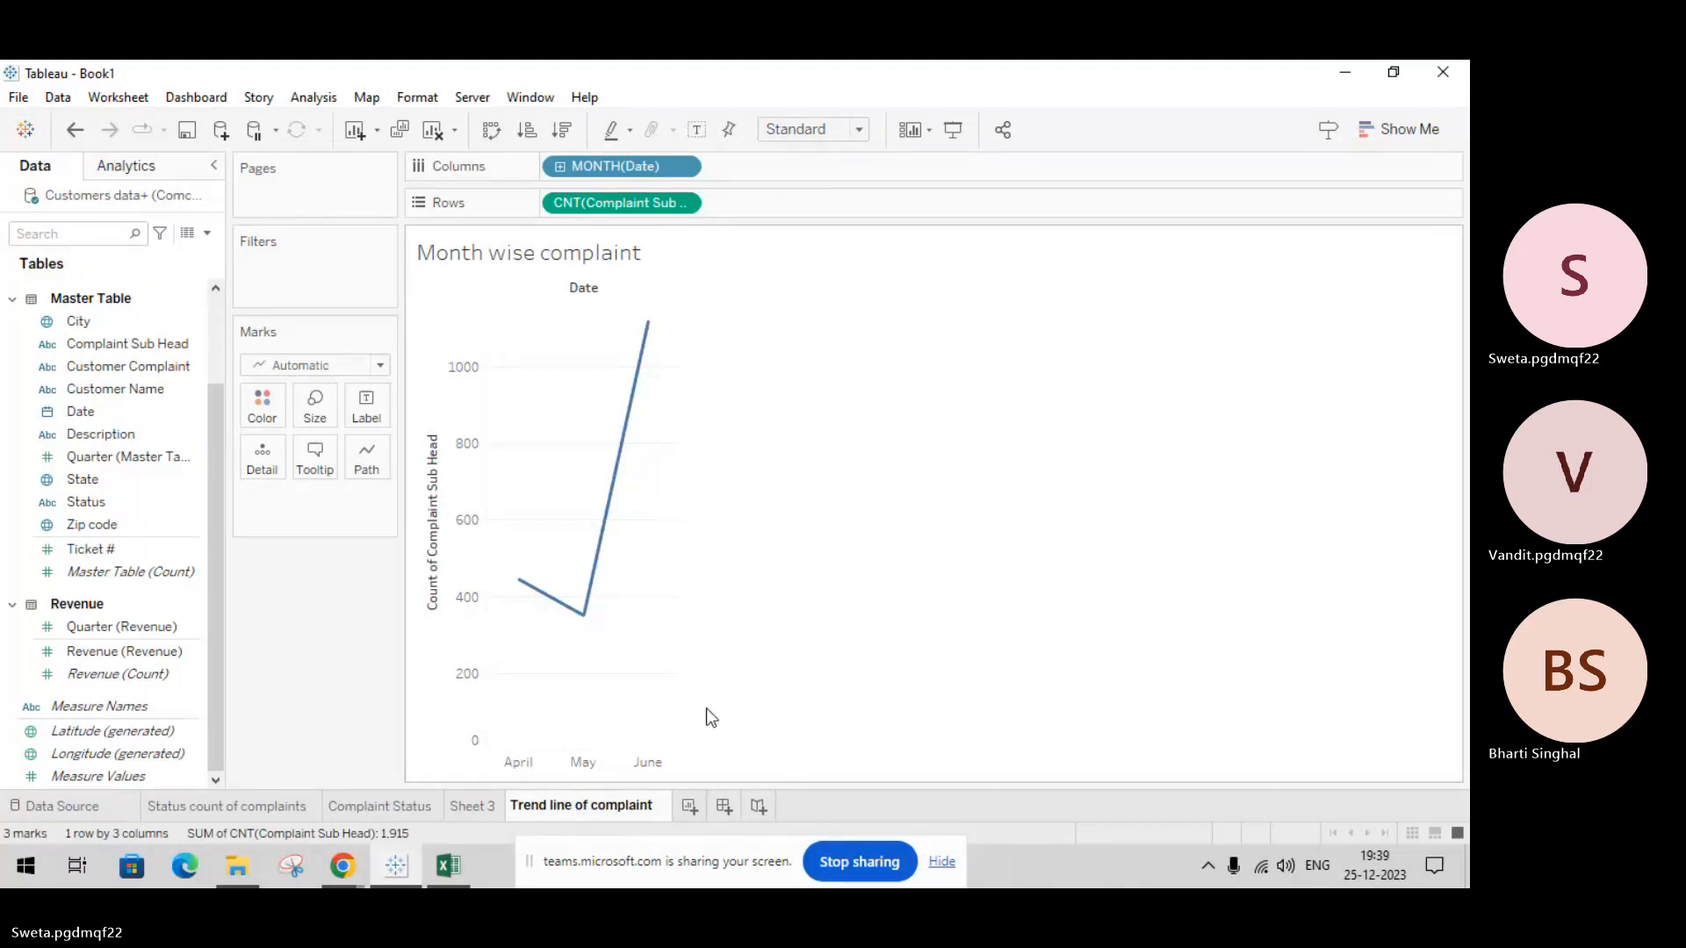
pyautogui.click(1097, 496)
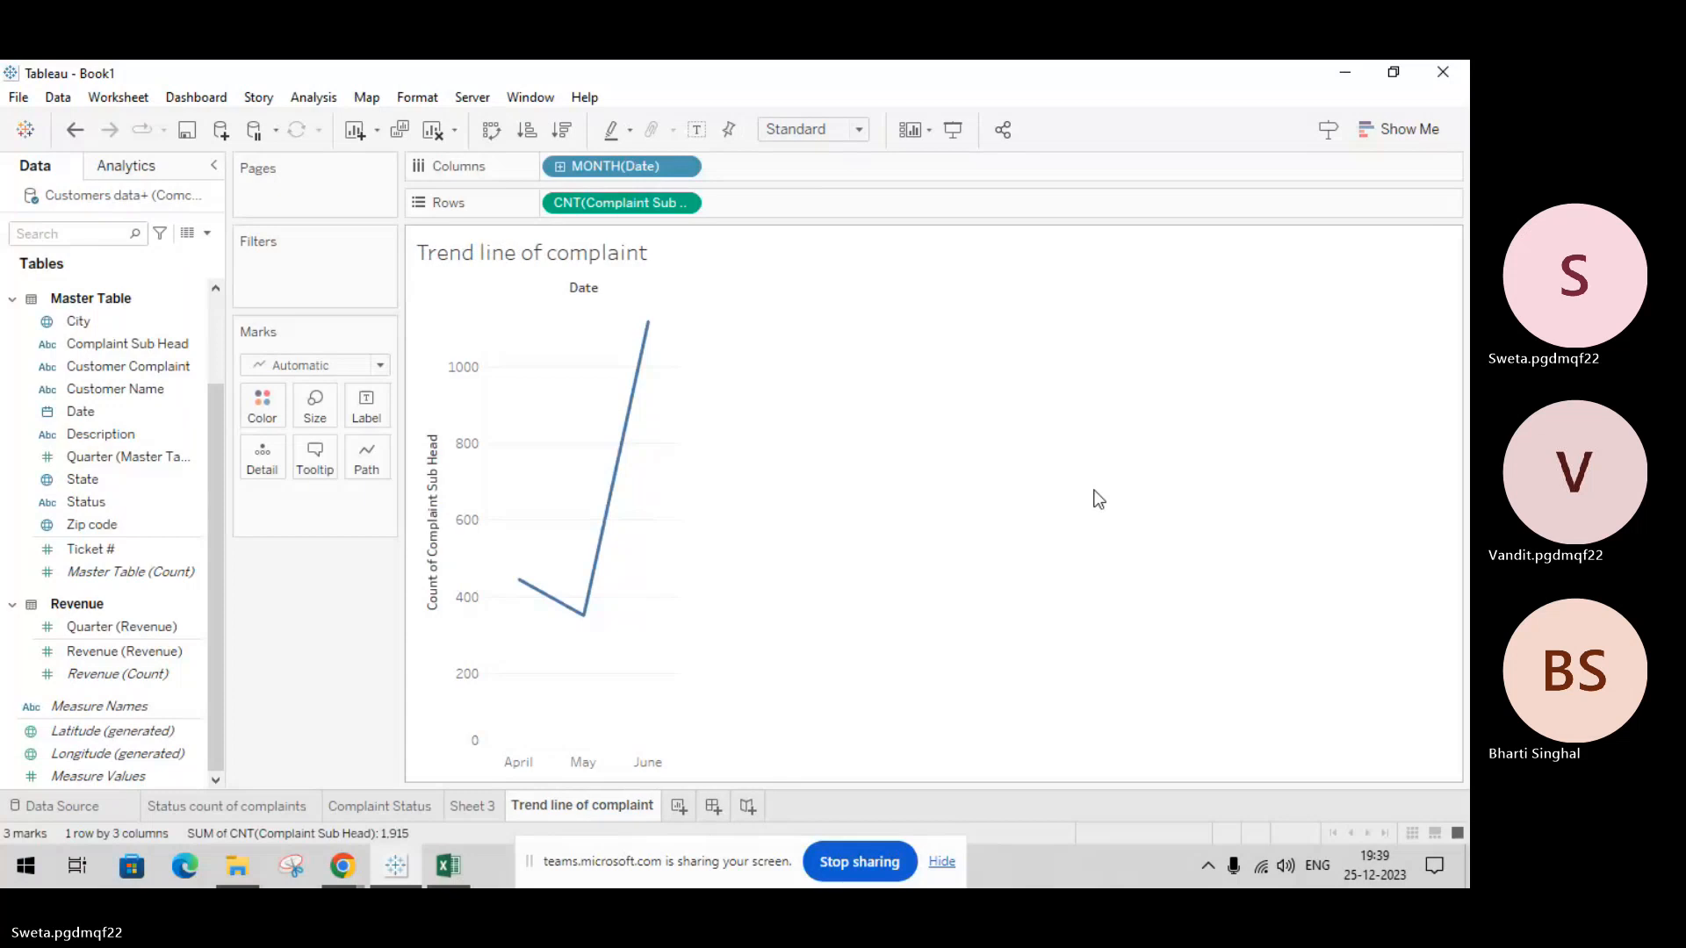
# Step: On the Sheet 3 state map, try labelling the marks with Customer Complaint and undo it
pyautogui.click(377, 806)
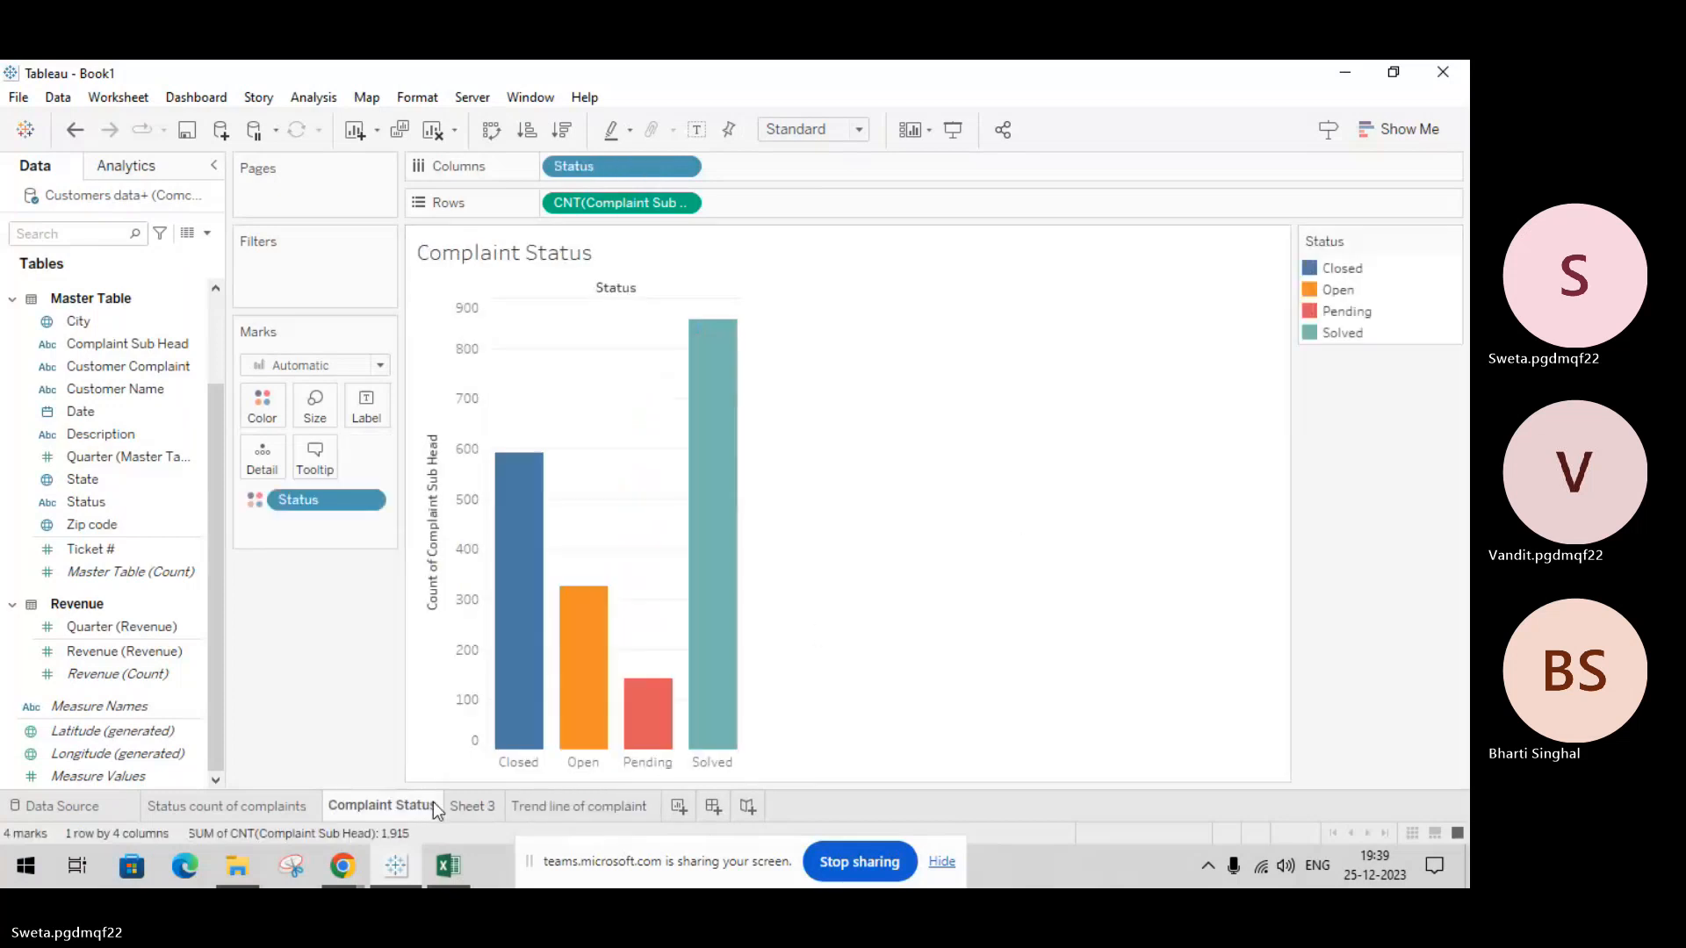
pyautogui.click(466, 808)
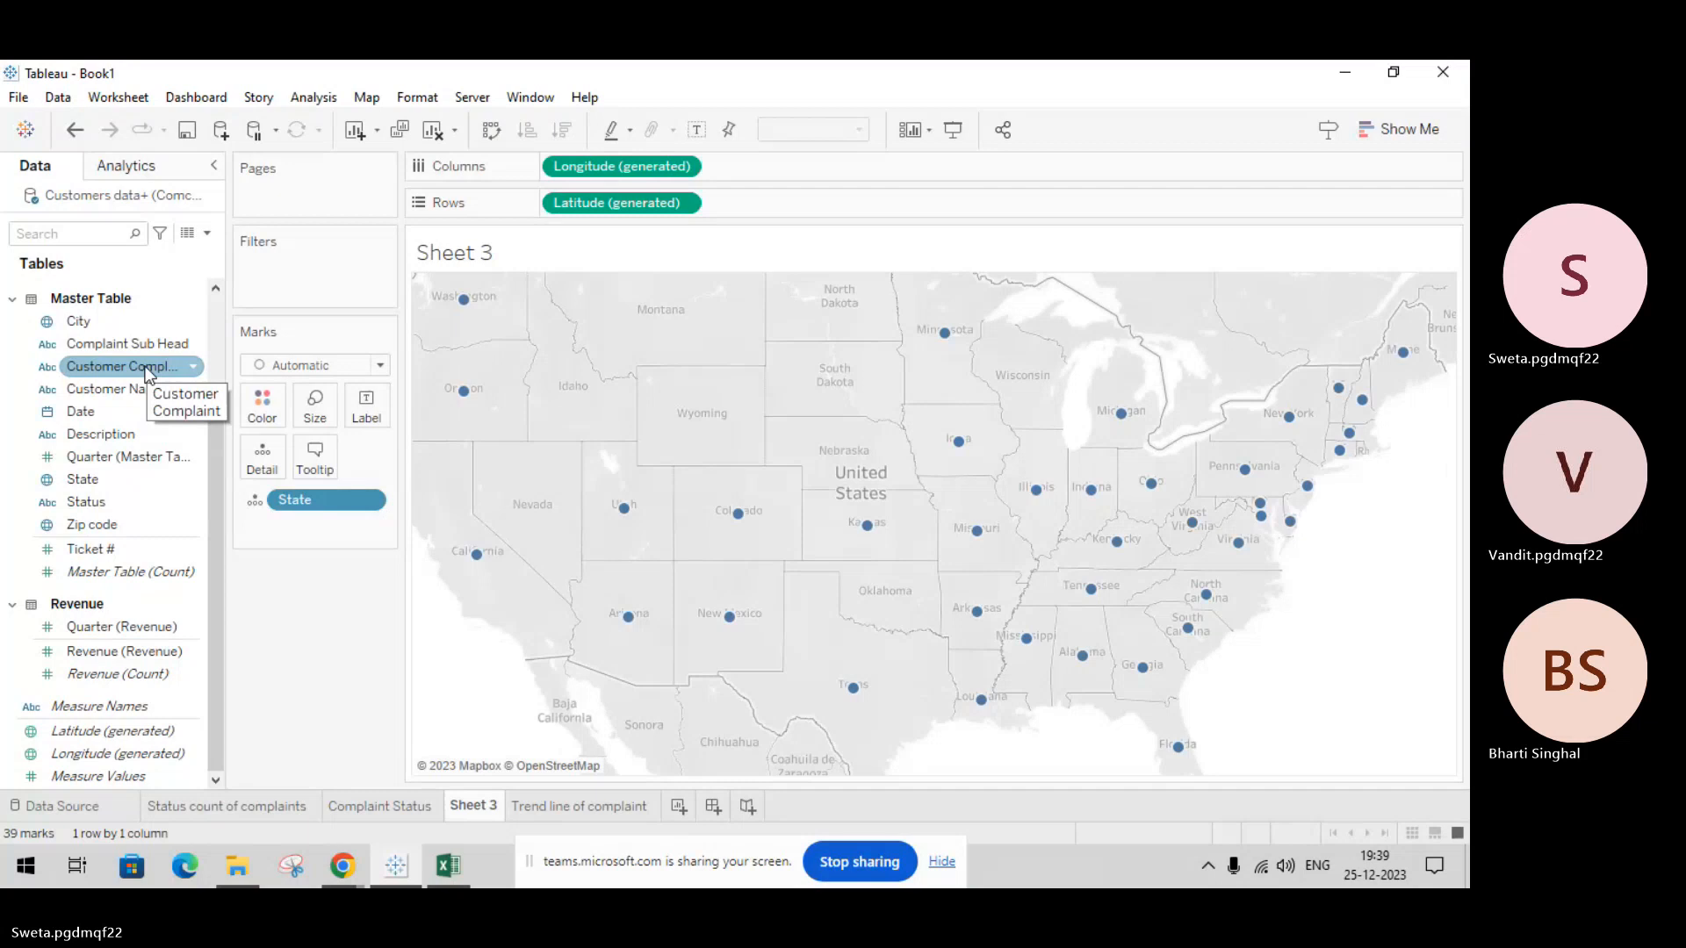
pyautogui.moveTo(146, 373); pyautogui.dragTo(367, 405)
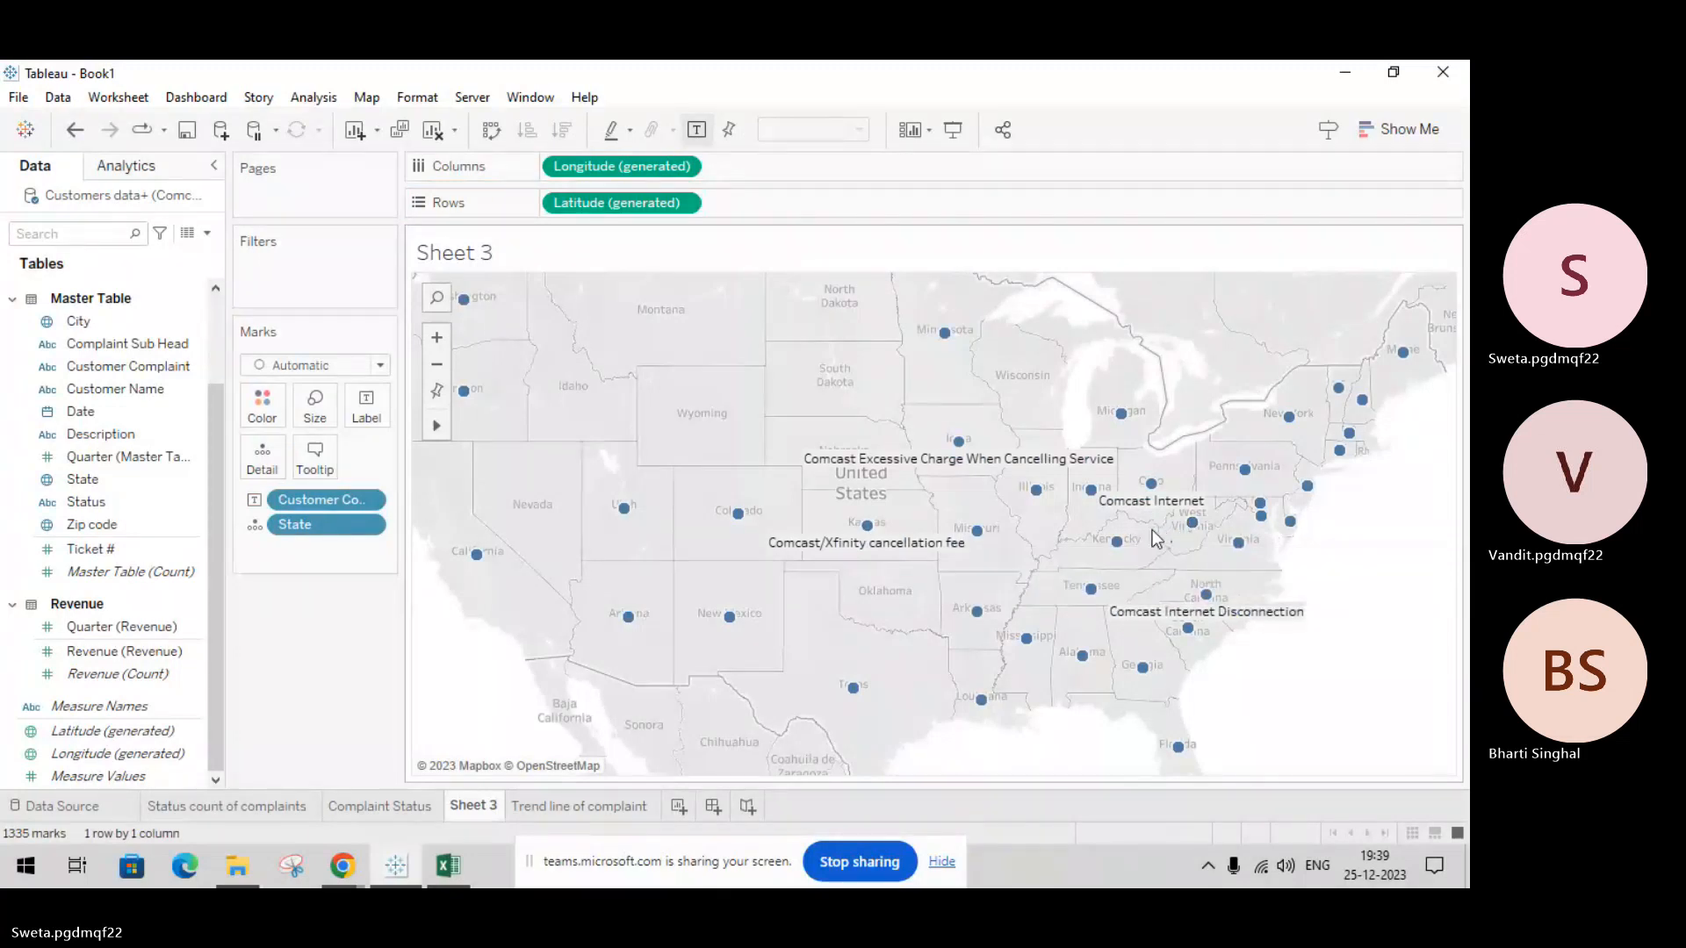
pyautogui.moveTo(1117, 546)
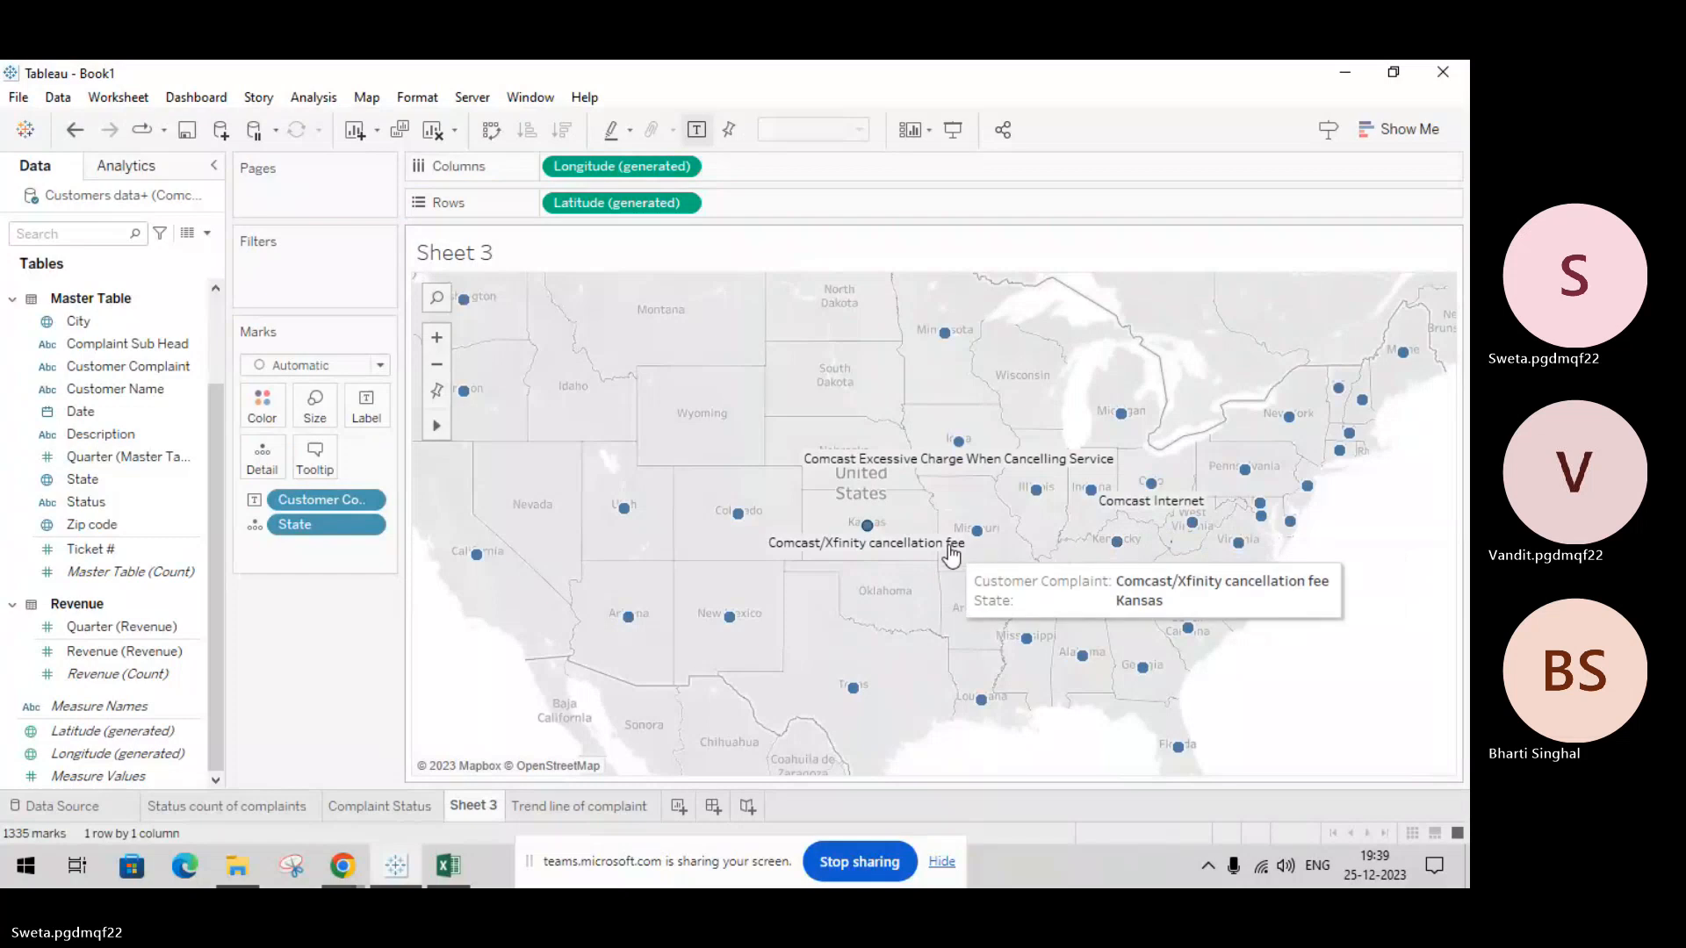
pyautogui.moveTo(973, 552)
pyautogui.hotkey('ctrl', 'z')
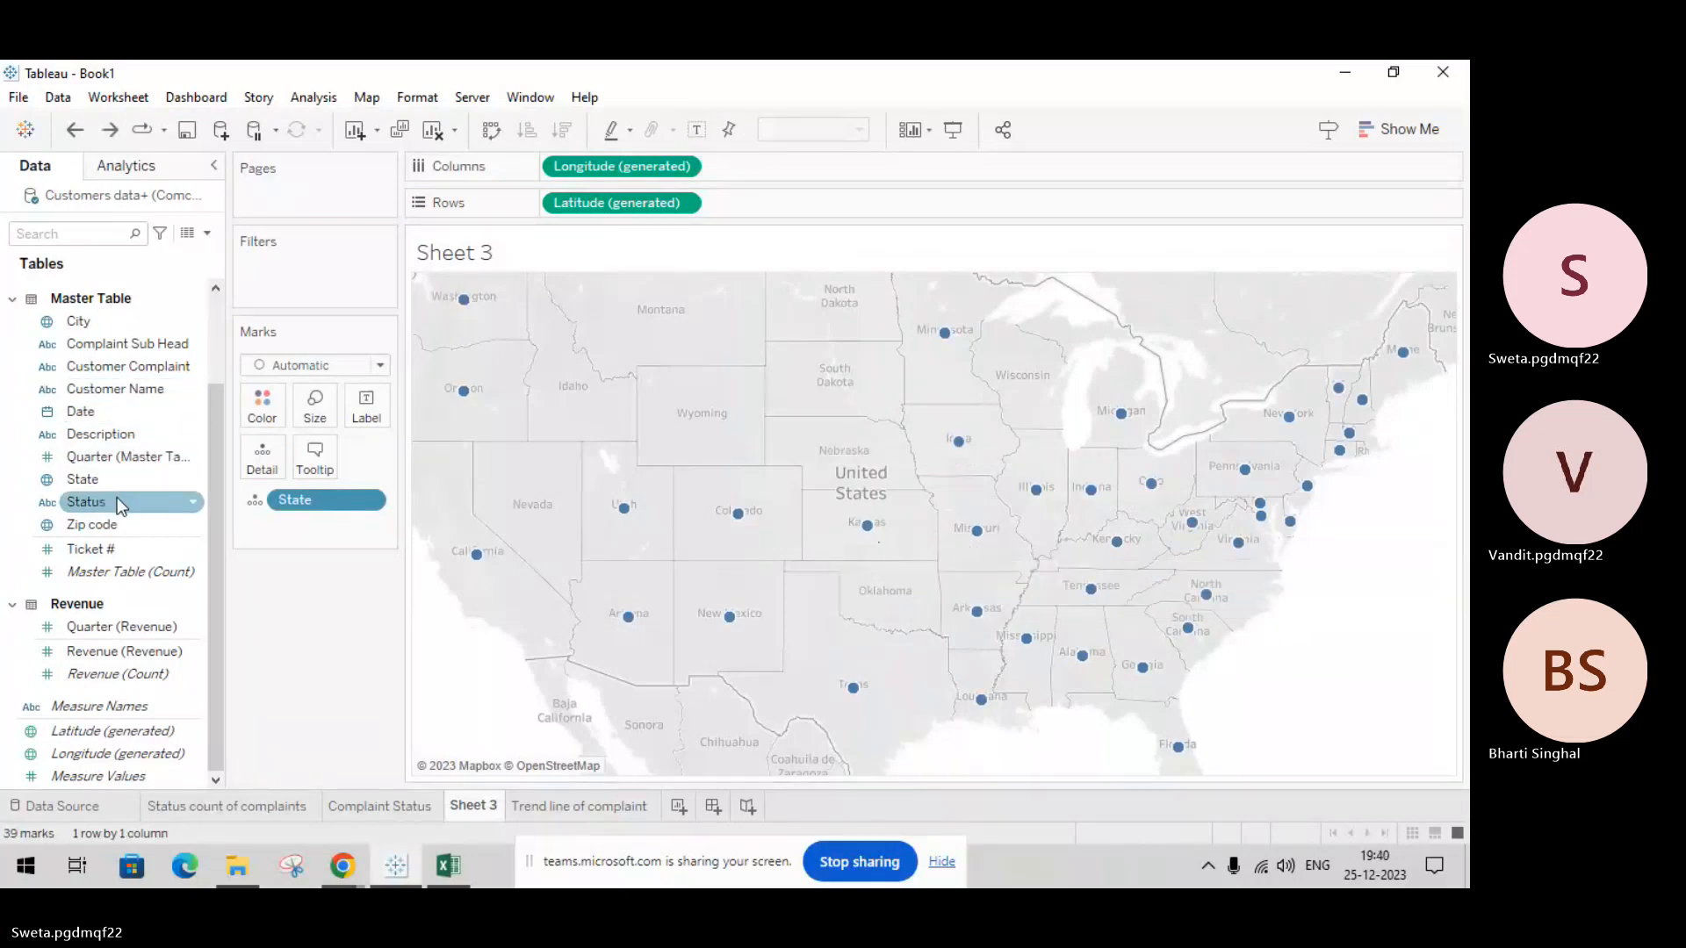
# Step: Add Customer Complaint as a detail to the marks on the Sheet 3 state map
pyautogui.moveTo(113, 369); pyautogui.dragTo(260, 465)
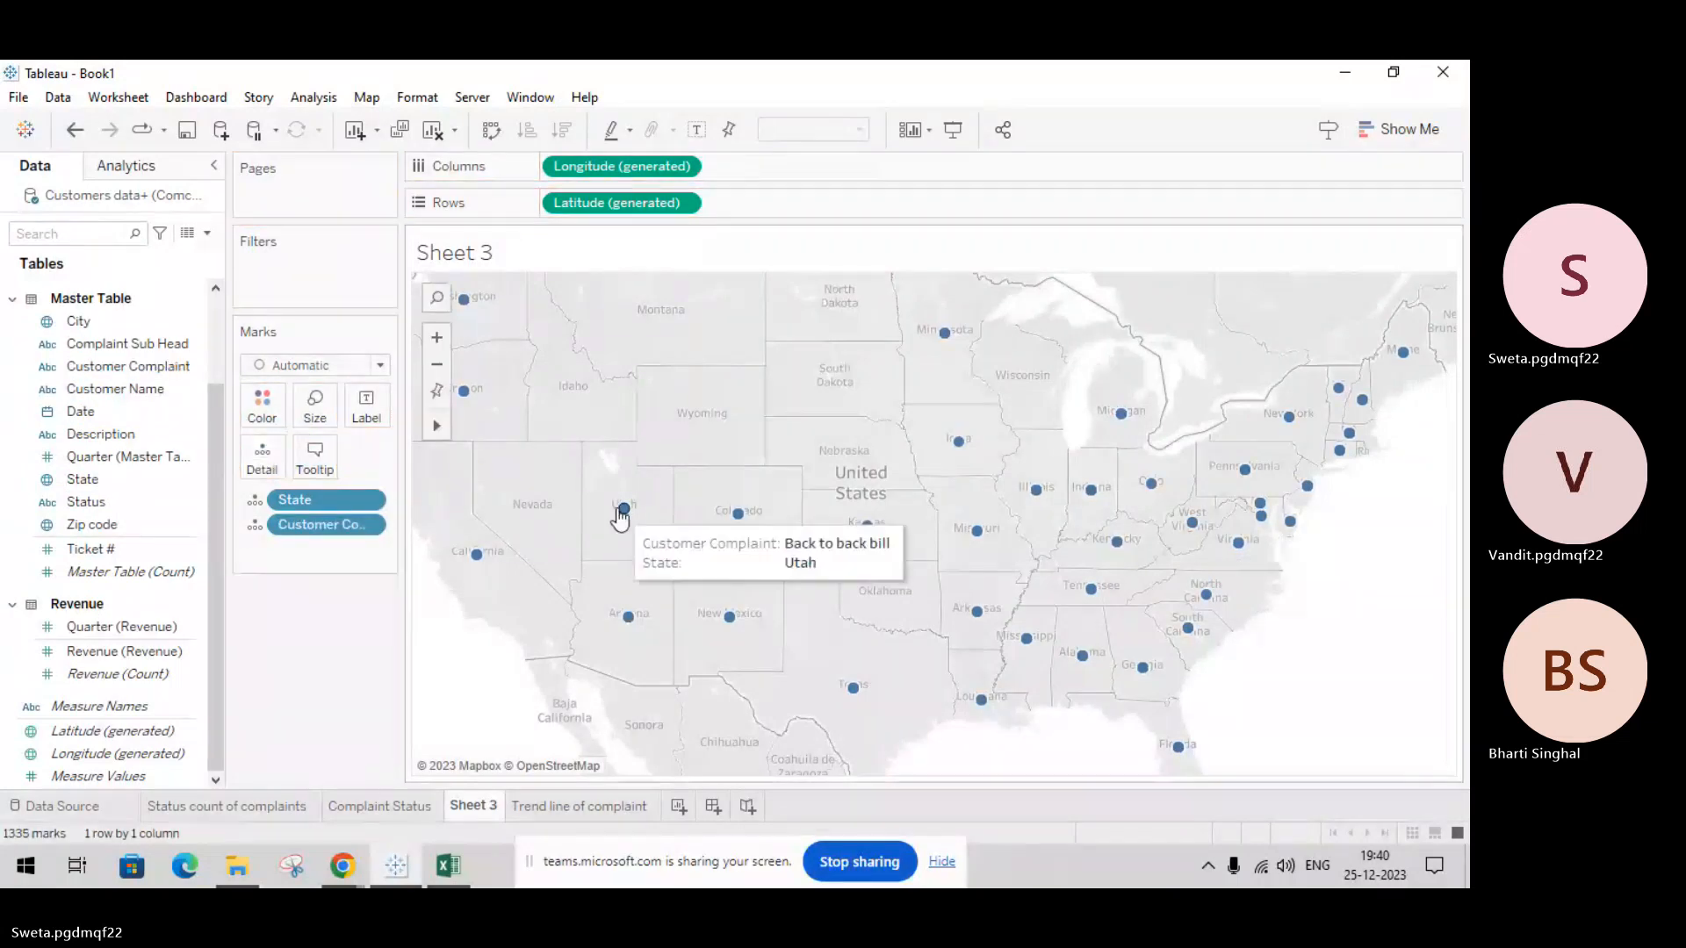
pyautogui.moveTo(739, 518)
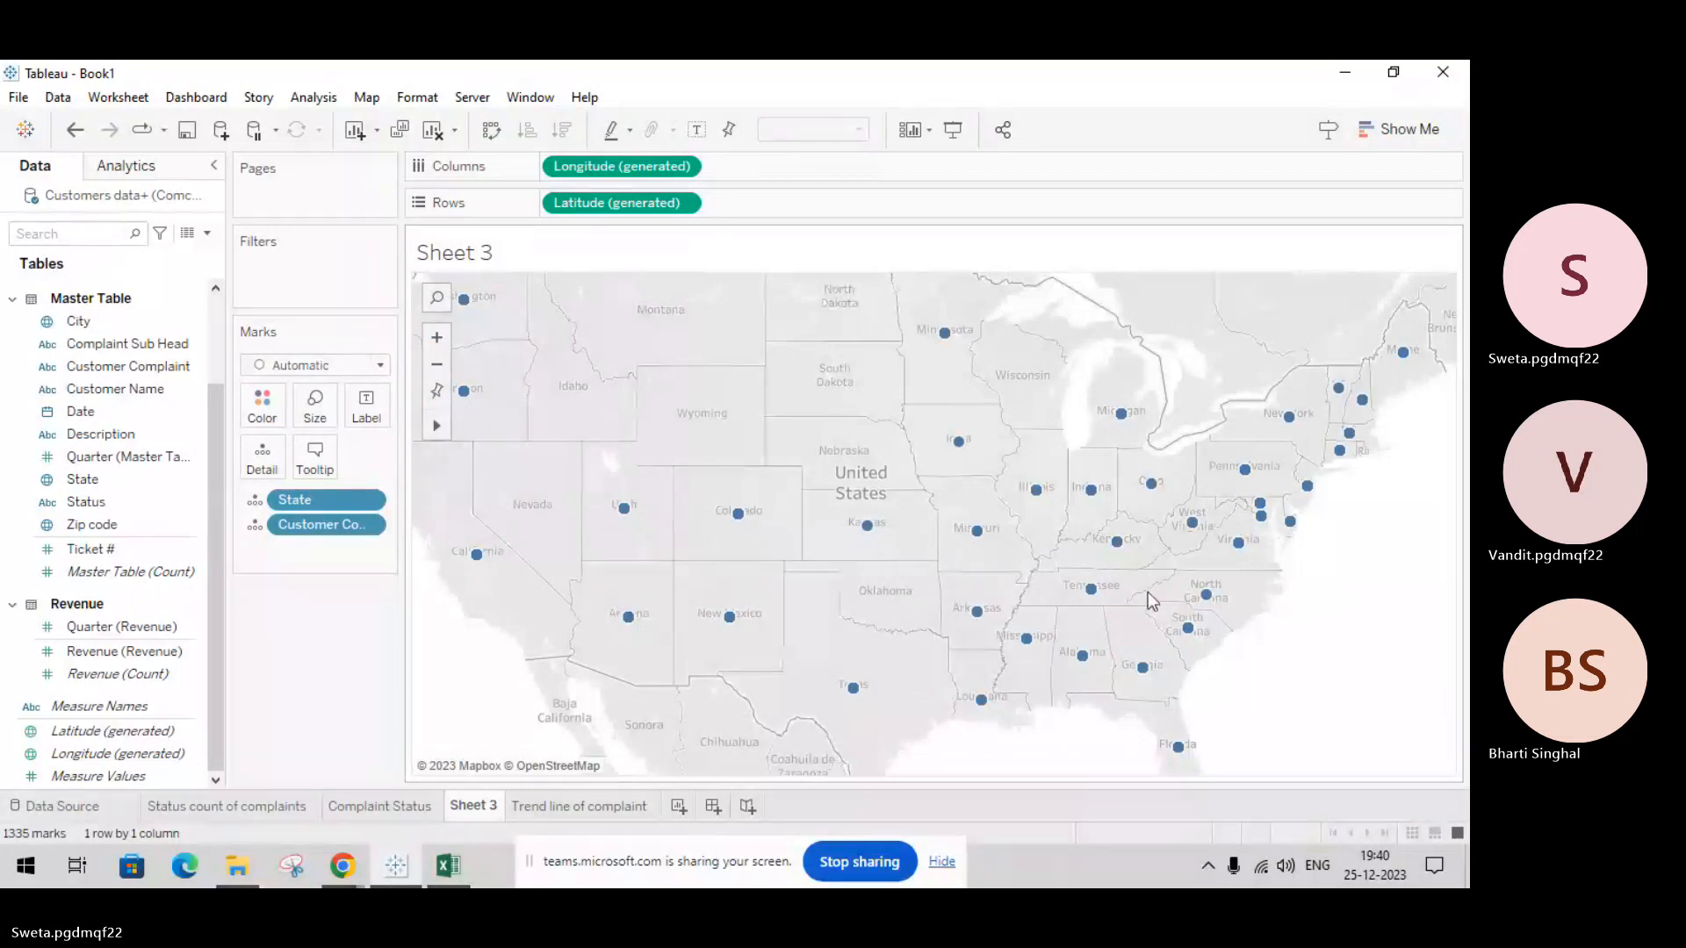
pyautogui.moveTo(1181, 745)
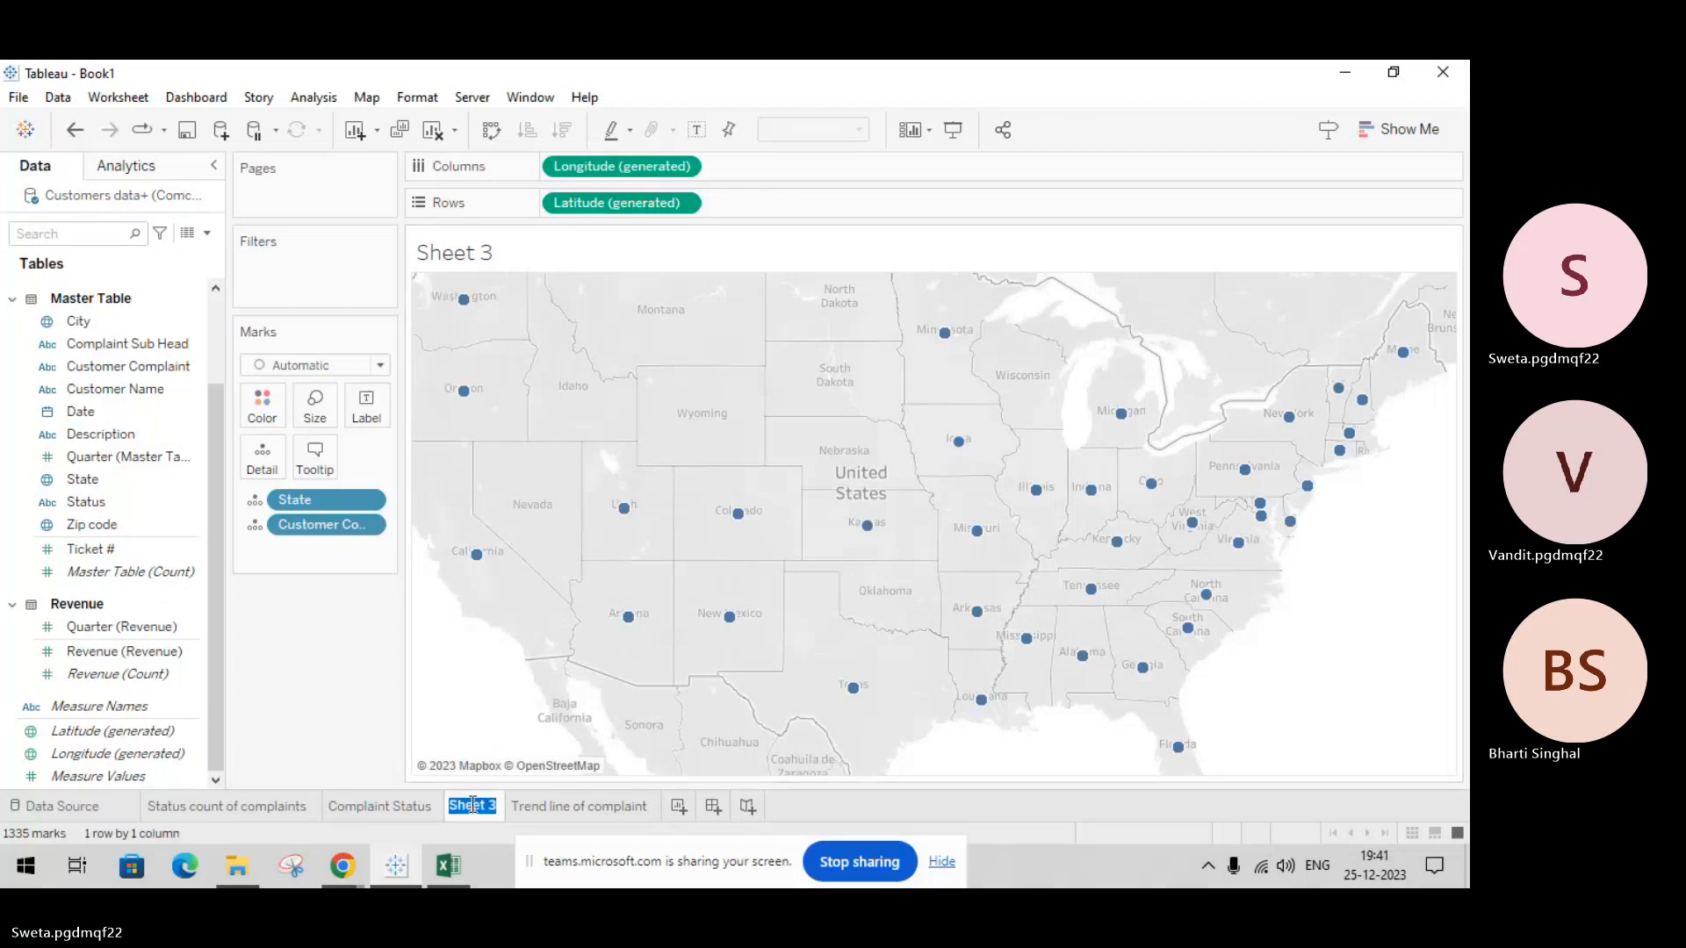
# Step: Rename Sheet 3, which holds the state map, as "Geographically complaint area"
pyautogui.press('BackSpace')
pyautogui.write('Geograp')
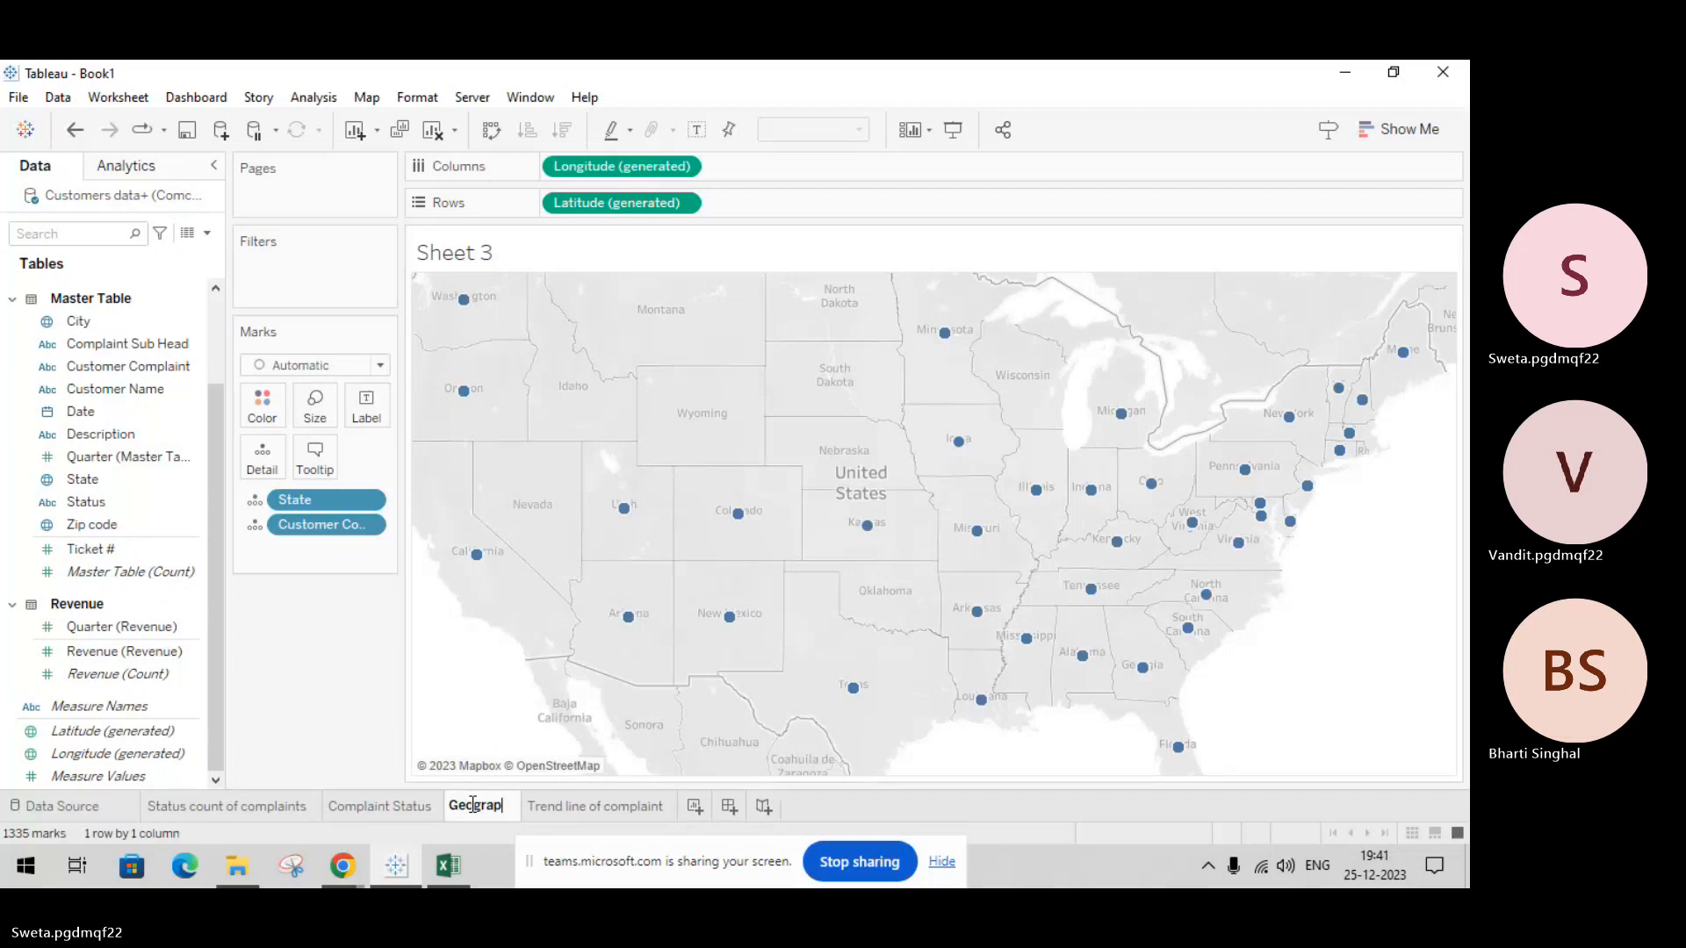
pyautogui.write('hi')
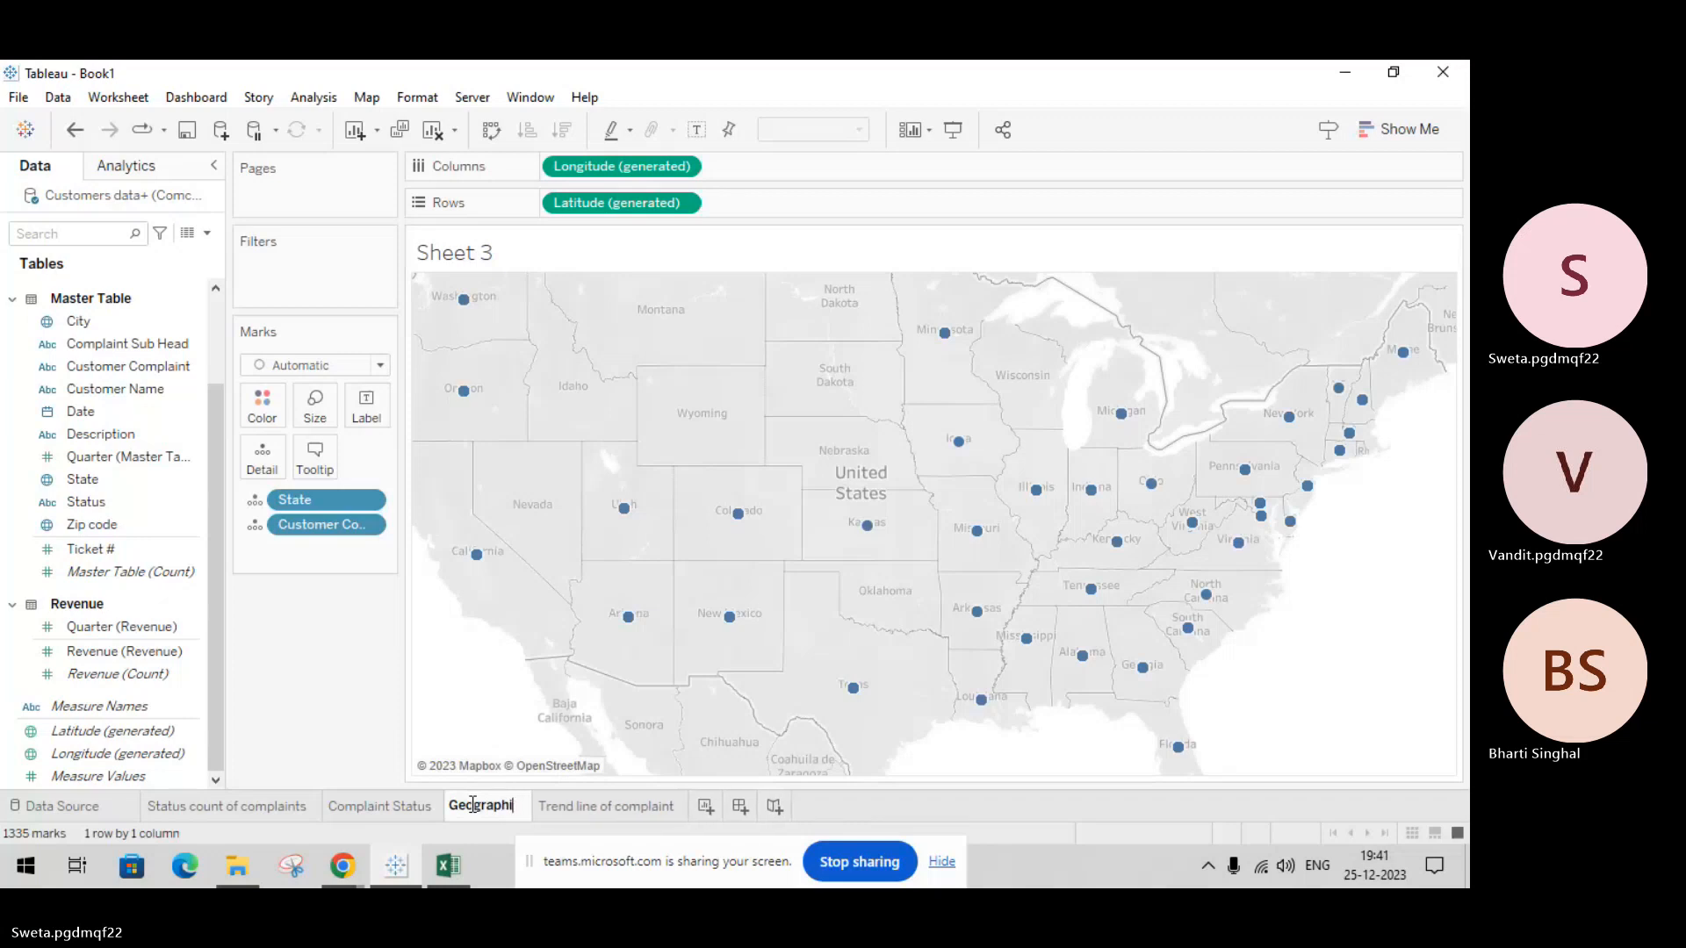
pyautogui.write('call')
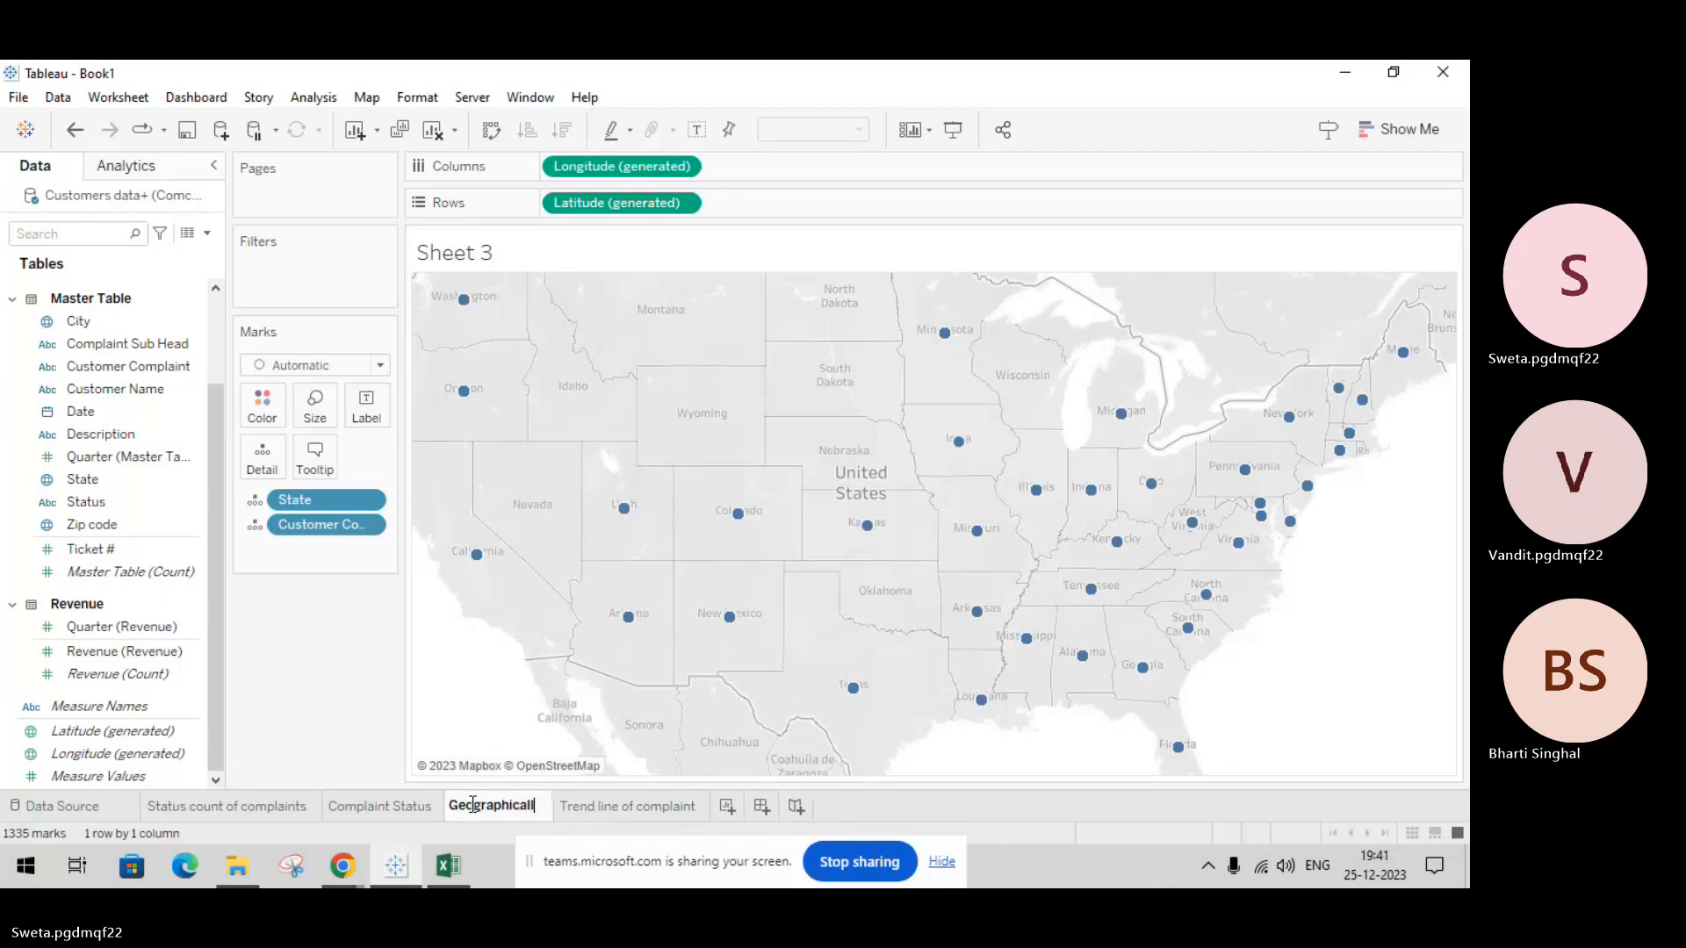
pyautogui.write('y c')
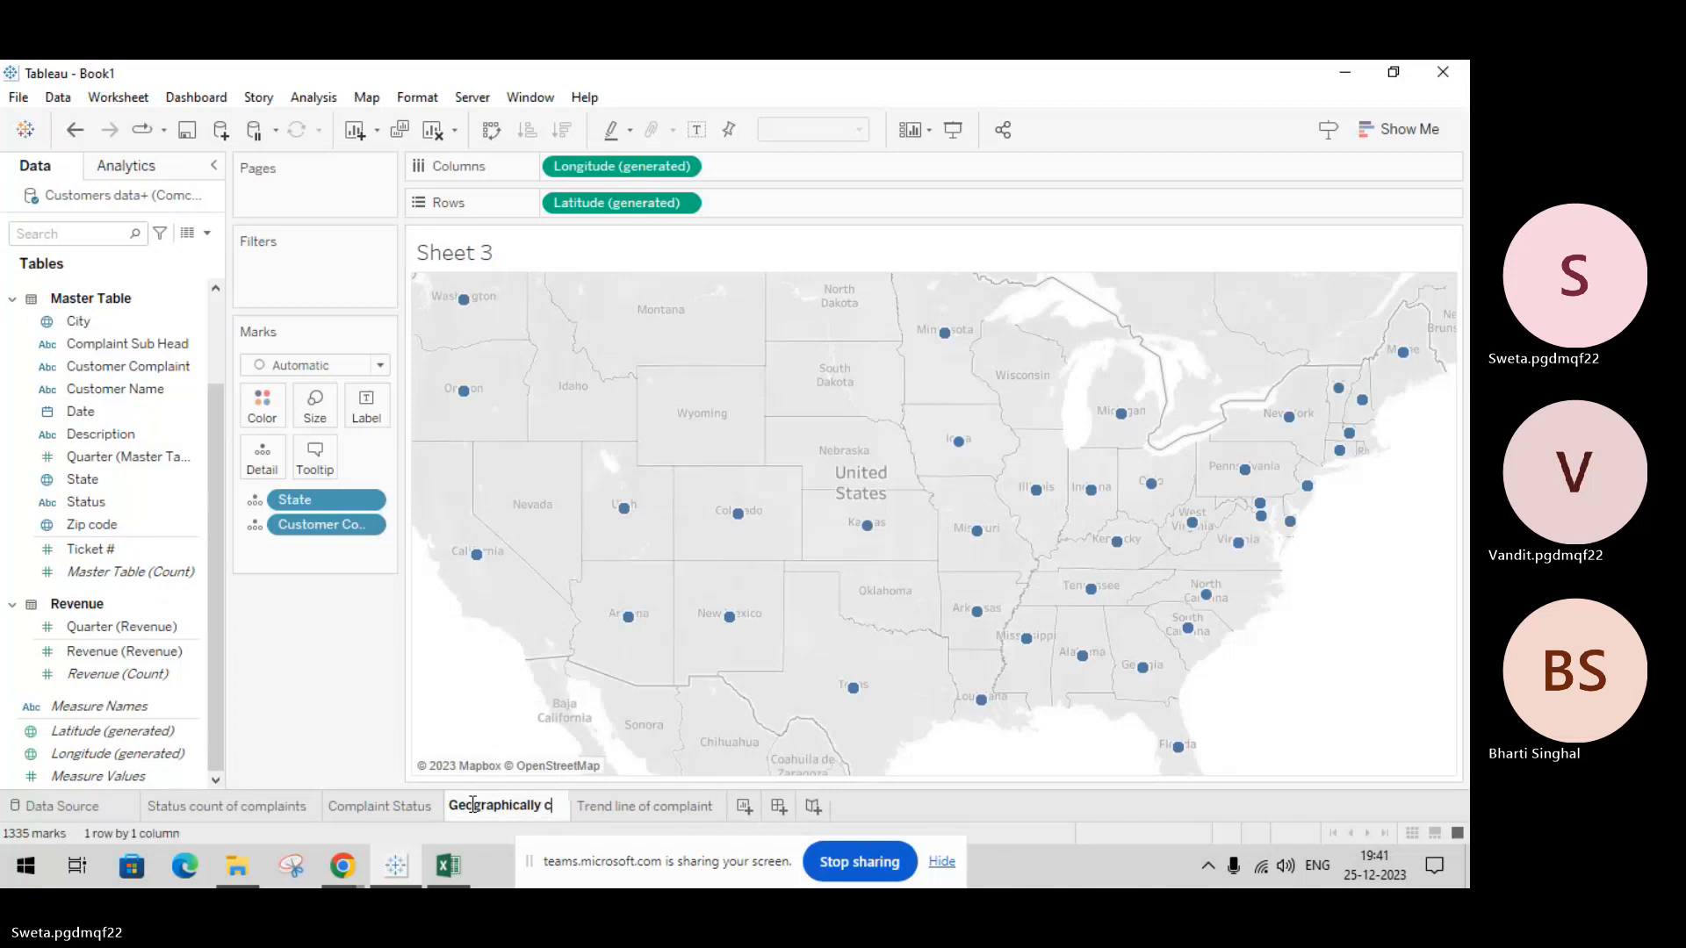
pyautogui.write('ompla')
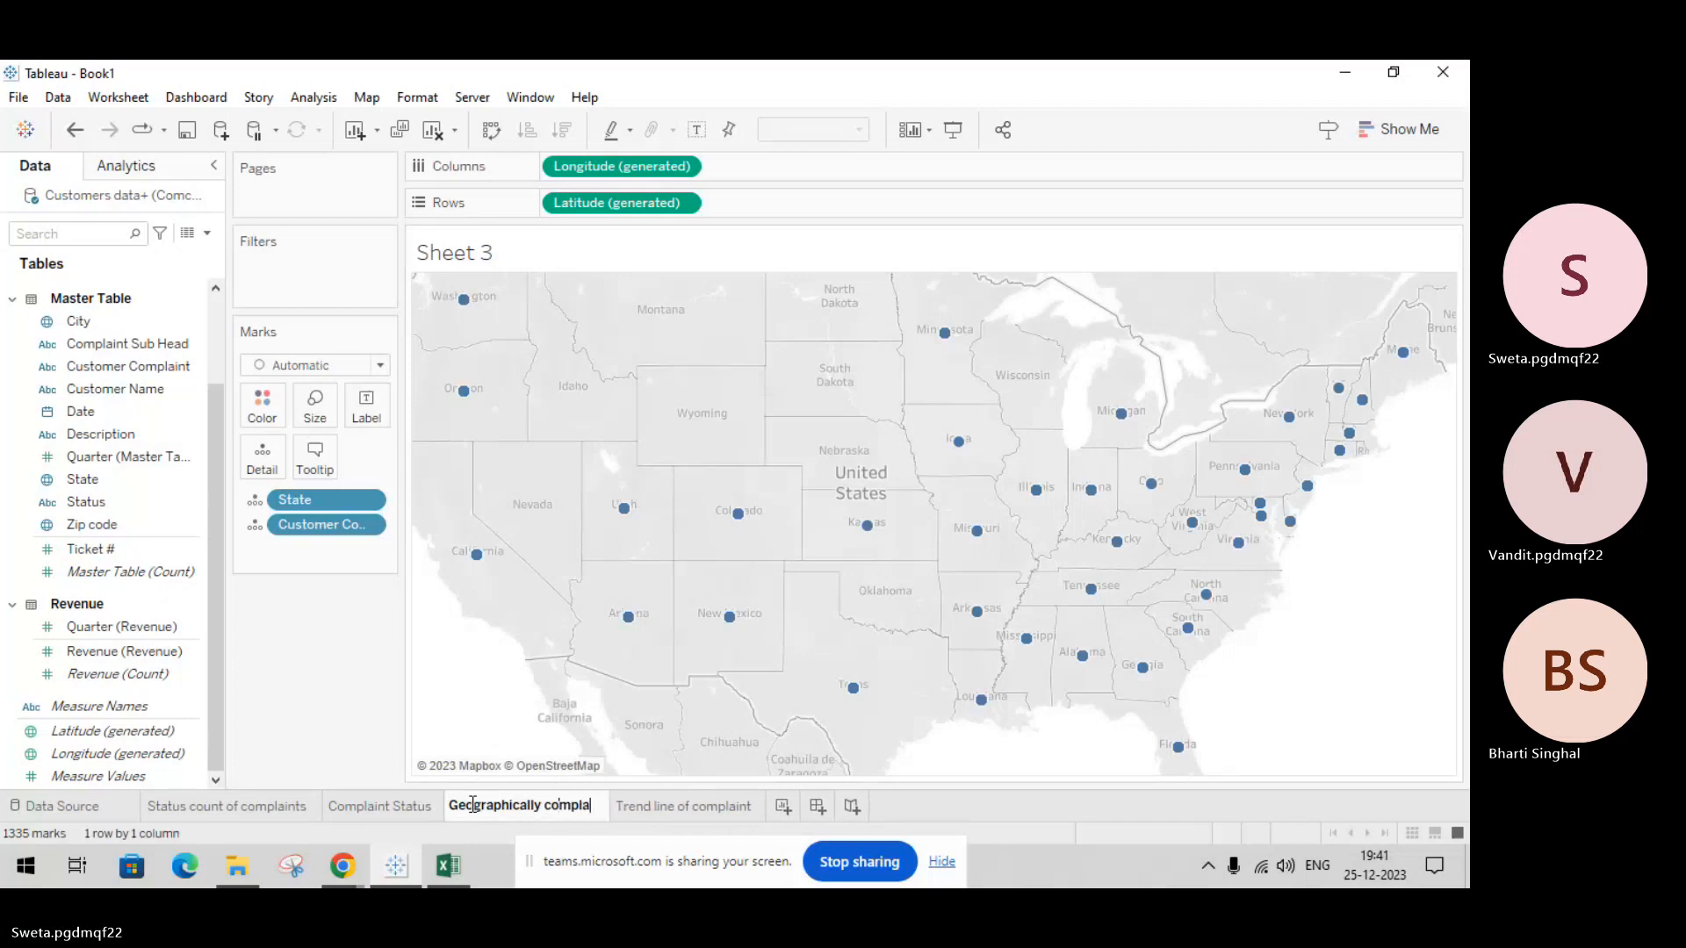
pyautogui.write('int')
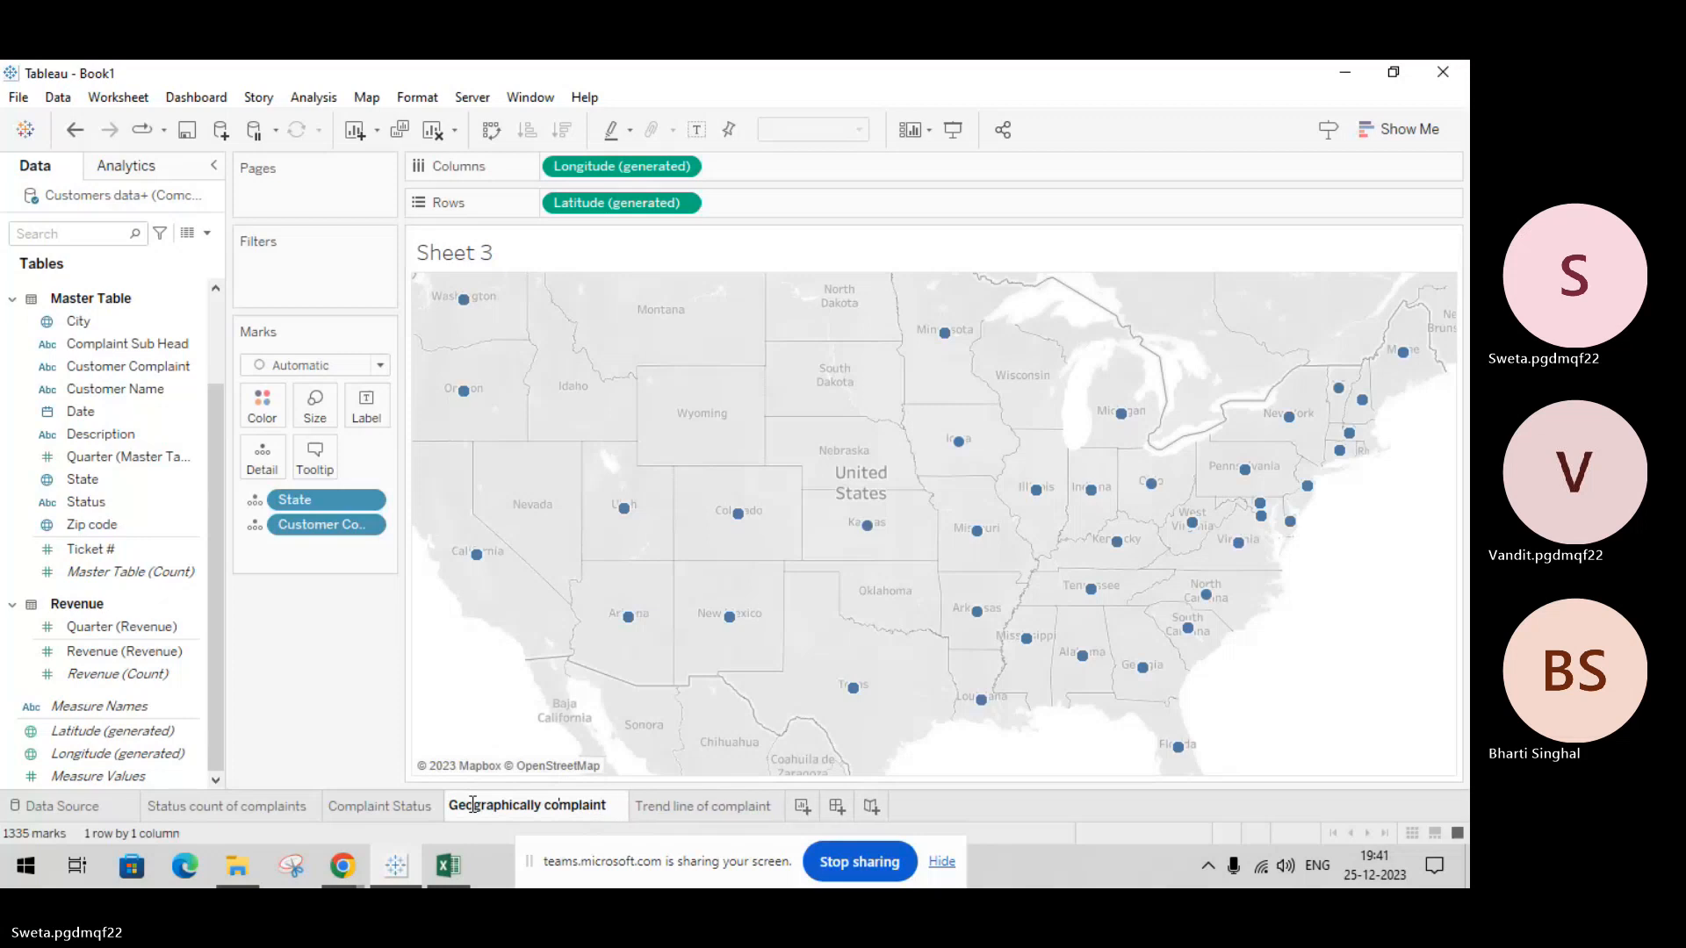
pyautogui.write(' are')
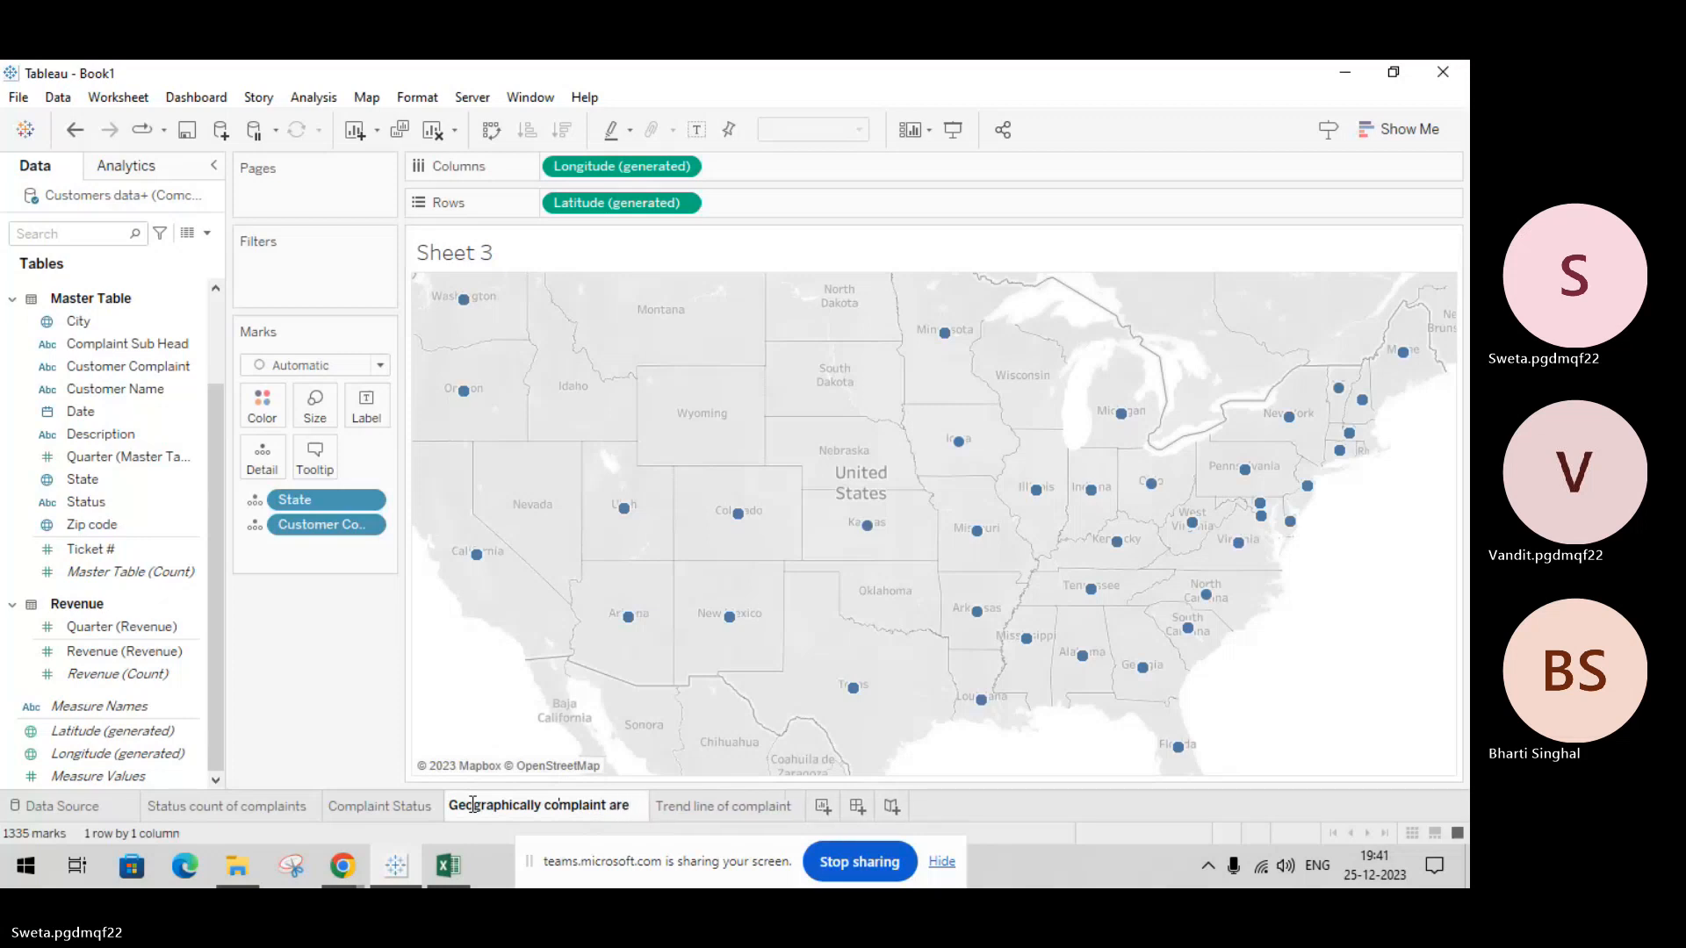
pyautogui.write('a')
pyautogui.press('Return')
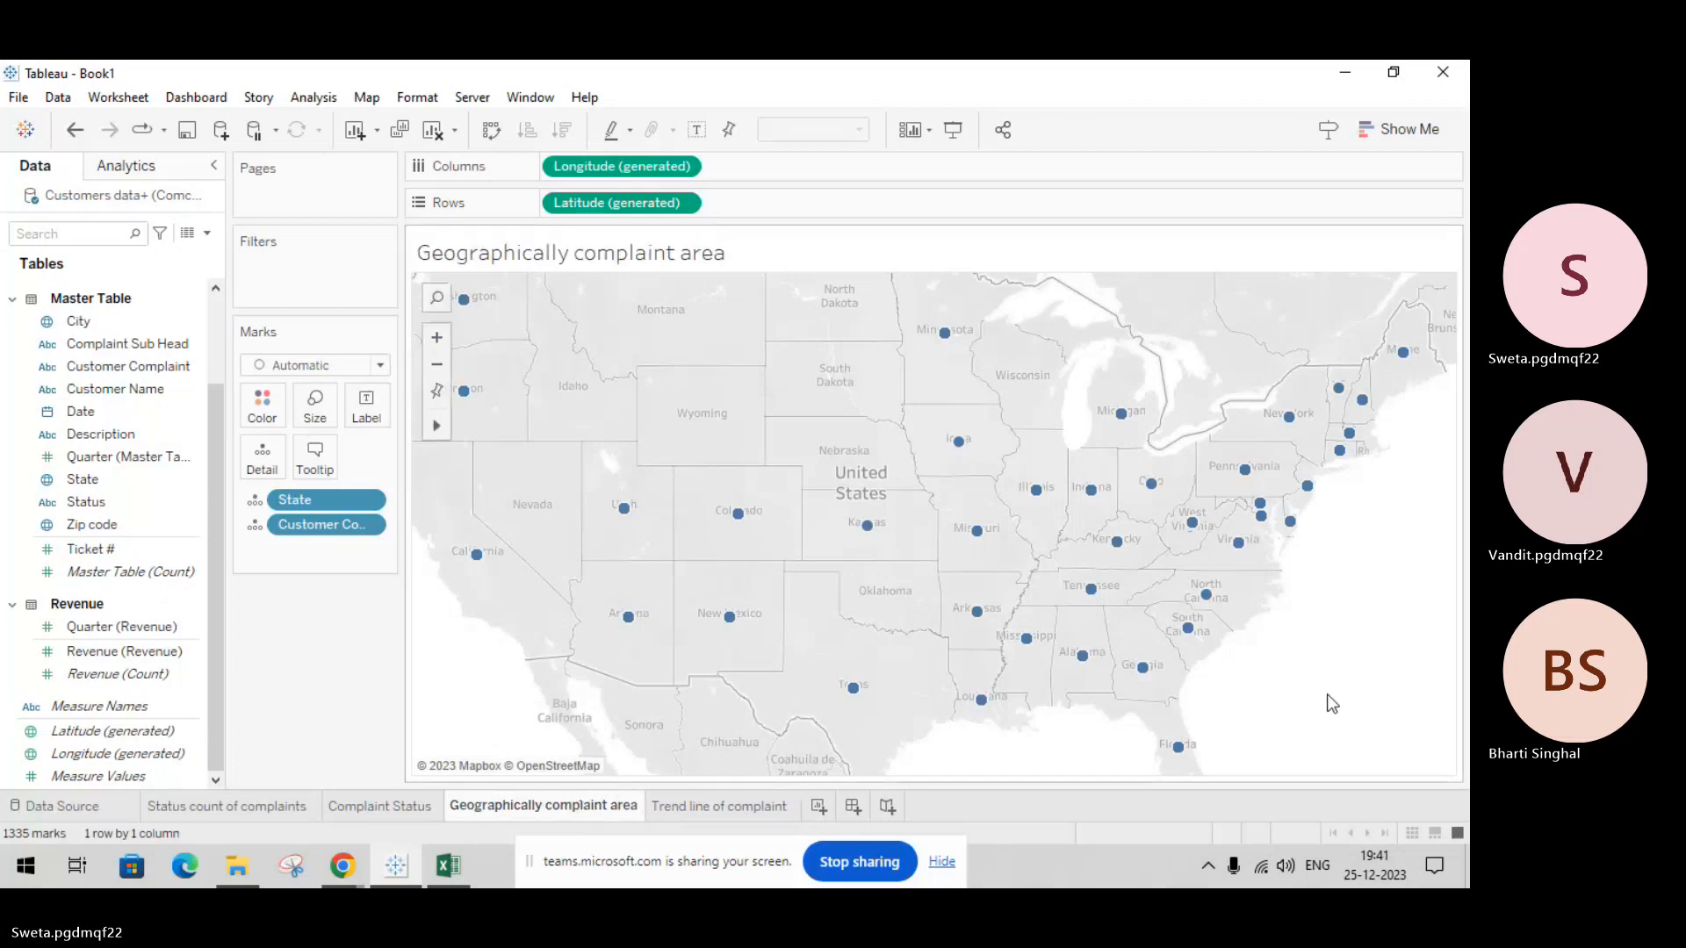
# Step: Review the trend line, status count, complaint status and geographic map worksheets
pyautogui.click(717, 806)
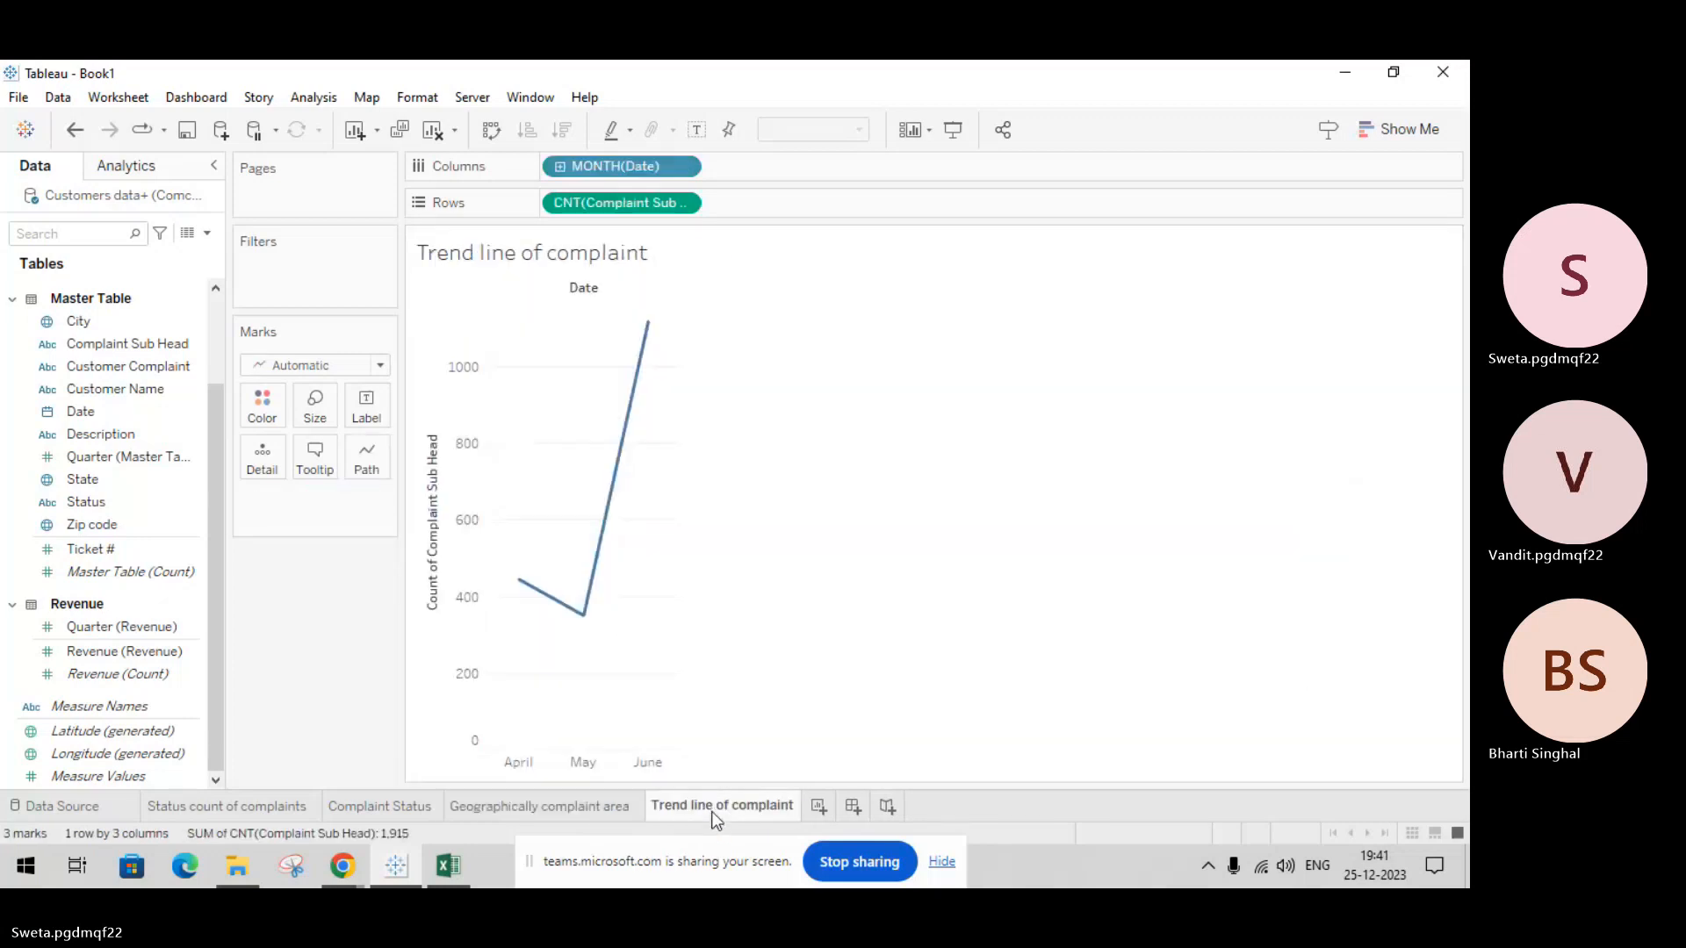
pyautogui.click(370, 809)
pyautogui.click(281, 808)
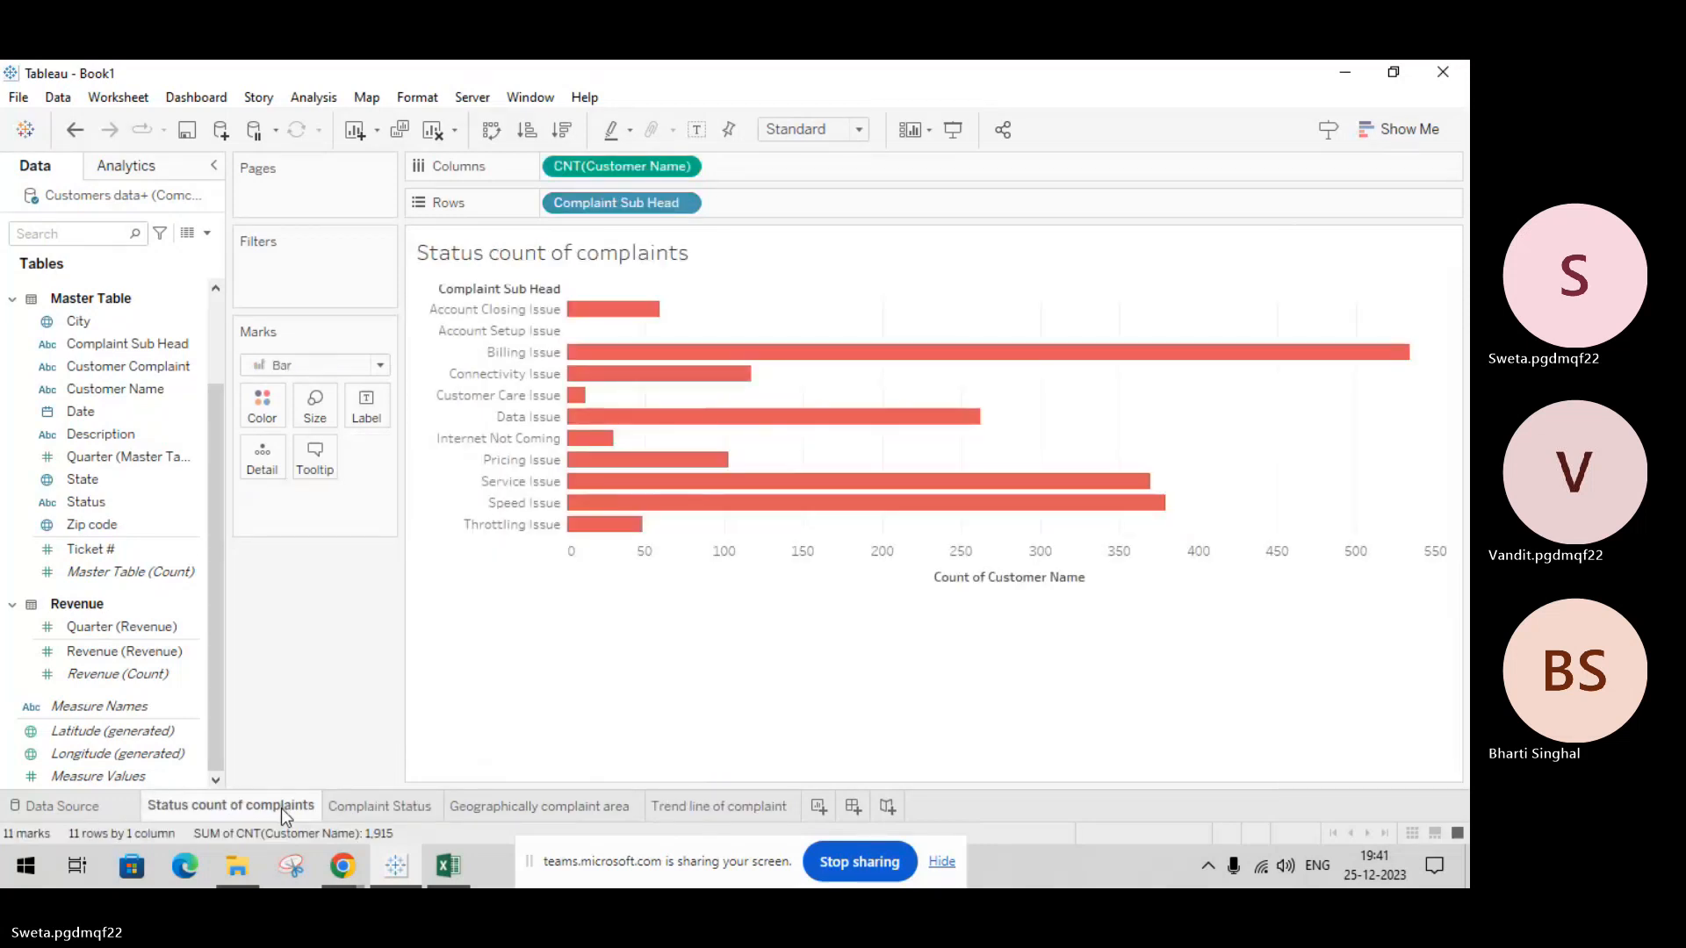
pyautogui.click(424, 807)
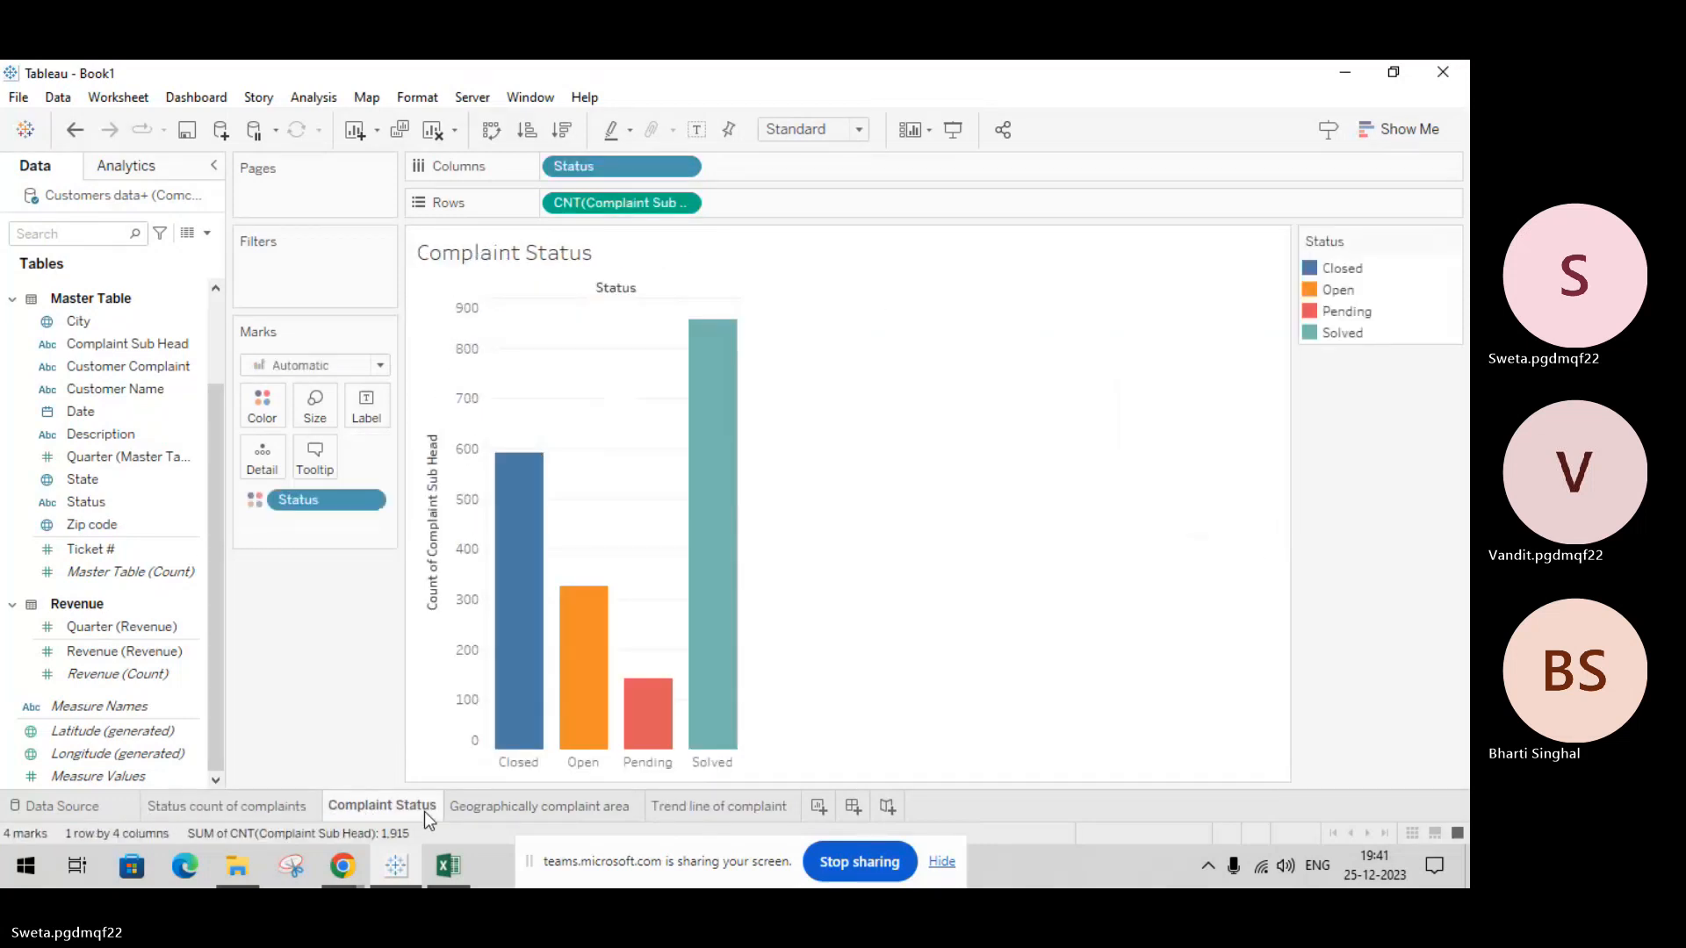
pyautogui.click(529, 806)
# Step: Recolour the complaint trend line green on the Trend line of complaint worksheet
pyautogui.click(752, 814)
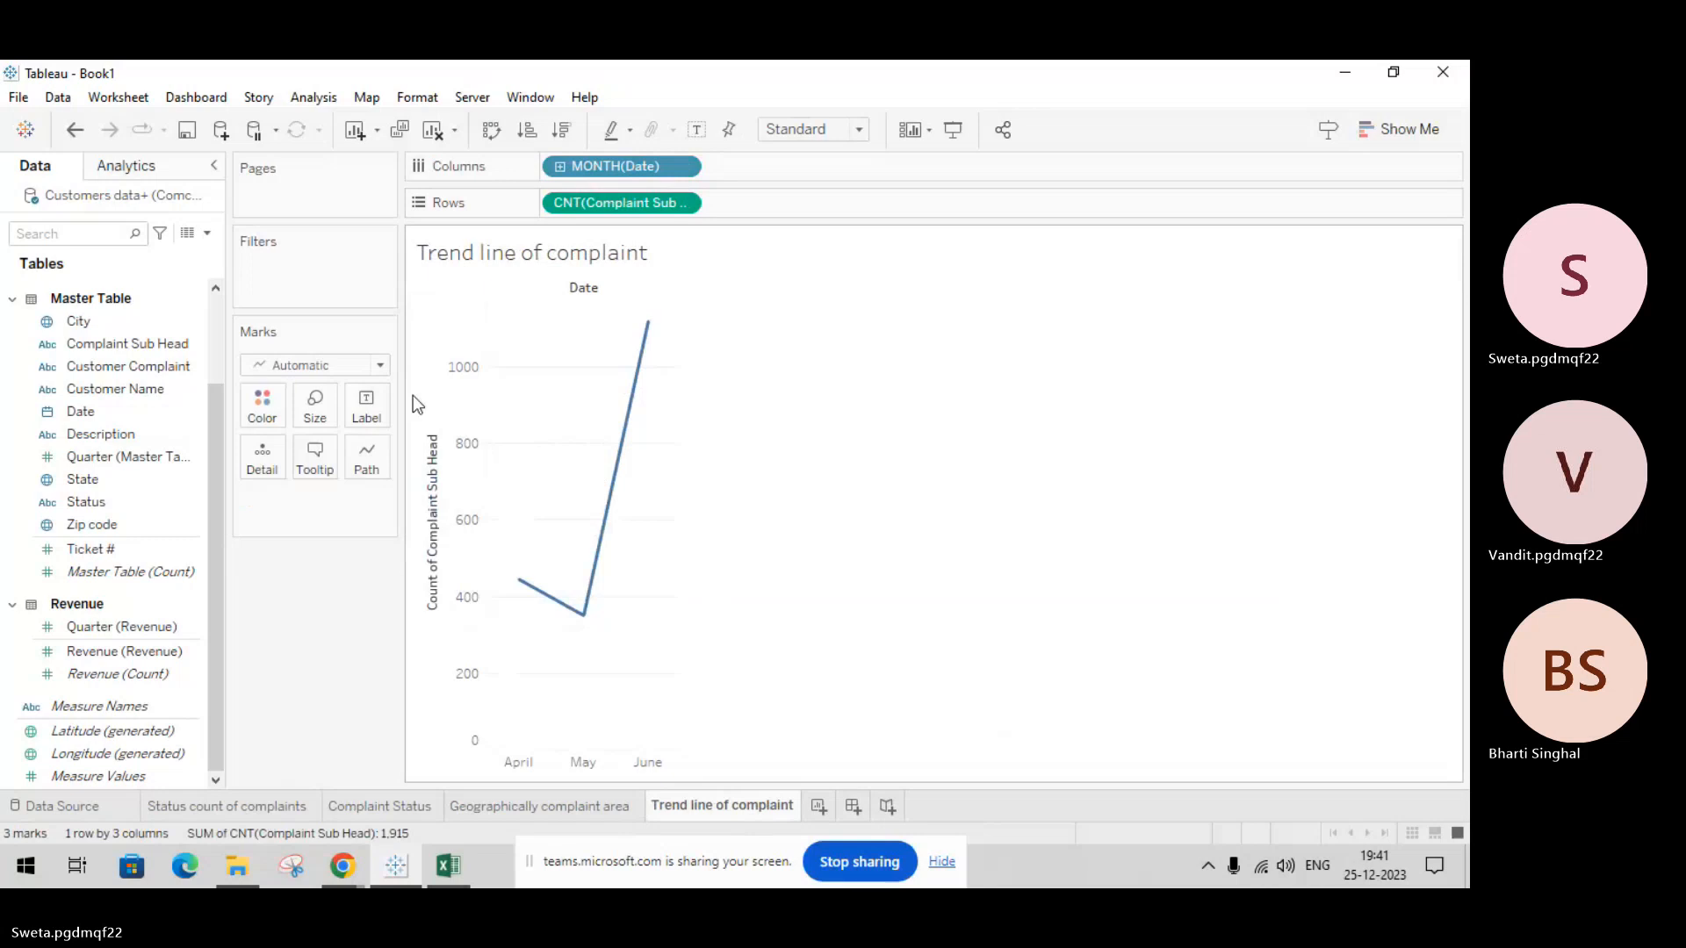
pyautogui.click(386, 371)
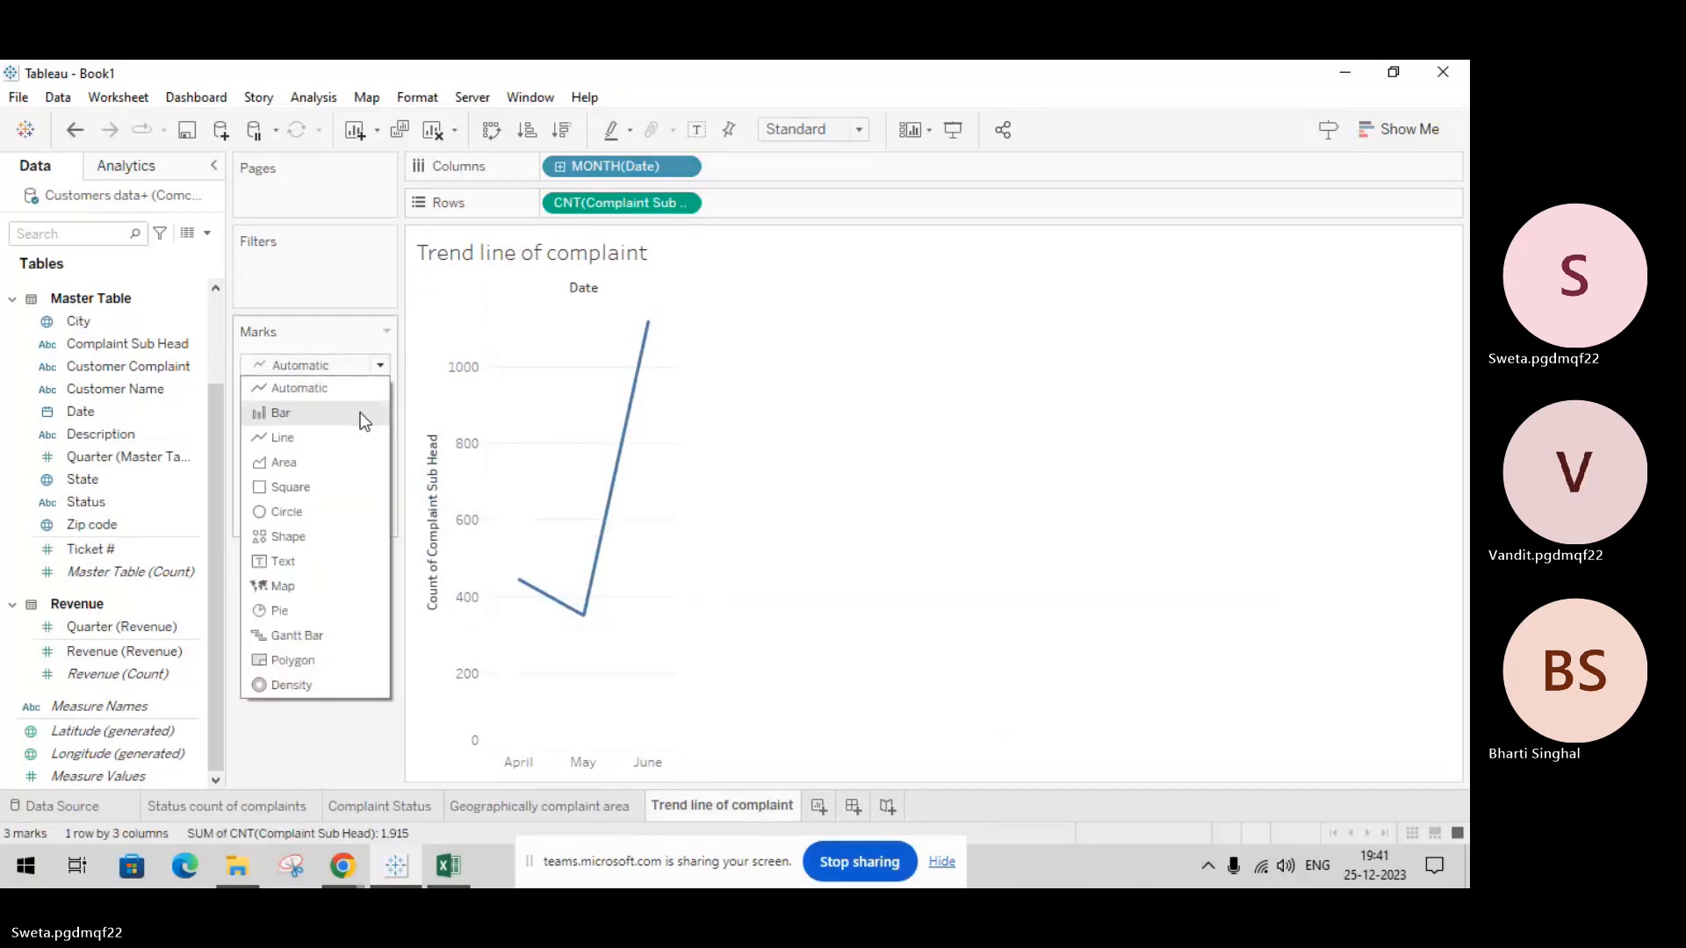
pyautogui.click(796, 503)
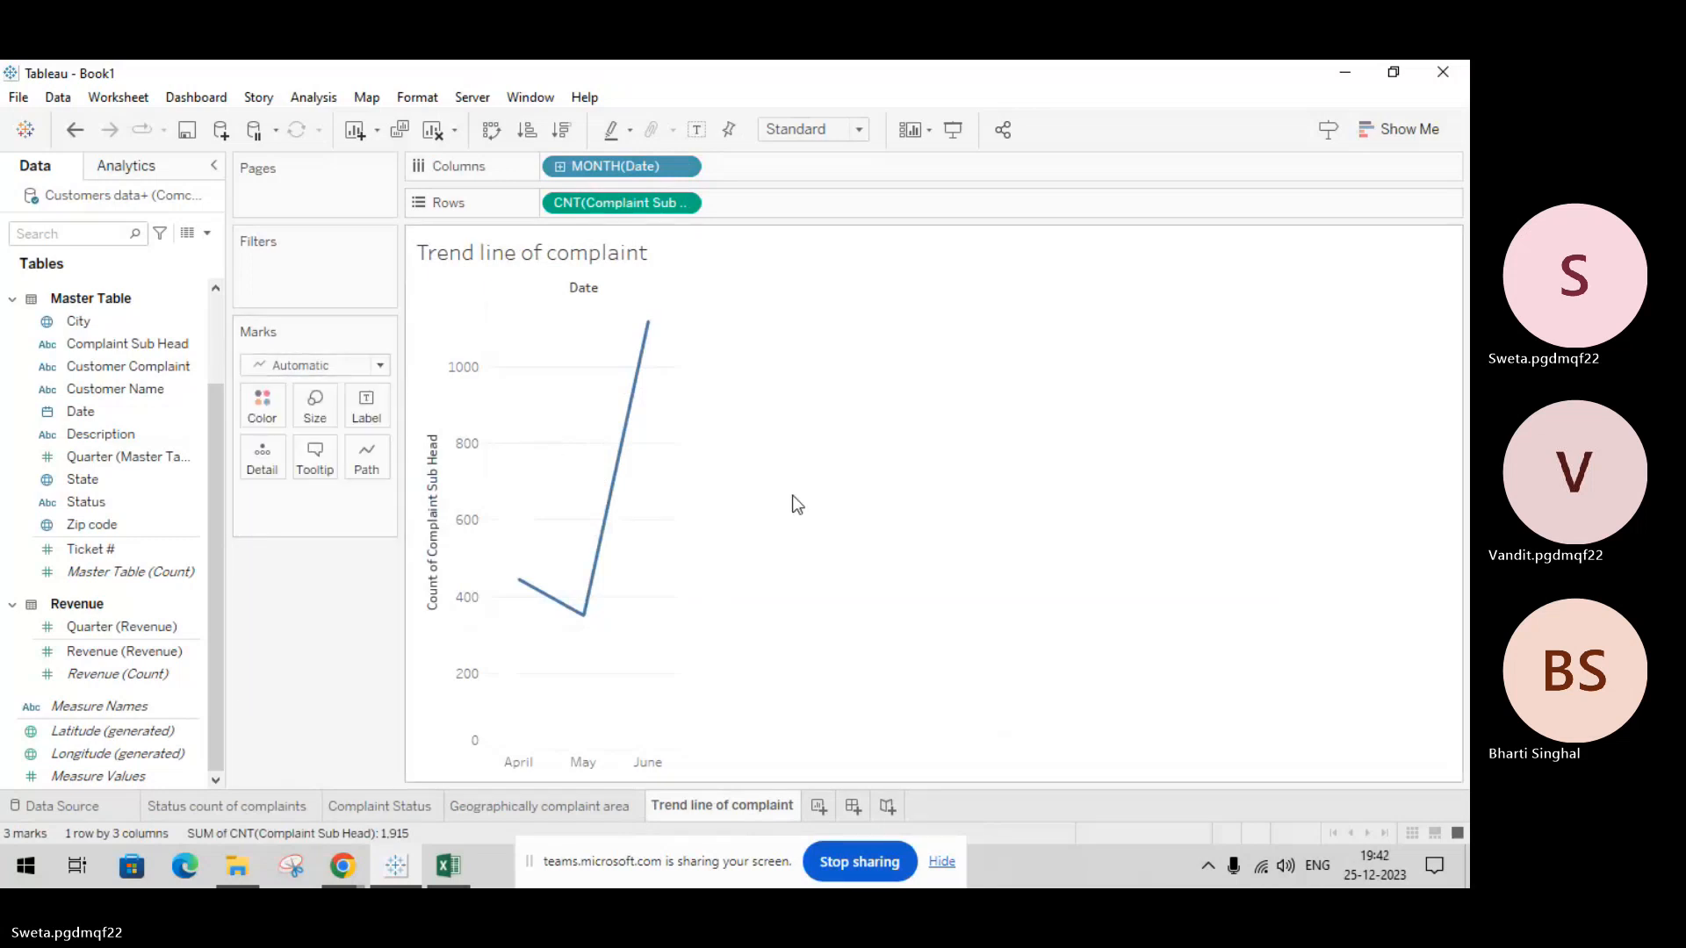
pyautogui.click(281, 397)
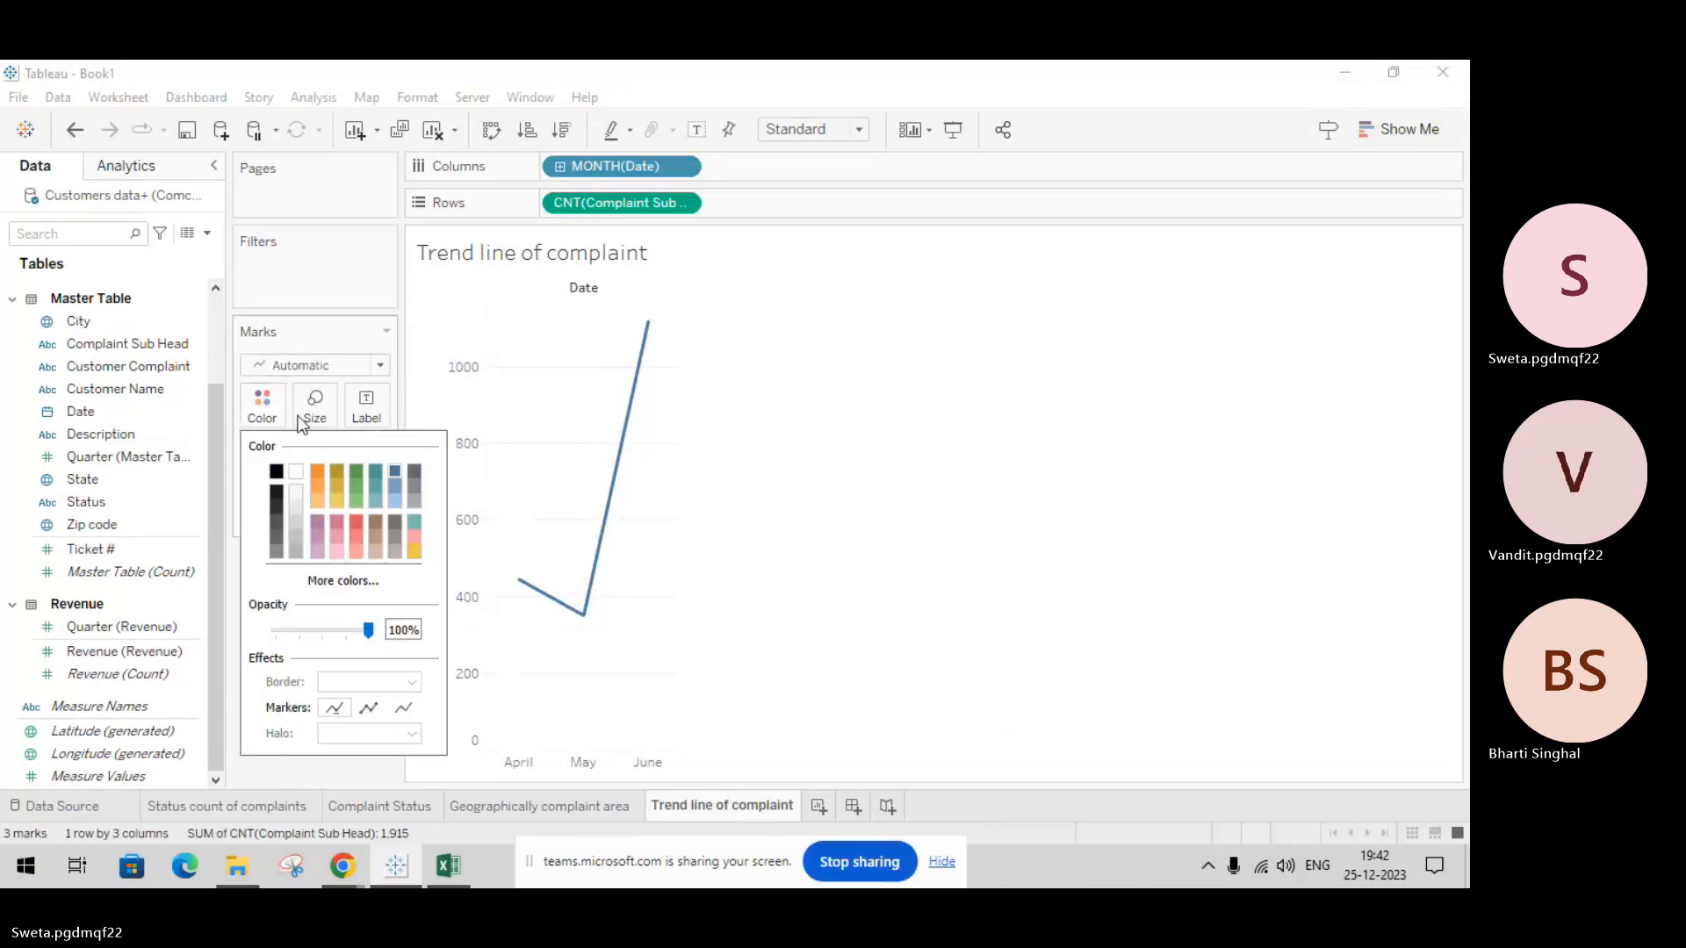
pyautogui.click(351, 487)
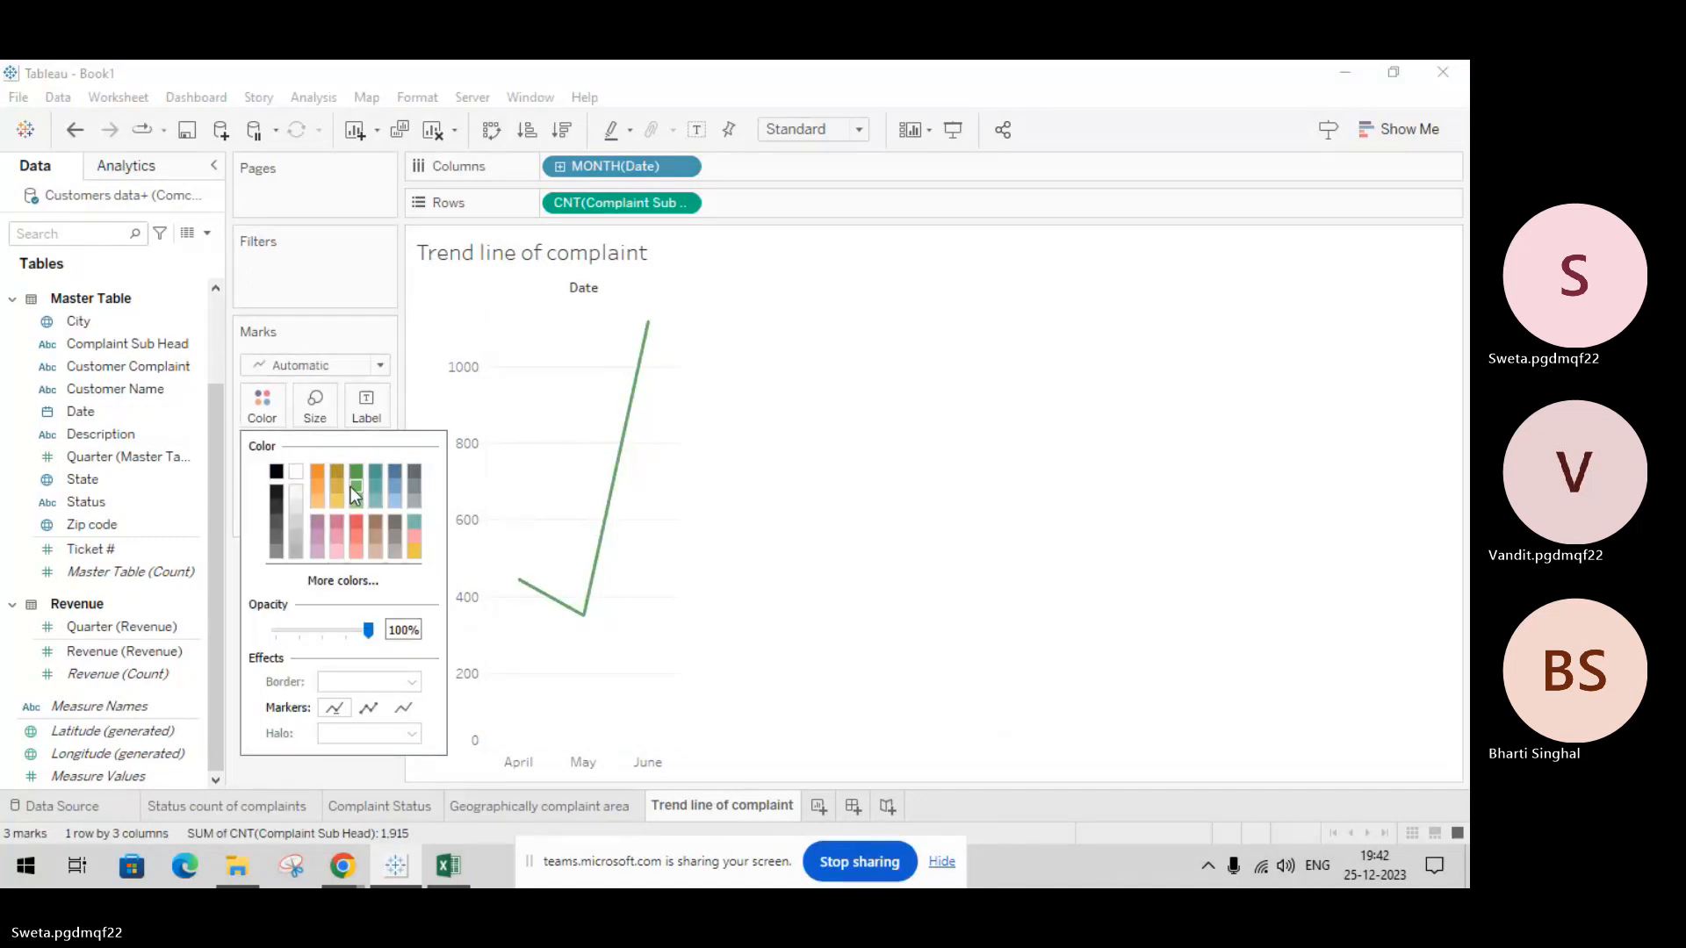
pyautogui.click(875, 524)
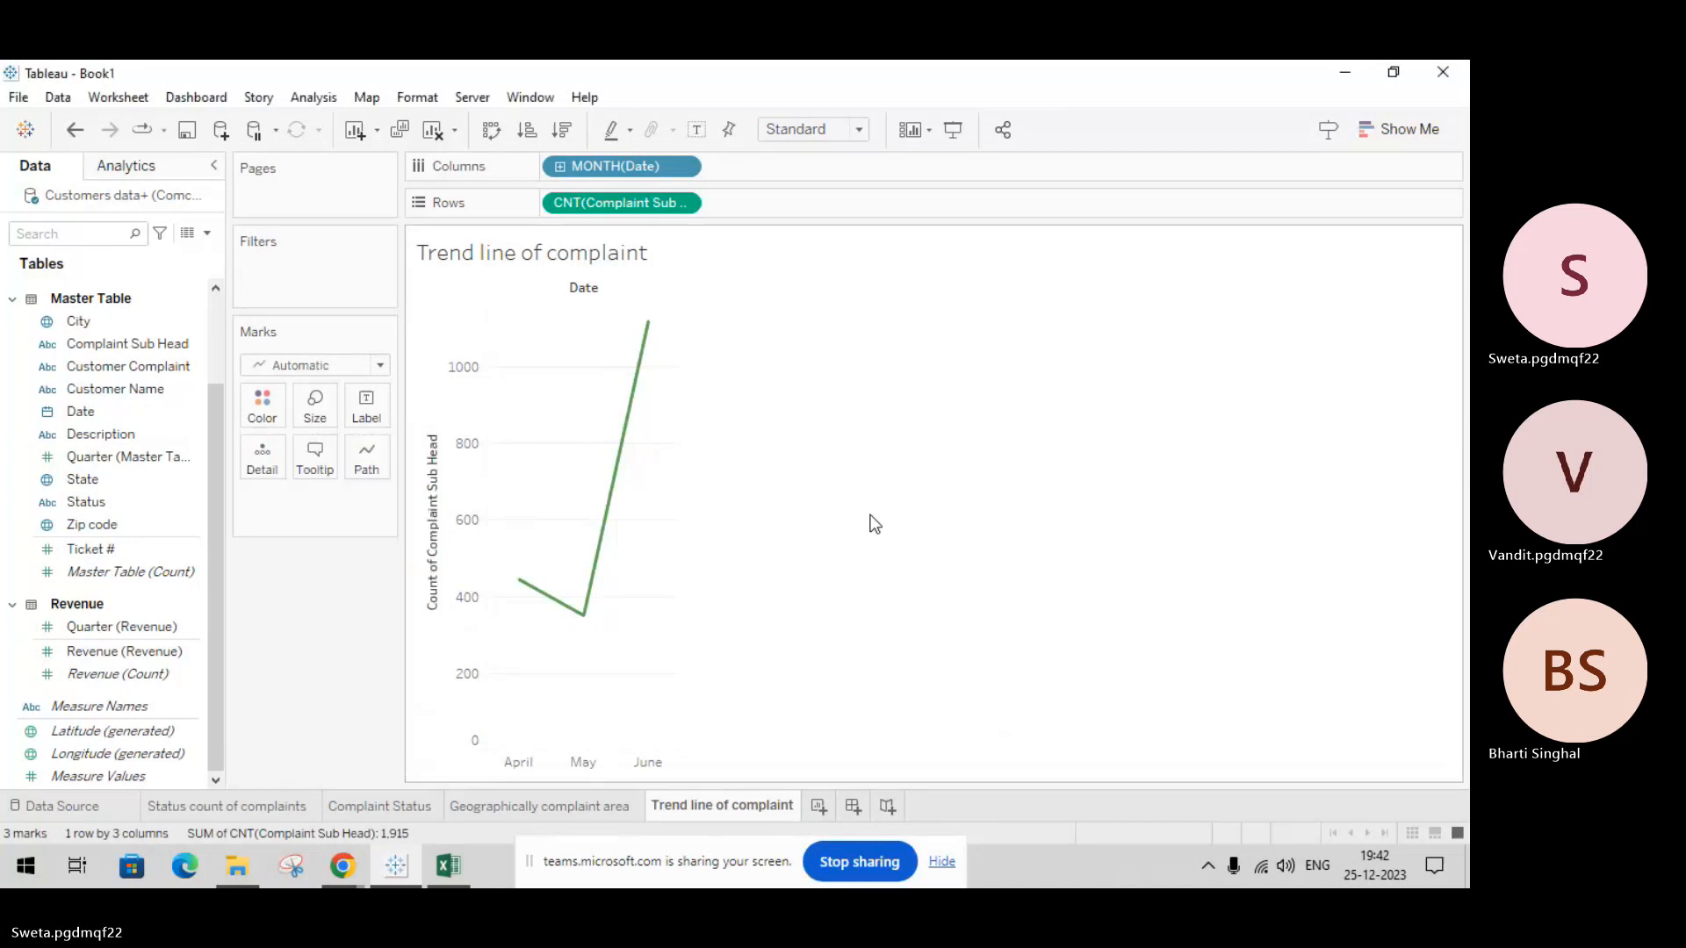
pyautogui.click(553, 808)
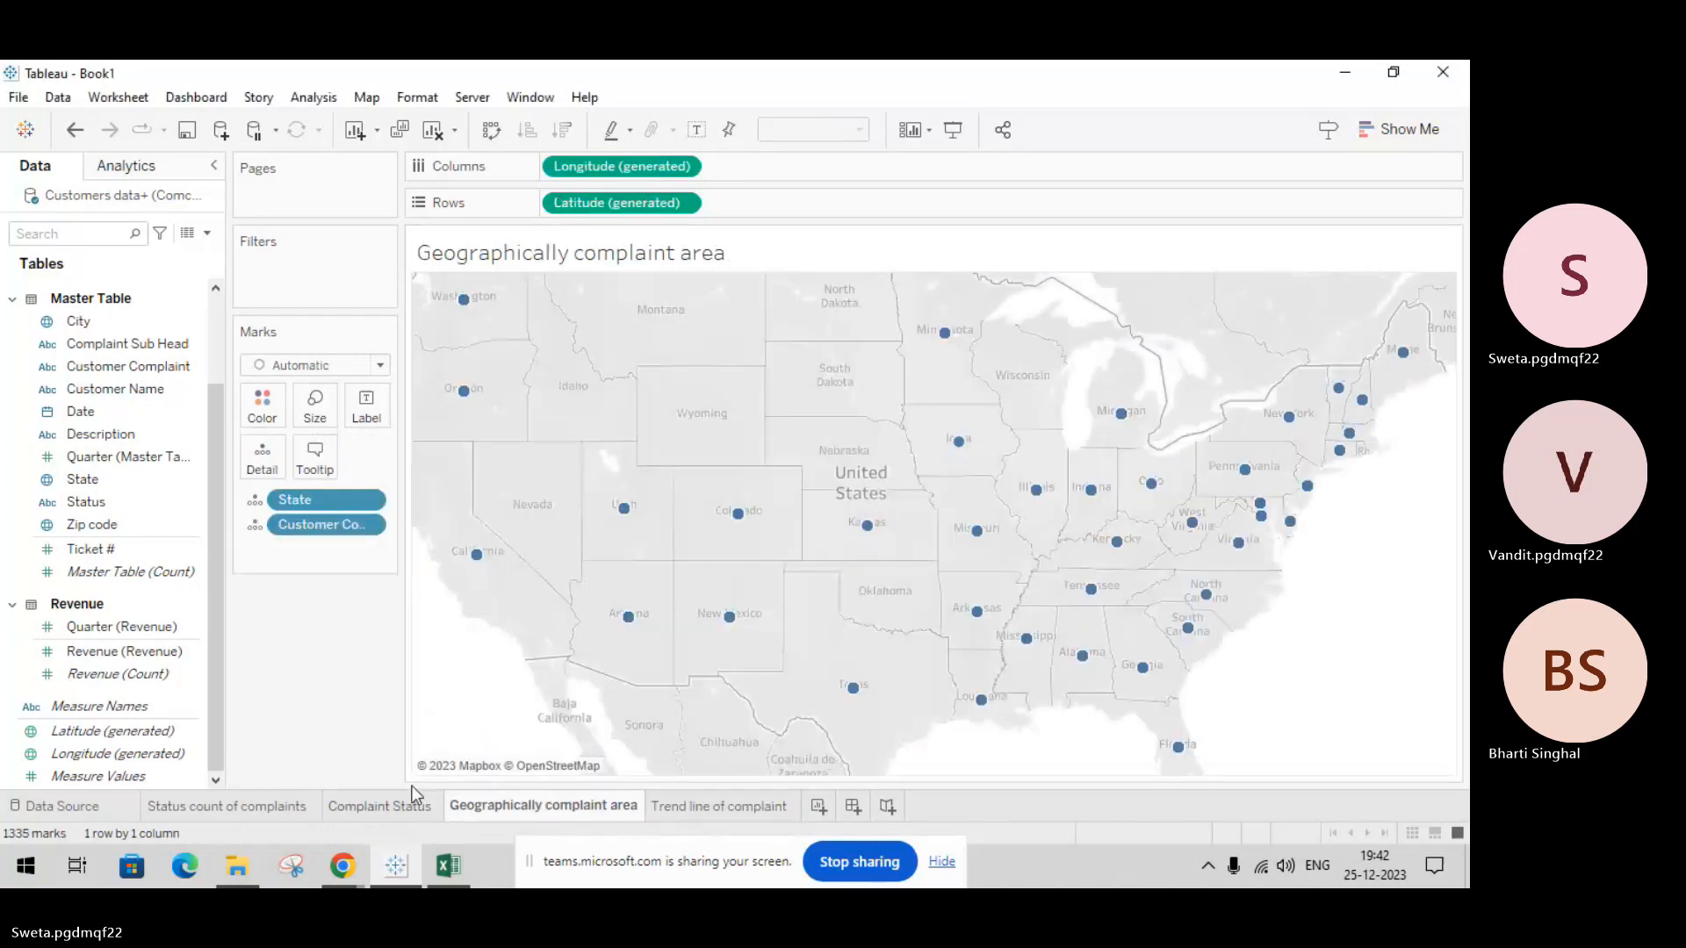
pyautogui.click(368, 501)
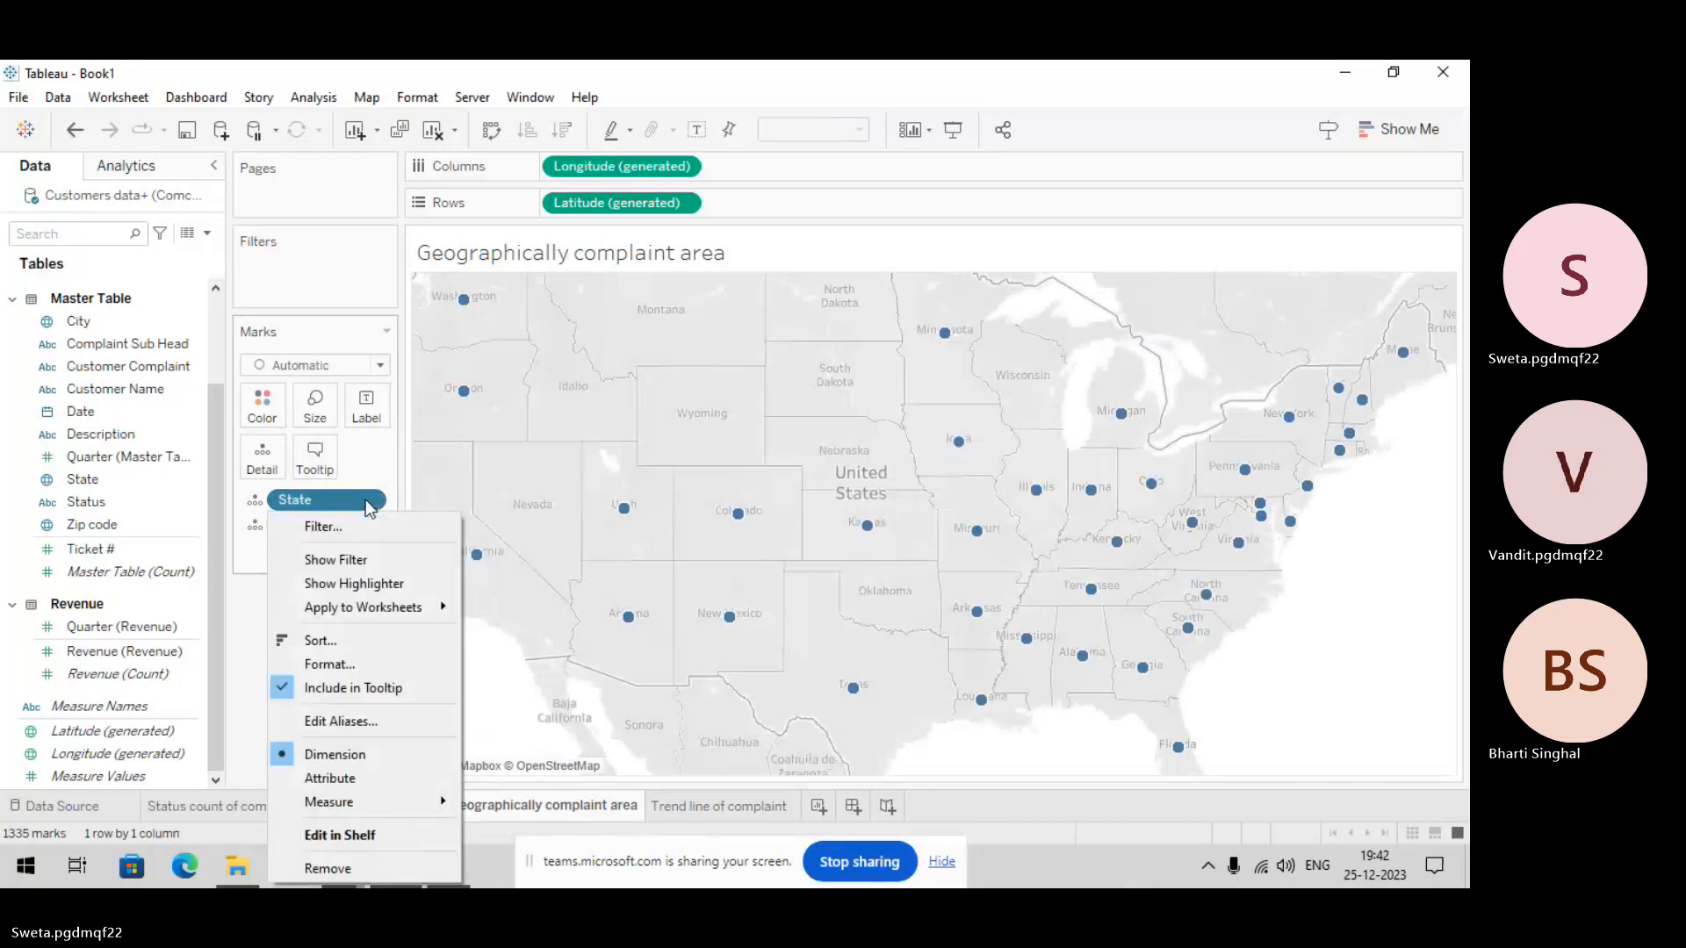
pyautogui.click(251, 570)
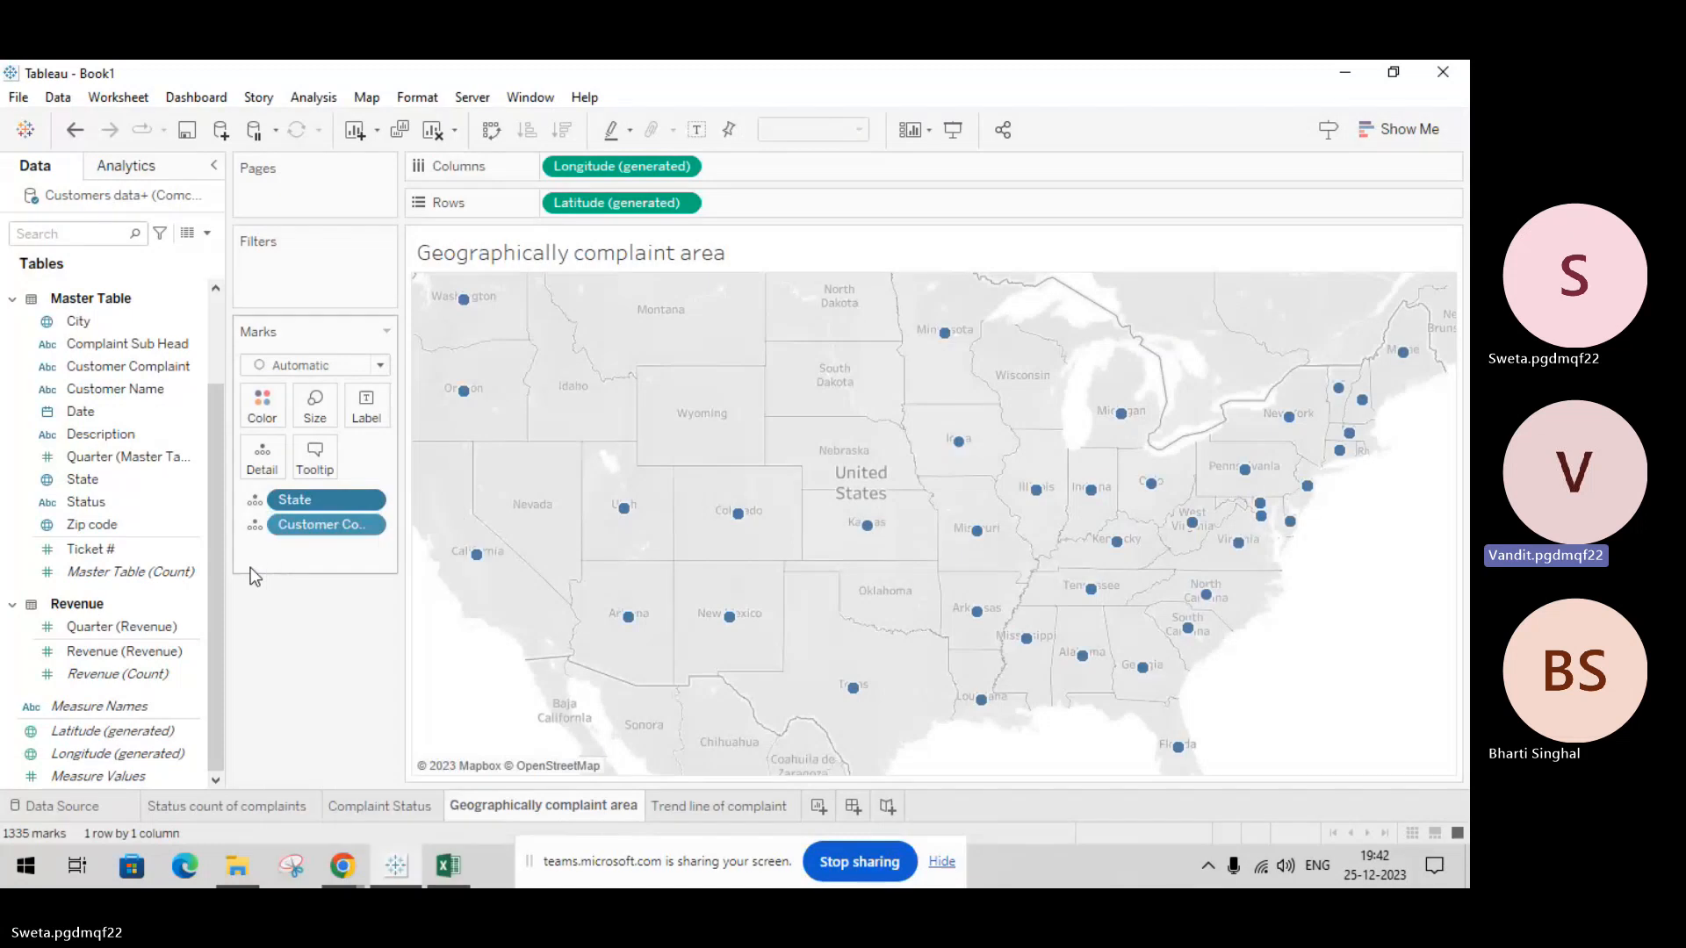
pyautogui.click(715, 808)
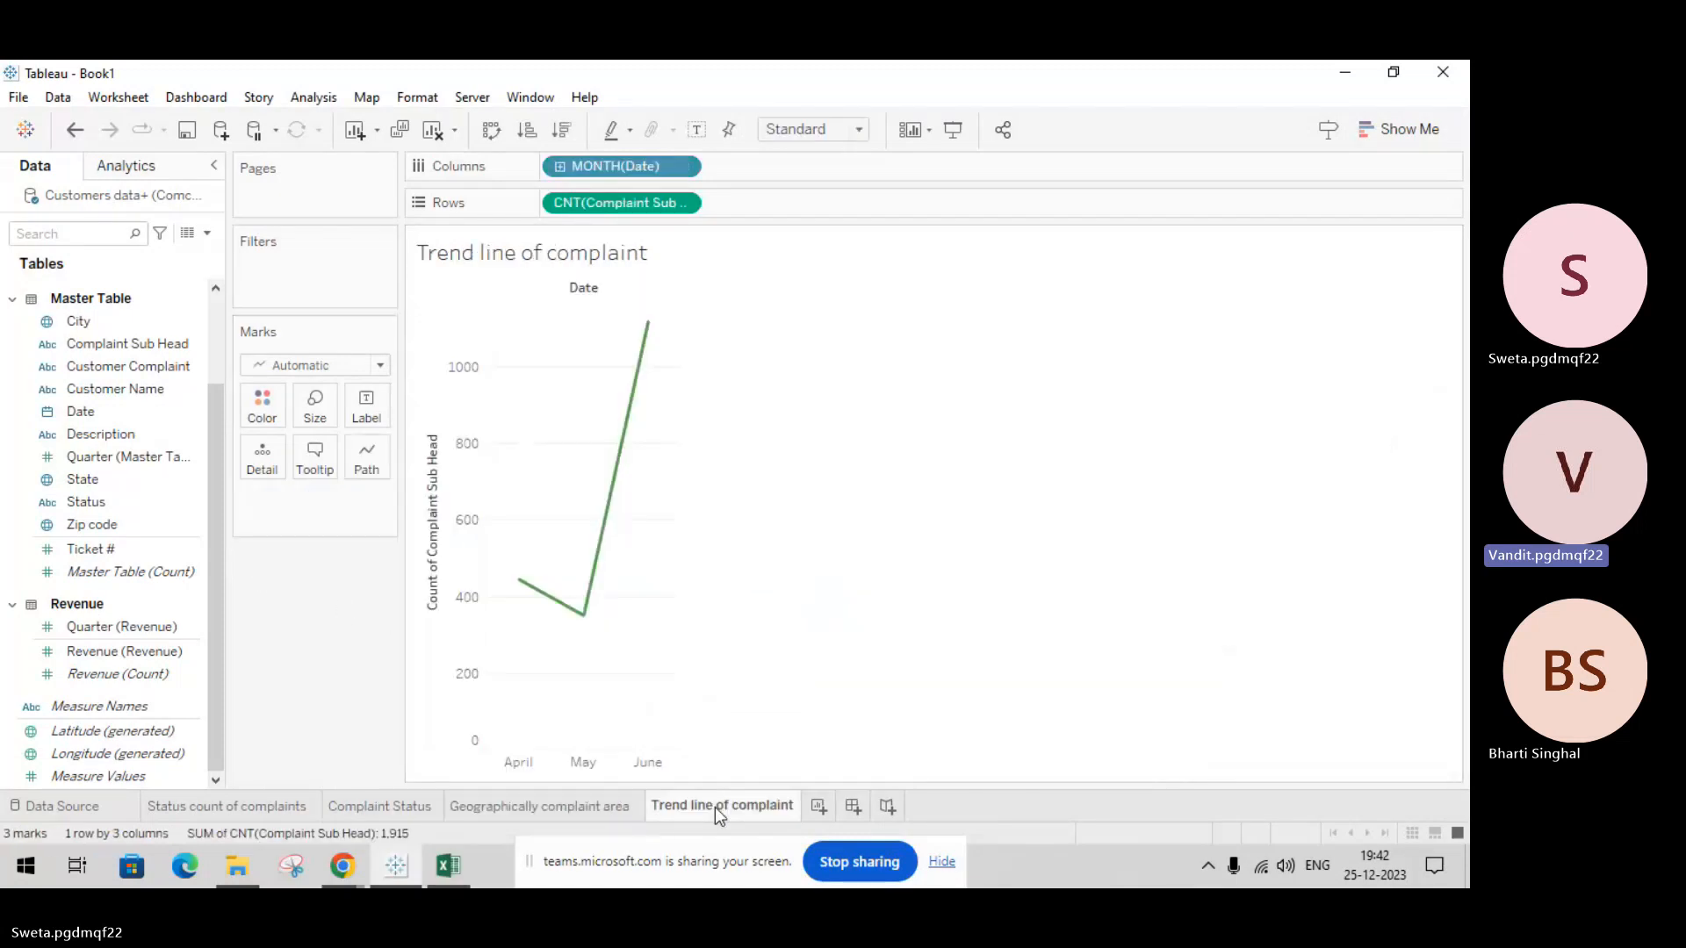
# Step: Add a blank worksheet after Trend line of complaint and look through the available Customers data, Master Table and Revenue fields
pyautogui.click(810, 809)
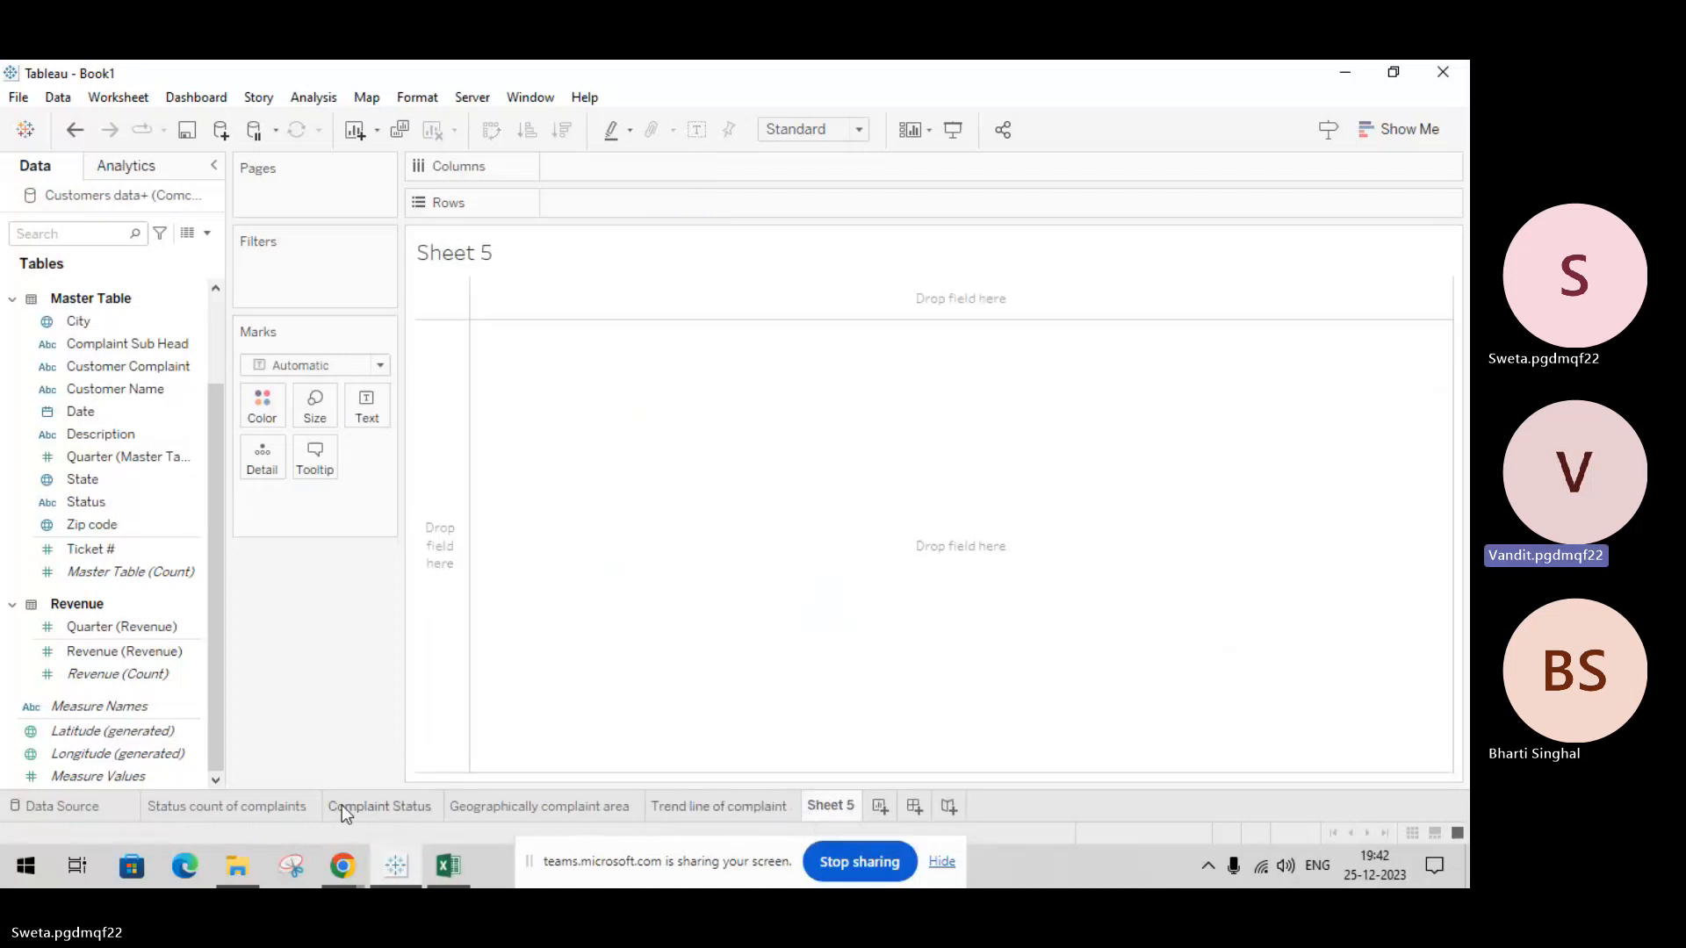
pyautogui.moveTo(341, 806)
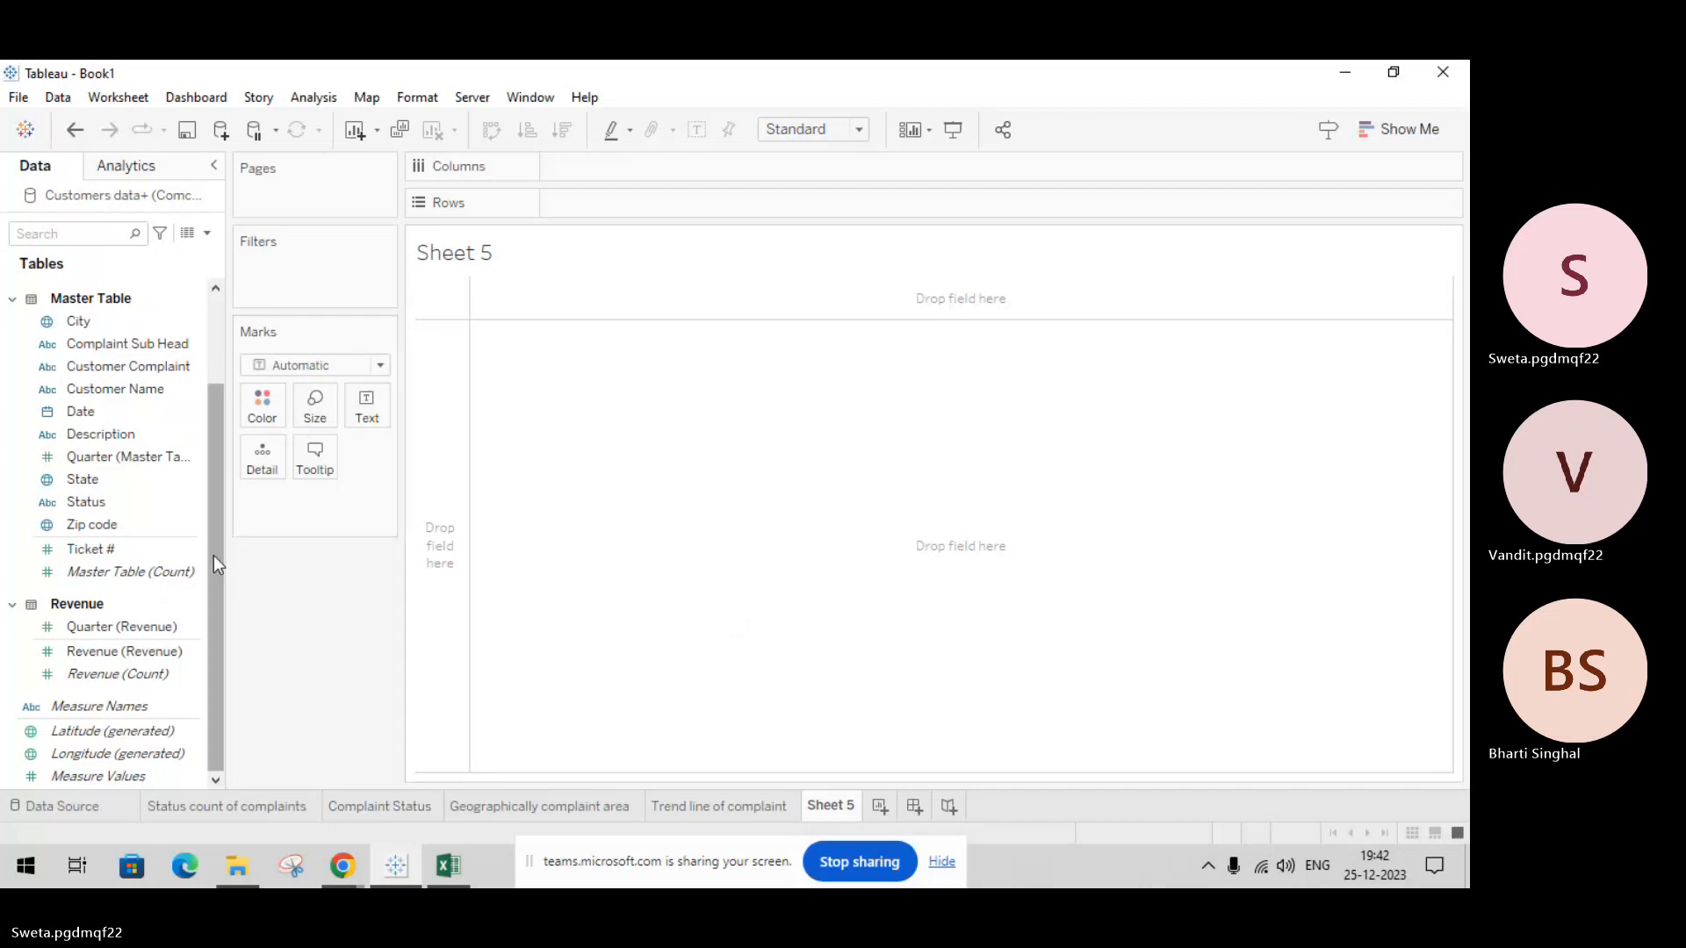
pyautogui.moveTo(212, 555); pyautogui.dragTo(213, 466)
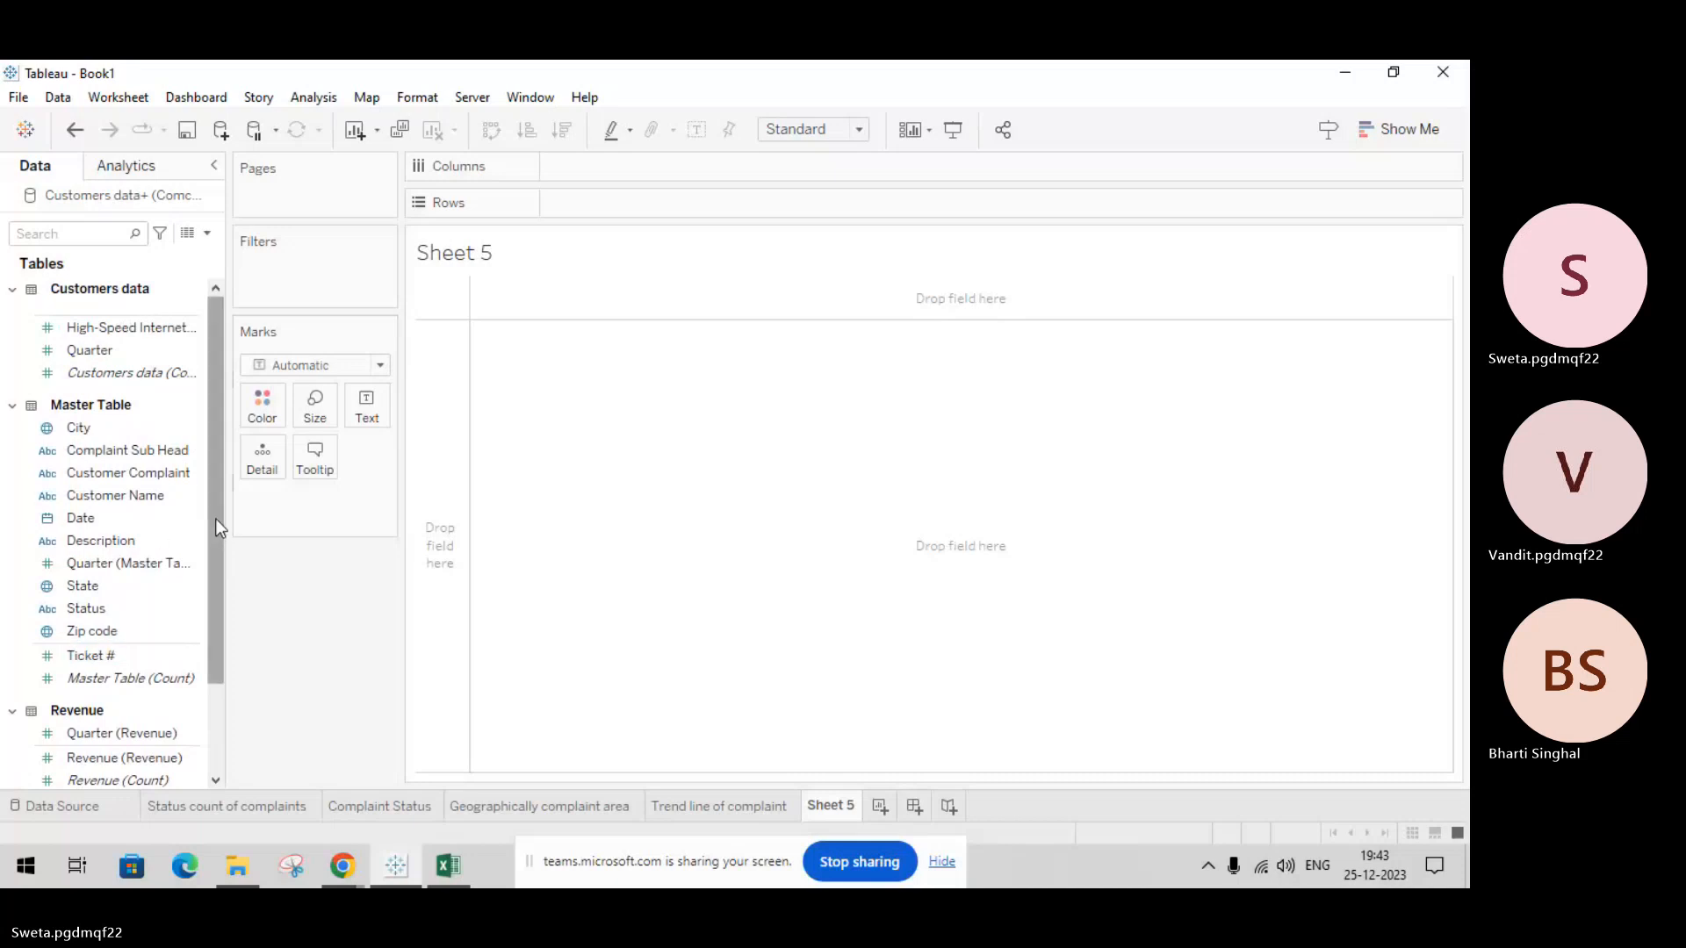
pyautogui.click(167, 330)
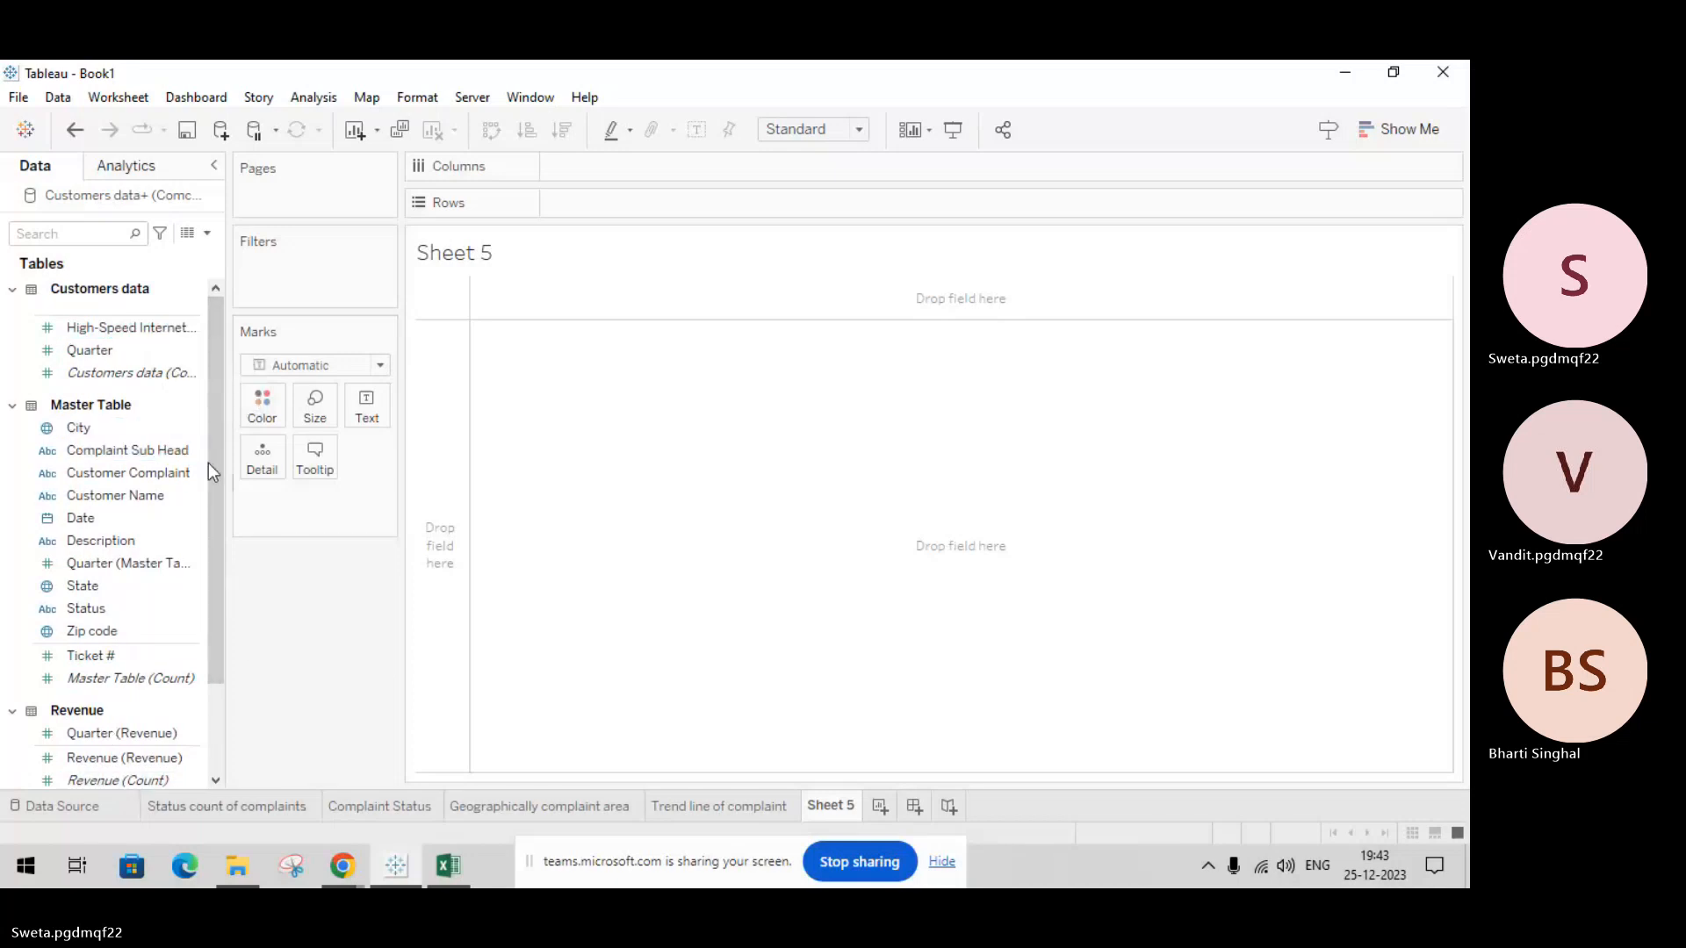
pyautogui.moveTo(209, 472); pyautogui.dragTo(213, 425)
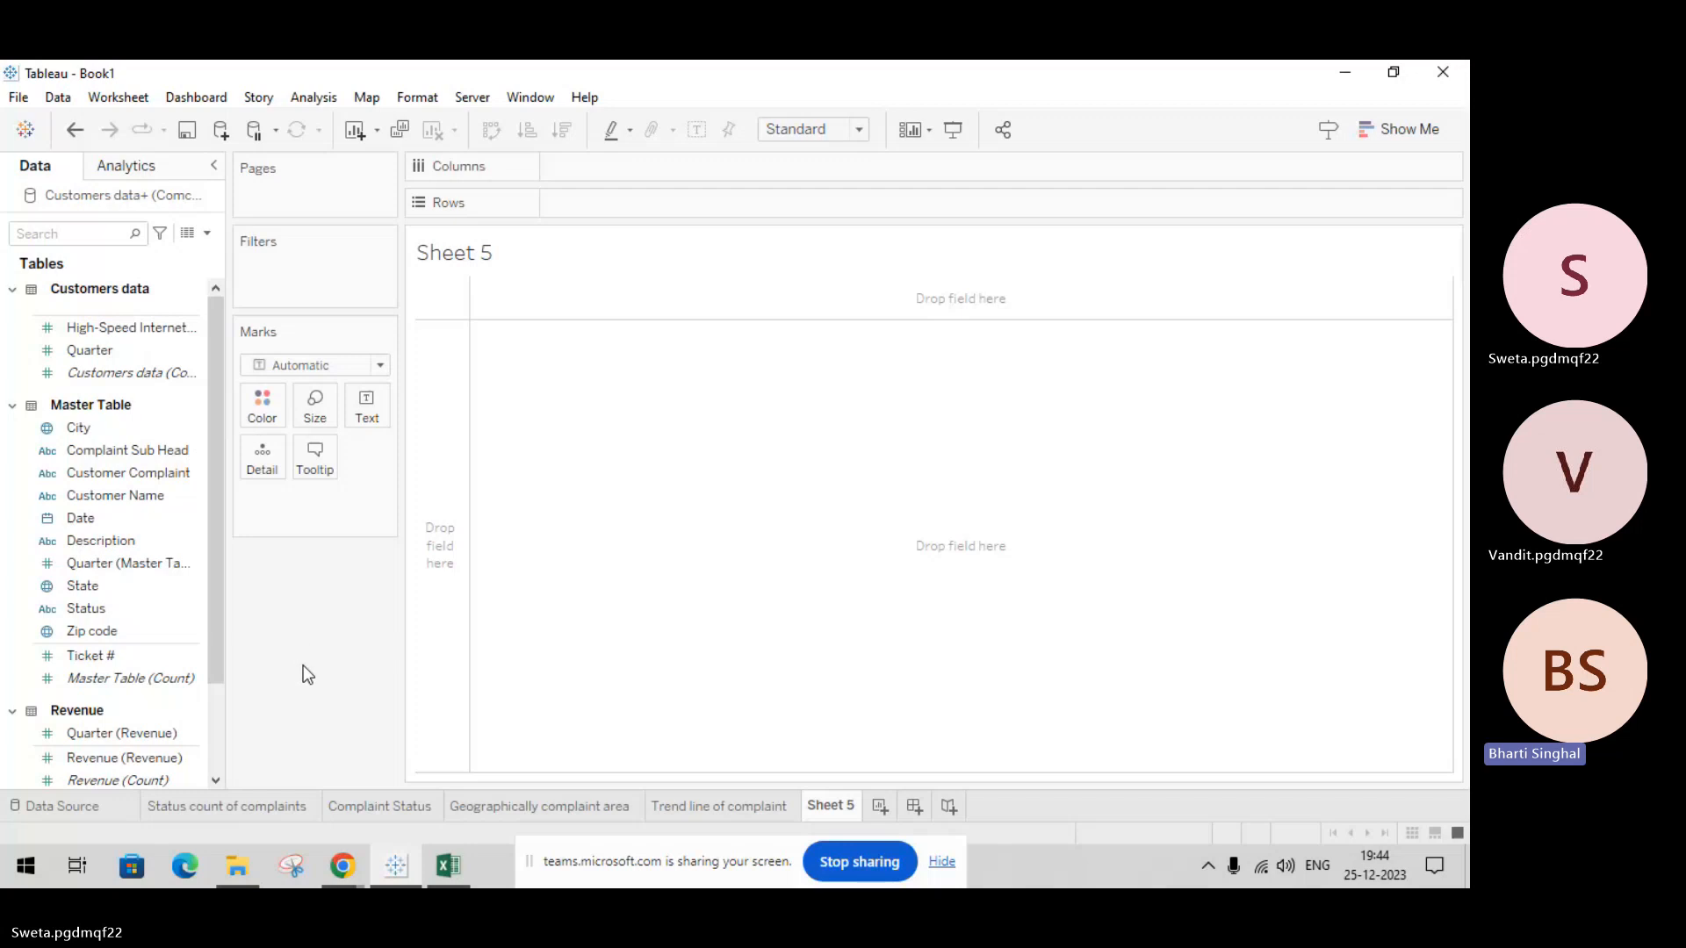
# Step: Return to the Status count of complaints worksheet, then switch to the Microsoft Teams meeting and stop sharing the screen
pyautogui.click(281, 805)
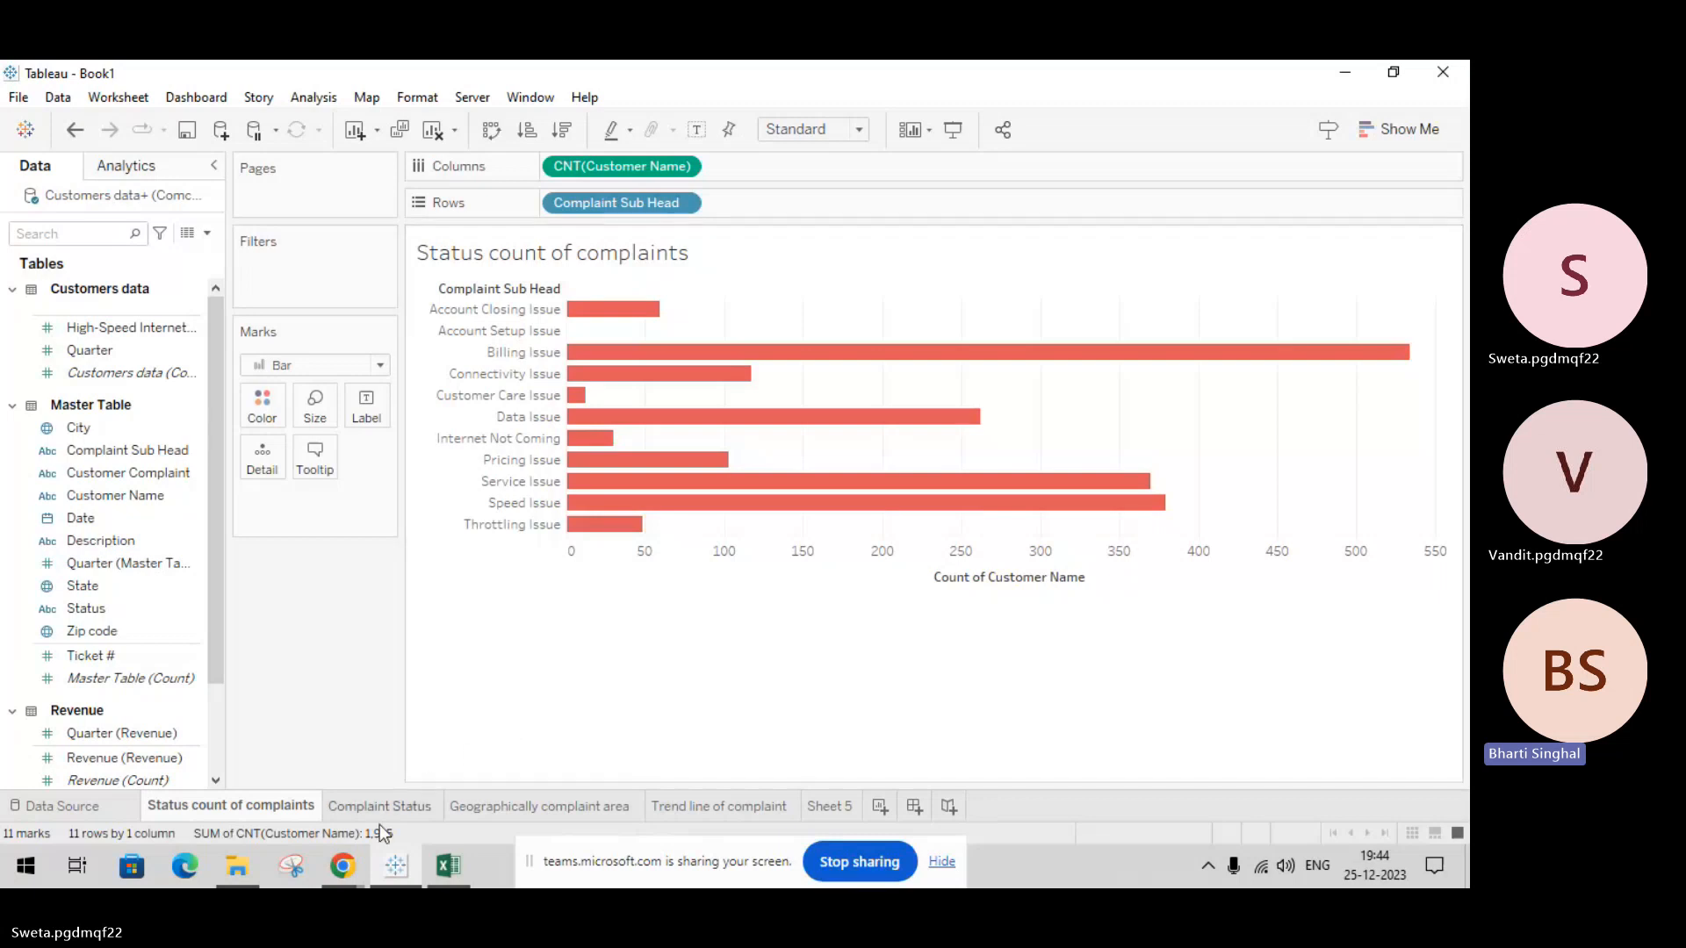
pyautogui.moveTo(346, 866)
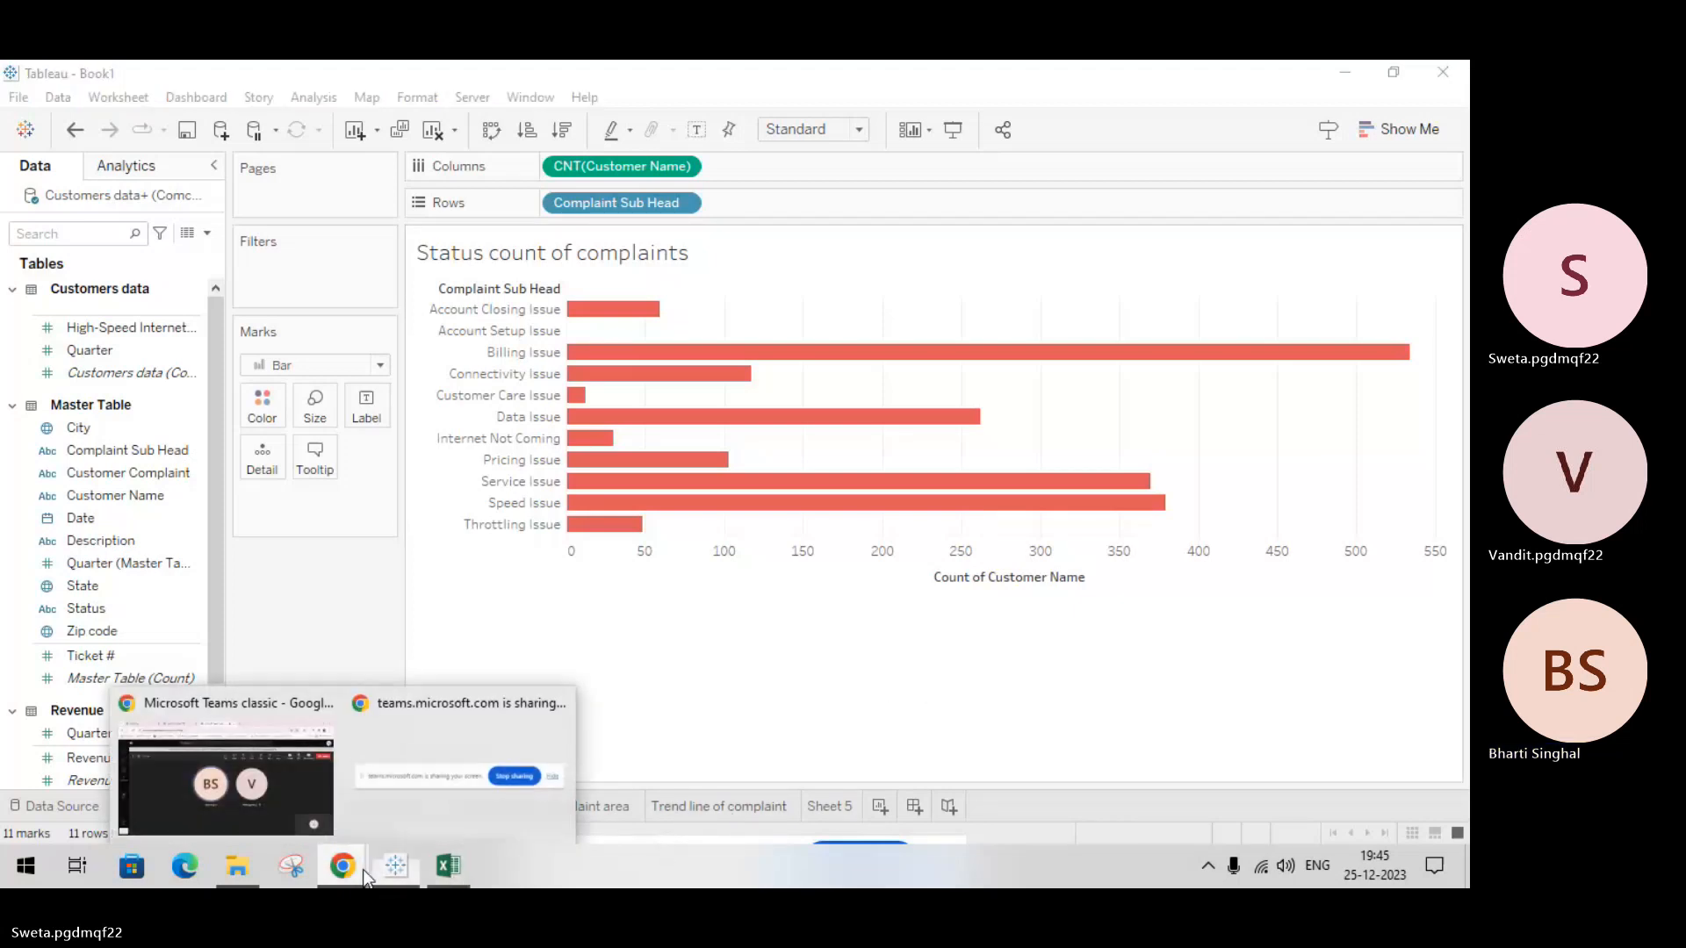
pyautogui.click(312, 805)
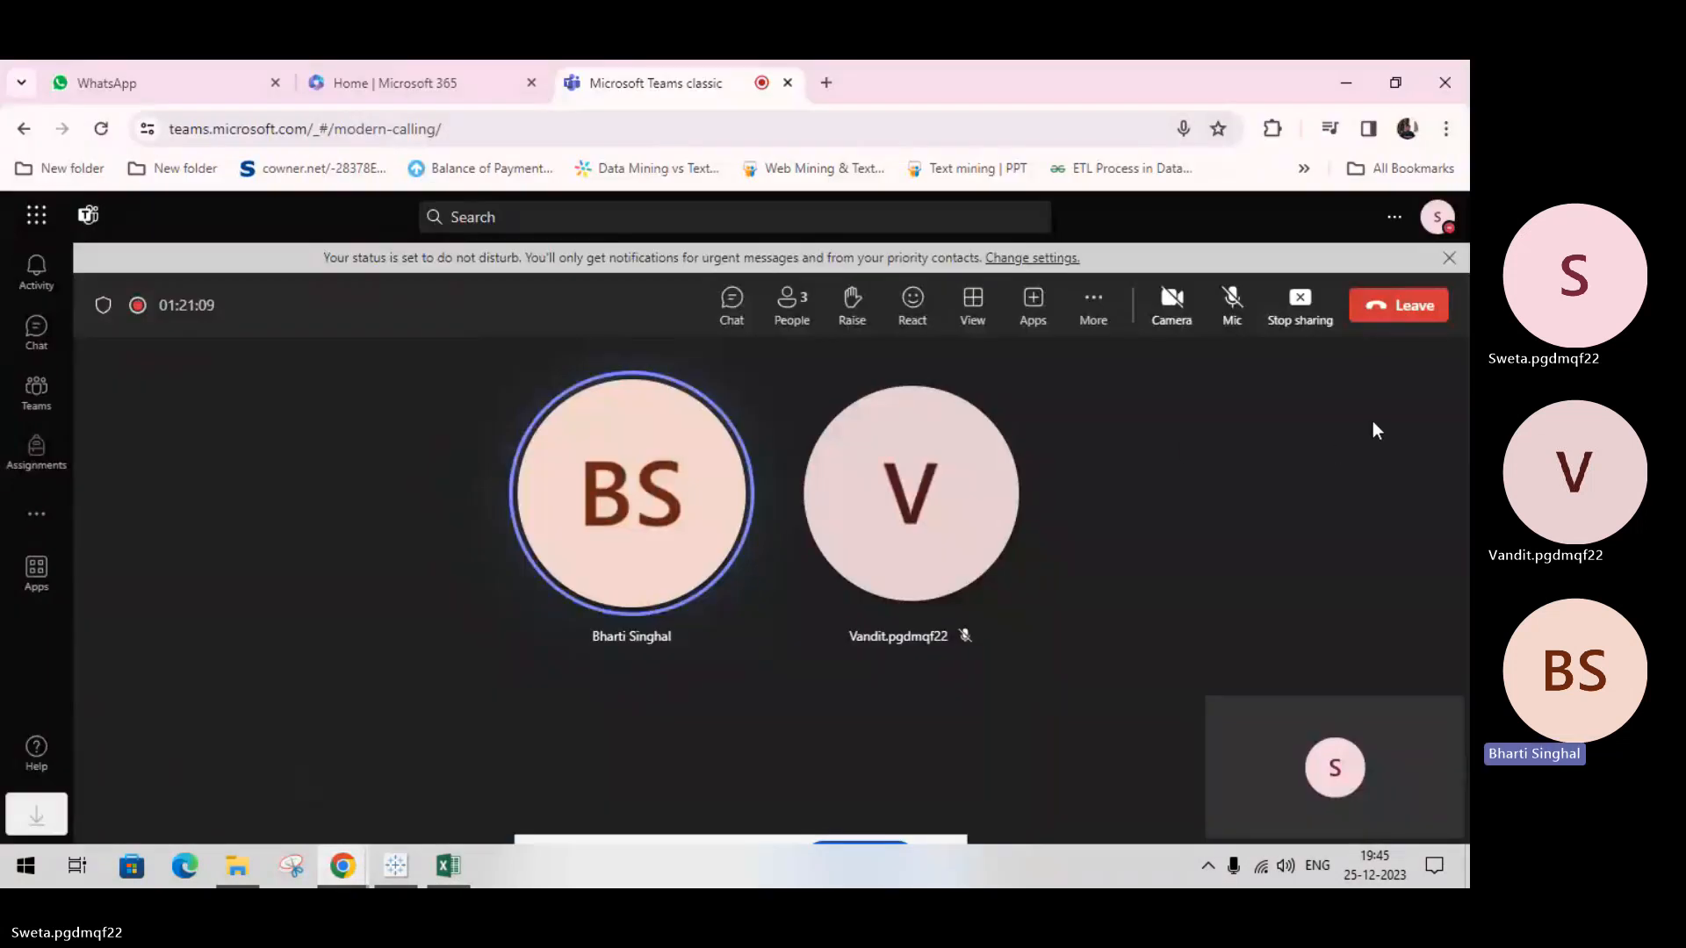
pyautogui.click(1314, 296)
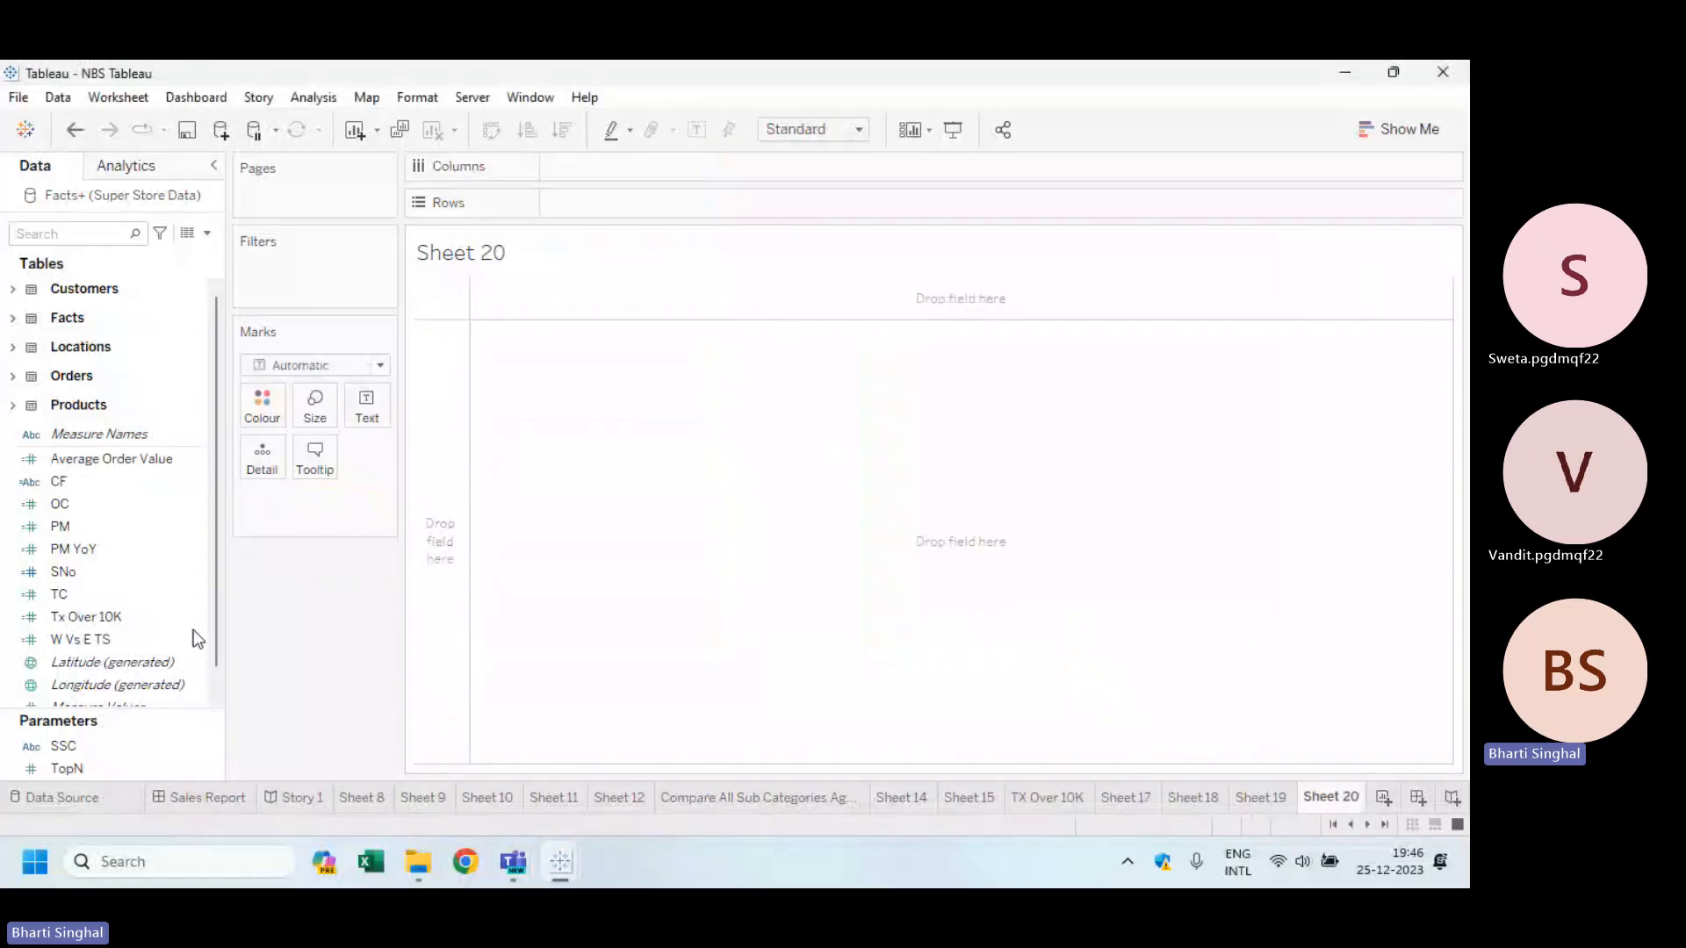
# Step: Build a text table of total Sales by product Sub-Category on the empty Sheet 20 of the NBS Tableau workbook
pyautogui.scroll(-1, 213, 478)
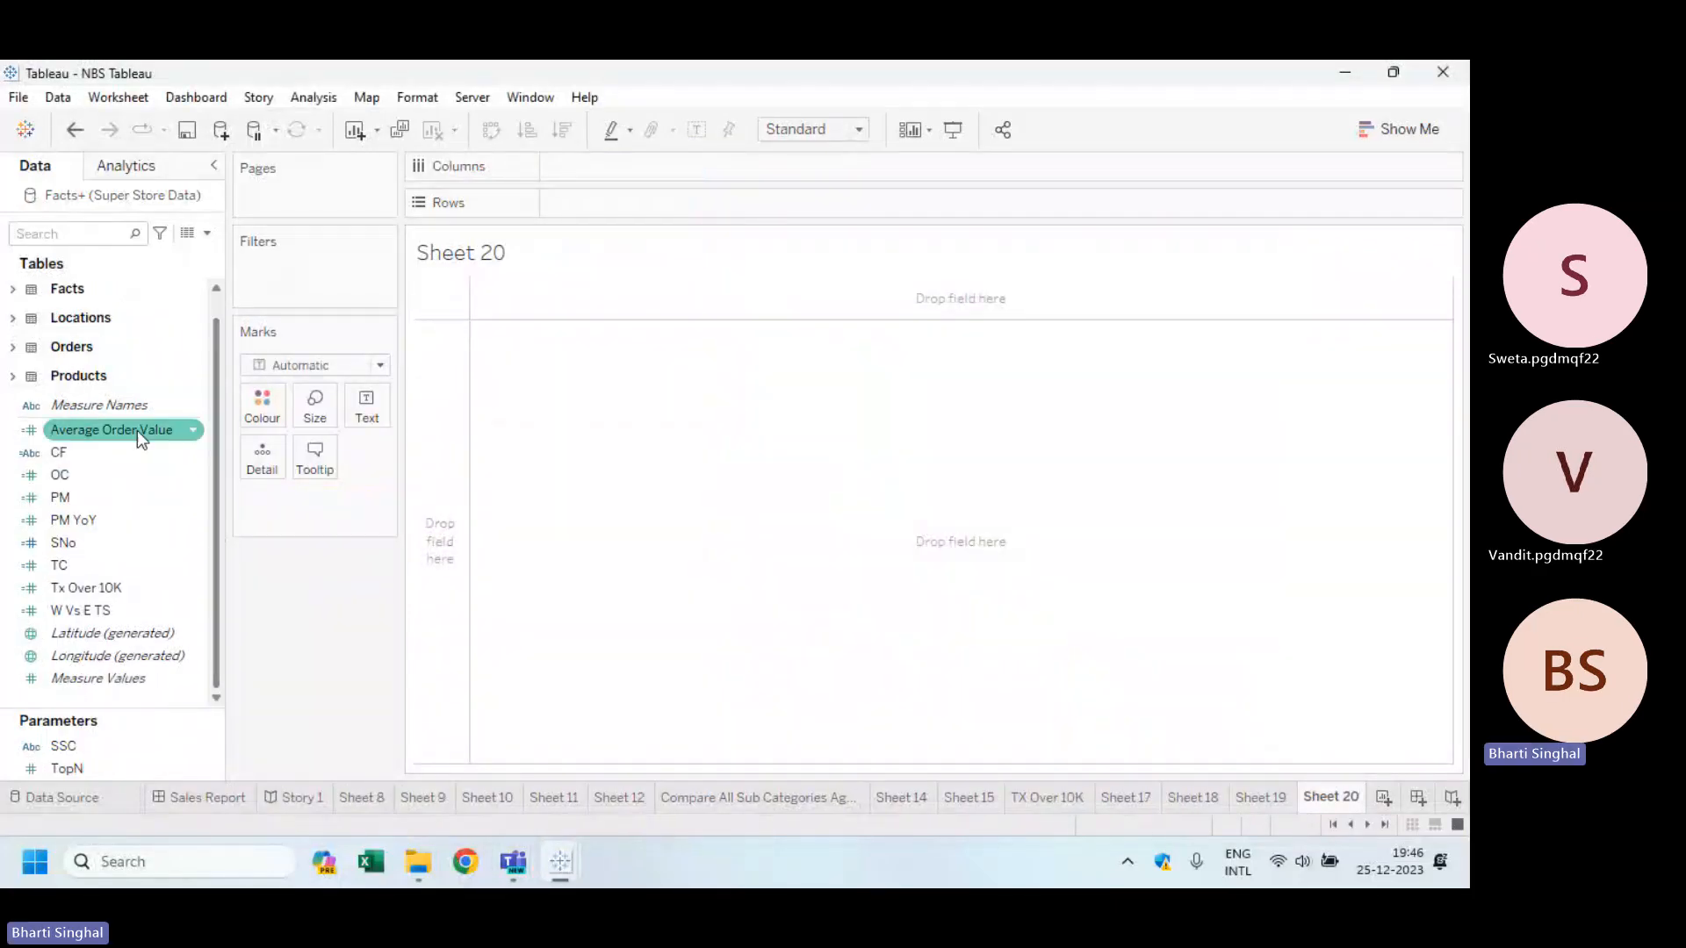
pyautogui.doubleClick(85, 378)
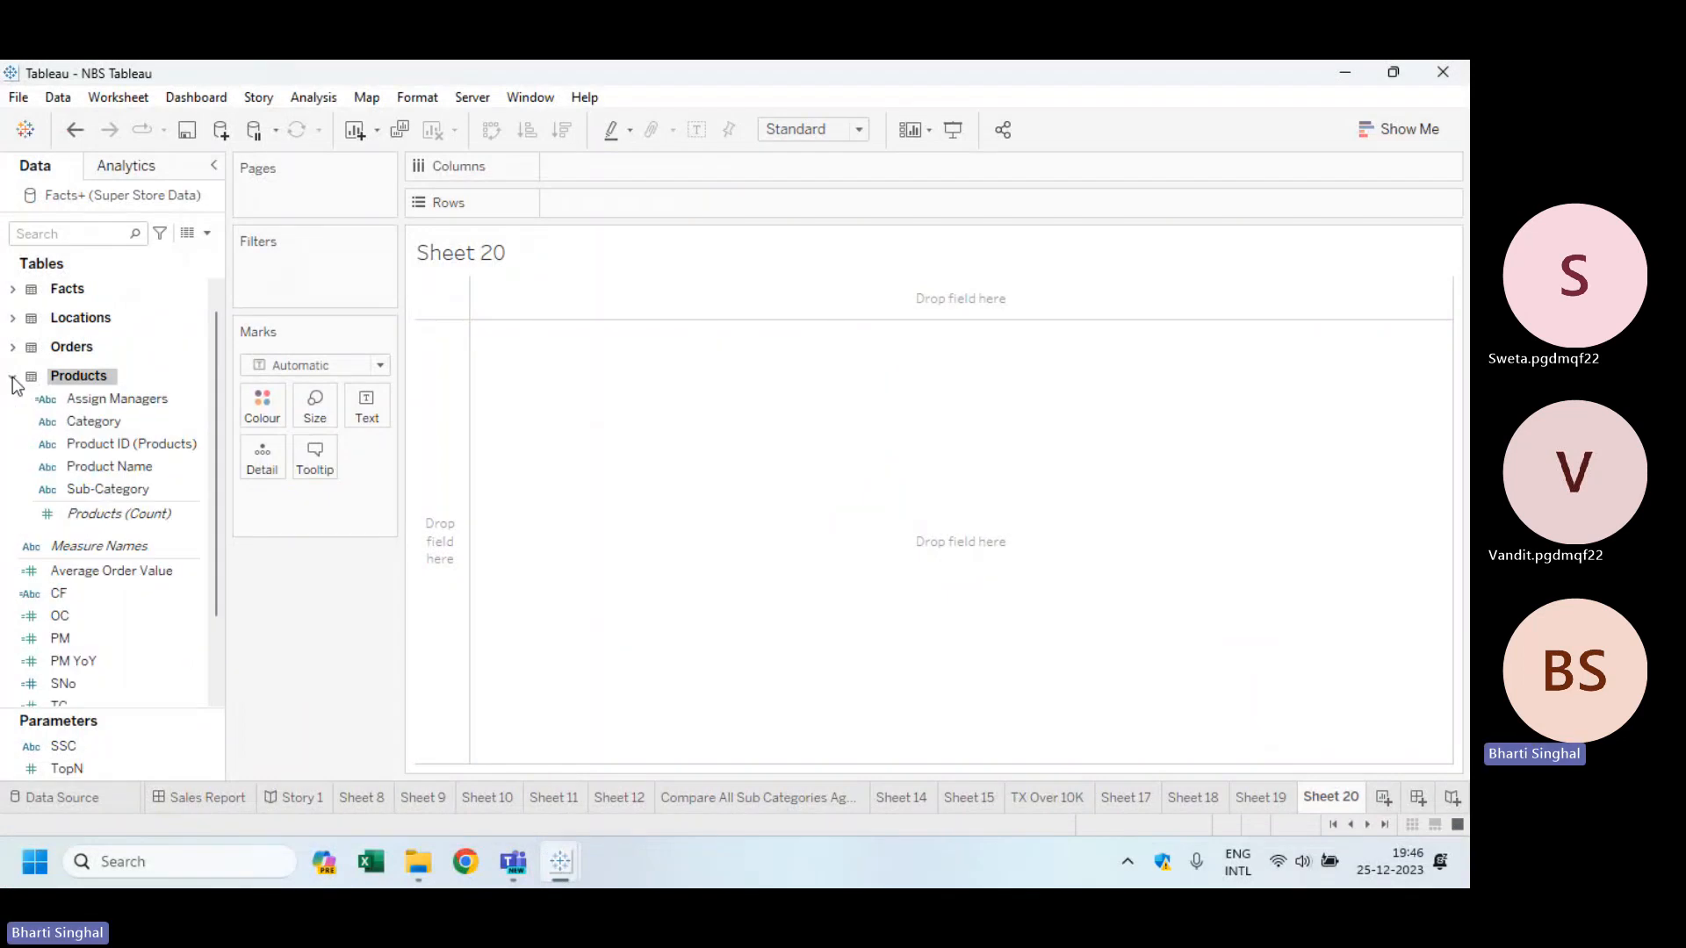
pyautogui.click(98, 490)
pyautogui.doubleClick(98, 490)
pyautogui.click(14, 289)
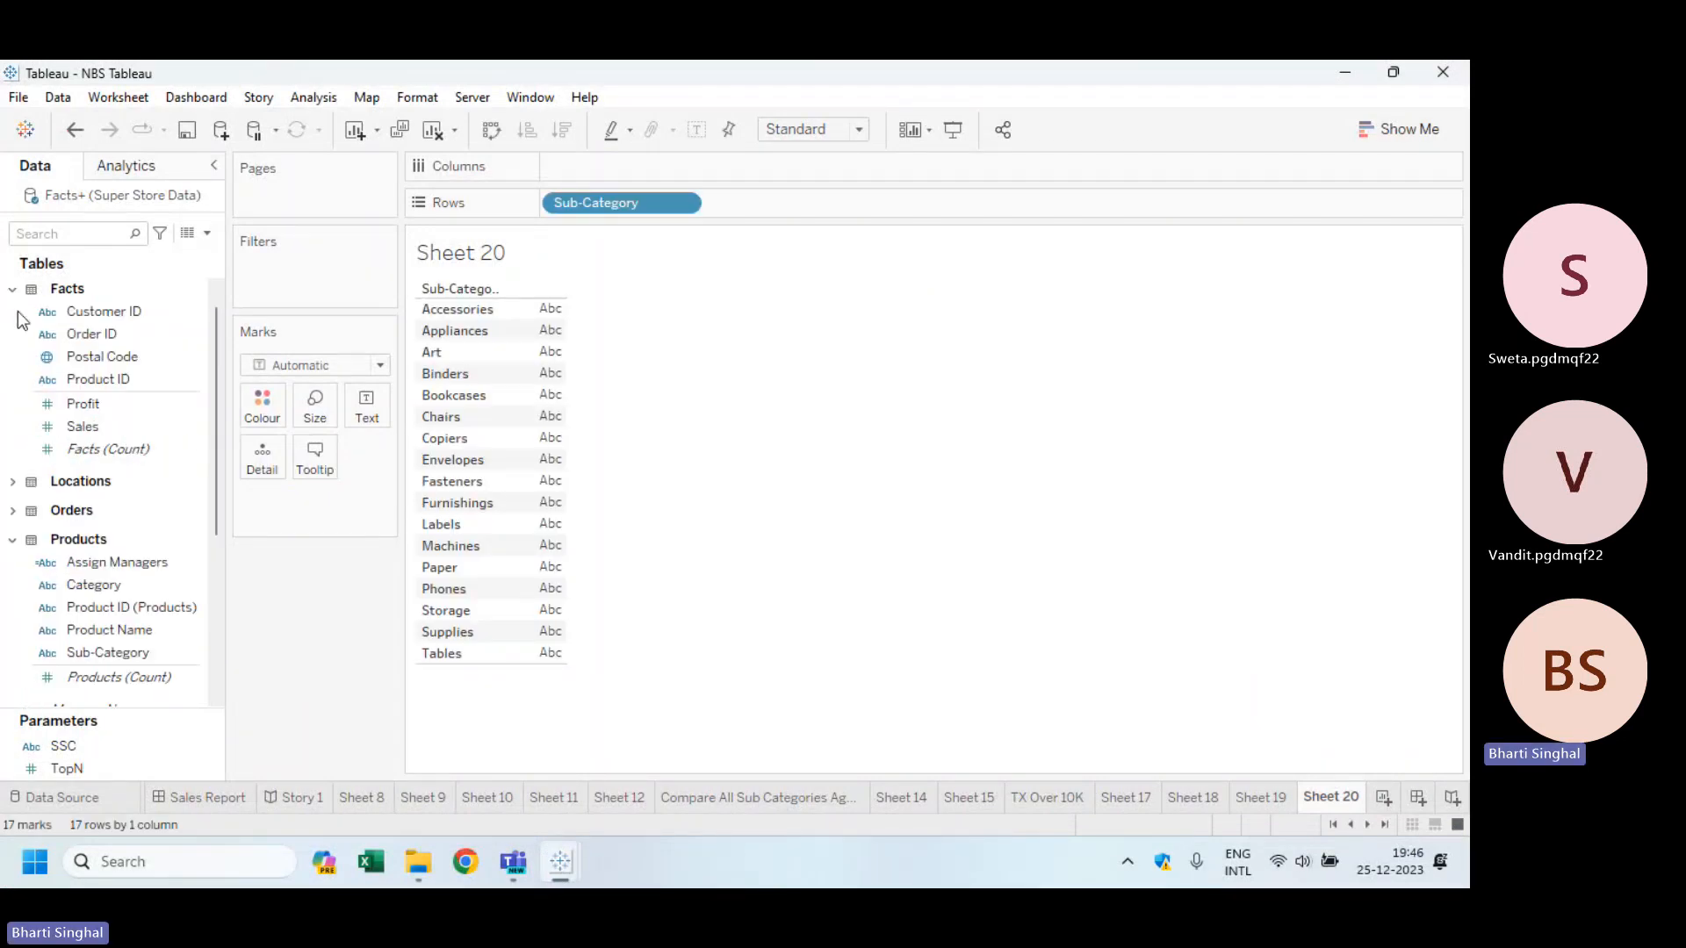
pyautogui.doubleClick(103, 428)
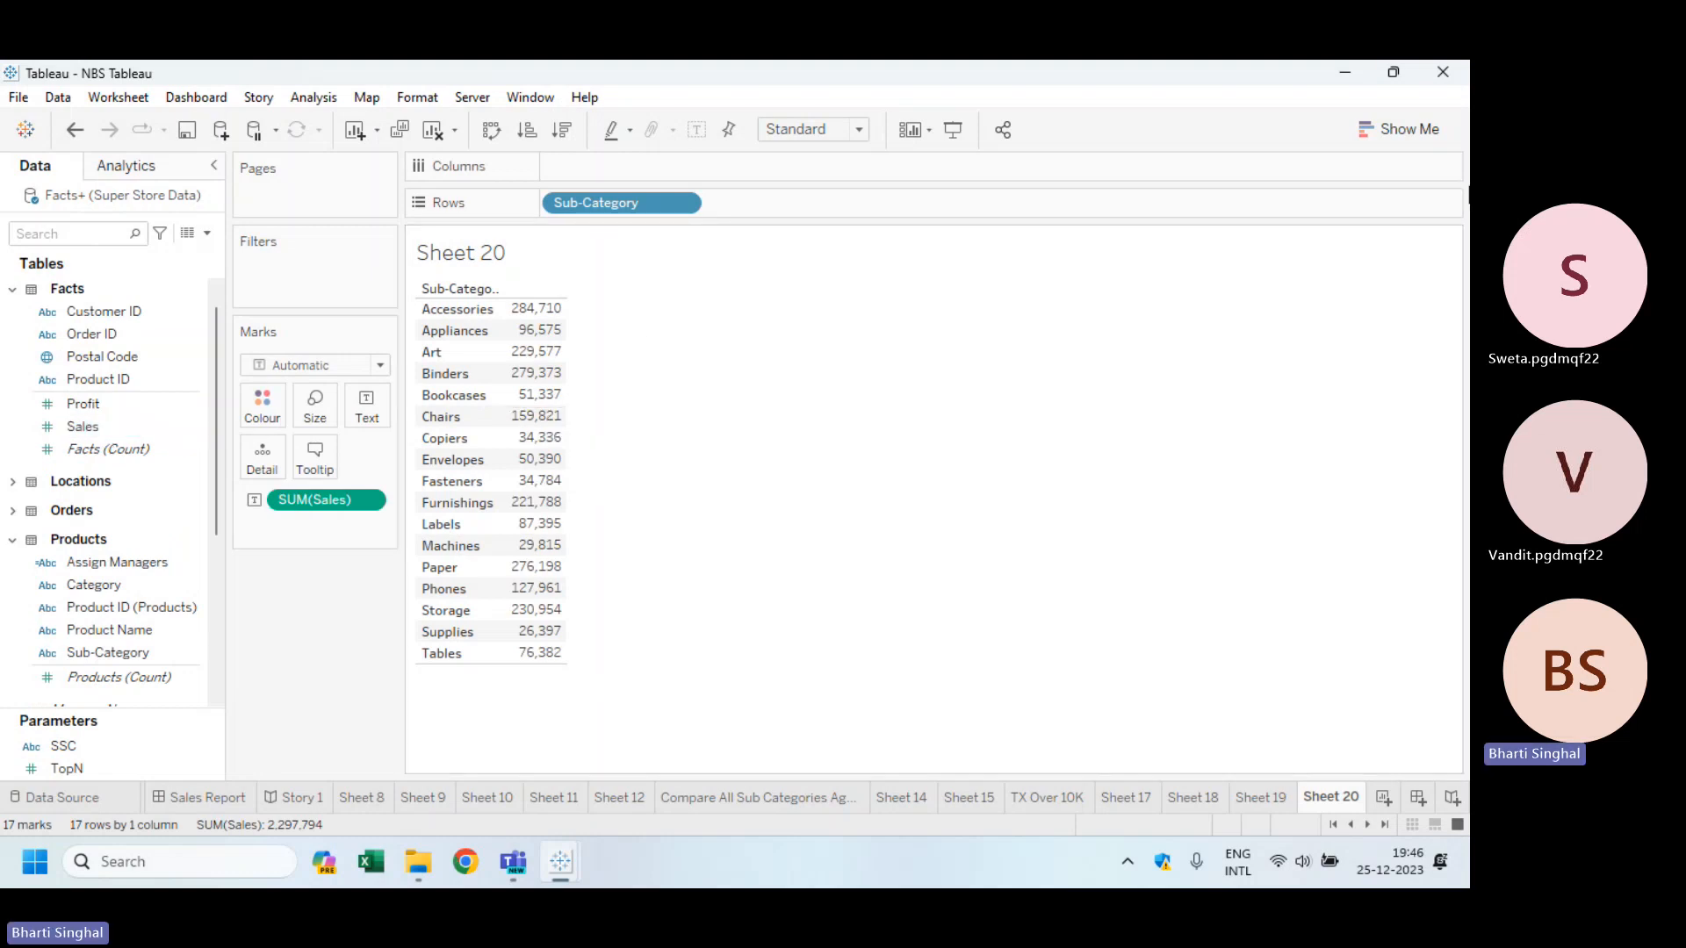
# Step: Convert the Sub-Category sales table on Sheet 20 into a horizontal bar chart and inspect its bars
pyautogui.click(1445, 125)
pyautogui.click(1303, 295)
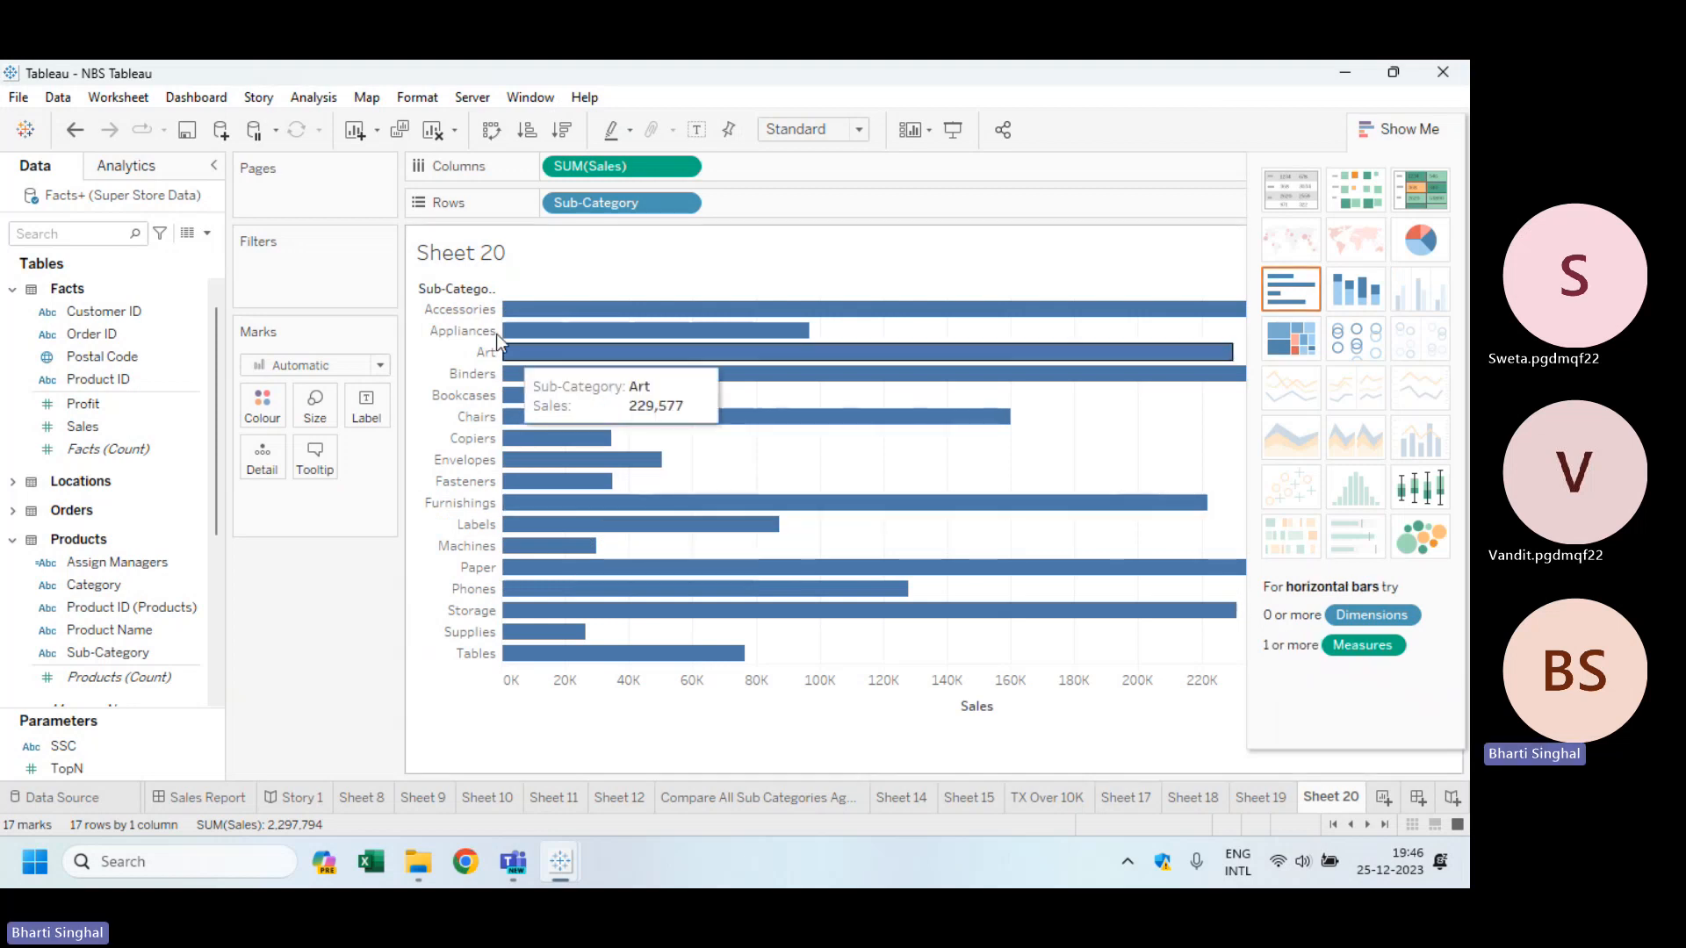
pyautogui.moveTo(515, 312)
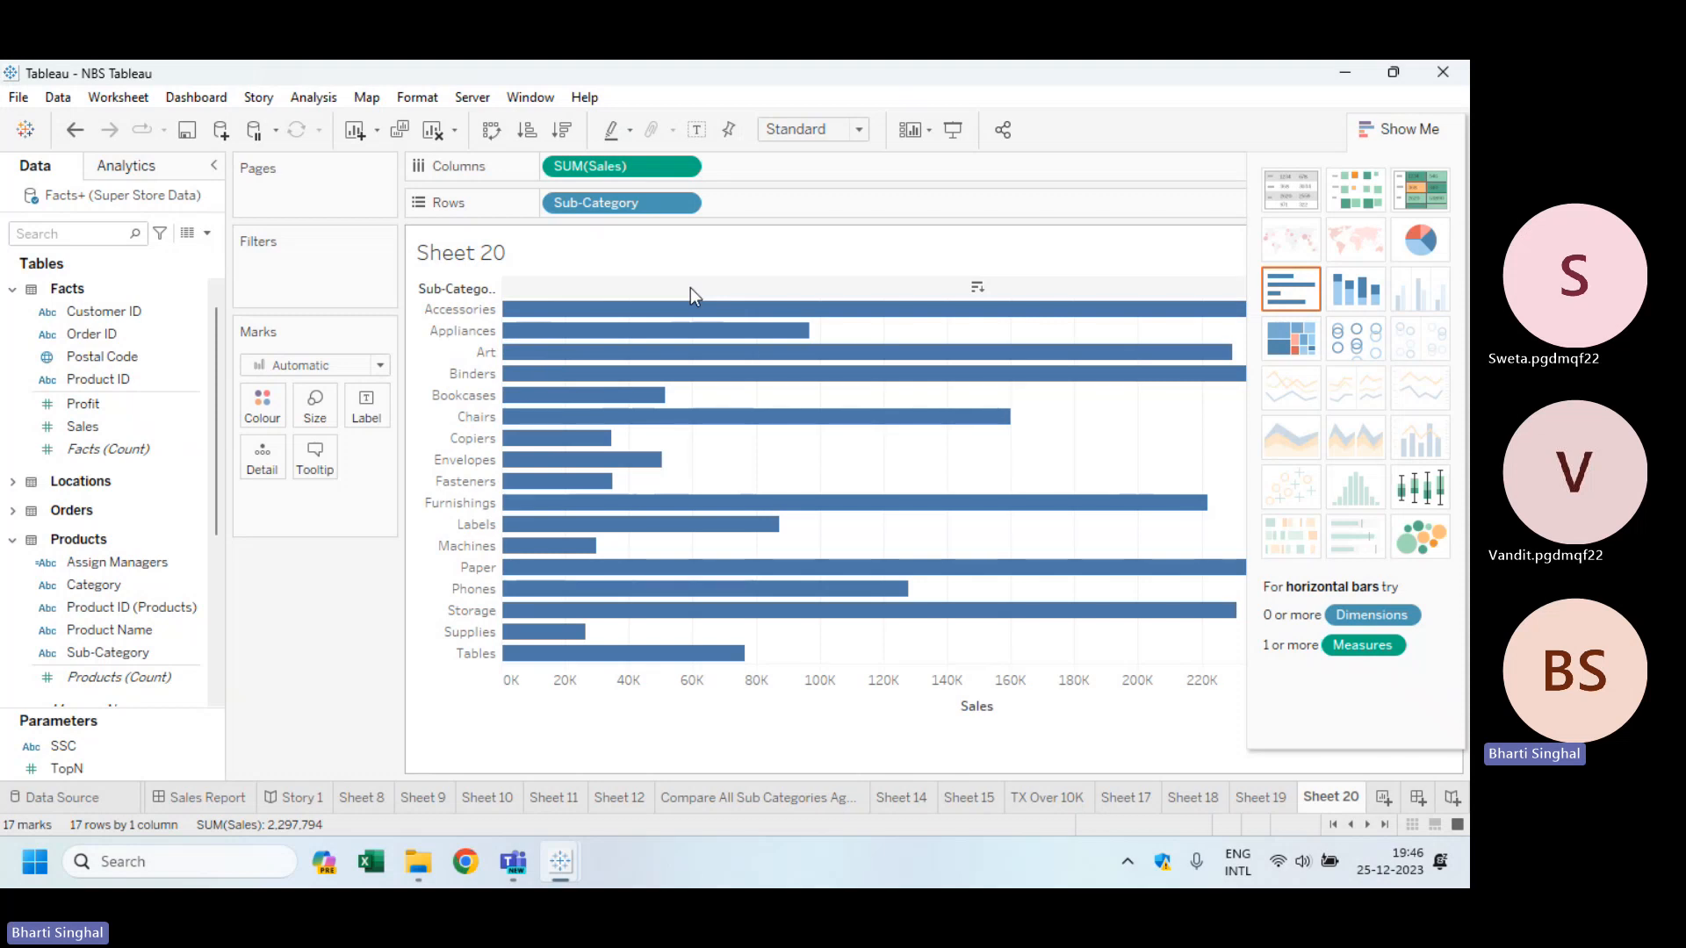
pyautogui.moveTo(601, 604)
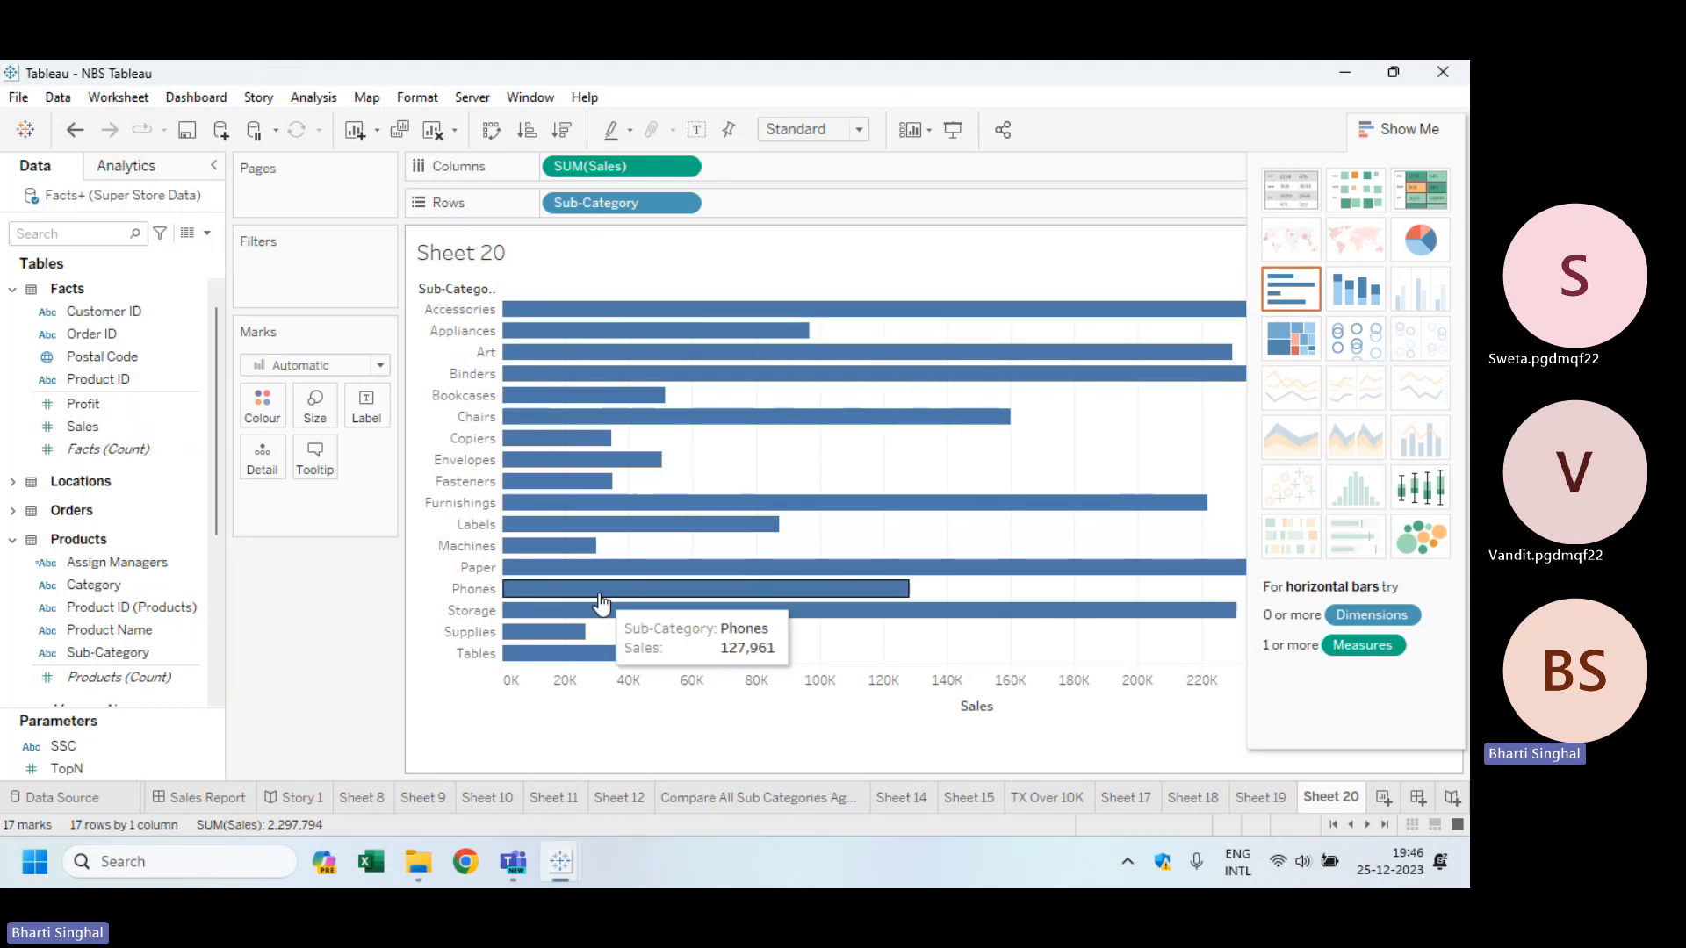
pyautogui.moveTo(543, 475)
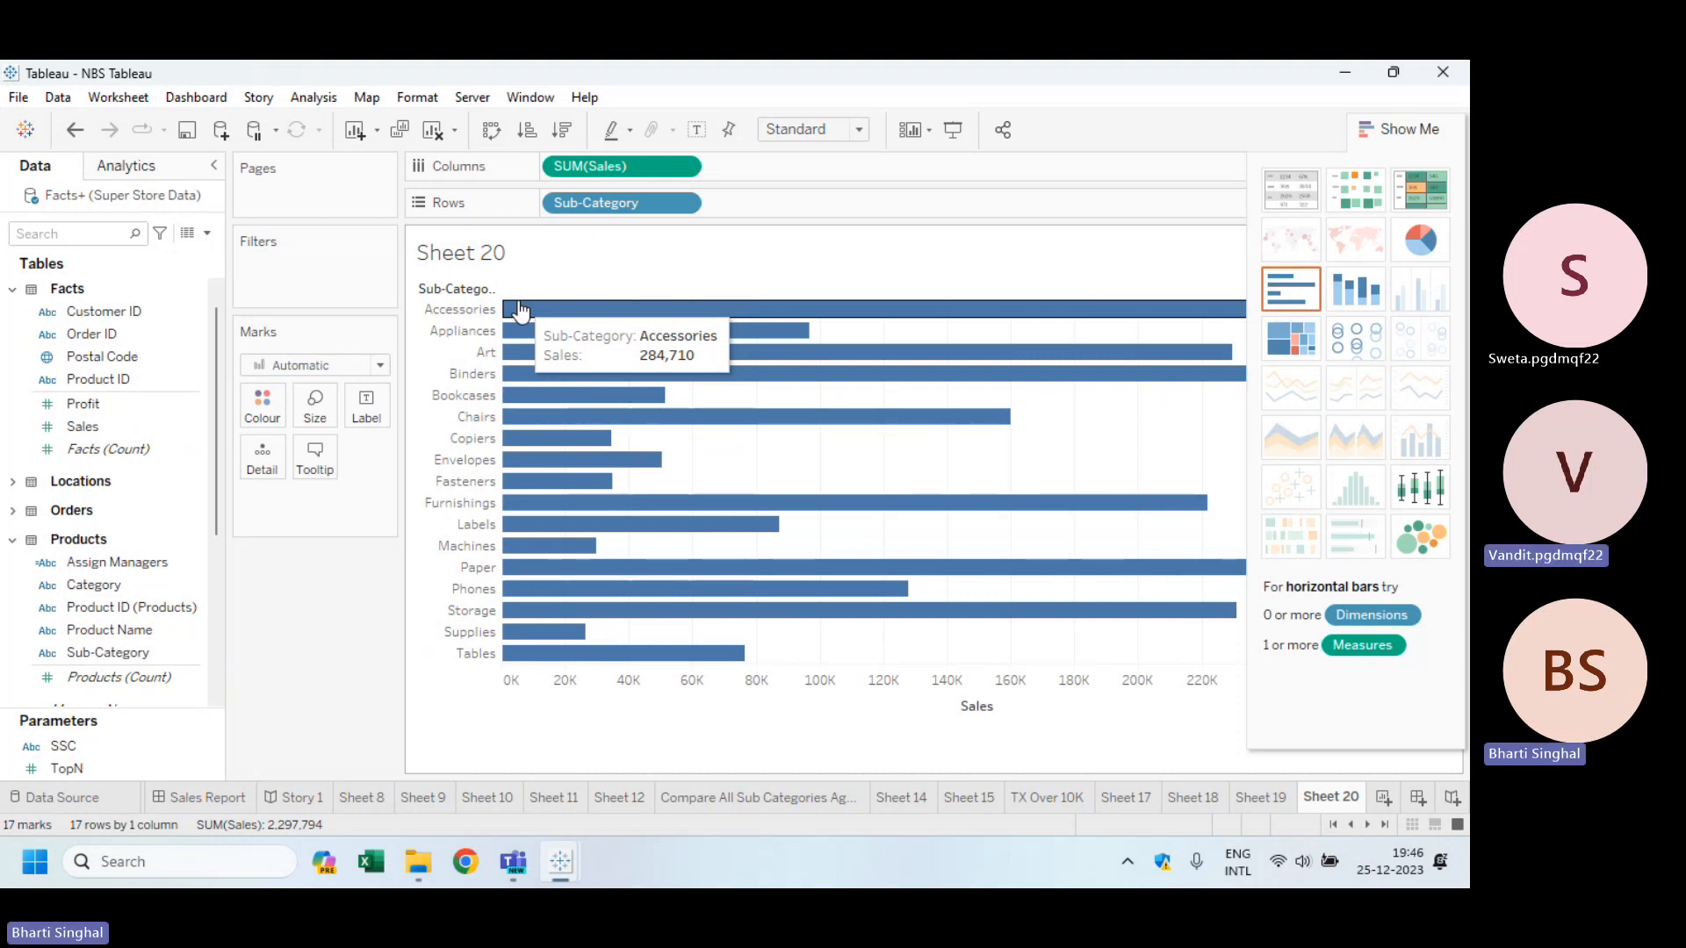
pyautogui.click(1421, 130)
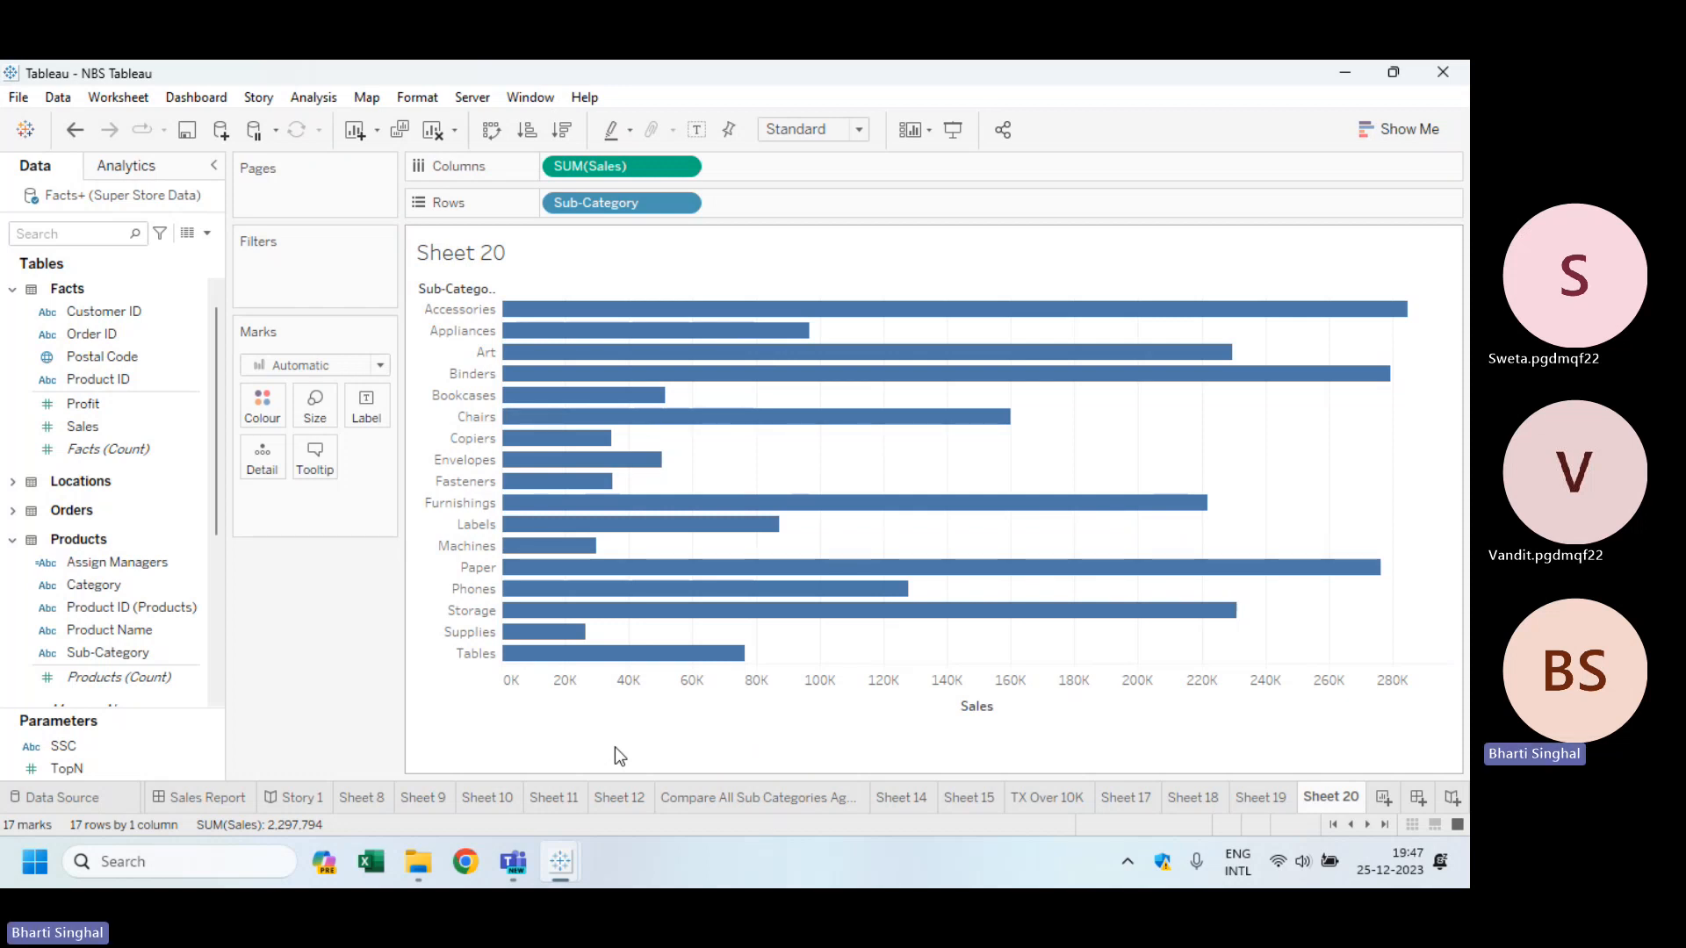
pyautogui.moveTo(571, 389)
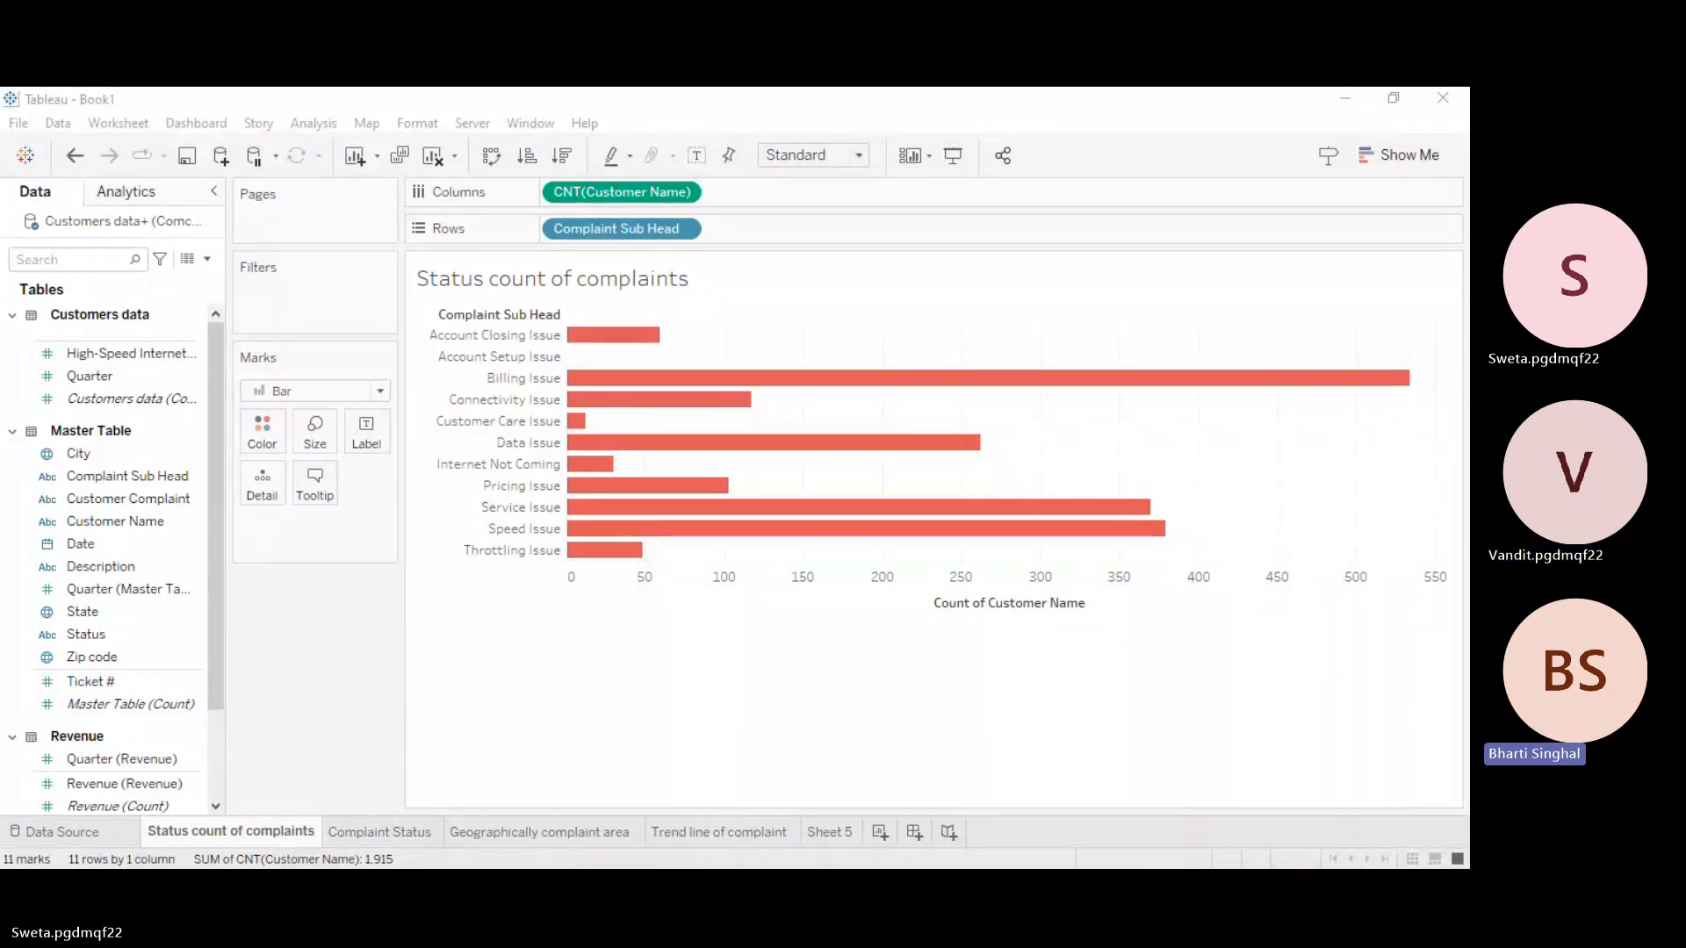
pyautogui.hotkey('alt', 'Tab')
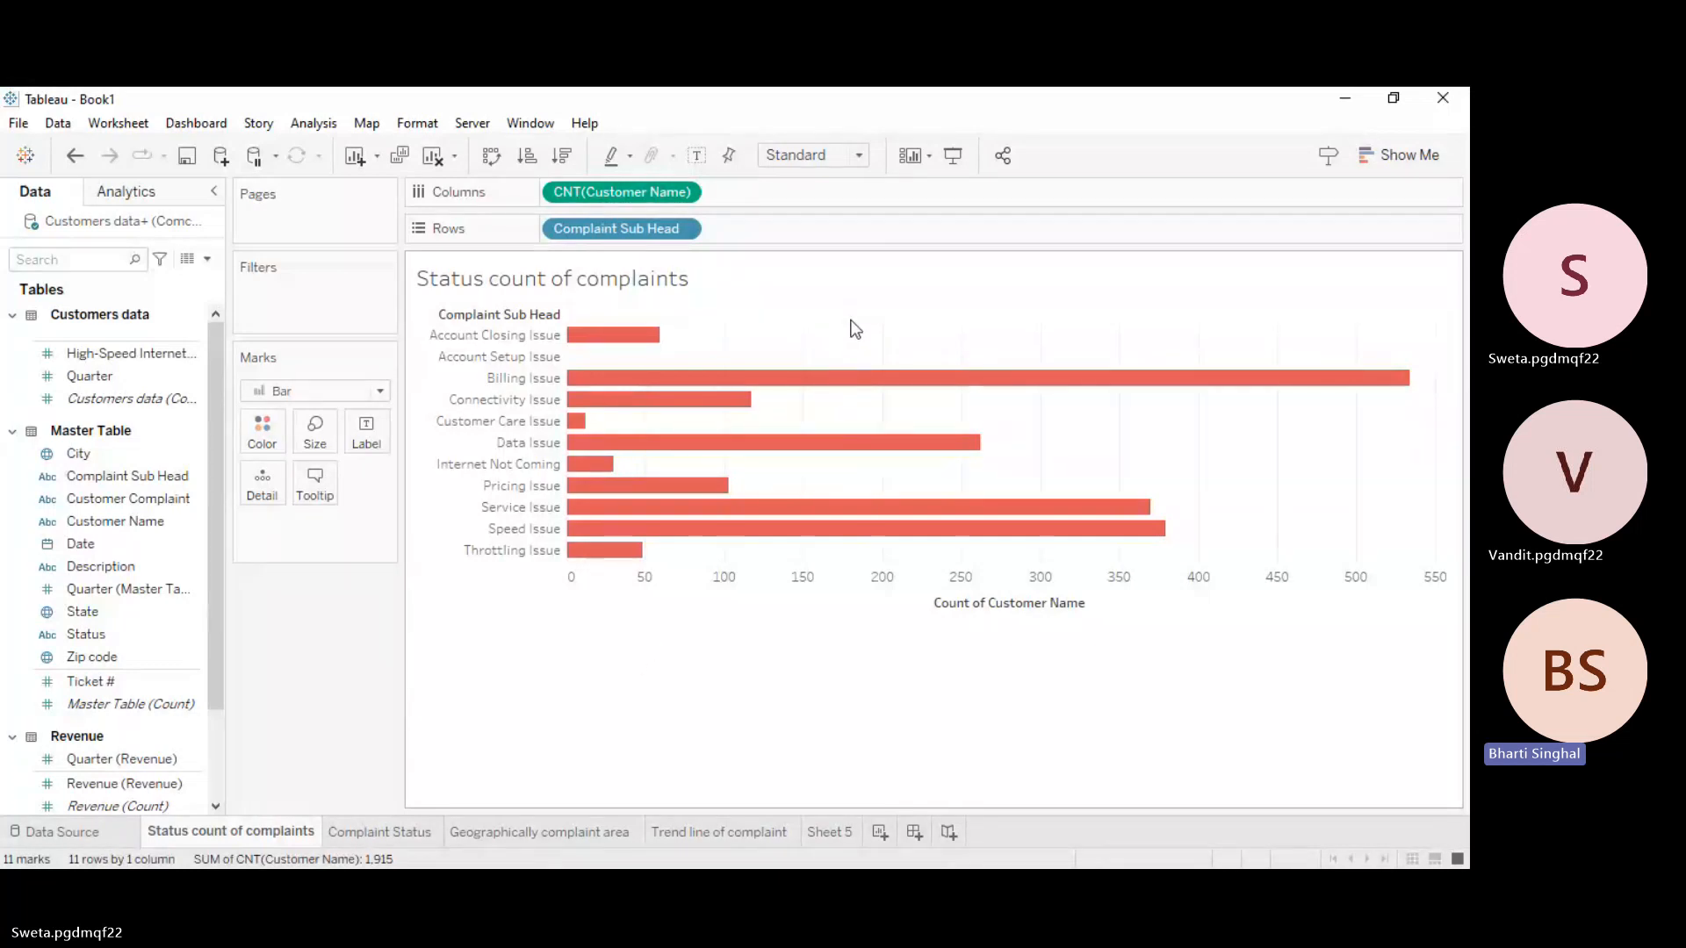
pyautogui.moveTo(871, 387)
pyautogui.click(373, 889)
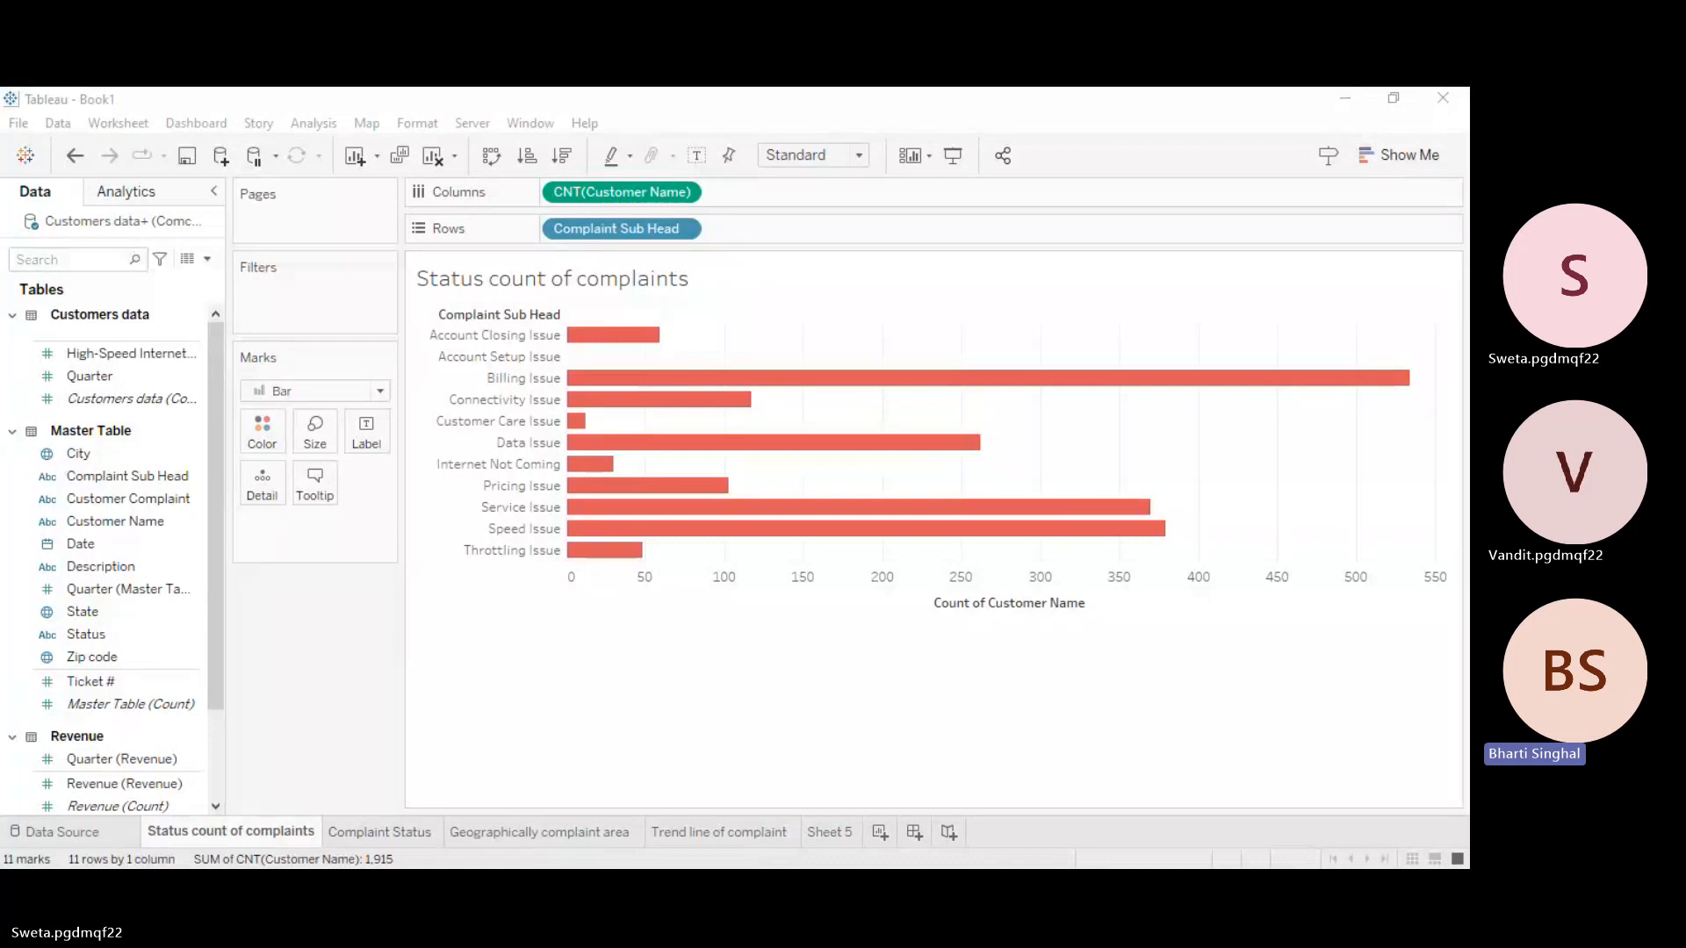
pyautogui.hotkey('alt', 'Tab')
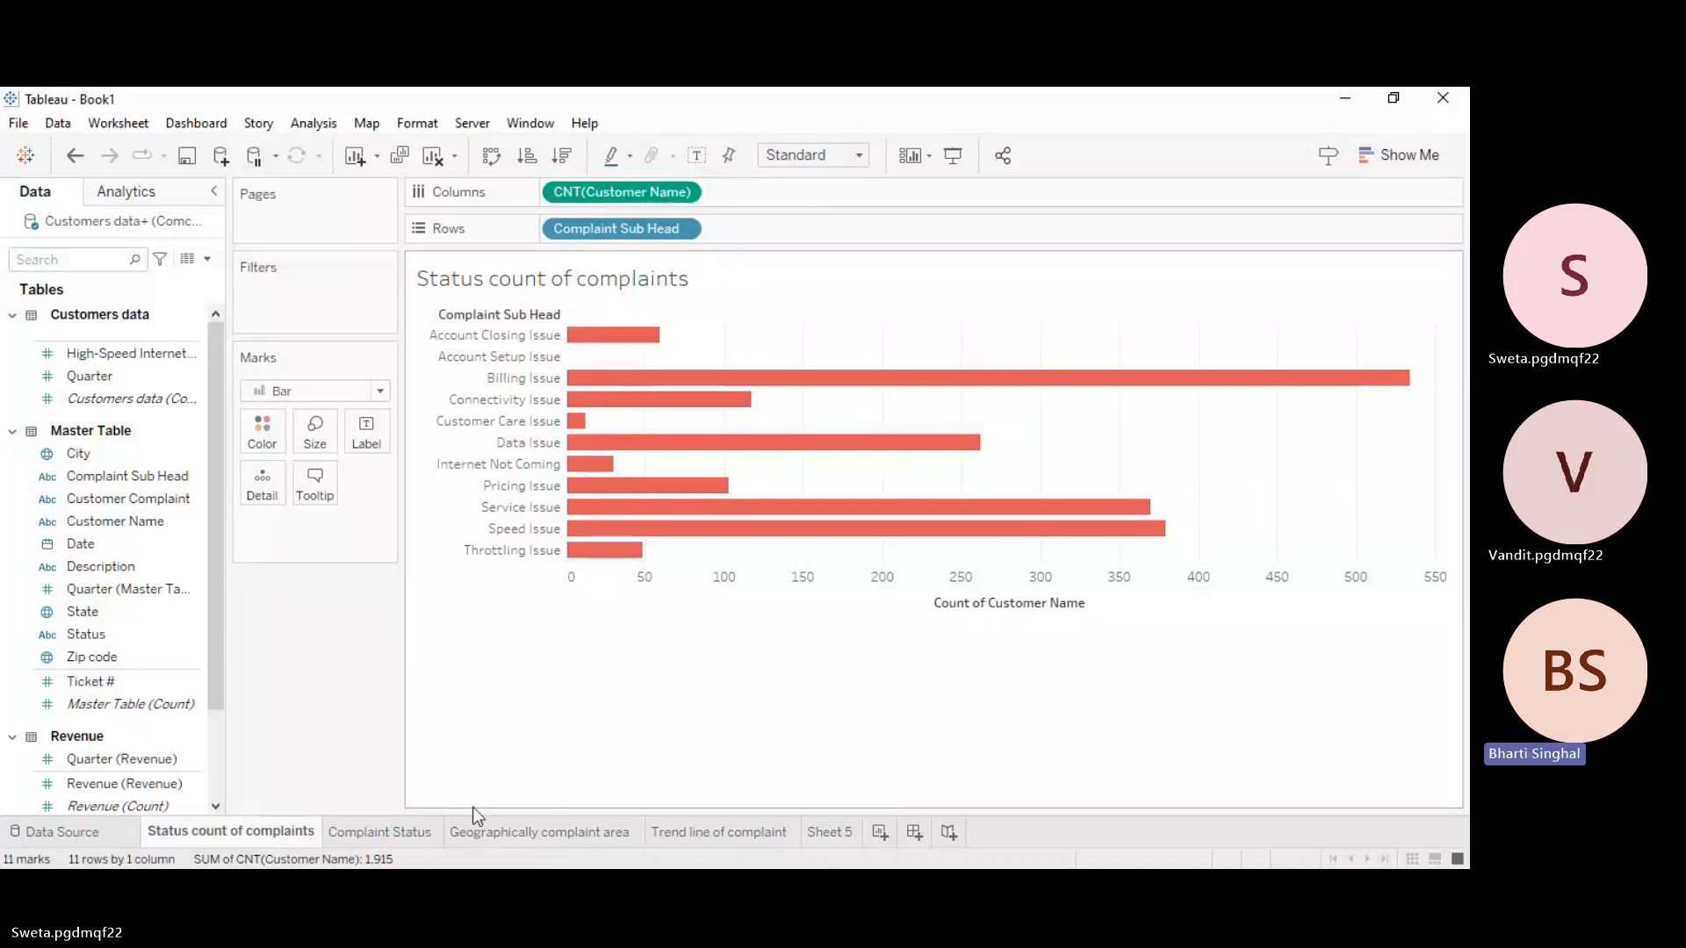
pyautogui.click(439, 882)
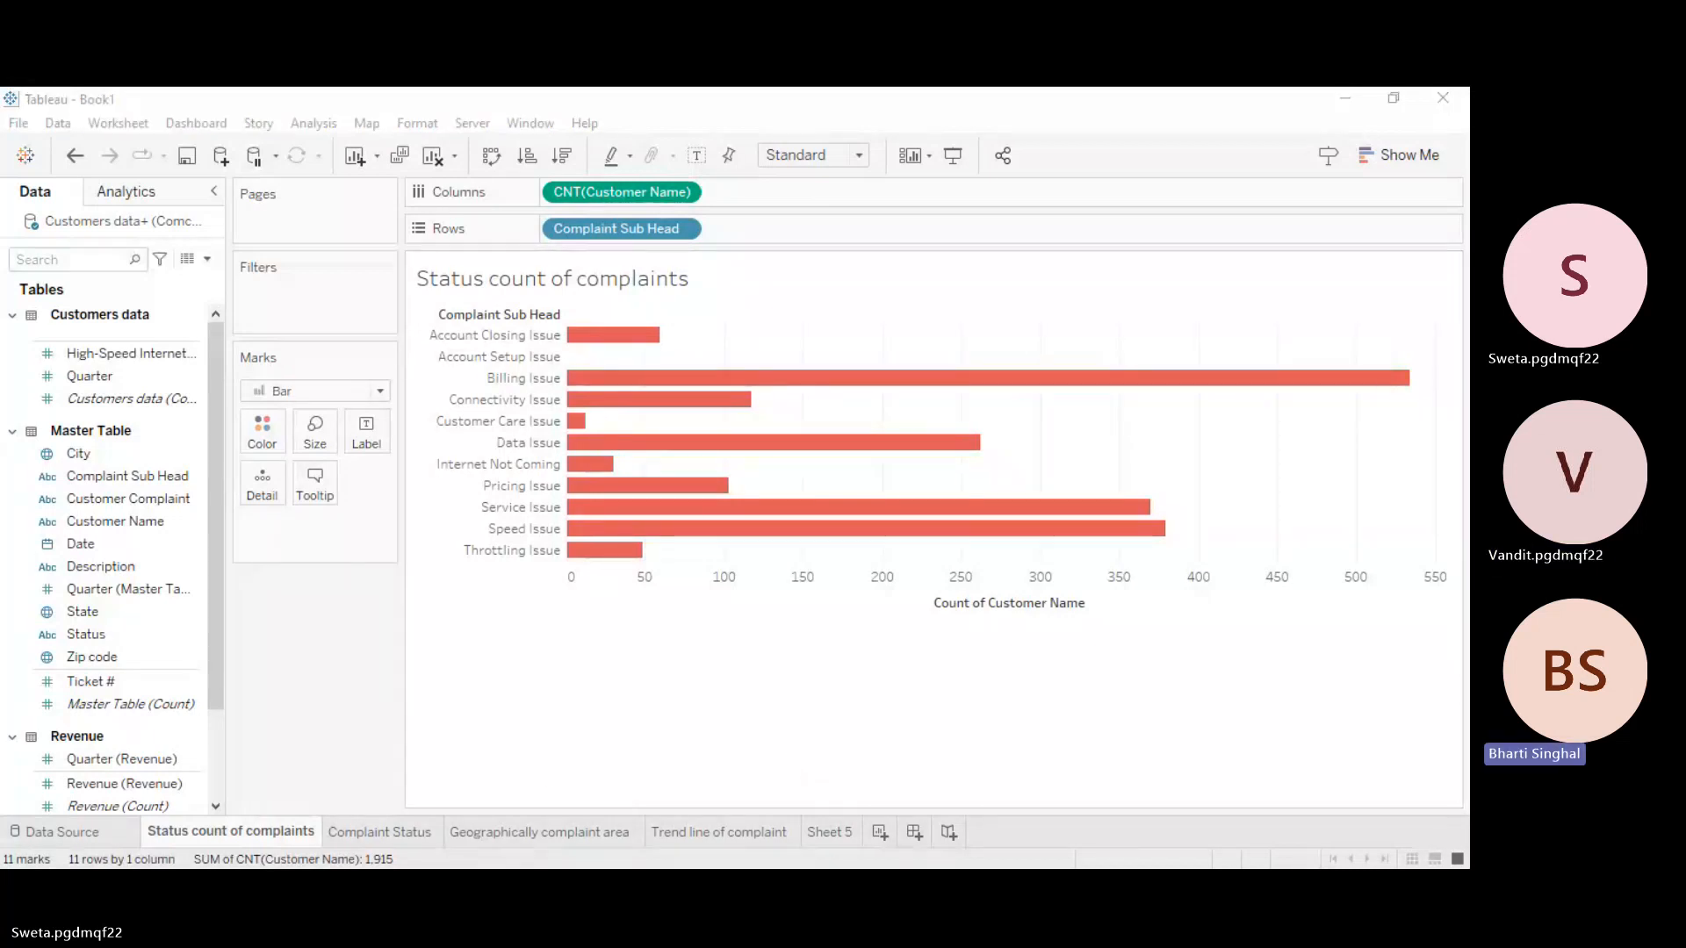
pyautogui.click(515, 716)
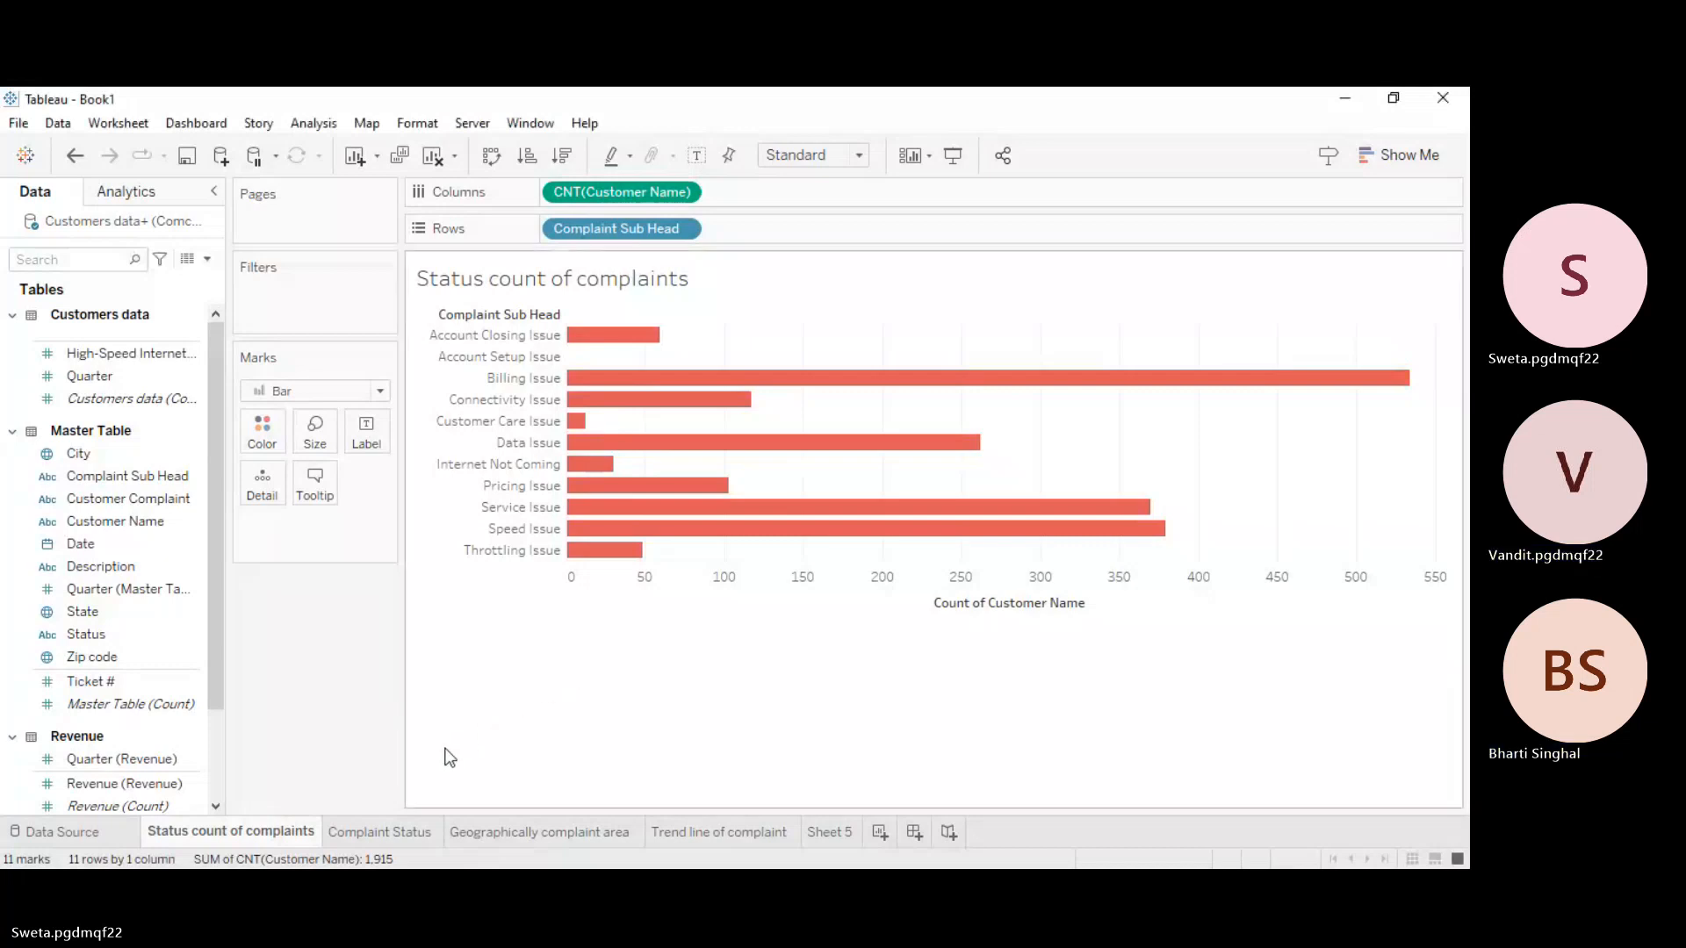
pyautogui.click(395, 883)
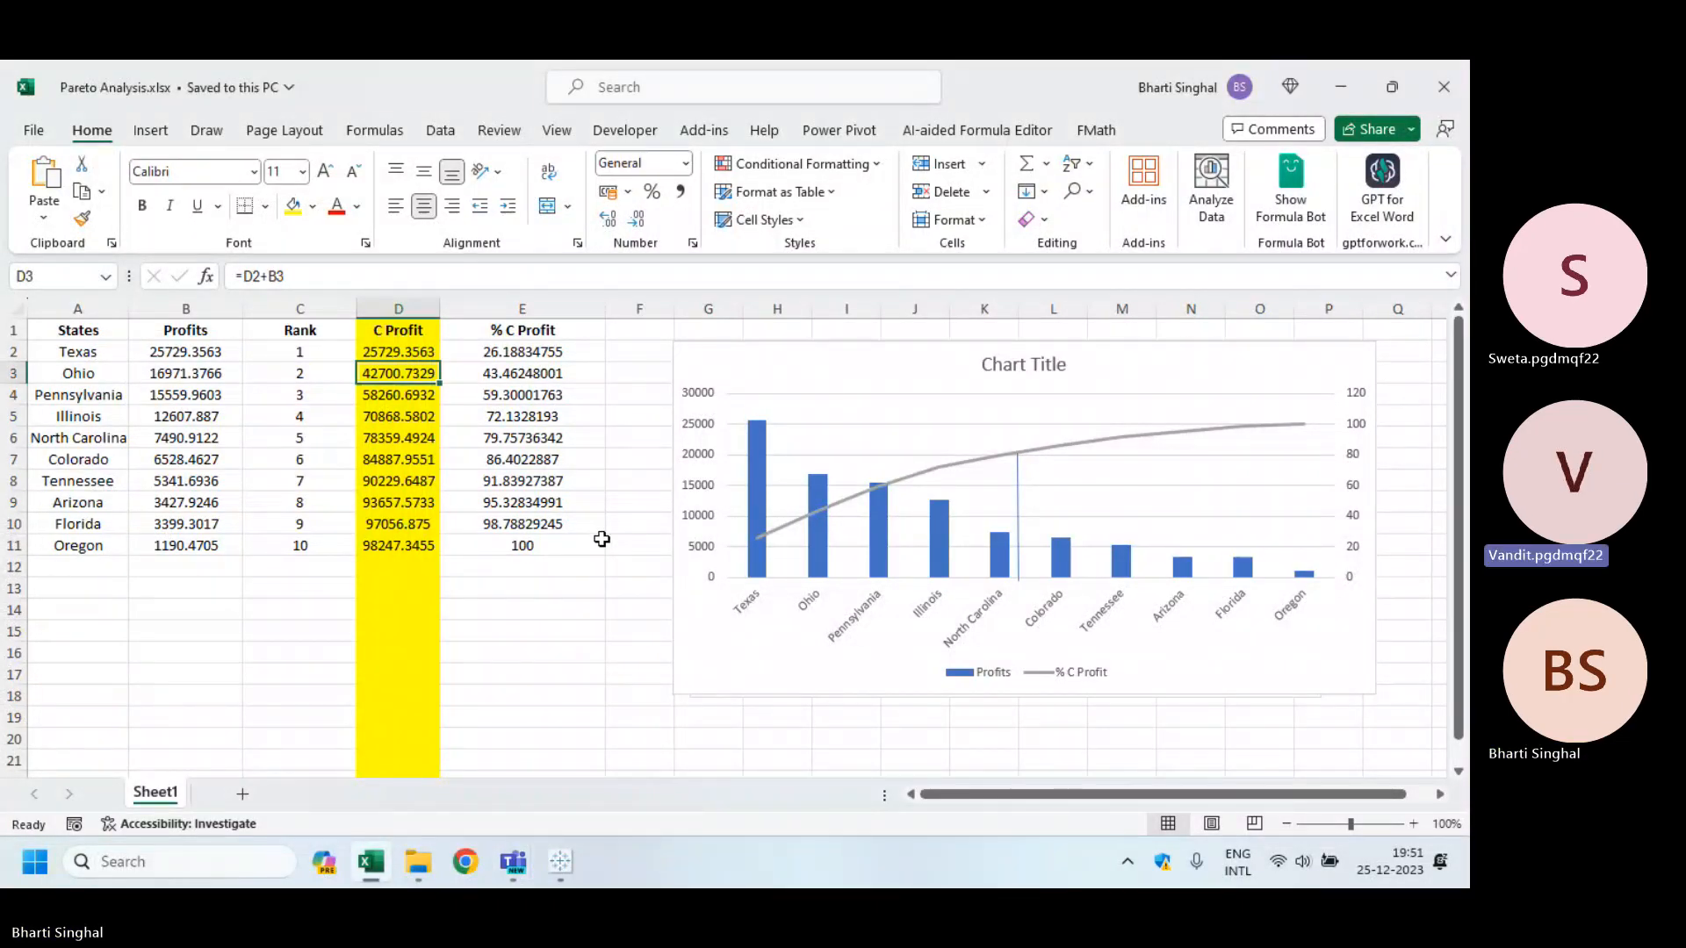
# Step: Copy the States and Profits columns from Sheet1 of Pareto Analysis.xlsx into columns A and B of a new worksheet
pyautogui.moveTo(78, 308); pyautogui.dragTo(208, 307)
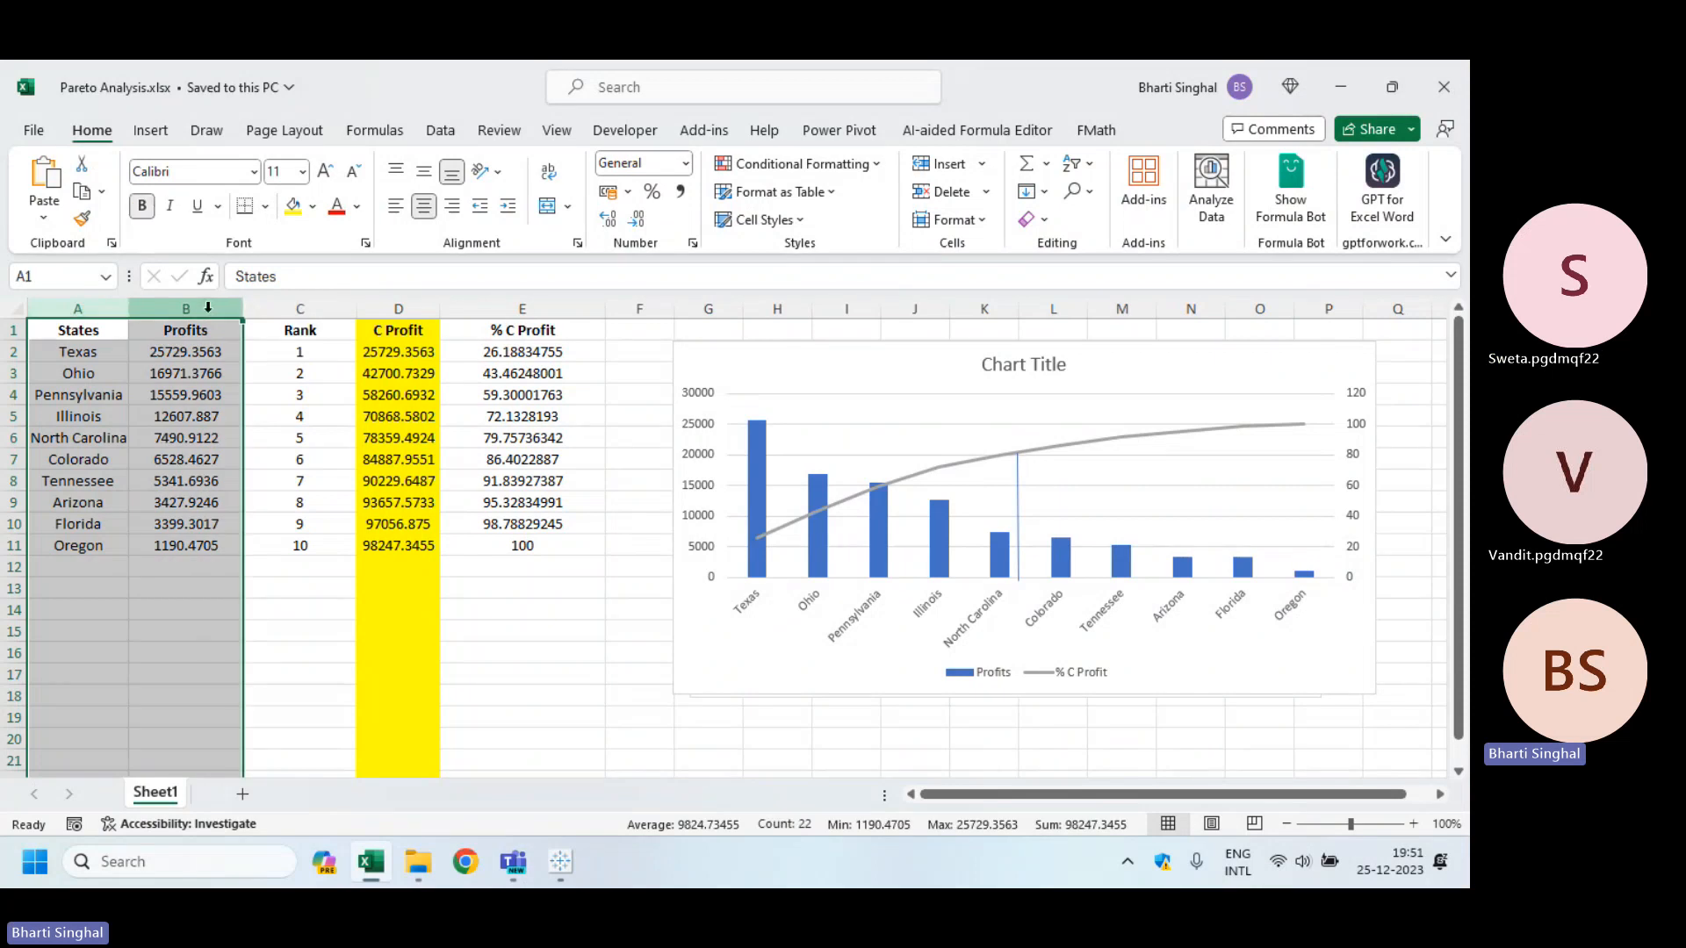
pyautogui.hotkey('ctrl', 'c')
pyautogui.click(243, 793)
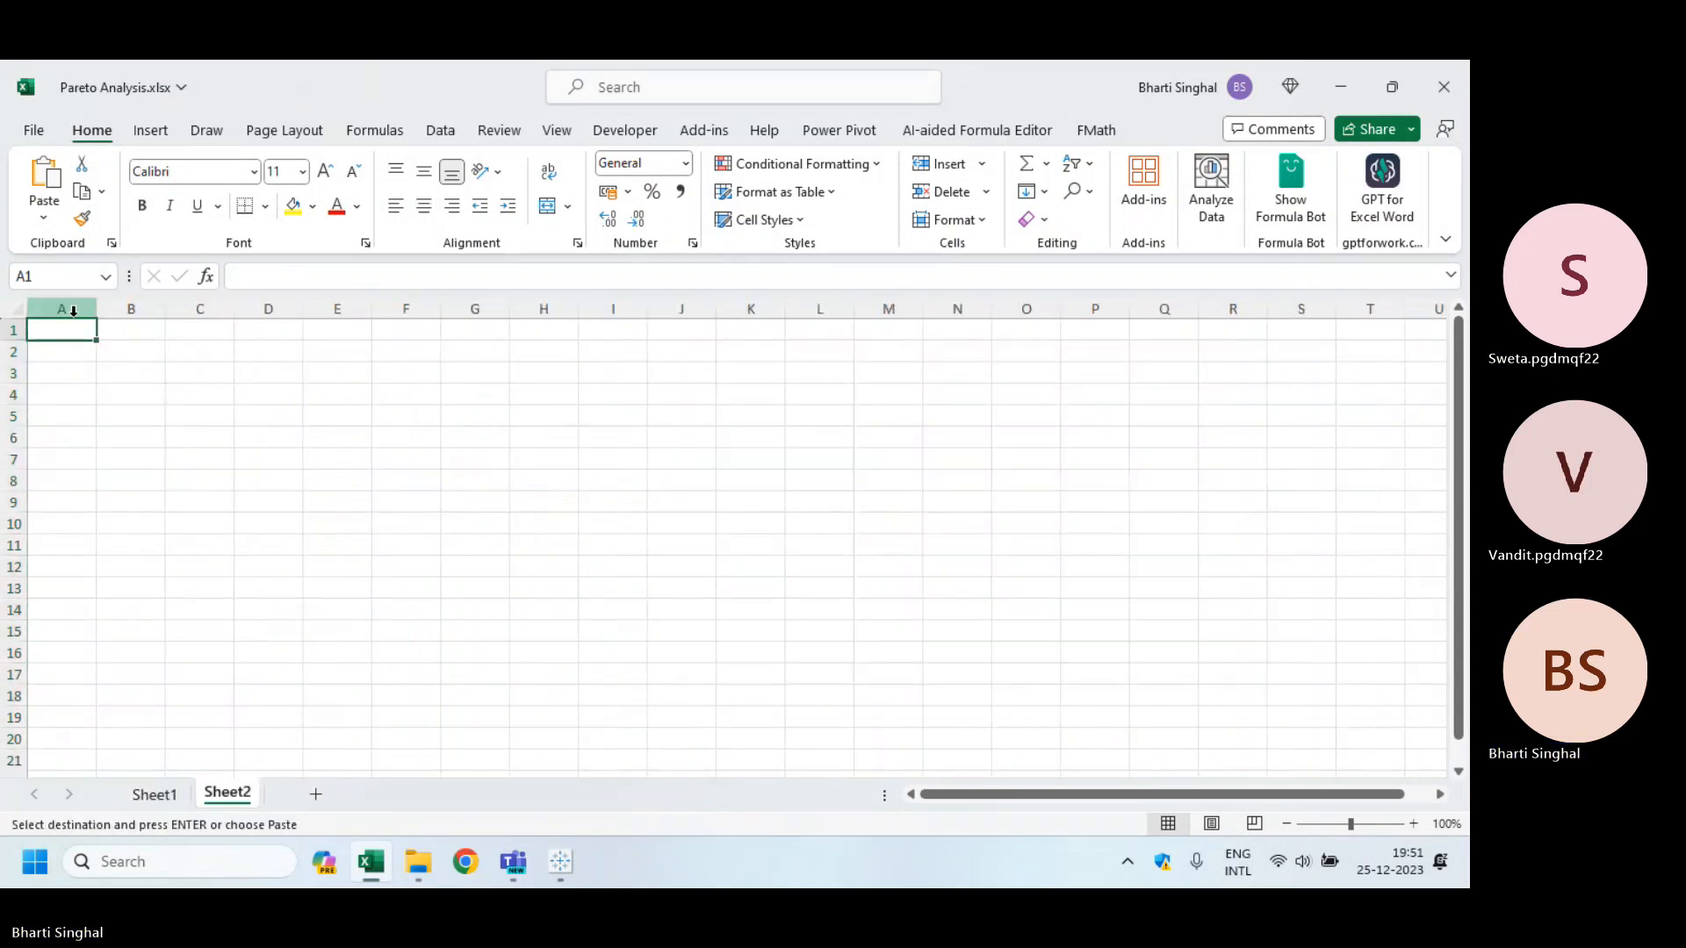
pyautogui.click(73, 311)
pyautogui.hotkey('ctrl', 'v')
pyautogui.click(482, 457)
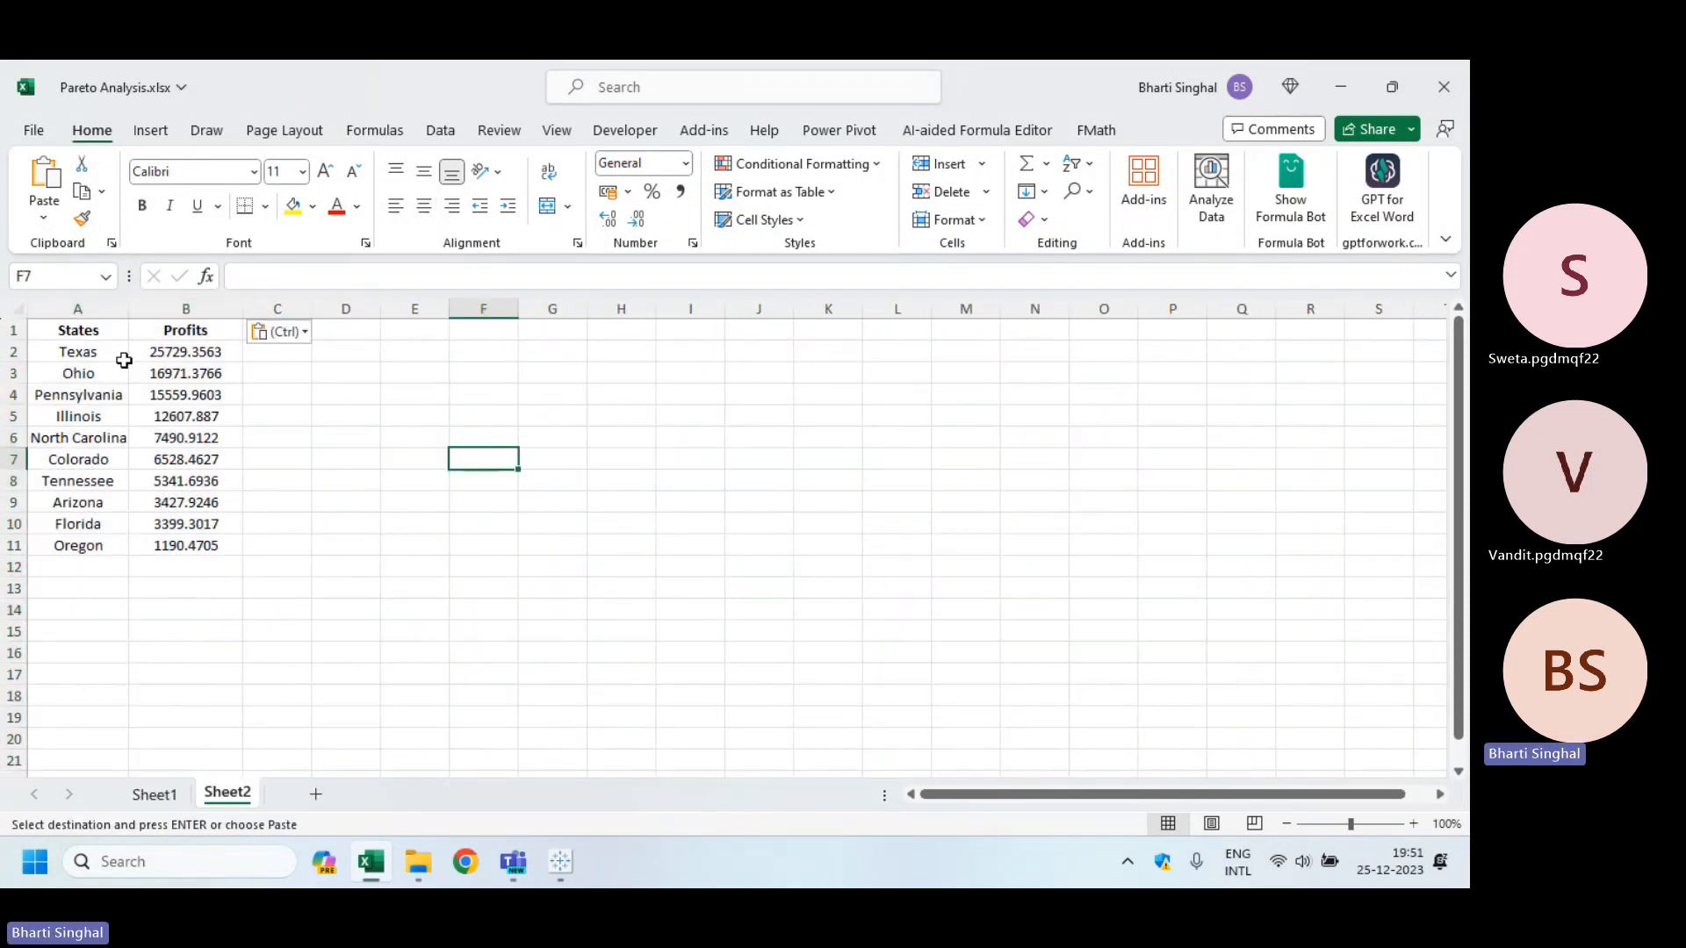
pyautogui.moveTo(124, 360); pyautogui.dragTo(105, 546)
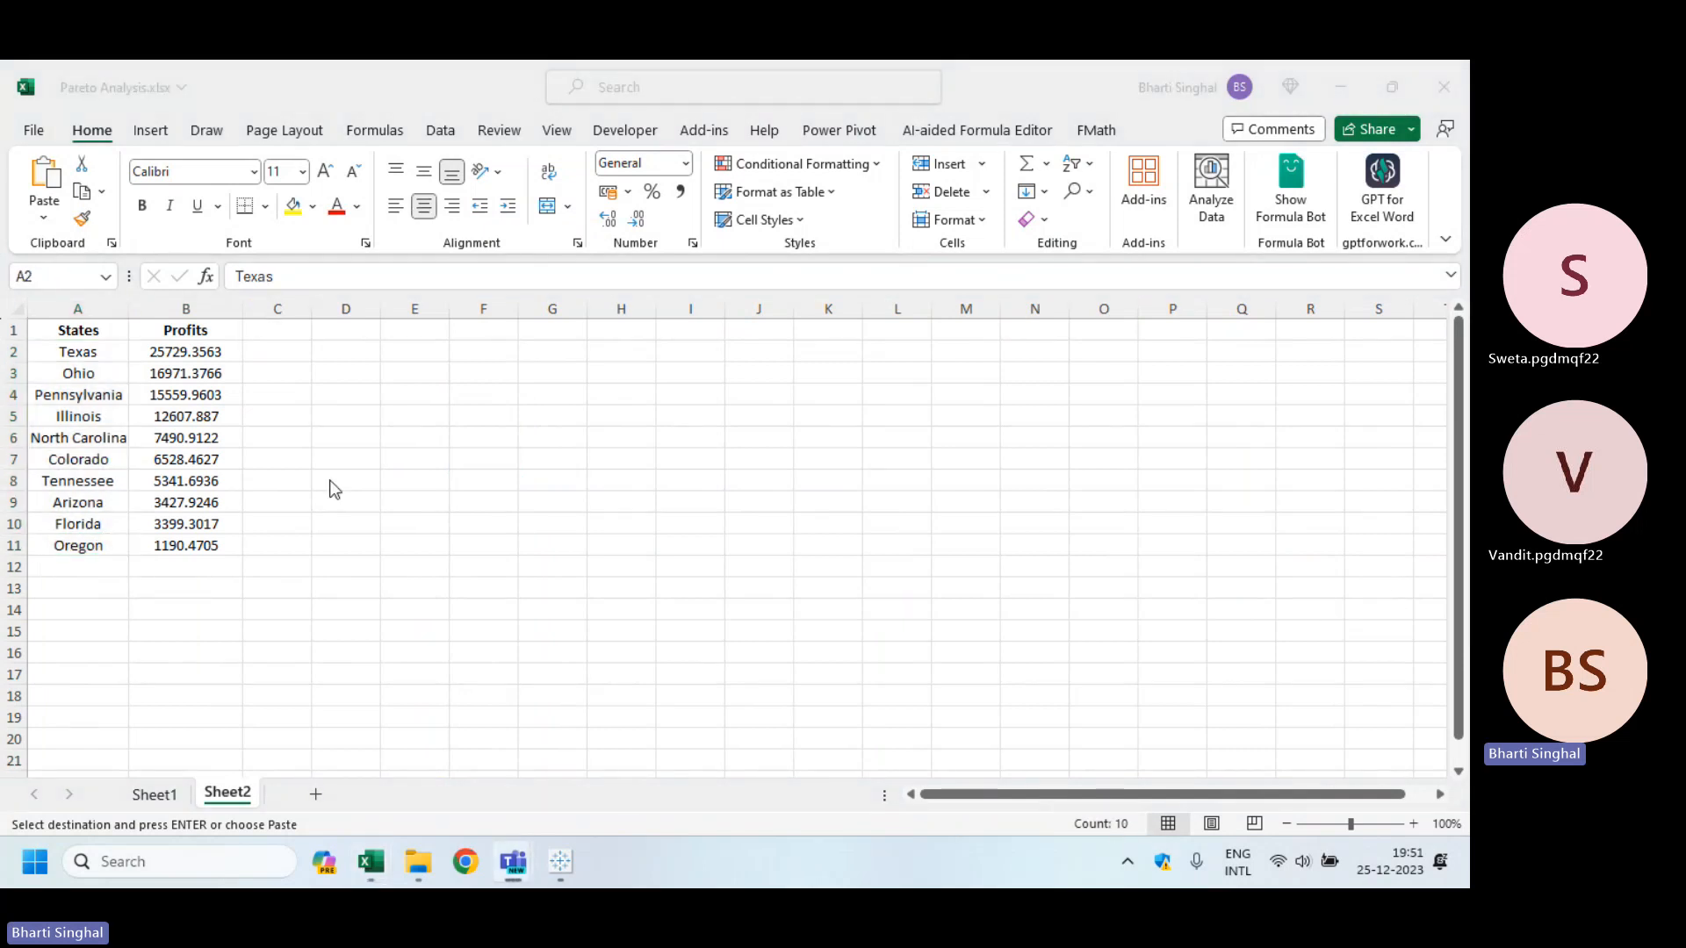
pyautogui.moveTo(221, 354); pyautogui.dragTo(218, 547)
pyautogui.click(395, 547)
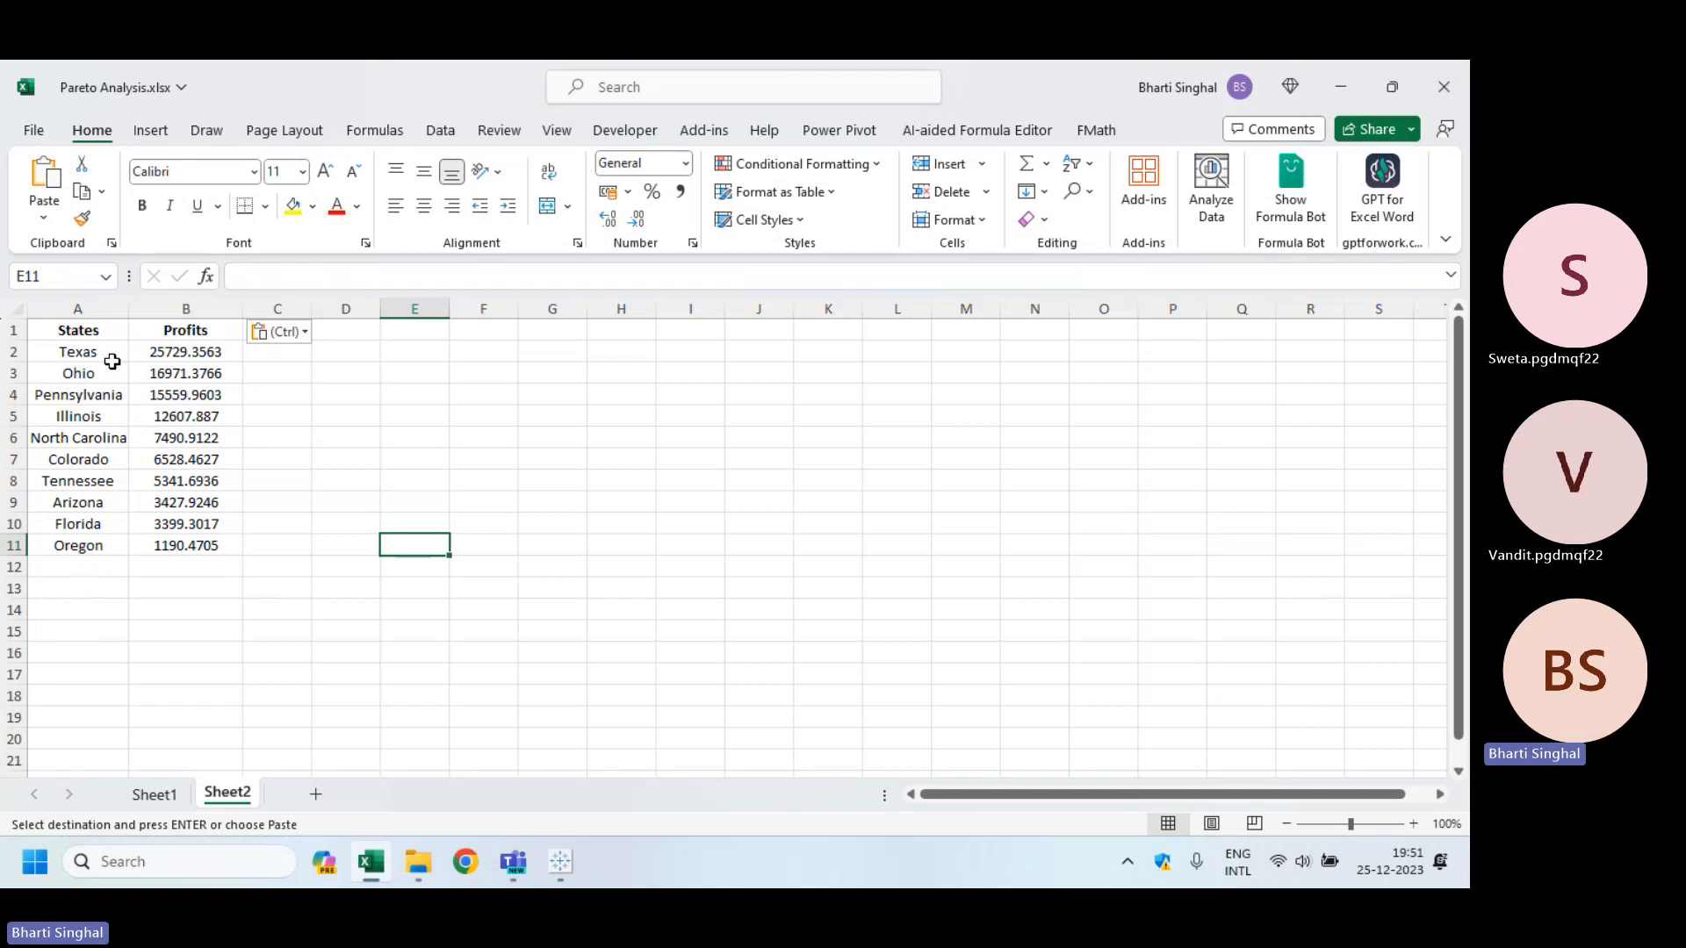
pyautogui.moveTo(110, 356); pyautogui.dragTo(82, 546)
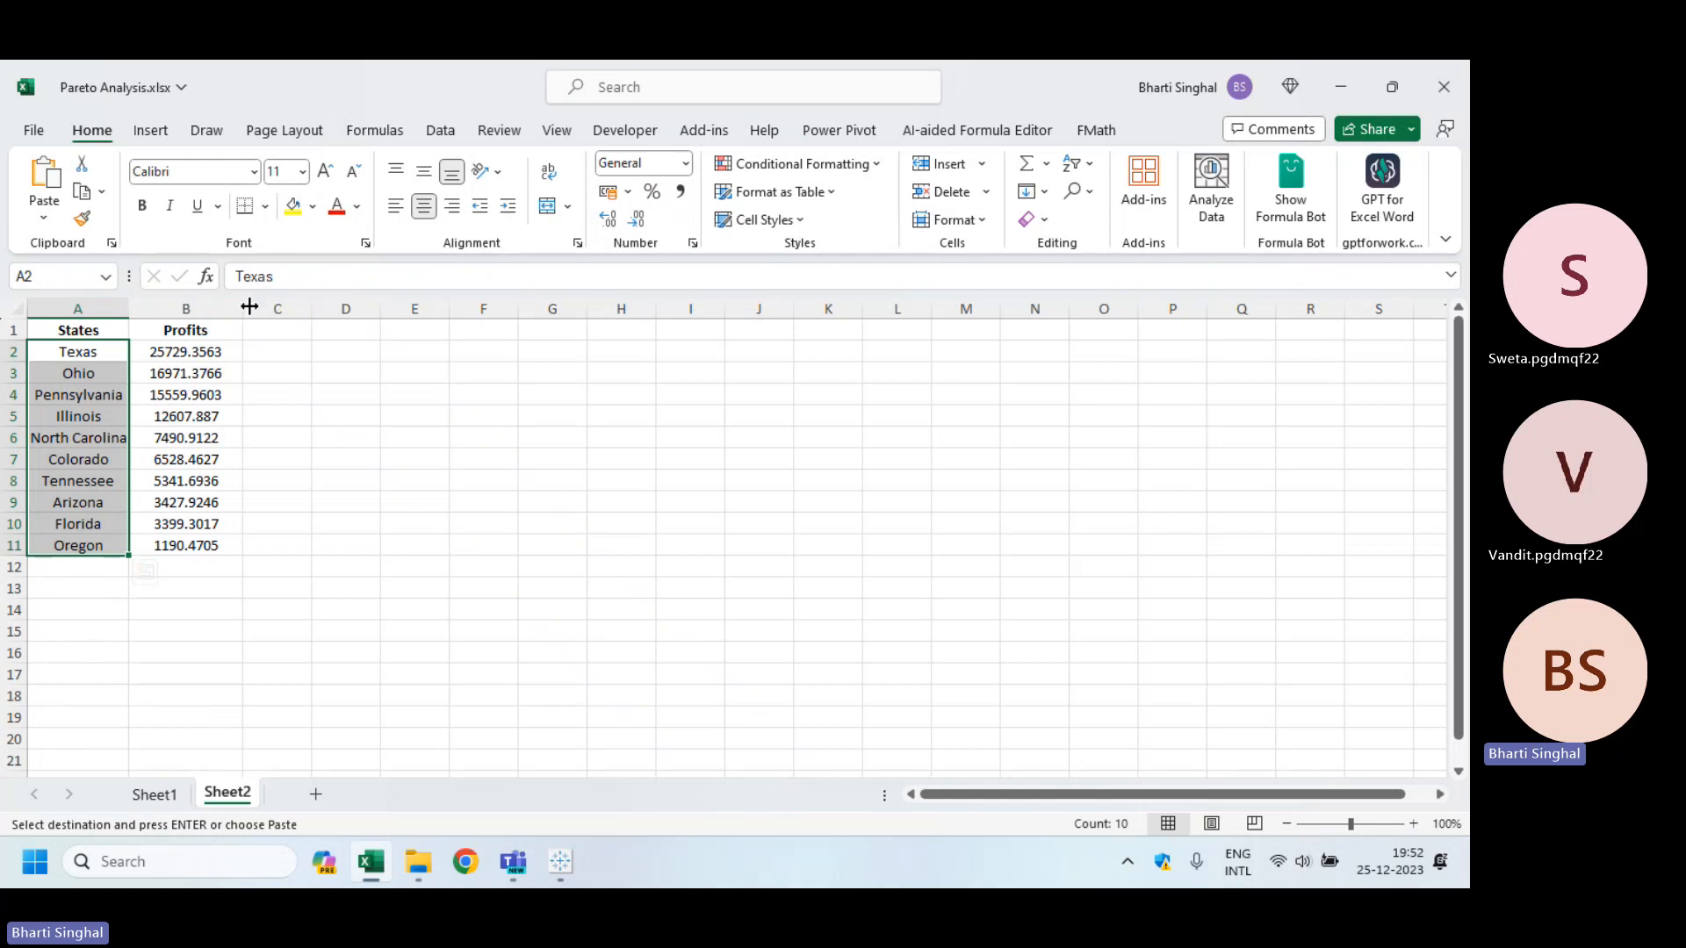
pyautogui.click(277, 332)
pyautogui.hotkey('ctrl', 'v')
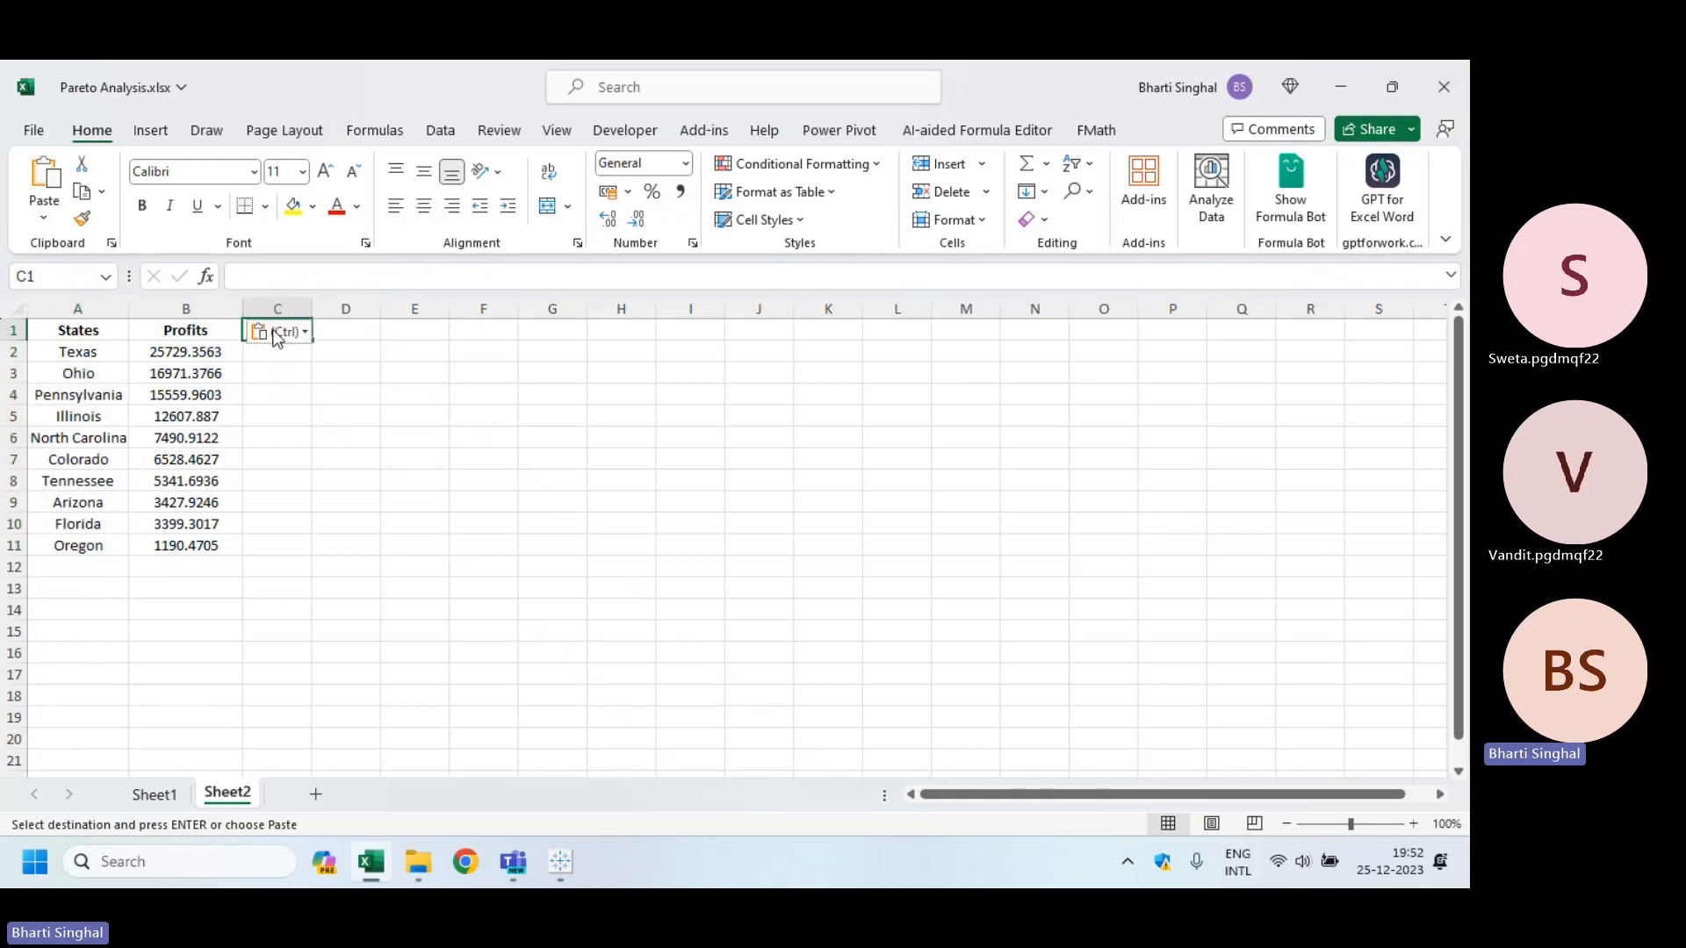
# Step: Sort the states table by Profits from largest to smallest and select the profit values B2:B11
pyautogui.click(206, 331)
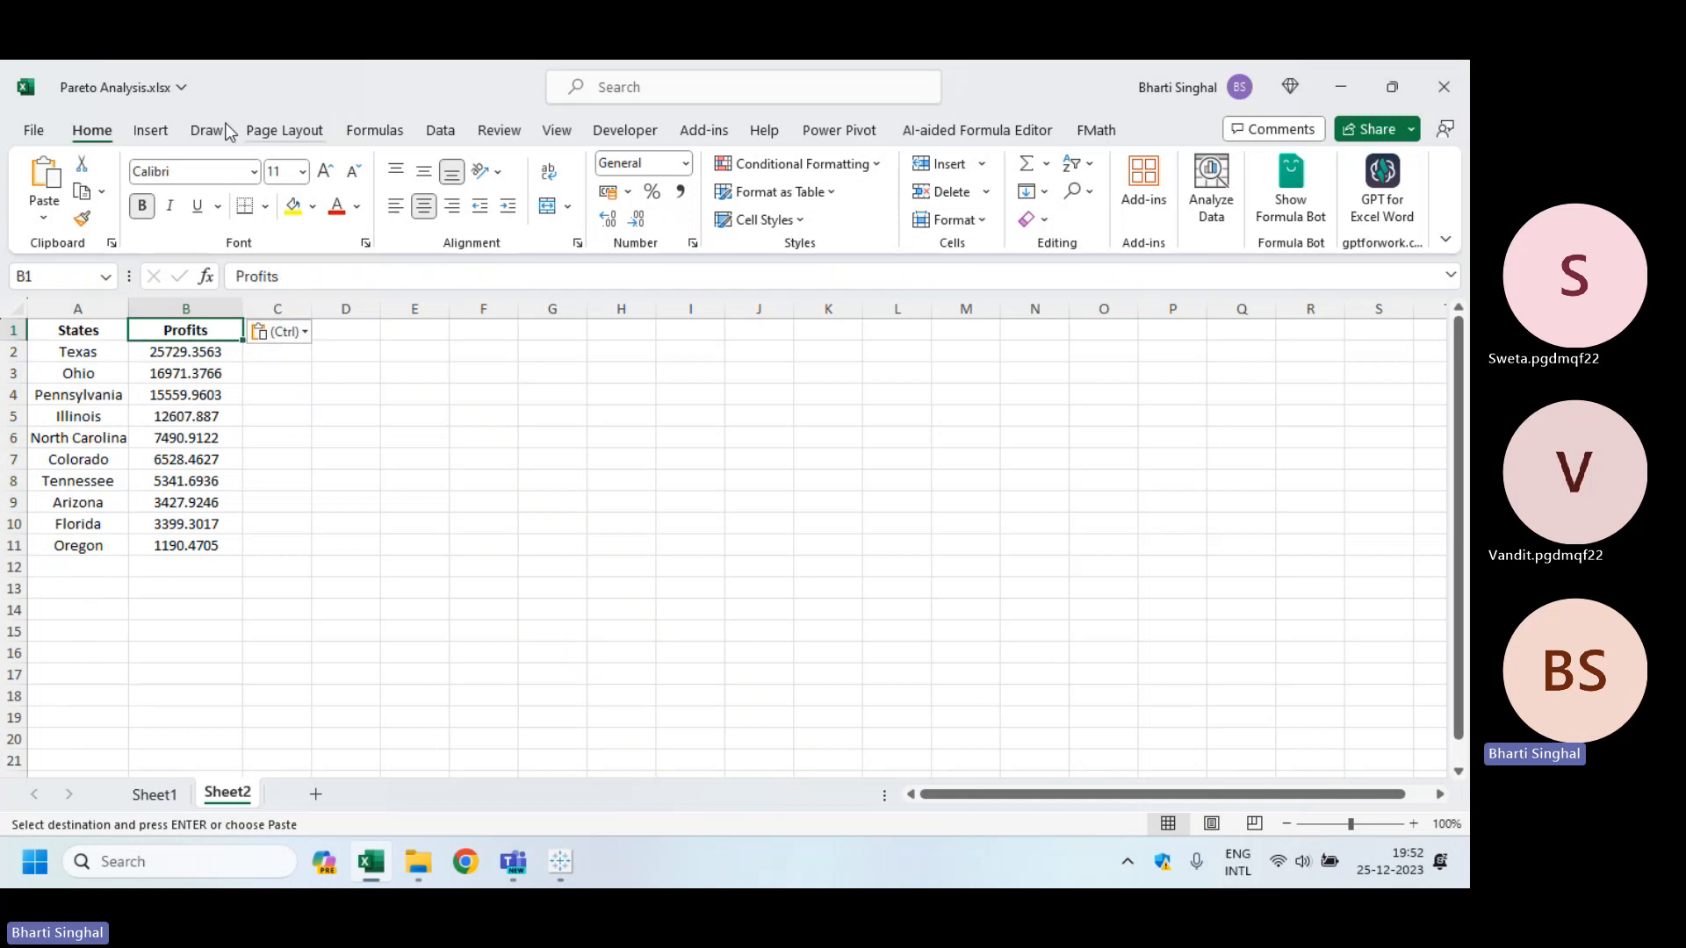
pyautogui.click(440, 130)
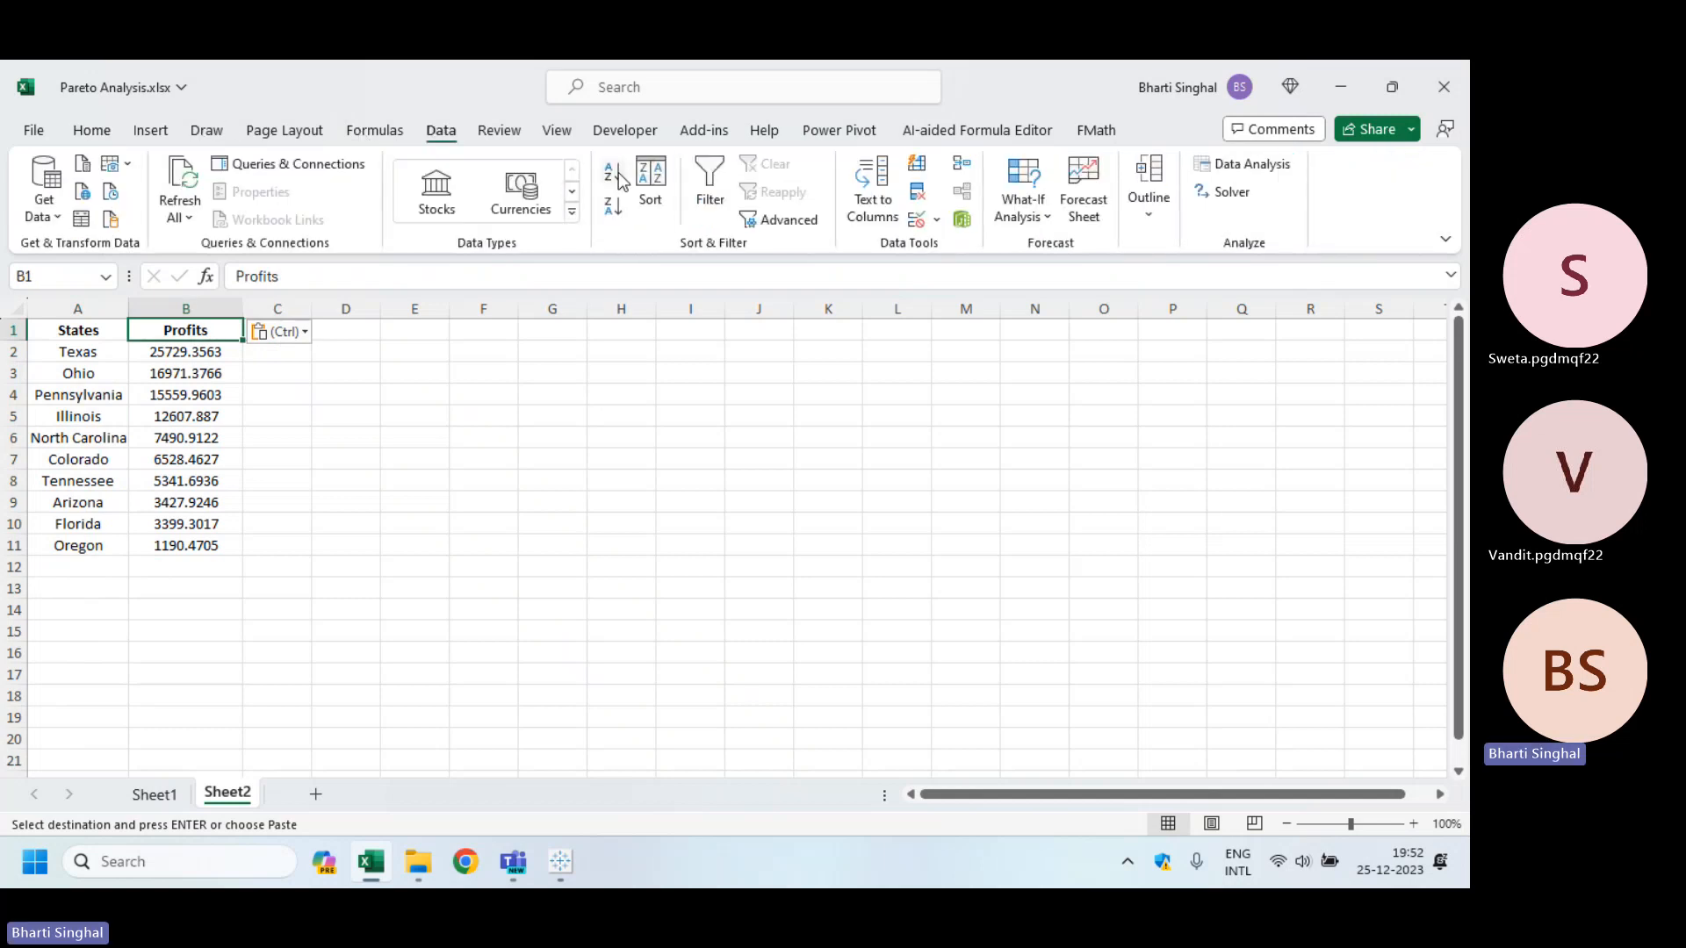
pyautogui.click(620, 217)
pyautogui.moveTo(182, 351); pyautogui.dragTo(191, 549)
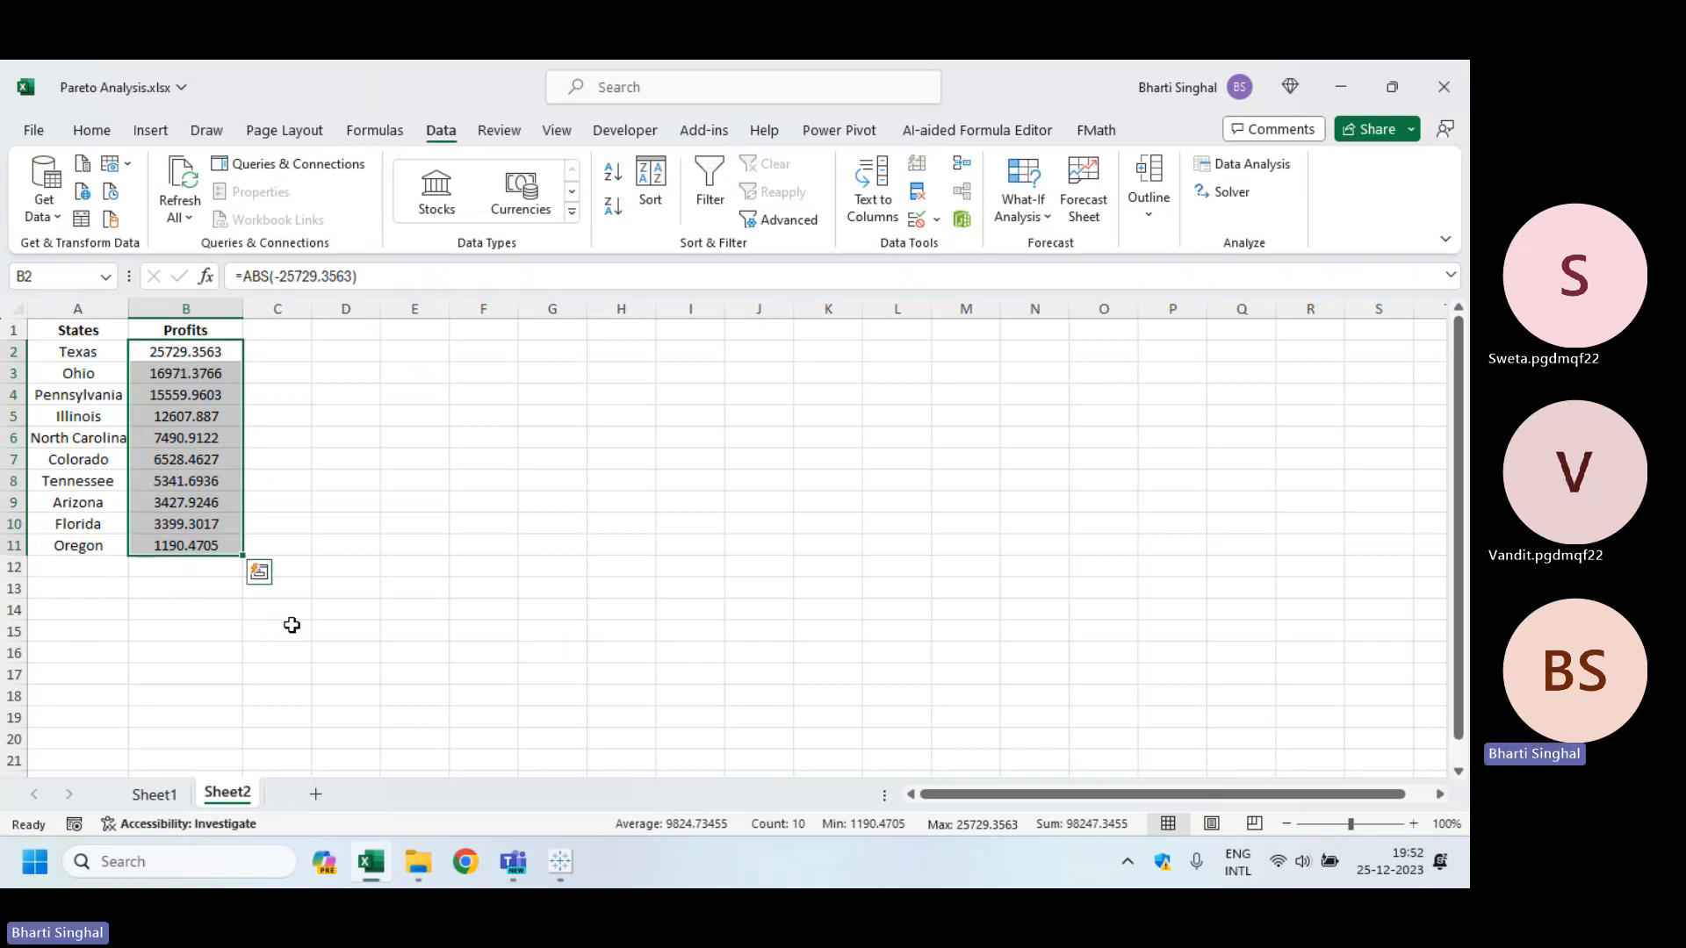
# Step: Add a CP column header in C1 and start the cumulative profit for Texas in C2 with =B2
pyautogui.click(279, 330)
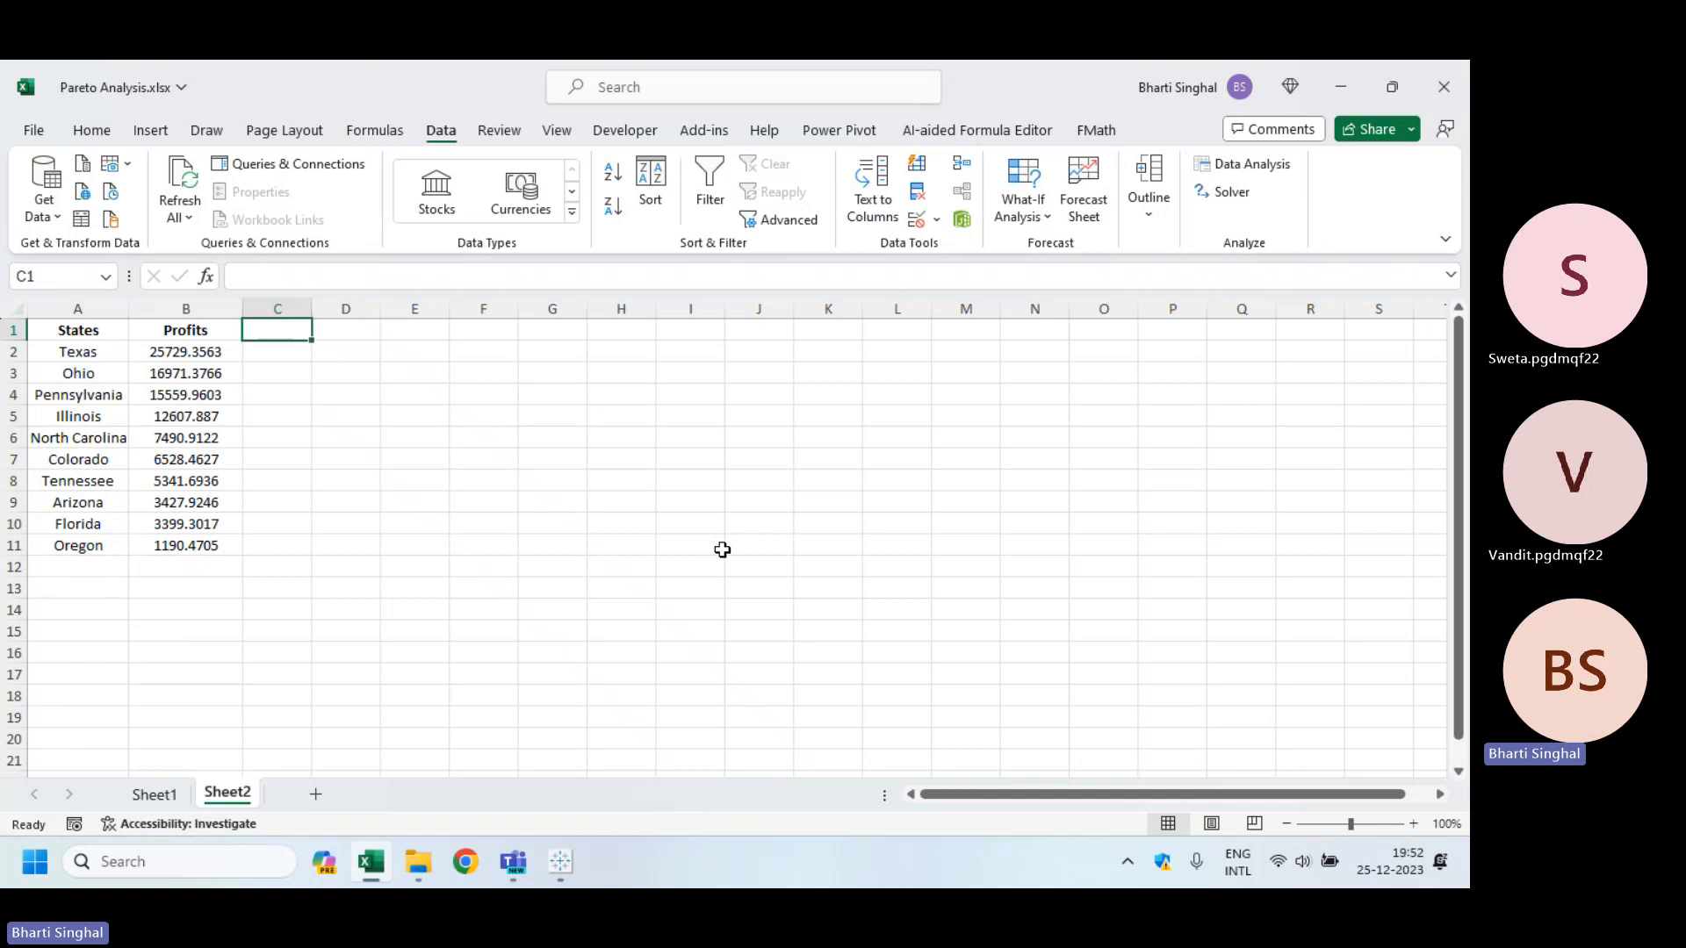
pyautogui.write('CP')
pyautogui.click(723, 550)
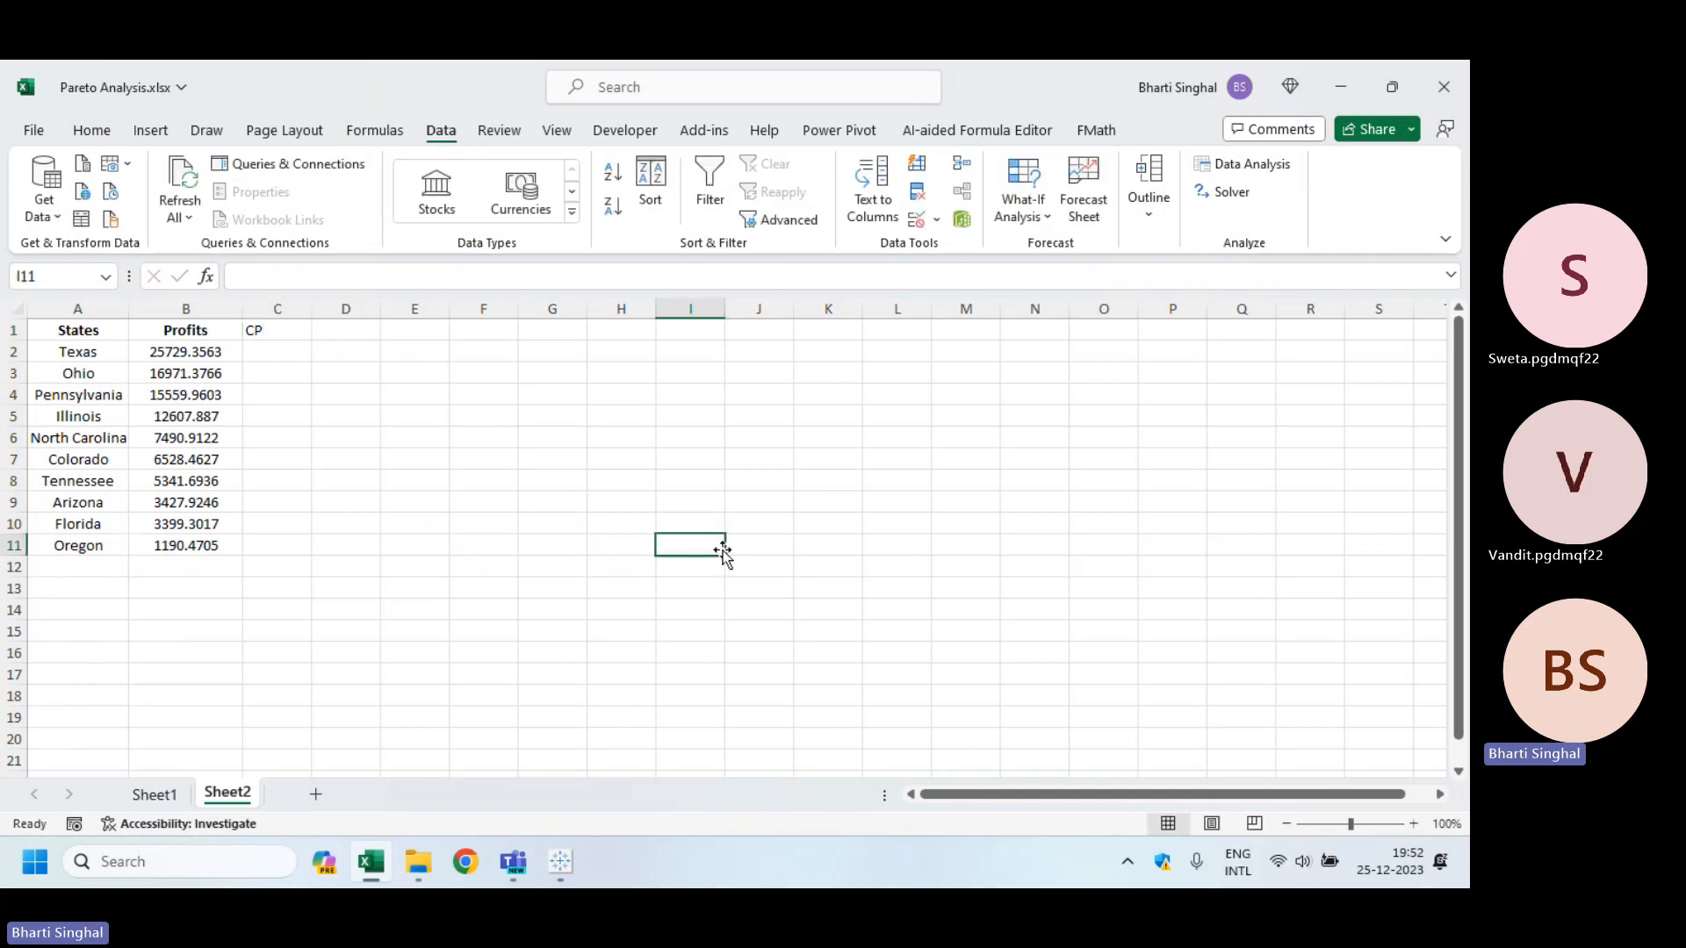
pyautogui.click(295, 353)
pyautogui.write('=')
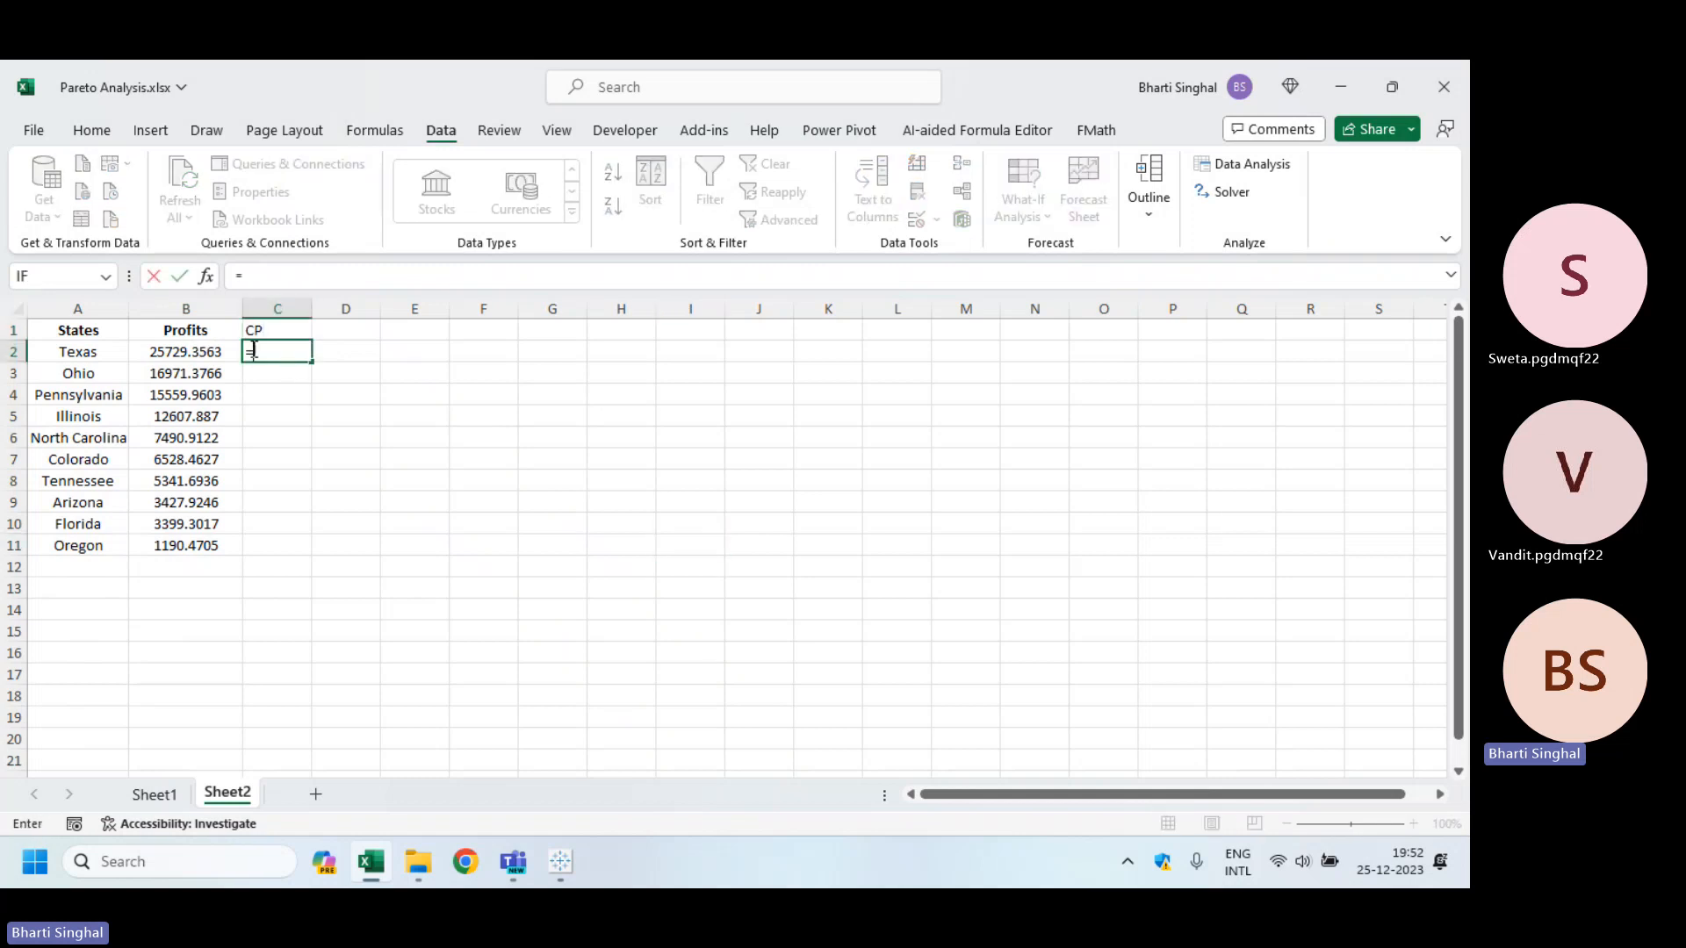
pyautogui.click(193, 352)
pyautogui.press('Return')
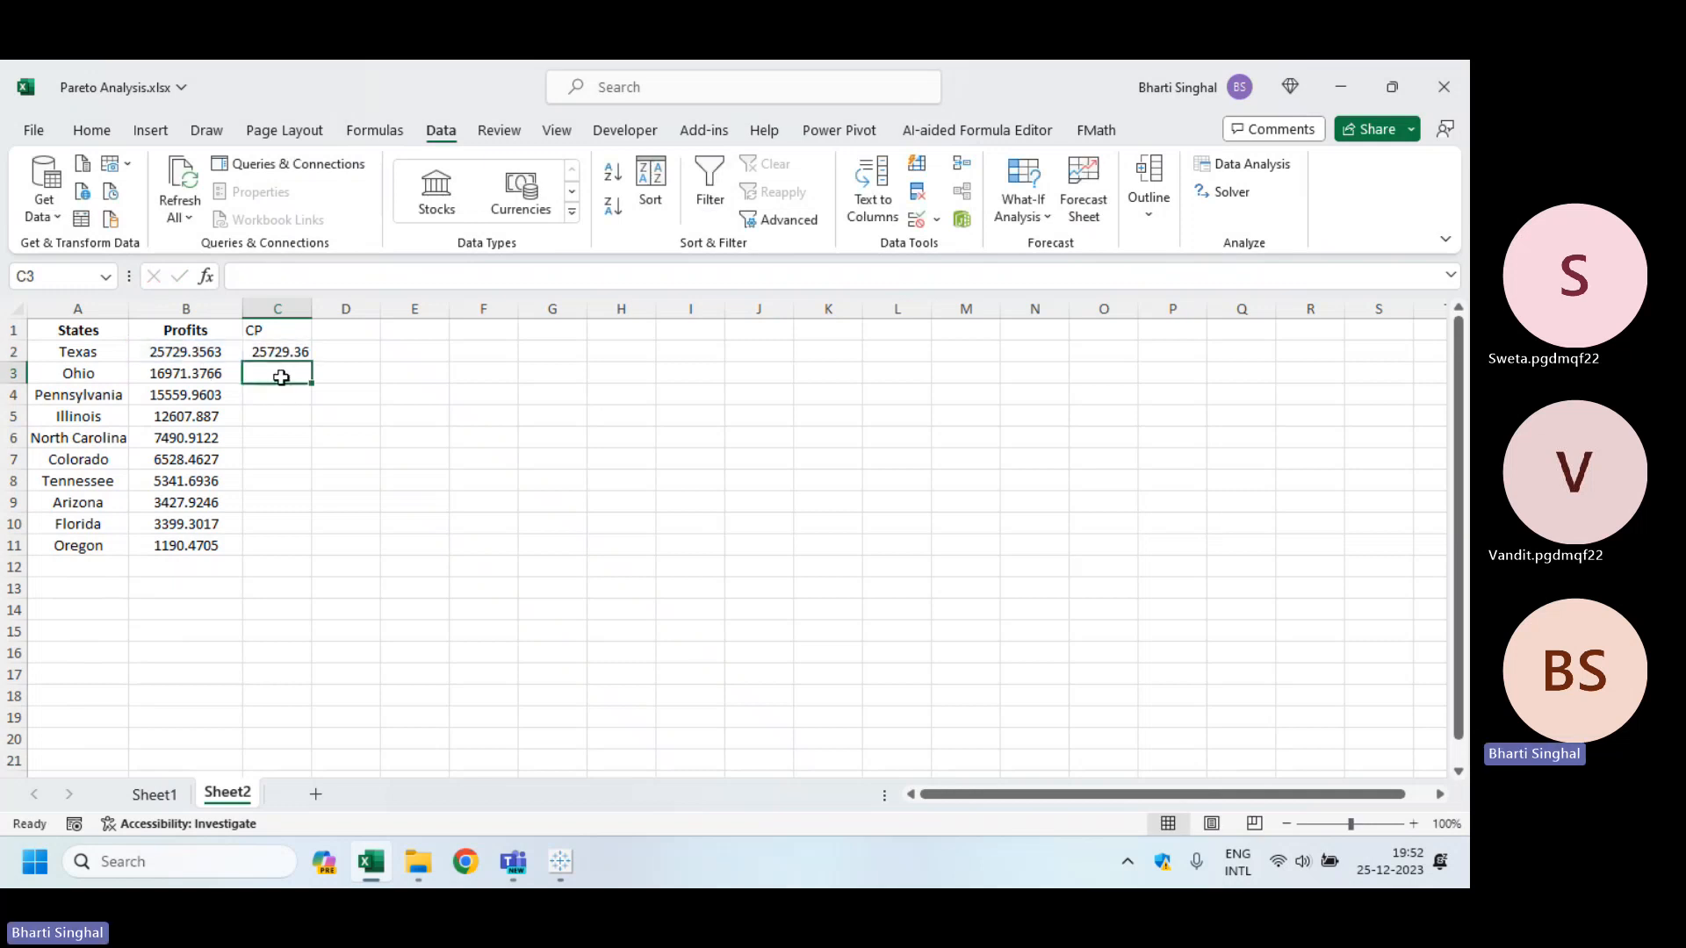
# Step: Calculate Ohio's cumulative profit in C3 by adding the first two profits with =B2+B3
pyautogui.write('=')
pyautogui.click(193, 351)
pyautogui.write('+')
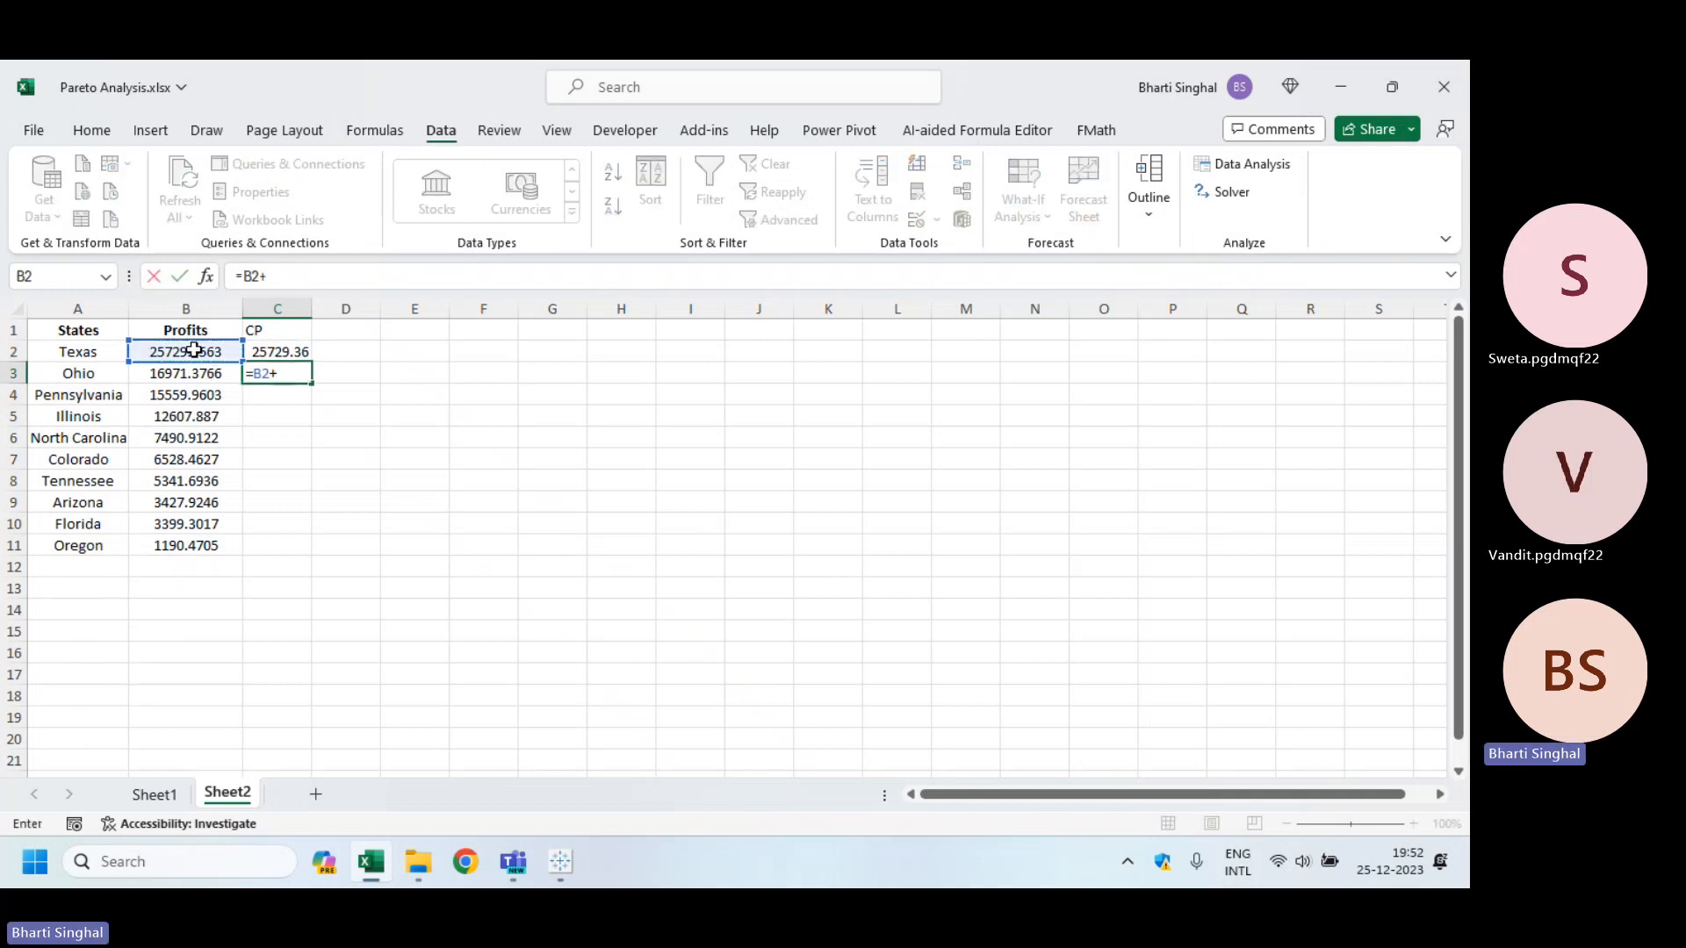
pyautogui.click(203, 372)
pyautogui.press('Return')
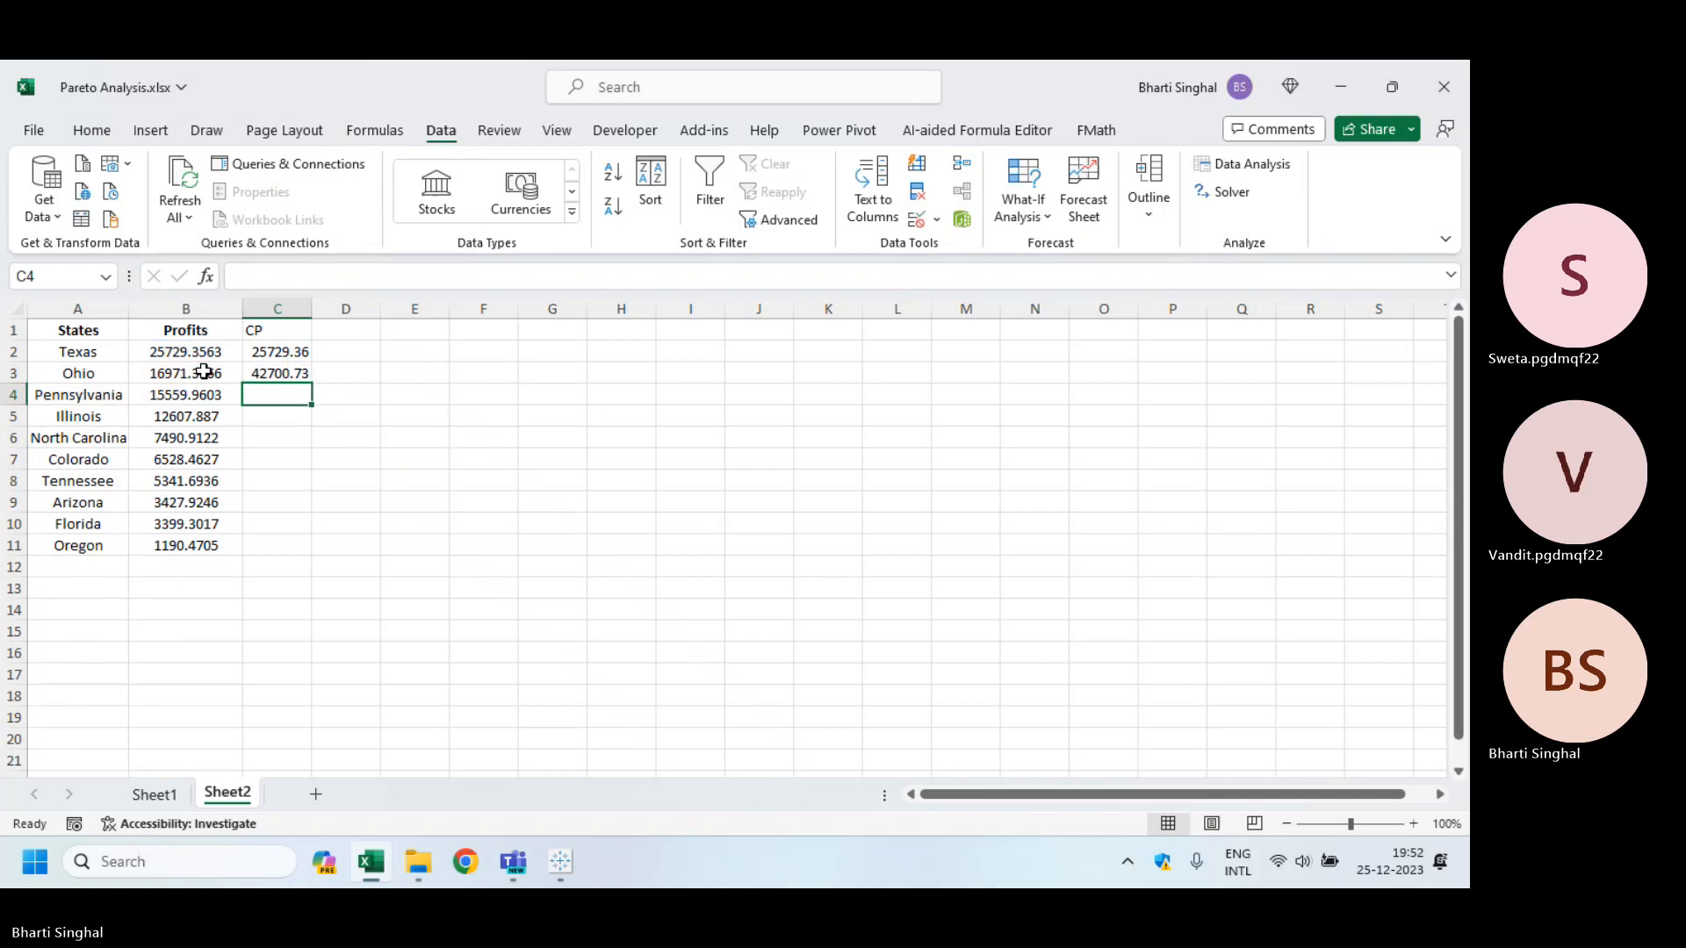
# Step: Calculate the cumulative profits for Pennsylvania and Illinois in C4 and C5 as SUM of B2:B4 and B2:B5
pyautogui.write('=')
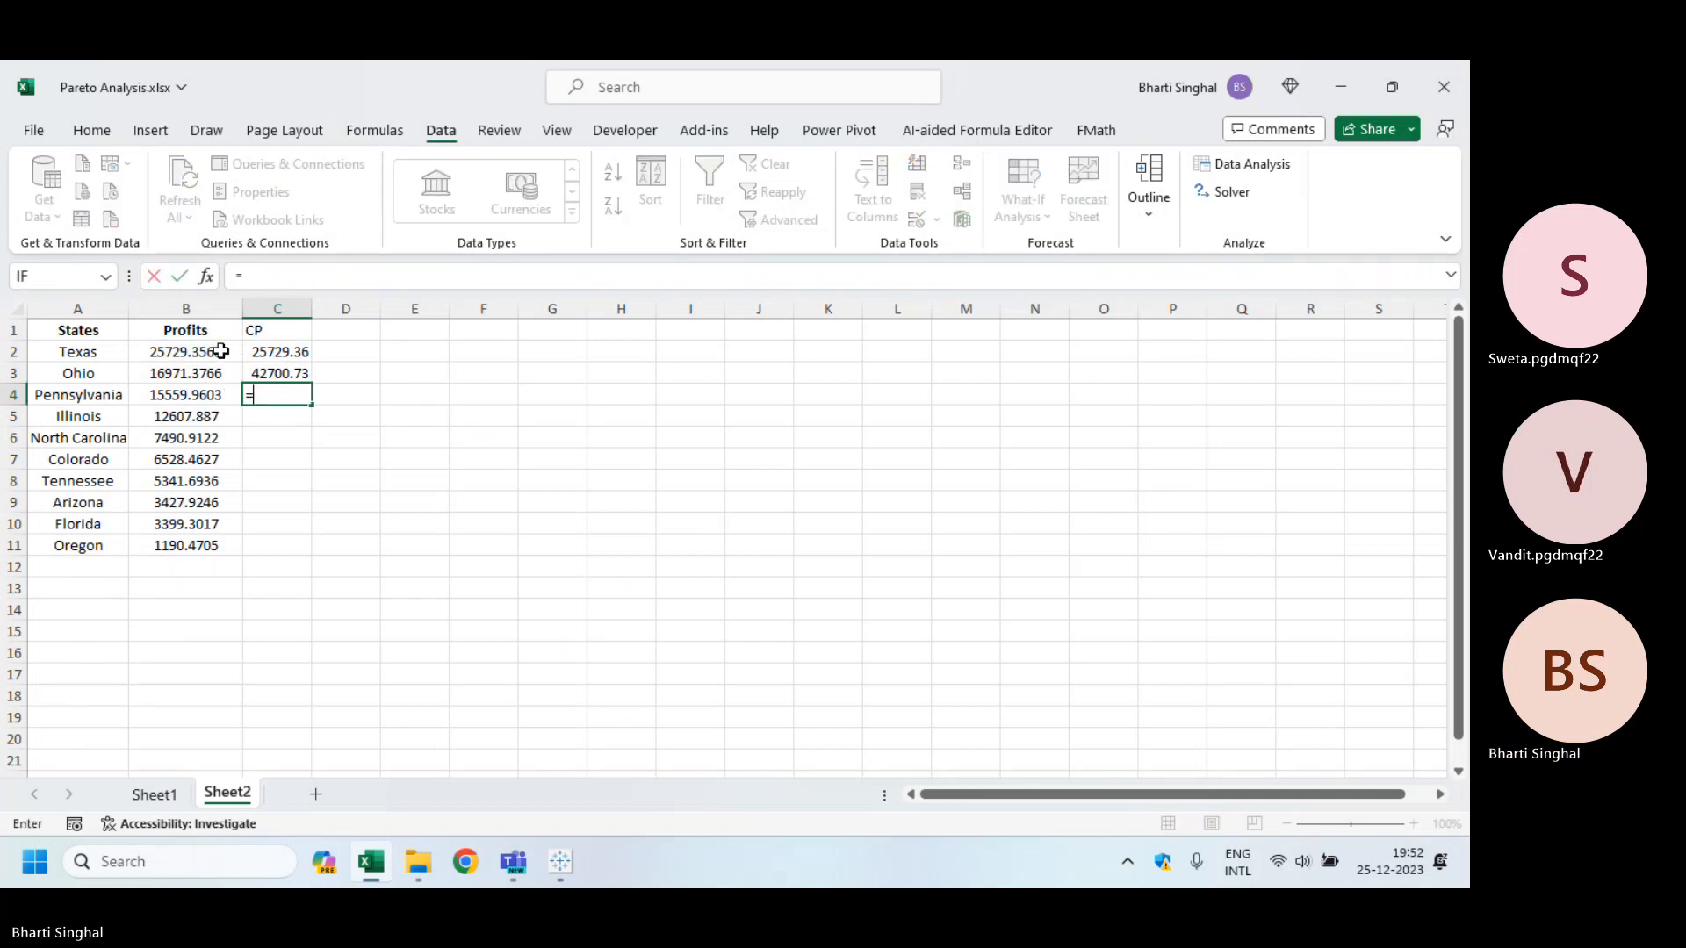
pyautogui.write('sum(')
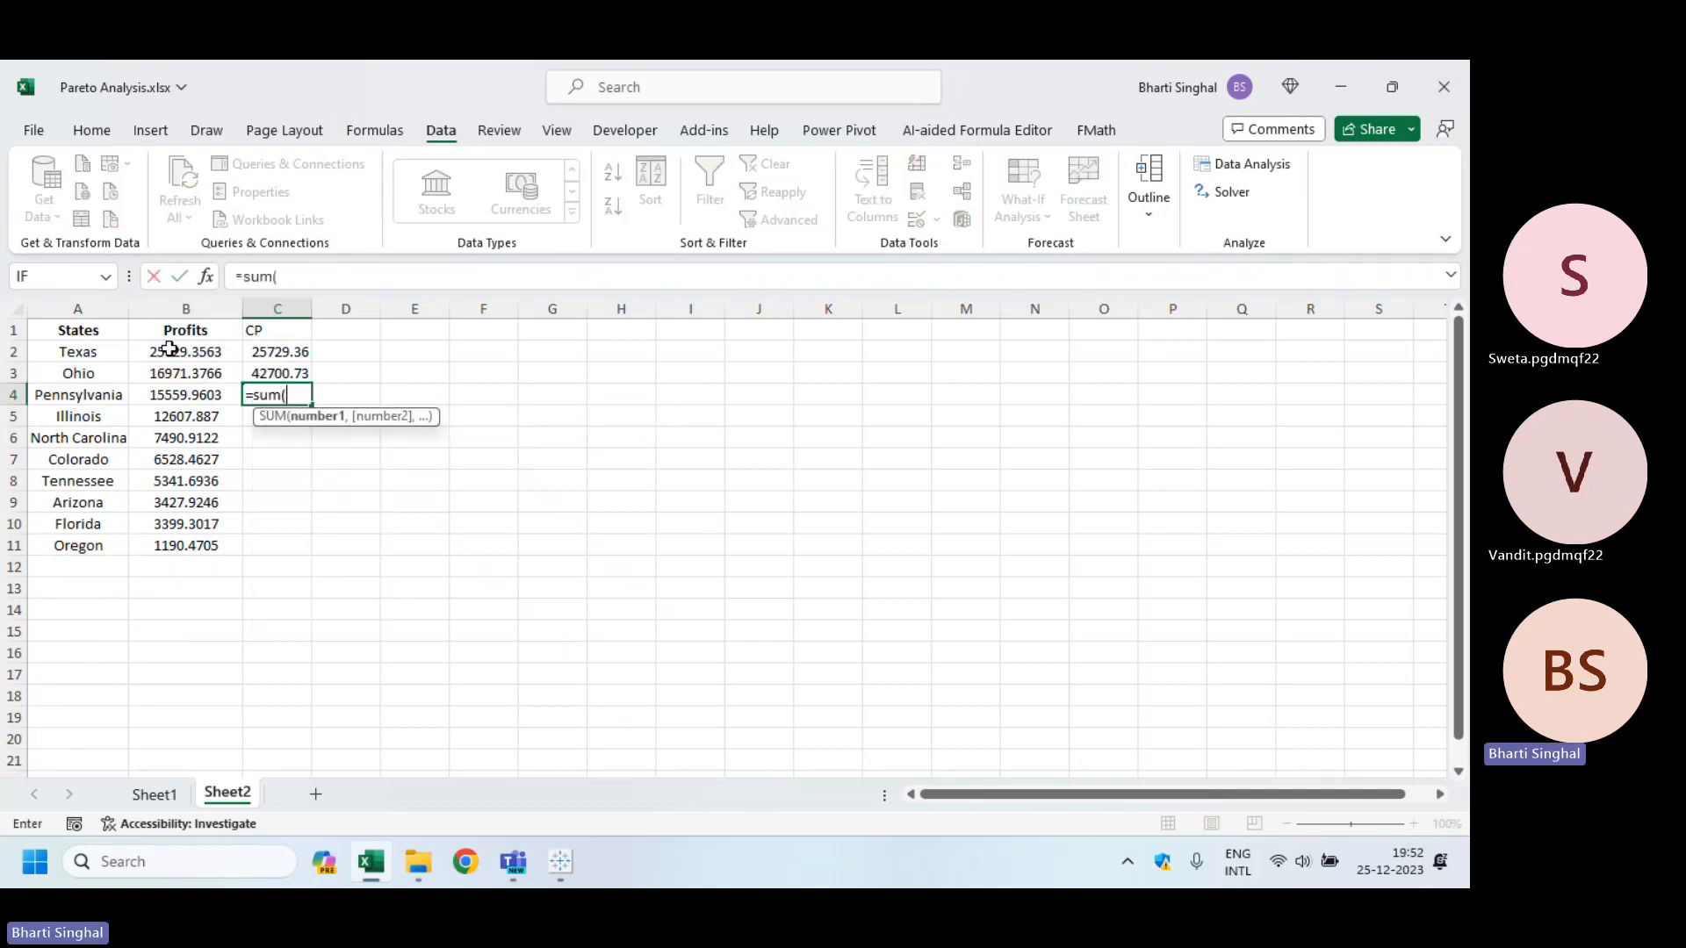
pyautogui.moveTo(196, 350); pyautogui.dragTo(171, 387)
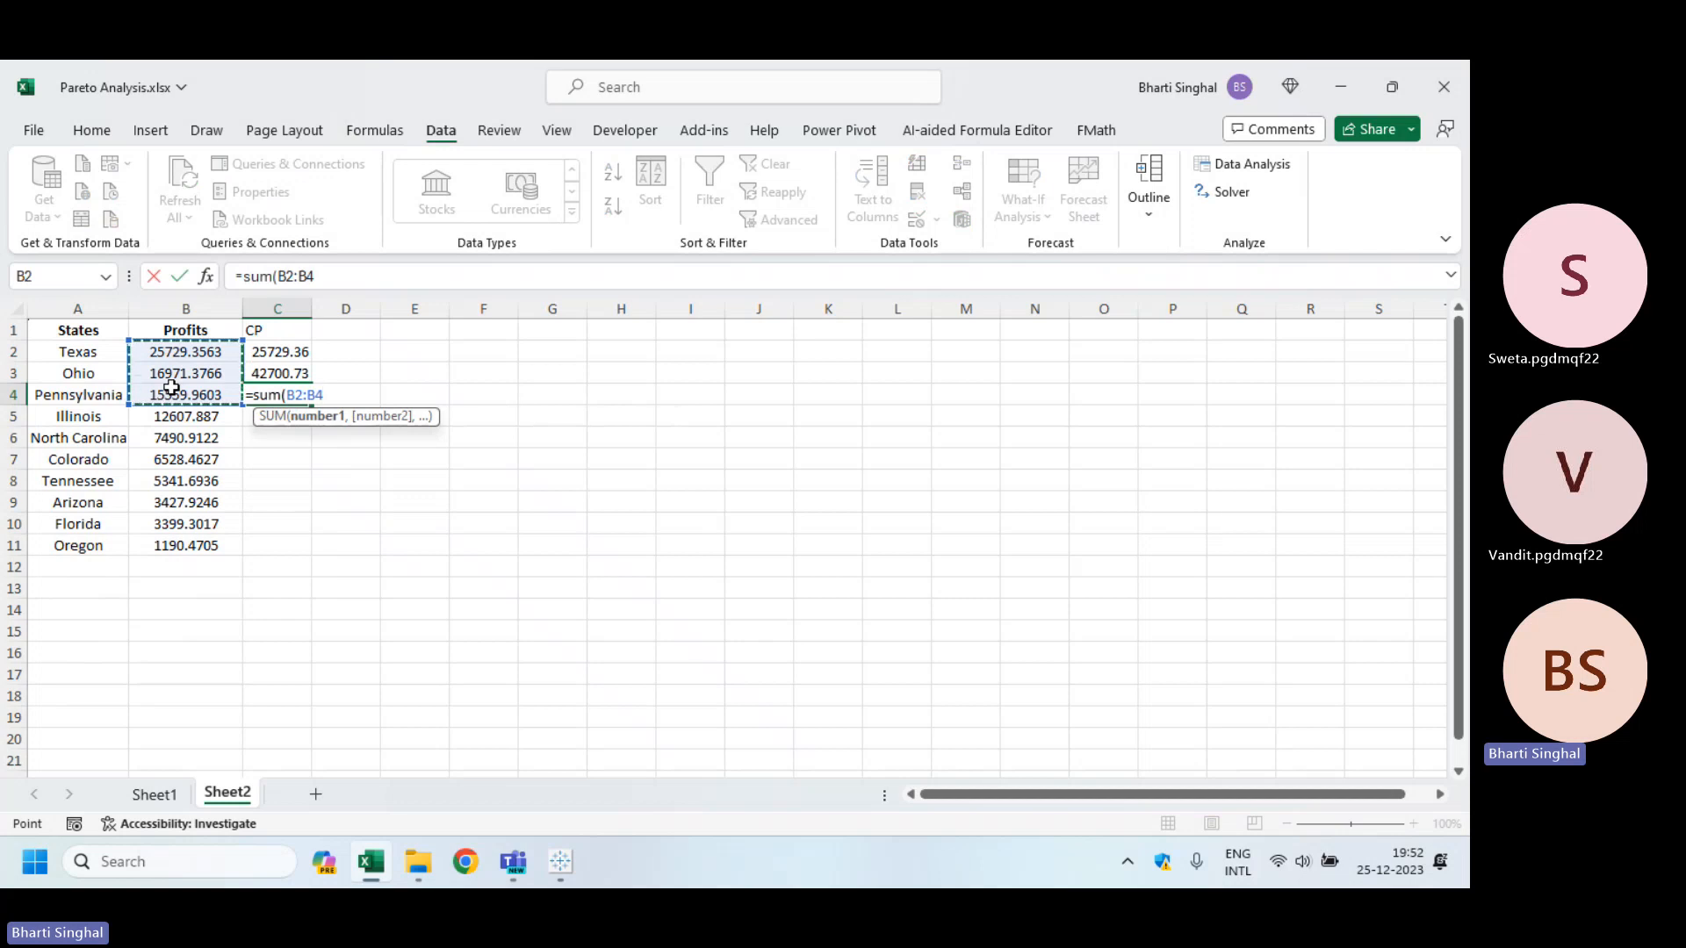
pyautogui.press('Return')
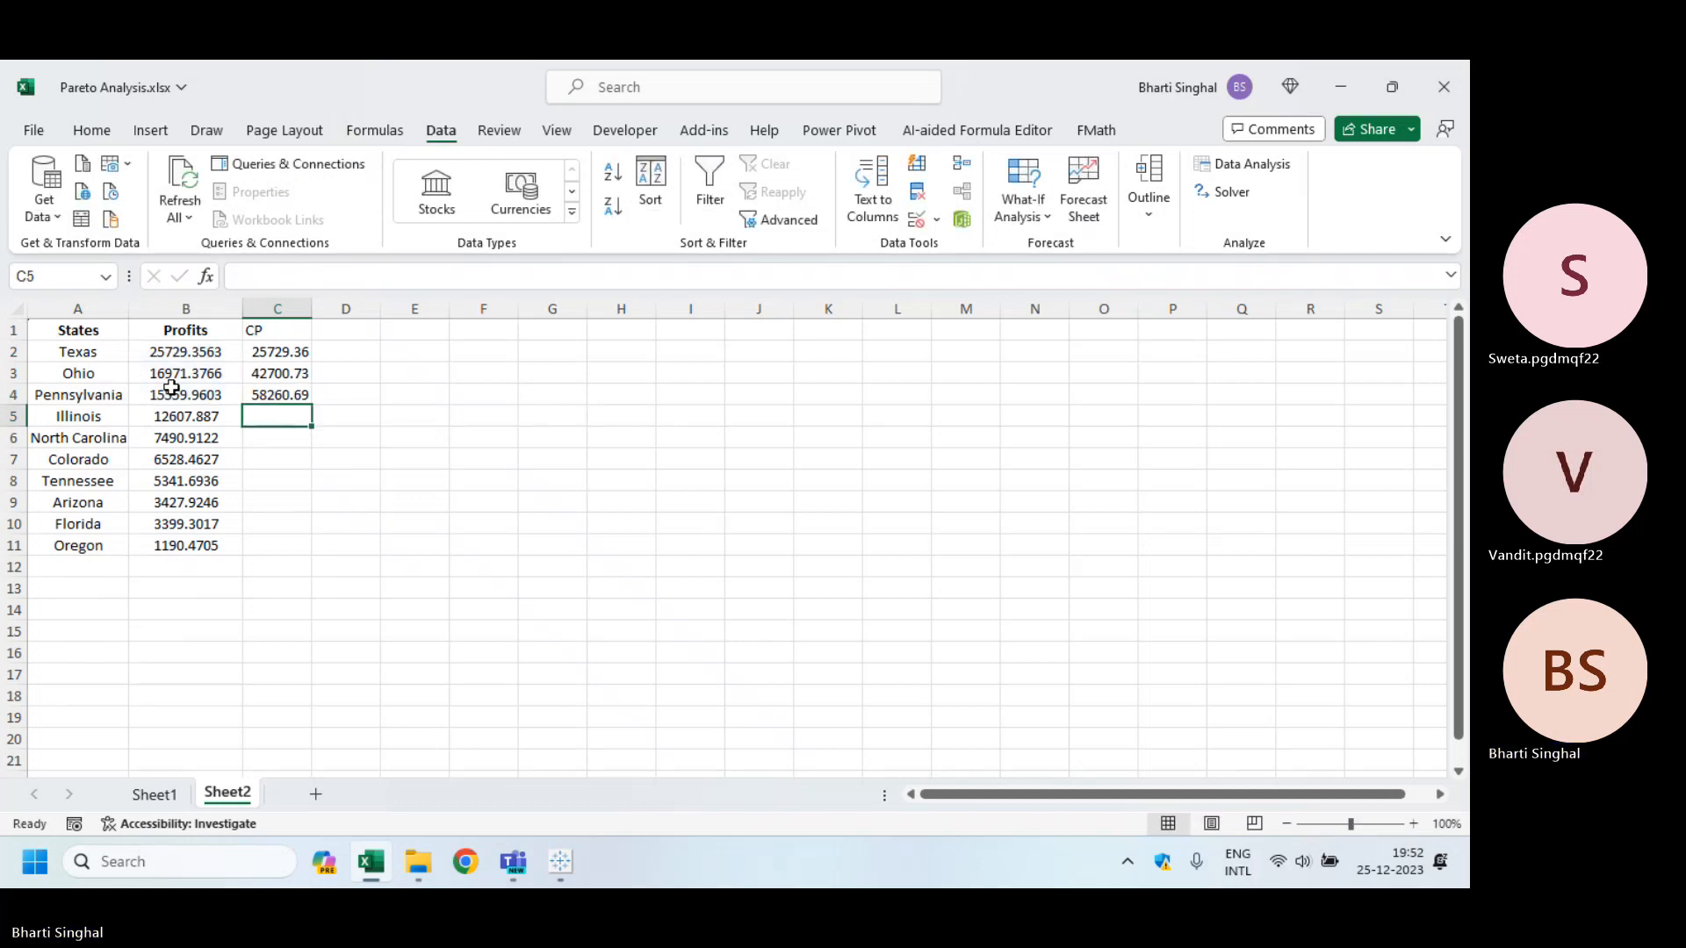
pyautogui.write('=sum(')
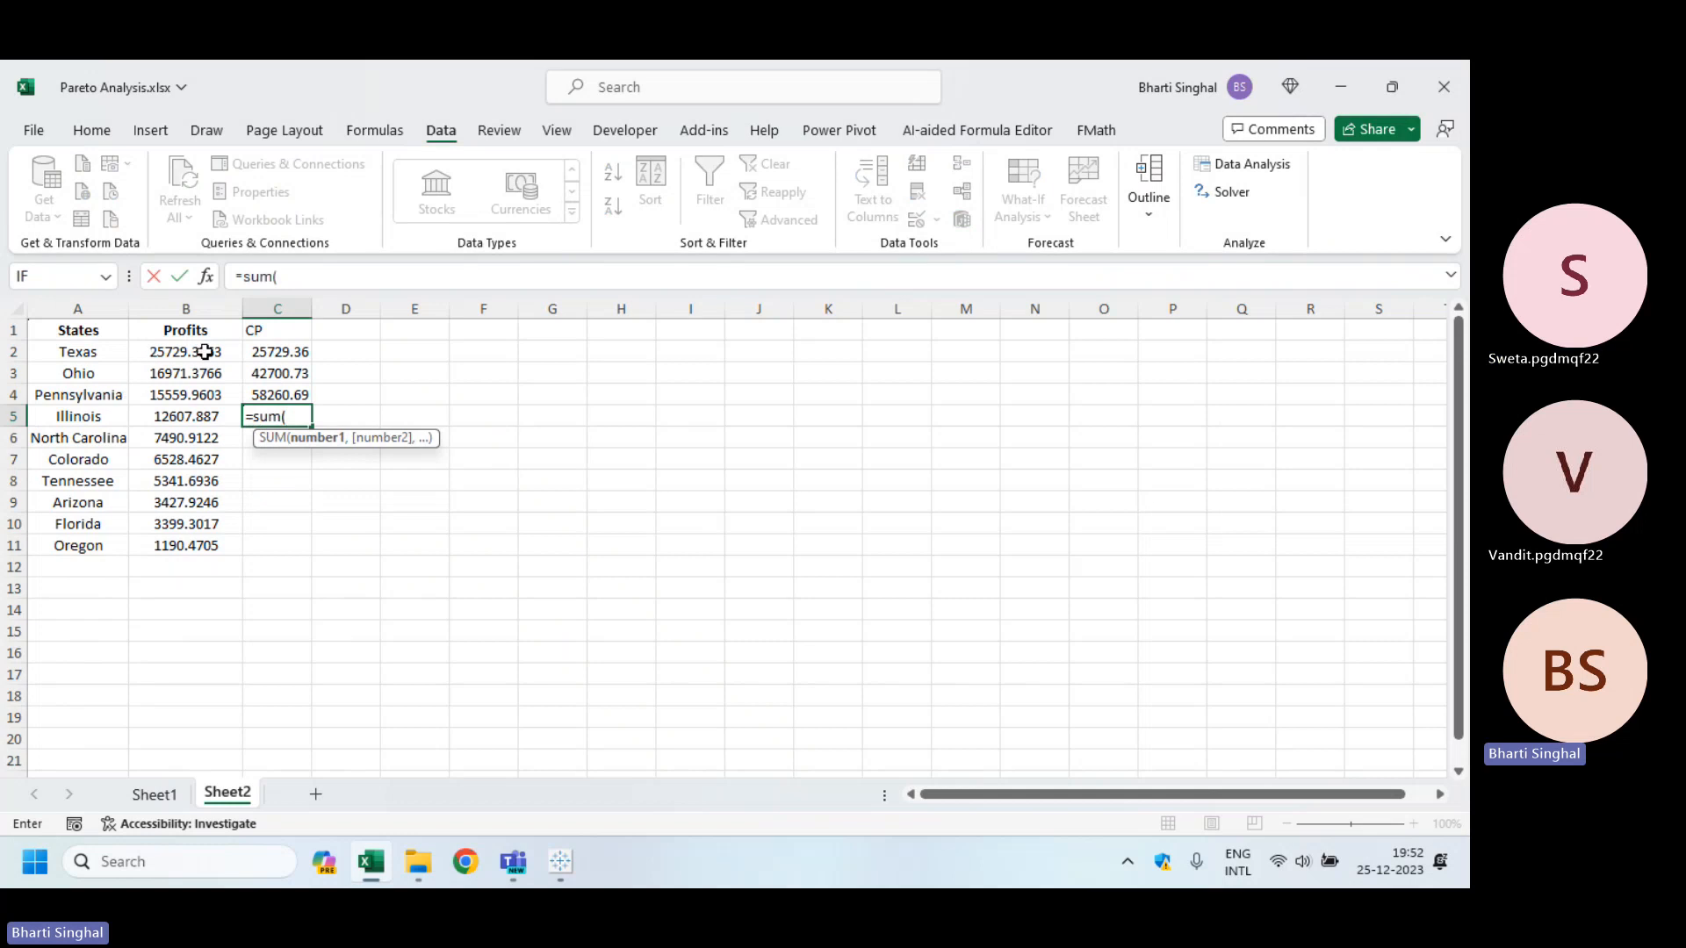
pyautogui.moveTo(203, 351); pyautogui.dragTo(205, 411)
pyautogui.press('Return')
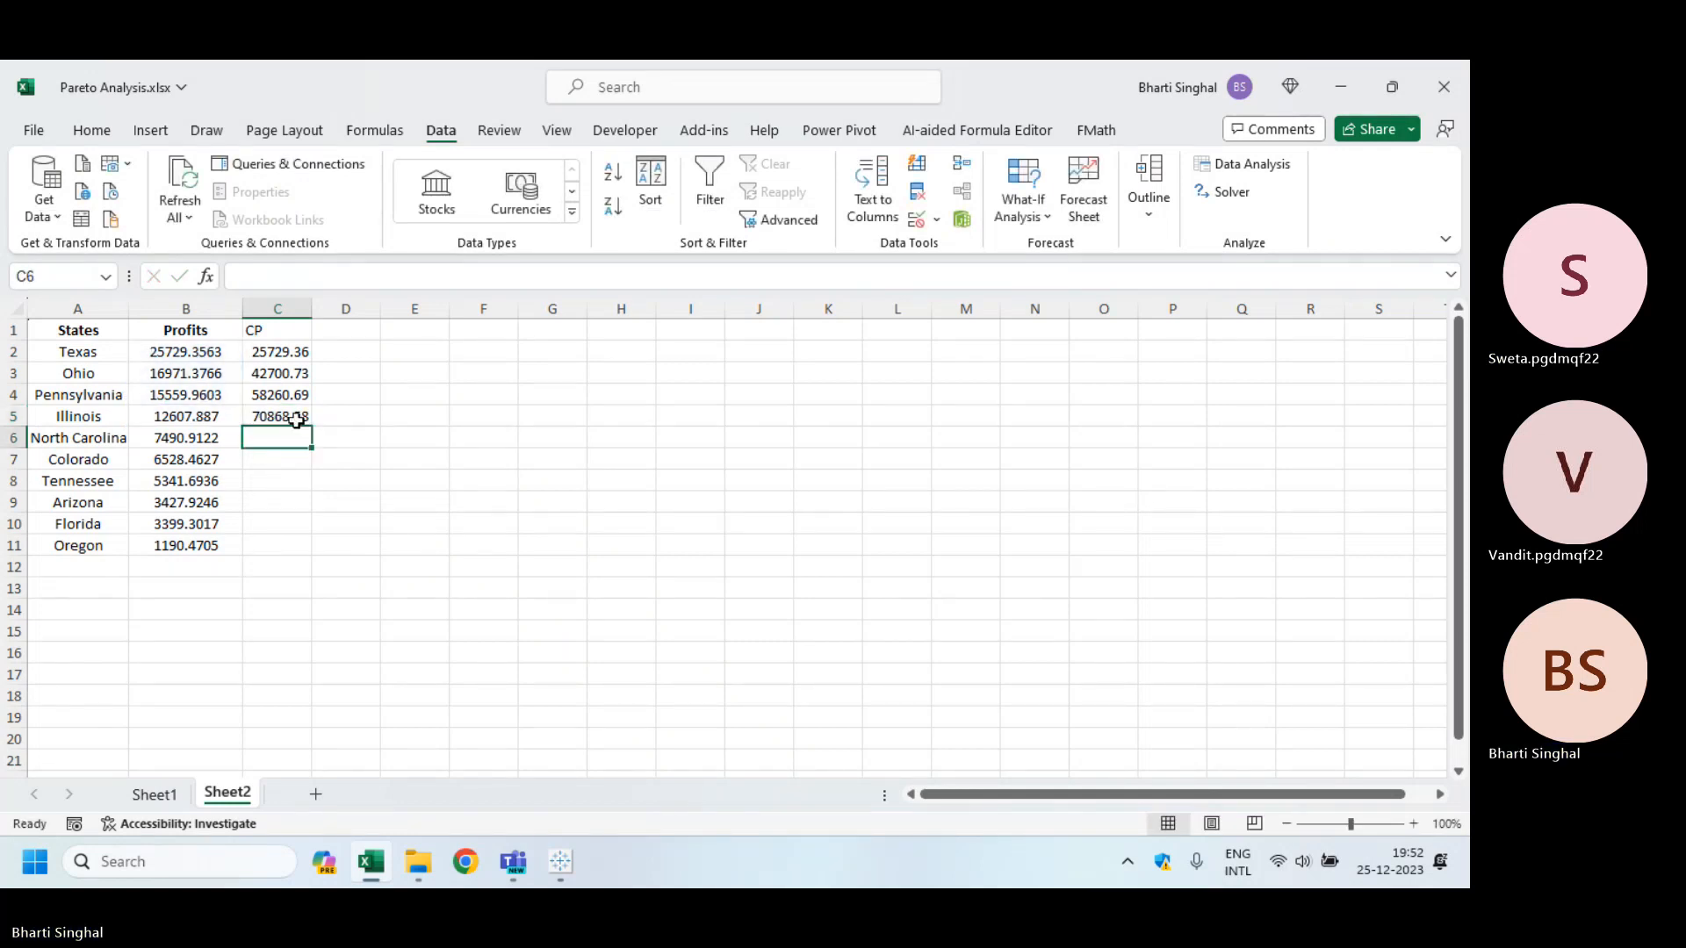
# Step: Calculate the cumulative profits for North Carolina and Colorado in C6 and C7 as SUM of B2:B6 and B2:B7
pyautogui.write('=sum(')
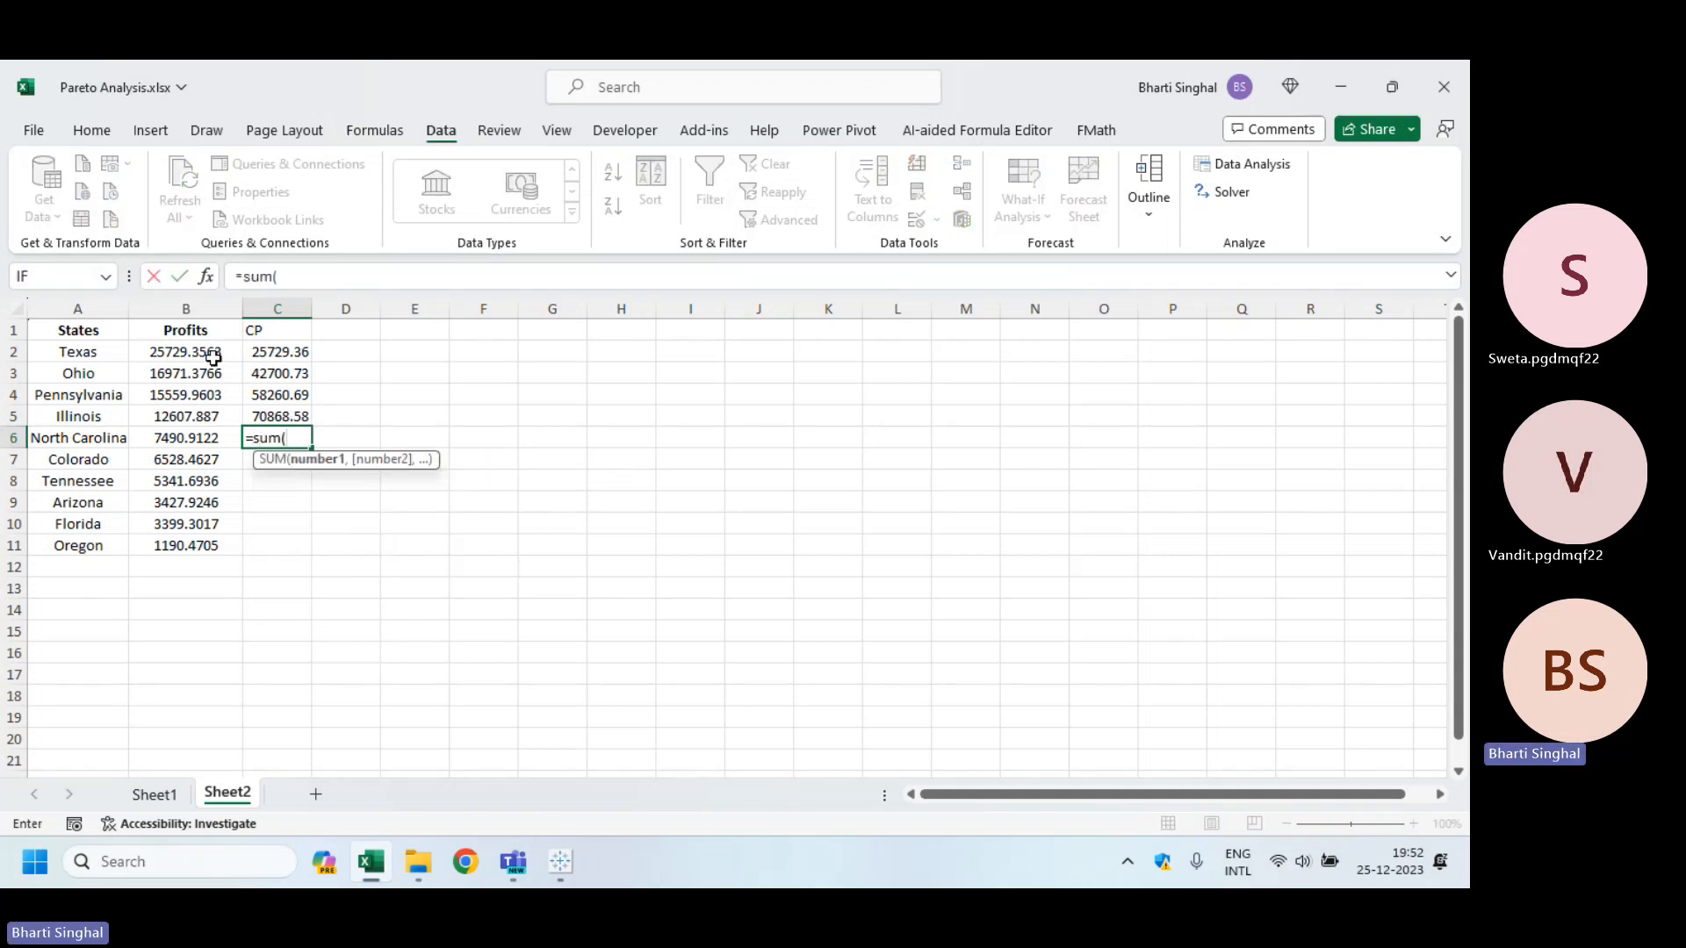
pyautogui.moveTo(212, 357); pyautogui.dragTo(213, 435)
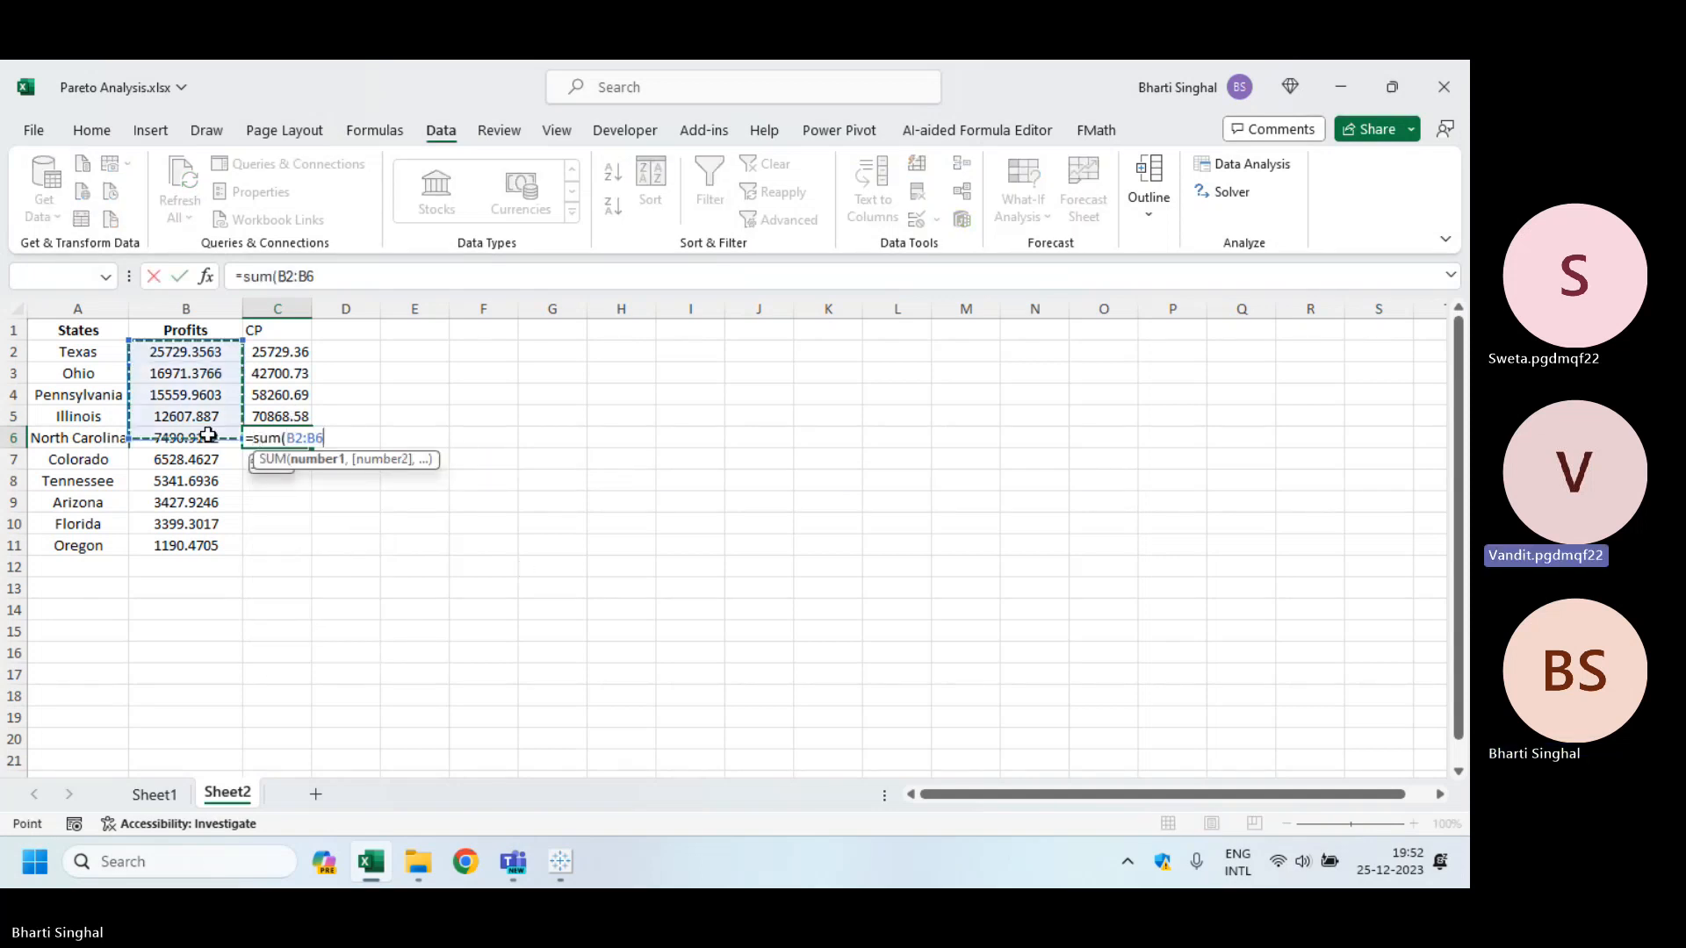
pyautogui.press('Return')
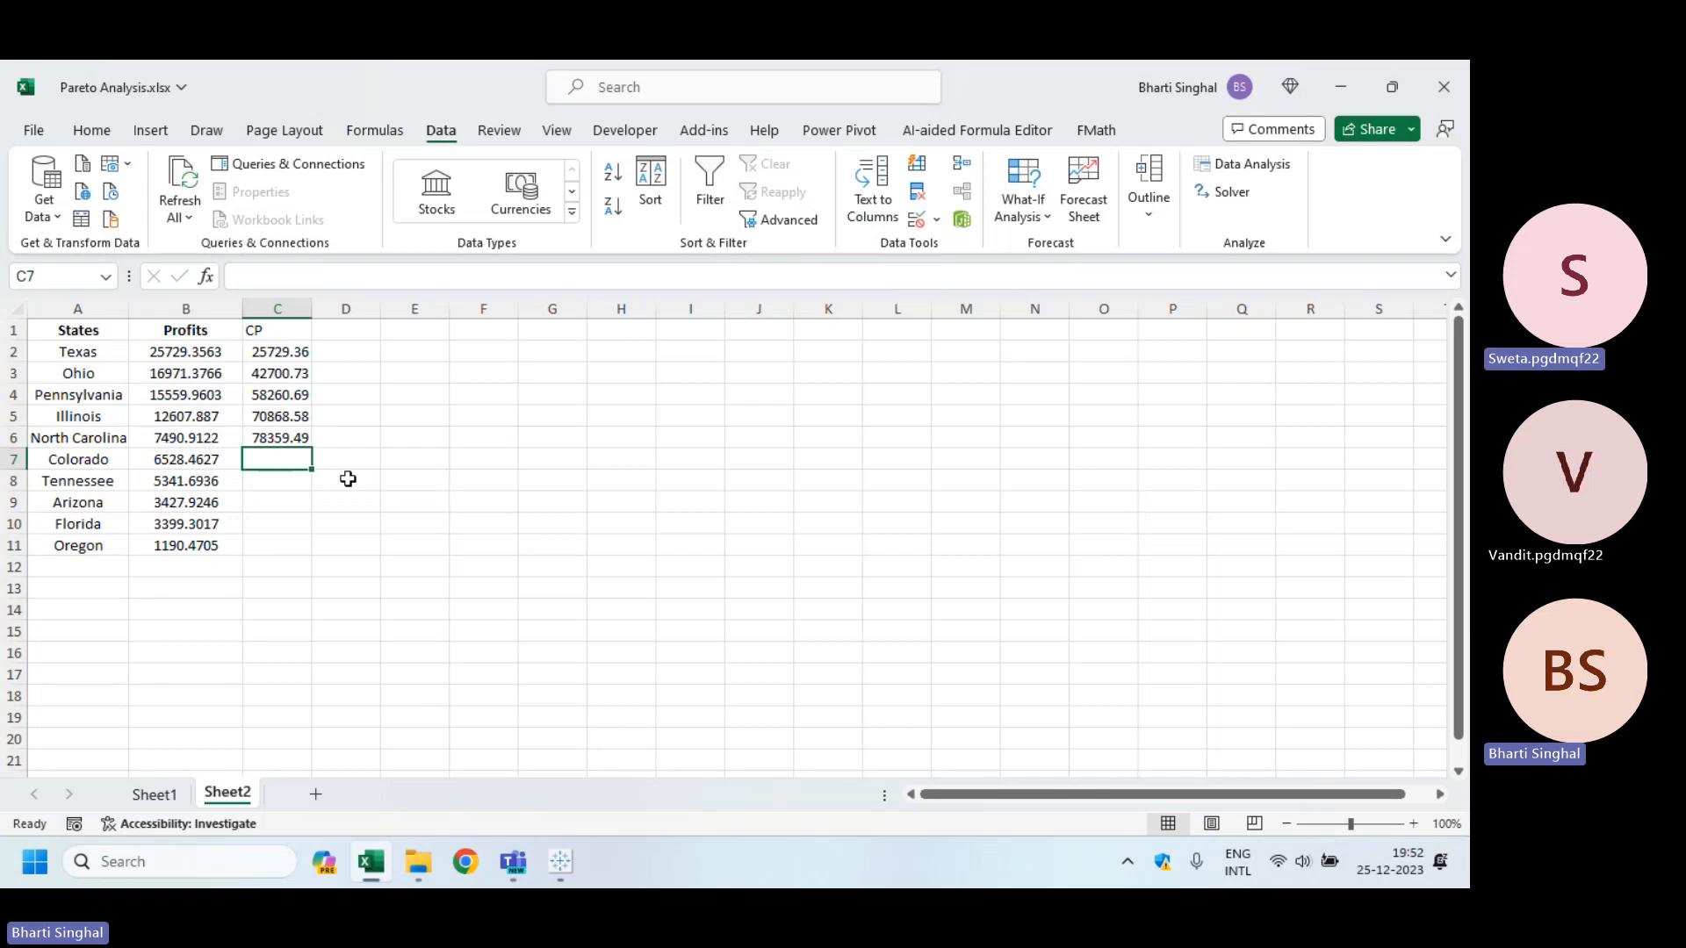
pyautogui.write('=sum(')
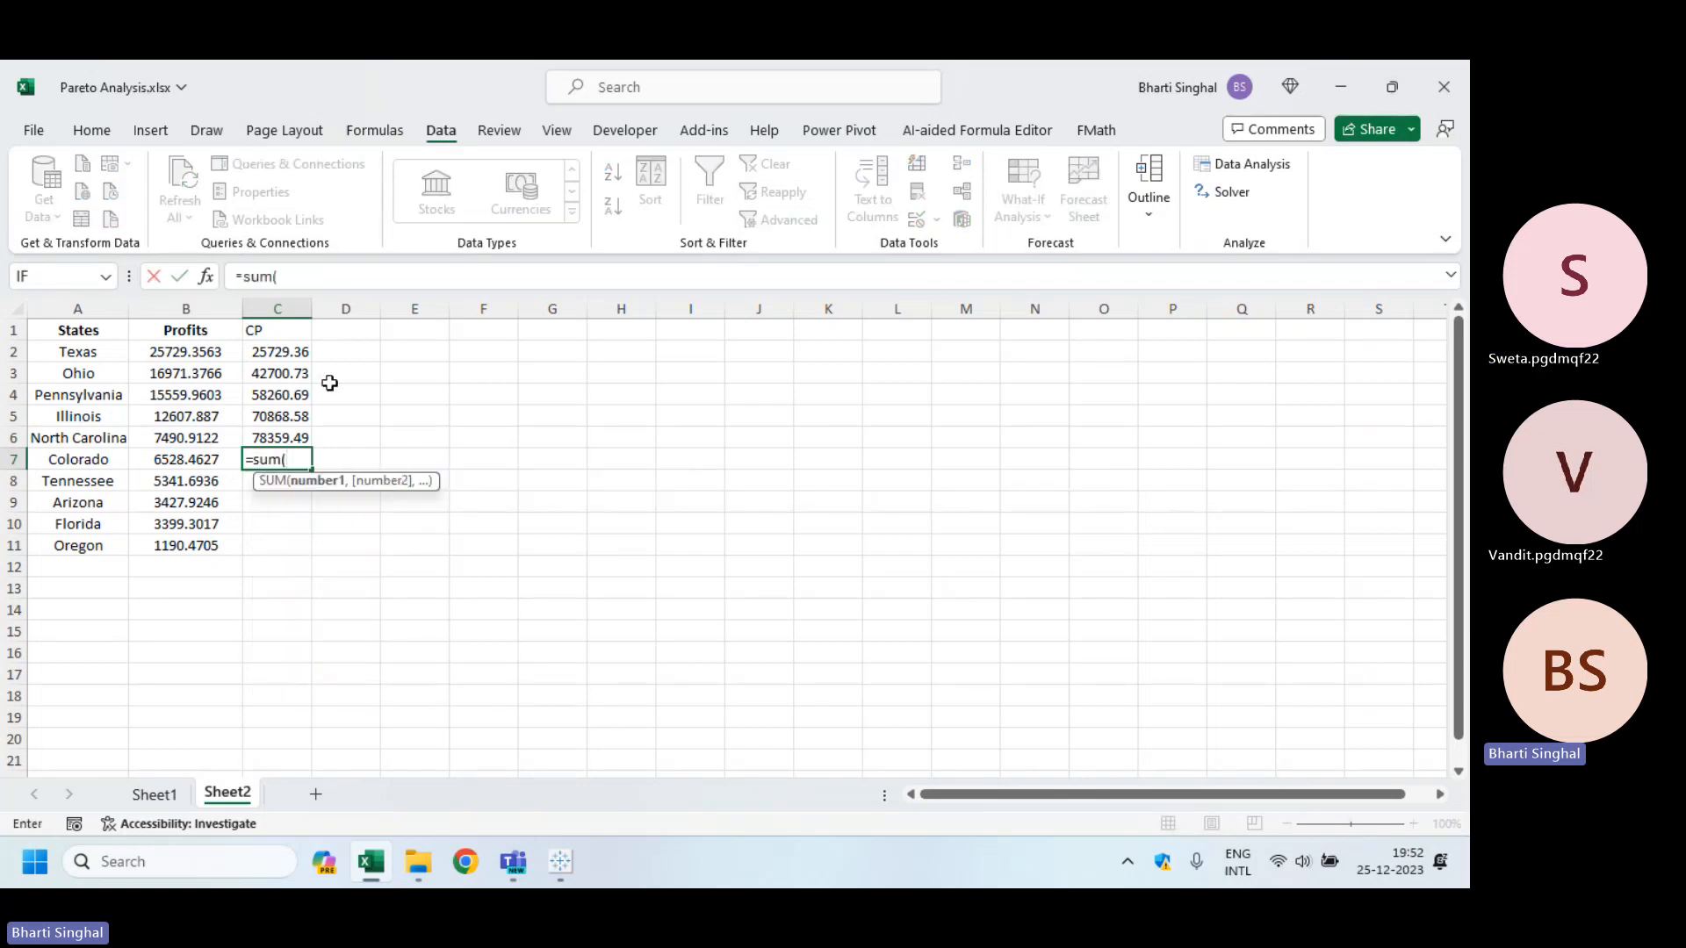
pyautogui.moveTo(200, 351); pyautogui.dragTo(214, 459)
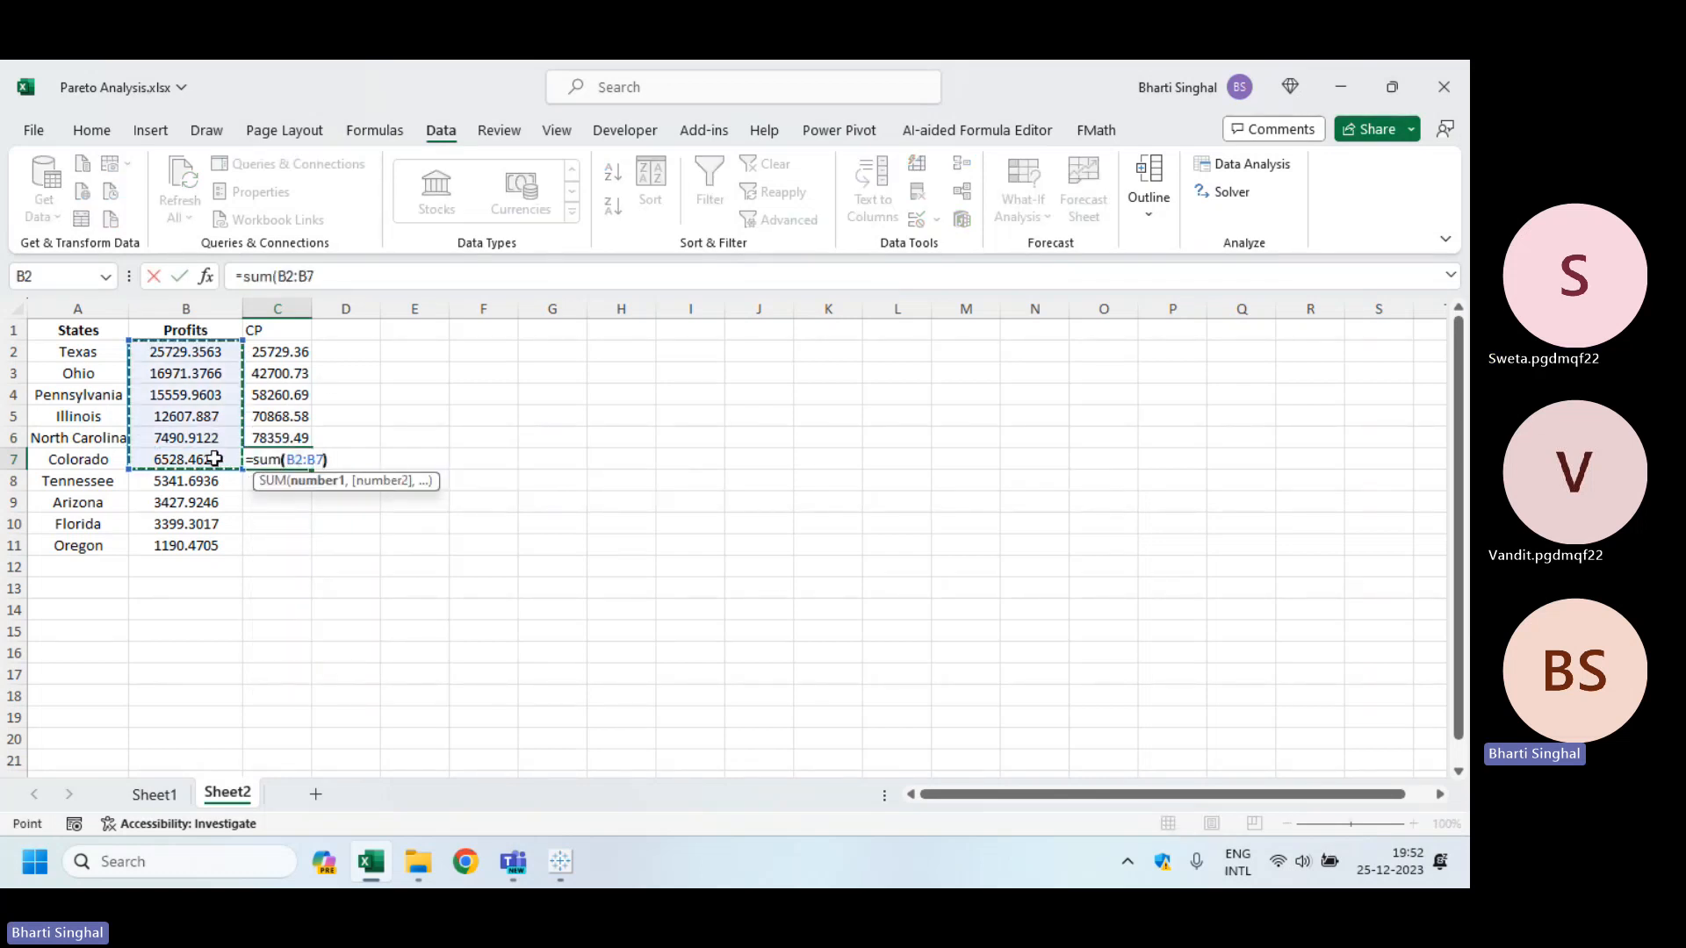
pyautogui.press('Return')
# Step: Calculate the cumulative profits for Tennessee and Arizona in C8 and C9 as SUM of B2:B8 and B2:B9
pyautogui.write('=sum(')
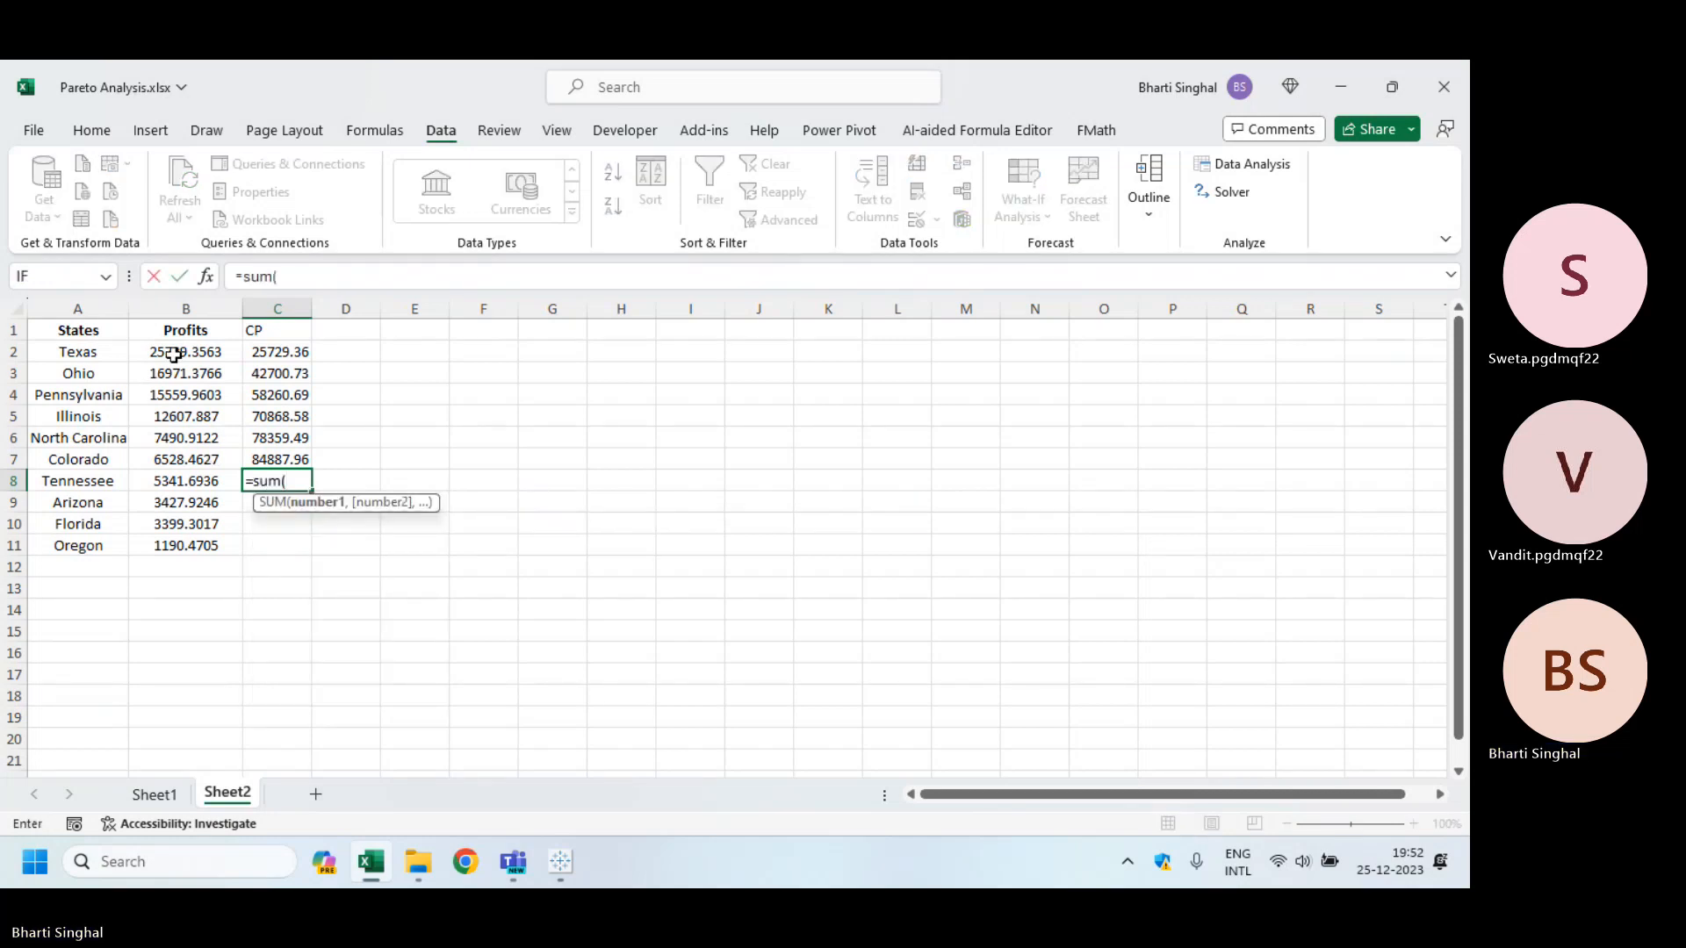
pyautogui.moveTo(173, 355); pyautogui.dragTo(186, 482)
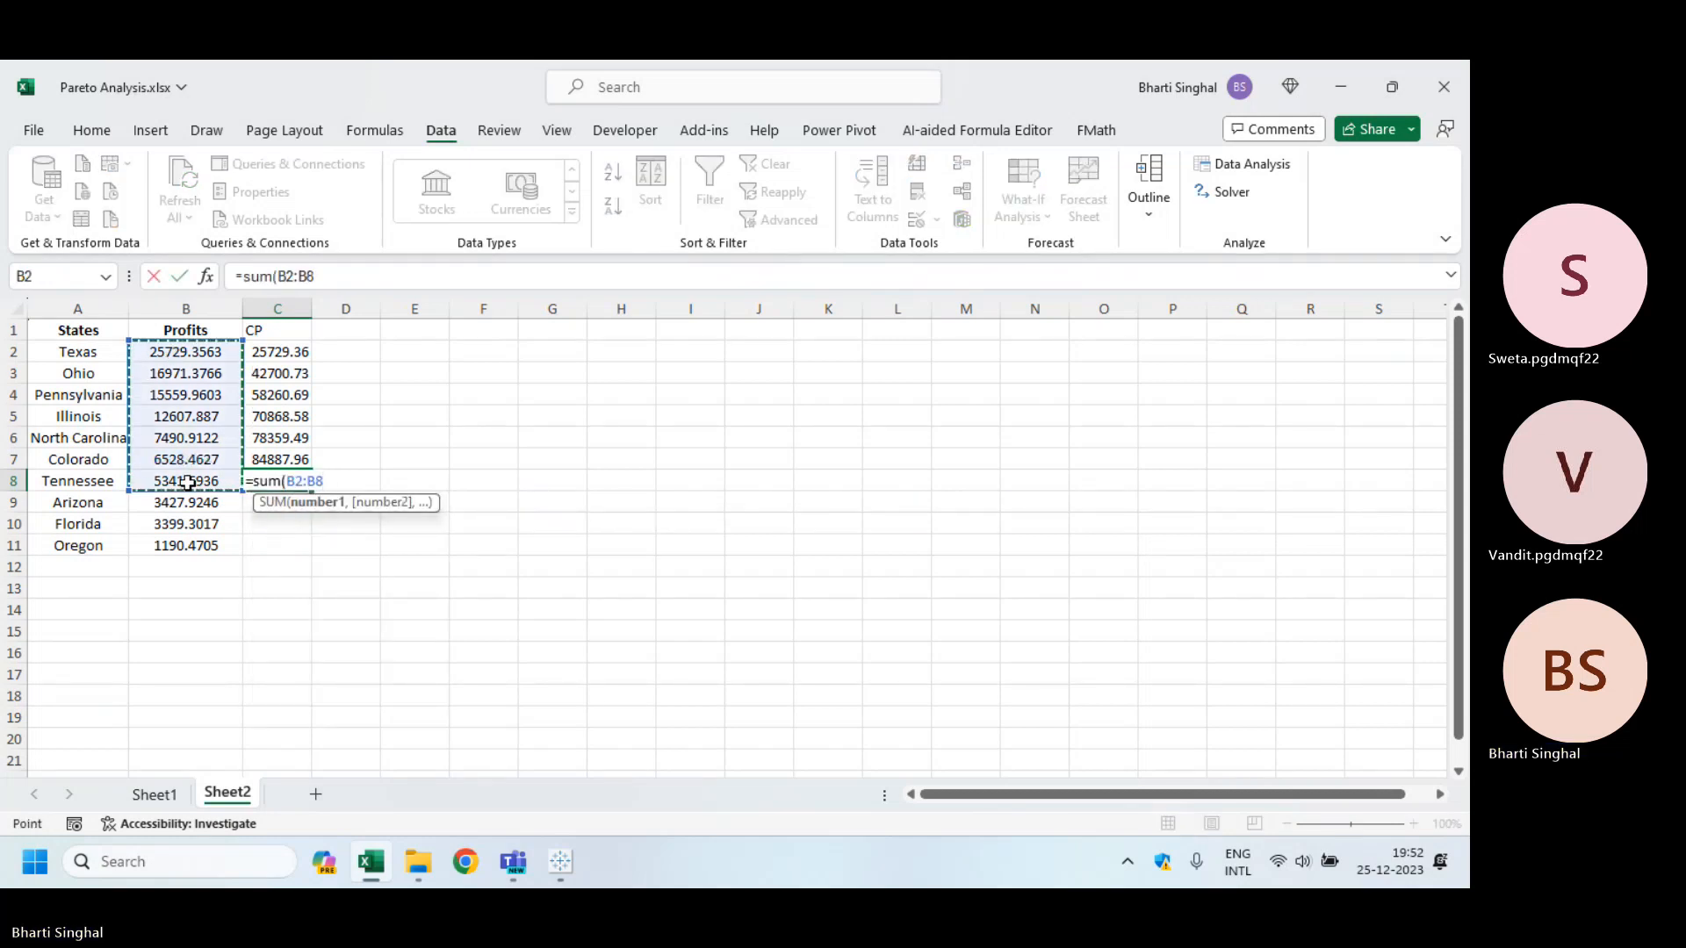
pyautogui.press('Return')
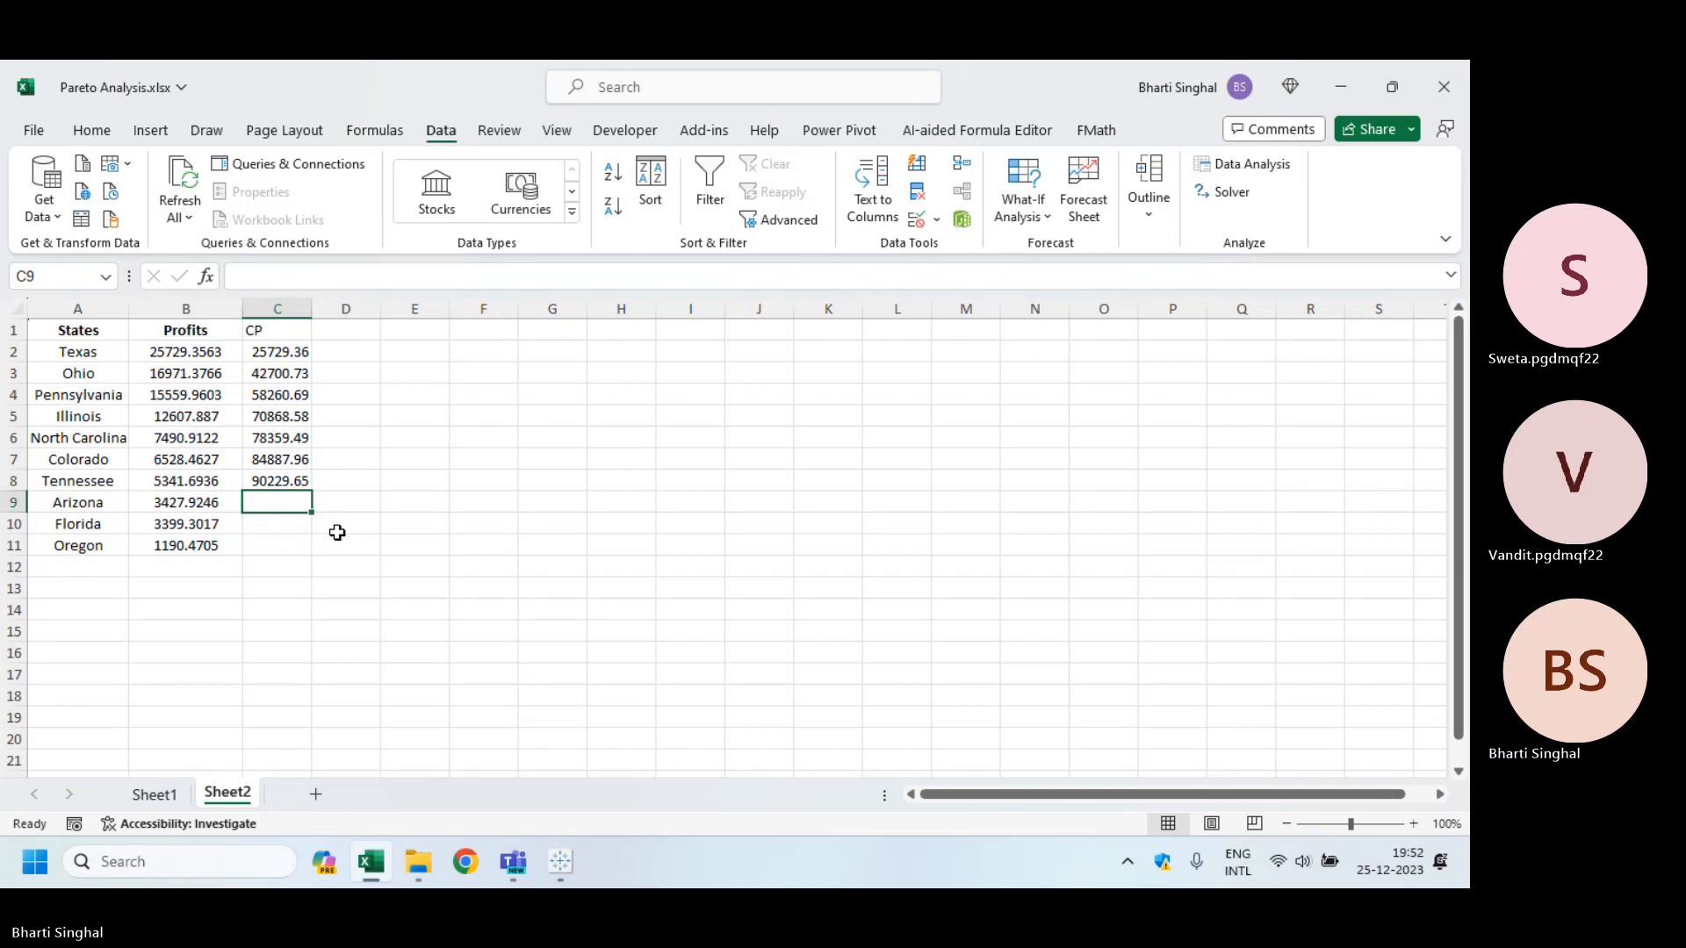
pyautogui.write('=sum(')
pyautogui.moveTo(213, 353); pyautogui.dragTo(217, 501)
pyautogui.press('Return')
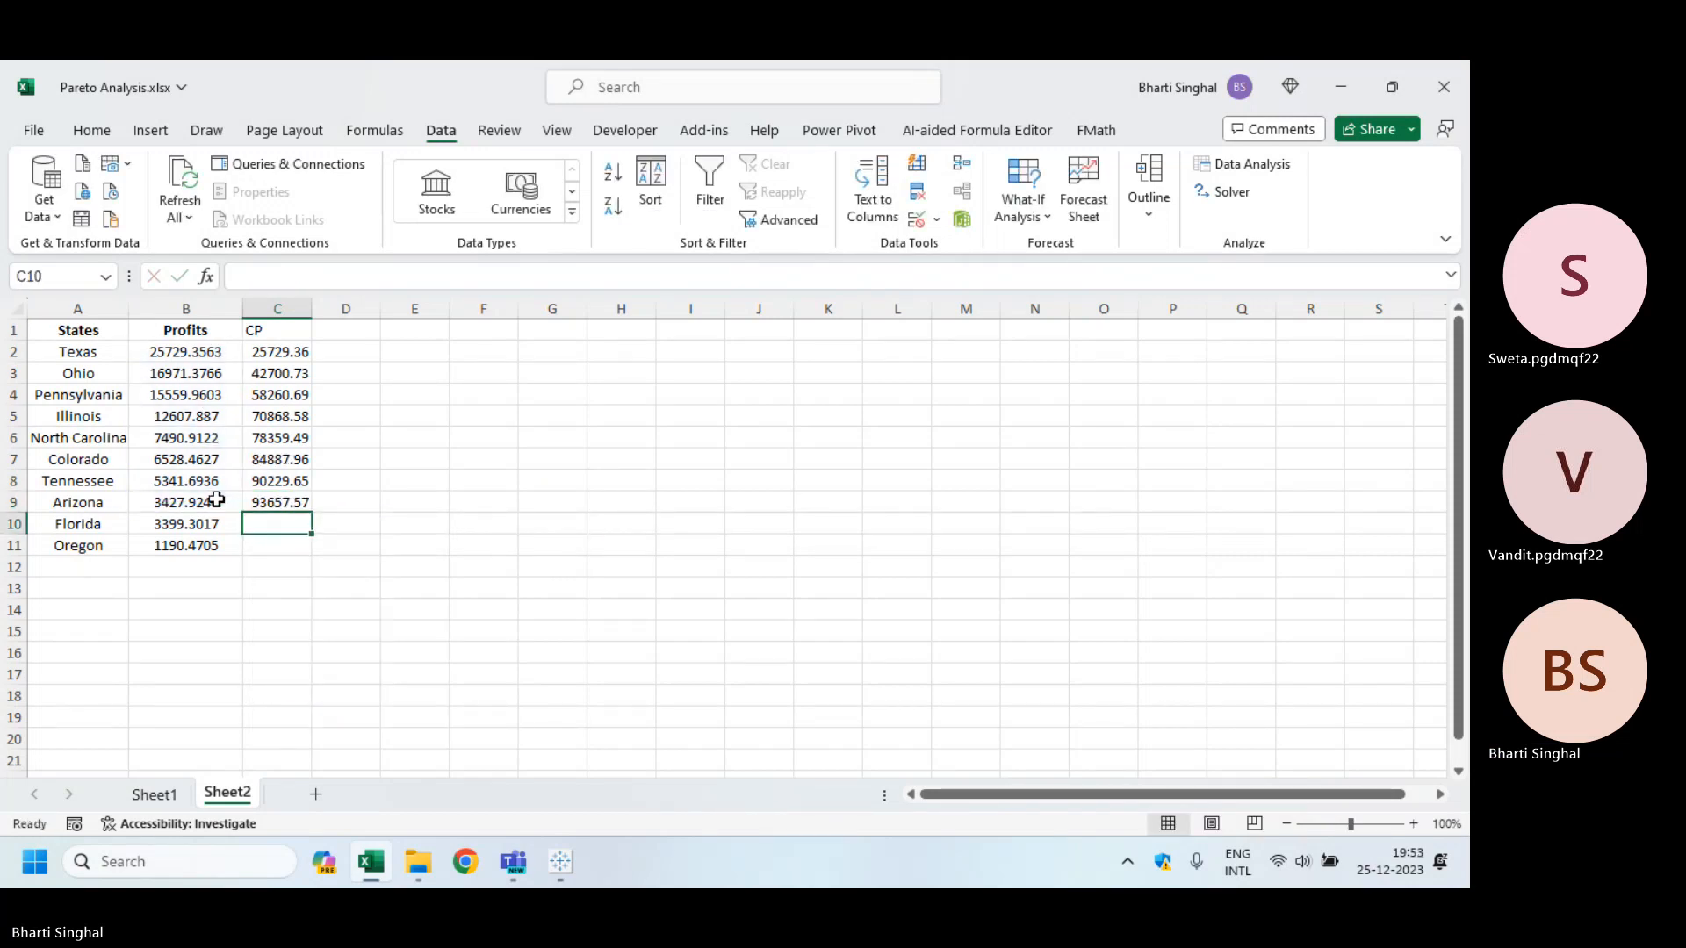
# Step: Calculate the cumulative profits for Florida and Oregon in C10 and C11 as SUM of B2:B10 and B2:B11
pyautogui.write('=sum(')
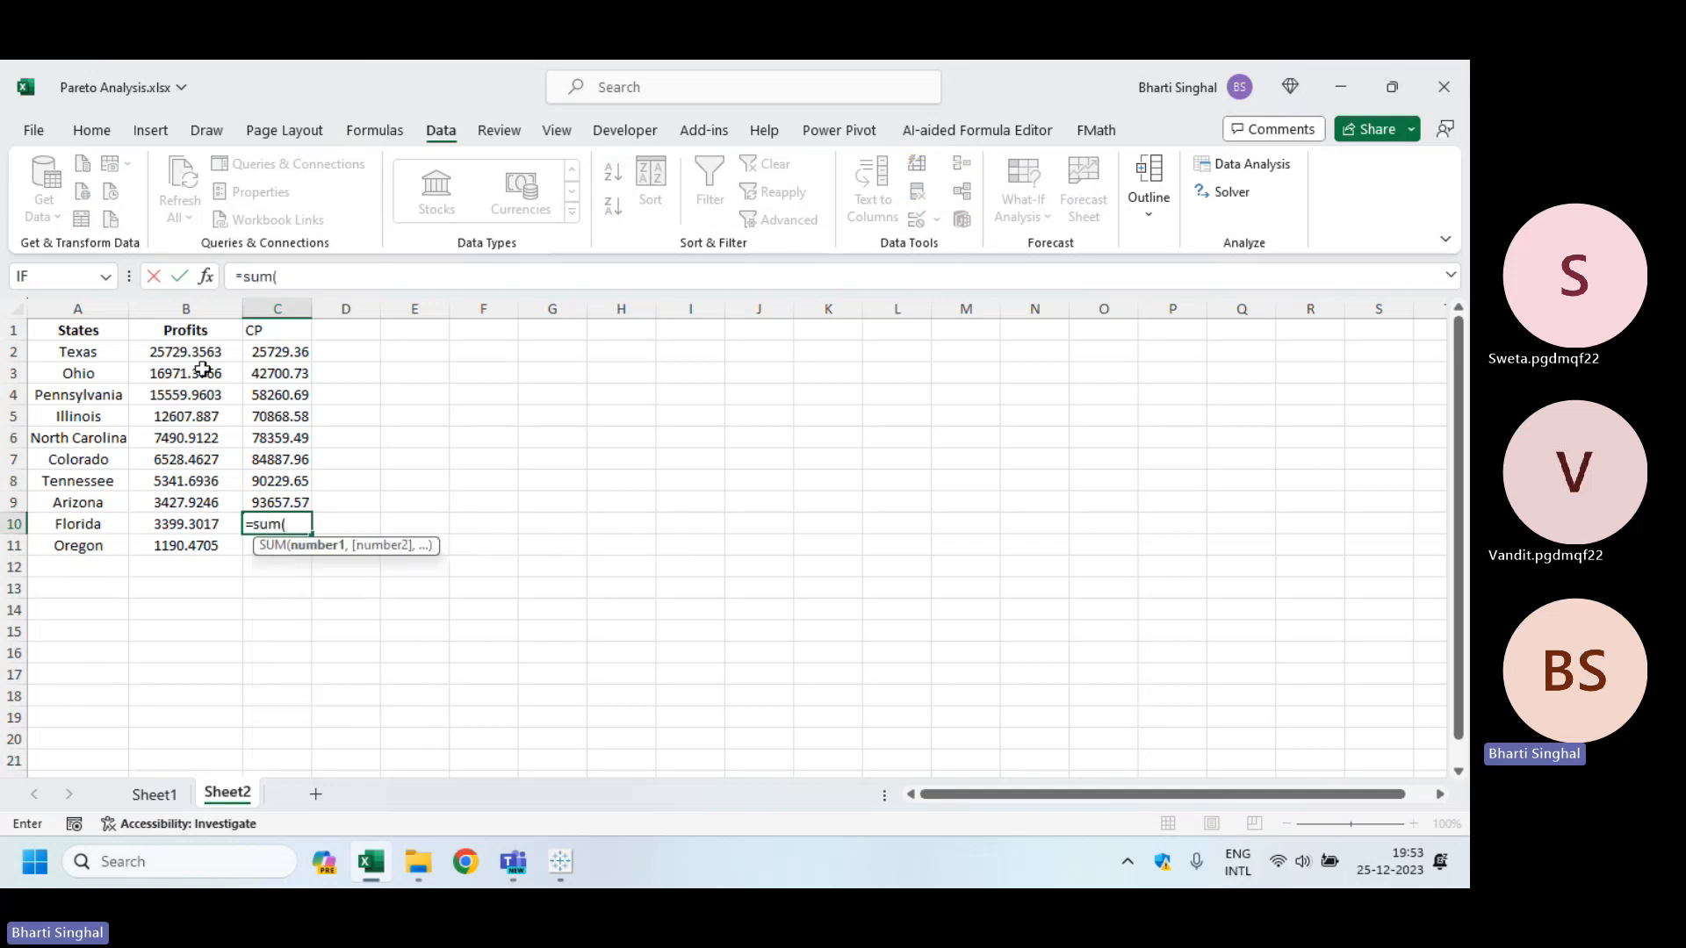
pyautogui.moveTo(208, 348); pyautogui.dragTo(188, 522)
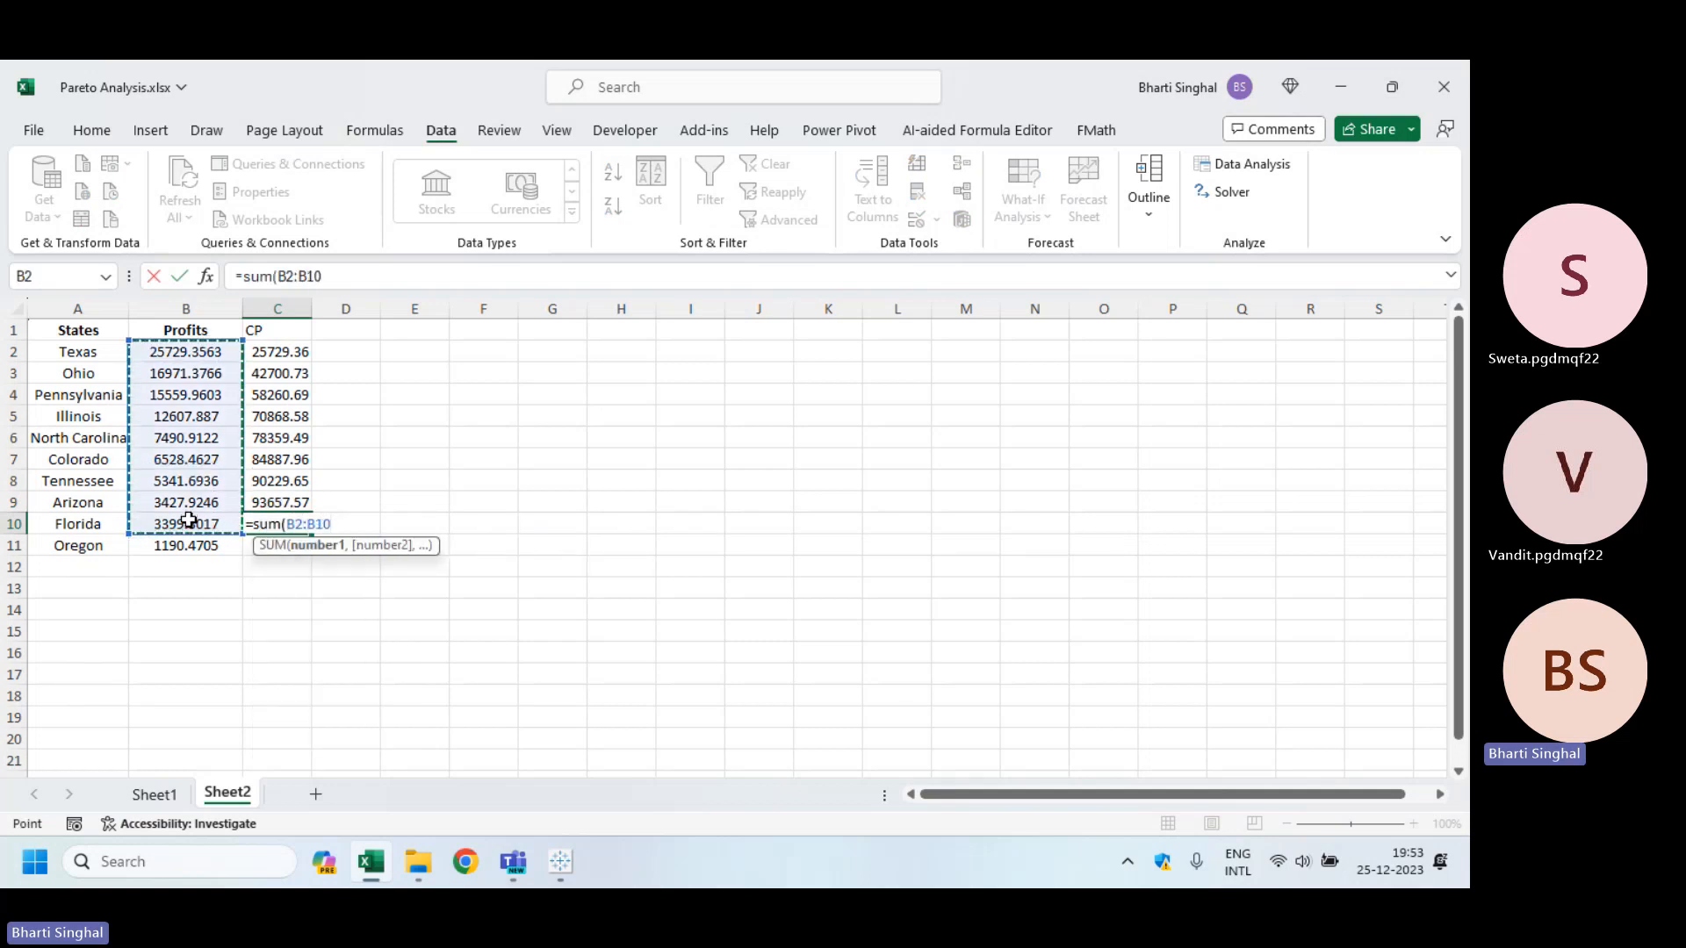
pyautogui.press('Return')
pyautogui.write('=sum(')
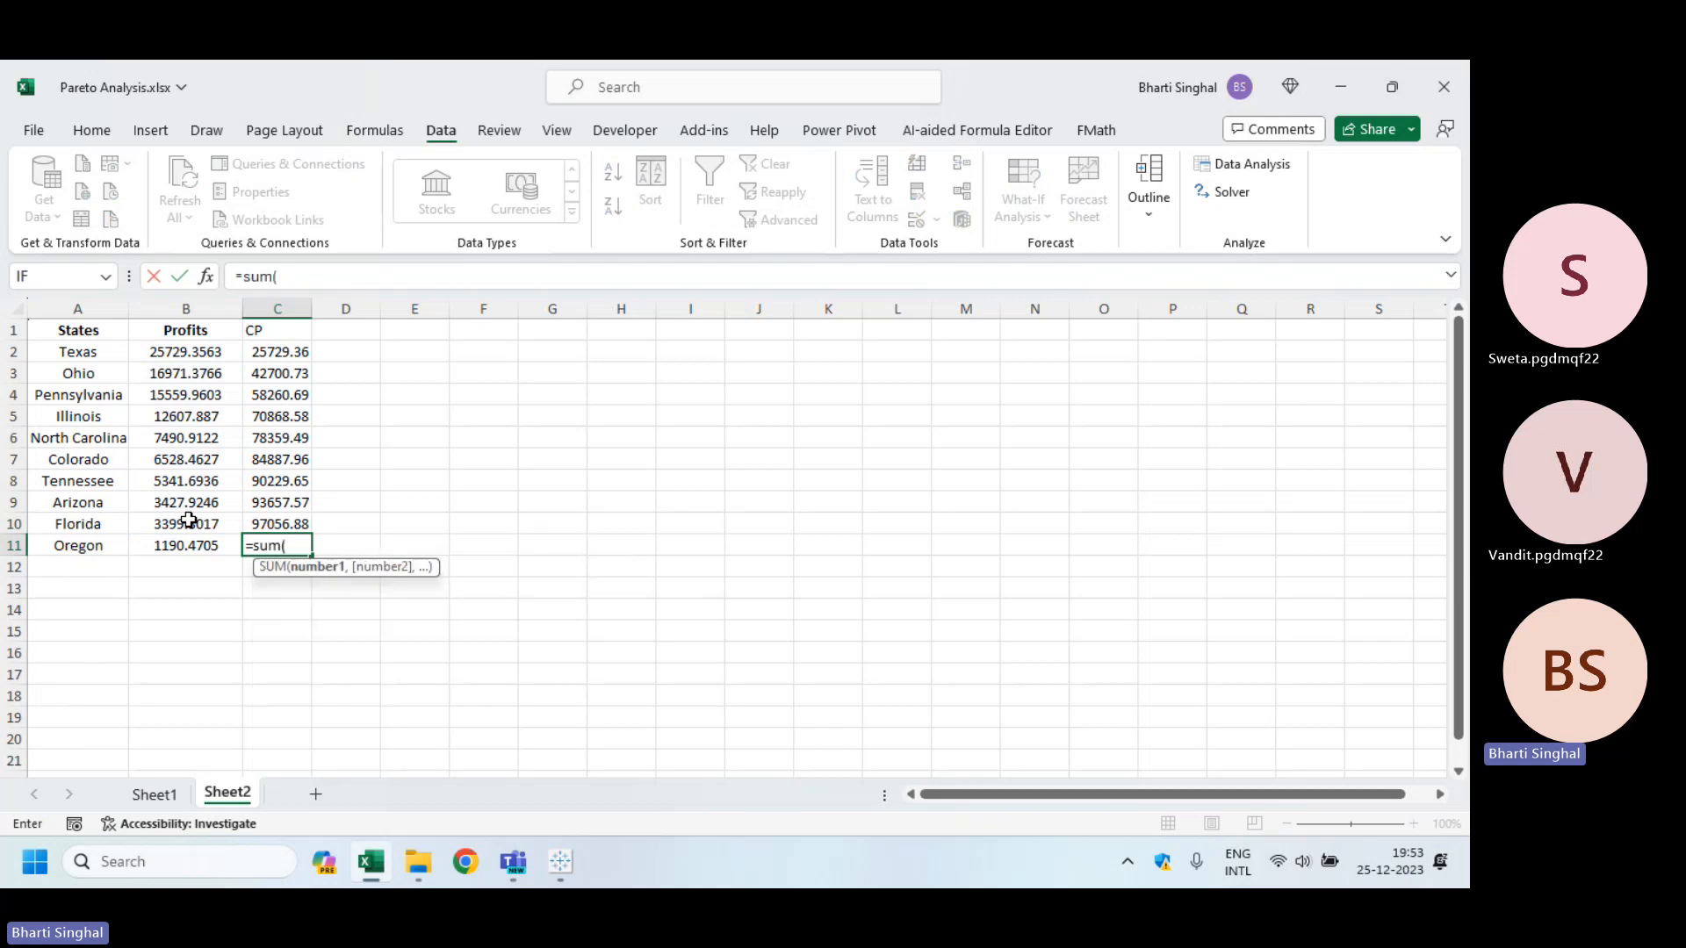
pyautogui.moveTo(232, 348); pyautogui.dragTo(199, 543)
pyautogui.press('Return')
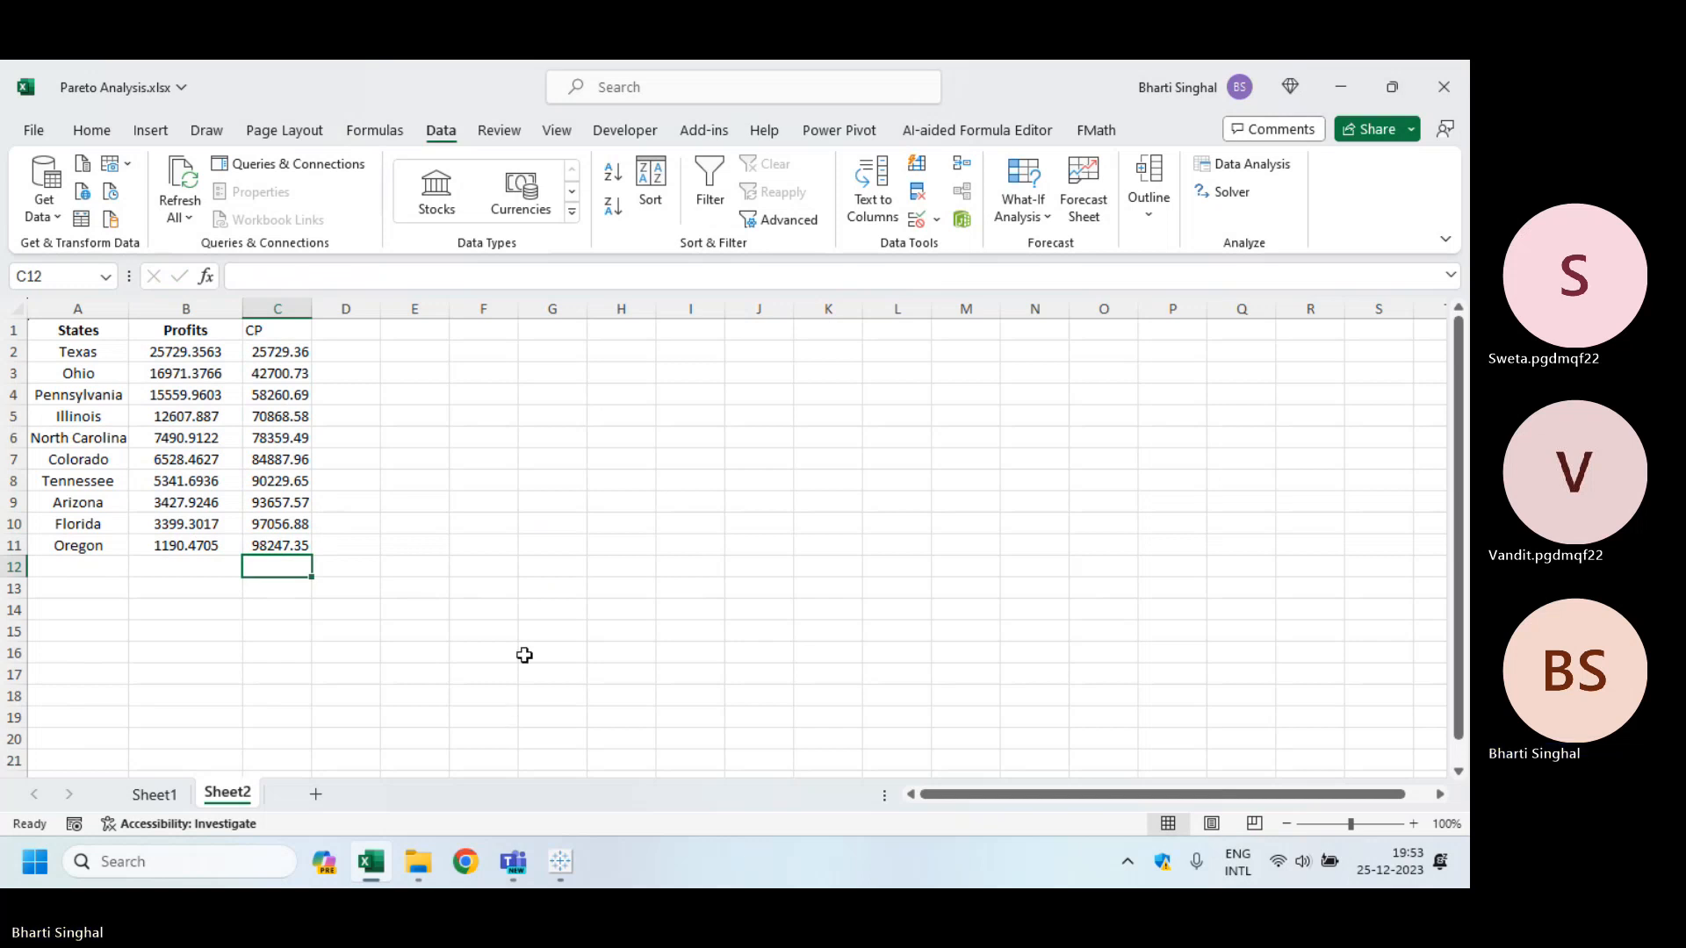
# Step: Compare the sum of the profits in B2:B11 with the final cumulative profit in C11
pyautogui.click(285, 546)
pyautogui.moveTo(185, 352); pyautogui.dragTo(203, 545)
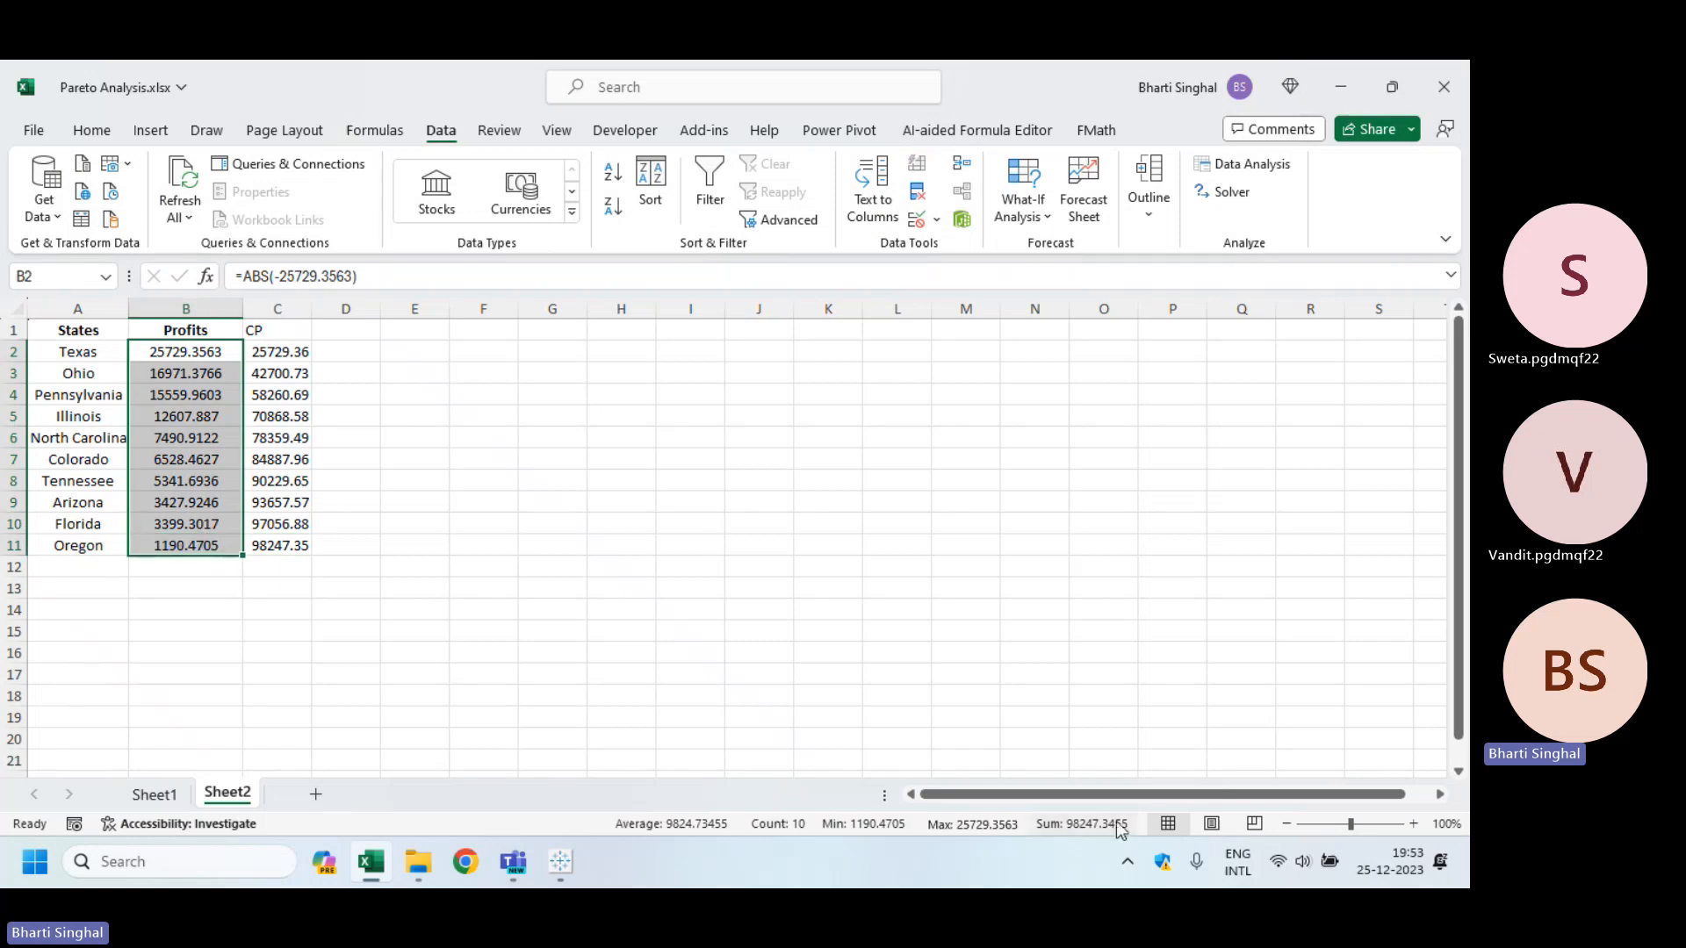
pyautogui.click(308, 551)
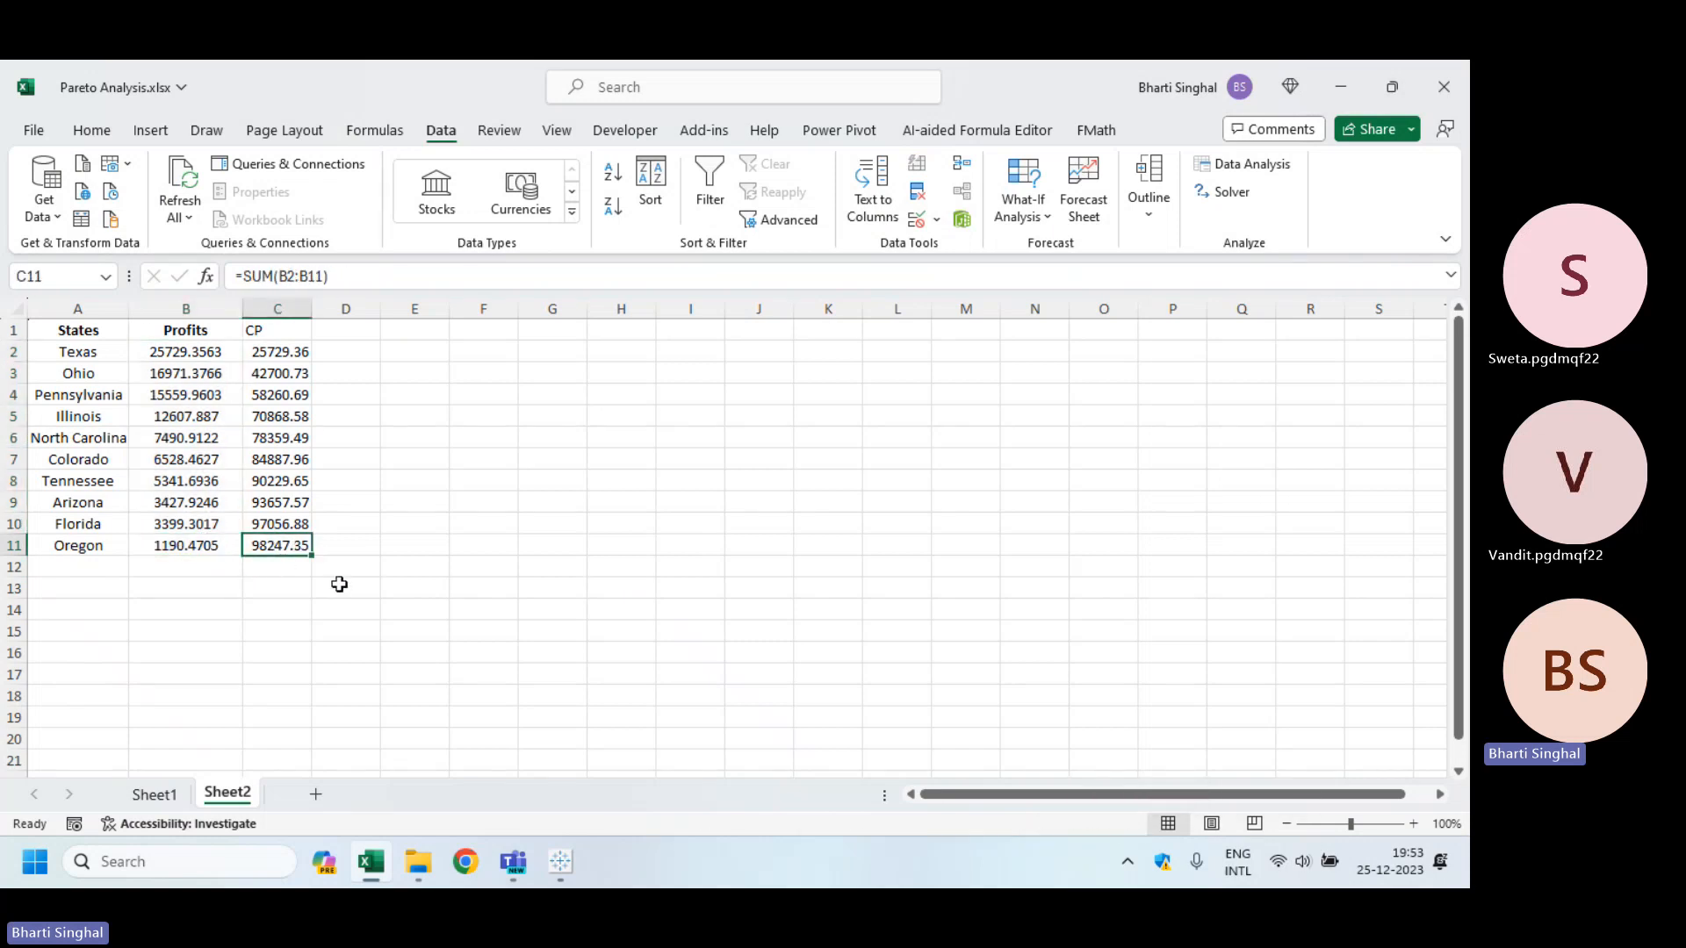
# Step: Add the heading CP% in D1 for the cumulative percentage column
pyautogui.click(361, 329)
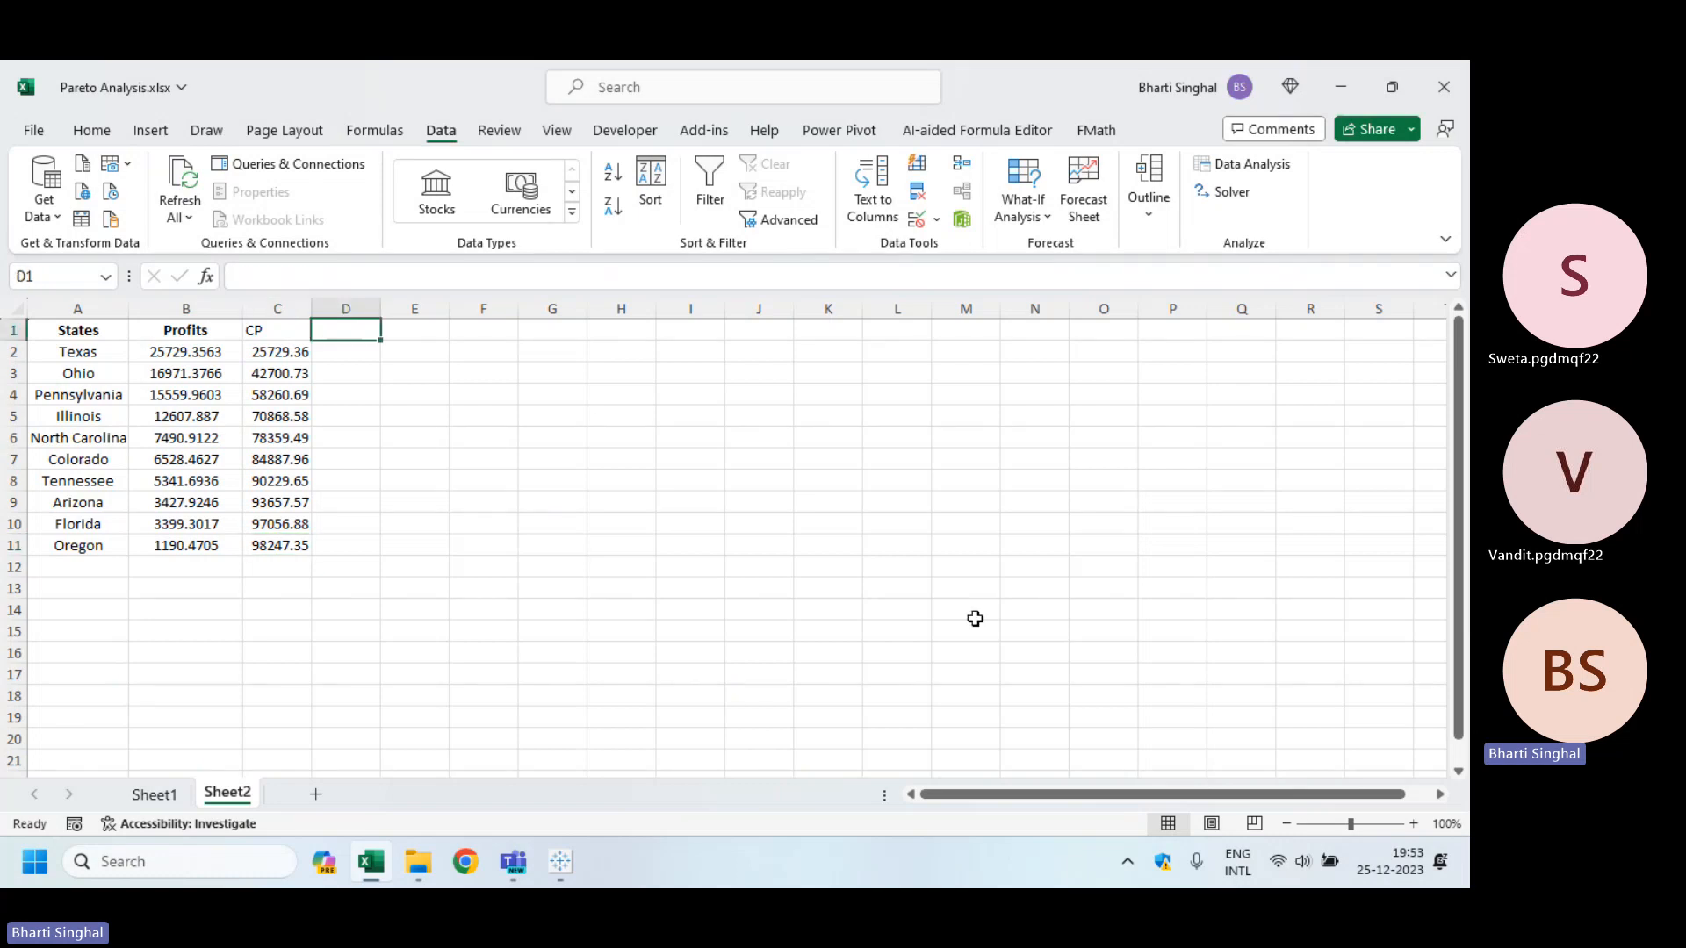
pyautogui.write('CP%')
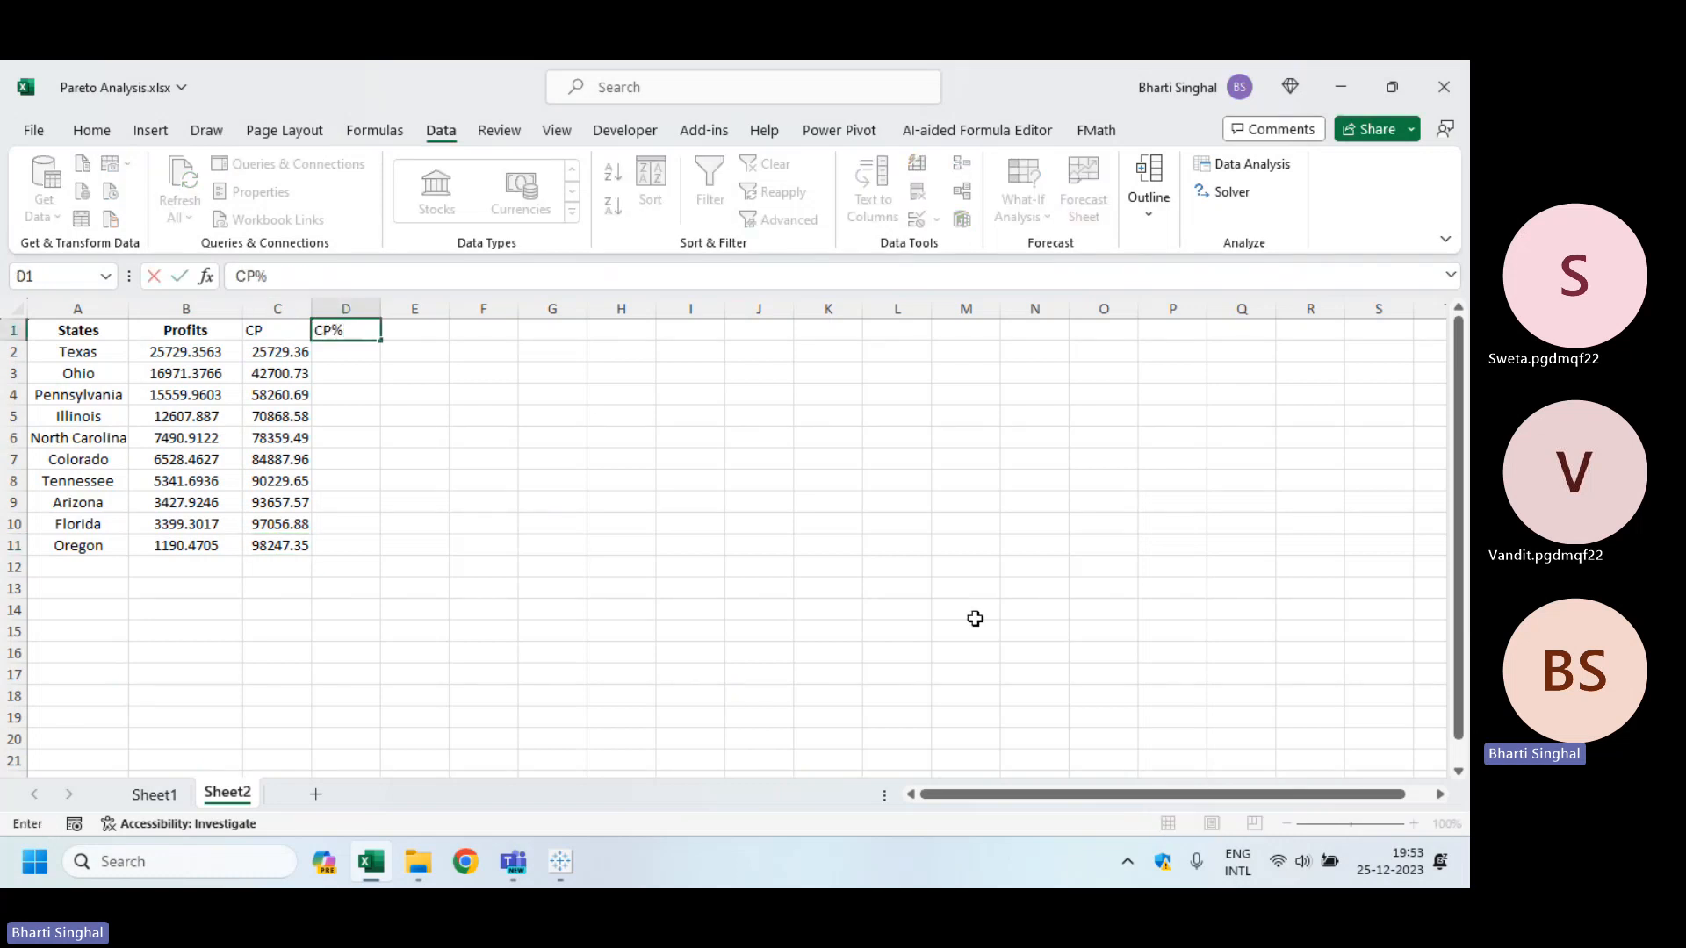
pyautogui.click(975, 618)
# Step: Calculate Texas's cumulative share in D2 with the formula =C2/$C$11, keeping the reference to the total absolute
pyautogui.click(272, 353)
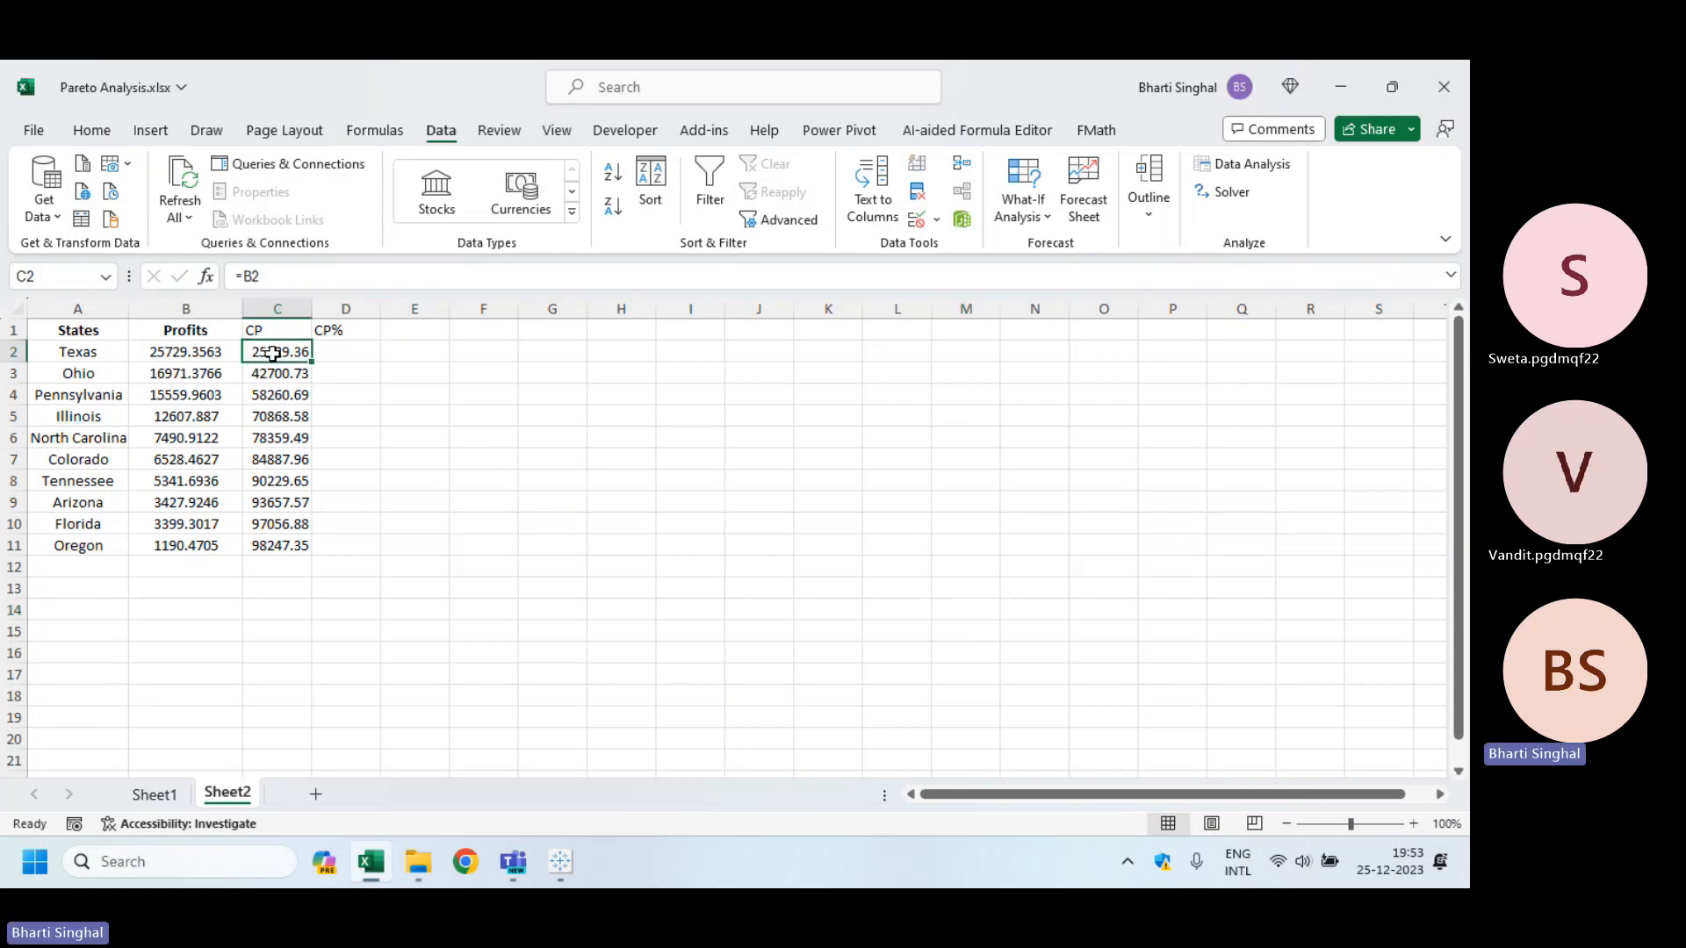
pyautogui.click(347, 354)
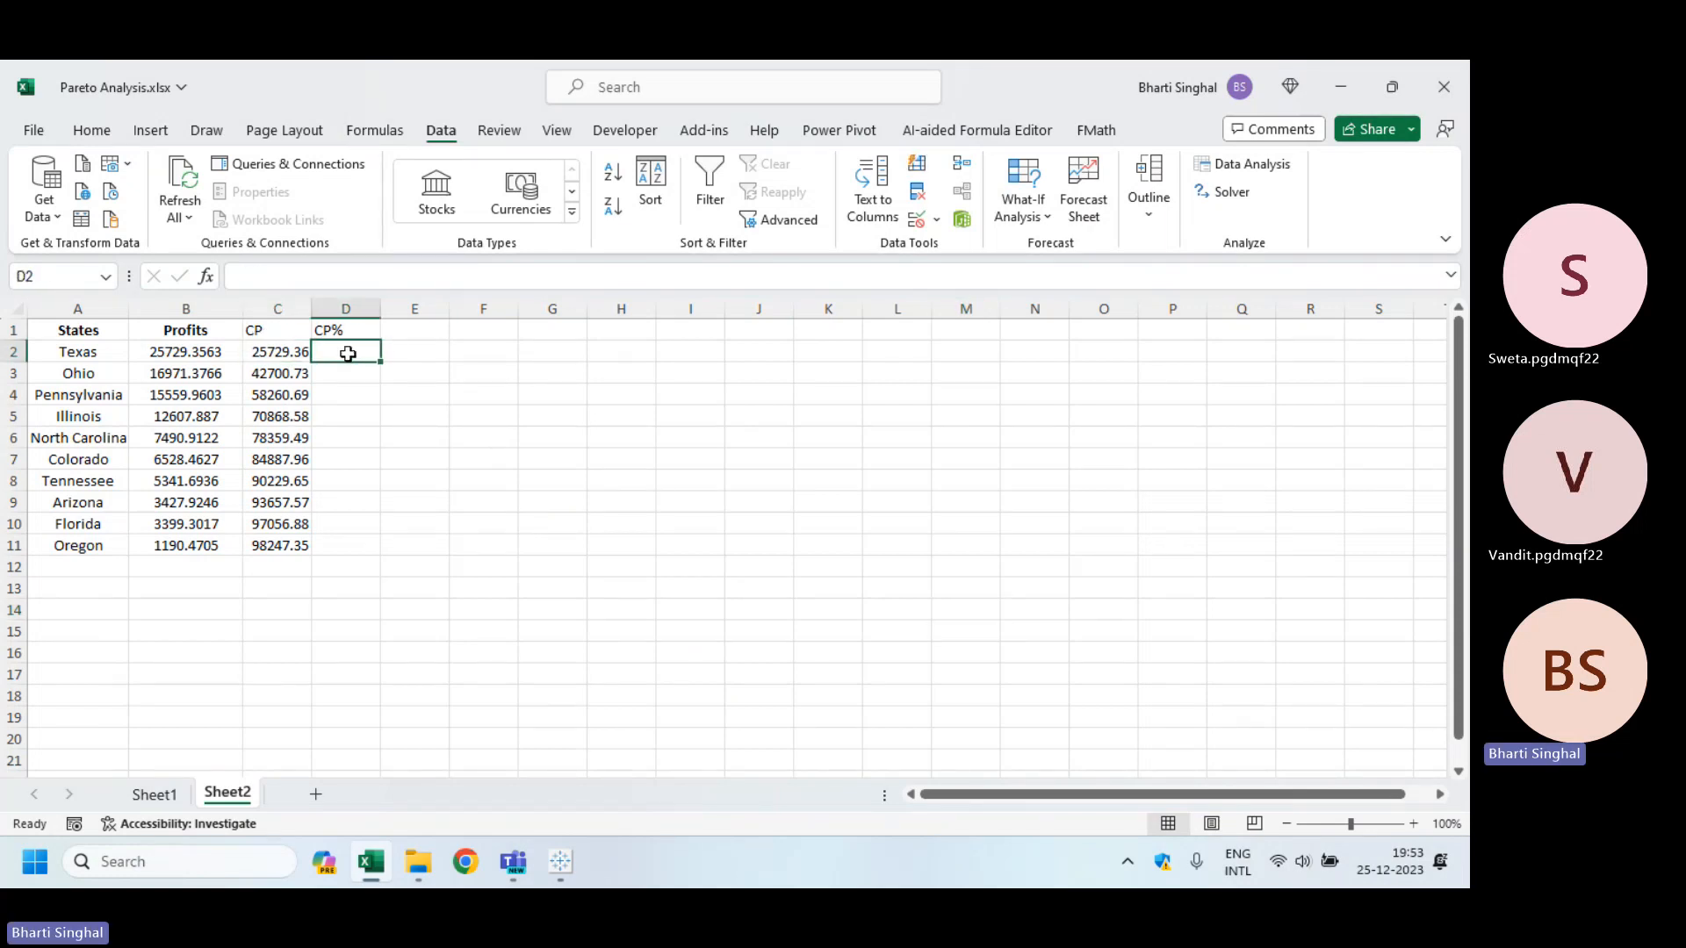
pyautogui.write('=')
pyautogui.click(278, 354)
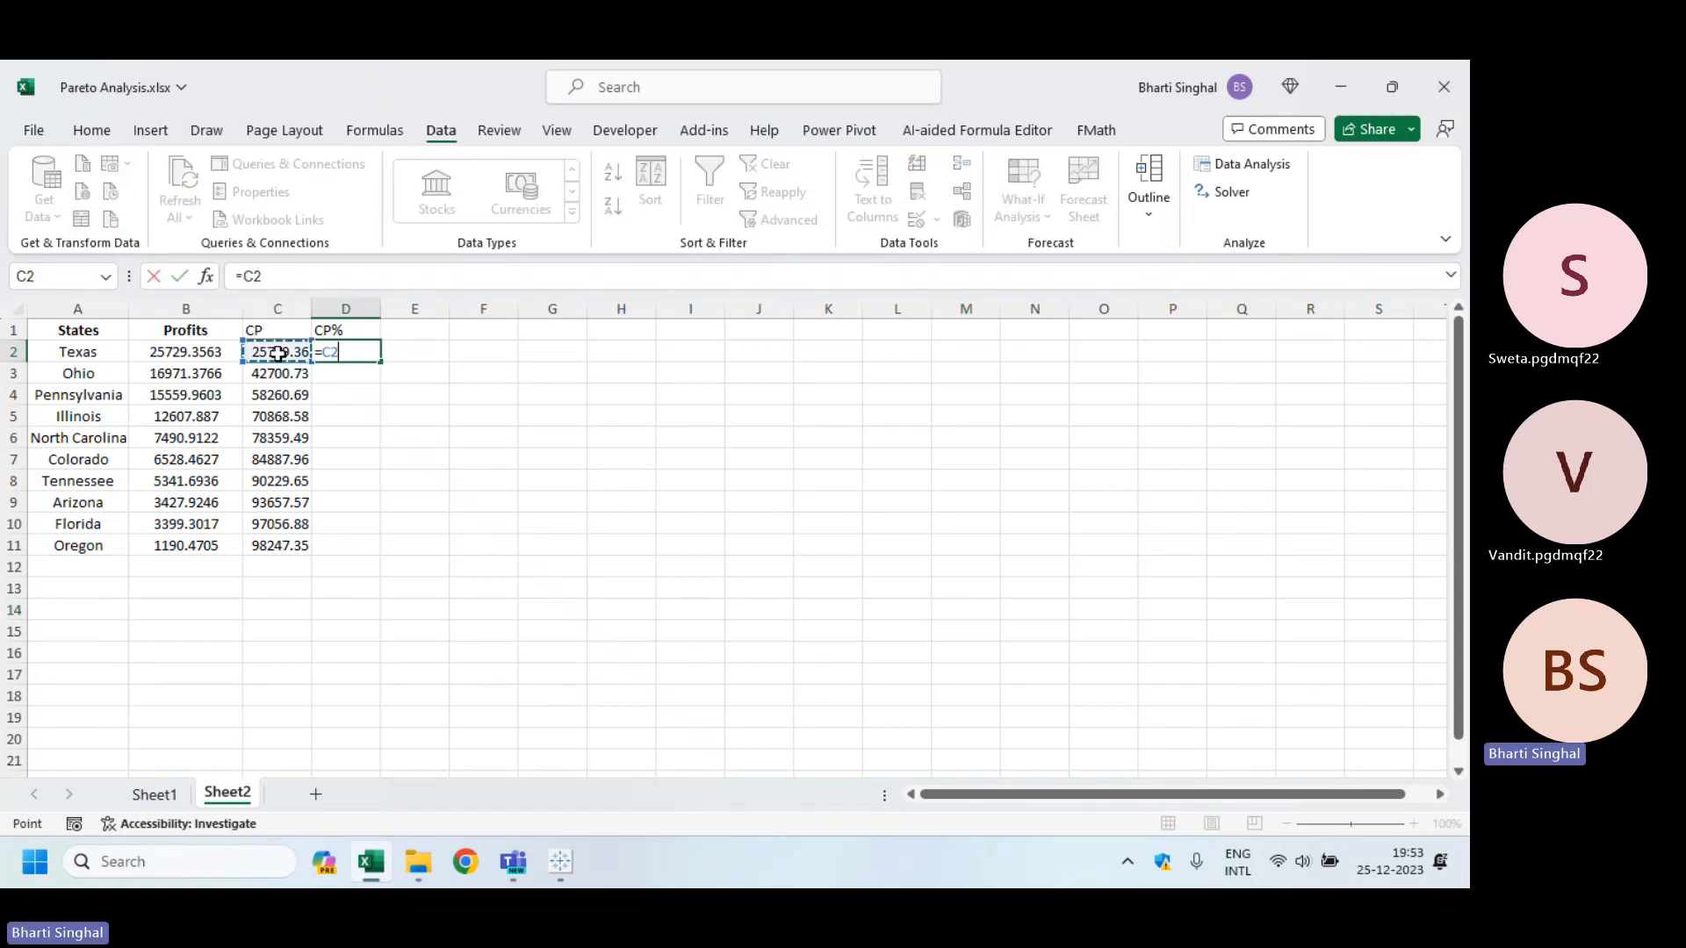
pyautogui.write('/')
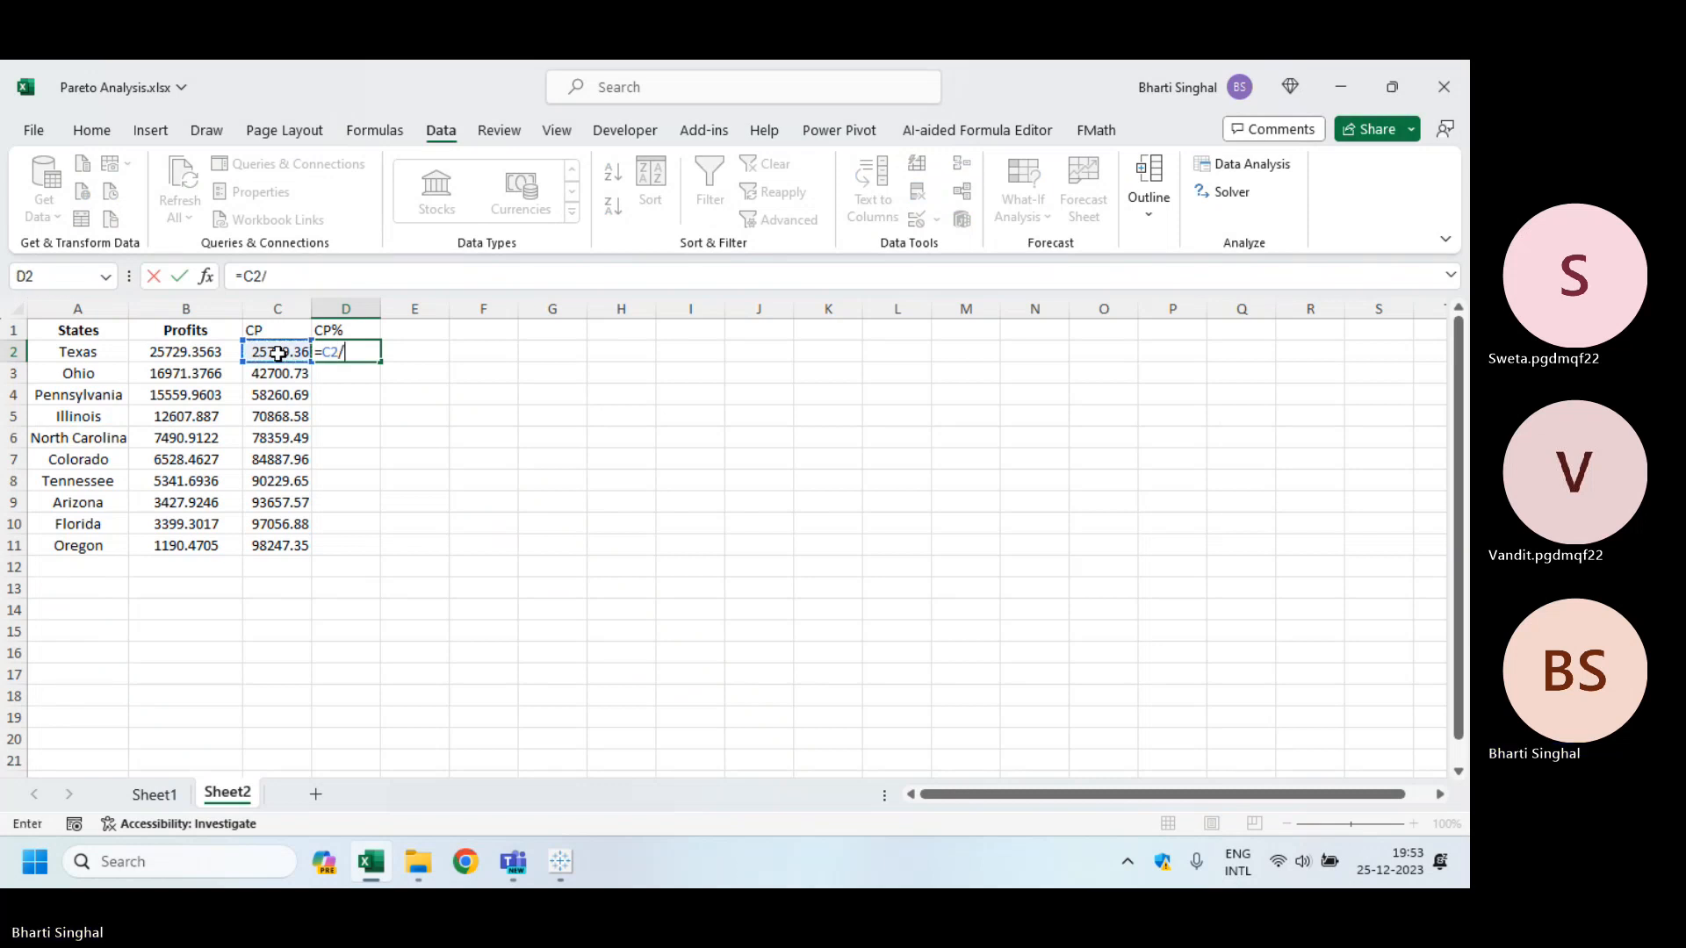
pyautogui.click(276, 546)
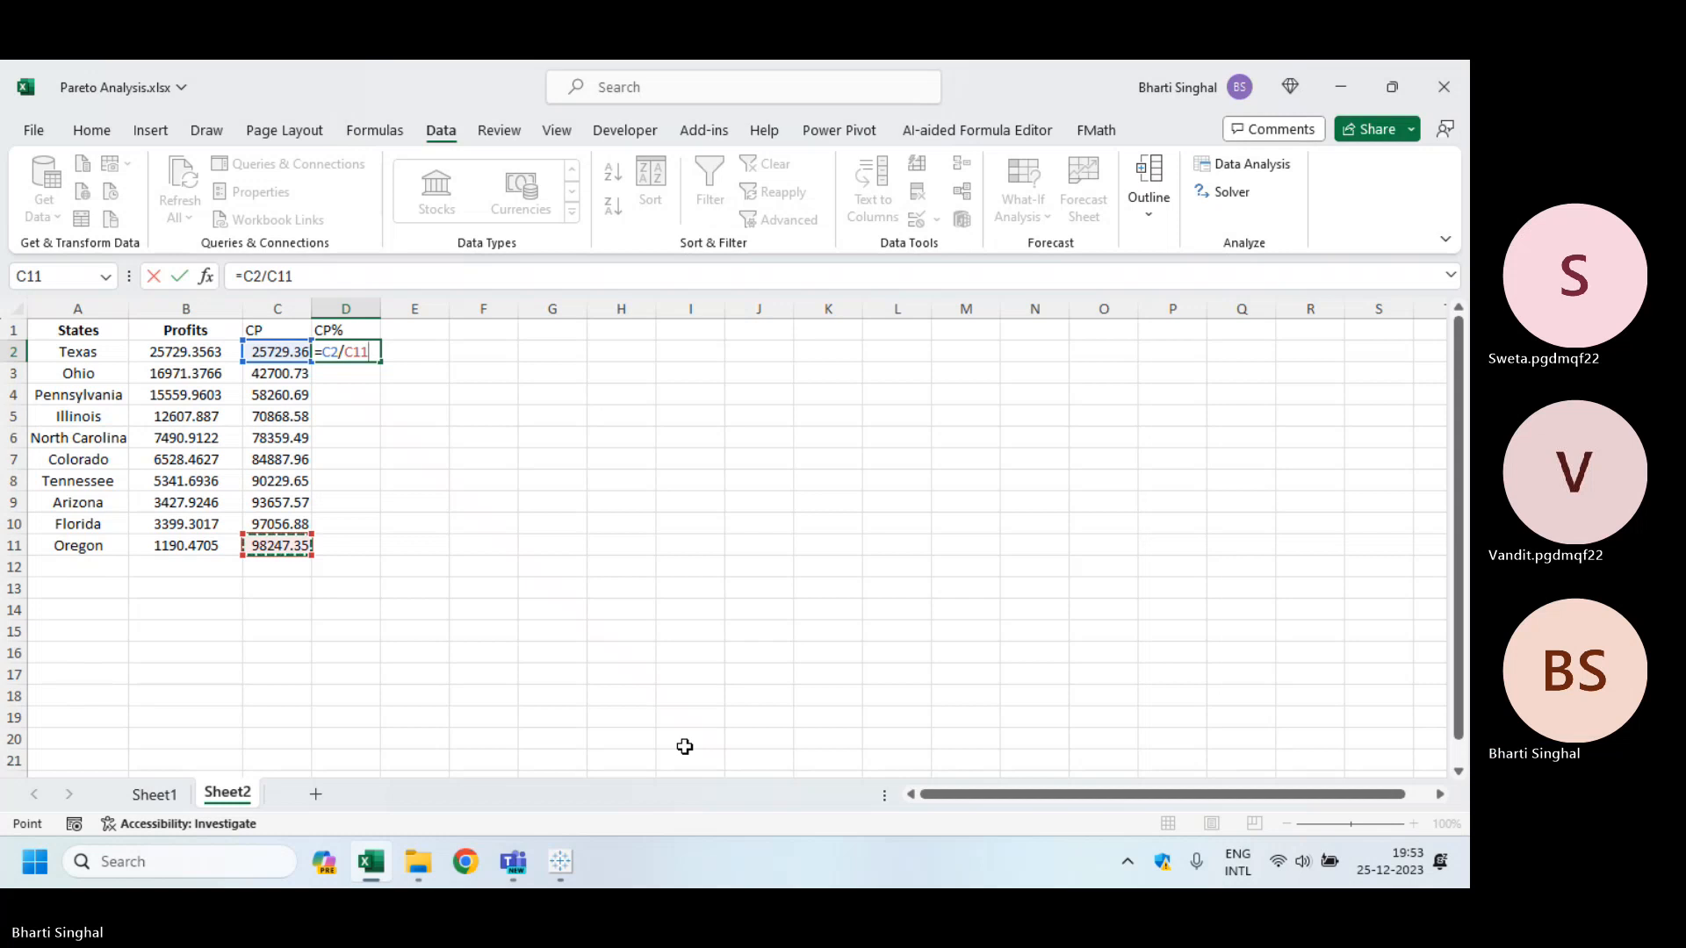
pyautogui.click(344, 353)
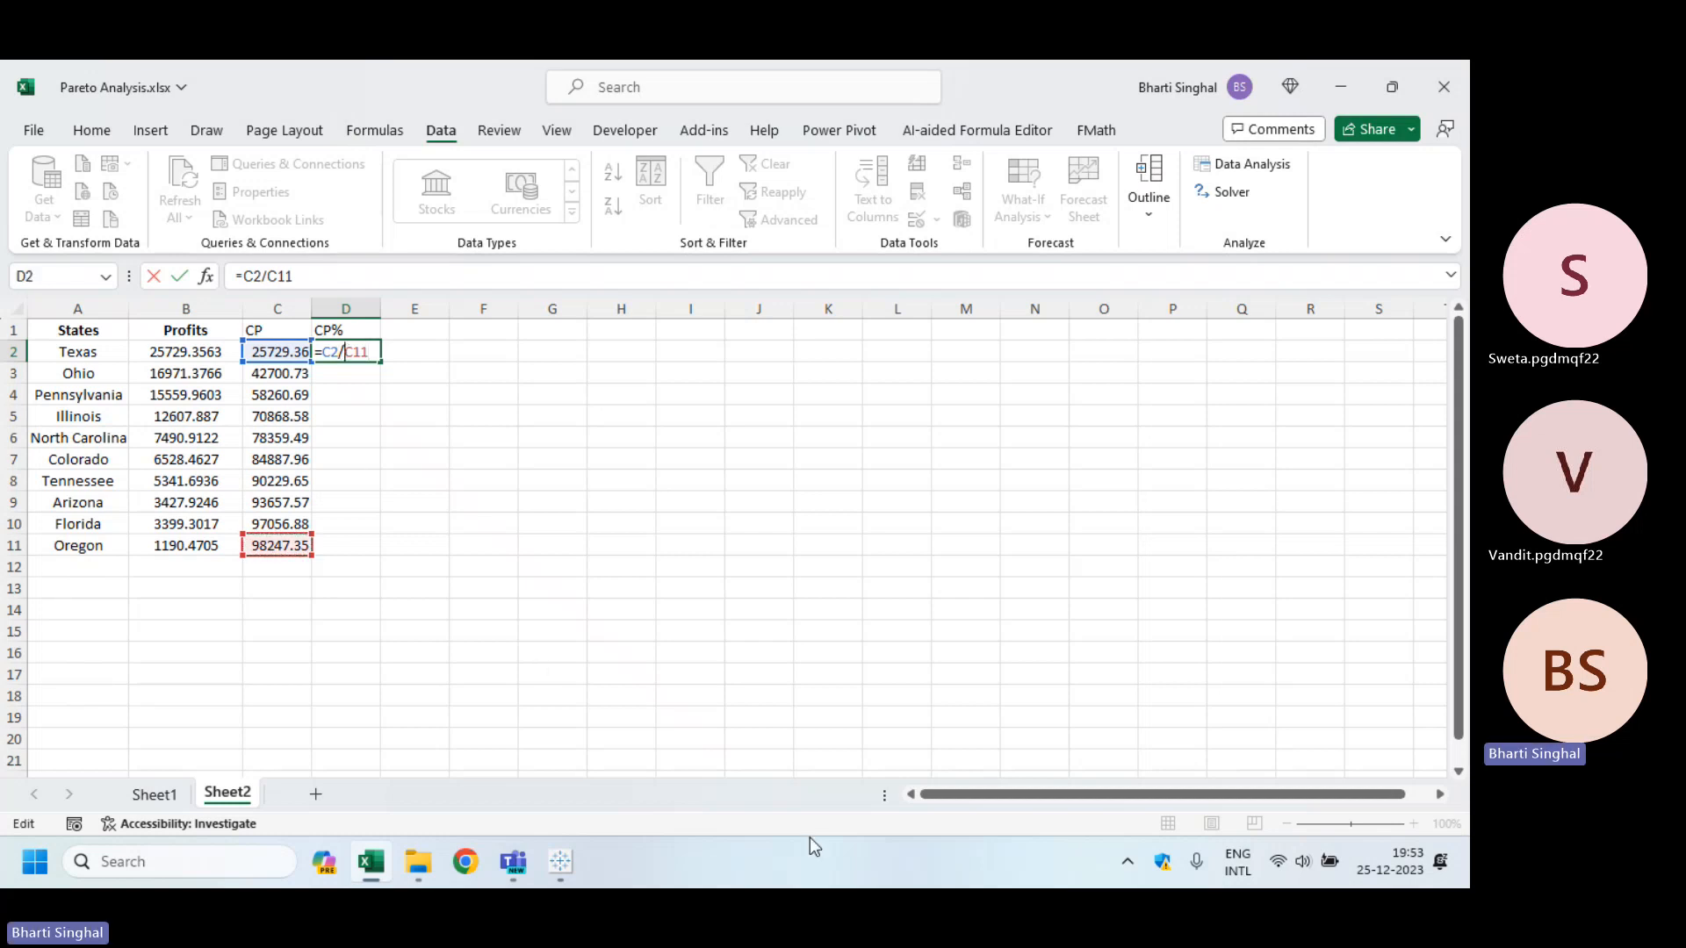
pyautogui.press('F4')
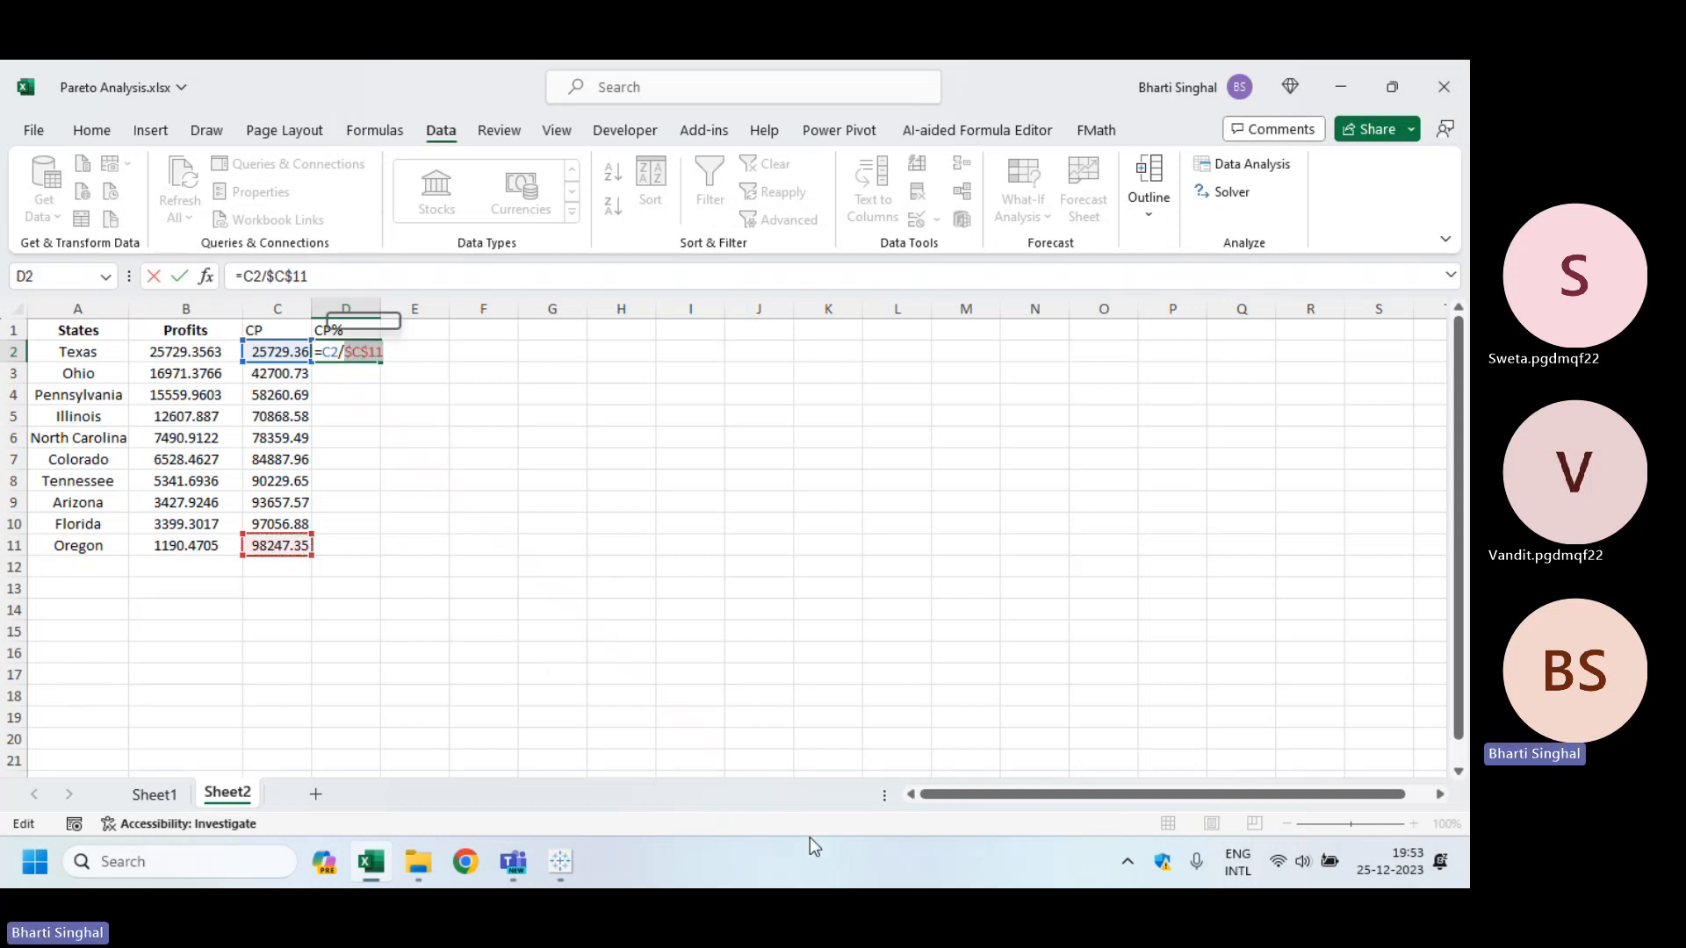
pyautogui.press('Return')
# Step: Change the D2 formula to =(C2*100)/$C$11 so it returns a percentage value
pyautogui.click(363, 352)
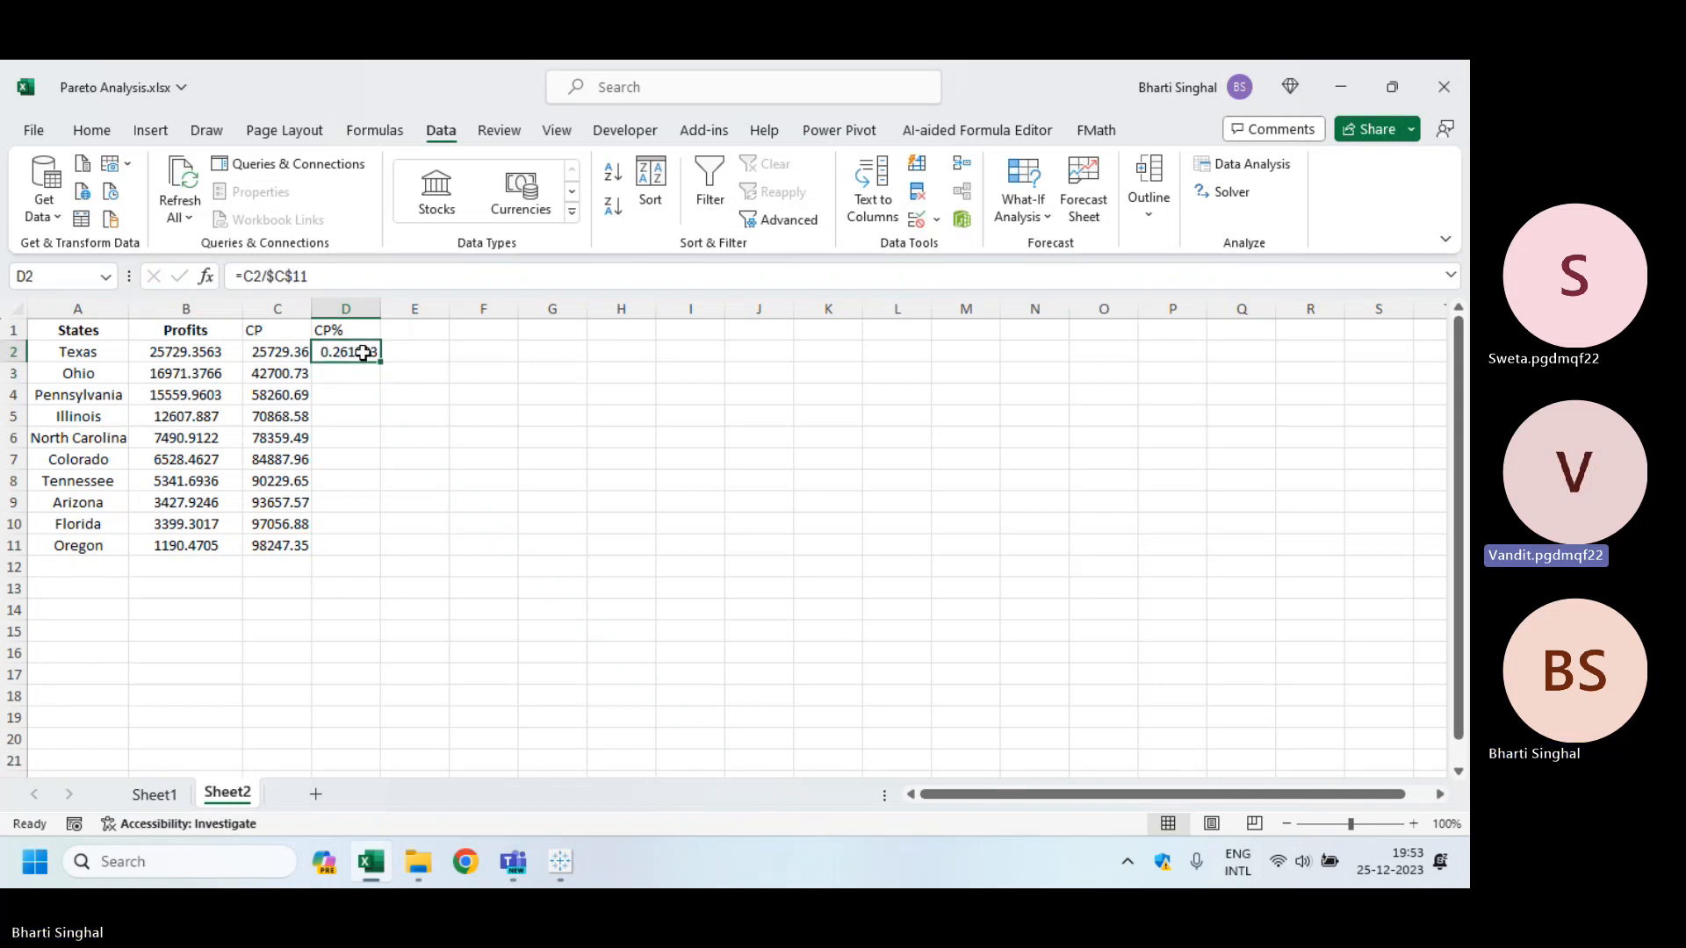
pyautogui.click(242, 276)
pyautogui.write('(')
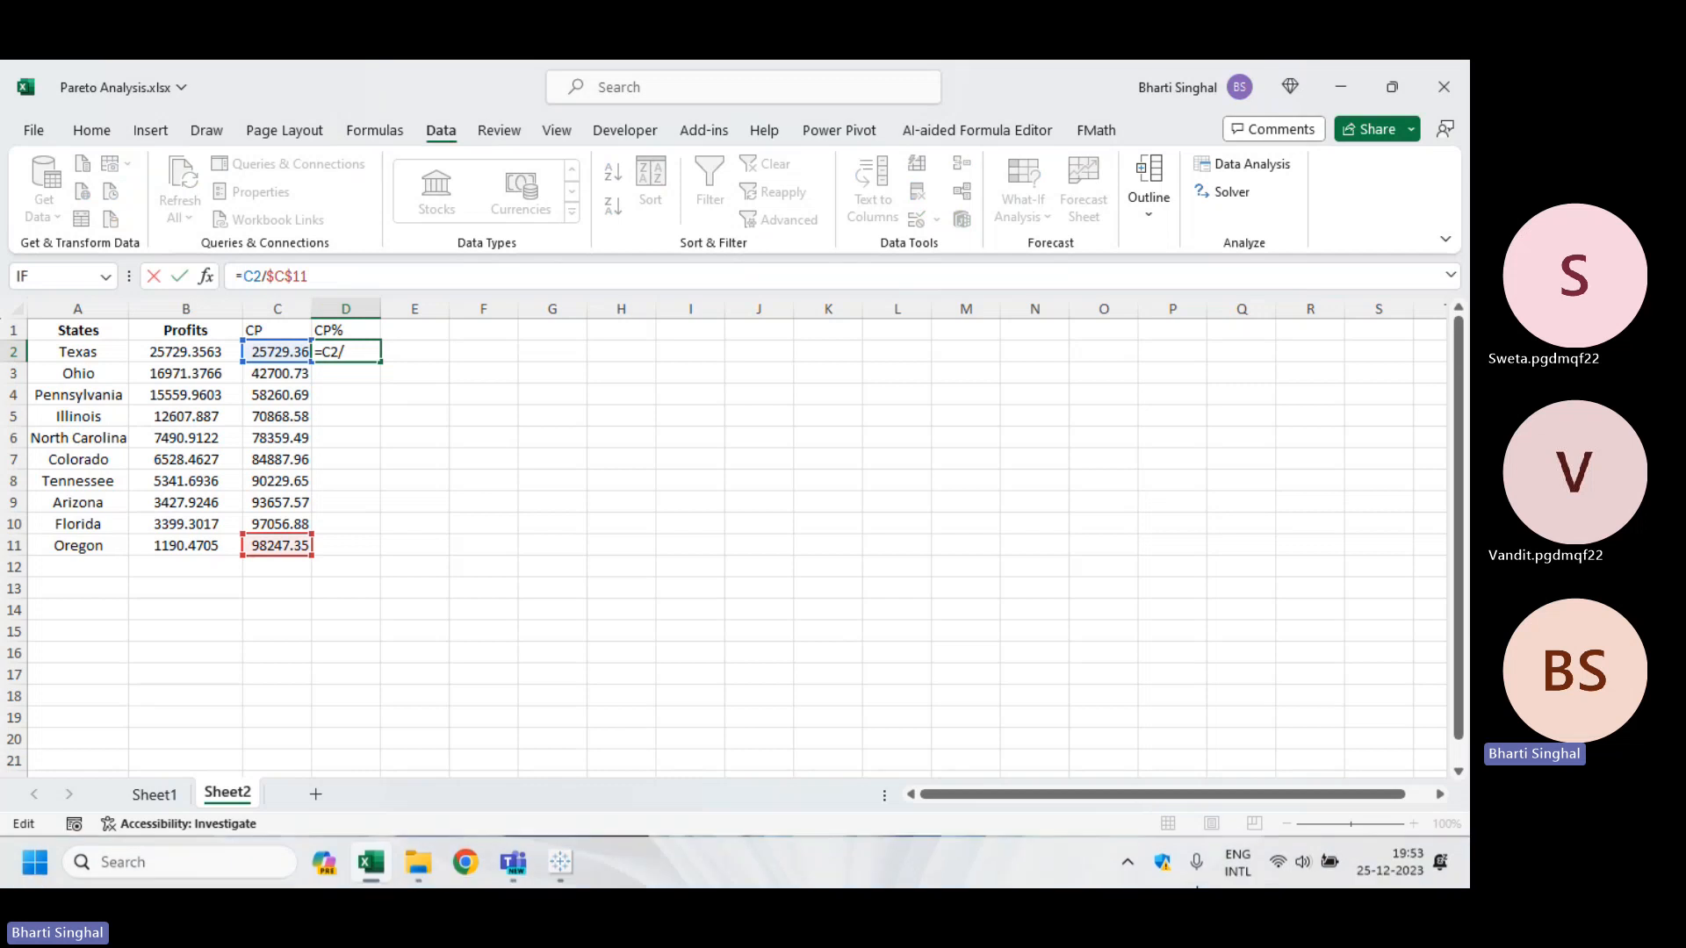
pyautogui.write('*100)')
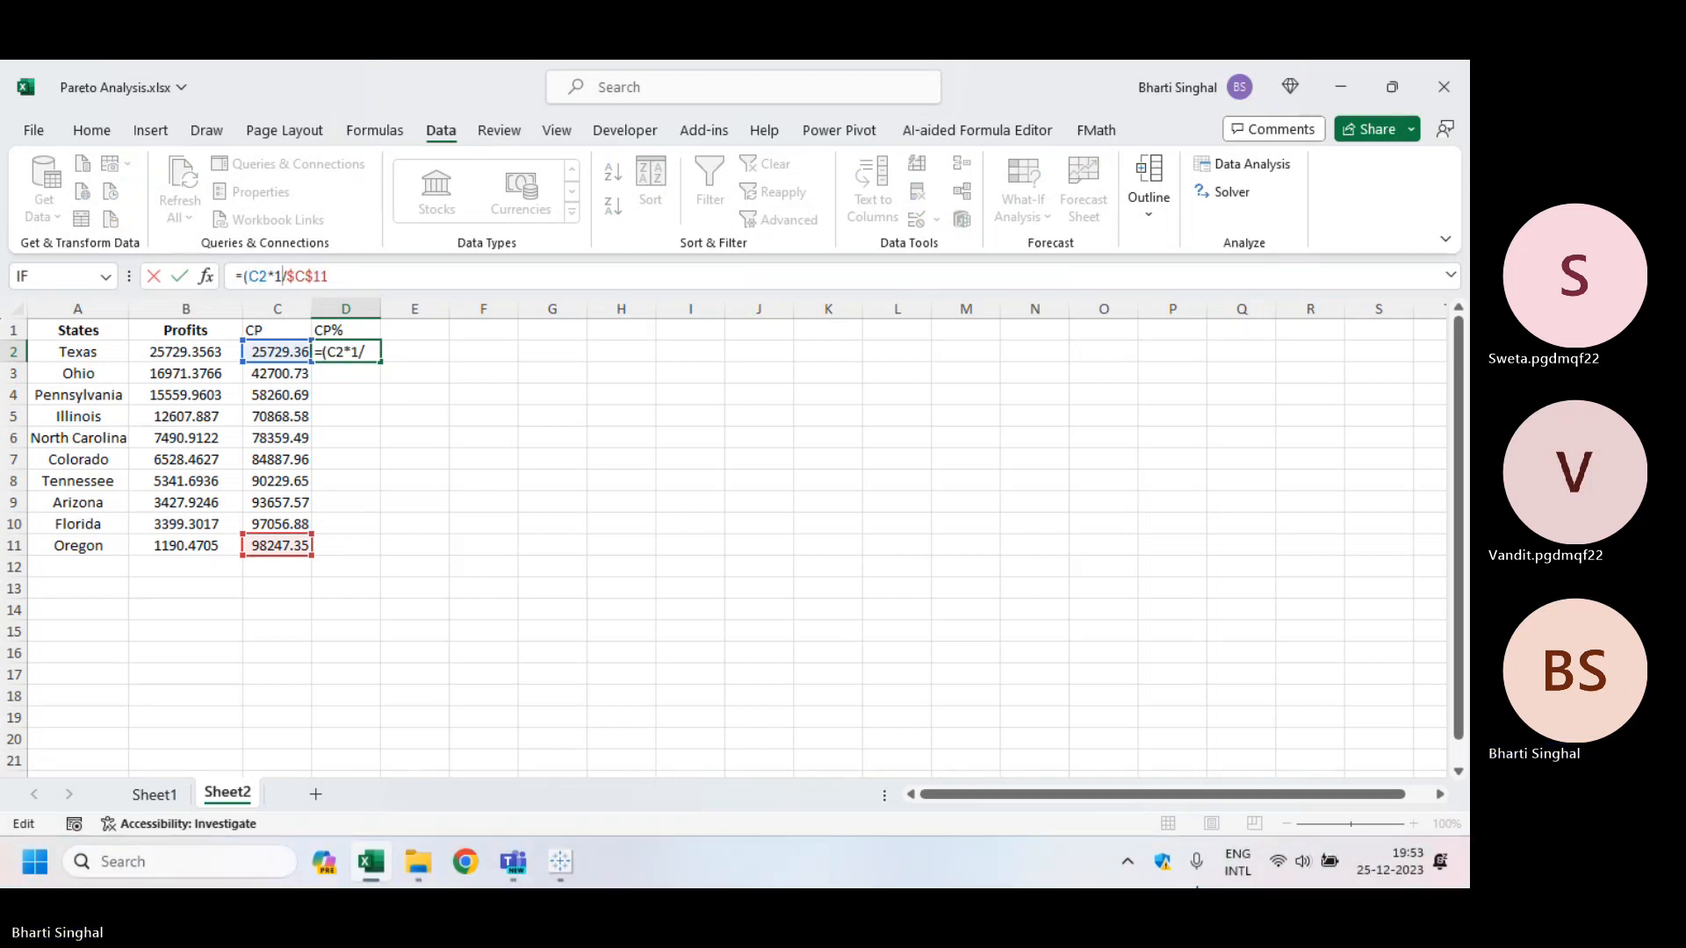
pyautogui.press('Return')
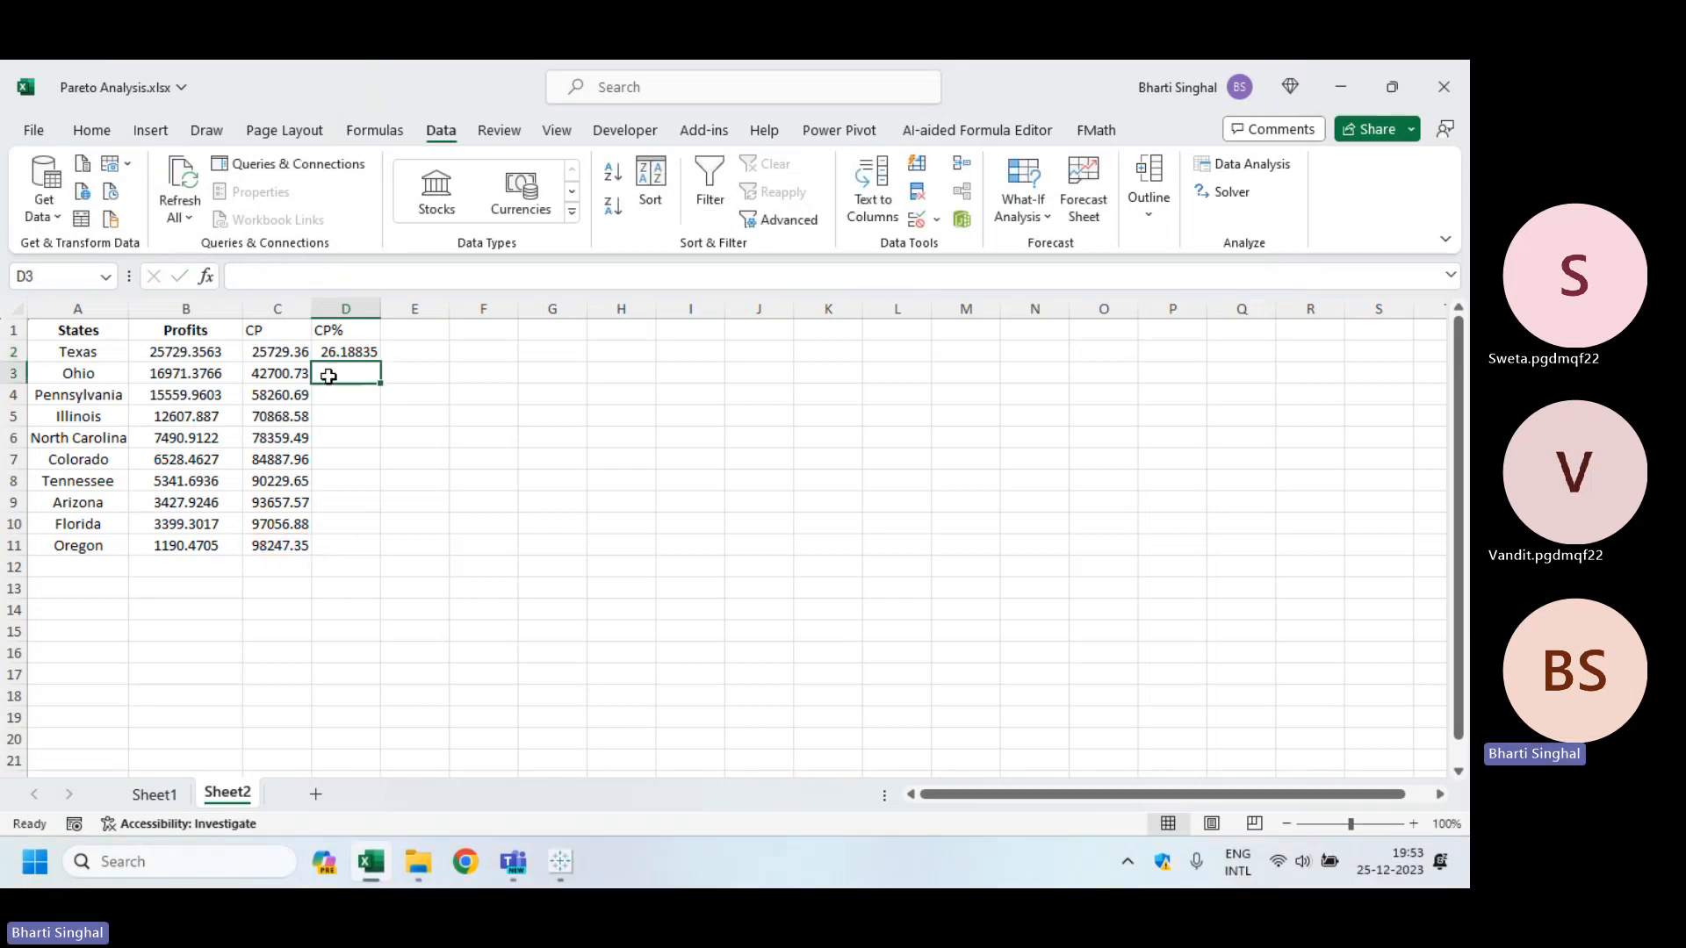
# Step: Fill the CP% formula from D2 down to D11 and check Oregon's percentage and cumulative profit
pyautogui.click(362, 351)
pyautogui.moveTo(379, 361); pyautogui.dragTo(378, 548)
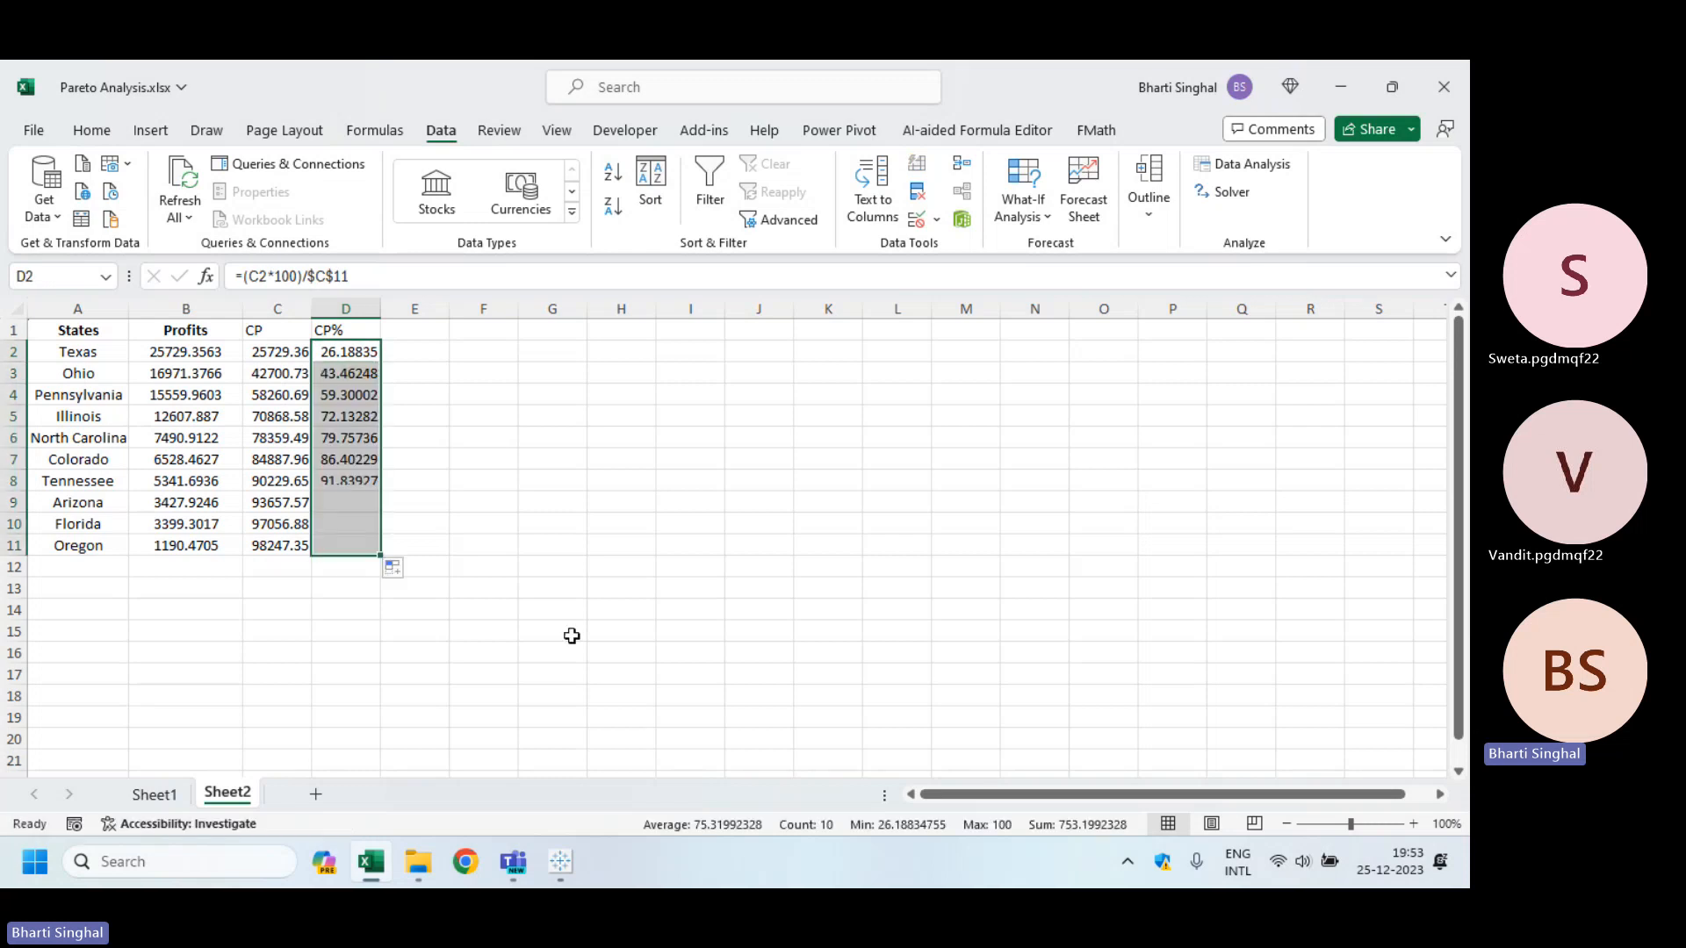
pyautogui.click(366, 549)
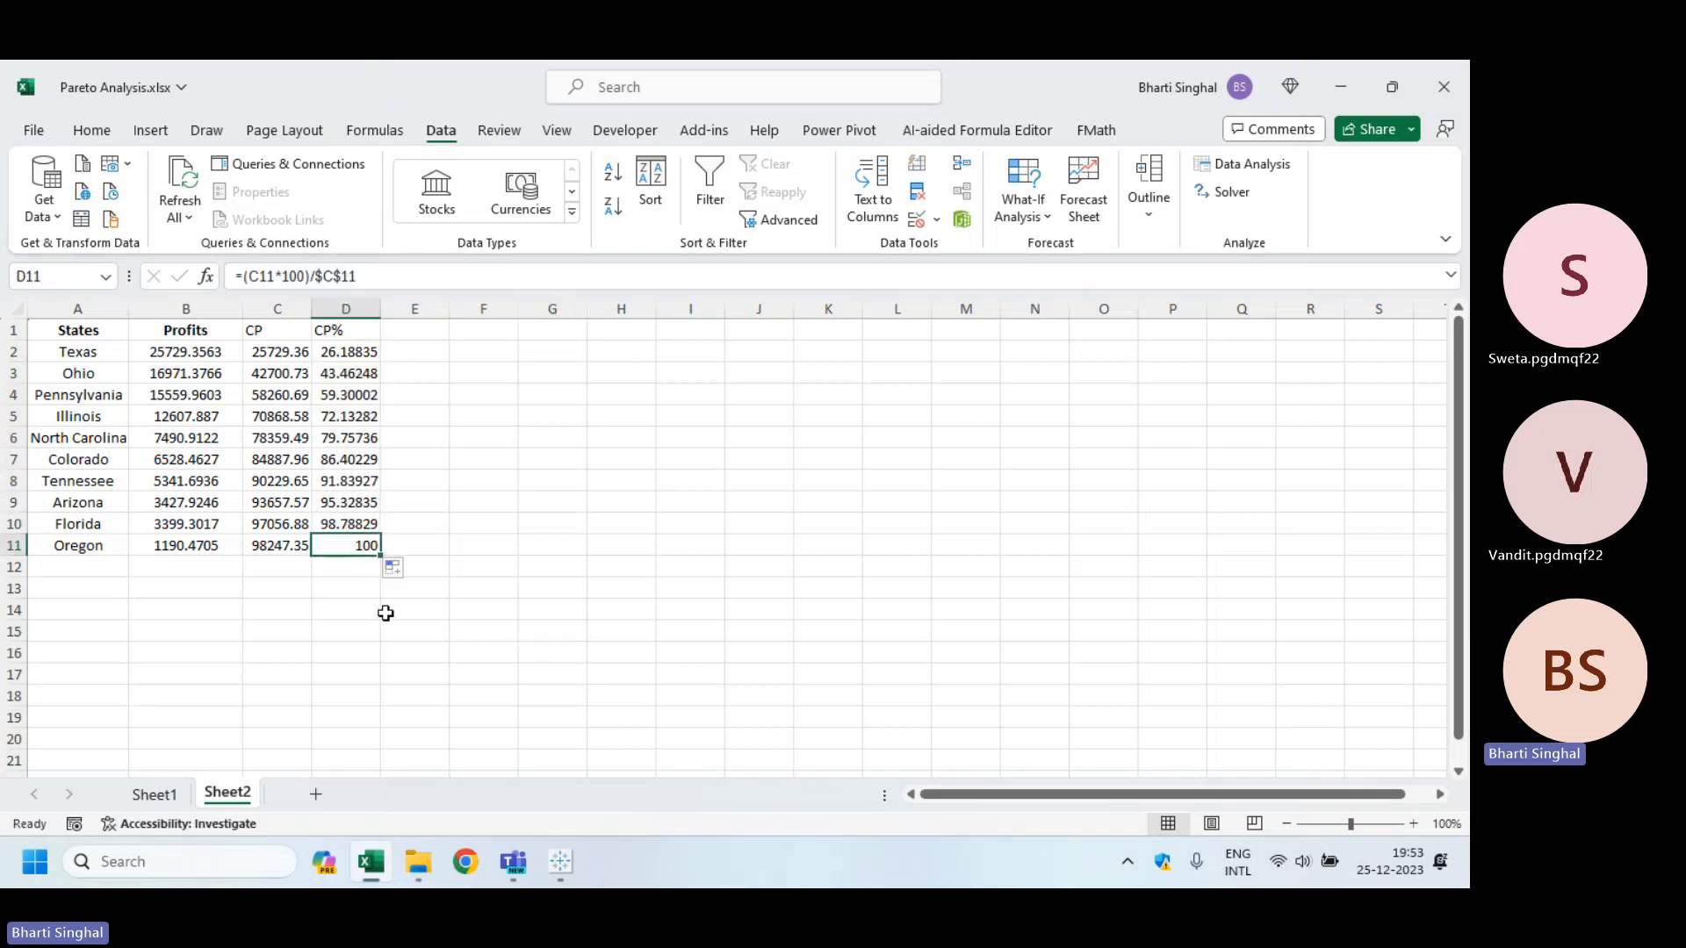
pyautogui.click(281, 546)
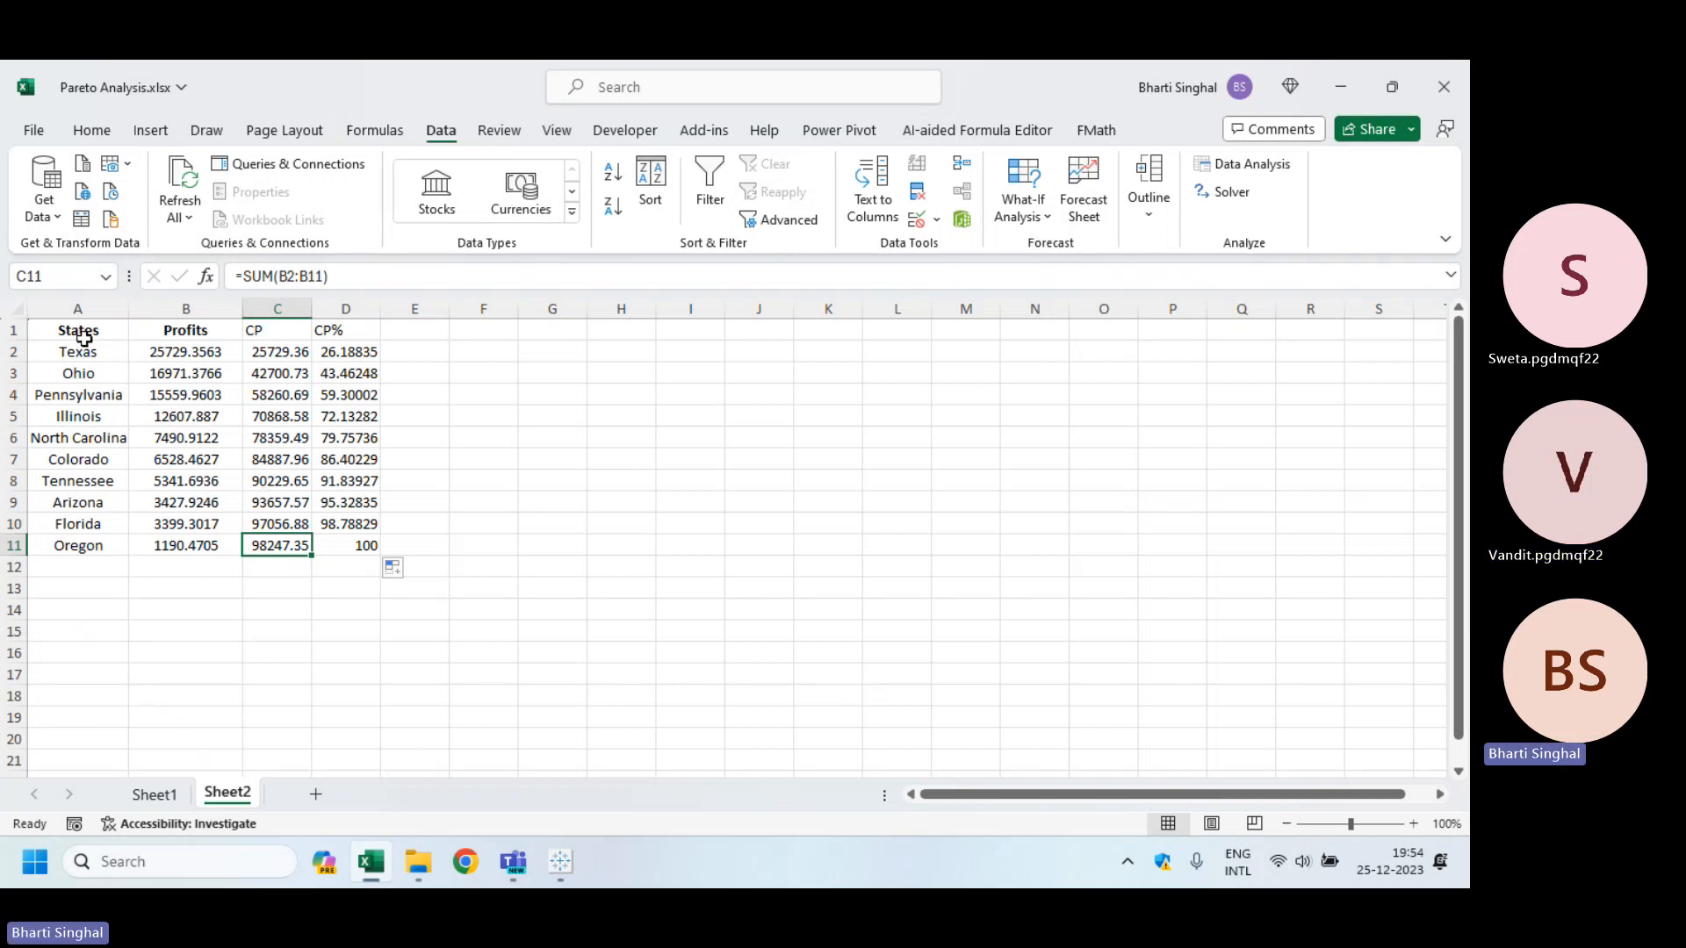
pyautogui.moveTo(84, 338); pyautogui.dragTo(369, 564)
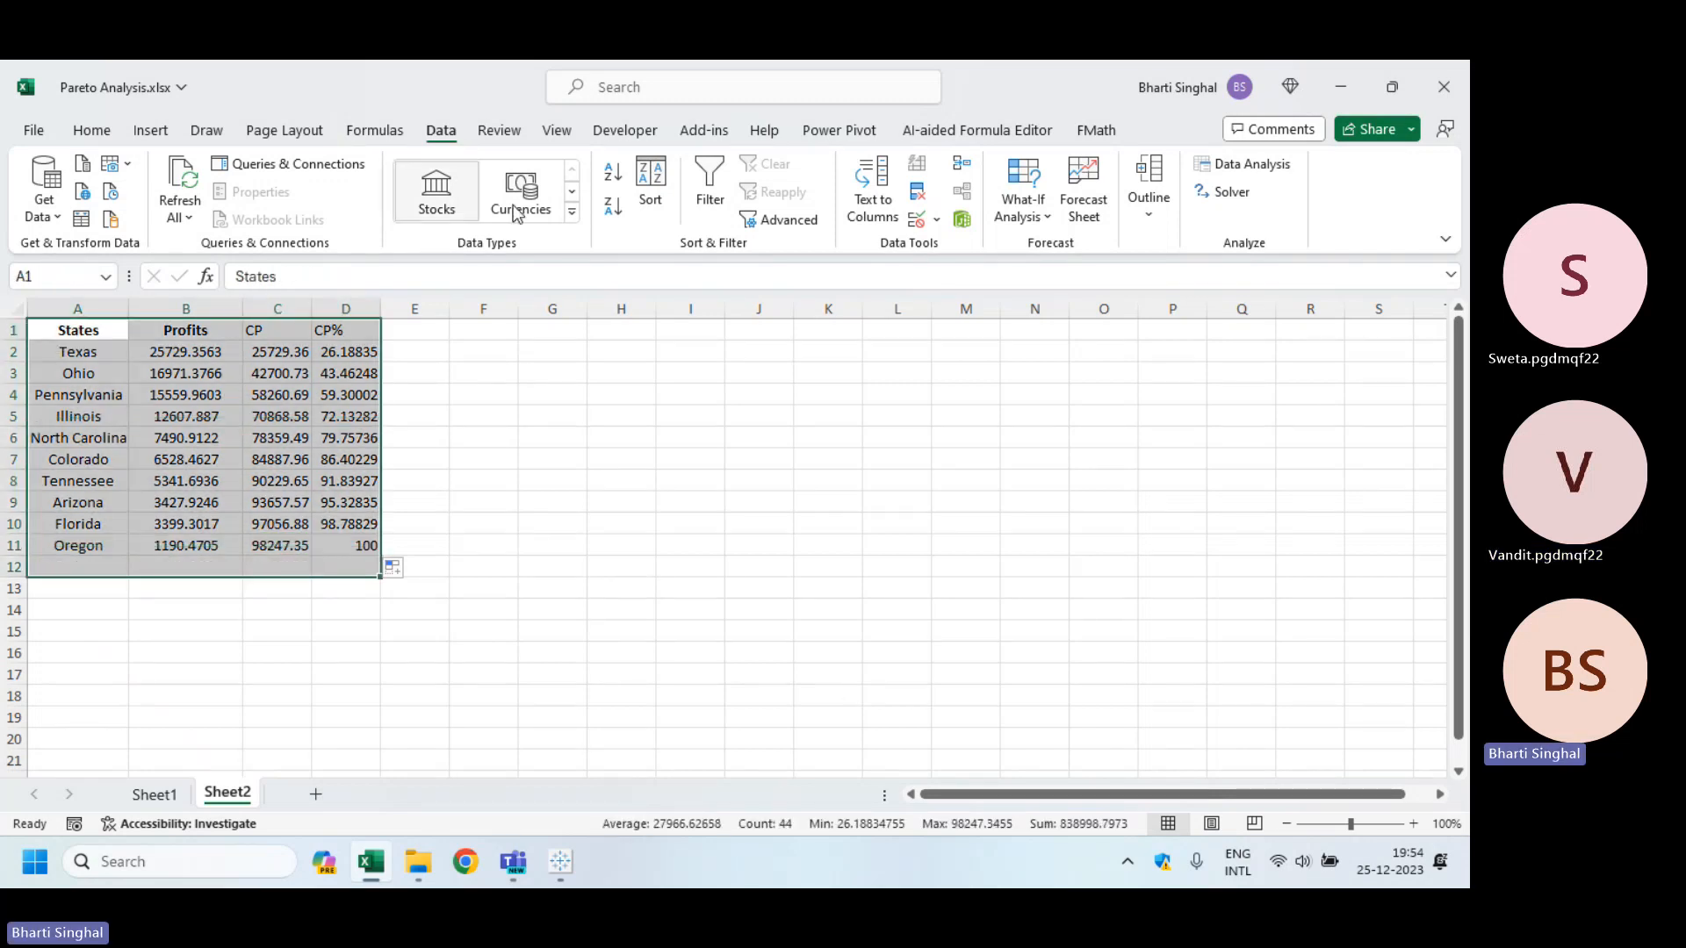
pyautogui.click(150, 130)
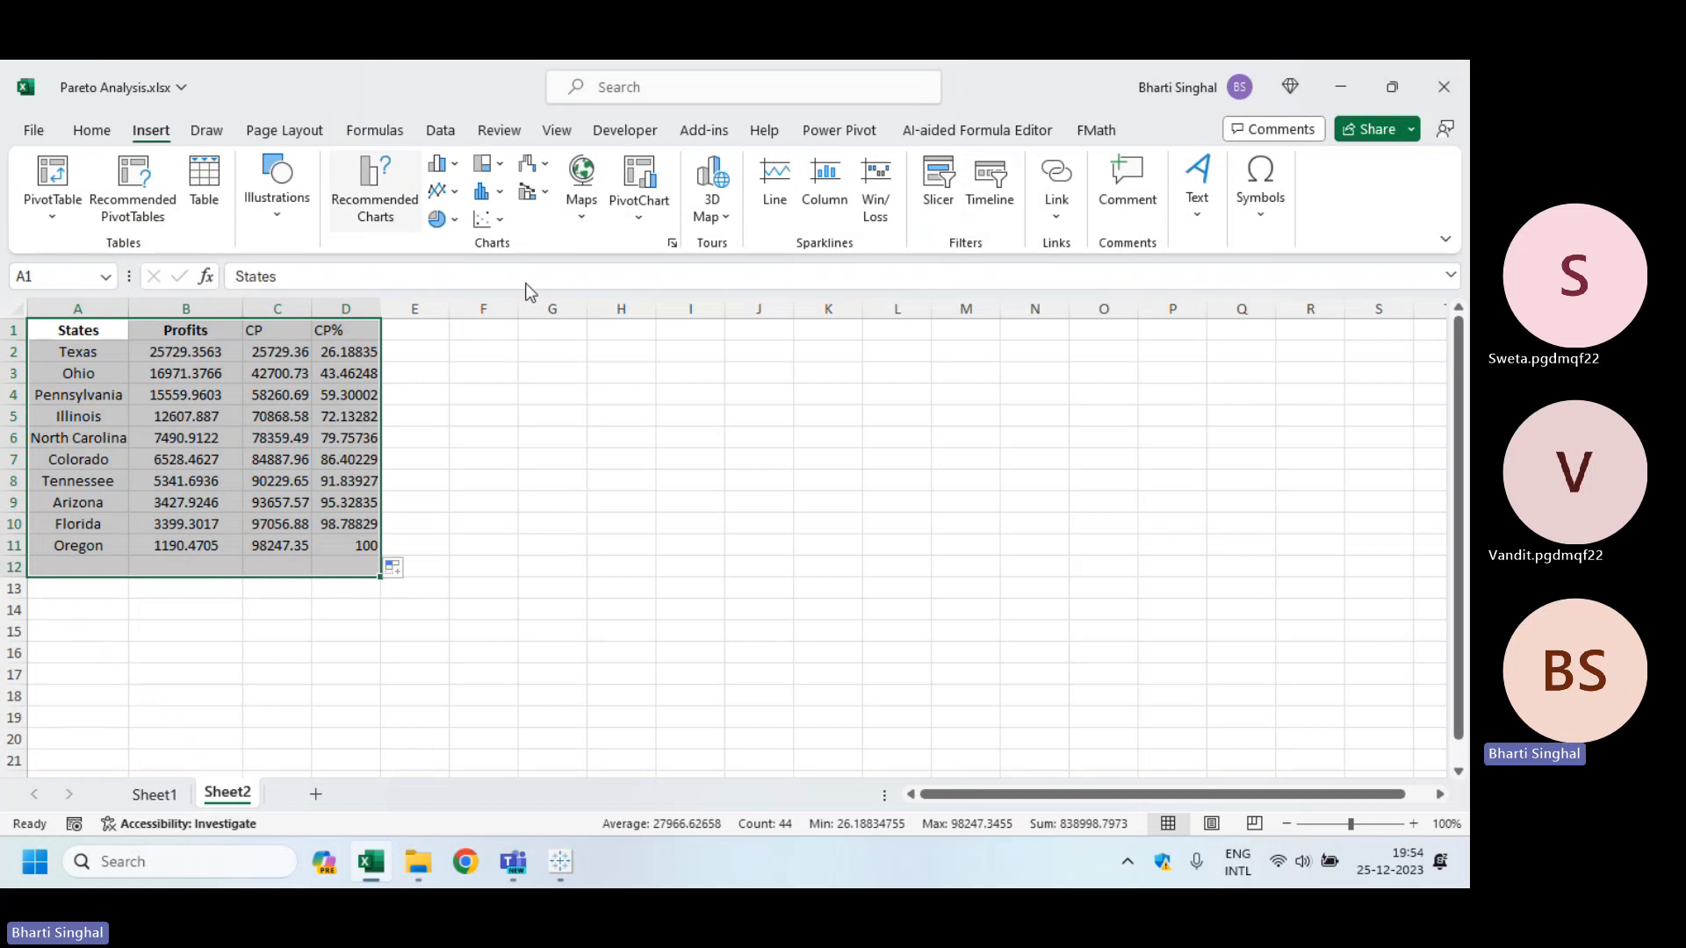
pyautogui.click(572, 181)
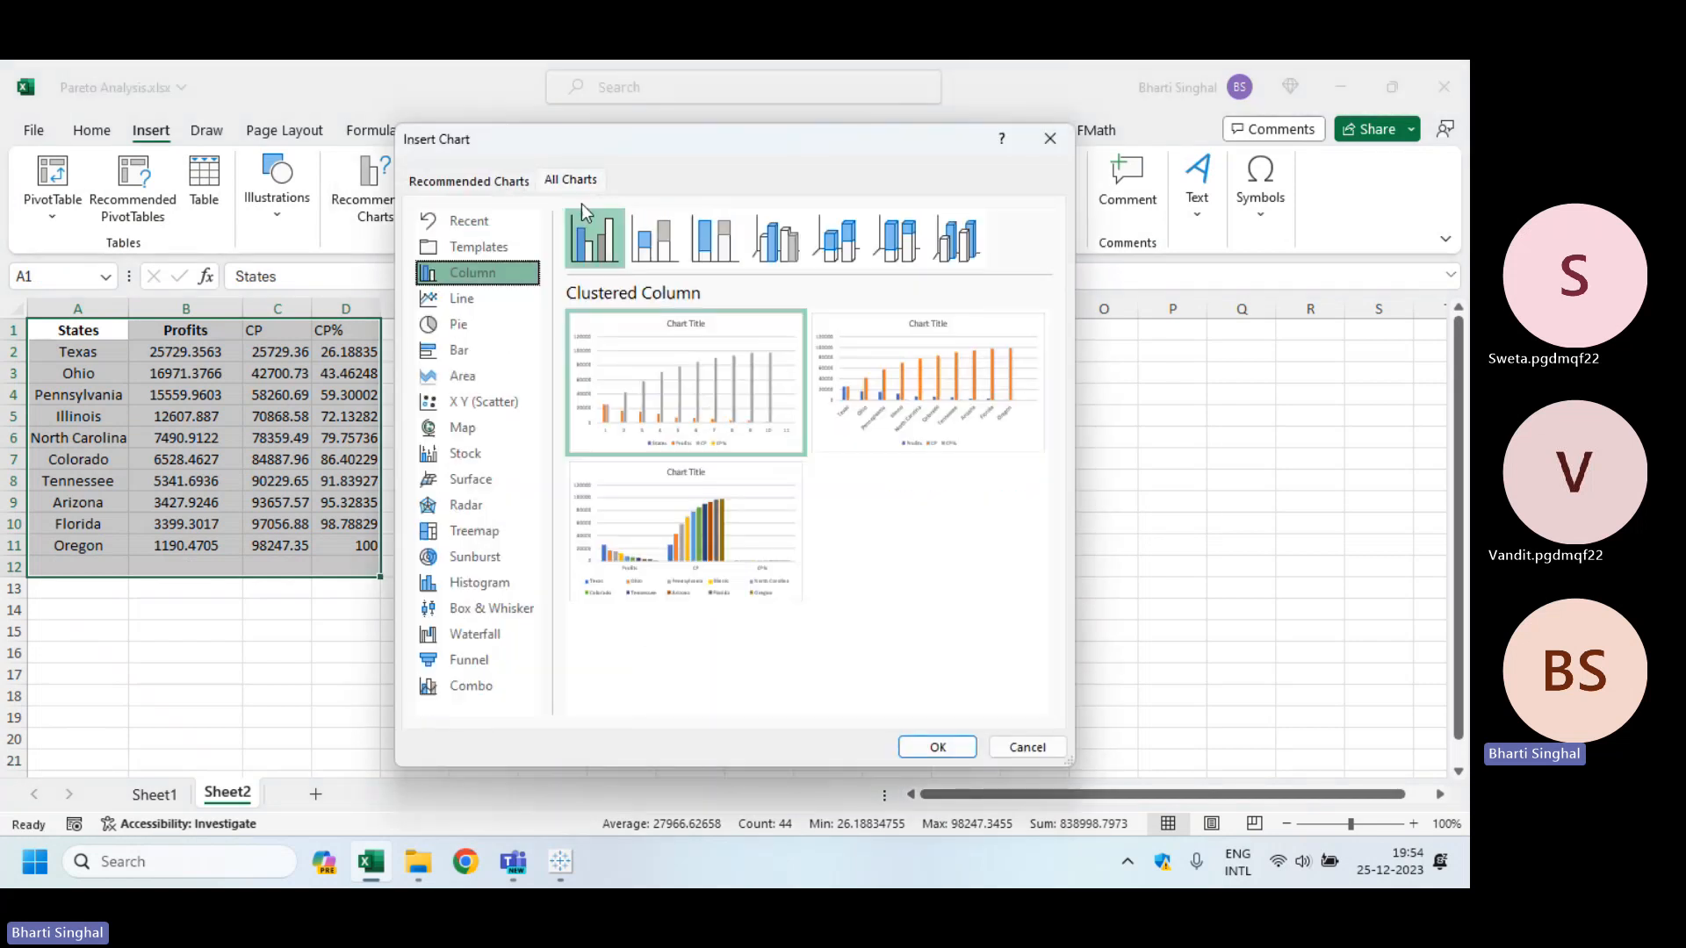
pyautogui.click(482, 685)
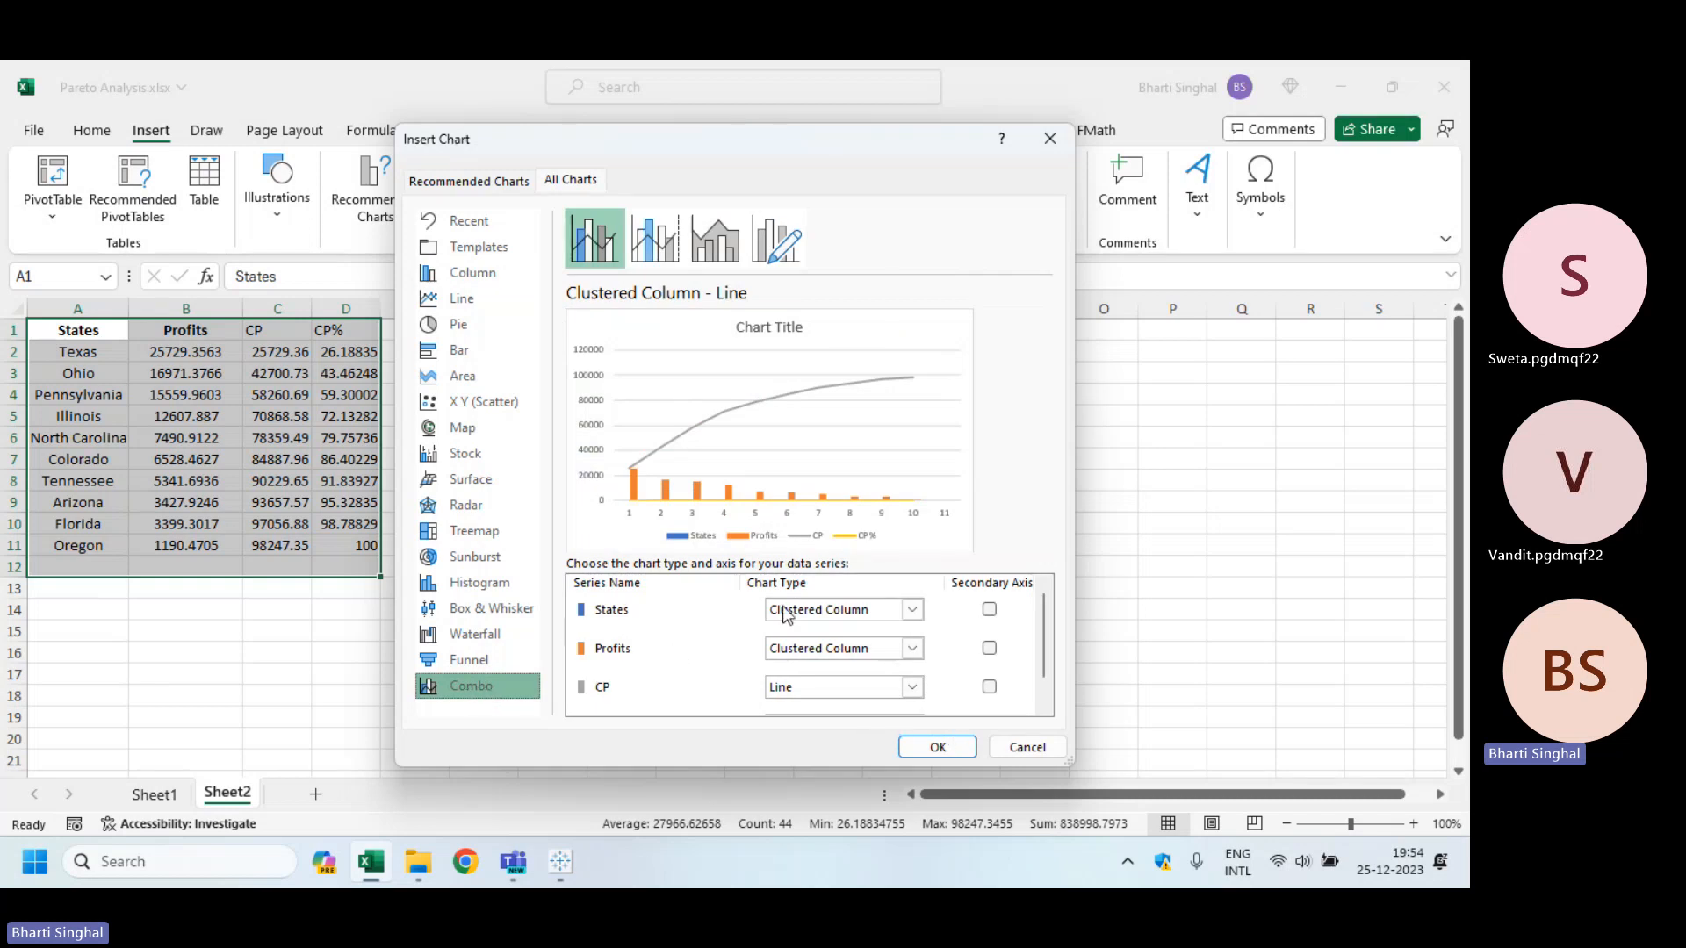
pyautogui.moveTo(769, 150); pyautogui.dragTo(886, 117)
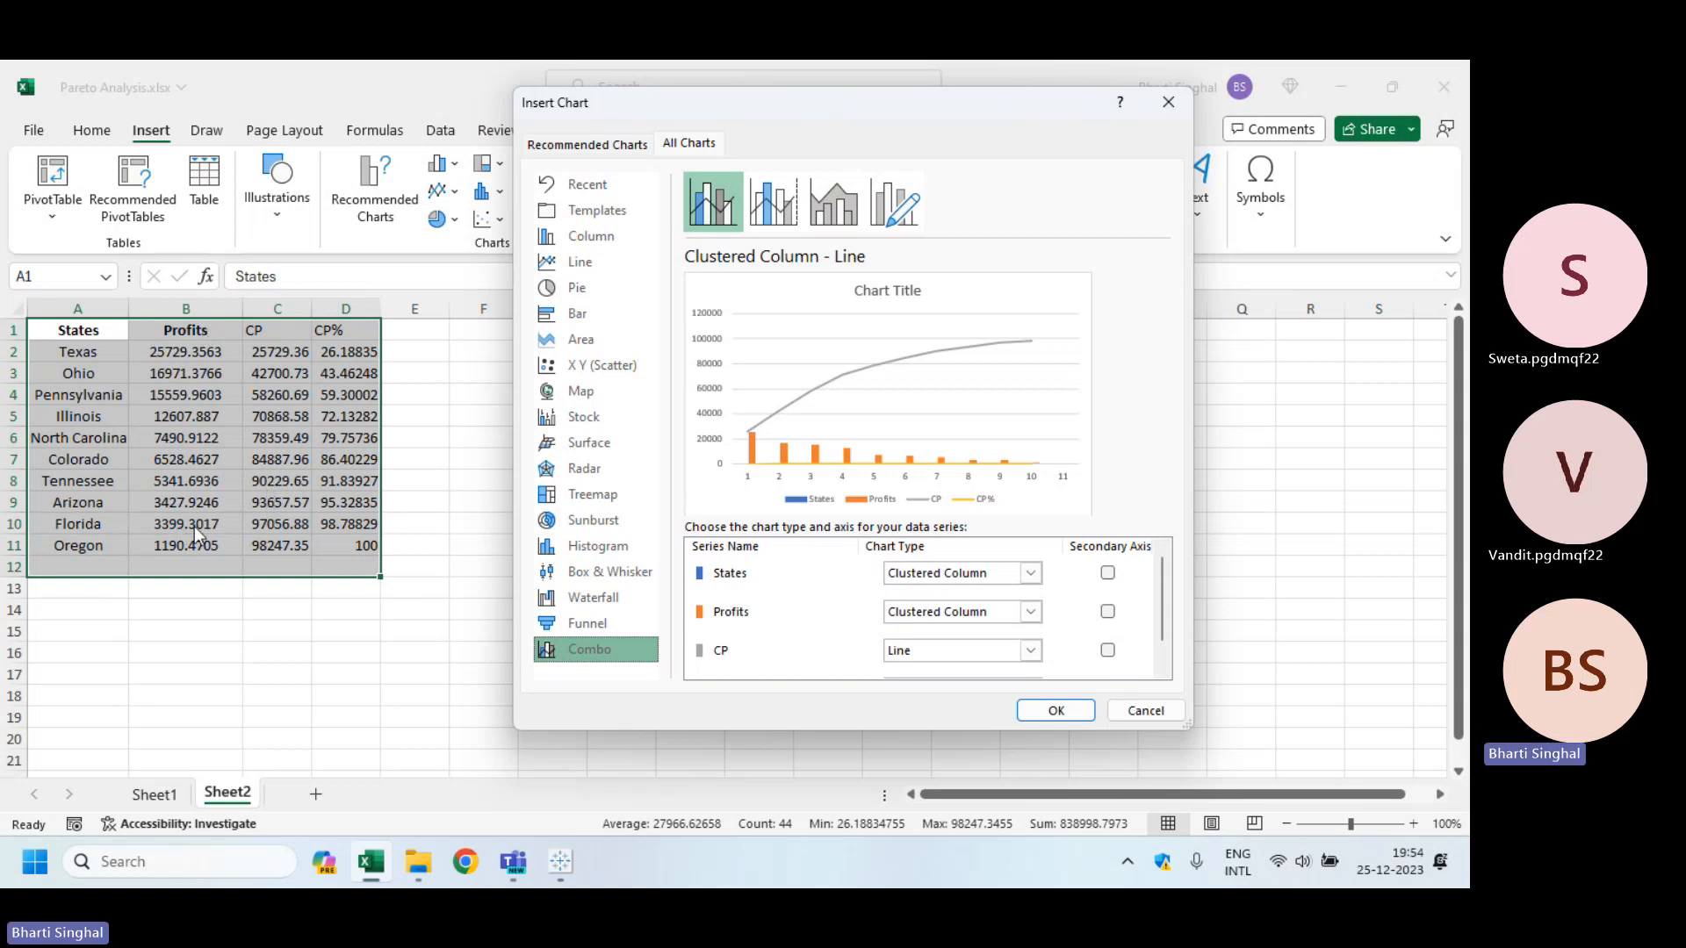
pyautogui.click(1168, 101)
# Step: Insert a combo chart of A1:D11 beside the table, with Profits and CP as clustered columns and CP% as a line on the secondary axis
pyautogui.moveTo(97, 332); pyautogui.dragTo(181, 331)
pyautogui.moveTo(289, 478); pyautogui.dragTo(380, 551)
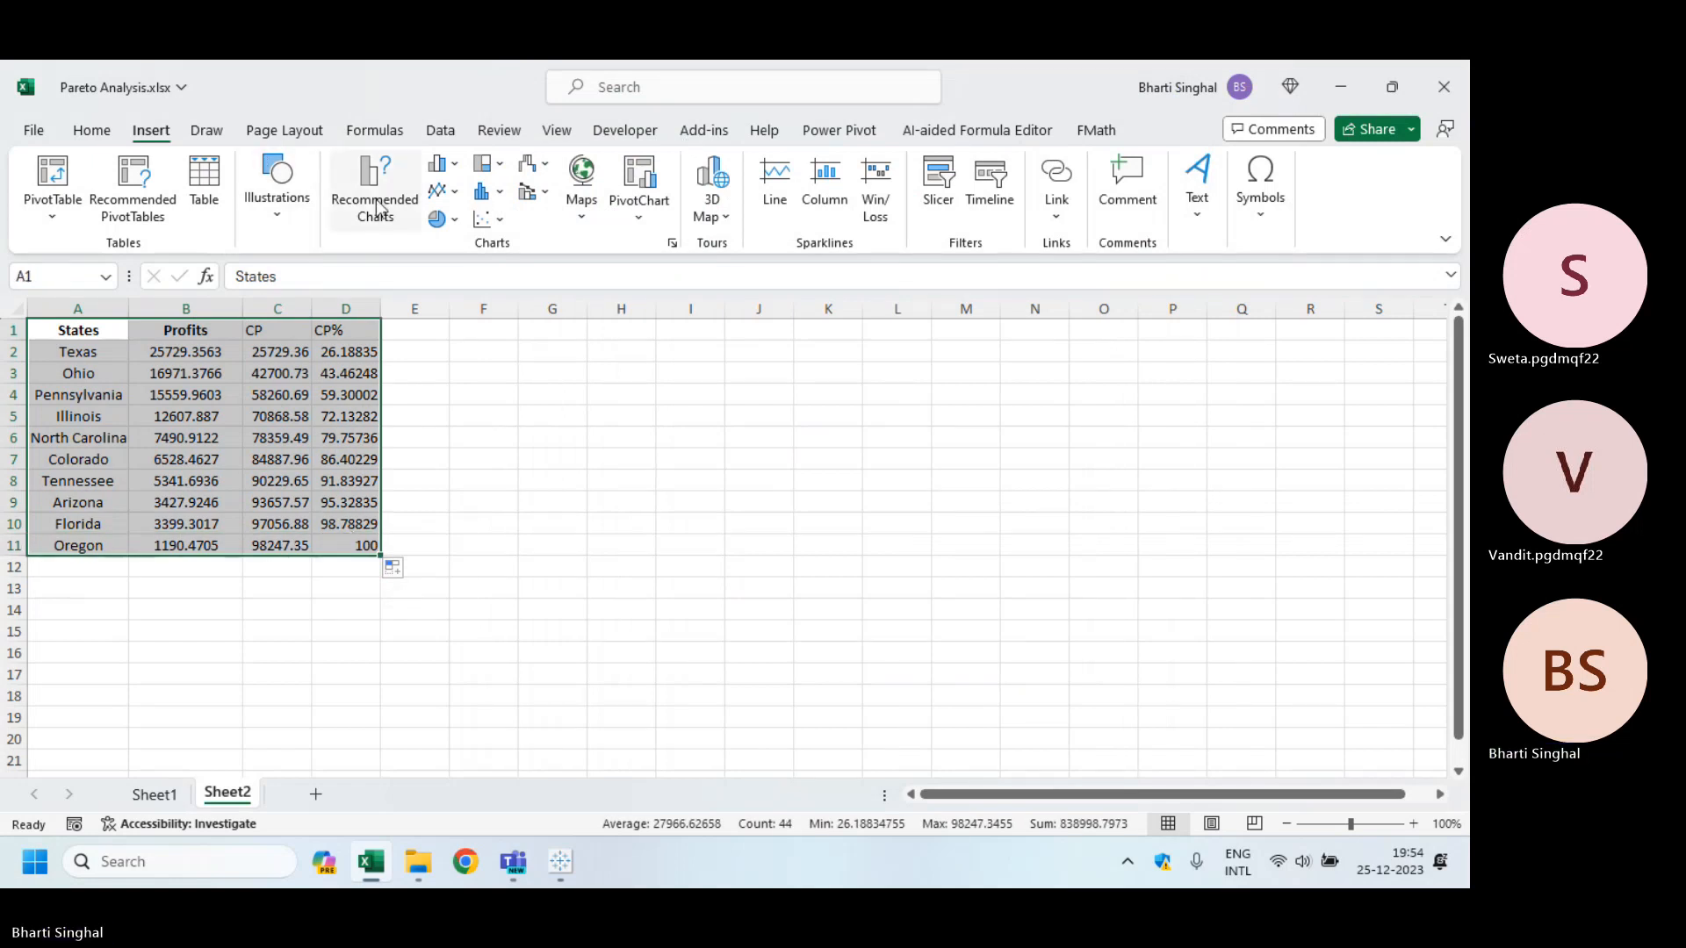
pyautogui.click(376, 189)
pyautogui.click(573, 179)
pyautogui.click(497, 685)
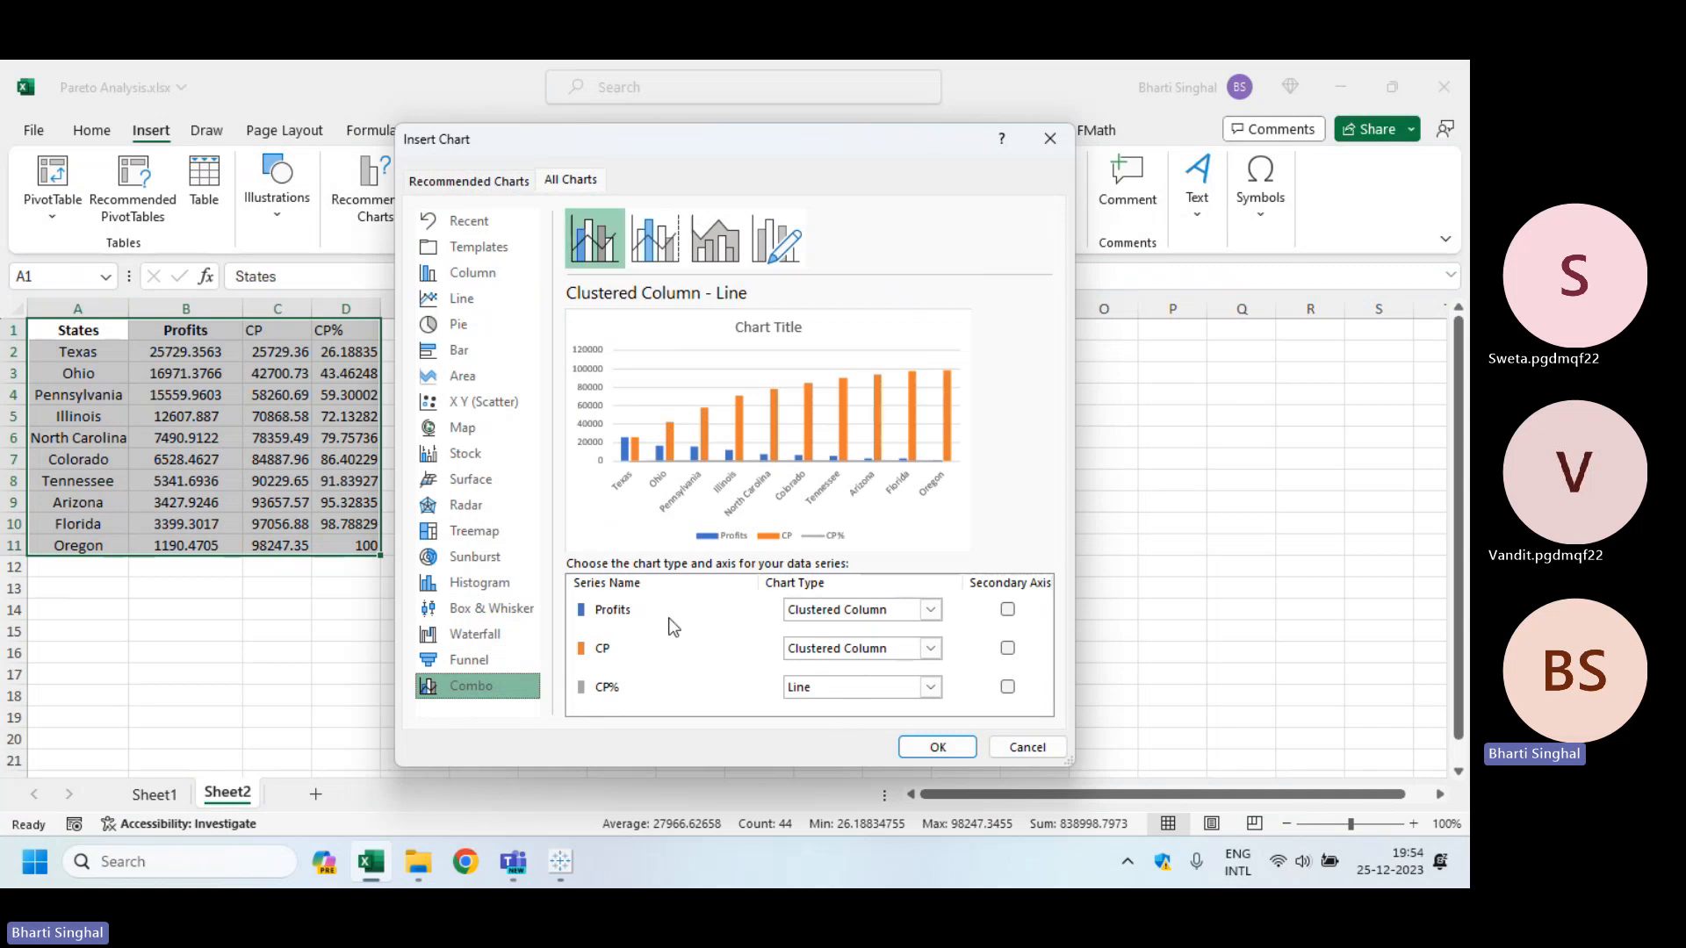
pyautogui.moveTo(665, 151); pyautogui.dragTo(776, 152)
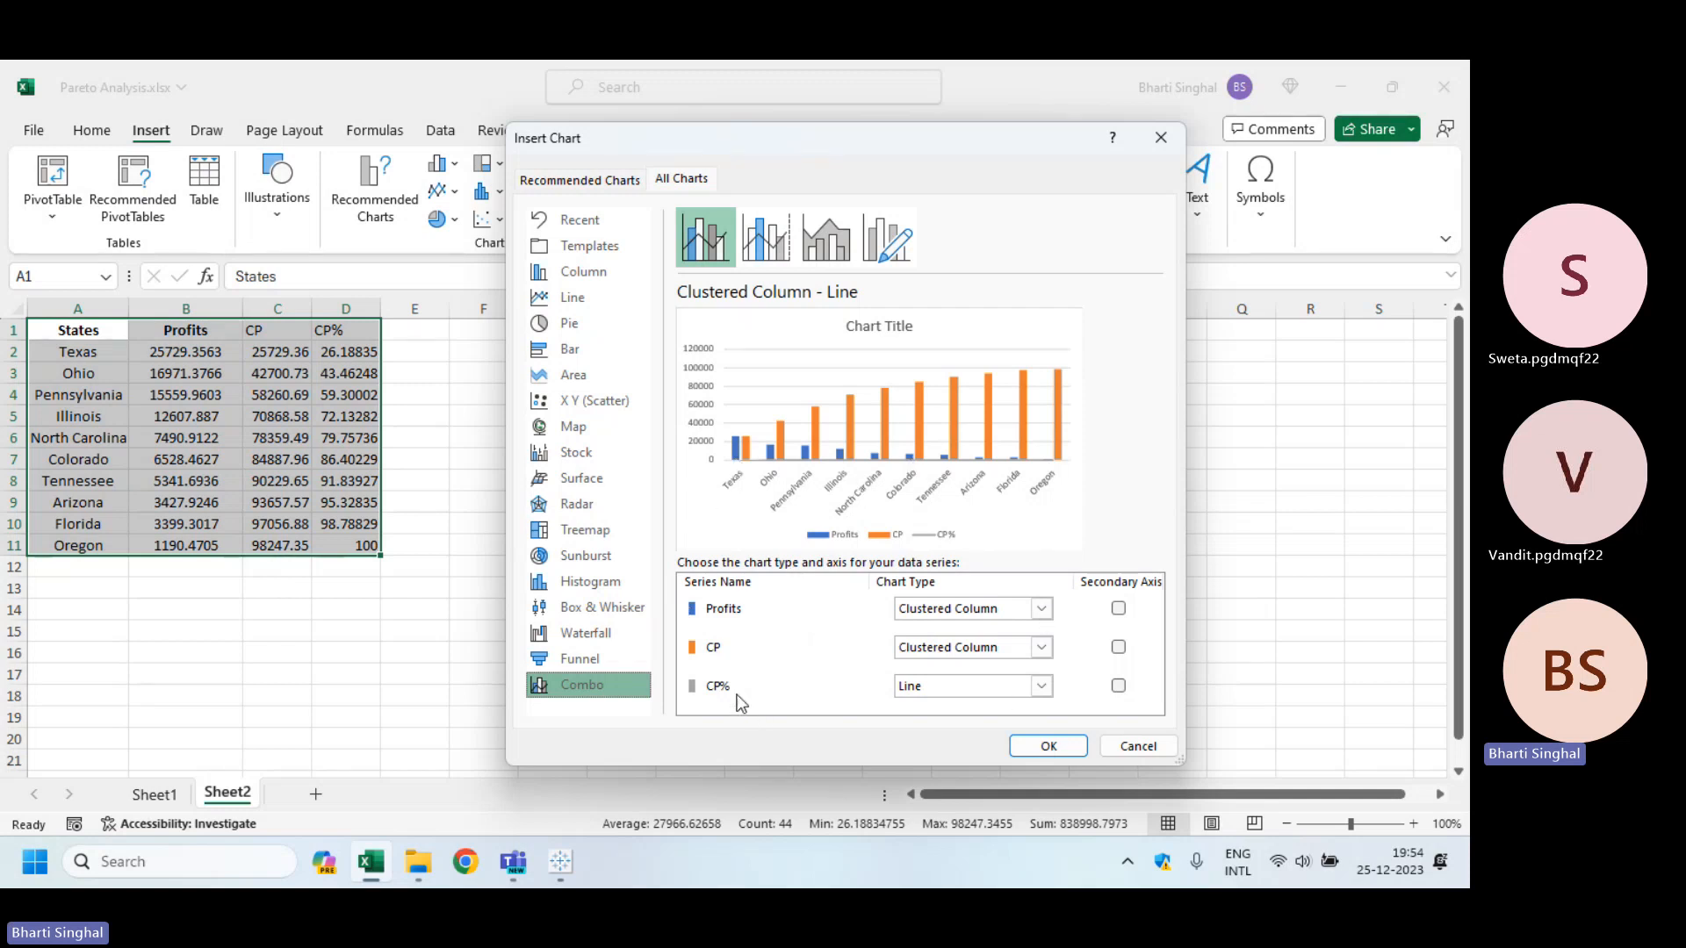
pyautogui.click(1119, 687)
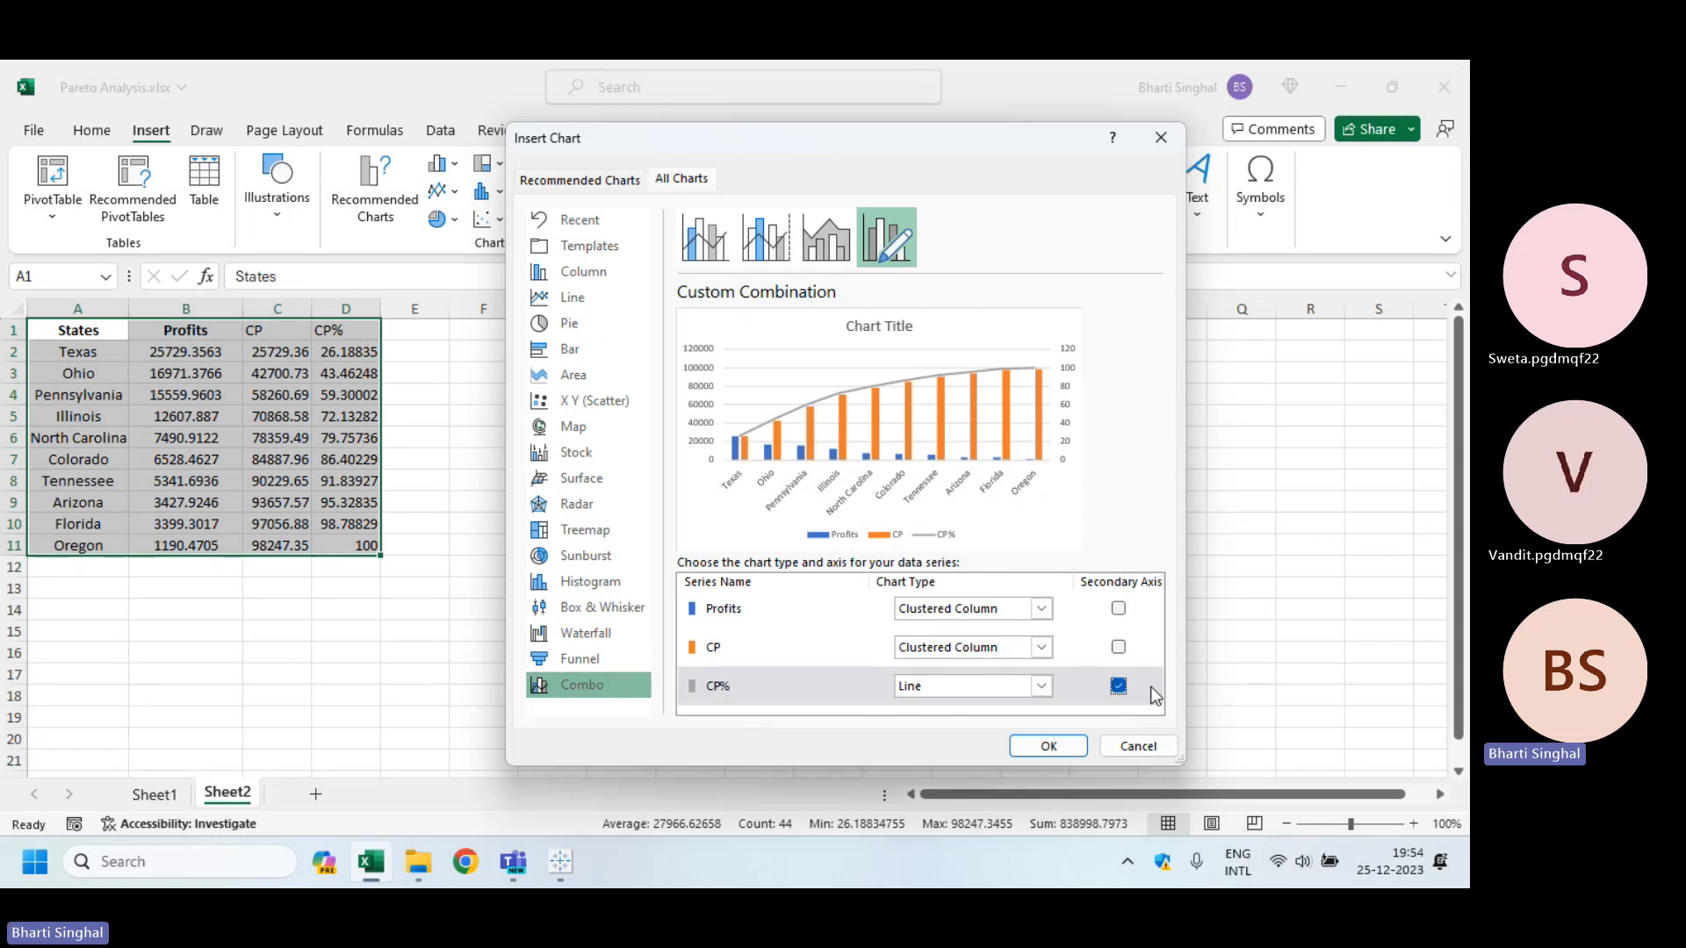
pyautogui.click(1064, 746)
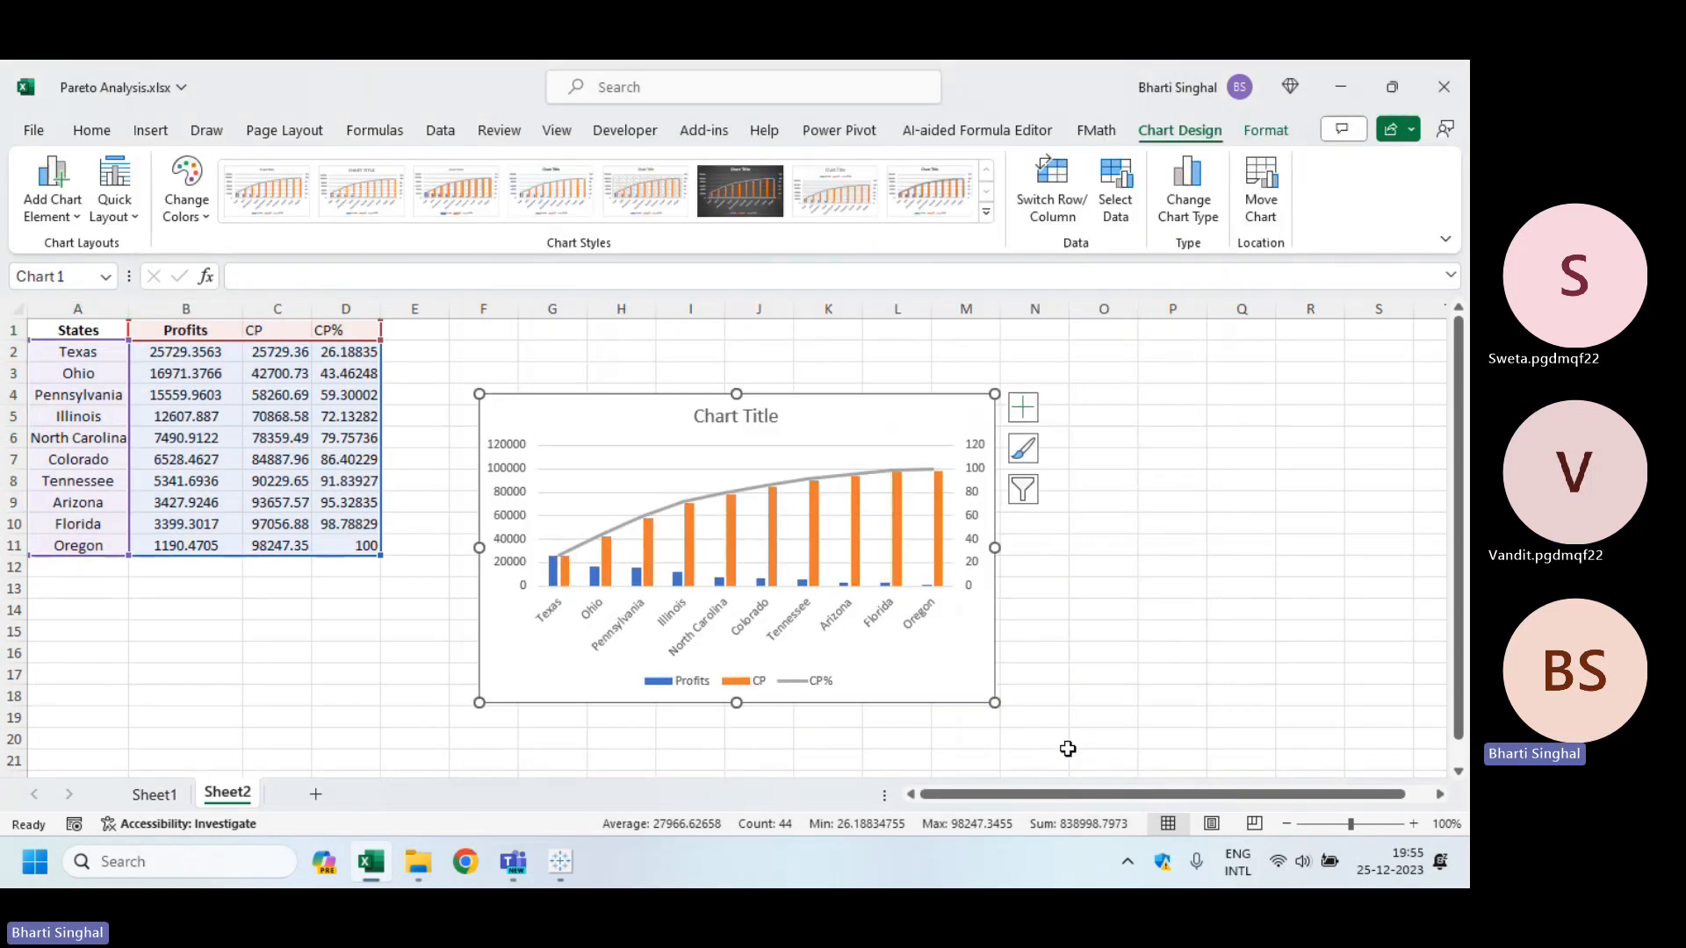
pyautogui.moveTo(899, 436); pyautogui.dragTo(956, 403)
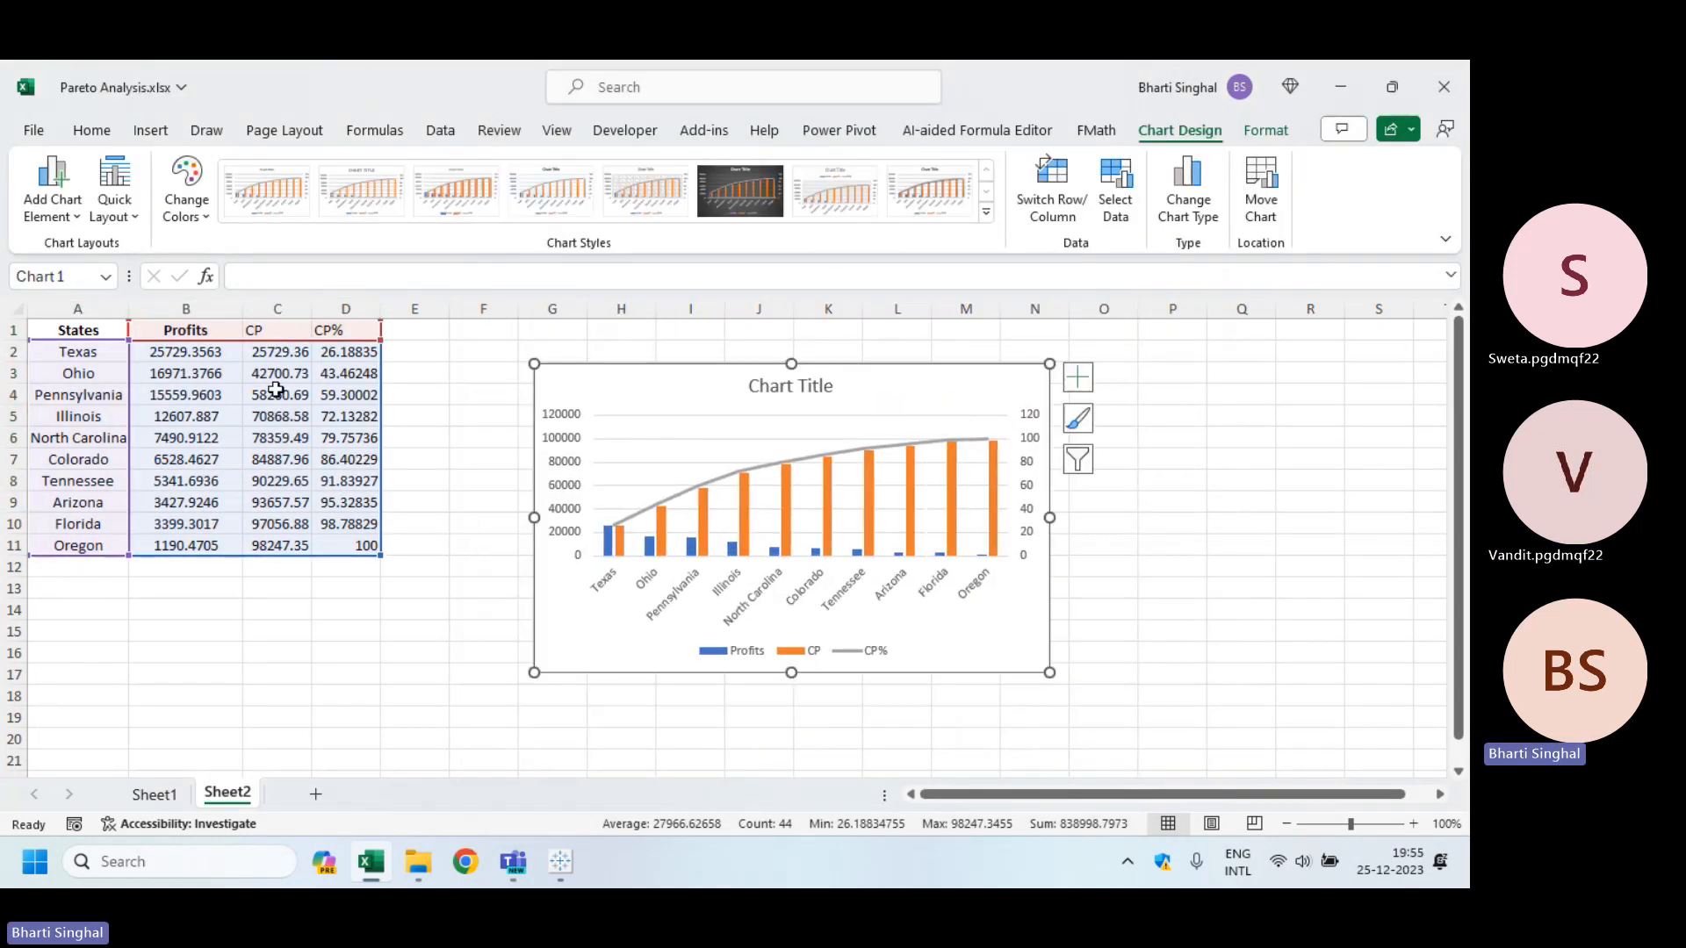
# Step: Exclude the CP series from the chart's data source and enlarge the chart to extend to about column P and row 19
pyautogui.rightClick(920, 400)
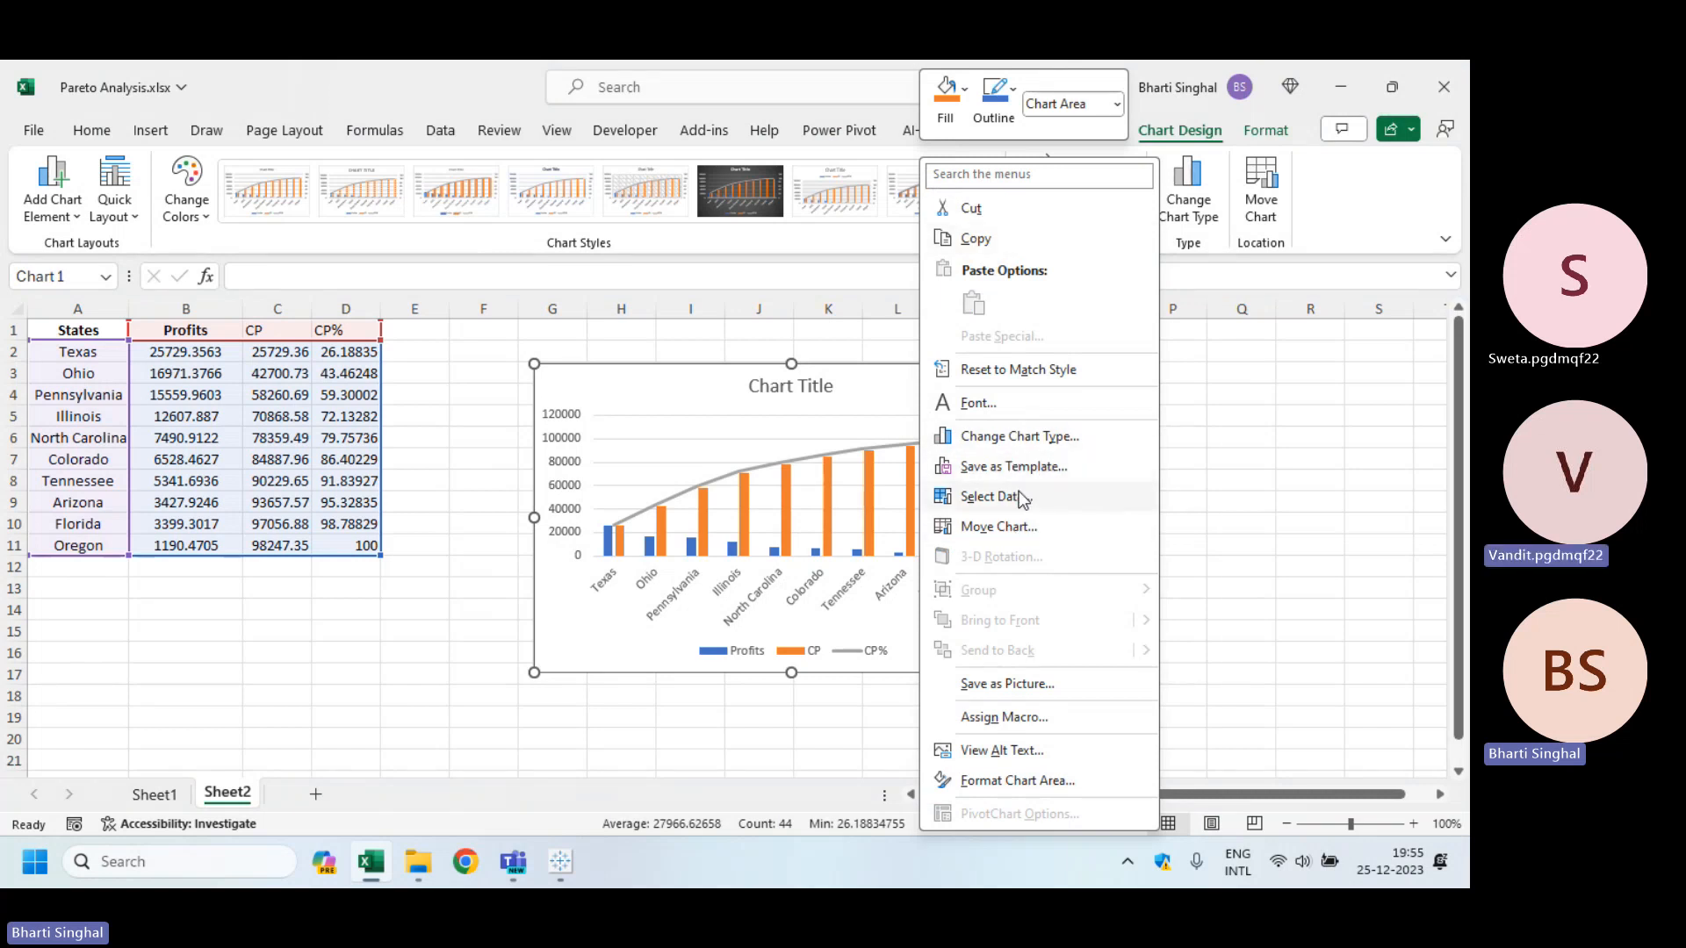
pyautogui.click(1018, 497)
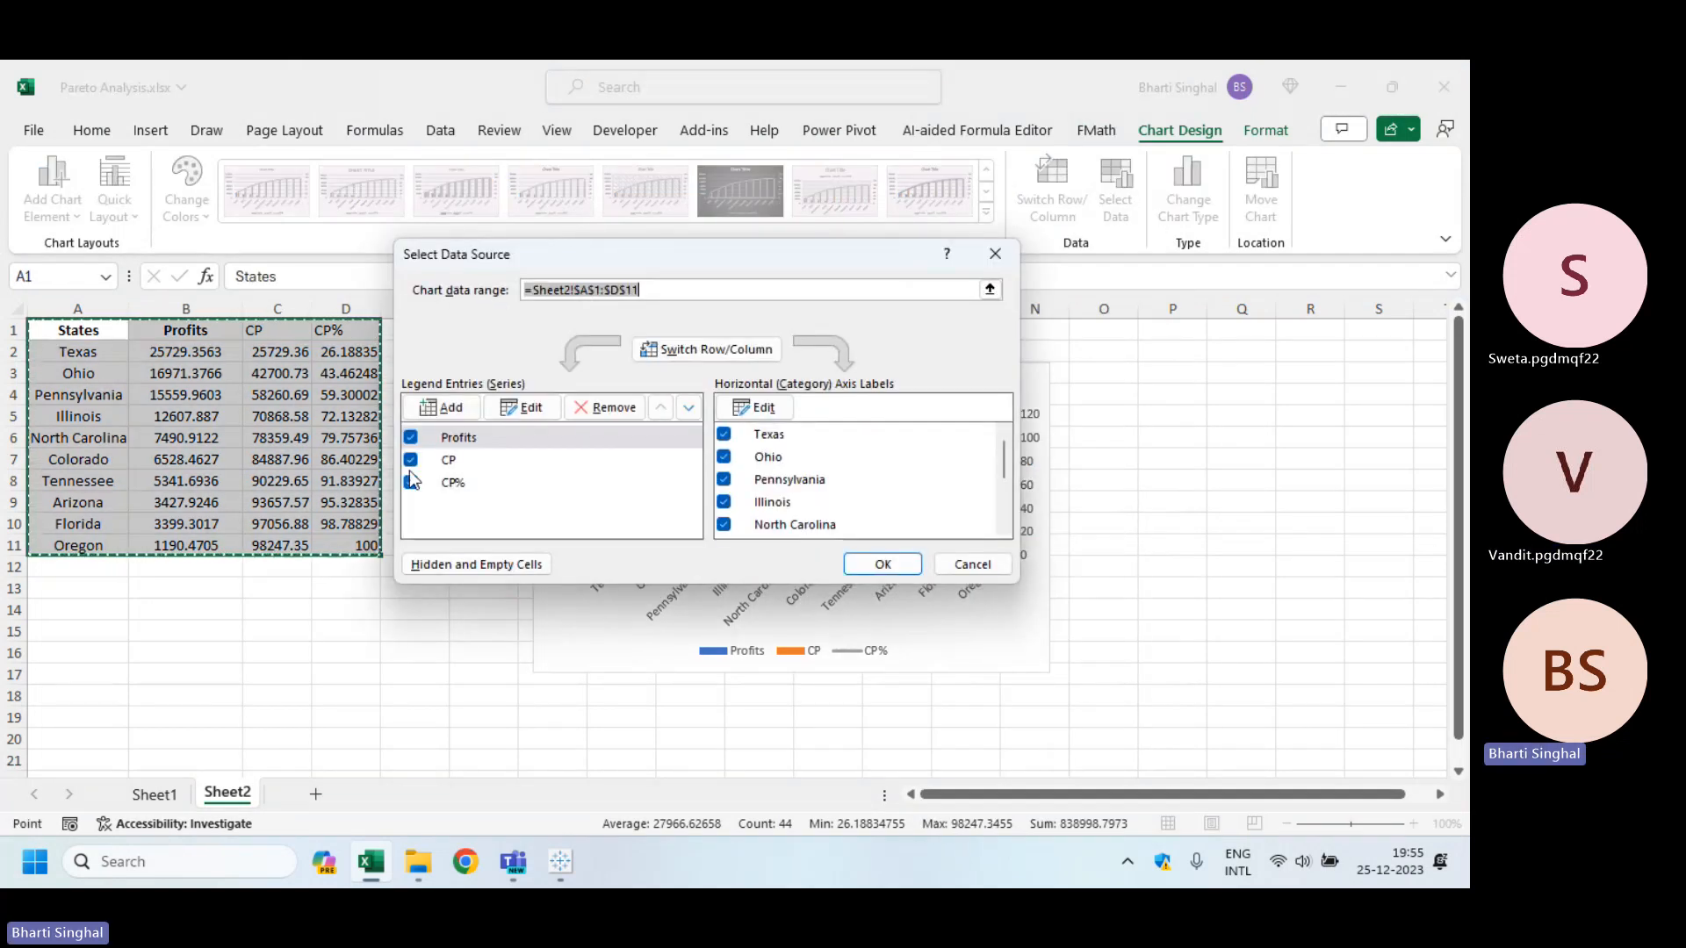
pyautogui.click(409, 462)
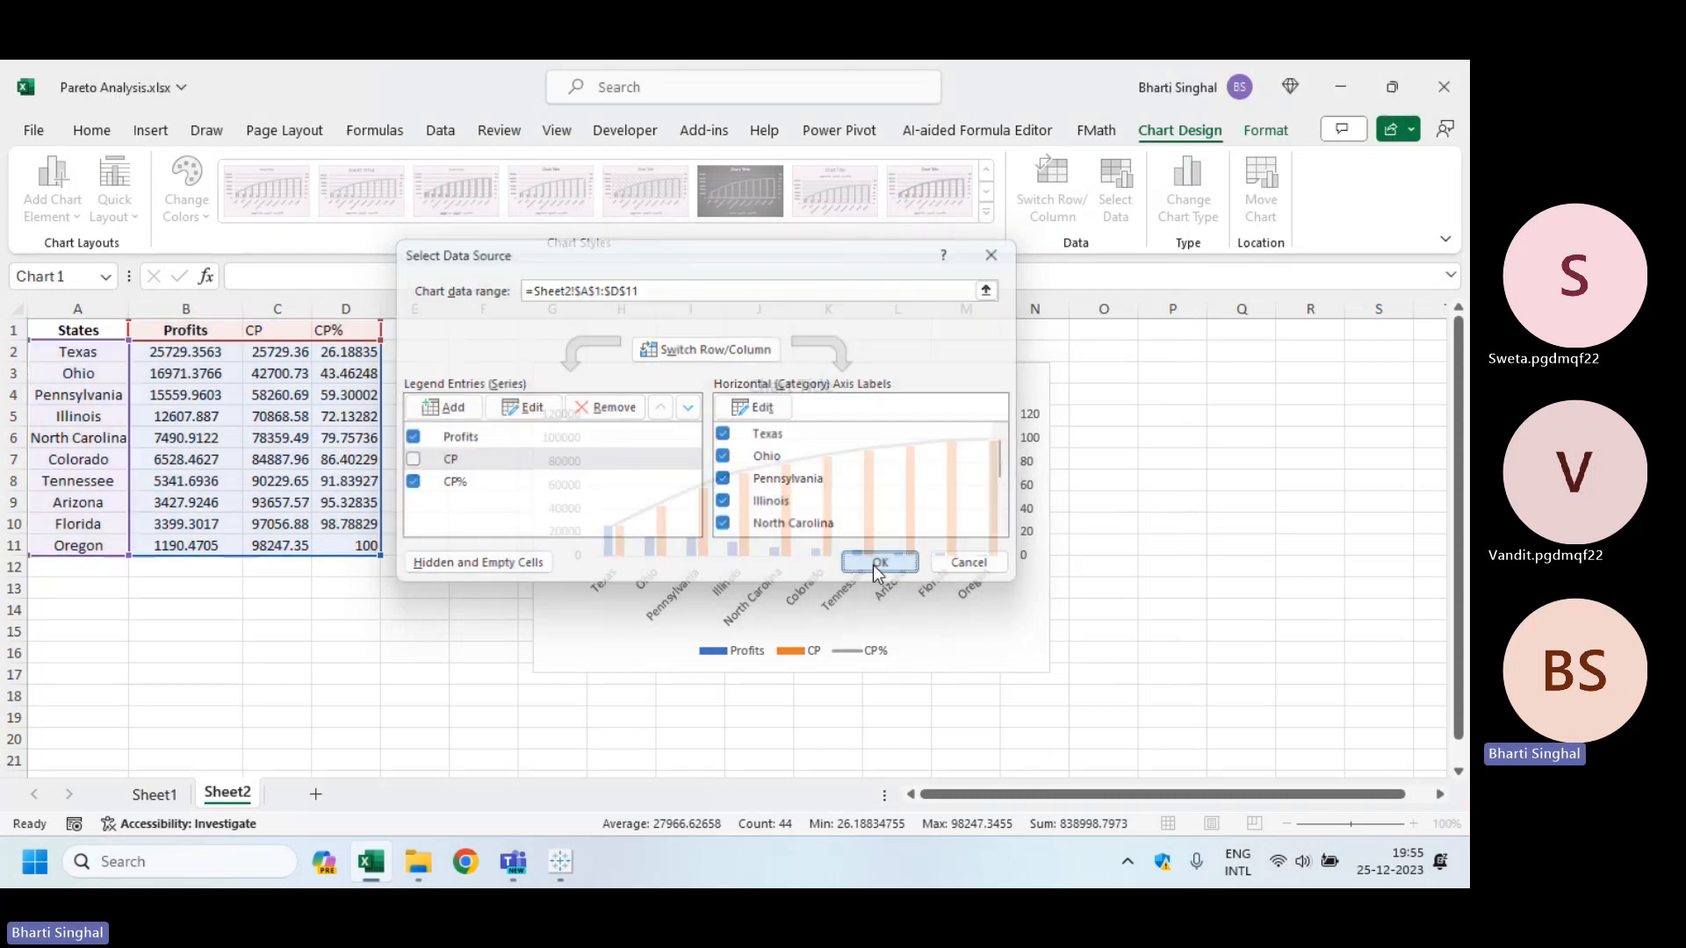
pyautogui.click(875, 568)
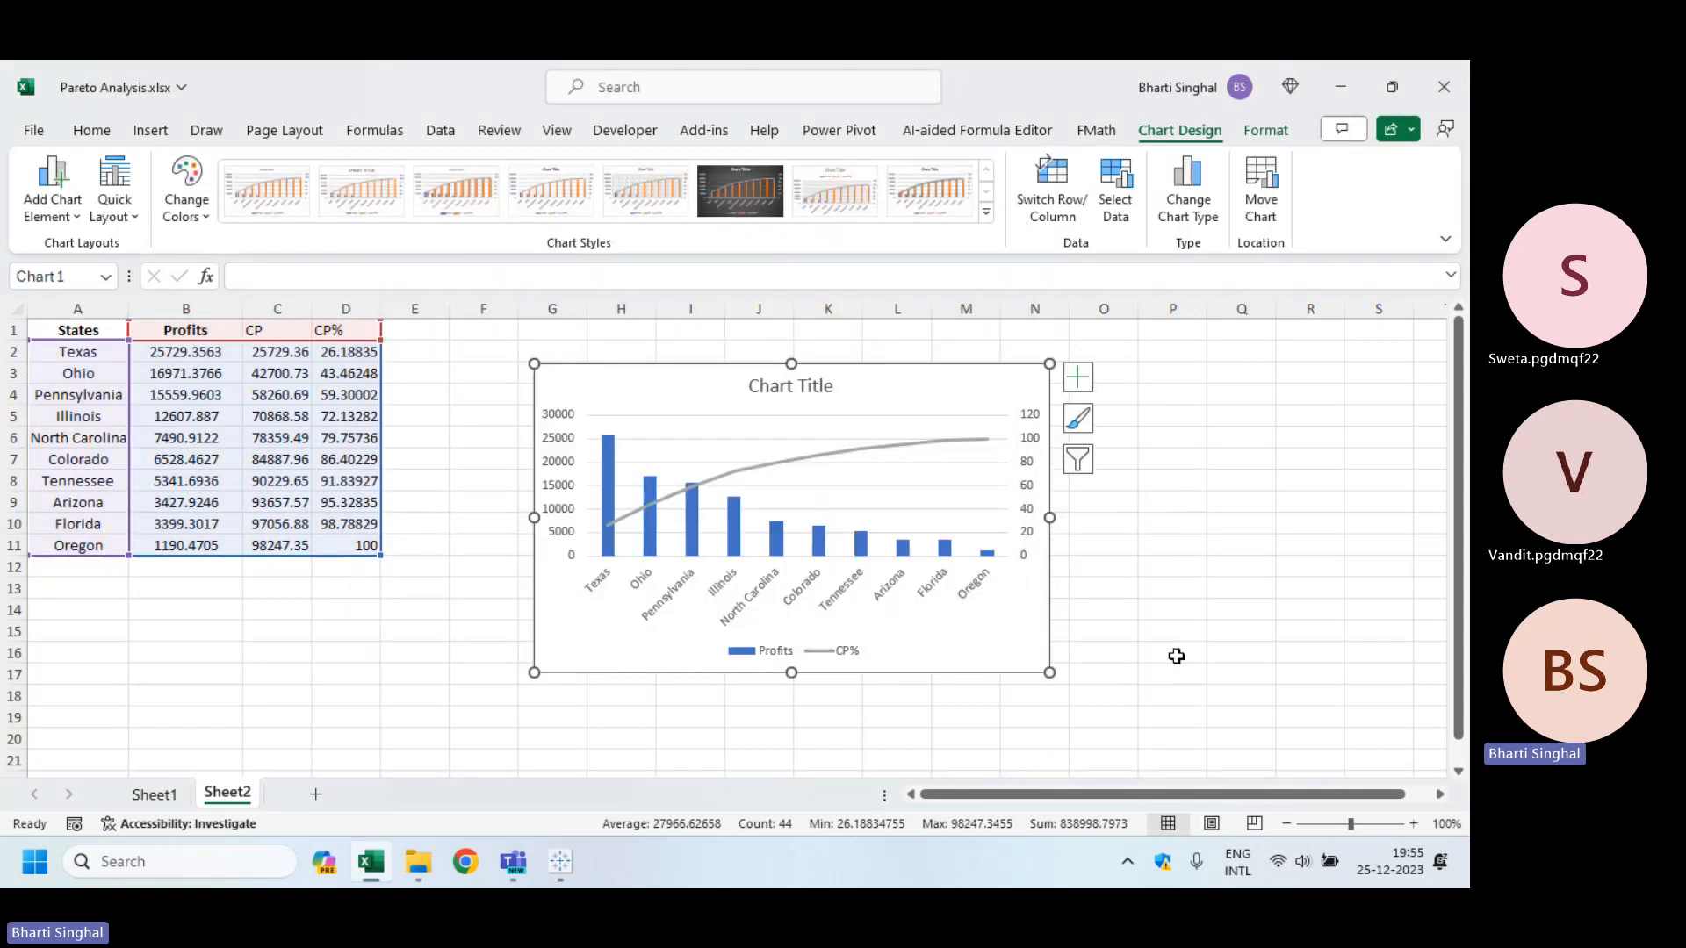
pyautogui.moveTo(1049, 672); pyautogui.dragTo(1206, 723)
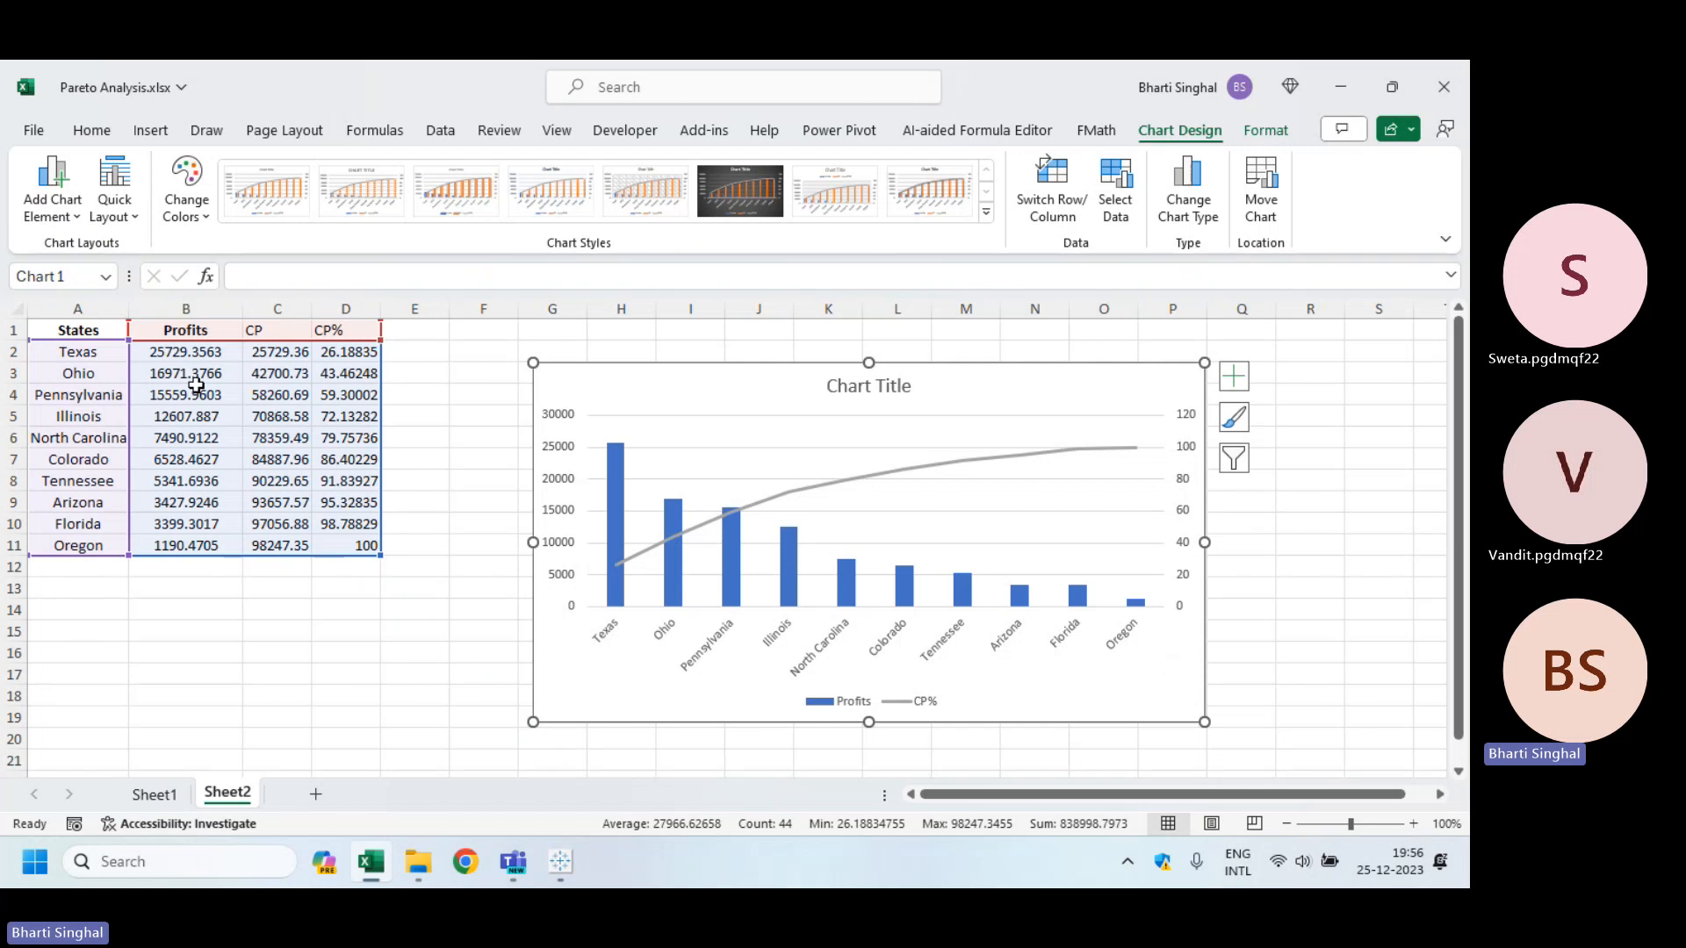
# Step: Review the state names in A2:A11 and the profits in B2:B11 behind the Pareto chart
pyautogui.moveTo(83, 352); pyautogui.dragTo(79, 546)
pyautogui.moveTo(185, 351); pyautogui.dragTo(186, 546)
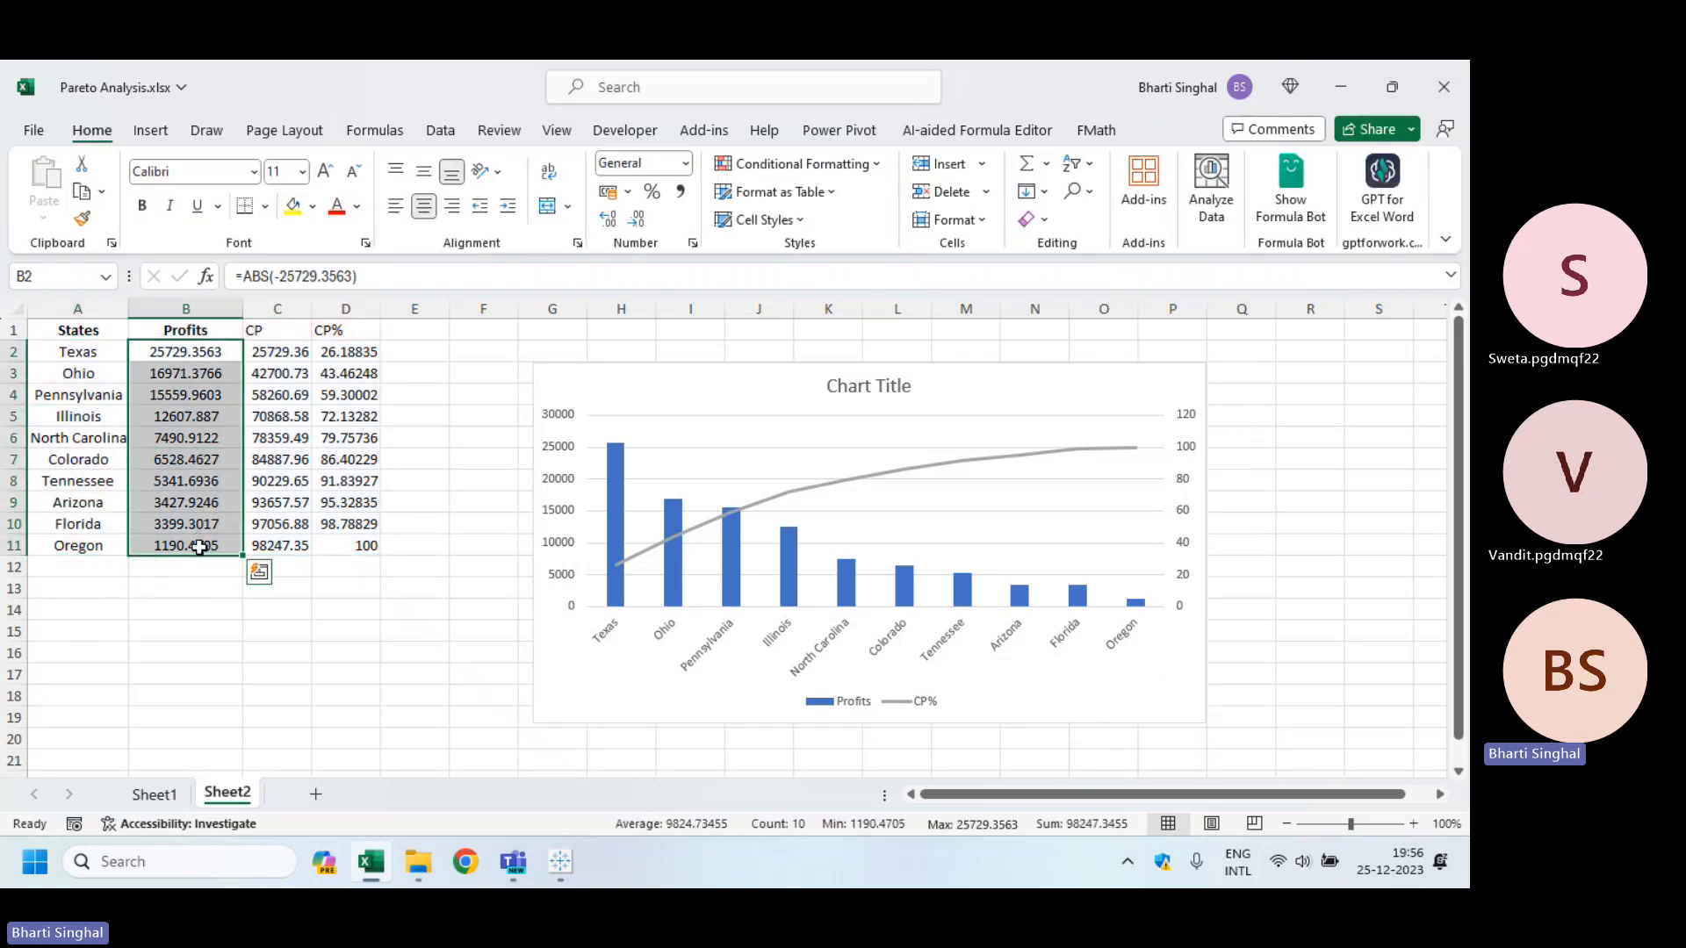
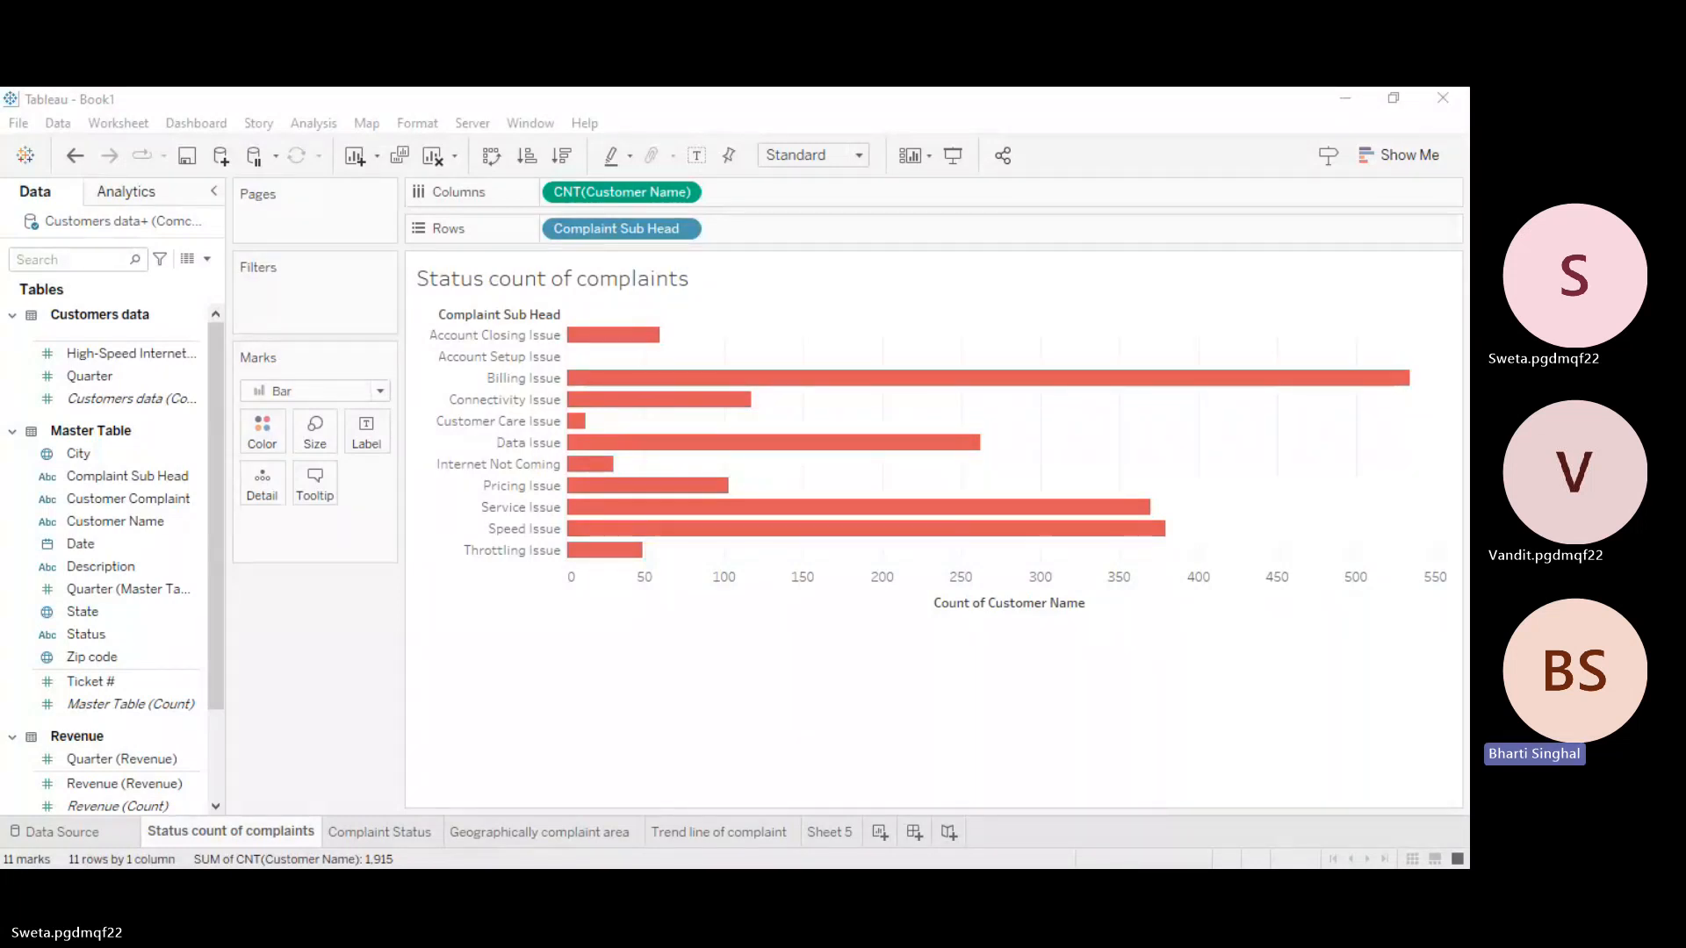
# Step: Review the Master Table fields and compare the Status count of complaints and Complaint Status worksheets
pyautogui.hotkey('alt', 'Tab')
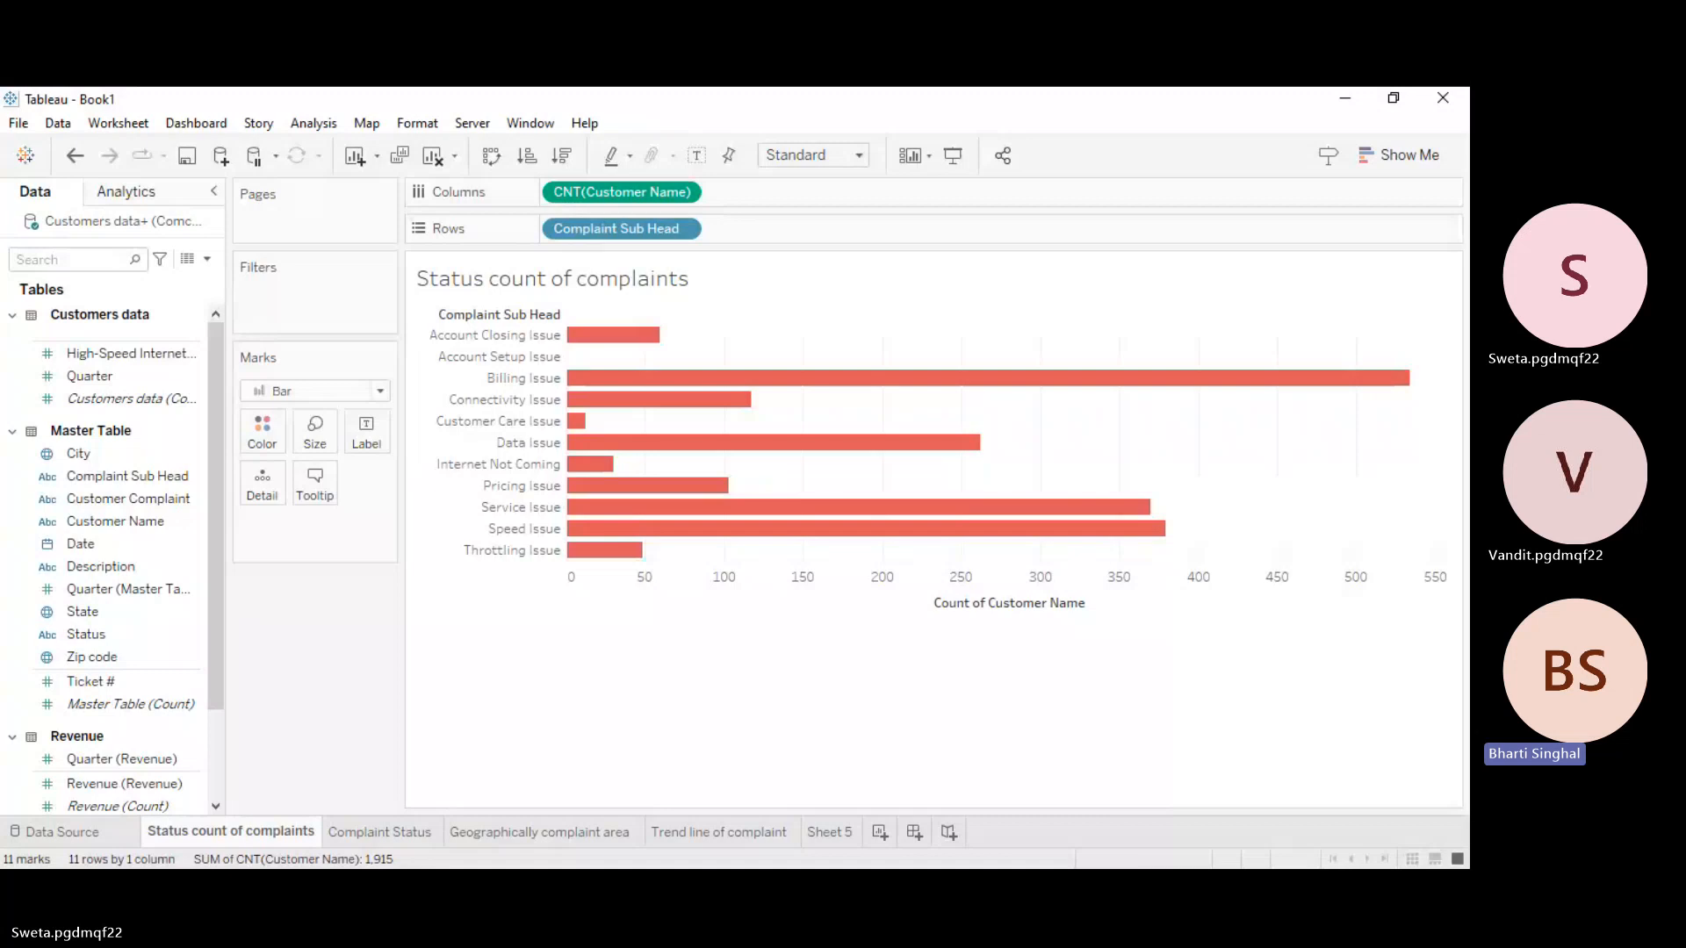
pyautogui.hotkey('alt', 'Tab')
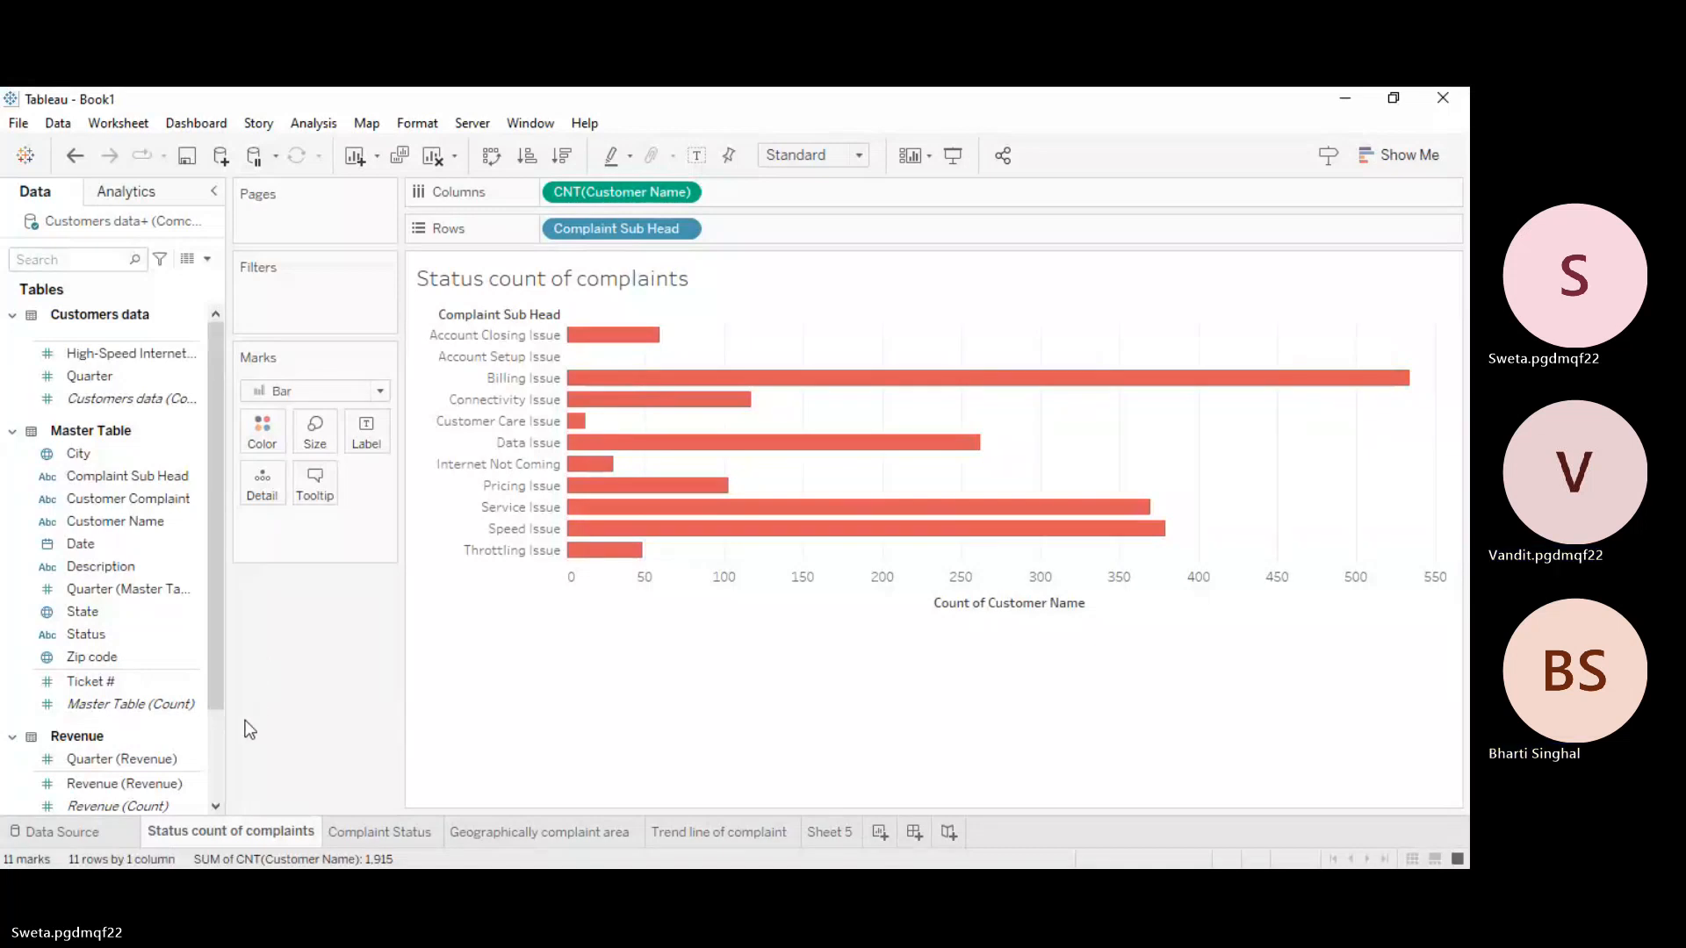
pyautogui.click(217, 777)
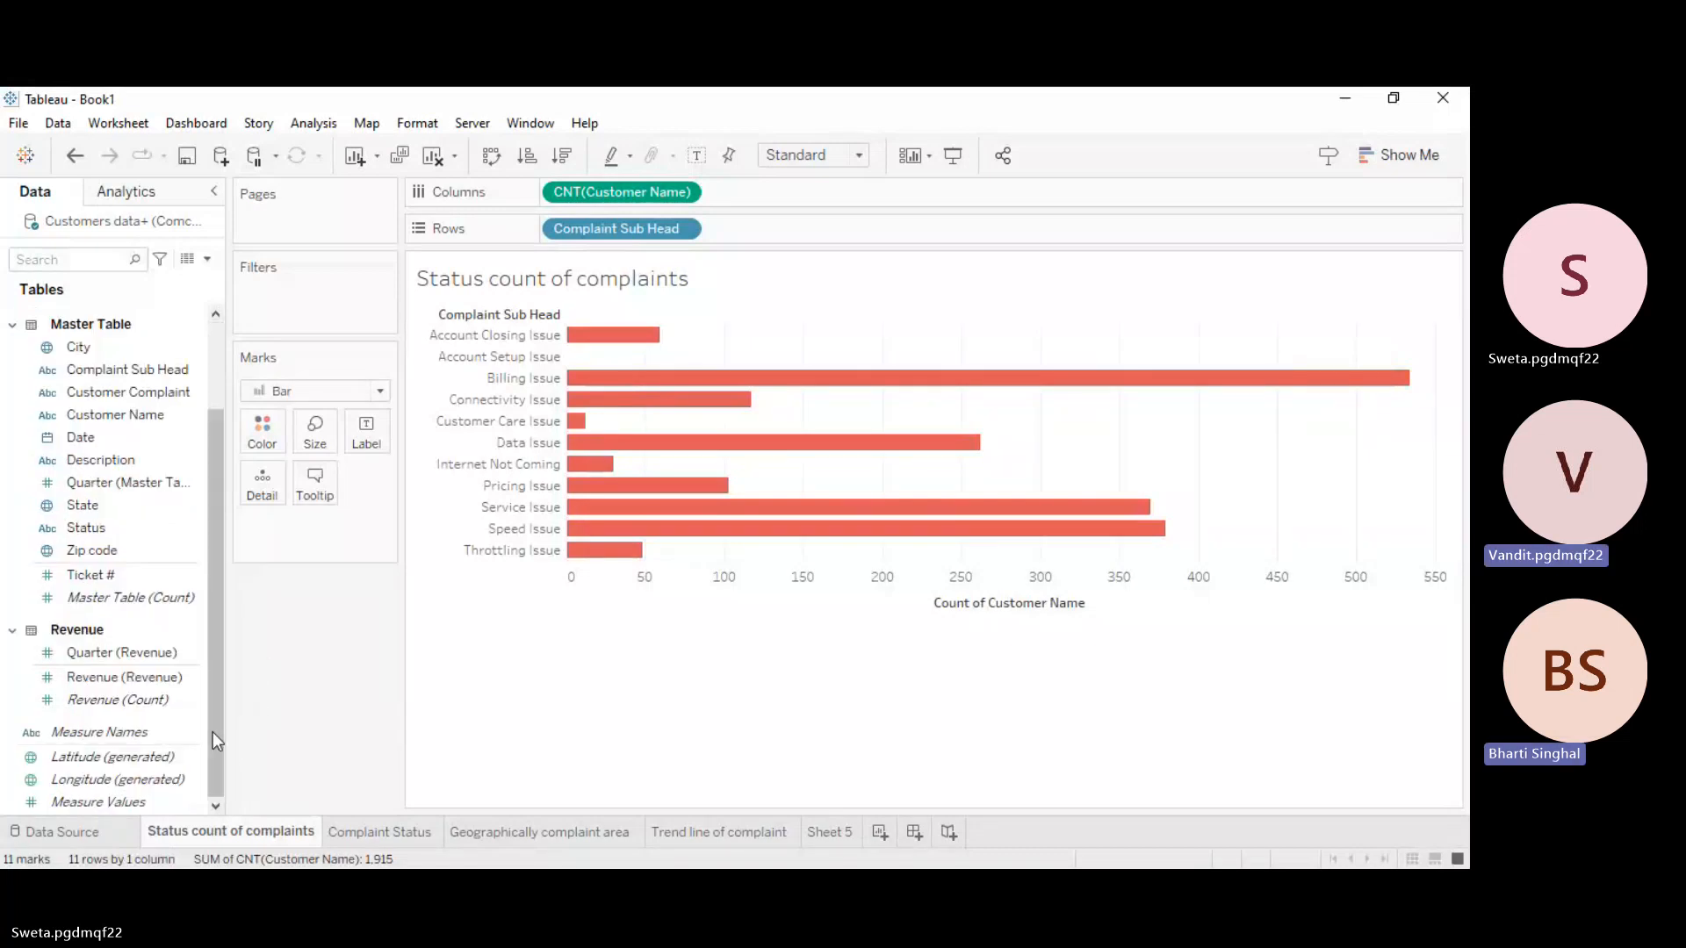
pyautogui.click(218, 368)
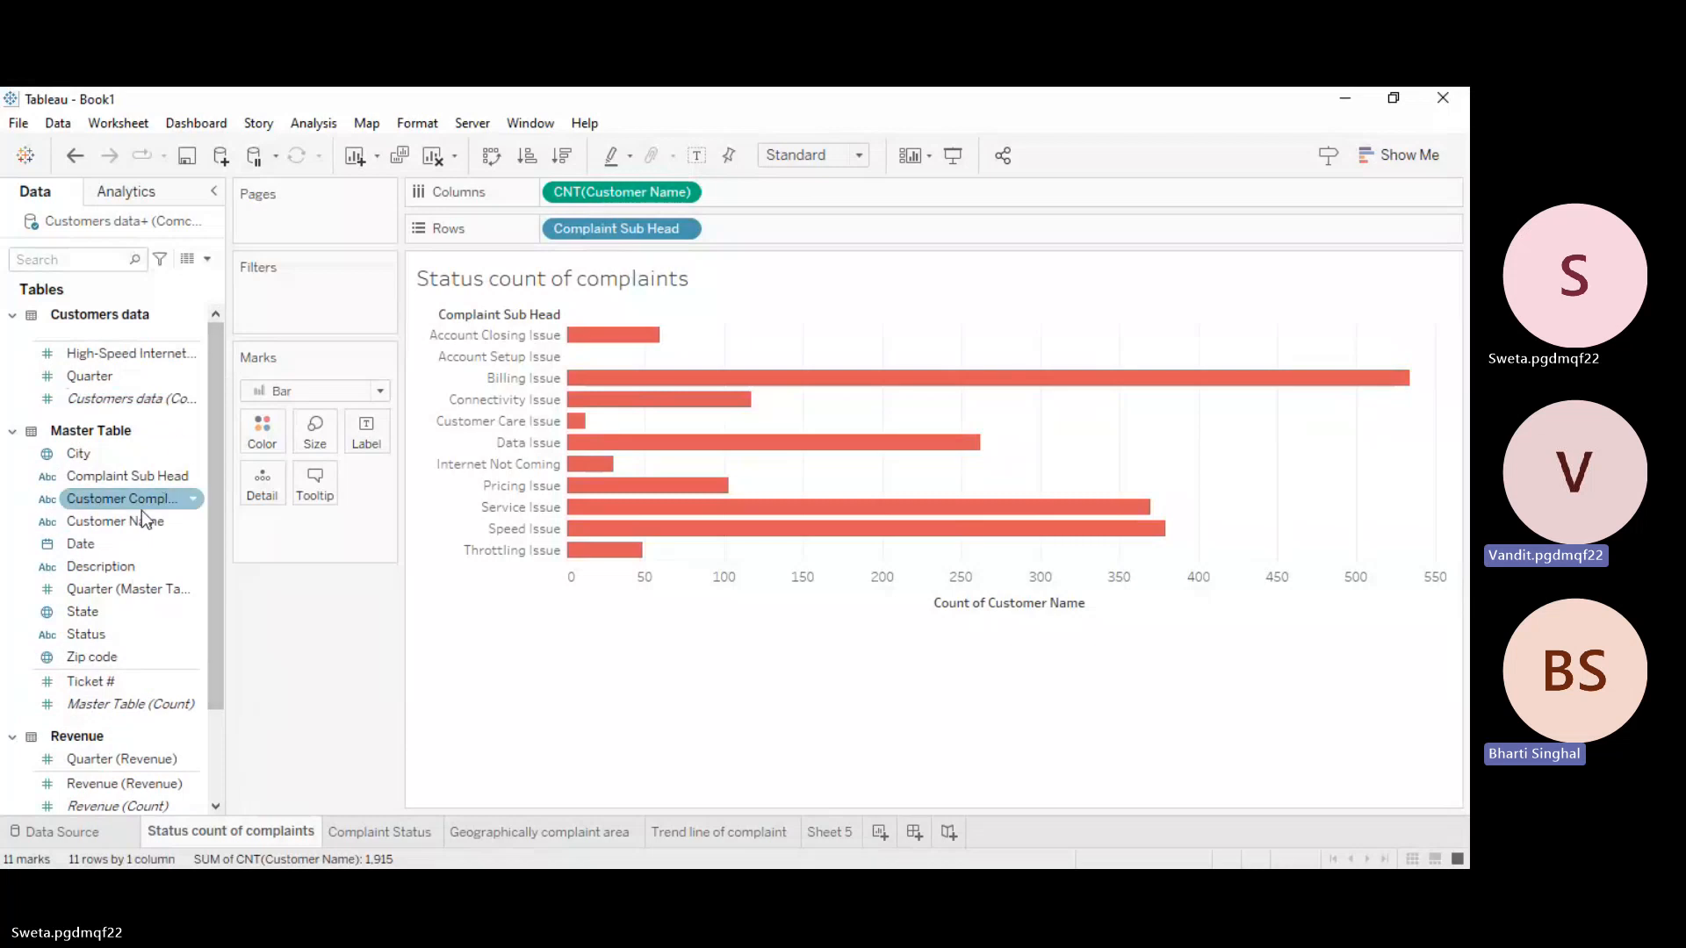
pyautogui.click(142, 544)
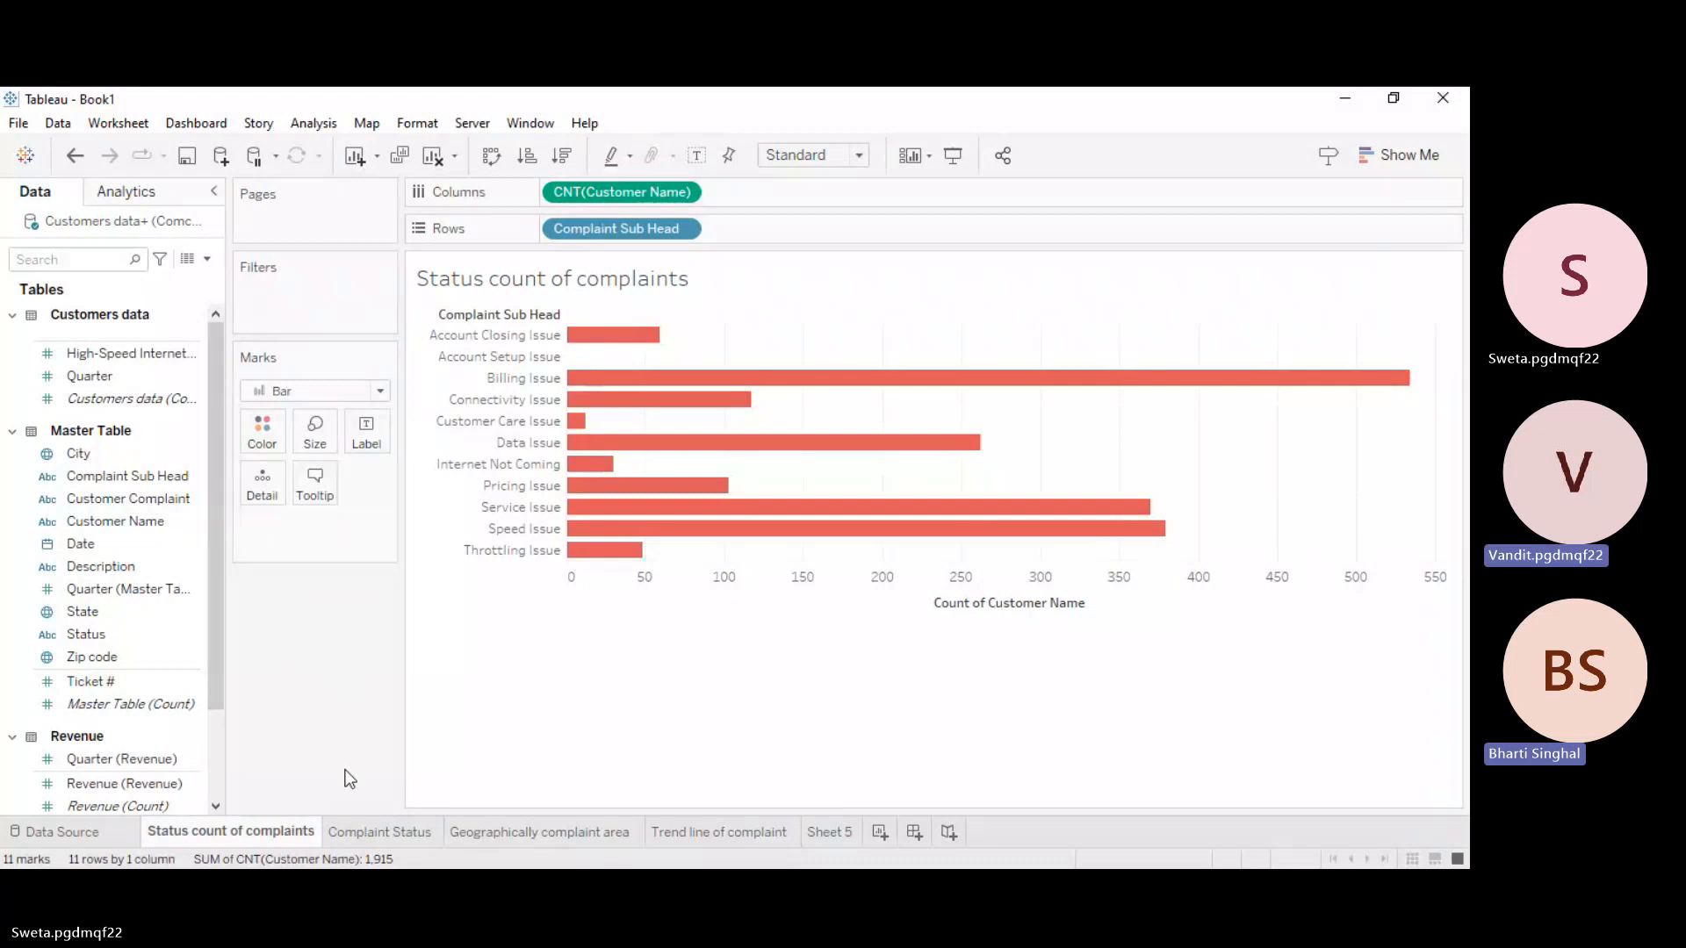
pyautogui.click(351, 826)
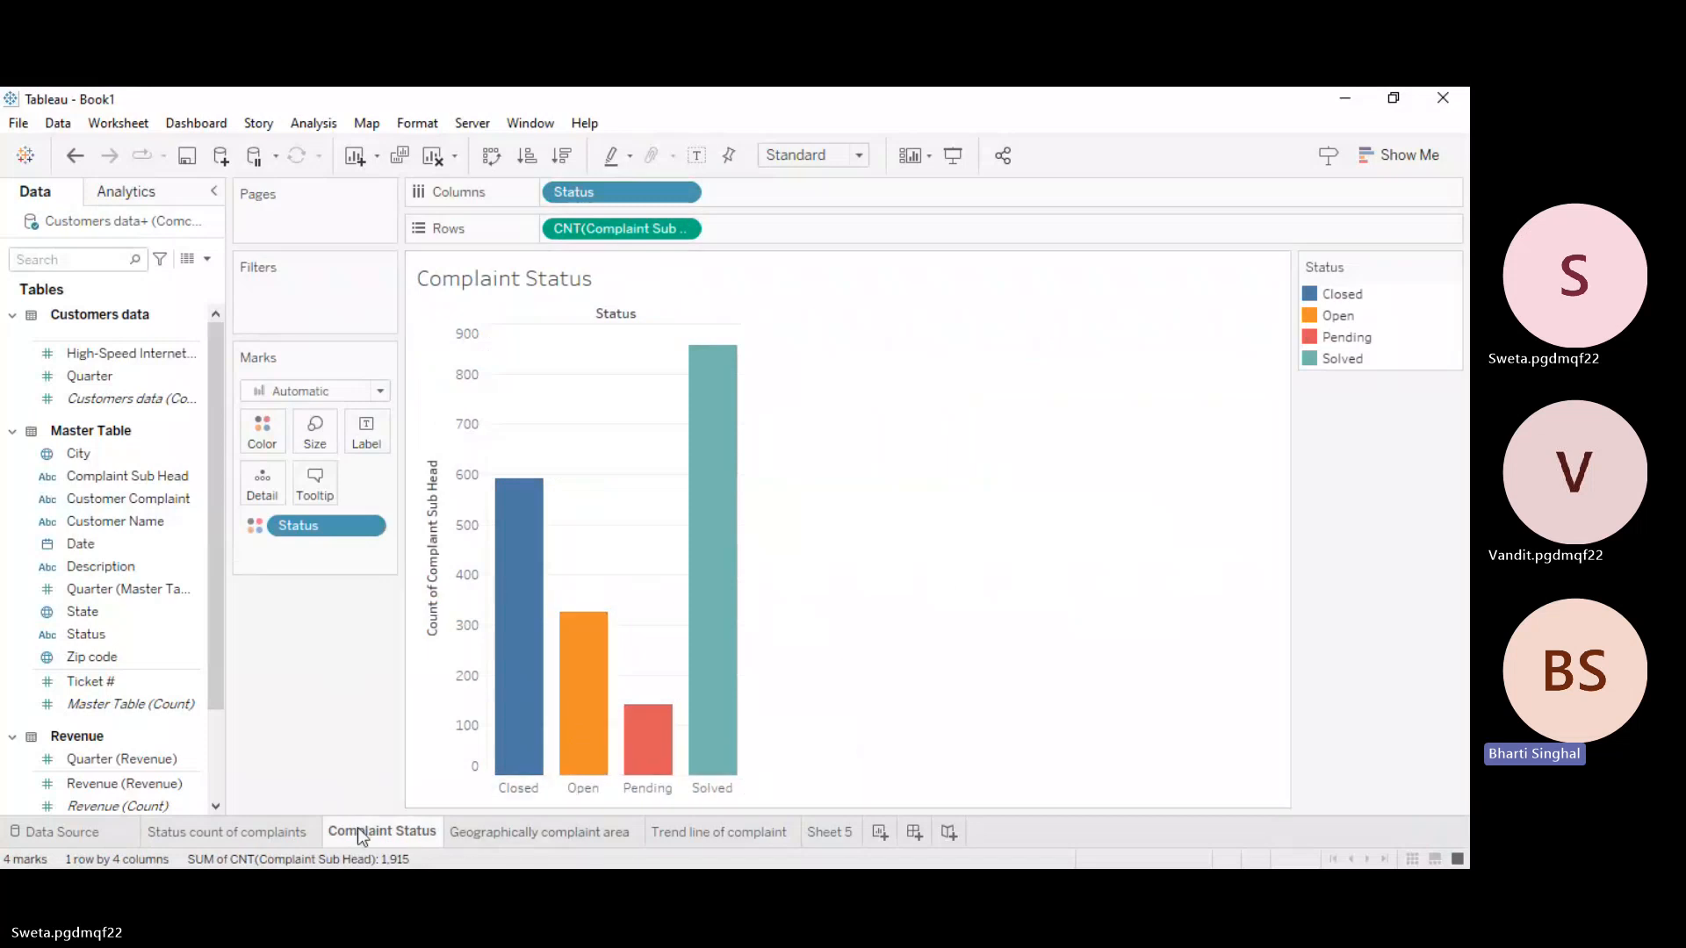
pyautogui.click(240, 836)
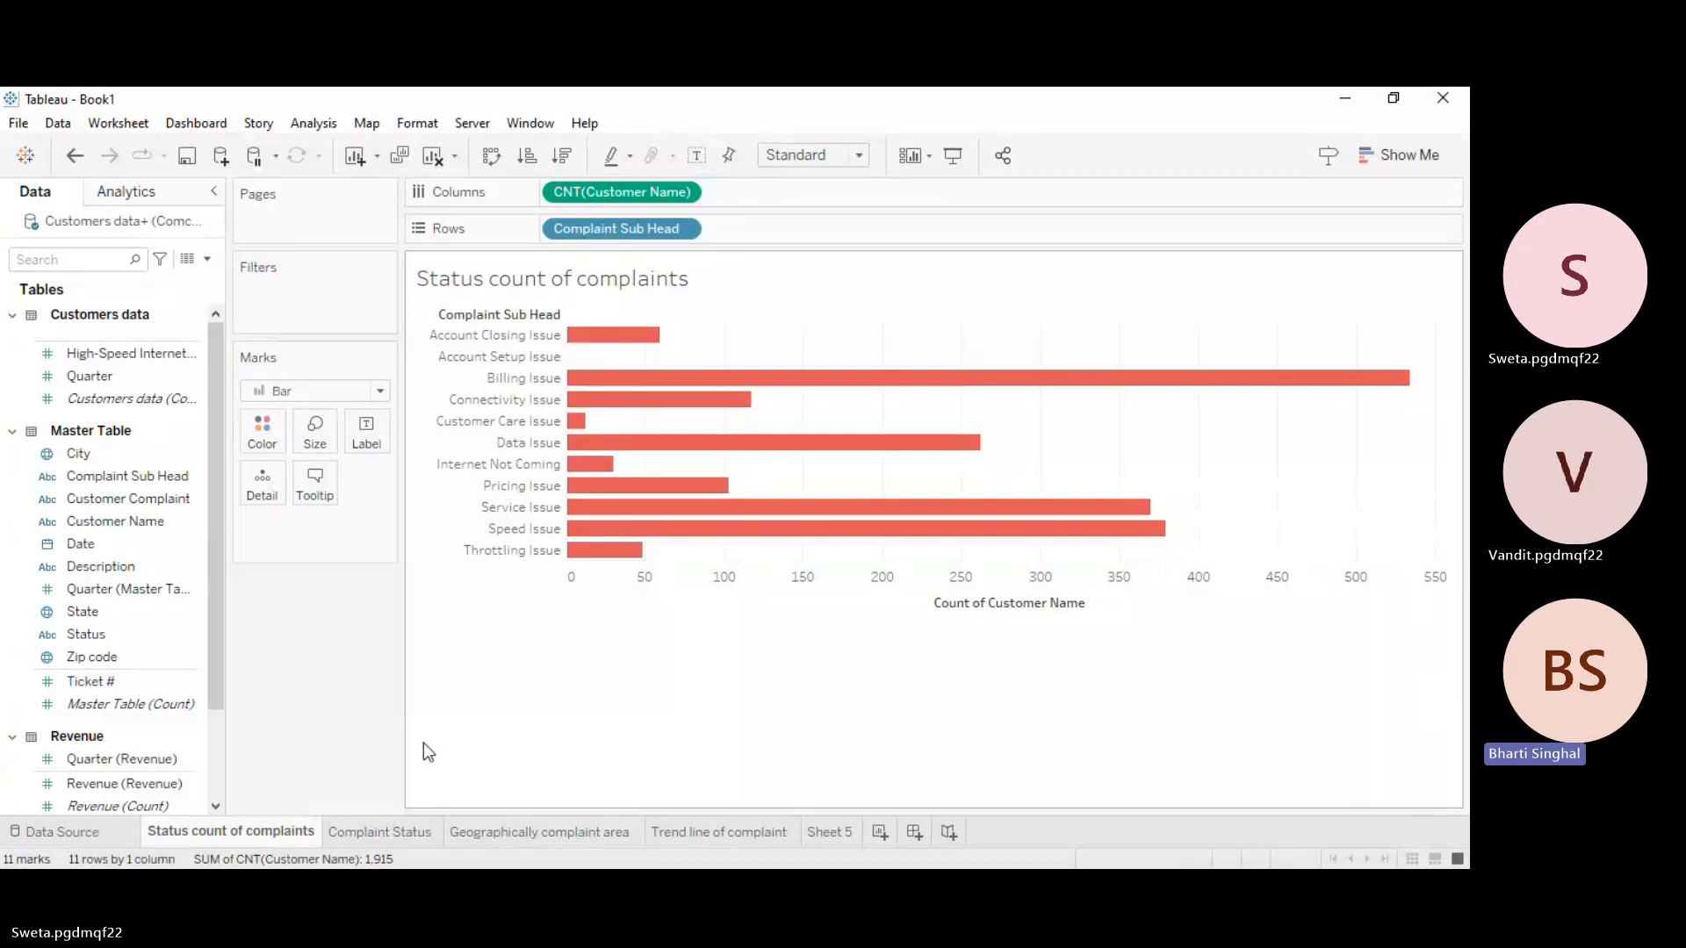
pyautogui.click(395, 831)
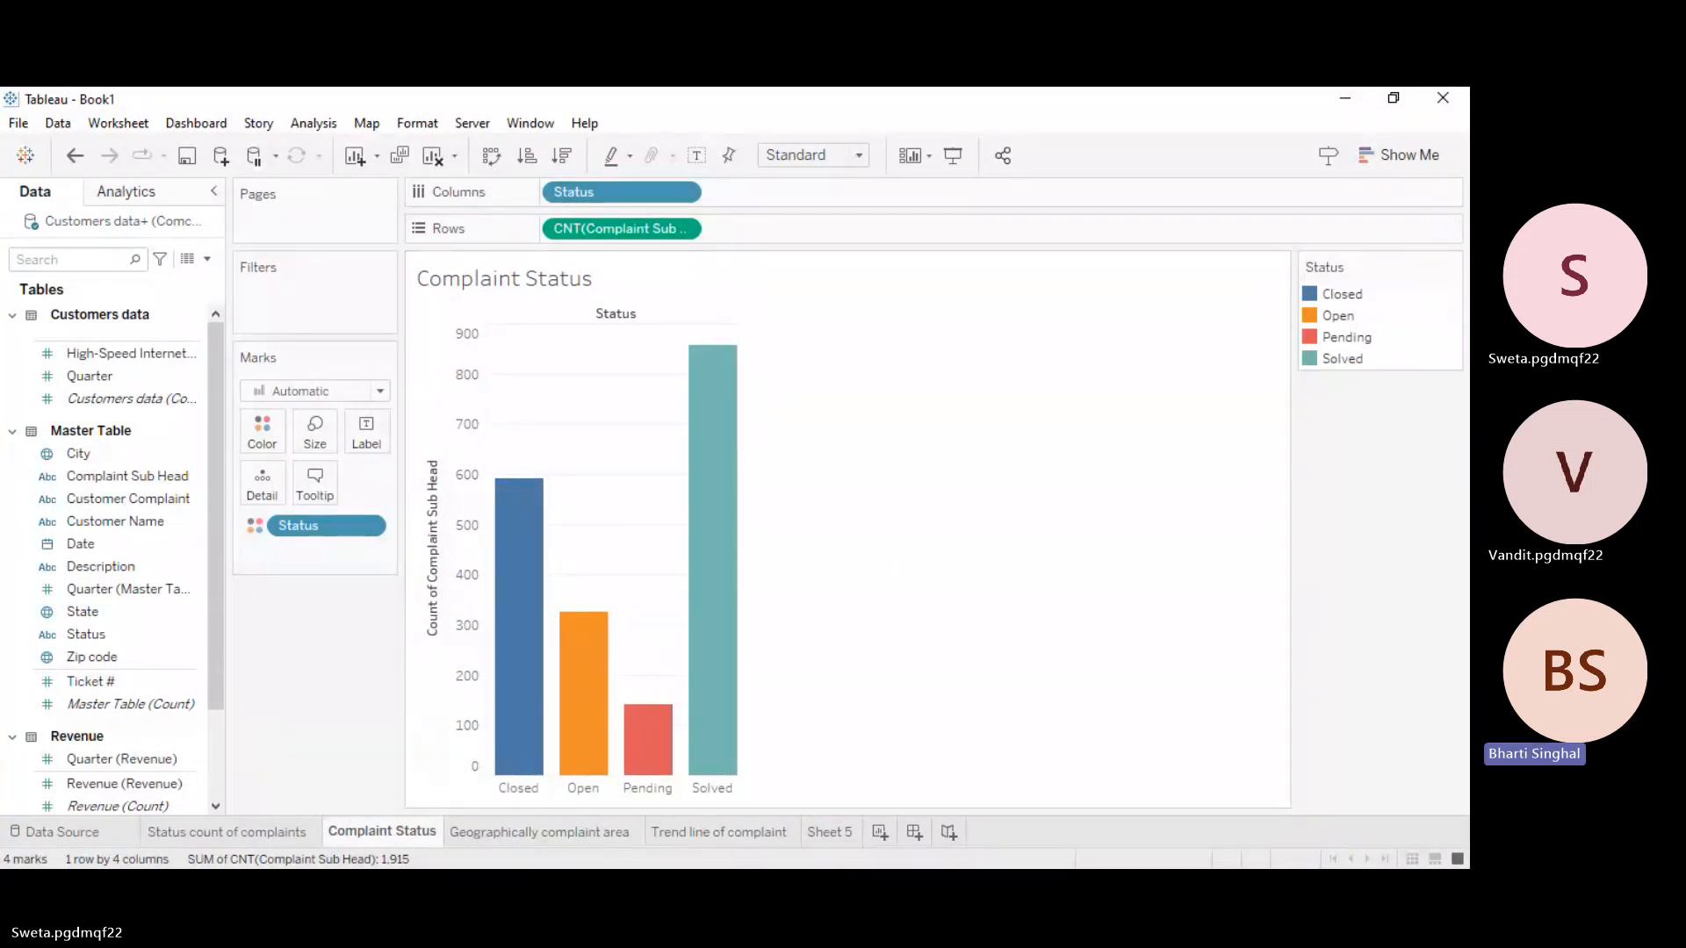
pyautogui.hotkey('alt', 'Tab')
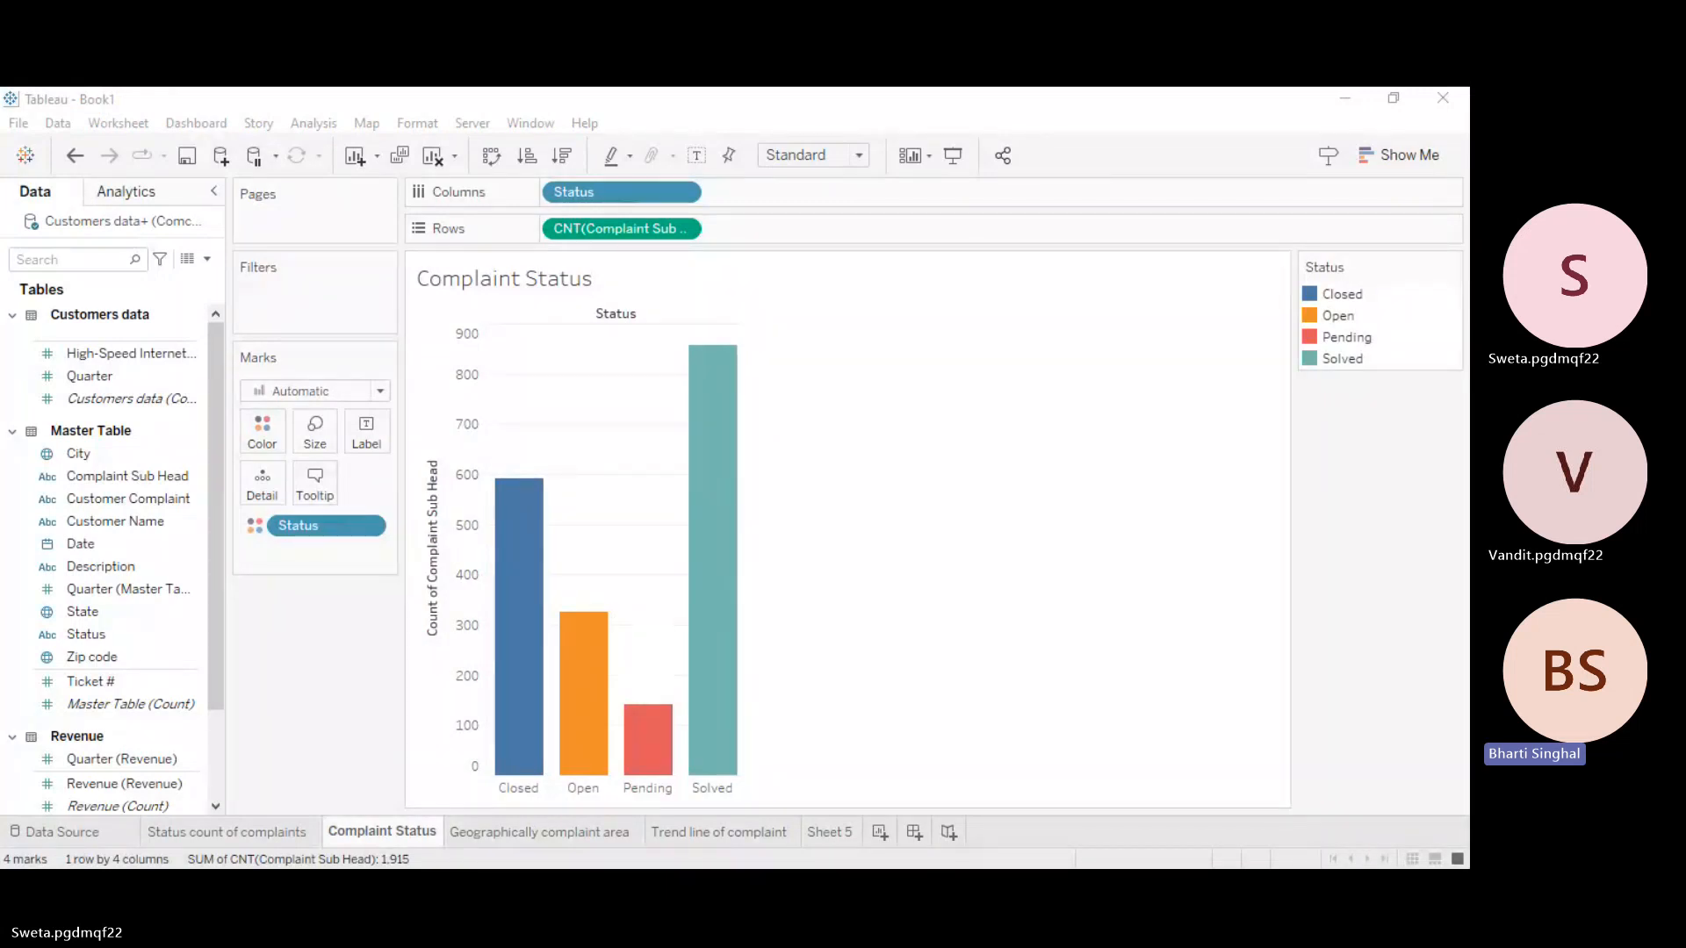
pyautogui.hotkey('alt', 'Tab')
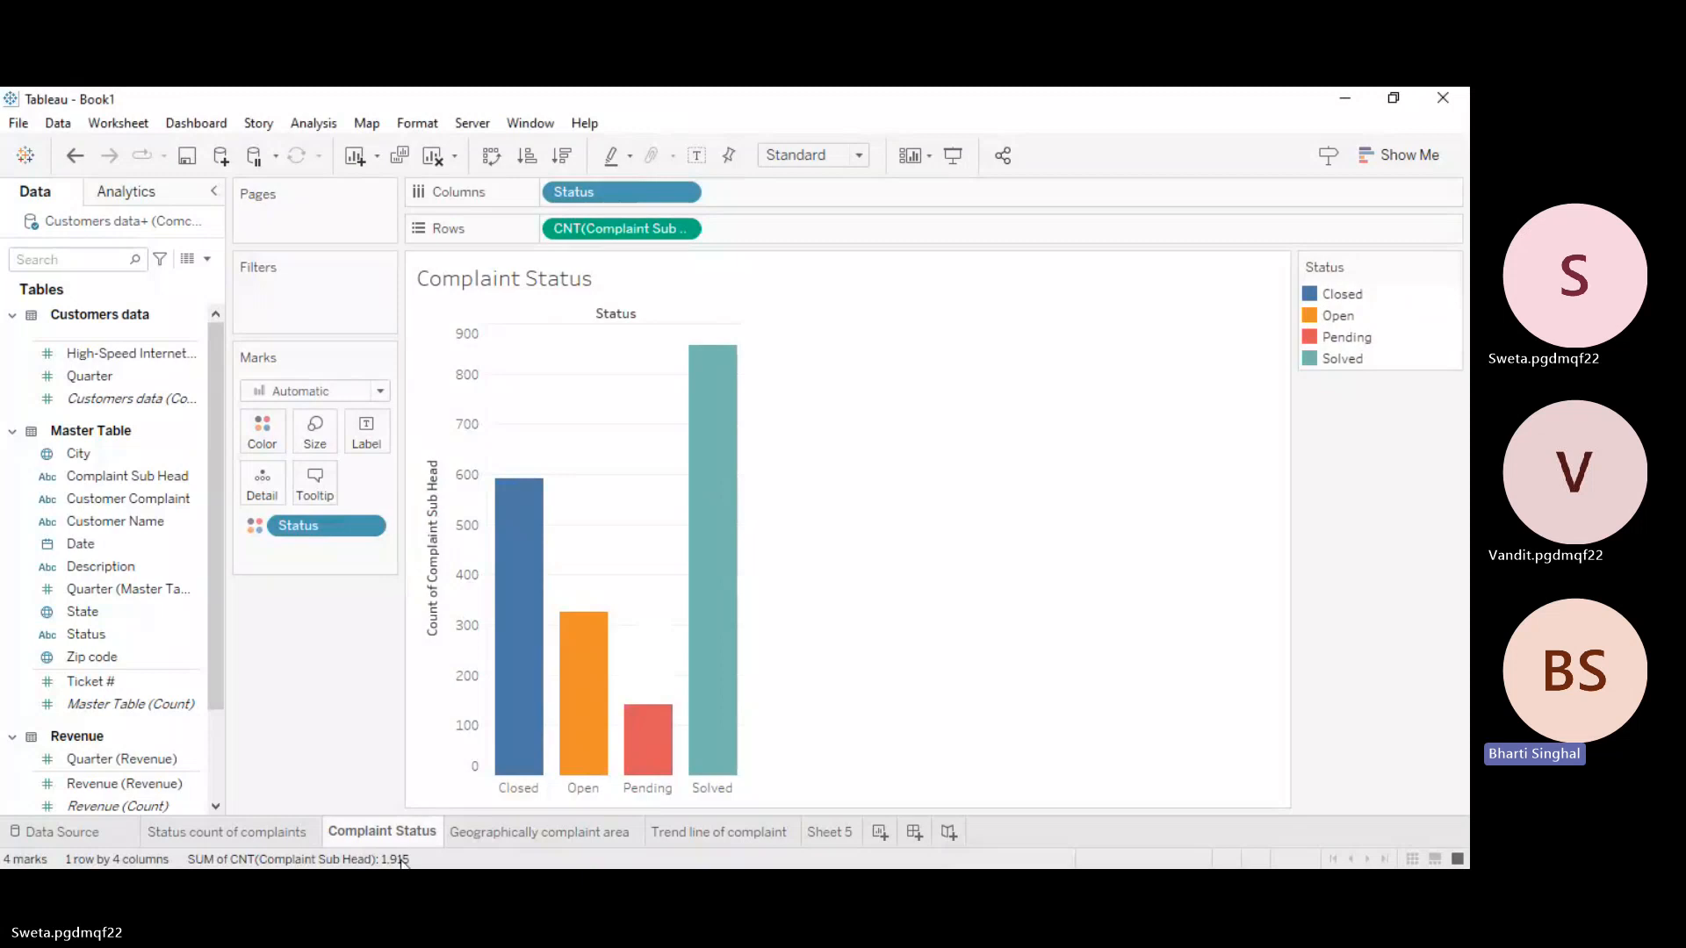
# Step: Review the Geographically complaint area map and the Trend line of complaint worksheet, inspecting the line's June point
pyautogui.click(476, 841)
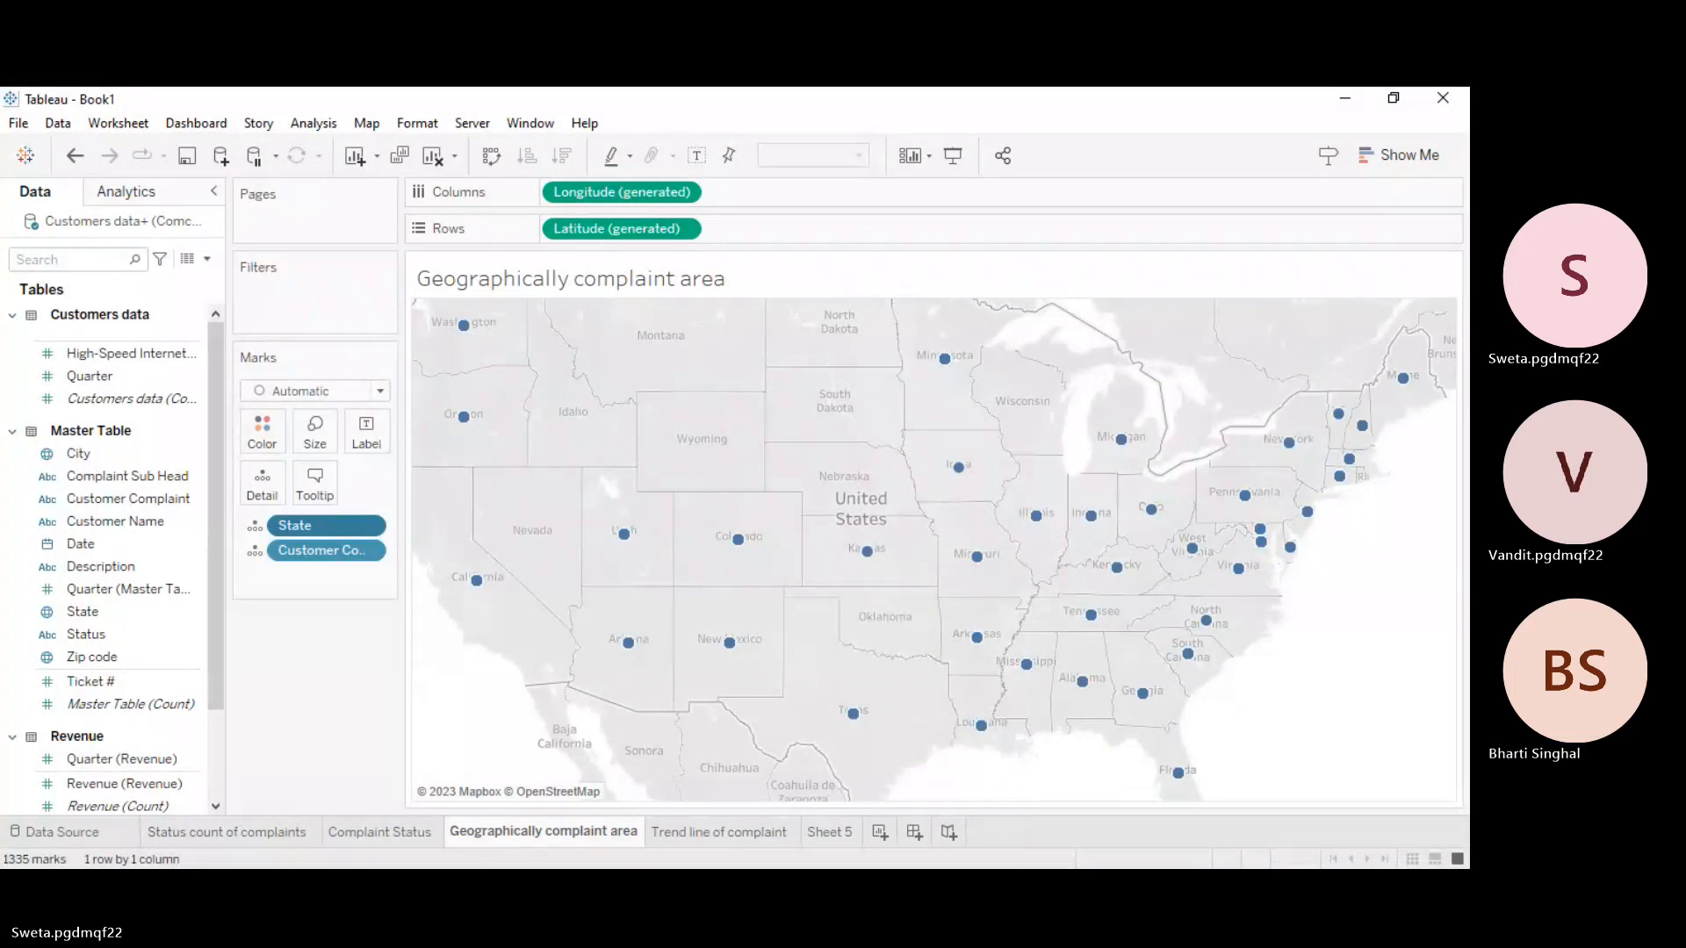
pyautogui.hotkey('alt', 'Tab')
pyautogui.hotkey('alt', 'Tab')
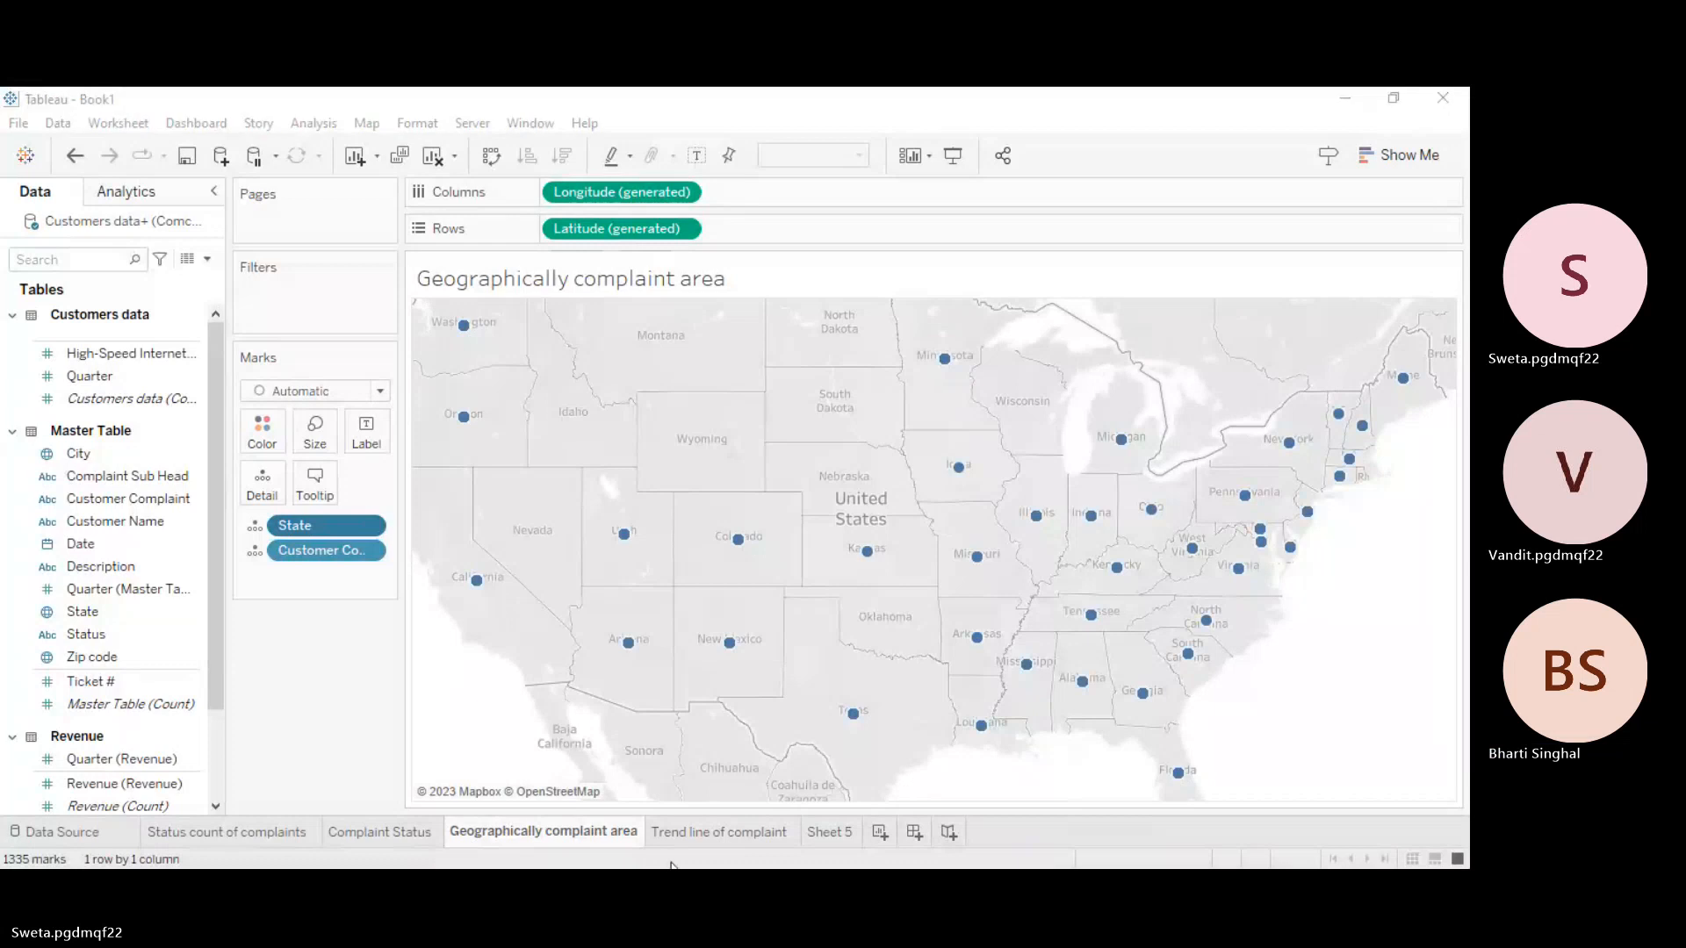
pyautogui.click(690, 836)
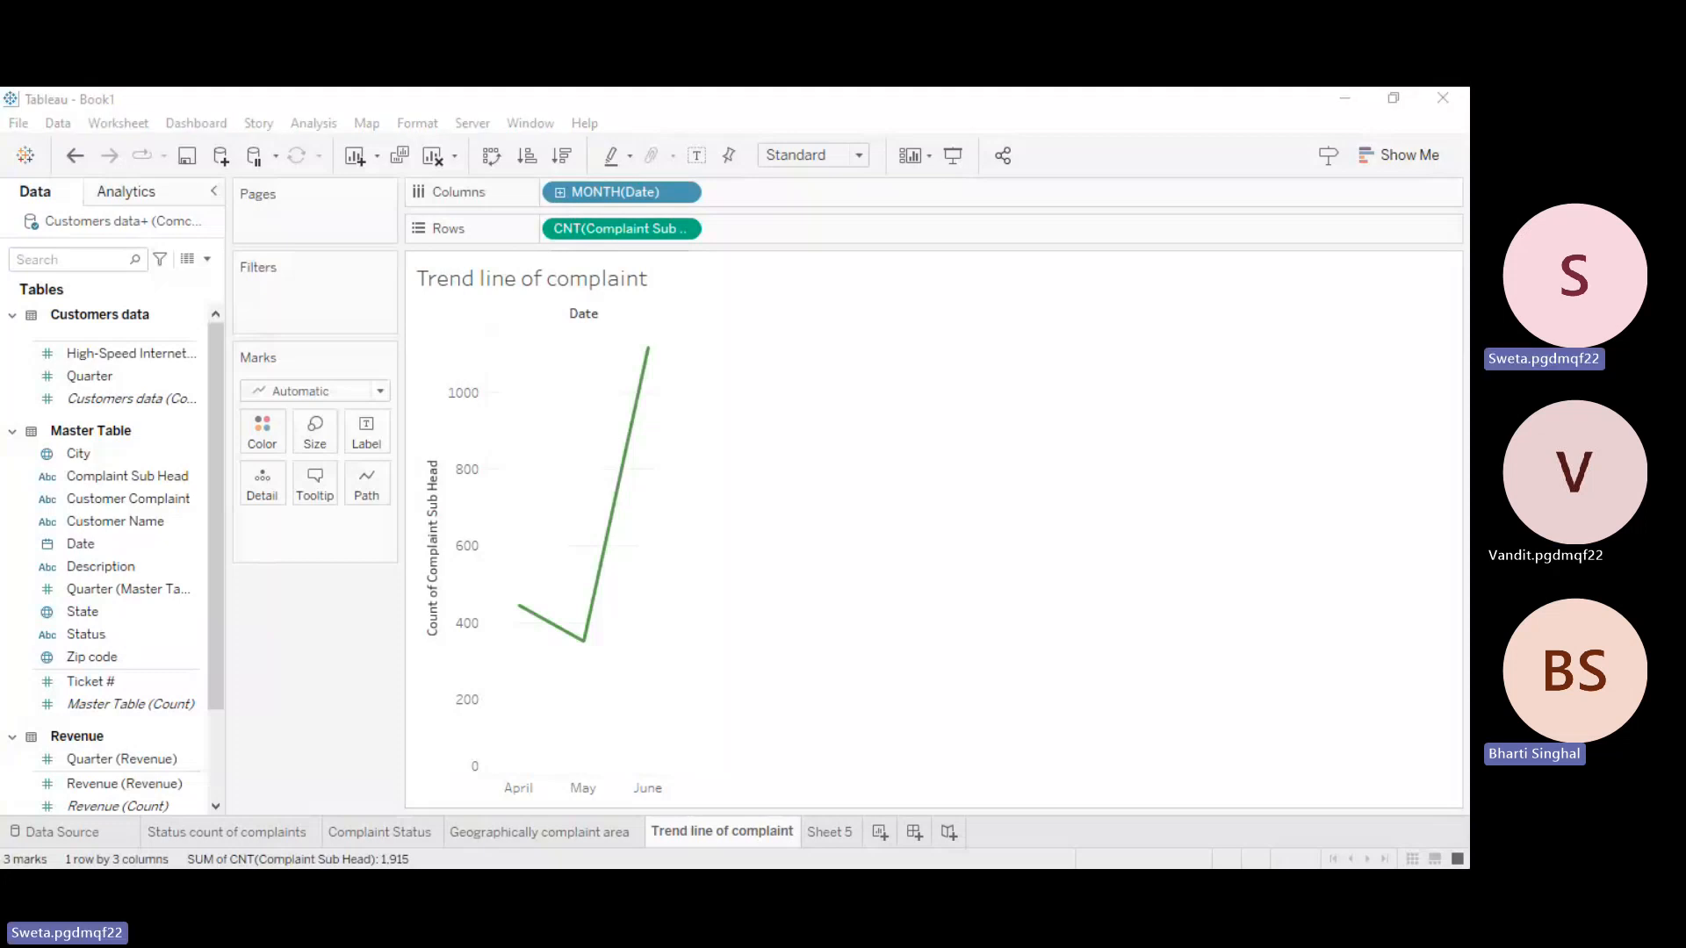
pyautogui.click(1016, 555)
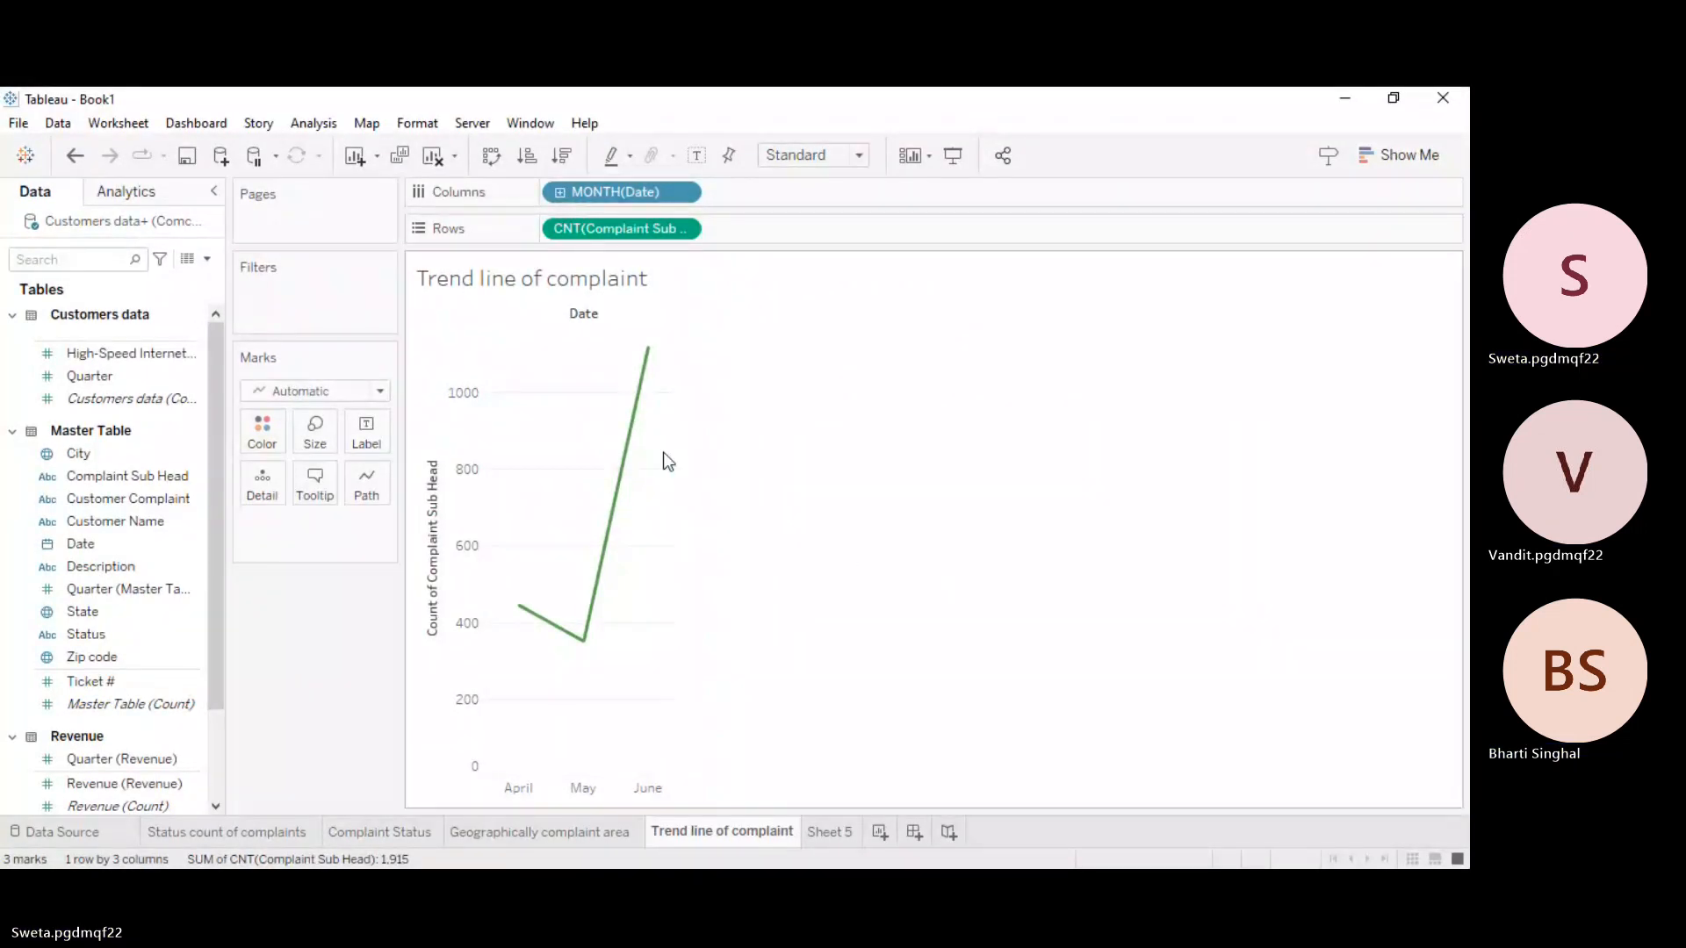
pyautogui.click(636, 427)
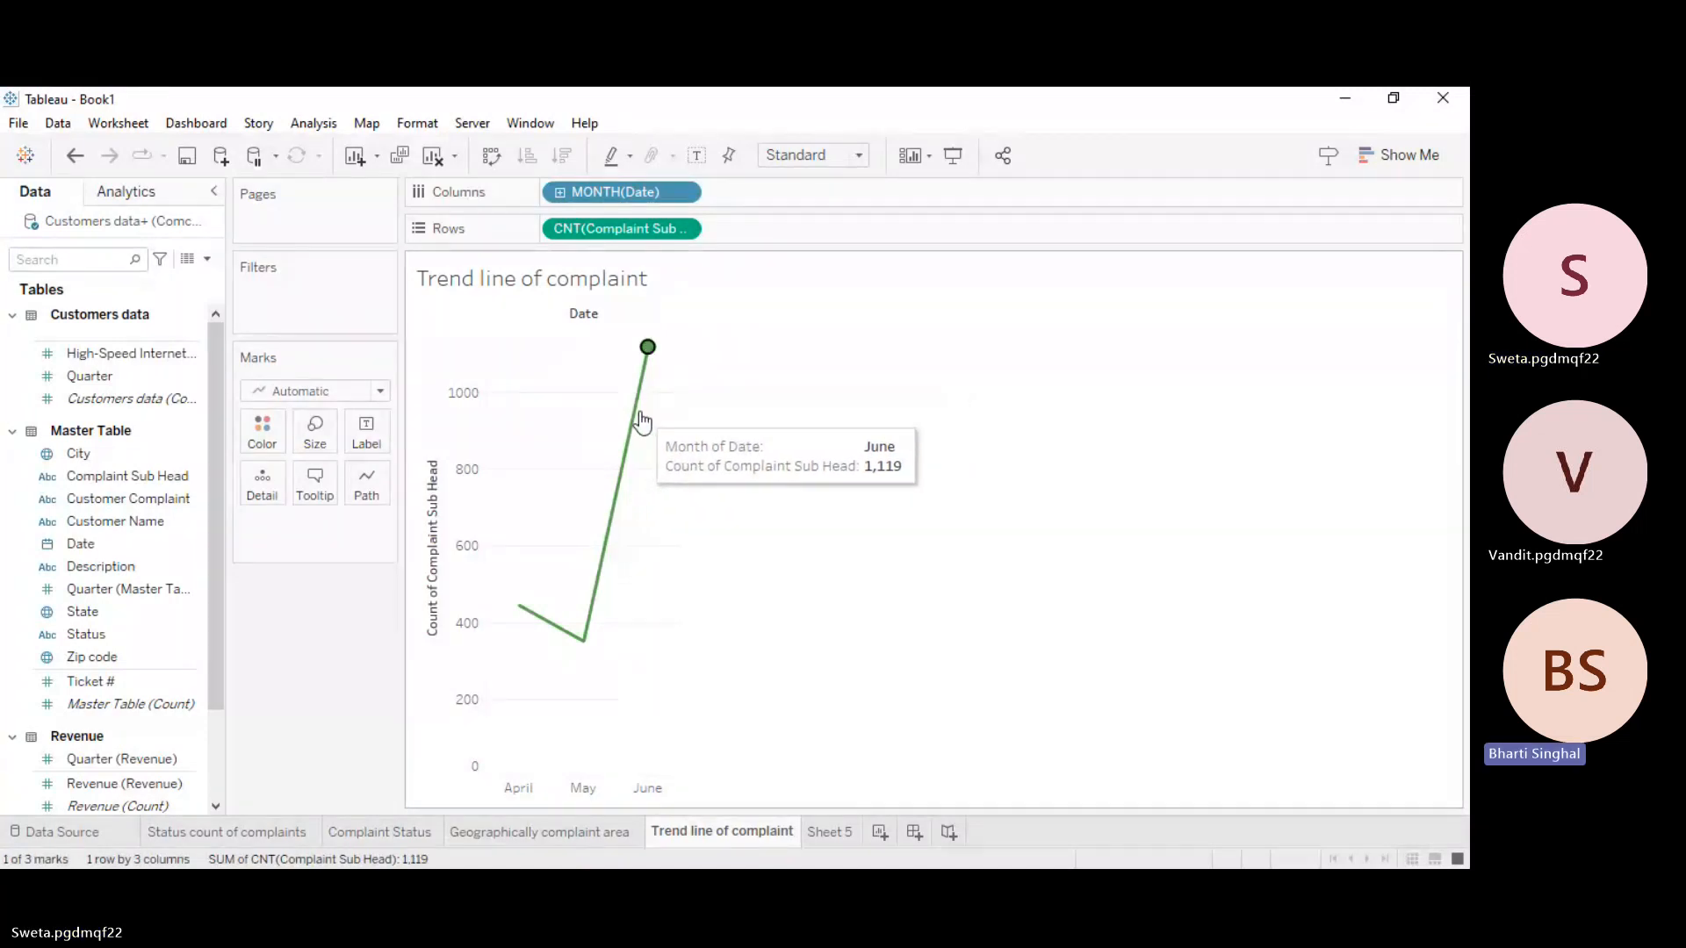
pyautogui.moveTo(637, 423)
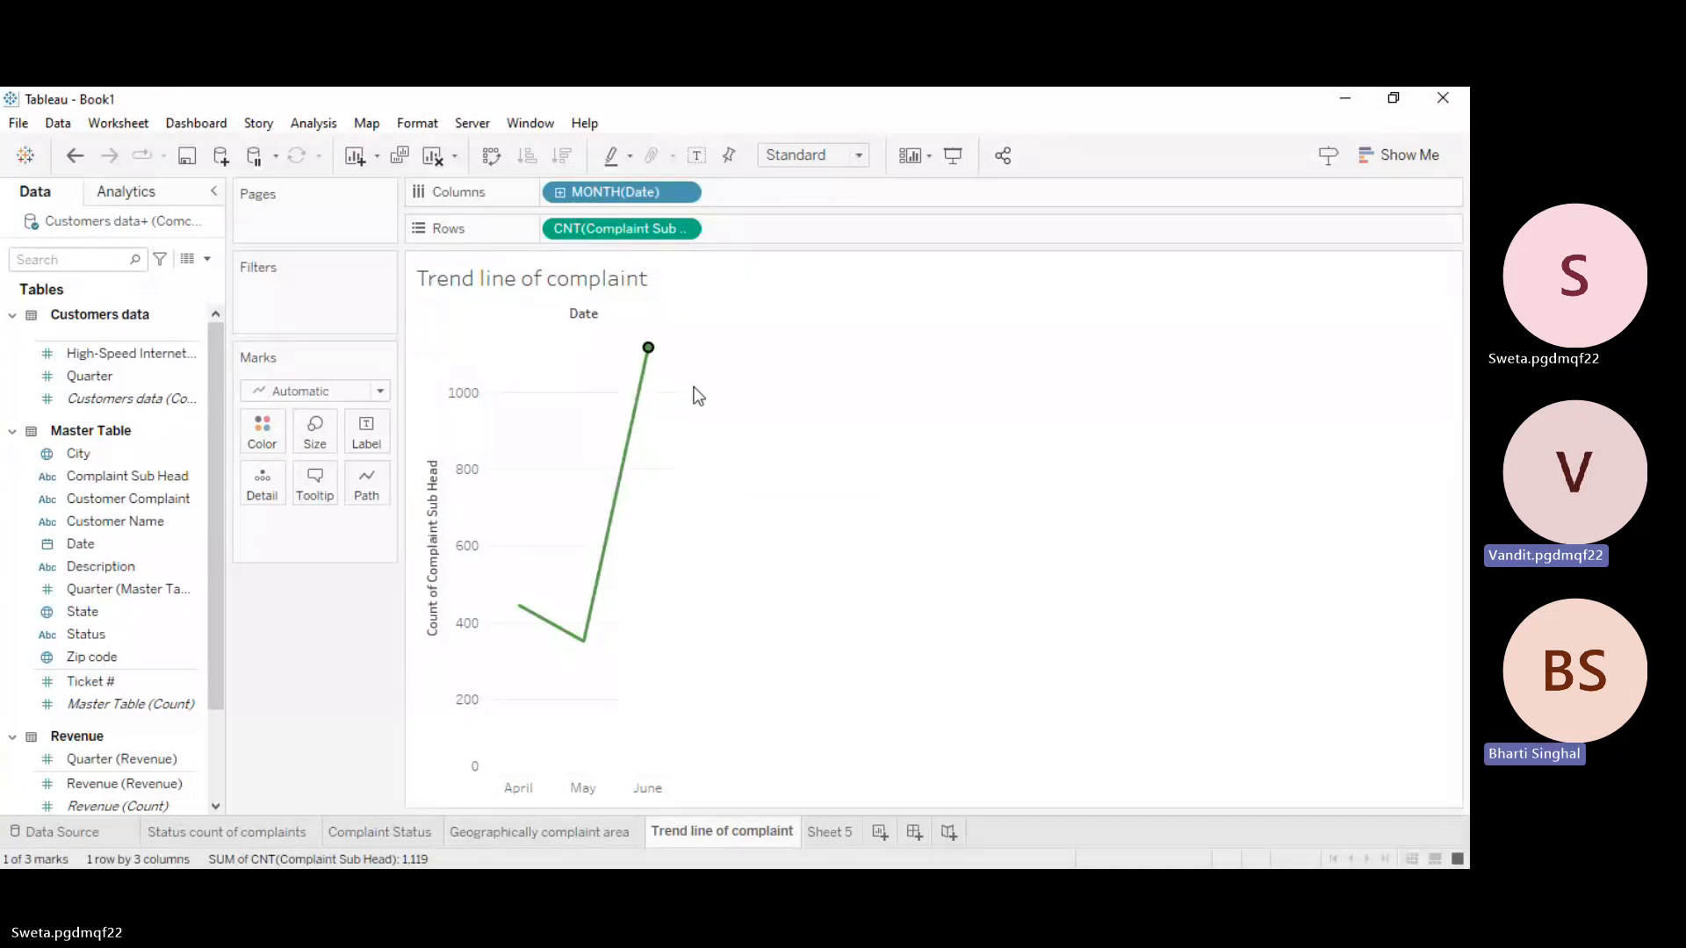
pyautogui.click(638, 400)
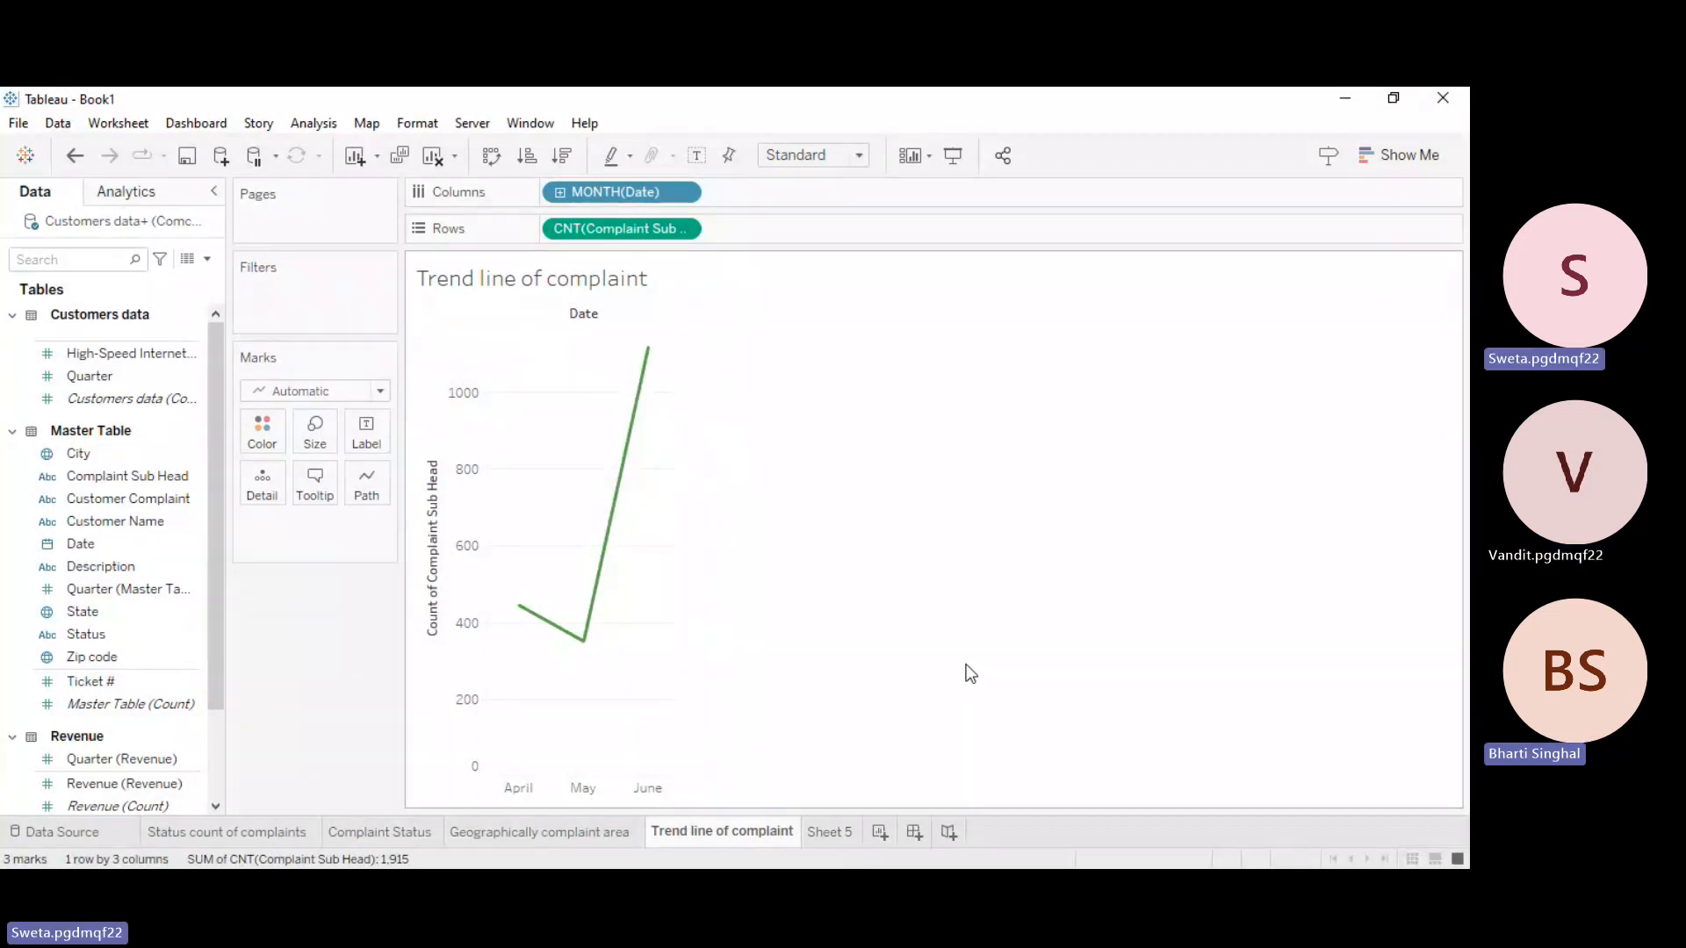
pyautogui.click(371, 867)
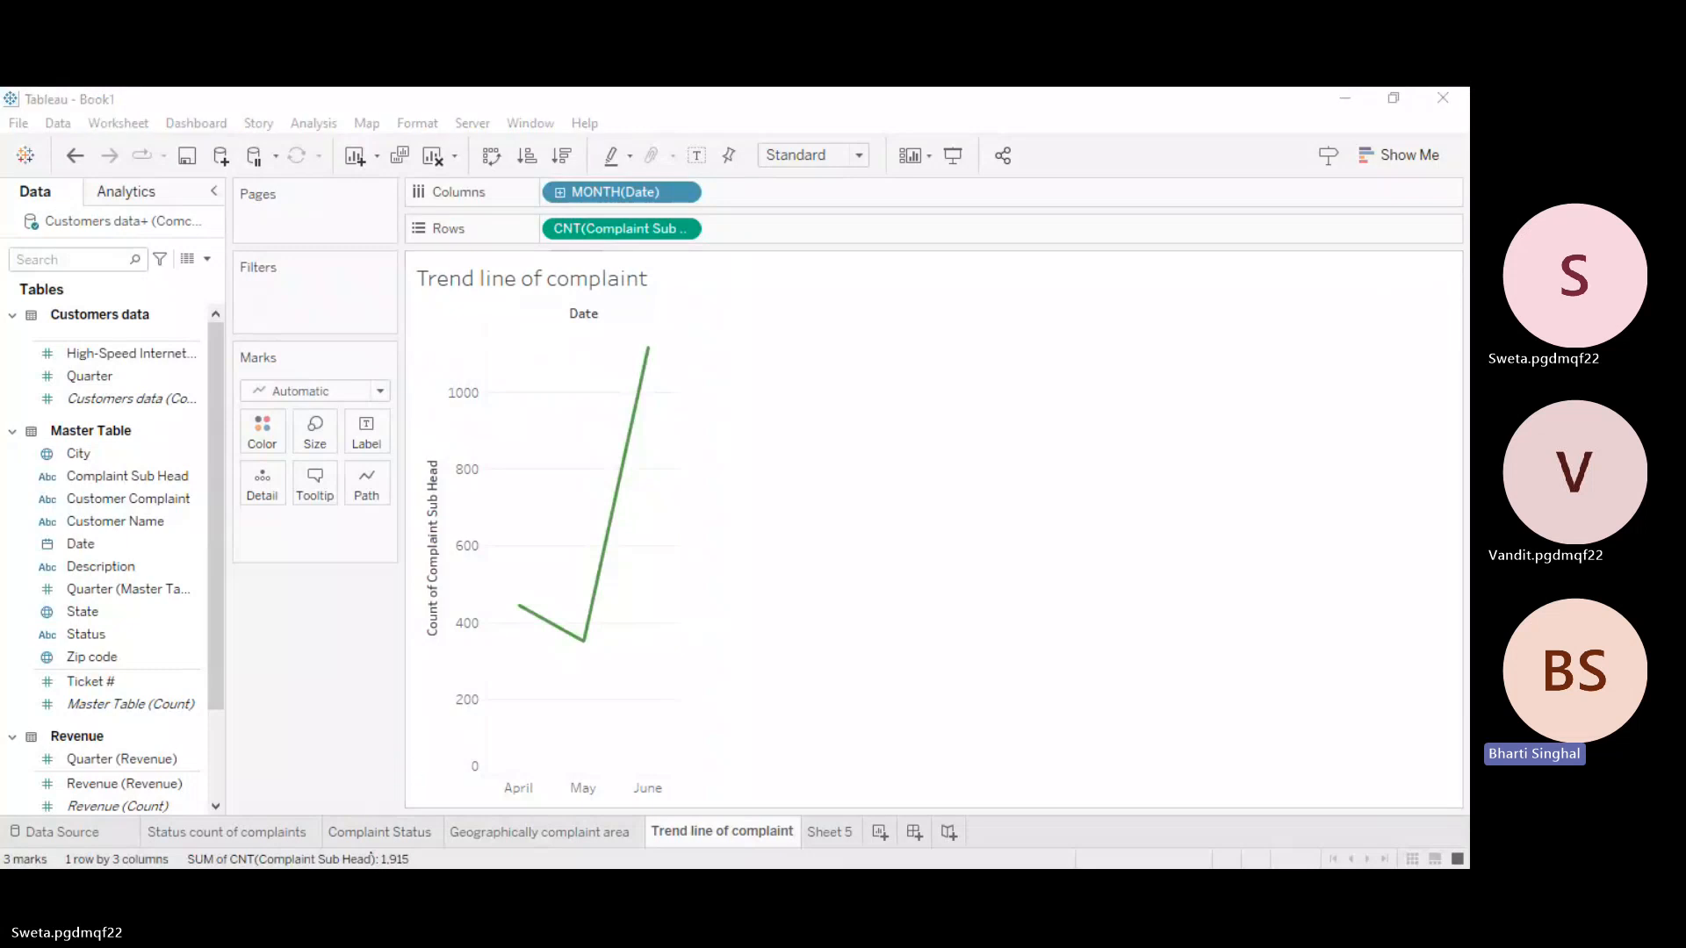
pyautogui.click(371, 868)
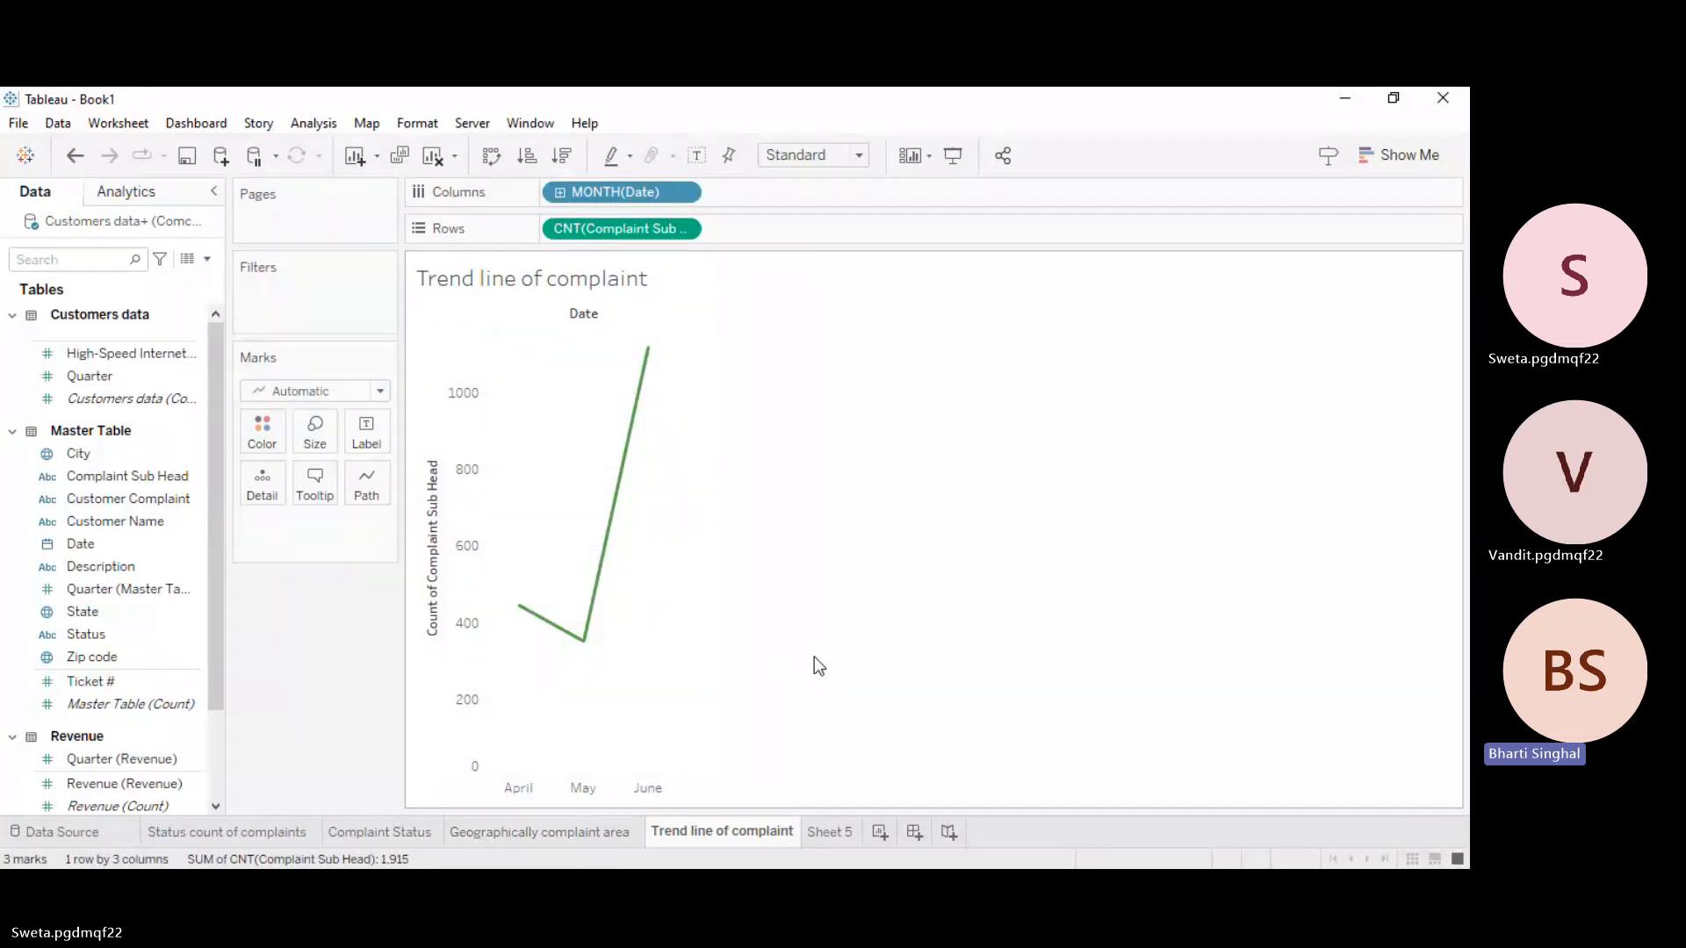
# Step: Look at Sheet 5 and the Geographically complaint area map, and return to the Trend line of complaint worksheet
pyautogui.click(830, 832)
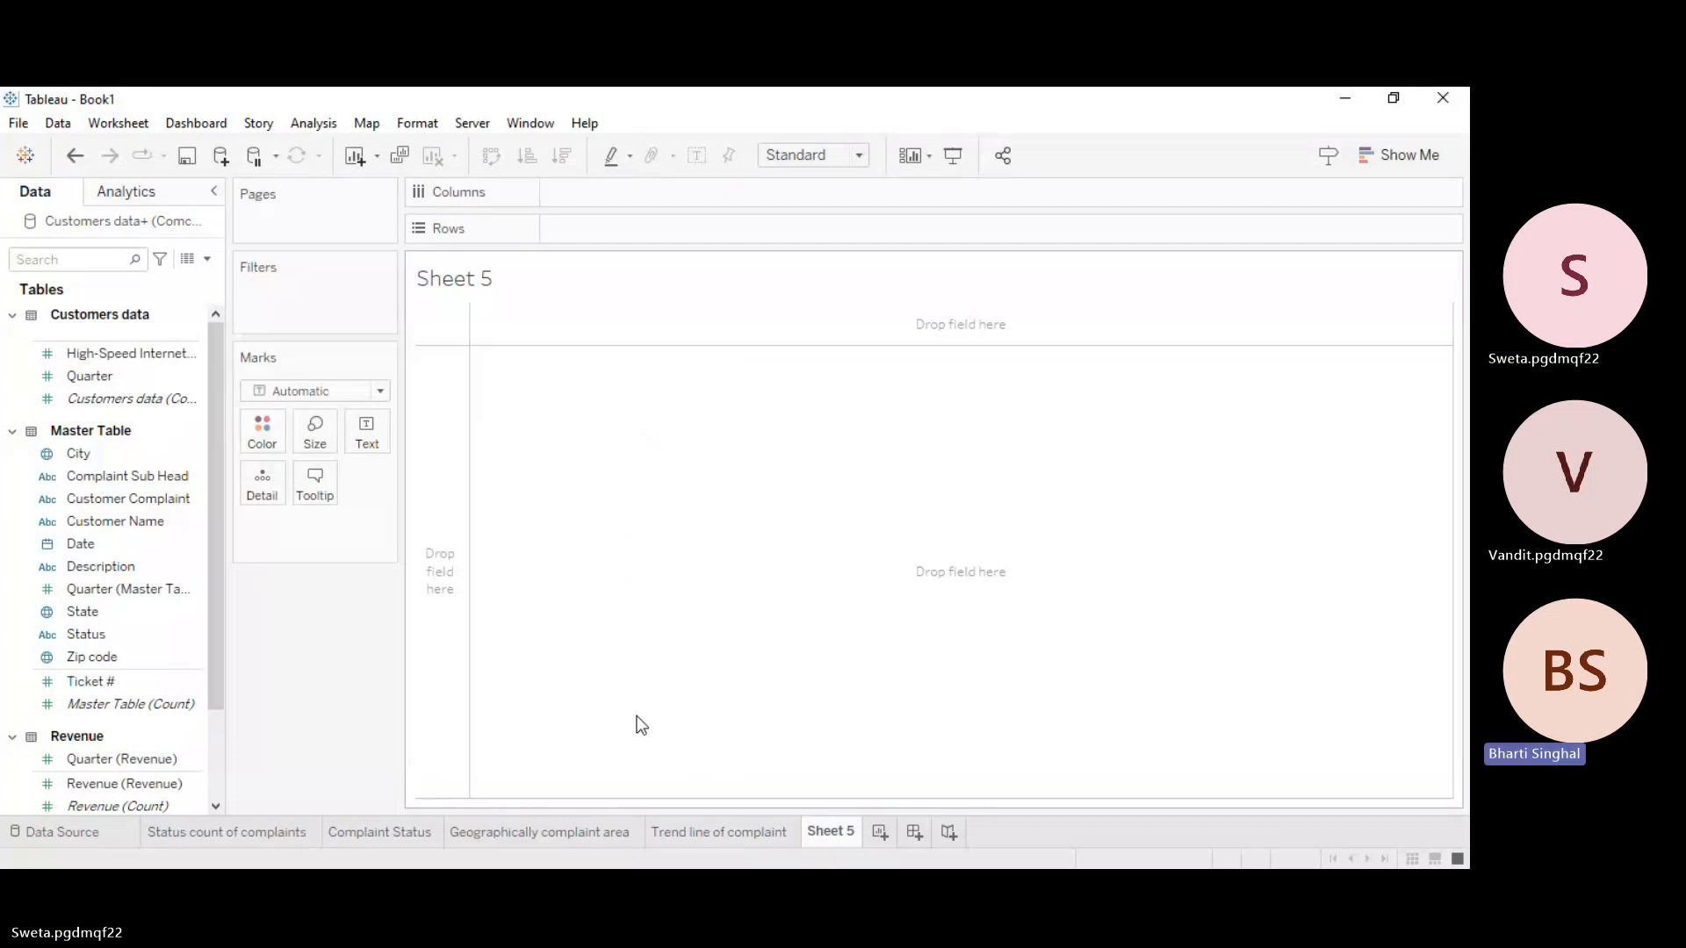
pyautogui.click(506, 845)
pyautogui.click(729, 839)
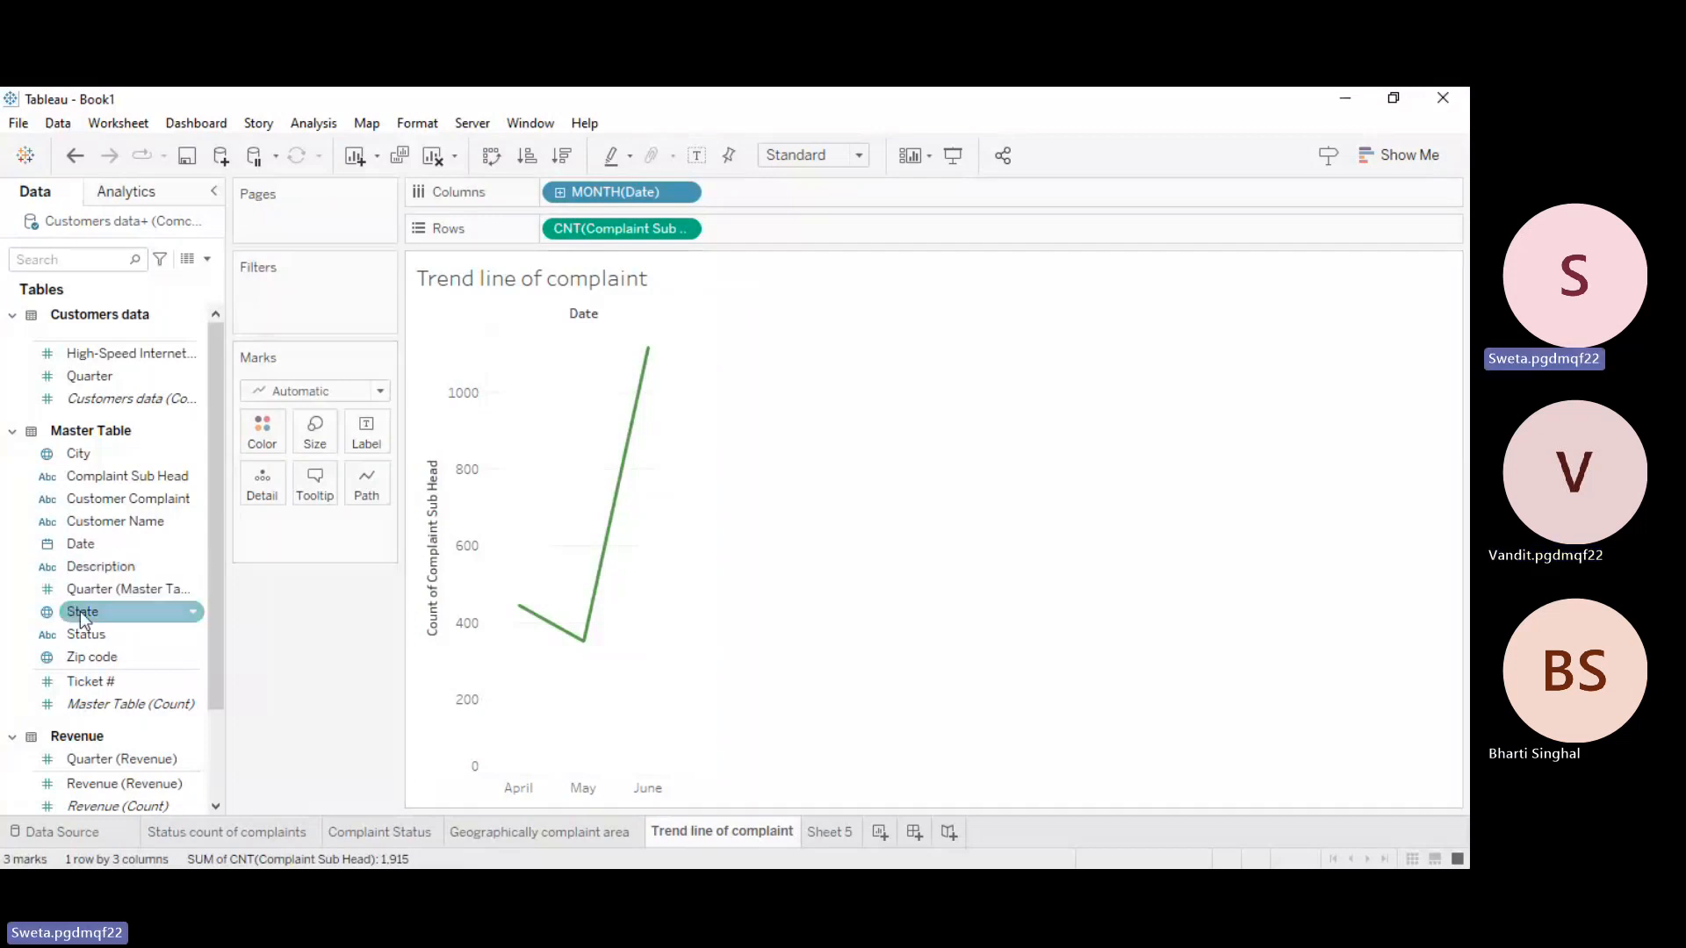
# Step: Try splitting the complaint trend by Status, once as coloured lines and once as separate rows, undoing each attempt
pyautogui.doubleClick(99, 633)
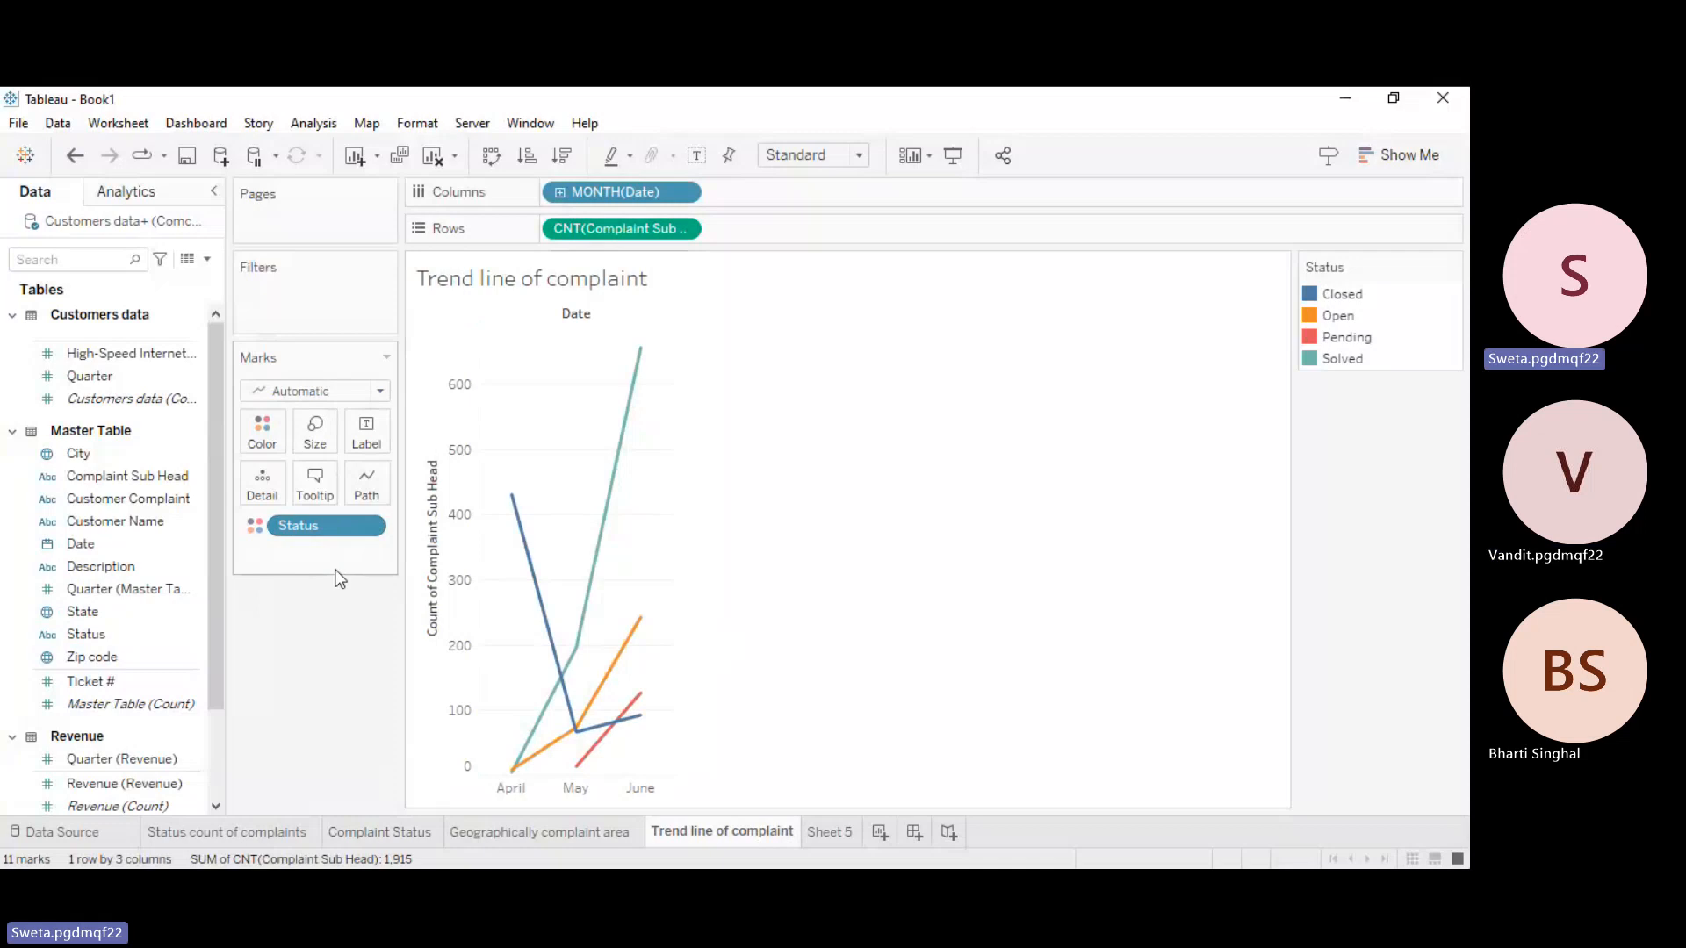
pyautogui.hotkey('ctrl', 'z')
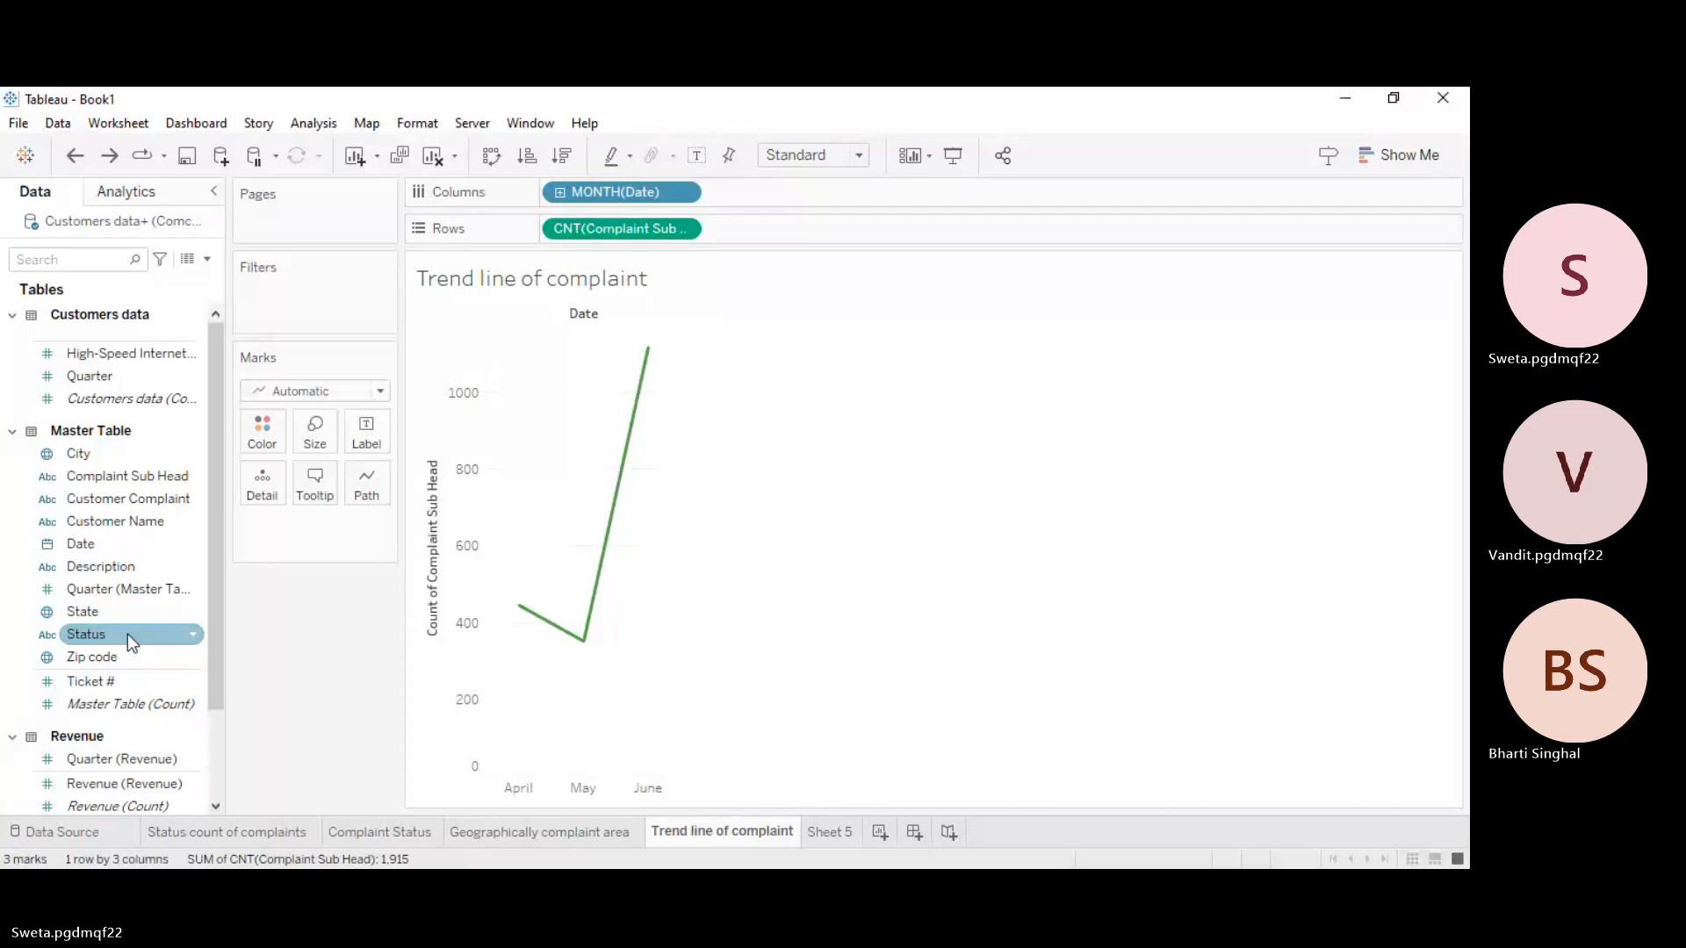
pyautogui.moveTo(128, 634); pyautogui.dragTo(857, 228)
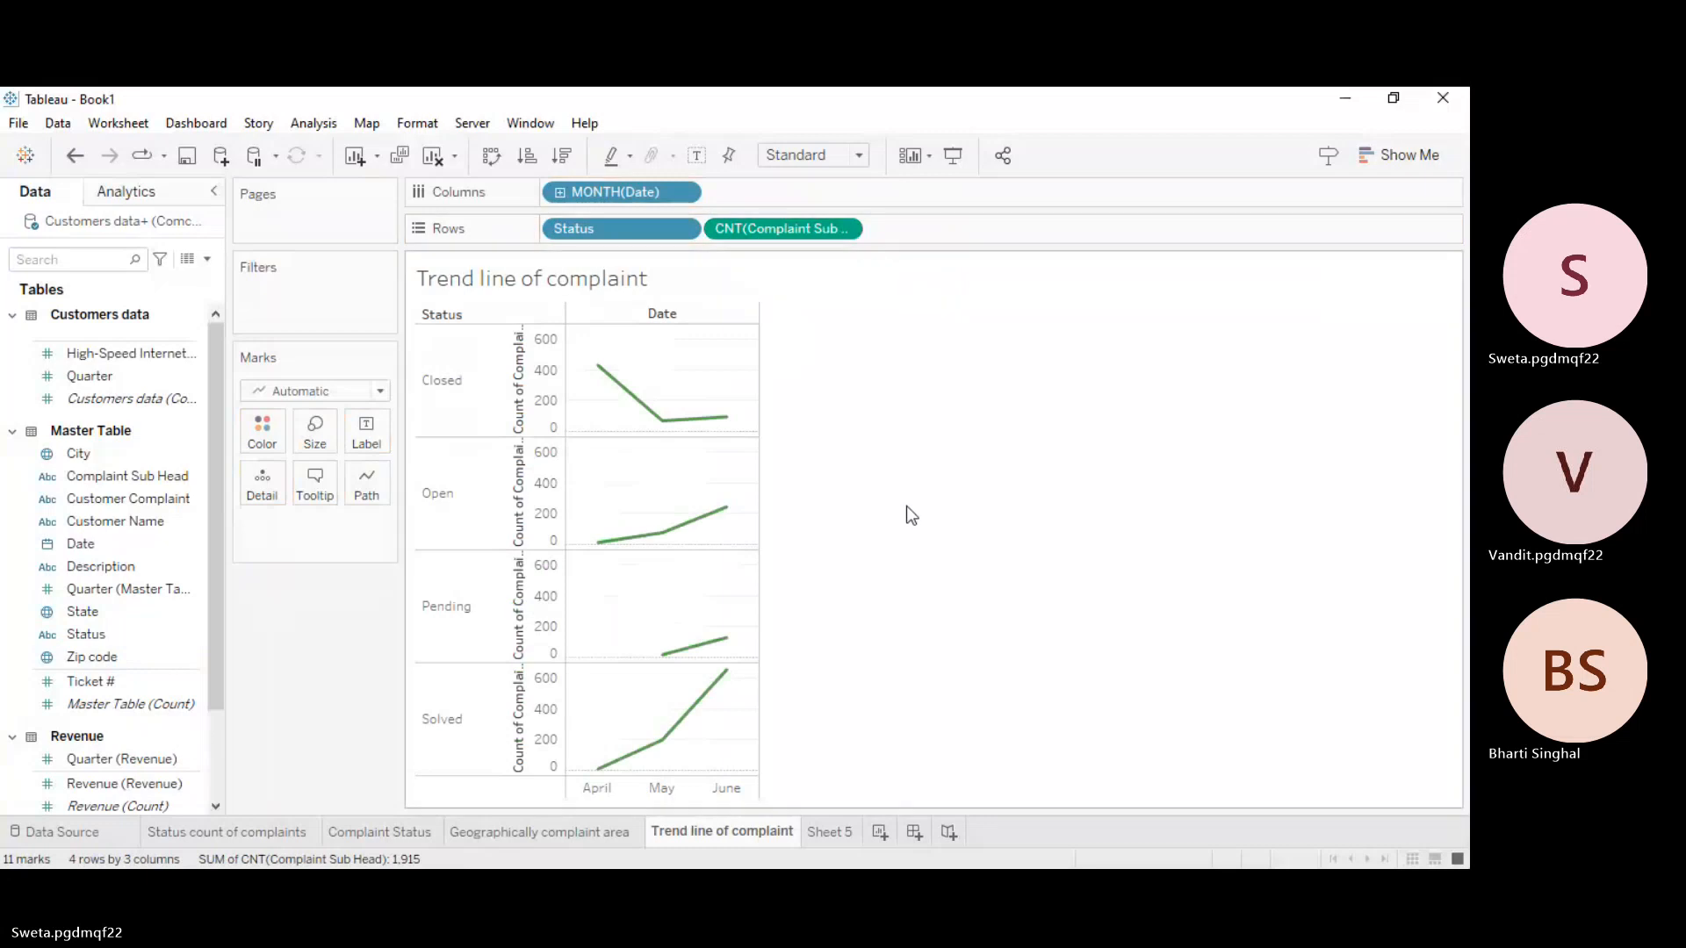
pyautogui.hotkey('ctrl', 'z')
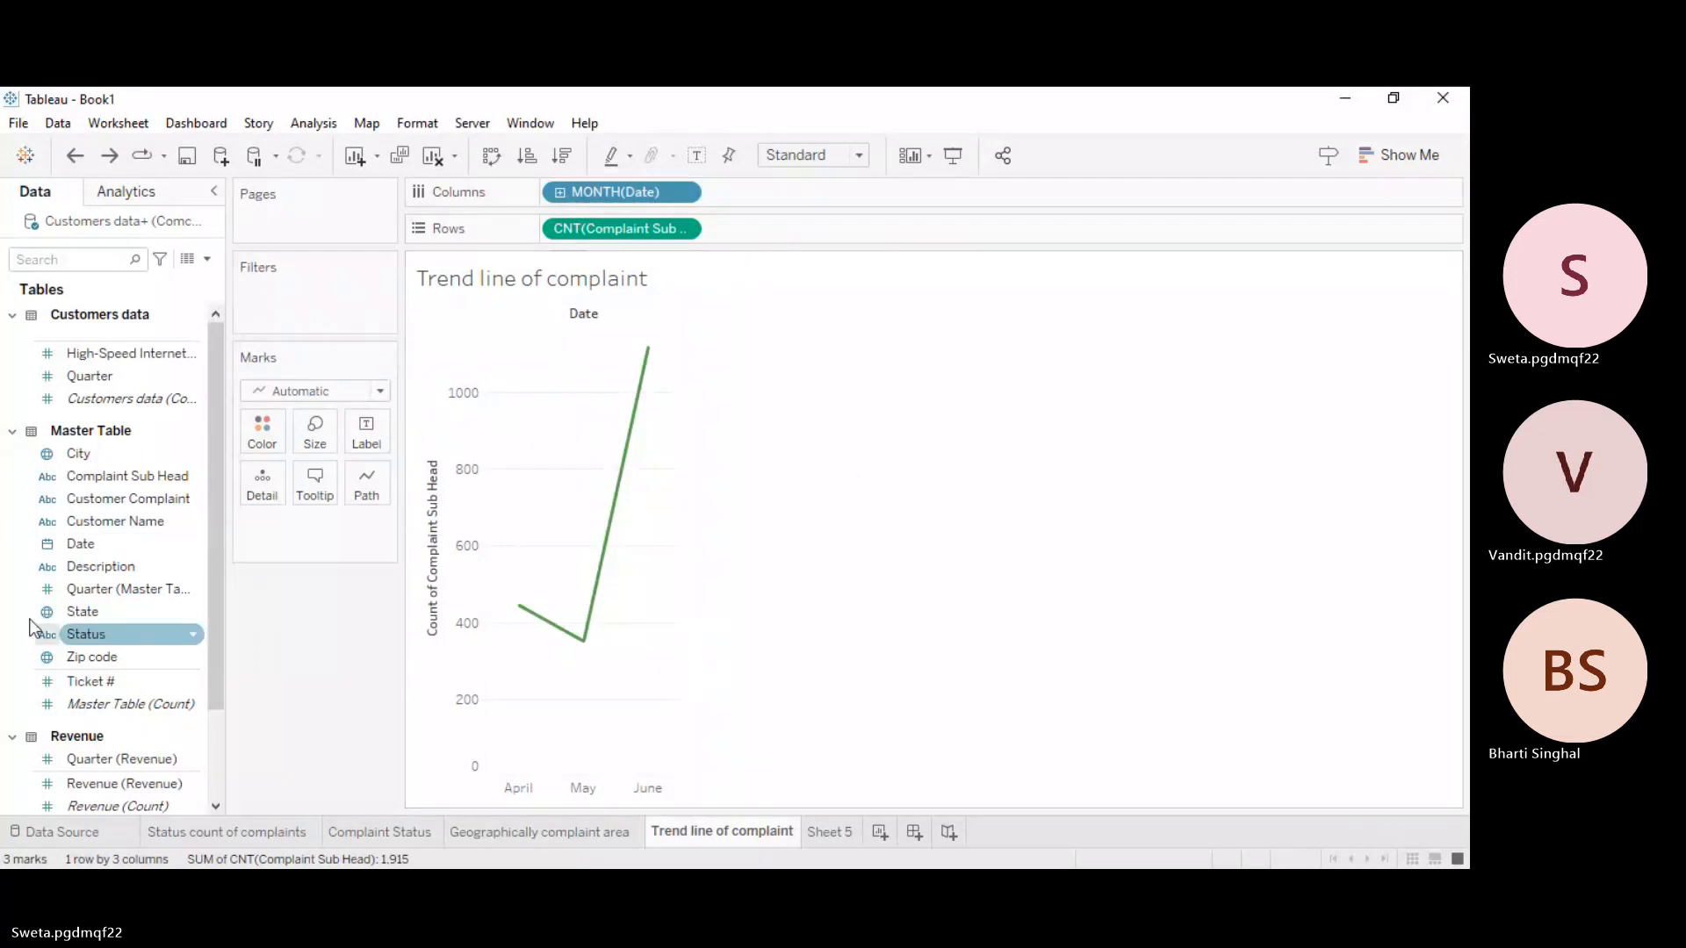
# Step: Add Status to the Trend line of complaint view and place it in Columns after MONTH(Date)
pyautogui.doubleClick(102, 634)
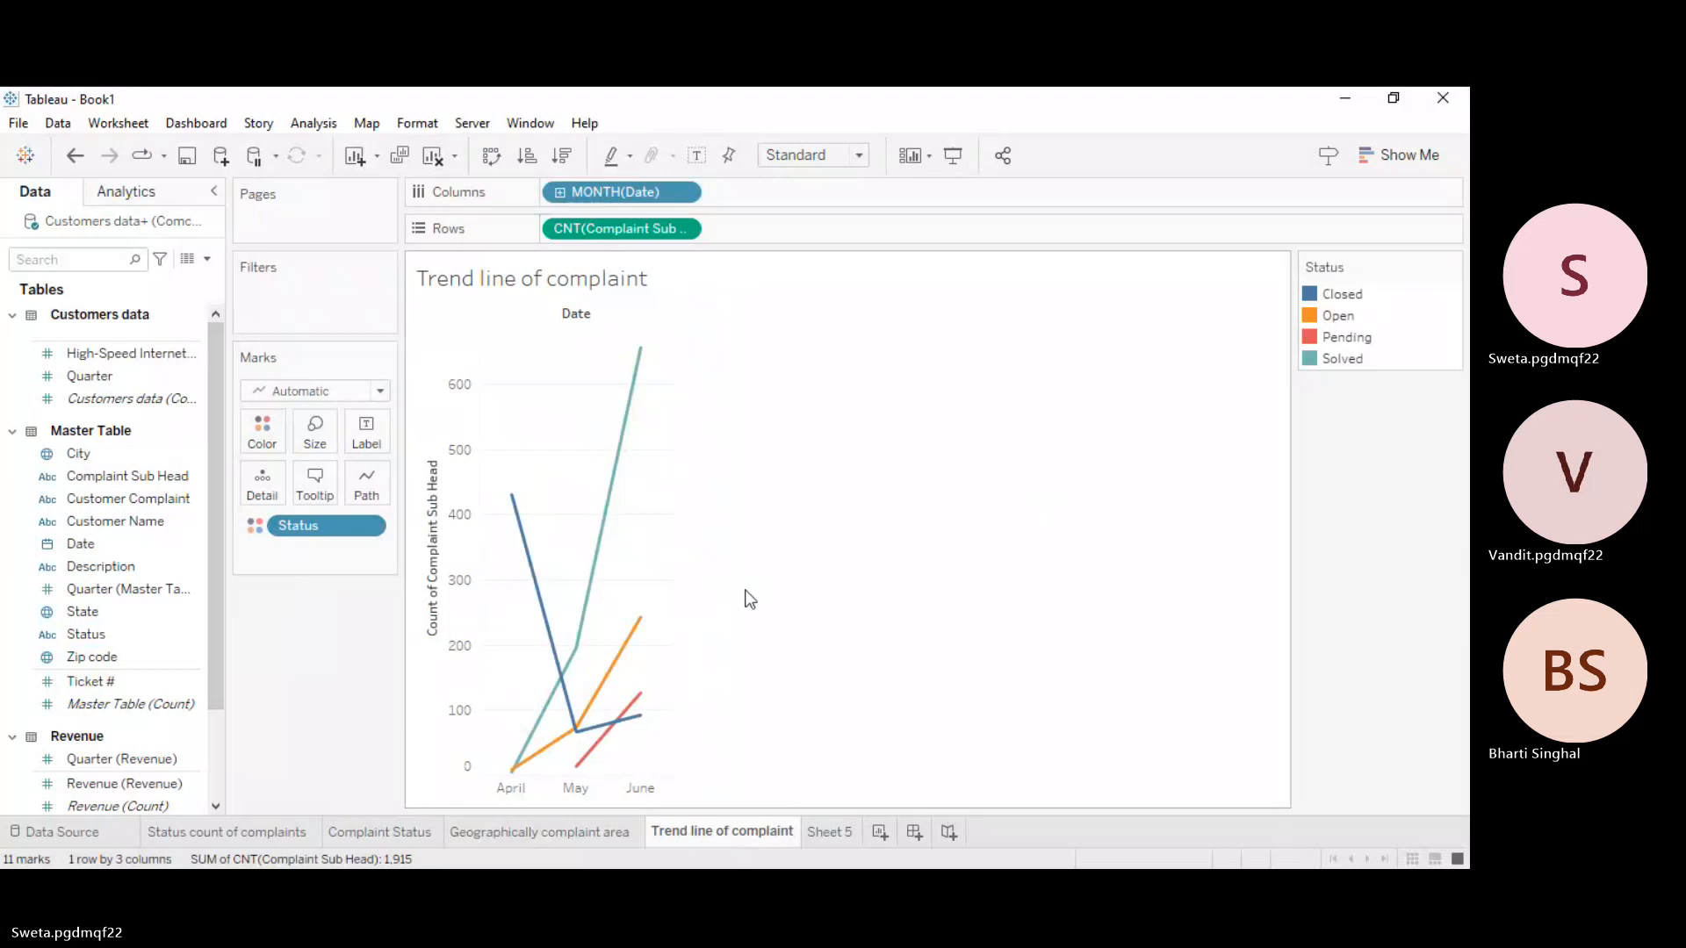
pyautogui.hotkey('alt', 'Tab')
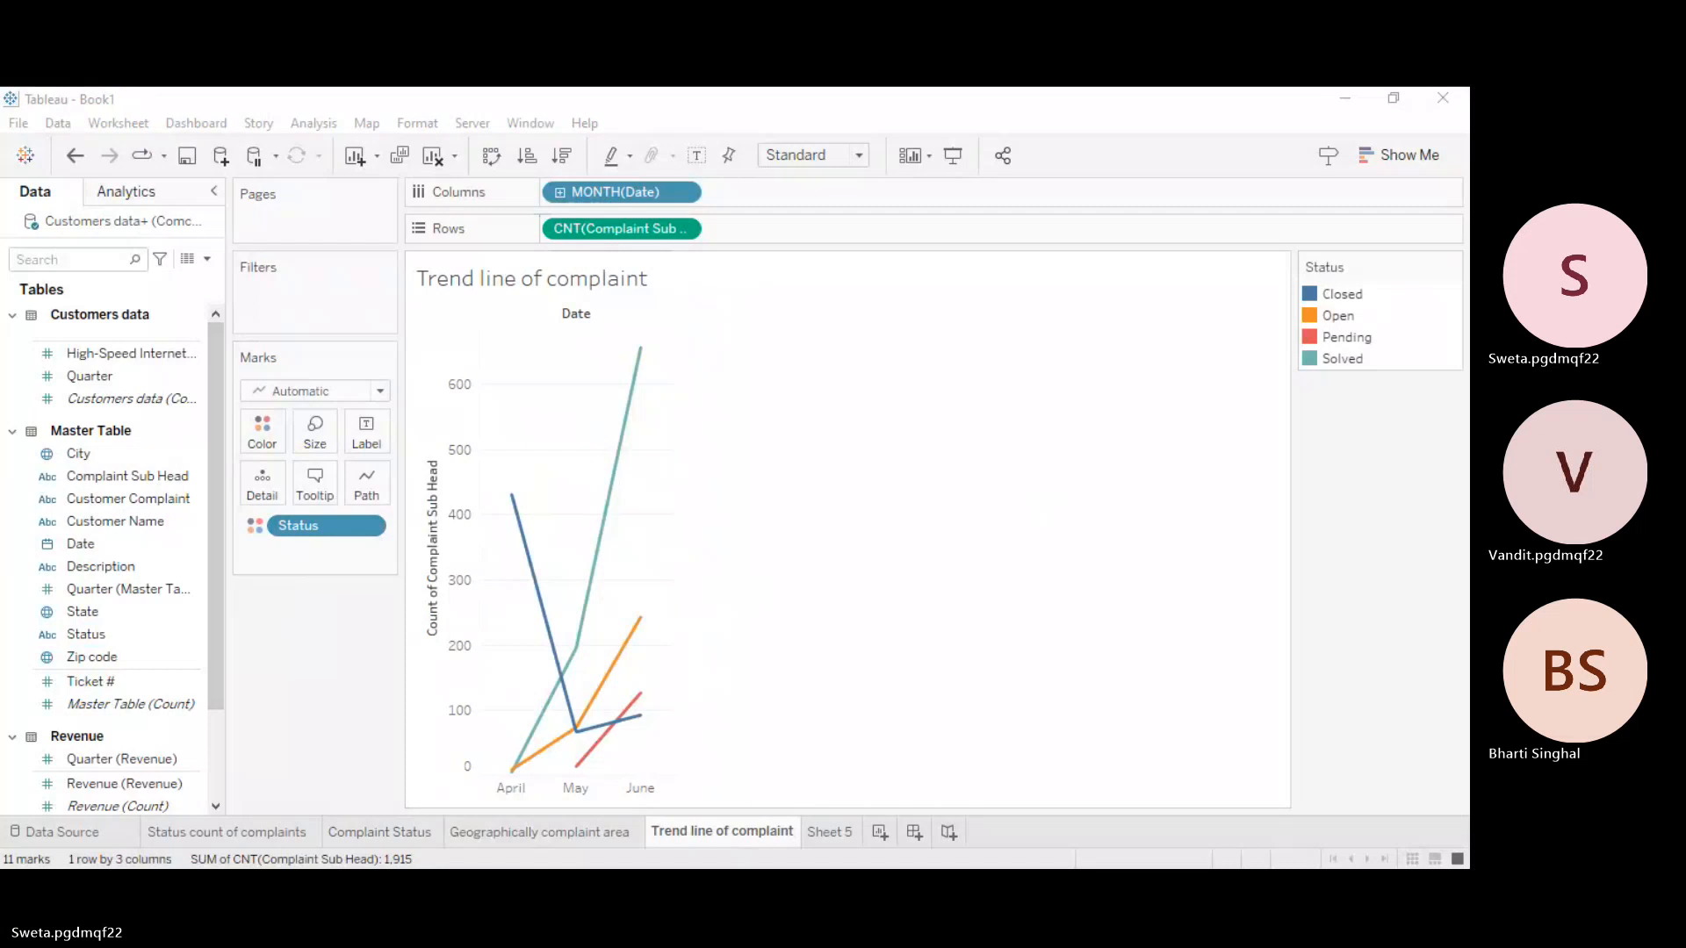
pyautogui.hotkey('alt', 'Tab')
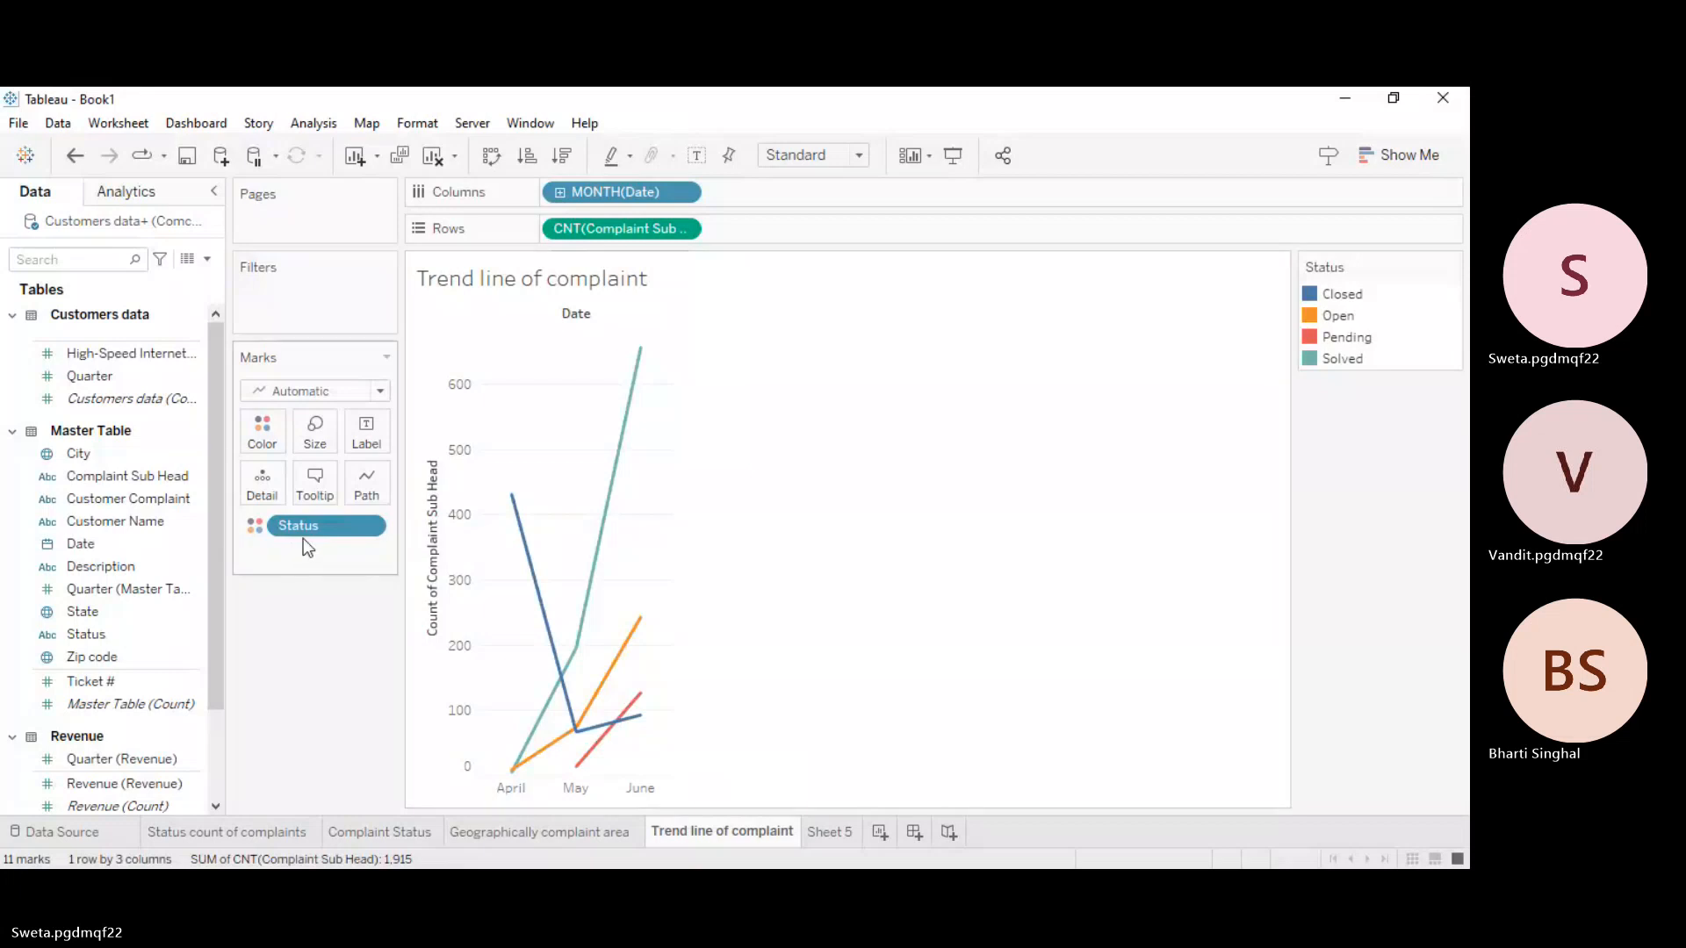
pyautogui.moveTo(313, 522); pyautogui.dragTo(804, 192)
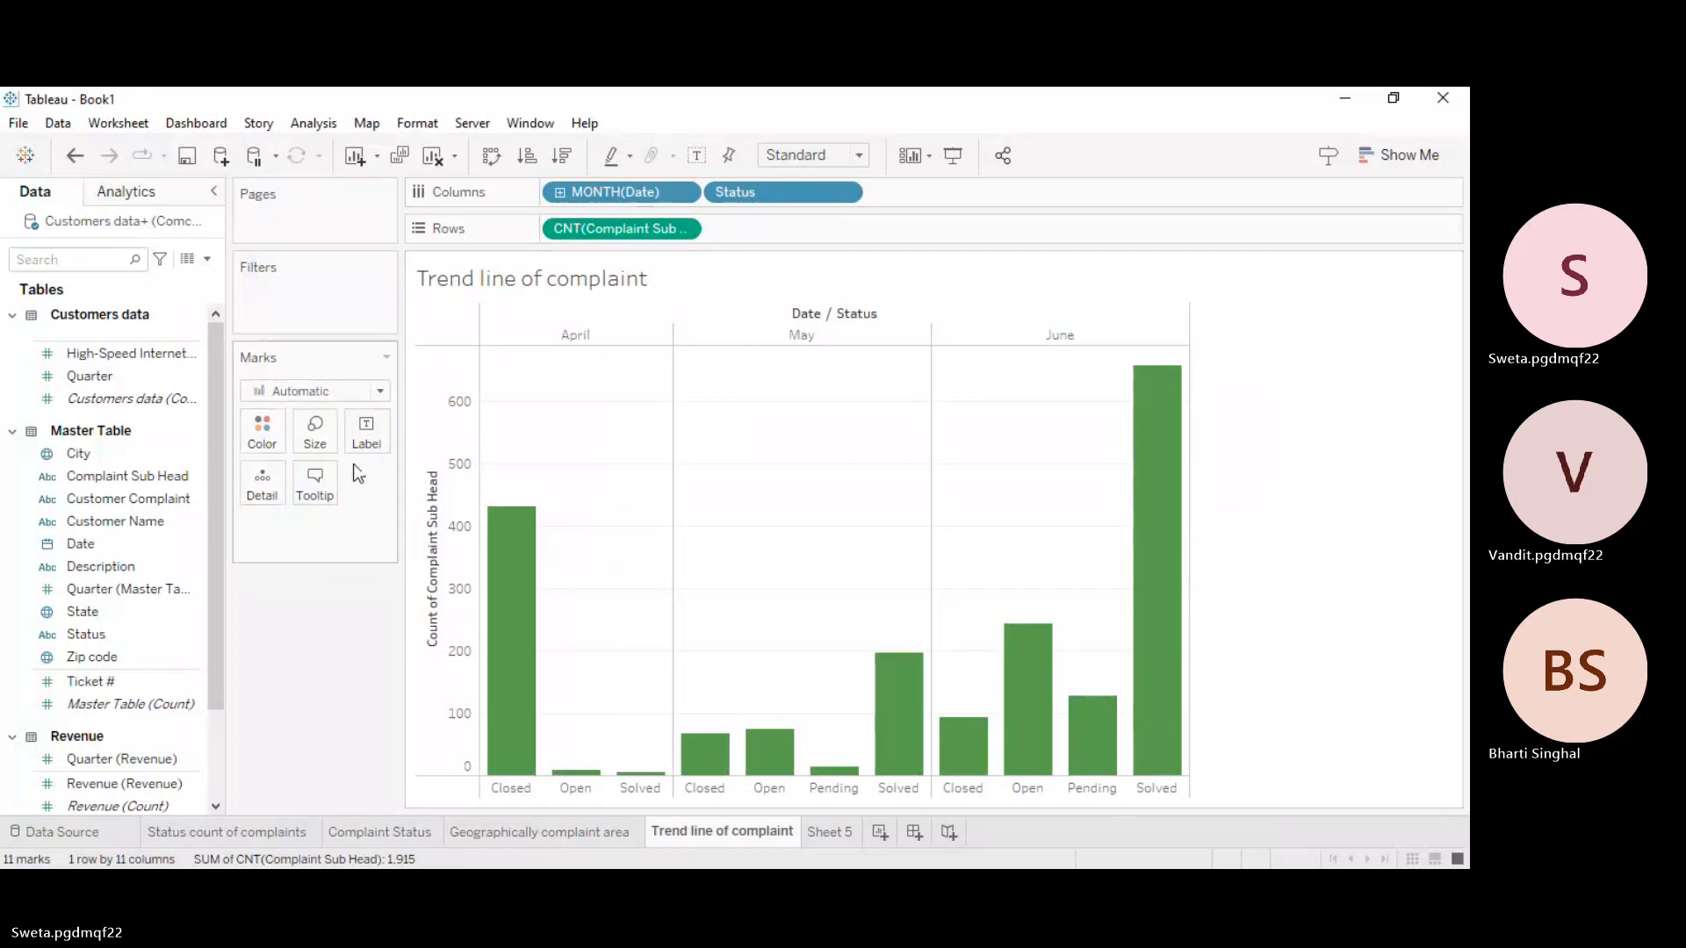
# Step: Examine the mark colour options and the details of April's Closed bar, leaving the bar deselected
pyautogui.click(270, 442)
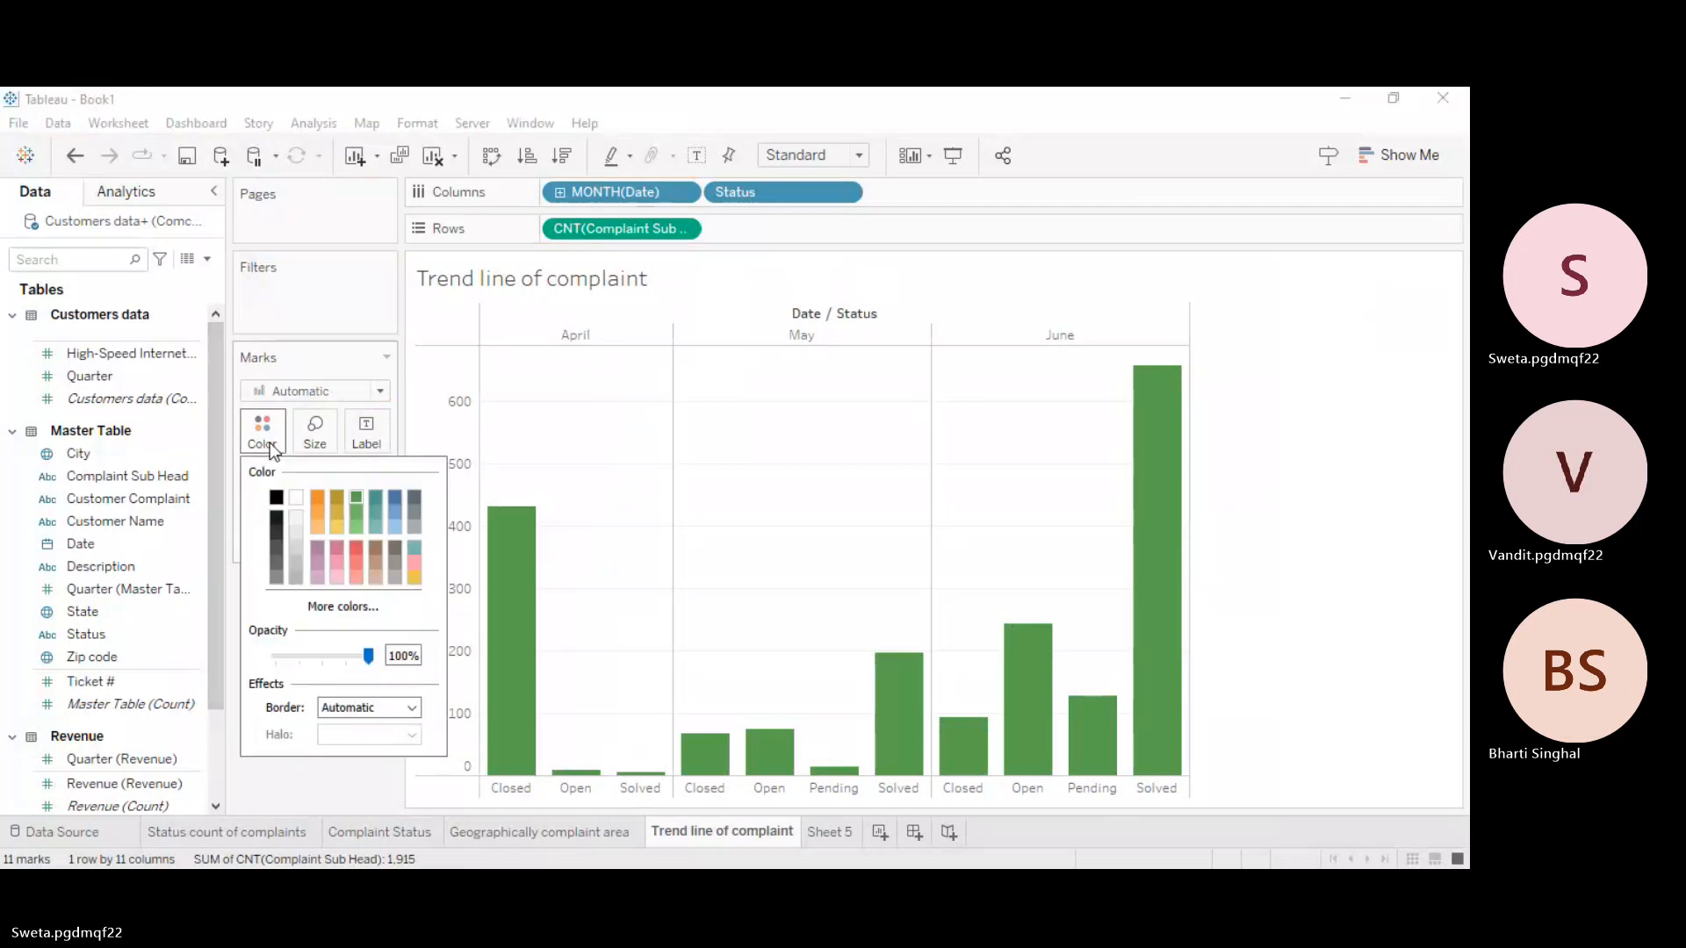
pyautogui.click(685, 467)
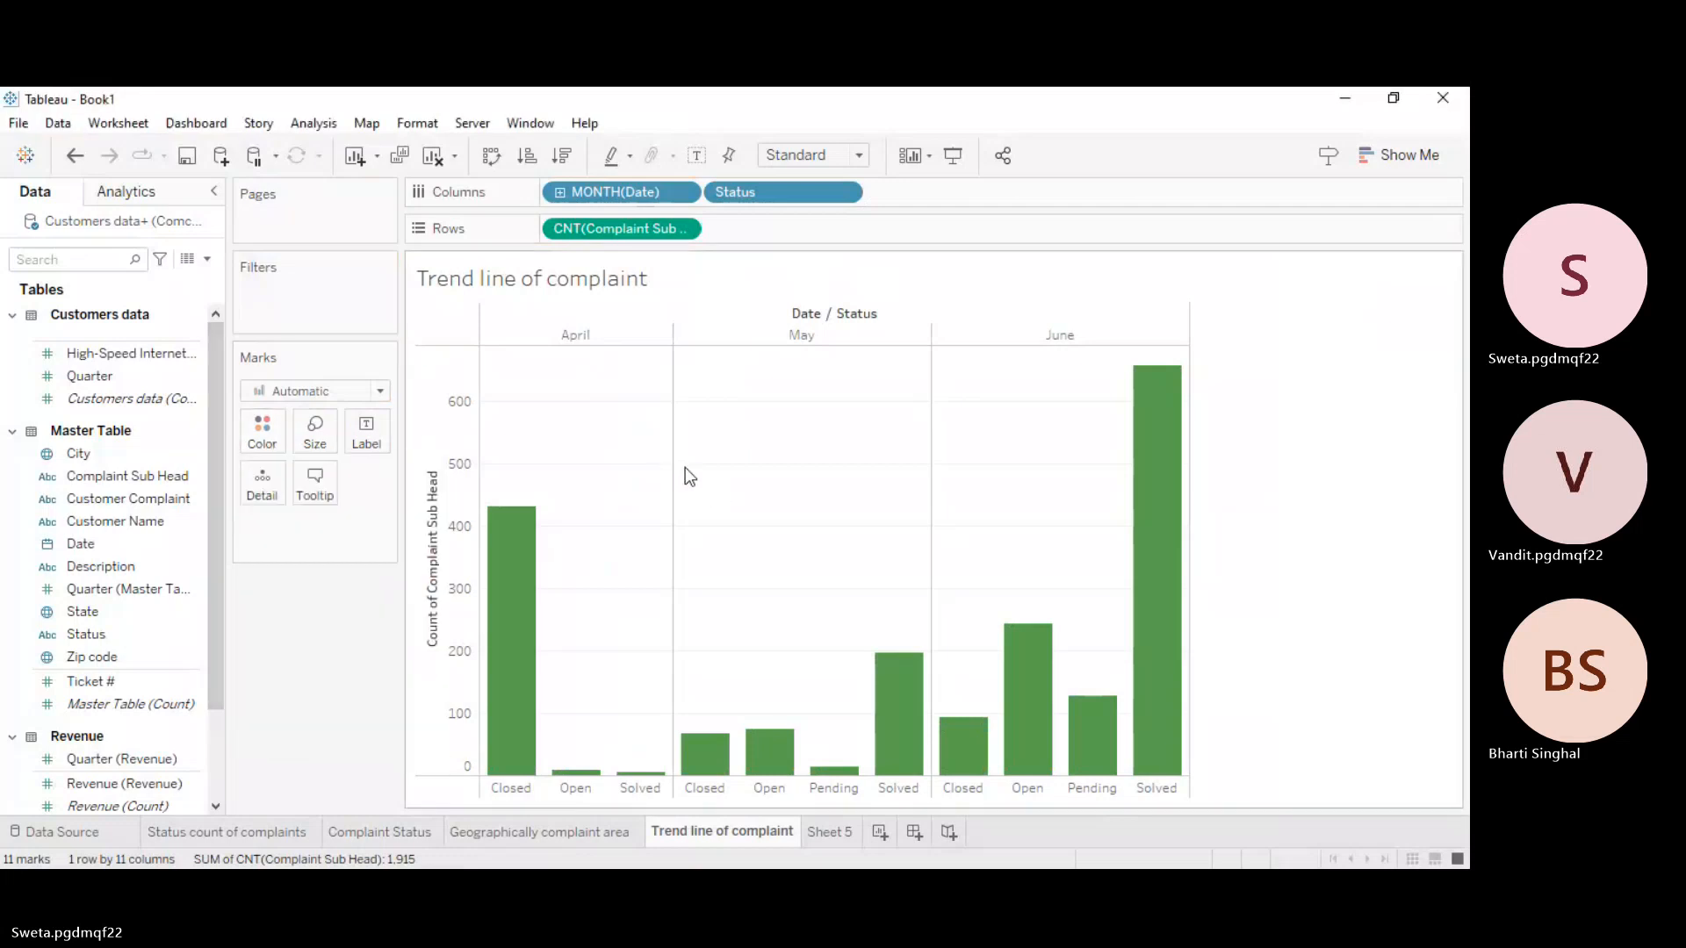
pyautogui.click(263, 444)
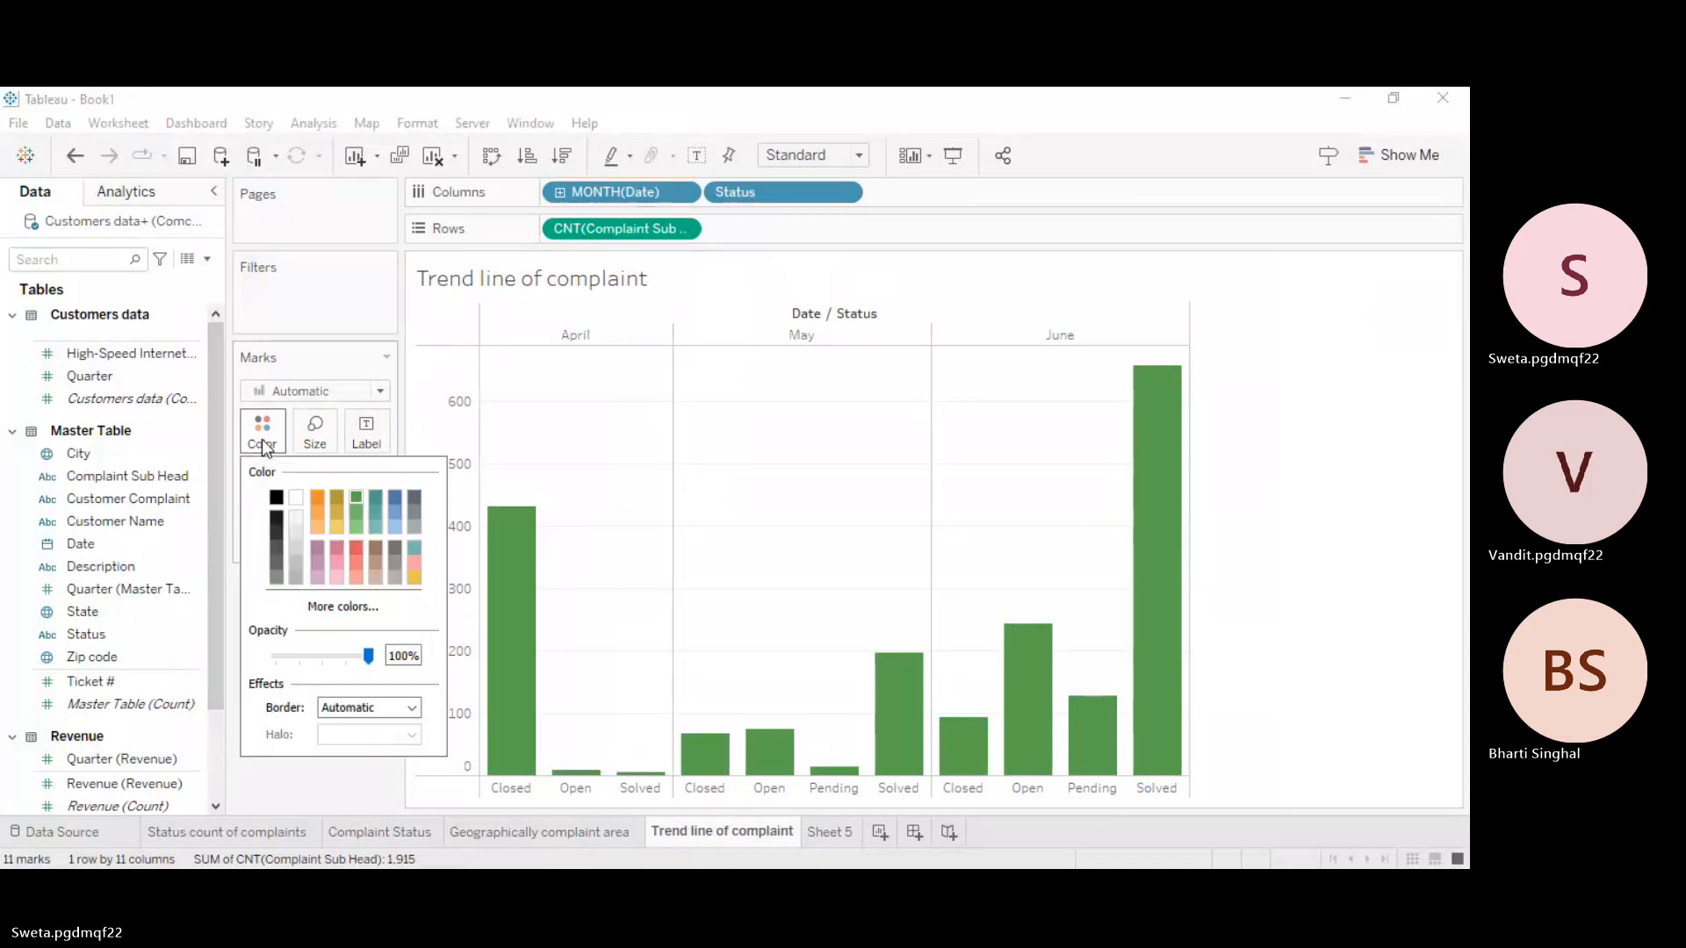
pyautogui.click(525, 537)
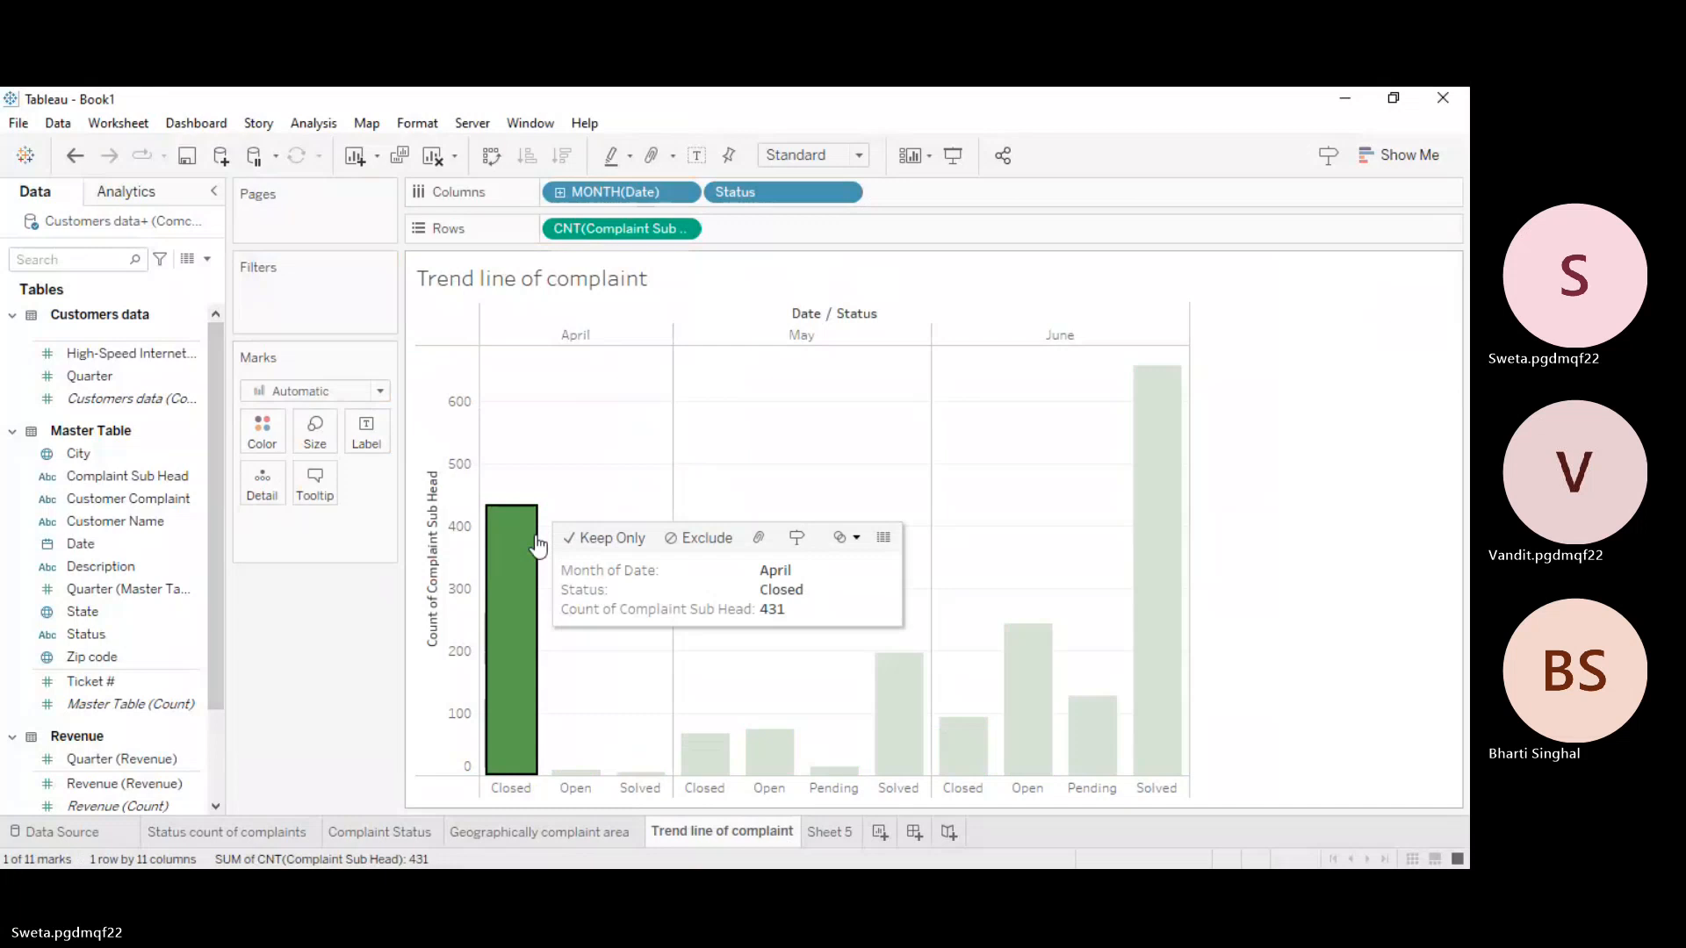
pyautogui.click(1318, 611)
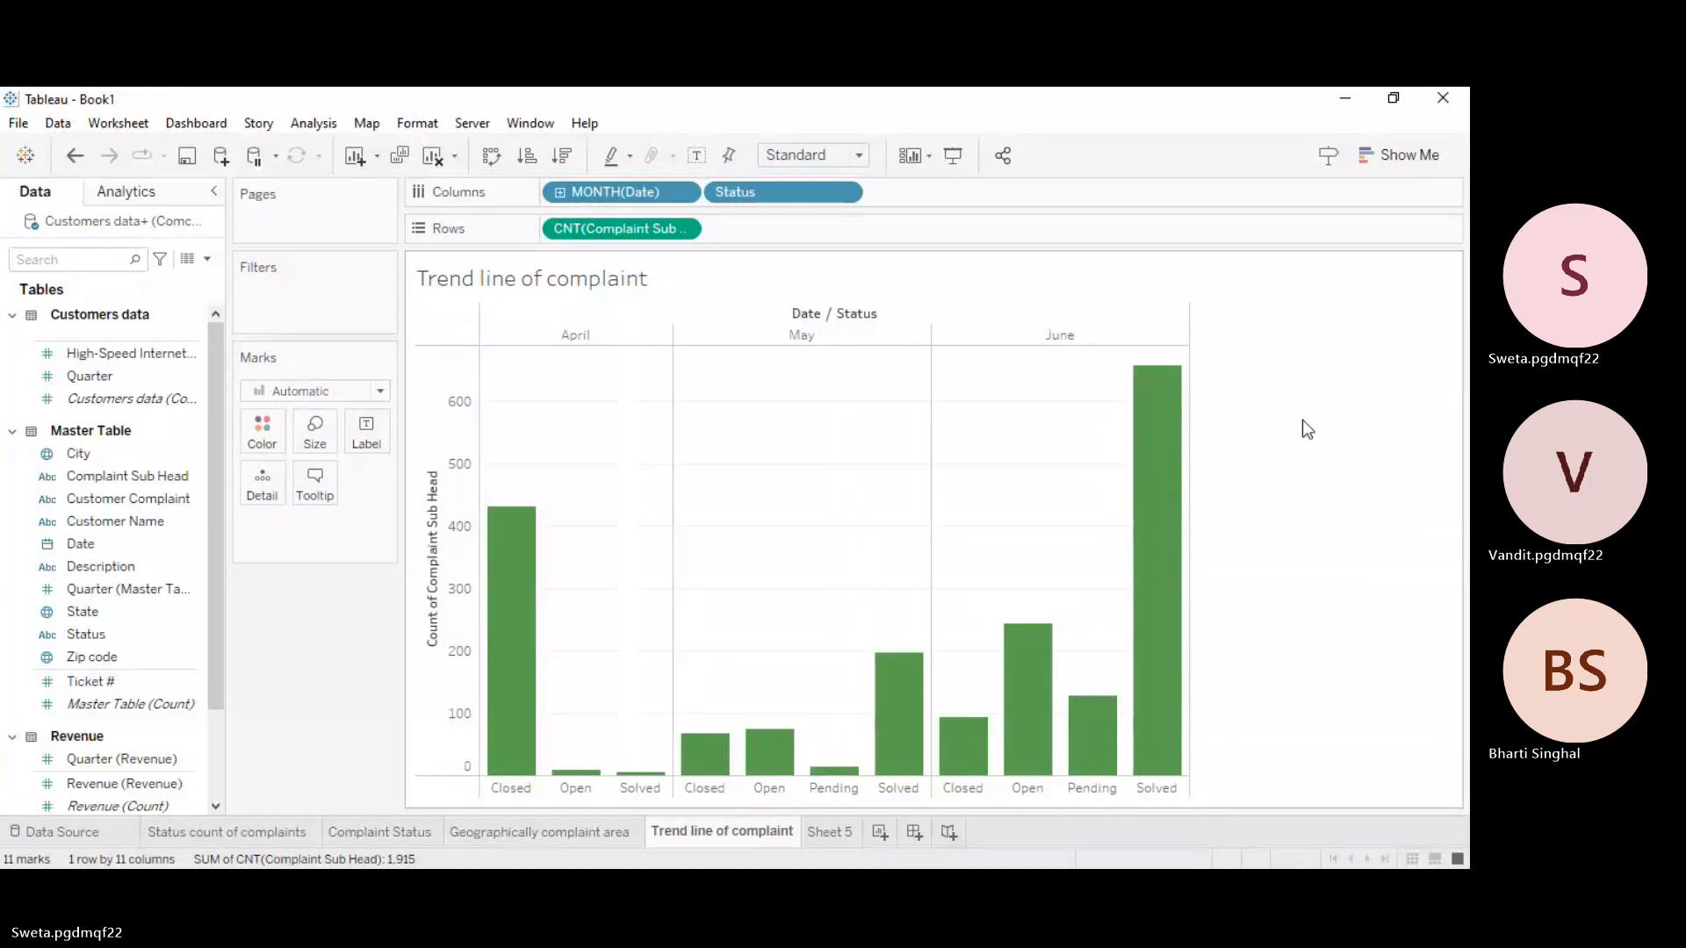
pyautogui.click(842, 840)
pyautogui.click(159, 384)
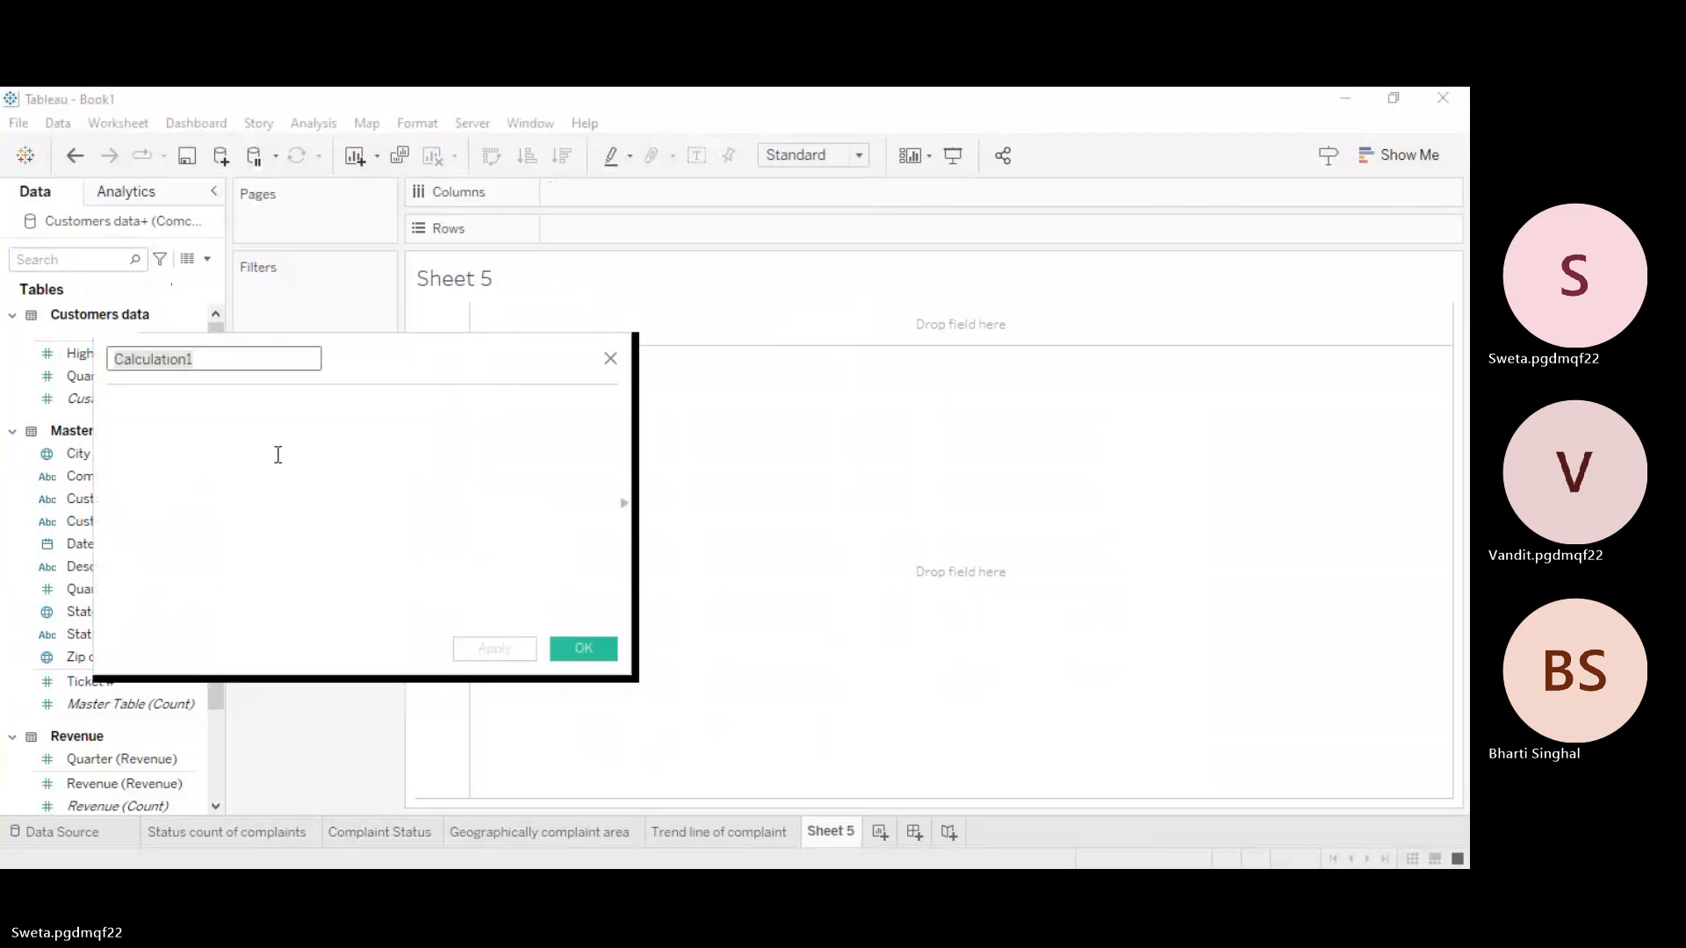
pyautogui.press('BackSpace')
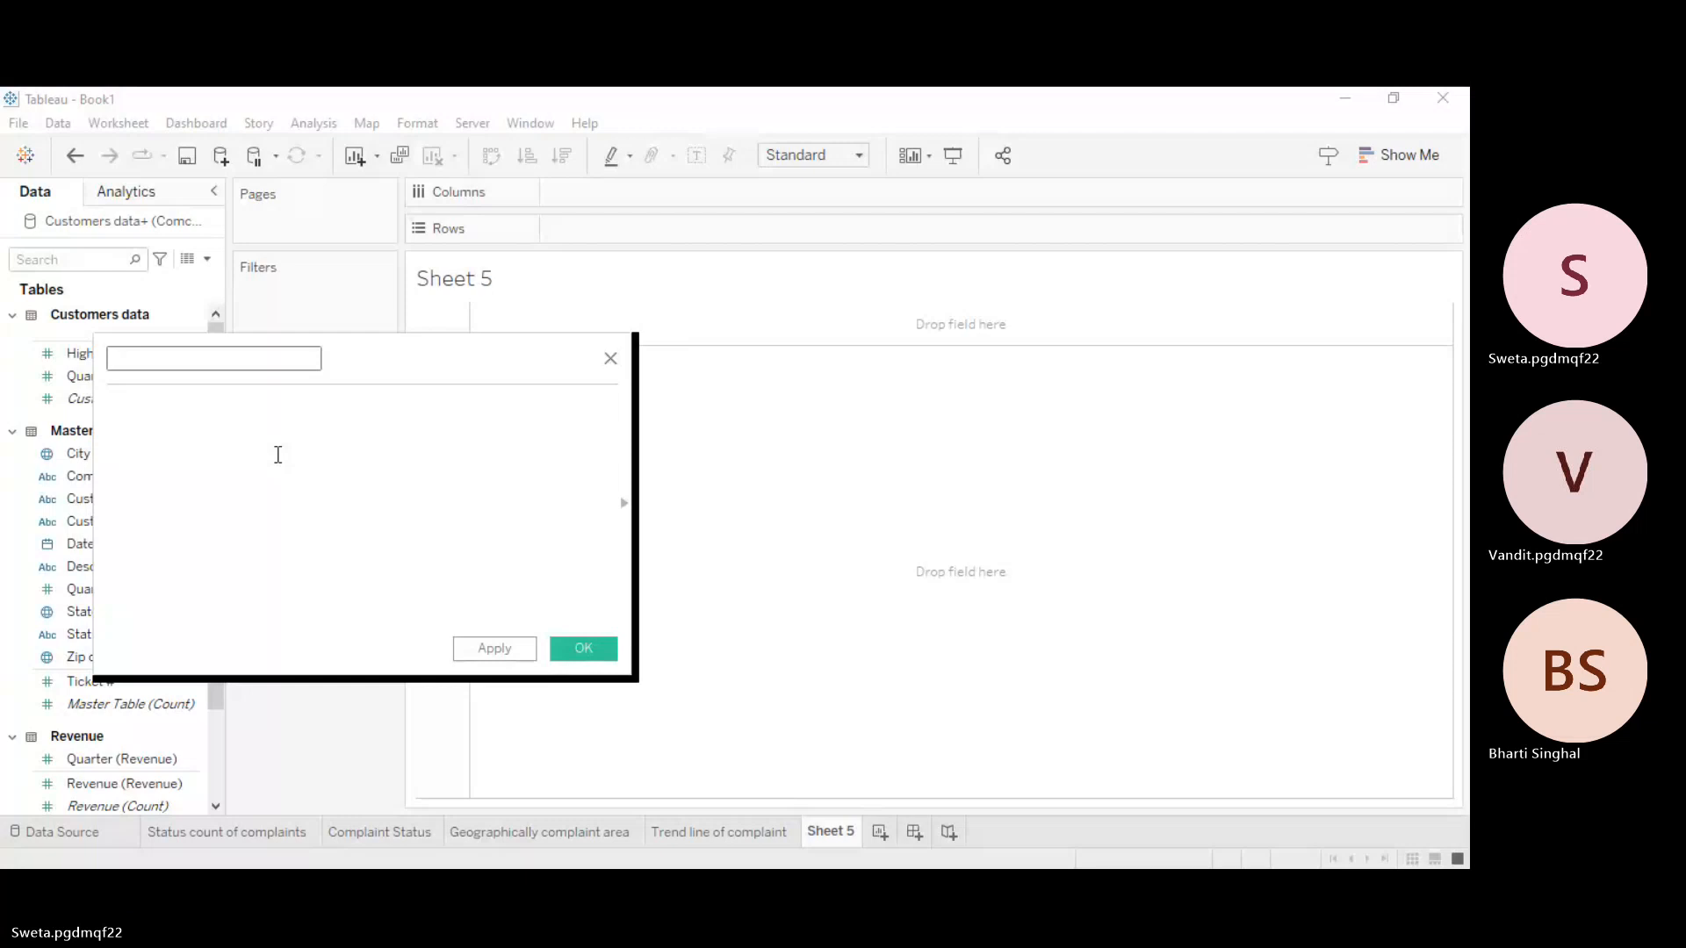
pyautogui.click(611, 358)
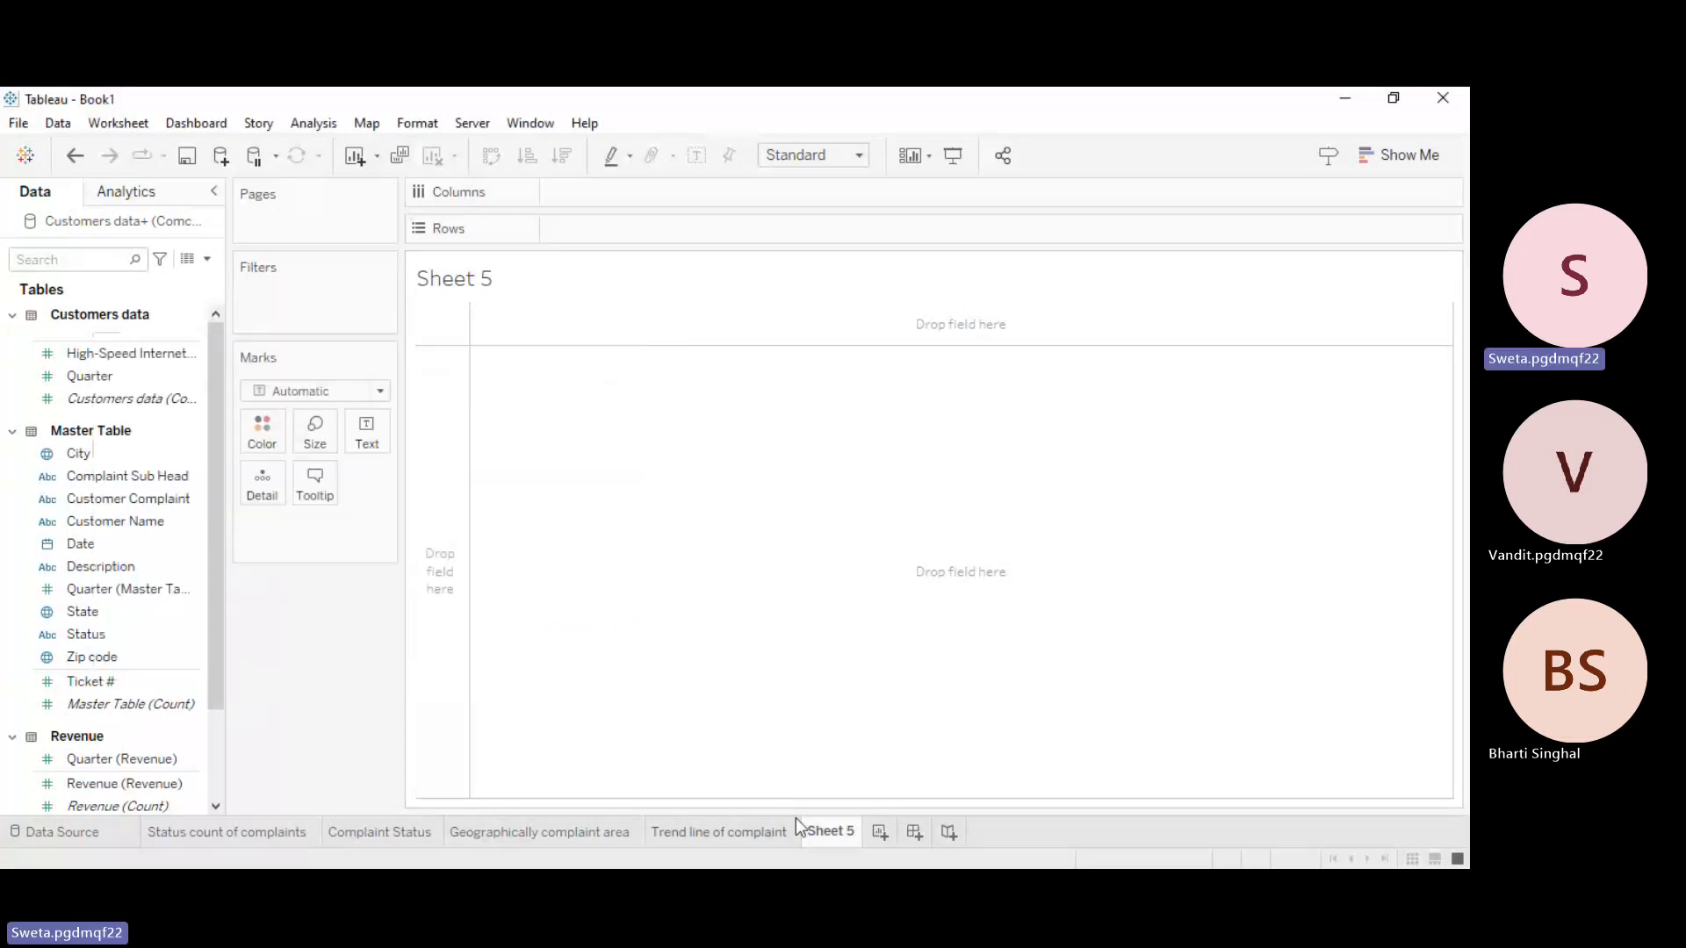
pyautogui.click(779, 840)
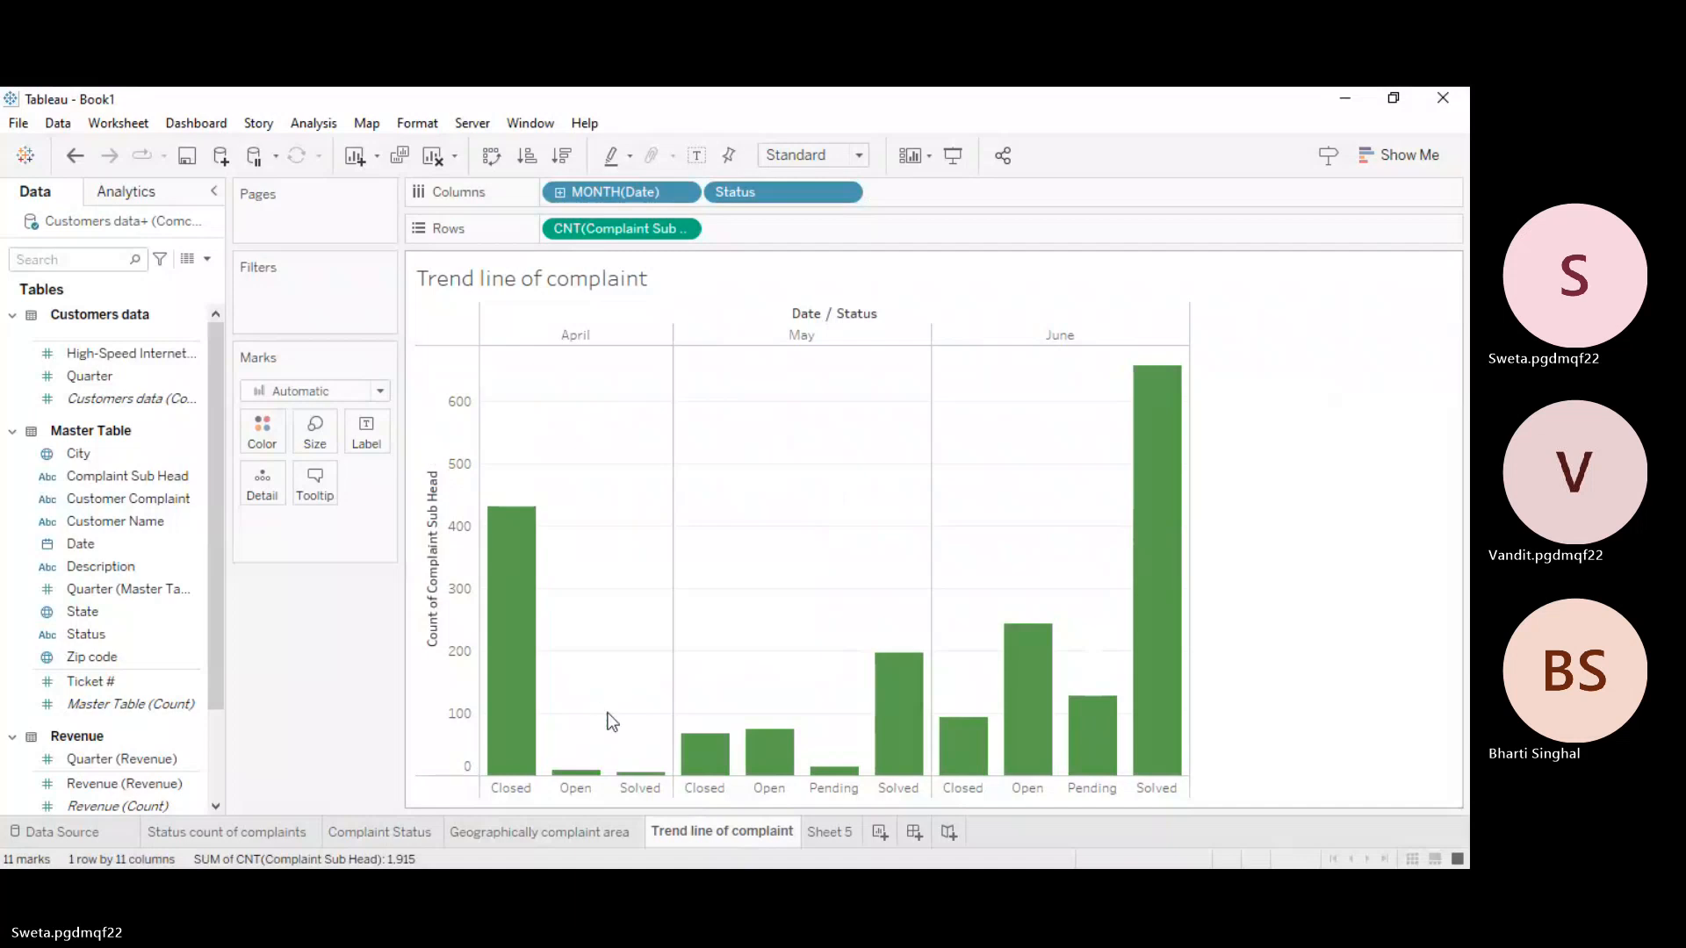
# Step: Start a new calculated field on Sheet 5 and name it complaints percentage
pyautogui.click(818, 830)
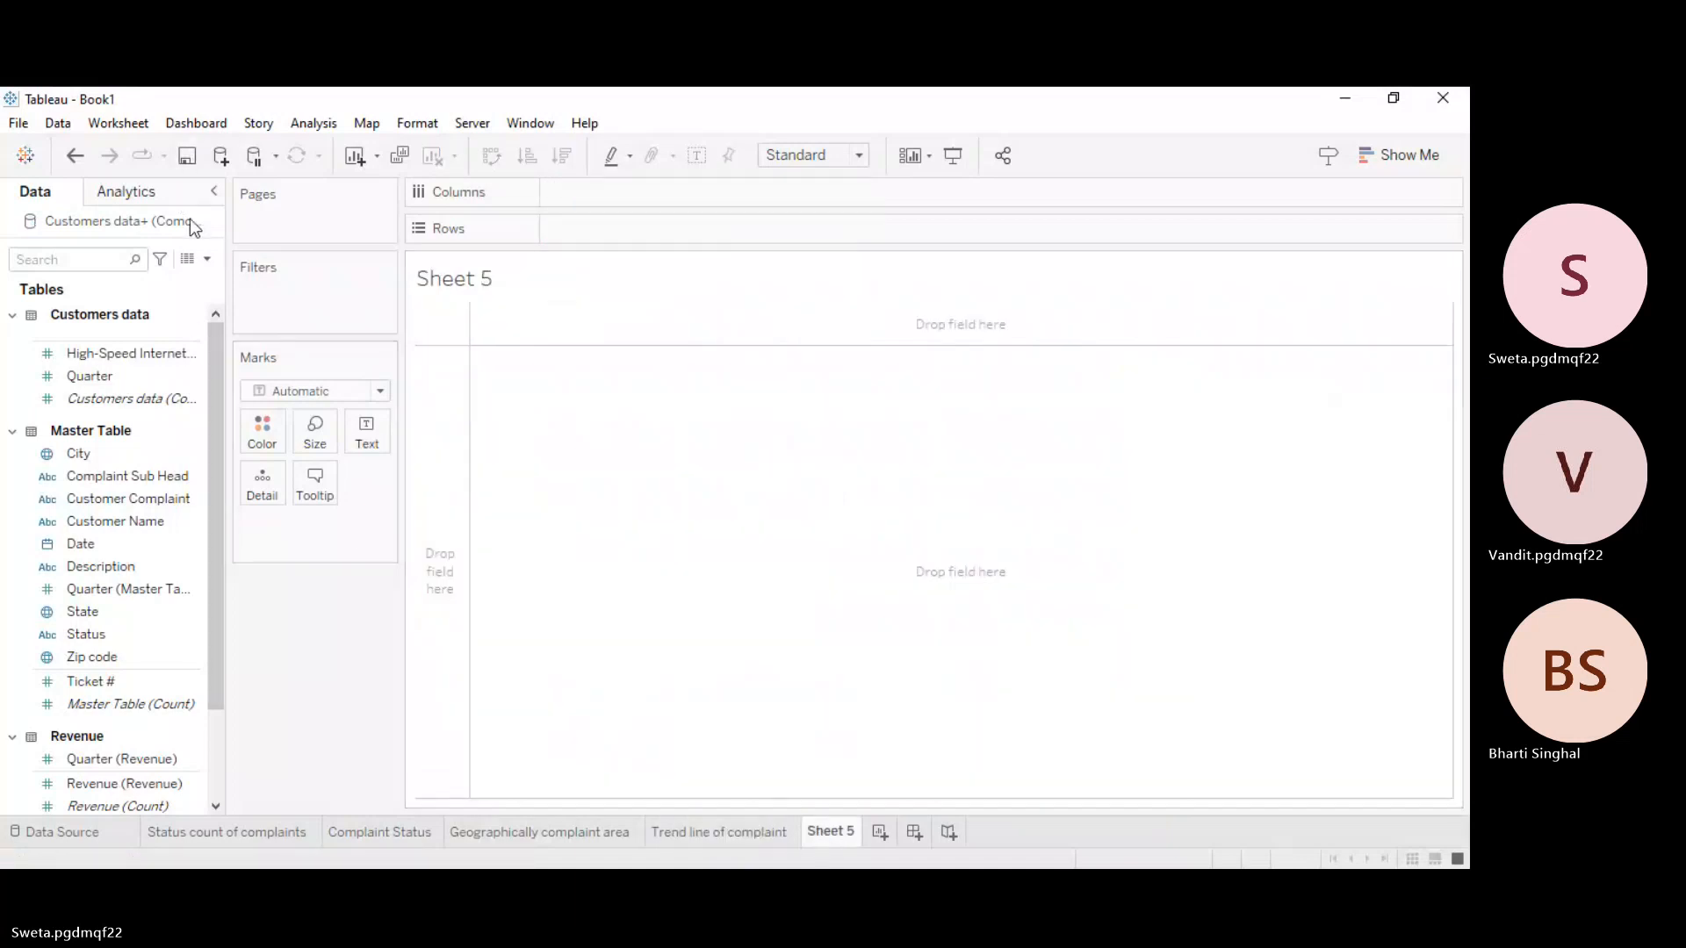
pyautogui.click(209, 259)
pyautogui.click(182, 290)
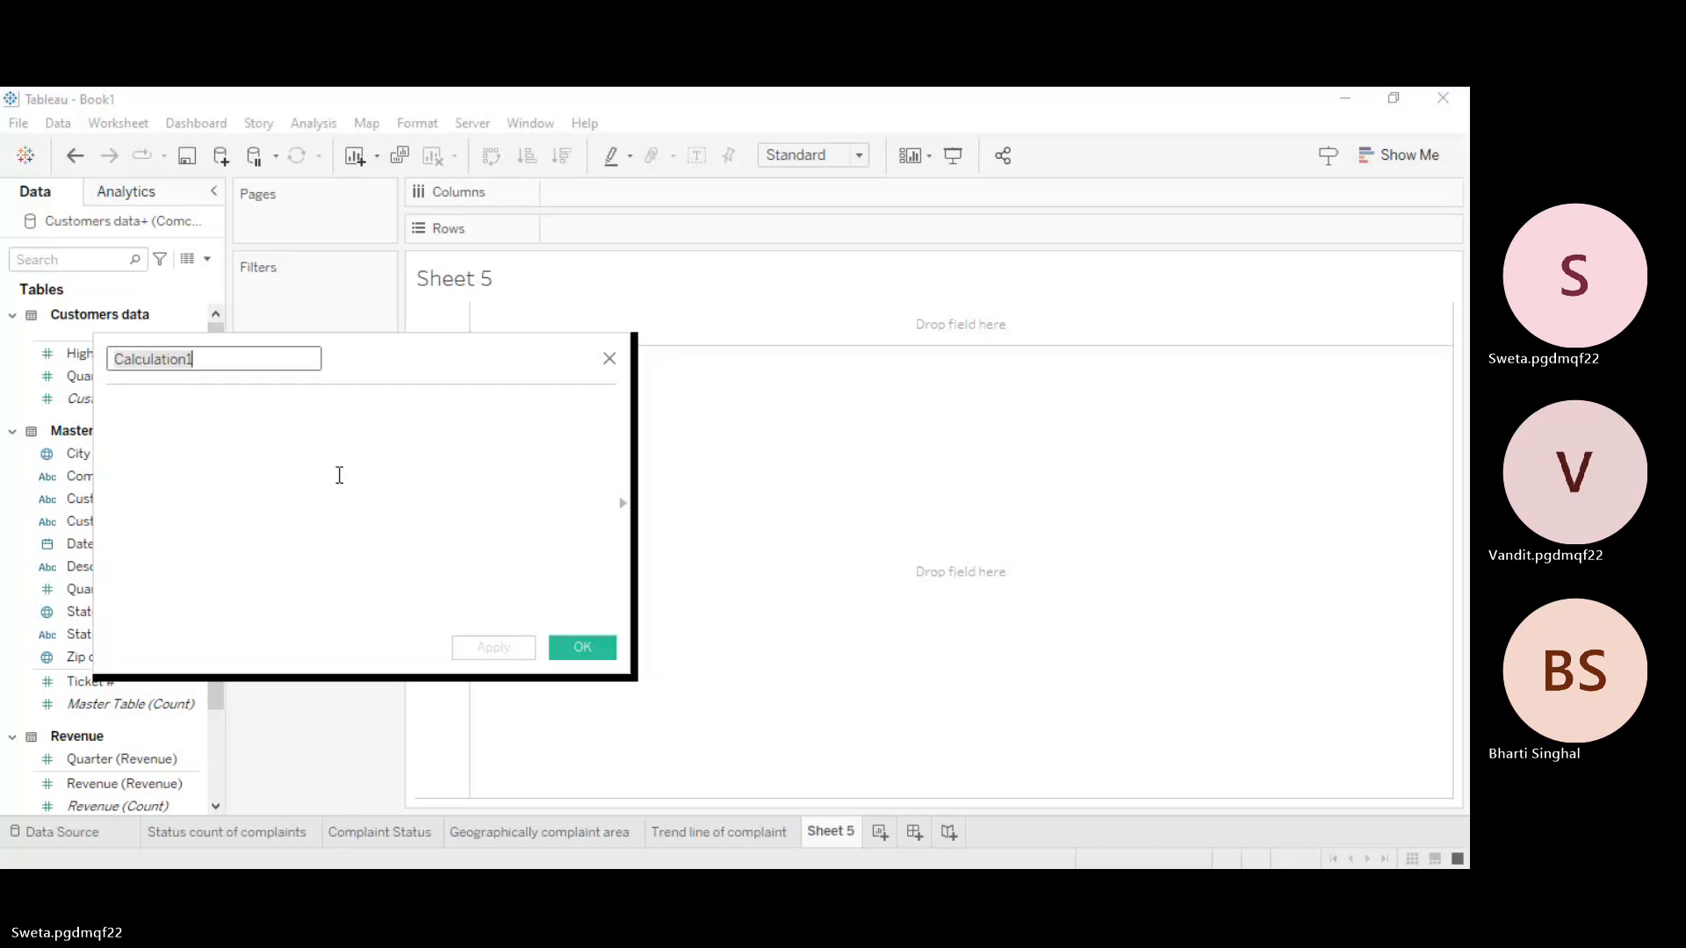
pyautogui.press('BackSpace')
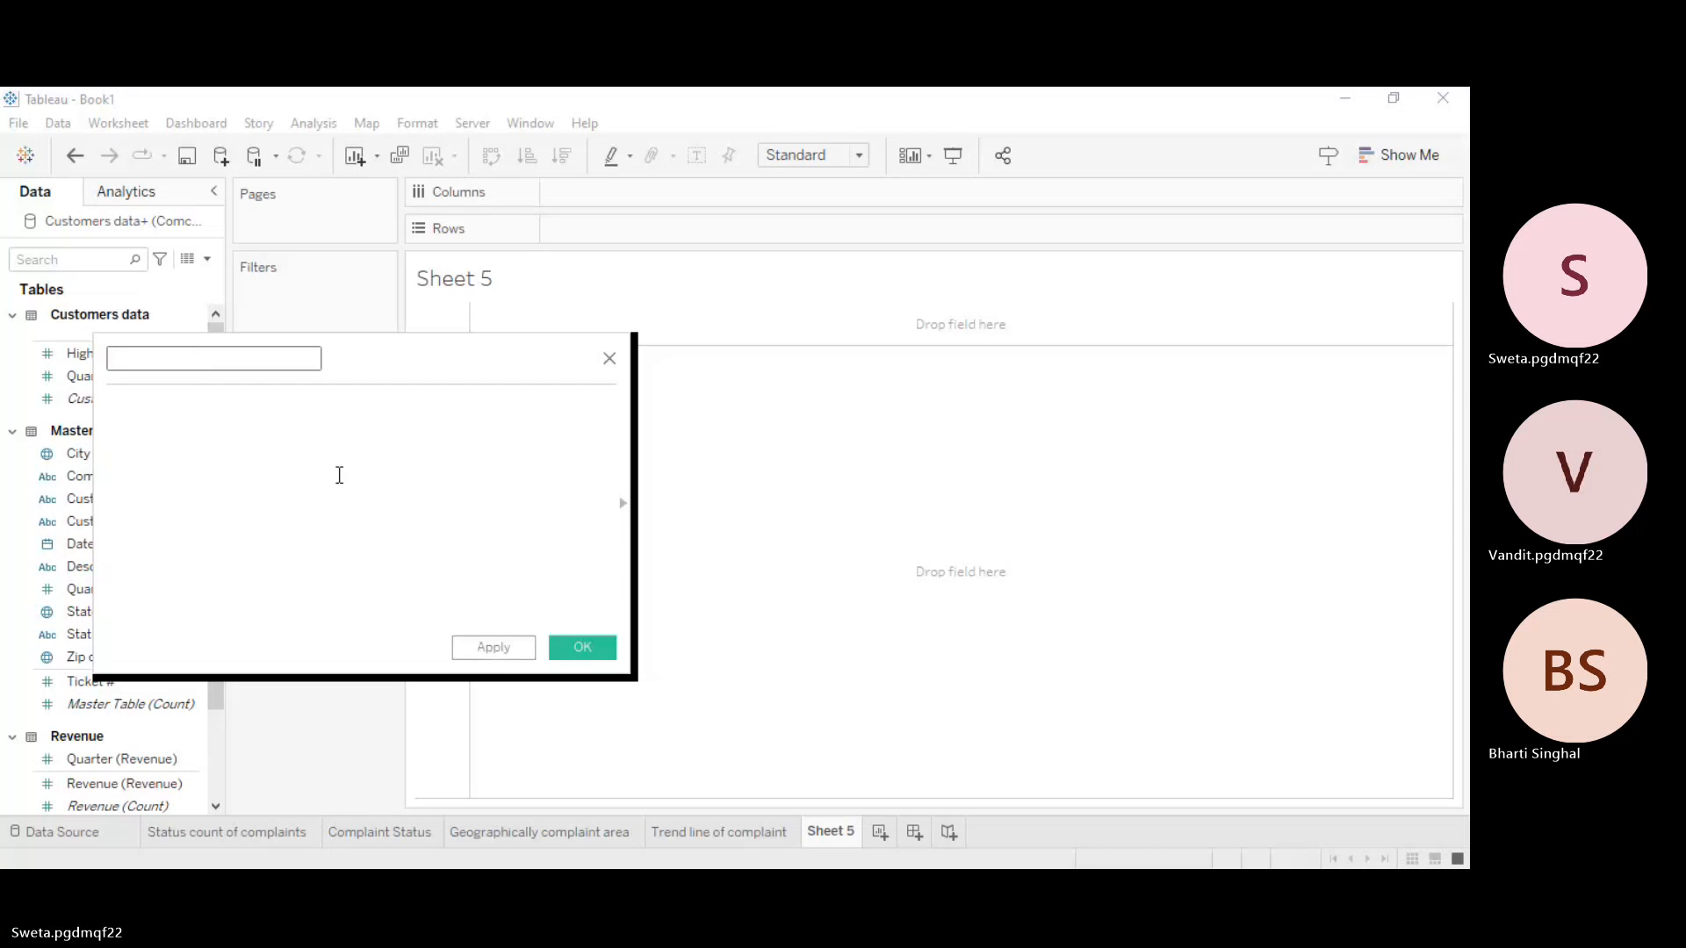
pyautogui.write('percentage')
pyautogui.press('Home')
pyautogui.write('compl')
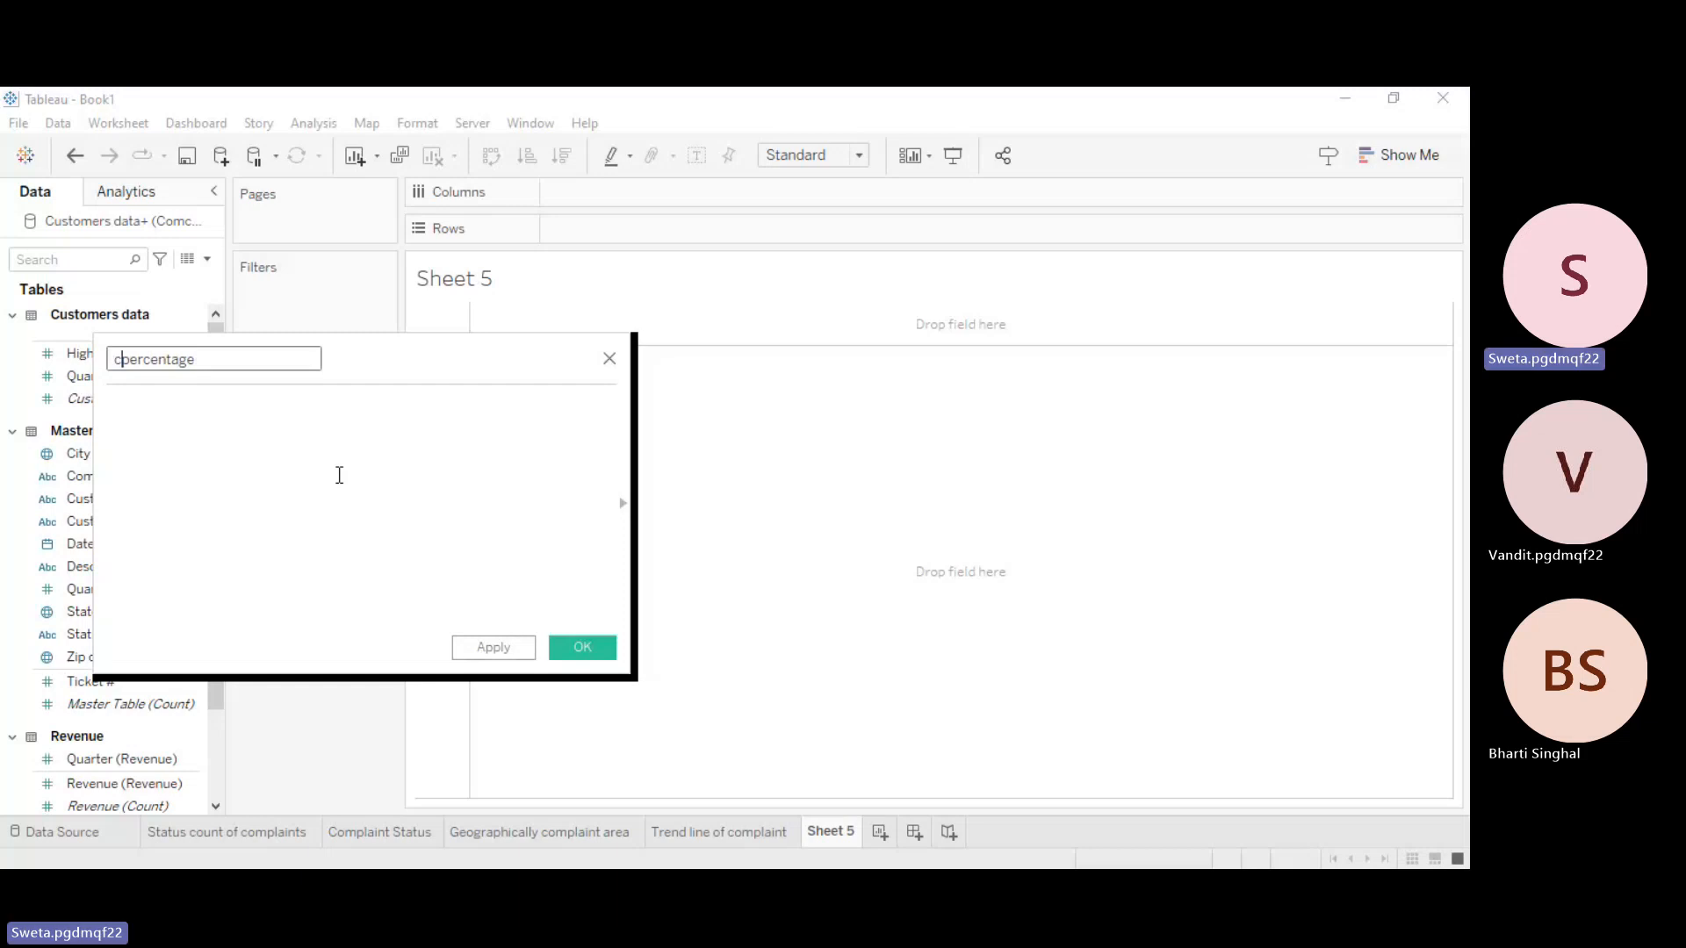
pyautogui.write('ains')
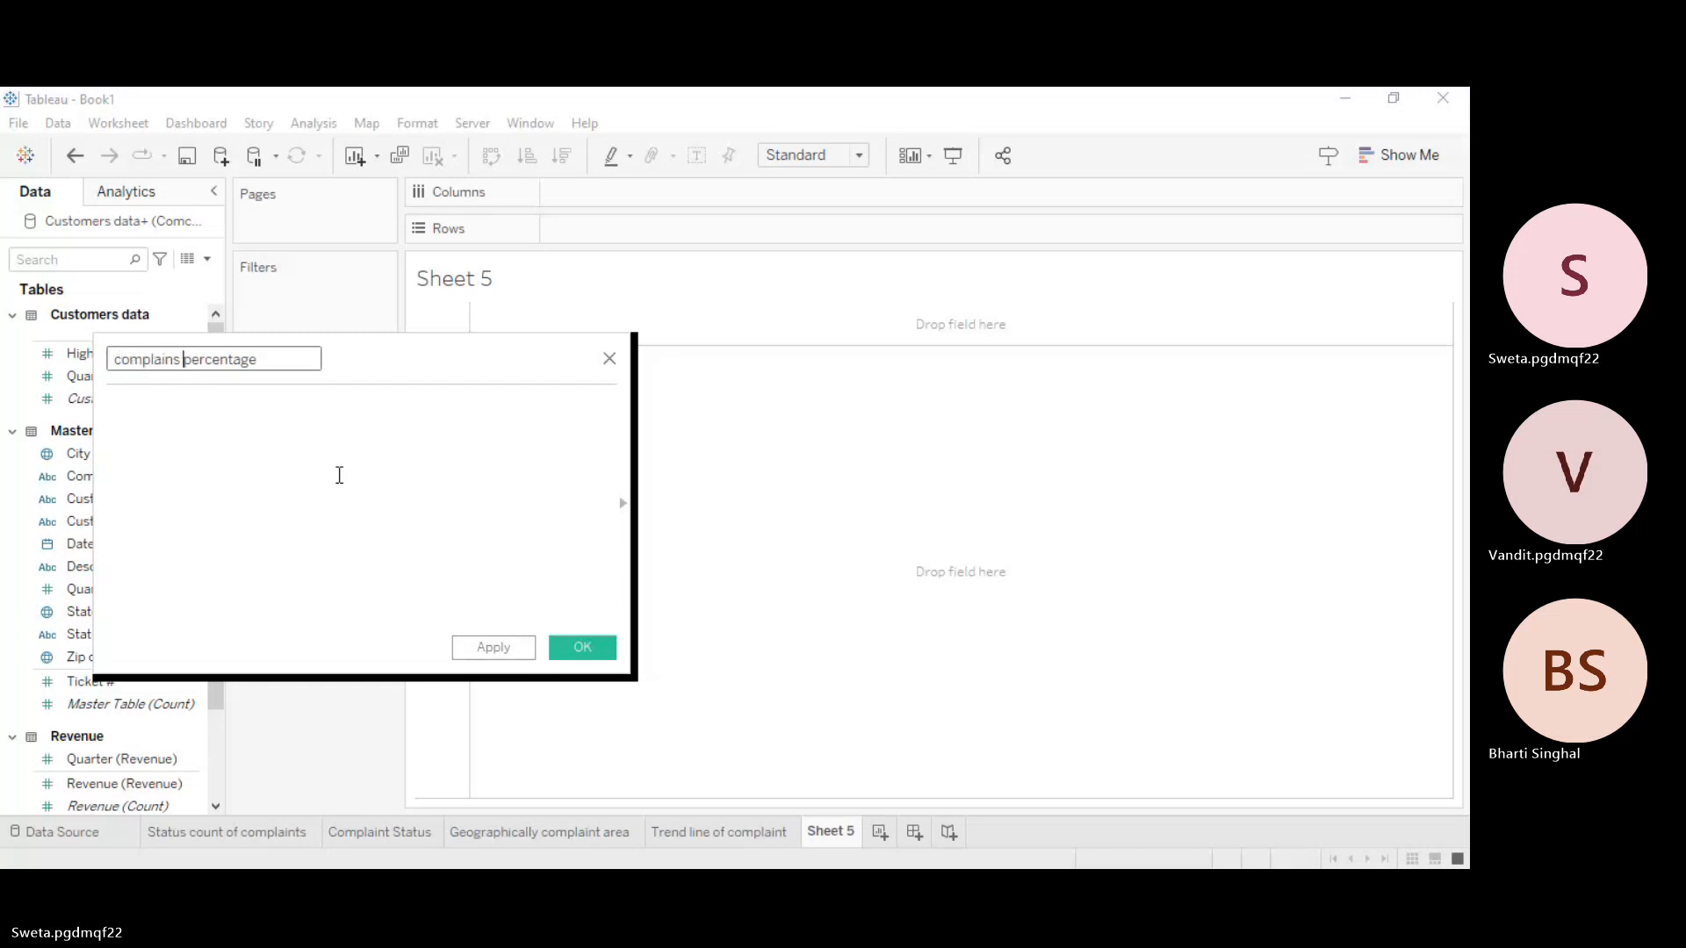
pyautogui.press('BackSpace')
pyautogui.press('BackSpace')
pyautogui.write('ts')
# Step: Enter COUNT([Customer Complaint]) as the numerator of the complaints percentage formula
pyautogui.click(243, 424)
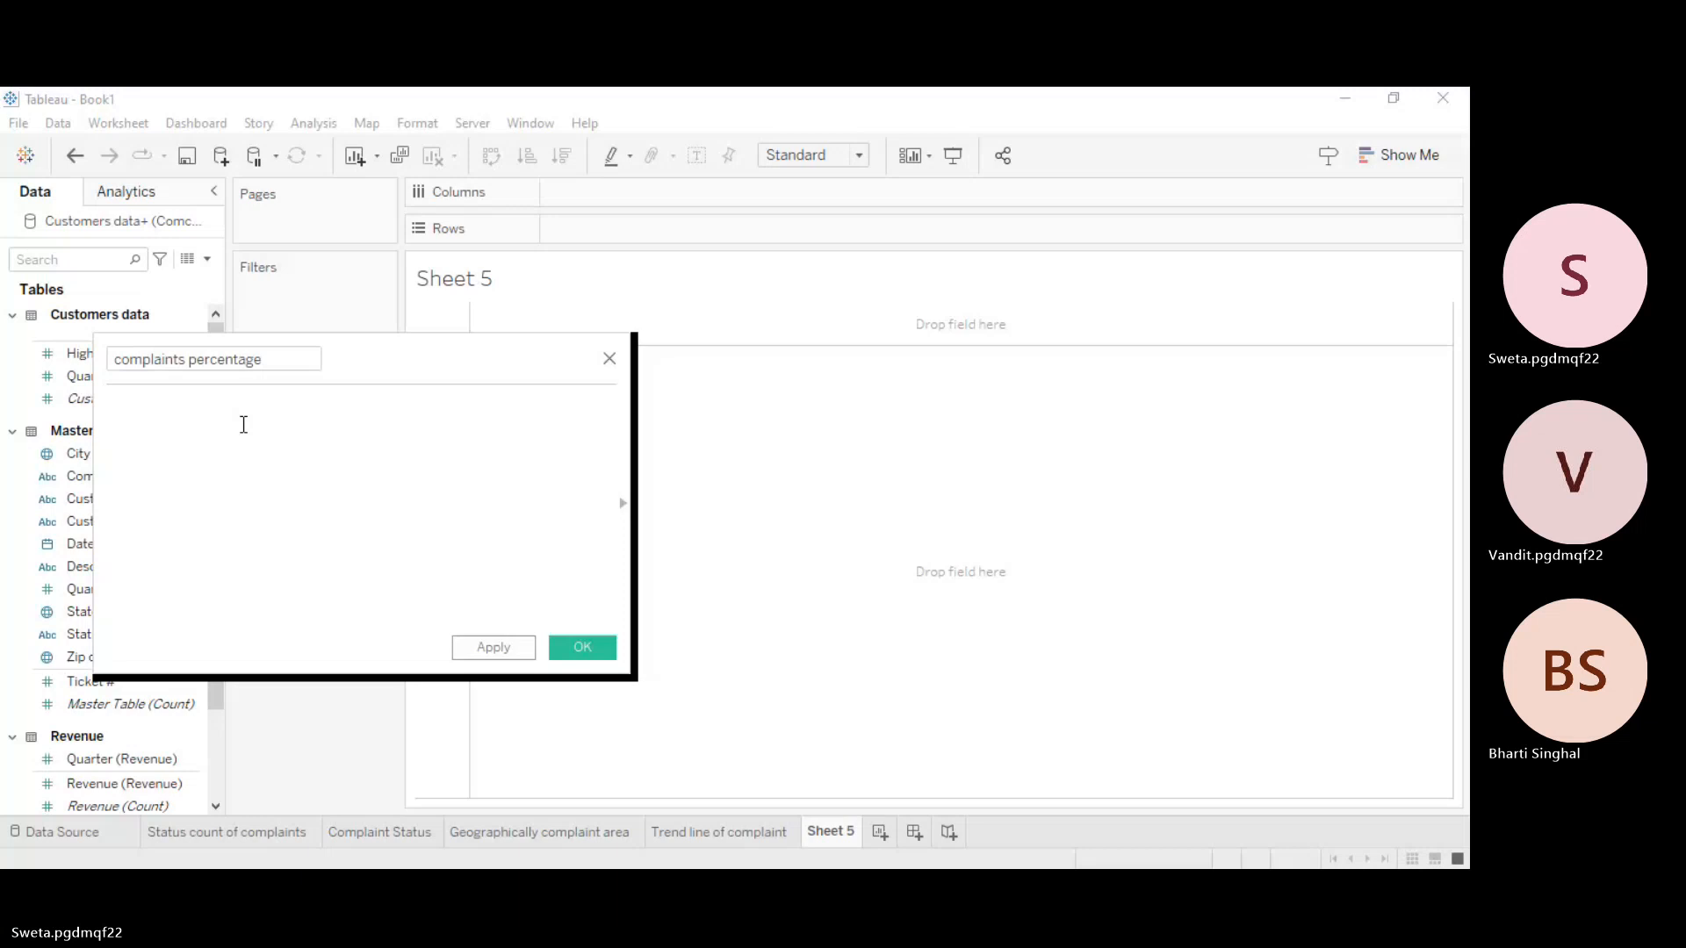
pyautogui.write('coun')
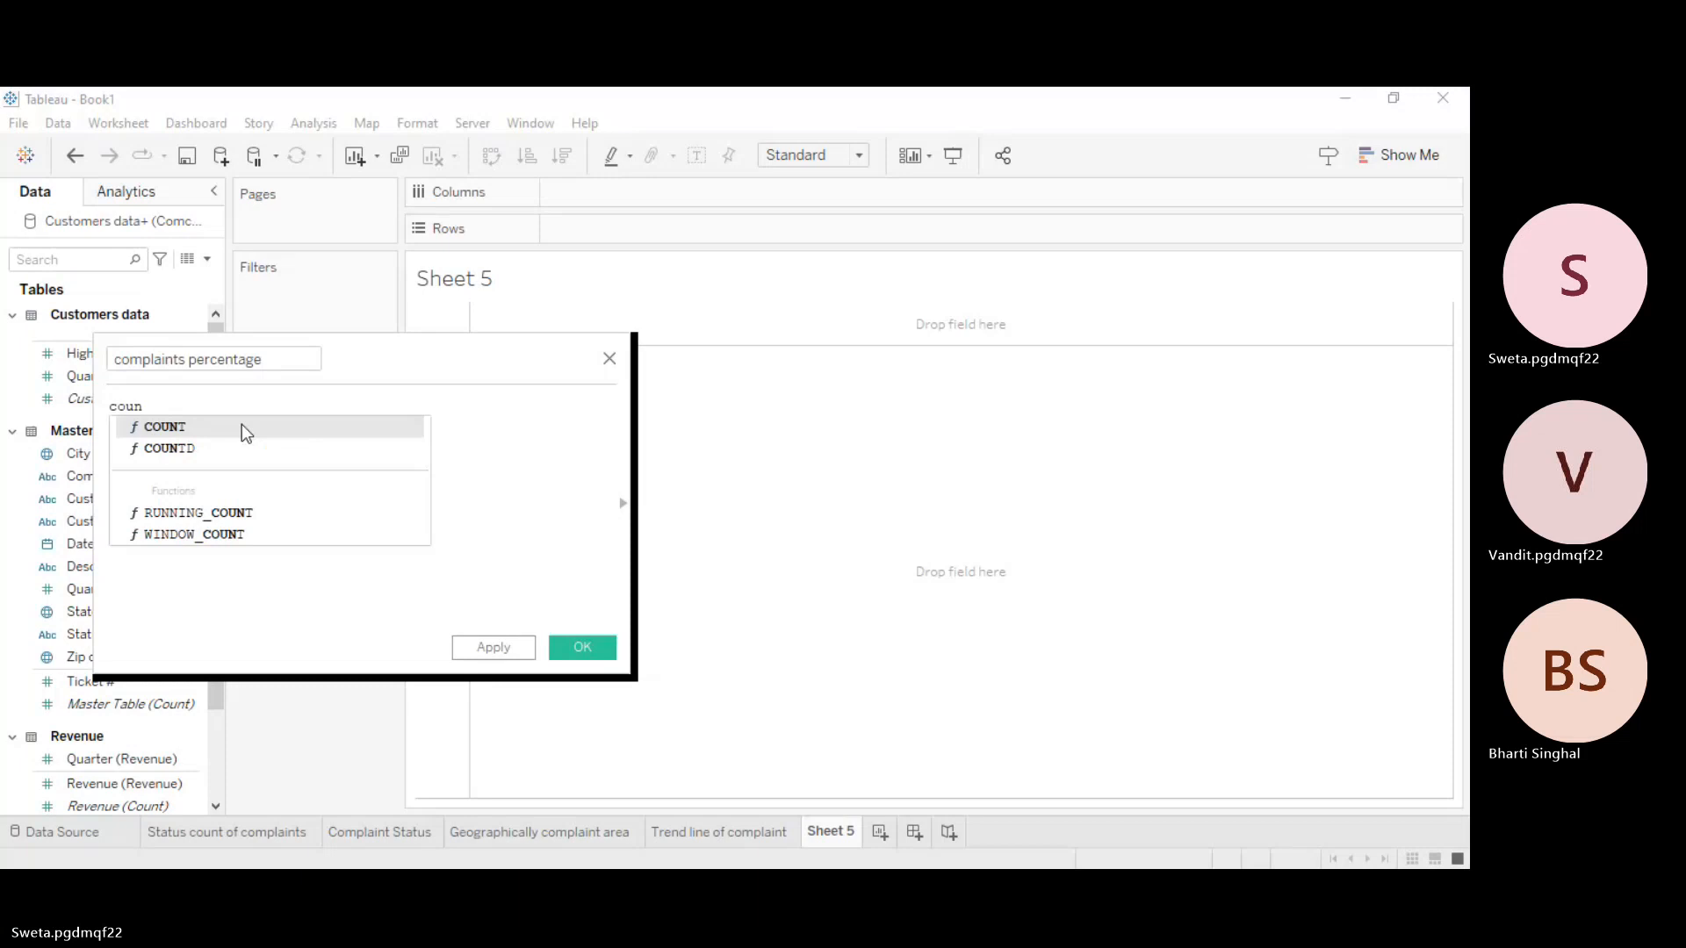
pyautogui.press('Return')
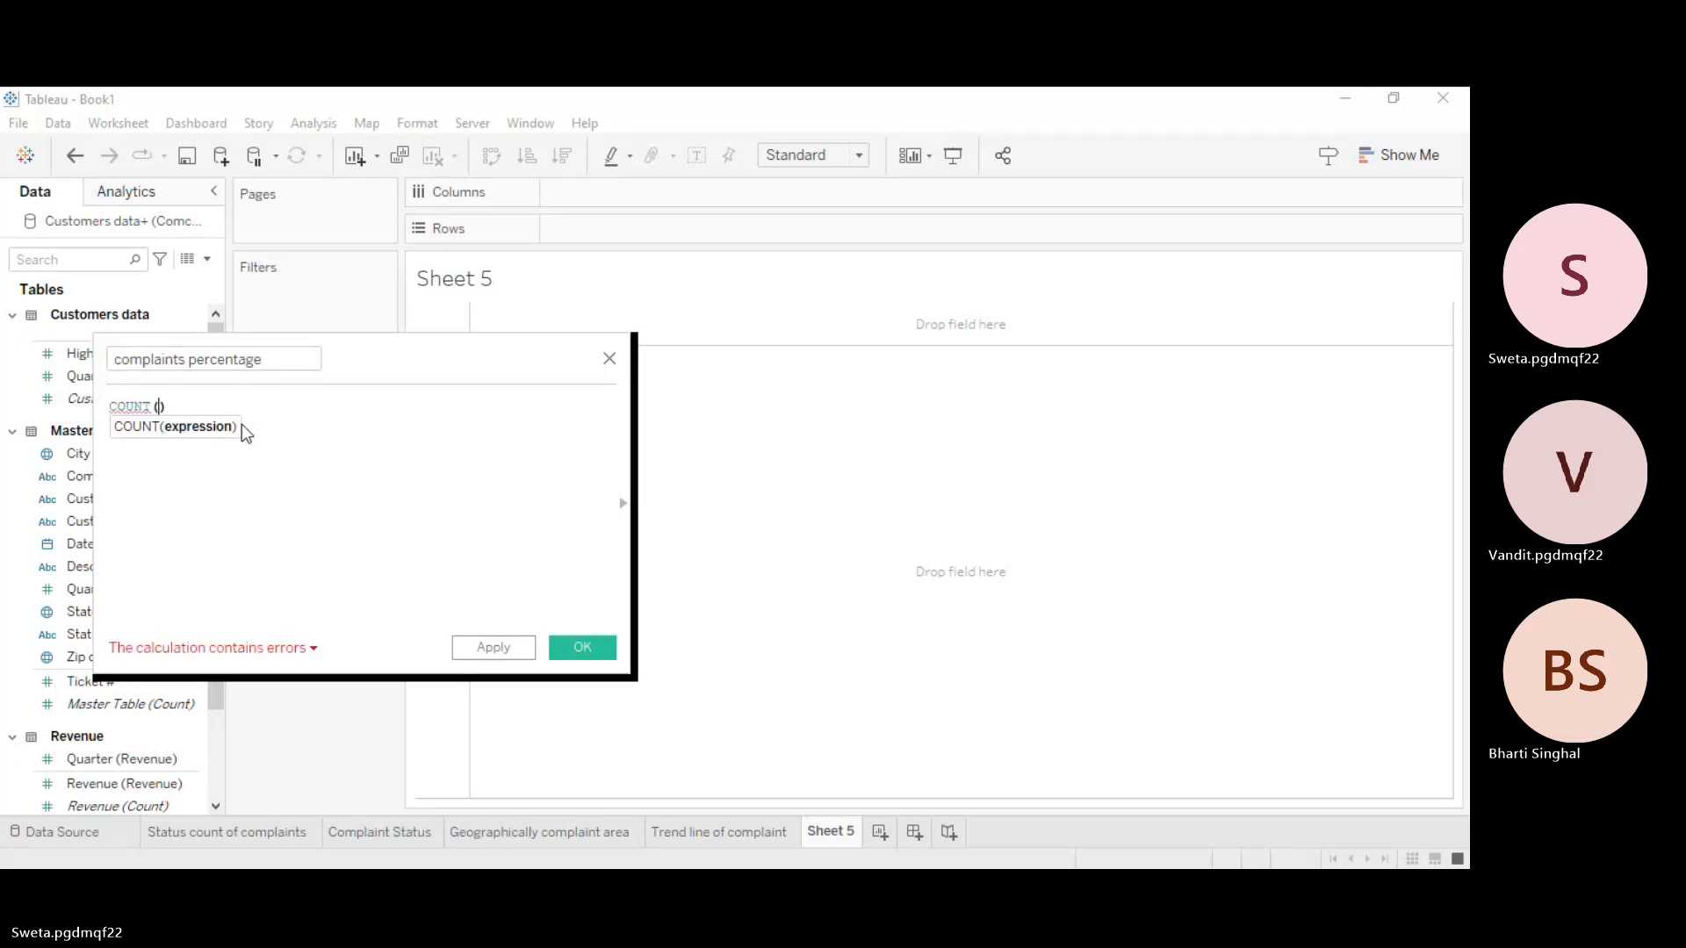
pyautogui.write('cus')
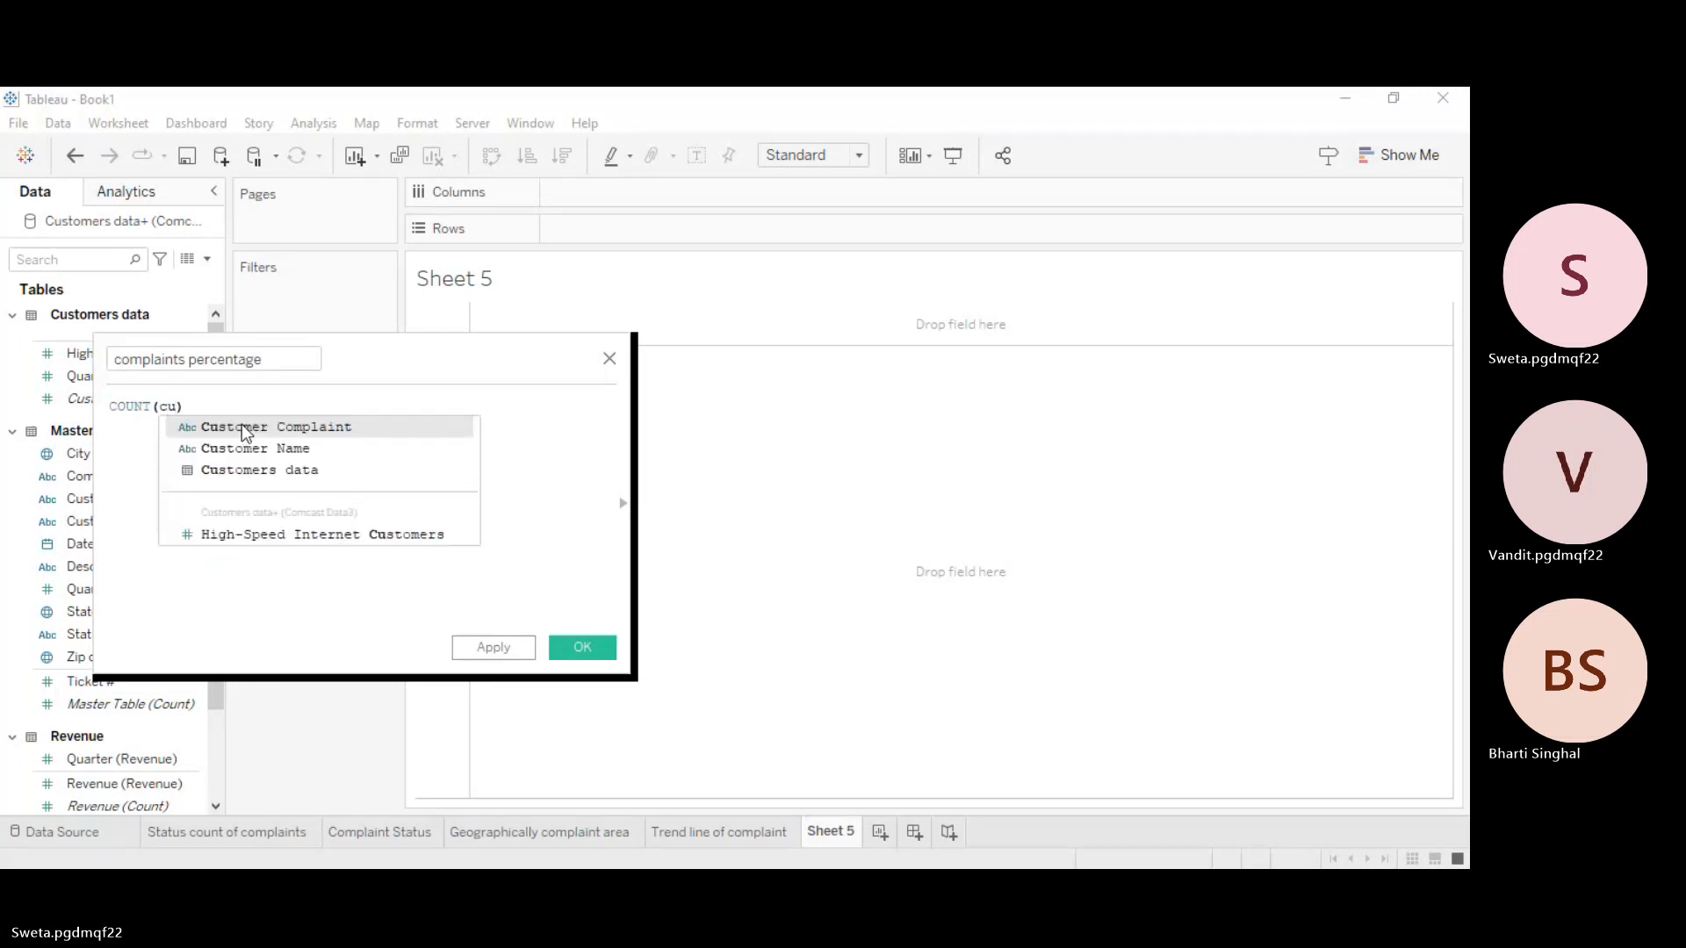
pyautogui.press('Return')
pyautogui.hotkey('ctrl', 'a')
pyautogui.click(347, 411)
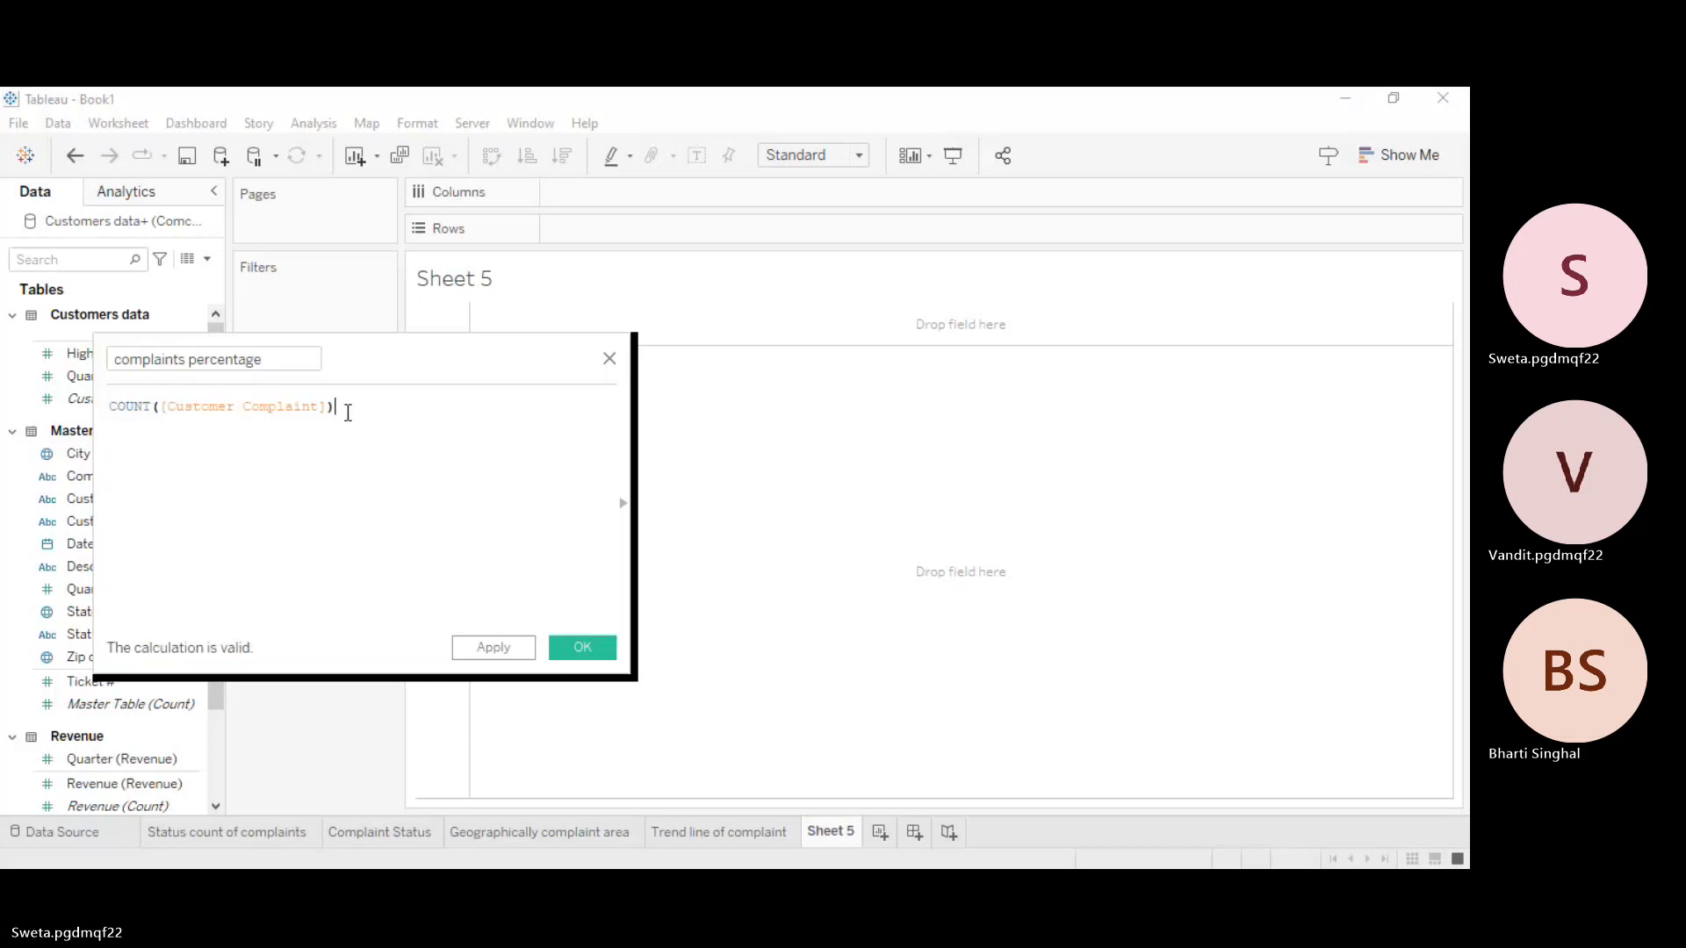
# Step: Divide the formula by COUNT([High-Speed Internet Customers])
pyautogui.write('/coun')
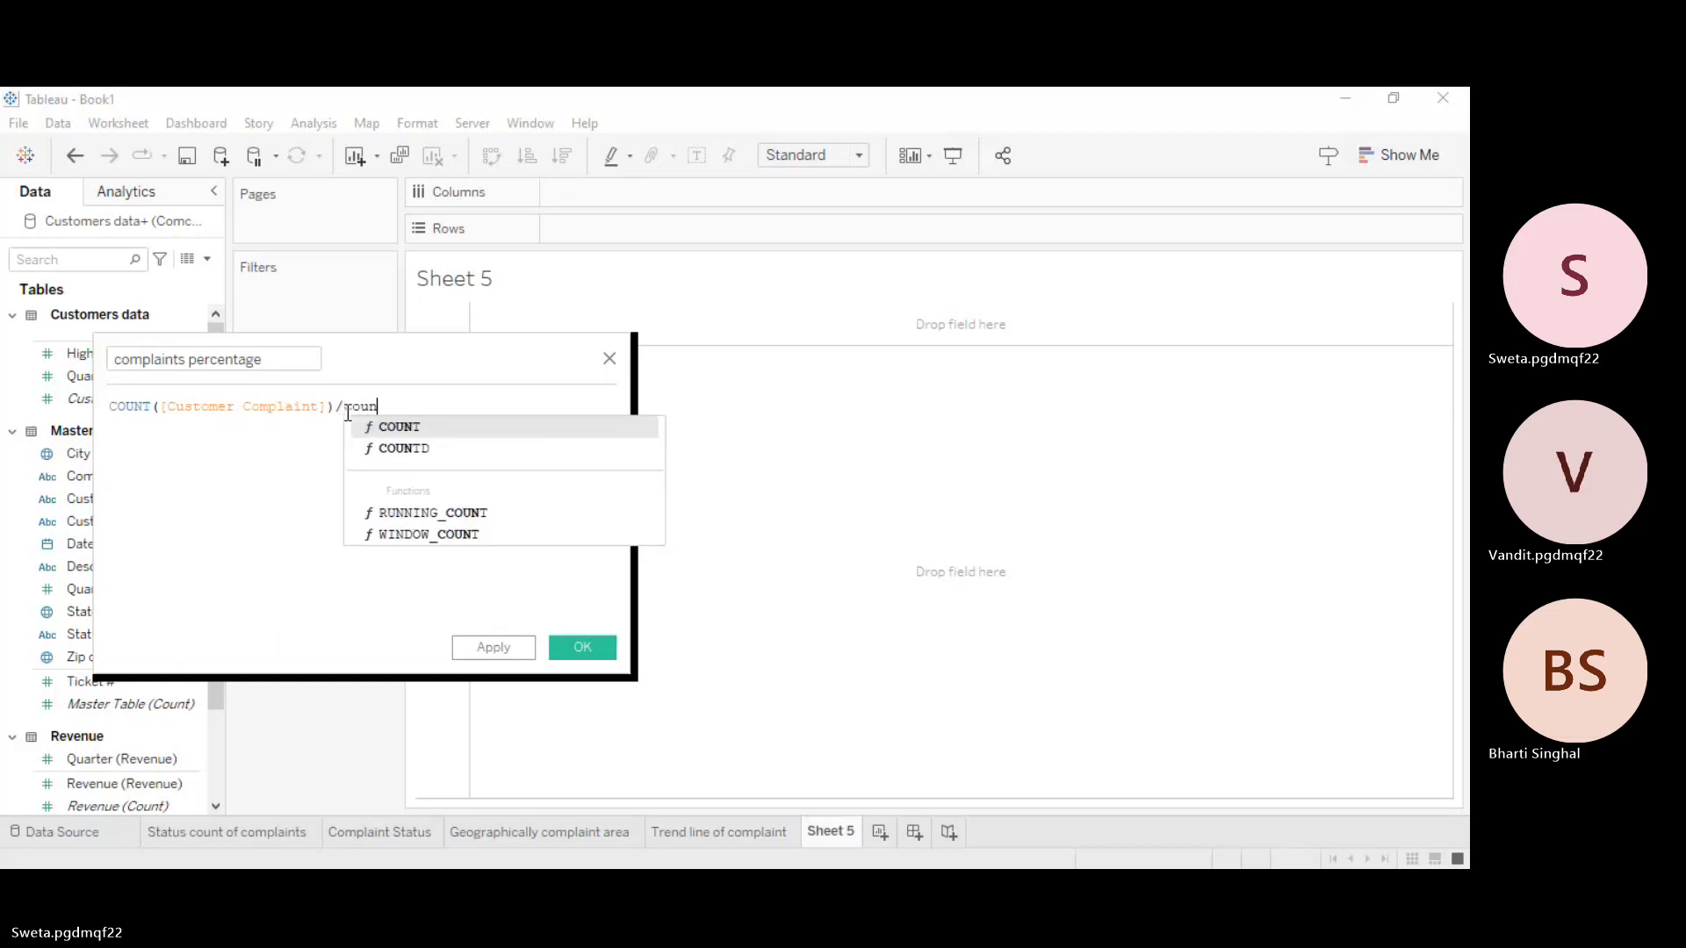
pyautogui.doubleClick(406, 433)
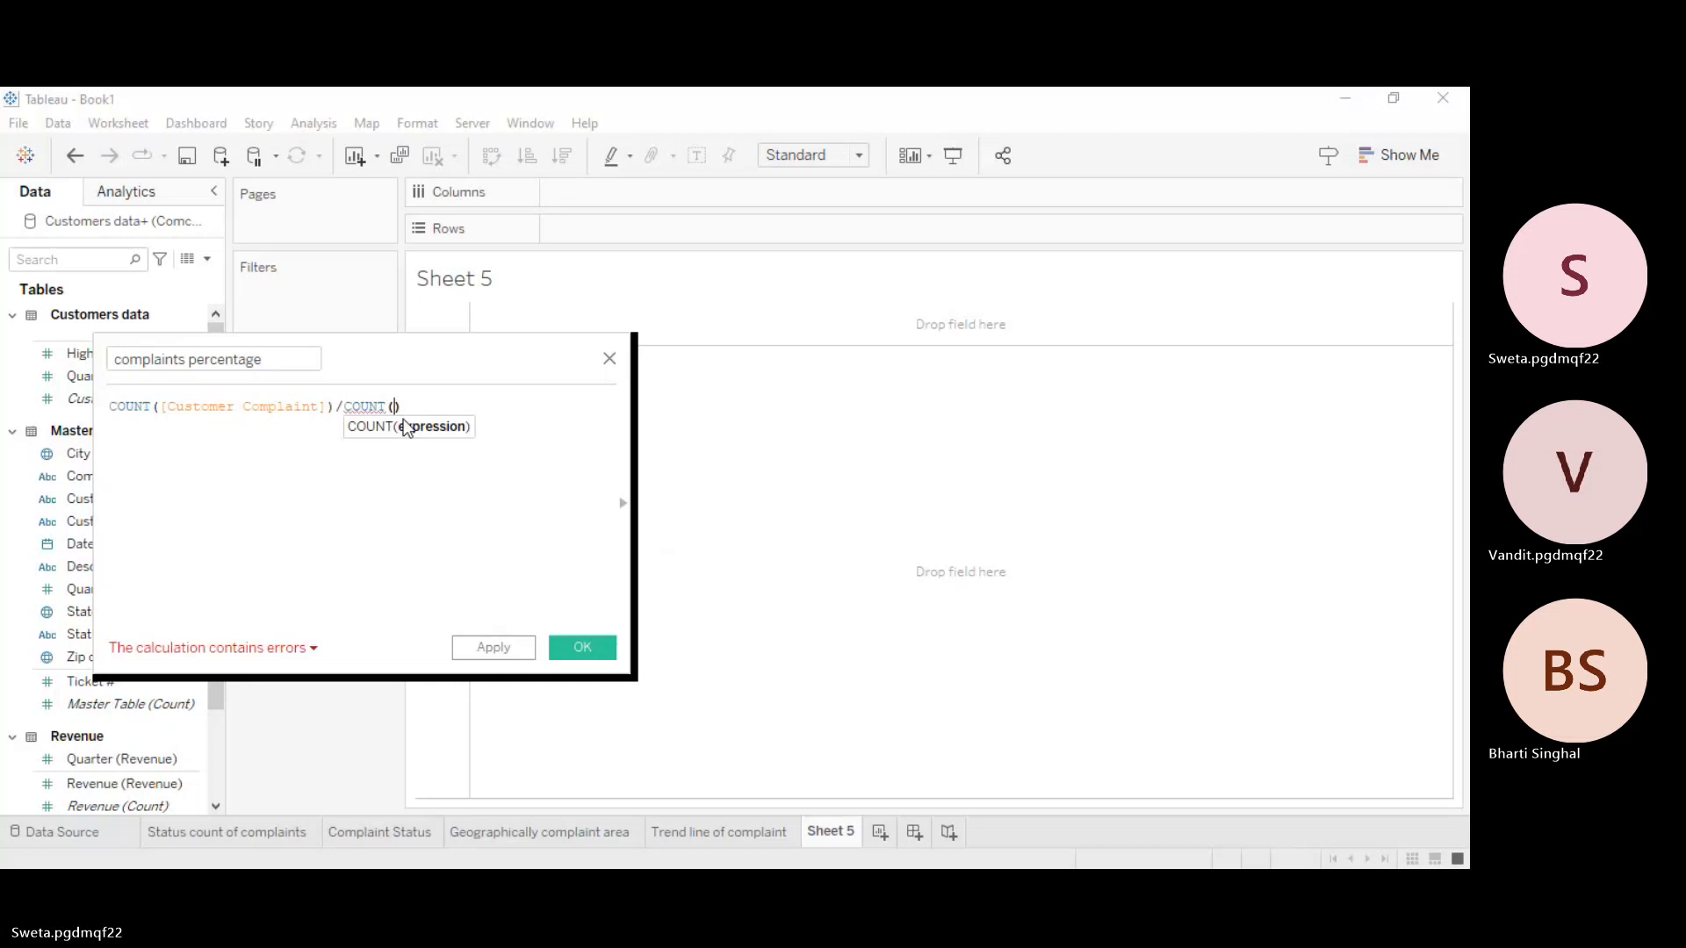
pyautogui.write('hi')
pyautogui.doubleClick(441, 428)
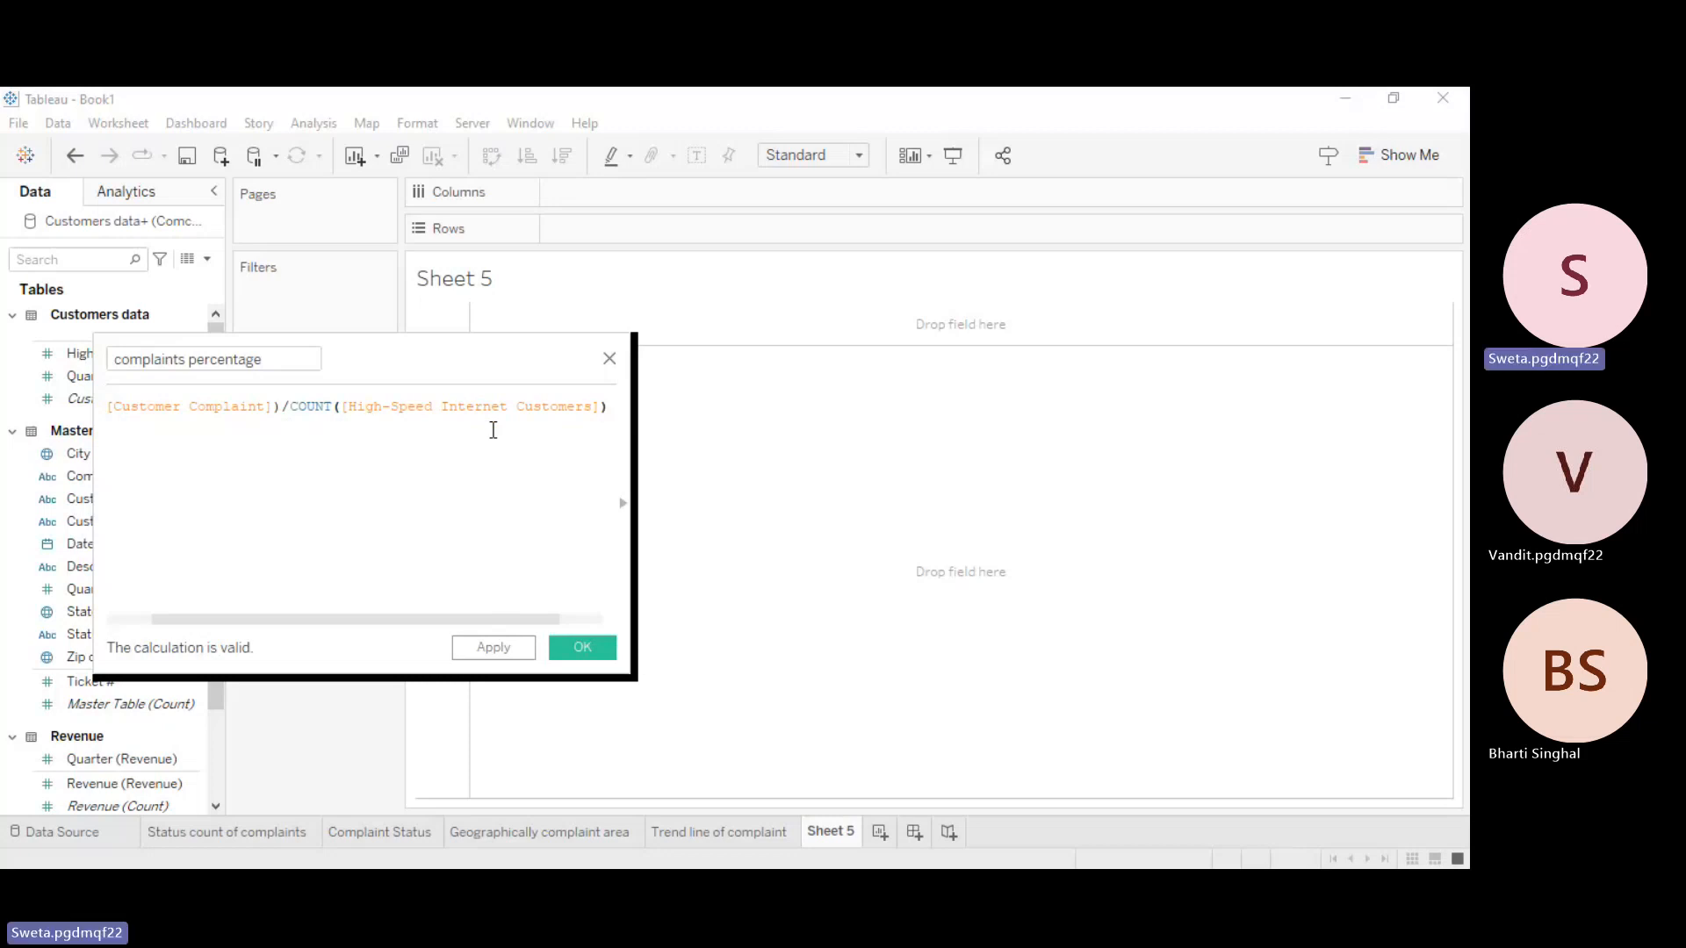
# Step: Enclose the whole division in parentheses, multiply it by 100, and save the complaints percentage calculation
pyautogui.write(')')
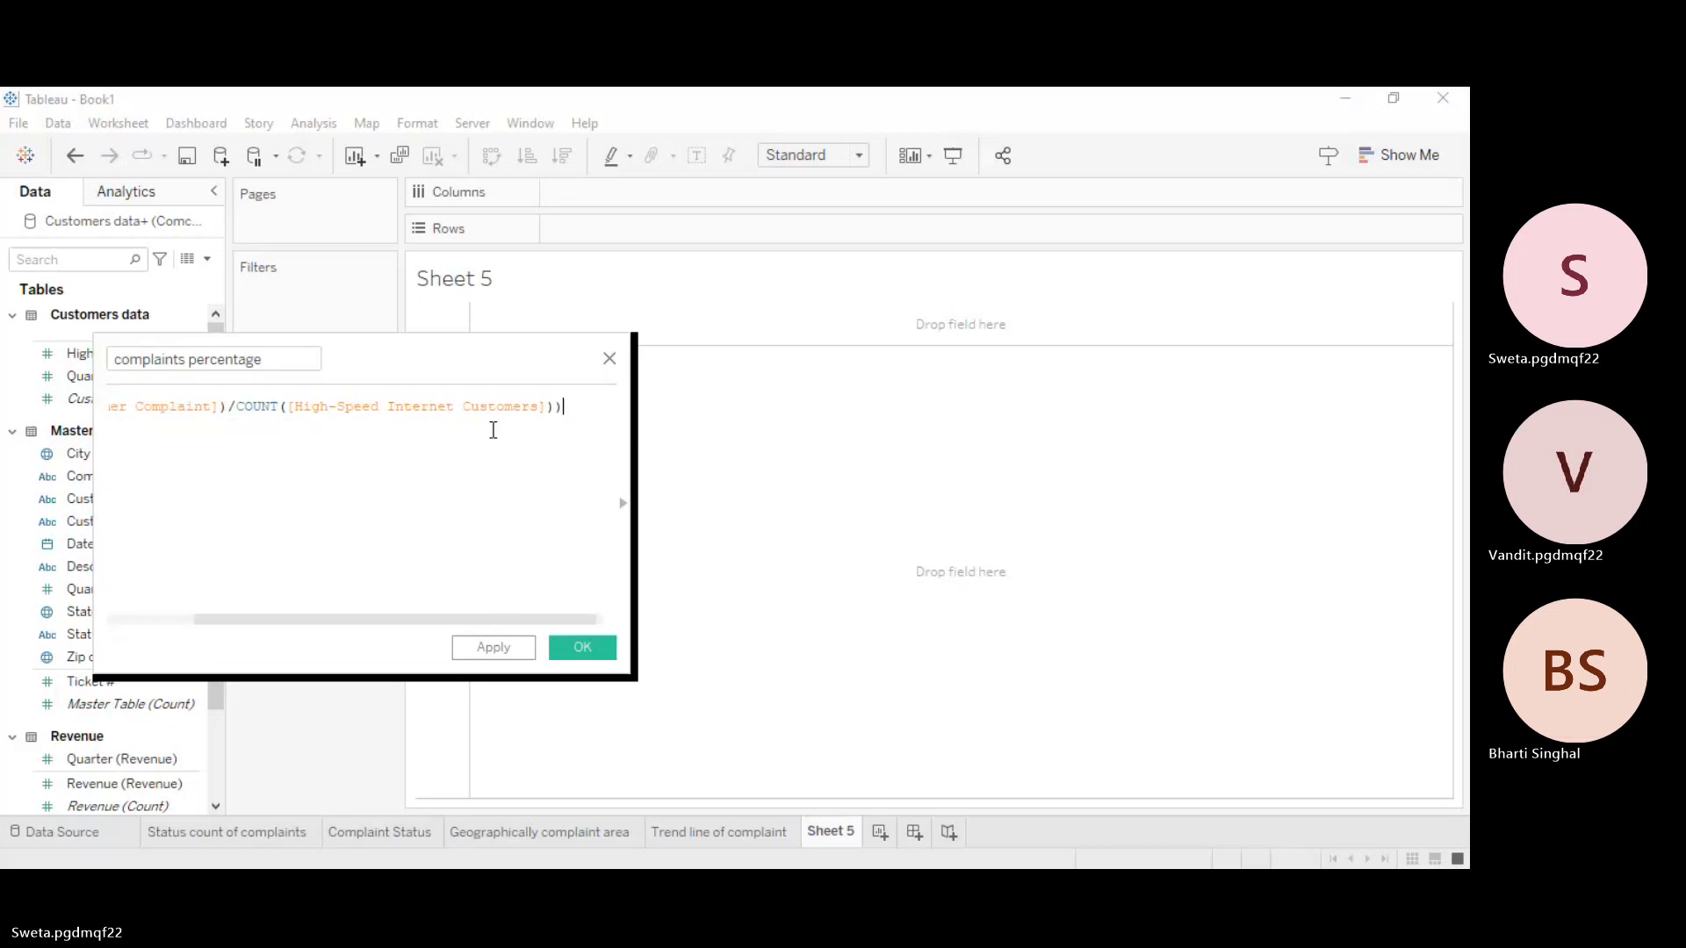
pyautogui.press('Left')
pyautogui.press('Left')
pyautogui.press('Left')
pyautogui.press('Left')
pyautogui.press('Left')
pyautogui.press('Left')
pyautogui.press('Left')
pyautogui.press('Left')
pyautogui.press('Left')
pyautogui.press('Left')
pyautogui.press('Left')
pyautogui.press('Left')
pyautogui.press('Left')
pyautogui.press('Left')
pyautogui.press('Left')
pyautogui.press('Left')
pyautogui.press('Left')
pyautogui.press('Left')
pyautogui.press('Left')
pyautogui.press('Left')
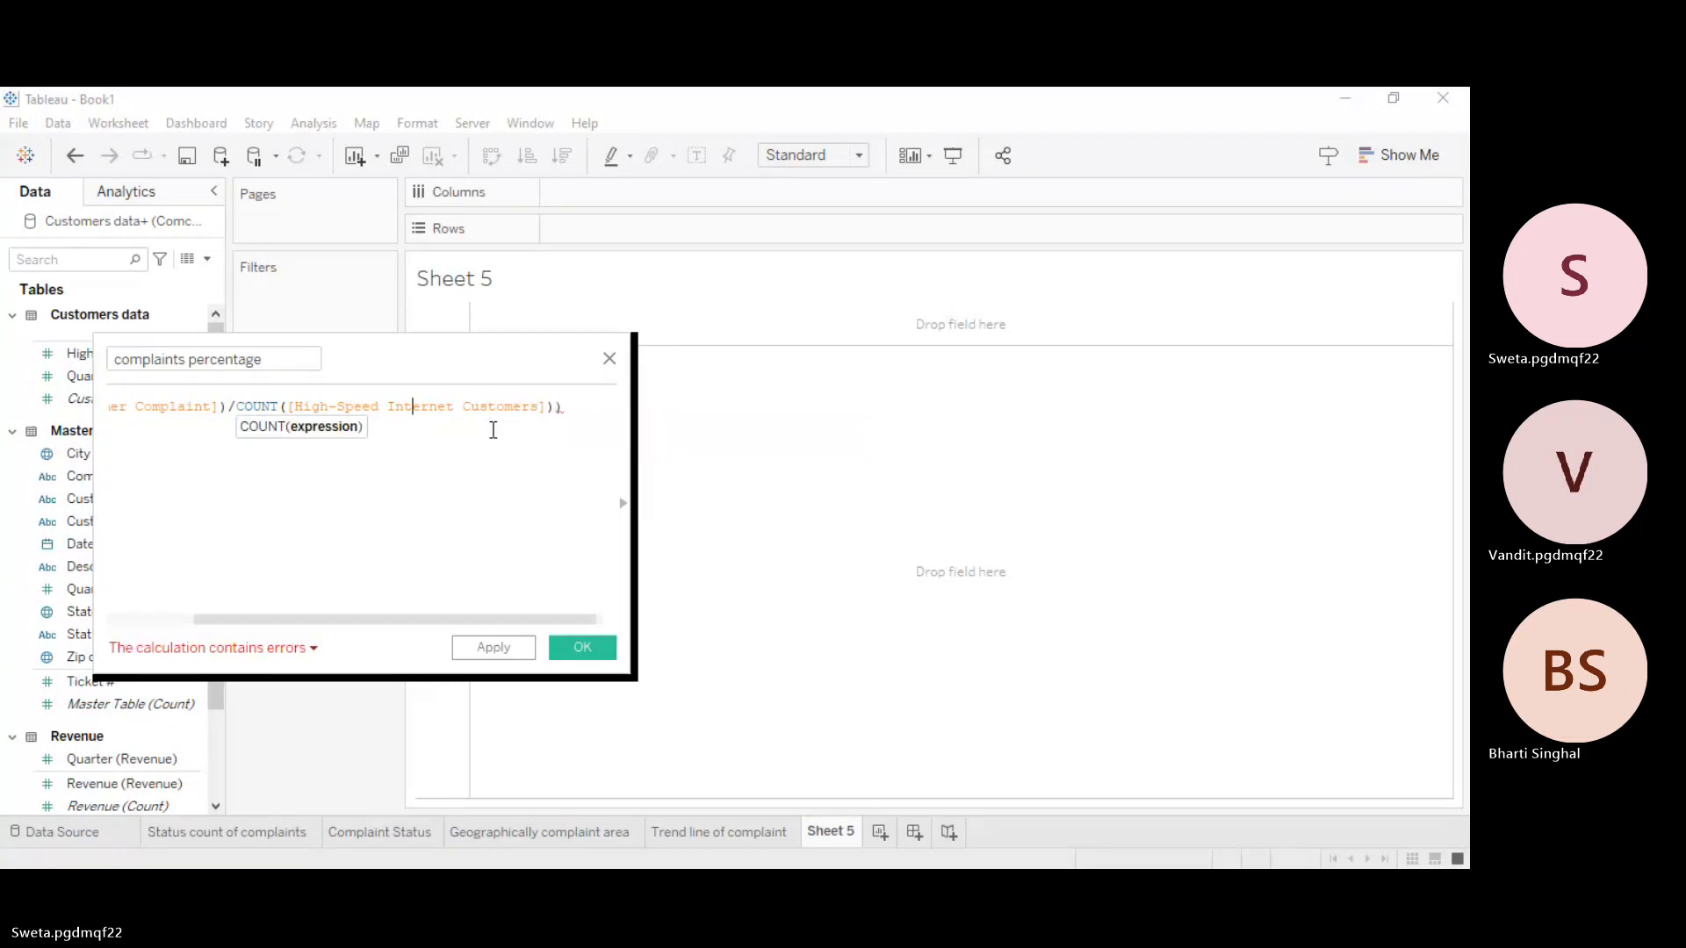
pyautogui.press('Left')
pyautogui.press('Left')
pyautogui.press('Left')
pyautogui.press('Left')
pyautogui.press('Left')
pyautogui.press('Left')
pyautogui.press('Left')
pyautogui.press('Left')
pyautogui.press('Left')
pyautogui.press('Left')
pyautogui.press('Left')
pyautogui.press('Left')
pyautogui.press('Left')
pyautogui.press('Left')
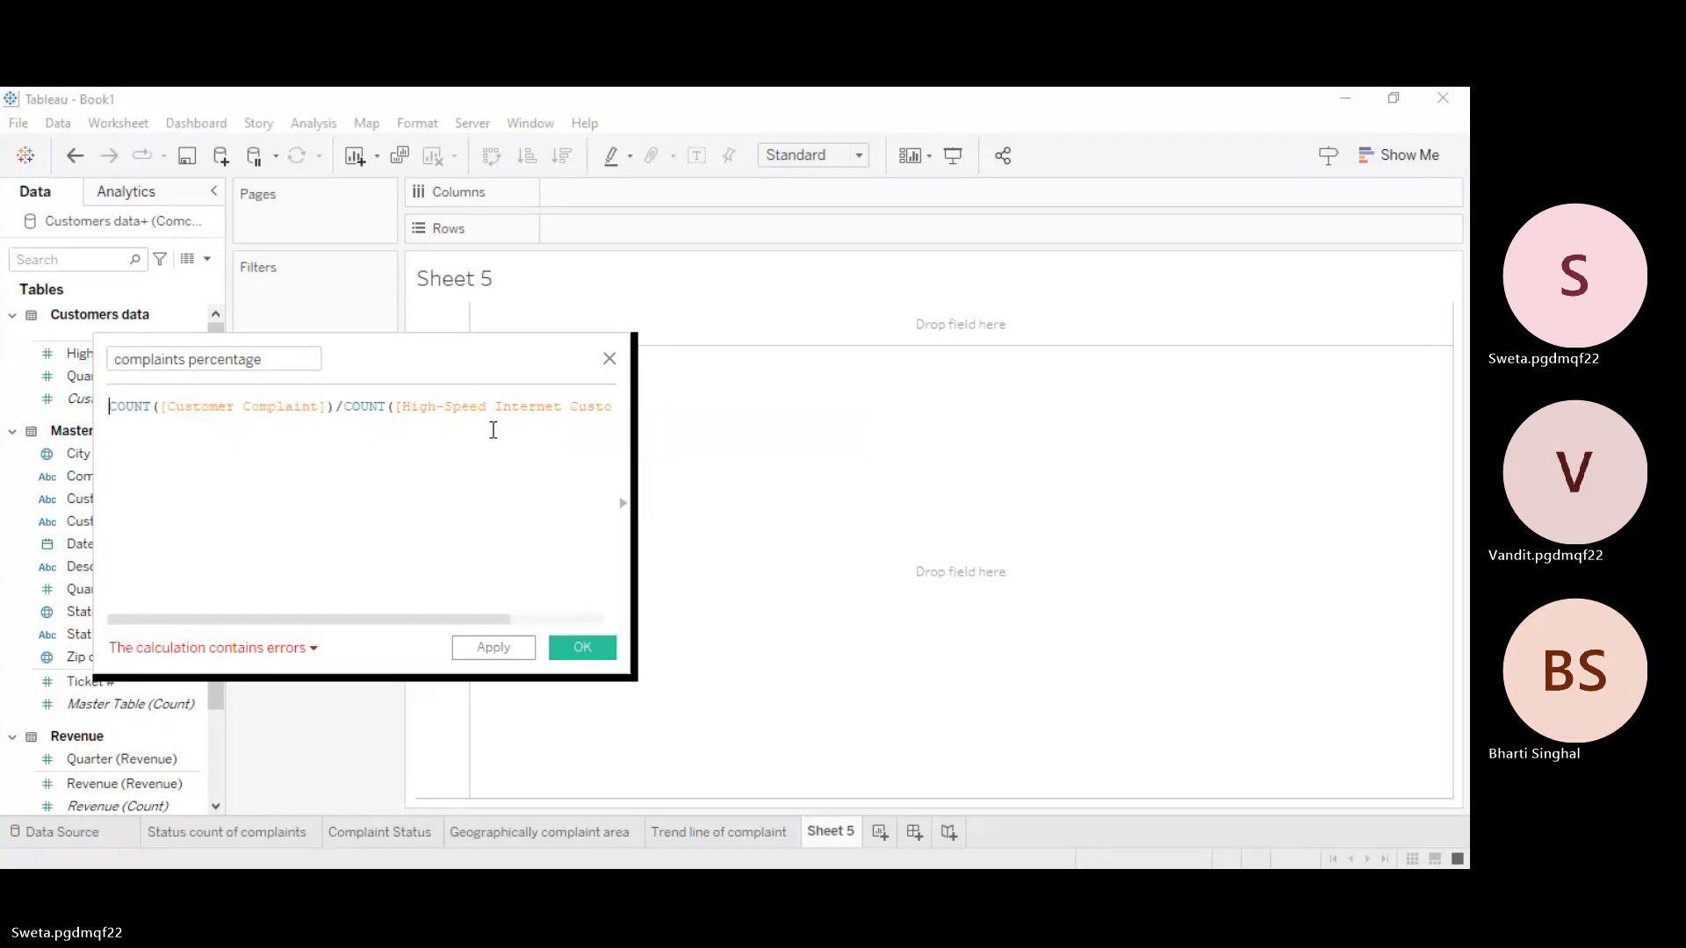
pyautogui.write('(')
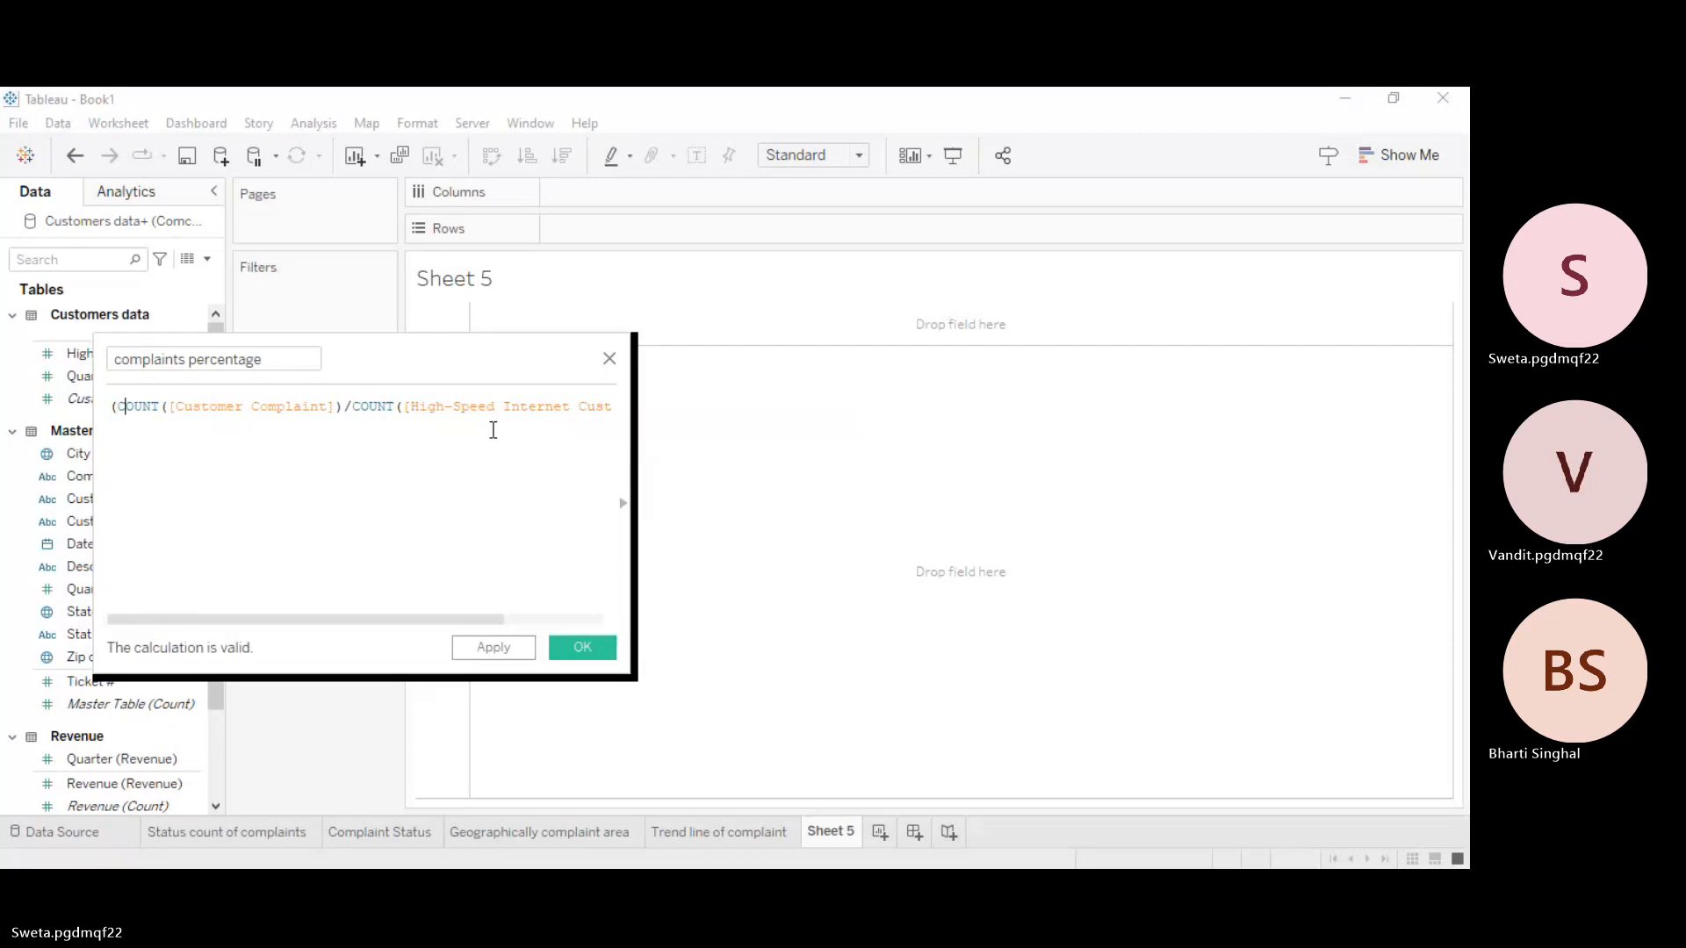
pyautogui.press('Right')
pyautogui.press('Right')
pyautogui.press('Right')
pyautogui.press('Right')
pyautogui.press('Right')
pyautogui.press('Right')
pyautogui.press('Right')
pyautogui.press('Right')
pyautogui.press('Right')
pyautogui.press('Right')
pyautogui.press('Right')
pyautogui.press('Right')
pyautogui.press('Right')
pyautogui.press('Right')
pyautogui.press('Right')
pyautogui.press('Right')
pyautogui.press('Right')
pyautogui.press('Right')
pyautogui.press('Right')
pyautogui.press('Right')
pyautogui.press('Right')
pyautogui.press('Right')
pyautogui.press('Right')
pyautogui.press('Right')
pyautogui.press('Right')
pyautogui.press('Right')
pyautogui.press('Right')
pyautogui.press('Right')
pyautogui.press('Right')
pyautogui.press('Right')
pyautogui.press('Right')
pyautogui.press('Right')
pyautogui.press('Right')
pyautogui.press('Right')
pyautogui.press('Right')
pyautogui.press('Right')
pyautogui.press('Right')
pyautogui.press('Right')
pyautogui.press('Right')
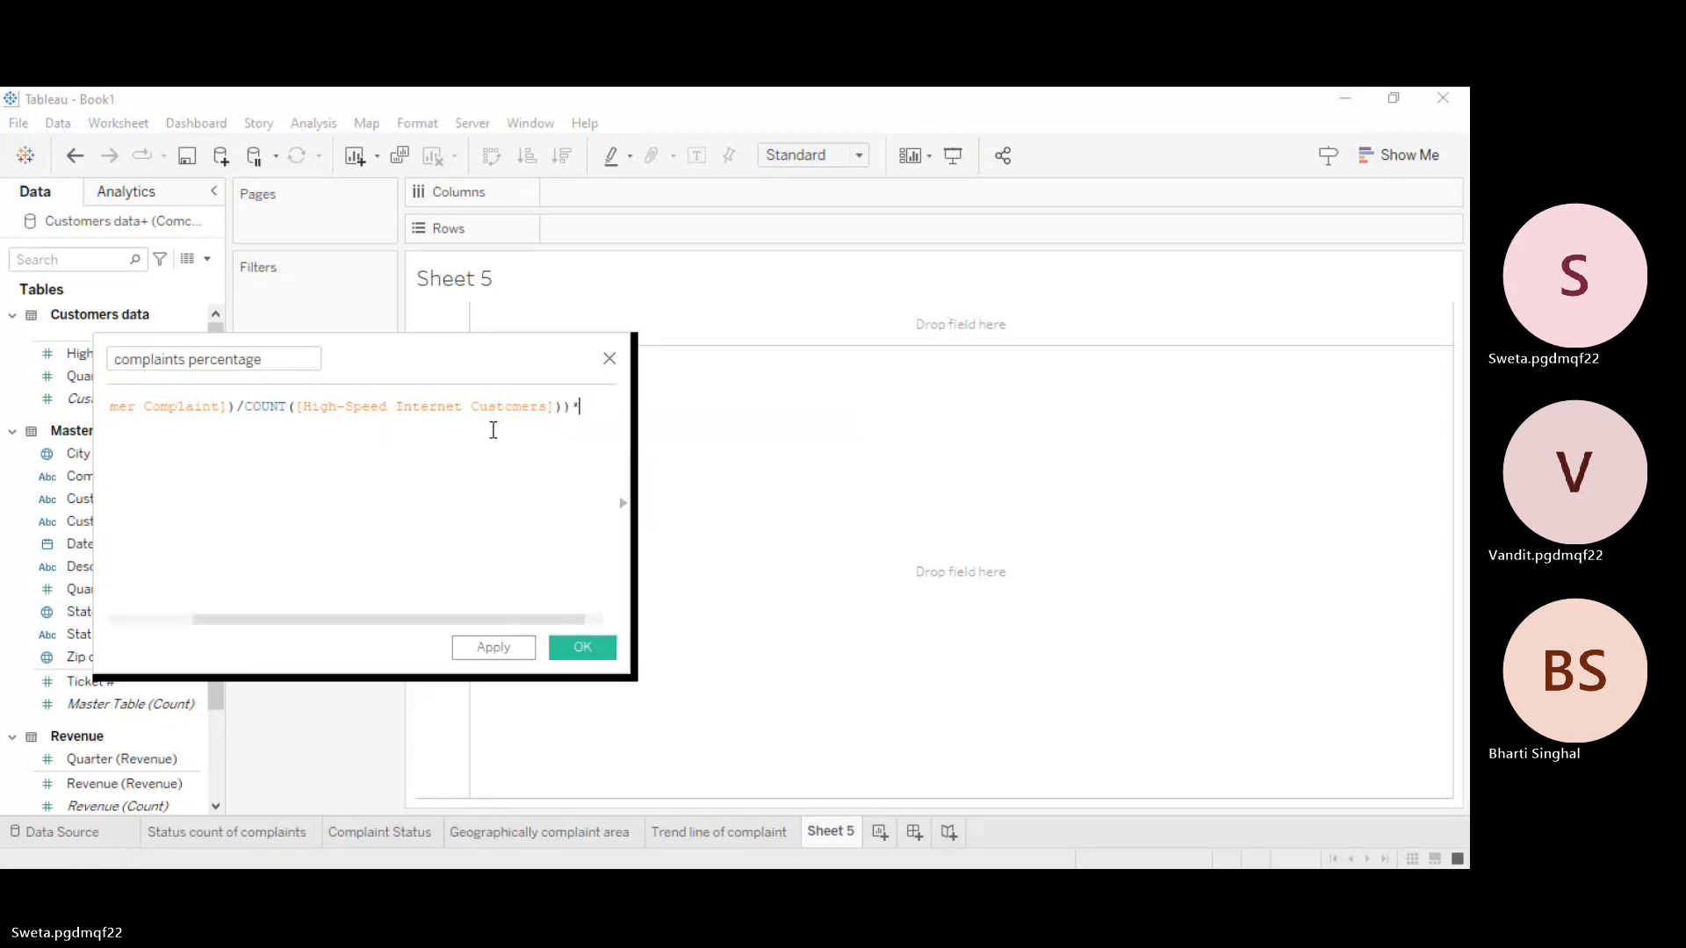
pyautogui.write('*100')
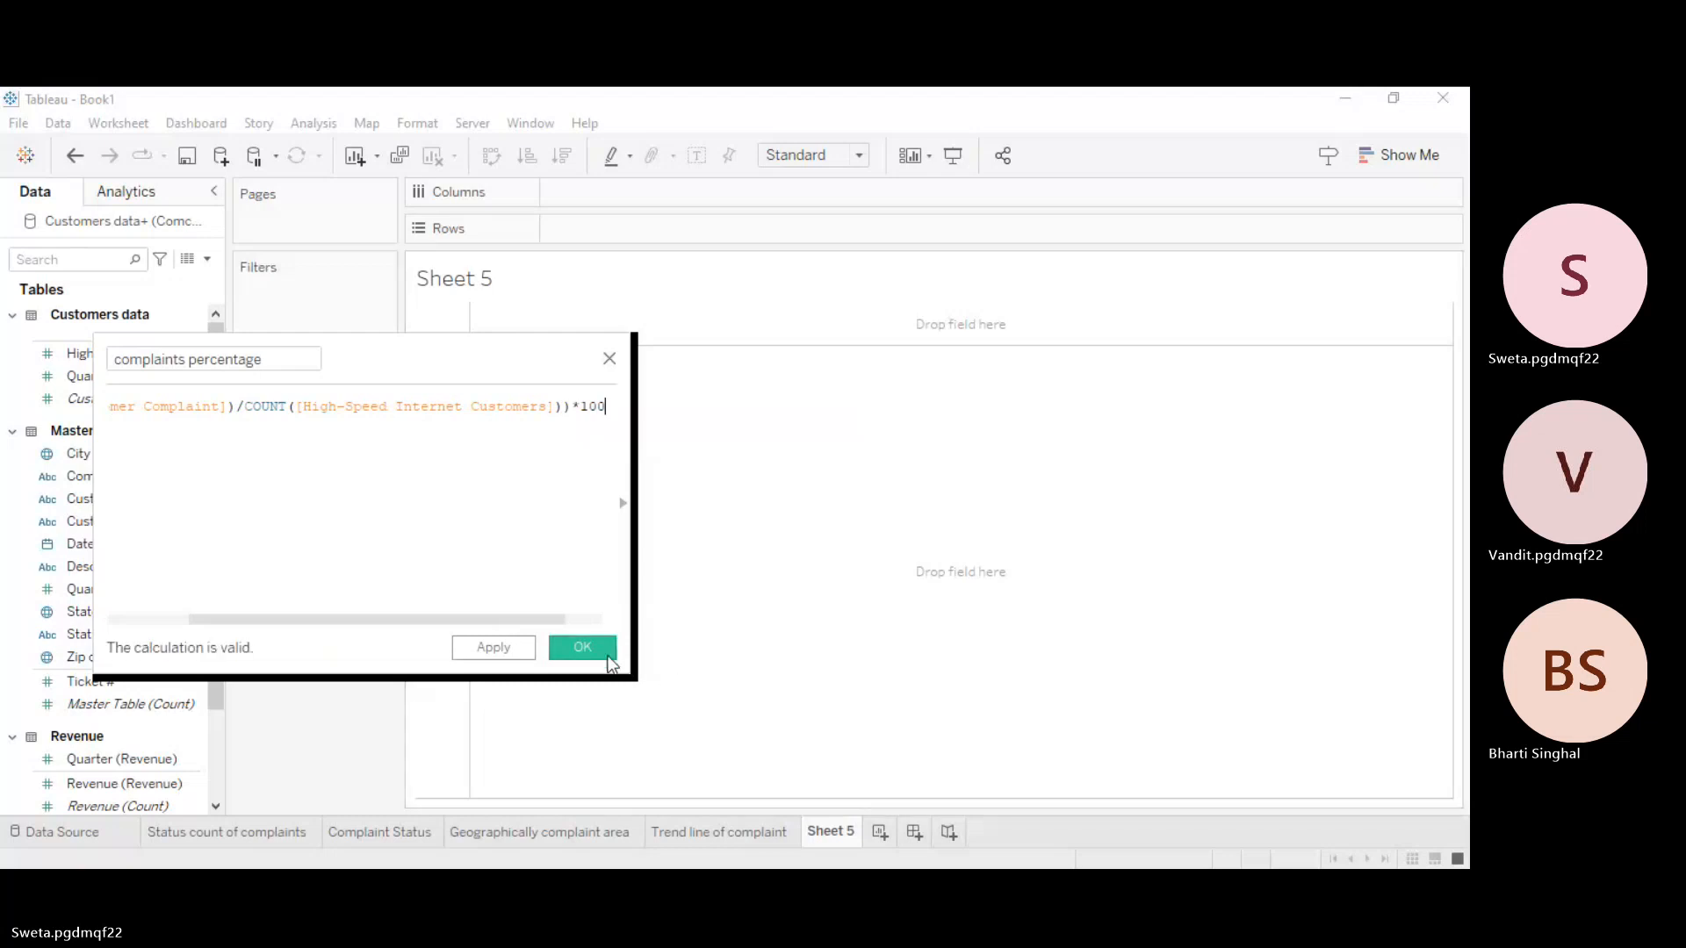
pyautogui.click(595, 646)
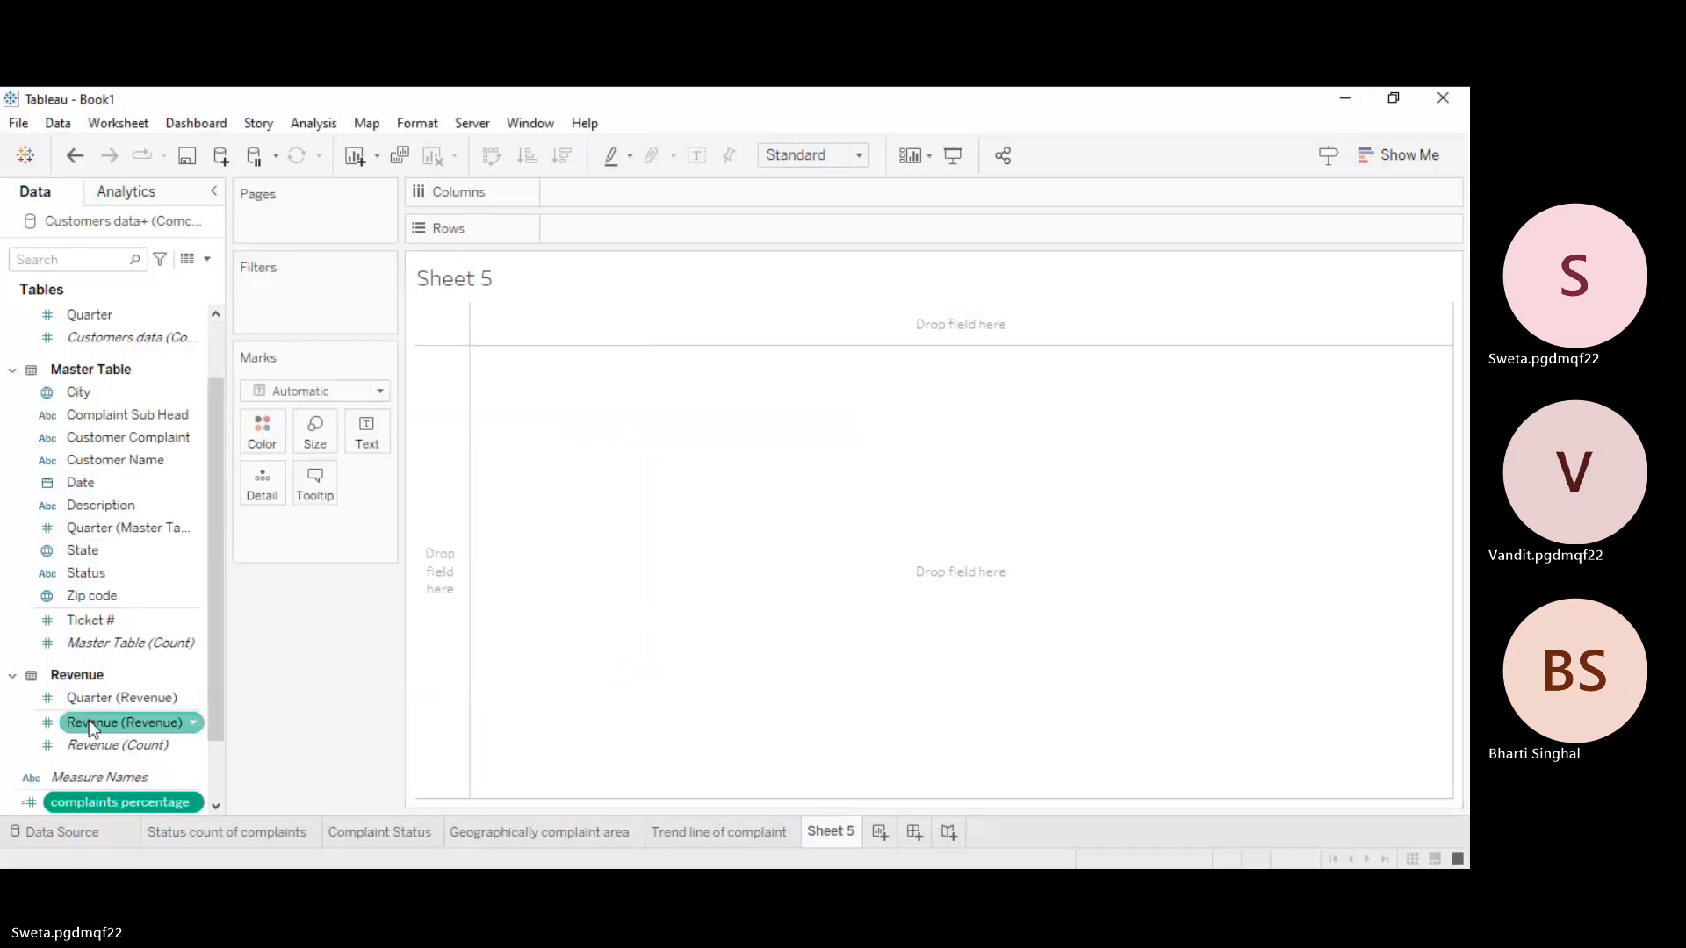
# Step: Add complaints percentage to the Sheet 5 view and display it as a text table
pyautogui.doubleClick(119, 803)
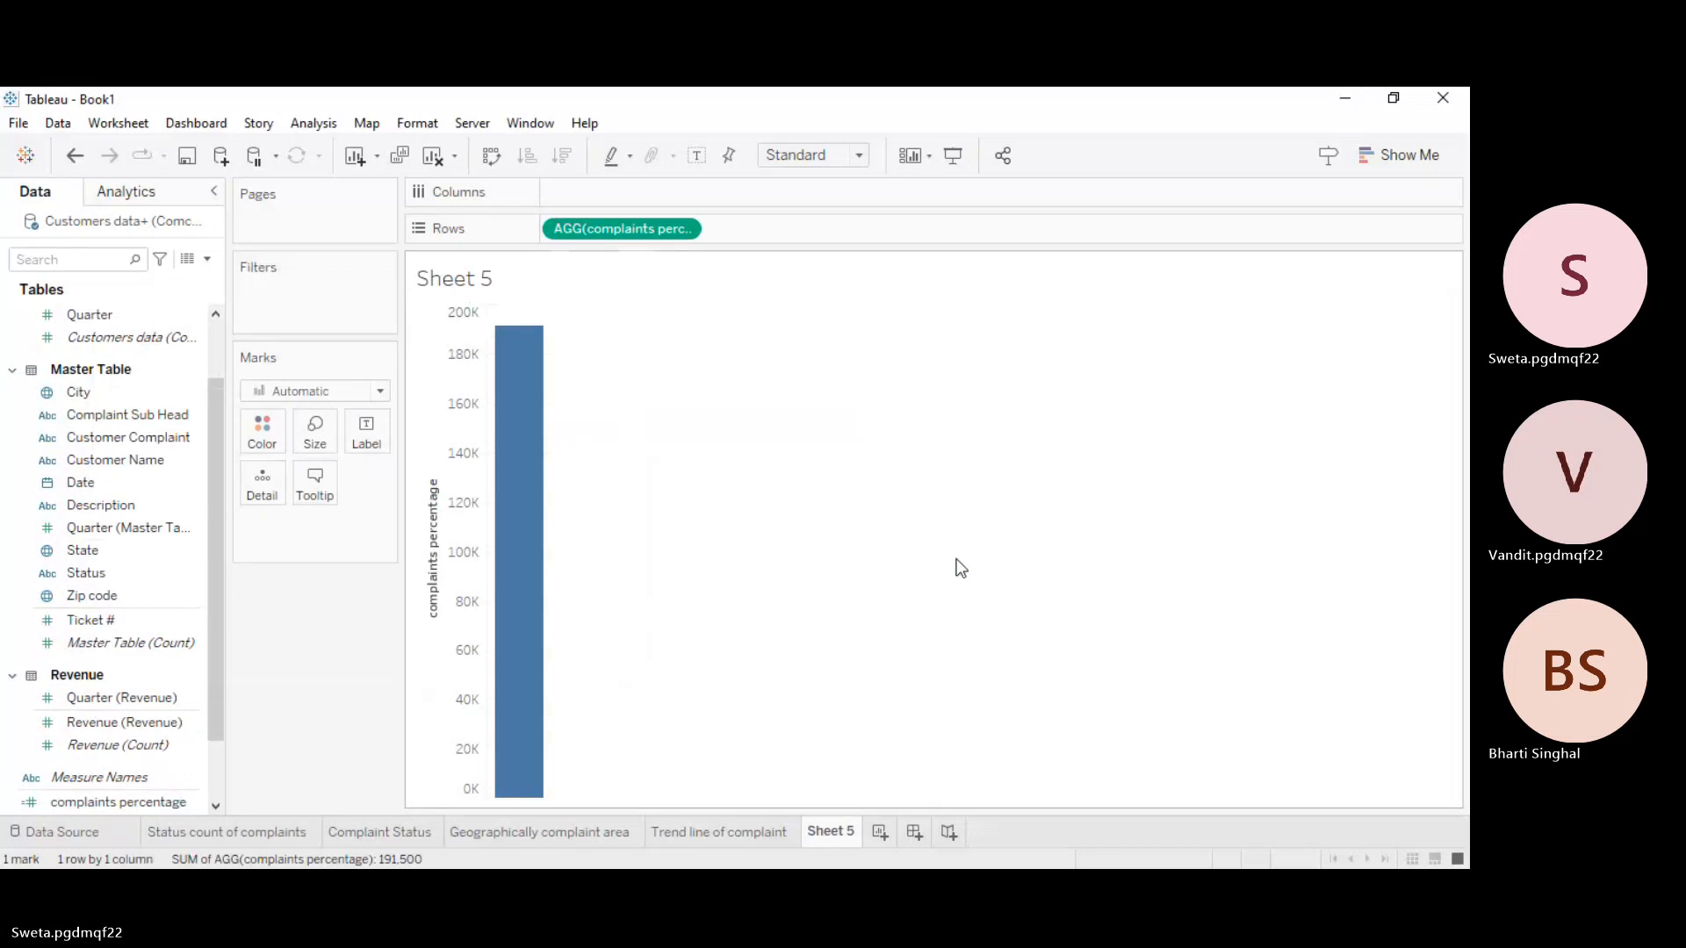
pyautogui.click(1420, 160)
pyautogui.click(1296, 216)
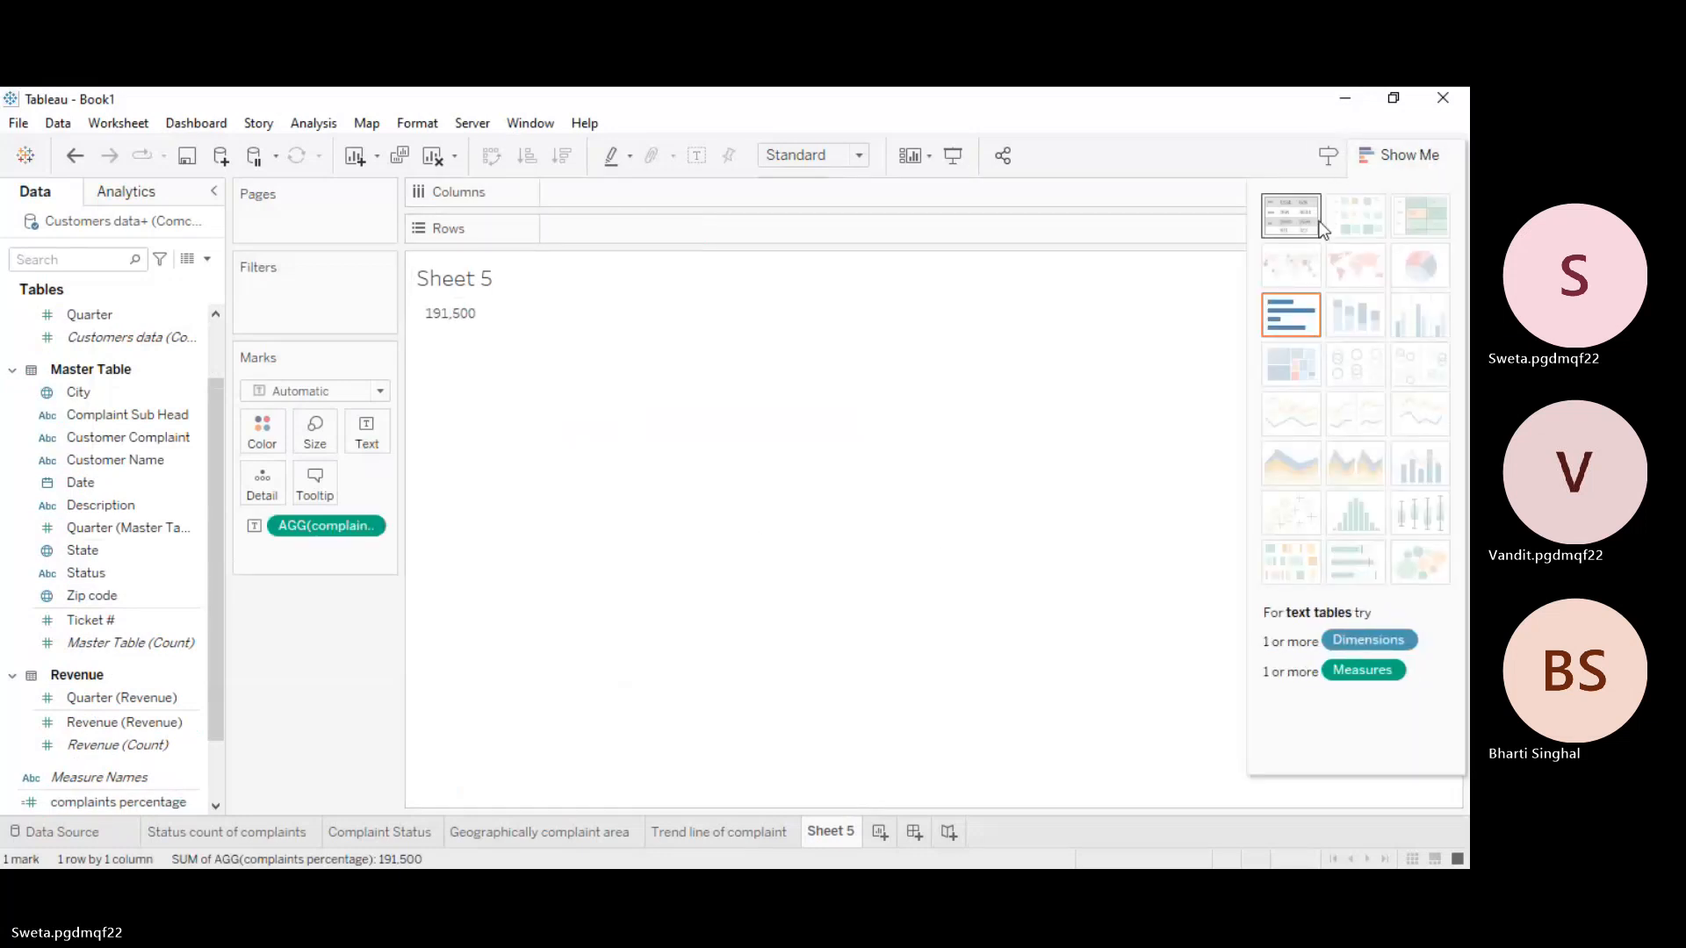
pyautogui.click(1405, 160)
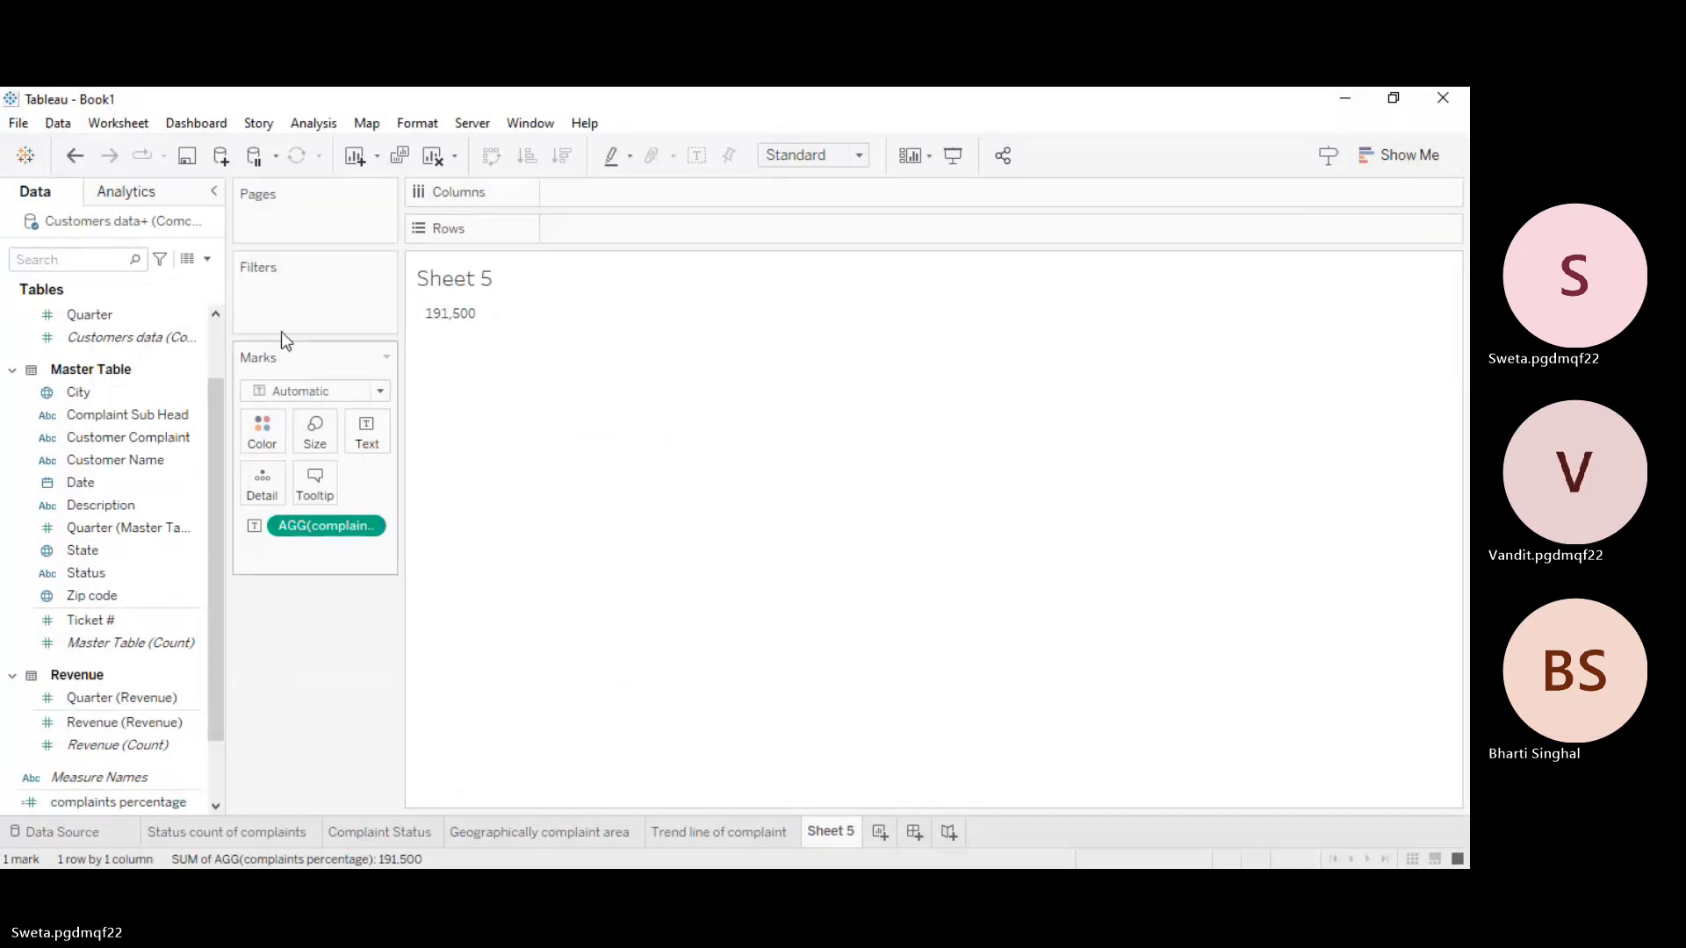
# Step: Reopen the complaints percentage calculation and remove the COUNT function in front of [High-Speed Internet Customers]
pyautogui.click(181, 803)
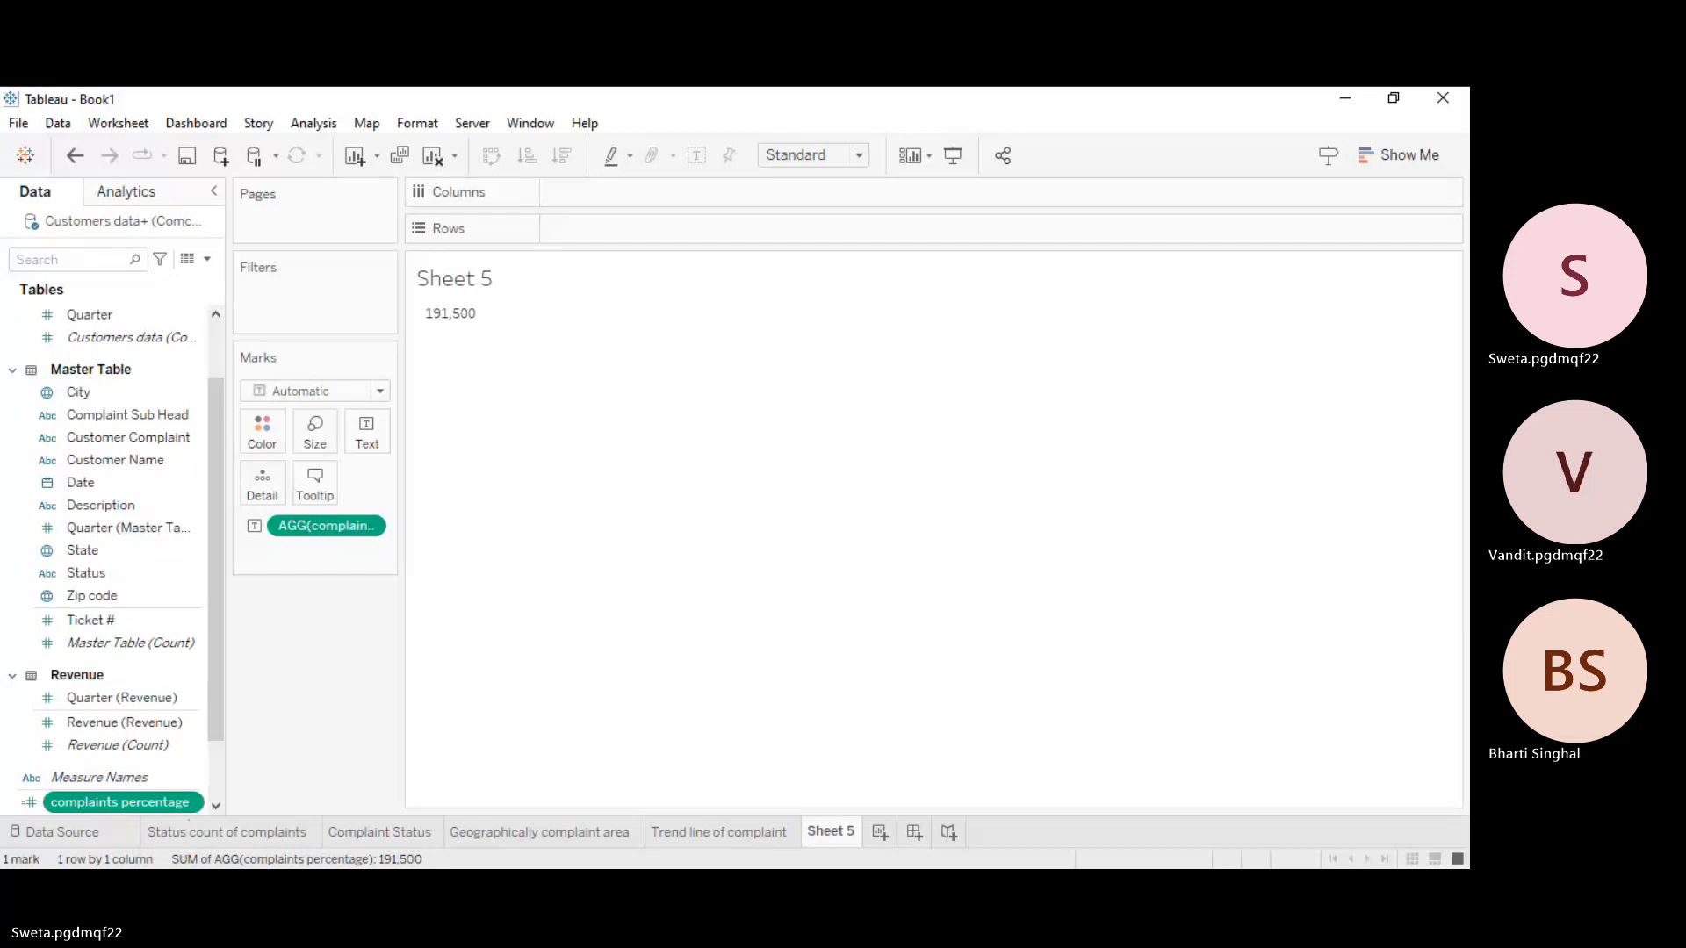
pyautogui.click(296, 440)
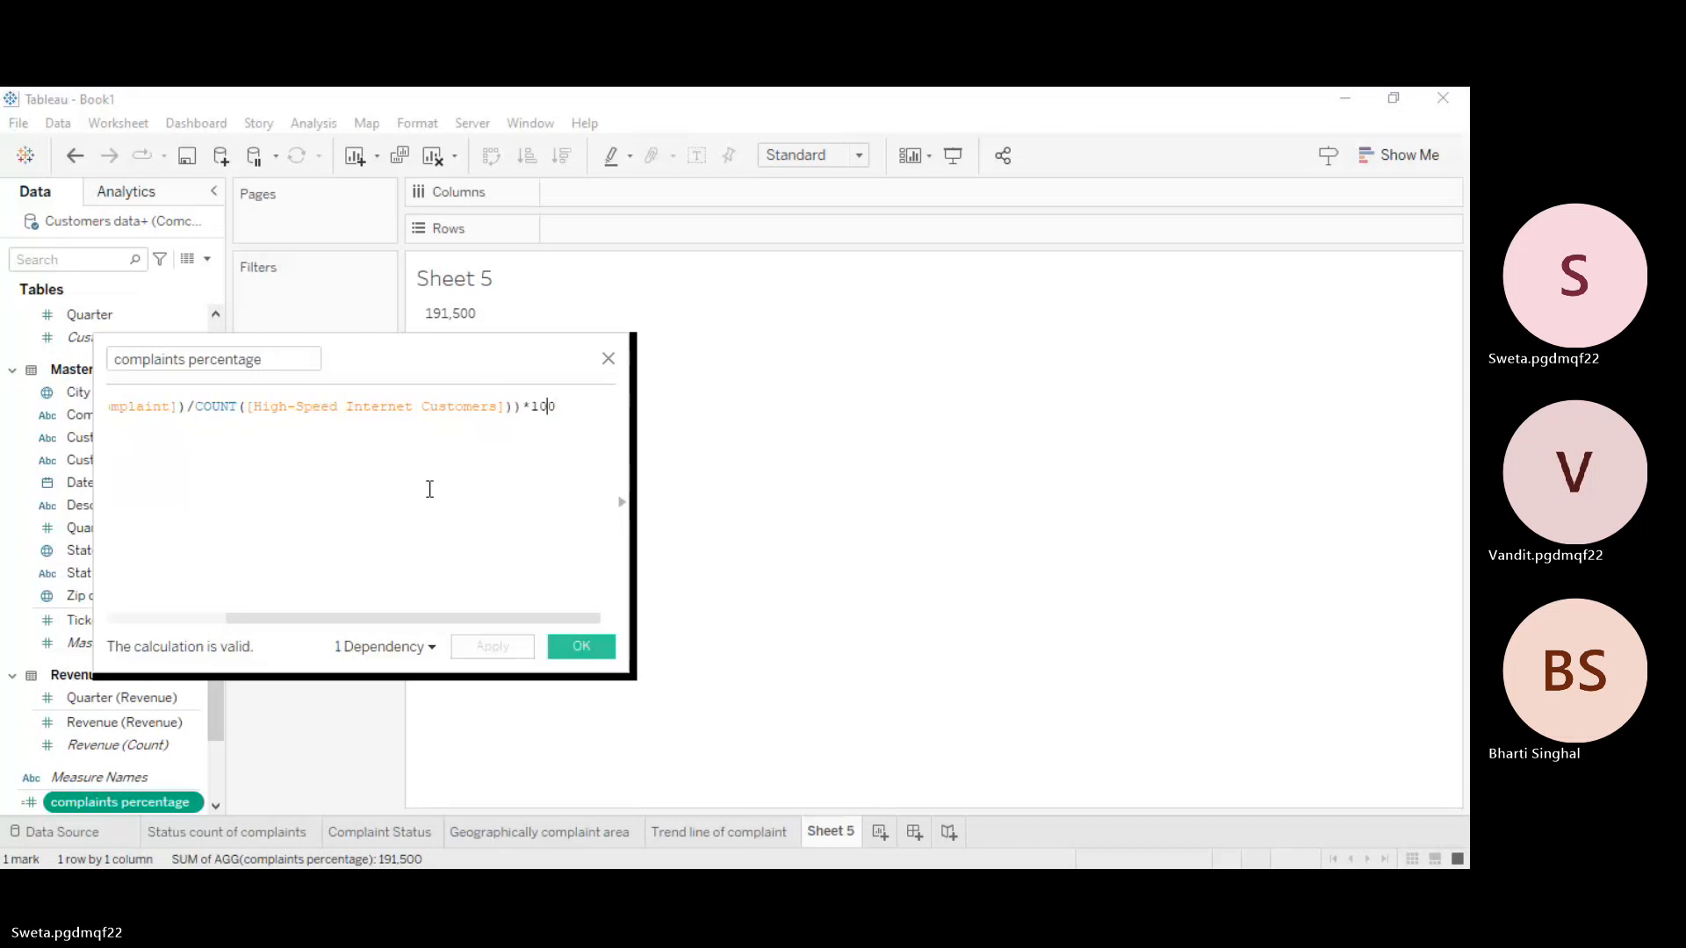
pyautogui.click(430, 490)
pyautogui.press('Left')
pyautogui.press('Left')
pyautogui.press('Left')
pyautogui.press('Left')
pyautogui.press('Left')
pyautogui.press('Left')
pyautogui.press('Left')
pyautogui.press('Left')
pyautogui.press('Left')
pyautogui.press('Left')
pyautogui.press('Right')
pyautogui.press('Right')
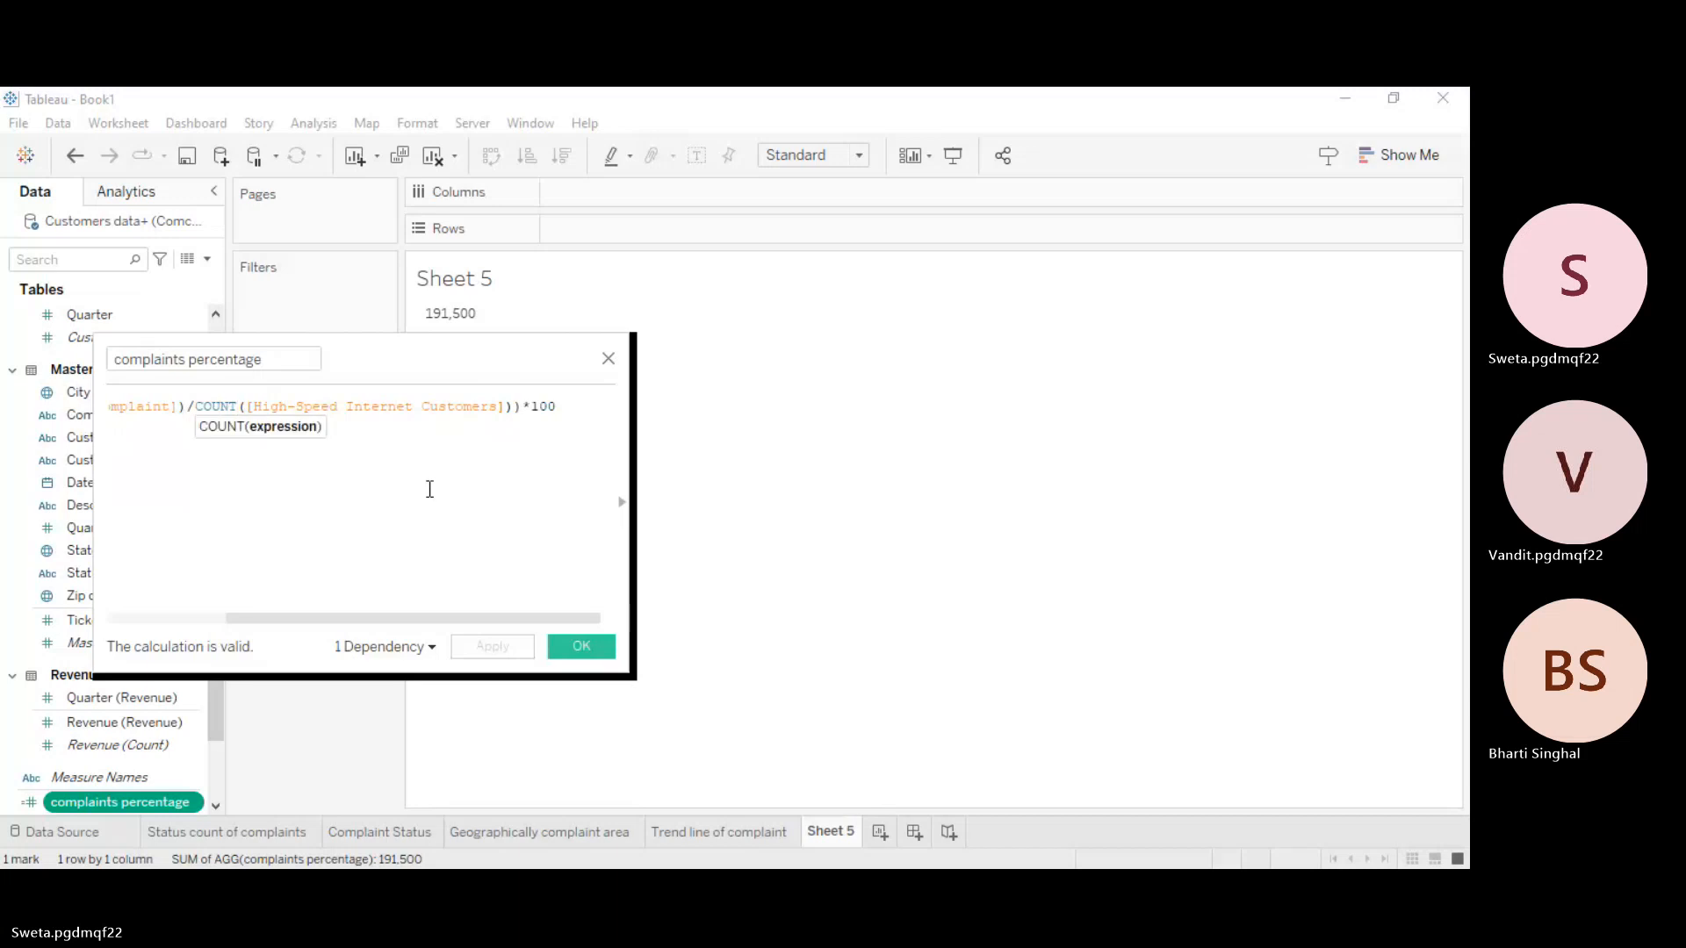
pyautogui.press('BackSpace')
pyautogui.press('BackSpace')
pyautogui.press('BackSpace')
pyautogui.press('BackSpace')
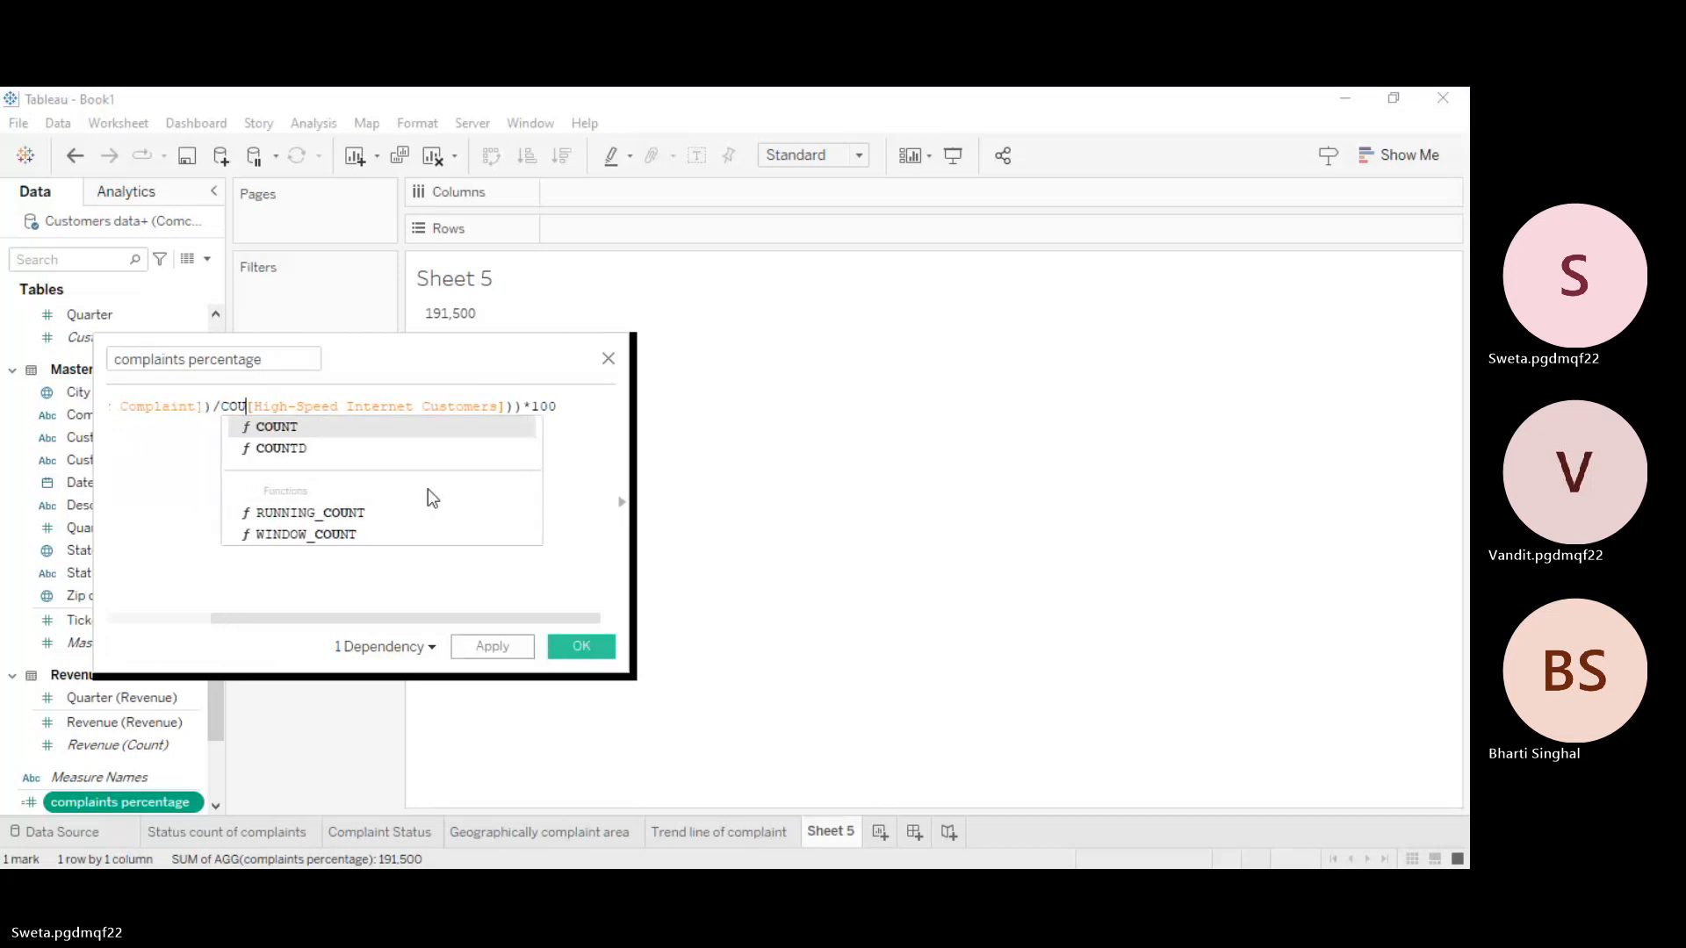
pyautogui.press('BackSpace')
pyautogui.press('BackSpace')
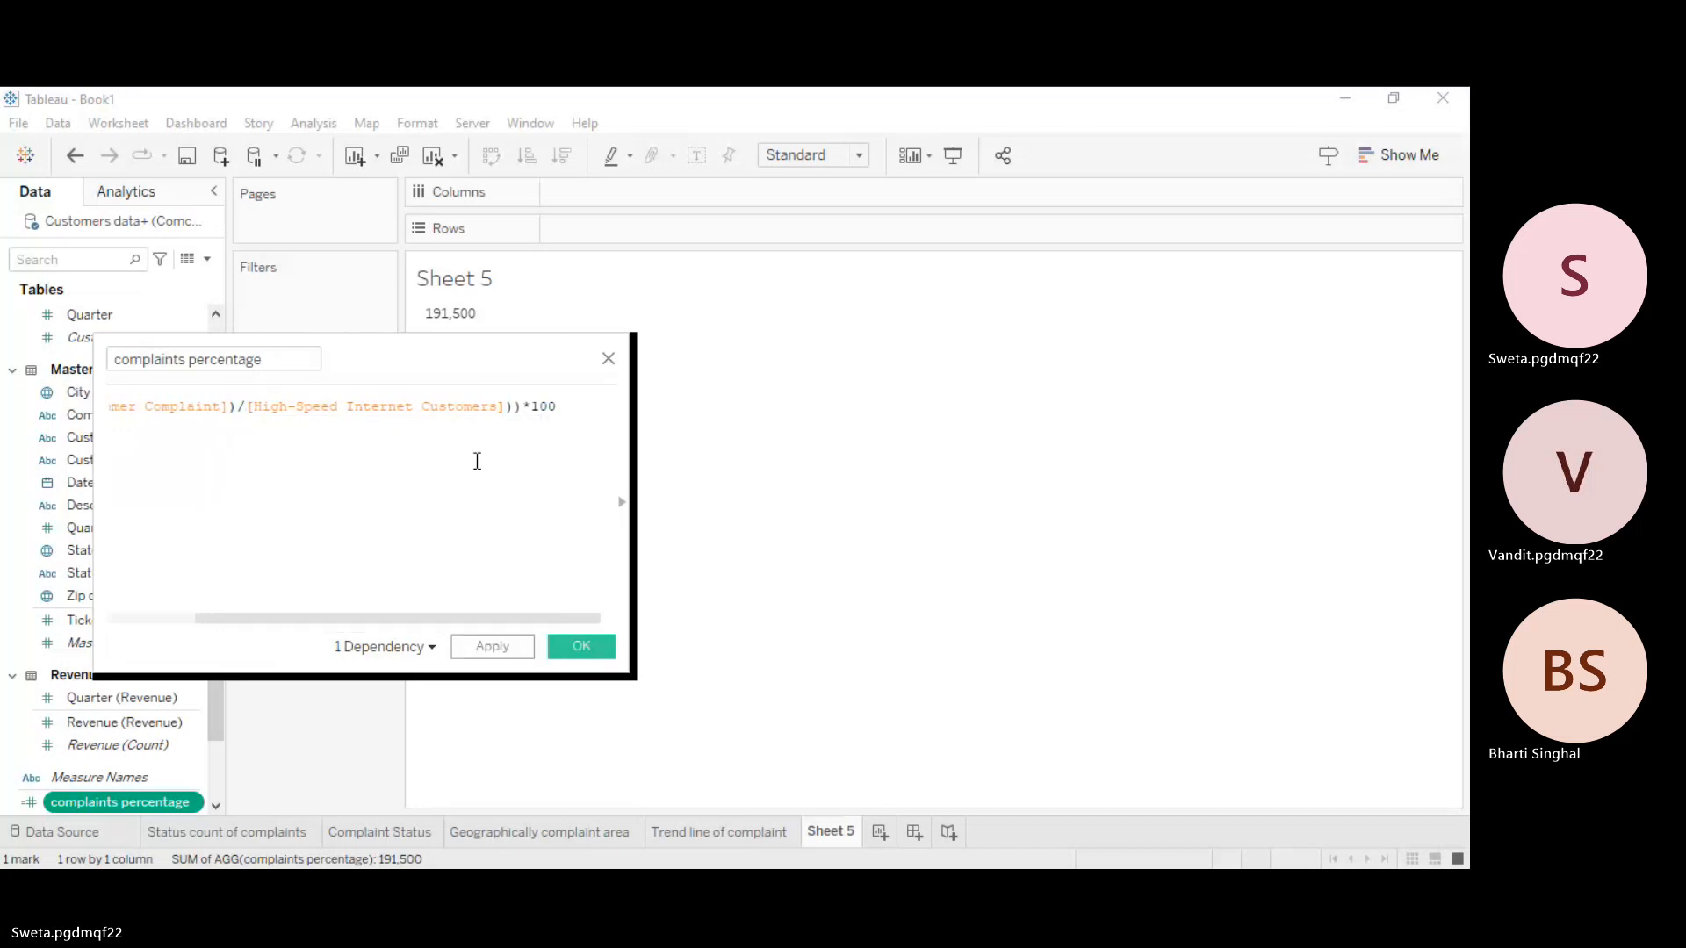
# Step: Try to rebalance the parentheses around [High-Speed Internet Customers] in the complaints percentage formula
pyautogui.click(524, 409)
pyautogui.press('BackSpace')
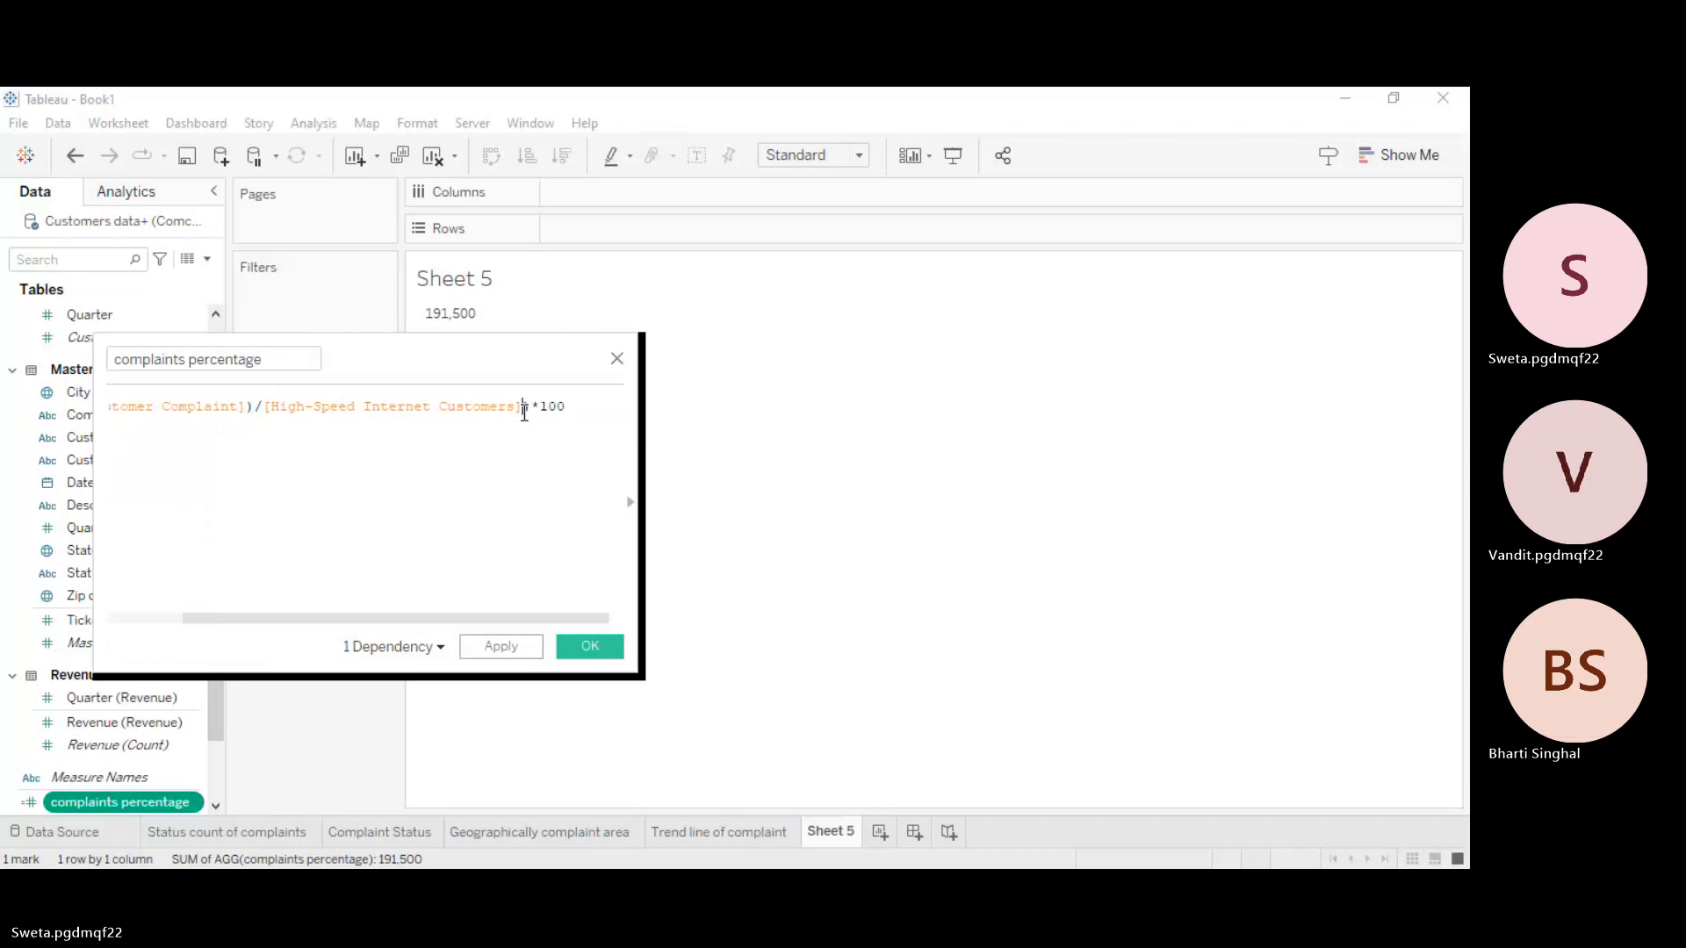
pyautogui.write(')')
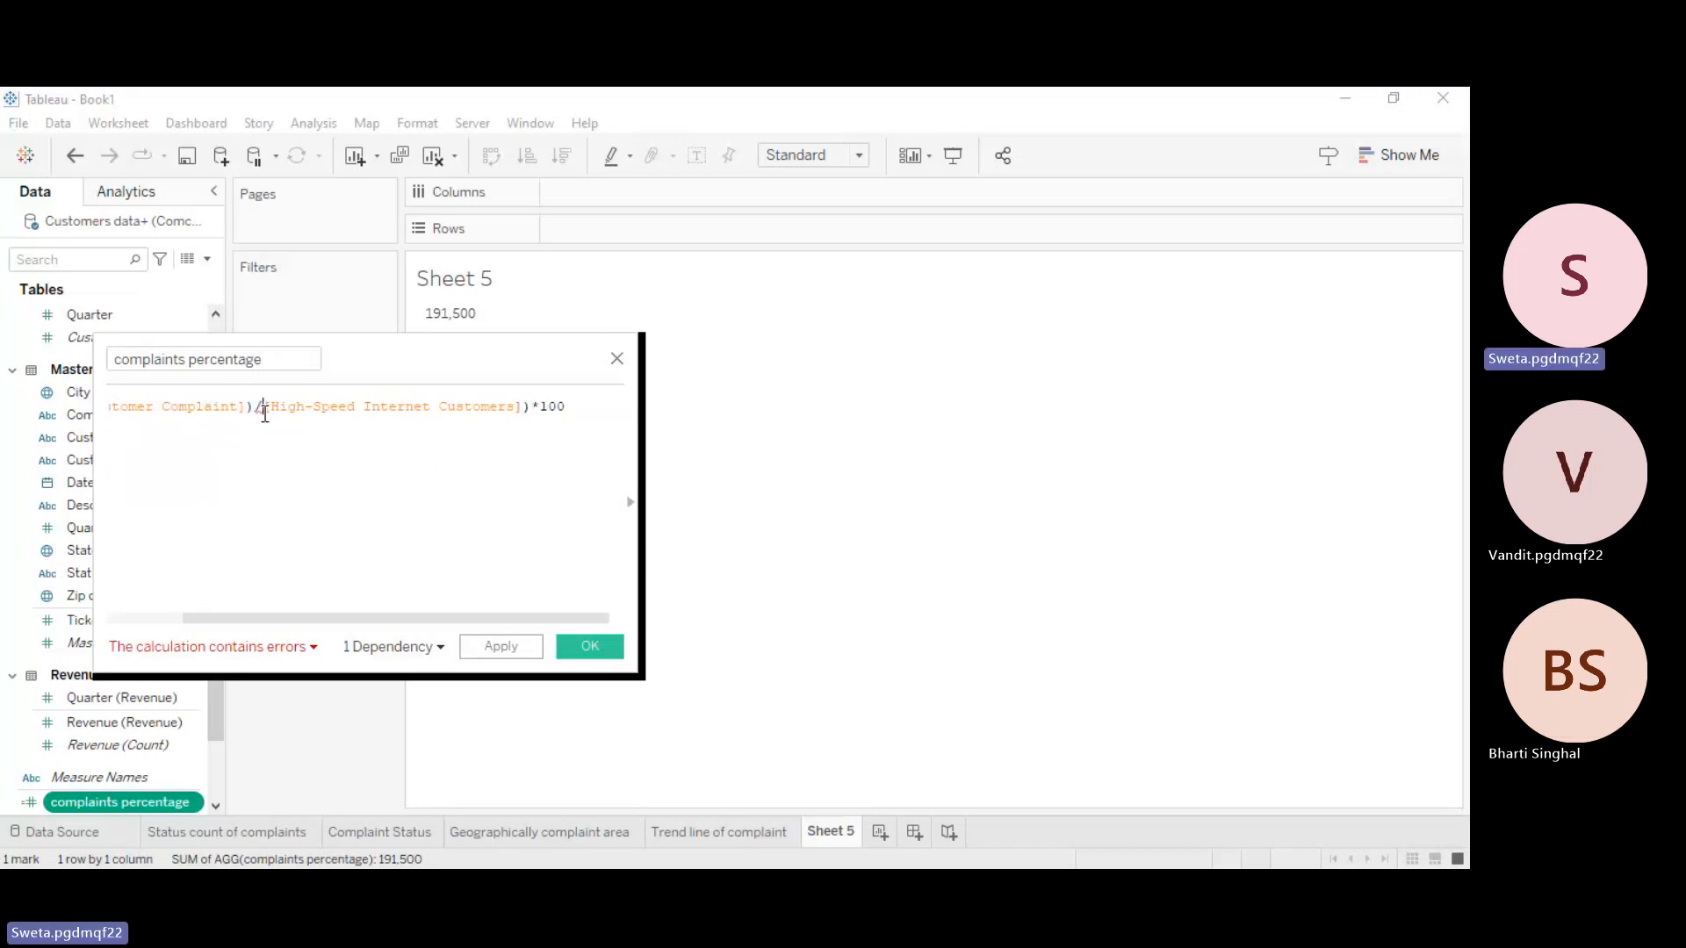
pyautogui.write('(')
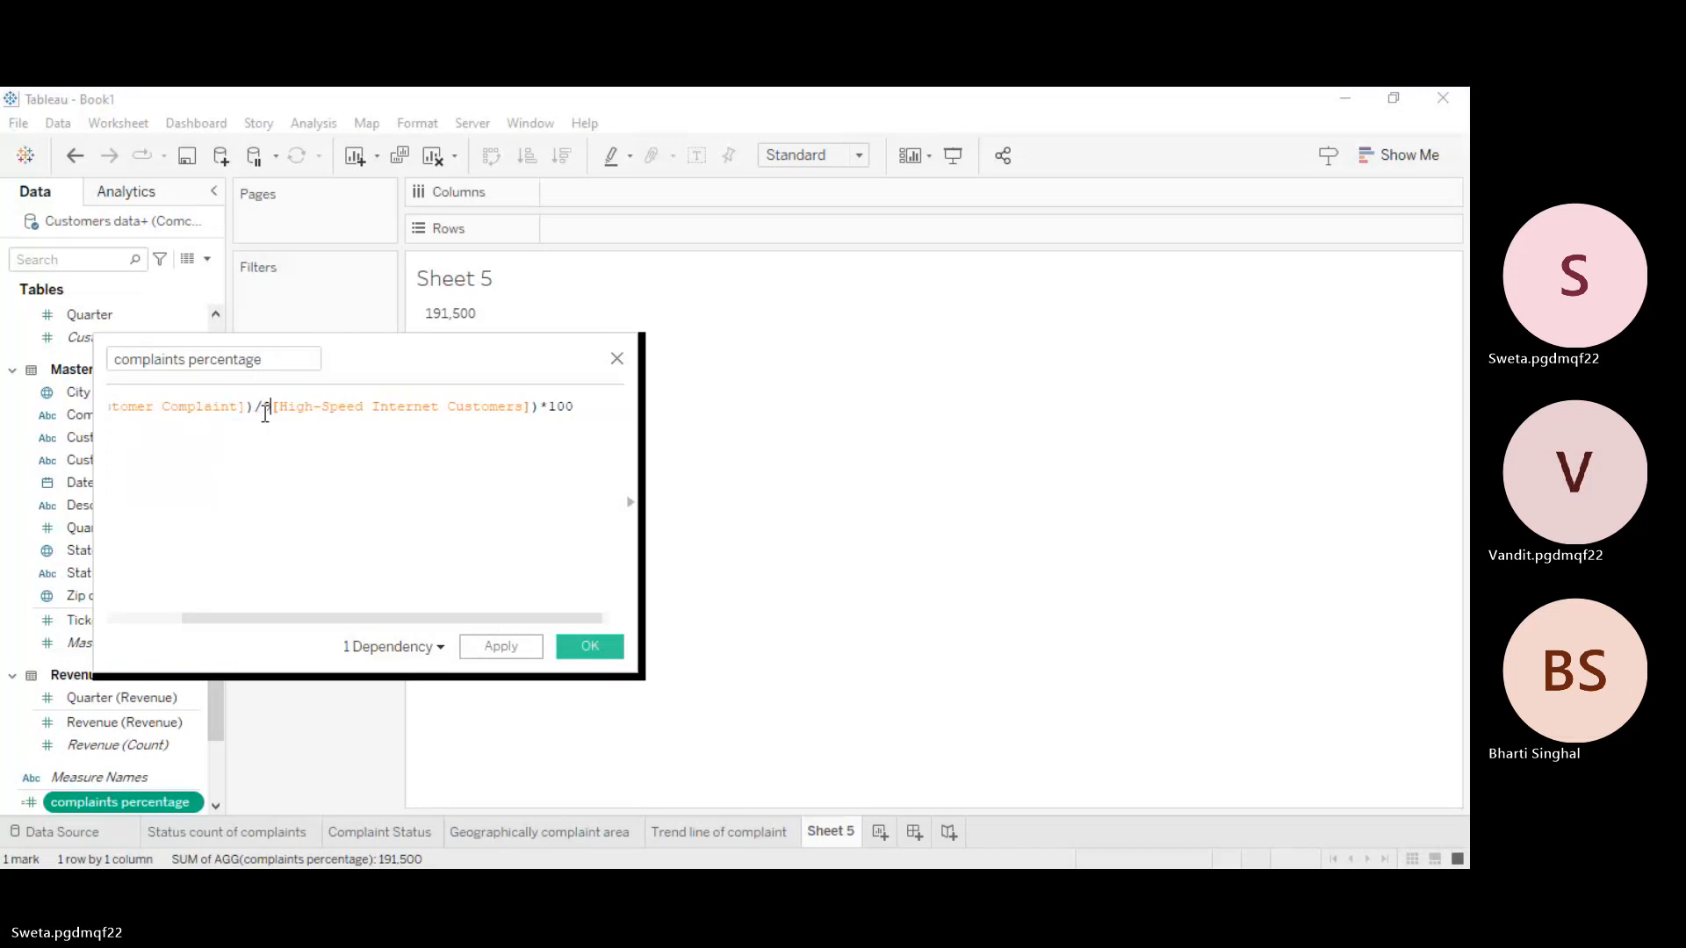
pyautogui.press('BackSpace')
pyautogui.write('(')
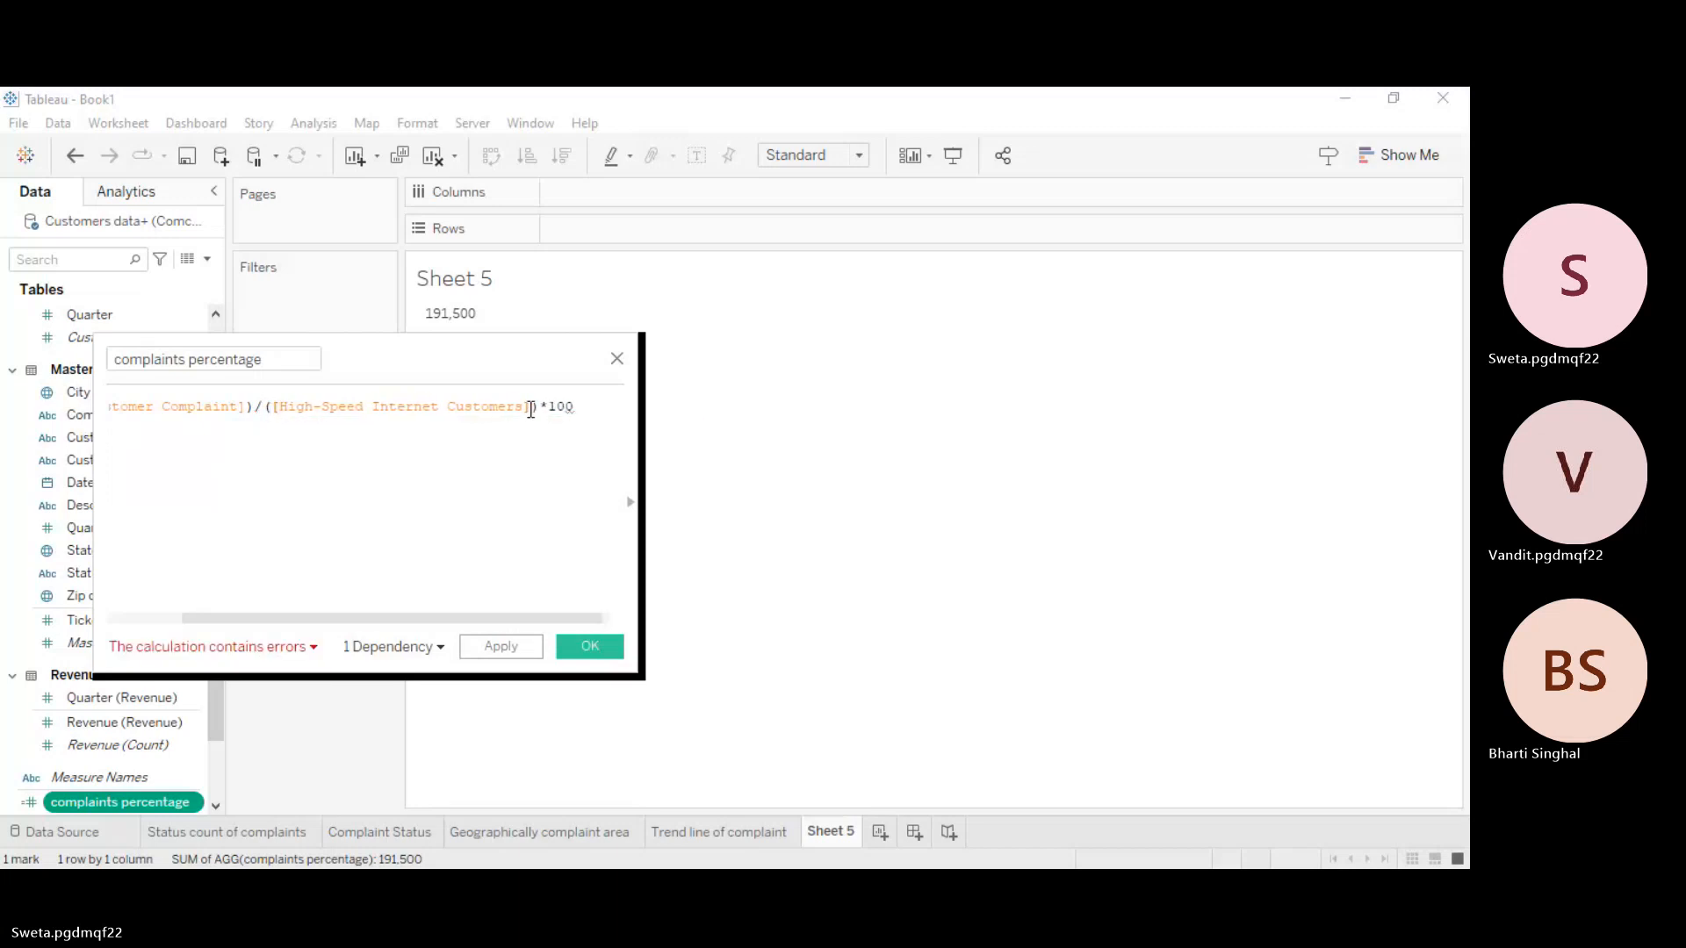
pyautogui.click(543, 412)
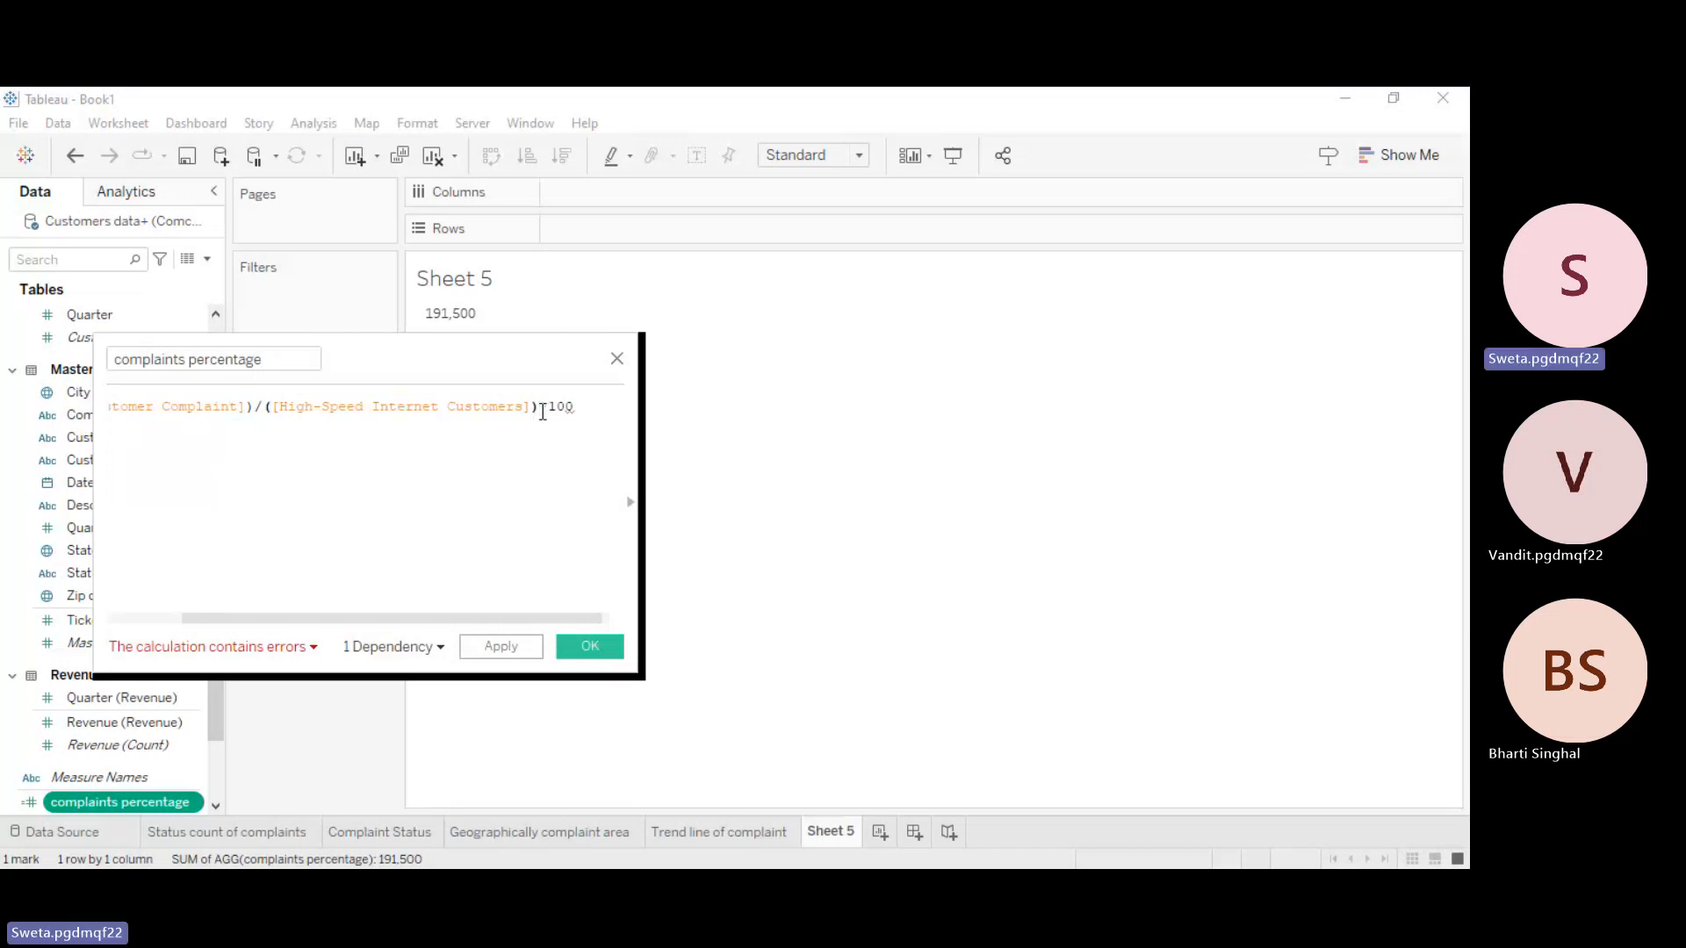
pyautogui.write('*')
pyautogui.write(')')
pyautogui.press('BackSpace')
# Step: Undo the parenthesis edits, restore COUNT around [High-Speed Internet Customers], and close the calculation without saving
pyautogui.hotkey('ctrl', 'z')
pyautogui.hotkey('ctrl', 'z')
pyautogui.hotkey('ctrl', 'z')
pyautogui.hotkey('ctrl', 'z')
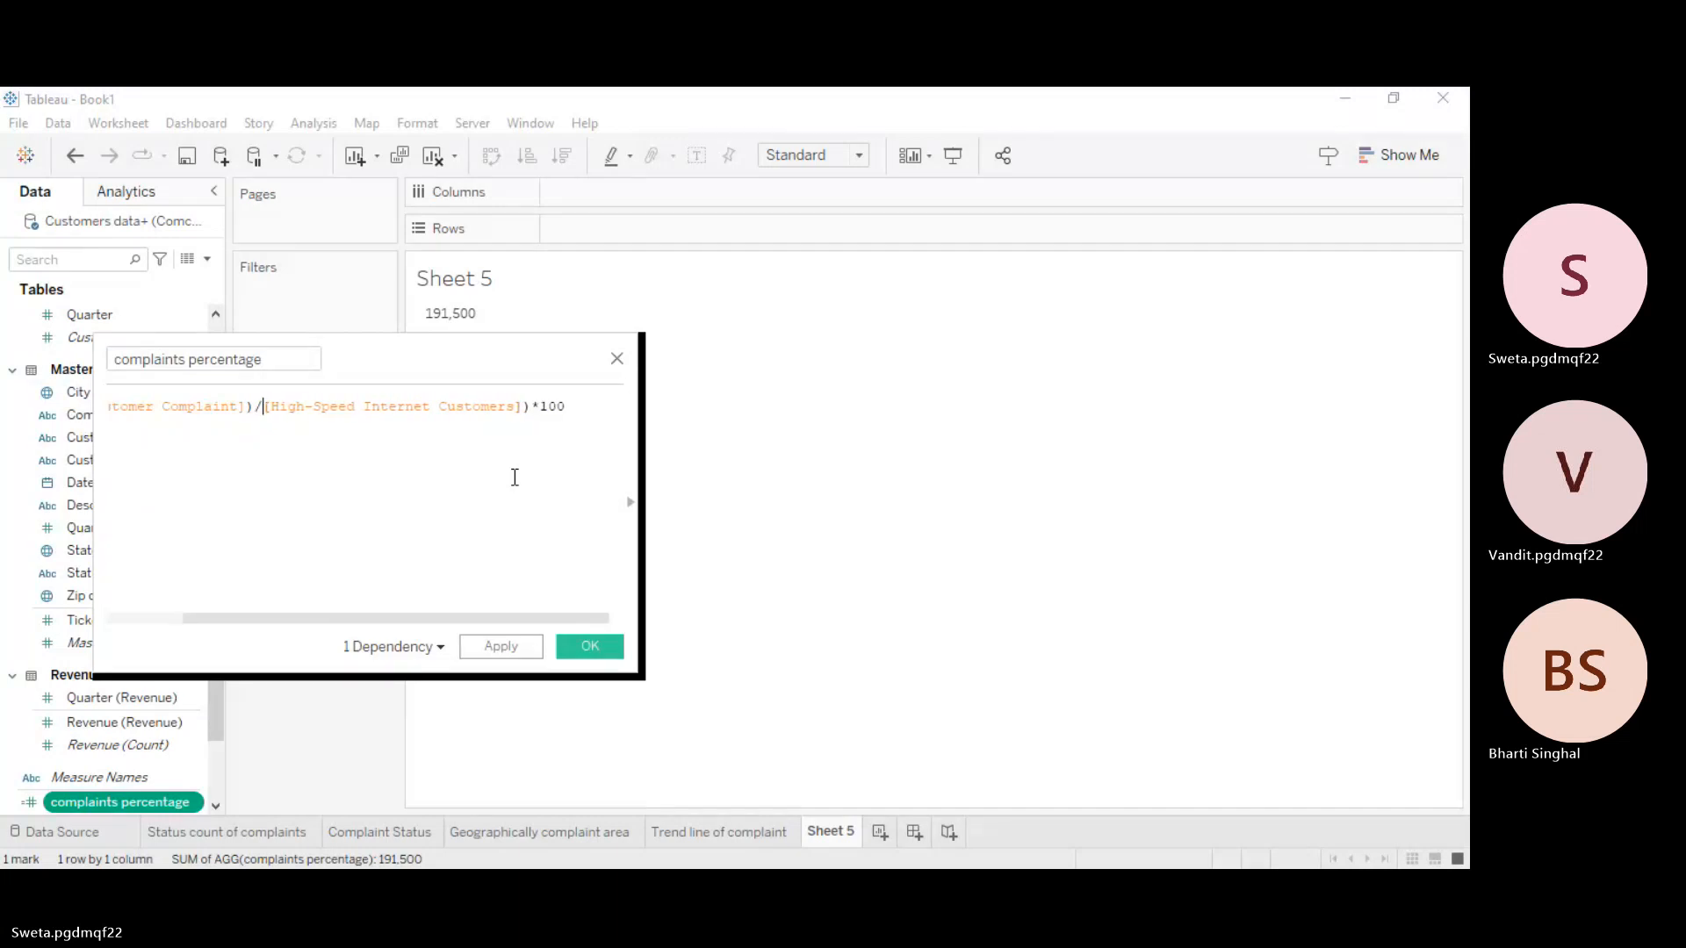
pyautogui.write('COUNT(')
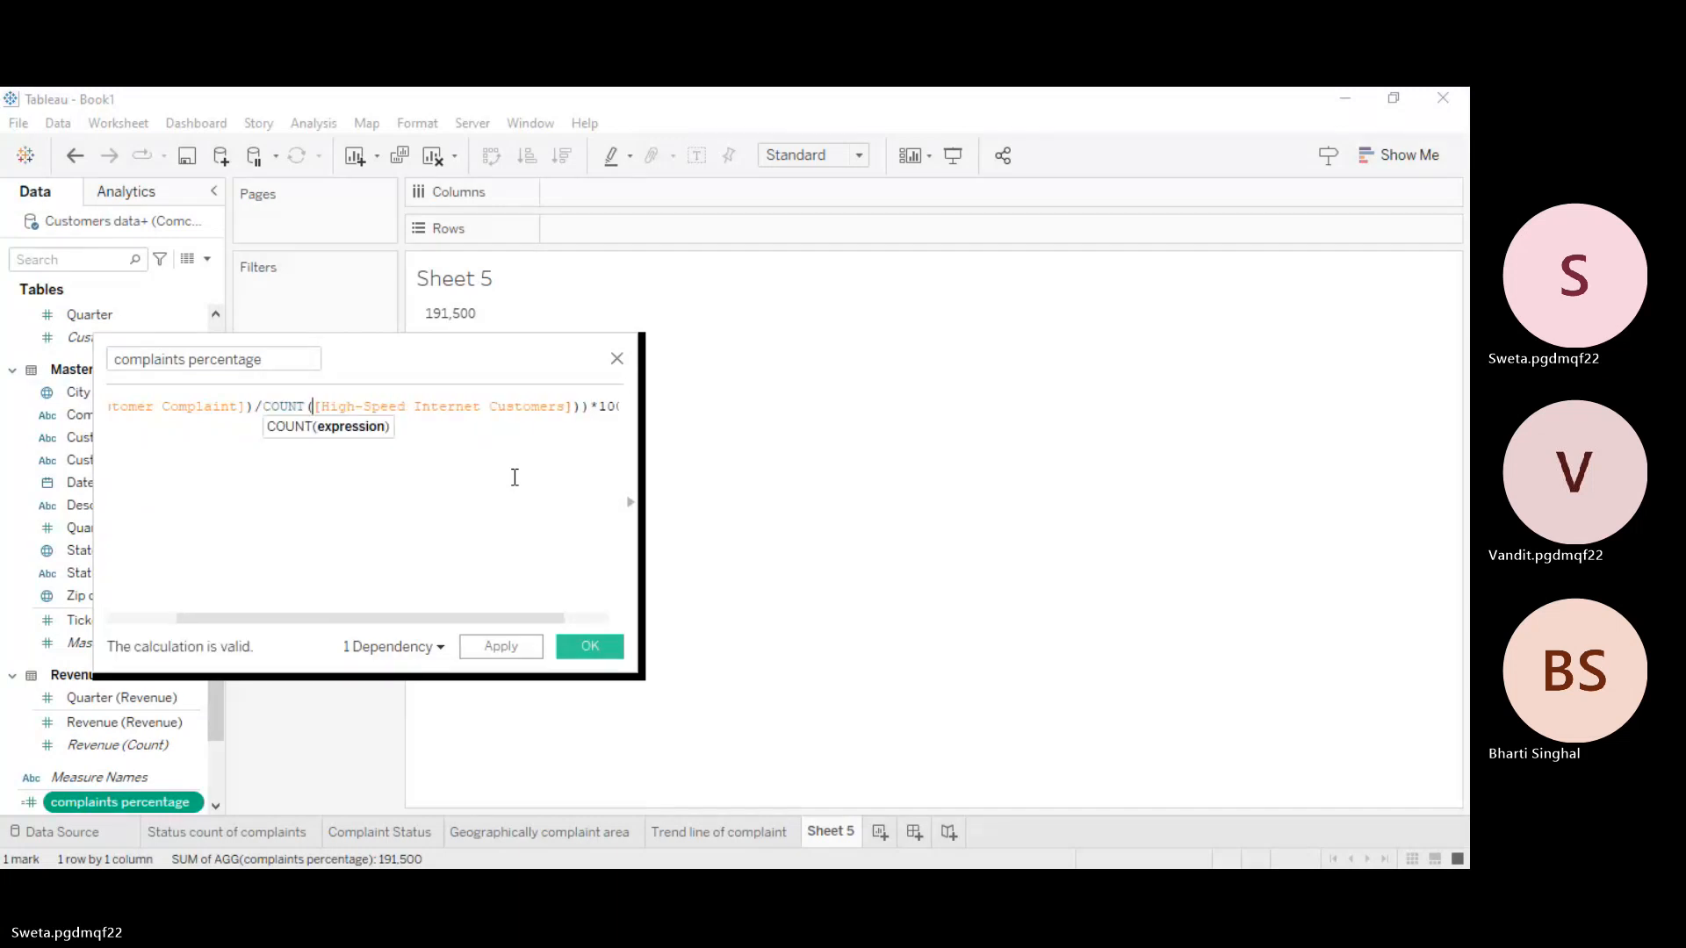
pyautogui.click(516, 510)
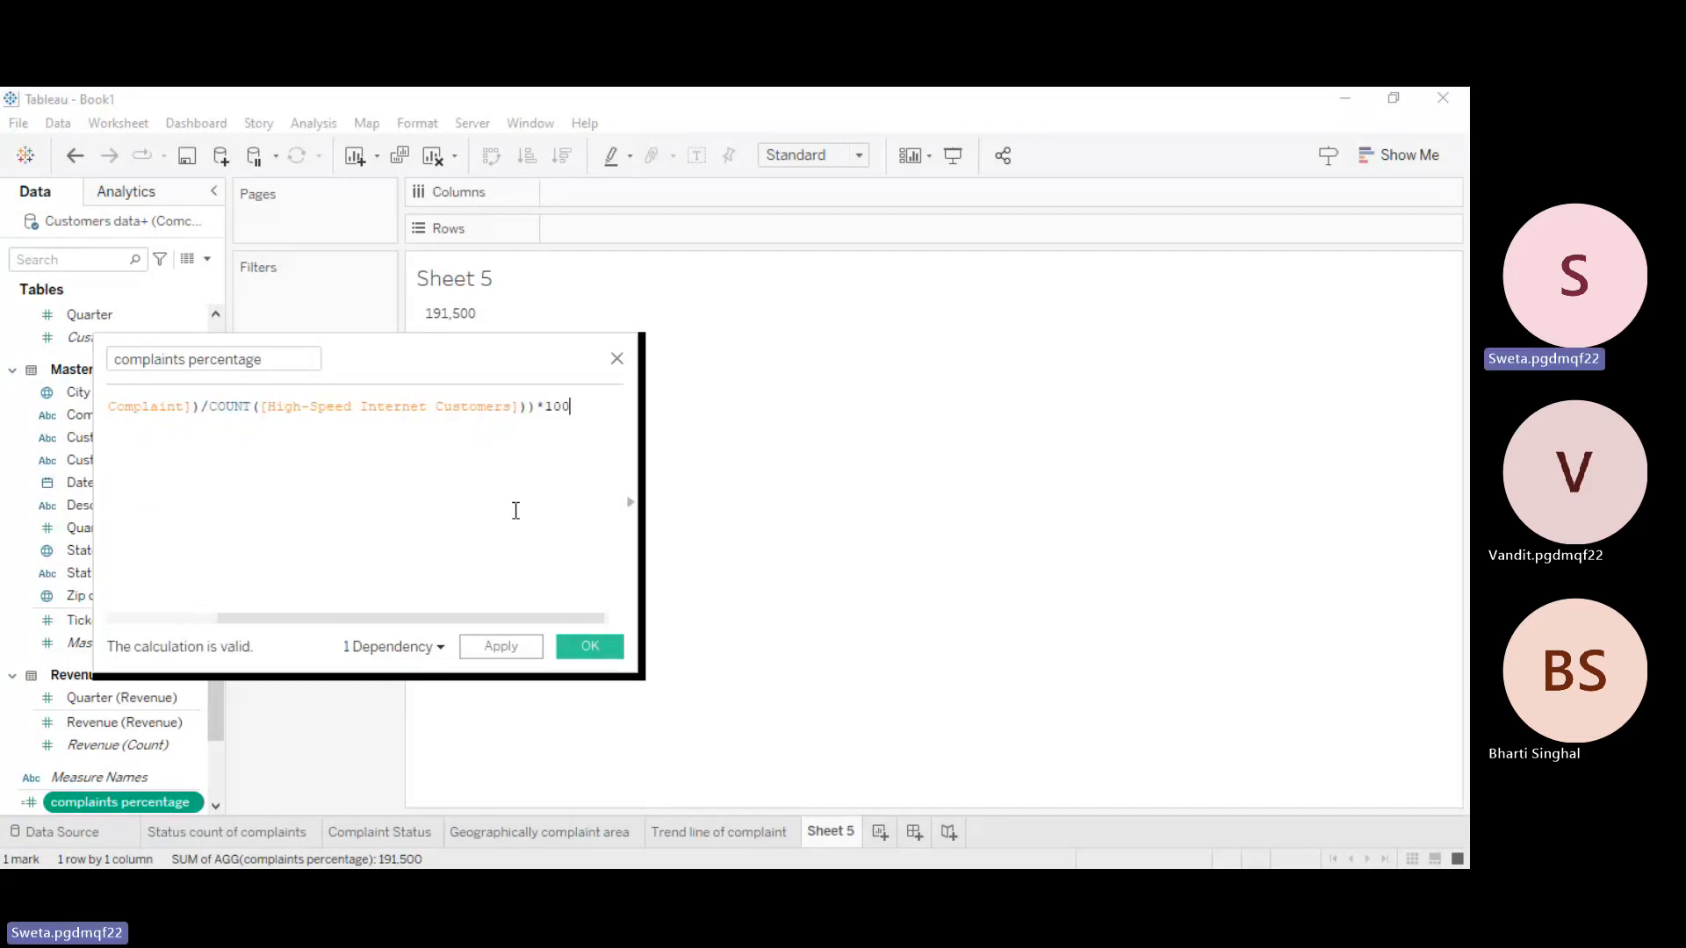
pyautogui.click(619, 357)
# Step: Create a new worksheet and show the sum of High-Speed Internet Customers as a text table
pyautogui.click(879, 832)
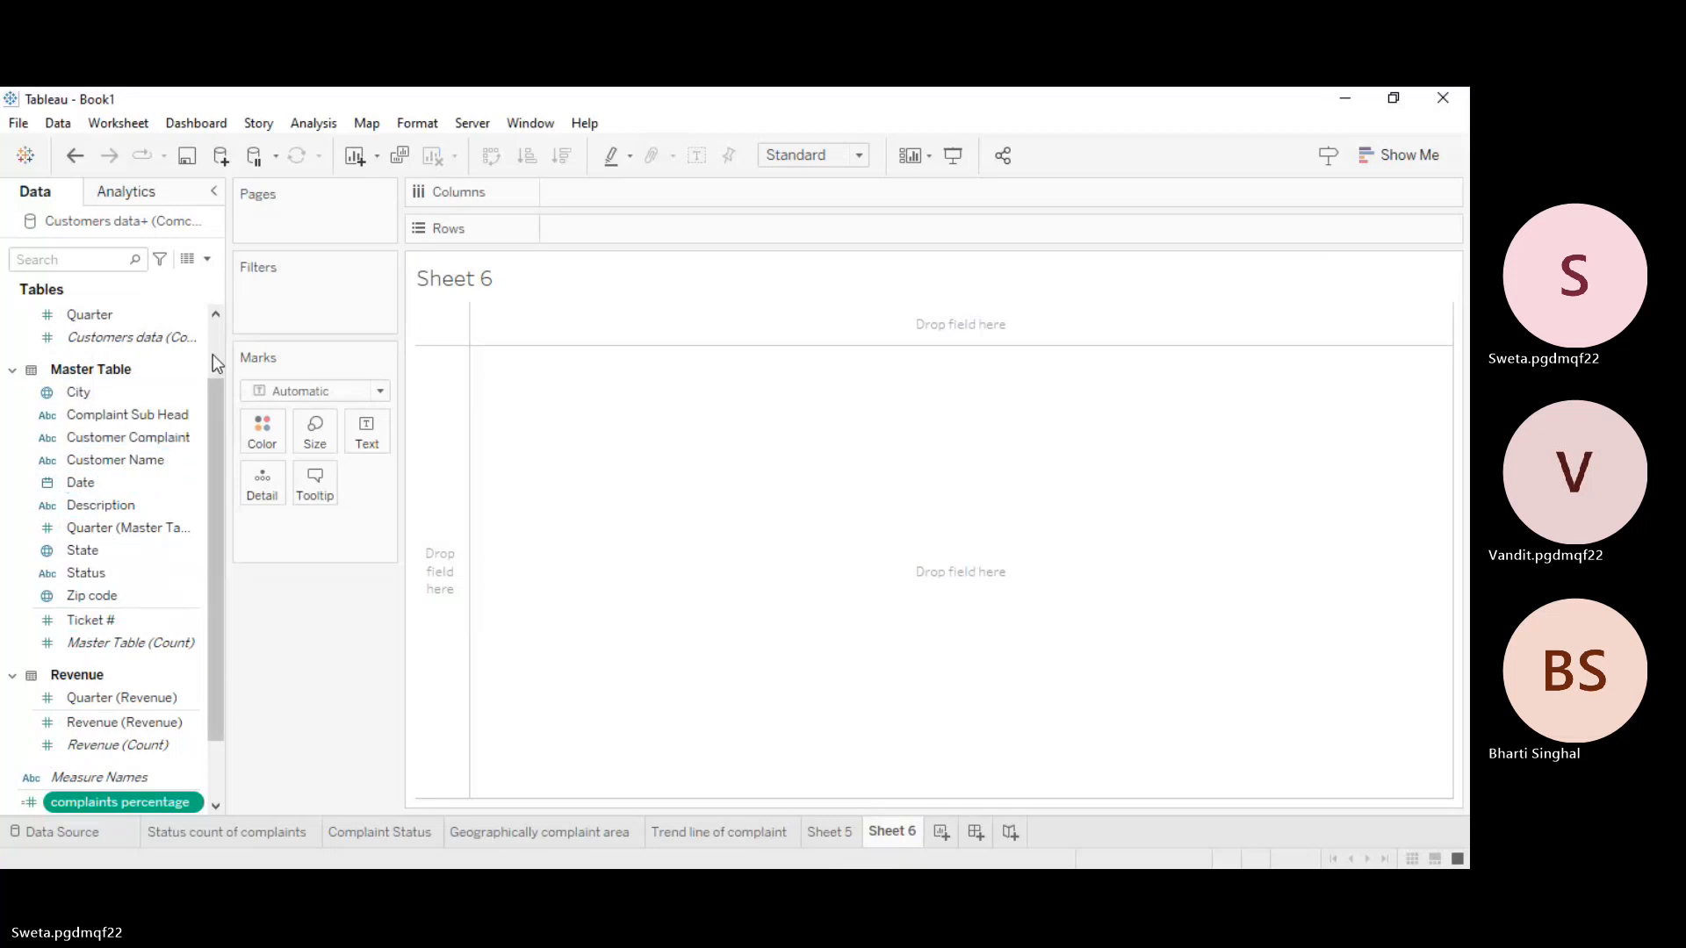
pyautogui.scroll(2, 213, 355)
pyautogui.doubleClick(145, 355)
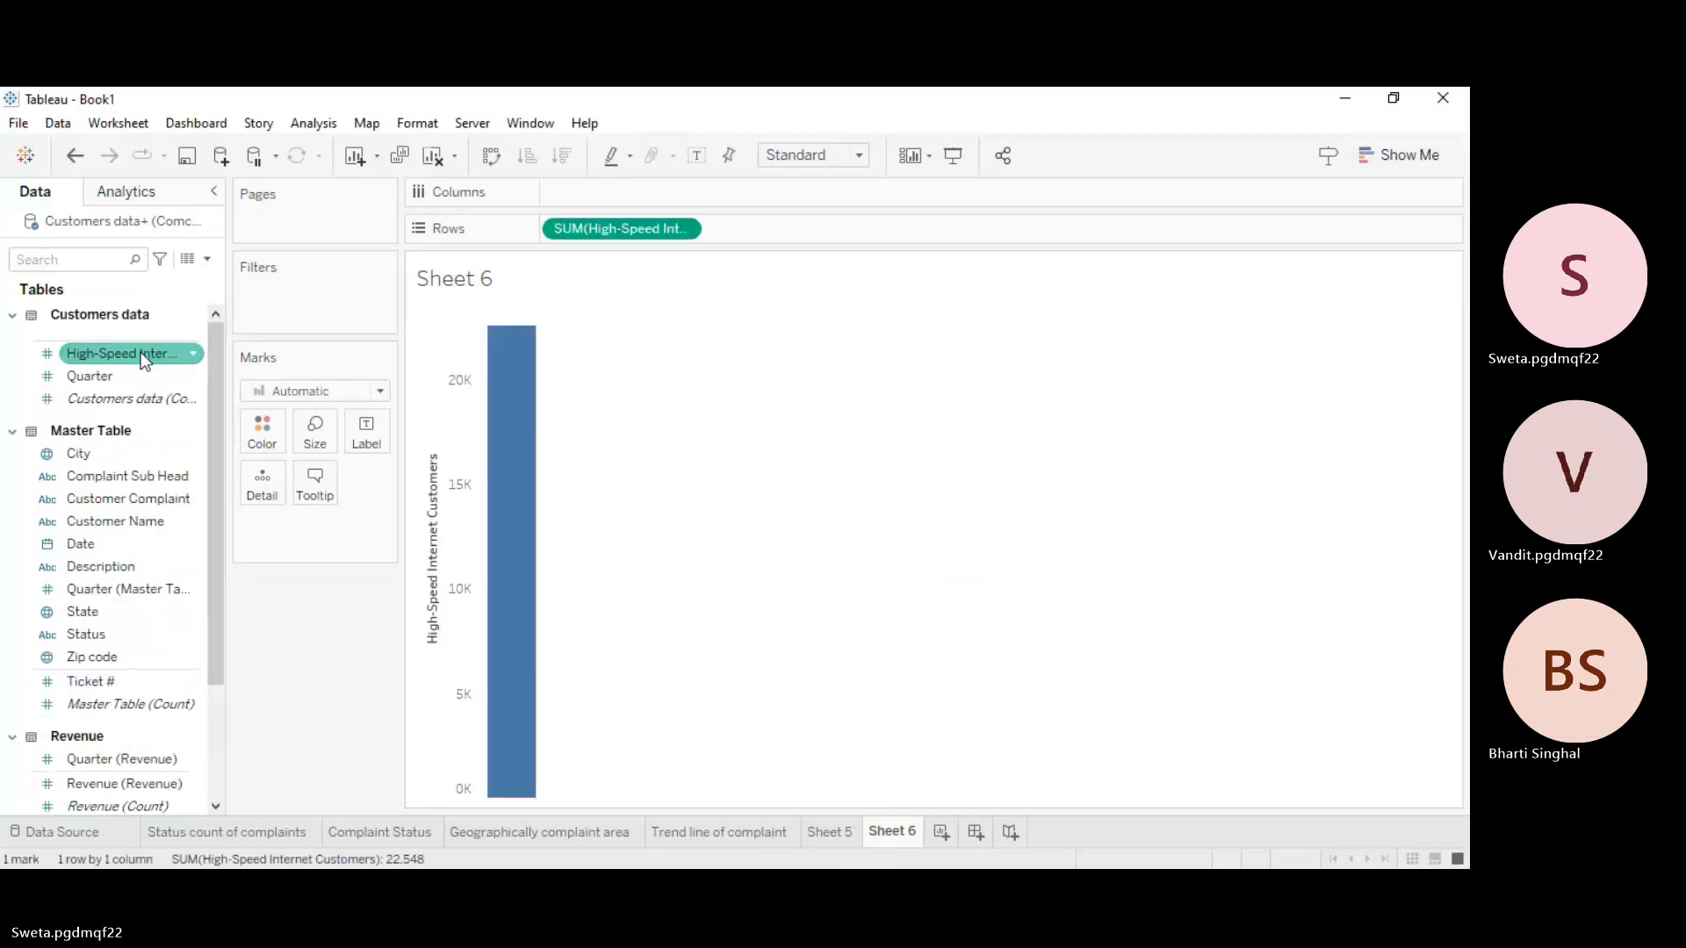
pyautogui.click(1388, 155)
pyautogui.click(1303, 211)
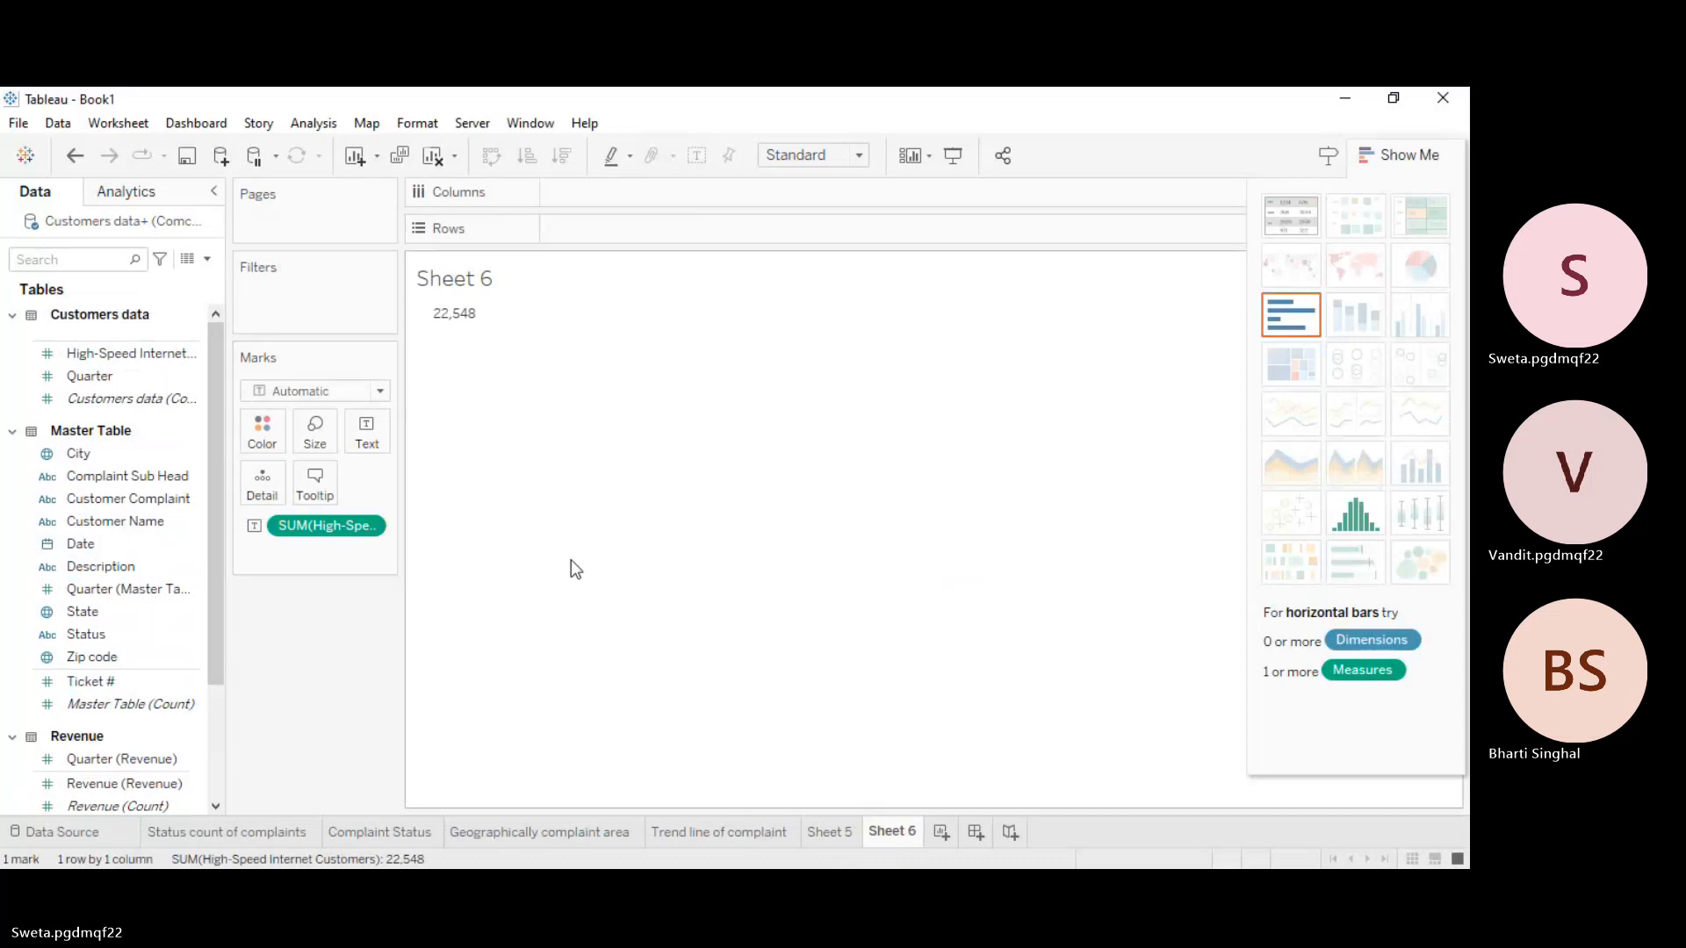
# Step: Undo the customer total on Sheet 6 and show the count of Customer Complaint as a text table instead
pyautogui.hotkey('ctrl', 'z')
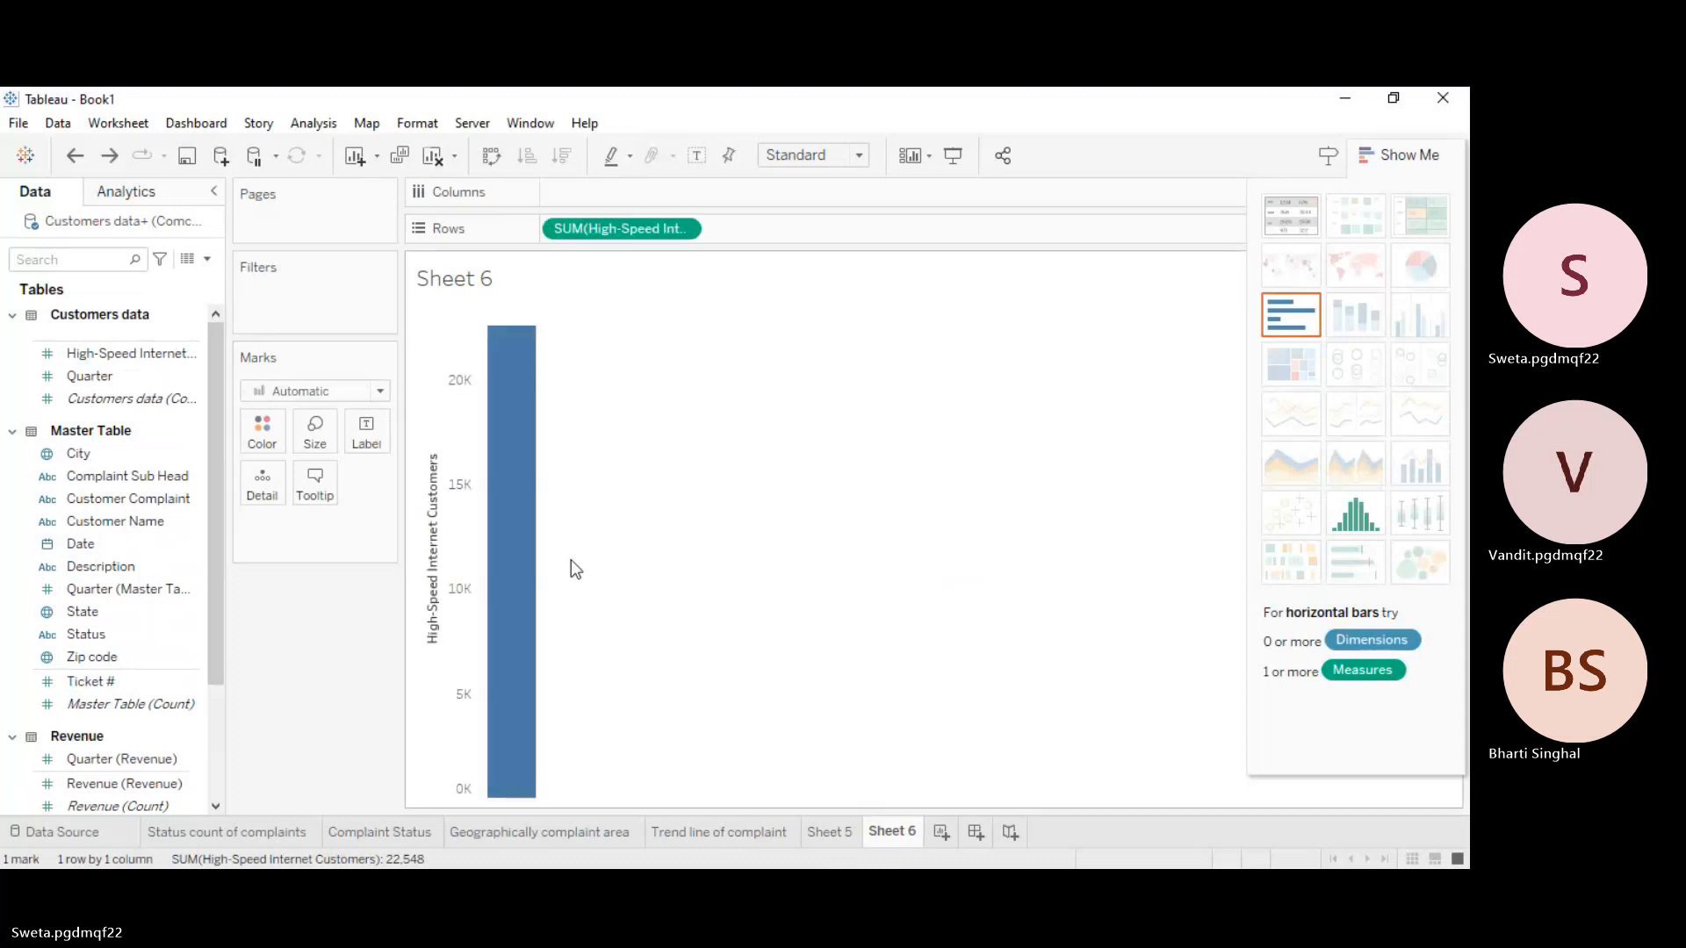
pyautogui.hotkey('ctrl', 'z')
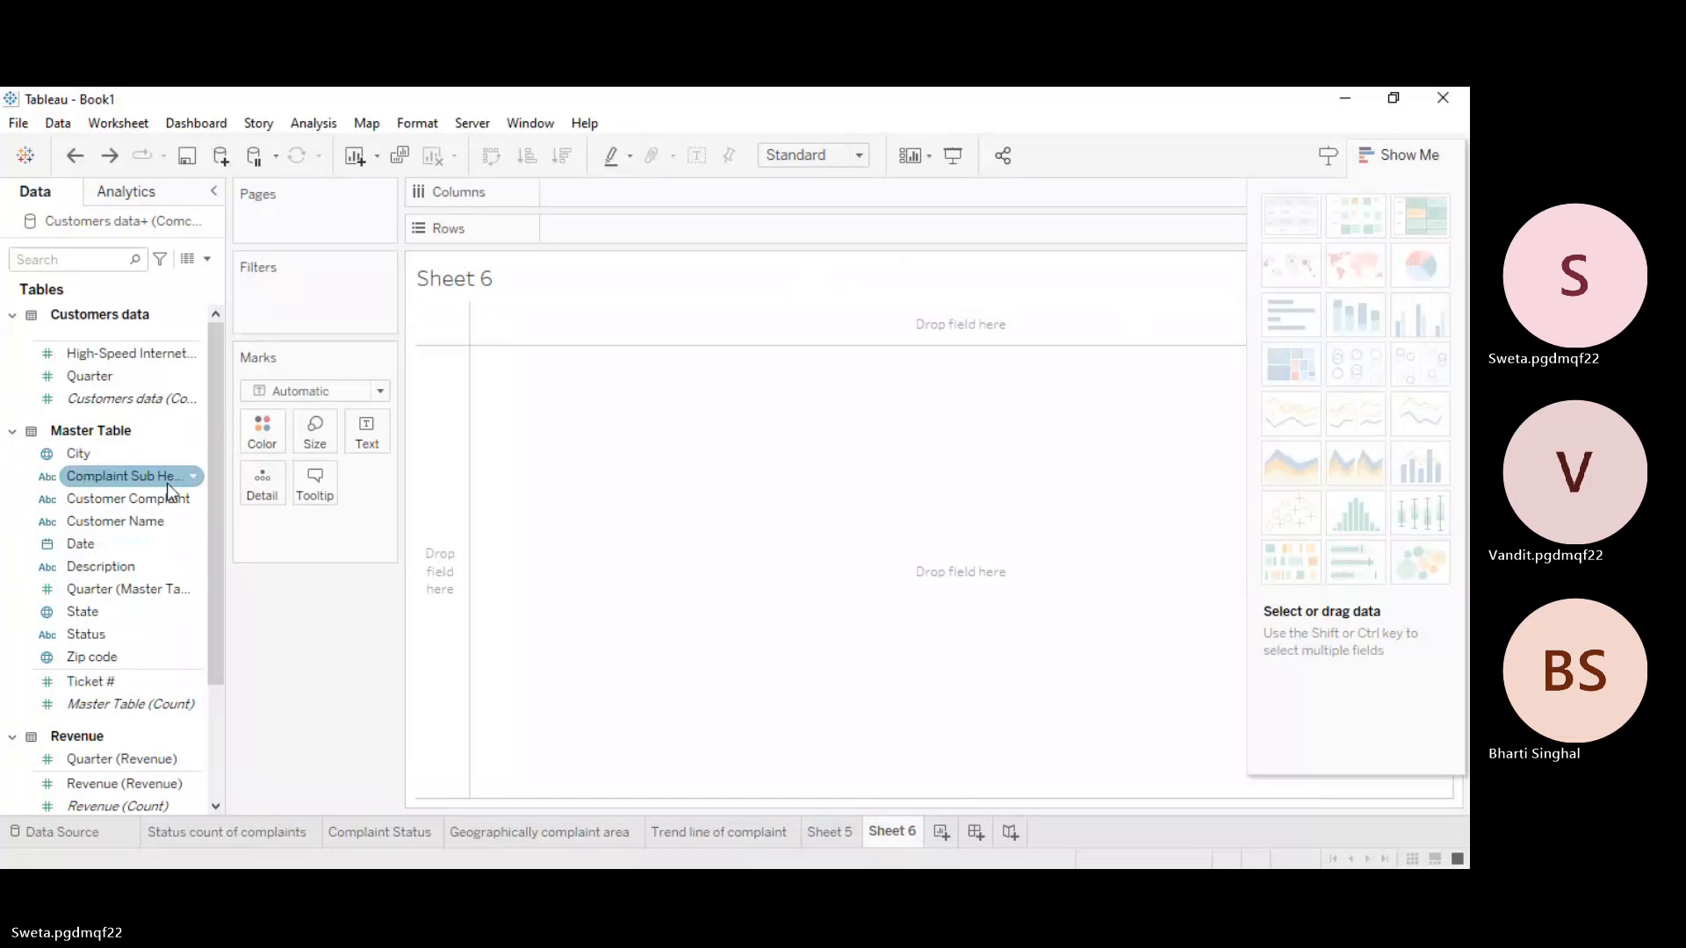
pyautogui.moveTo(169, 498); pyautogui.dragTo(676, 231)
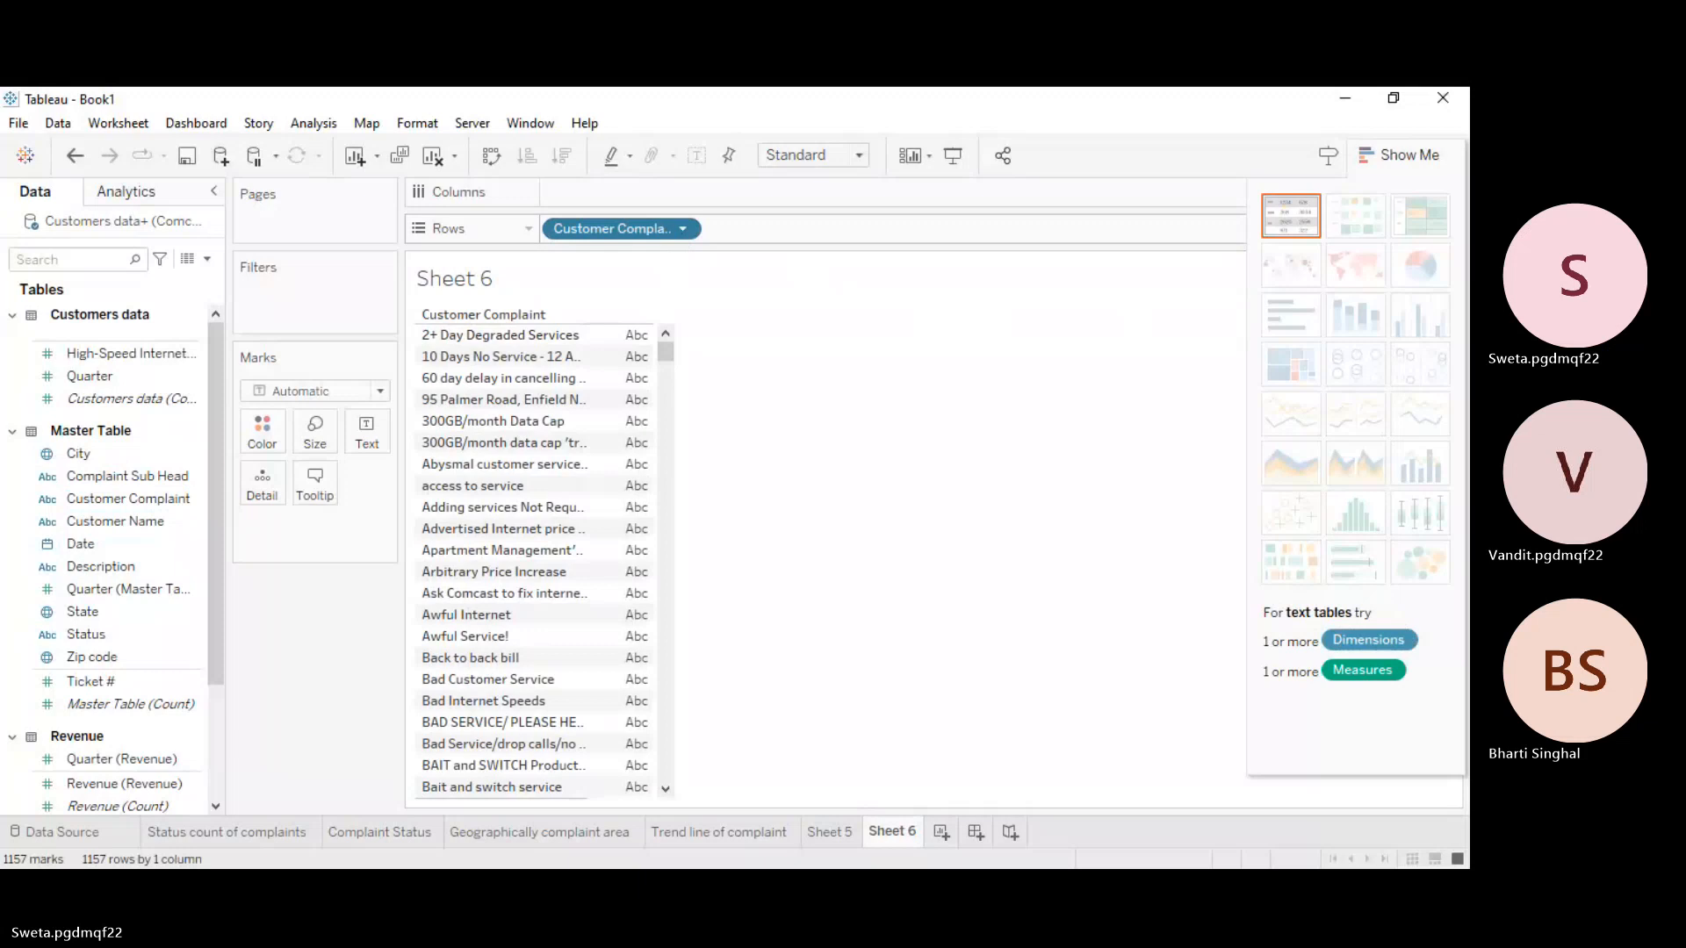
pyautogui.click(784, 602)
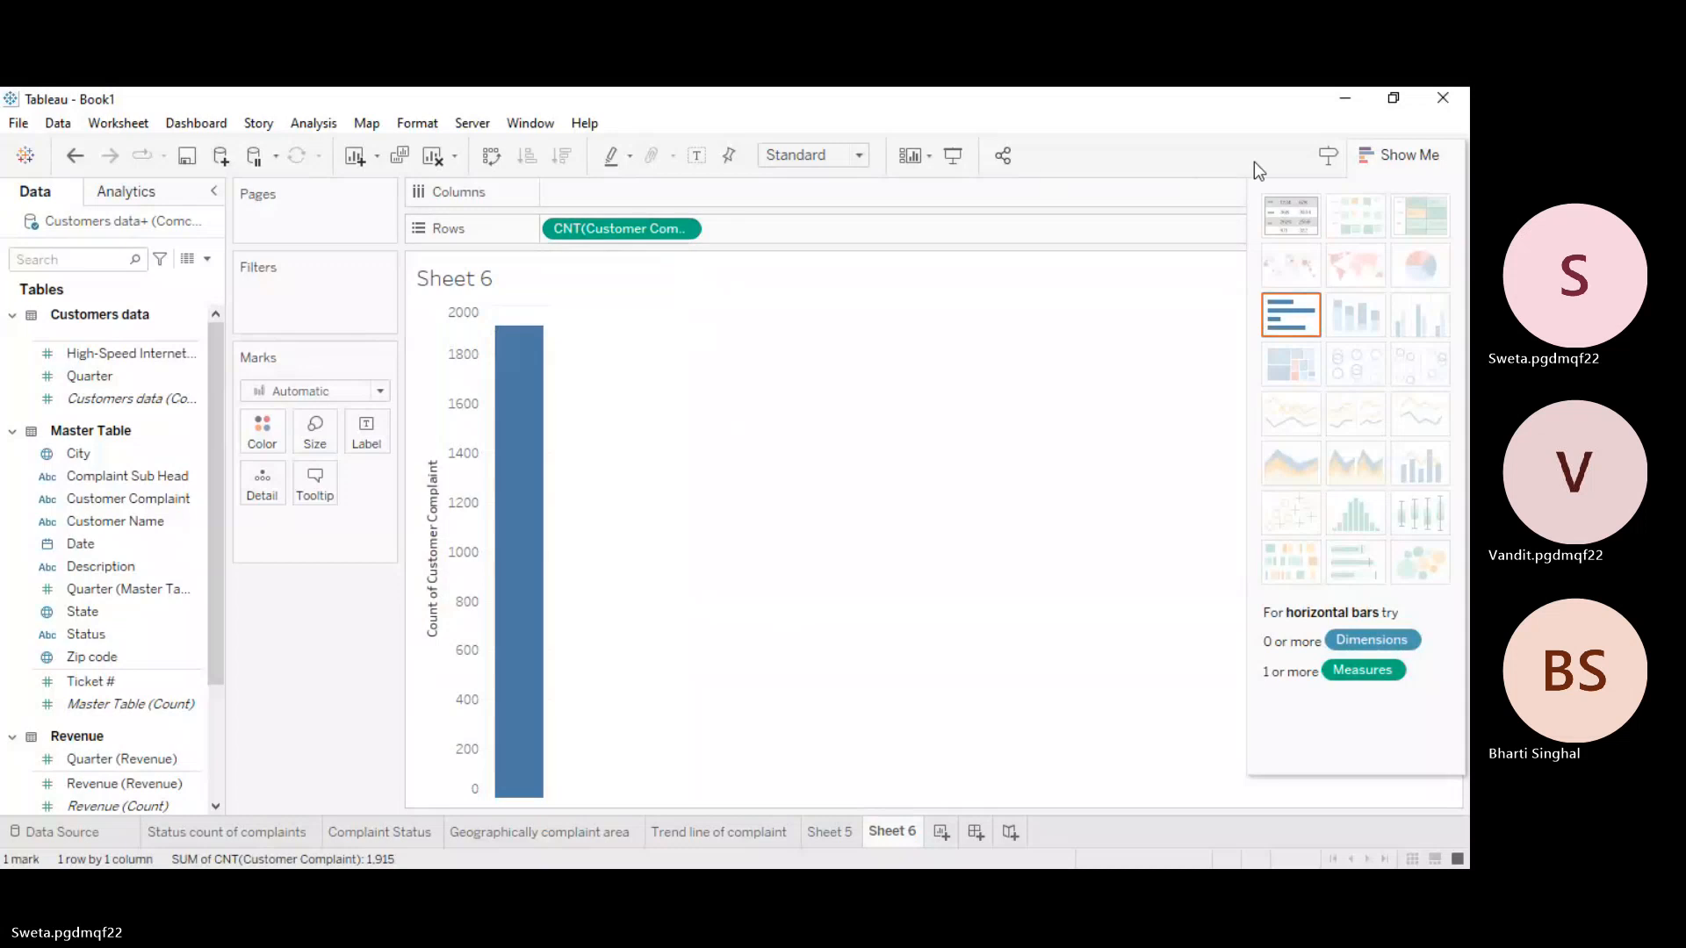
pyautogui.click(1396, 151)
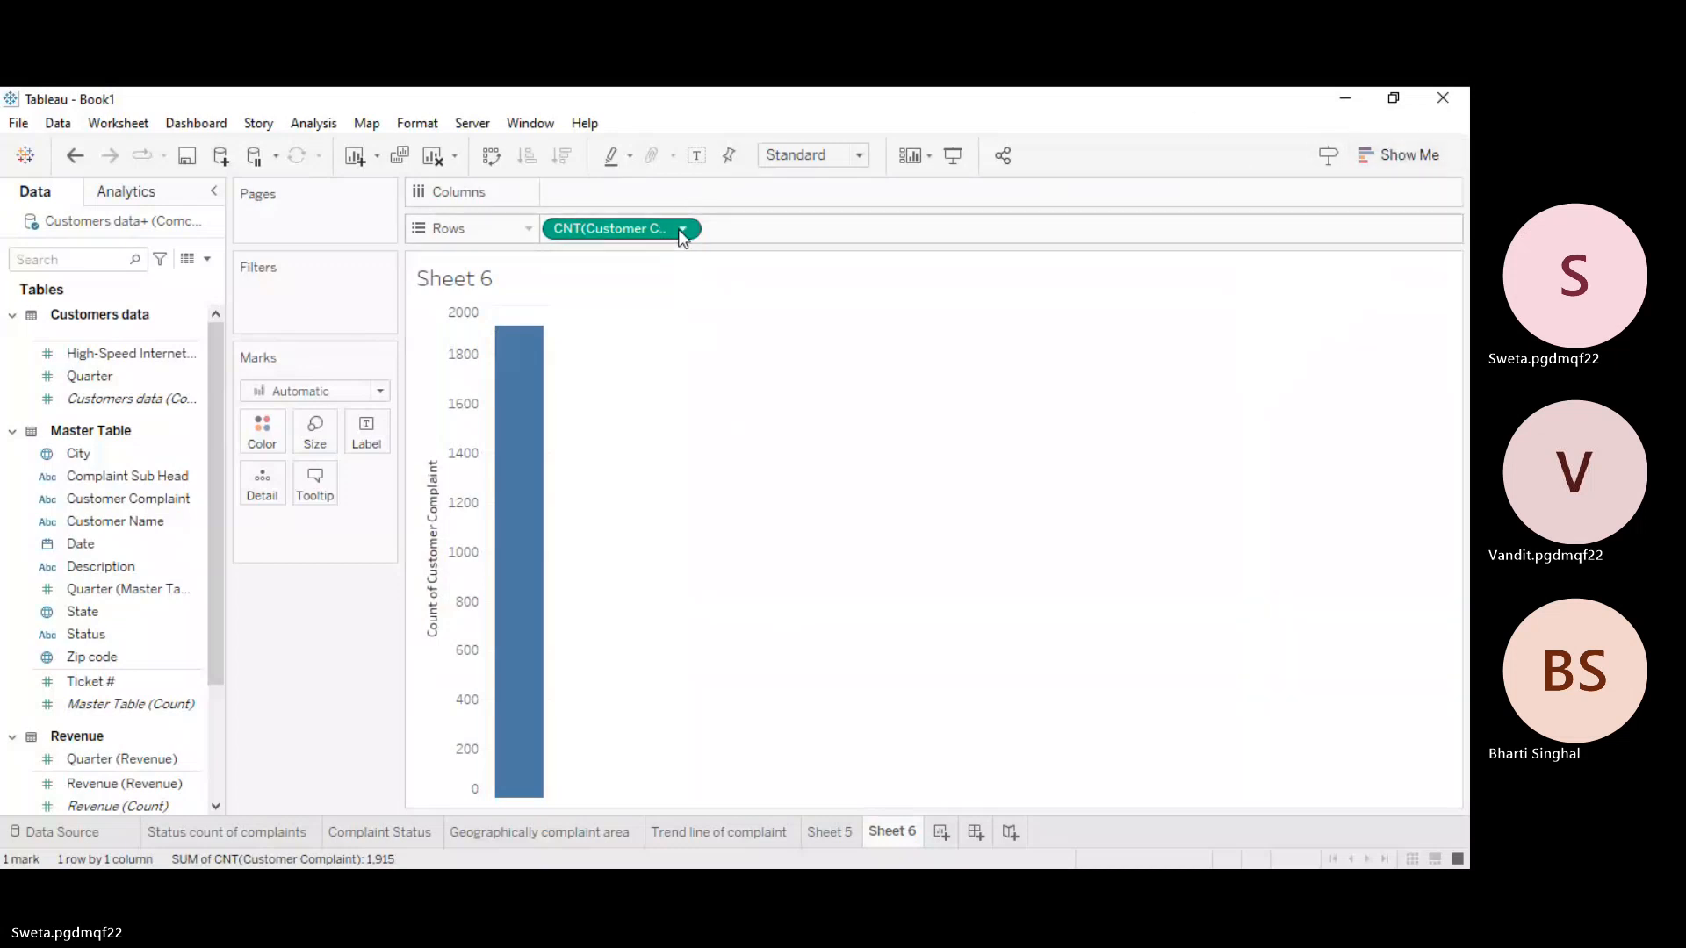
pyautogui.click(1377, 153)
pyautogui.click(1298, 219)
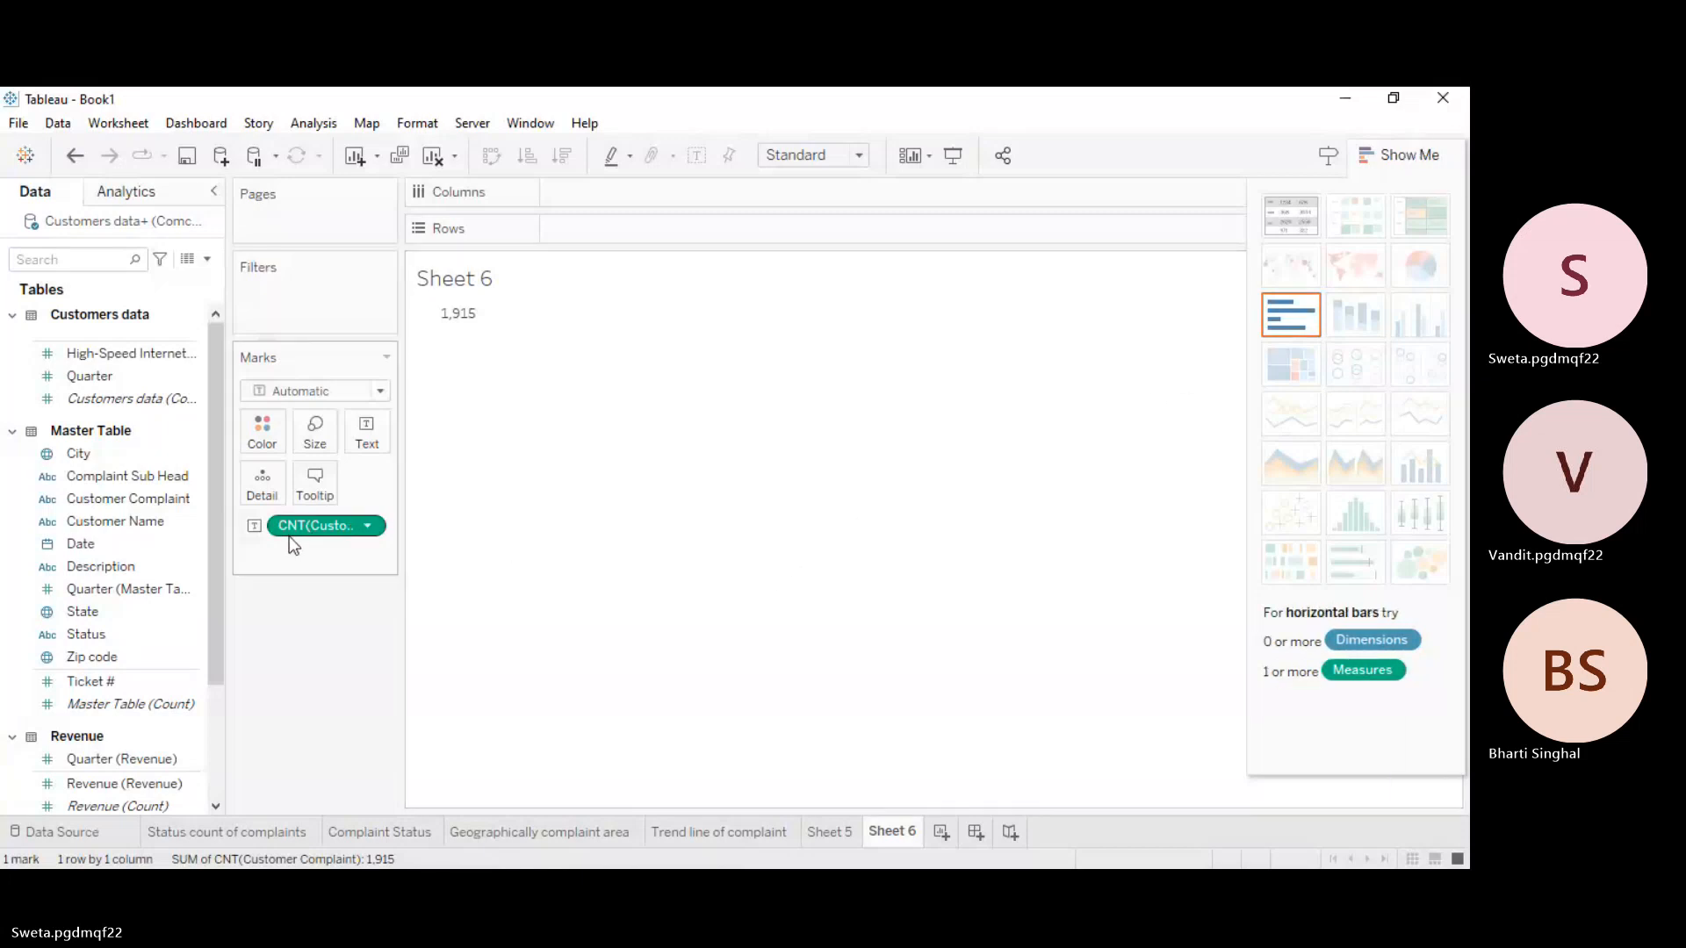
# Step: Undo the Customer Complaint view, the creation of Sheet 6, and the complaints percentage table on Sheet 5
pyautogui.hotkey('ctrl', 'z')
pyautogui.hotkey('ctrl', 'z')
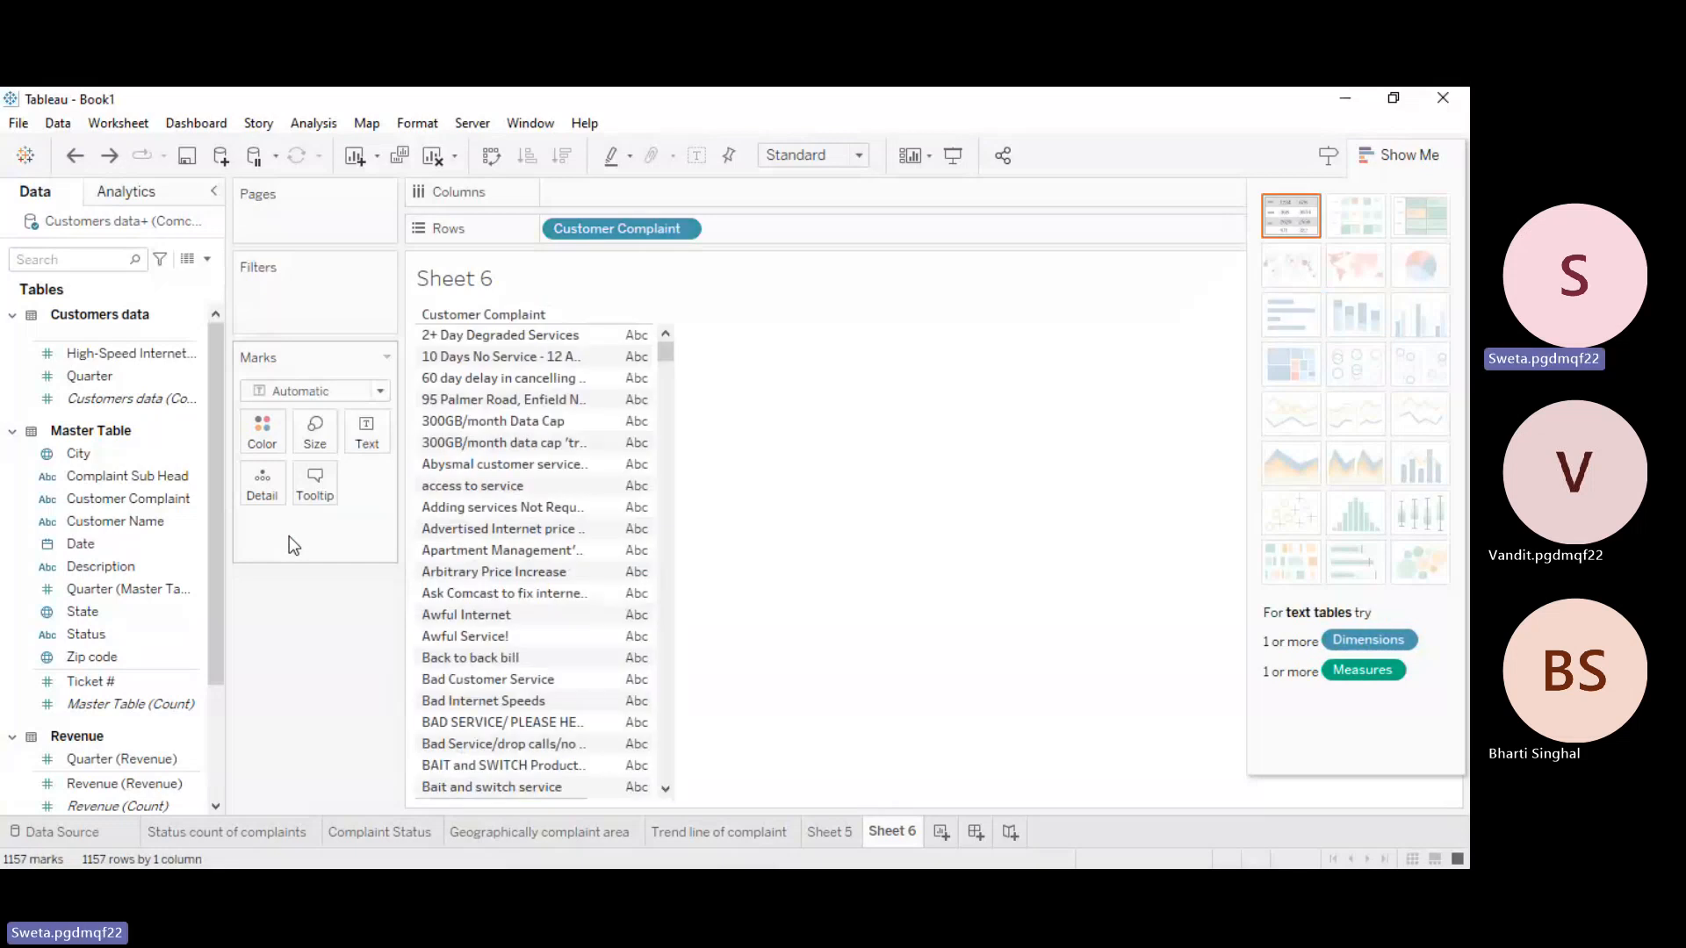
pyautogui.hotkey('ctrl', 'z')
pyautogui.hotkey('ctrl', 'z')
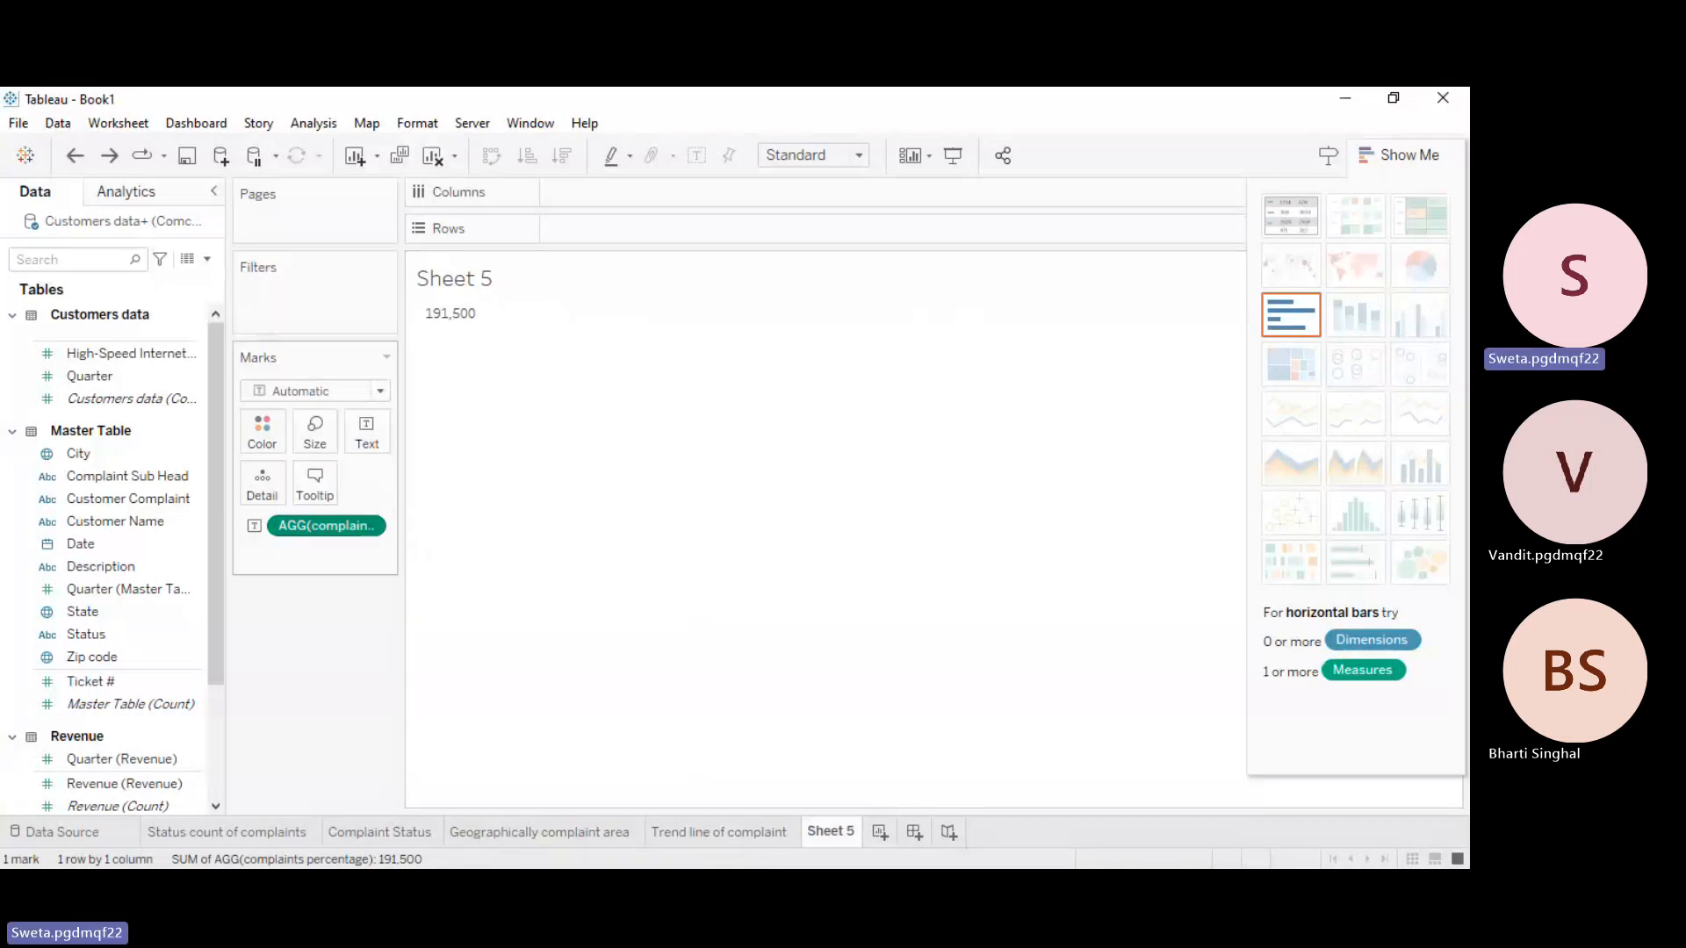
pyautogui.hotkey('ctrl', 'z')
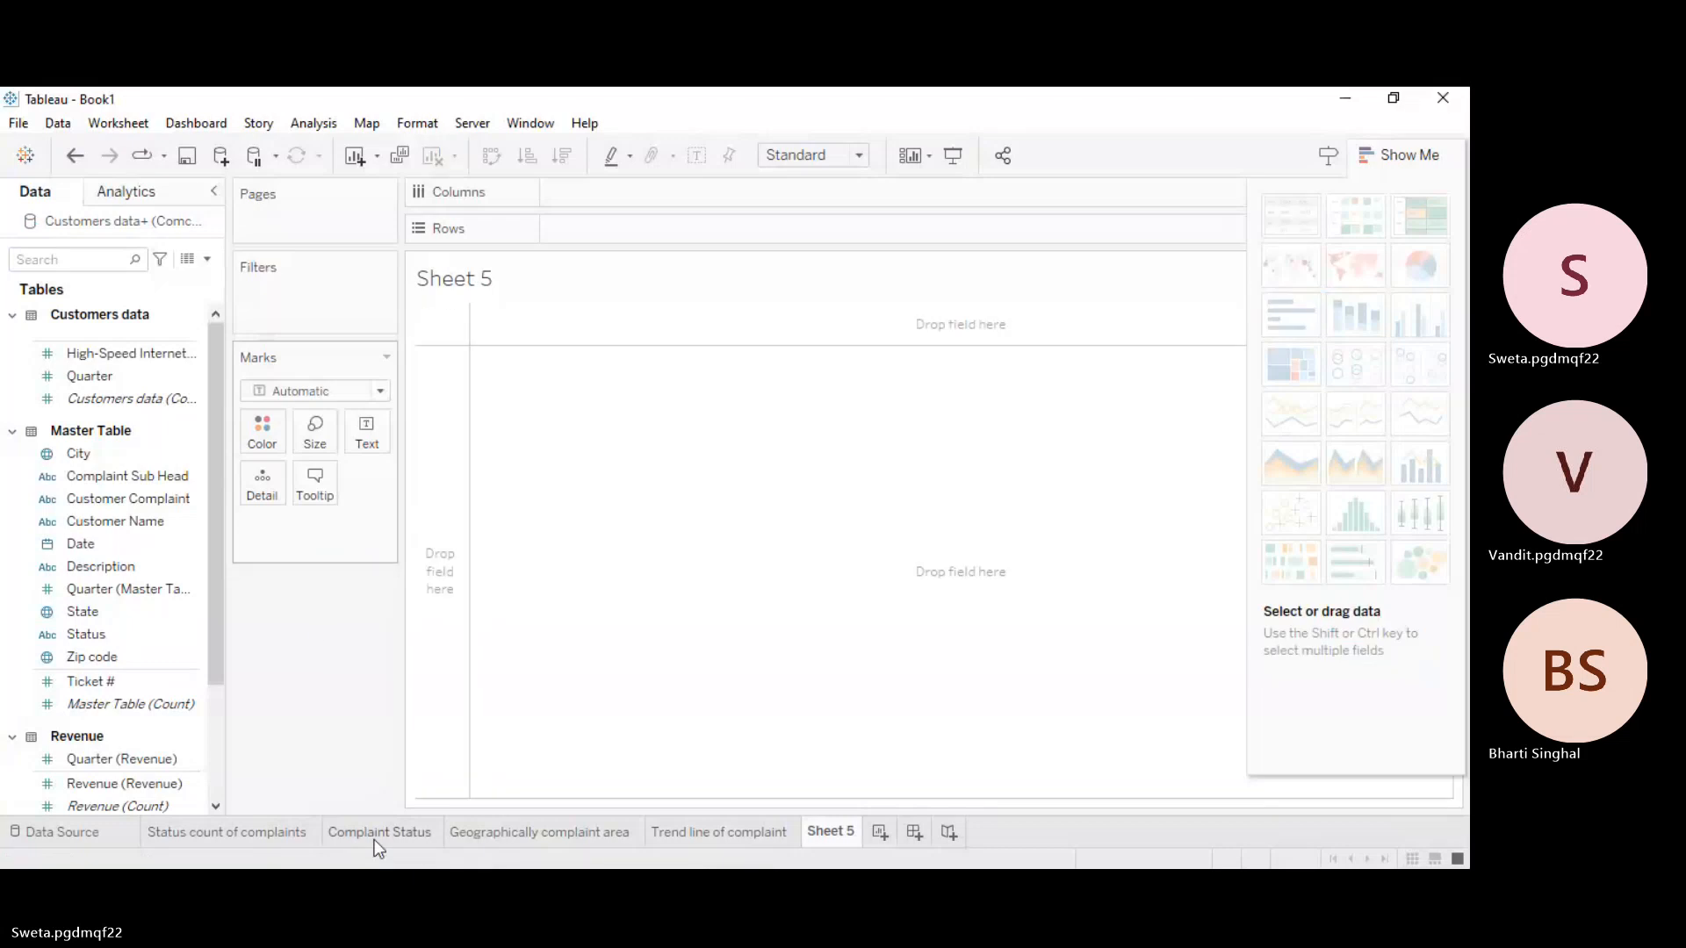
# Step: Add High-Speed Internet Customers to the Sheet 5 view and display its sum as a text table
pyautogui.click(147, 634)
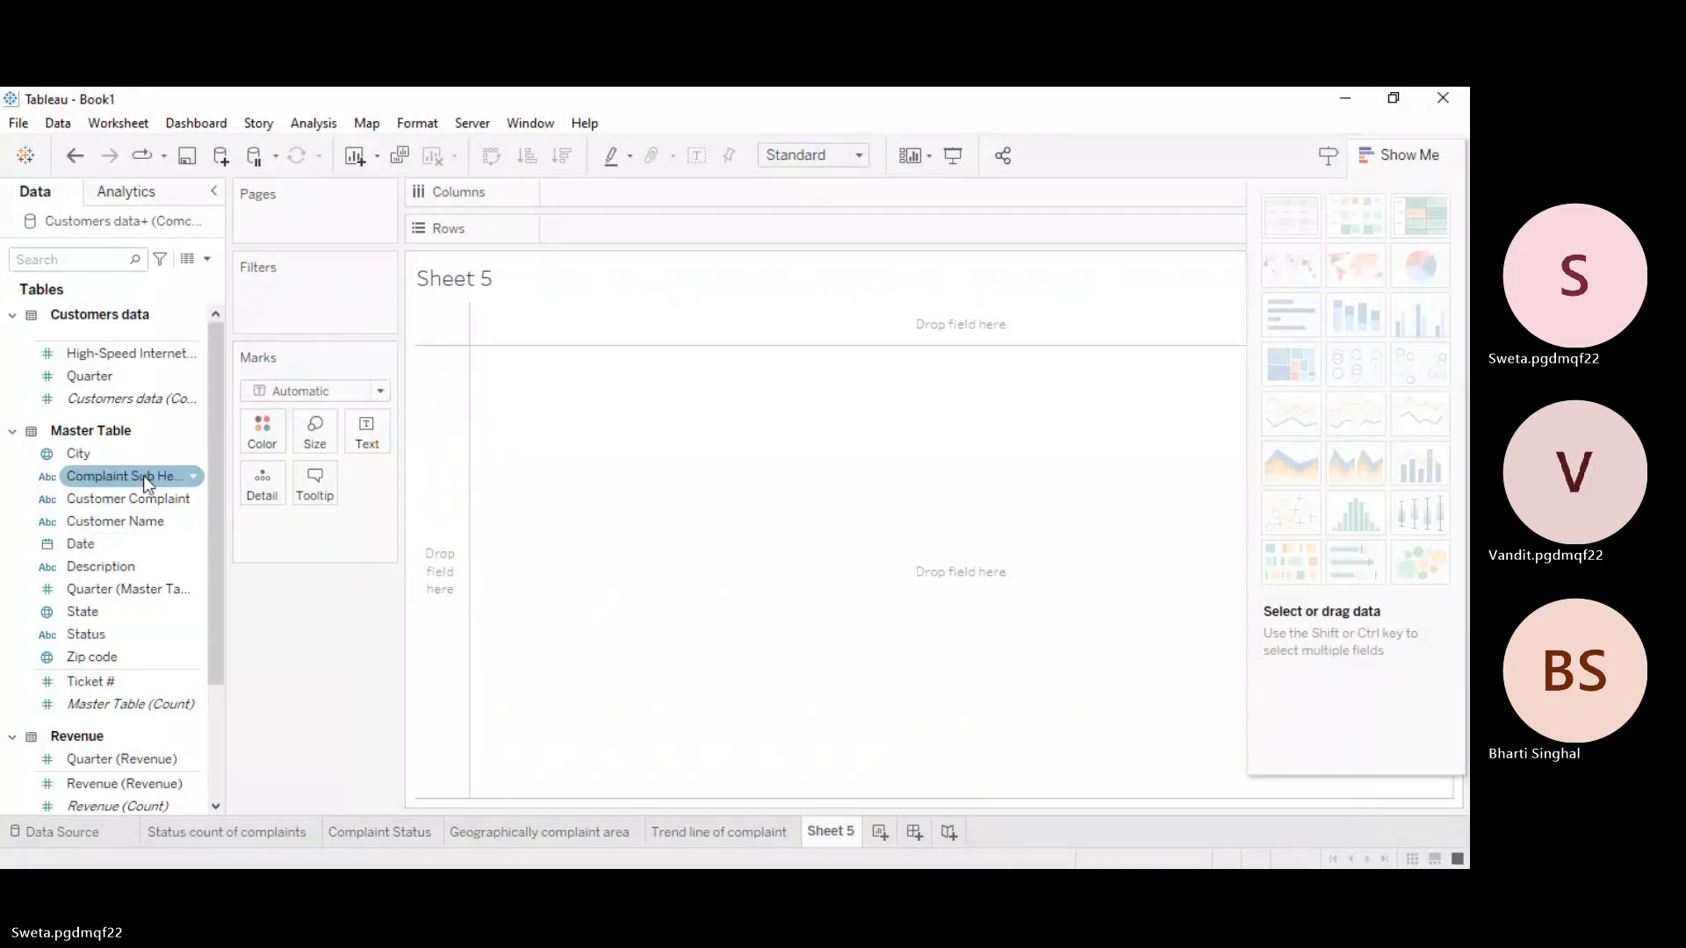
pyautogui.click(158, 377)
pyautogui.click(161, 396)
pyautogui.doubleClick(156, 362)
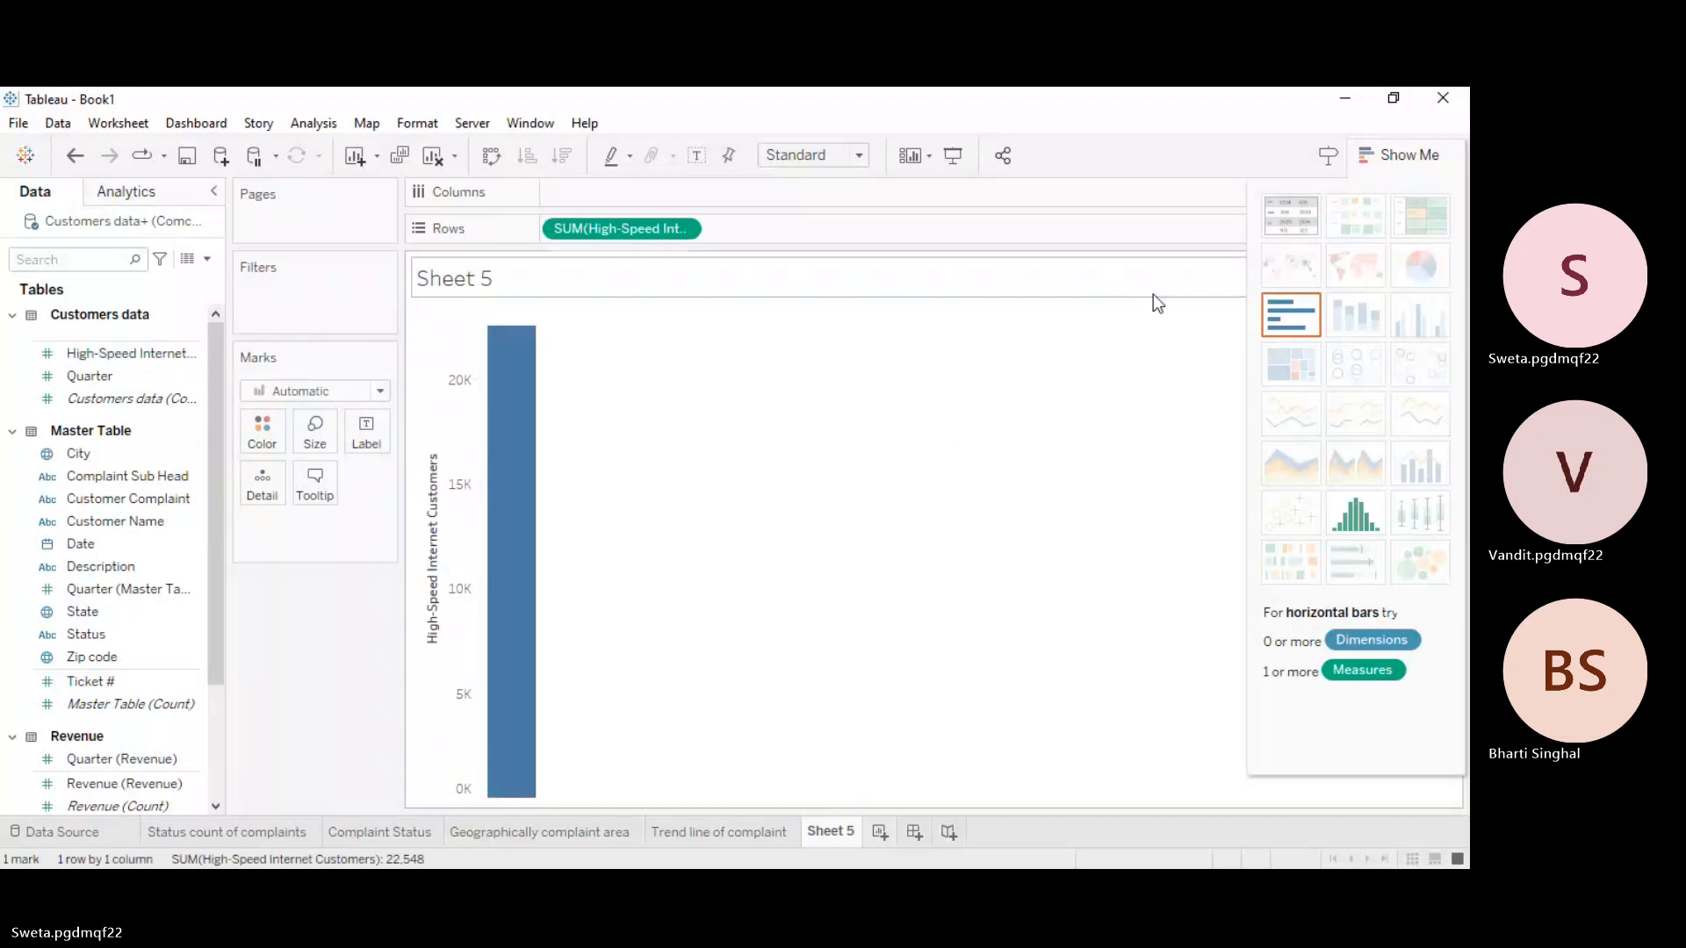
pyautogui.click(1275, 223)
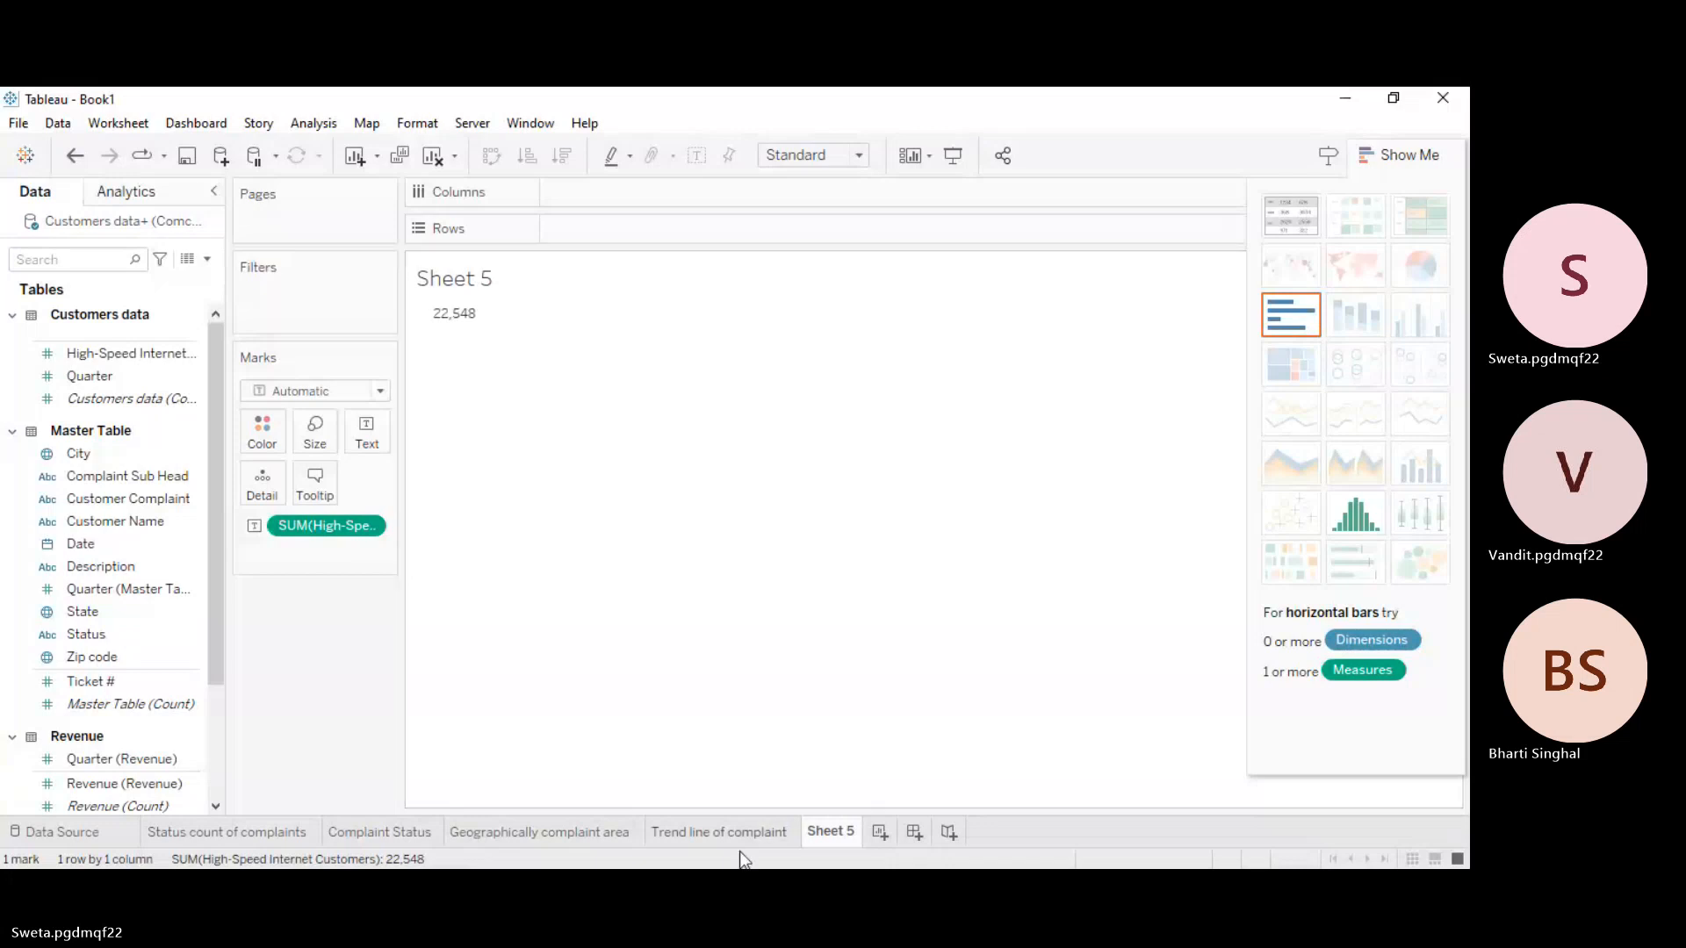
# Step: Remove the sum of High-Speed Internet Customers from the Sheet 5 view
pyautogui.click(219, 809)
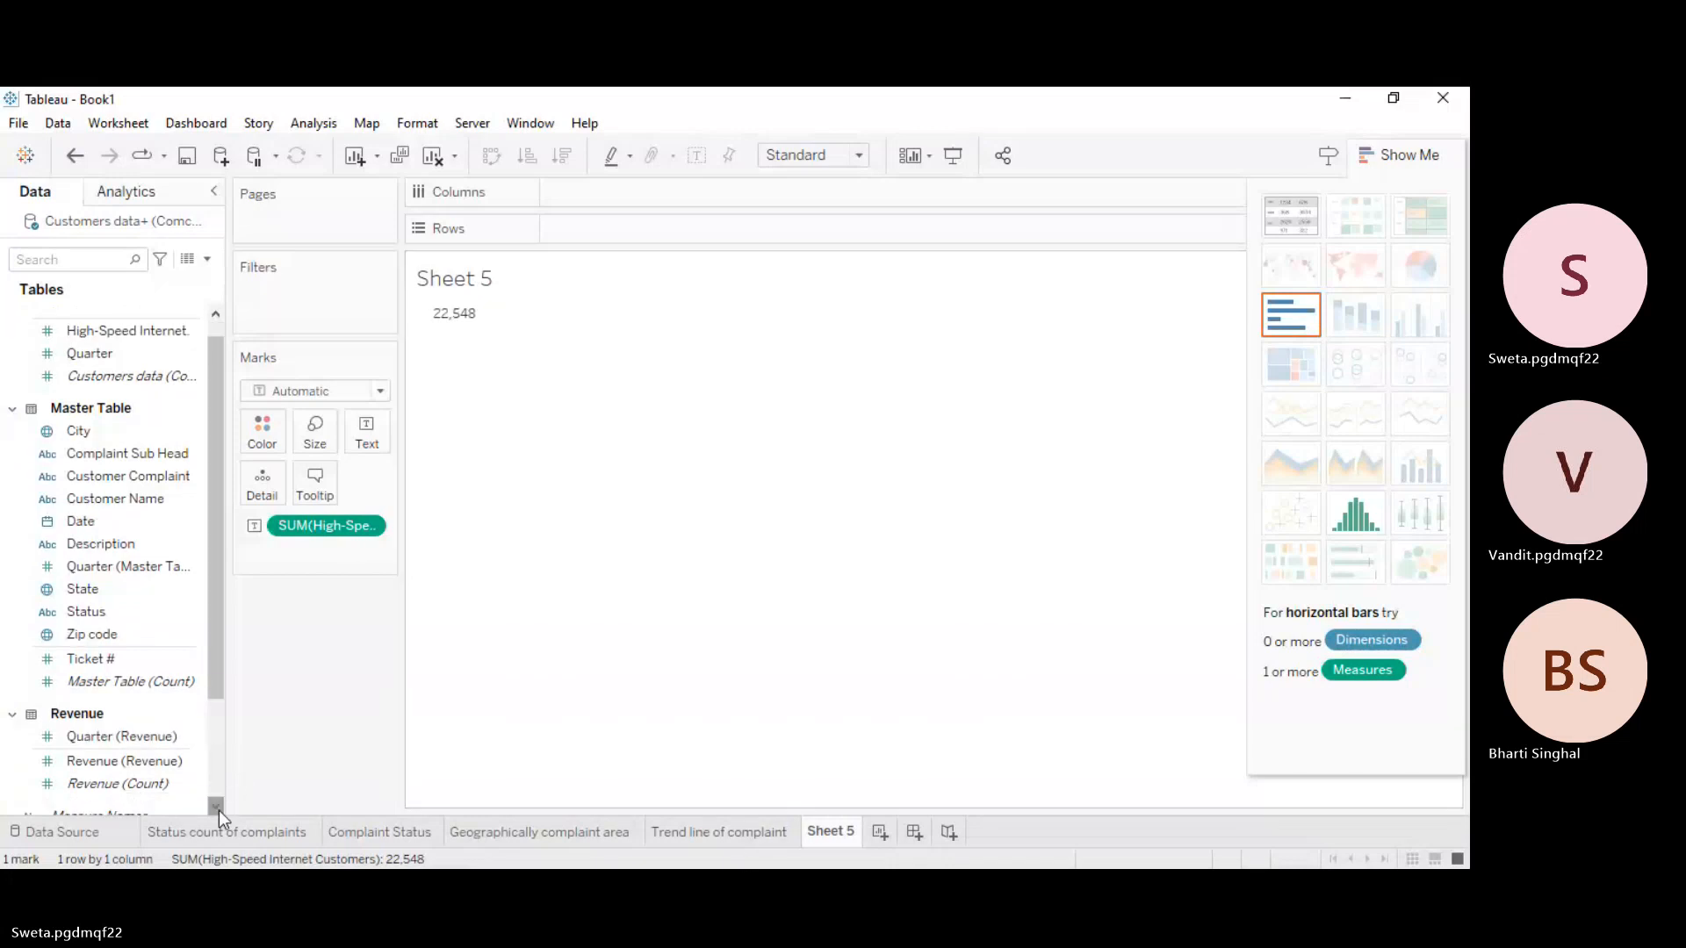
pyautogui.click(219, 809)
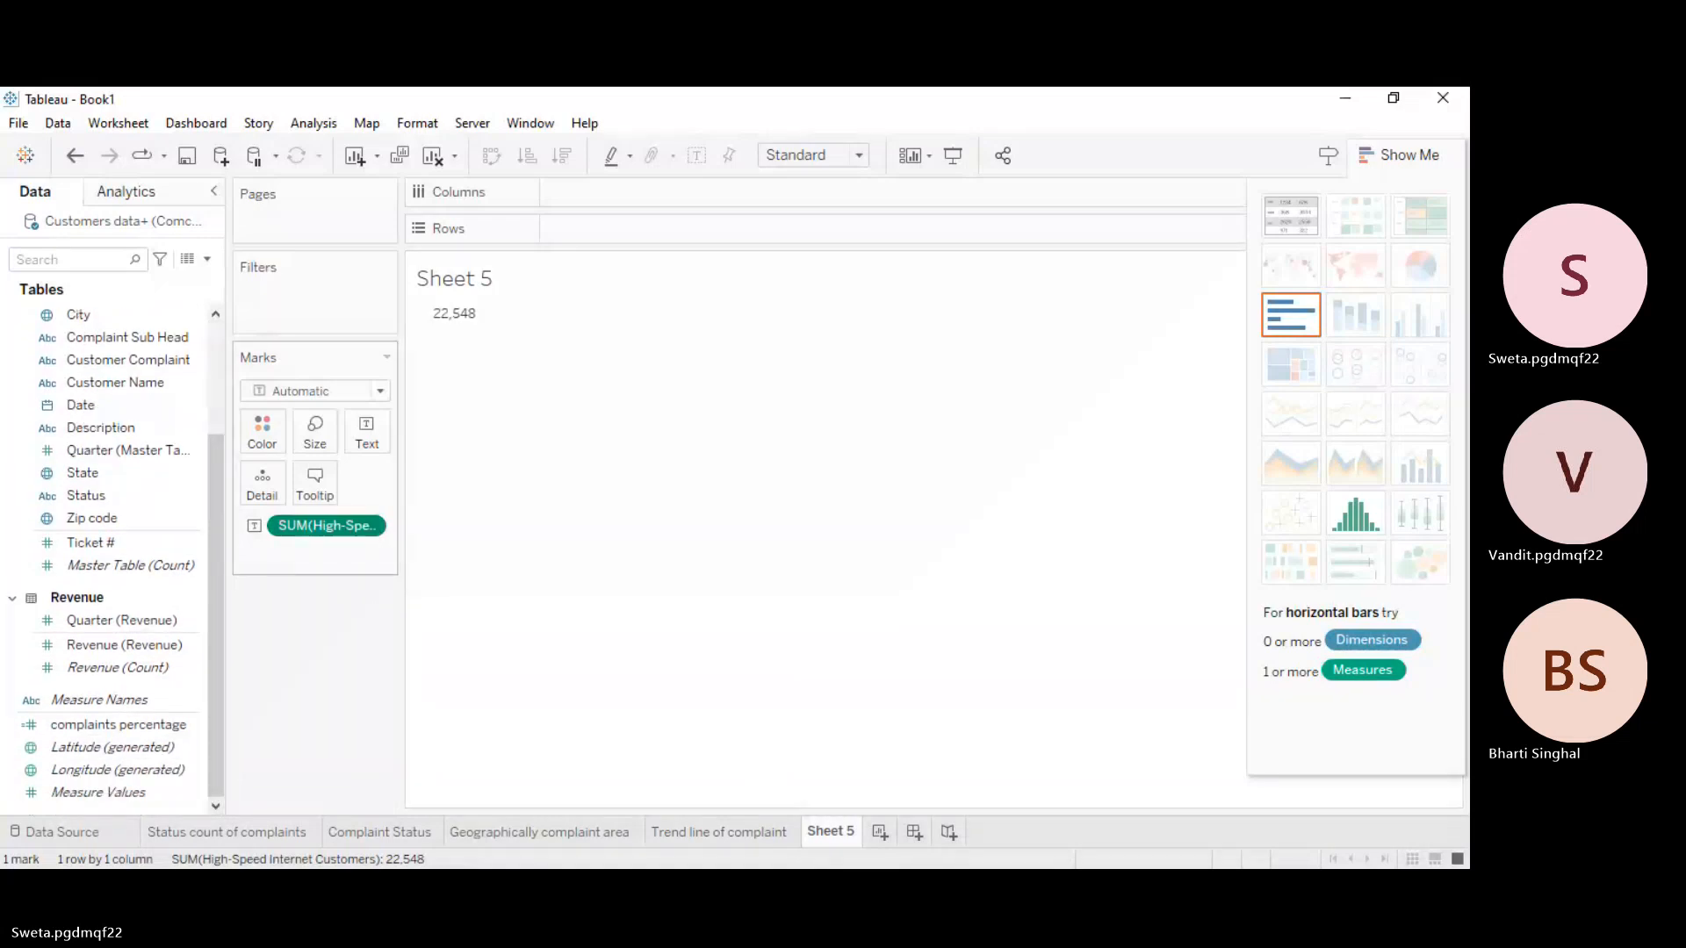
pyautogui.moveTo(372, 525); pyautogui.dragTo(123, 710)
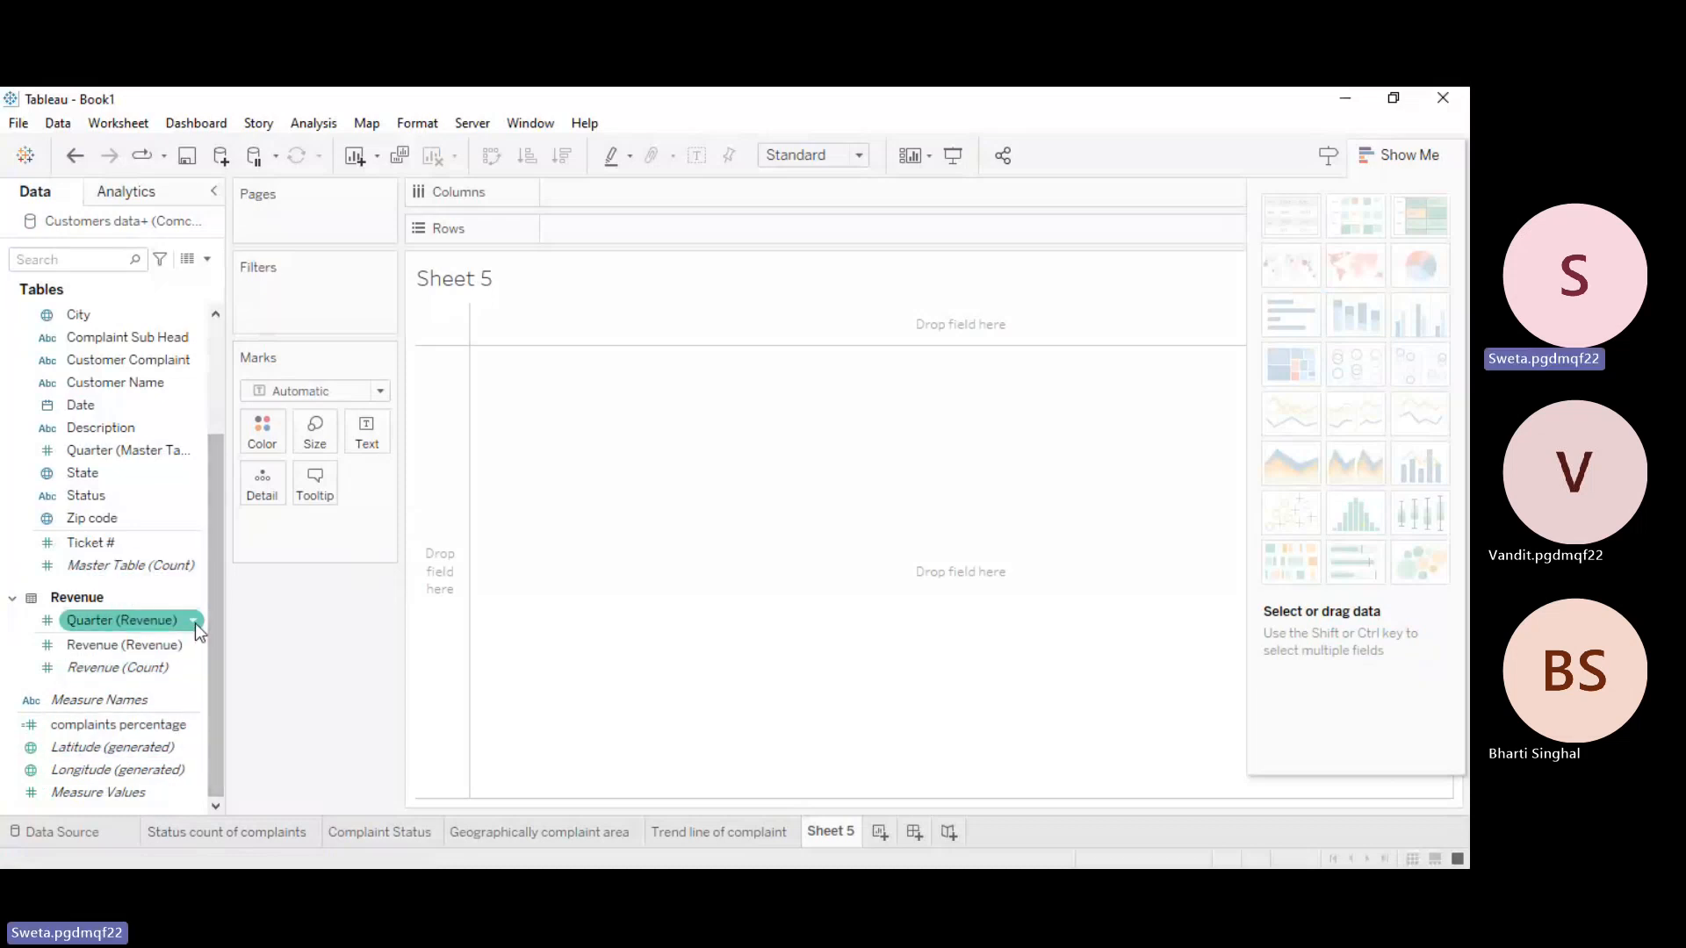
# Step: Replace COUNT with SUM around [High-Speed Internet Customers] in the complaints percentage calculation and save it
pyautogui.click(215, 397)
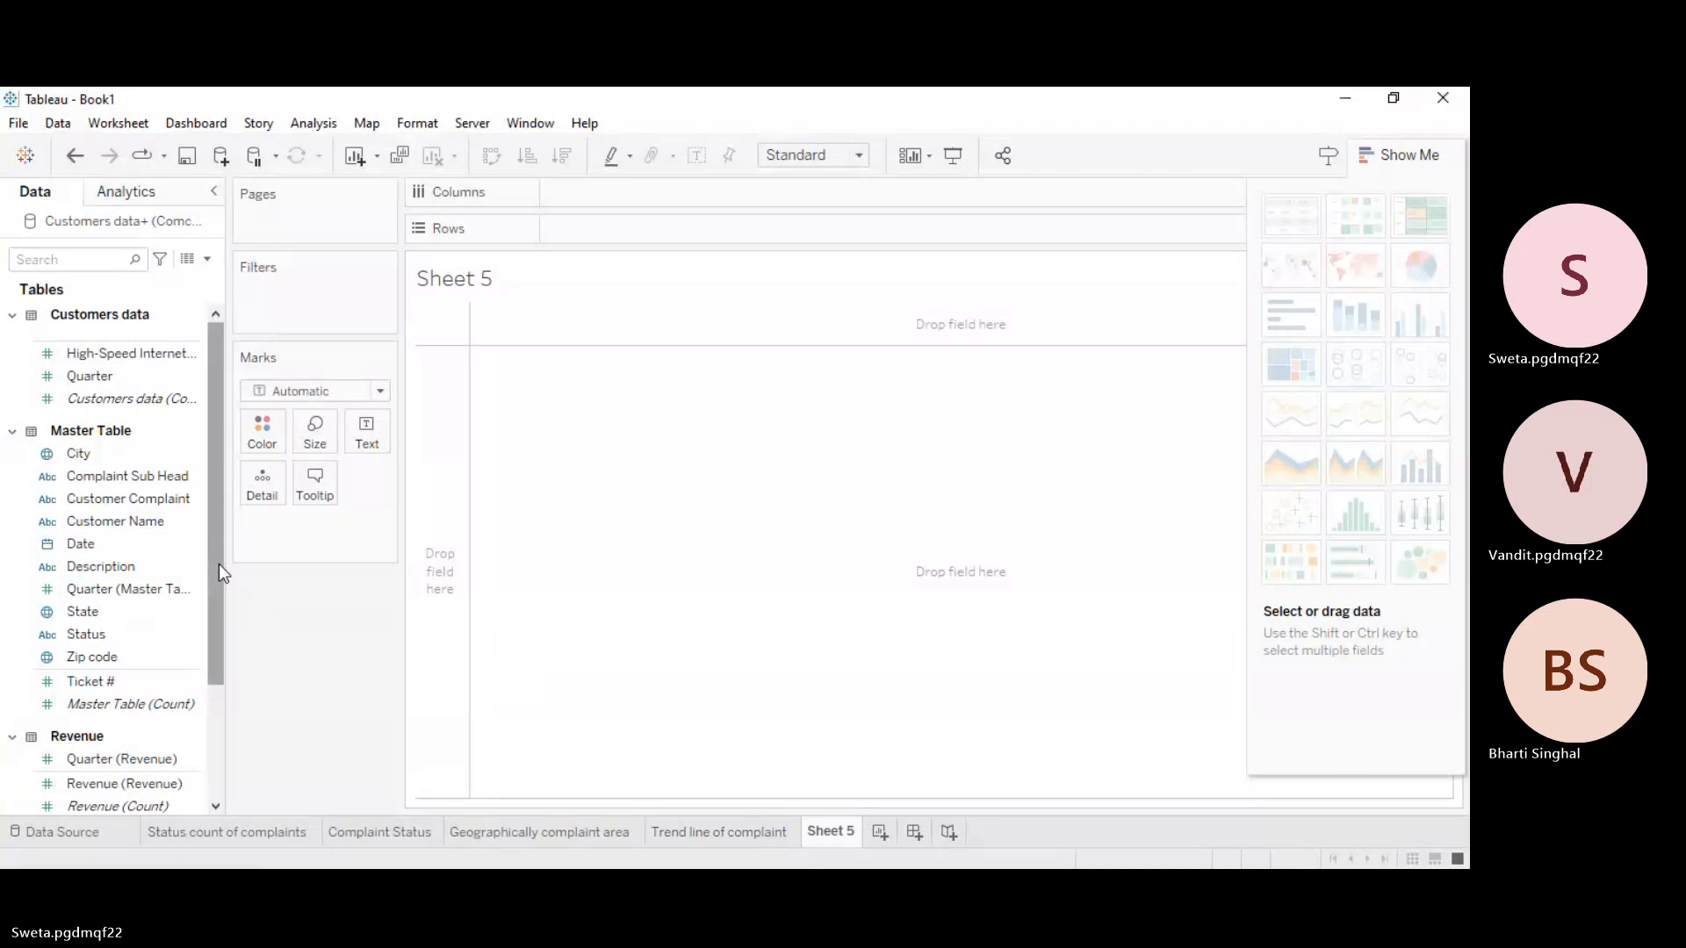
pyautogui.moveTo(219, 565); pyautogui.dragTo(222, 669)
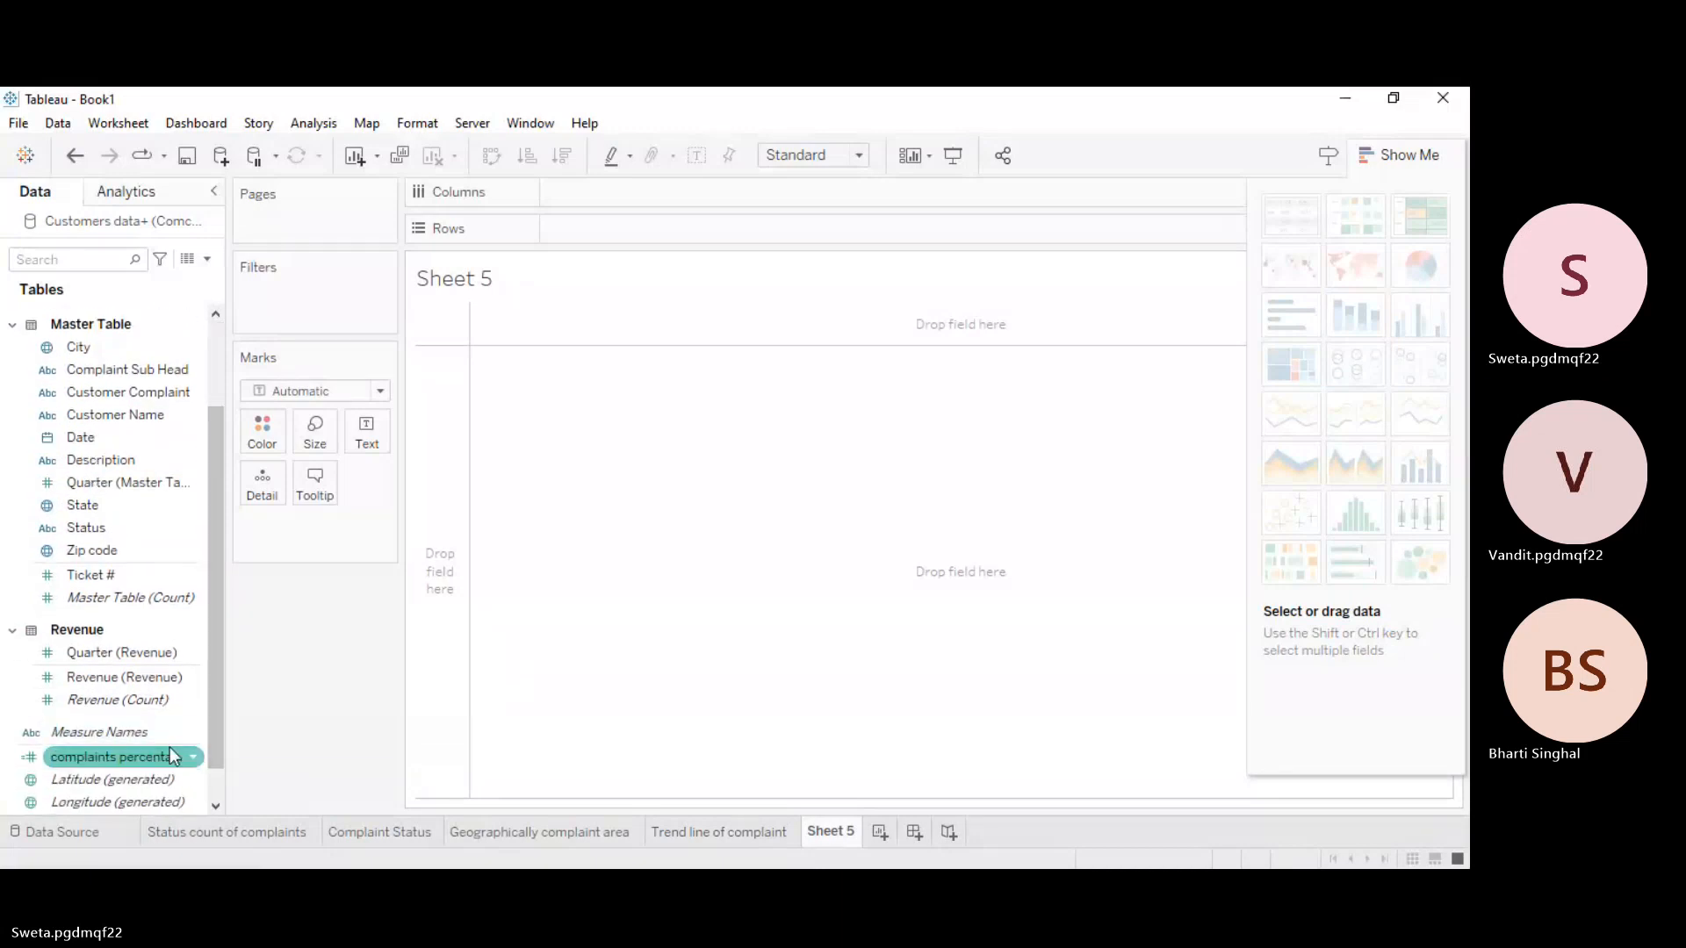
pyautogui.click(184, 756)
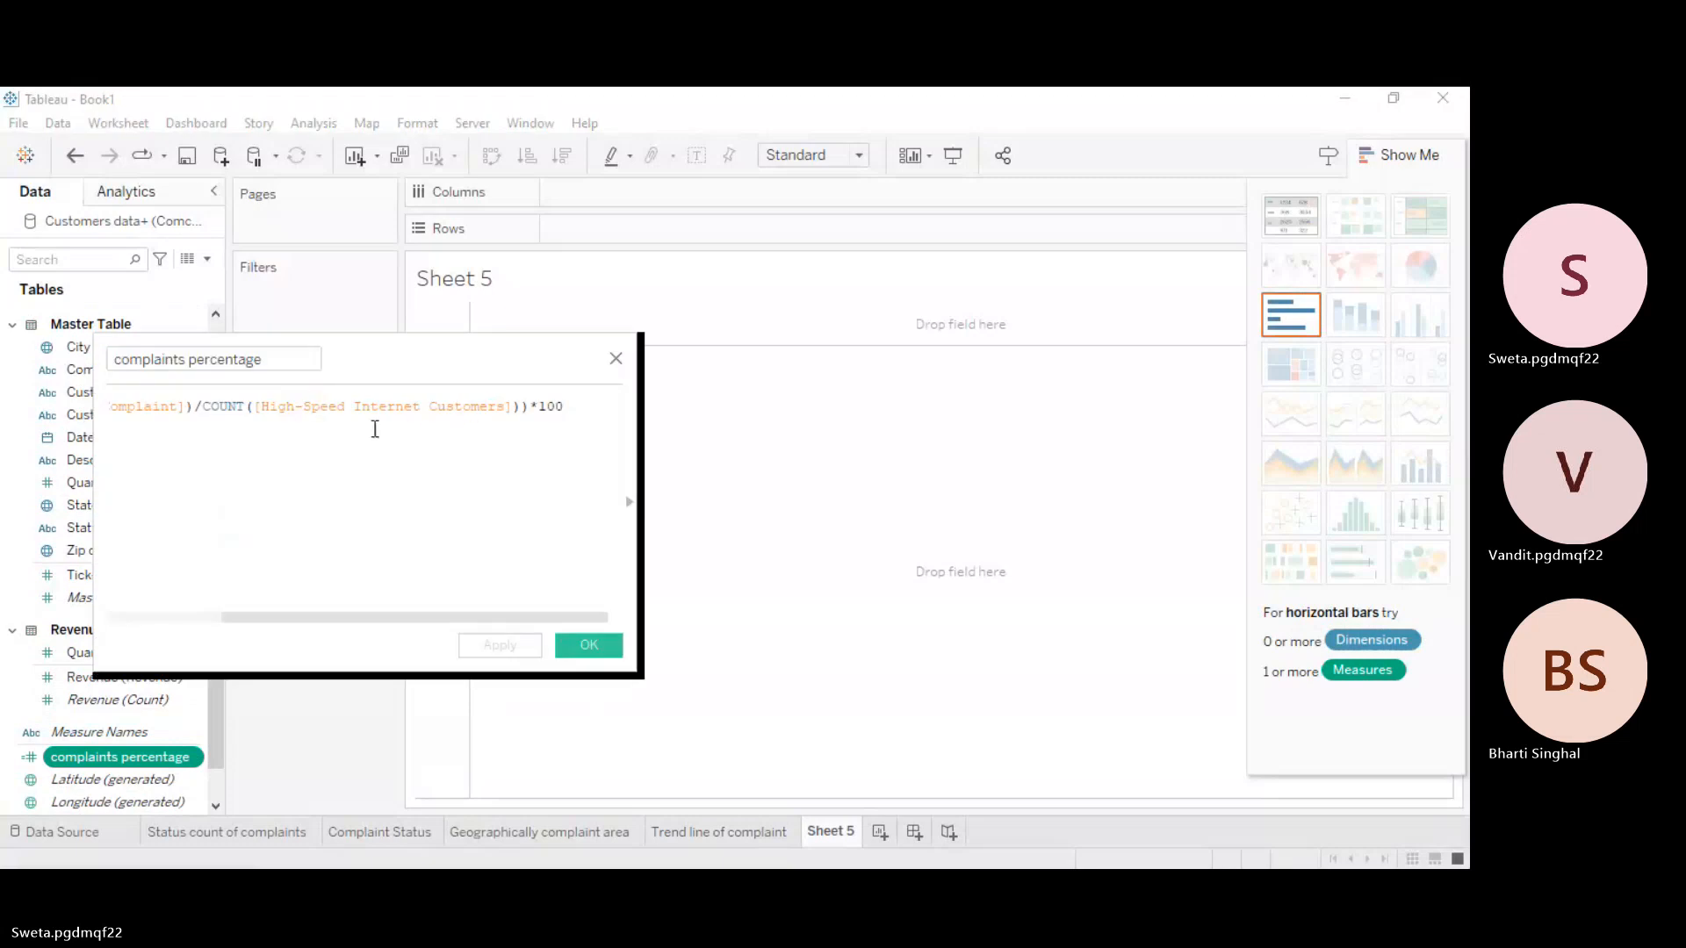
pyautogui.click(249, 405)
pyautogui.press('BackSpace')
pyautogui.press('BackSpace')
pyautogui.press('BackSpace')
pyautogui.press('BackSpace')
pyautogui.press('BackSpace')
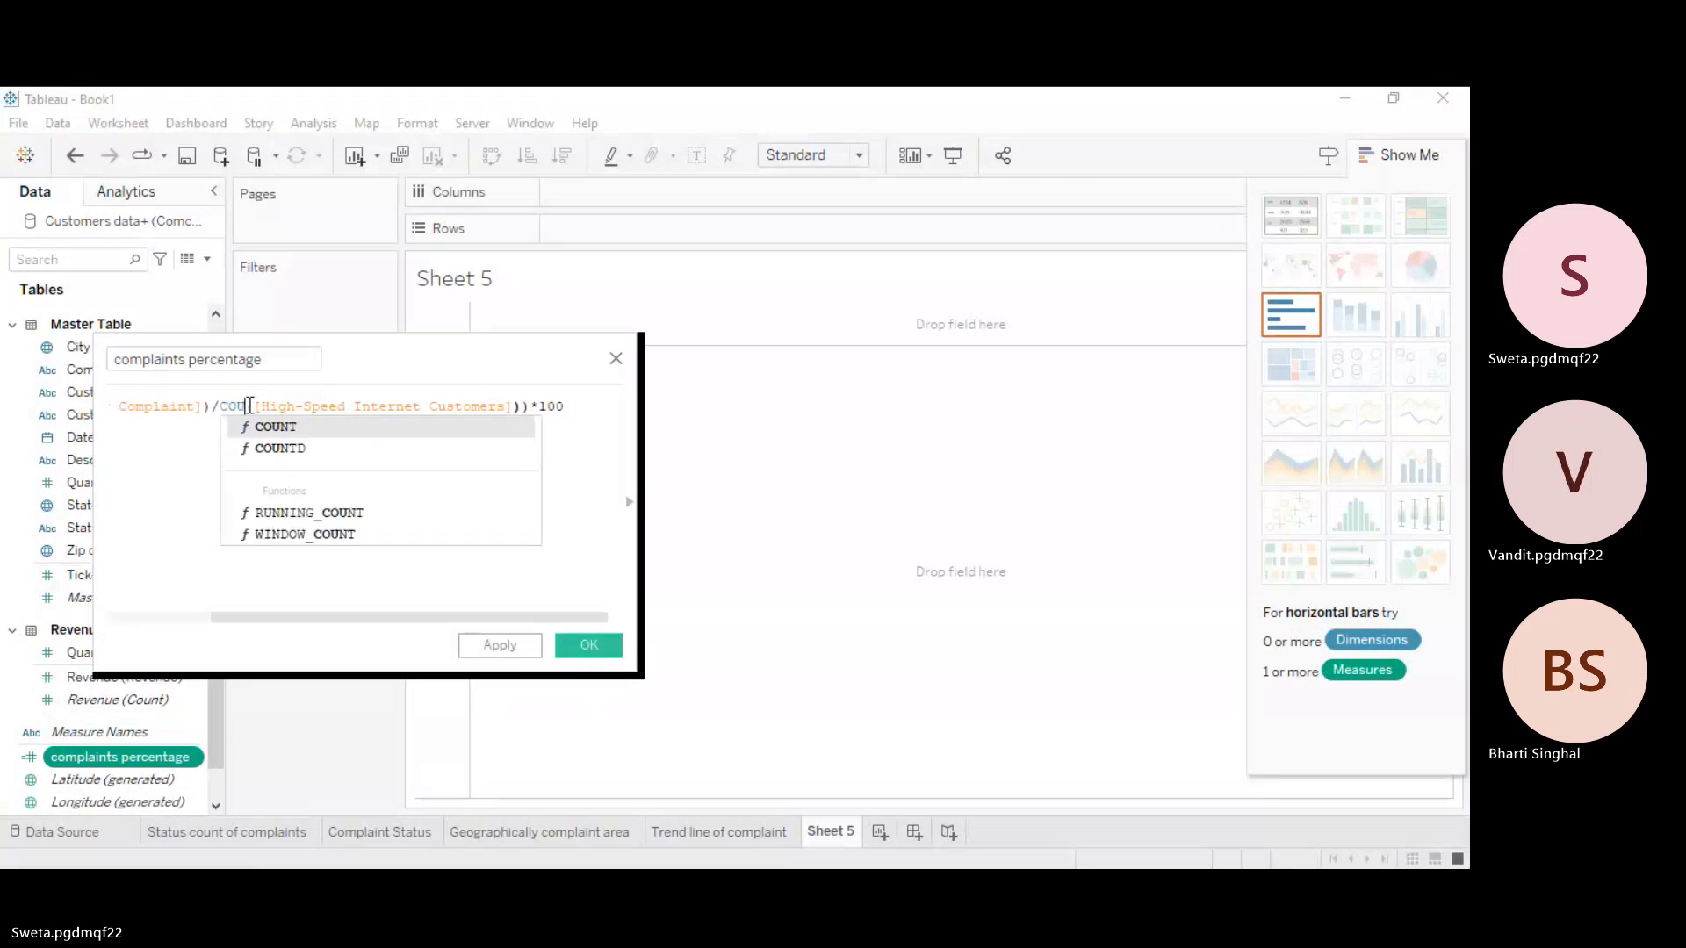
pyautogui.write('sum')
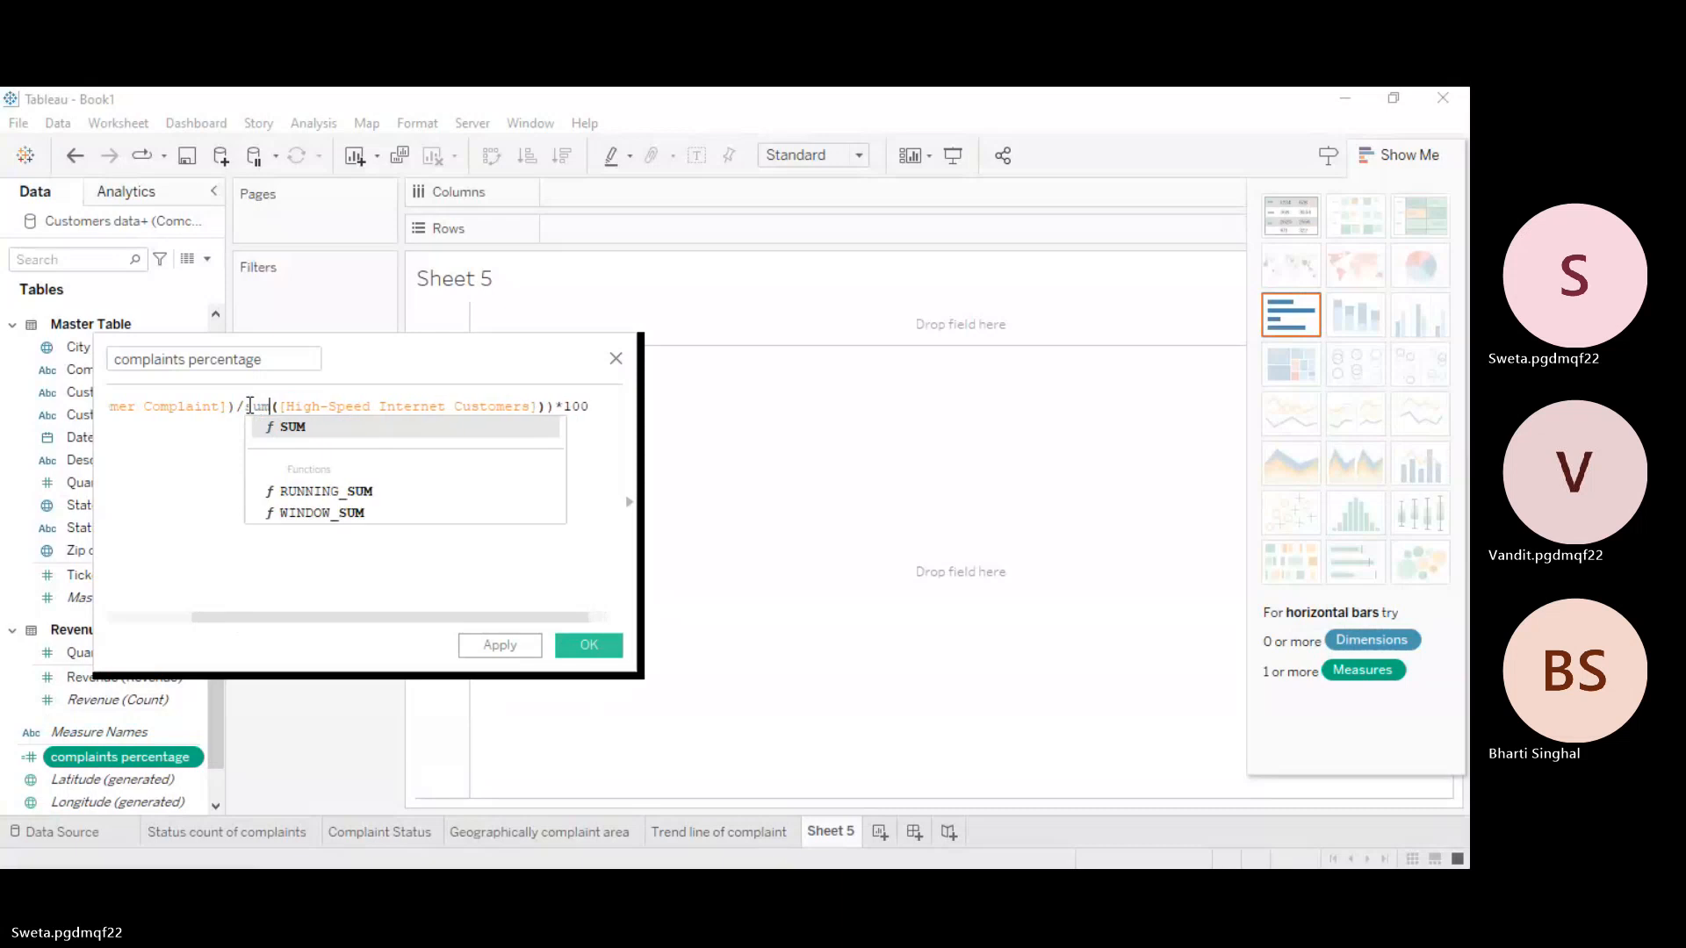
pyautogui.doubleClick(288, 439)
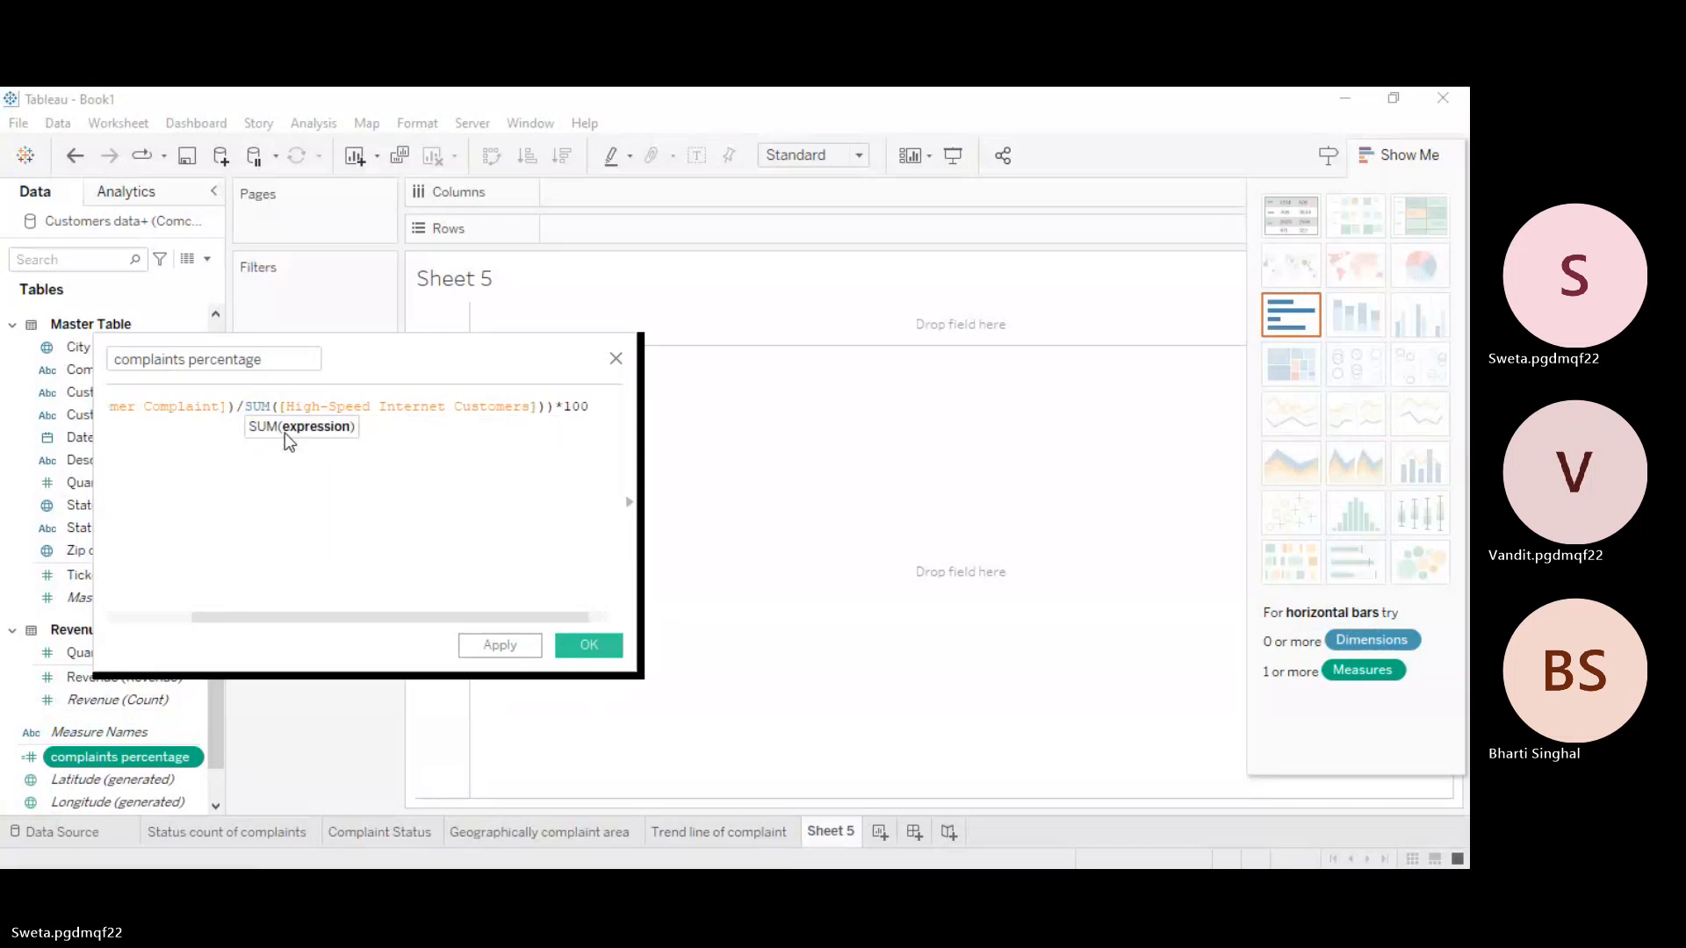
pyautogui.click(582, 646)
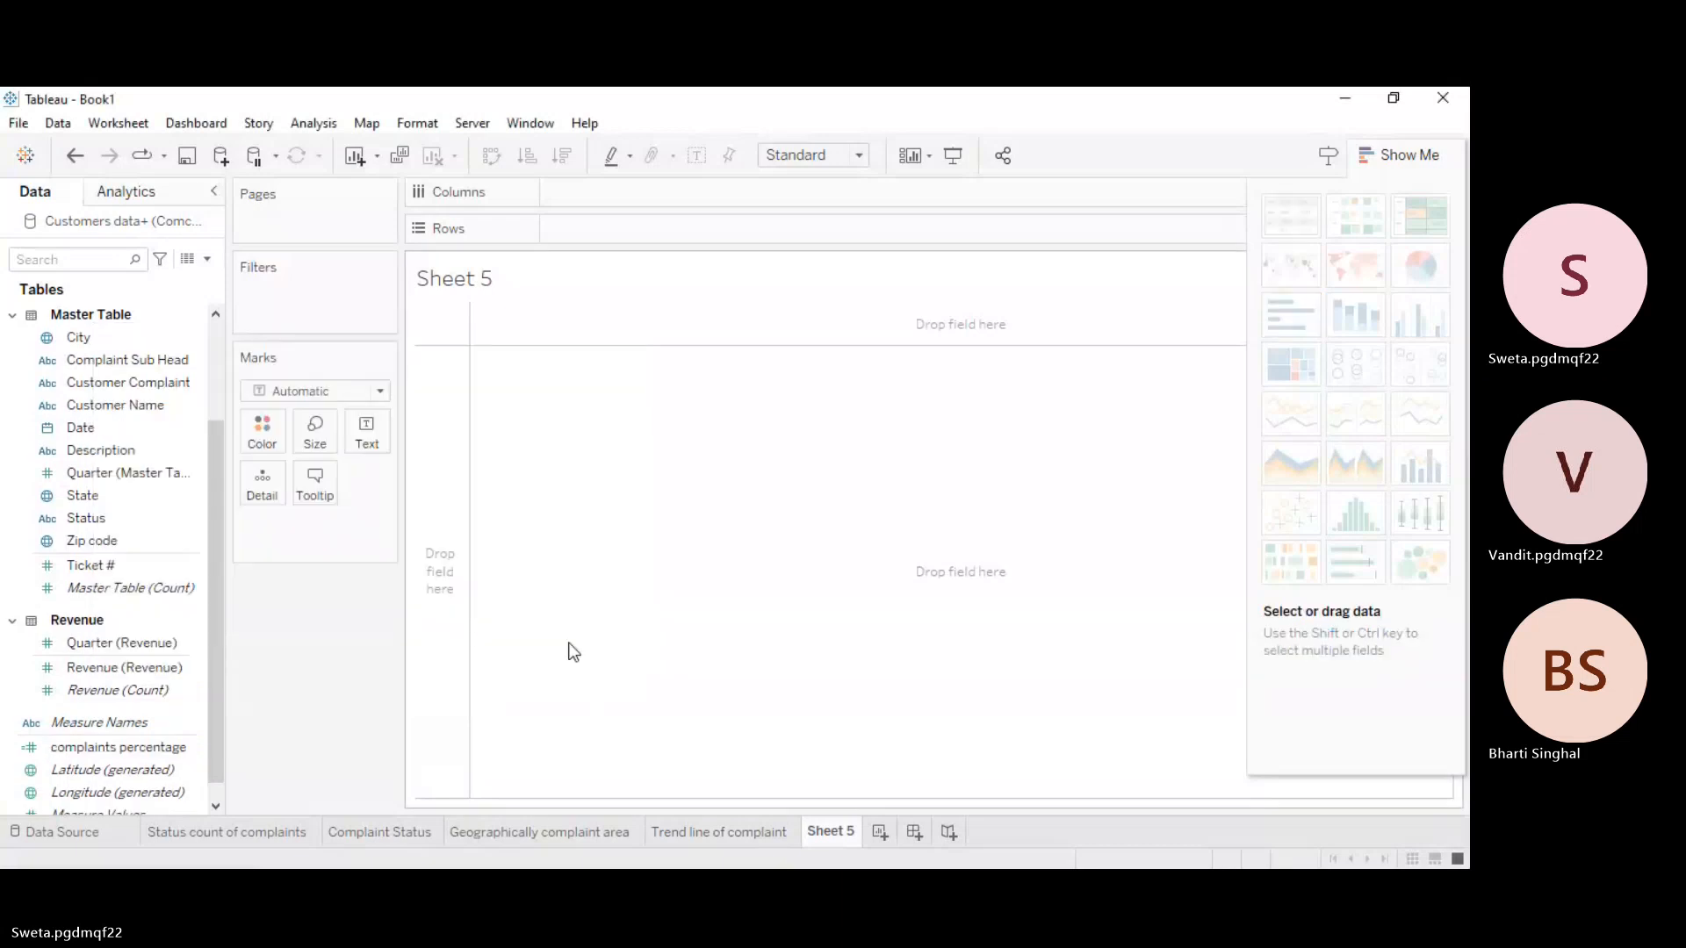
# Step: Add the revised complaints percentage to Sheet 5 and show it as a text table
pyautogui.doubleClick(133, 759)
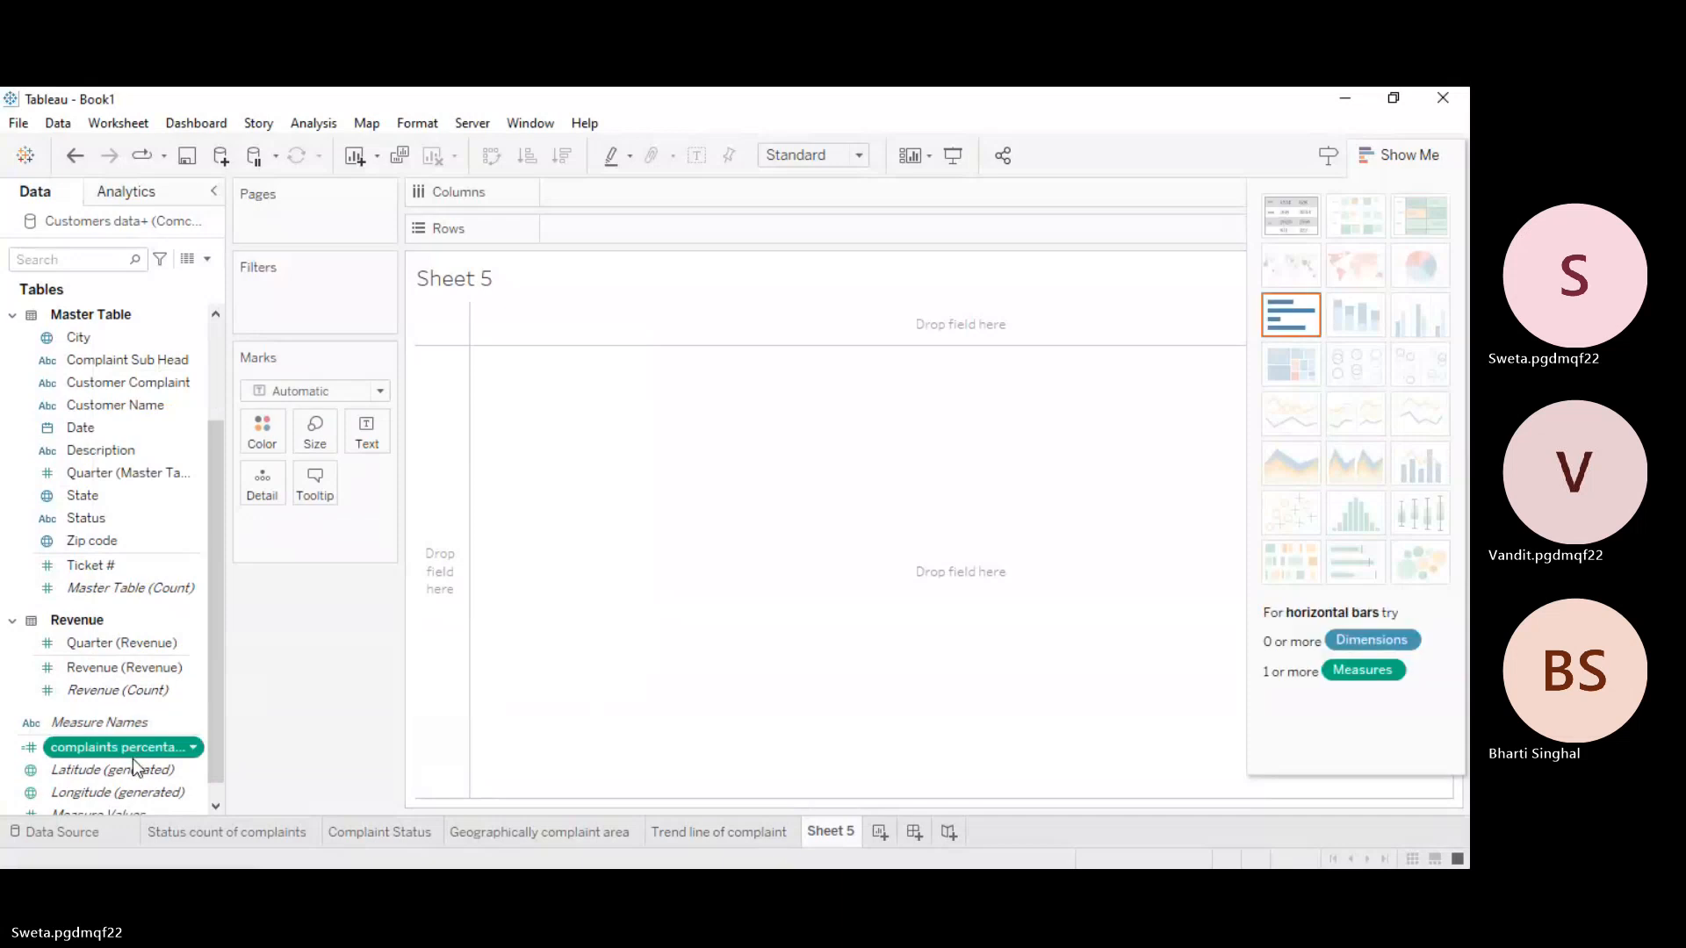
pyautogui.click(1294, 226)
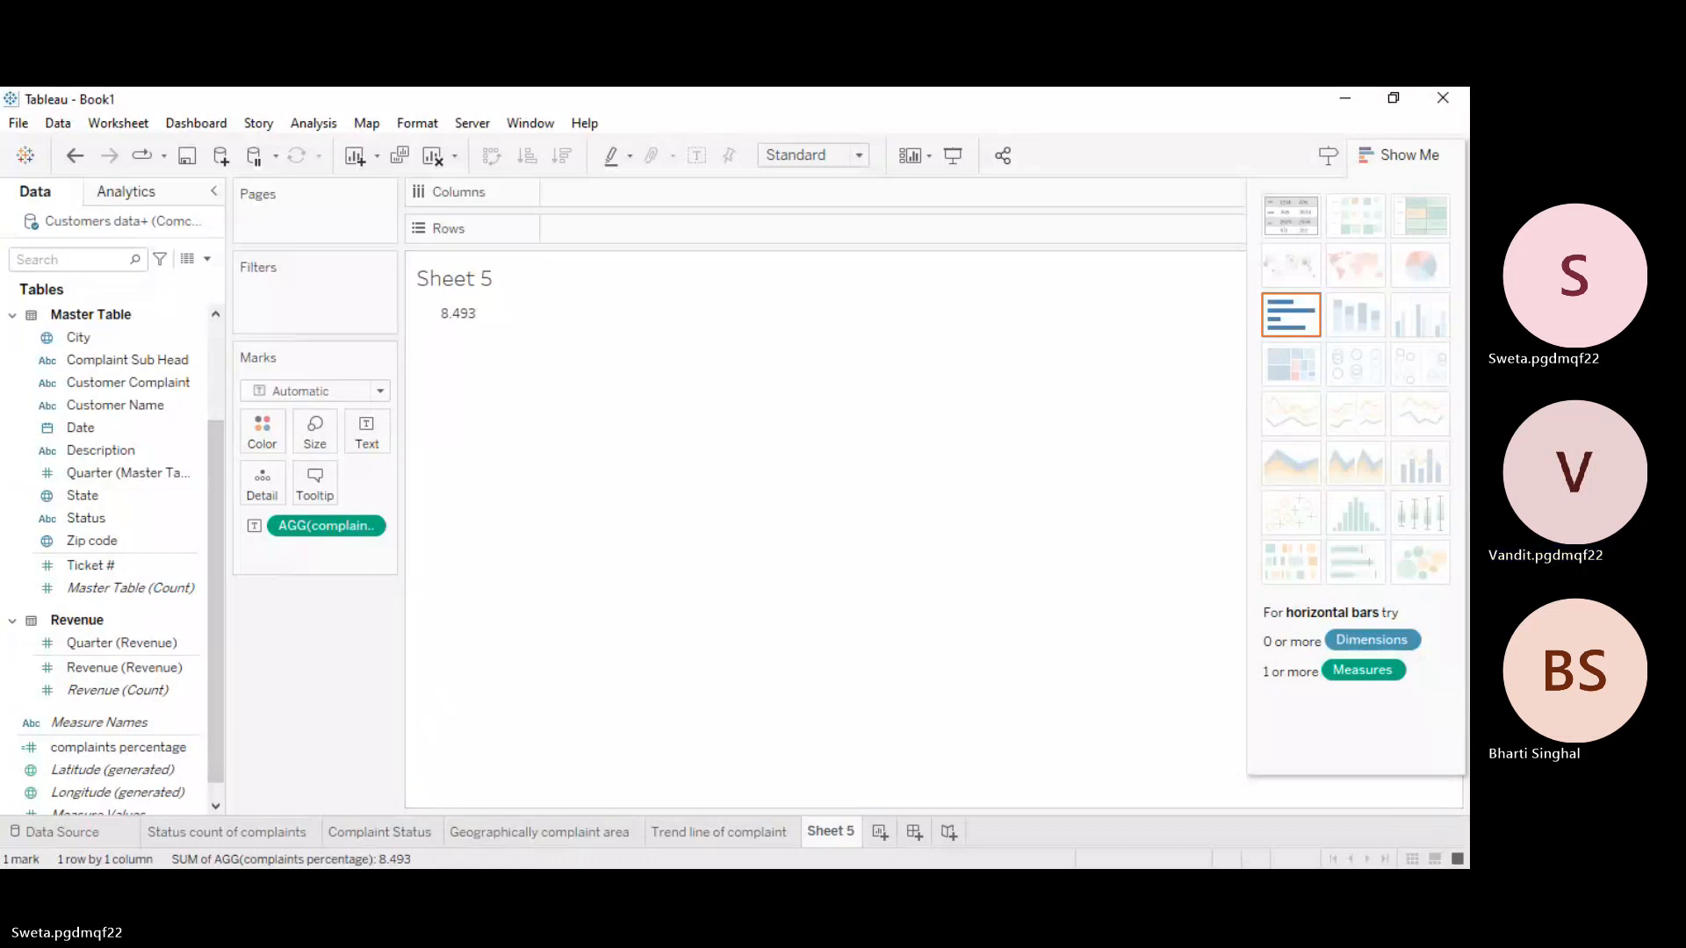
# Step: Review the full formula of the complaints percentage calculated field and close its editor without changing it
pyautogui.click(339, 889)
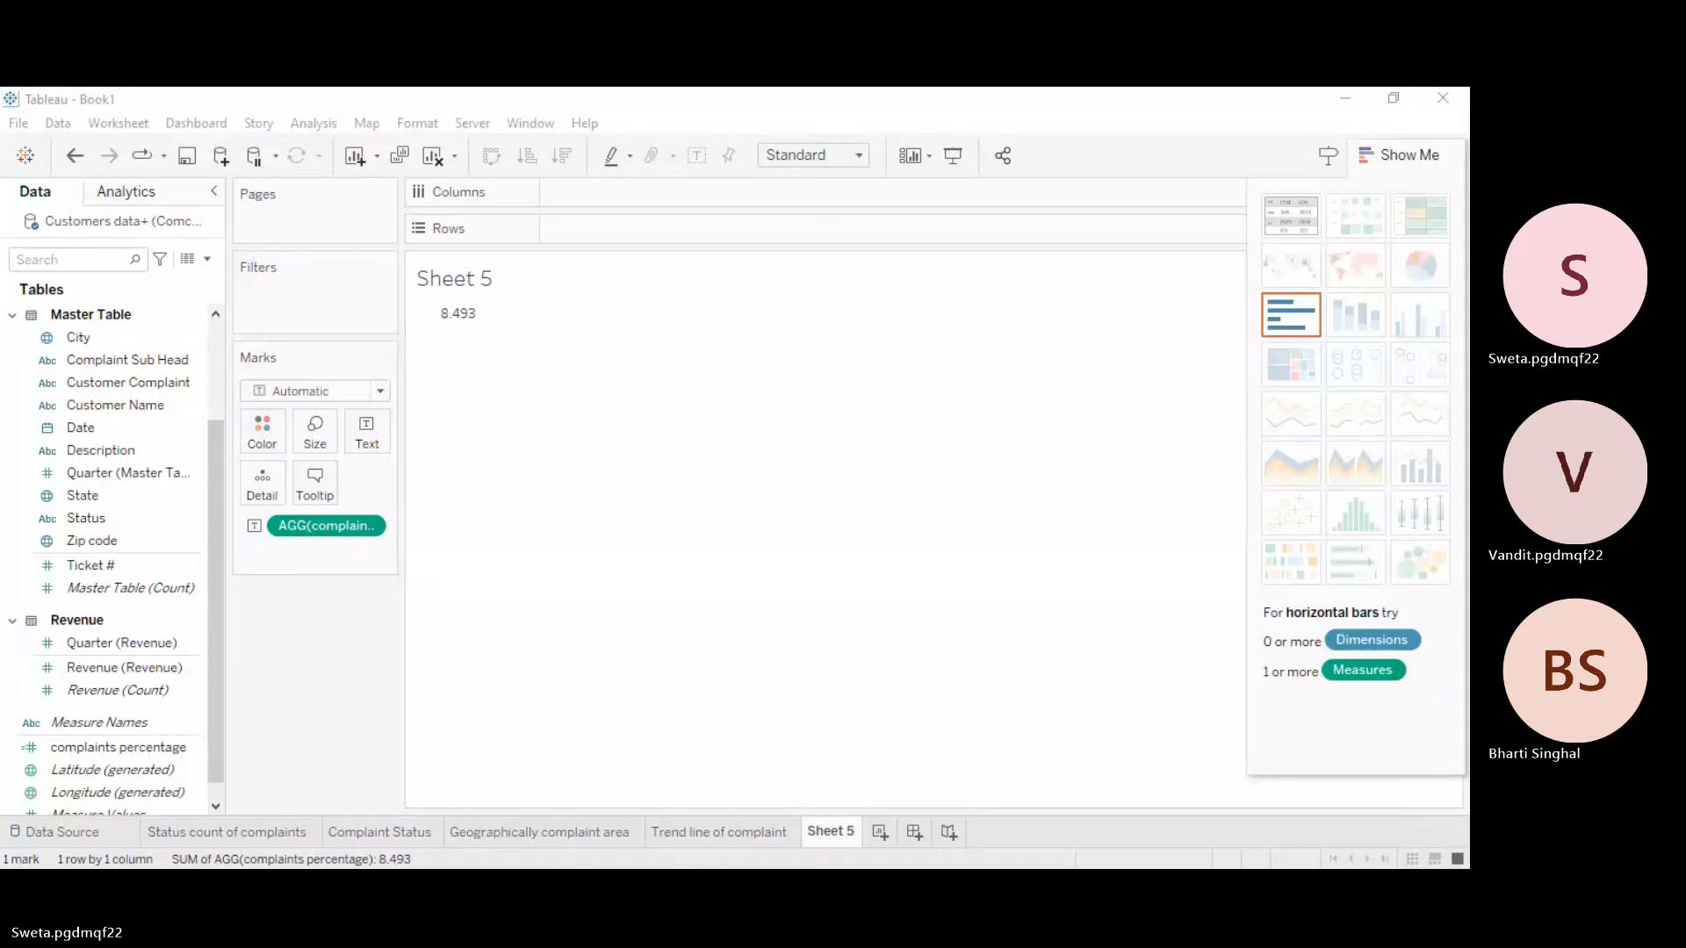
pyautogui.click(623, 616)
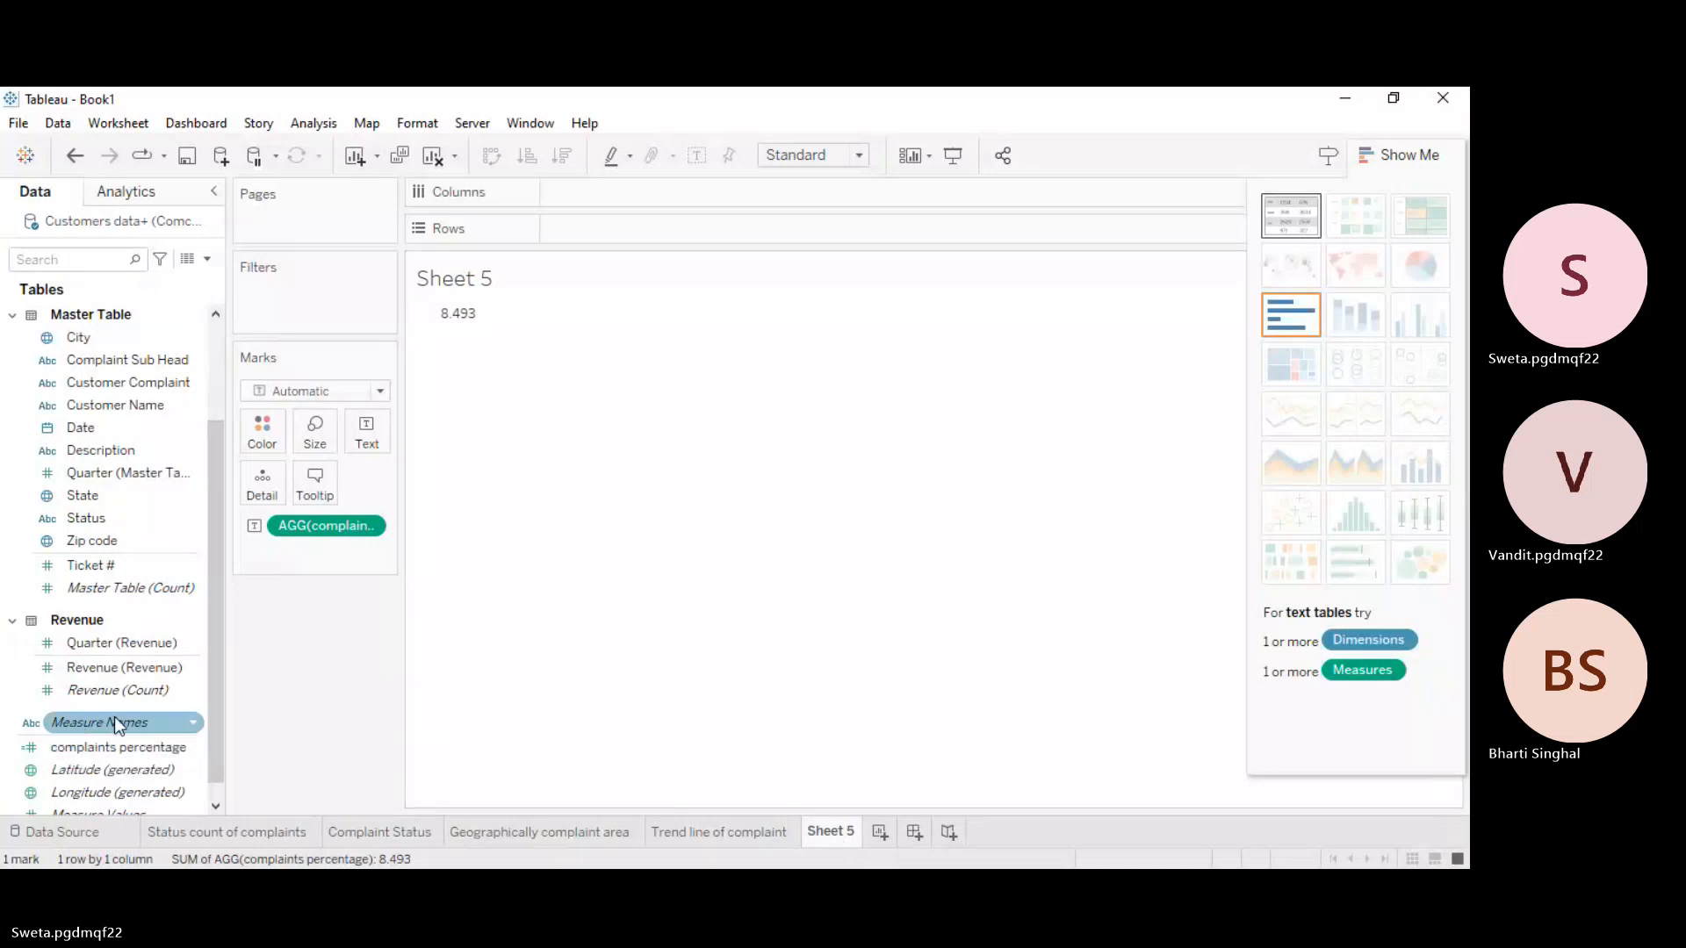
pyautogui.click(195, 754)
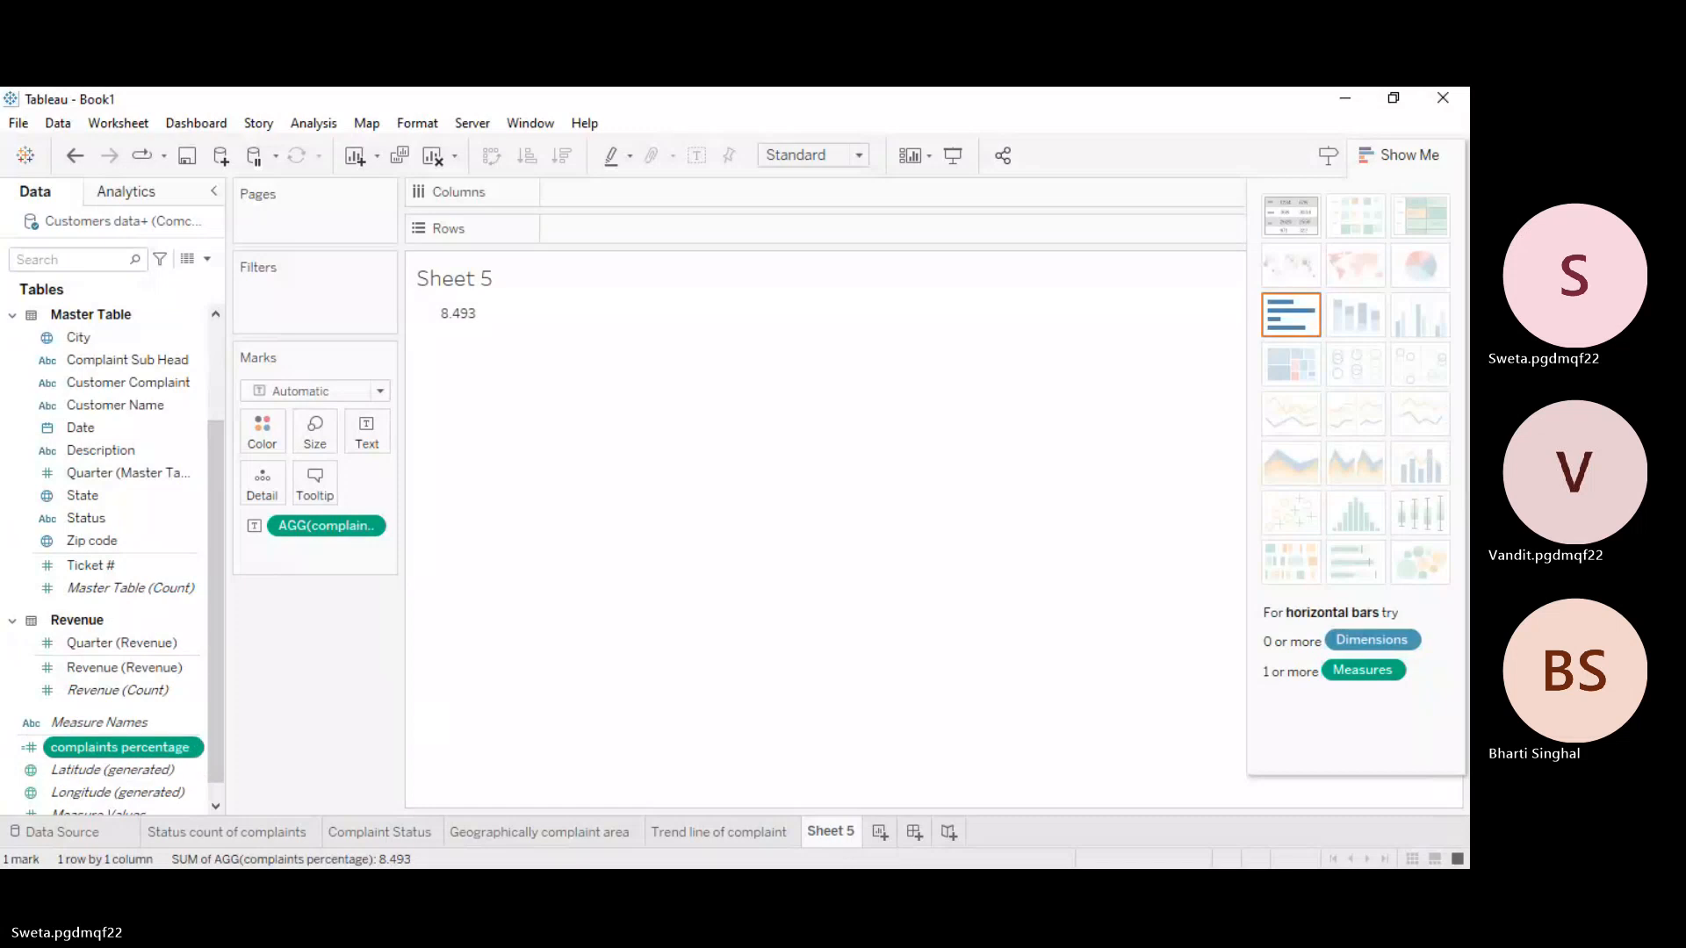
pyautogui.click(288, 376)
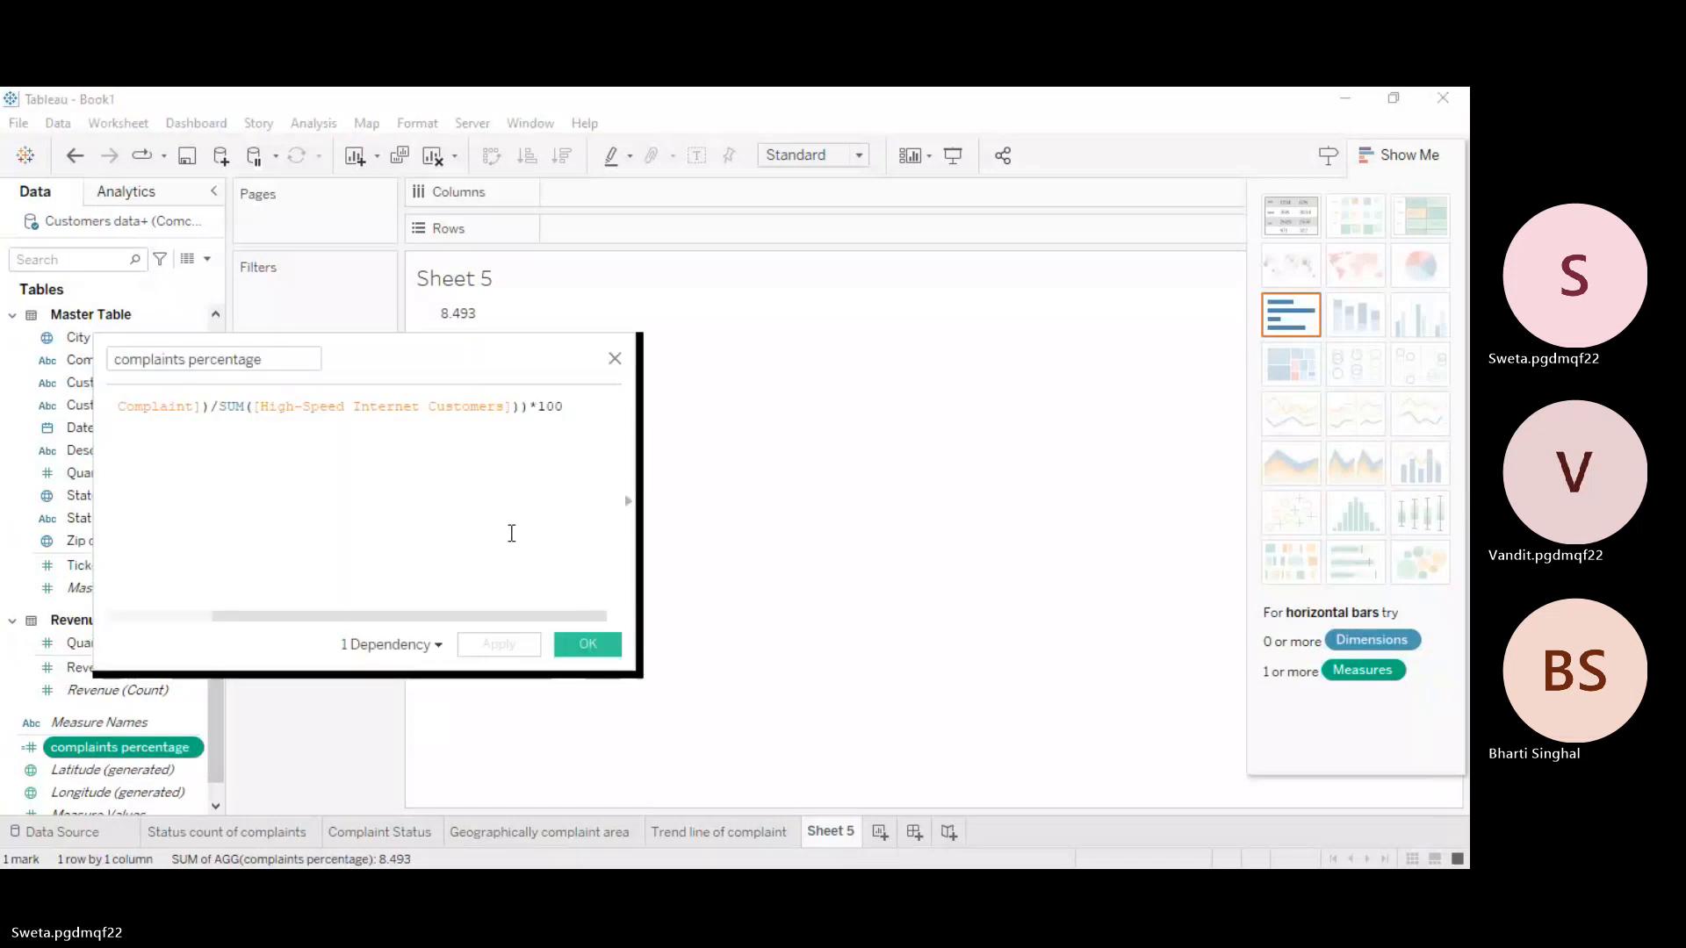
pyautogui.press('Left')
pyautogui.press('Left')
pyautogui.press('Left')
pyautogui.press('Left')
pyautogui.press('Left')
pyautogui.press('Left')
pyautogui.press('Left')
pyautogui.press('Left')
pyautogui.press('Left')
pyautogui.press('Left')
pyautogui.press('Left')
pyautogui.press('Left')
pyautogui.press('Left')
pyautogui.press('Left')
pyautogui.press('Left')
pyautogui.press('Left')
pyautogui.press('Left')
pyautogui.press('Left')
pyautogui.press('Left')
pyautogui.press('Left')
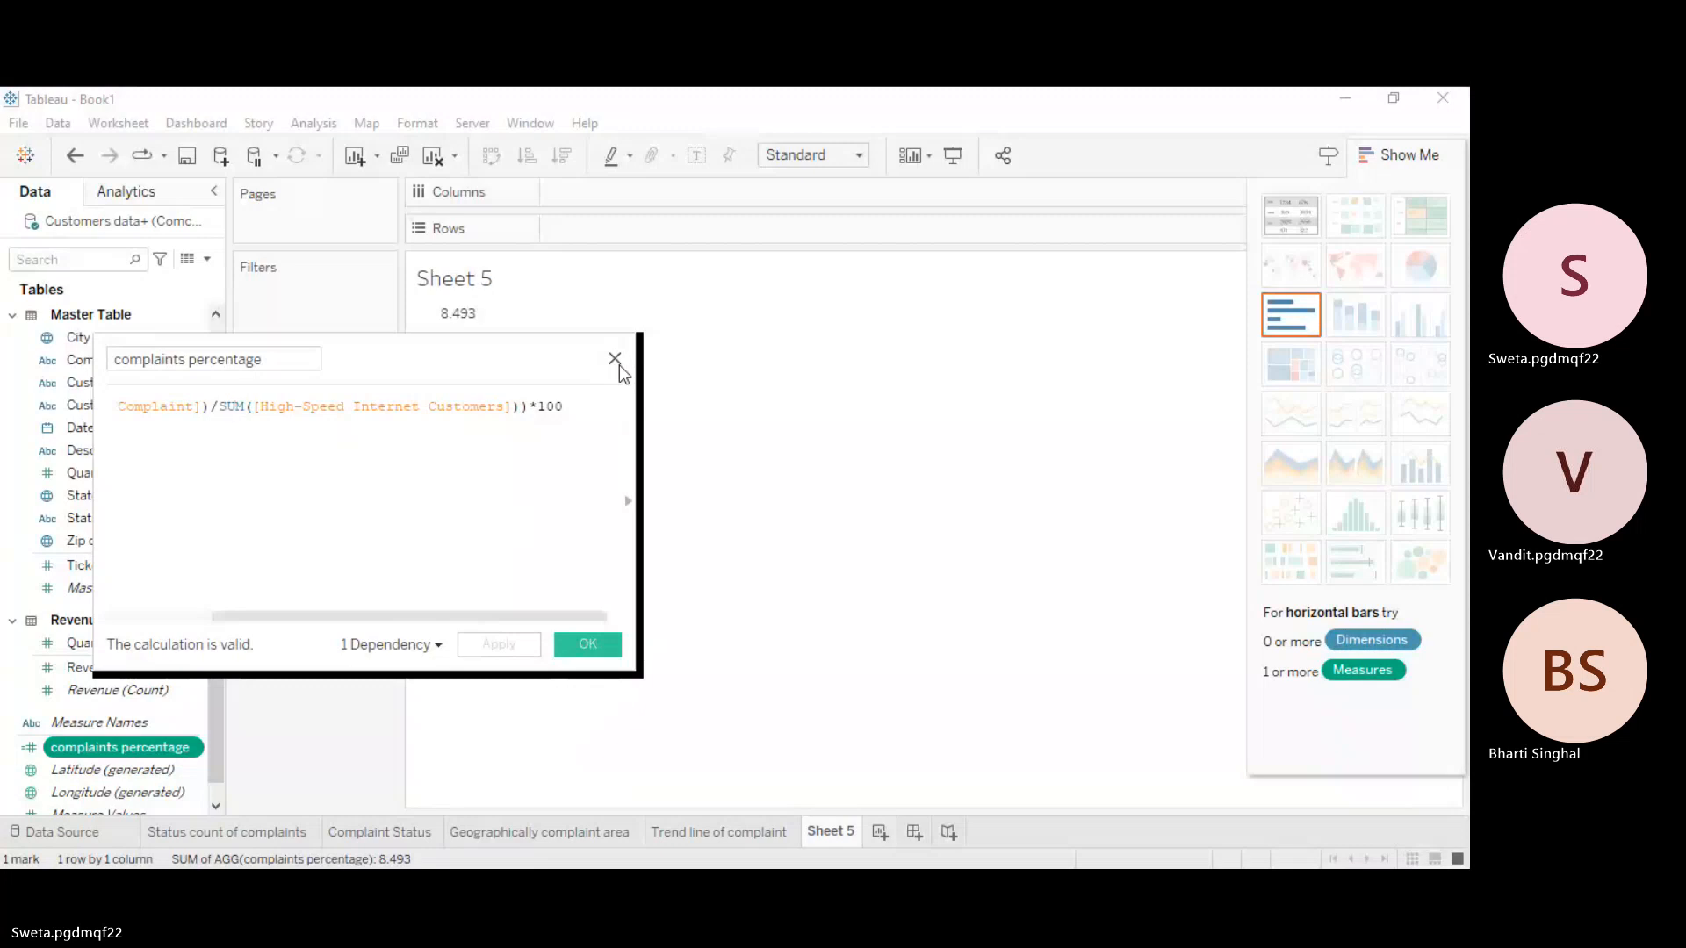
pyautogui.press('Left')
pyautogui.press('Left')
pyautogui.press('Left')
pyautogui.press('Left')
pyautogui.press('Left')
pyautogui.press('Left')
pyautogui.press('Left')
pyautogui.press('Left')
pyautogui.press('Left')
pyautogui.press('Left')
pyautogui.press('Left')
pyautogui.press('Left')
pyautogui.press('Left')
pyautogui.press('Left')
pyautogui.press('Left')
pyautogui.press('Left')
pyautogui.press('Left')
pyautogui.press('Left')
pyautogui.press('Left')
pyautogui.press('Left')
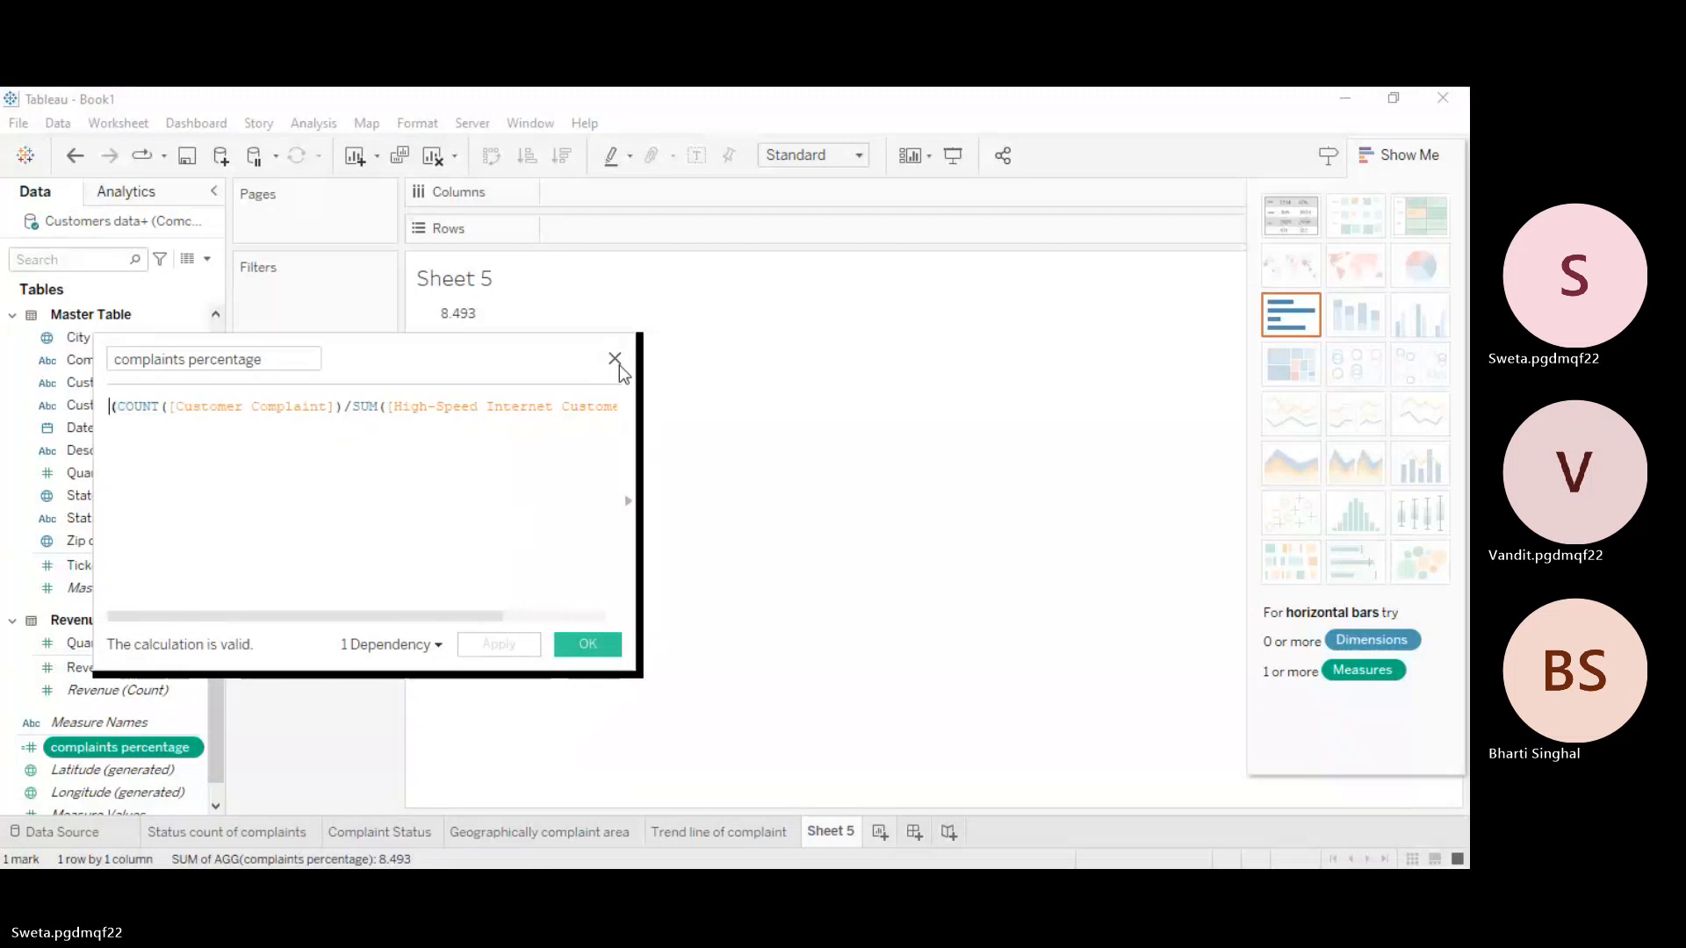
pyautogui.press('Right')
pyautogui.press('Right')
pyautogui.press('Right')
pyautogui.press('Right')
pyautogui.press('Right')
pyautogui.press('Right')
pyautogui.press('Right')
pyautogui.press('Right')
pyautogui.press('Right')
pyautogui.press('Right')
pyautogui.press('Right')
pyautogui.press('Right')
pyautogui.press('Right')
pyautogui.press('Right')
pyautogui.press('Right')
pyautogui.press('Right')
pyautogui.press('Right')
pyautogui.press('Right')
pyautogui.press('Right')
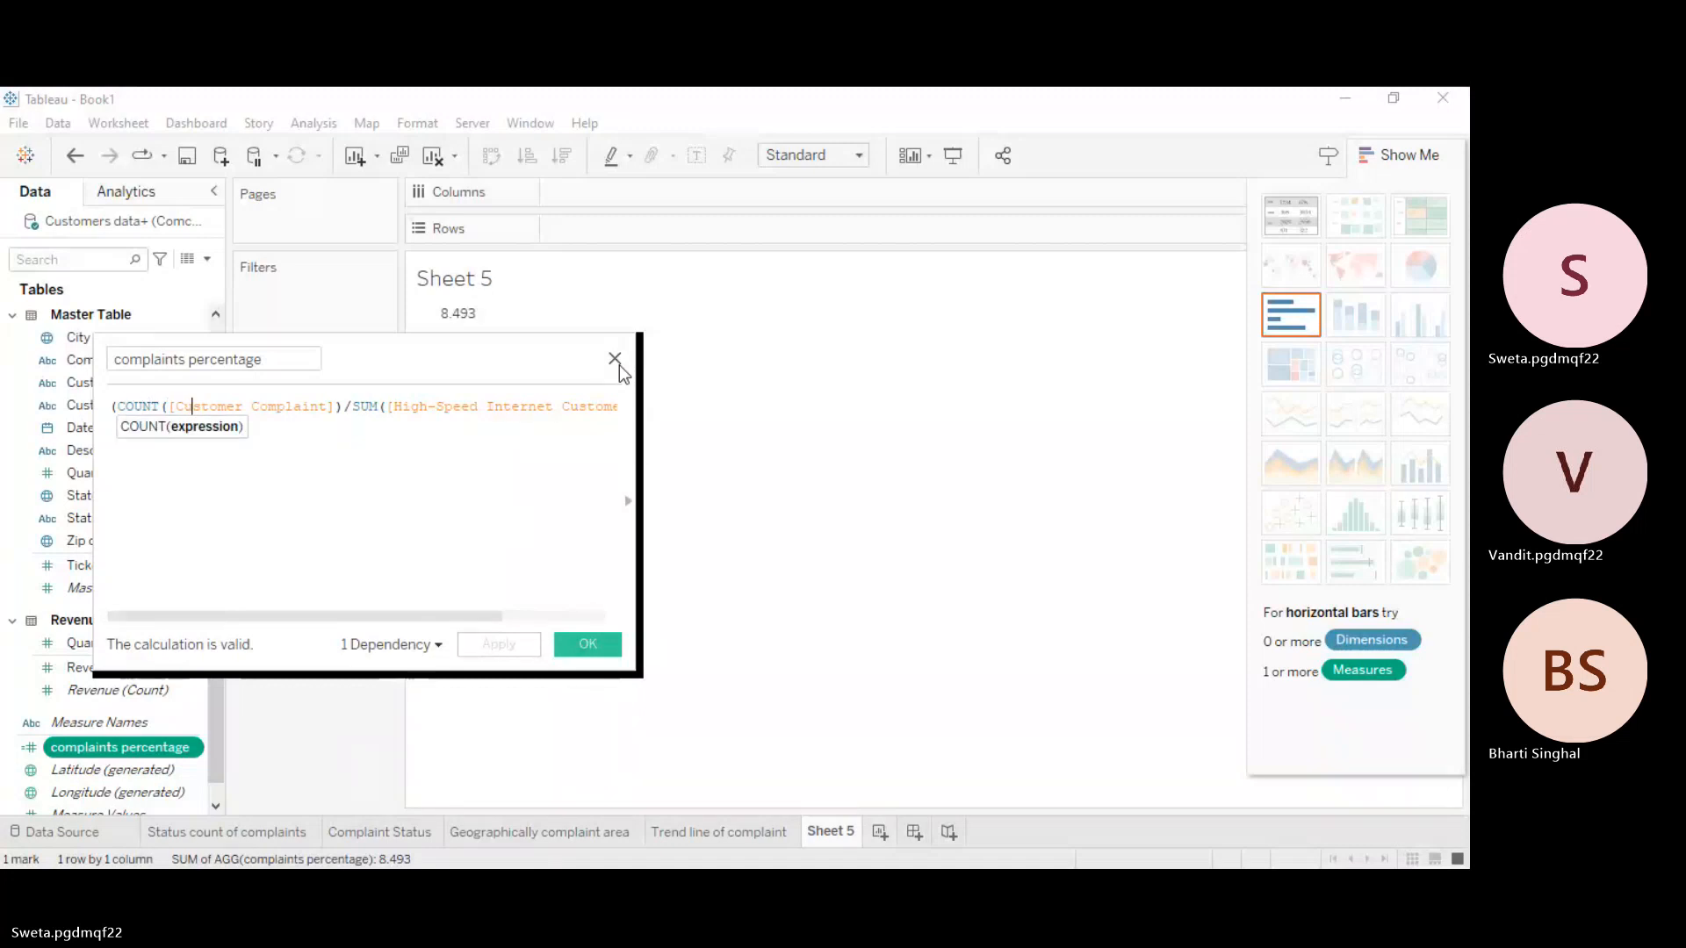
pyautogui.press('Right')
pyautogui.press('Right')
pyautogui.press('Right')
pyautogui.press('Right')
pyautogui.press('Right')
pyautogui.press('Right')
pyautogui.press('Right')
pyautogui.press('Right')
pyautogui.press('Right')
pyautogui.press('Right')
pyautogui.press('Right')
pyautogui.press('Right')
pyautogui.press('Right')
pyautogui.press('Right')
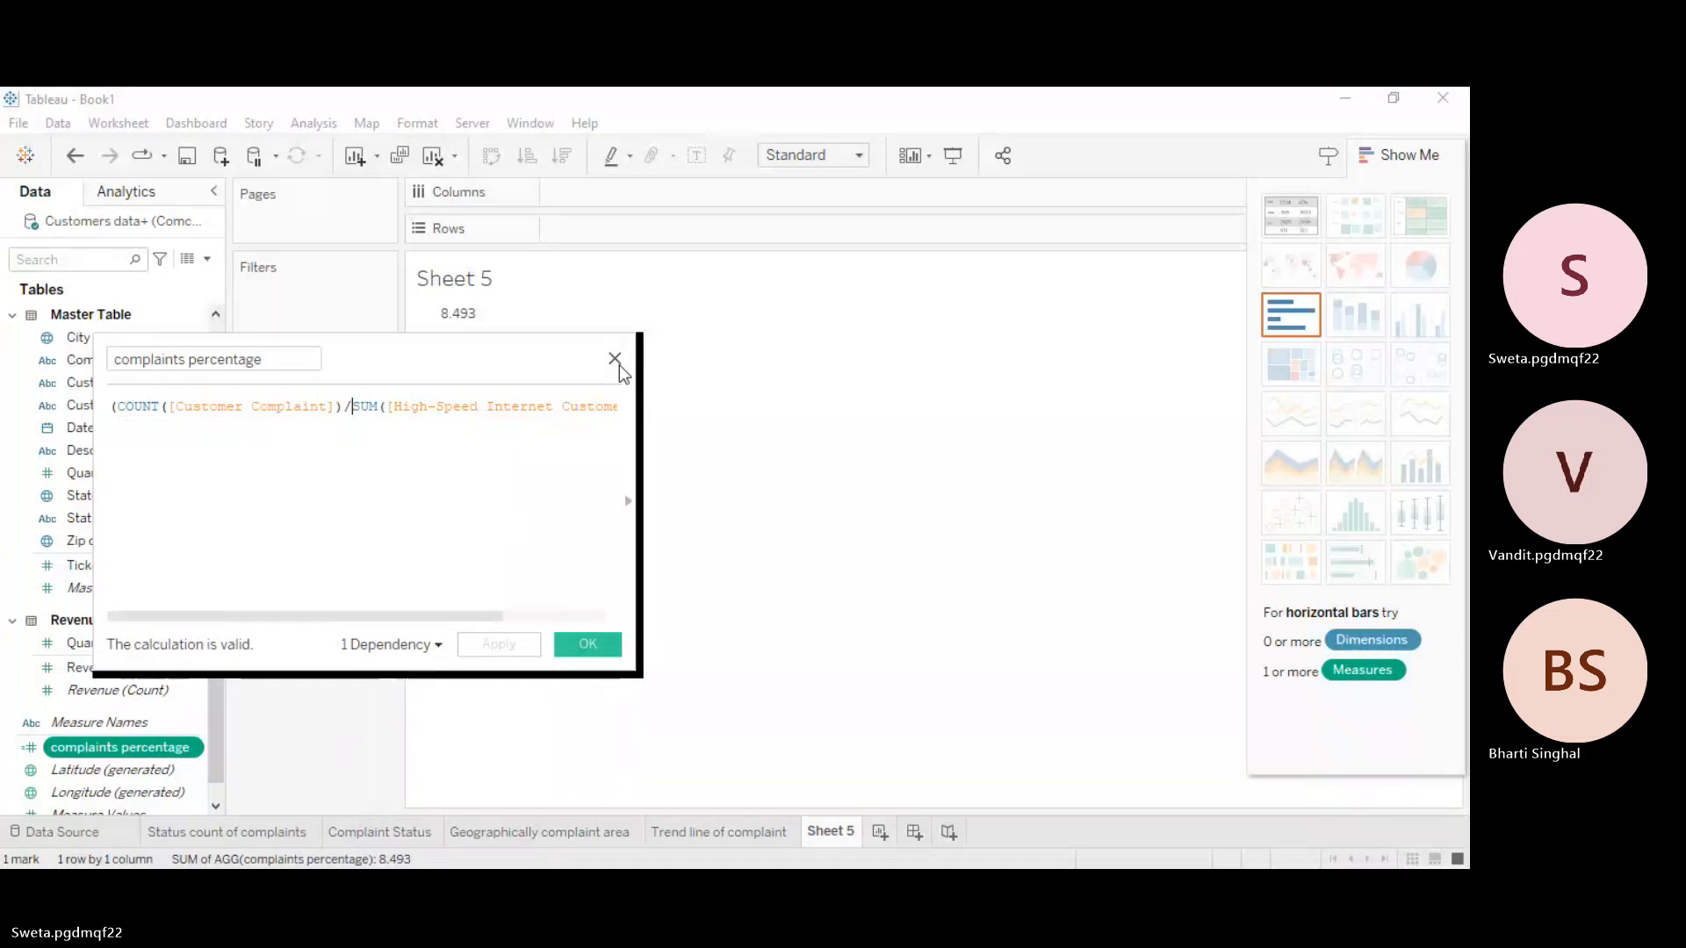
pyautogui.press('Right')
pyautogui.press('Right')
pyautogui.press('Right')
pyautogui.press('Right')
pyautogui.press('Right')
pyautogui.press('Right')
pyautogui.press('Right')
pyautogui.press('Right')
pyautogui.press('Right')
pyautogui.press('Right')
pyautogui.press('Right')
pyautogui.press('Right')
pyautogui.press('Right')
pyautogui.press('Right')
pyautogui.press('Right')
pyautogui.press('Right')
pyautogui.press('Right')
pyautogui.press('Right')
pyautogui.press('Right')
pyautogui.press('Right')
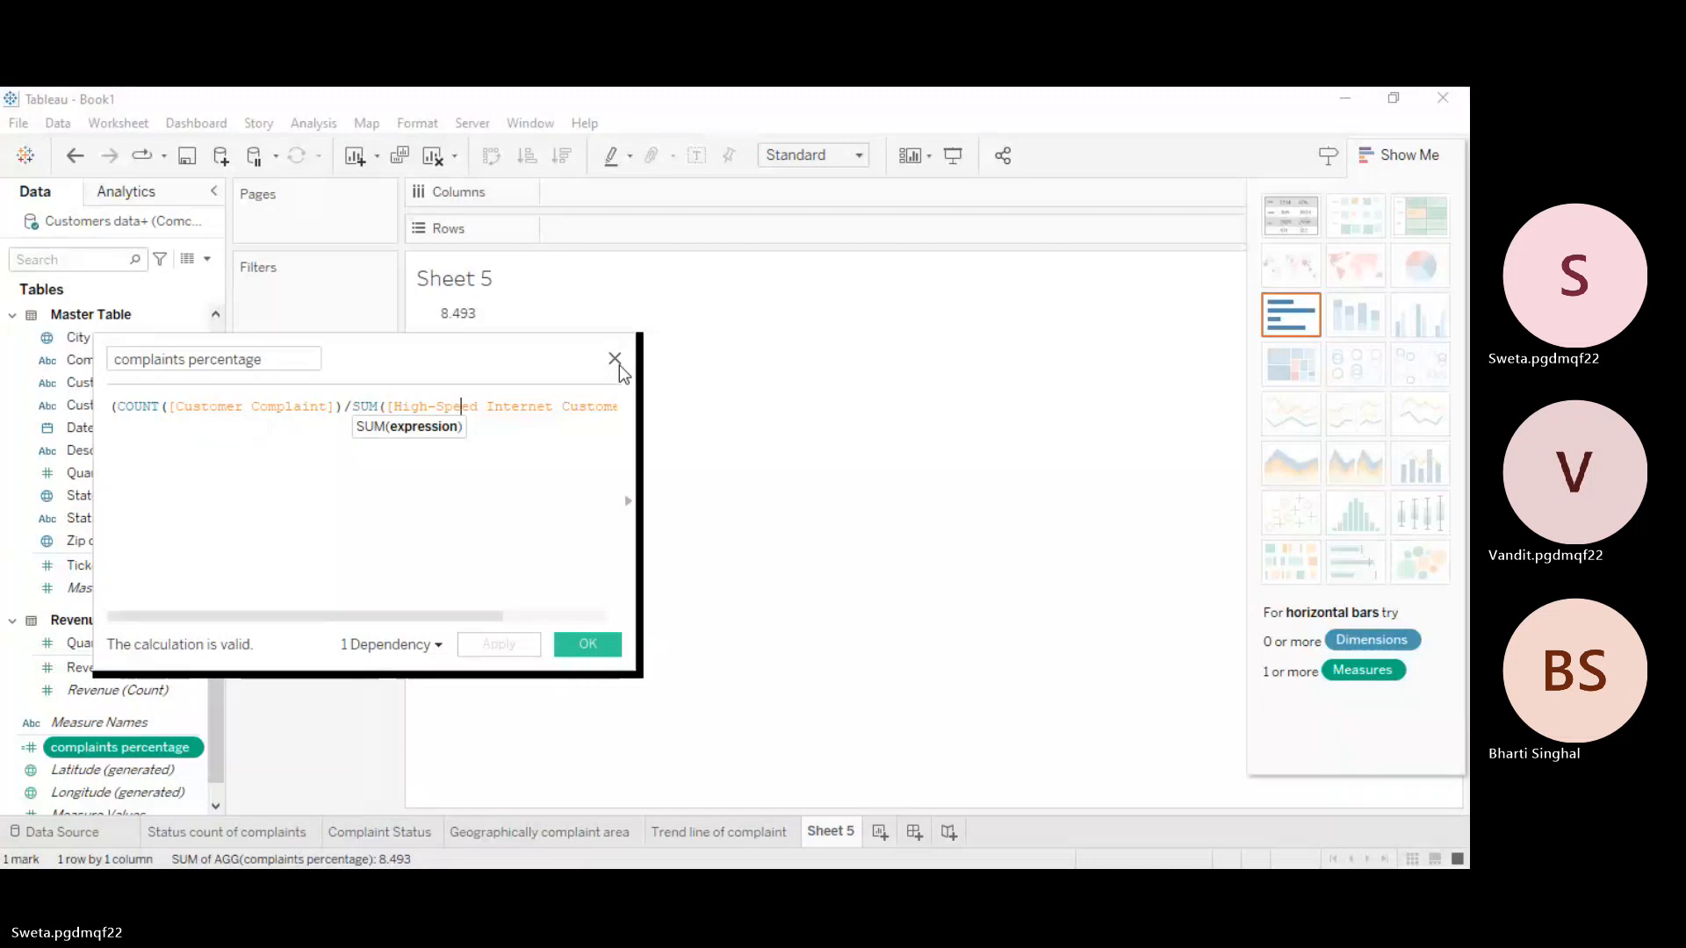
pyautogui.press('Right')
pyautogui.press('Right')
pyautogui.write('100')
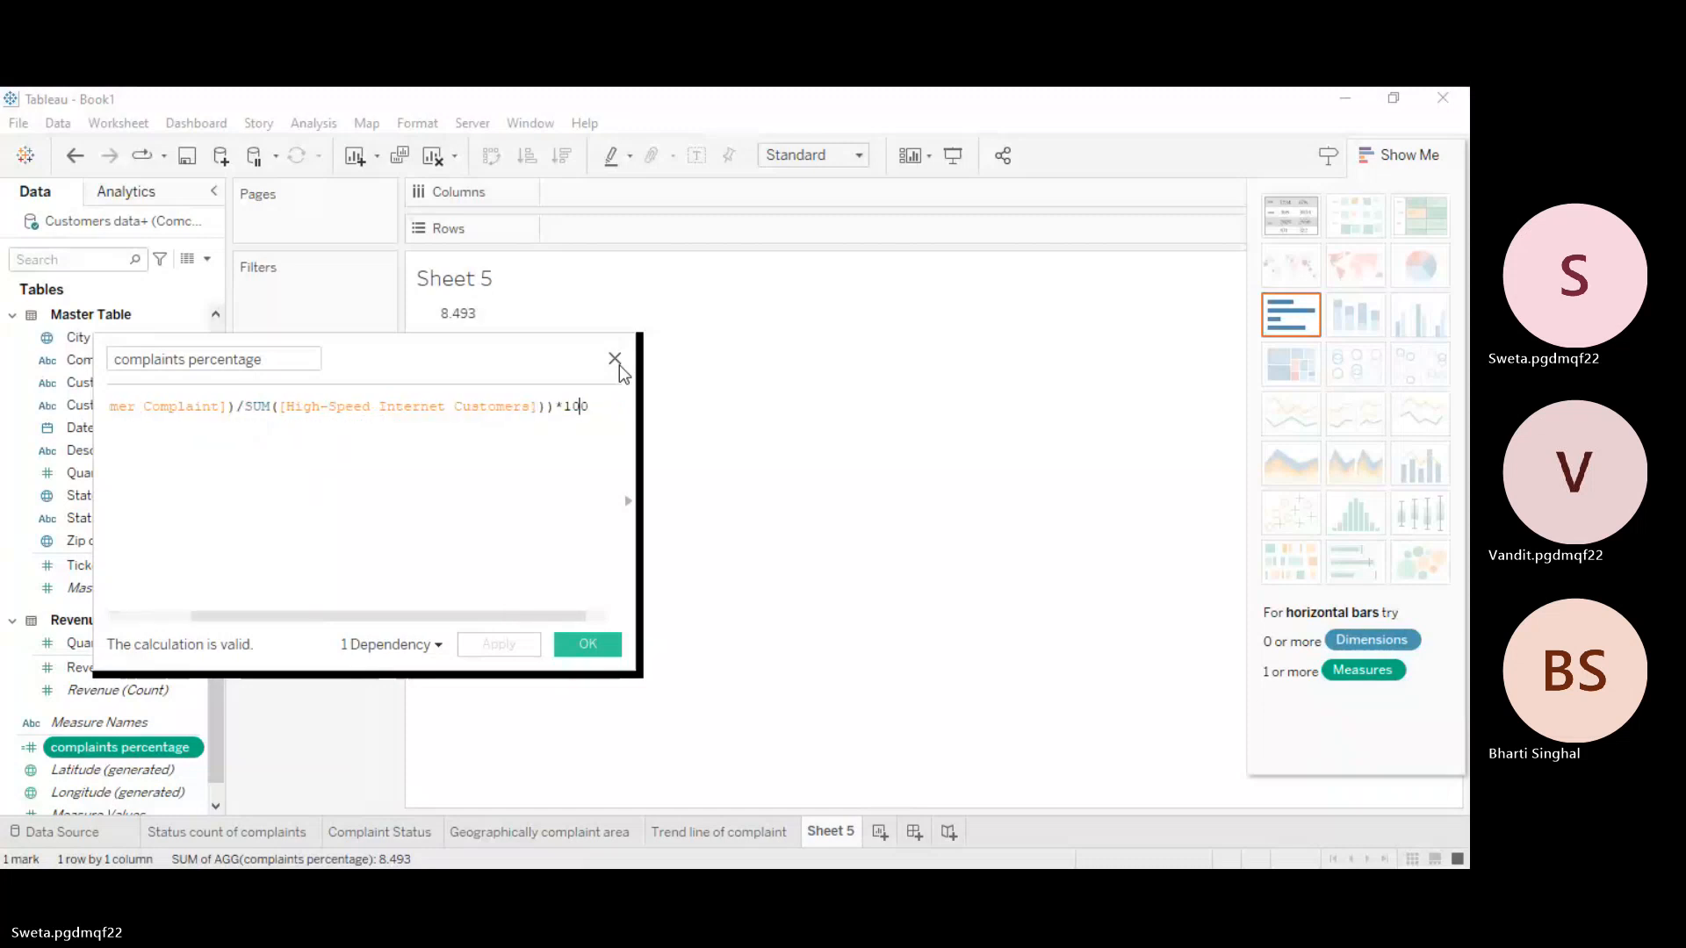
pyautogui.click(615, 360)
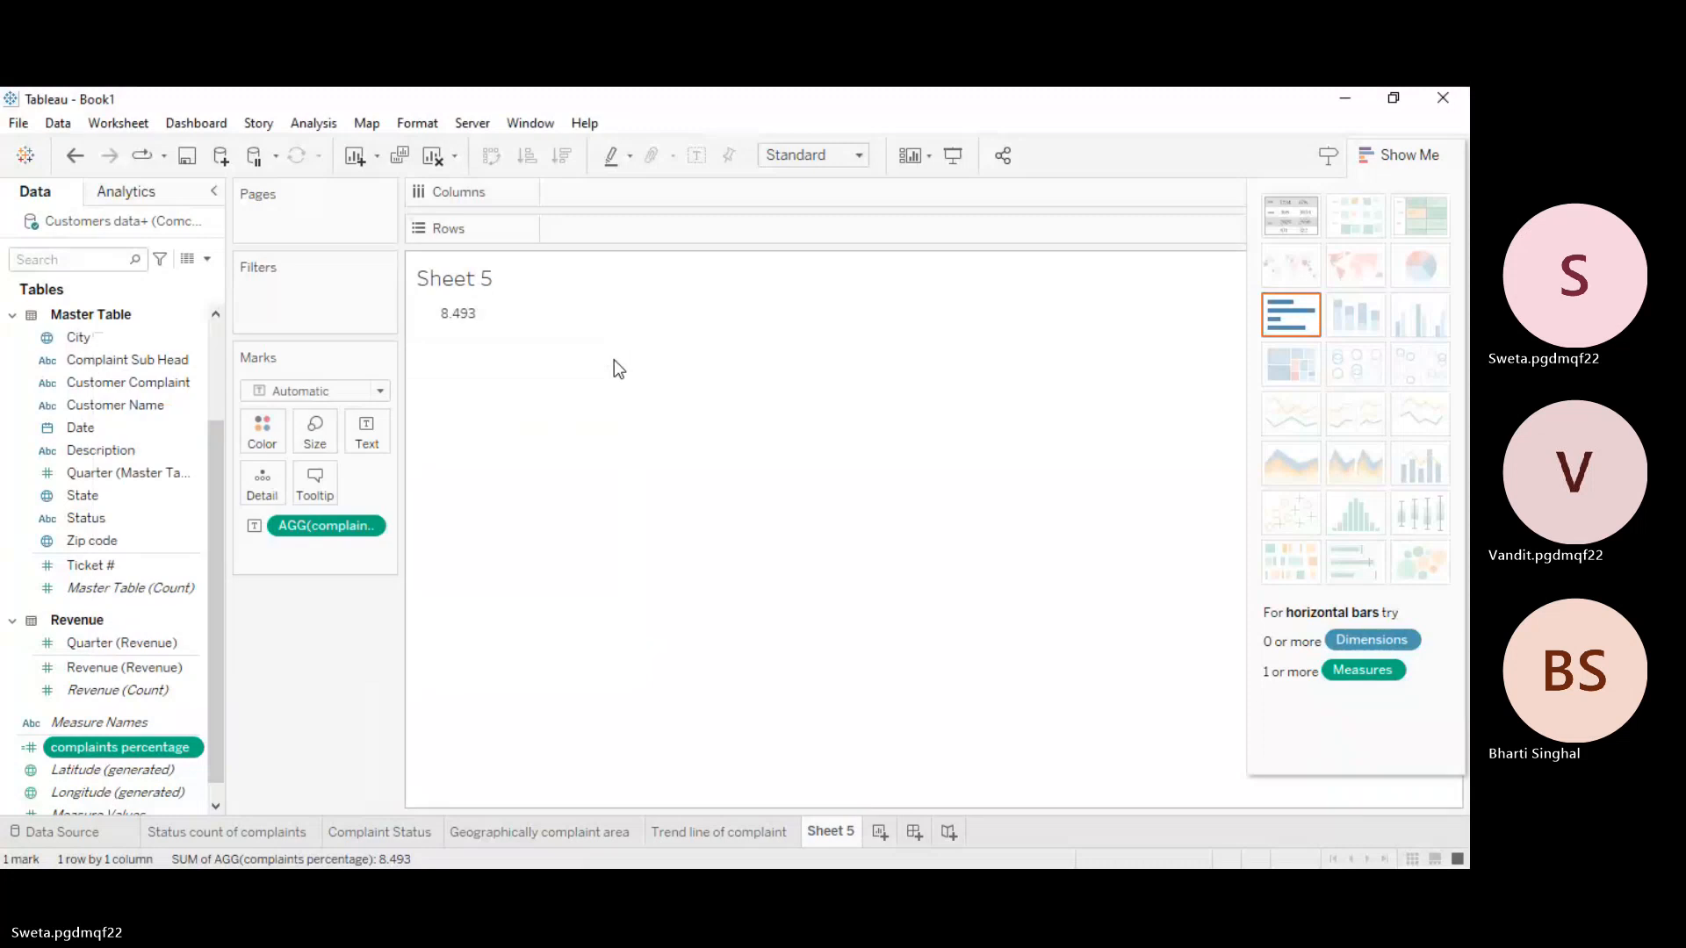
# Step: Rename the Sheet 5 worksheet as "Complaints percentage"
pyautogui.doubleClick(849, 832)
pyautogui.press('BackSpace')
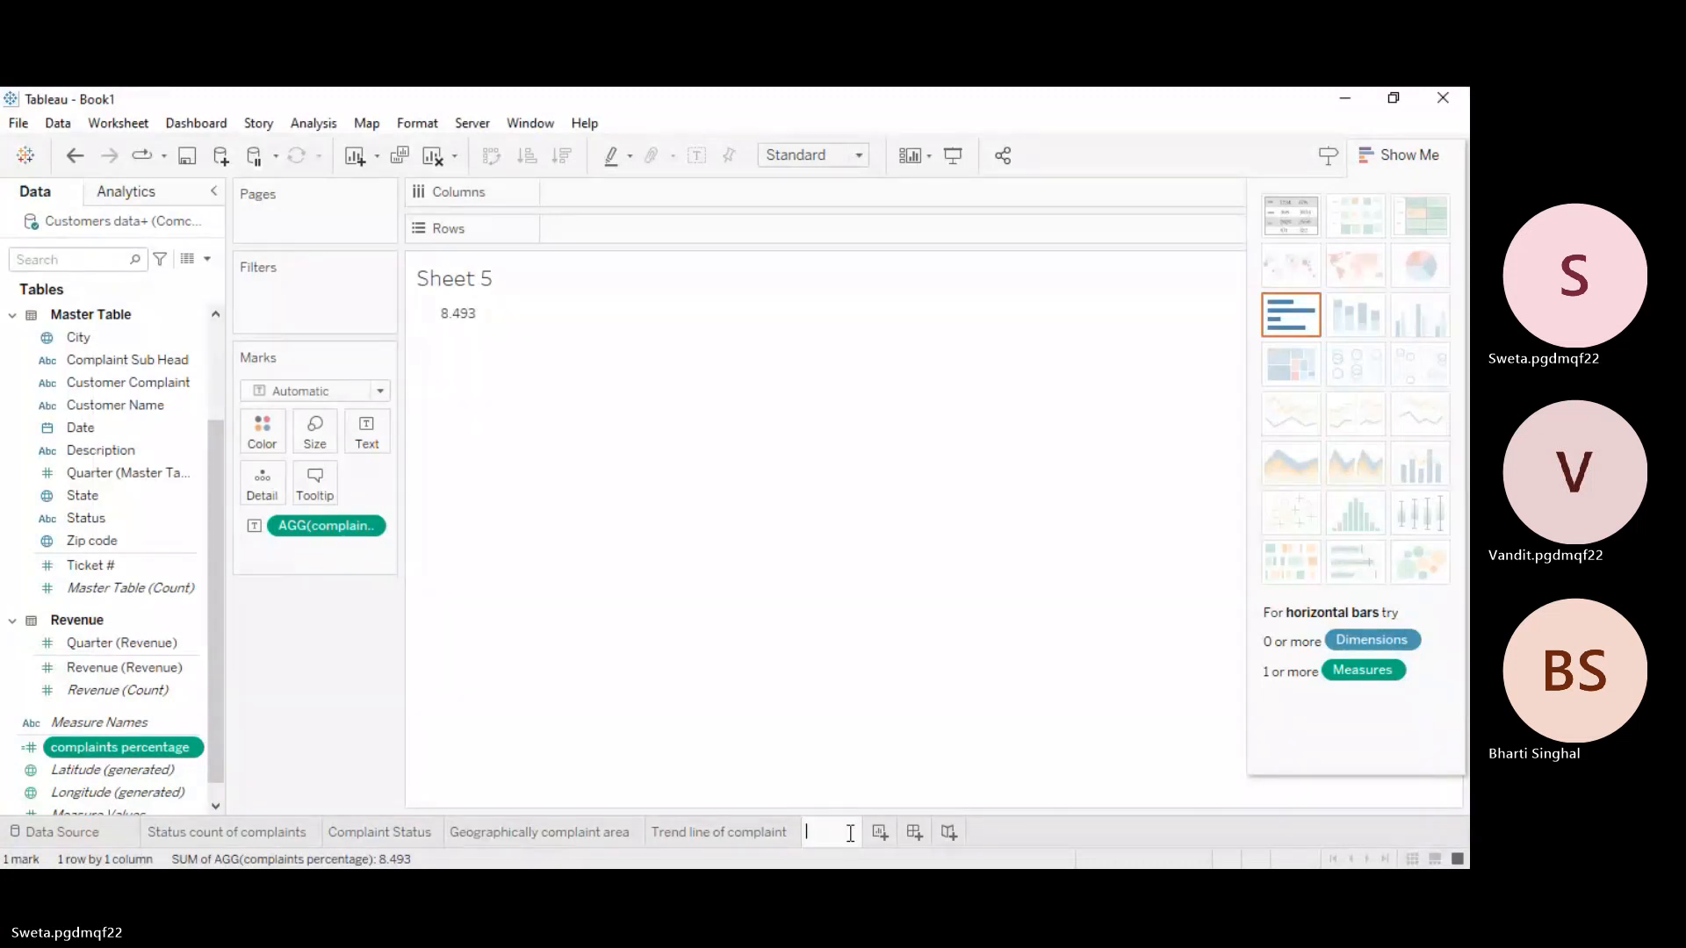
pyautogui.write('Complaint')
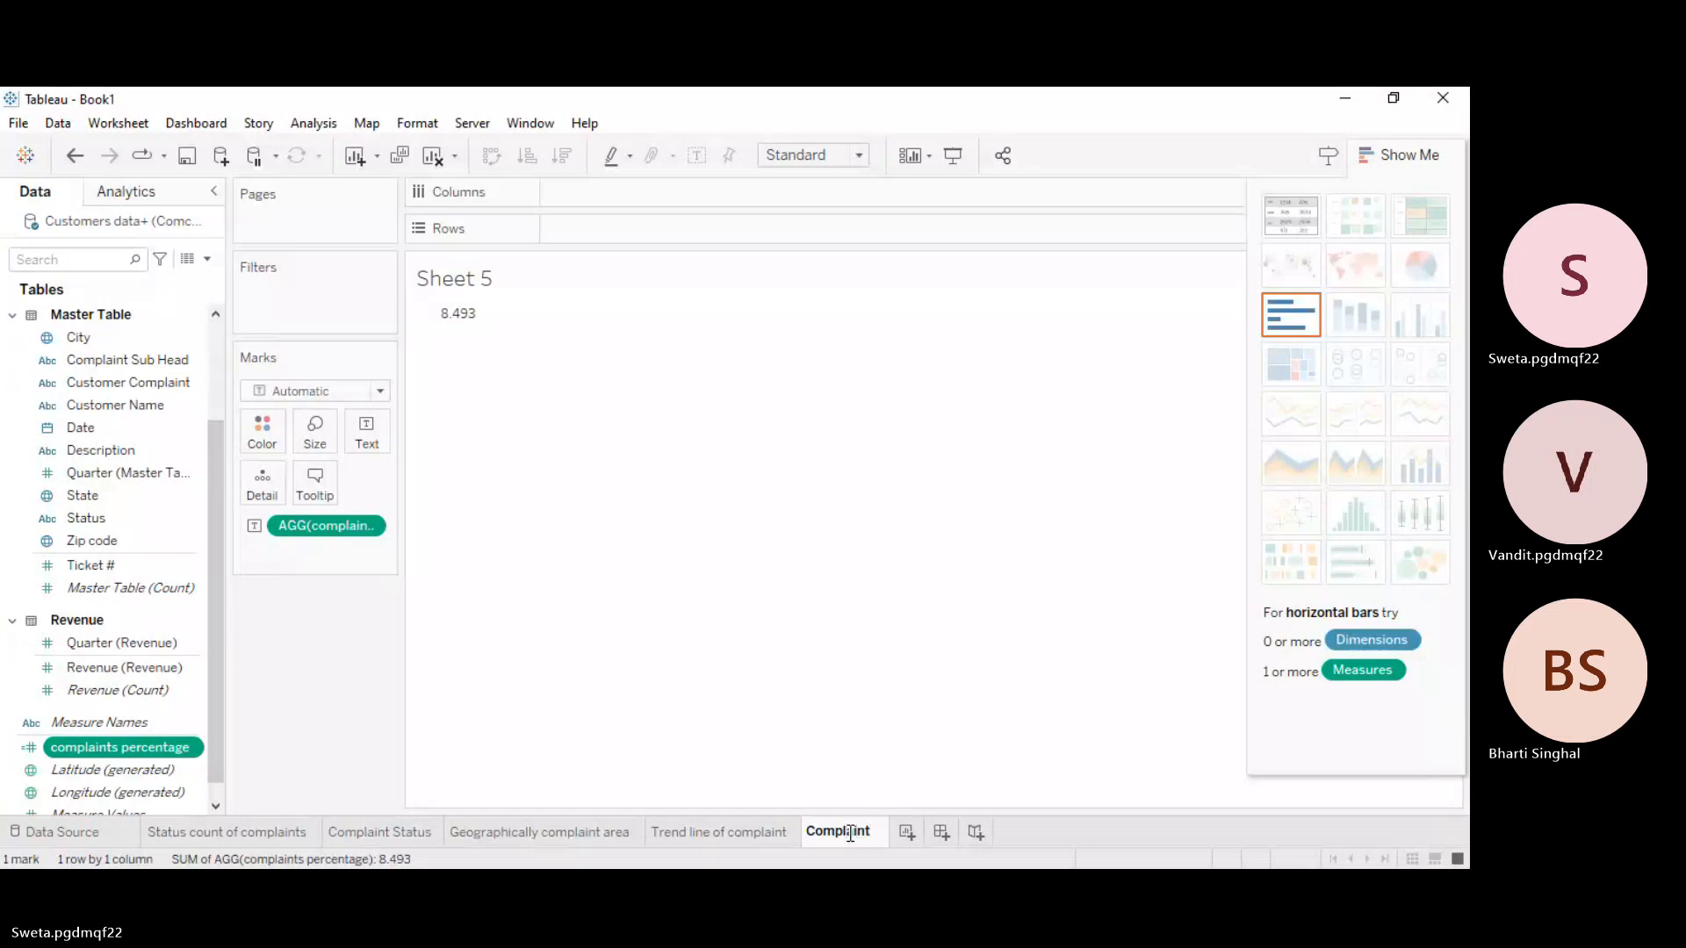
pyautogui.write('s per')
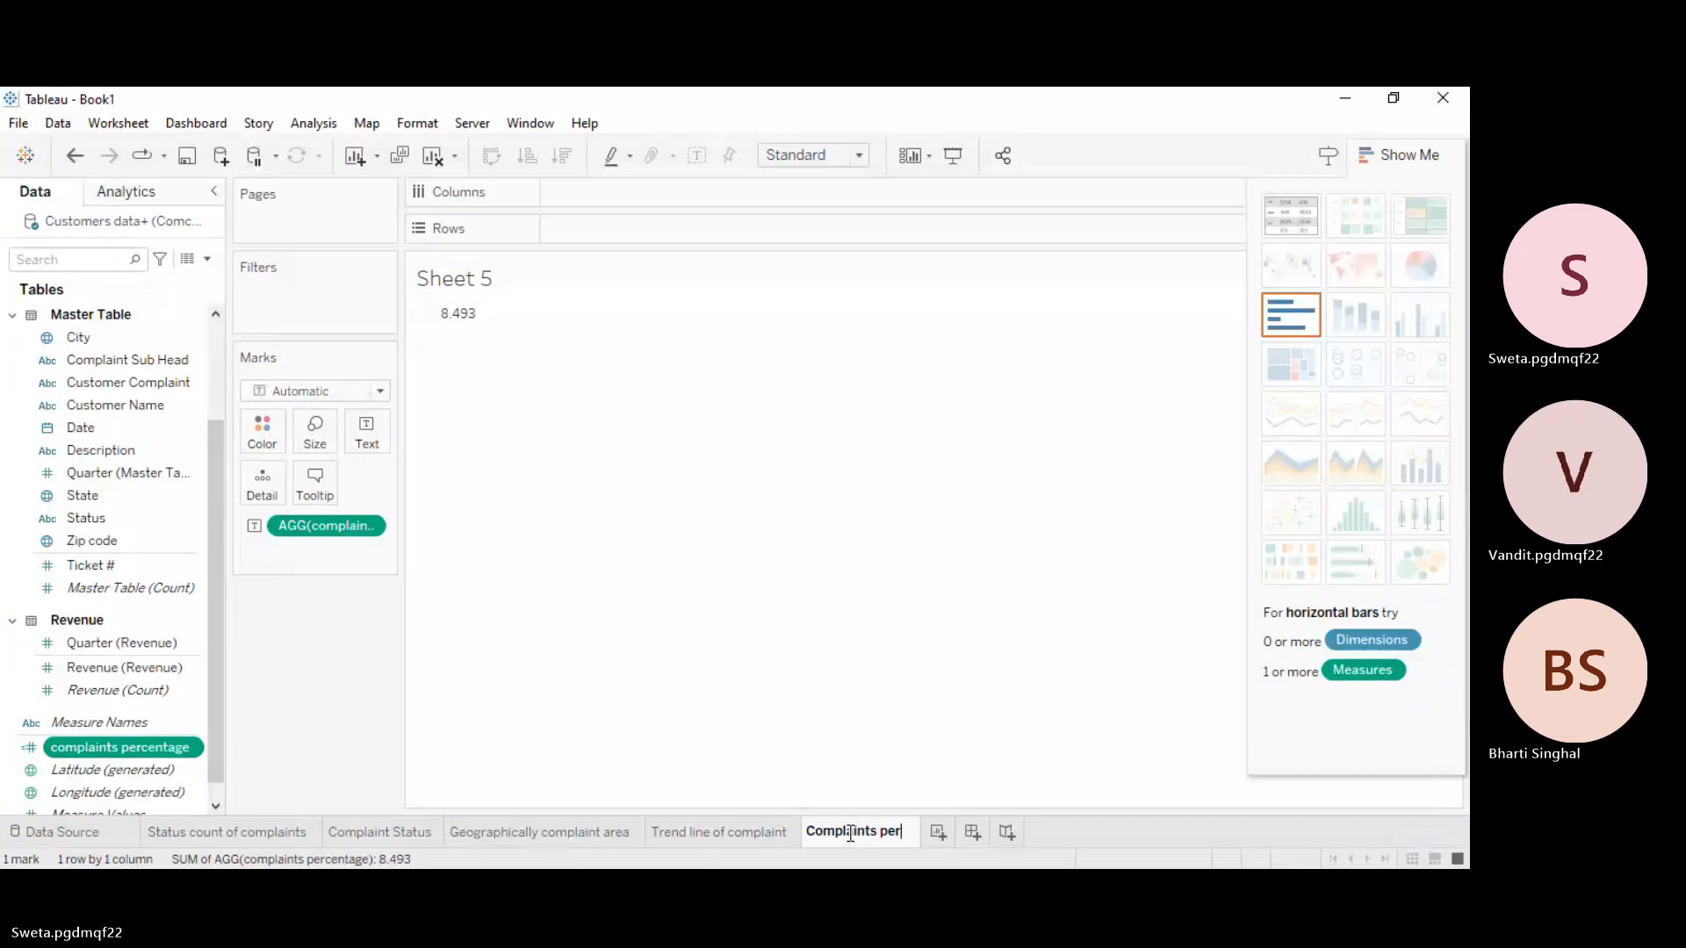
pyautogui.write('cent')
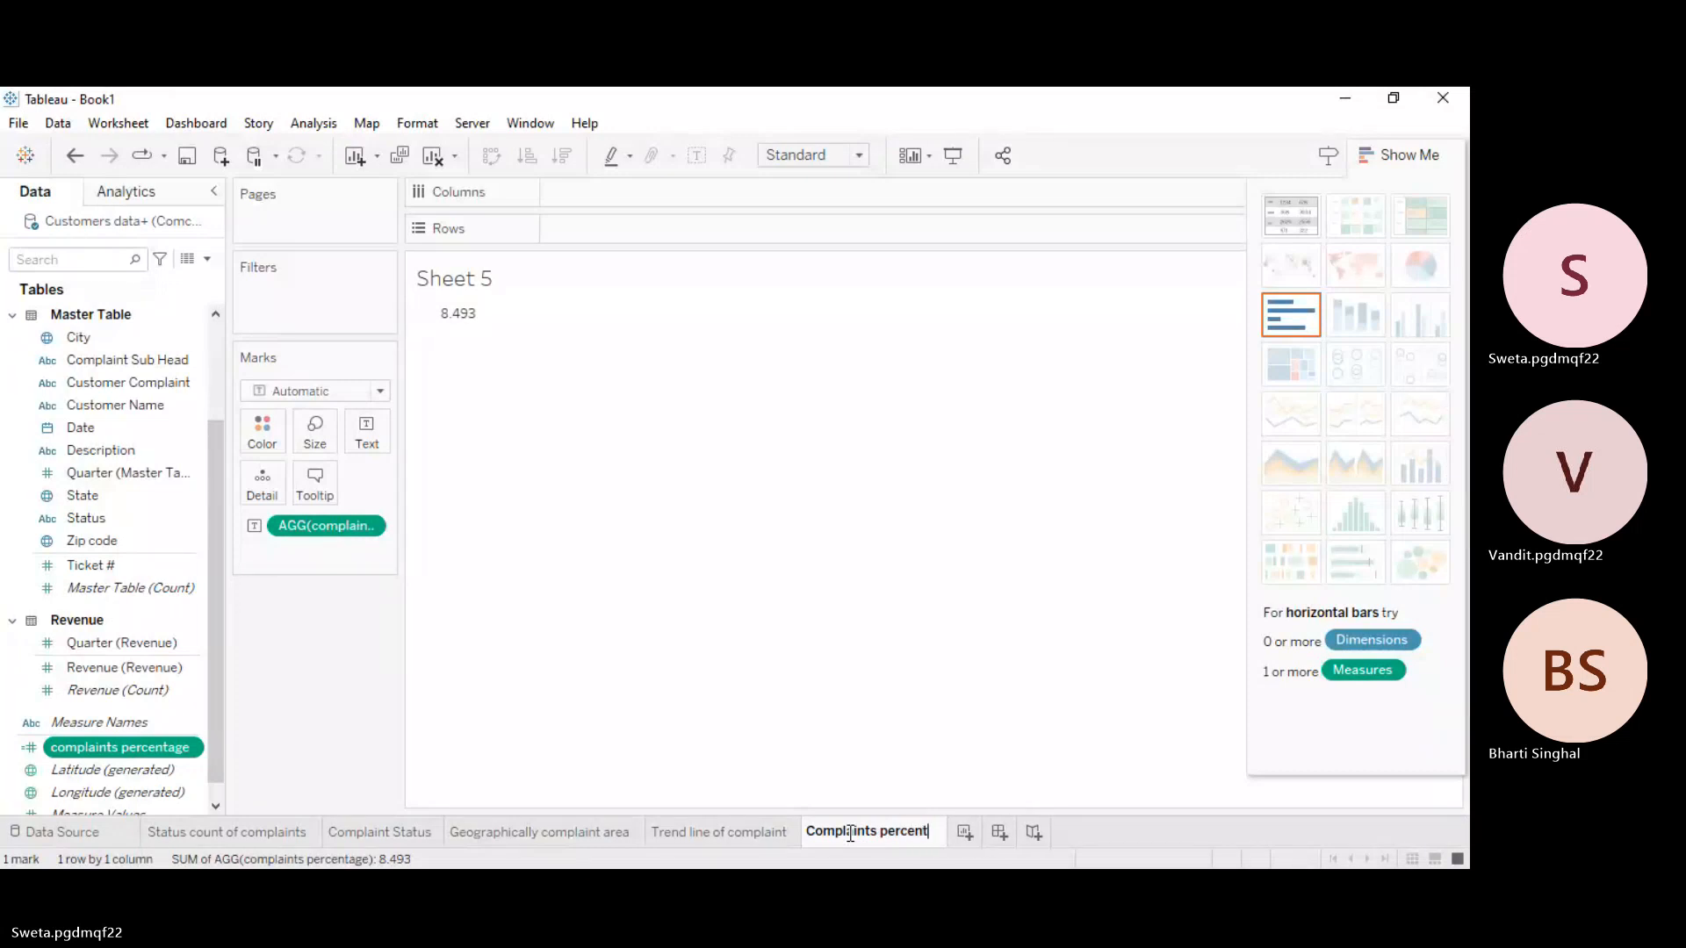
pyautogui.write('age')
pyautogui.press('Return')
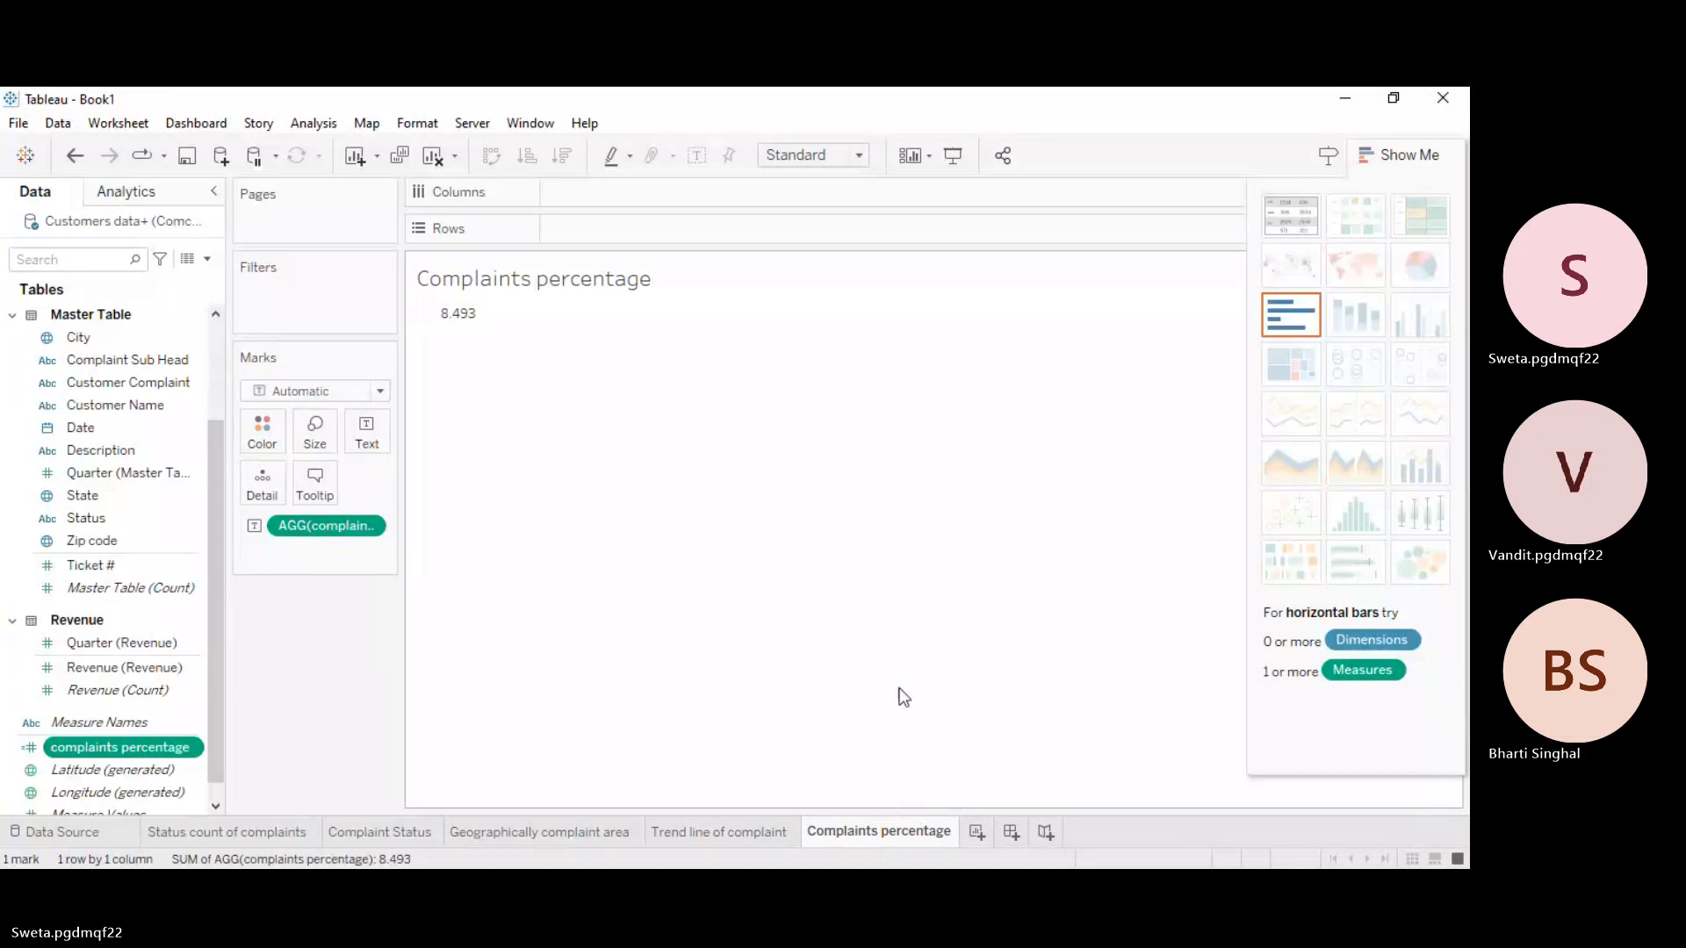
# Step: Go to the Trend line of complaint worksheet and hide the Show Me chart suggestions
pyautogui.click(745, 835)
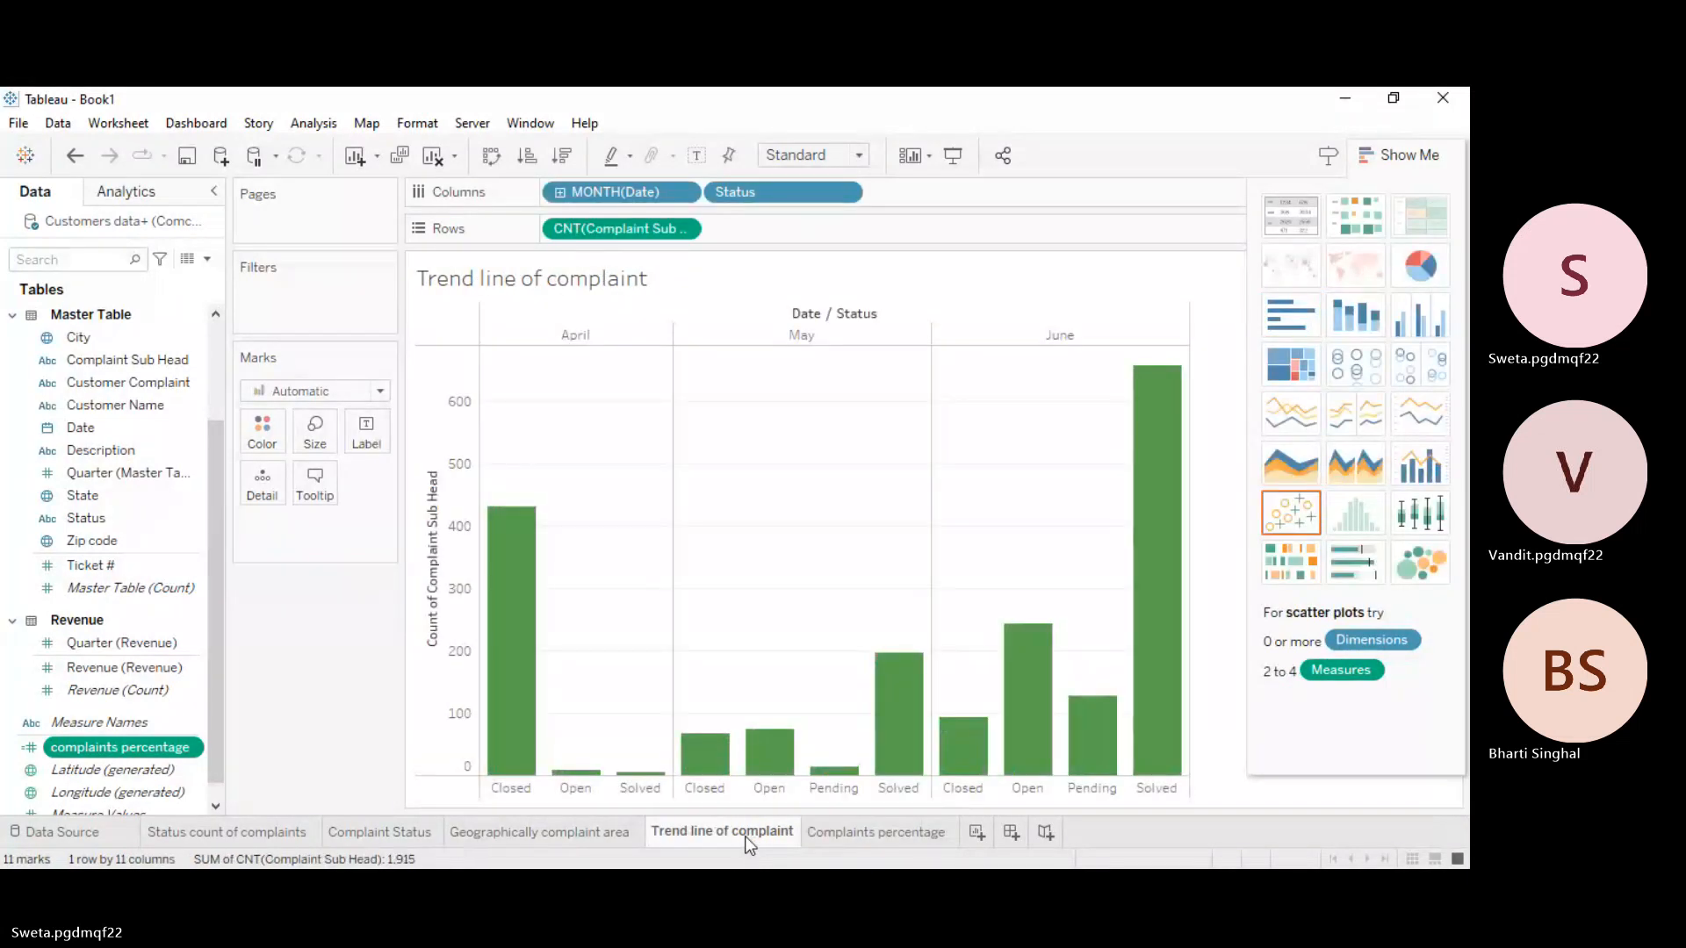
pyautogui.click(1389, 168)
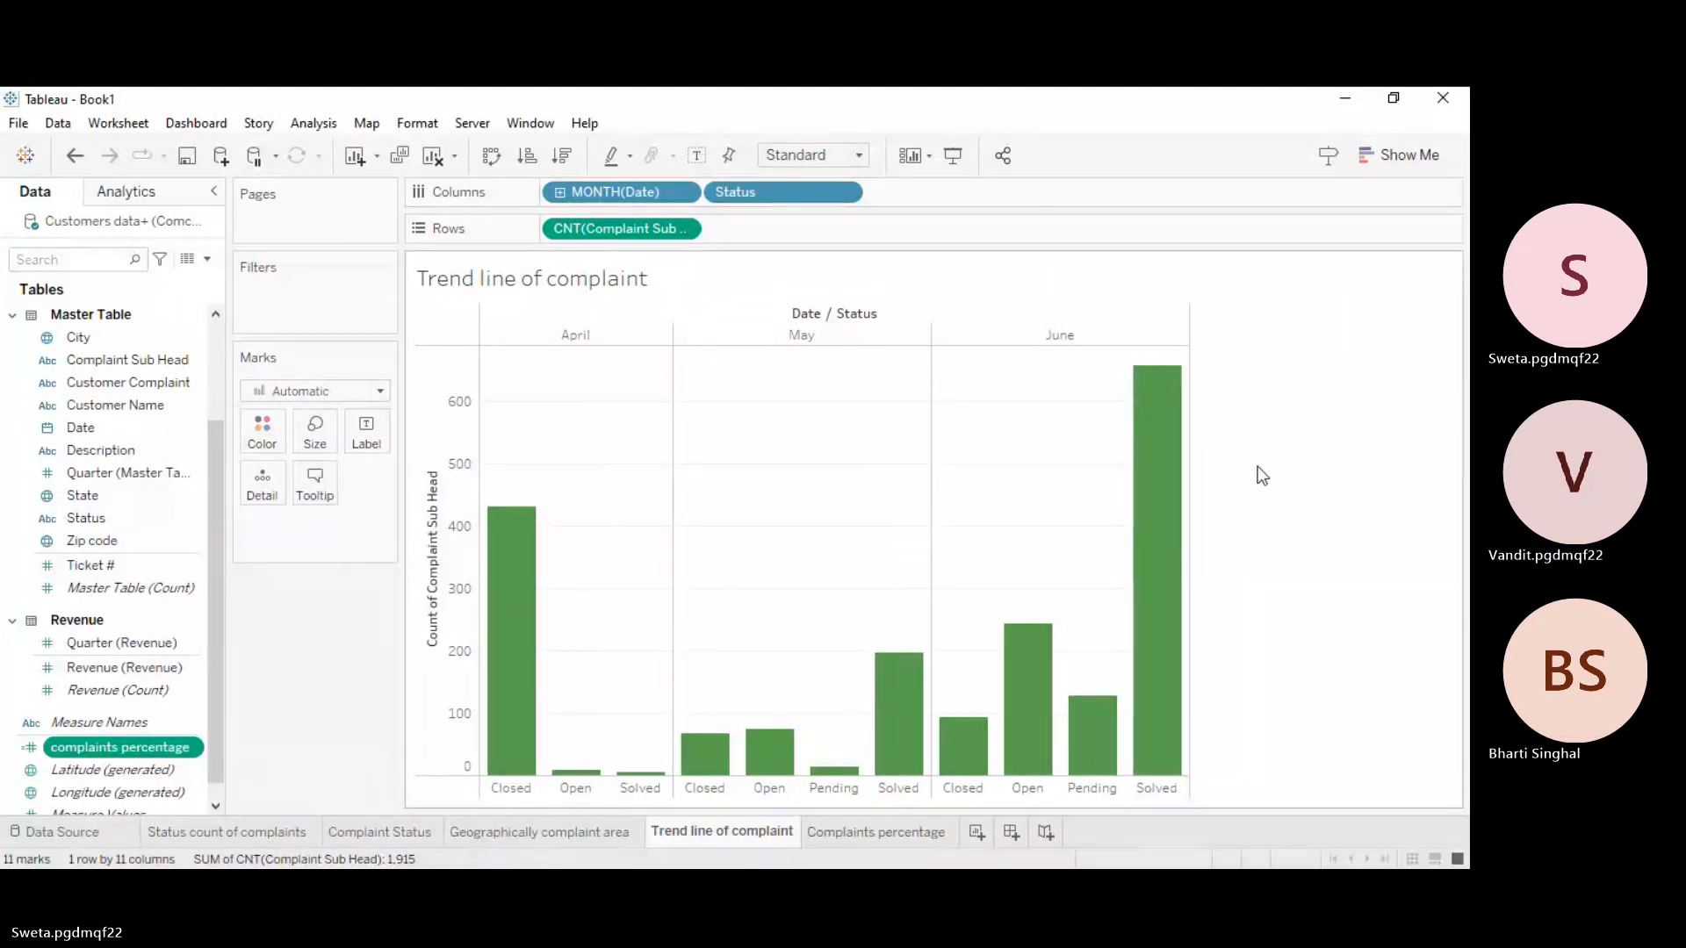
# Step: Examine the complaint counts behind the status bars for April, May and June
pyautogui.moveTo(906, 753)
pyautogui.moveTo(1171, 766)
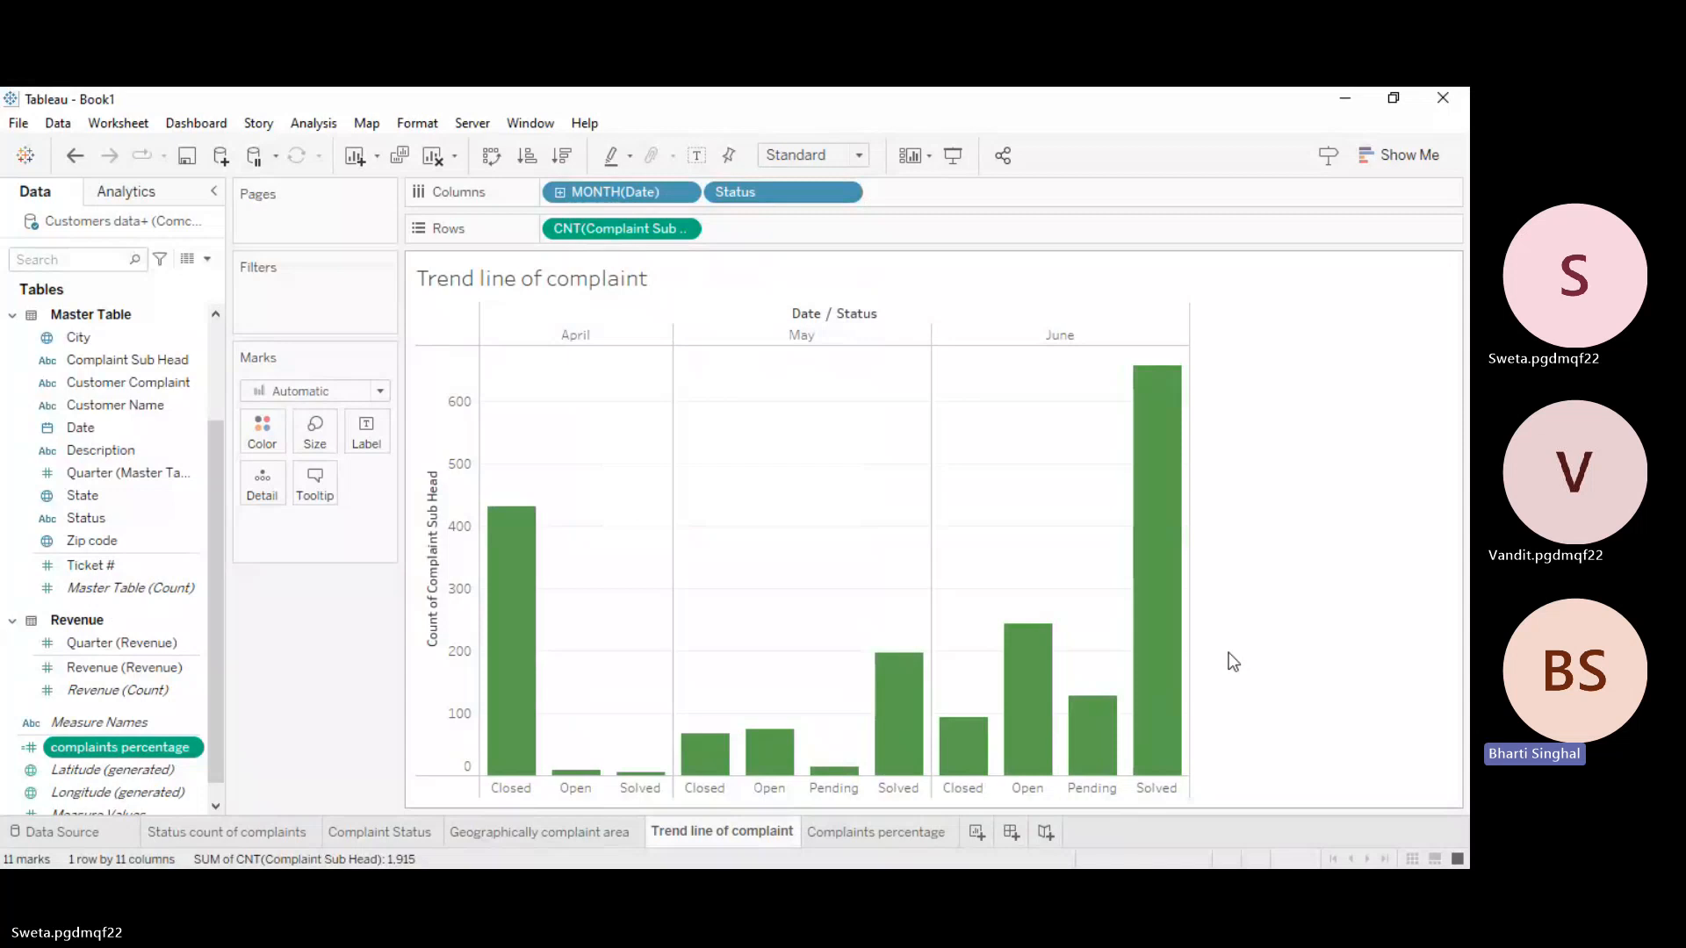
pyautogui.moveTo(534, 732)
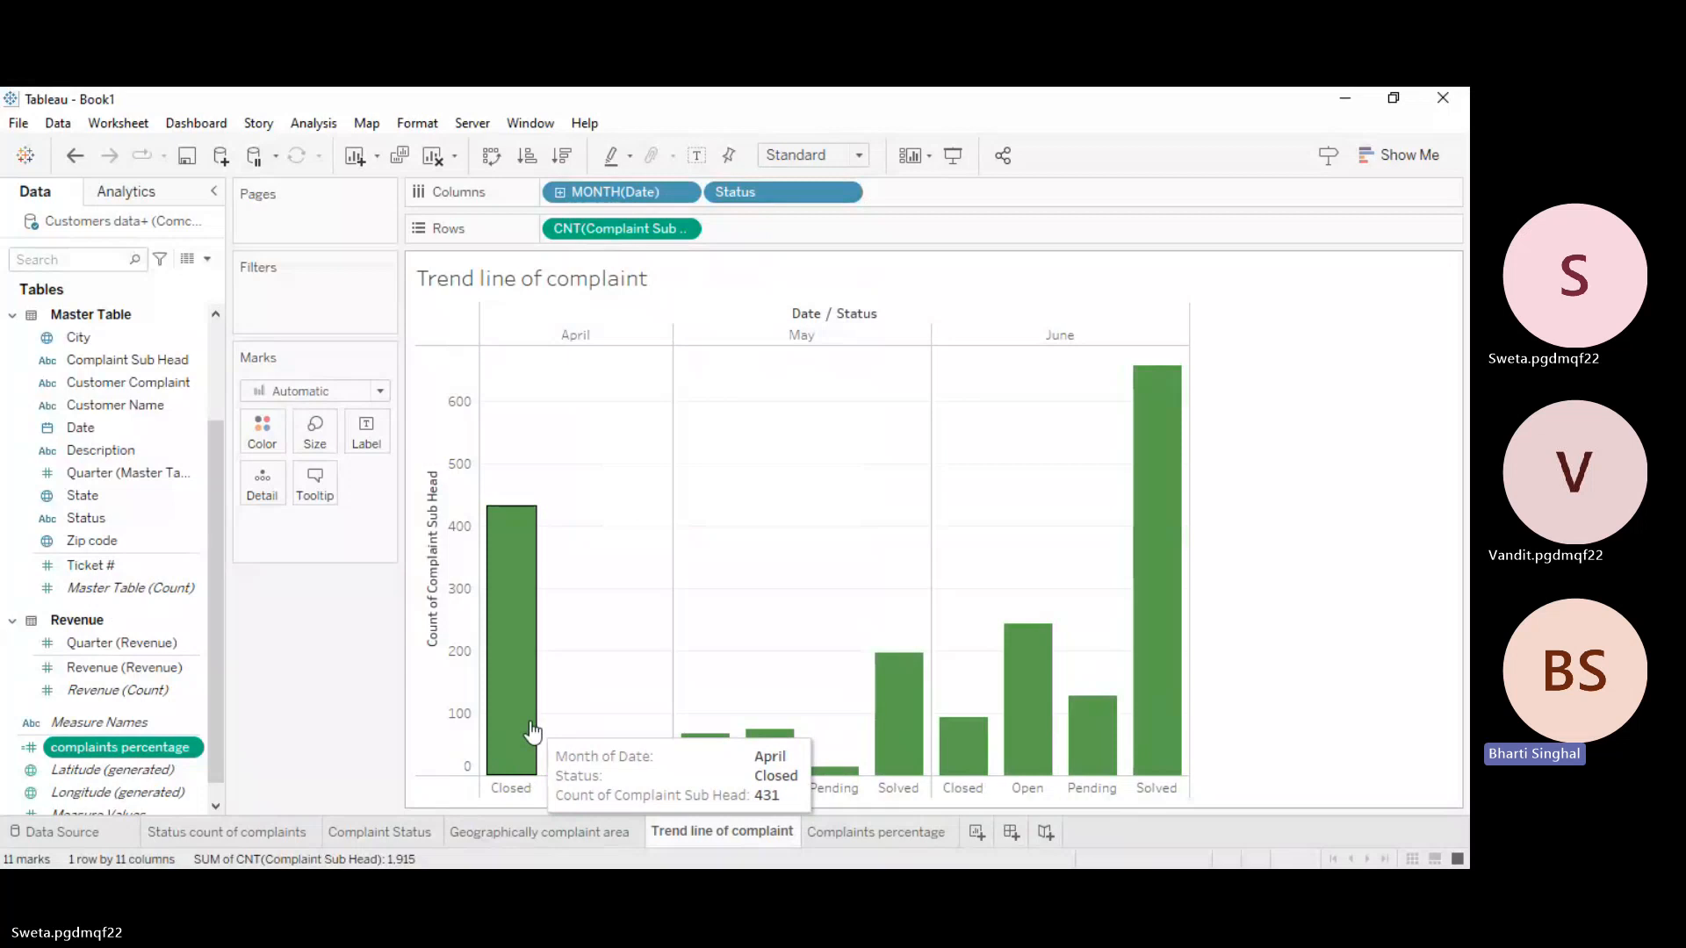
pyautogui.moveTo(584, 782)
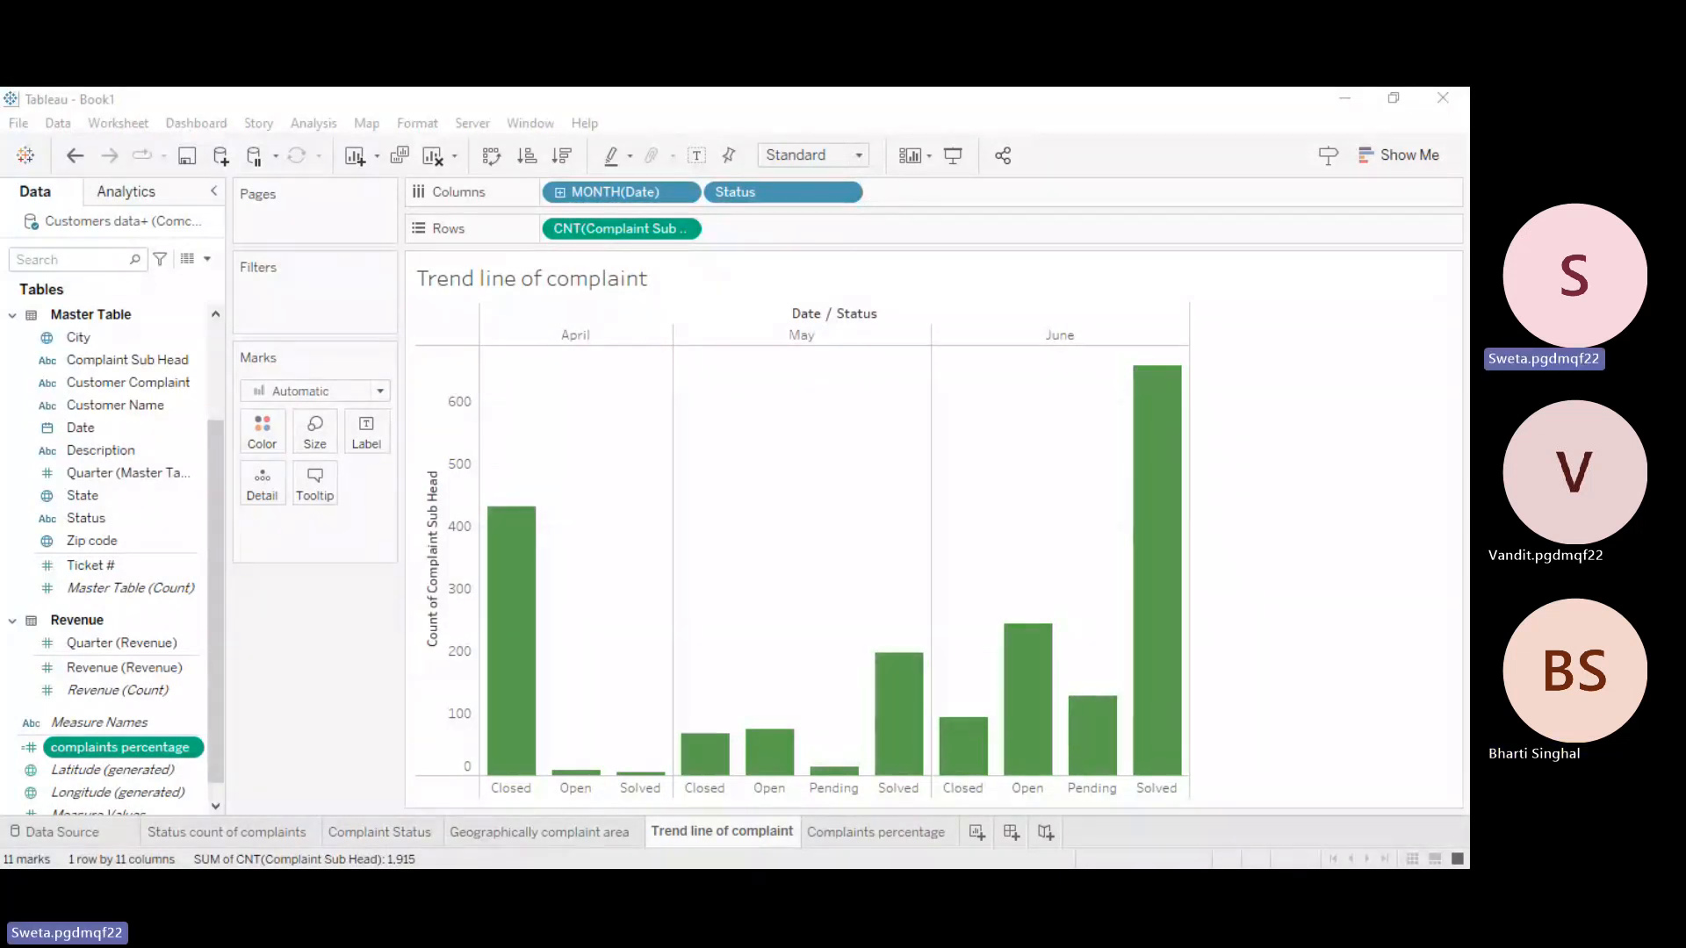
pyautogui.moveTo(702, 759)
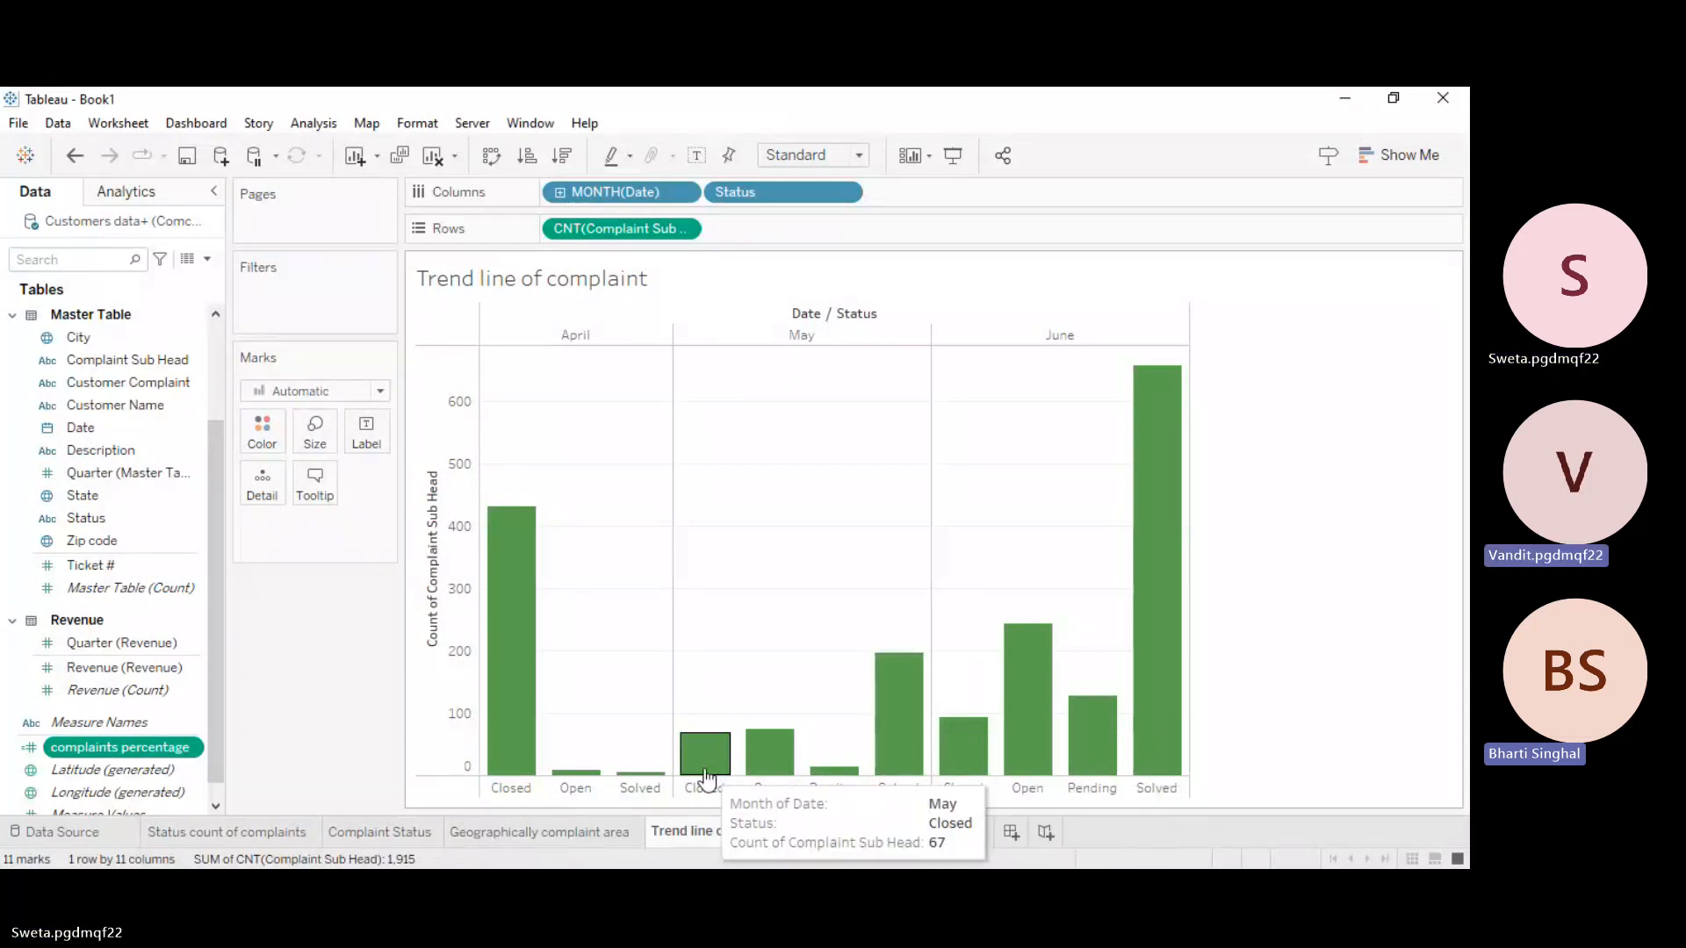
pyautogui.moveTo(848, 768)
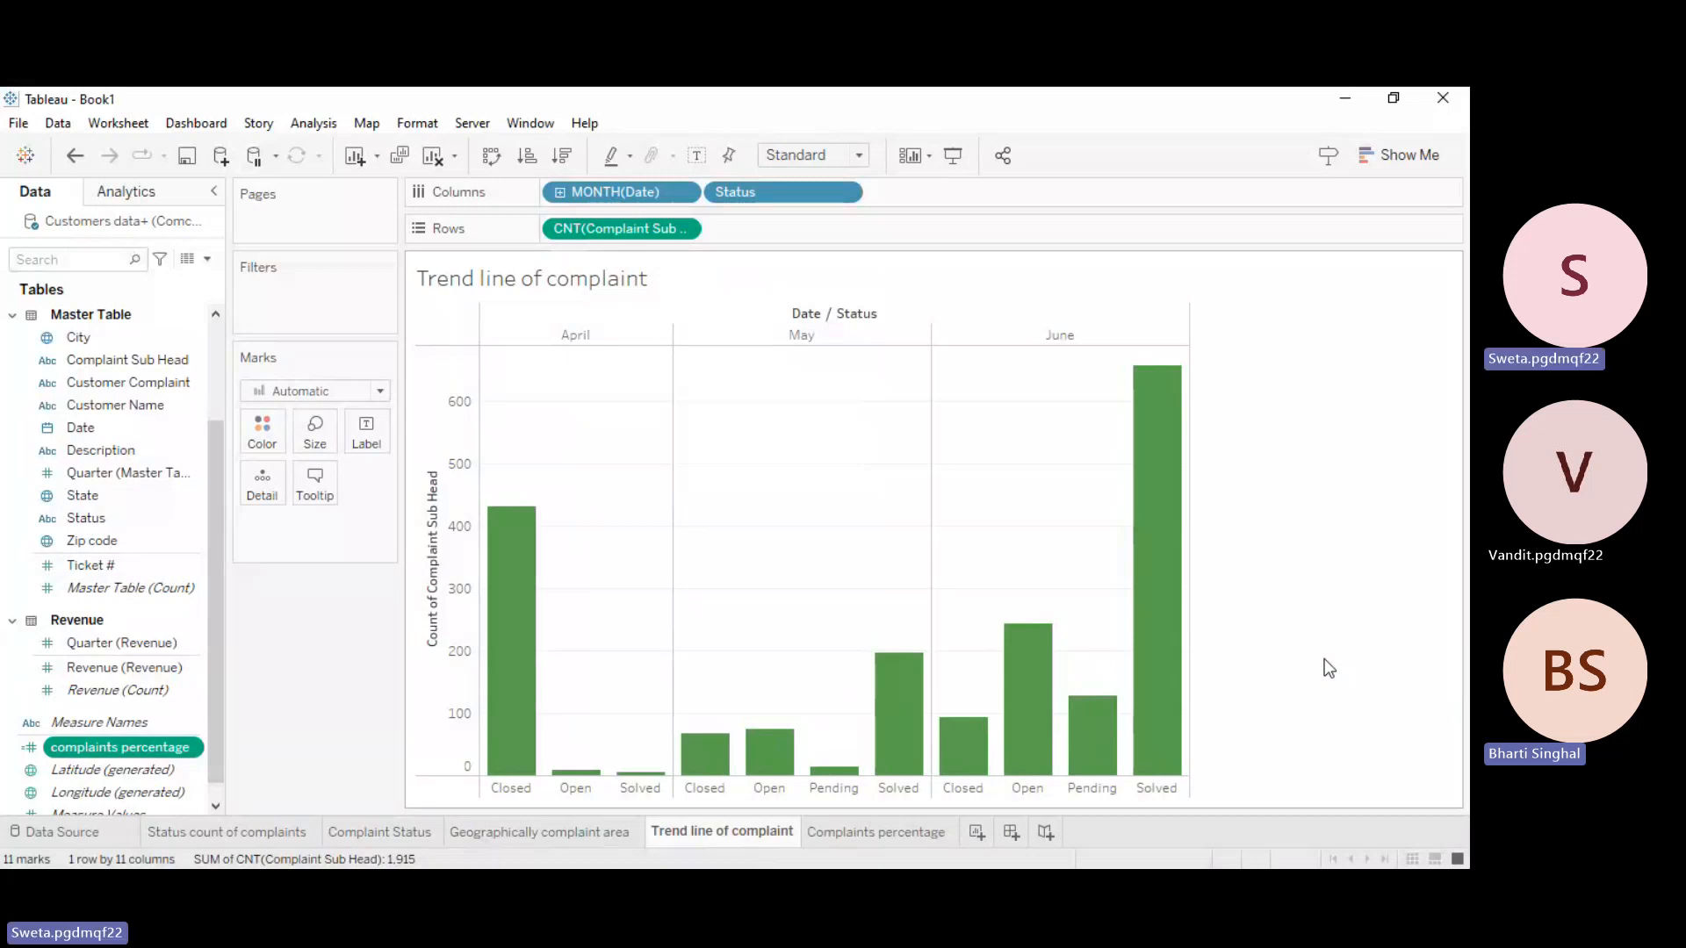
pyautogui.moveTo(769, 754)
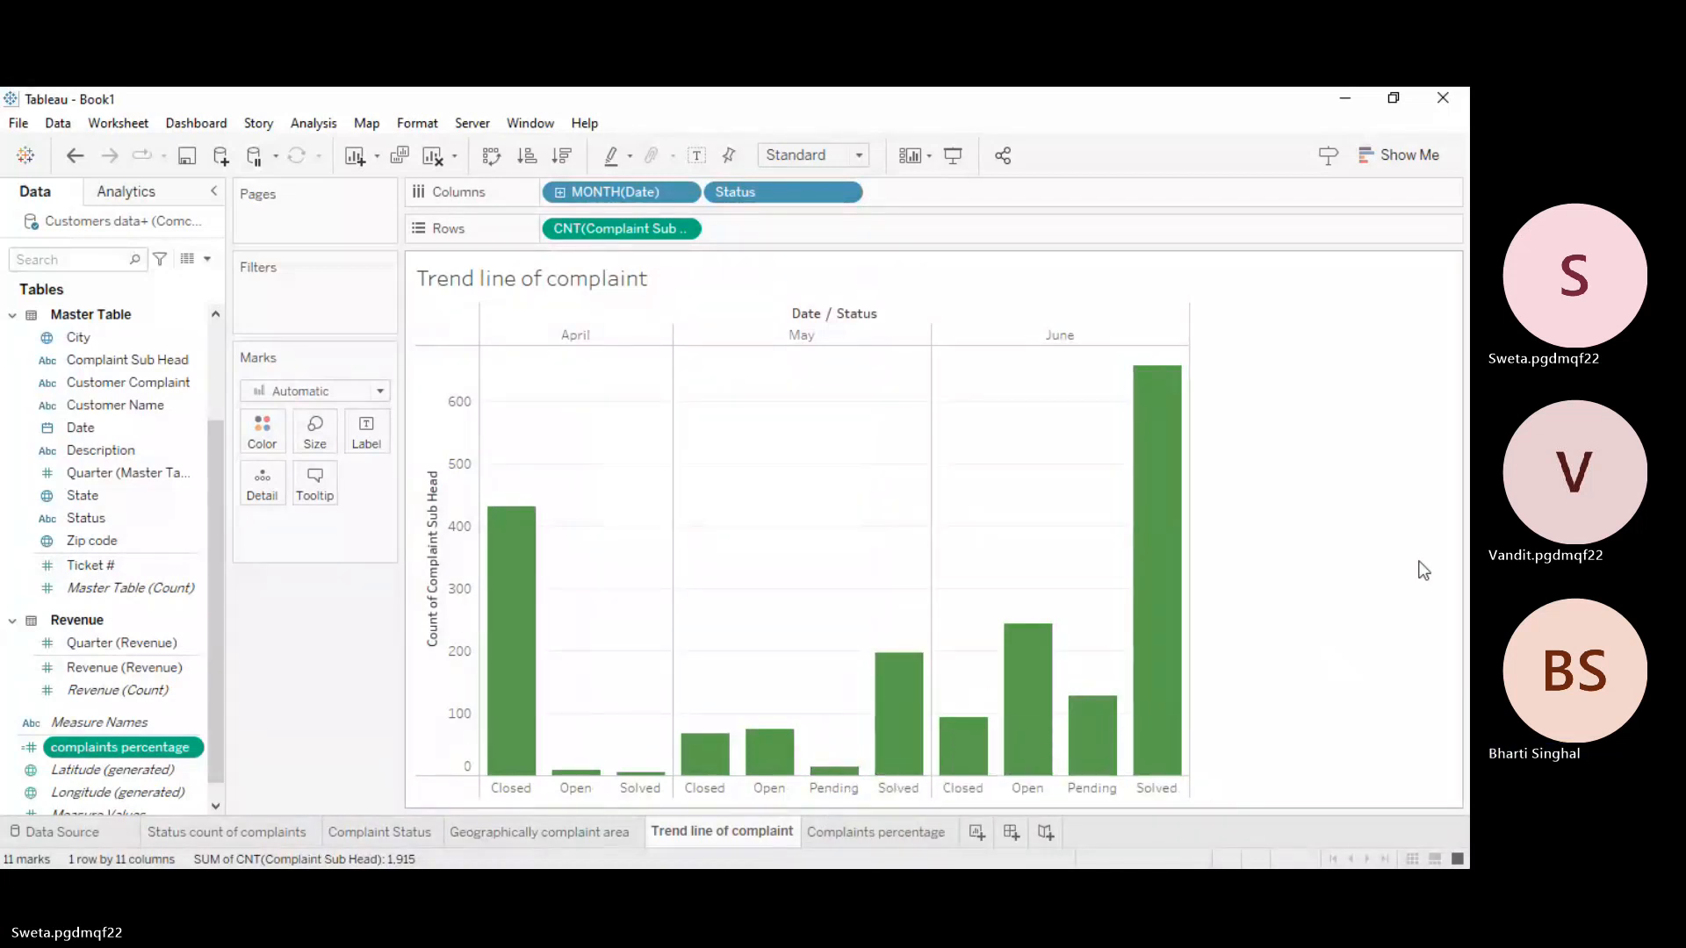
pyautogui.moveTo(1177, 586)
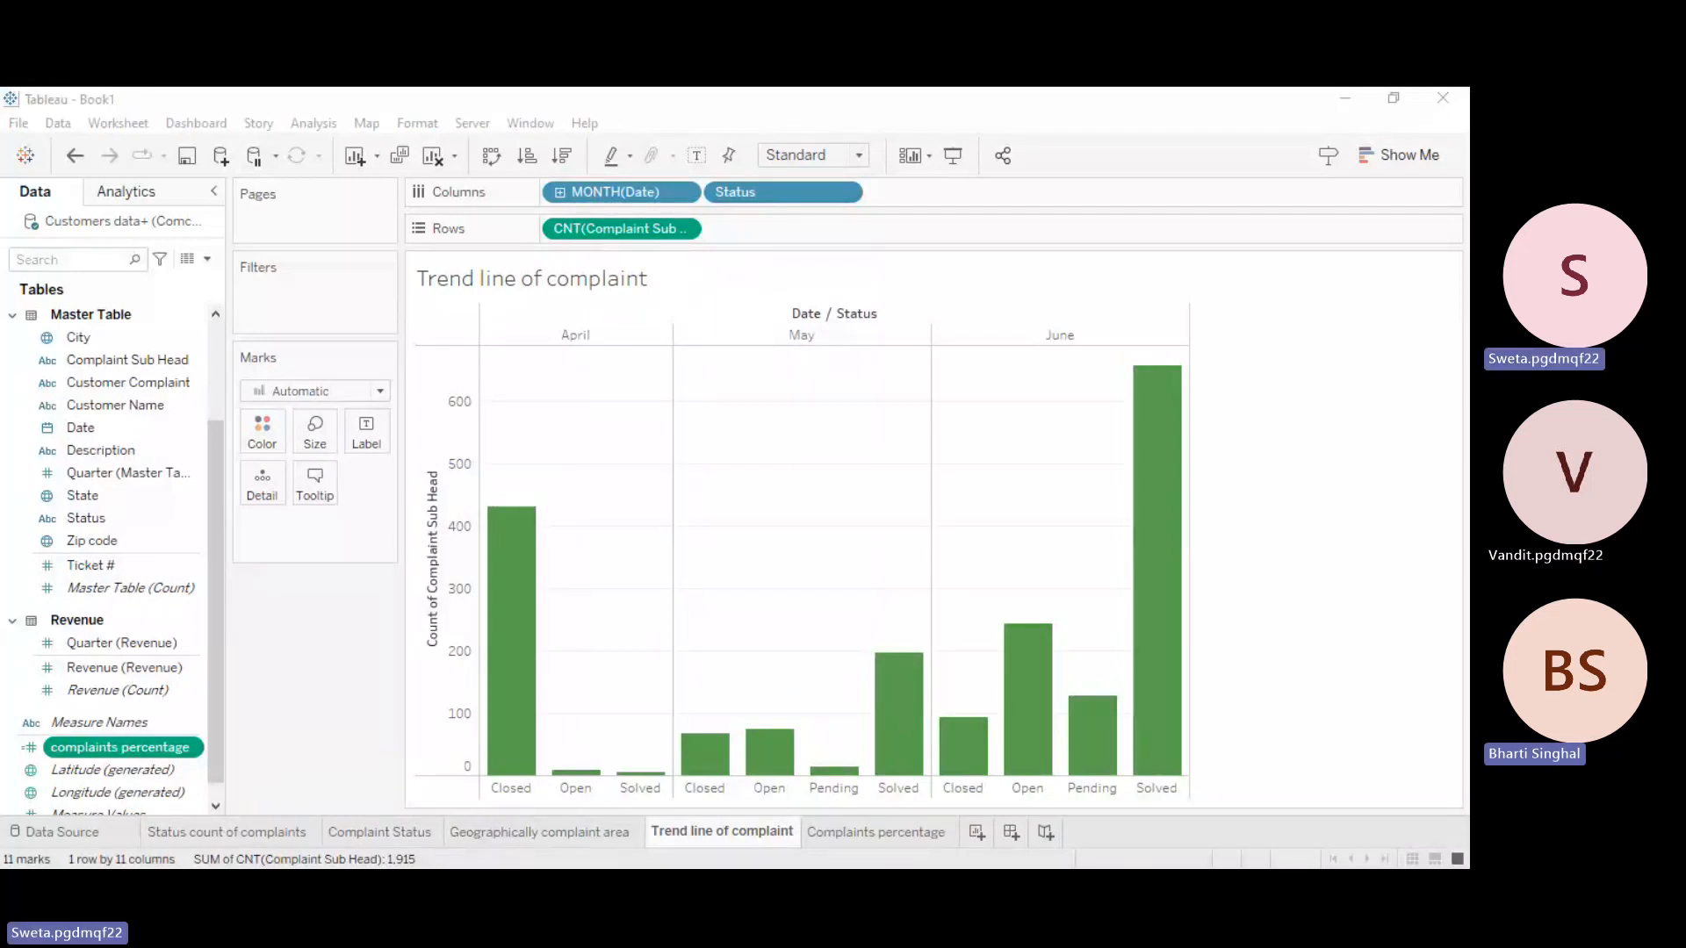
# Step: Color the bars of the Trend line of complaint chart by the Status field
pyautogui.click(1201, 634)
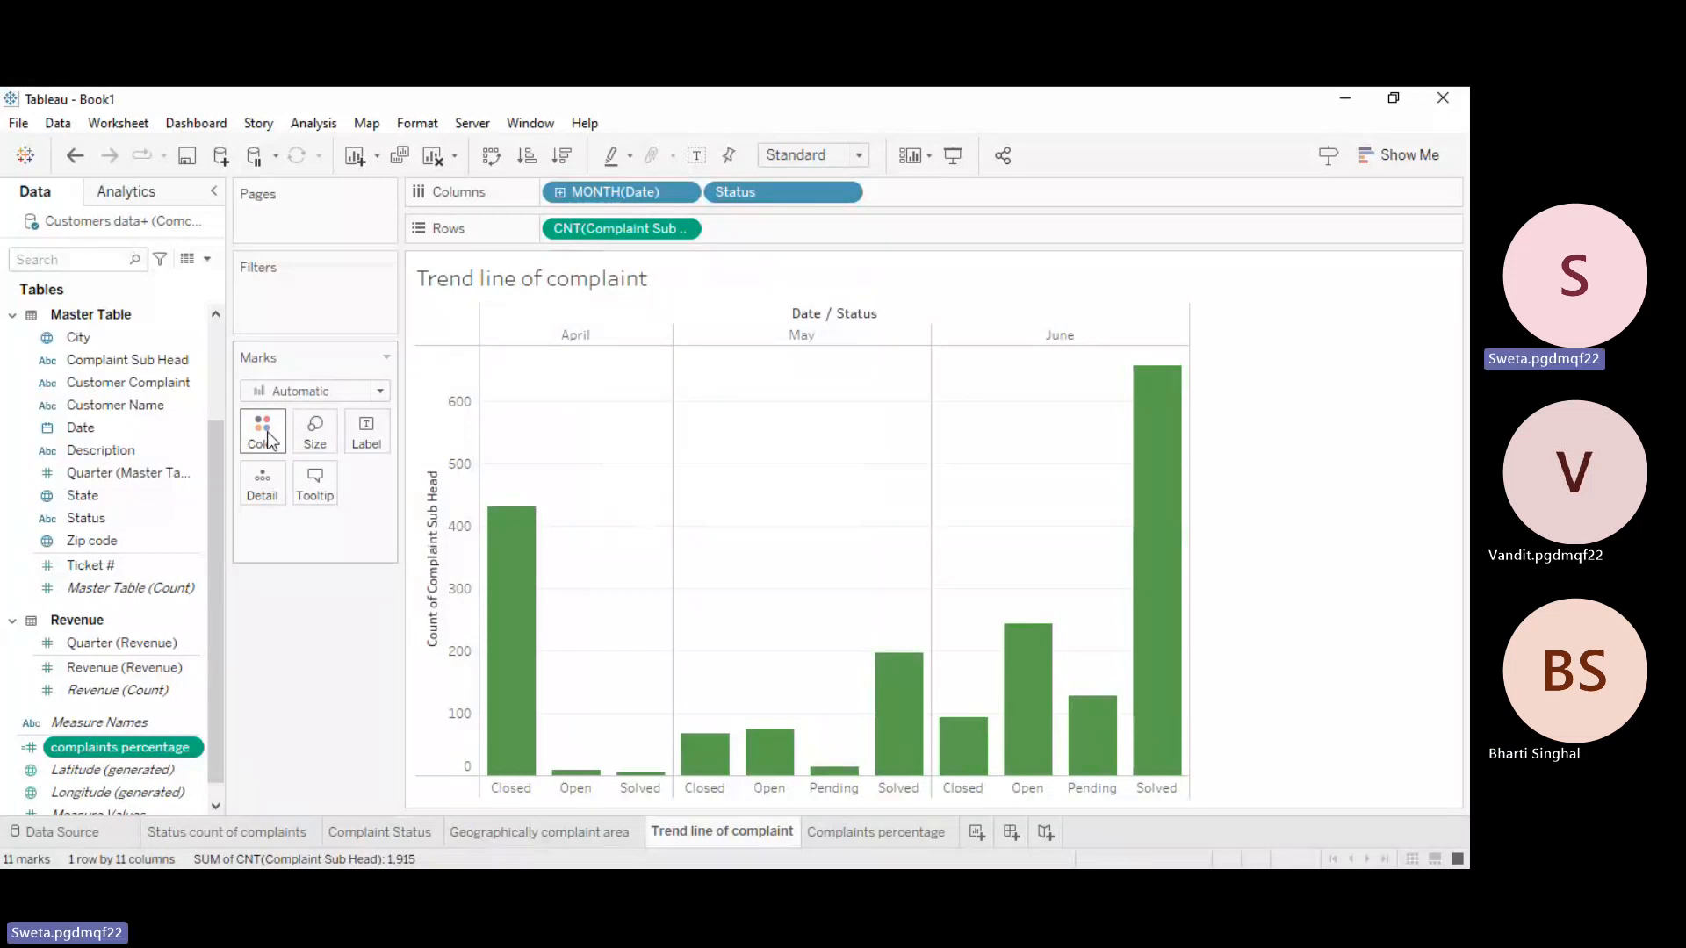
pyautogui.click(87, 525)
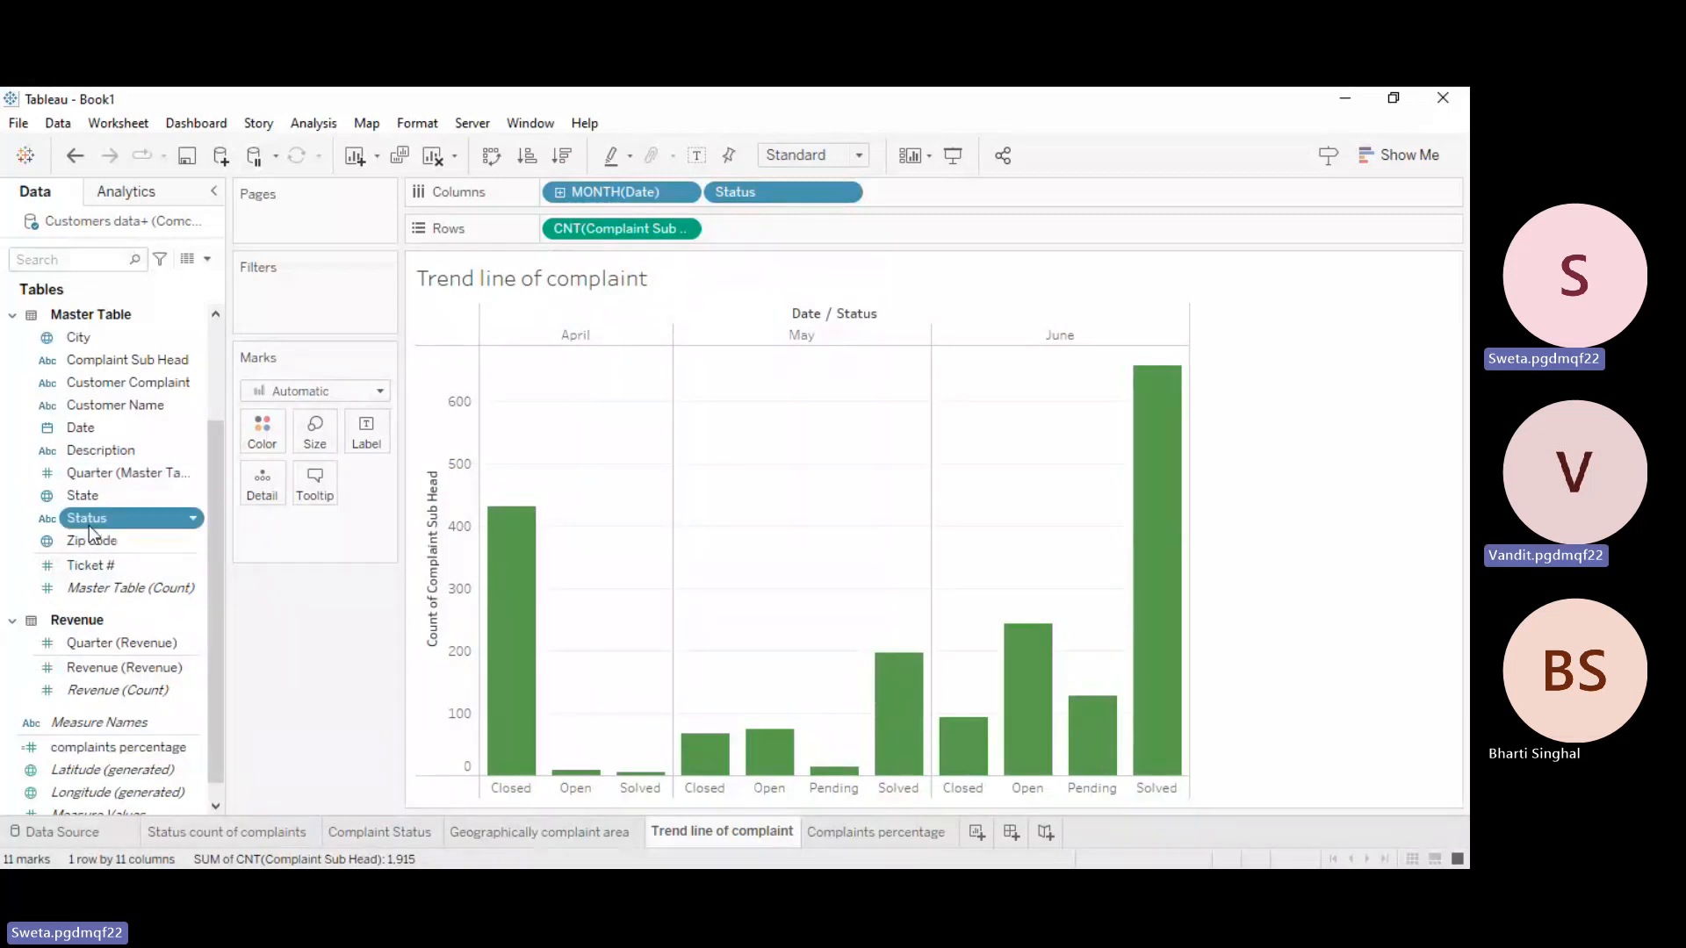
pyautogui.moveTo(90, 527); pyautogui.dragTo(262, 432)
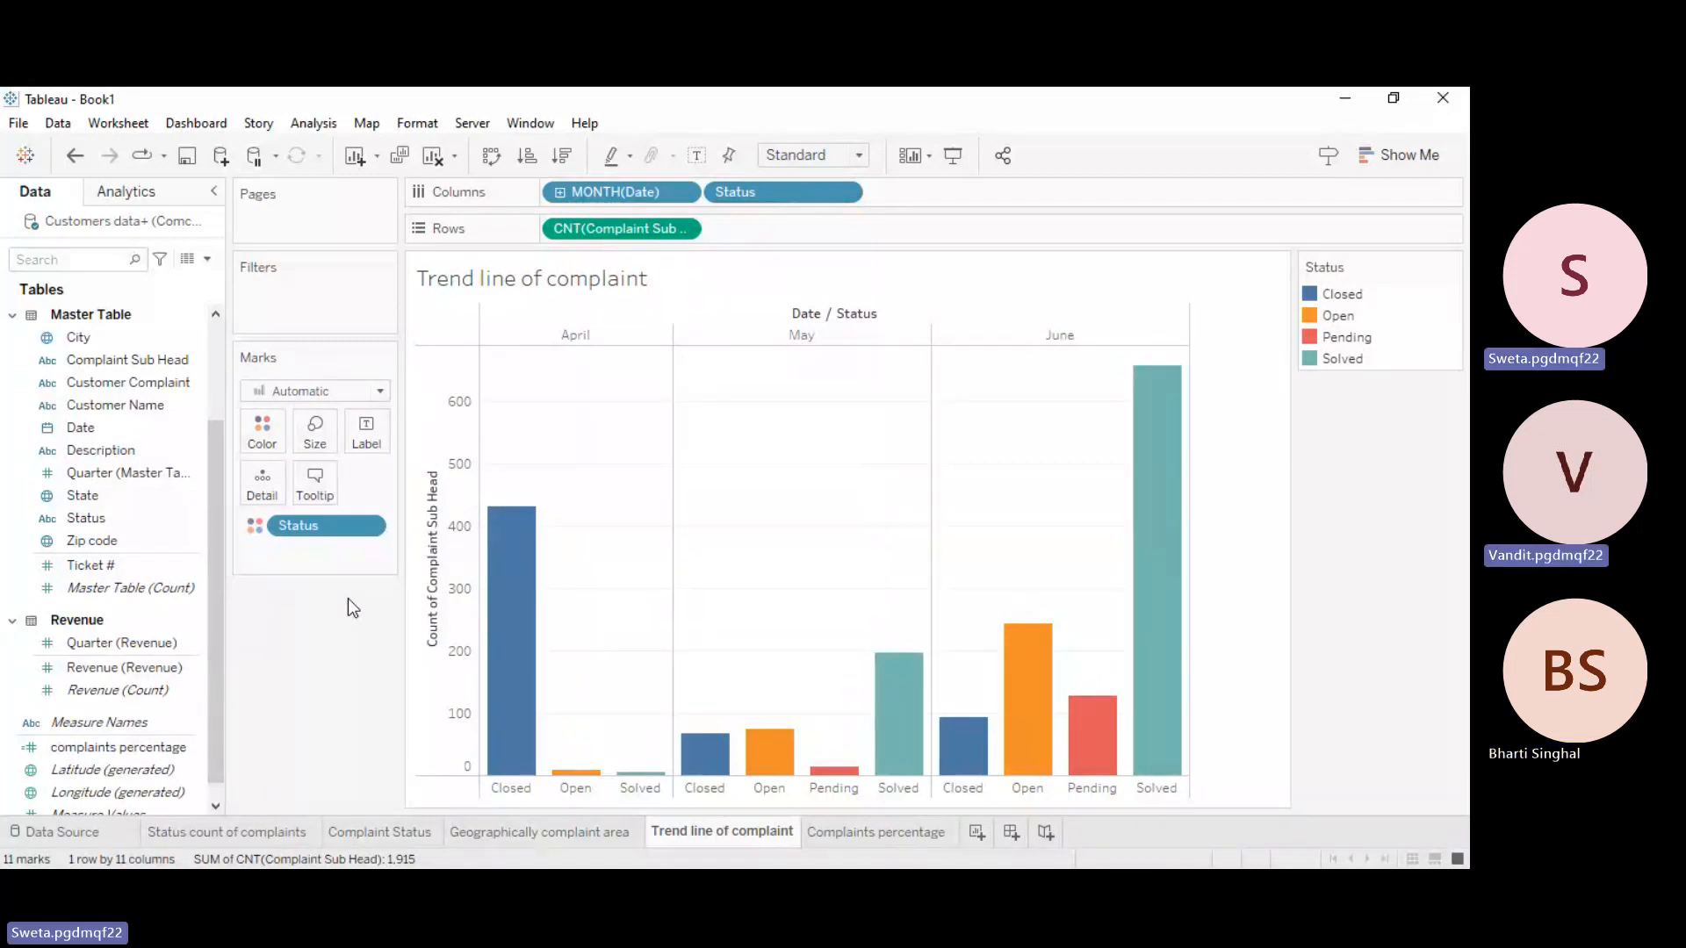
# Step: Return to the Complaints percentage worksheet to view its result
pyautogui.moveTo(512, 502)
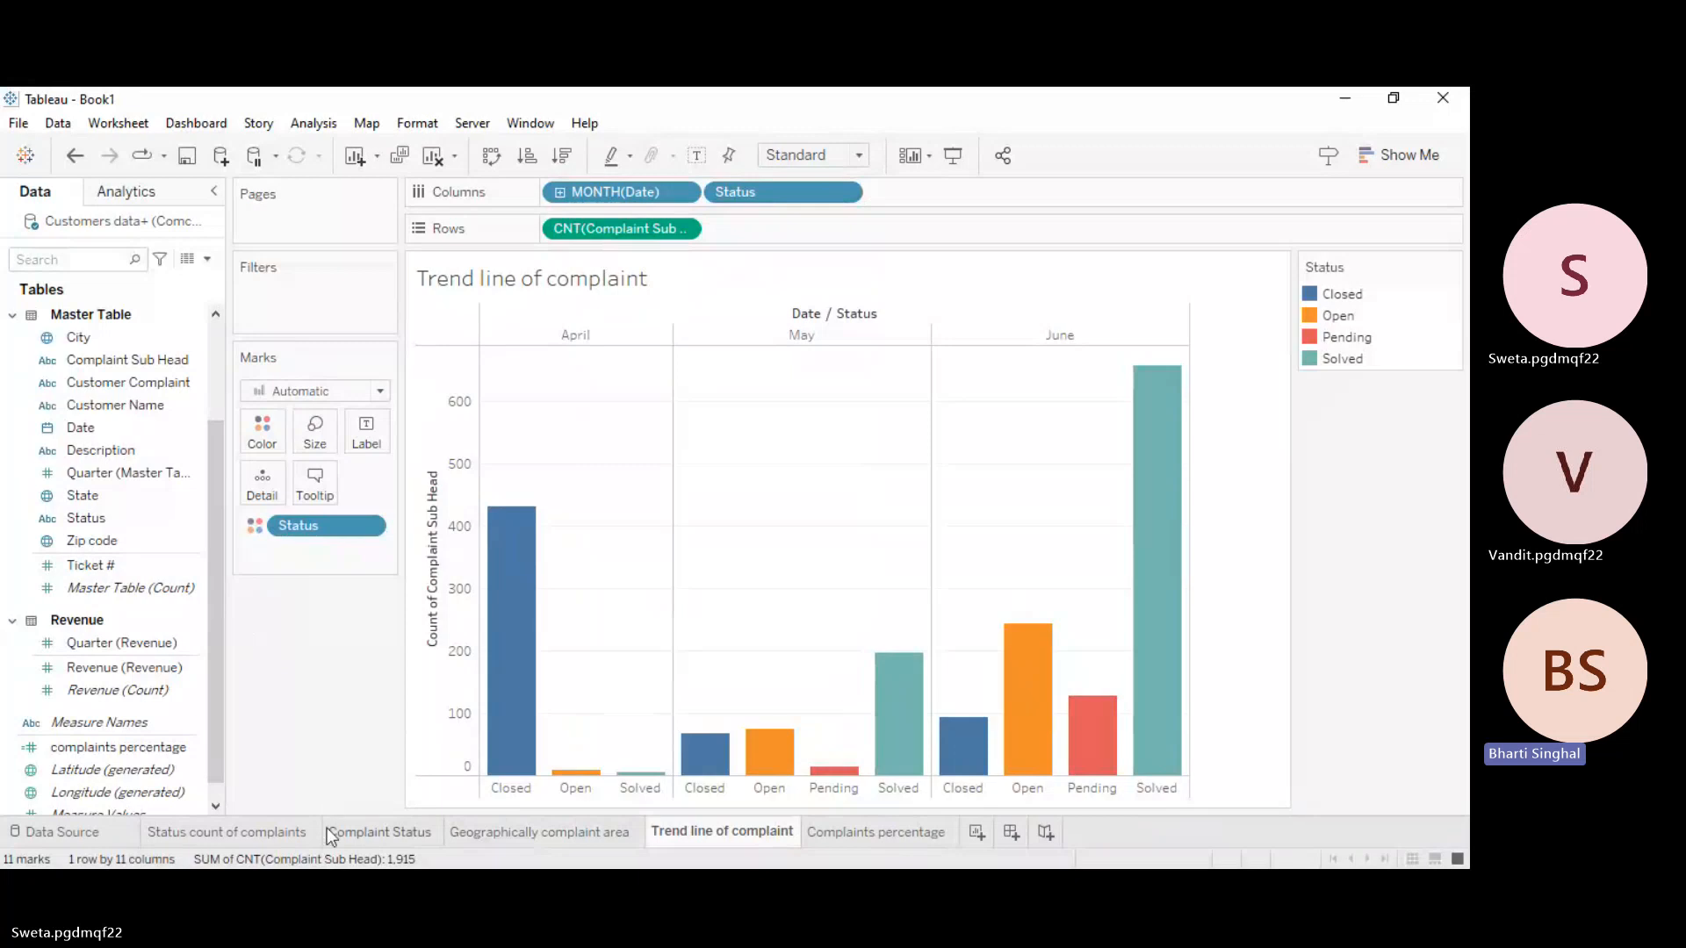
pyautogui.click(855, 836)
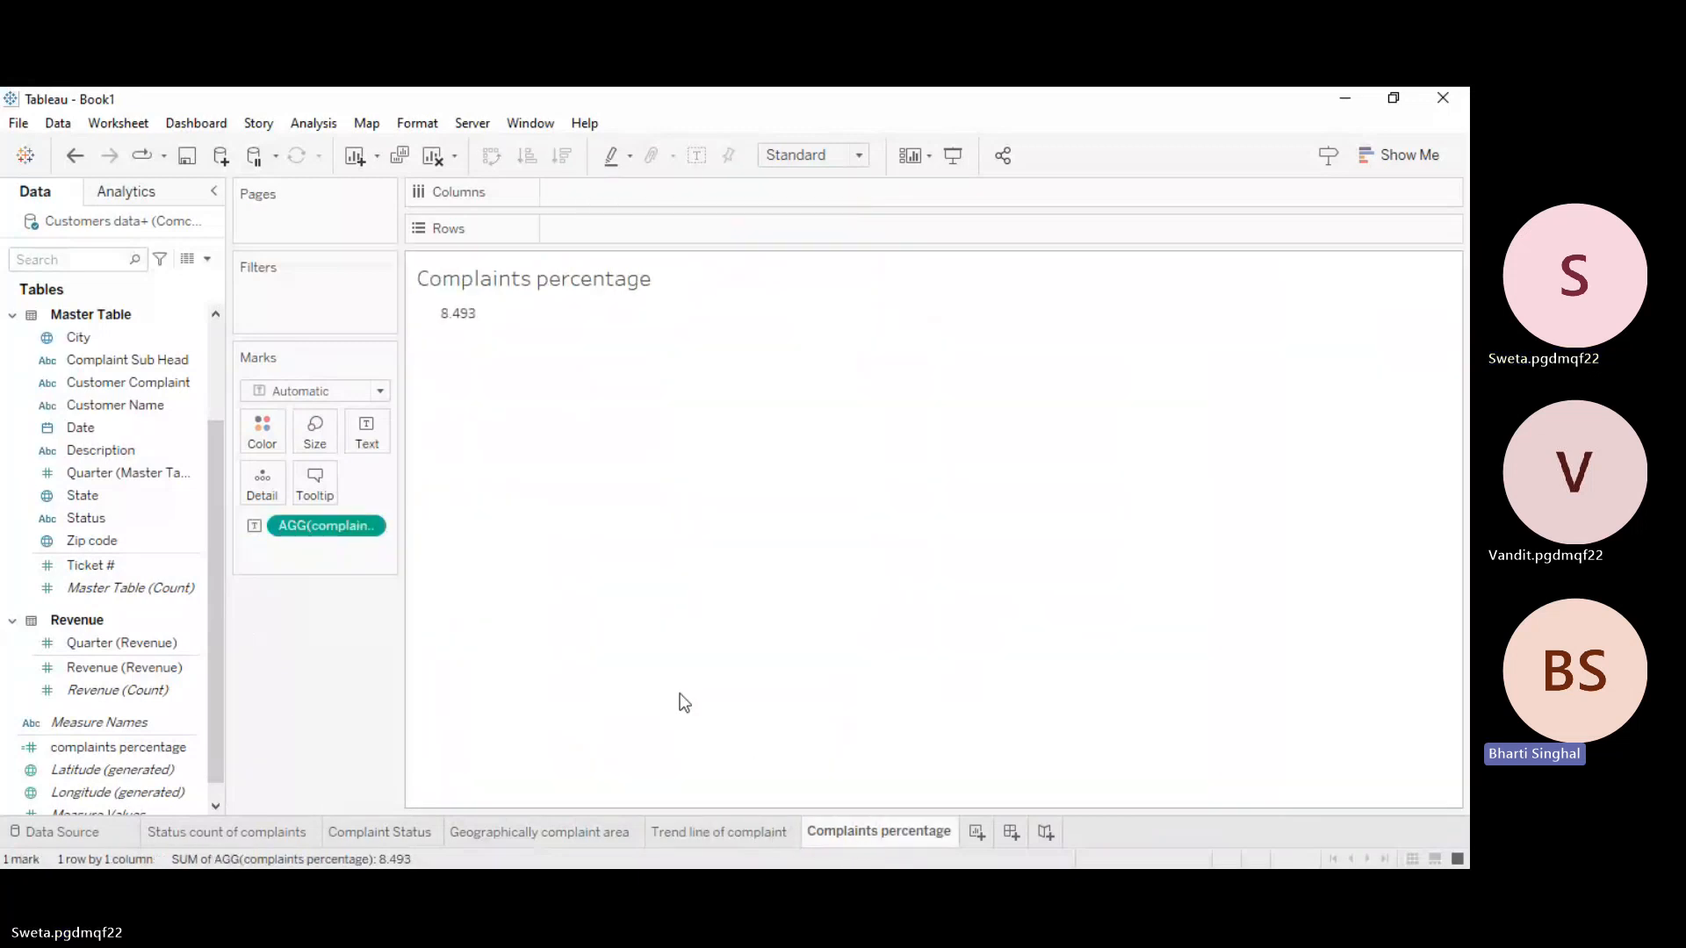